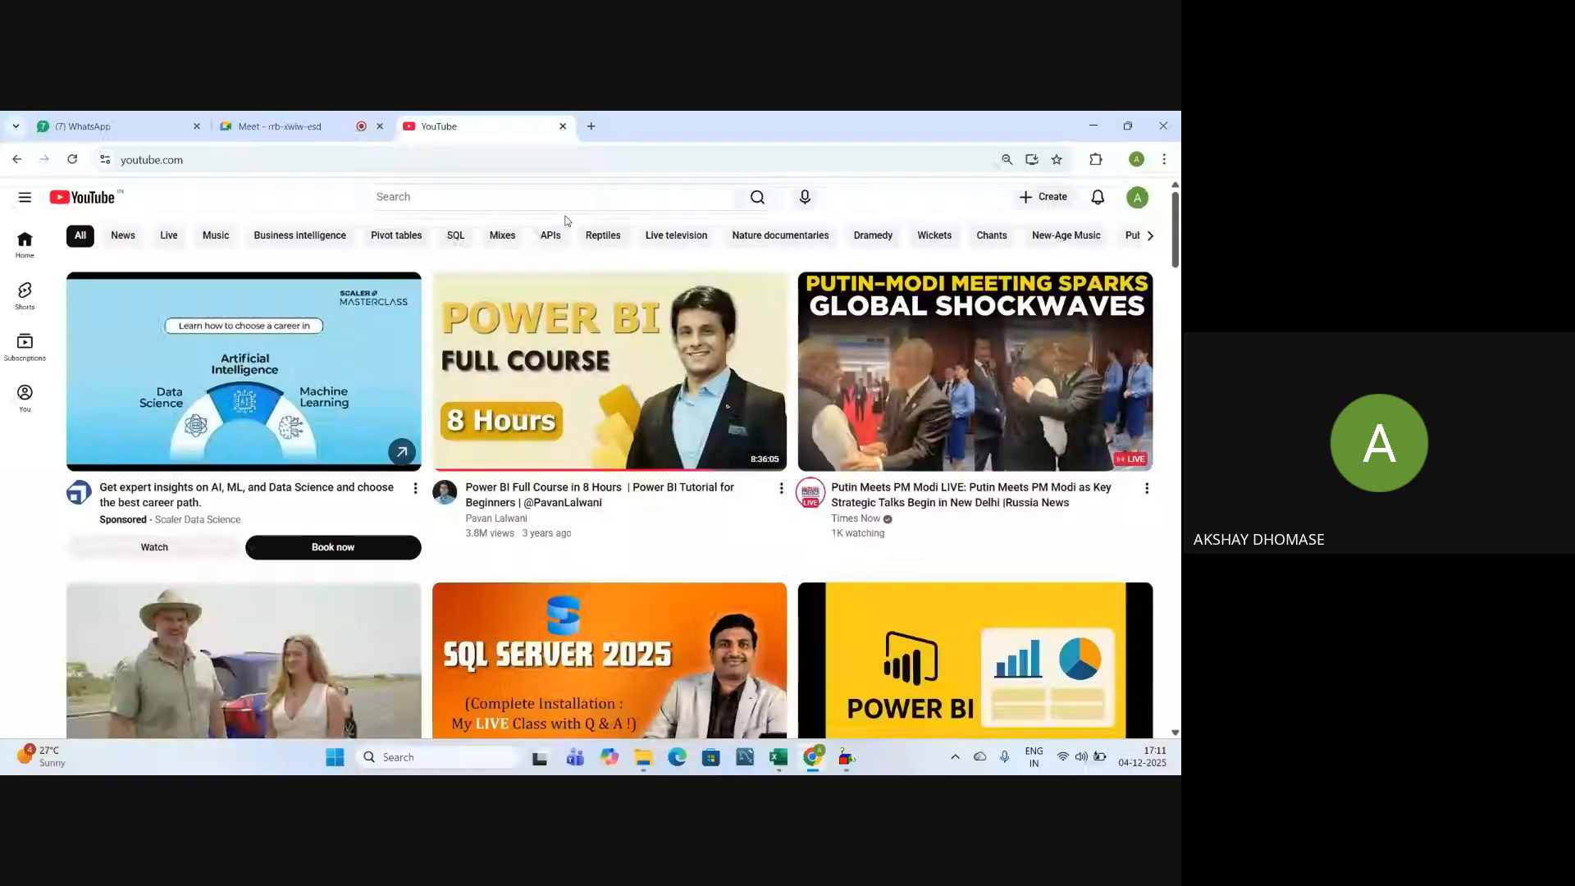
# Open the PowerBI playlist of the BikkadIT channel and look through its list of lecture videos
pyautogui.scroll(-3, 576, 277)
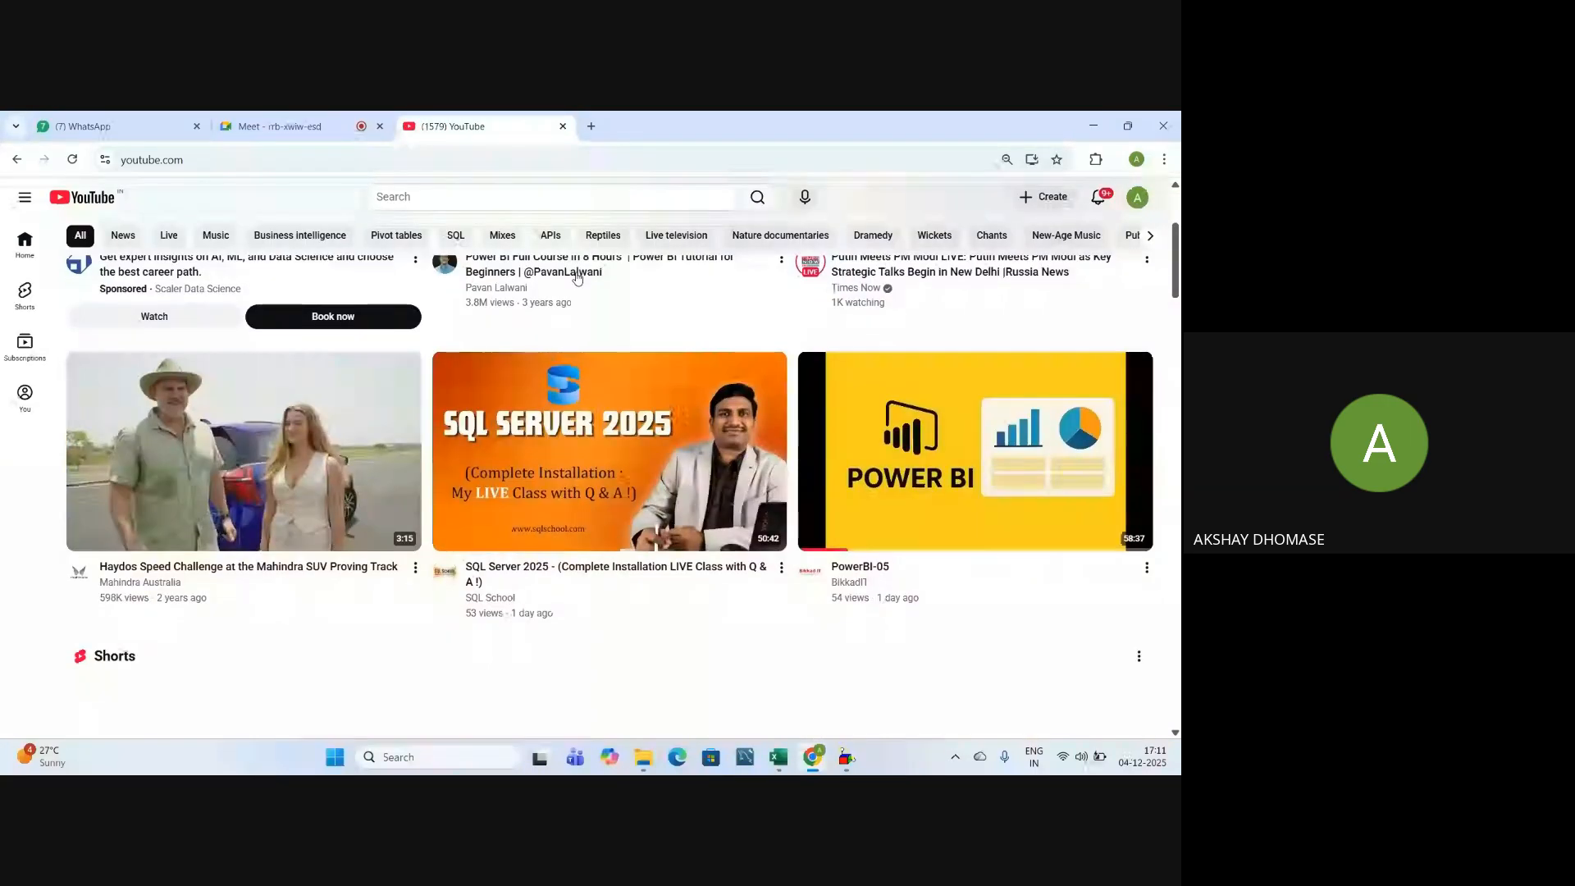
pyautogui.click(845, 582)
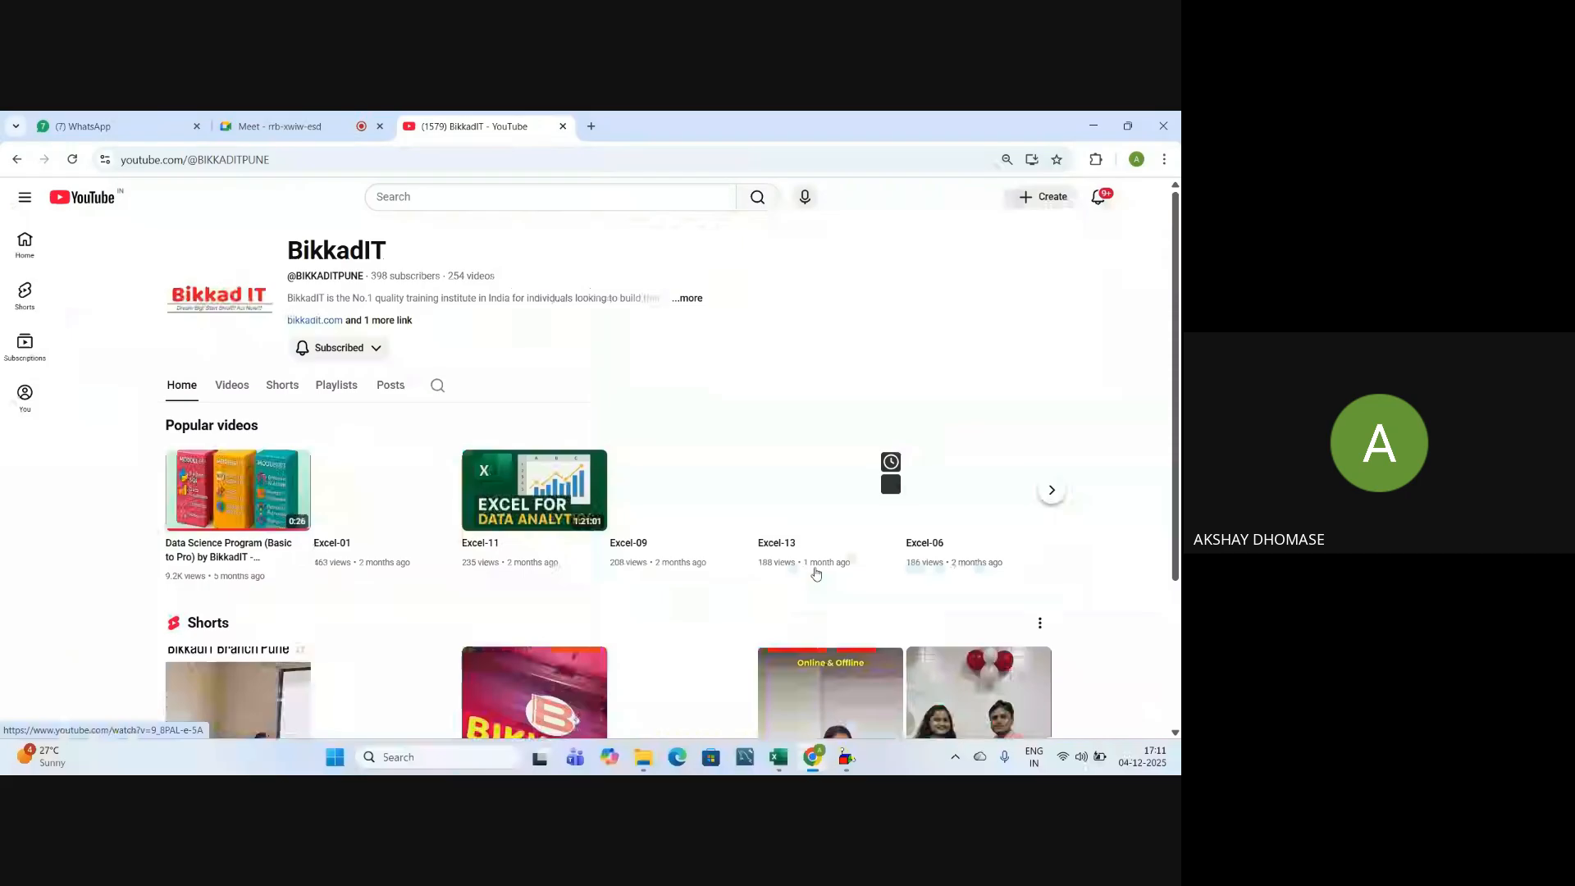
pyautogui.click(336, 384)
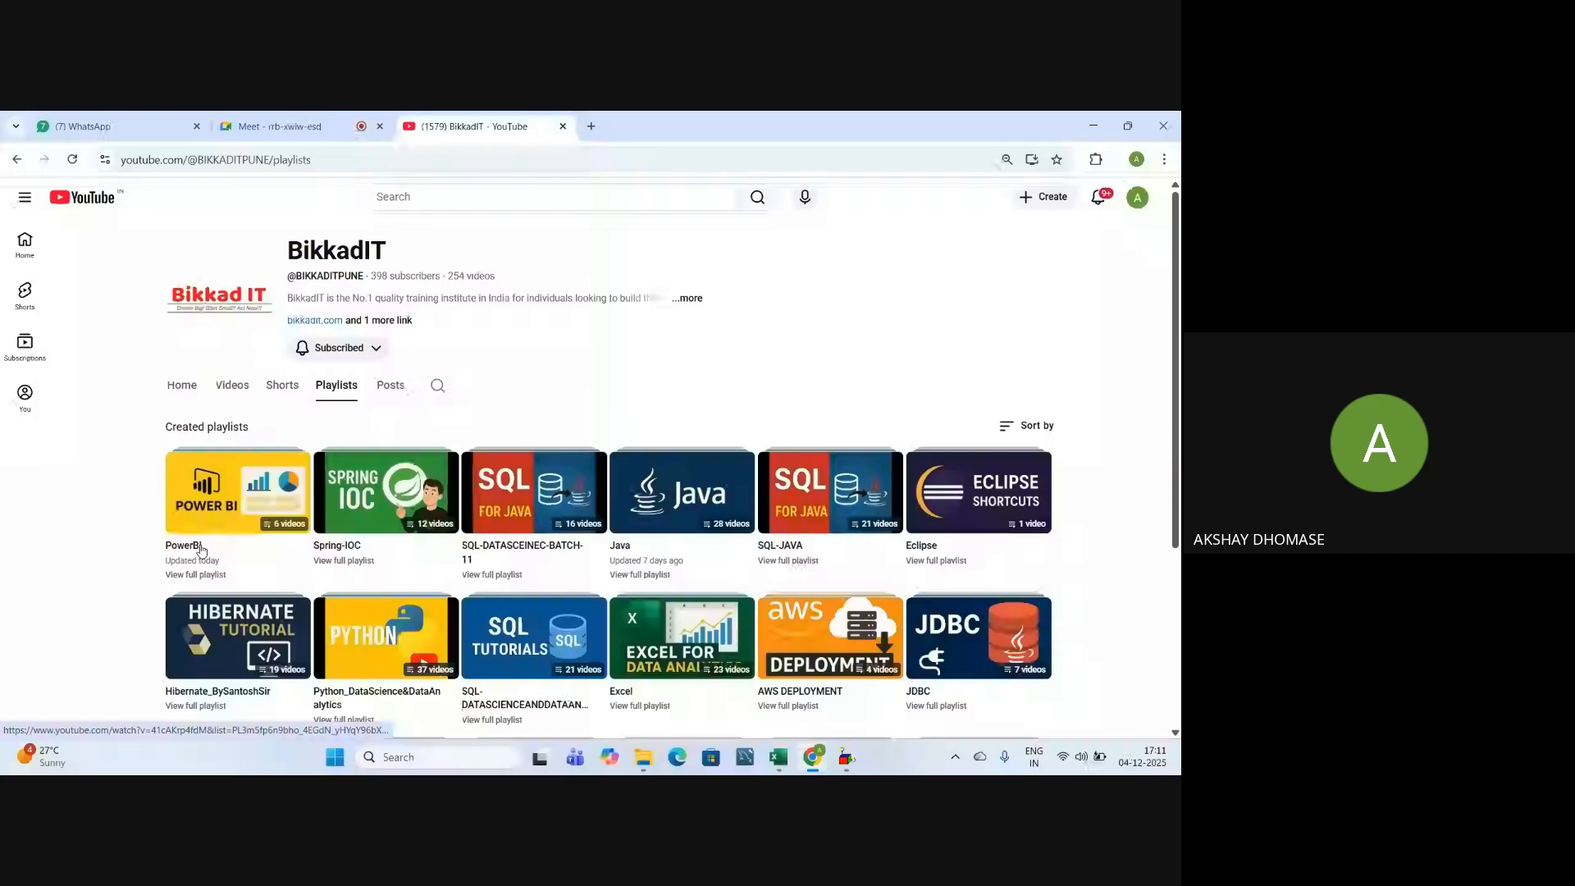
pyautogui.click(194, 576)
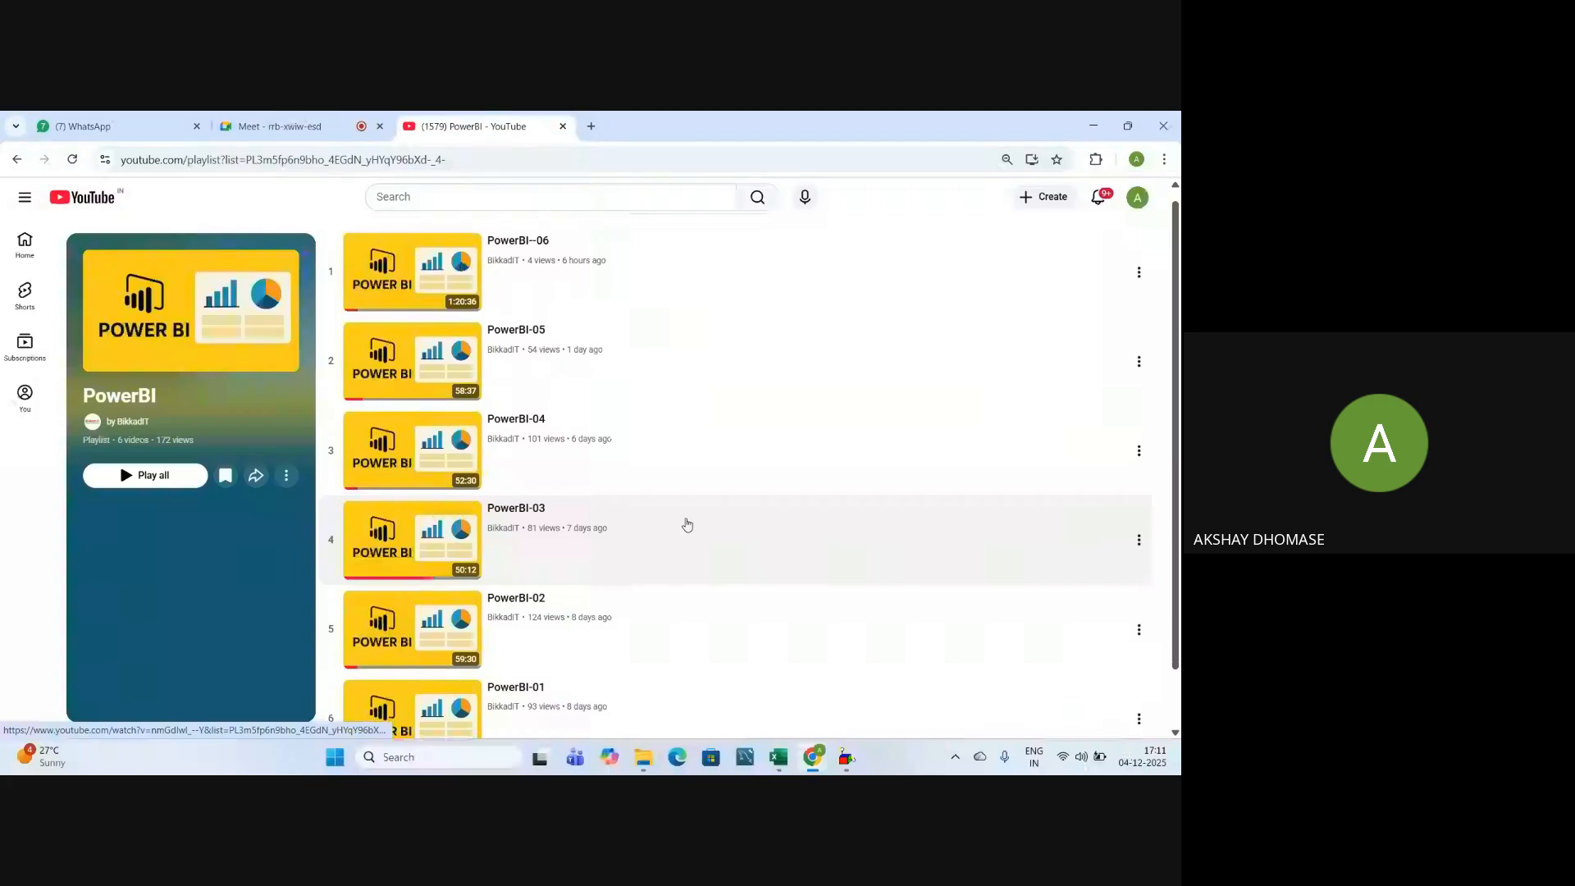
pyautogui.scroll(-1, 687, 525)
pyautogui.scroll(1, 687, 525)
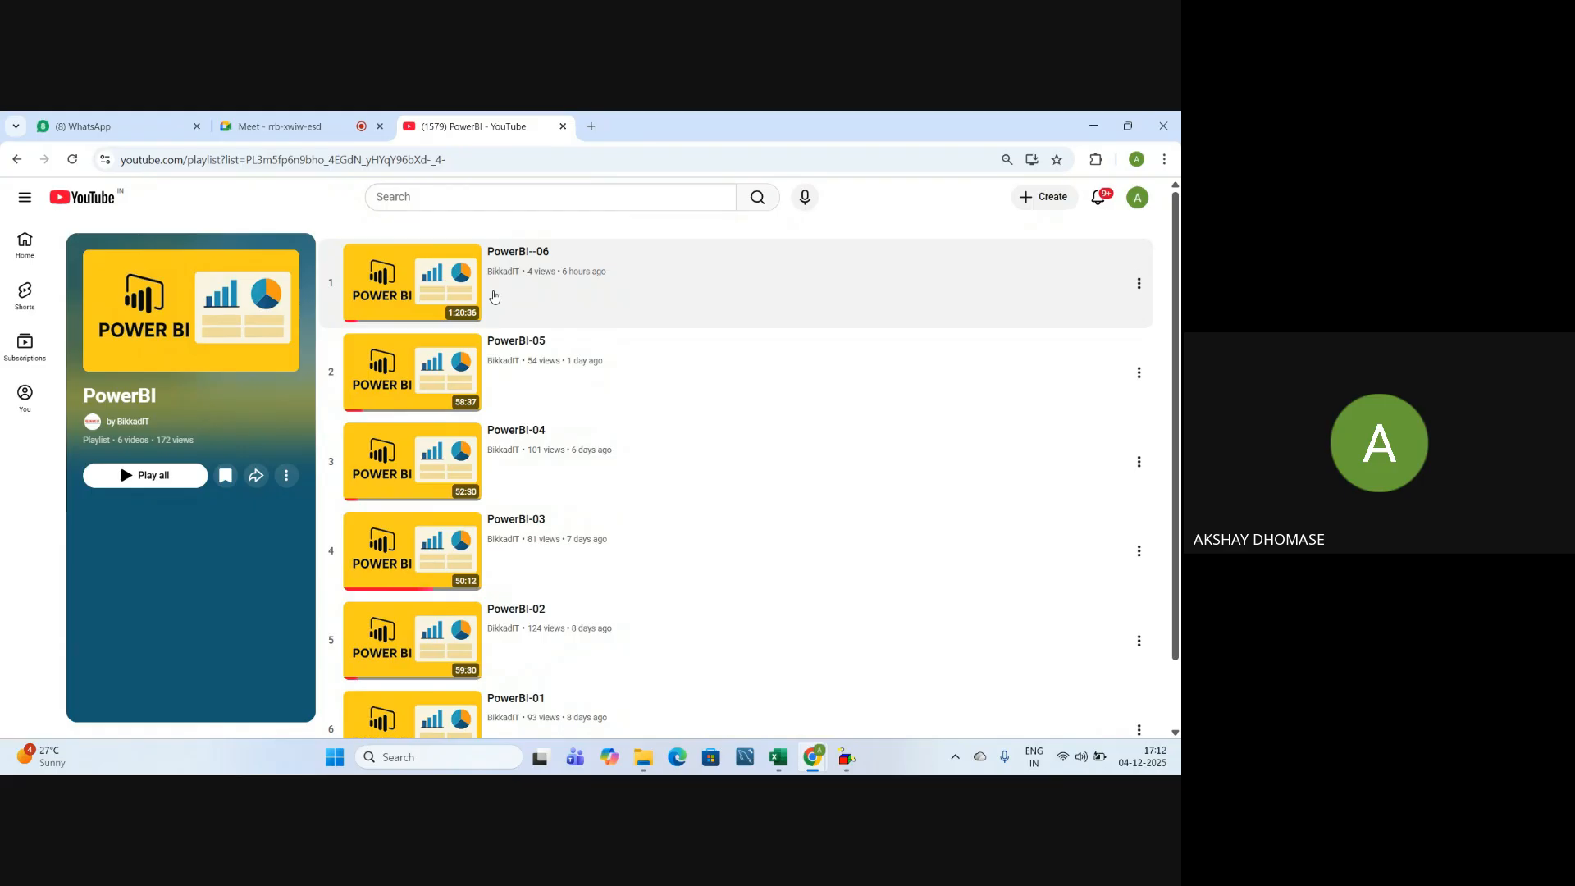
pyautogui.scroll(-2, 500, 317)
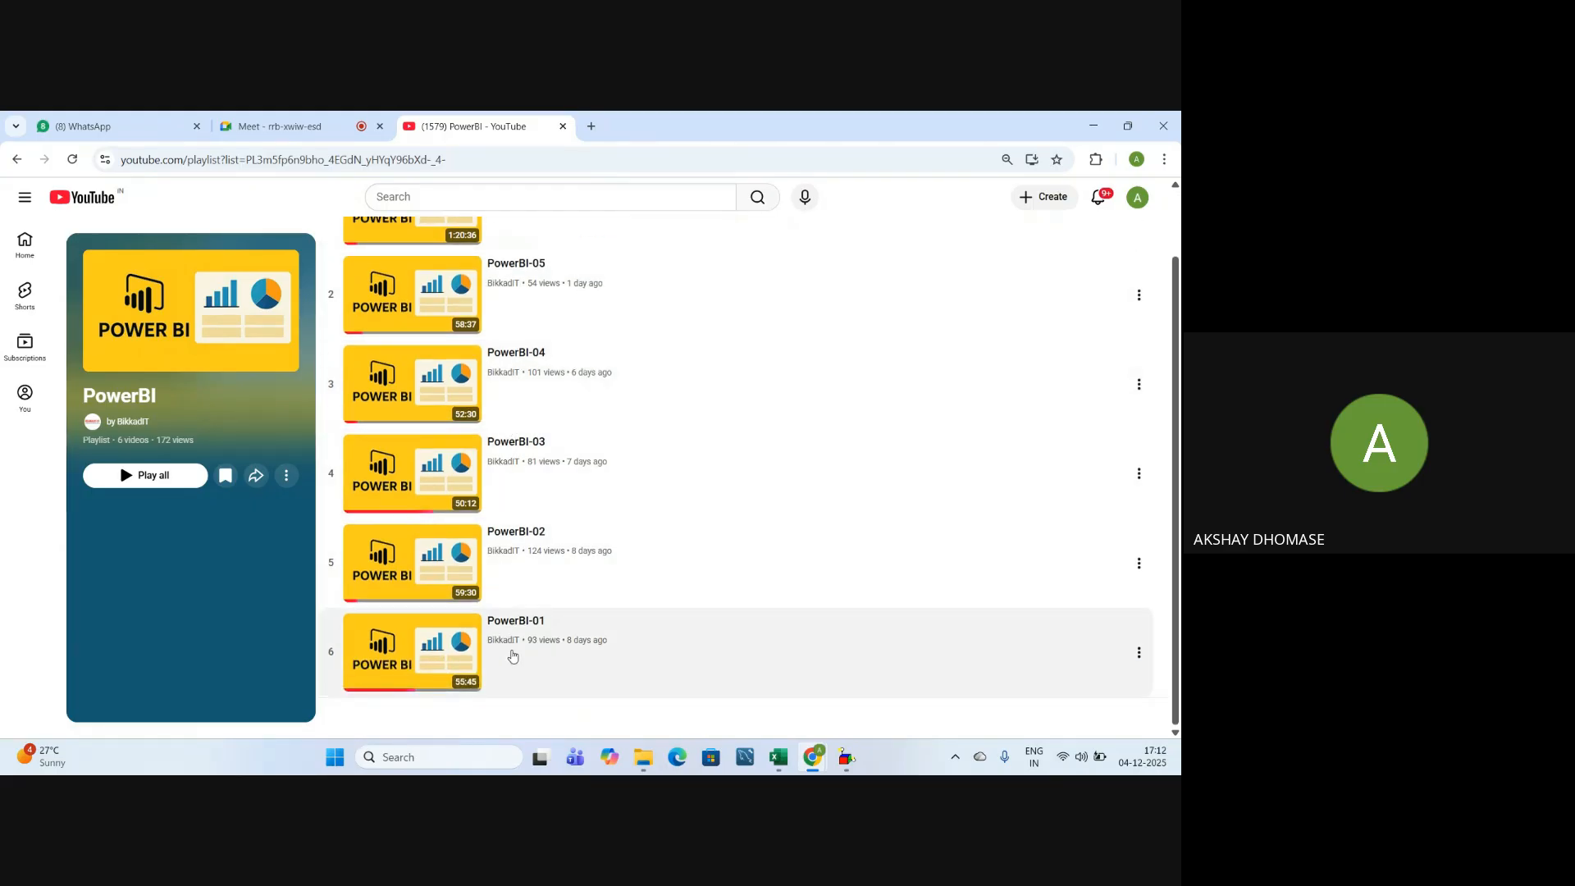
pyautogui.scroll(2, 521, 590)
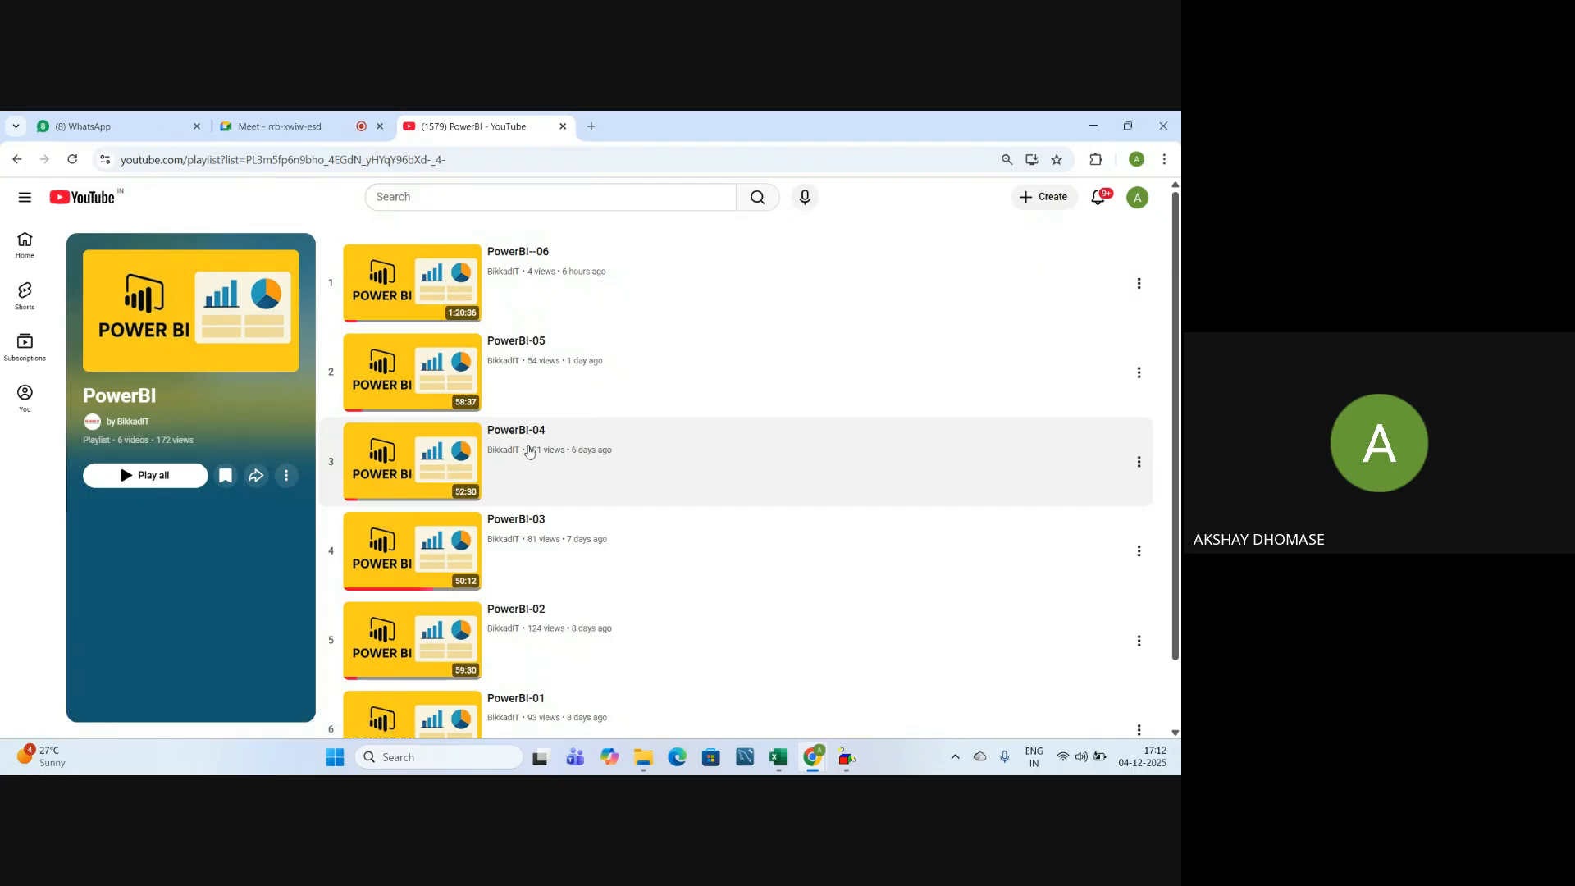
pyautogui.scroll(-1, 513, 623)
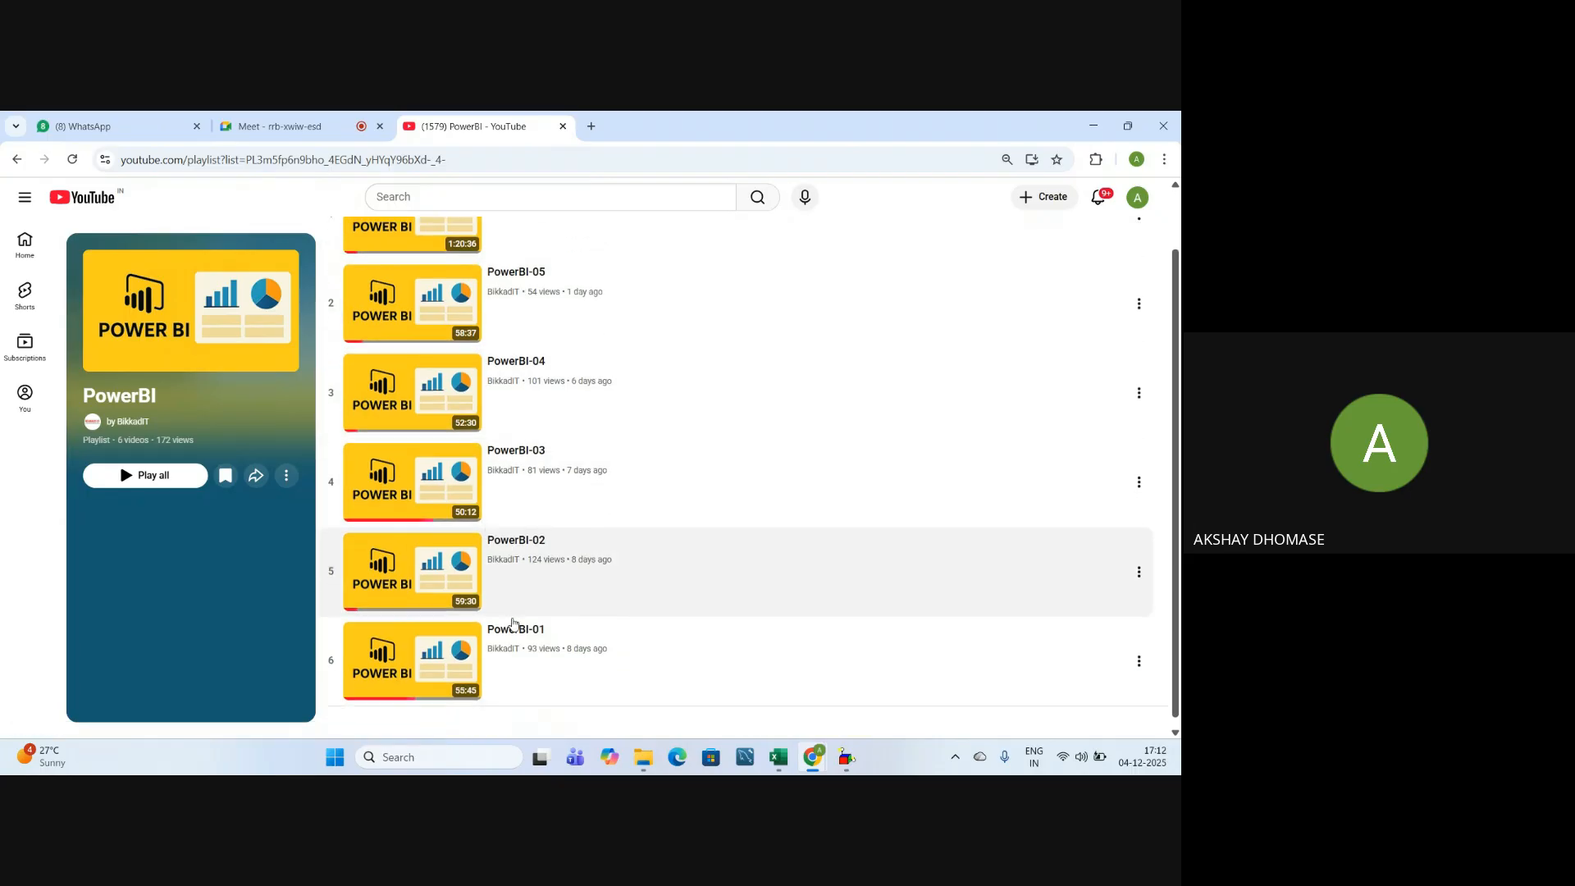
pyautogui.scroll(2, 517, 574)
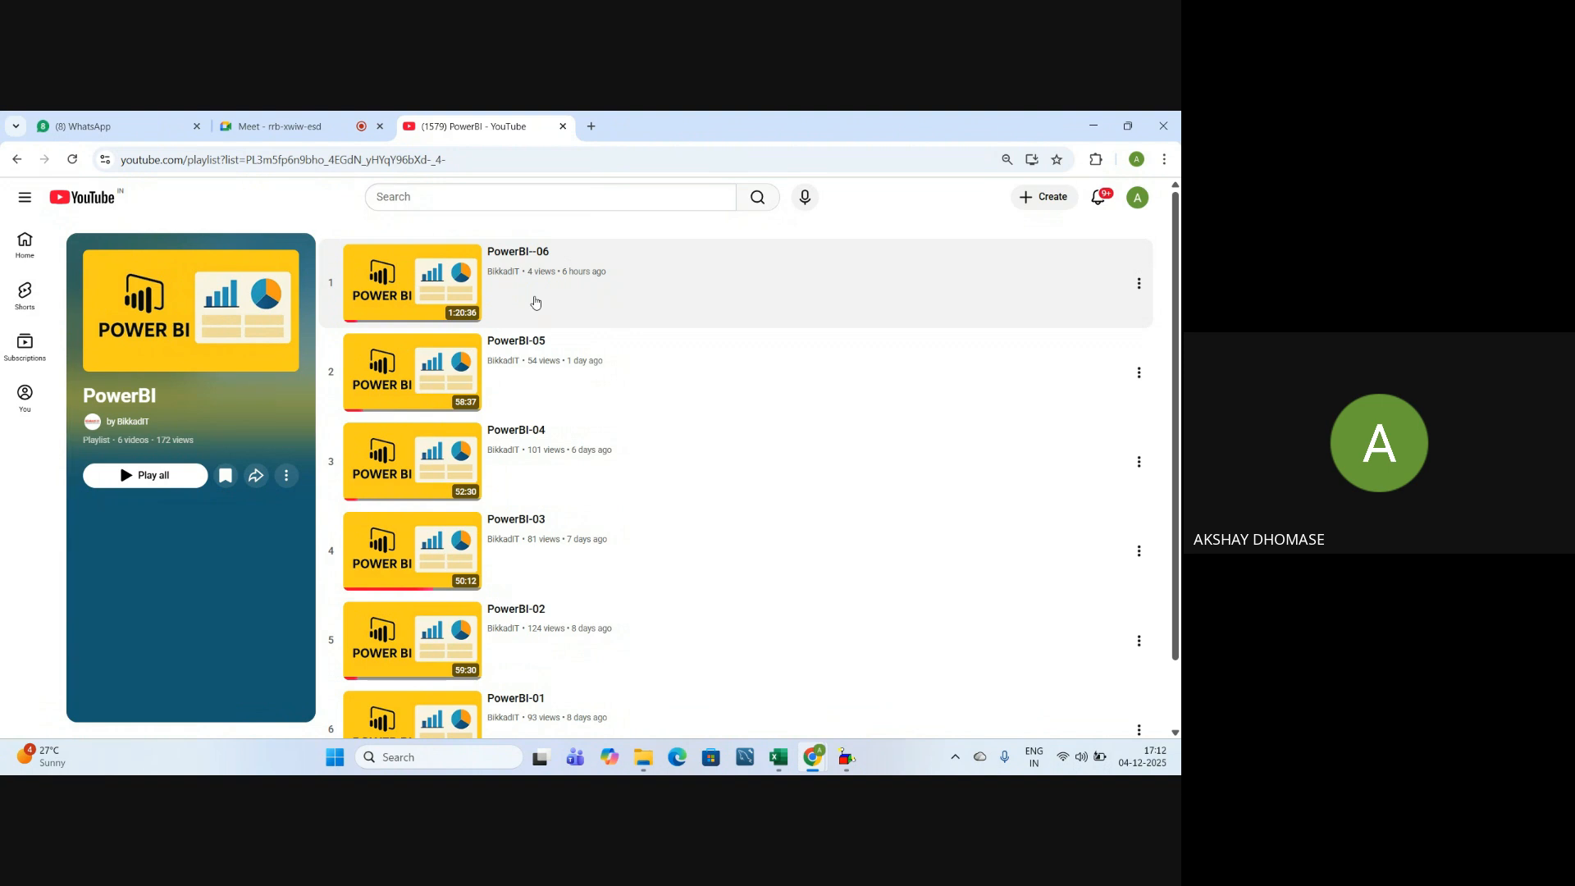
# Switch to the Google Meet call, mute the microphone and unmute it again
pyautogui.click(278, 125)
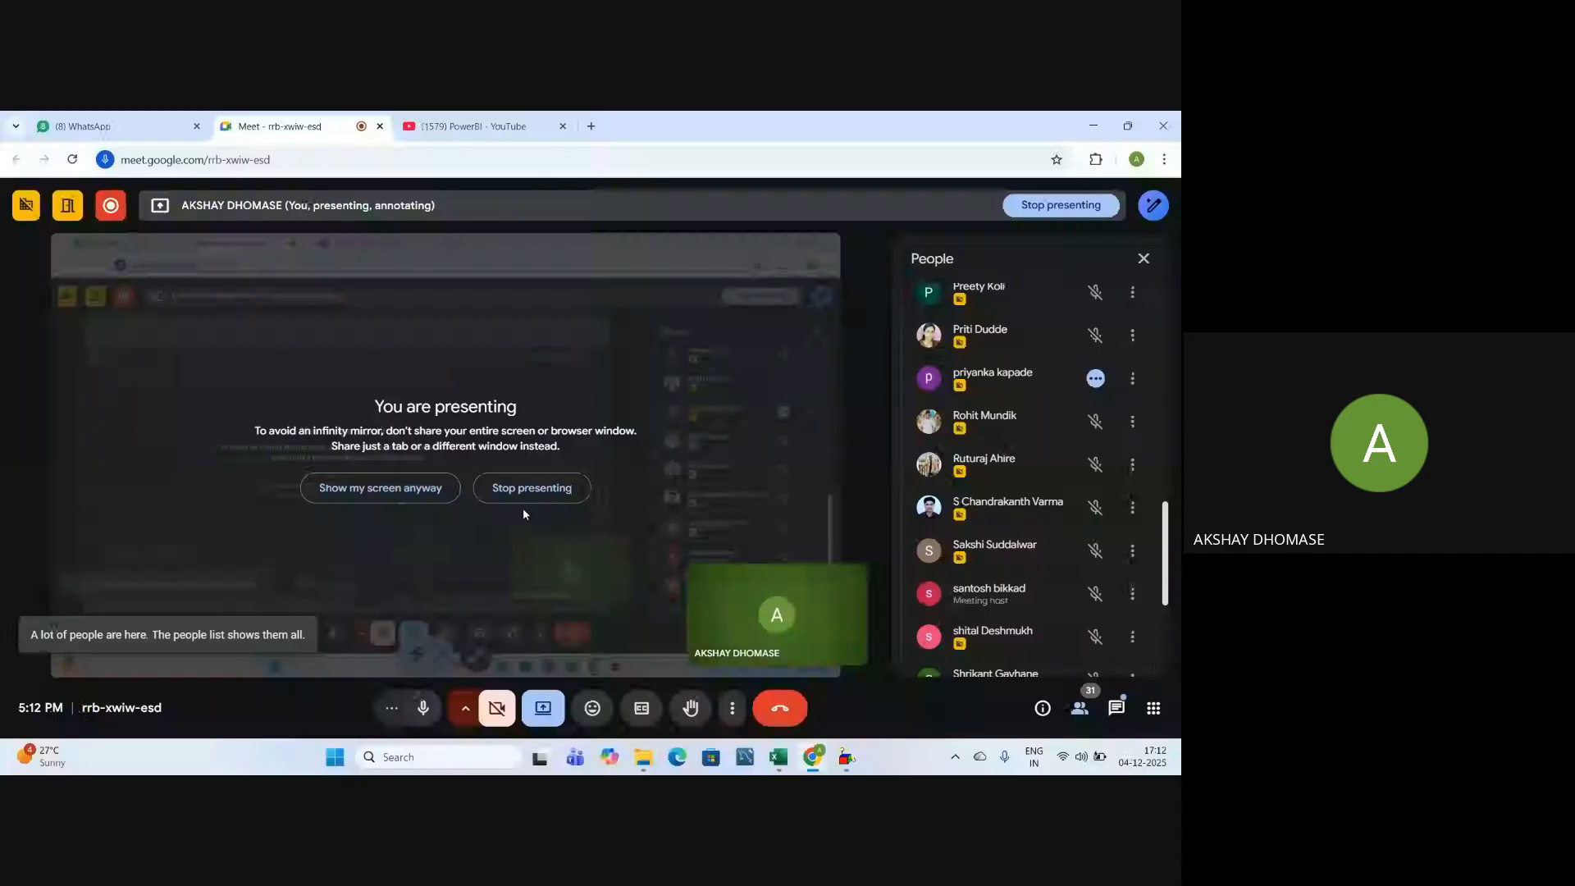
pyautogui.click(408, 718)
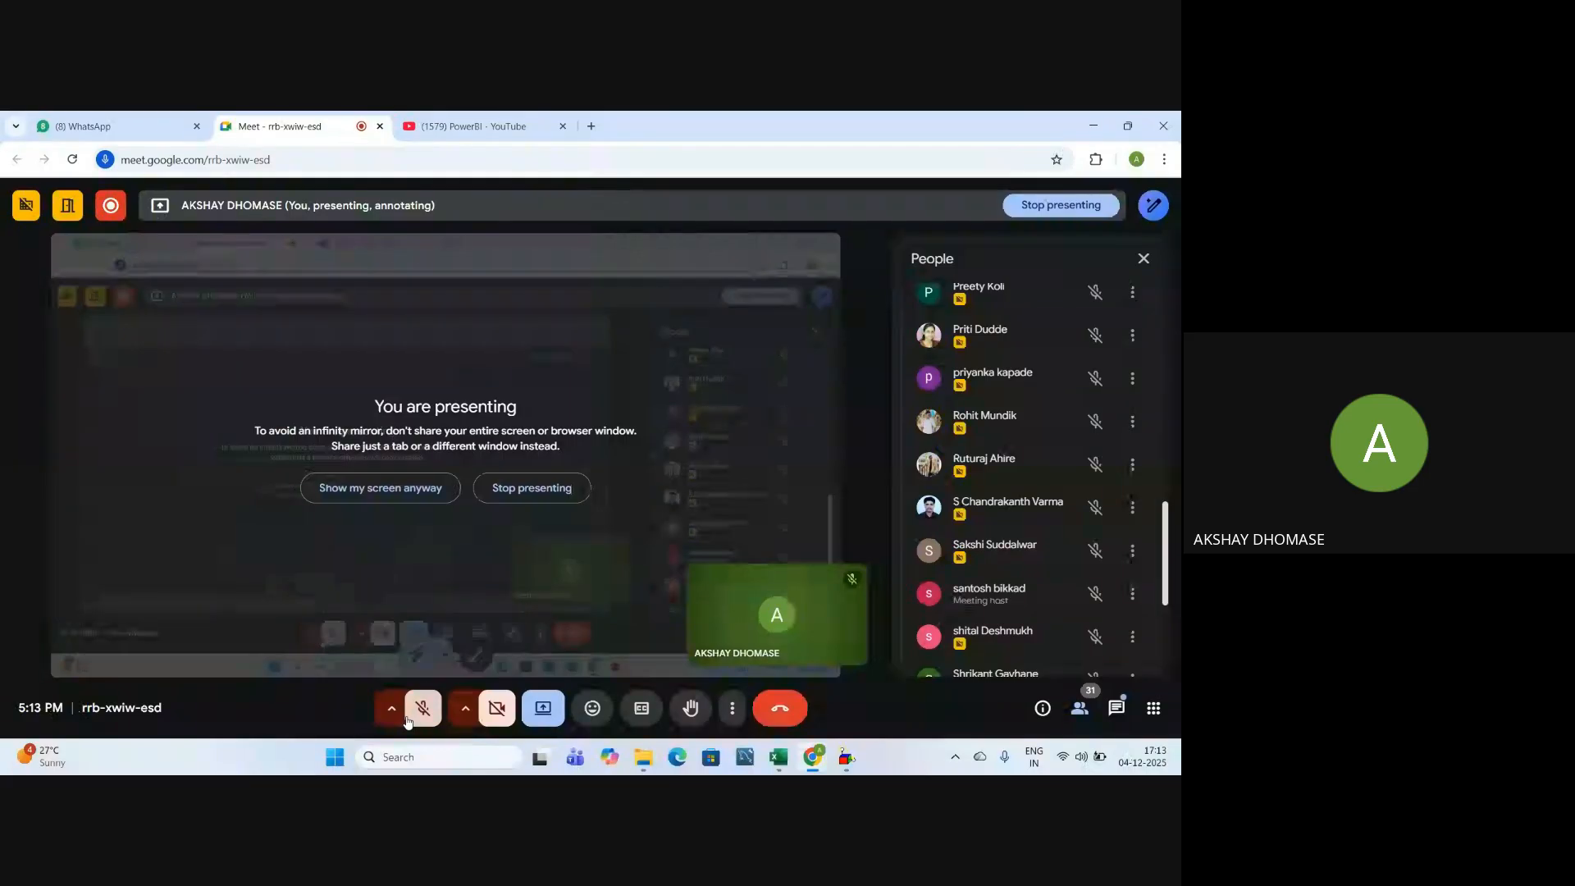
pyautogui.click(409, 715)
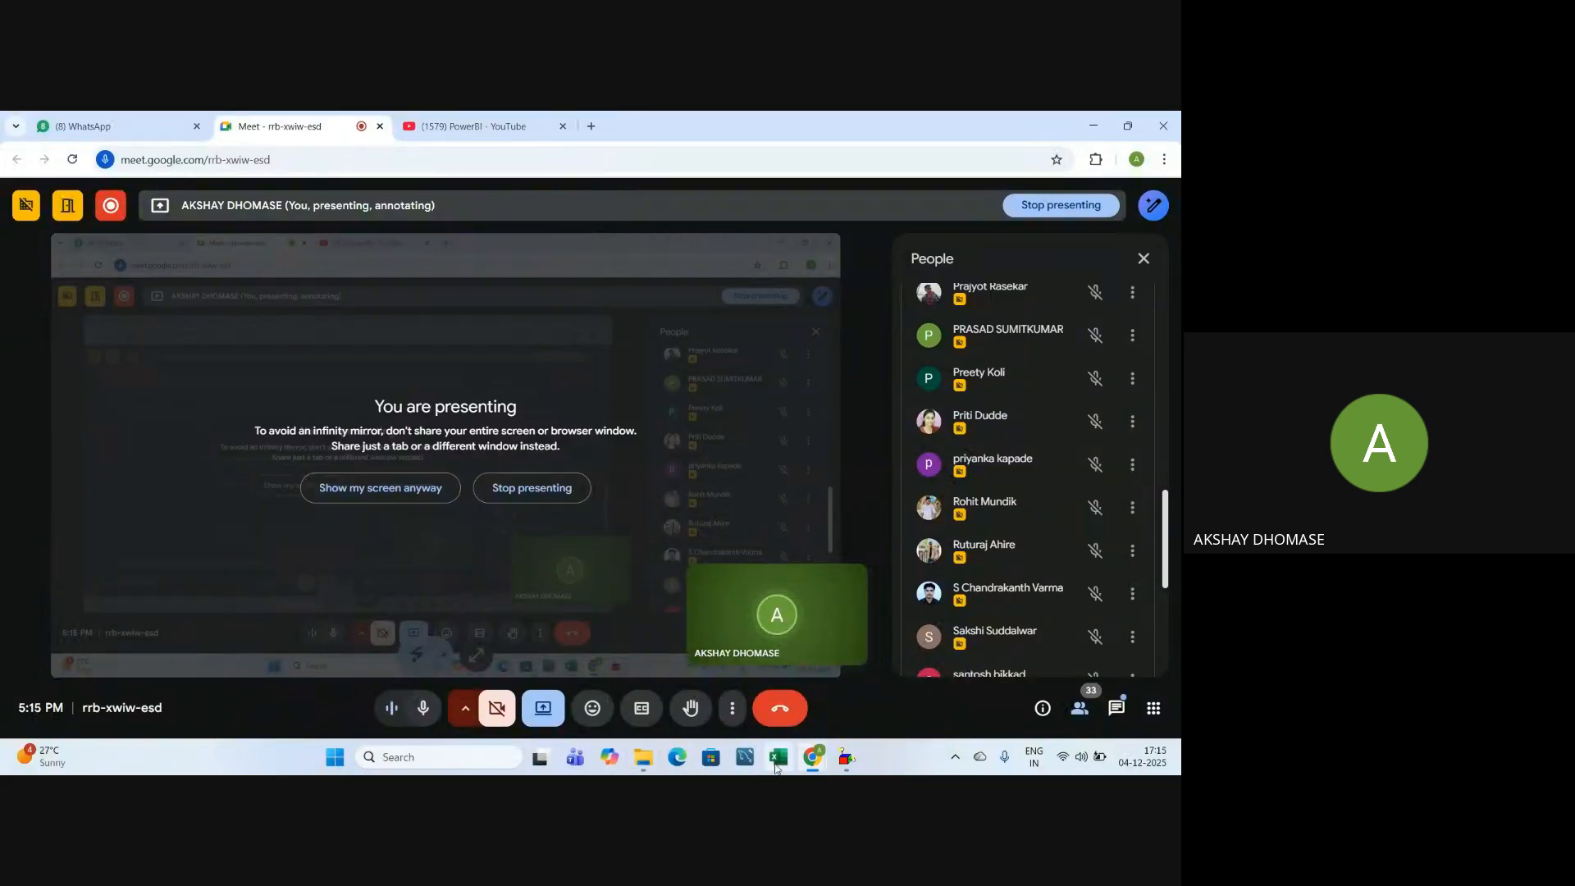
# Switch to the Power BI Syllabus workbook in Excel and review the Append Query topics in rows 20 to 24
pyautogui.moveTo(779, 765)
pyautogui.click(794, 675)
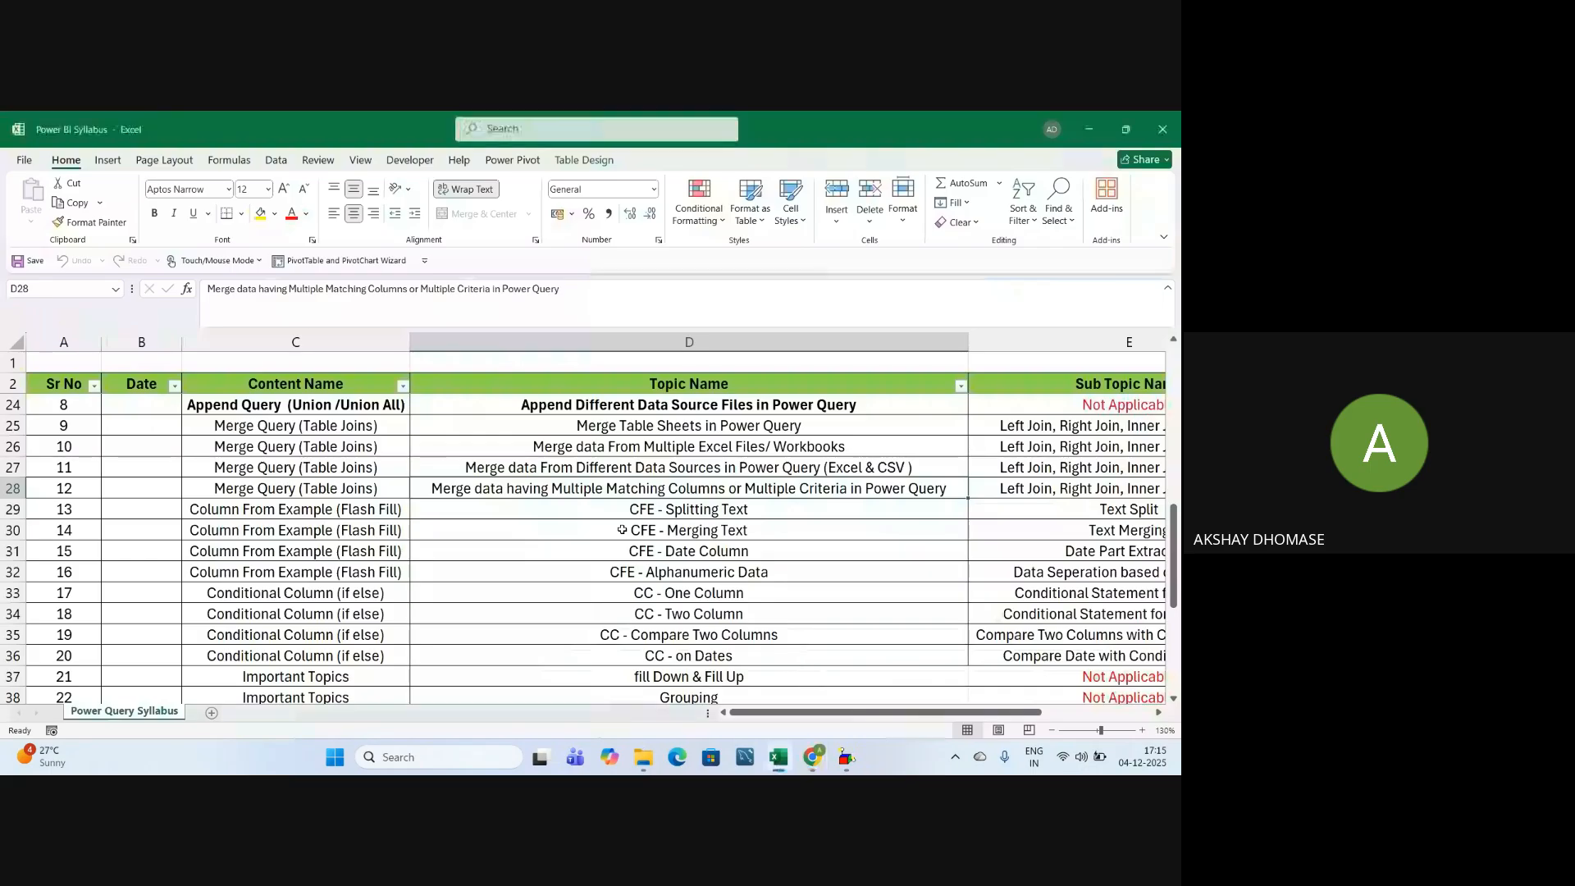
pyautogui.scroll(1, 623, 530)
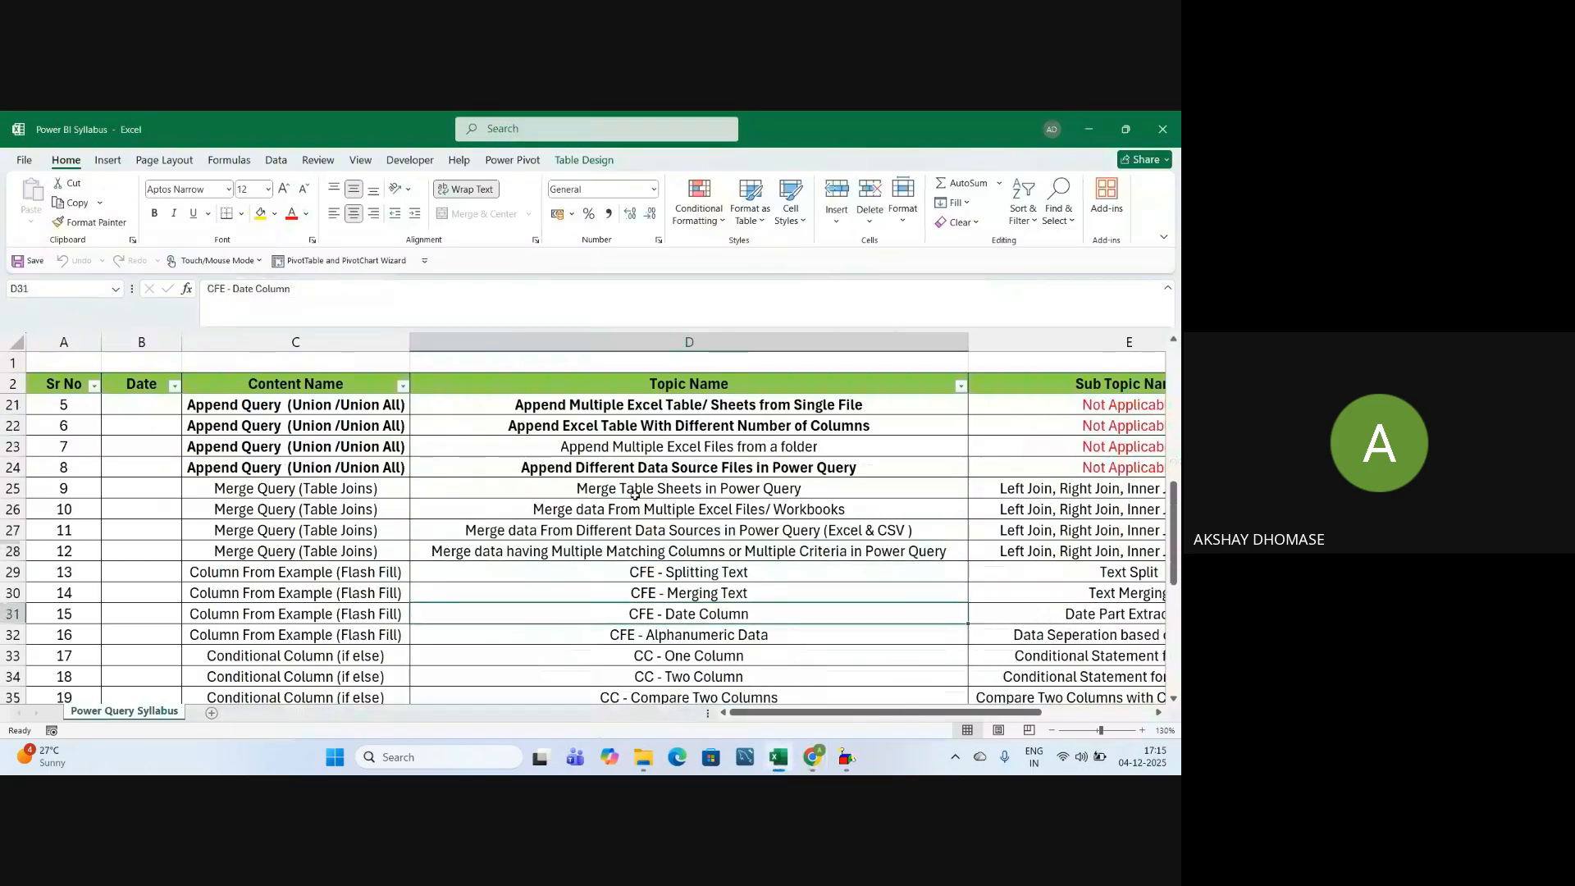
pyautogui.click(276, 487)
pyautogui.moveTo(291, 401); pyautogui.dragTo(309, 534)
pyautogui.scroll(1, 304, 465)
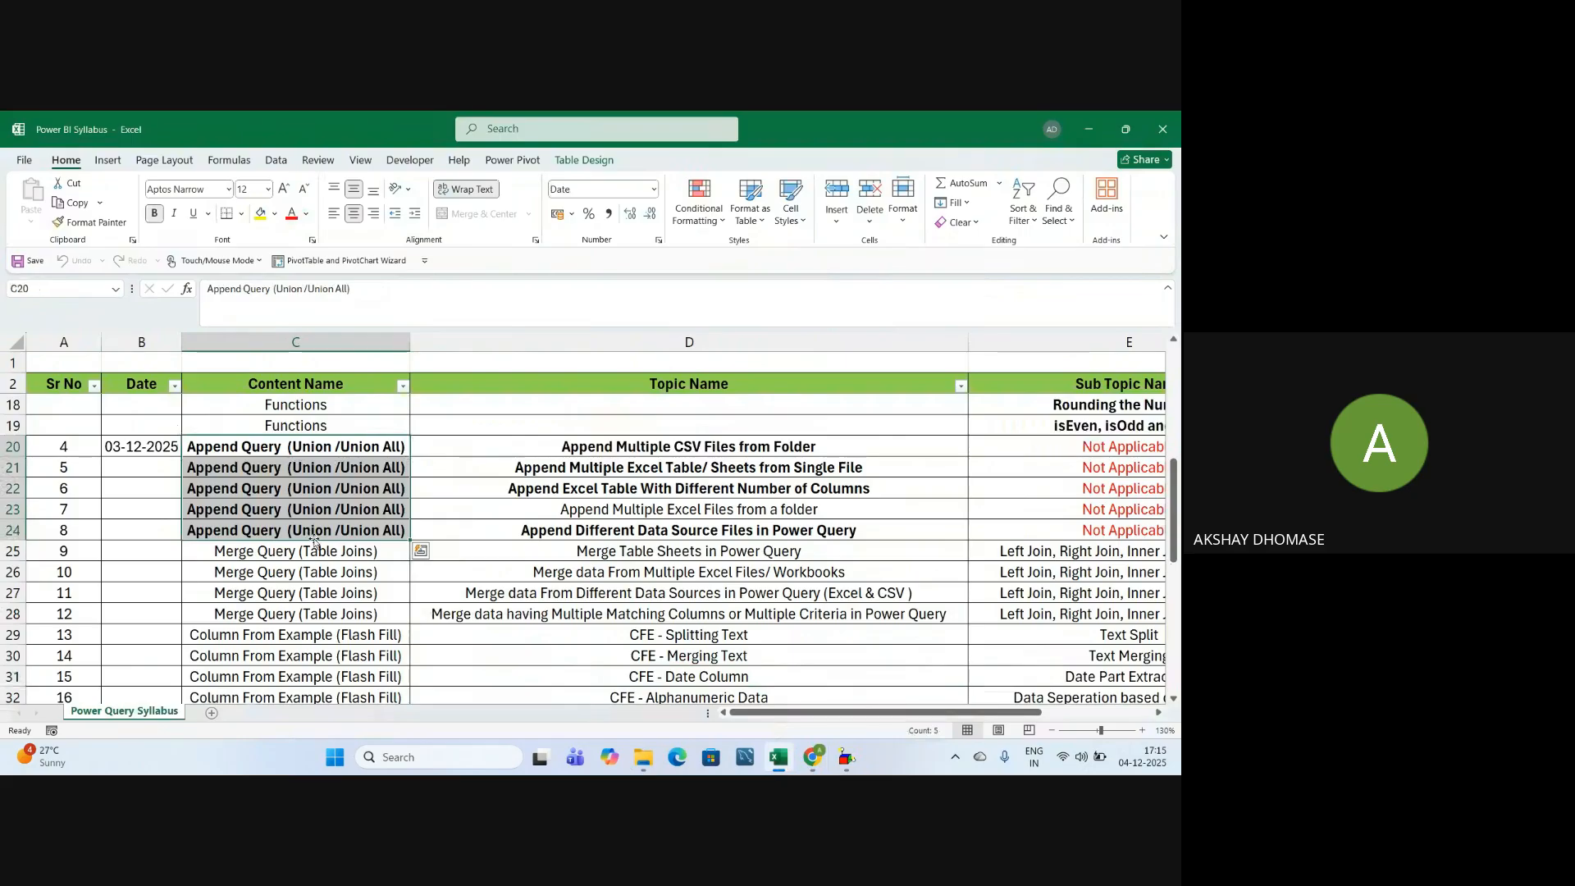
pyautogui.click(588, 511)
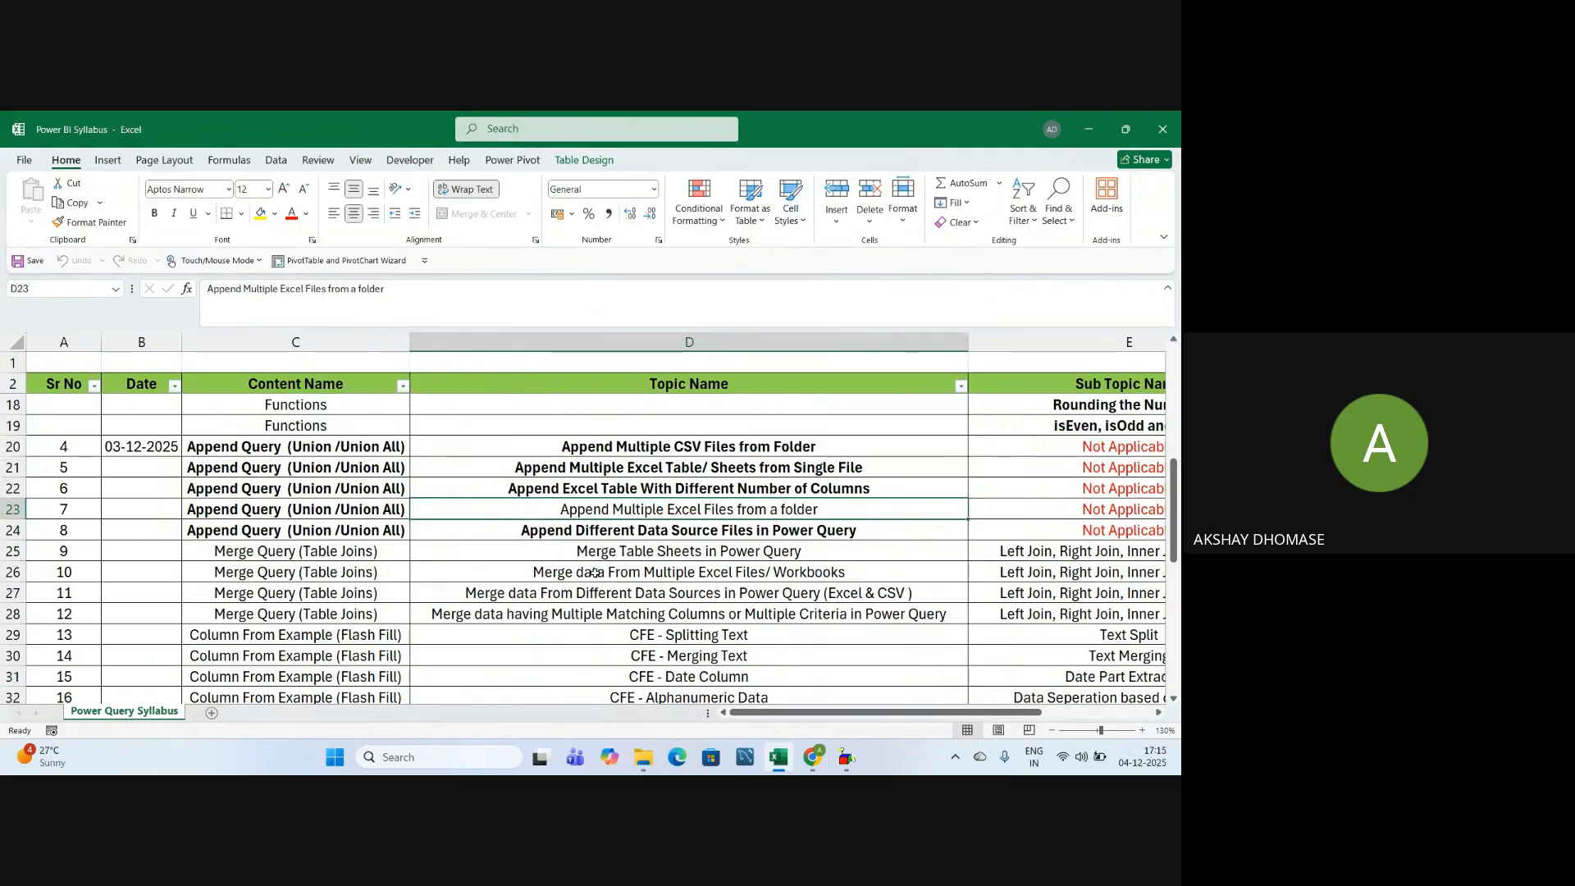
# Make the Merge Query (Table Joins) entries in C25:C28 bold
pyautogui.moveTo(250, 552); pyautogui.dragTo(264, 615)
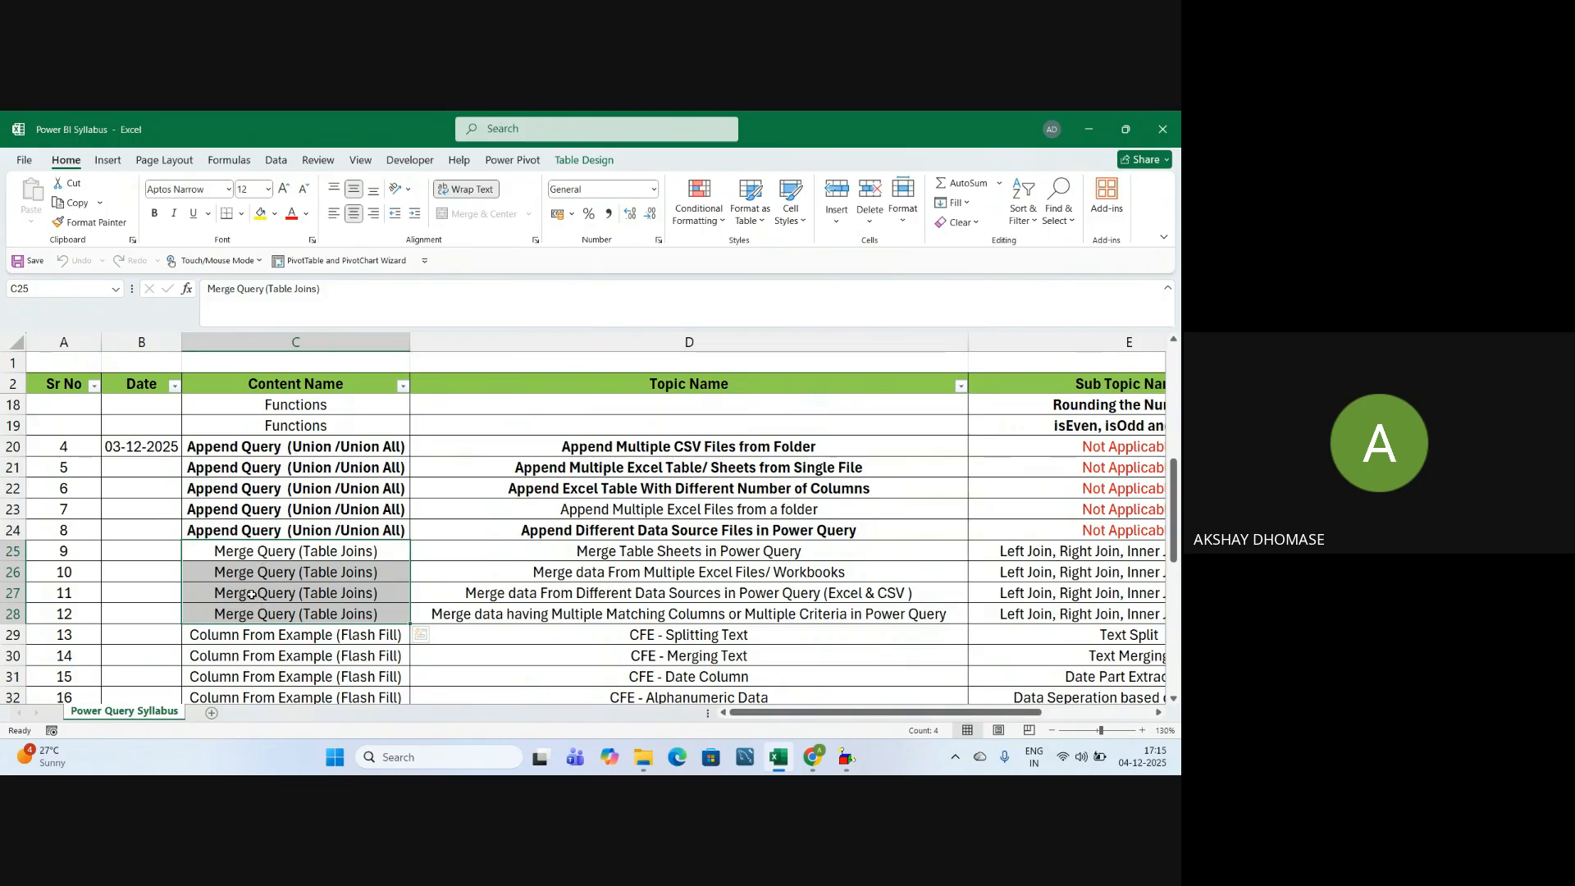
pyautogui.doubleClick(279, 551)
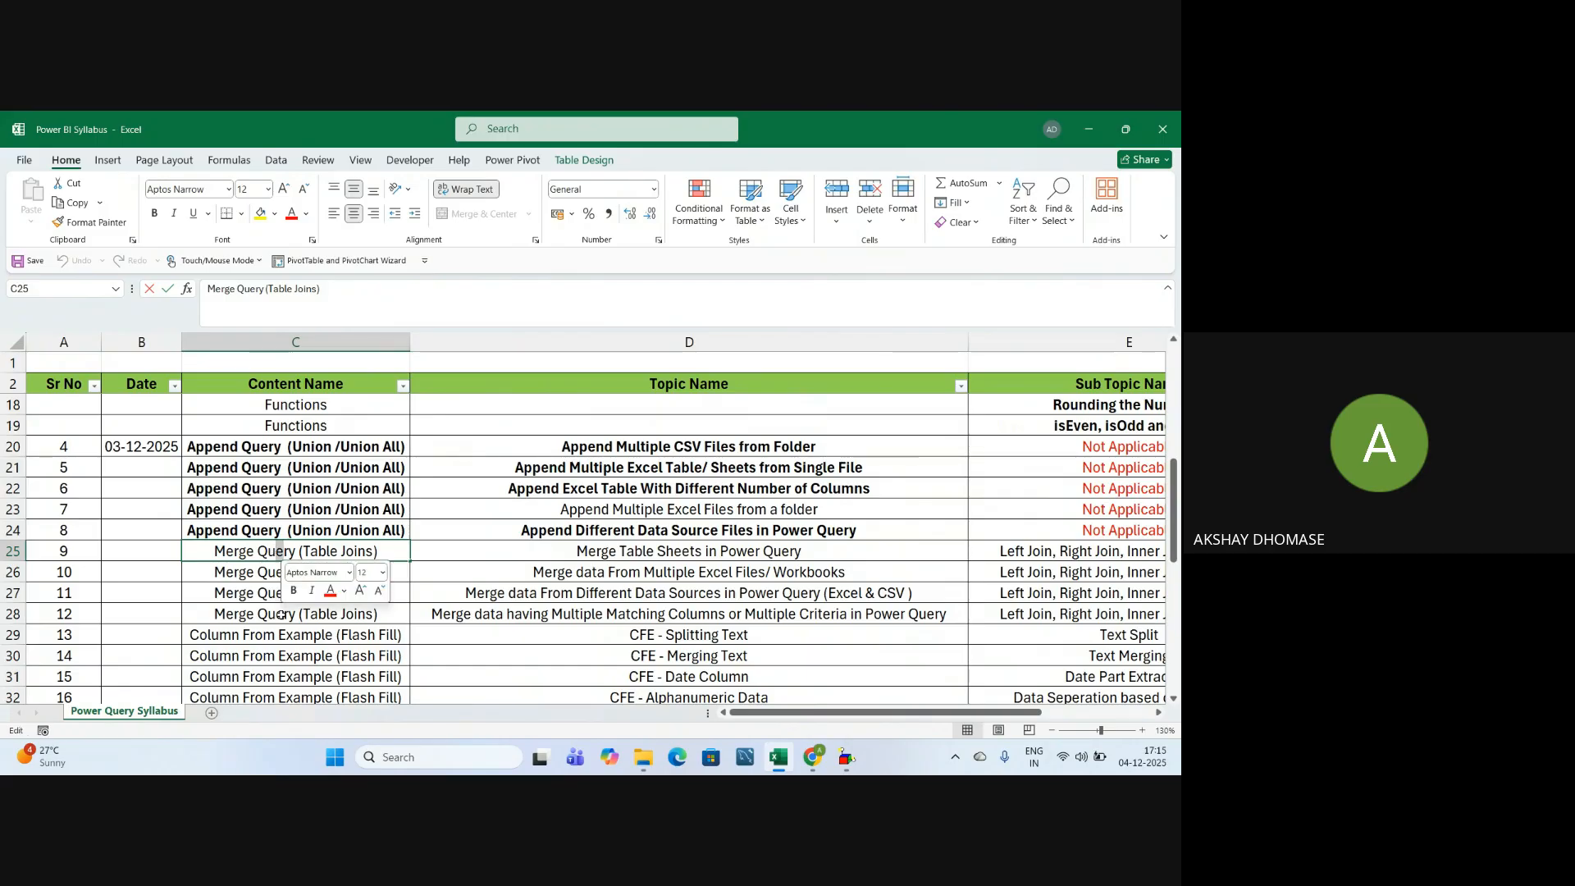
pyautogui.click(283, 655)
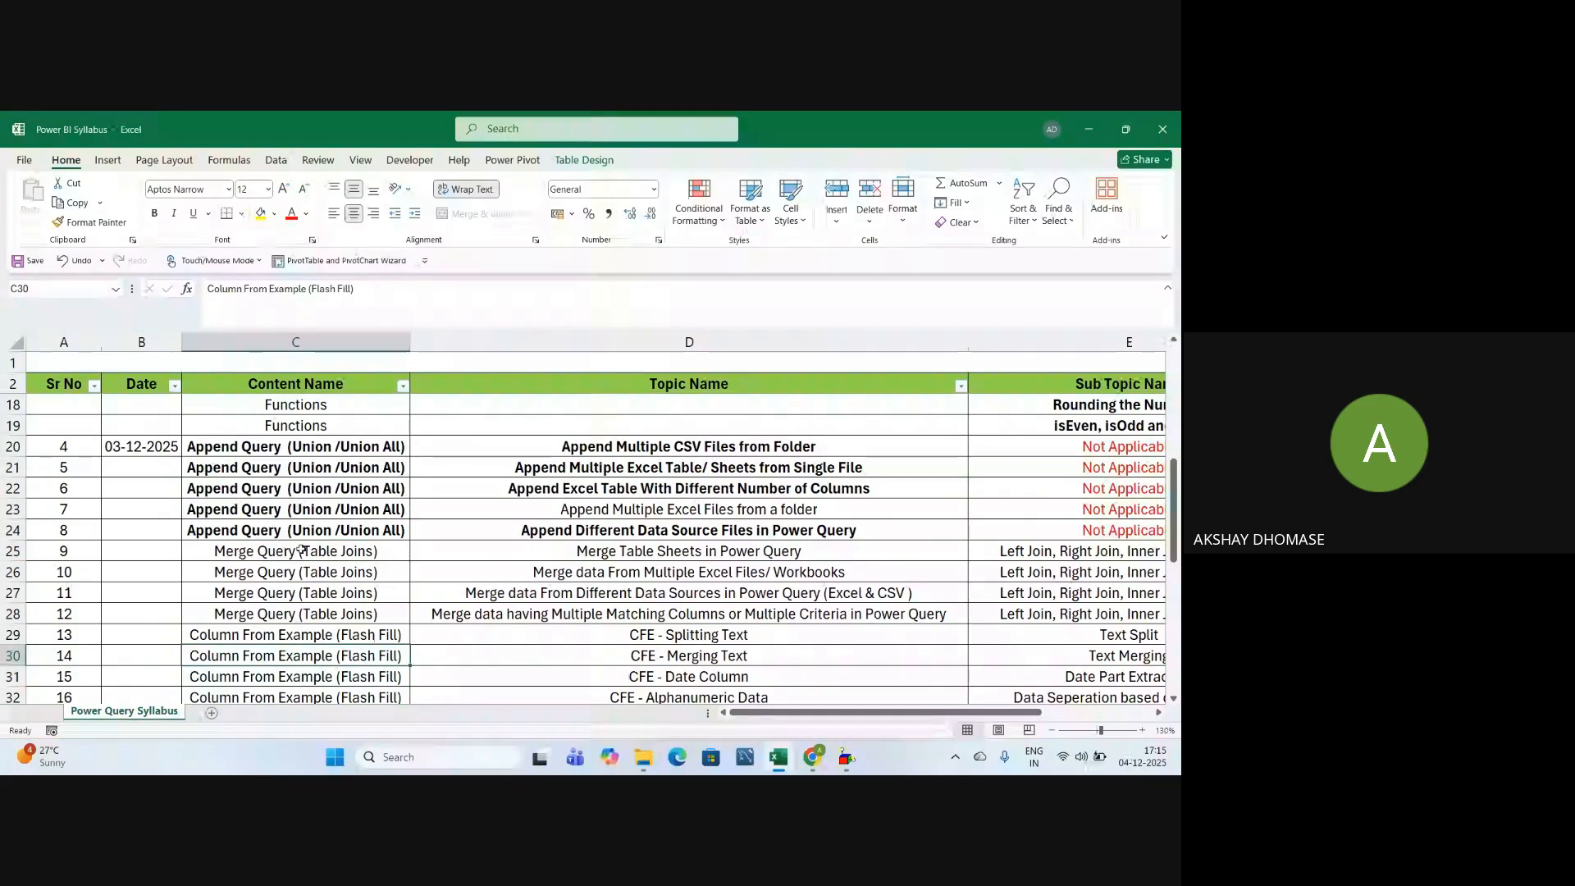
pyautogui.moveTo(301, 550); pyautogui.dragTo(297, 614)
pyautogui.click(154, 213)
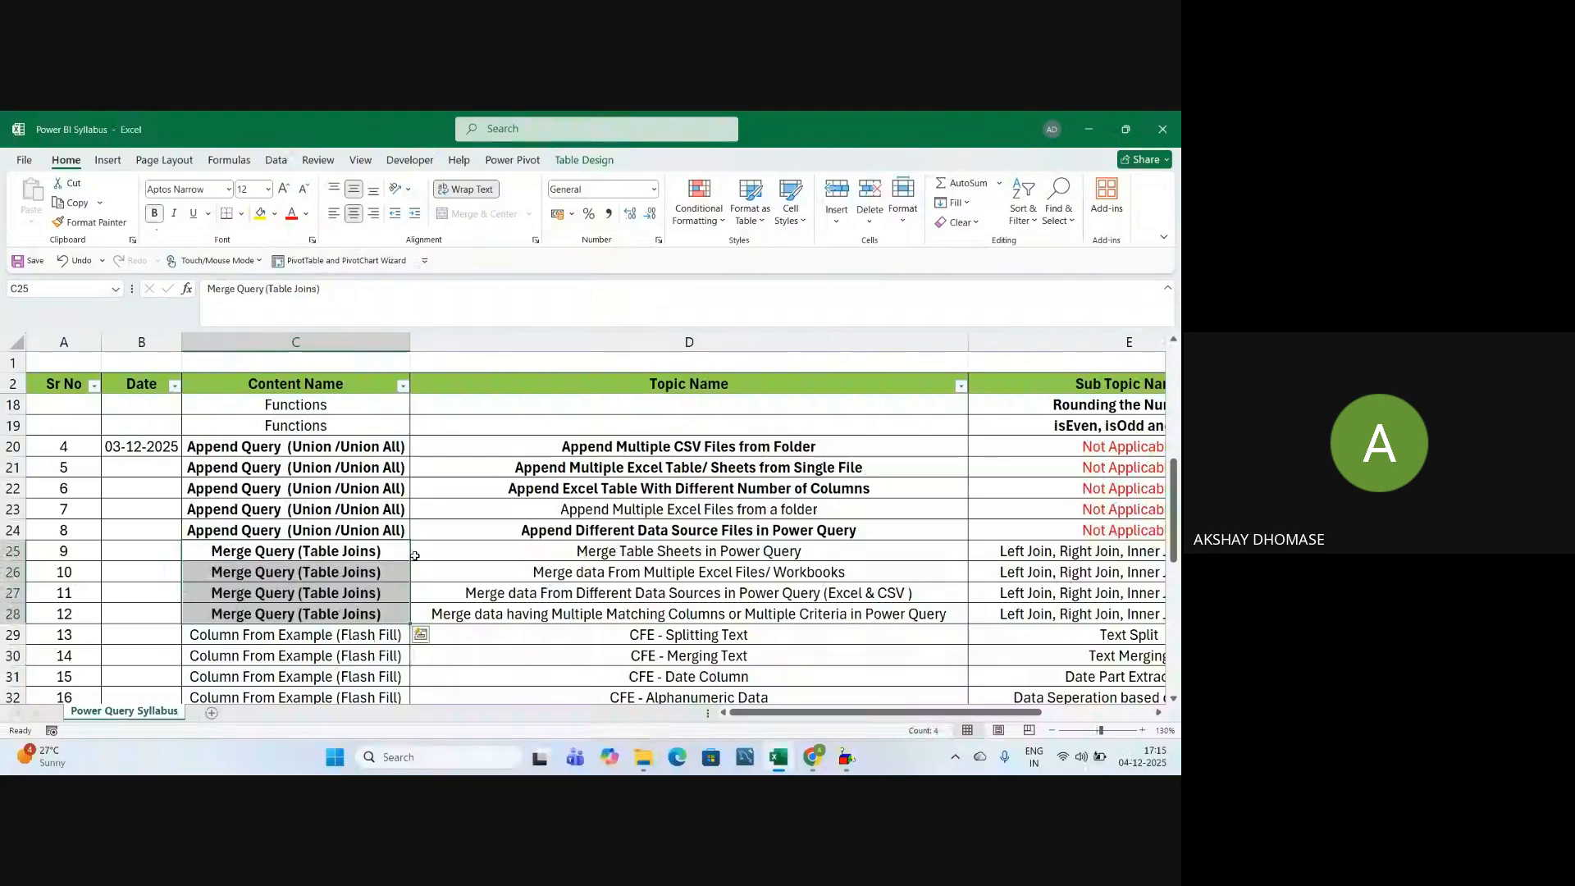
pyautogui.click(633, 626)
# Review the Merge Table Sheets in Power Query topic in row 25 together with its join sub-topics
pyautogui.click(599, 556)
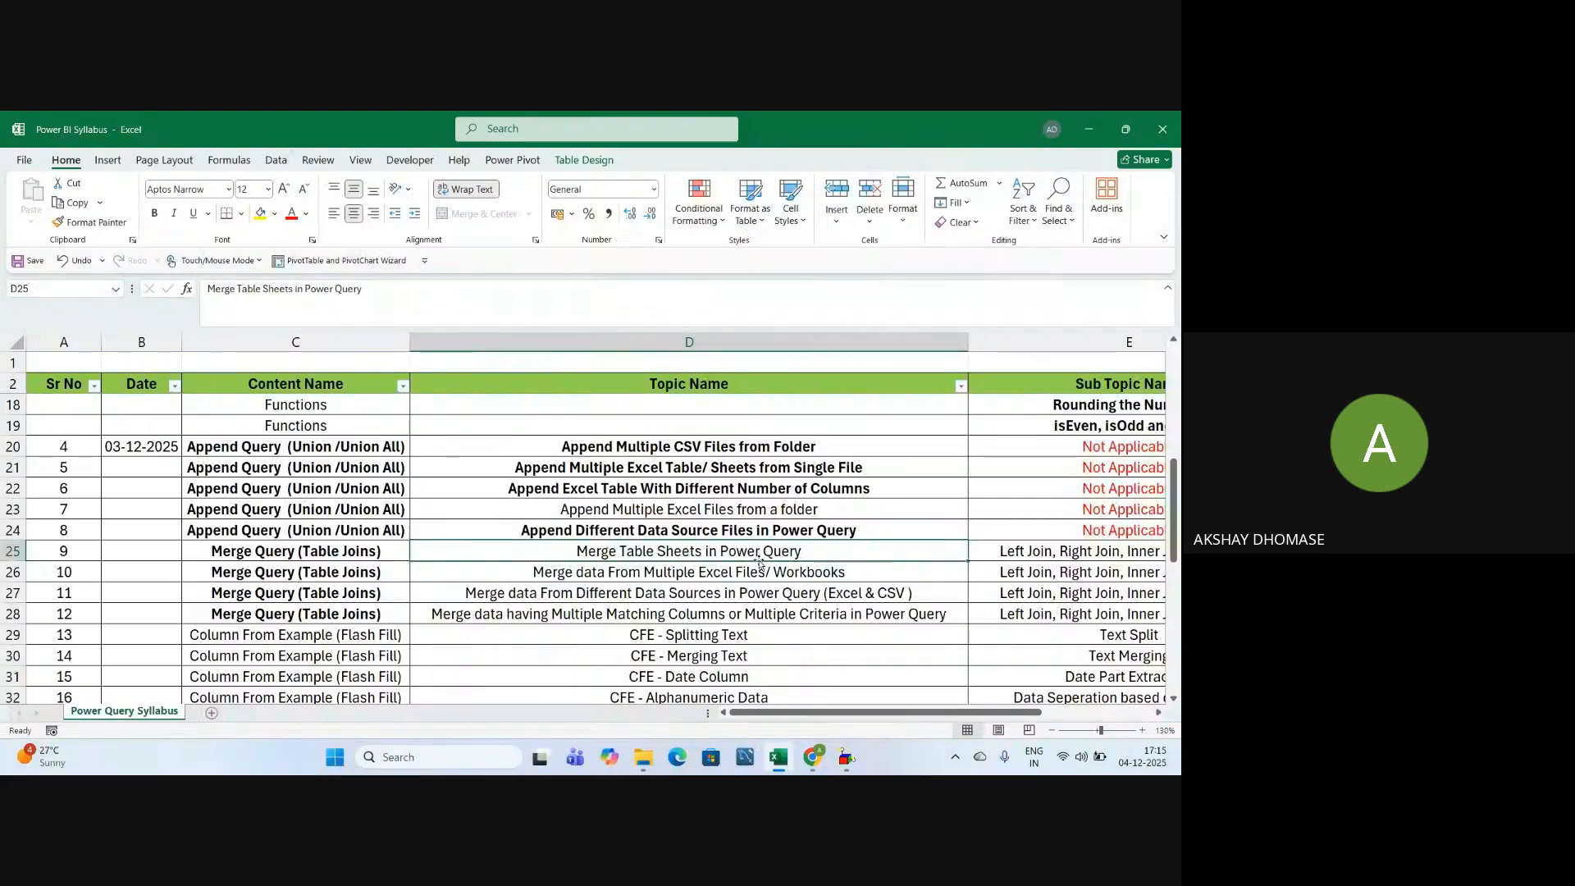
pyautogui.moveTo(866, 711); pyautogui.dragTo(917, 730)
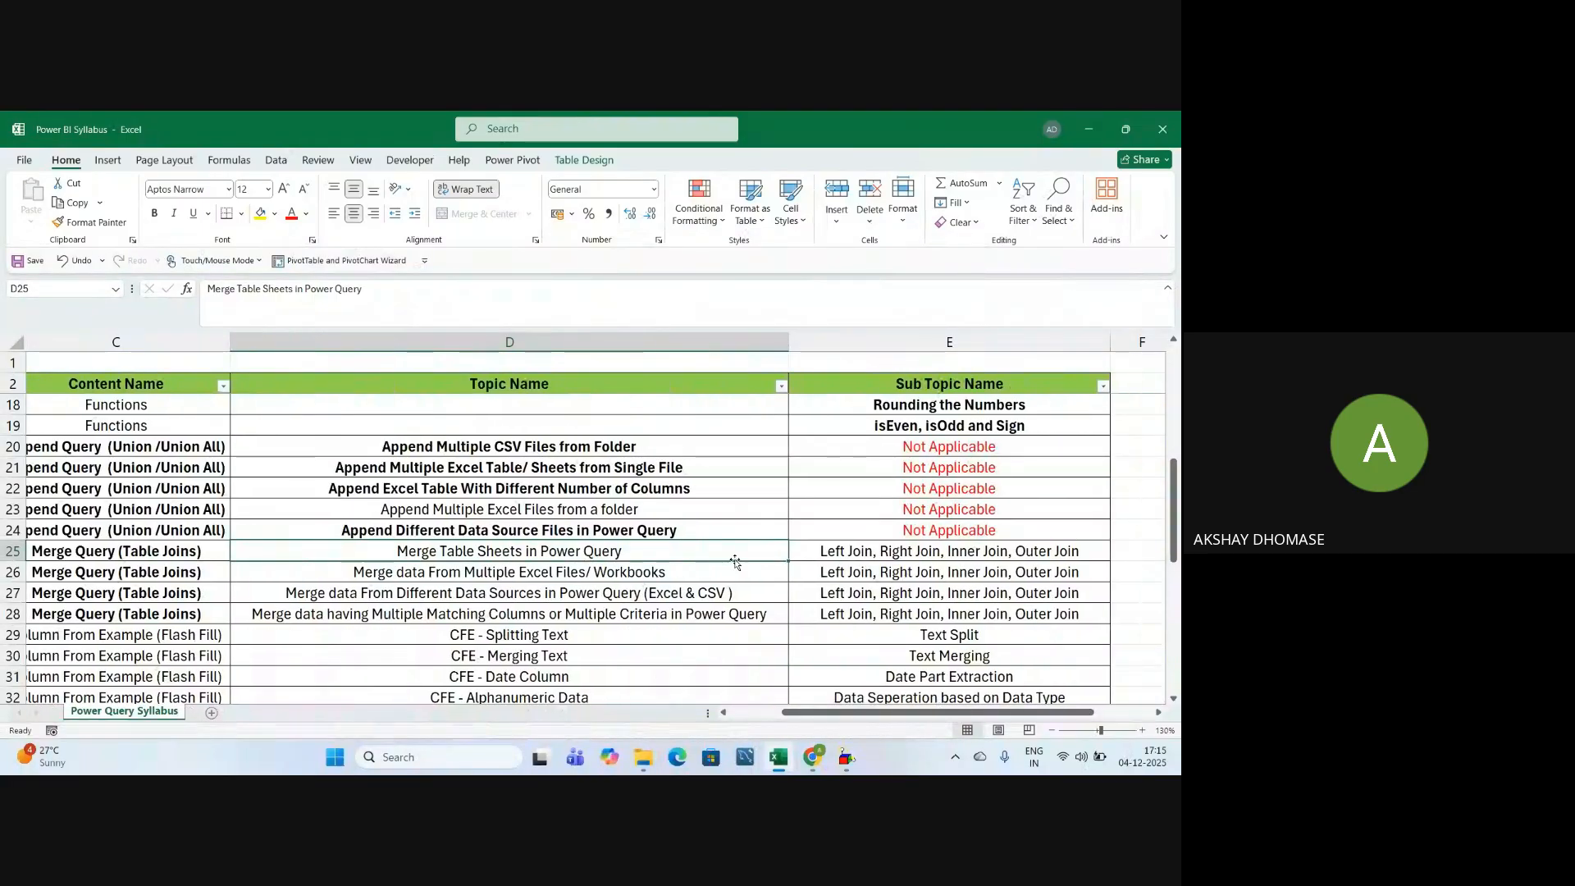
pyautogui.click(868, 552)
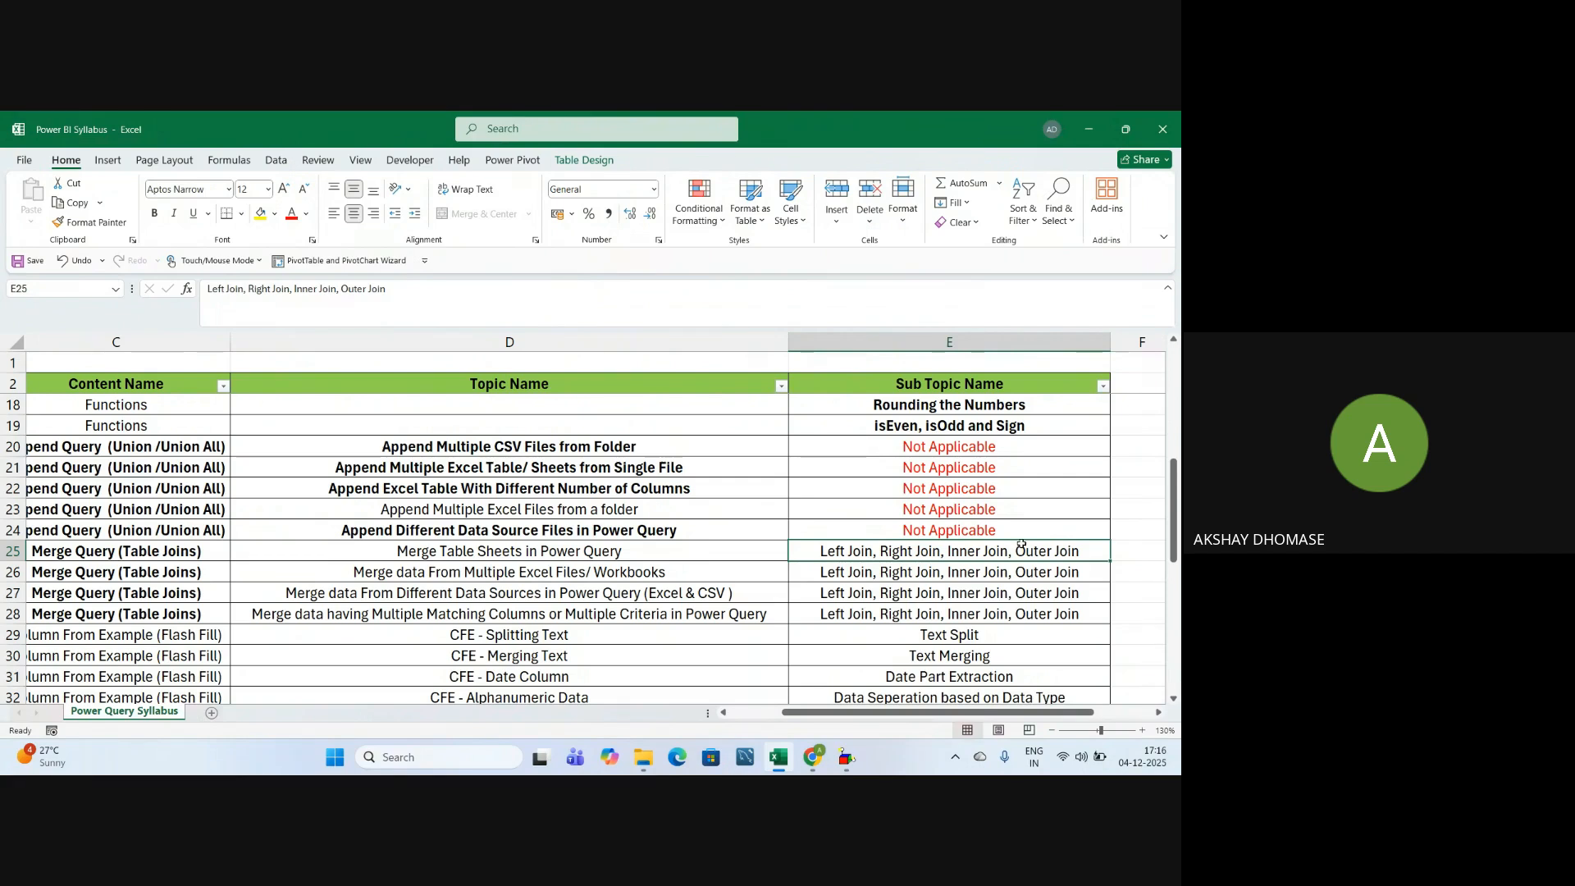
pyautogui.click(640, 554)
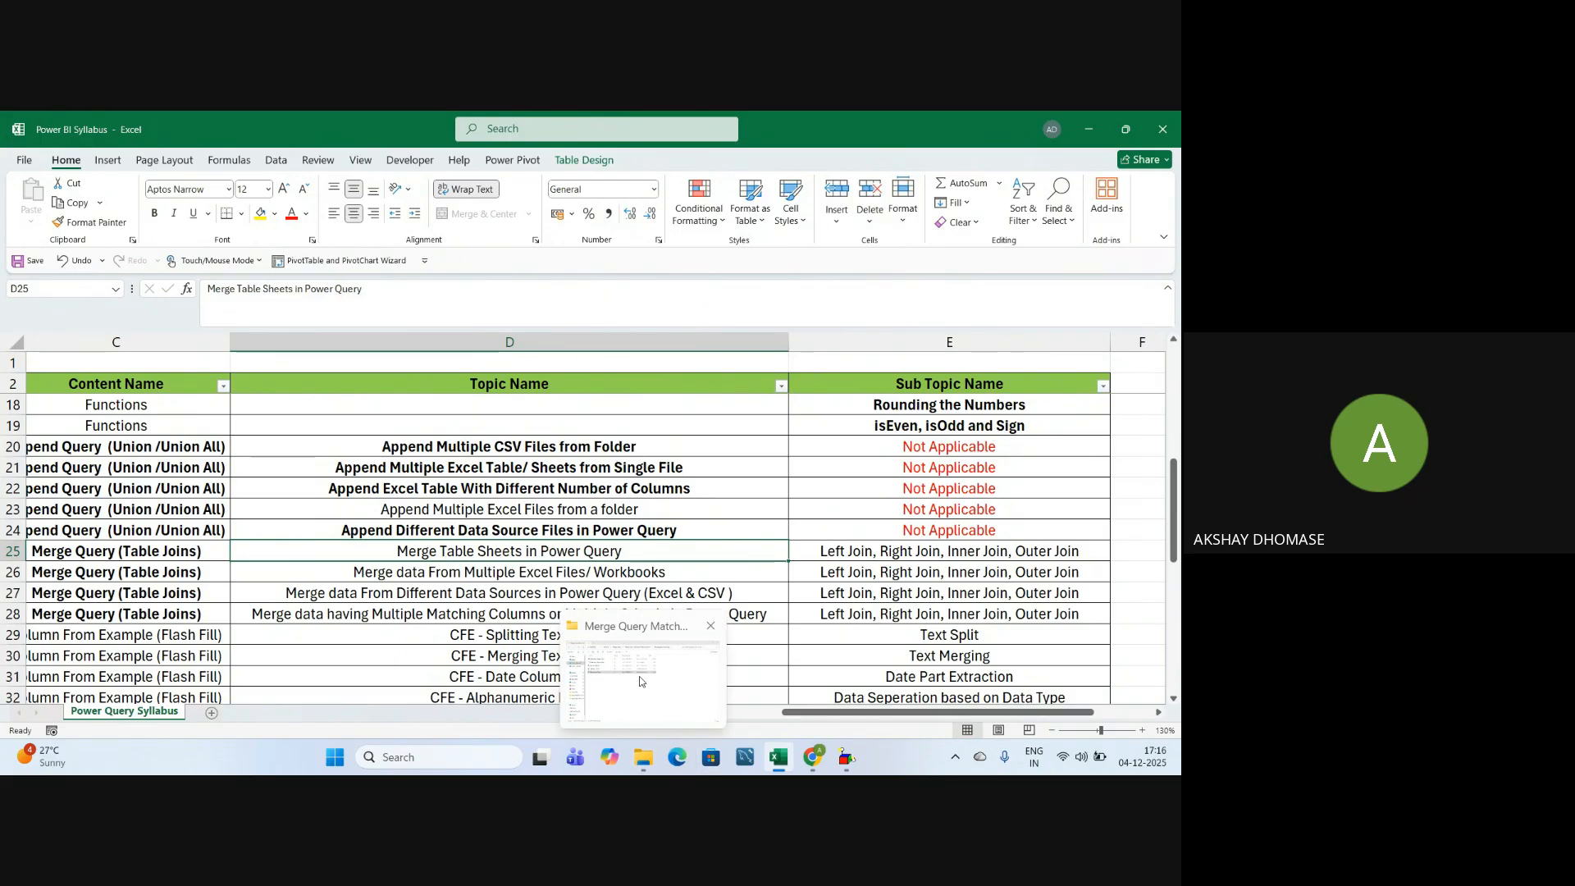
# Switch to File Explorer and go to the folder Desktop > Merge Query > Merge Table from Single Sheets
pyautogui.click(640, 681)
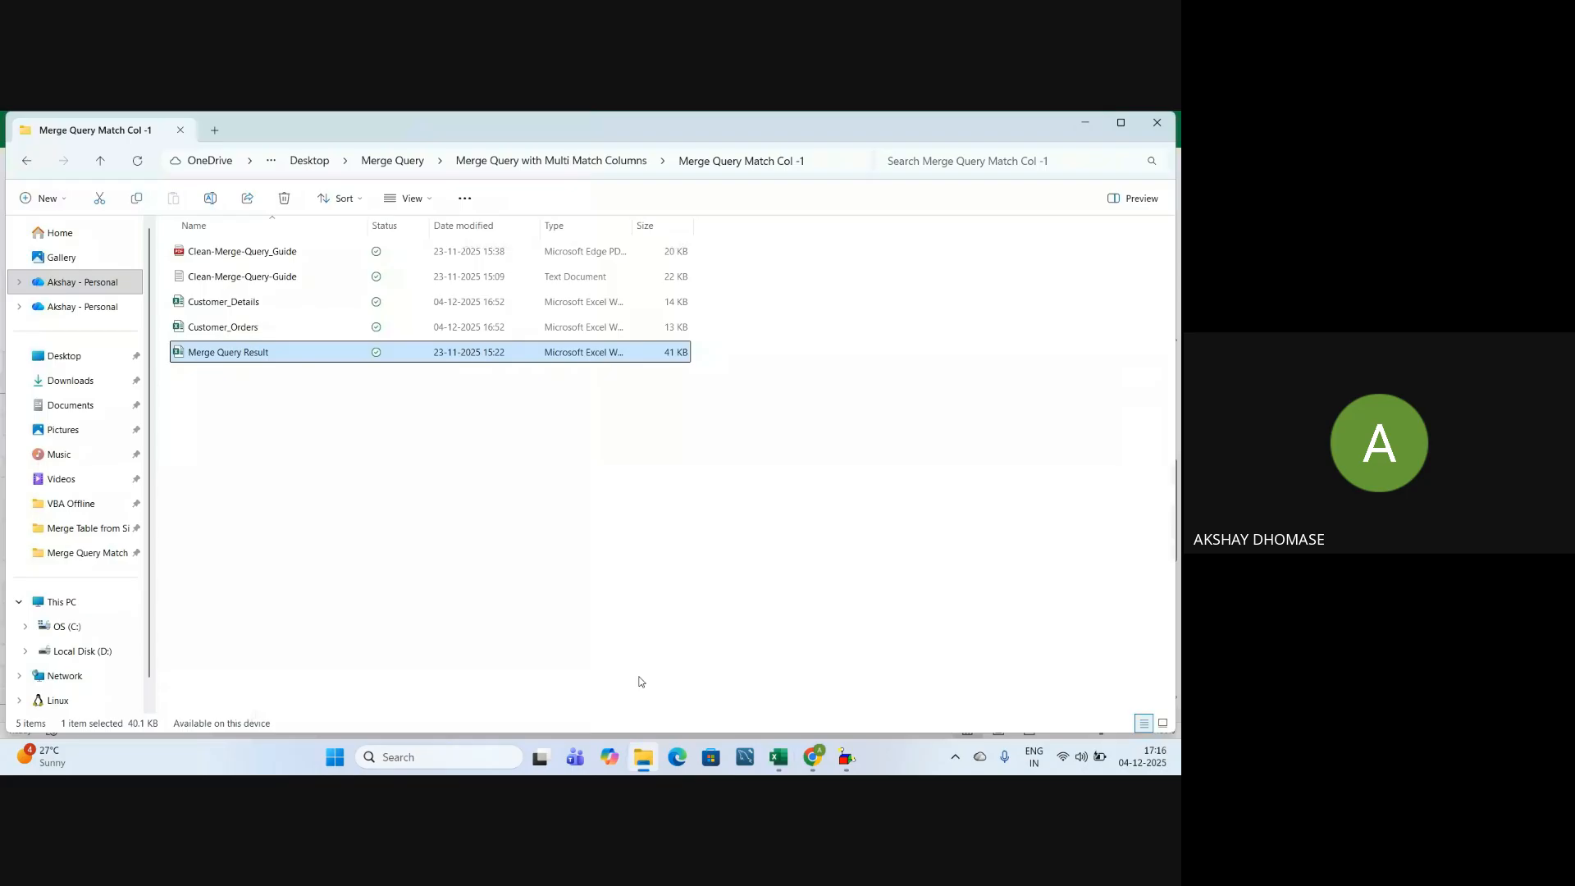
pyautogui.click(26, 162)
pyautogui.click(27, 161)
pyautogui.click(26, 162)
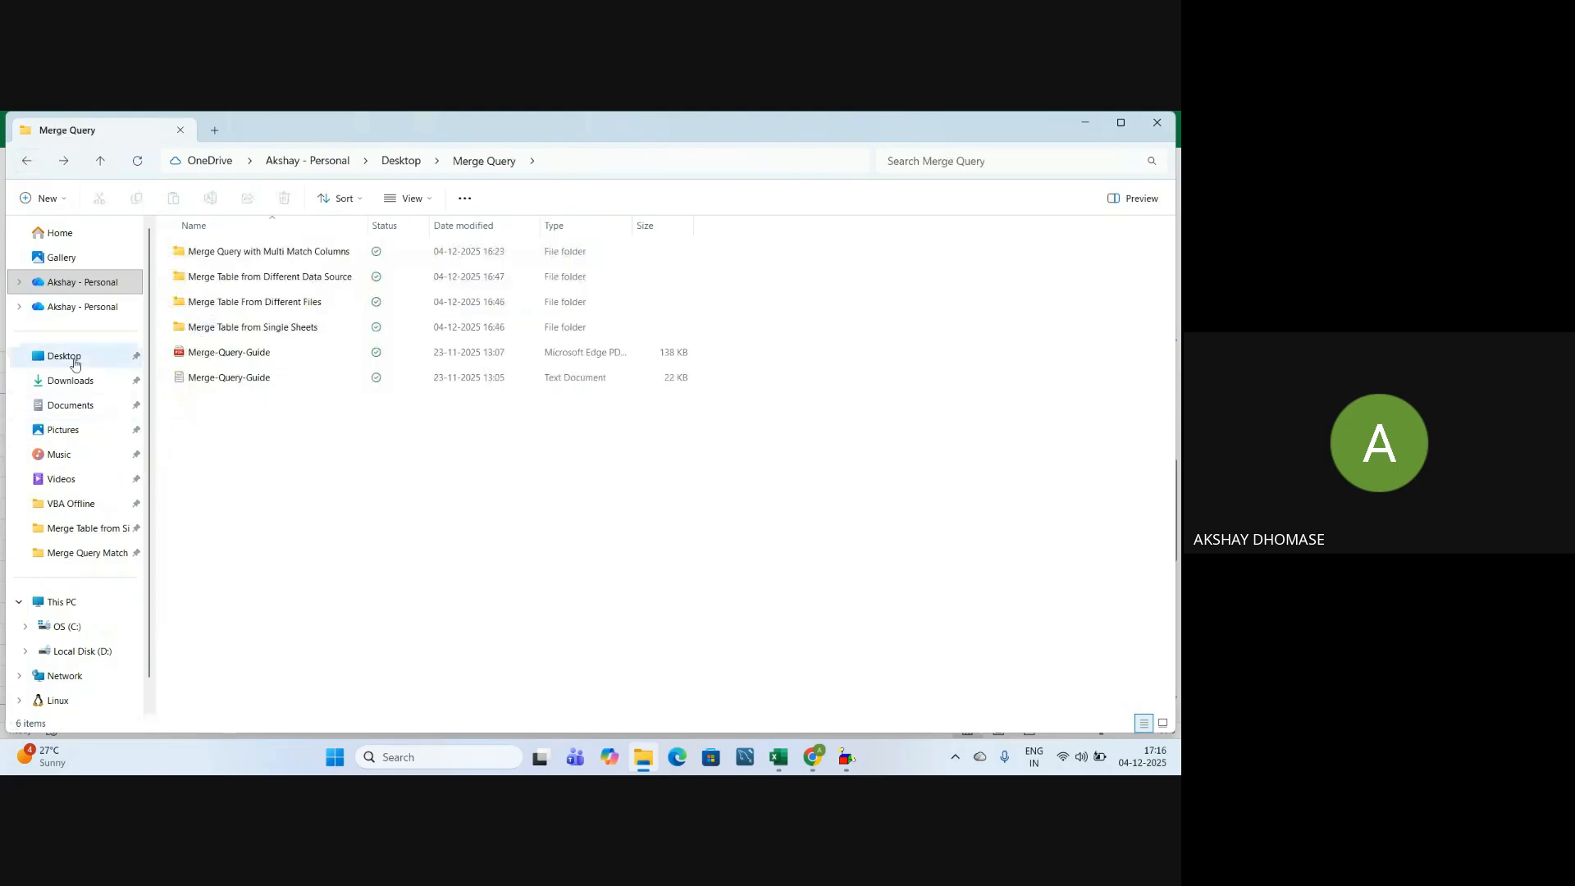
pyautogui.click(66, 355)
pyautogui.click(249, 604)
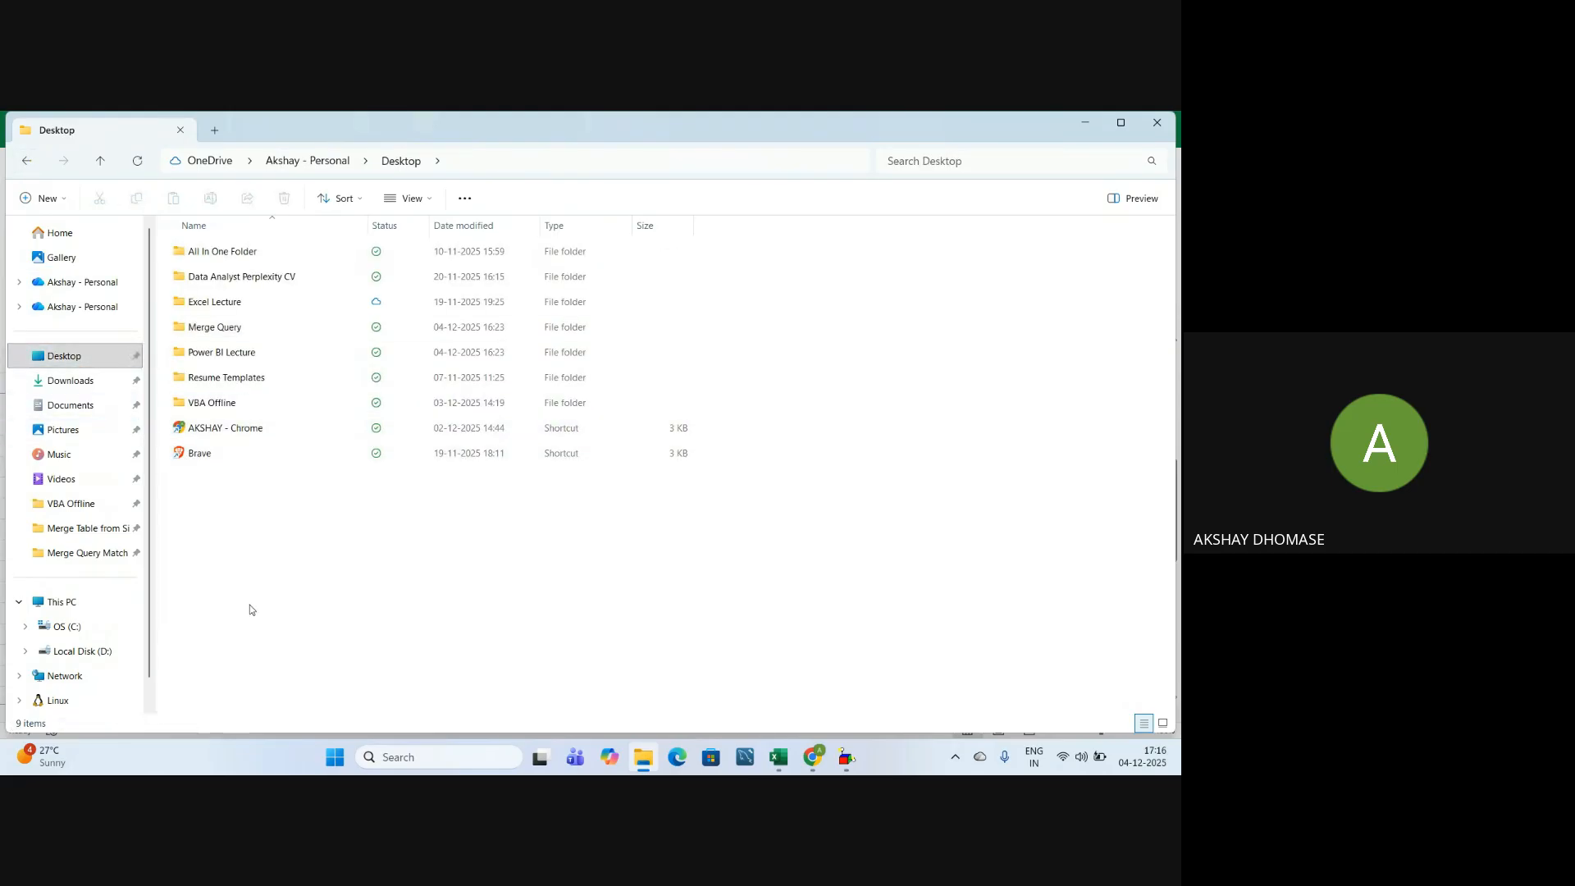
pyautogui.click(219, 338)
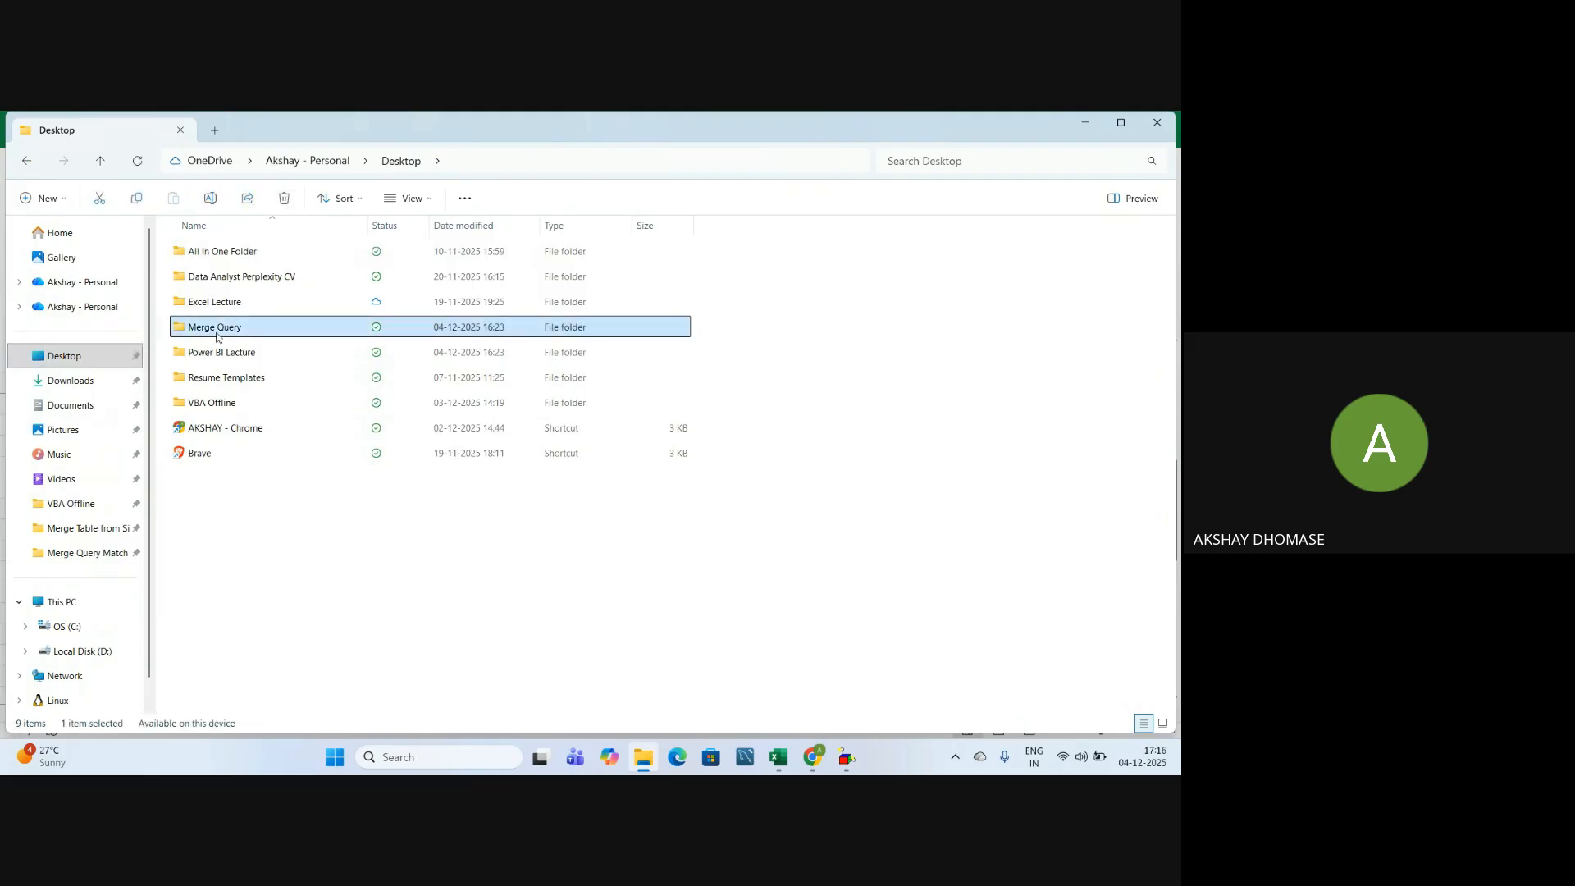
pyautogui.doubleClick(218, 336)
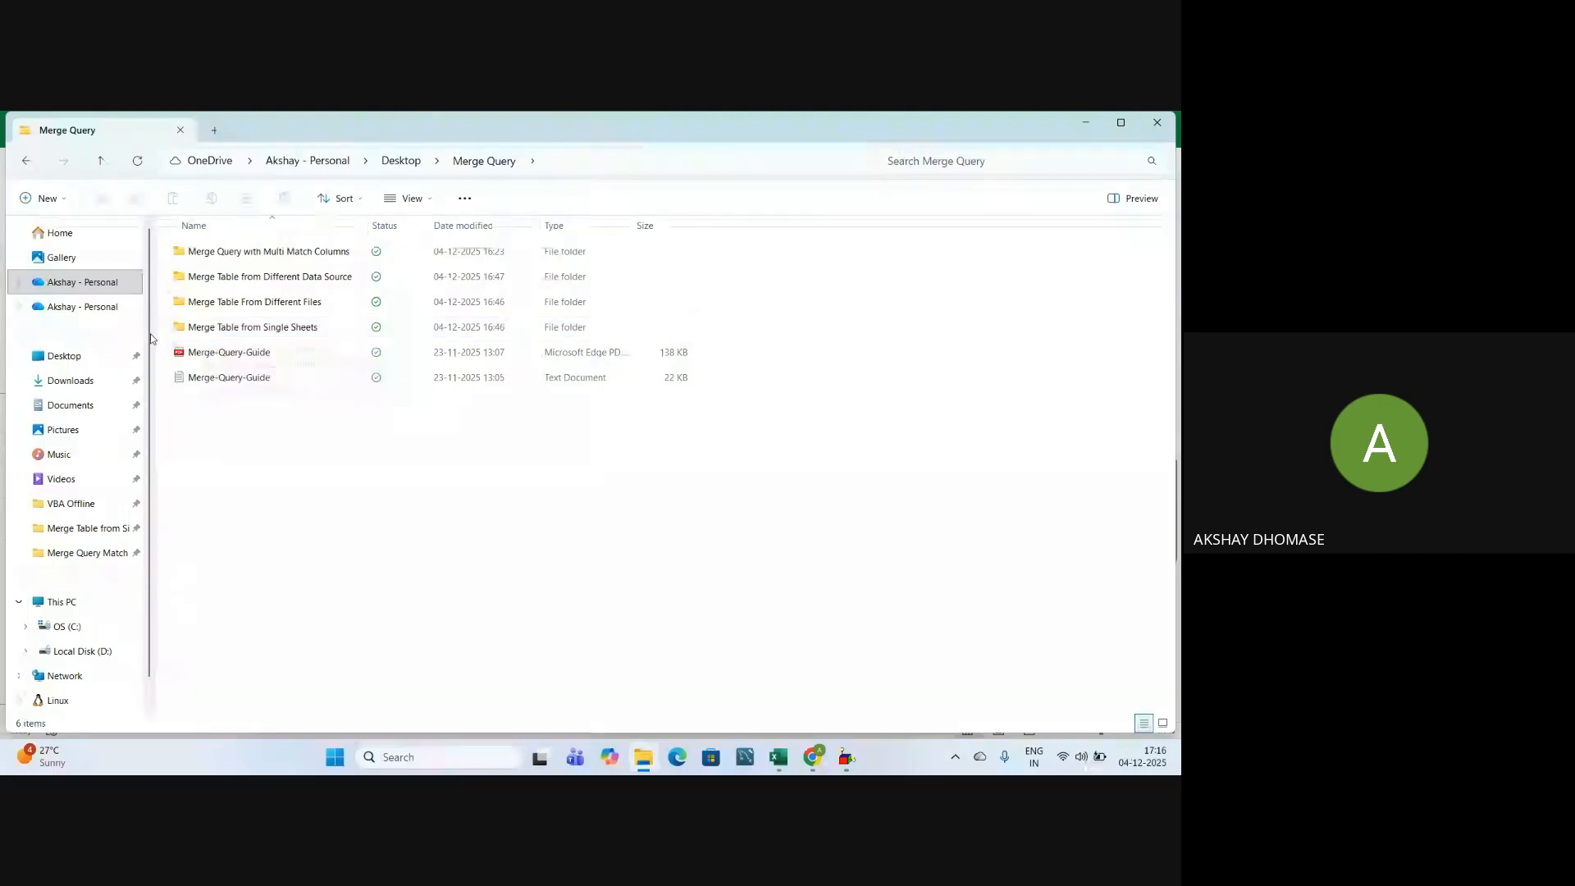
pyautogui.doubleClick(273, 328)
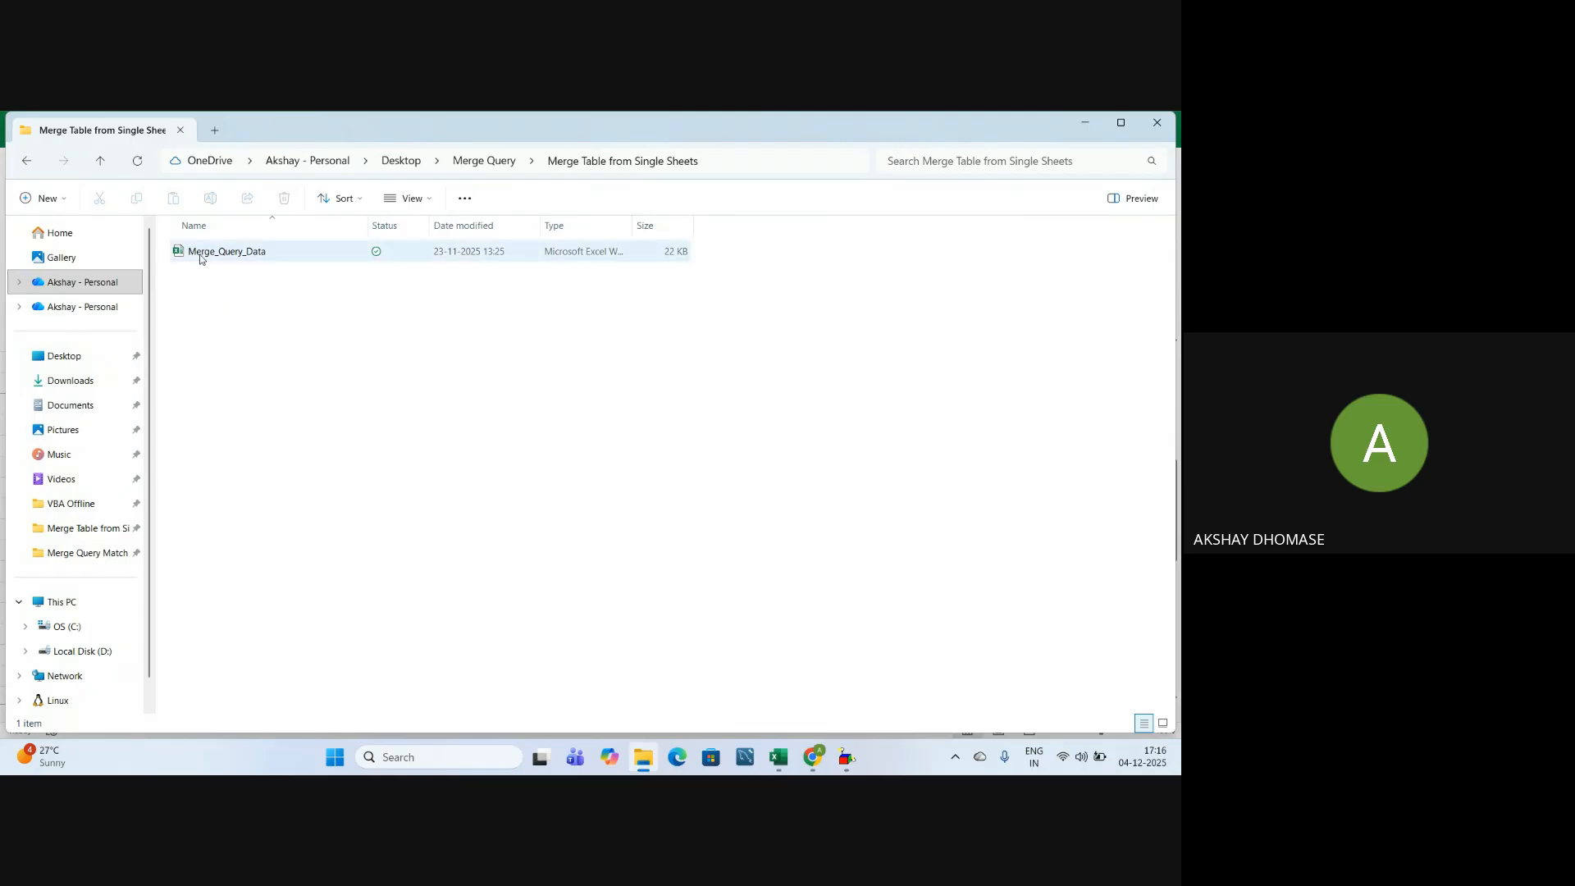
# Open the Merge_Query_Data workbook, enable editing and select the CUSTOMER DATA heading in A1
pyautogui.doubleClick(228, 256)
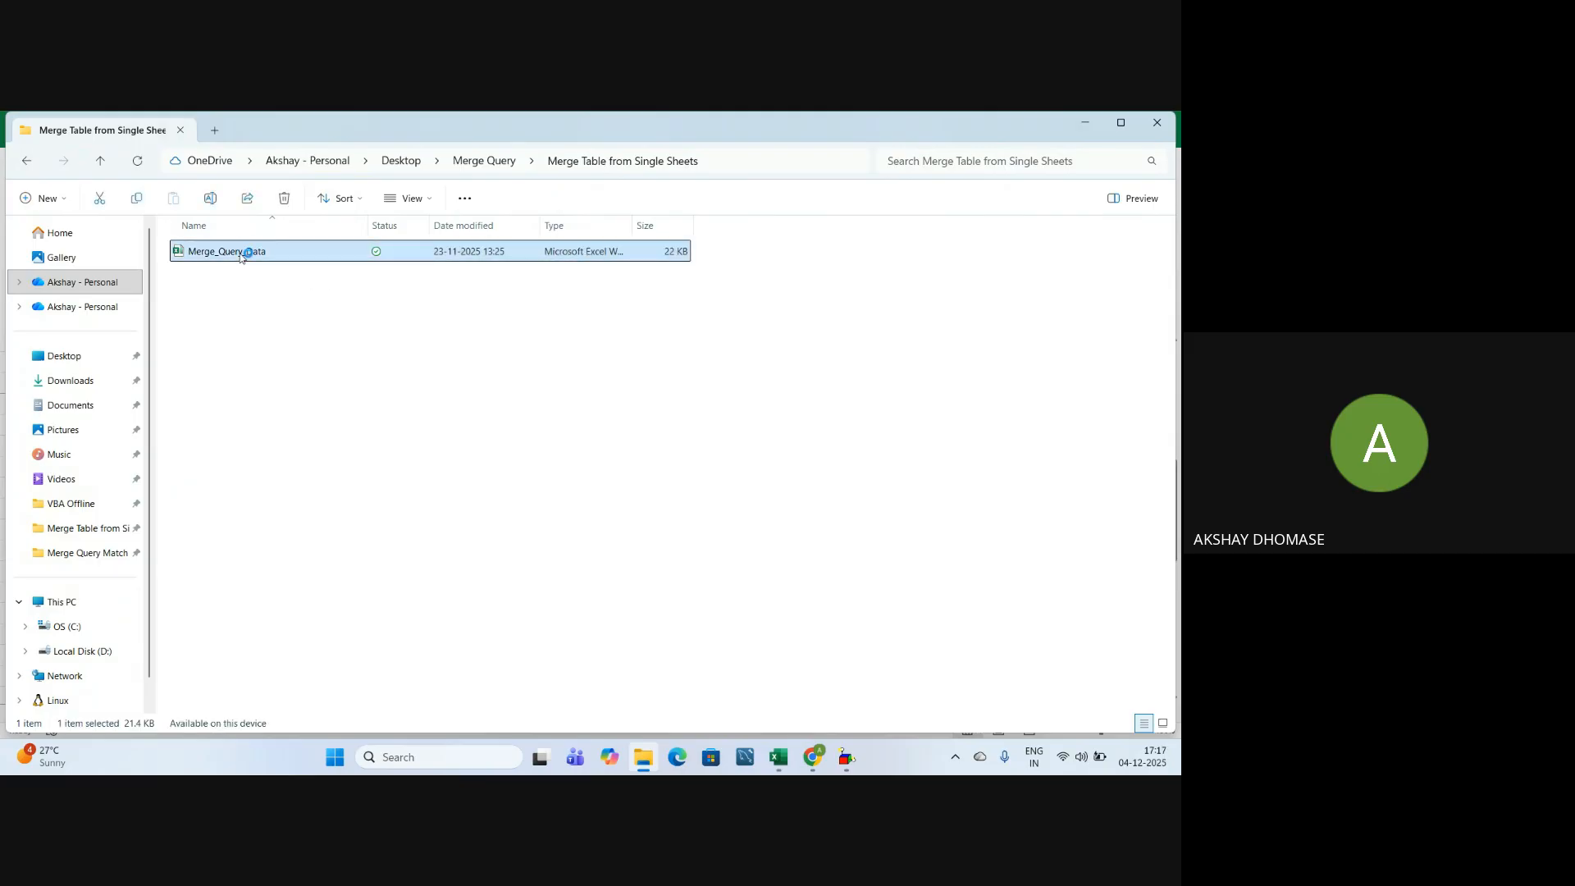
pyautogui.hotkey('alt', 'Tab')
pyautogui.click(400, 637)
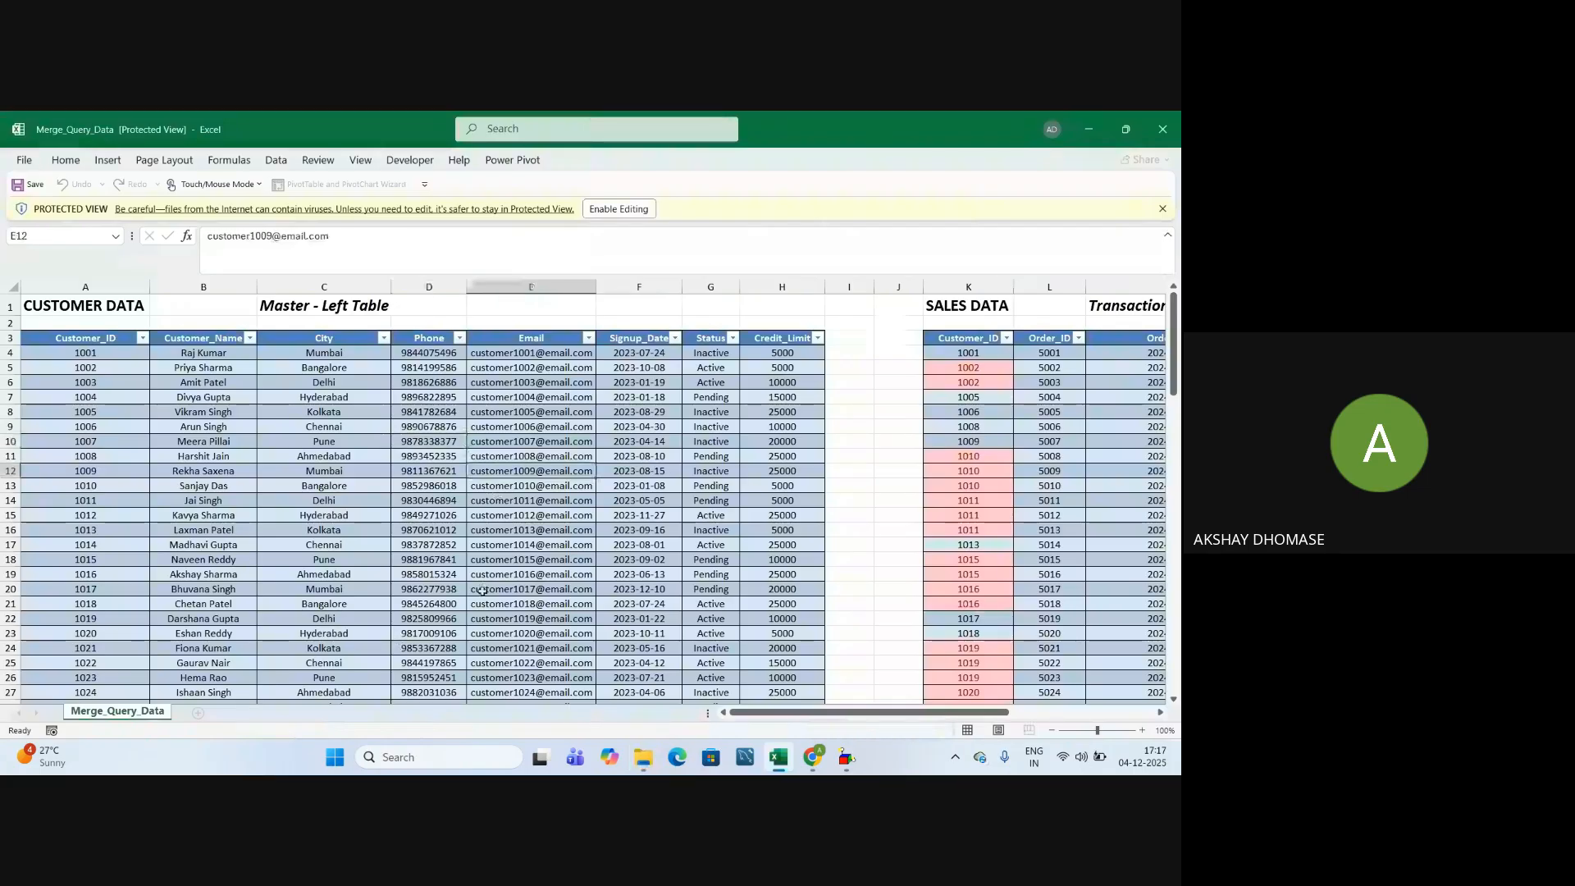
pyautogui.click(531, 560)
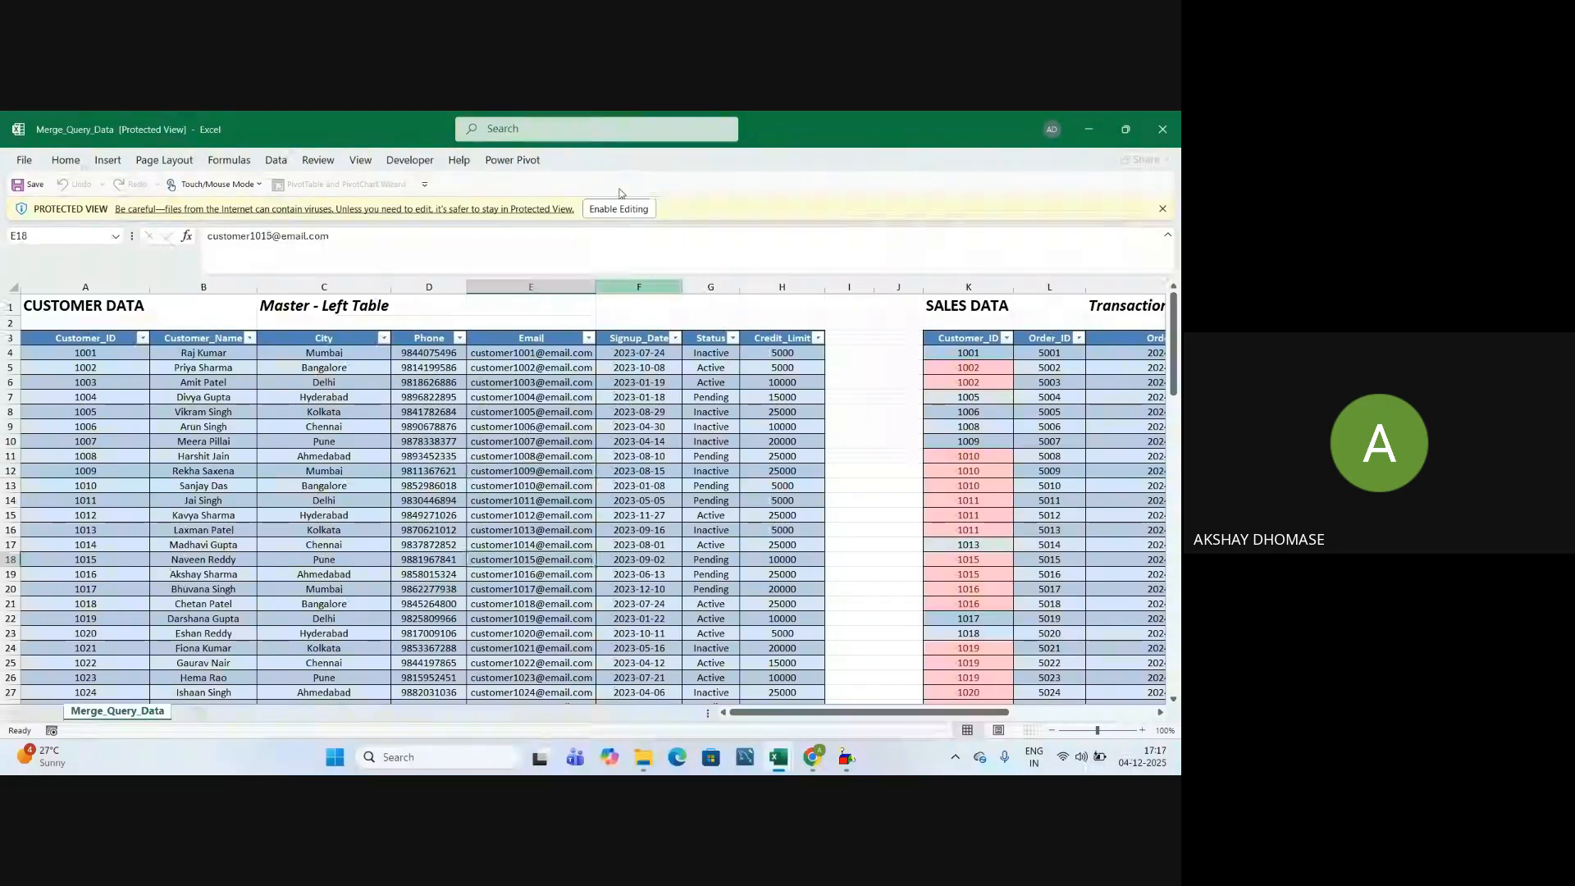
pyautogui.click(603, 210)
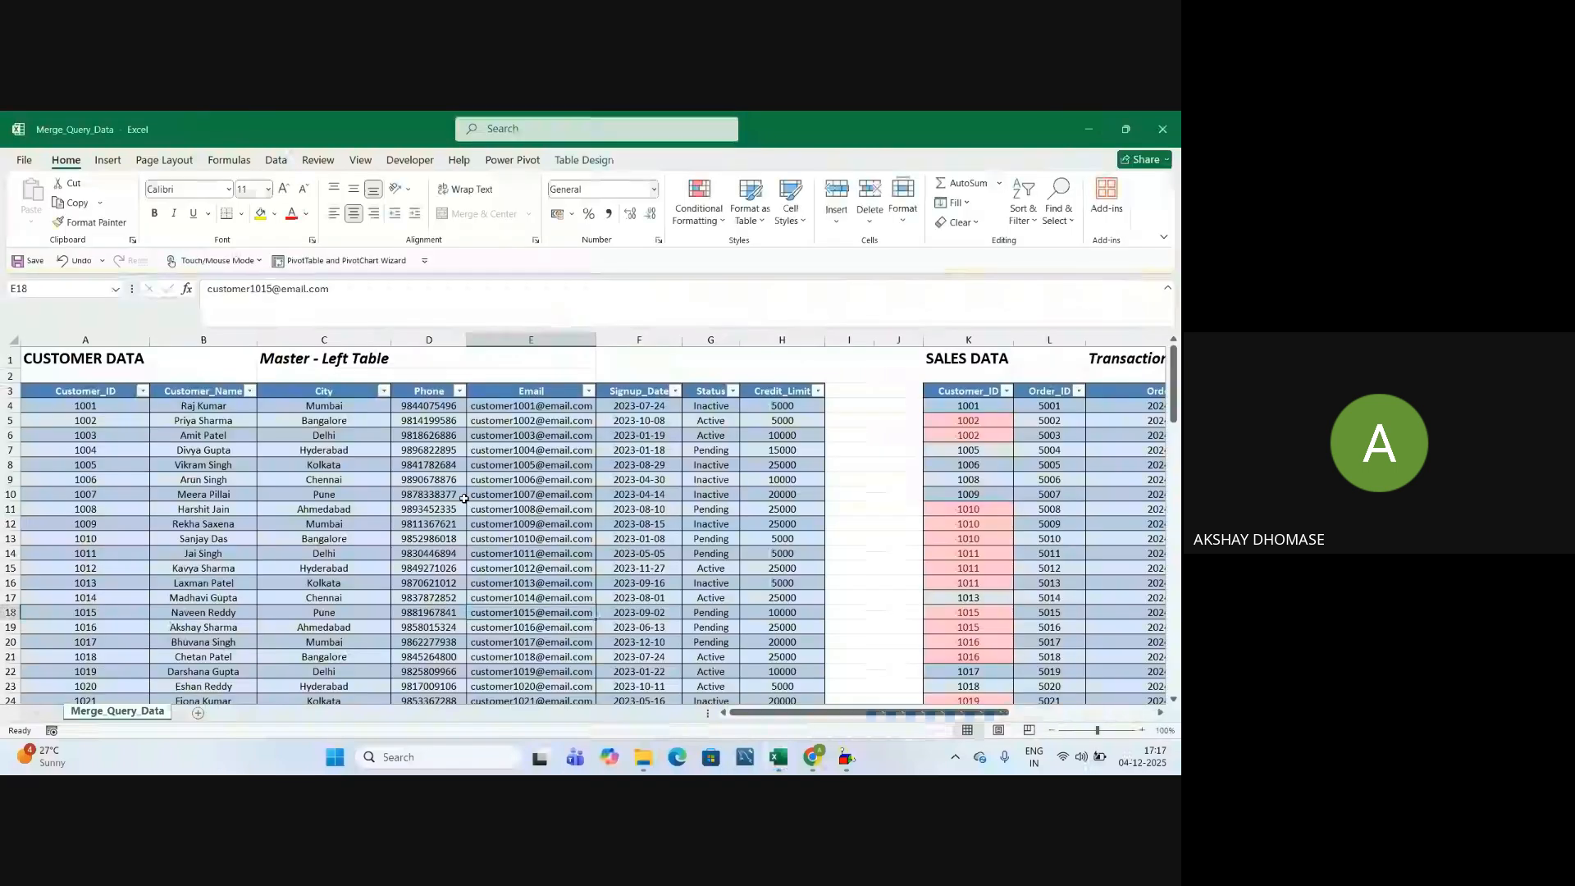
pyautogui.click(62, 358)
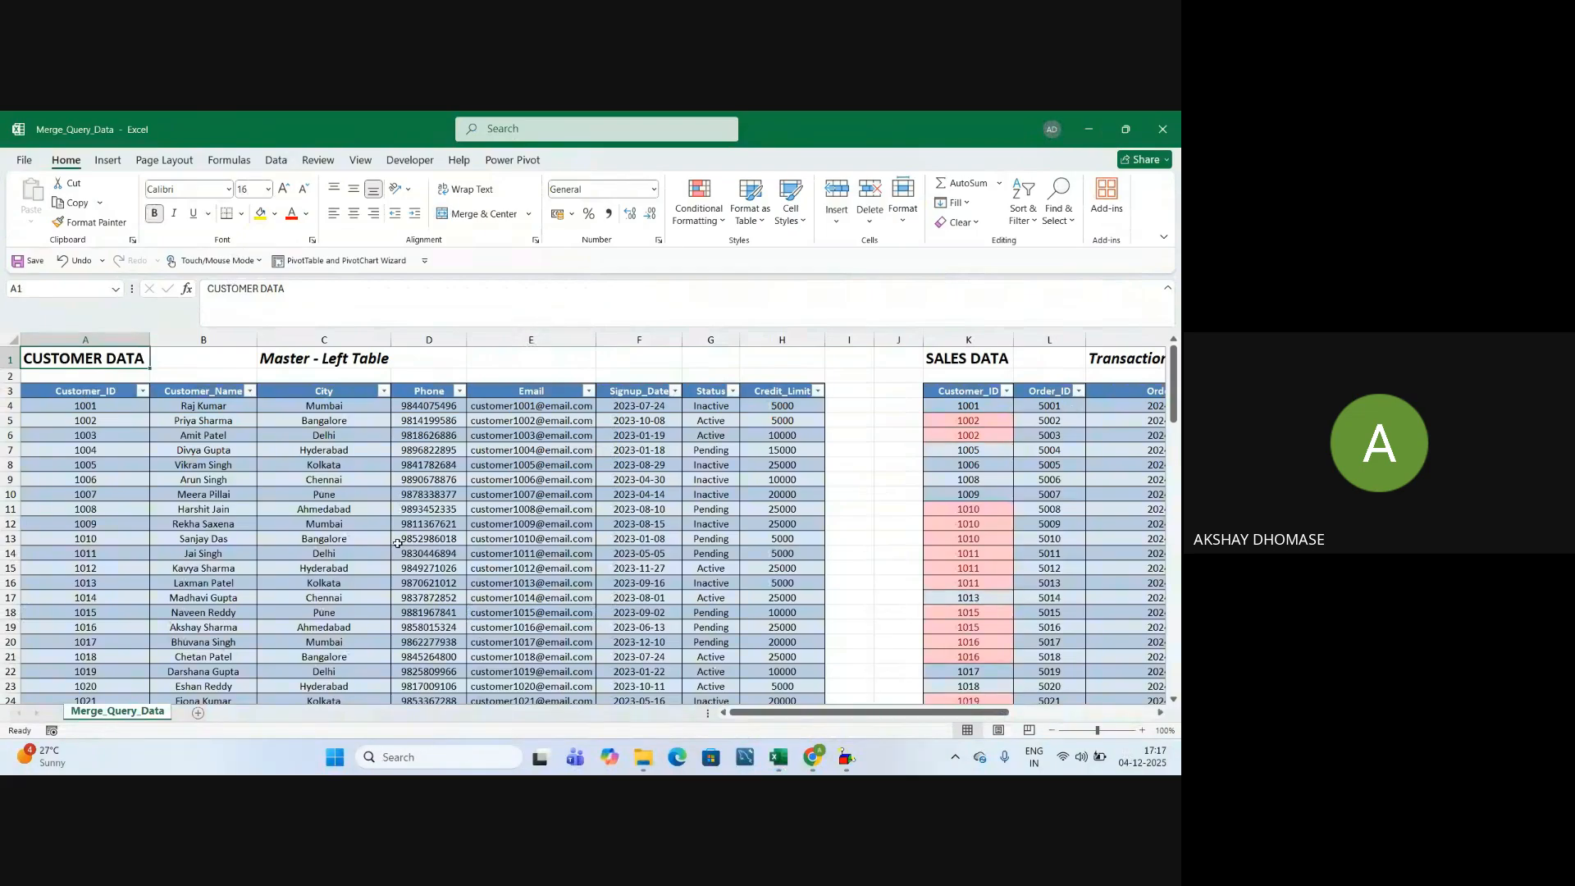
# Review the Customer Data table in columns A to H, starting with its Customer_ID column
pyautogui.click(84, 388)
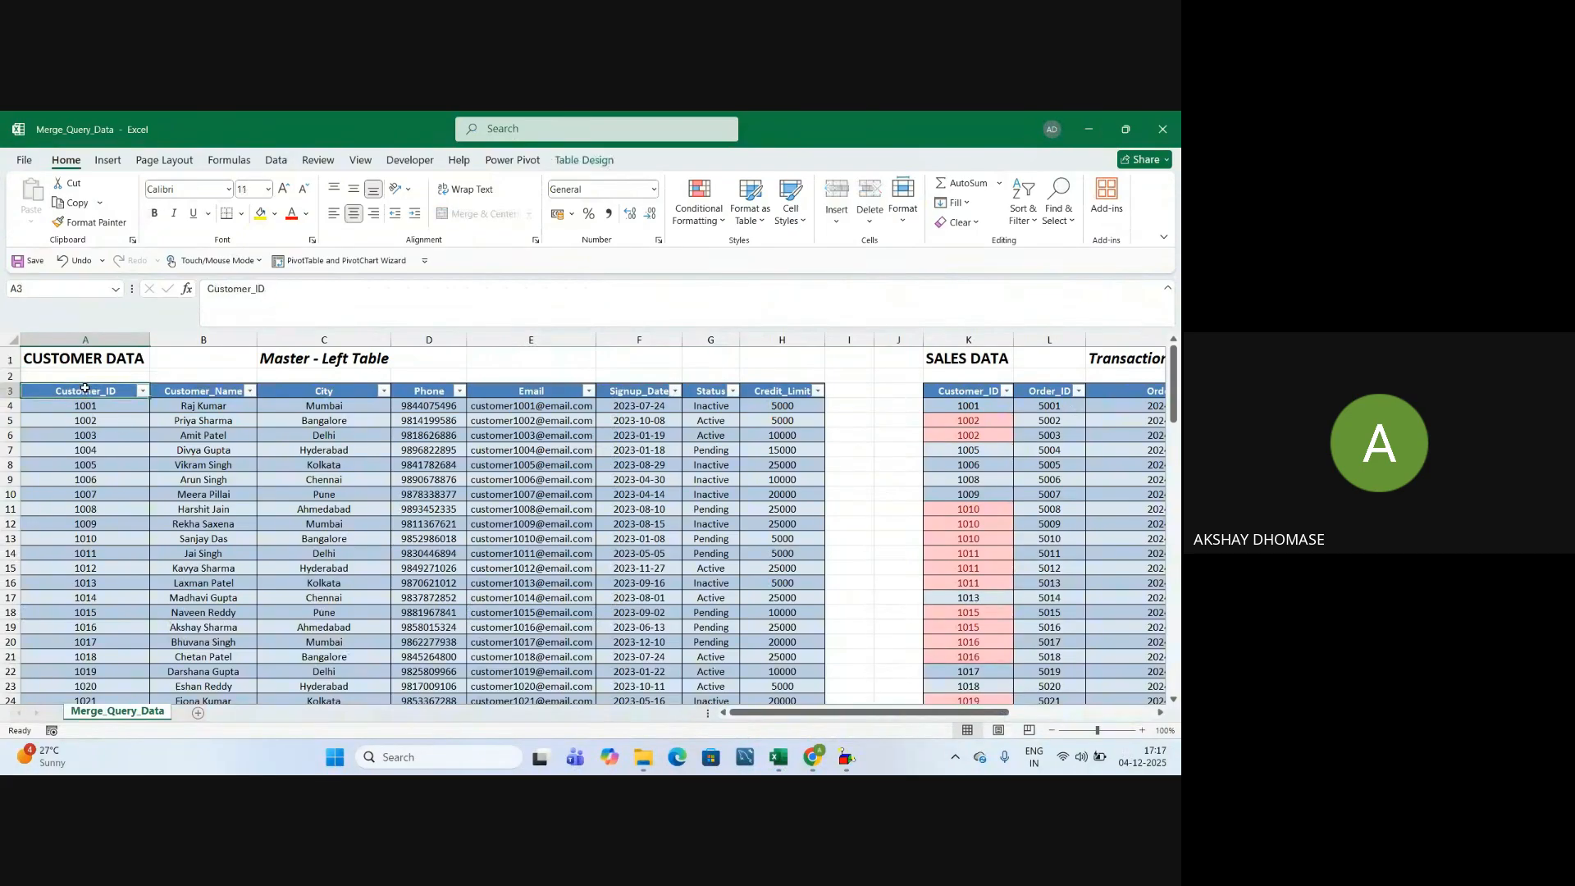
pyautogui.moveTo(84, 388); pyautogui.dragTo(721, 686)
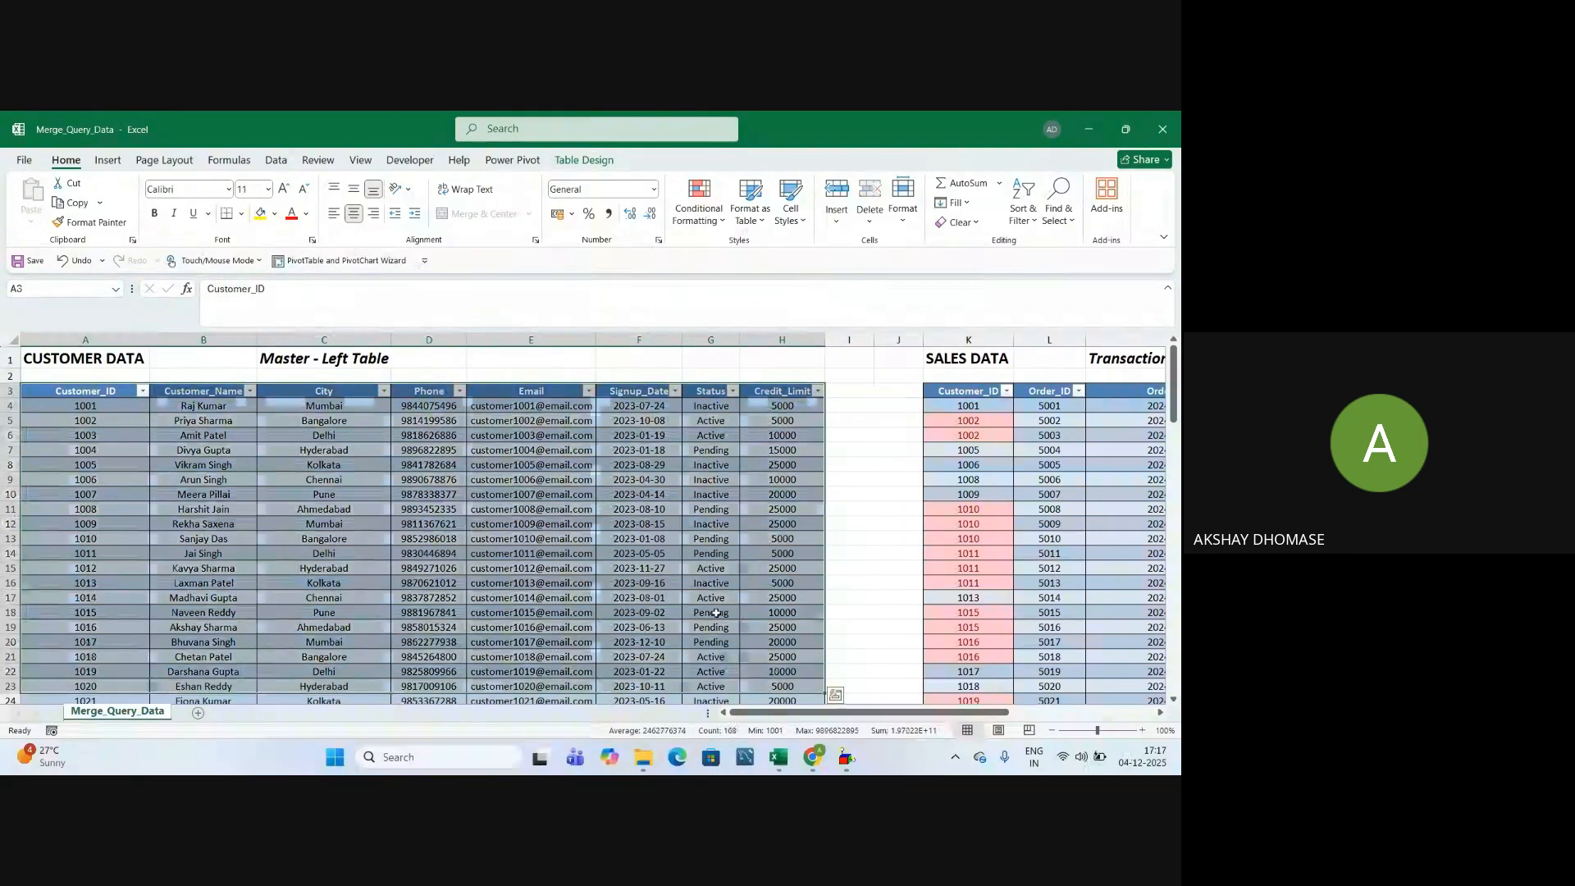
pyautogui.click(531, 494)
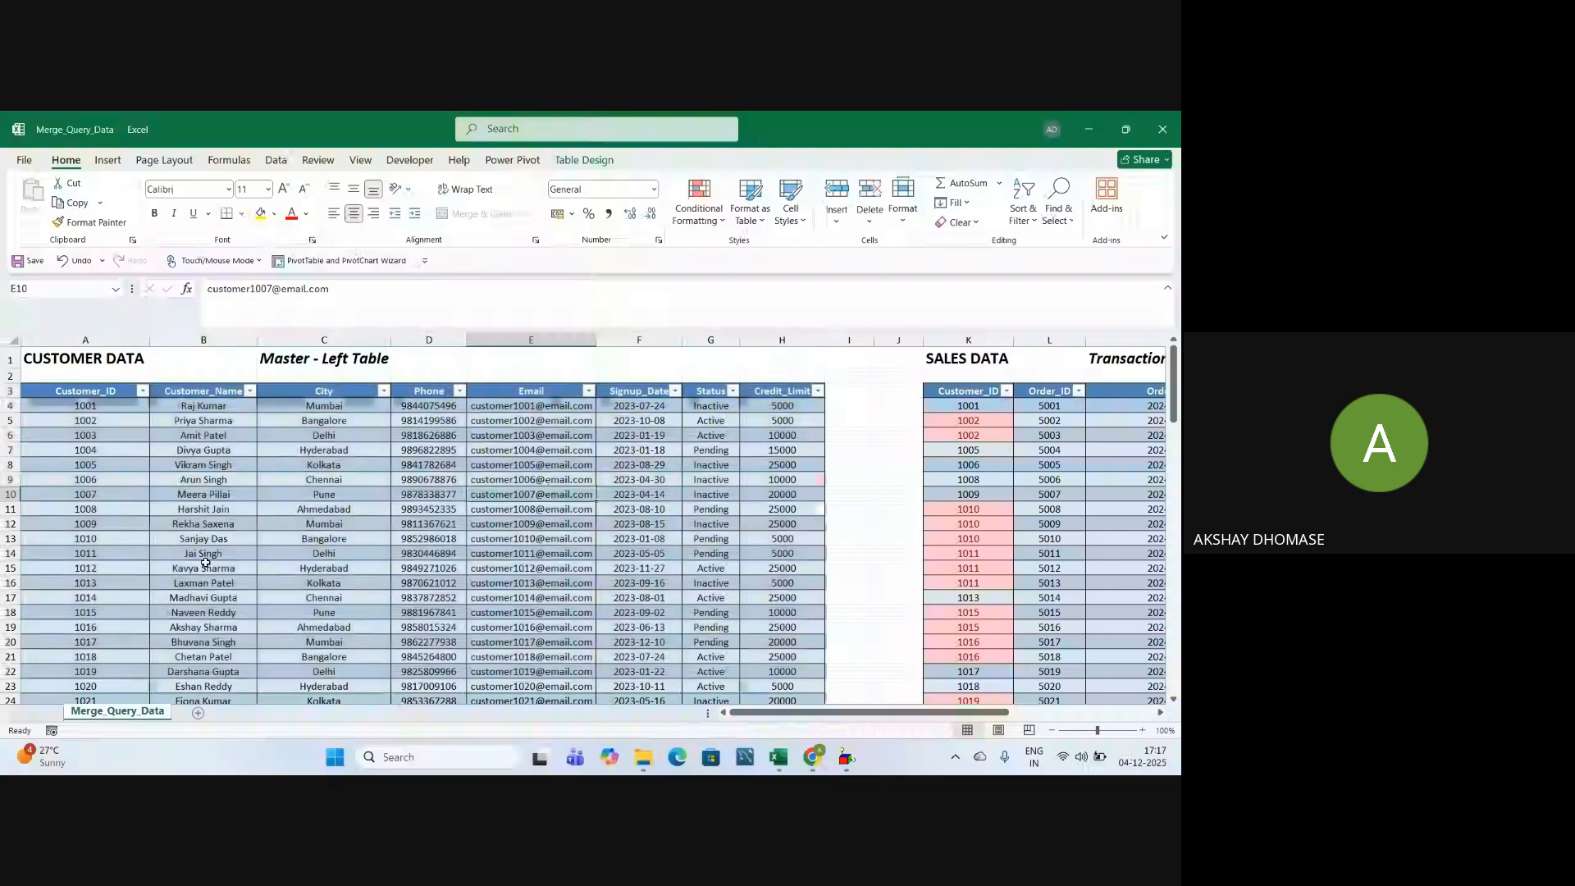
pyautogui.moveTo(75, 405); pyautogui.dragTo(106, 627)
pyautogui.click(85, 391)
pyautogui.hotkey('ctrl', 'a')
pyautogui.click(205, 451)
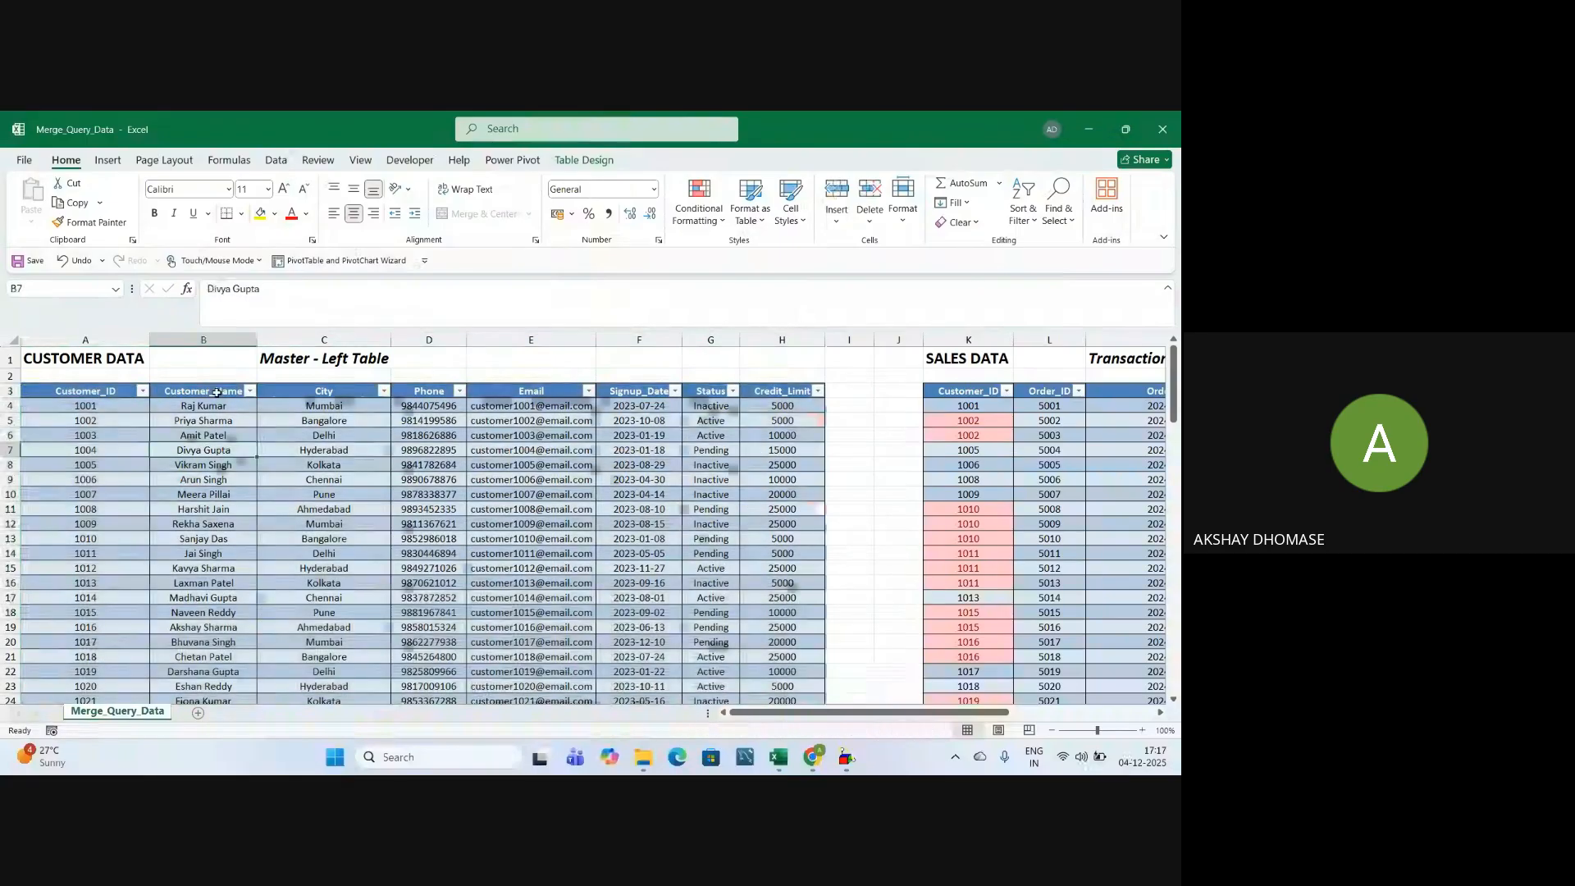
# Examine the Customer_Name, City and Phone columns of the Customer Data table
pyautogui.moveTo(197, 406); pyautogui.dragTo(214, 599)
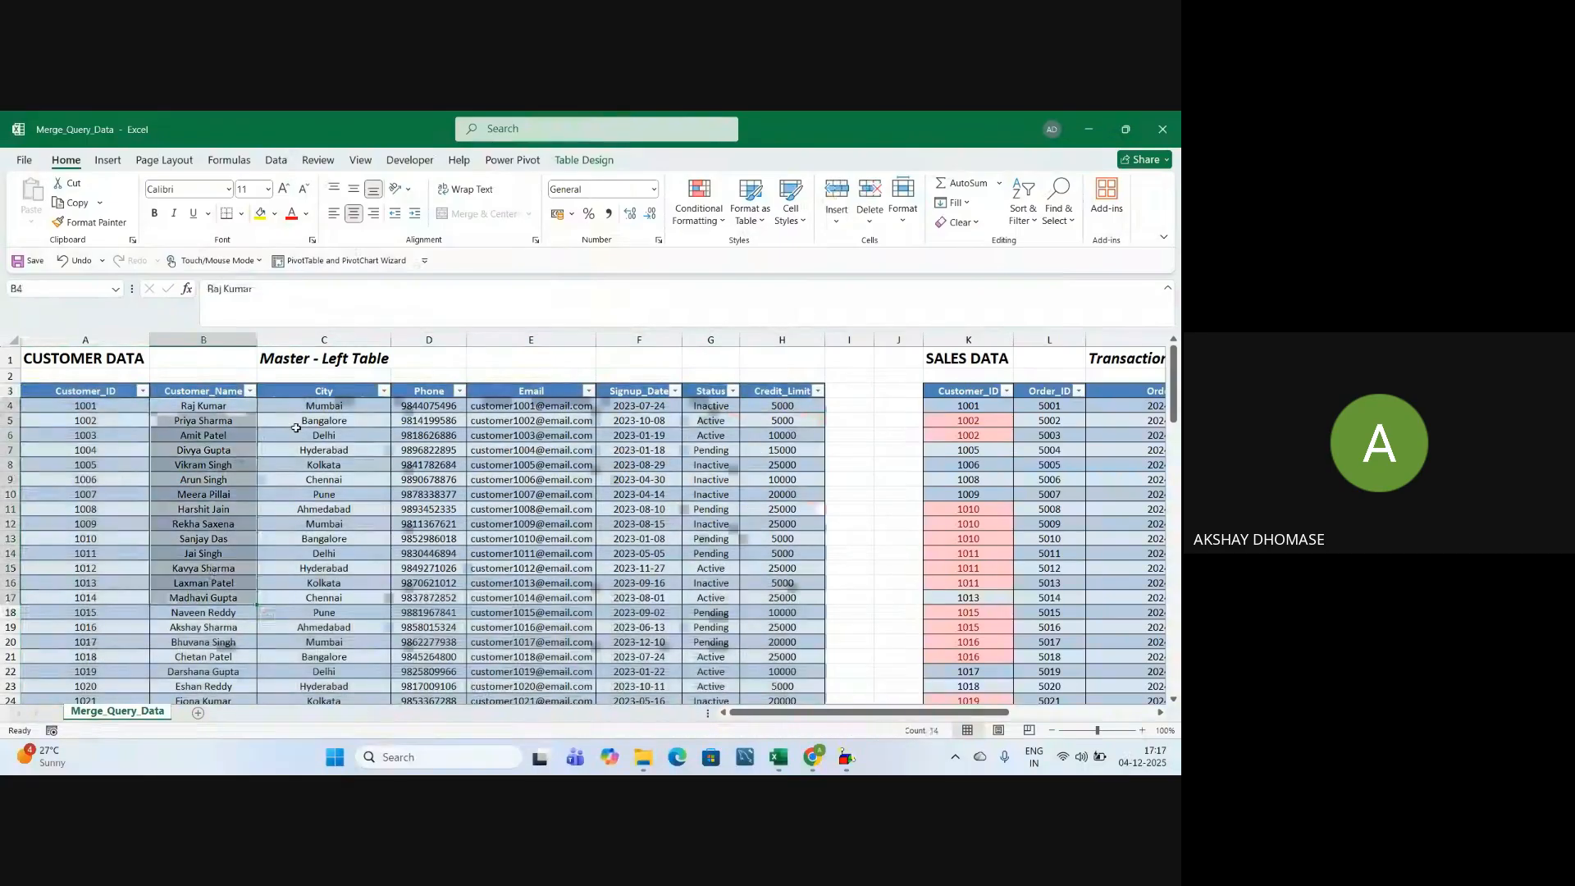
pyautogui.click(313, 402)
pyautogui.hotkey('ctrl', 'space')
pyautogui.moveTo(338, 406); pyautogui.dragTo(332, 583)
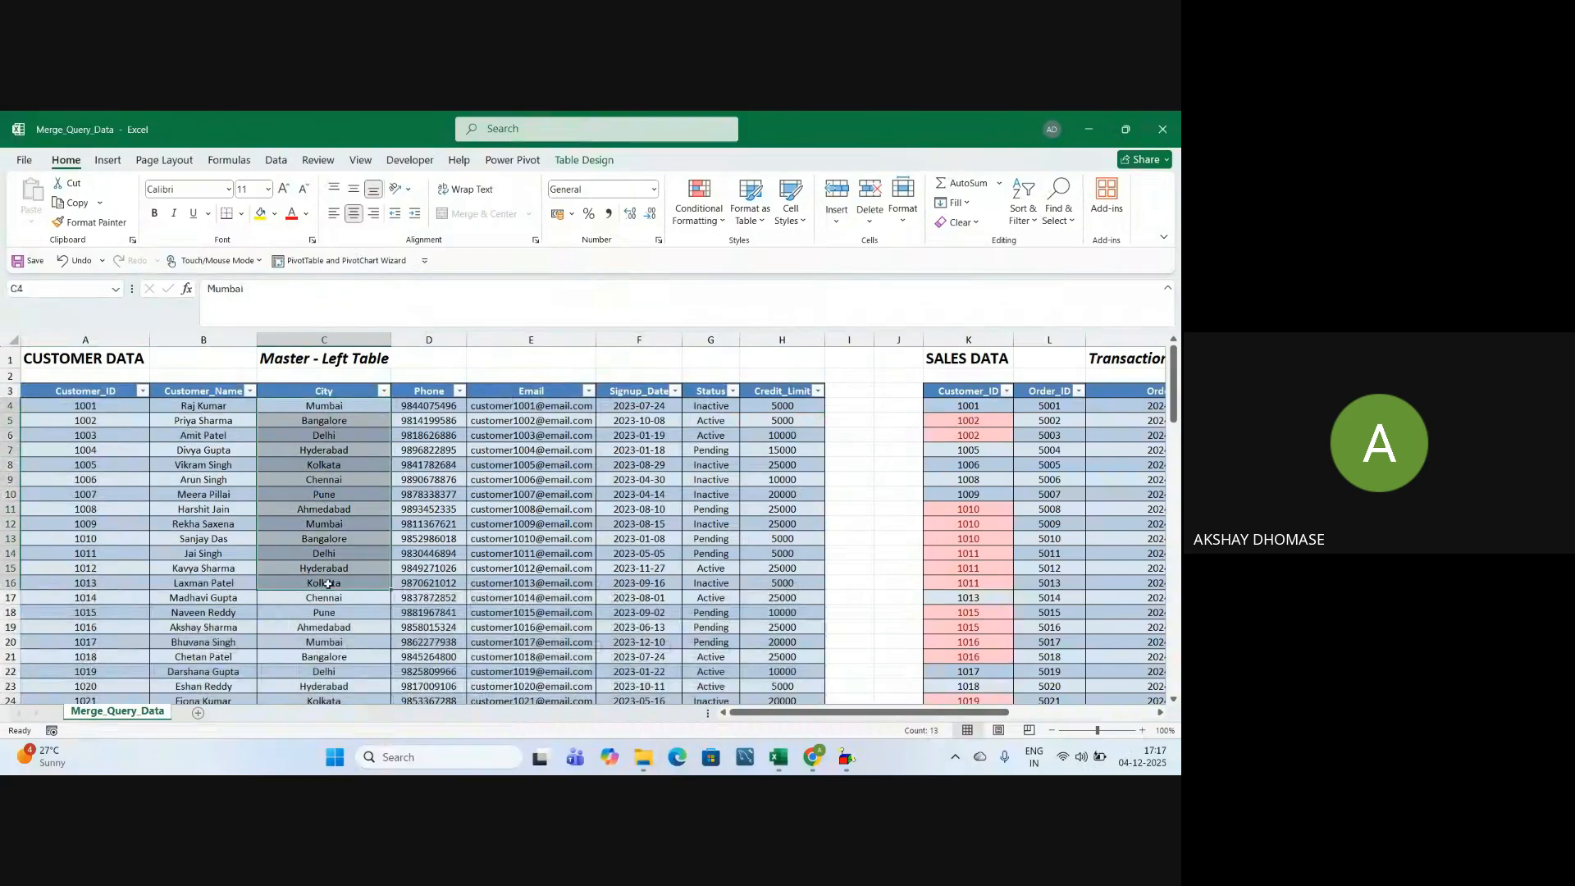
pyautogui.click(431, 403)
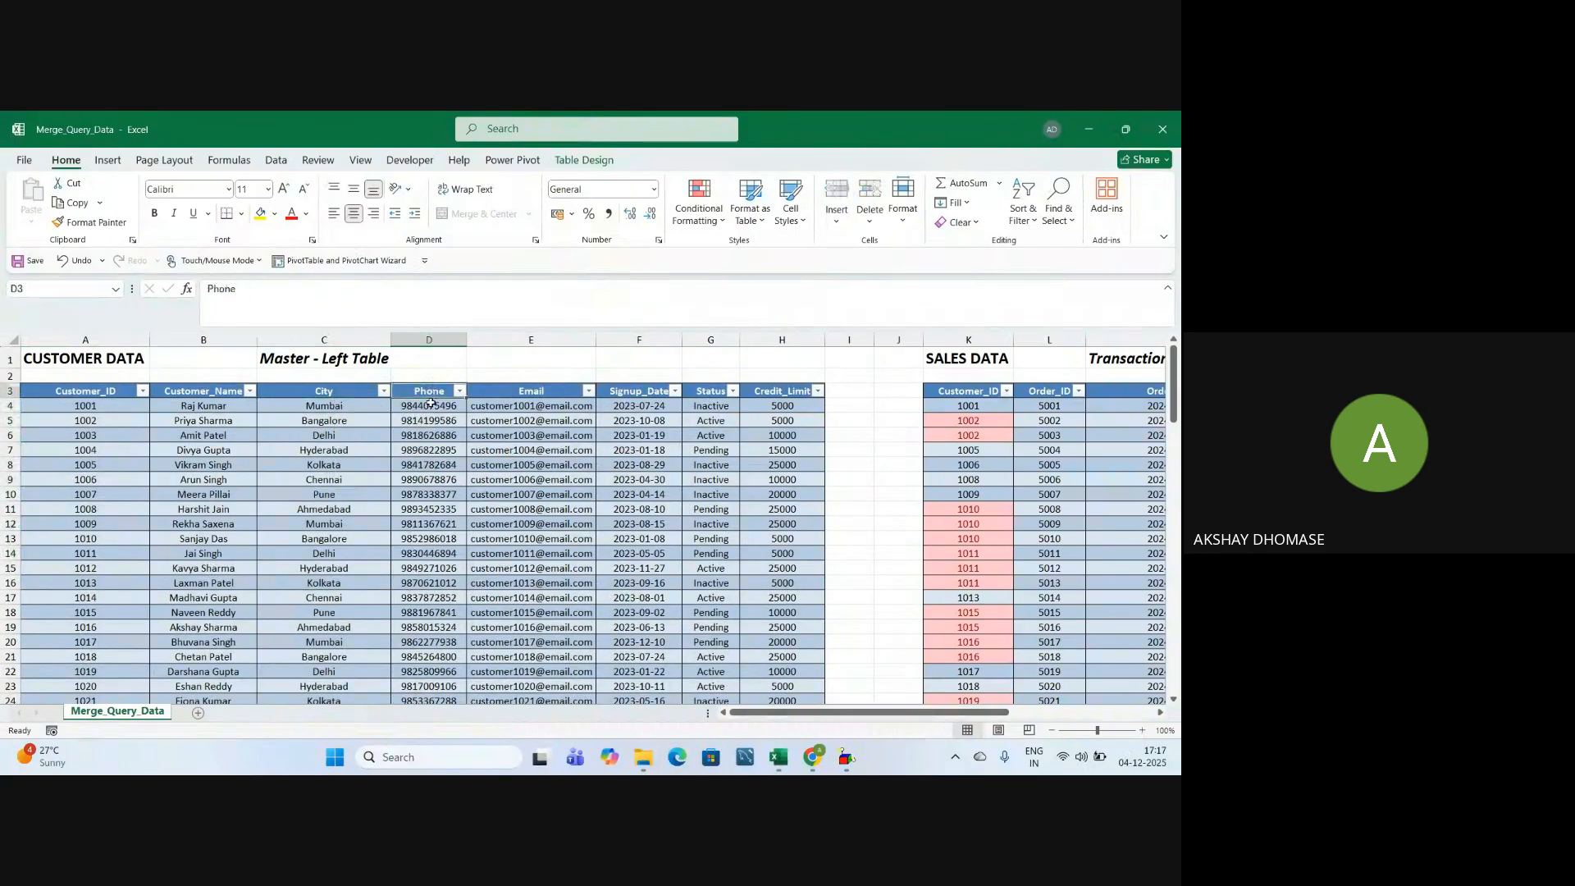
pyautogui.moveTo(430, 404); pyautogui.dragTo(432, 584)
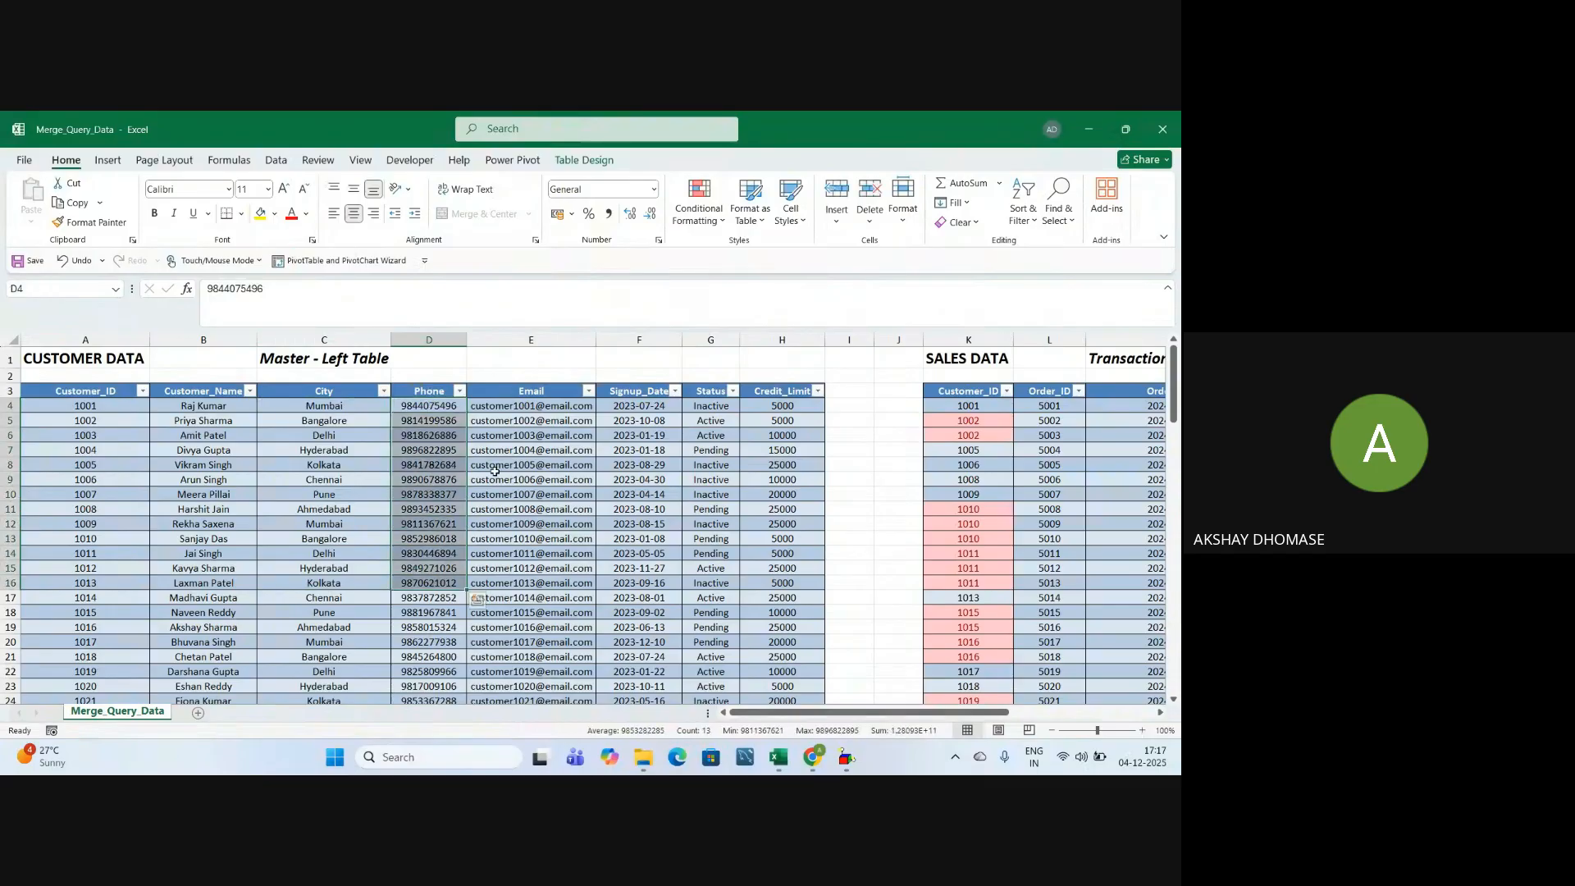
# Examine the Email and Signup_Date columns of the Customer Data table
pyautogui.click(524, 394)
pyautogui.moveTo(519, 410); pyautogui.dragTo(523, 612)
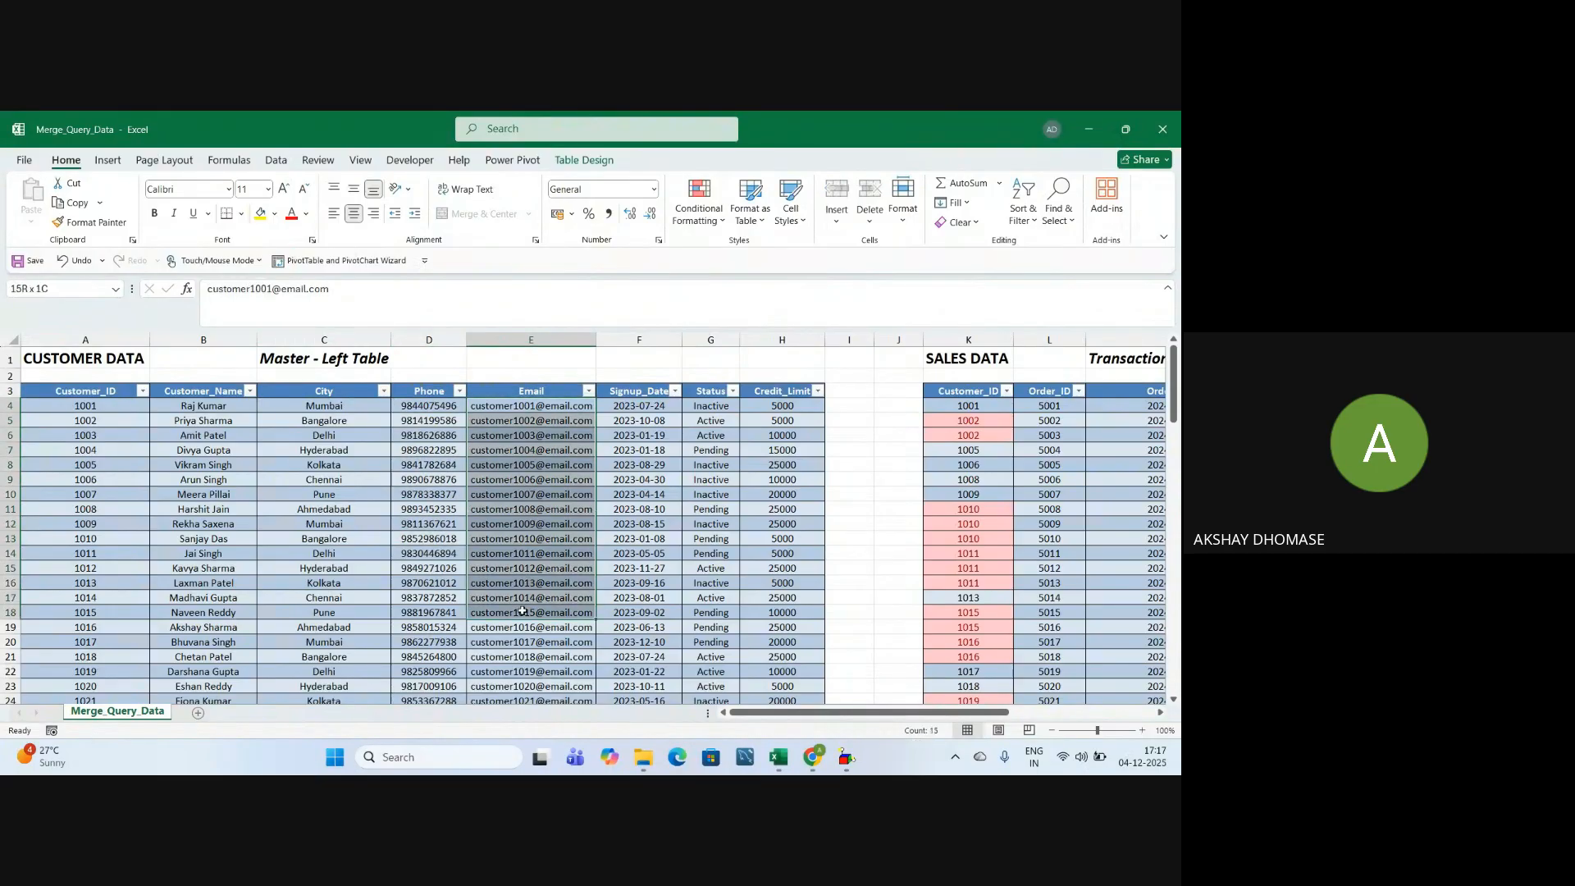
pyautogui.click(648, 390)
pyautogui.moveTo(637, 410); pyautogui.dragTo(633, 634)
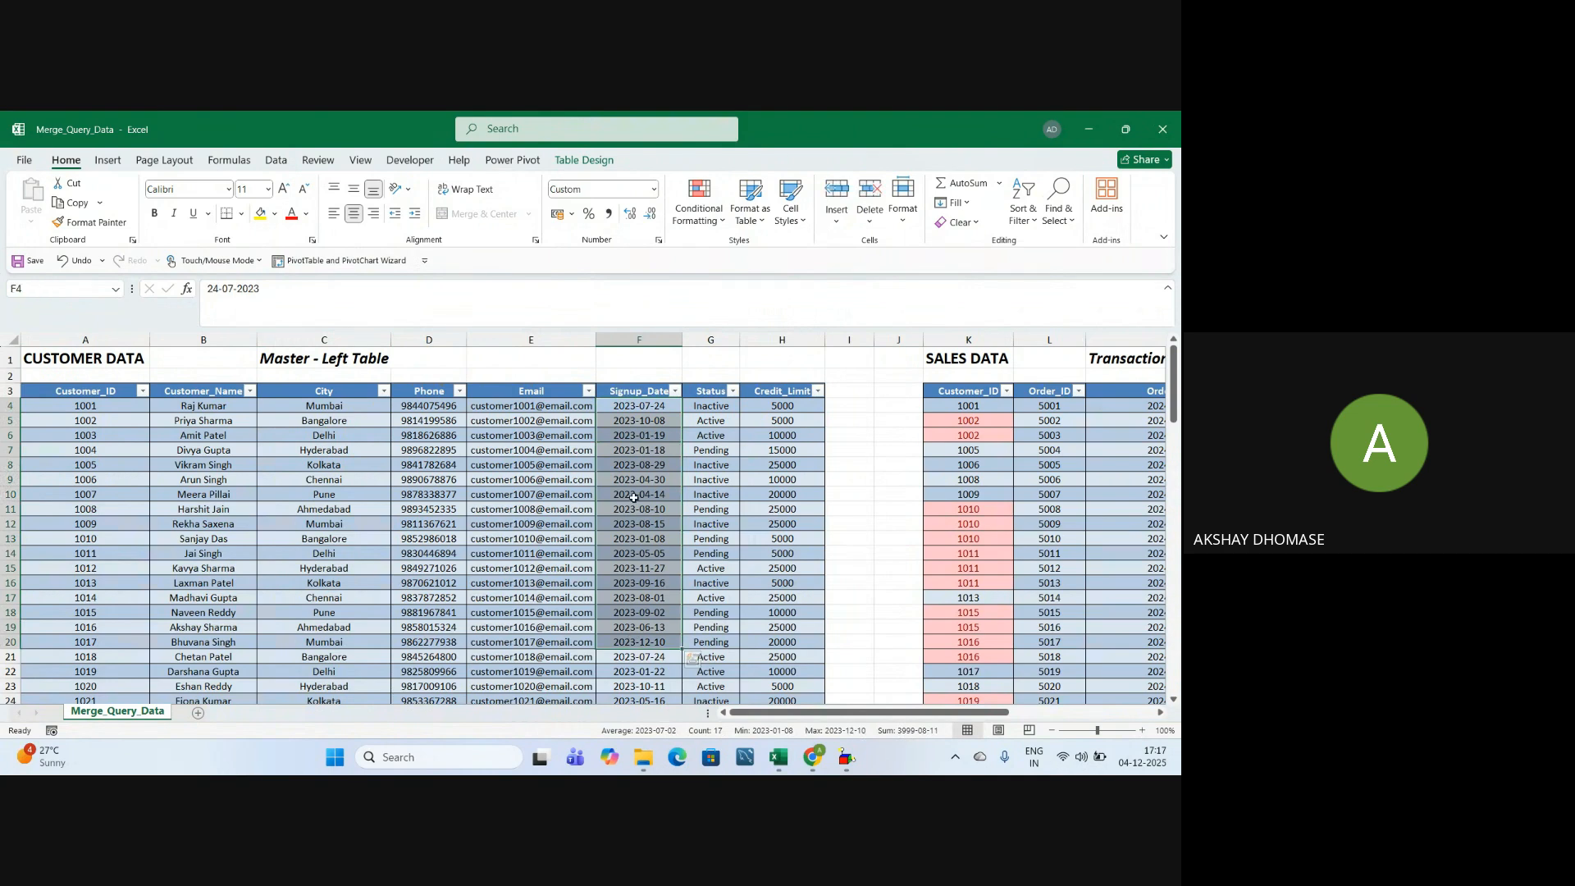
pyautogui.click(621, 599)
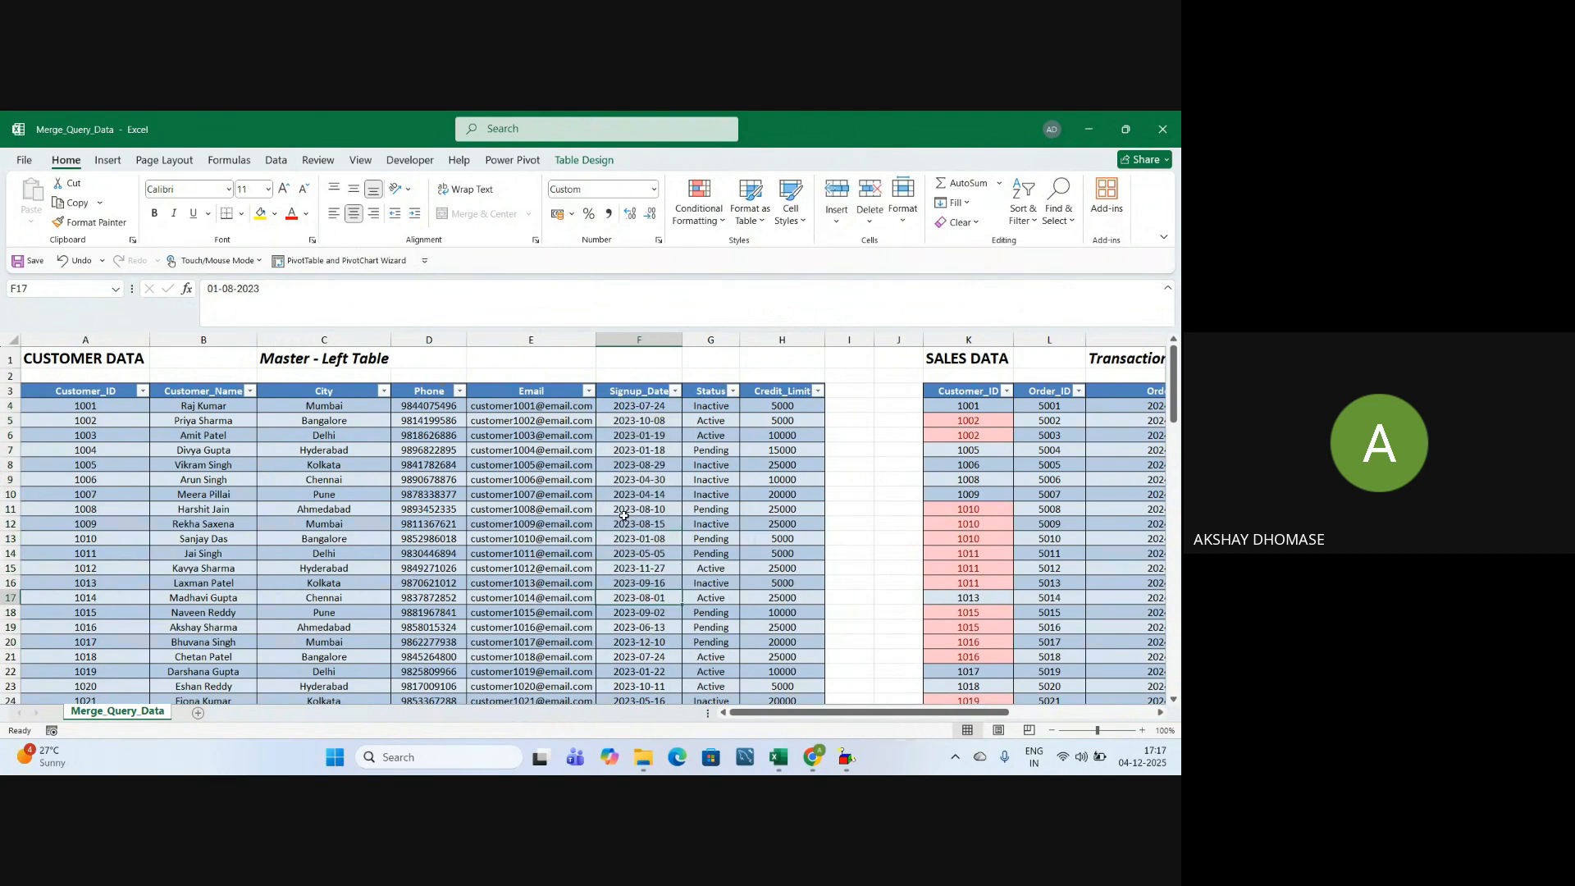
pyautogui.click(628, 464)
# Examine the Status column of the Customer Data table and check which distinct values its filter list offers
pyautogui.click(717, 392)
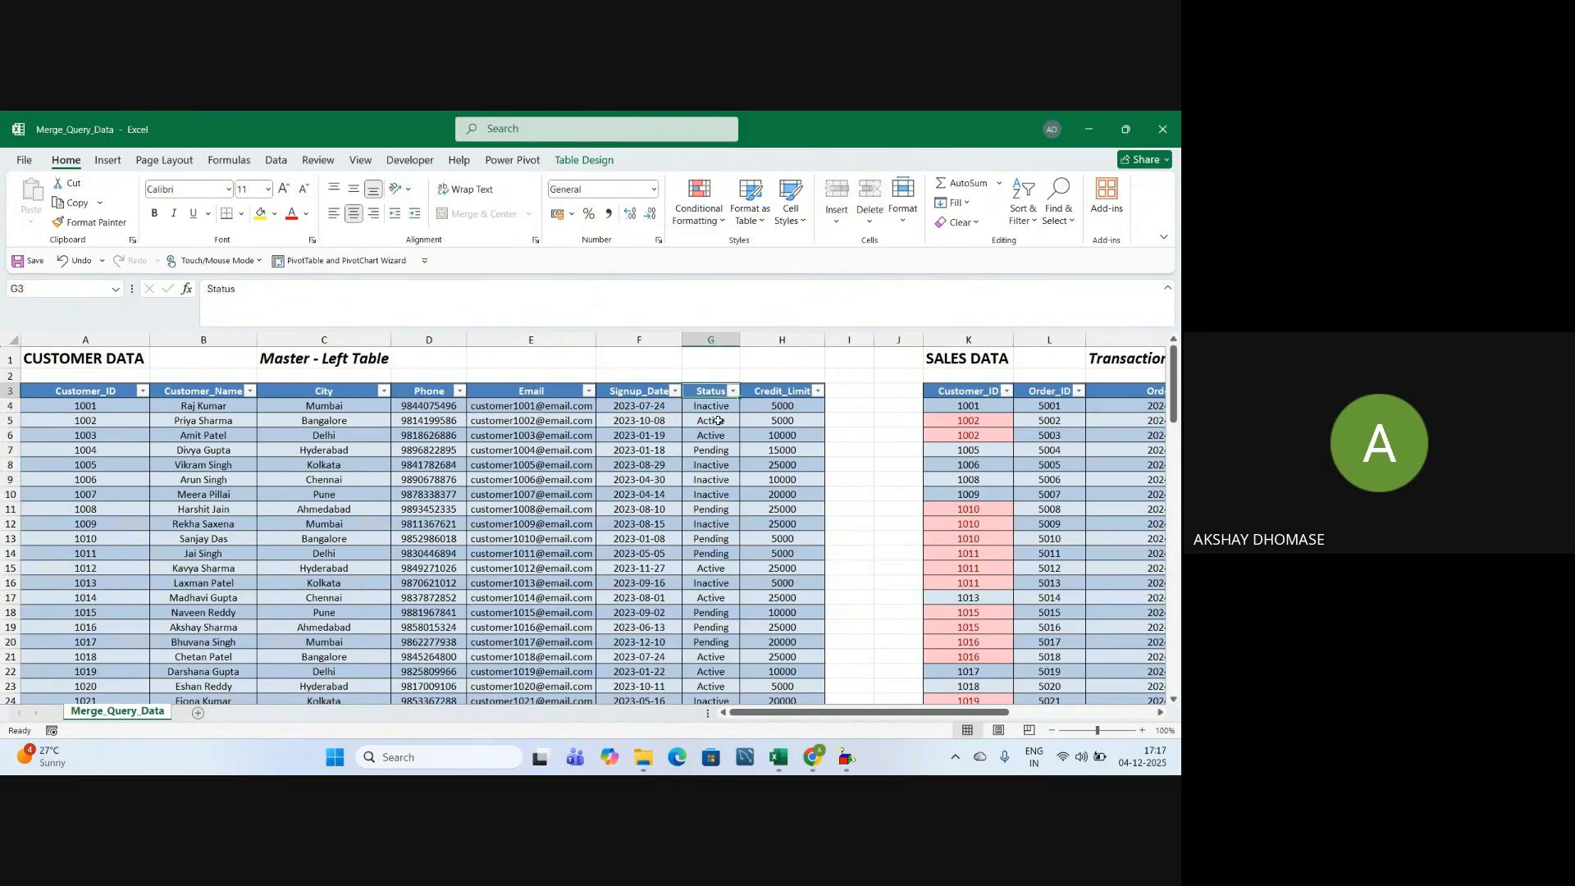
pyautogui.click(722, 409)
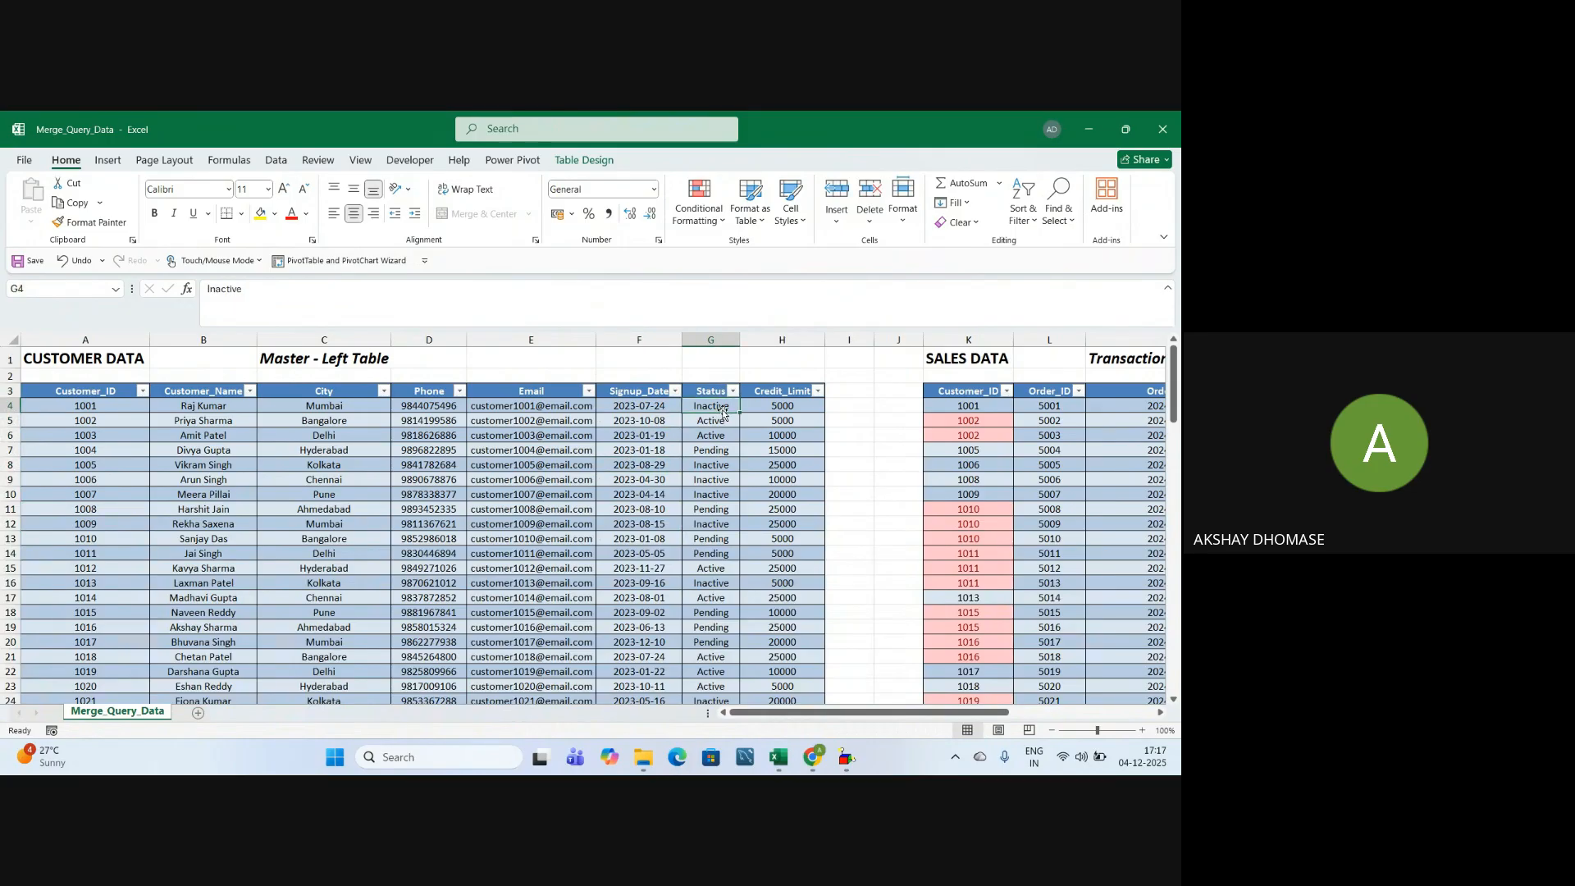
pyautogui.click(716, 422)
pyautogui.moveTo(712, 410); pyautogui.dragTo(701, 595)
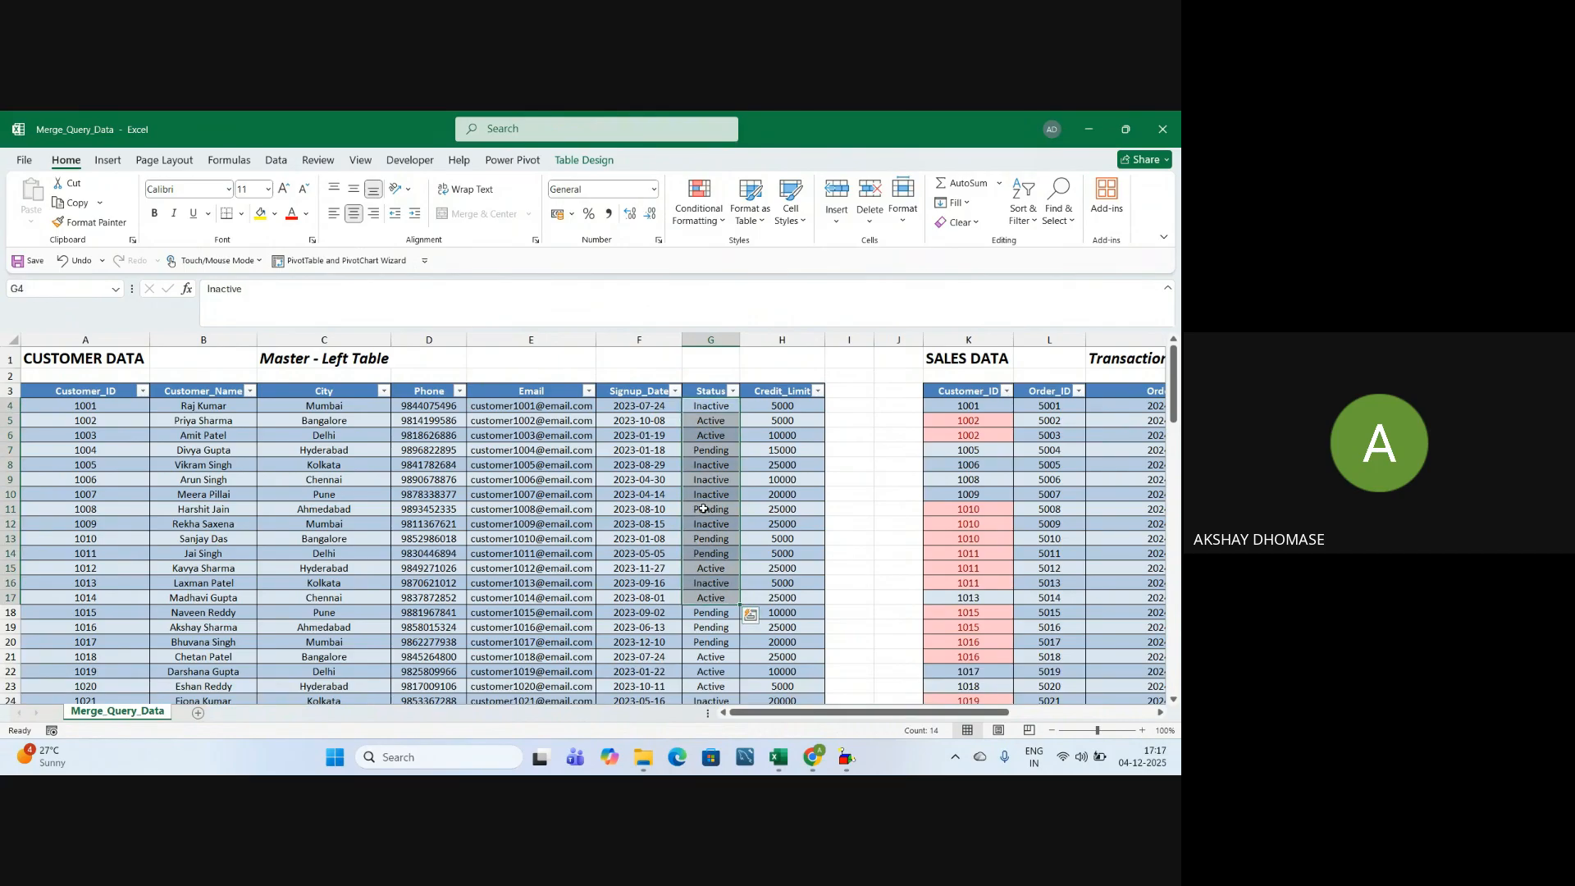
pyautogui.click(703, 509)
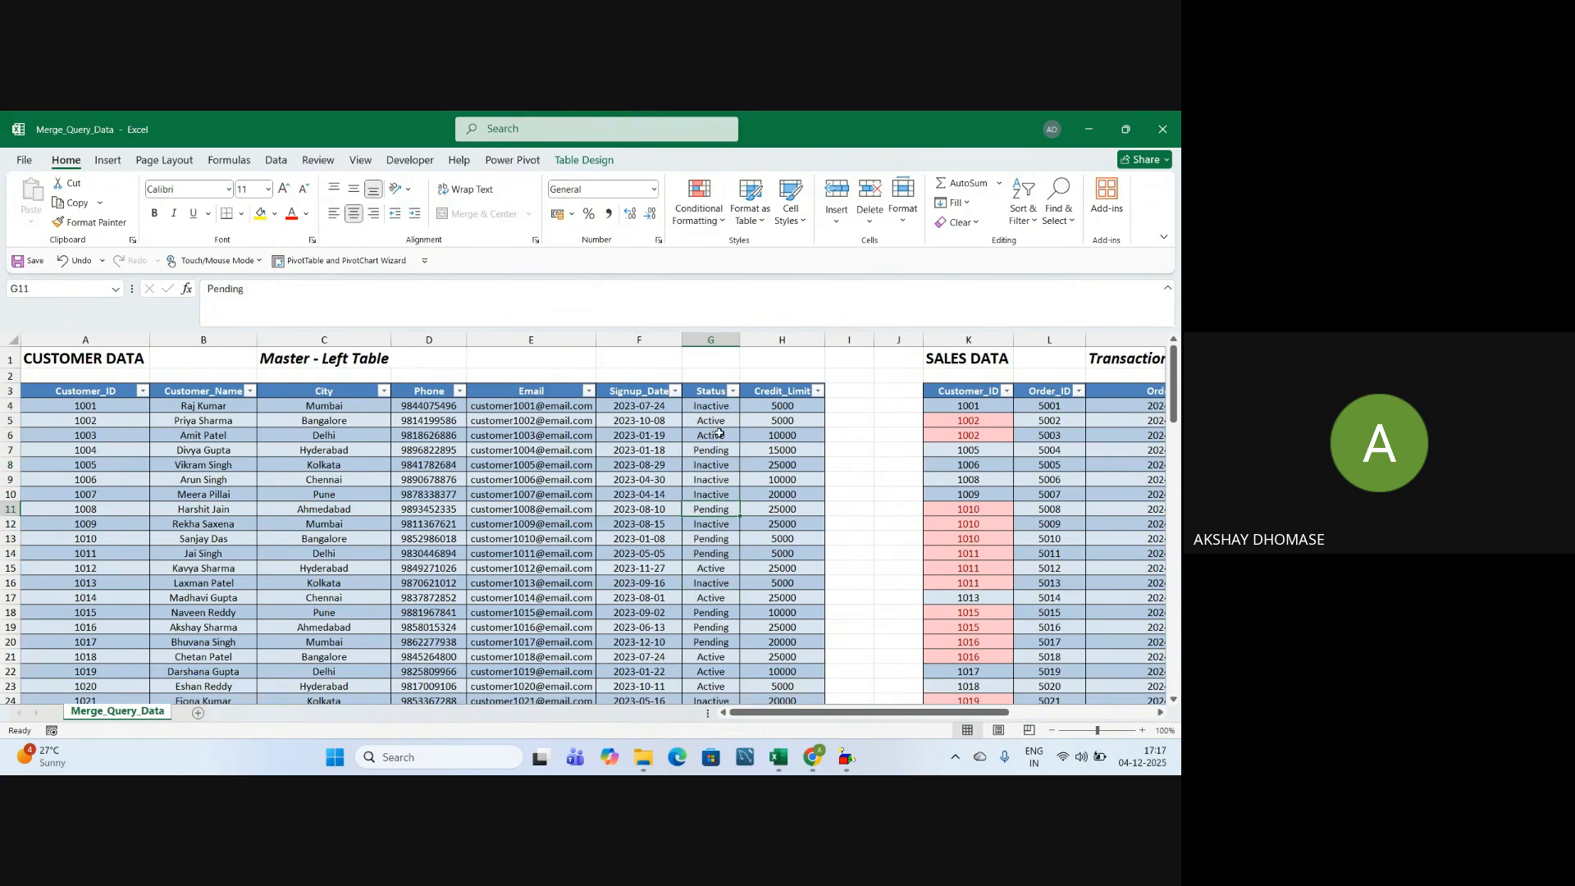
pyautogui.click(732, 391)
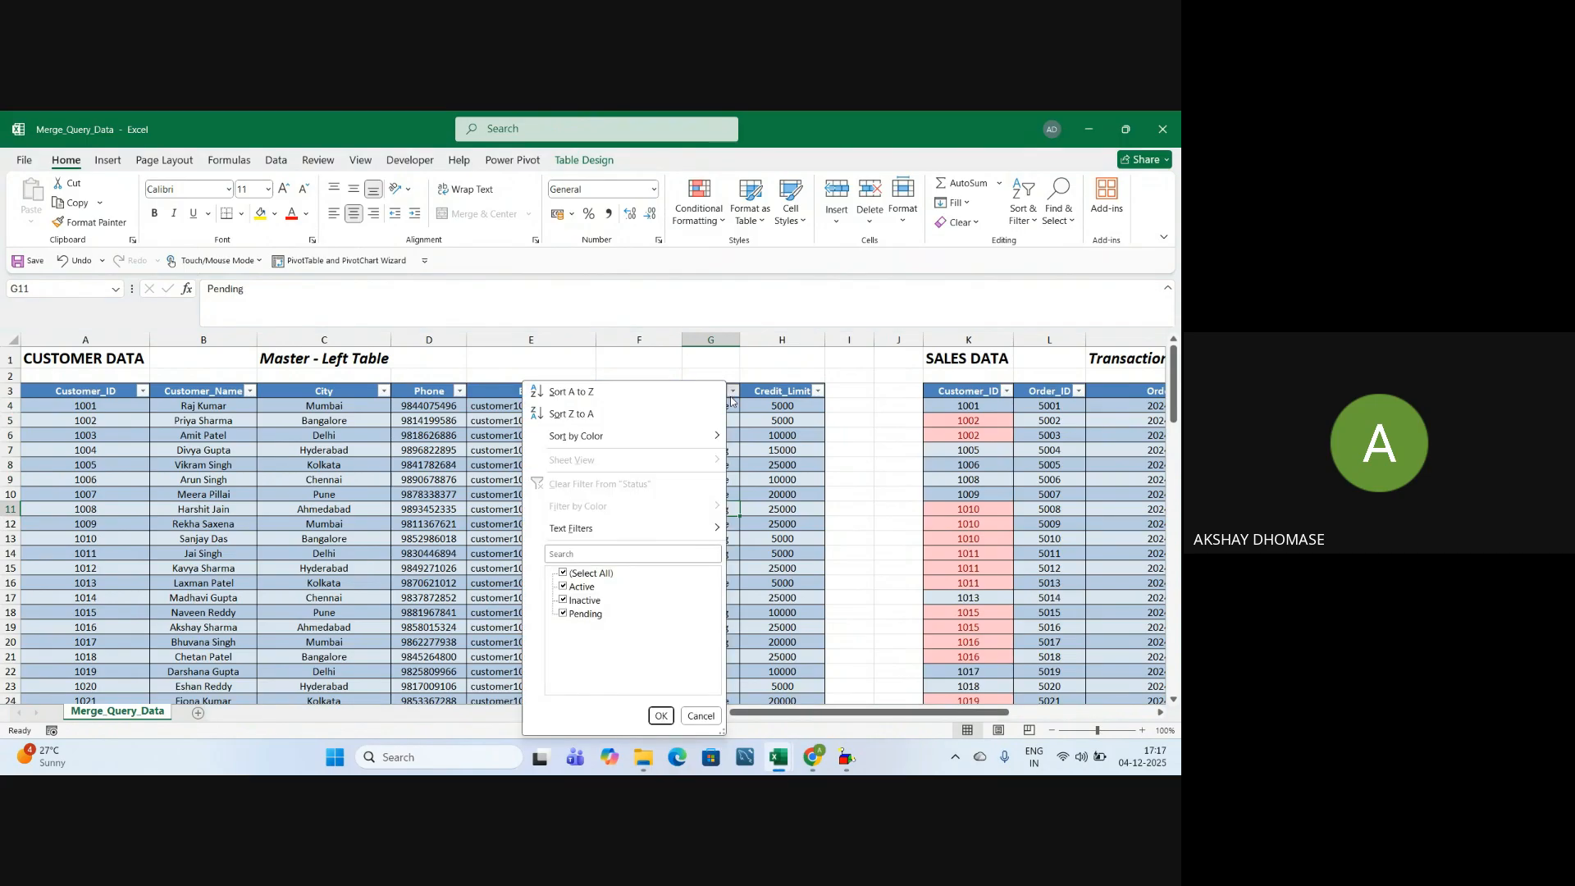
pyautogui.click(760, 584)
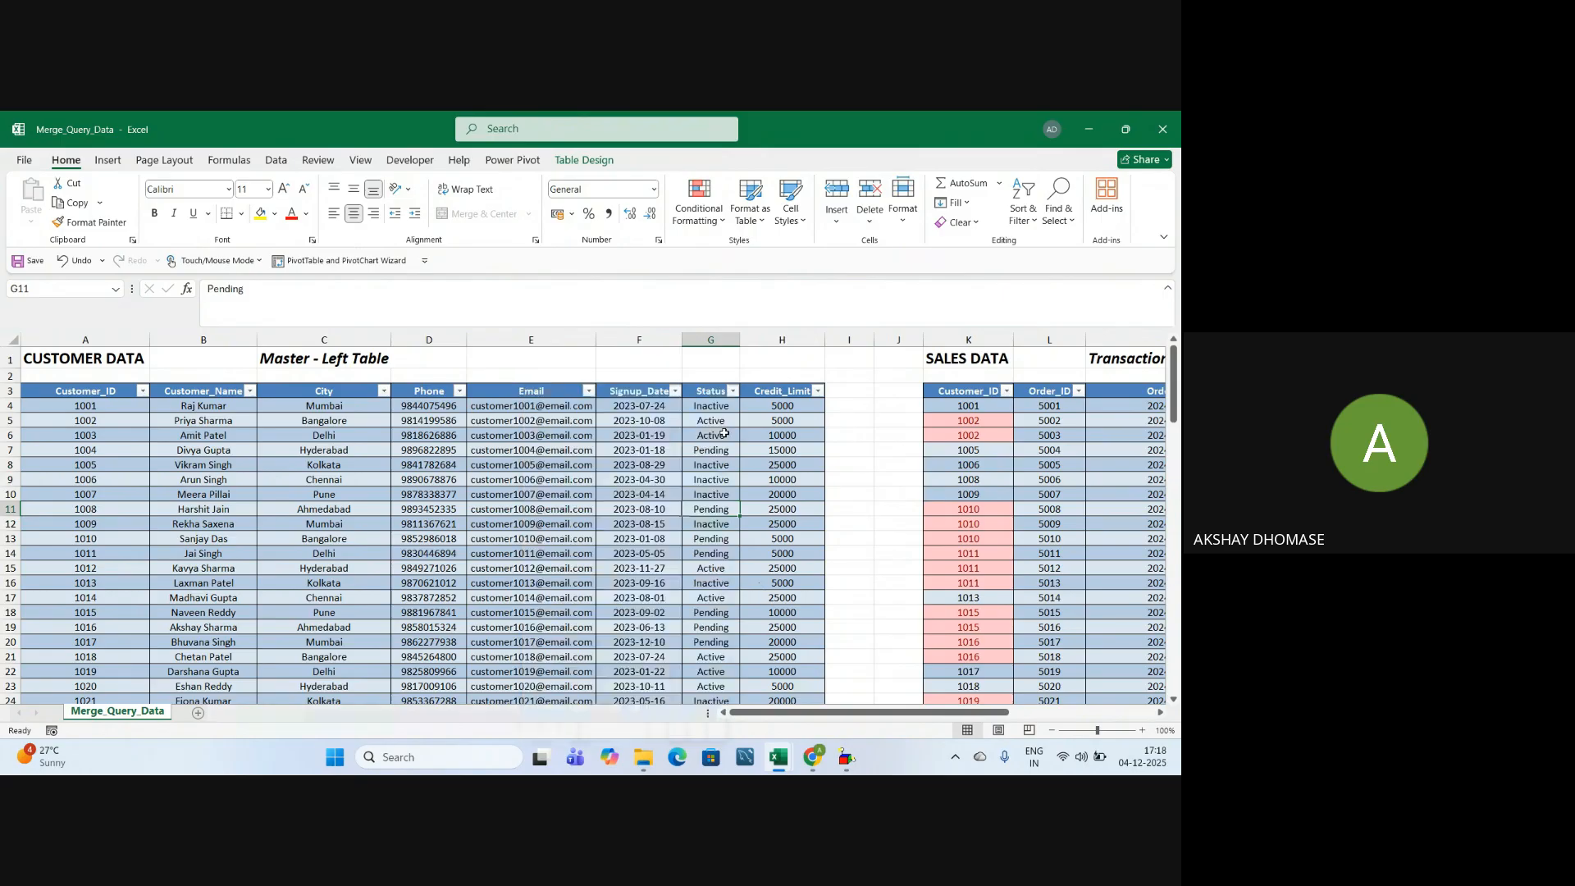
# Examine the Credit_Limit column of the Customer Data table and return to the heading in A1
pyautogui.click(788, 401)
pyautogui.click(788, 393)
pyautogui.click(774, 465)
pyautogui.moveTo(771, 402); pyautogui.dragTo(782, 642)
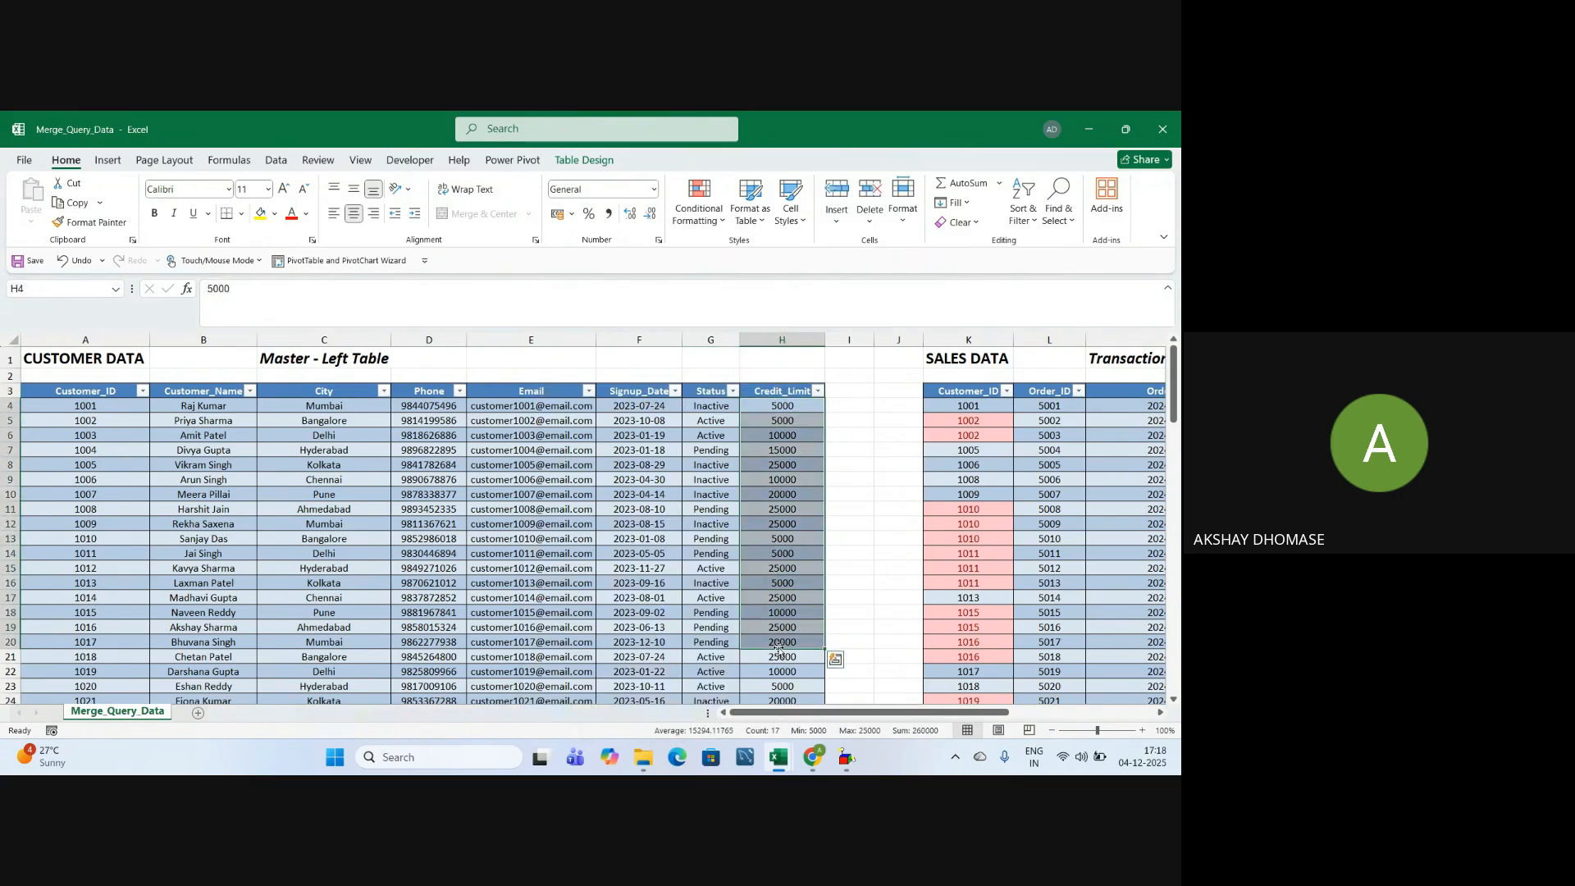
pyautogui.click(803, 497)
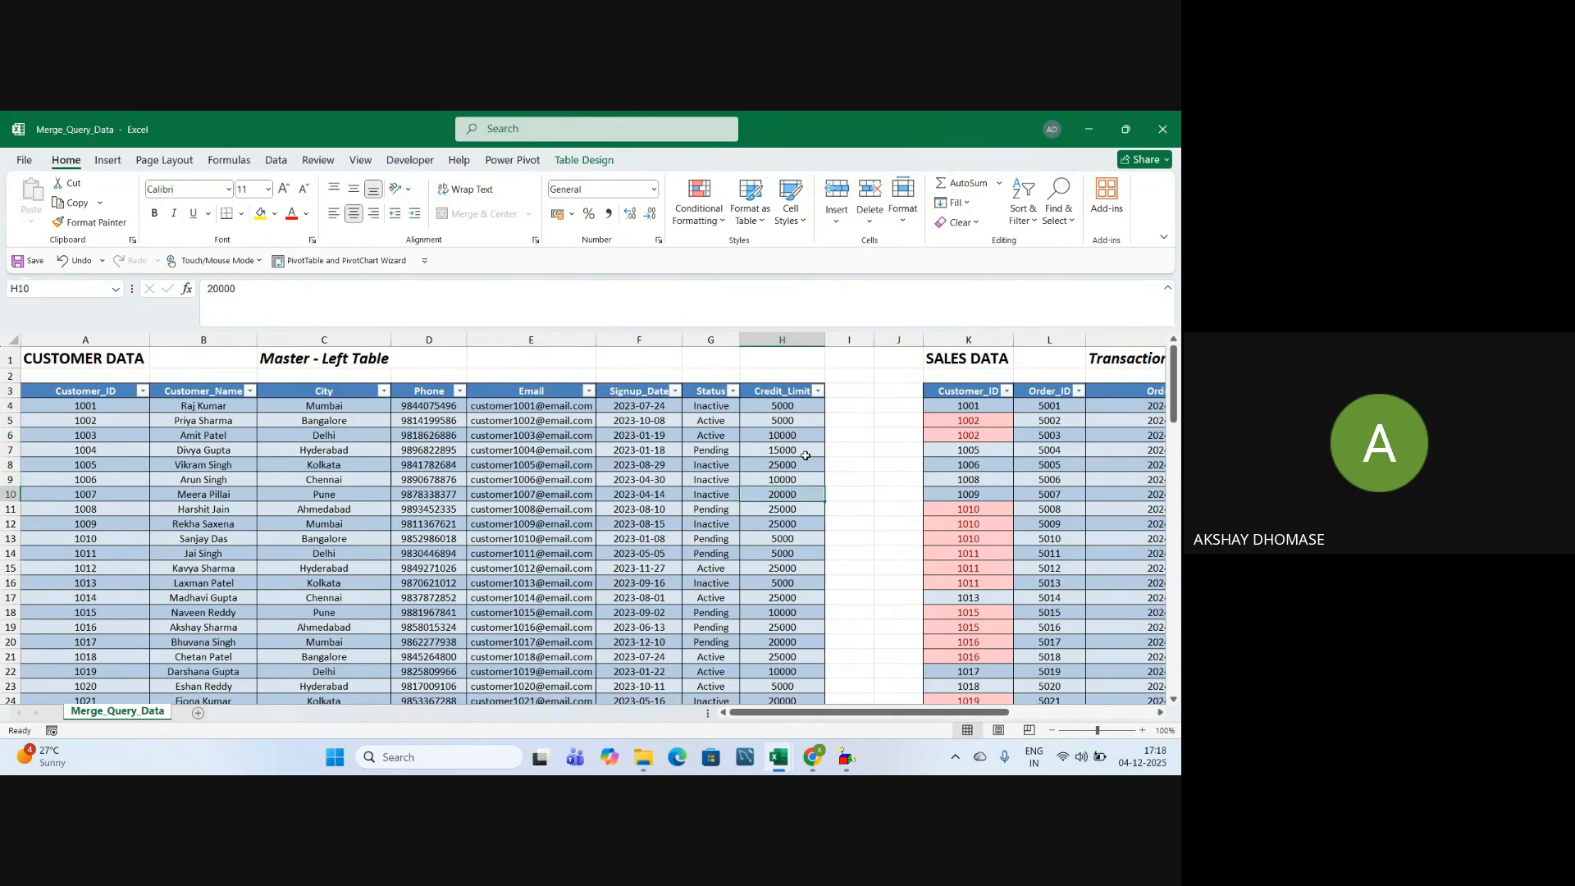
pyautogui.click(35, 361)
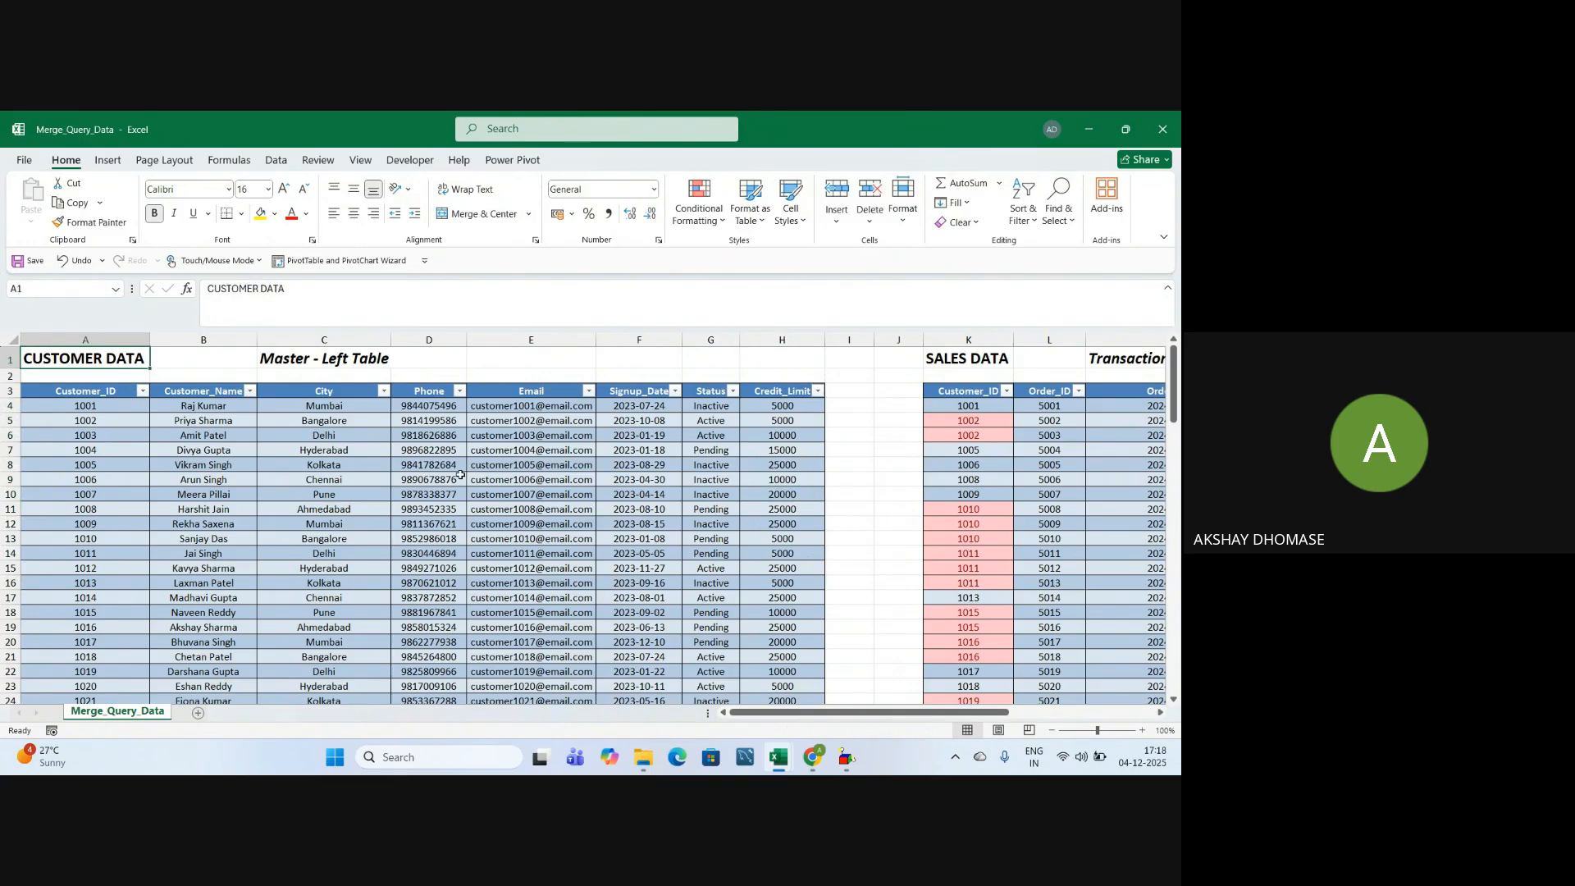
# Bring the whole Sales Data table into view and select its heading in K1
pyautogui.moveTo(811, 712); pyautogui.dragTo(956, 714)
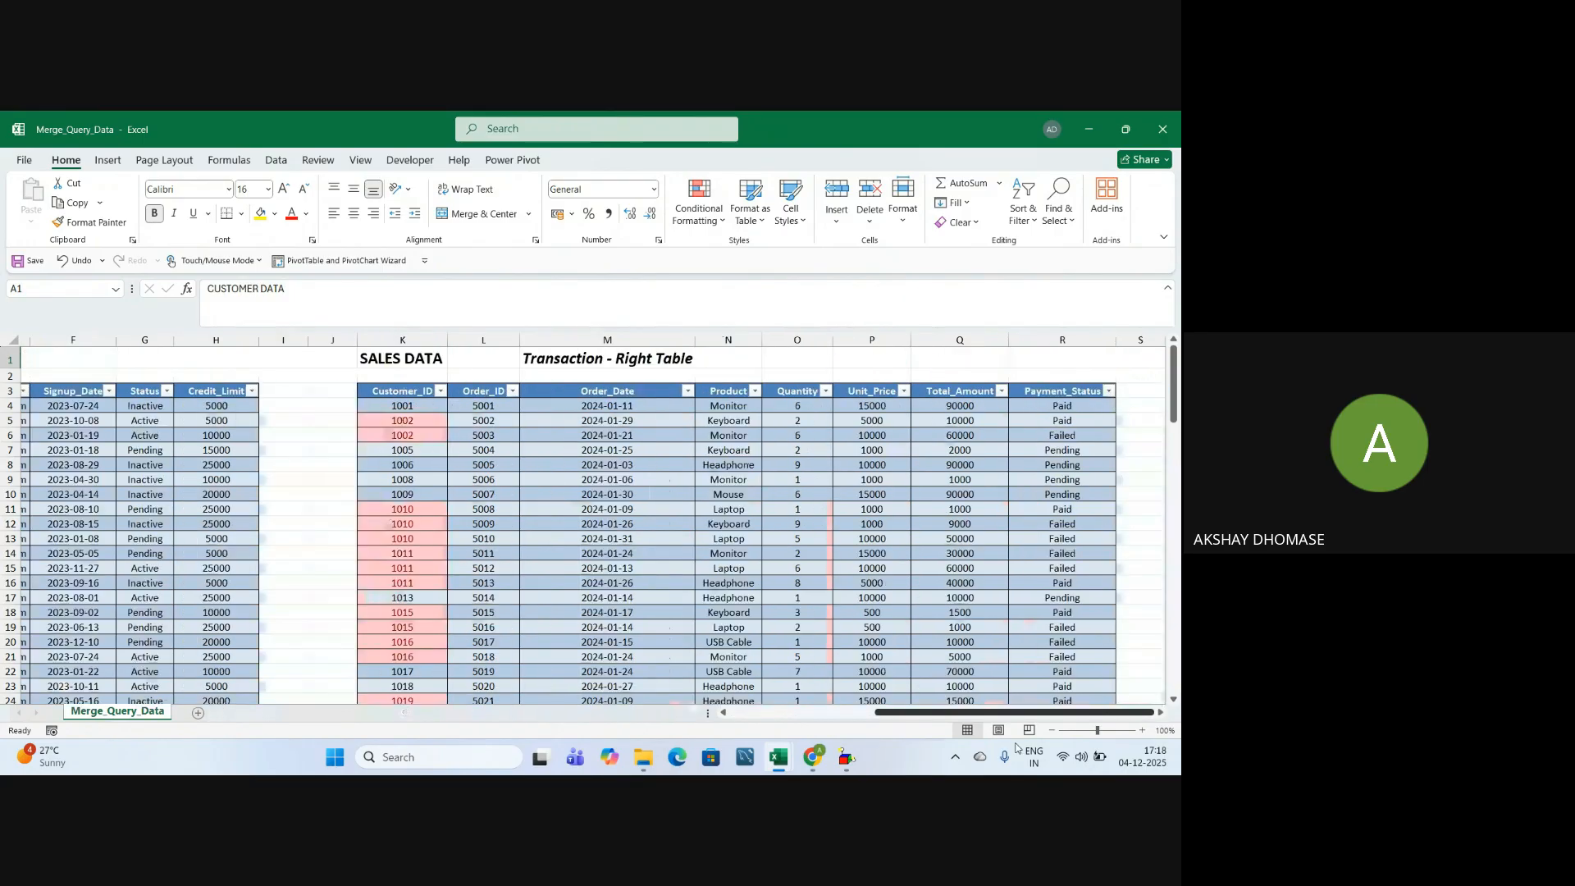
pyautogui.click(145, 567)
pyautogui.click(441, 430)
pyautogui.click(555, 554)
pyautogui.click(380, 360)
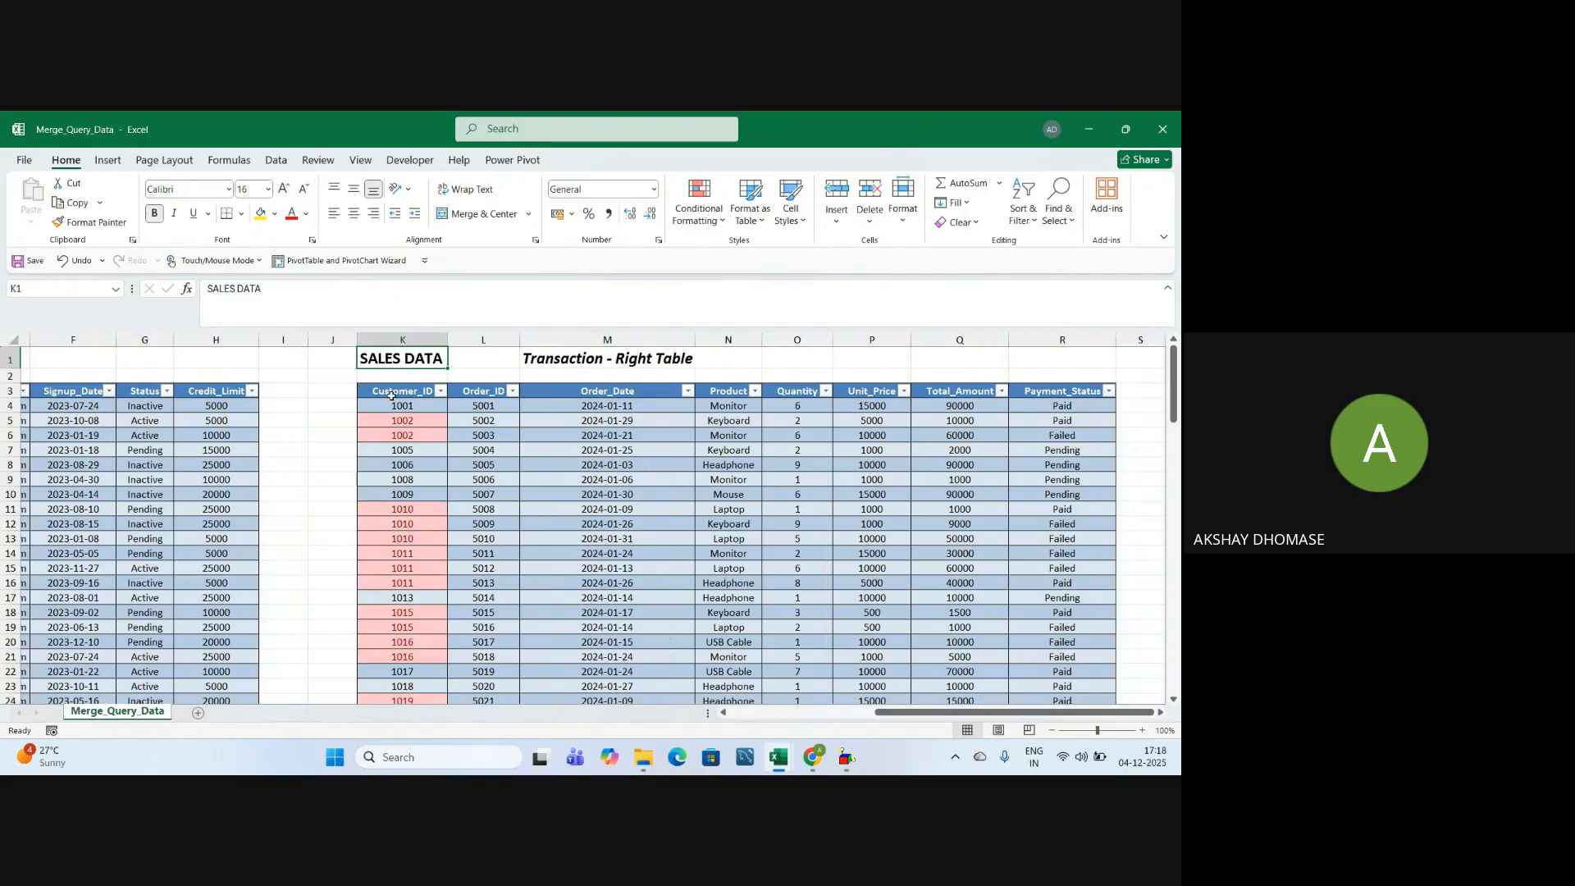
# Examine the Customer_ID and Order_ID columns of the Sales Data table
pyautogui.click(419, 424)
pyautogui.moveTo(416, 392); pyautogui.dragTo(418, 568)
pyautogui.click(481, 392)
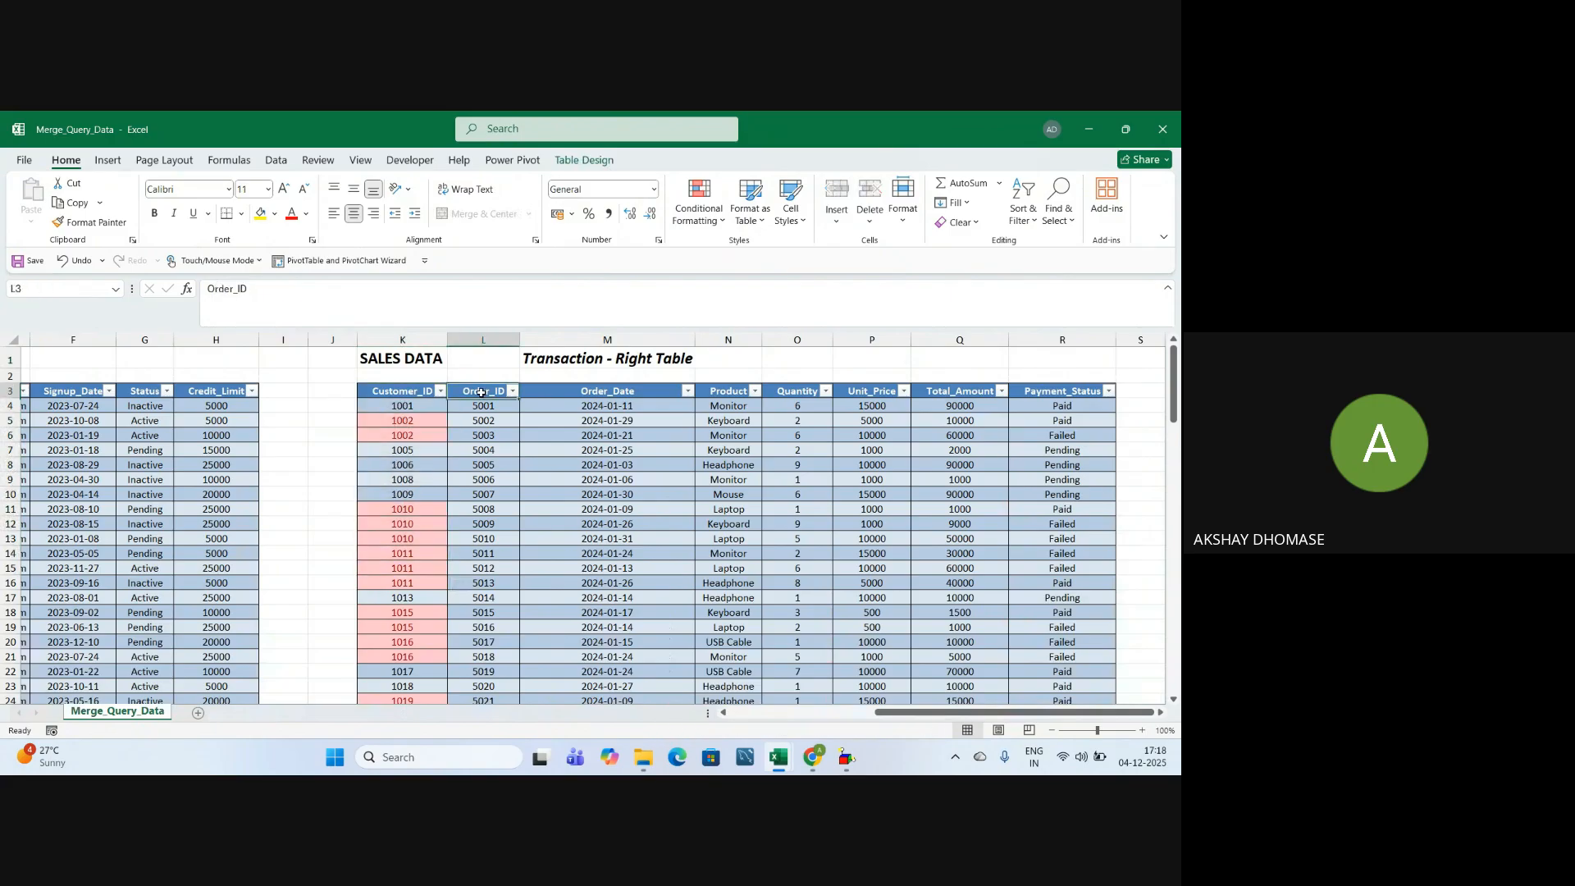
pyautogui.hotkey('ctrl', 'shift', 'Down')
pyautogui.moveTo(500, 493); pyautogui.dragTo(606, 480)
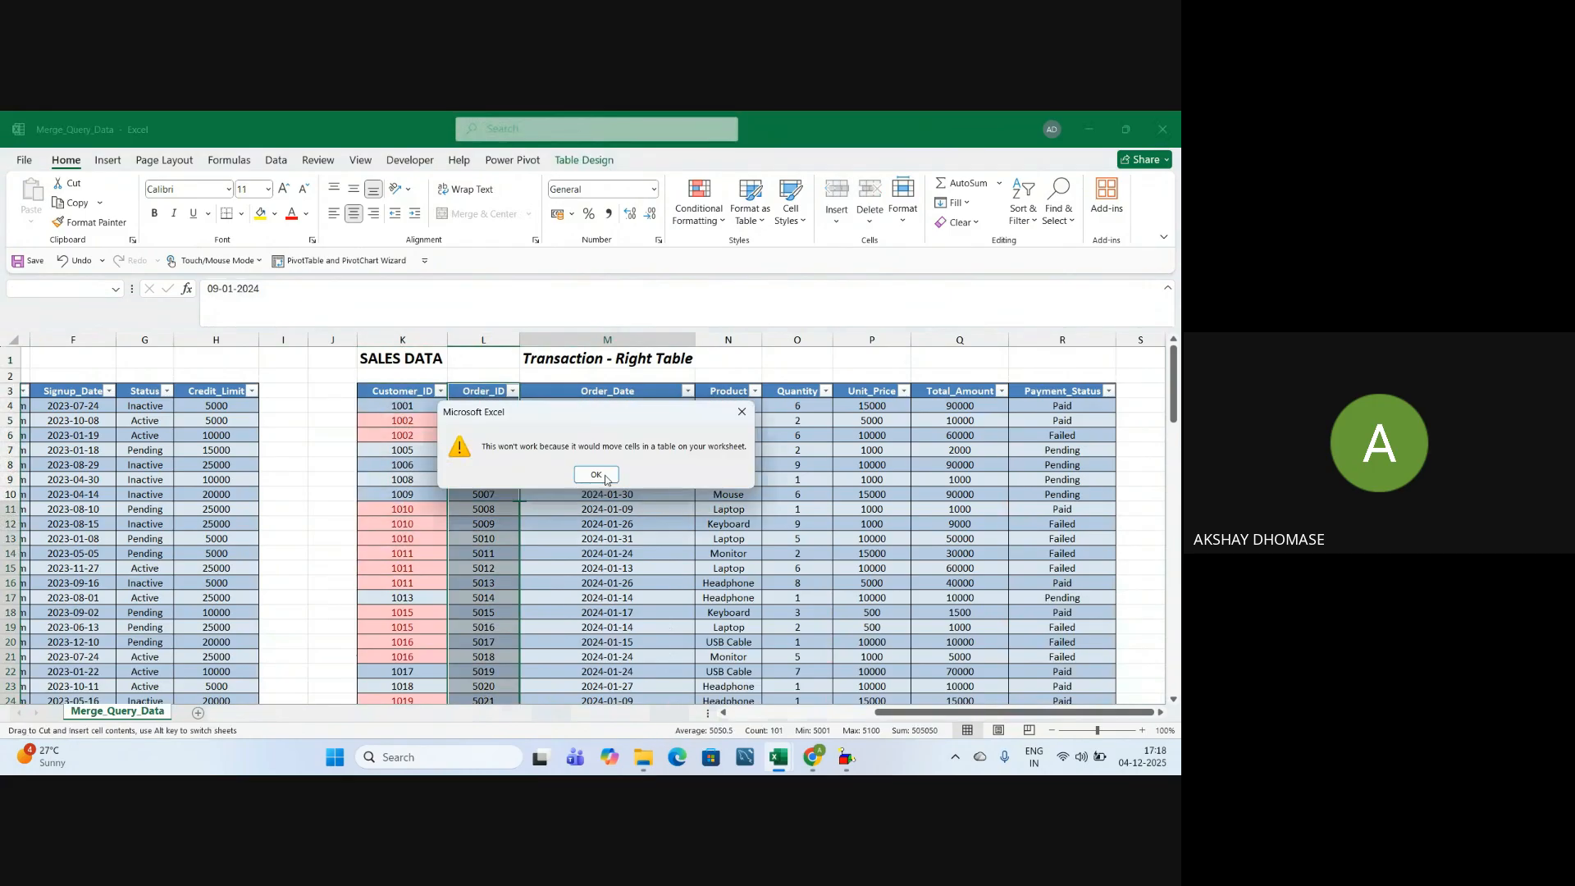
pyautogui.click(604, 477)
pyautogui.click(606, 508)
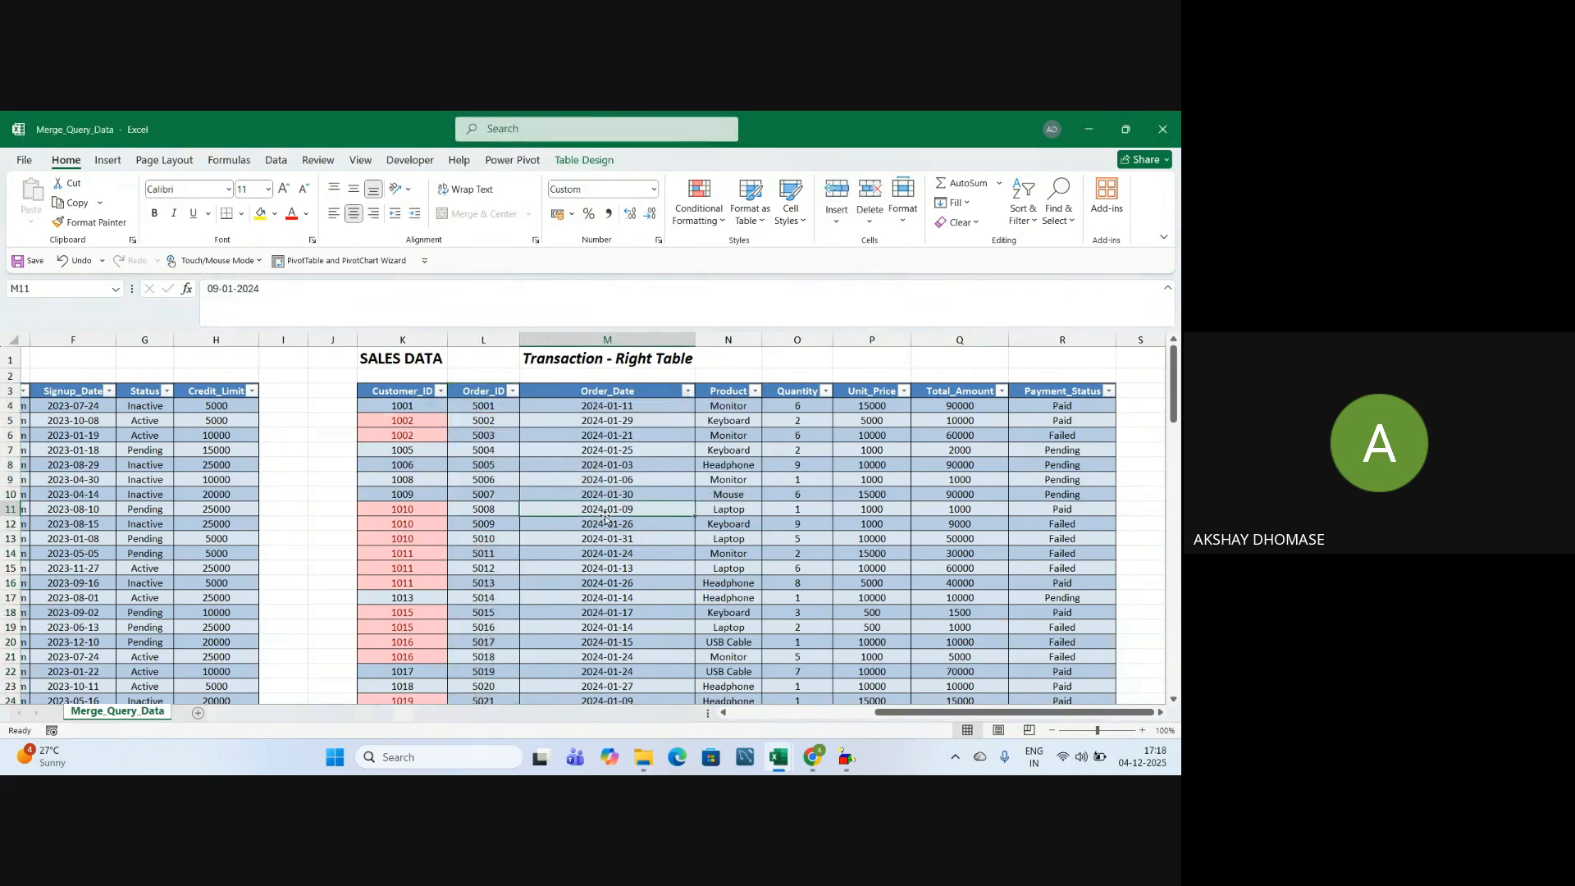
# Read the first Sales Data record in row 4 field by field, from Customer_ID through to Payment_Status
pyautogui.click(407, 406)
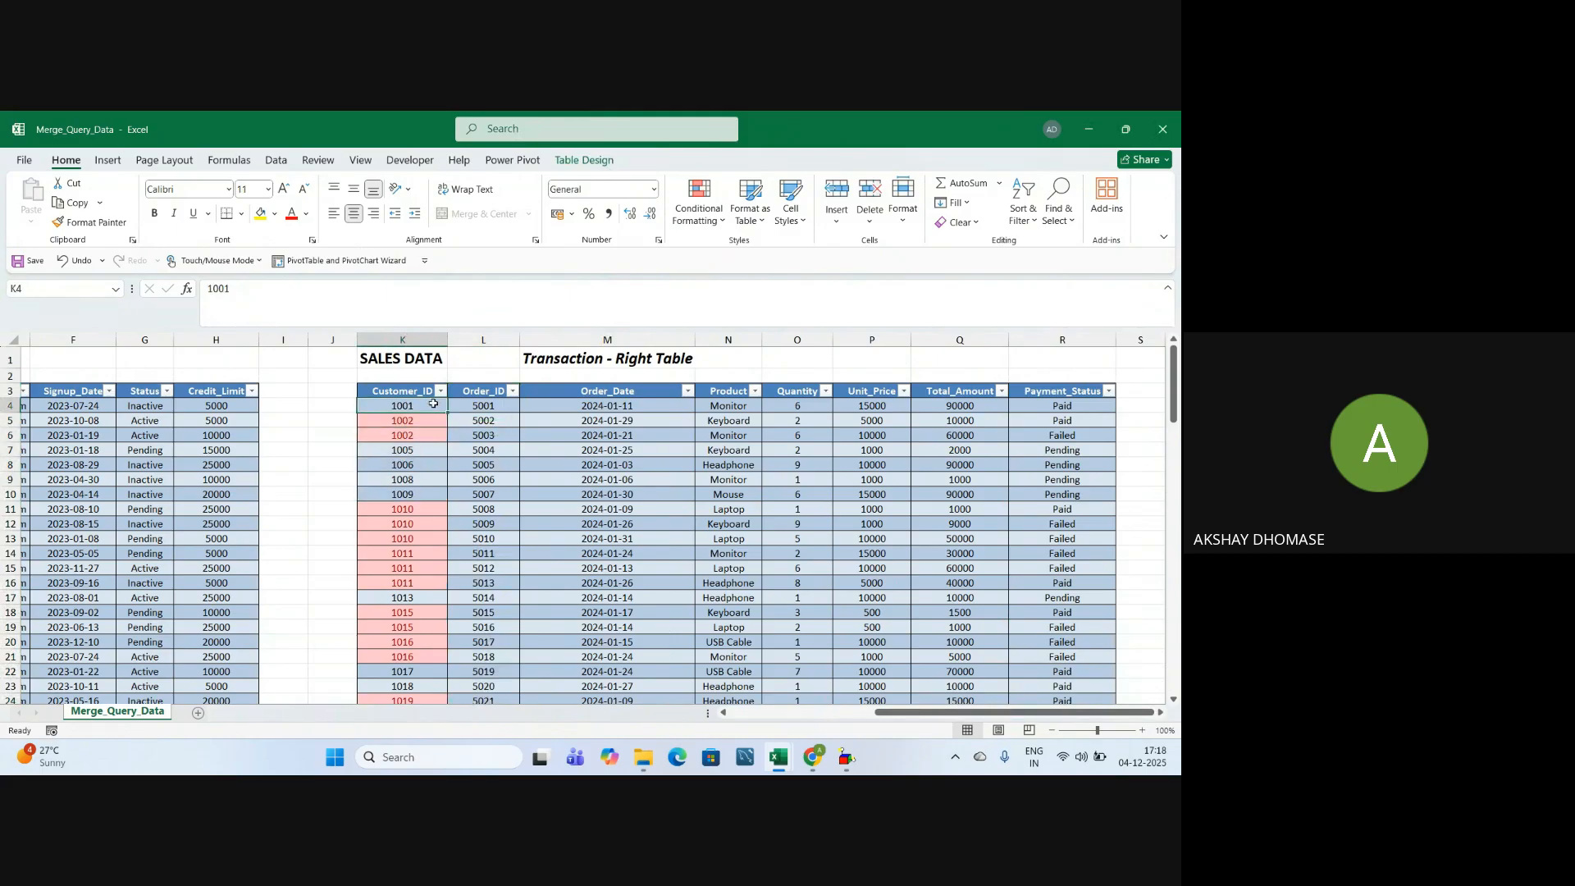
pyautogui.click(487, 408)
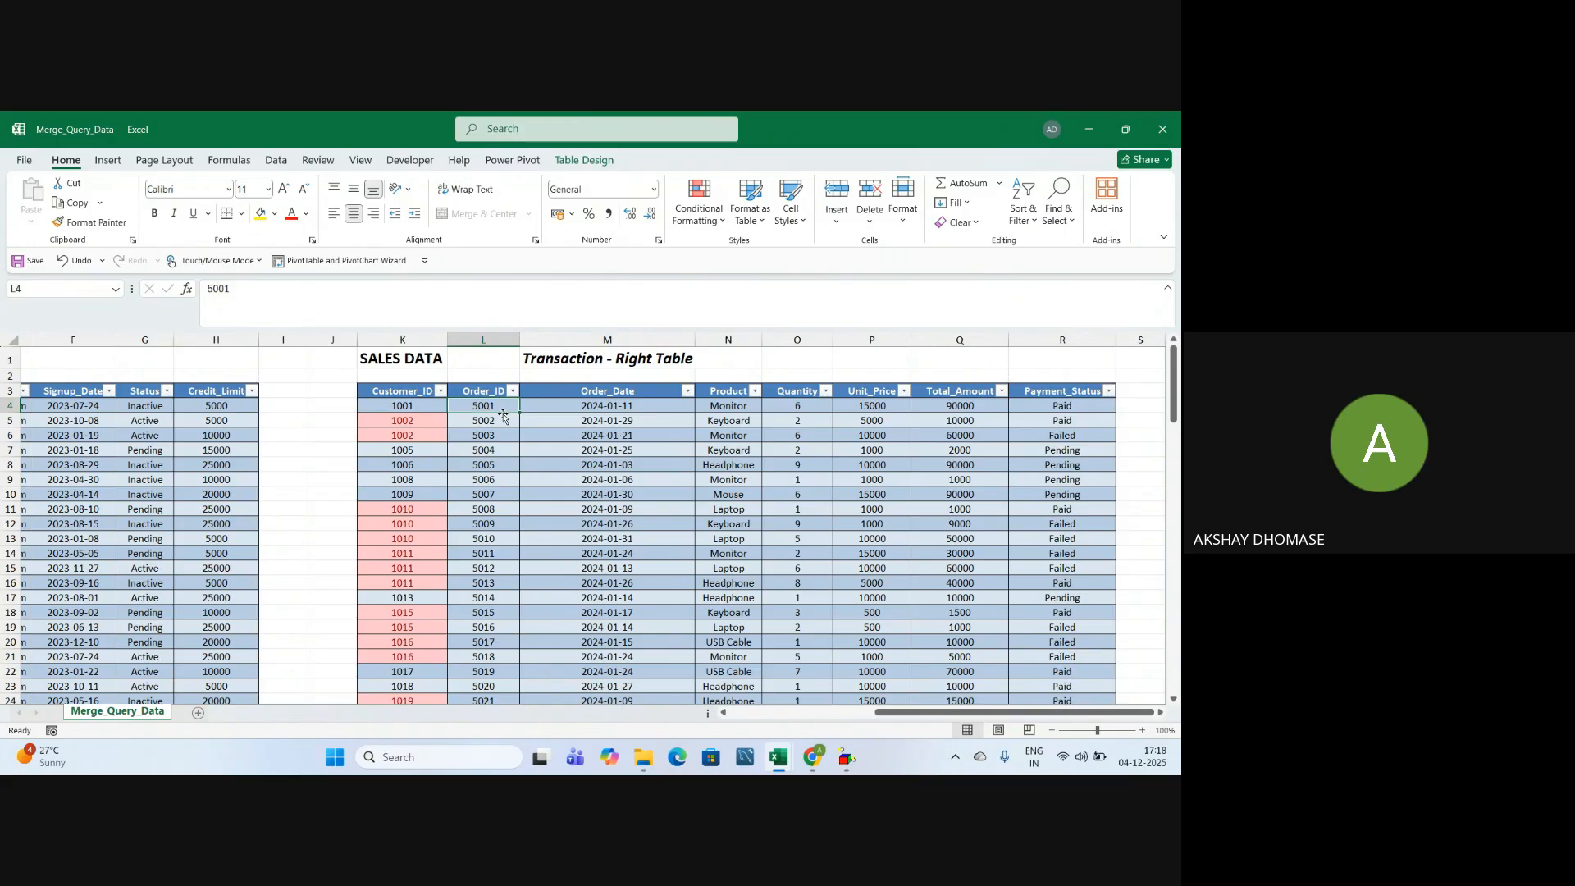
pyautogui.click(608, 404)
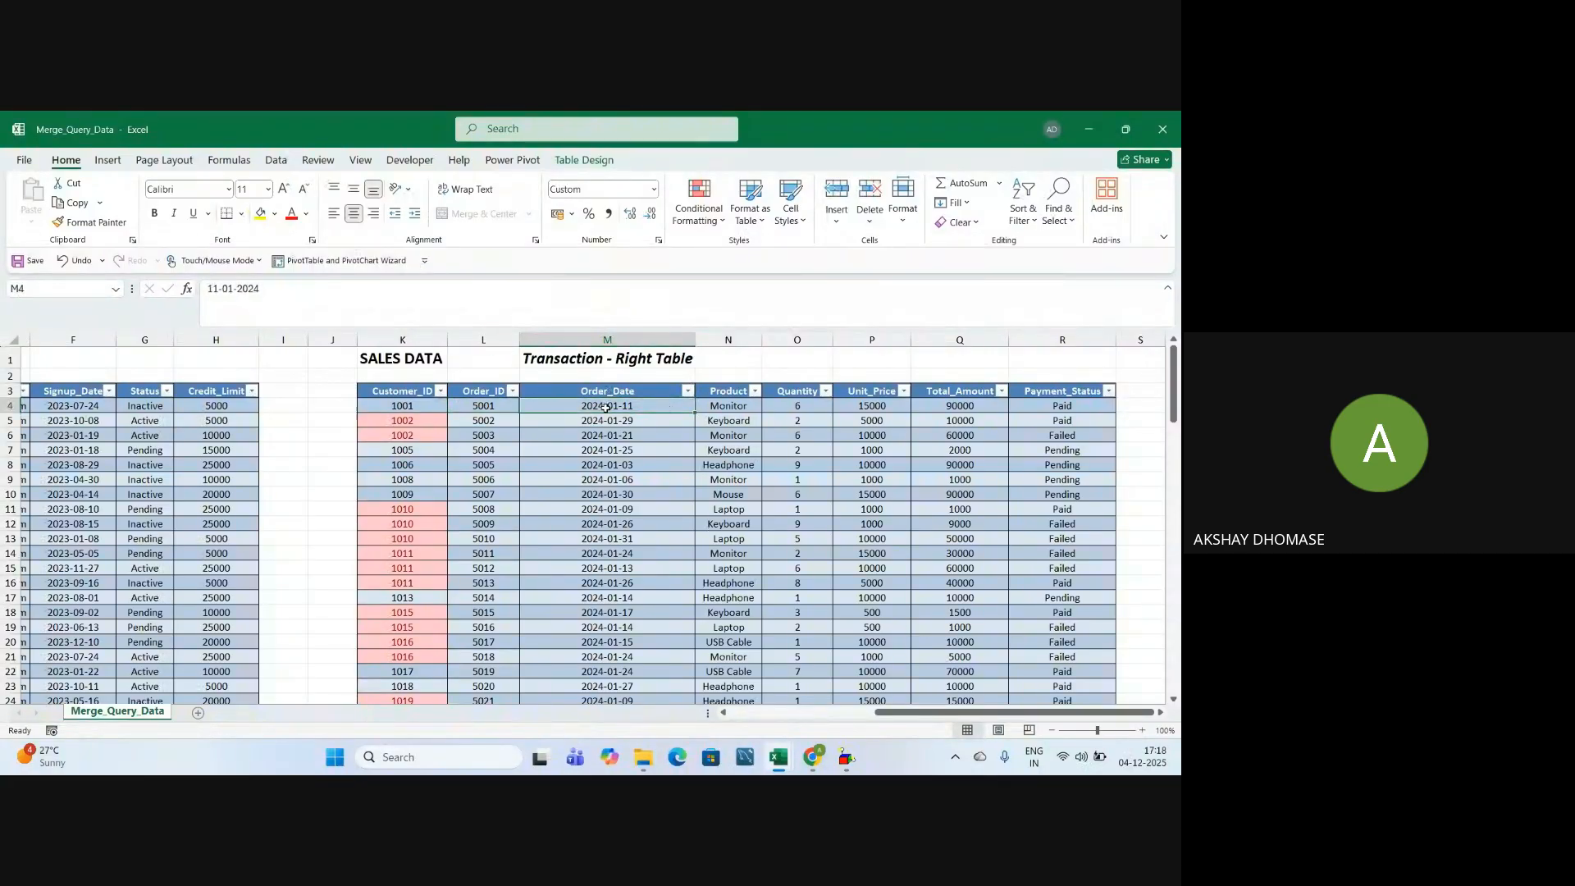
pyautogui.click(729, 397)
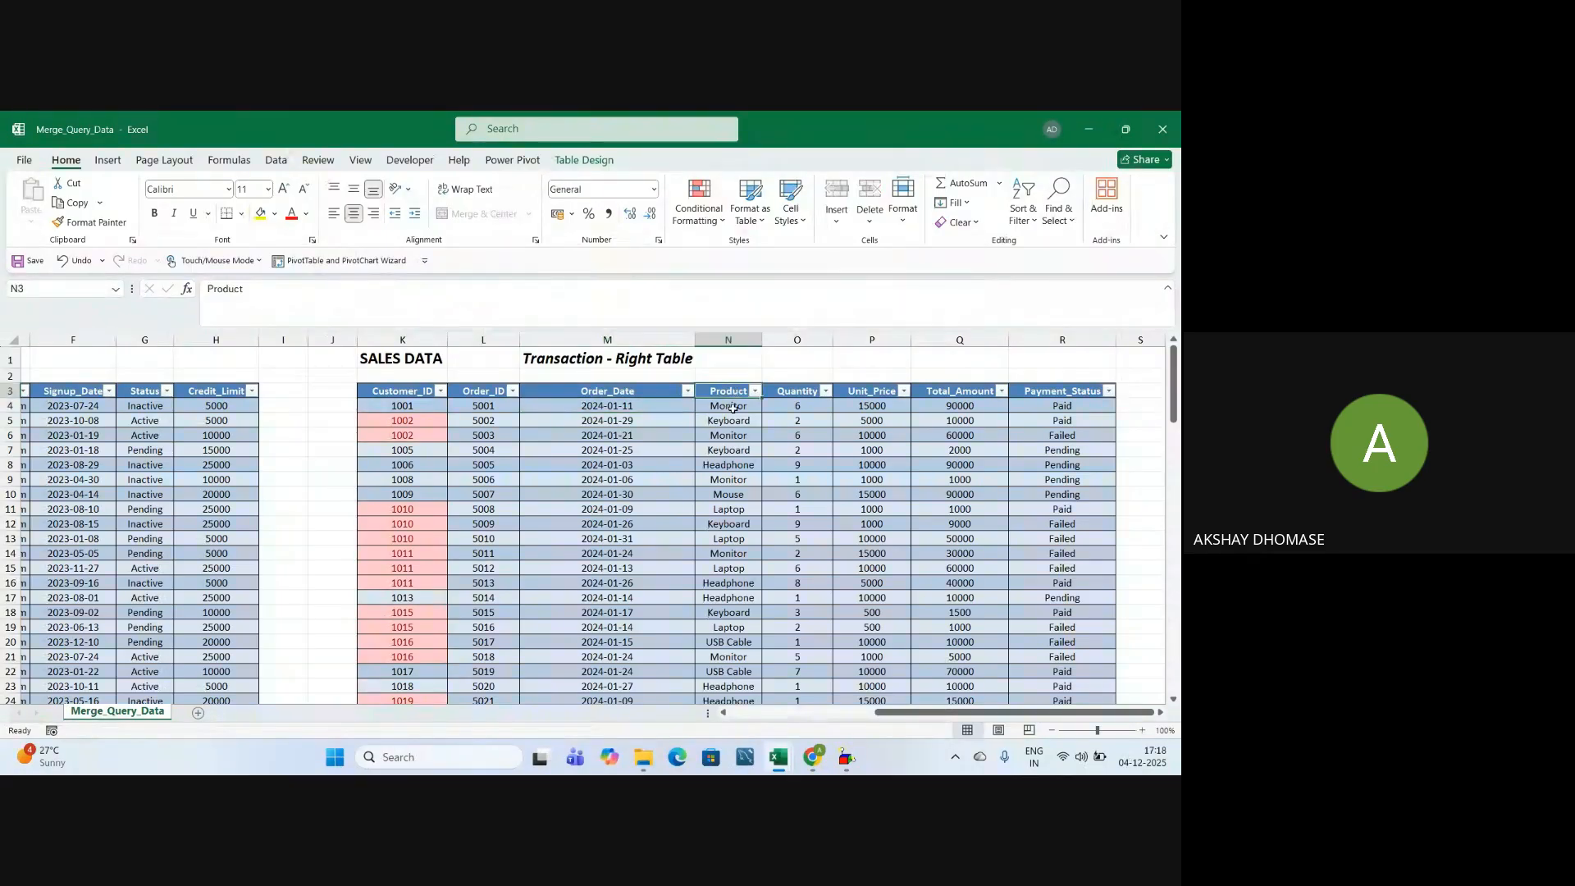
pyautogui.click(397, 407)
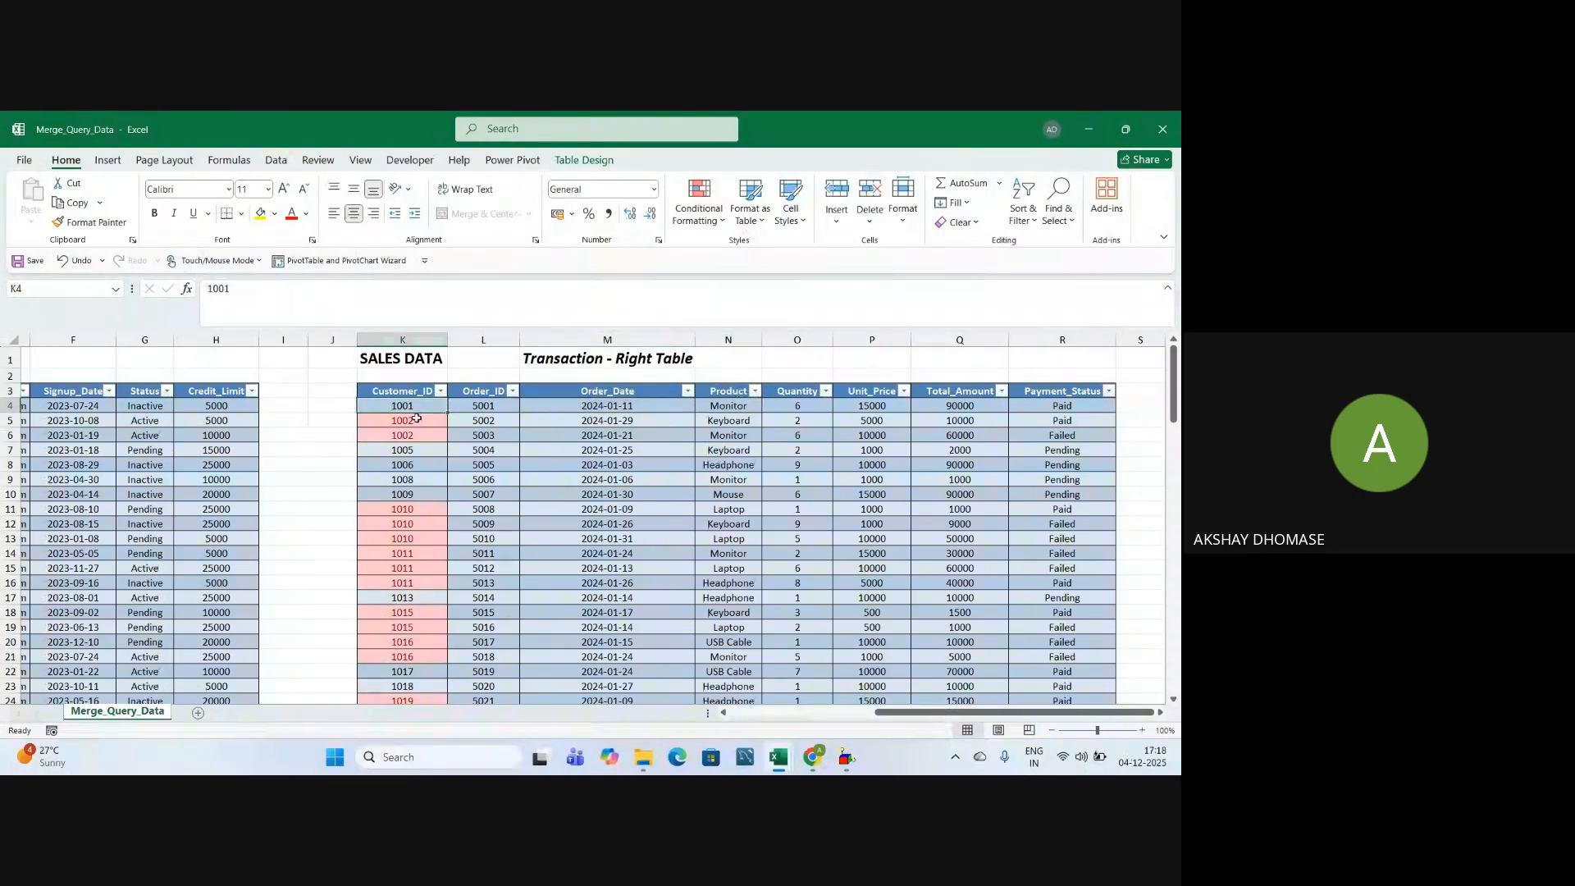
pyautogui.click(729, 410)
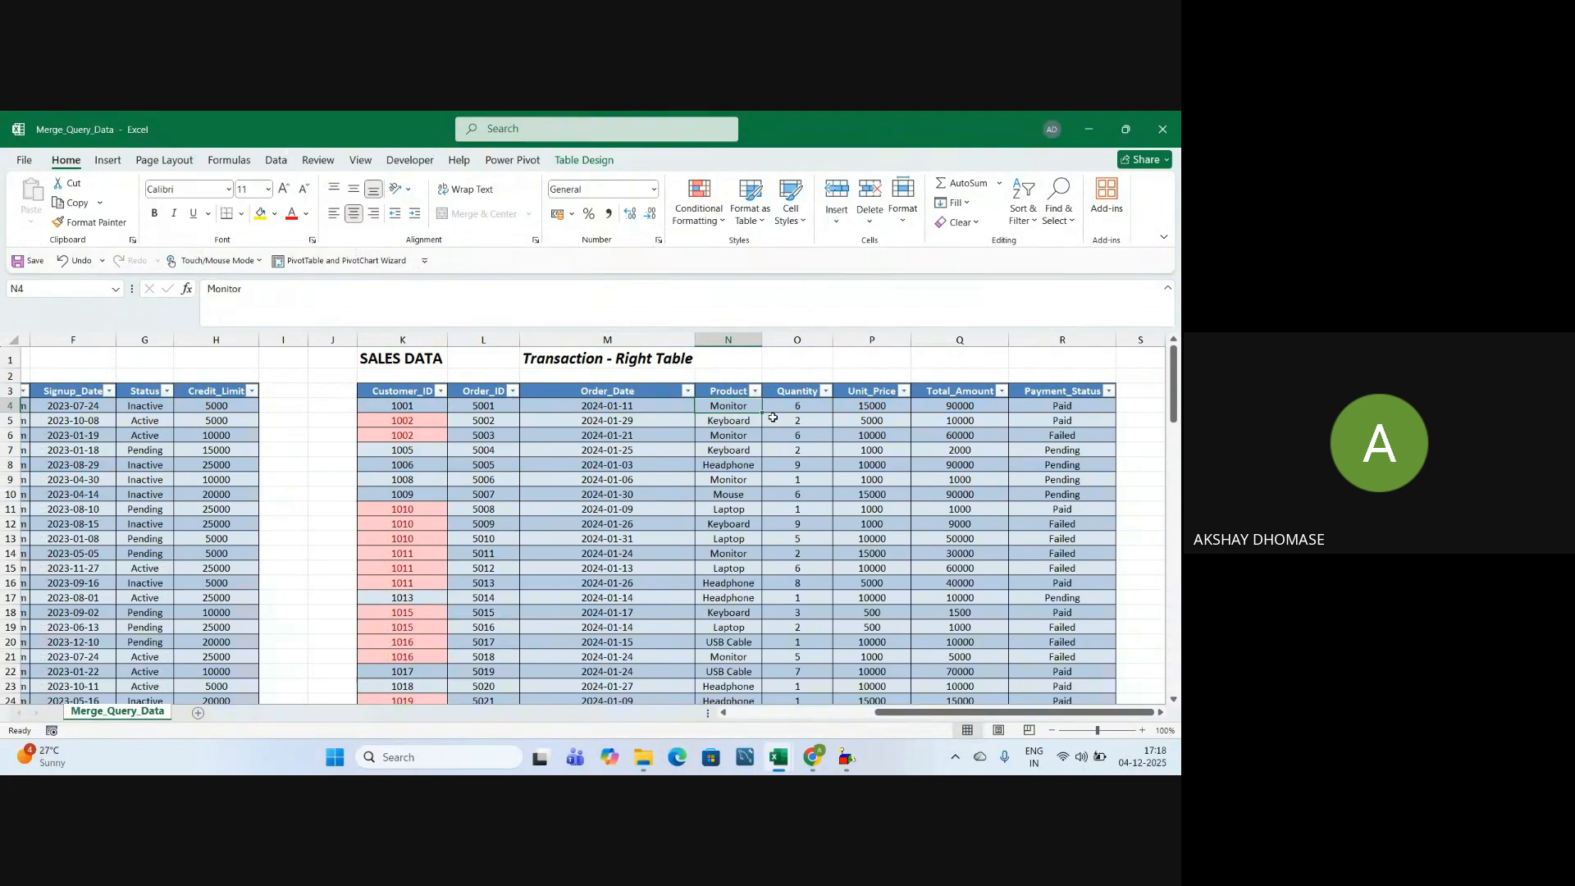
pyautogui.click(805, 407)
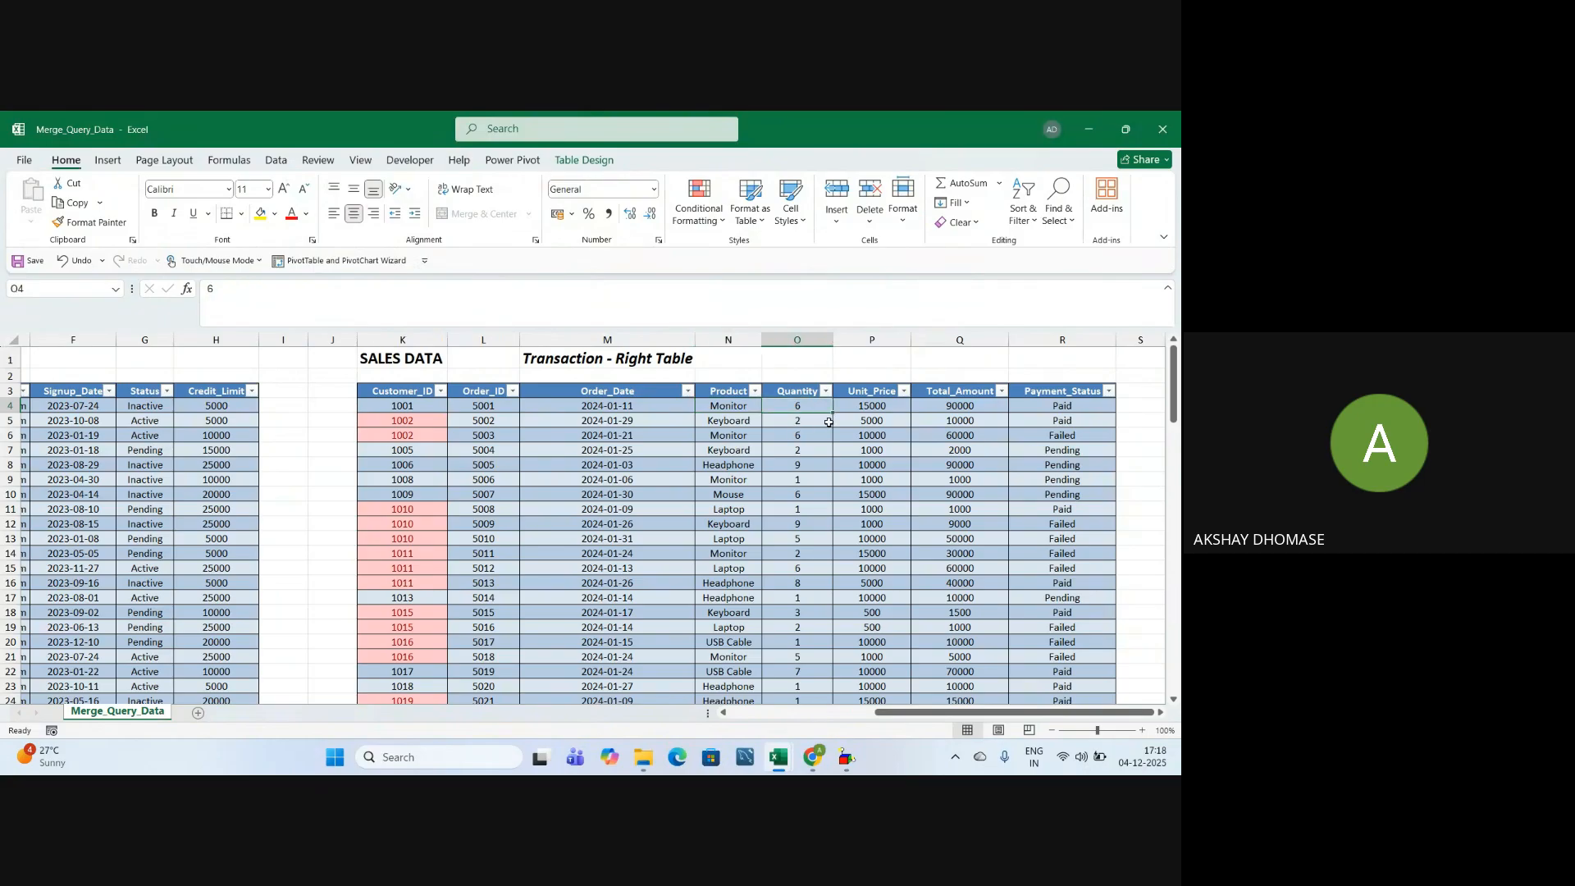
pyautogui.click(879, 395)
pyautogui.click(876, 410)
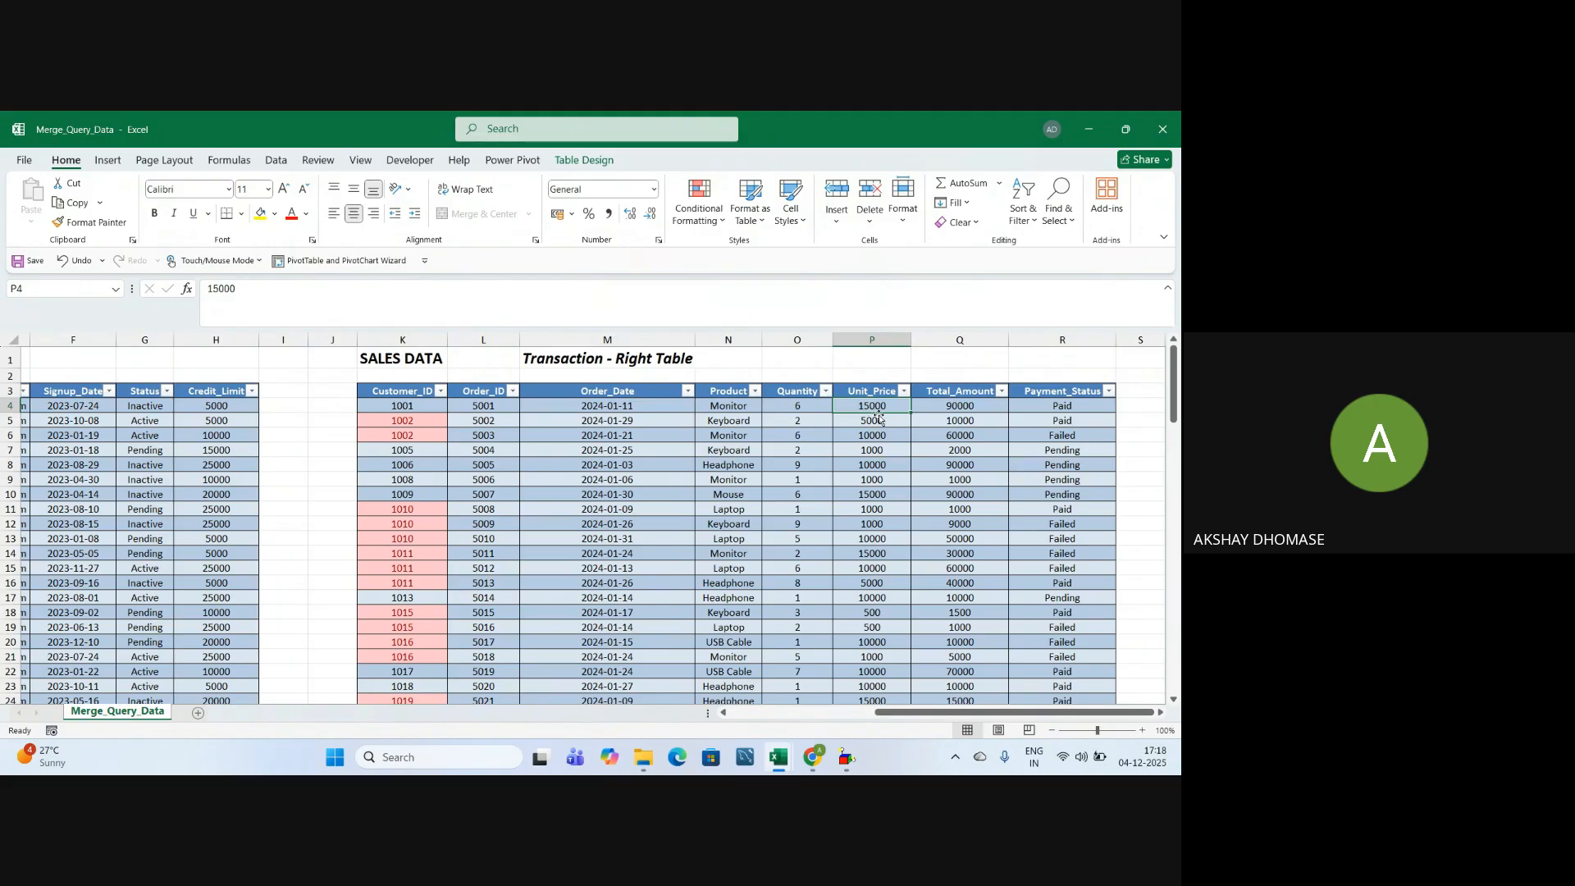
pyautogui.click(975, 401)
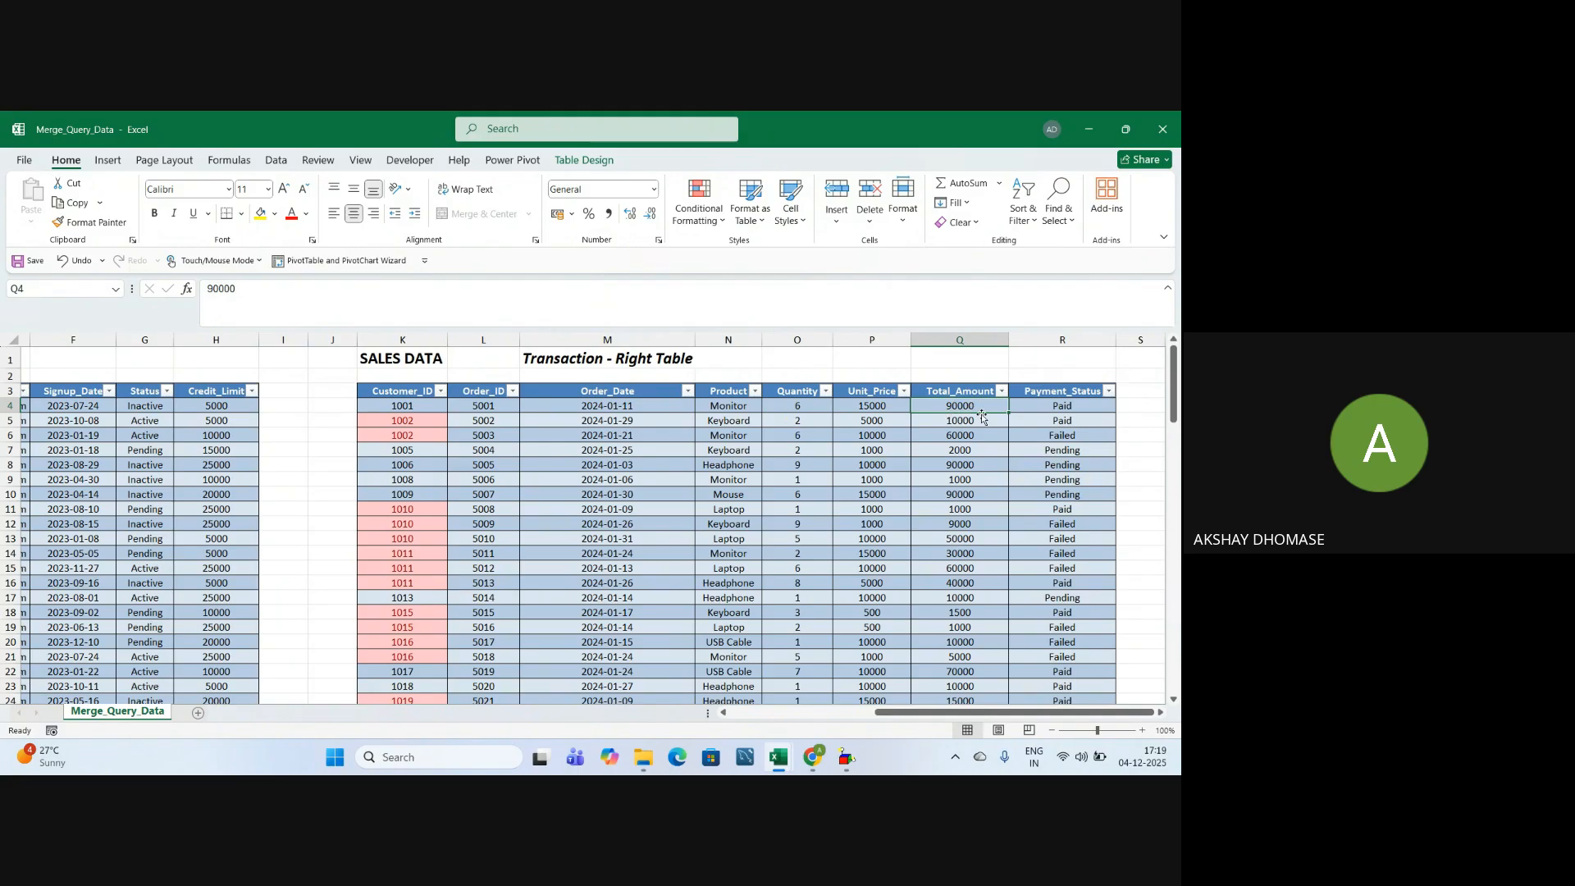
pyautogui.click(1039, 405)
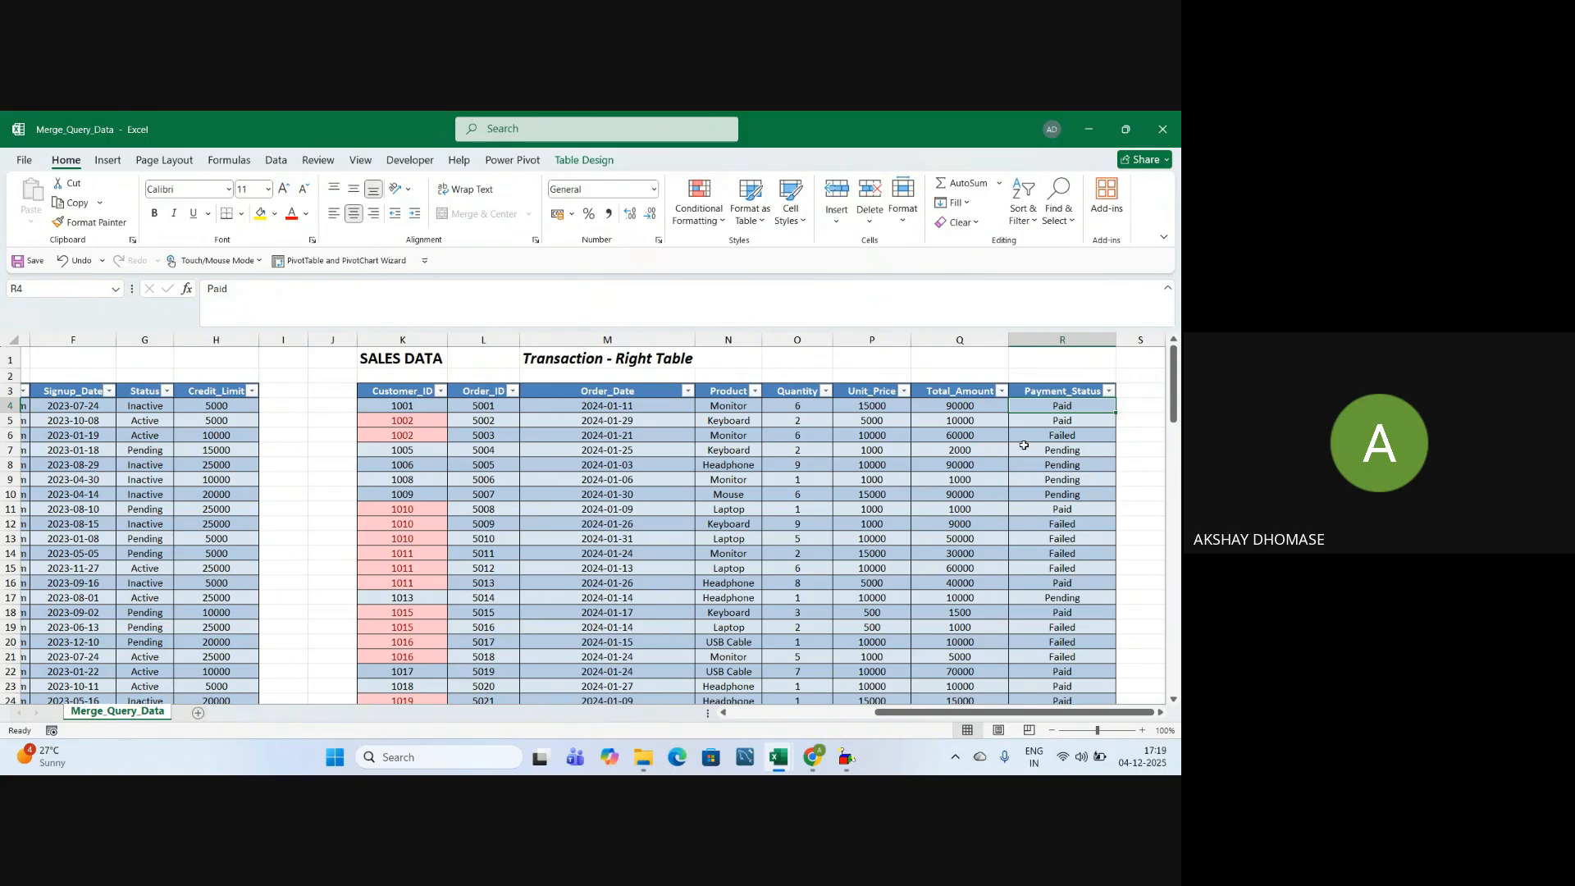
# Examine the Payment_Status values of the Sales Data table and the options in that column's filter list, without applying a filter
pyautogui.click(444, 406)
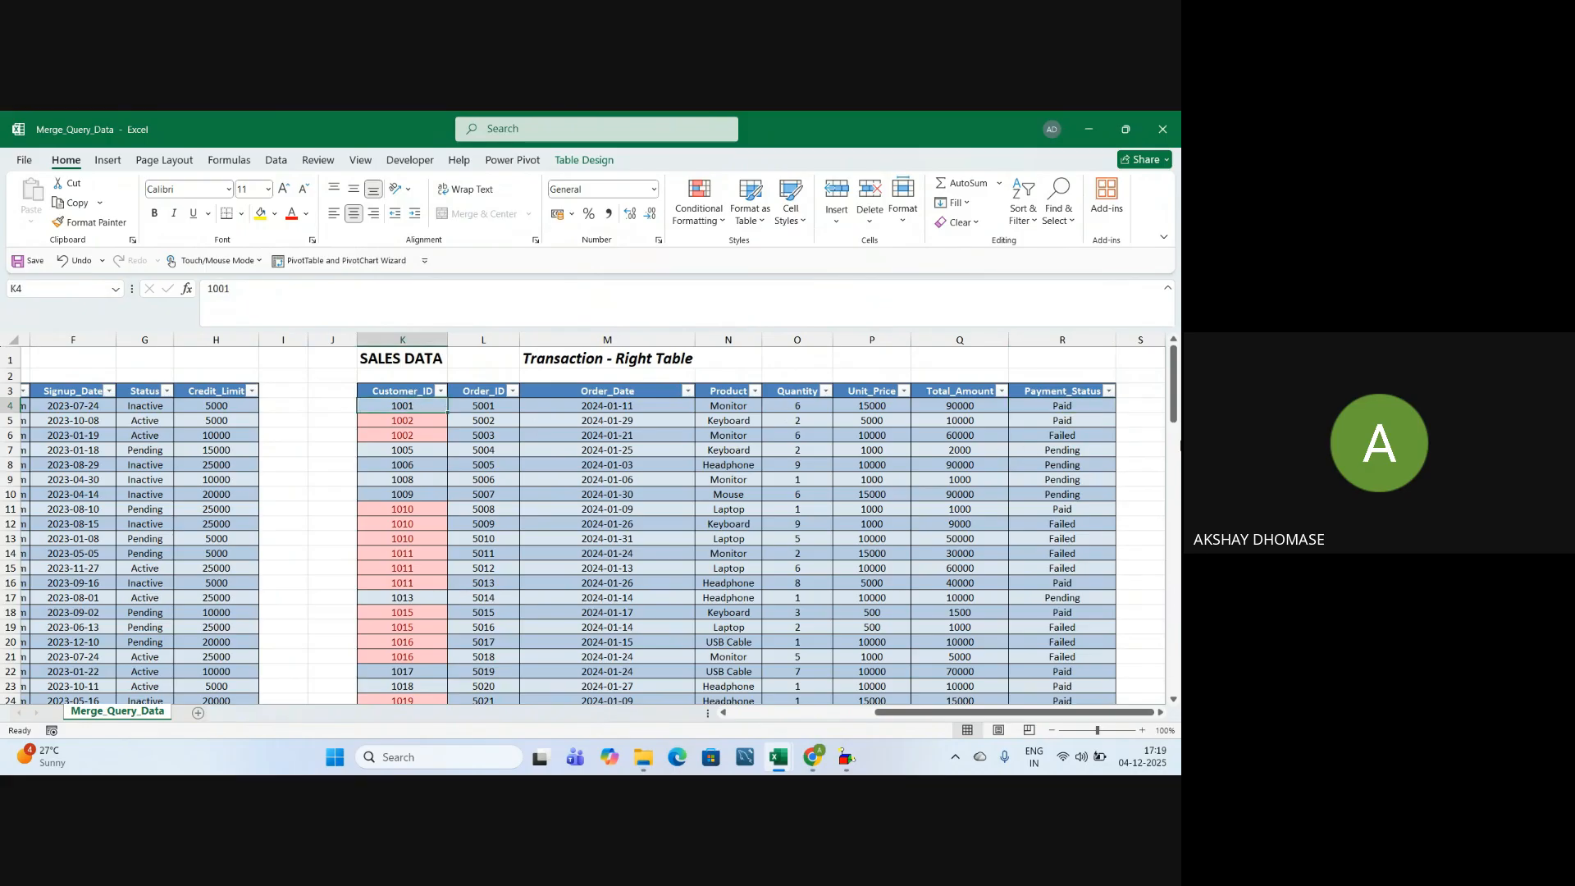
pyautogui.click(1084, 406)
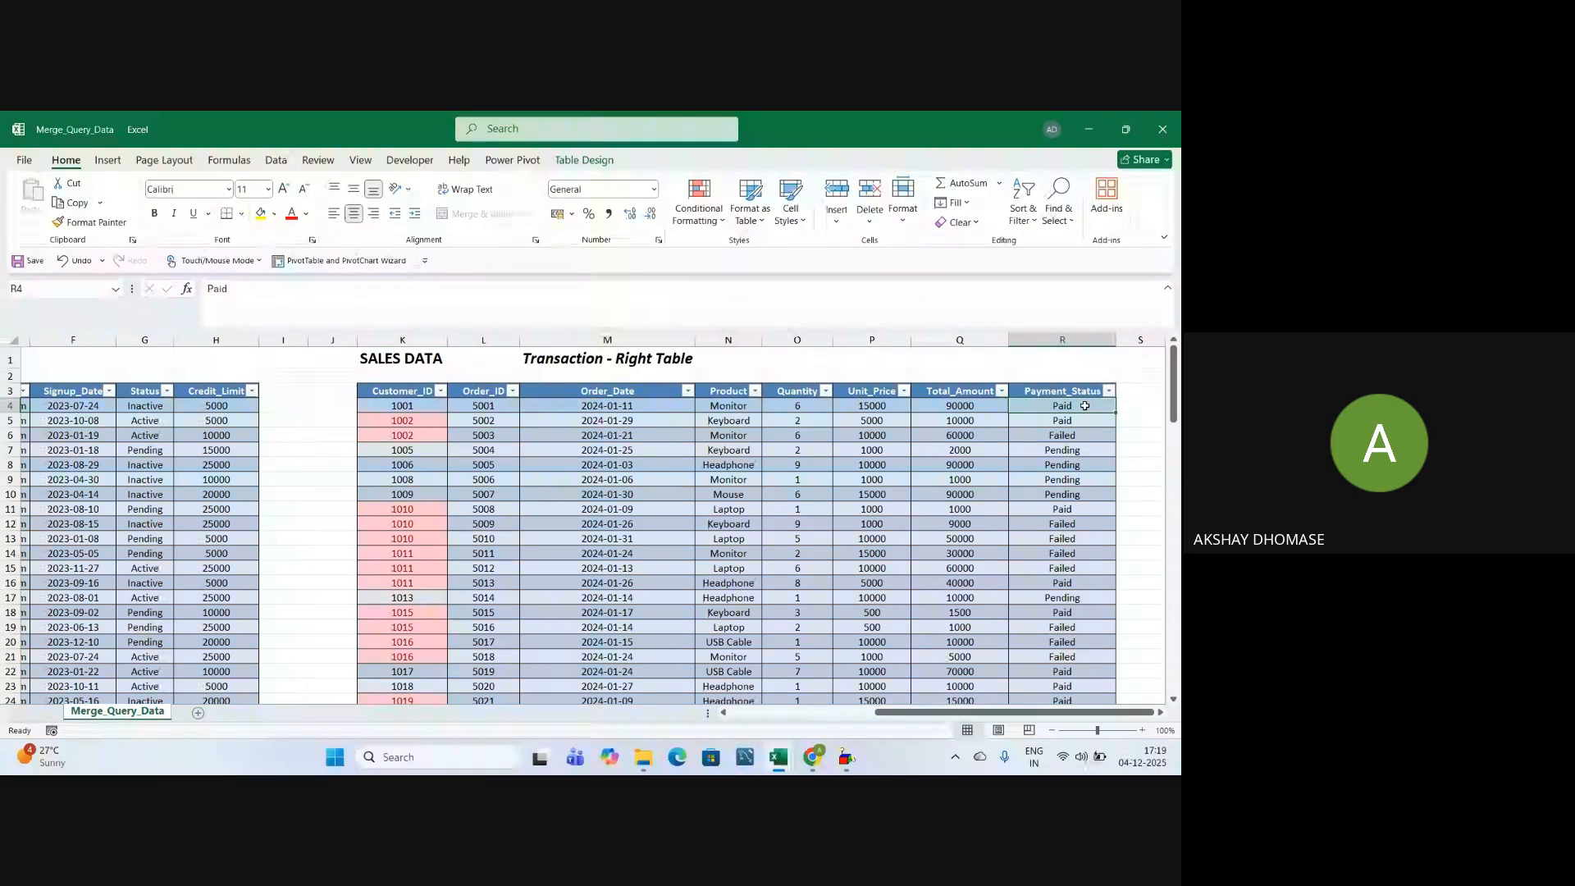
pyautogui.click(1074, 451)
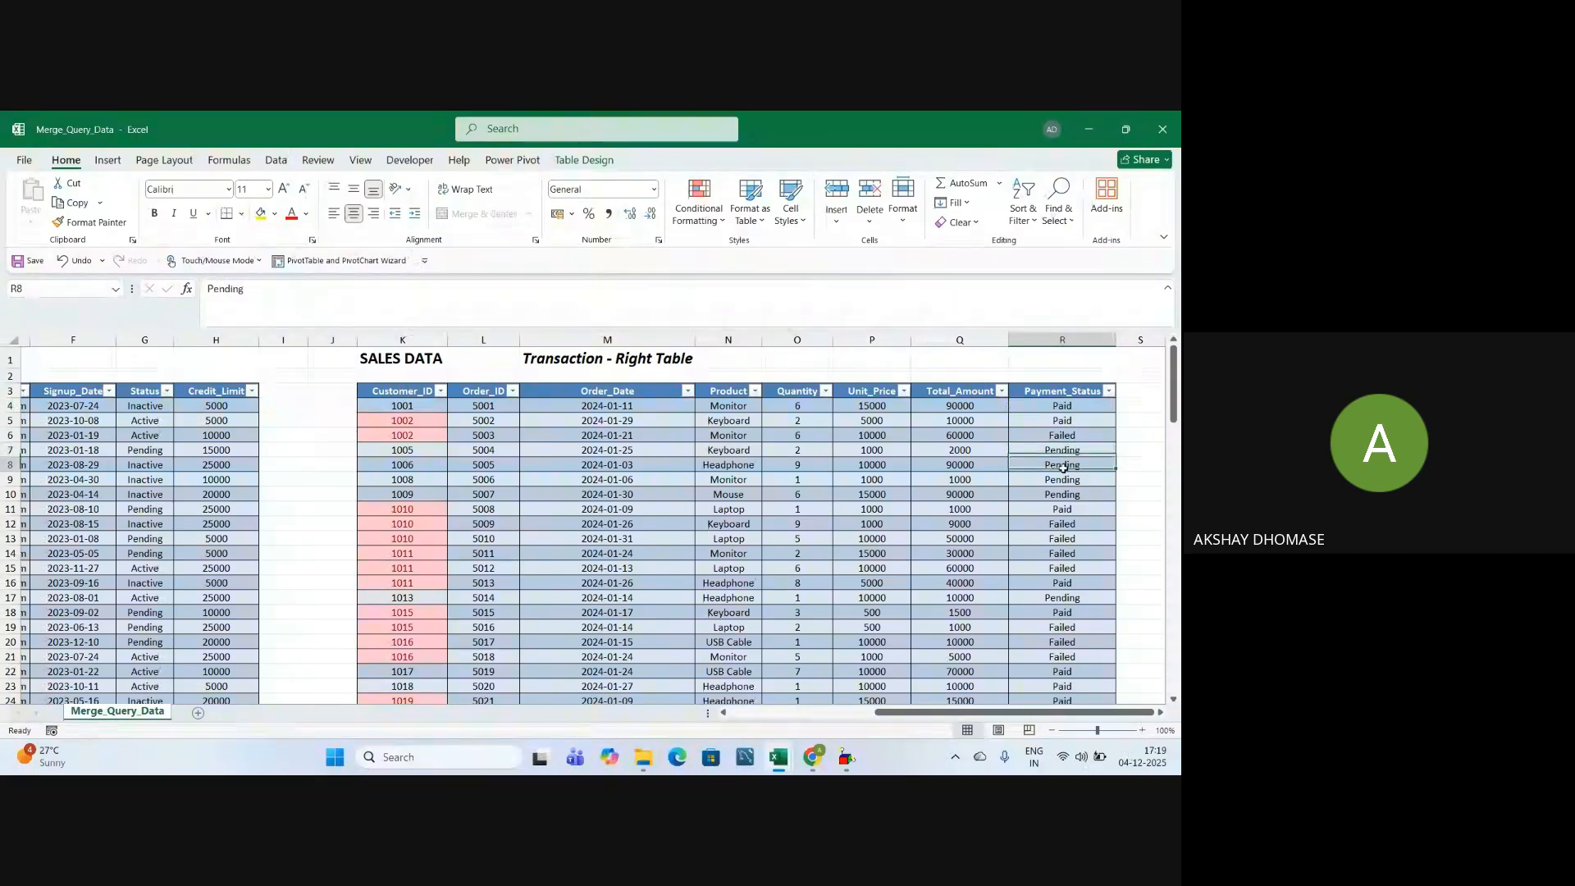
pyautogui.click(1056, 494)
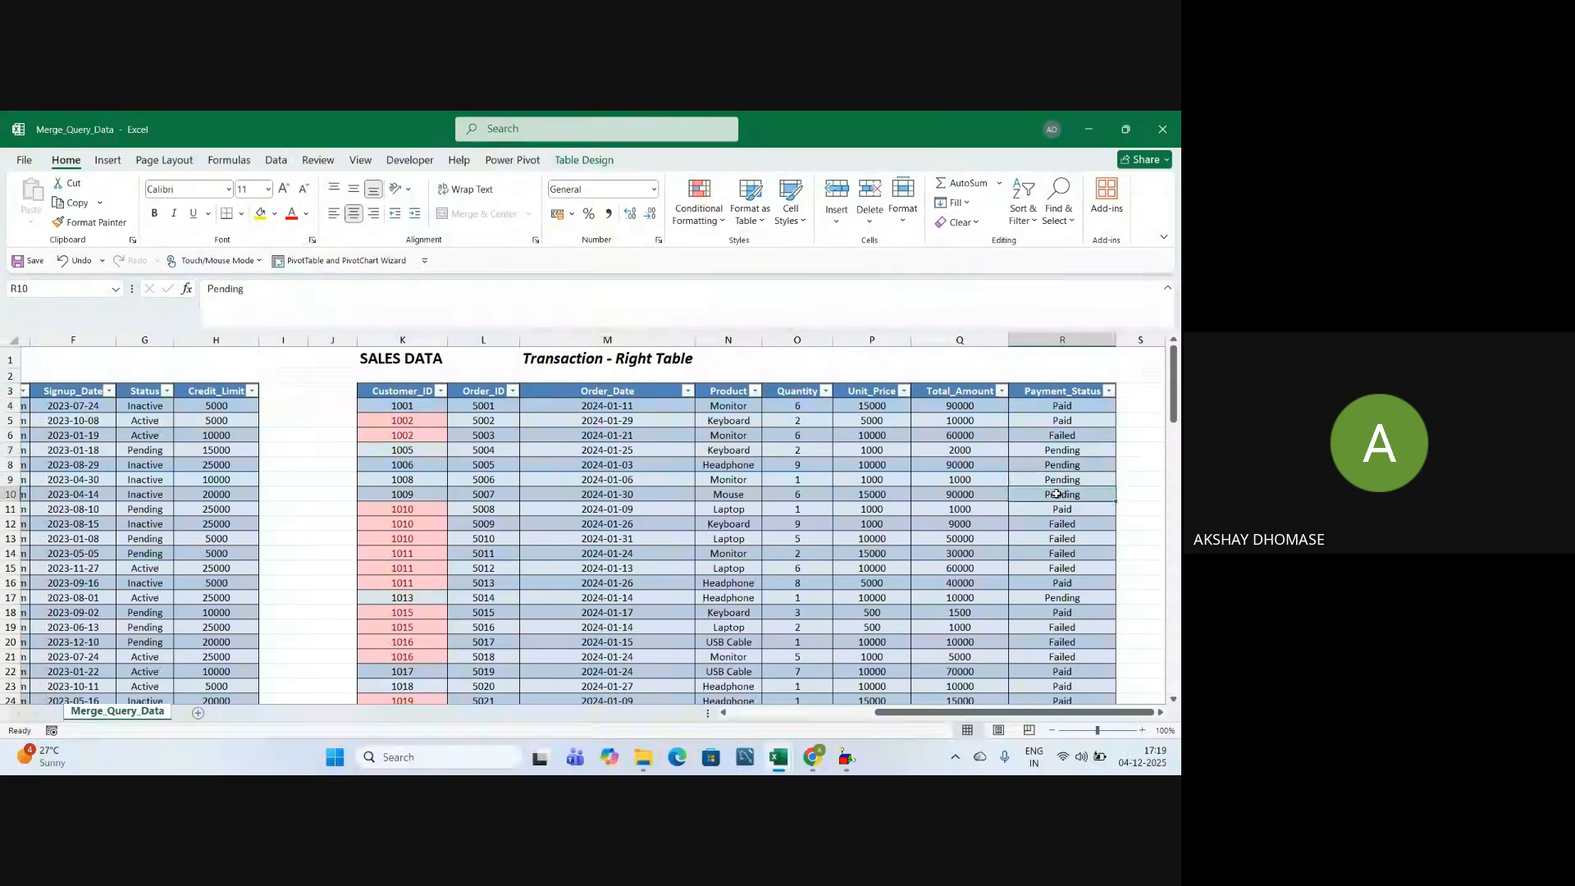
pyautogui.click(1108, 391)
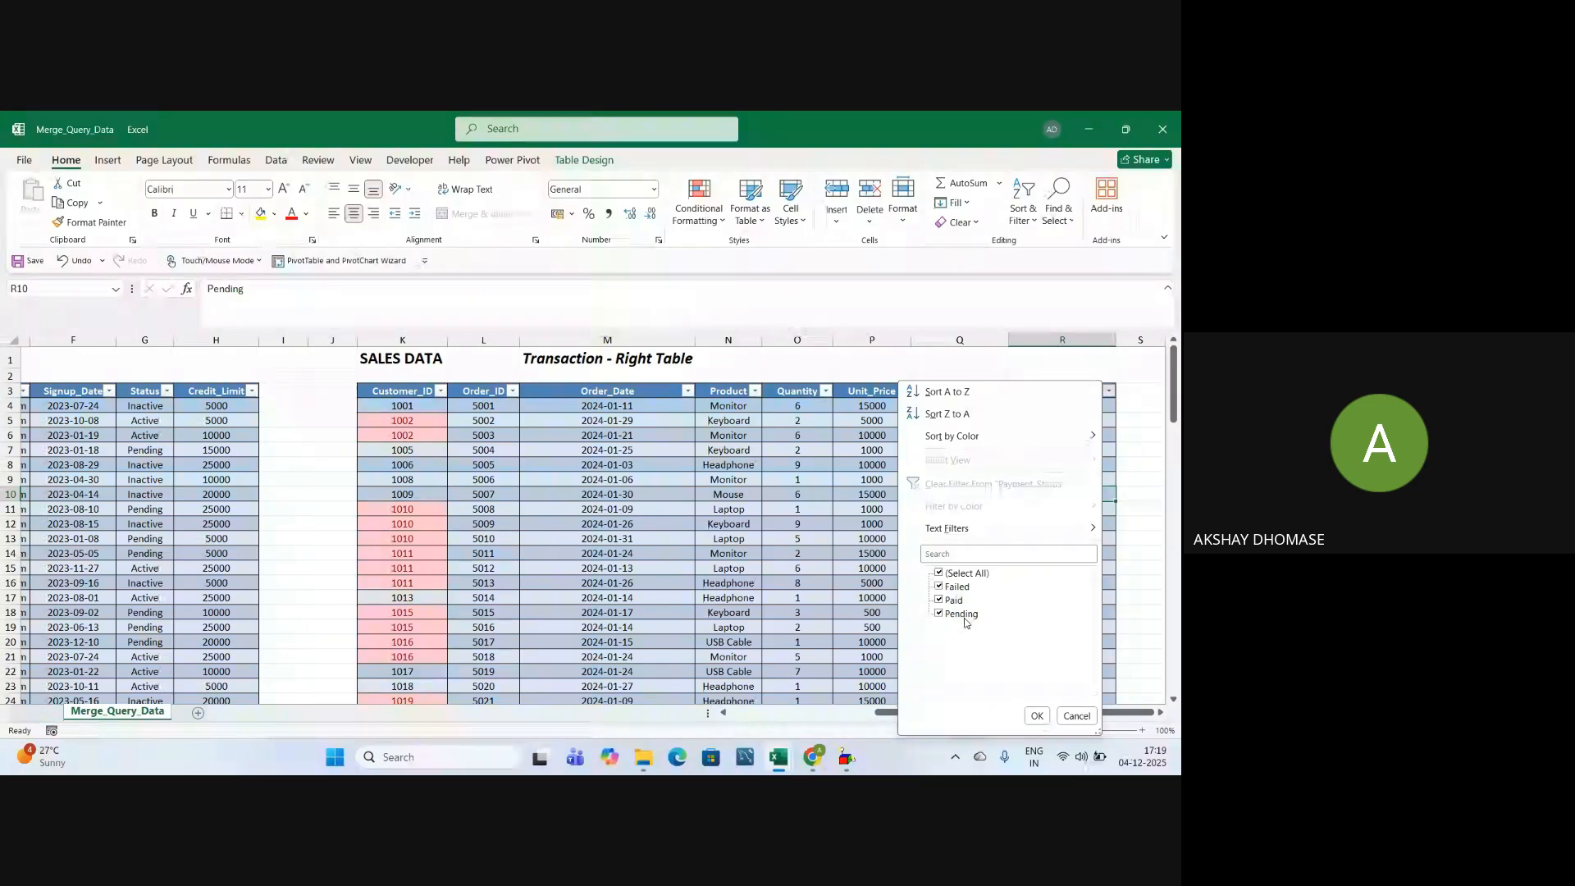
pyautogui.click(1075, 715)
pyautogui.click(790, 495)
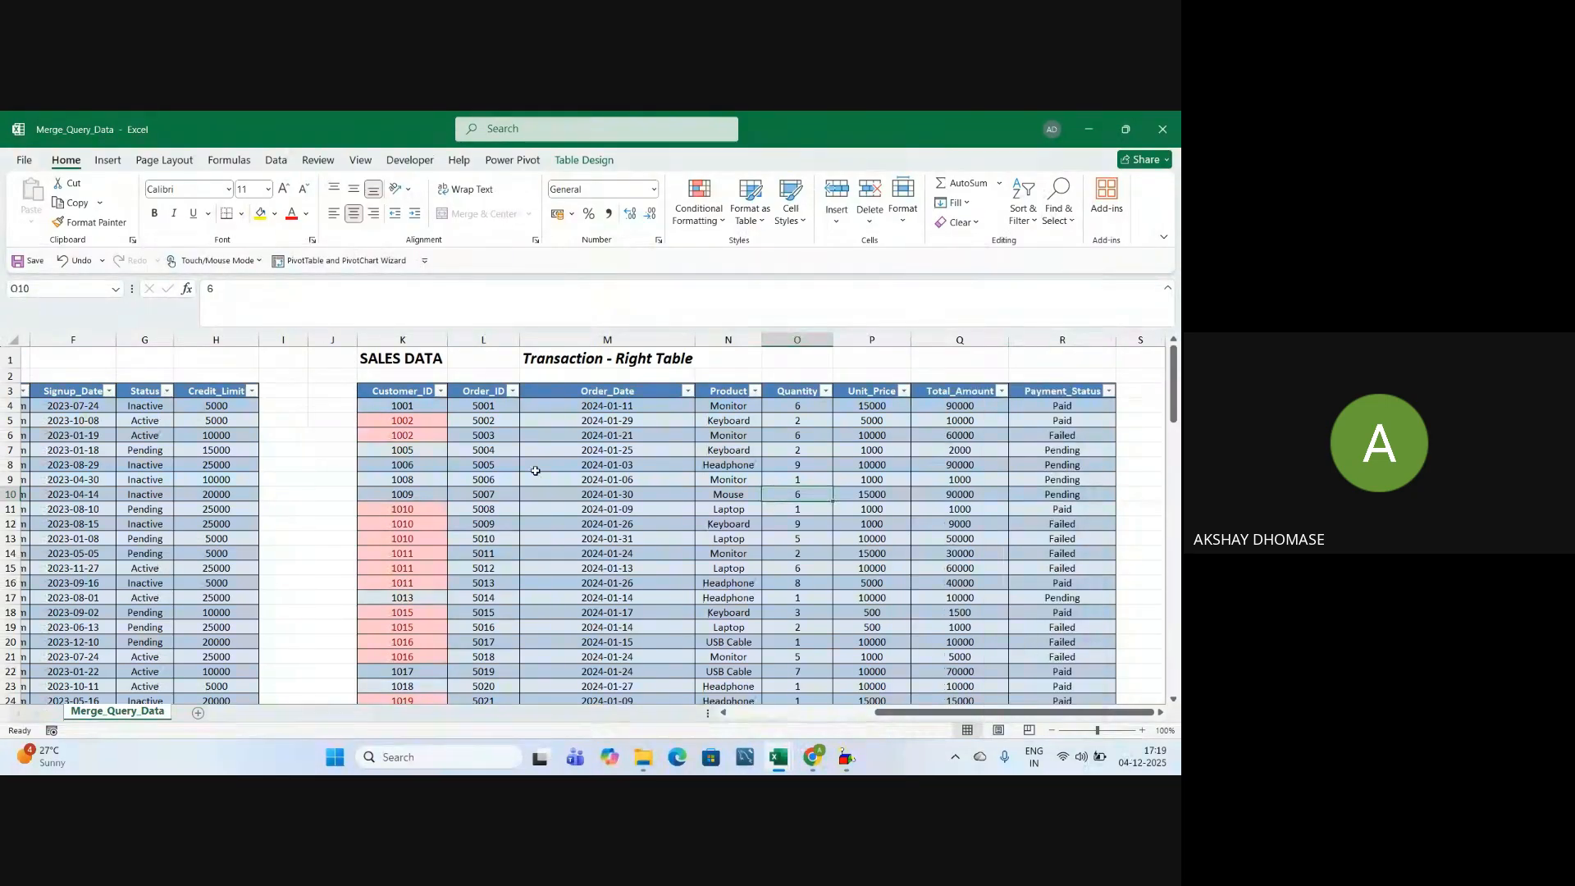
# Review the SALES DATA and CUSTOMER DATA headings, finishing on the Customer table's role label in C1
pyautogui.click(378, 355)
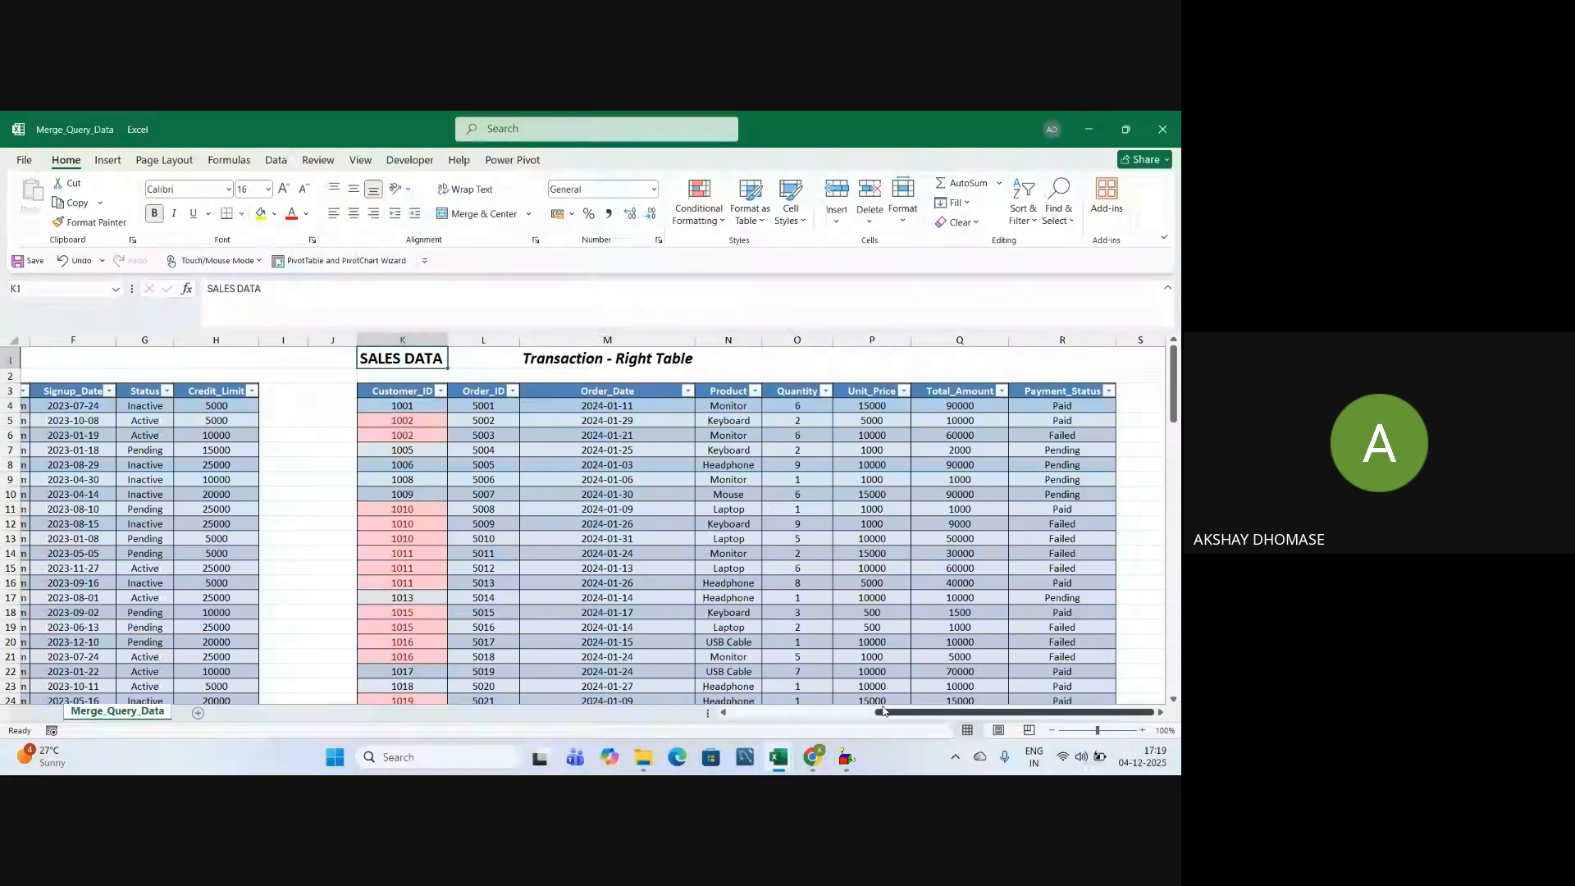
pyautogui.moveTo(883, 711); pyautogui.dragTo(670, 707)
pyautogui.click(78, 358)
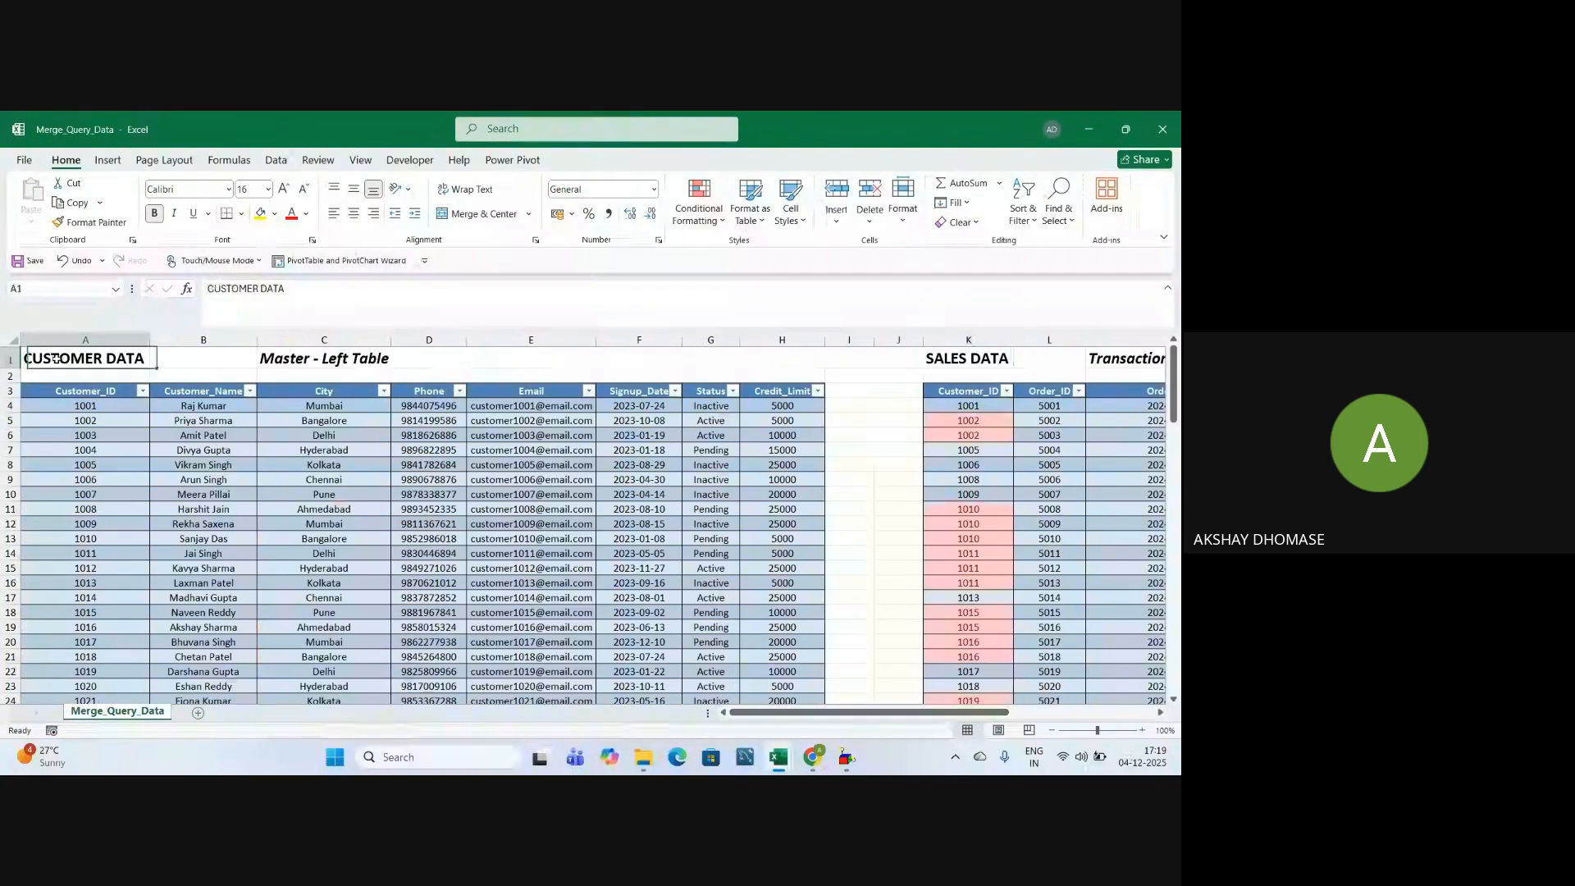
pyautogui.click(341, 527)
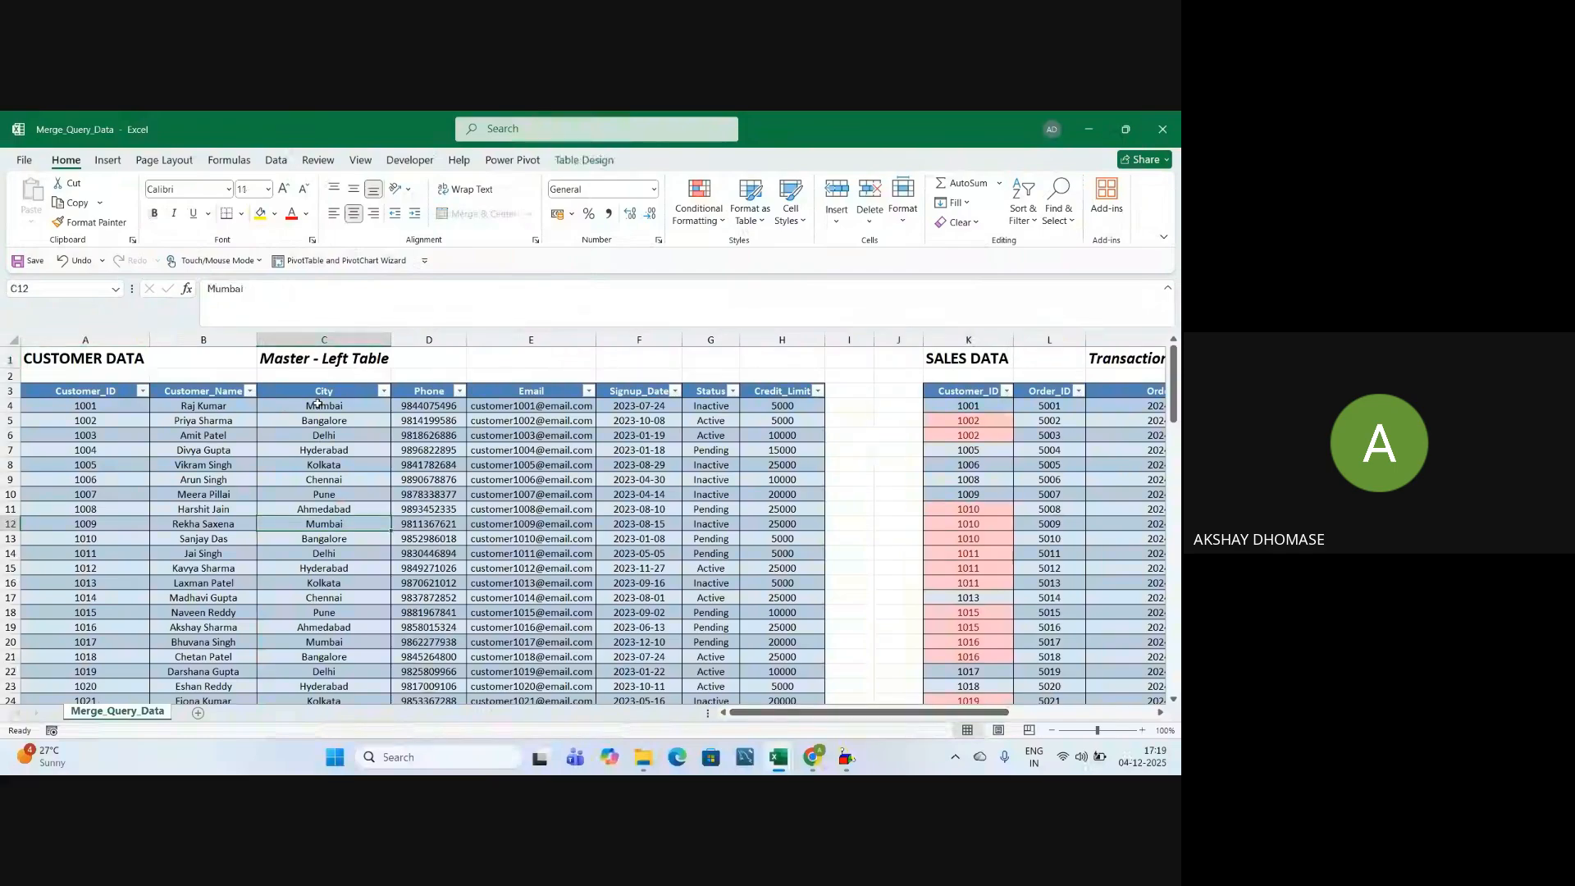
pyautogui.click(299, 365)
pyautogui.click(37, 355)
pyautogui.click(282, 354)
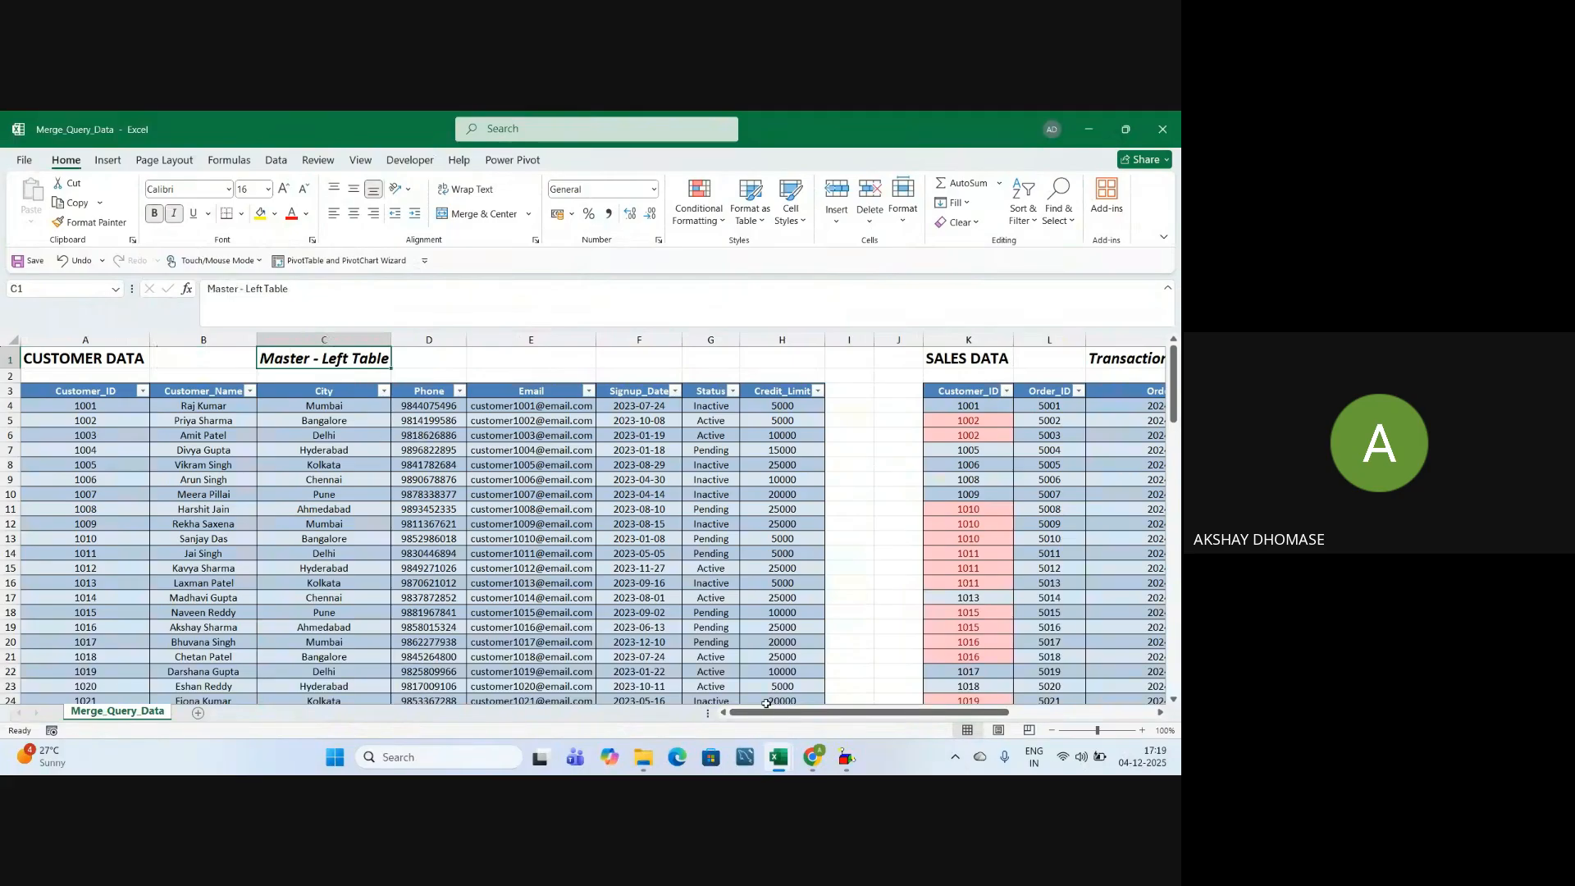
# Examine the Sales Data table's role label in M1 together with the transaction records beneath it
pyautogui.moveTo(804, 713); pyautogui.dragTo(945, 719)
pyautogui.click(588, 359)
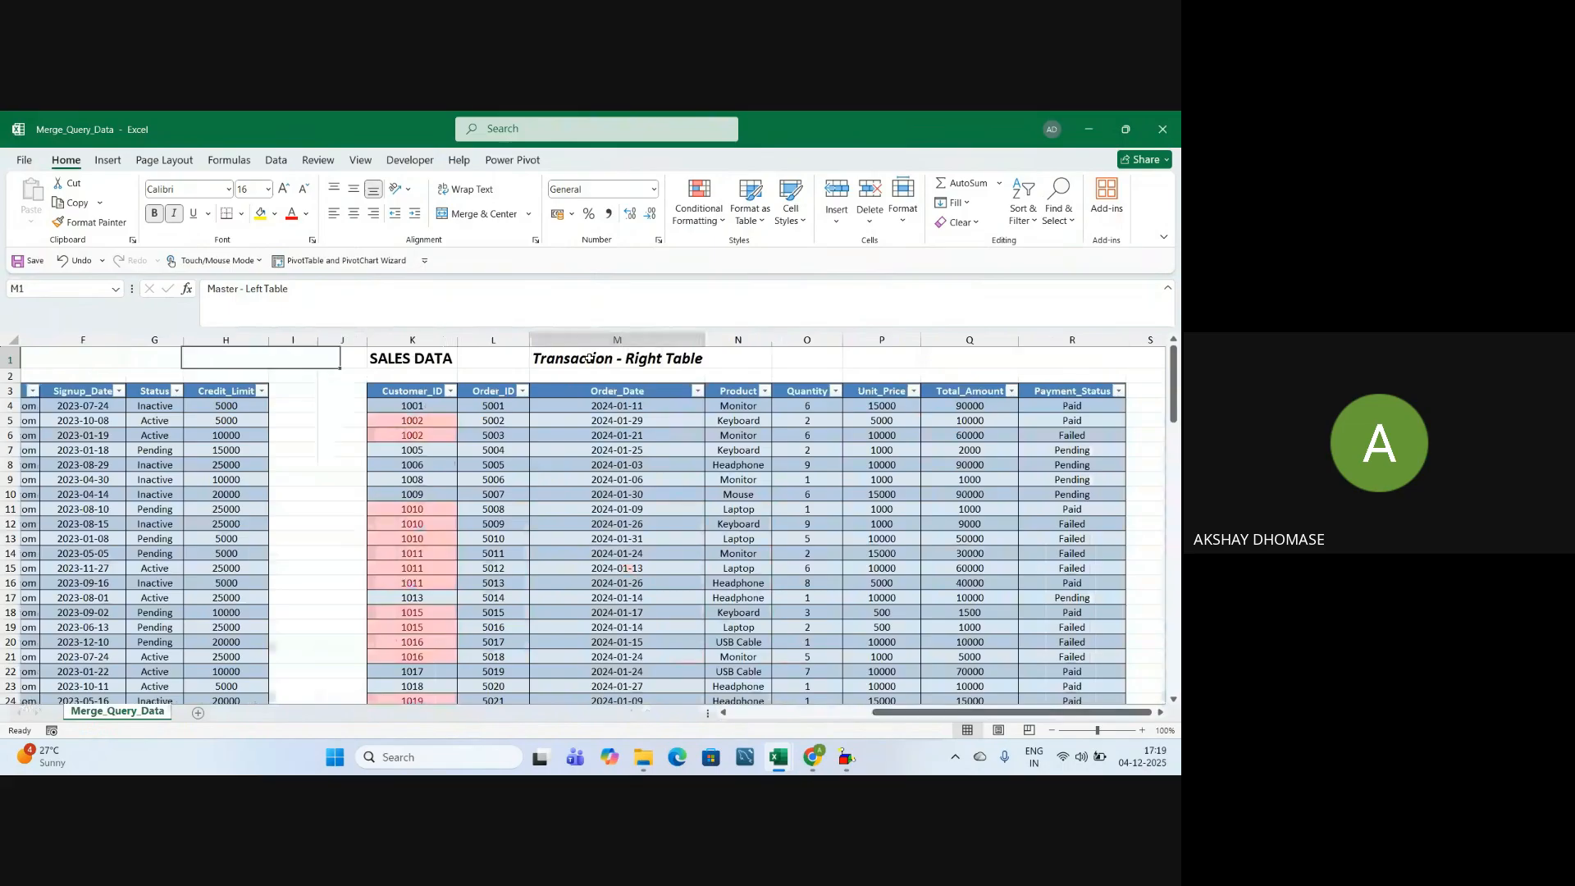
pyautogui.click(601, 449)
pyautogui.moveTo(553, 408); pyautogui.dragTo(1040, 642)
pyautogui.click(624, 475)
pyautogui.click(632, 450)
pyautogui.click(643, 434)
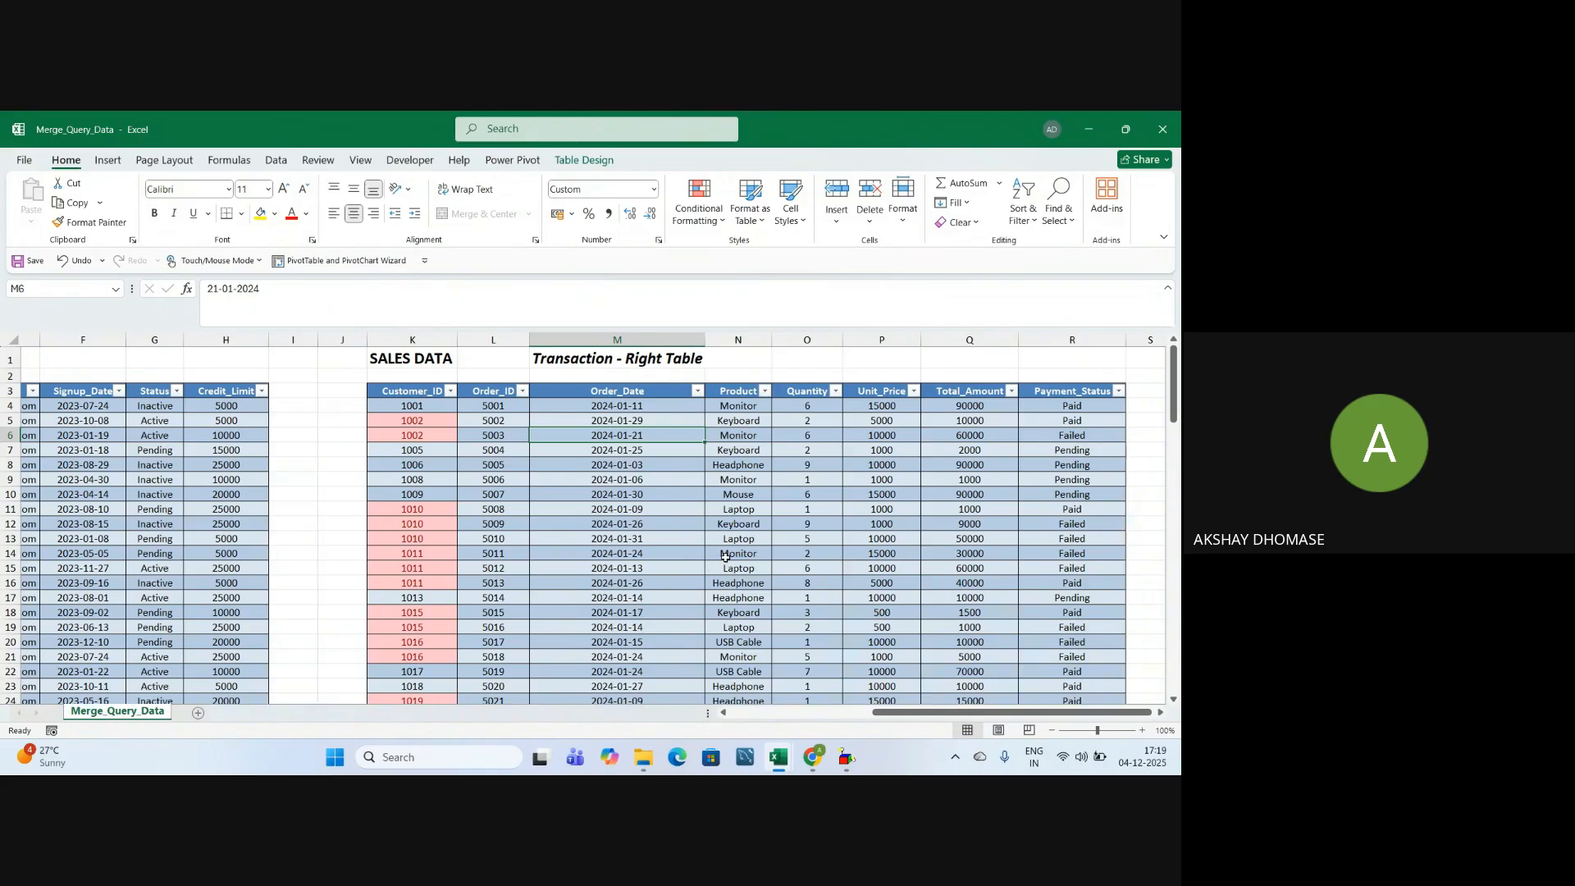
pyautogui.click(571, 362)
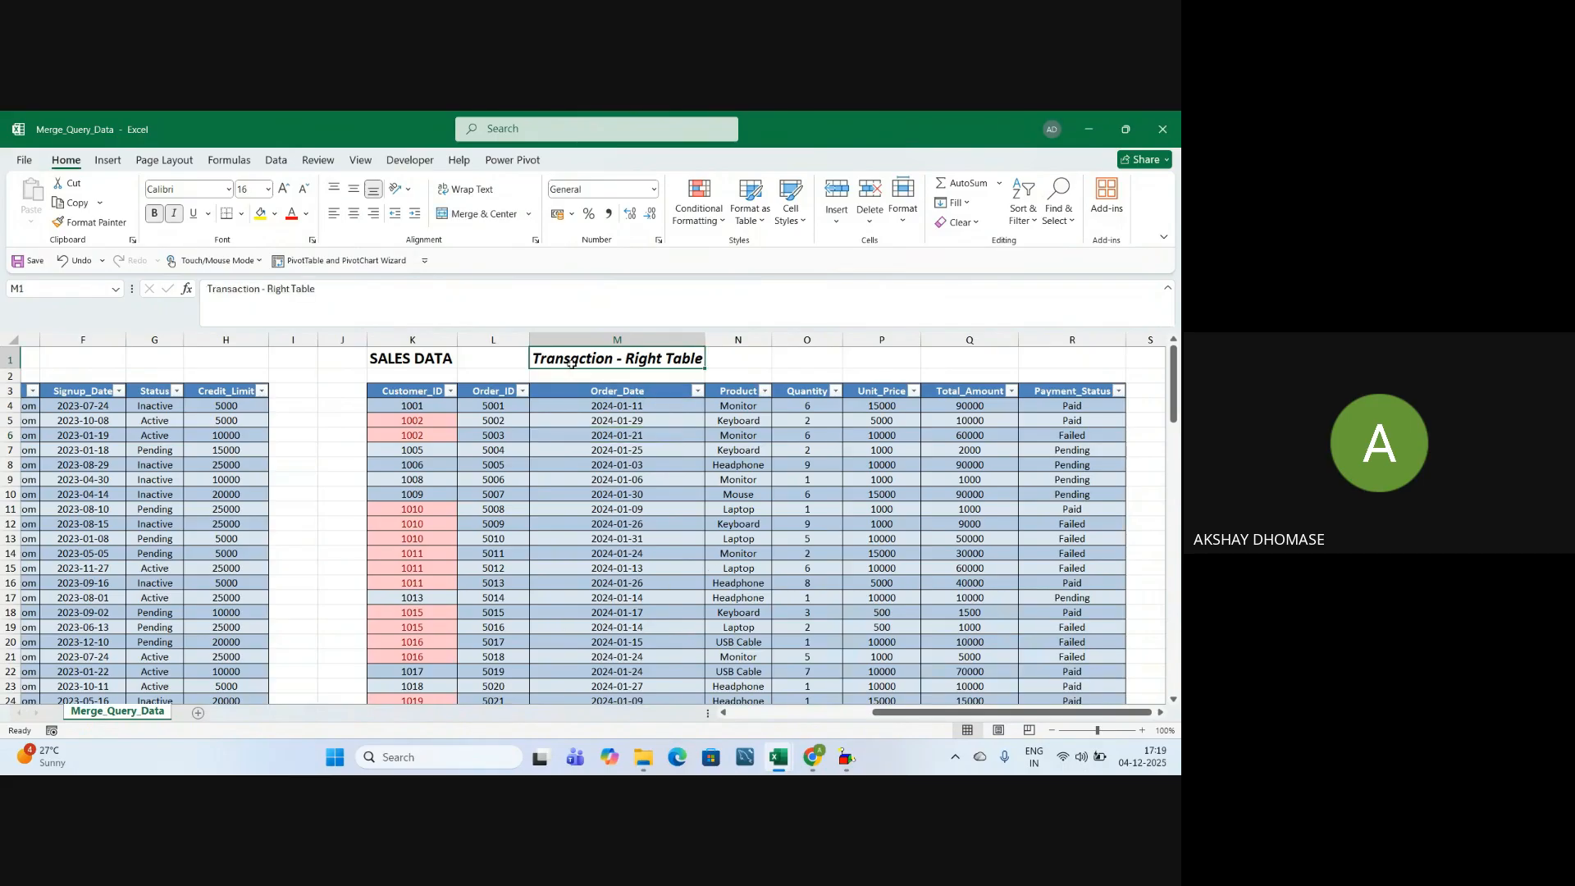
# Return to the Customer Data table and review its records against the "Master - Left Table" label
pyautogui.moveTo(944, 711); pyautogui.dragTo(800, 717)
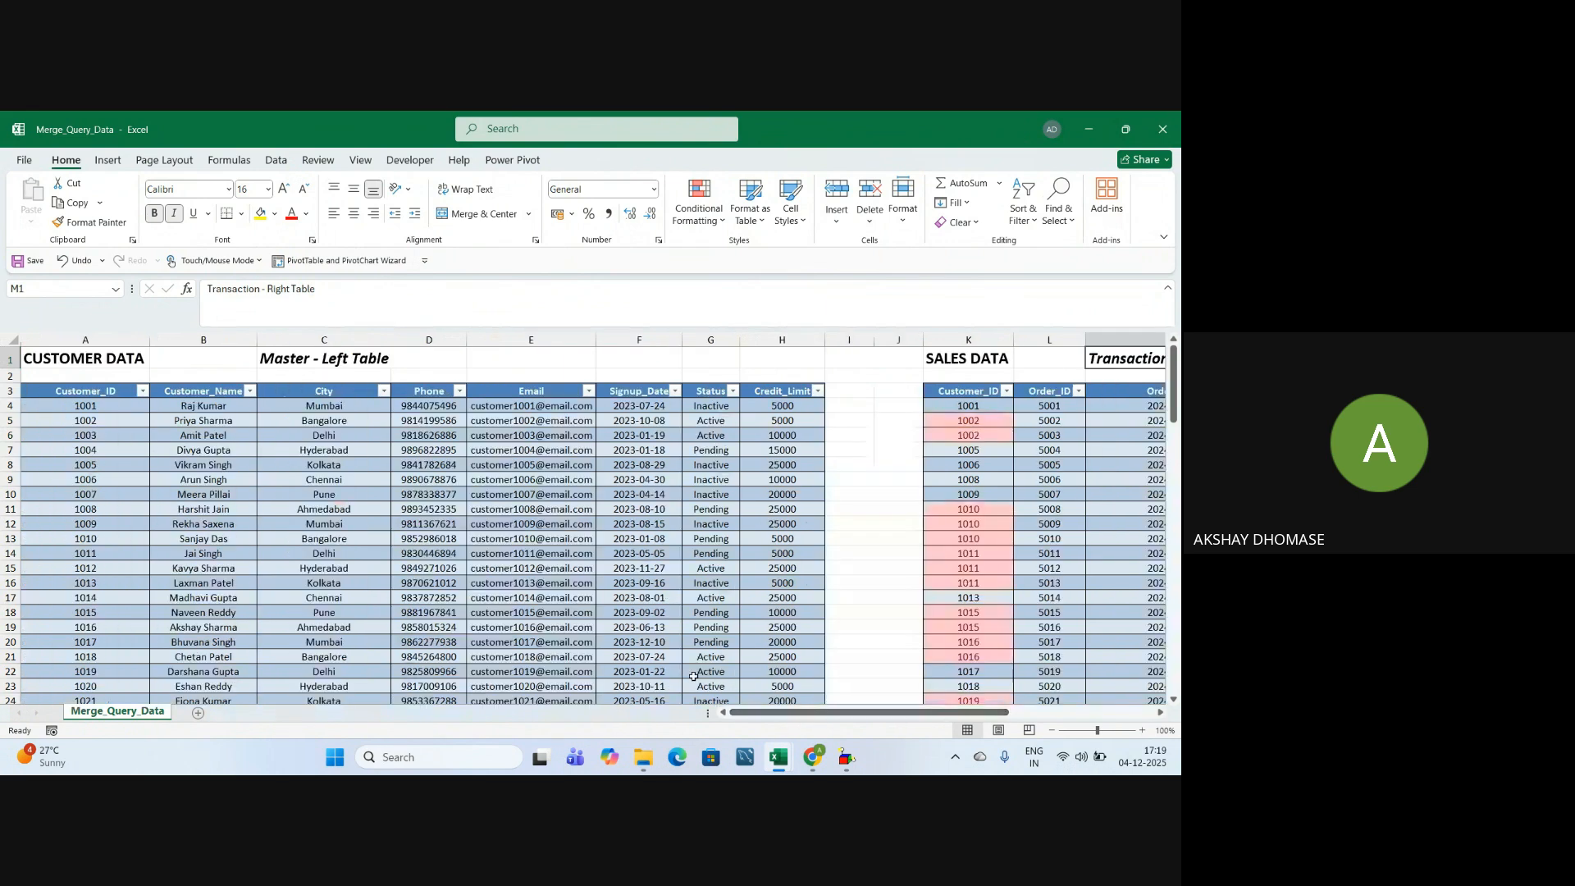
pyautogui.click(327, 479)
pyautogui.scroll(-2, 328, 478)
pyautogui.scroll(2, 328, 478)
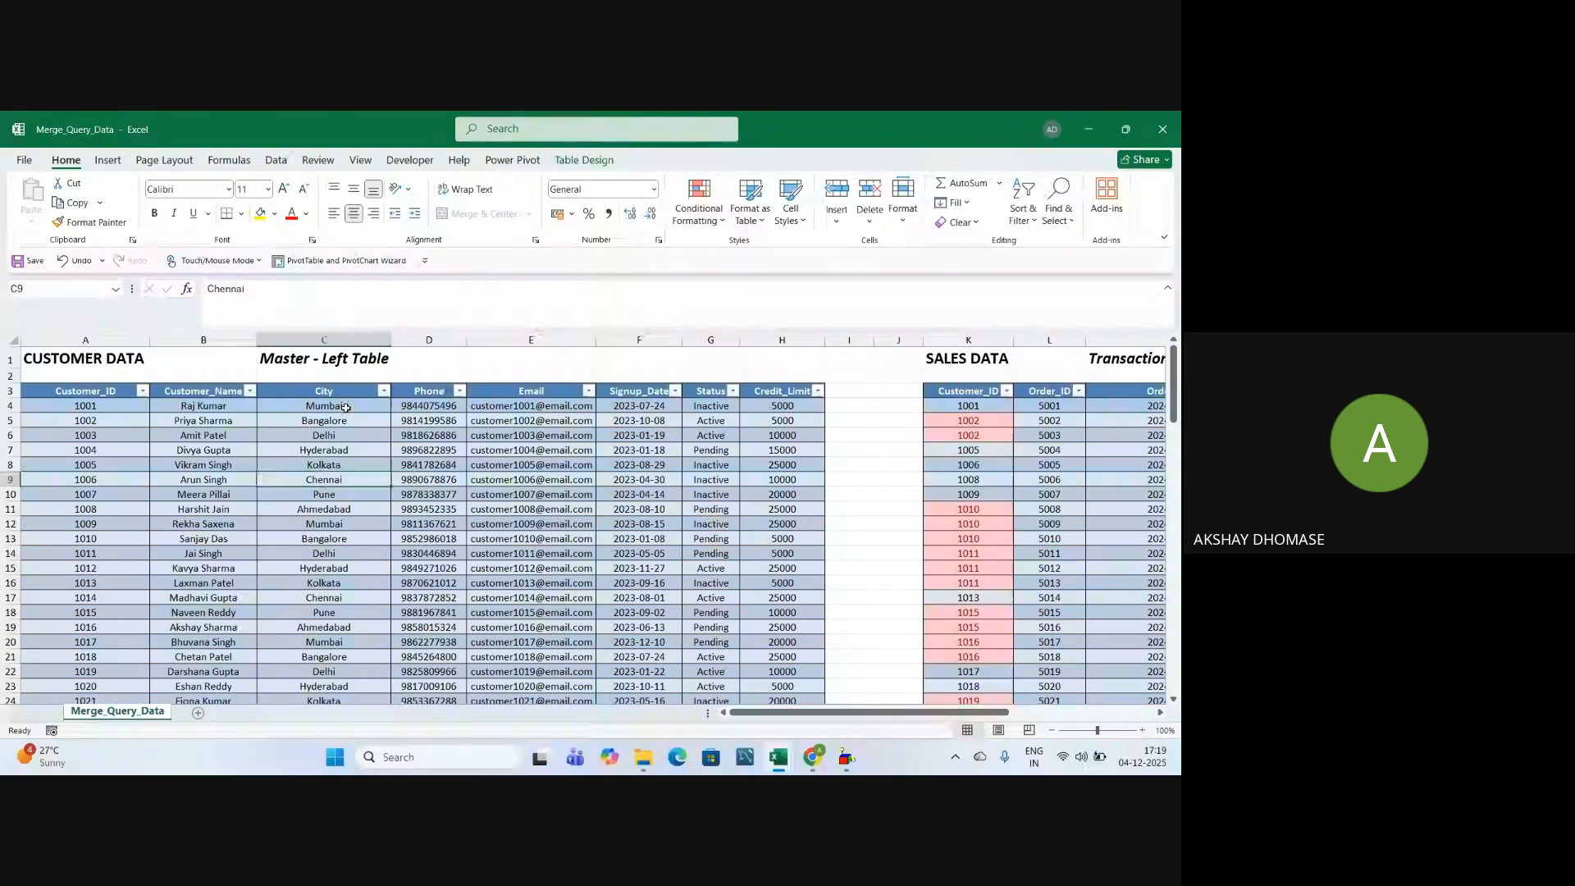
pyautogui.click(324, 361)
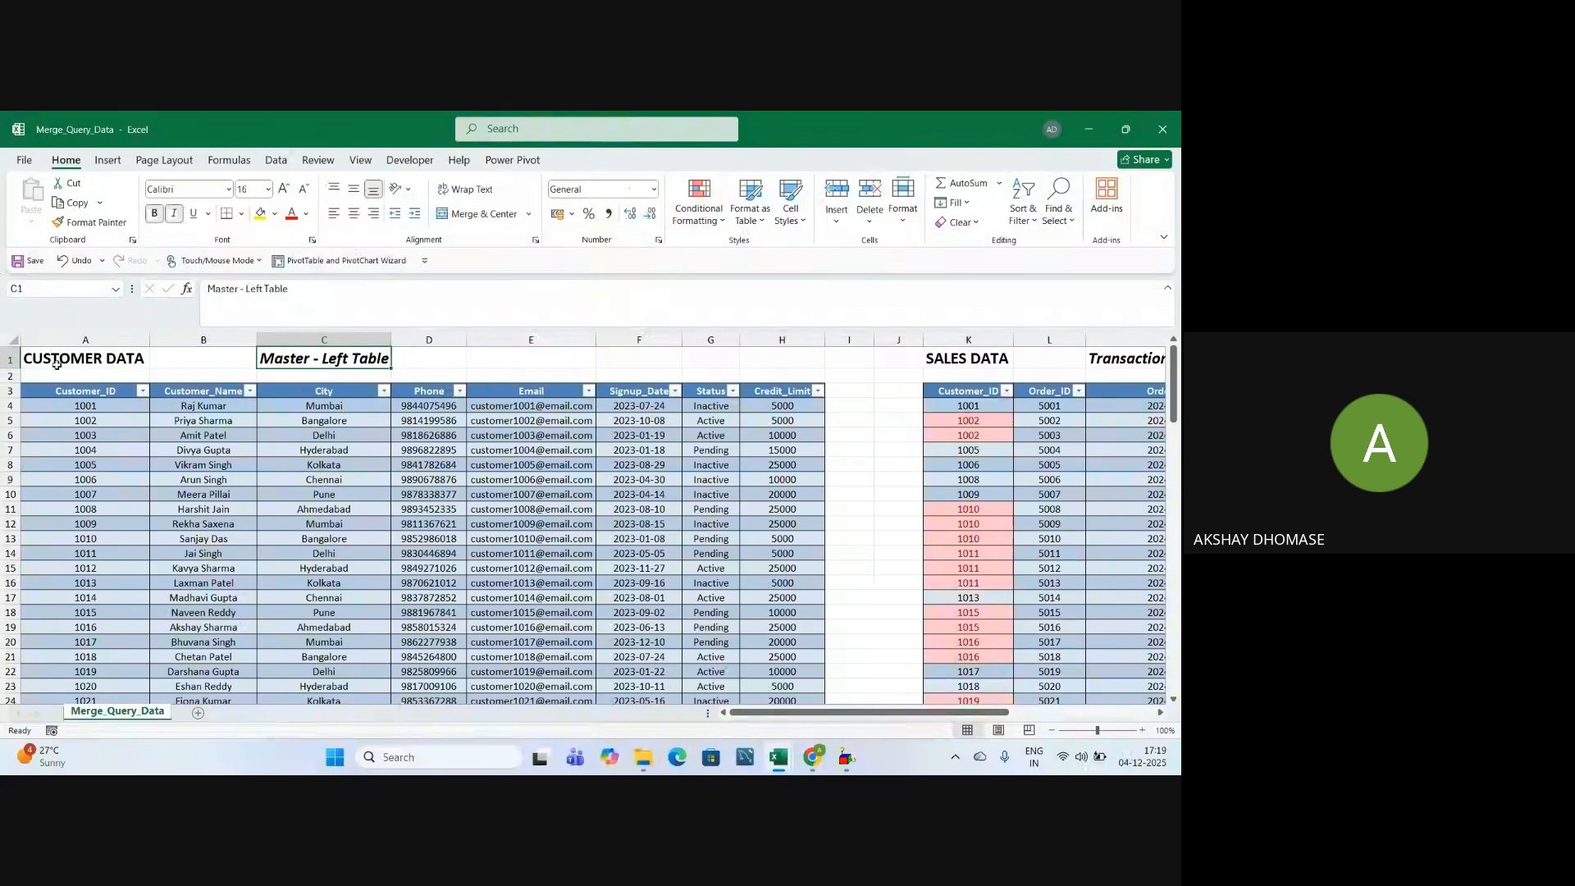
pyautogui.click(187, 450)
pyautogui.click(349, 362)
# Revisit the "Transaction - Right Table" label and a few Order_Date entries in the Sales Data table
pyautogui.hscroll(4, 596, 383)
pyautogui.click(559, 360)
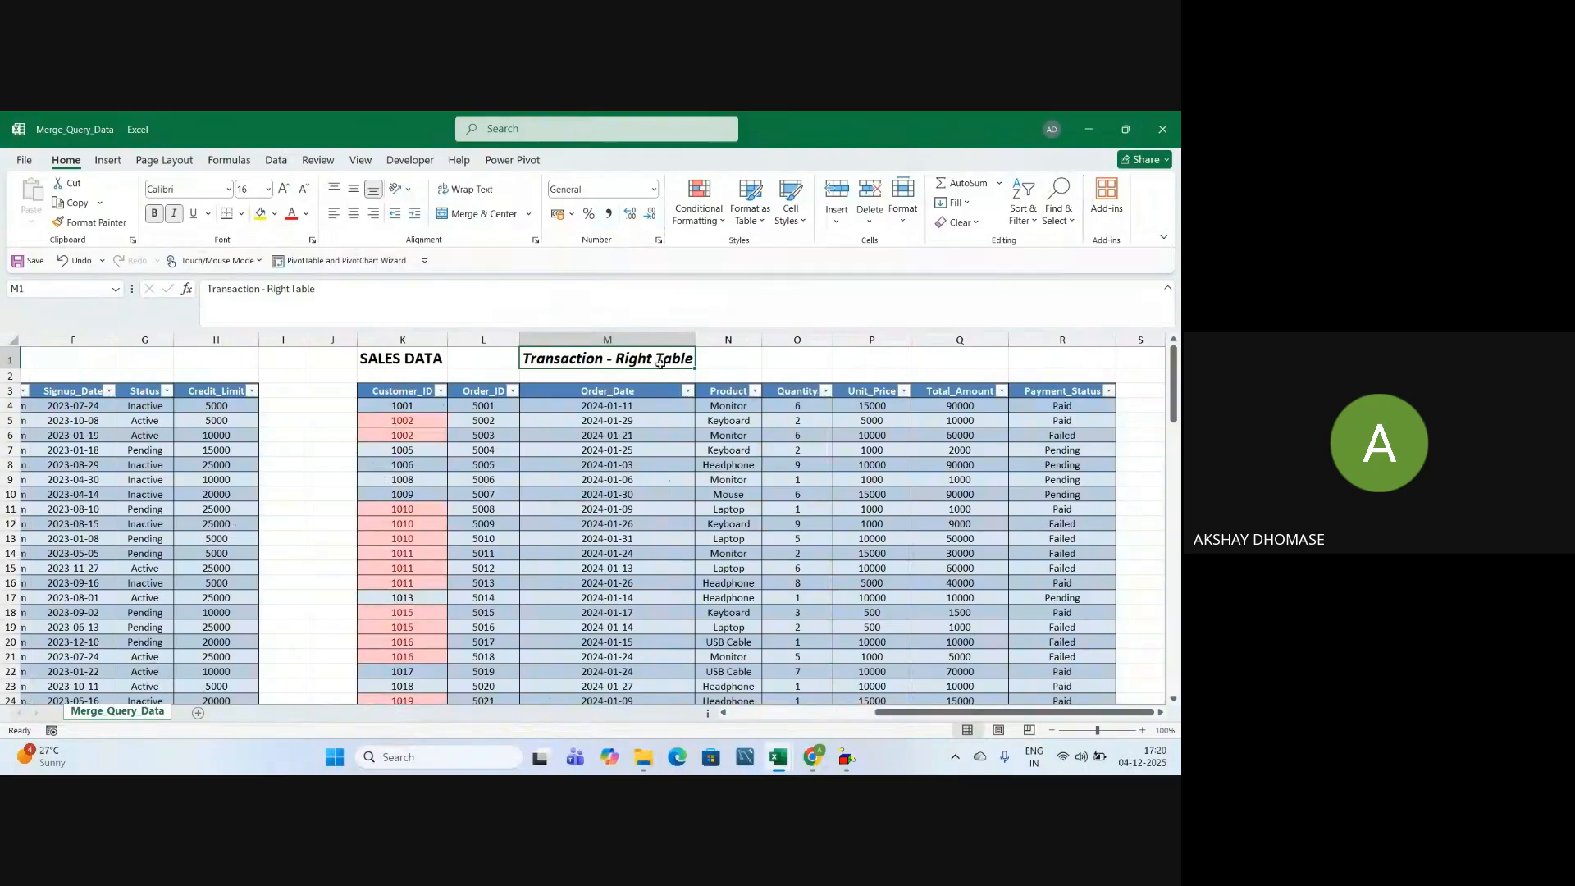
pyautogui.click(663, 523)
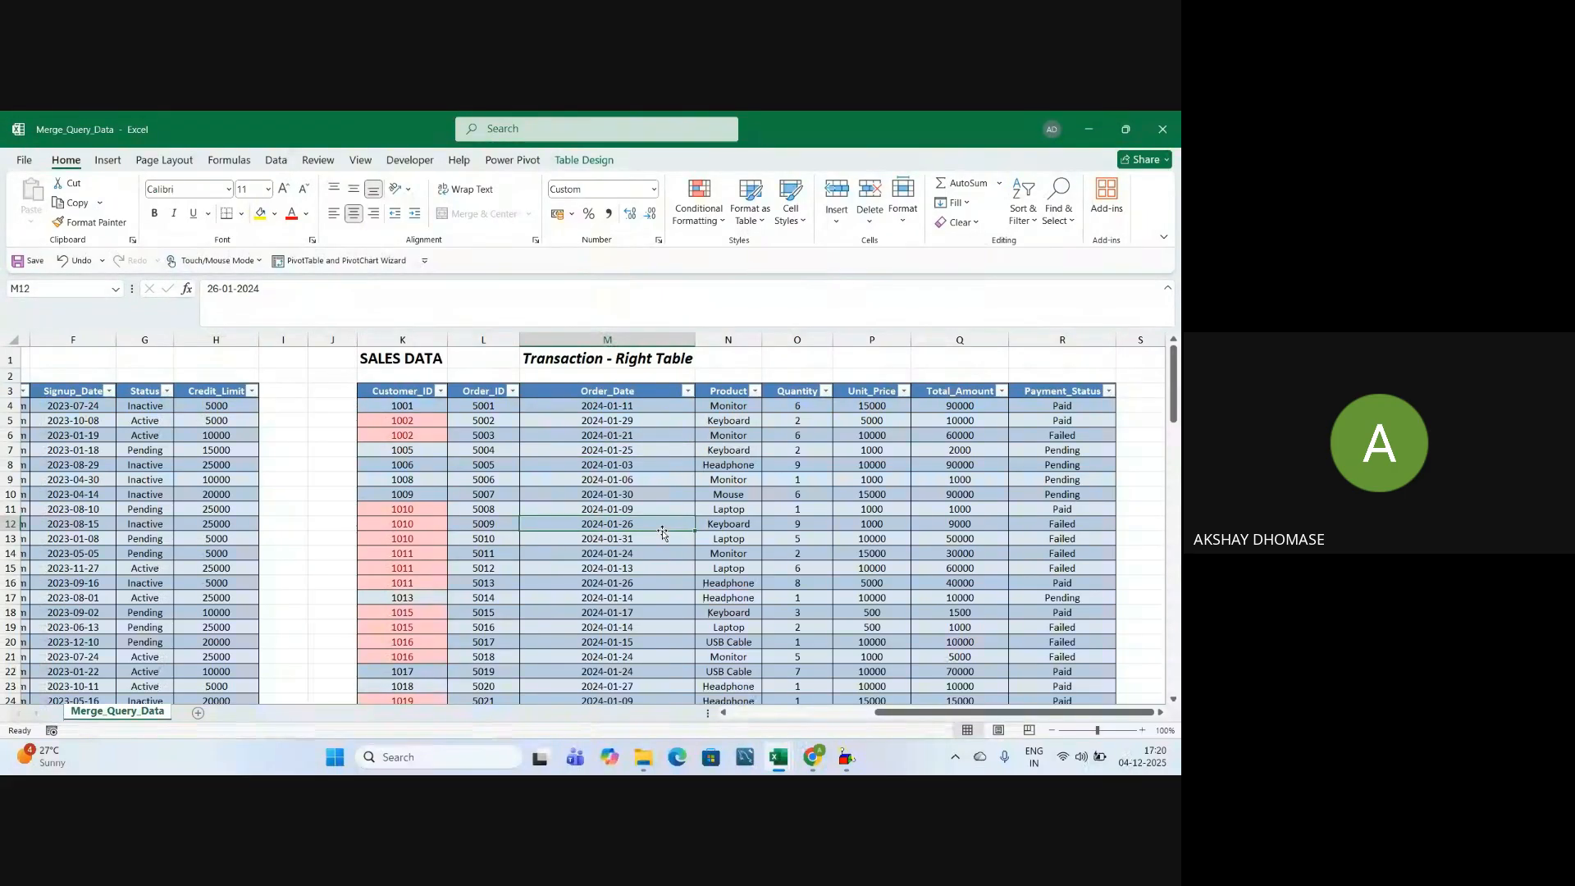
pyautogui.click(661, 584)
# Go back to the Customer Data table and examine its Customer_ID values in A4:A20 for uniqueness
pyautogui.moveTo(955, 713); pyautogui.dragTo(762, 710)
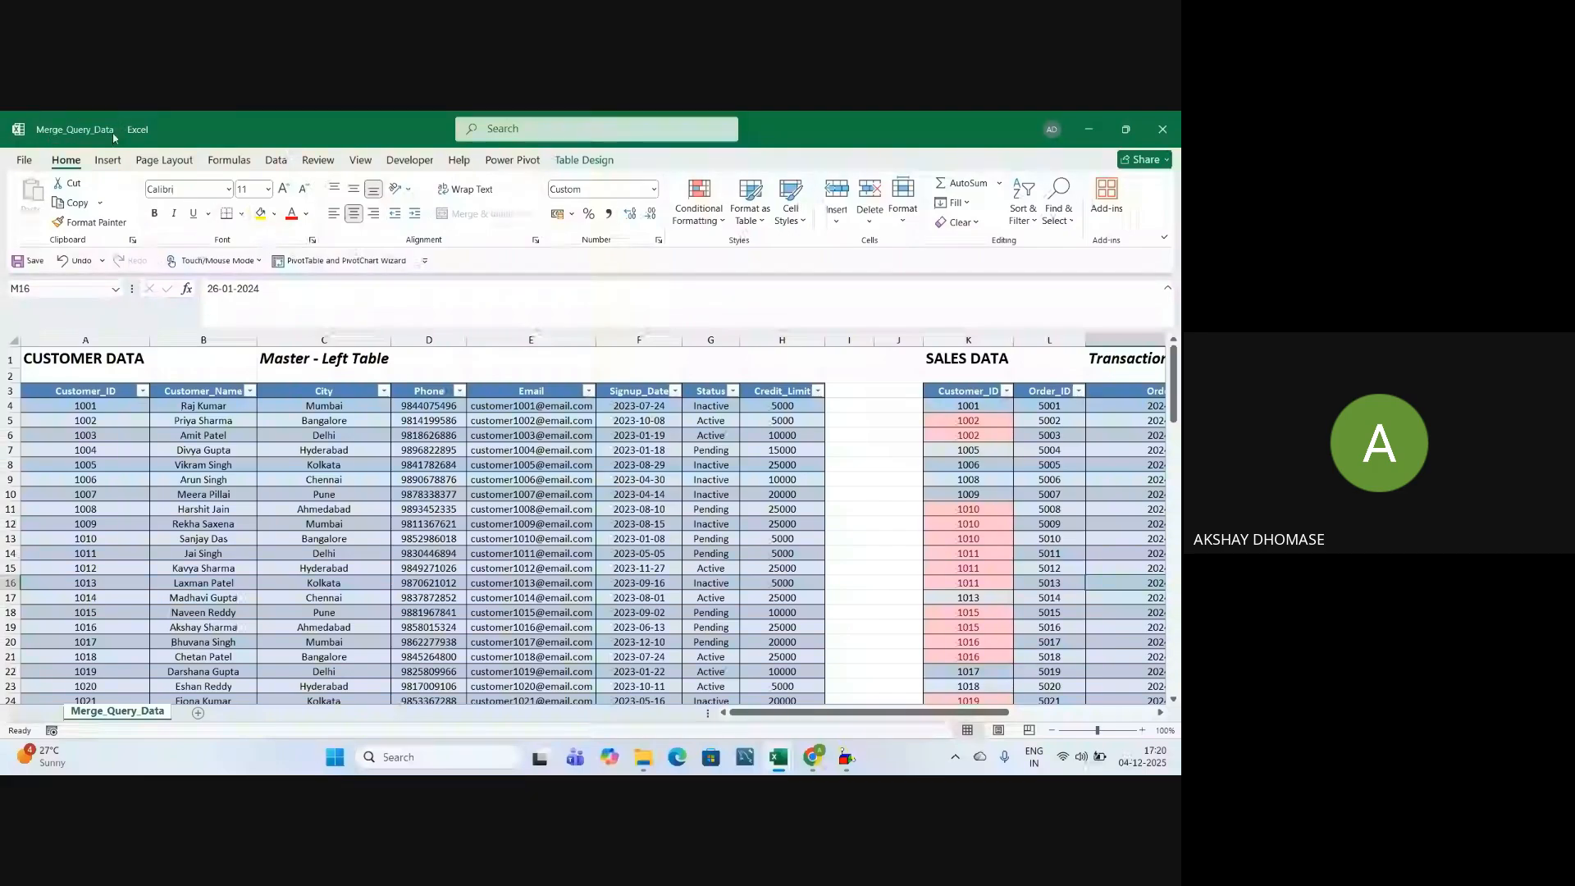
pyautogui.click(420, 509)
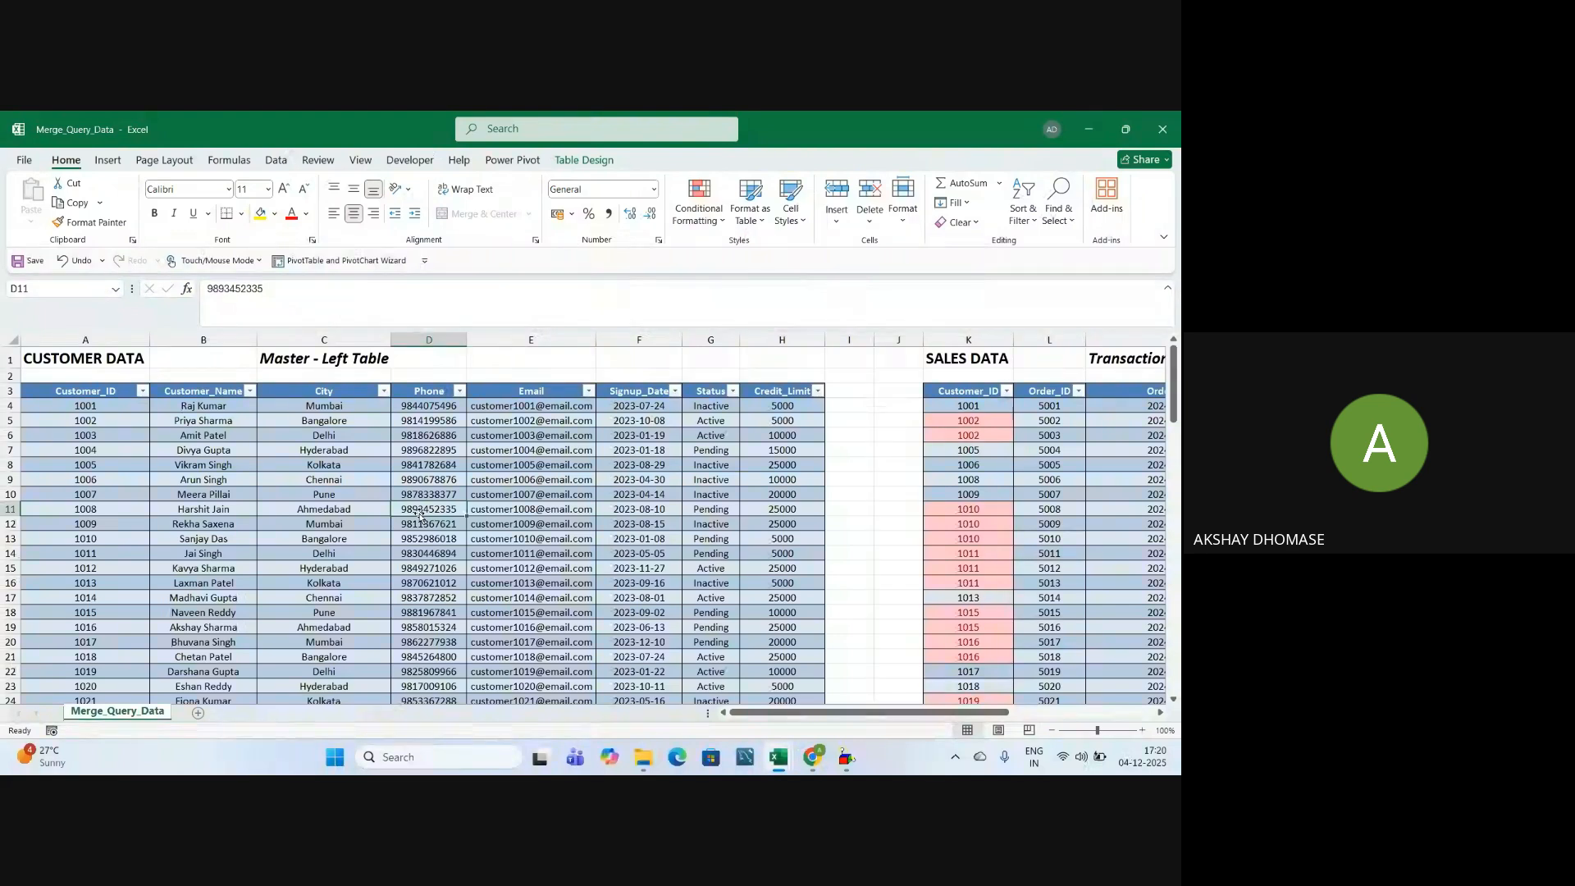
pyautogui.click(531, 481)
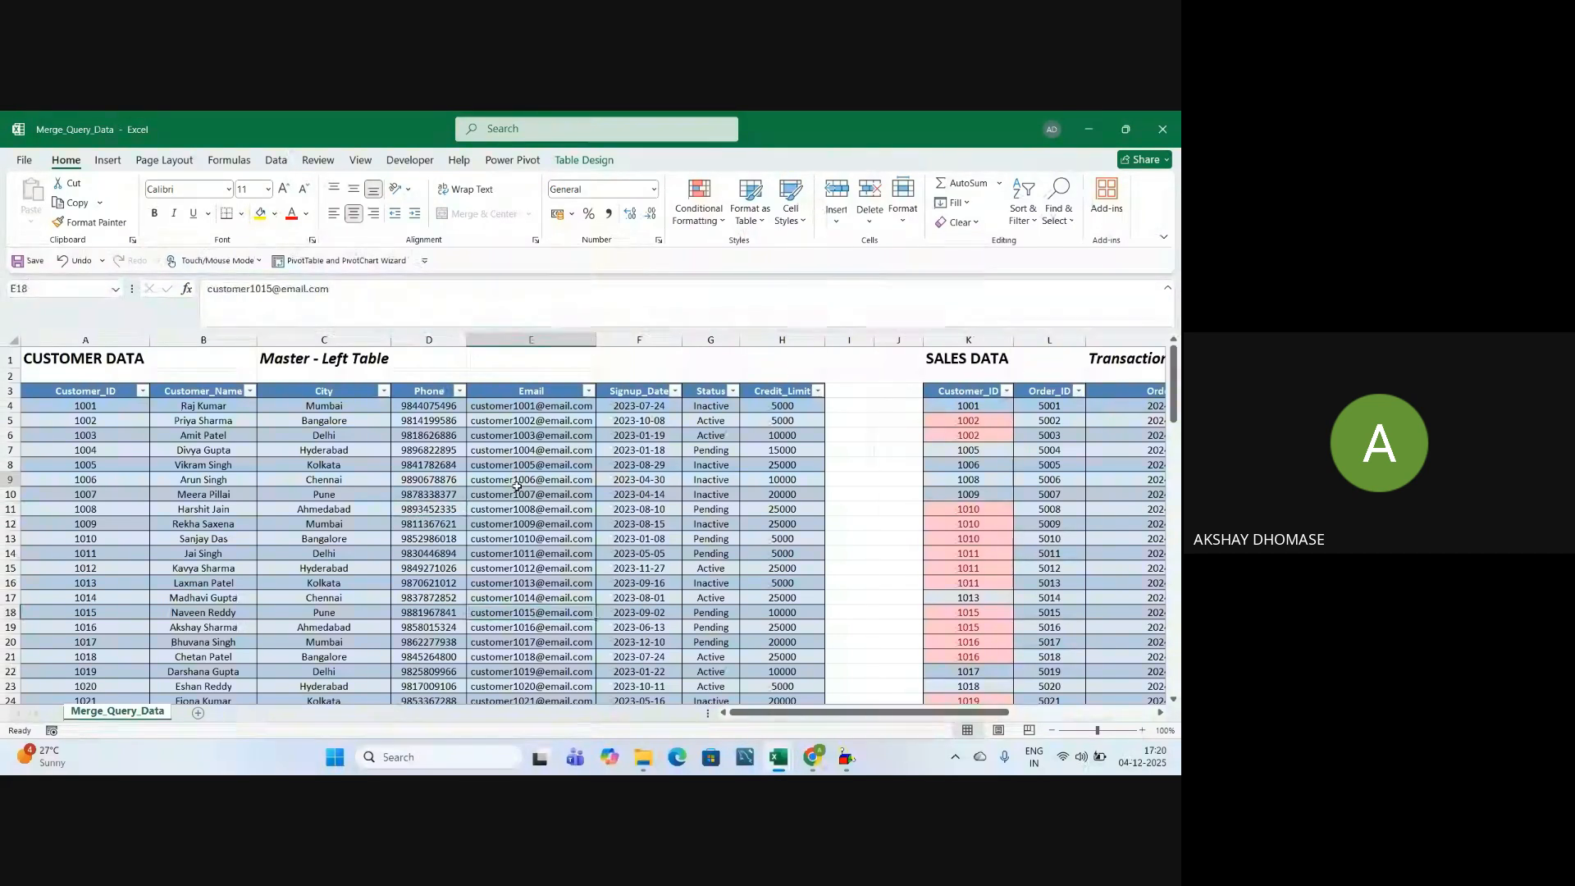
pyautogui.click(518, 552)
pyautogui.moveTo(104, 406); pyautogui.dragTo(101, 641)
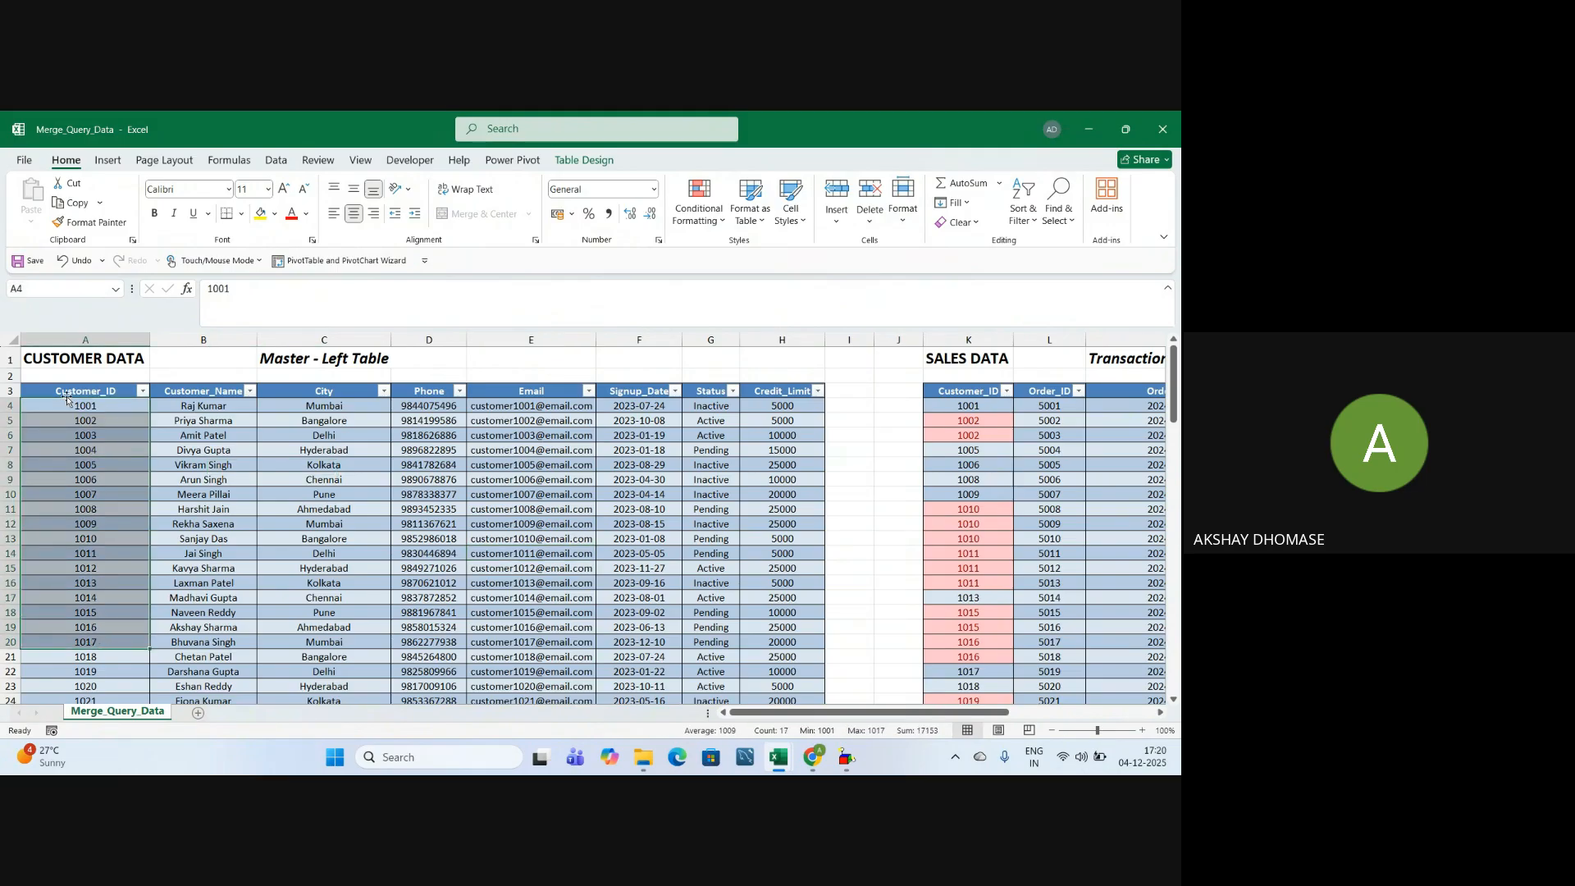
pyautogui.click(99, 433)
pyautogui.click(99, 361)
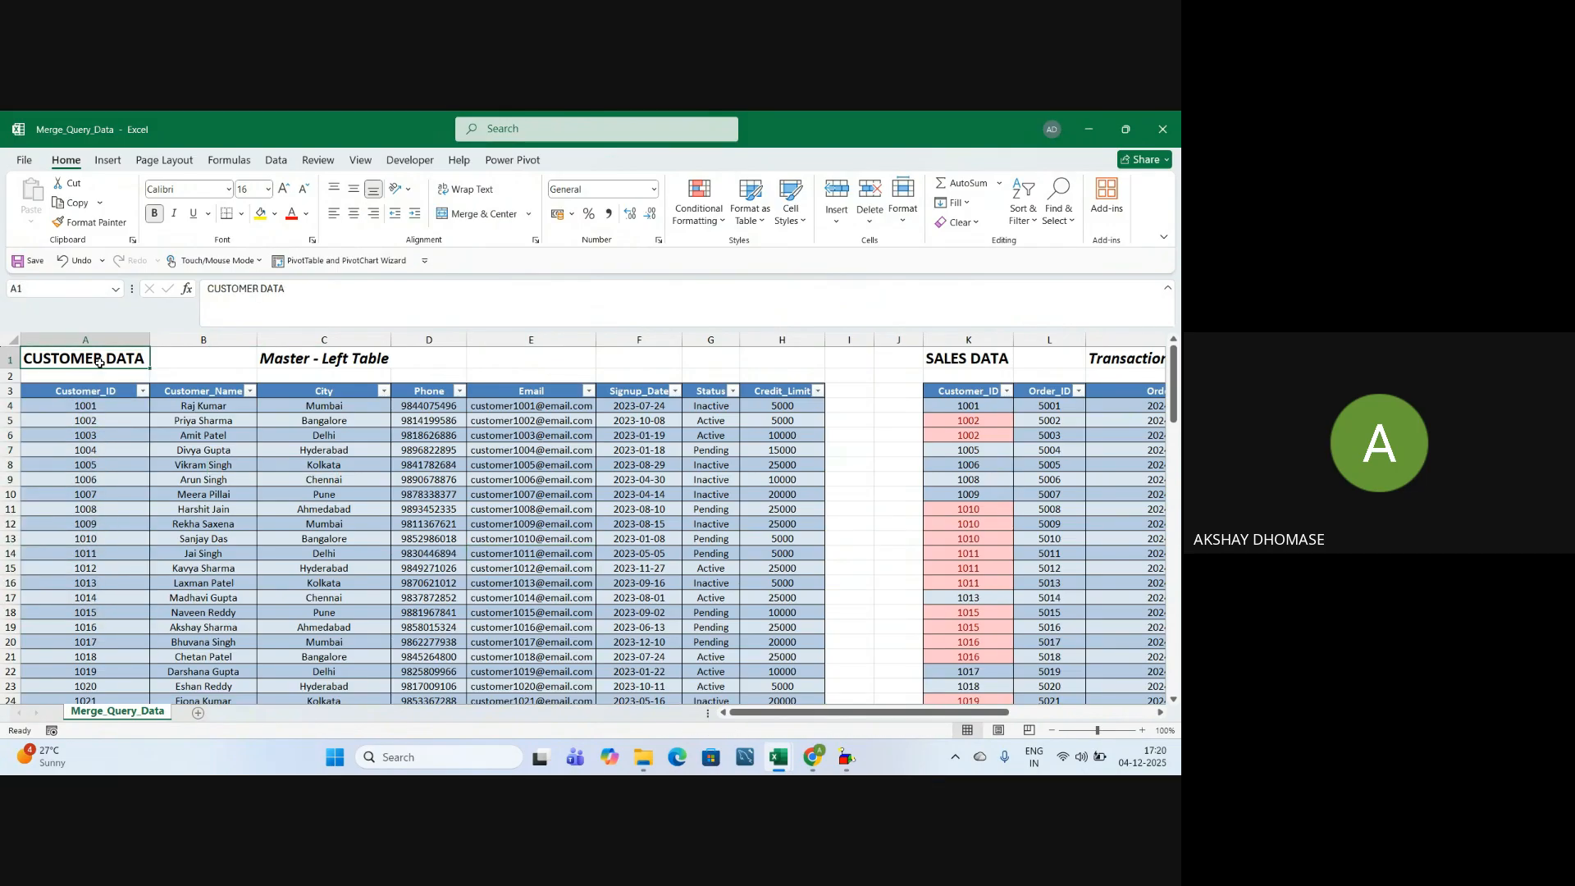
pyautogui.moveTo(100, 405); pyautogui.dragTo(101, 642)
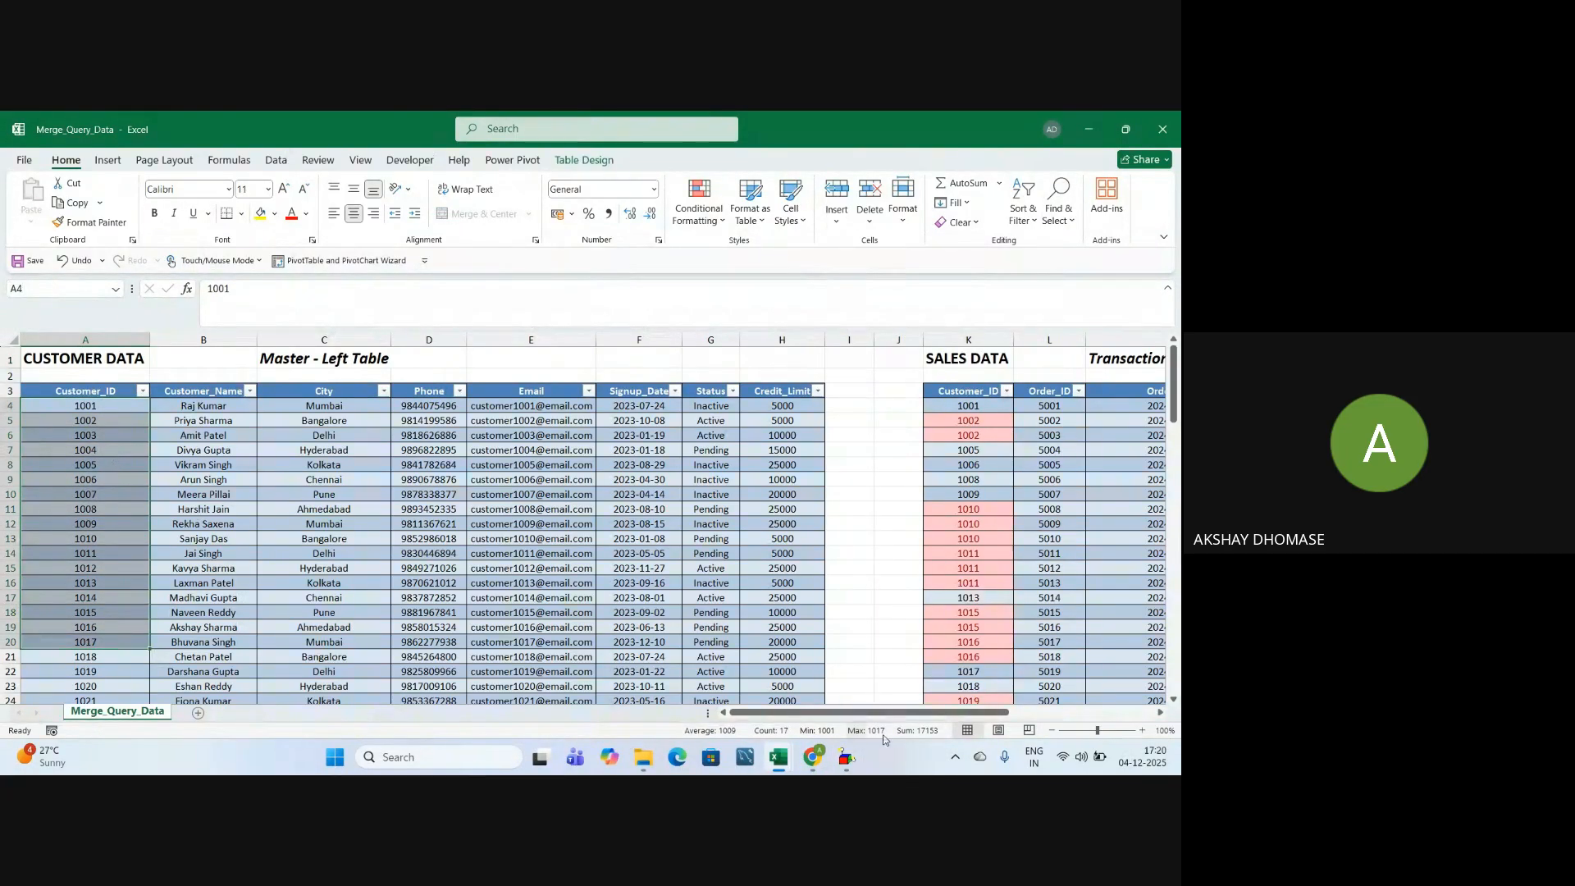
# Examine the Customer_ID column of the Sales Data table for repeated IDs such as 1002, 1010 and 1011
pyautogui.moveTo(874, 712); pyautogui.dragTo(959, 712)
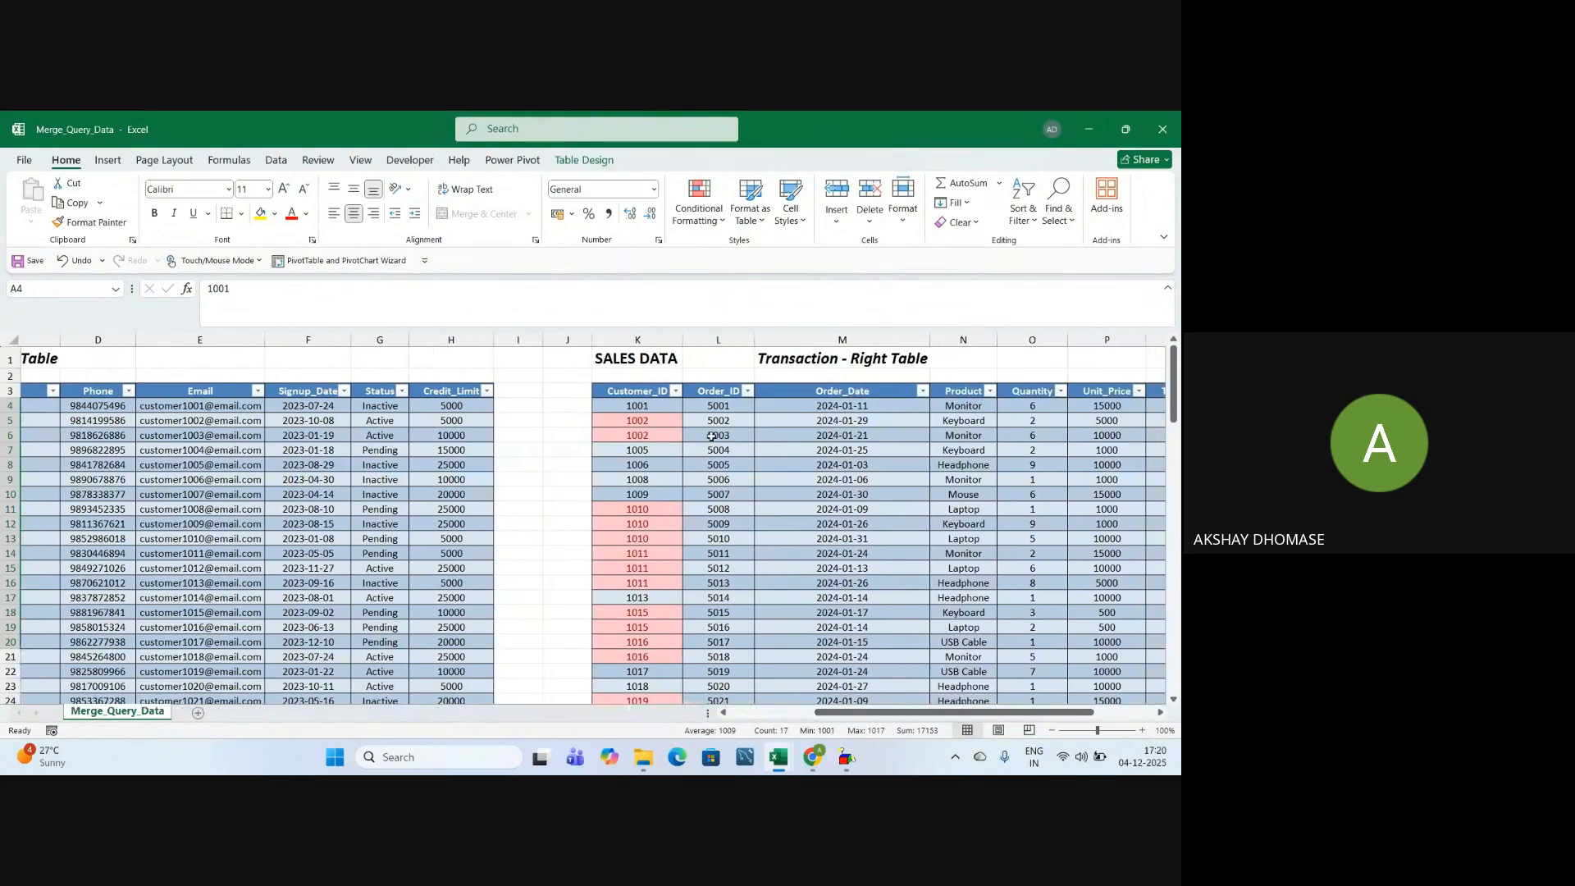
pyautogui.moveTo(652, 405); pyautogui.dragTo(661, 620)
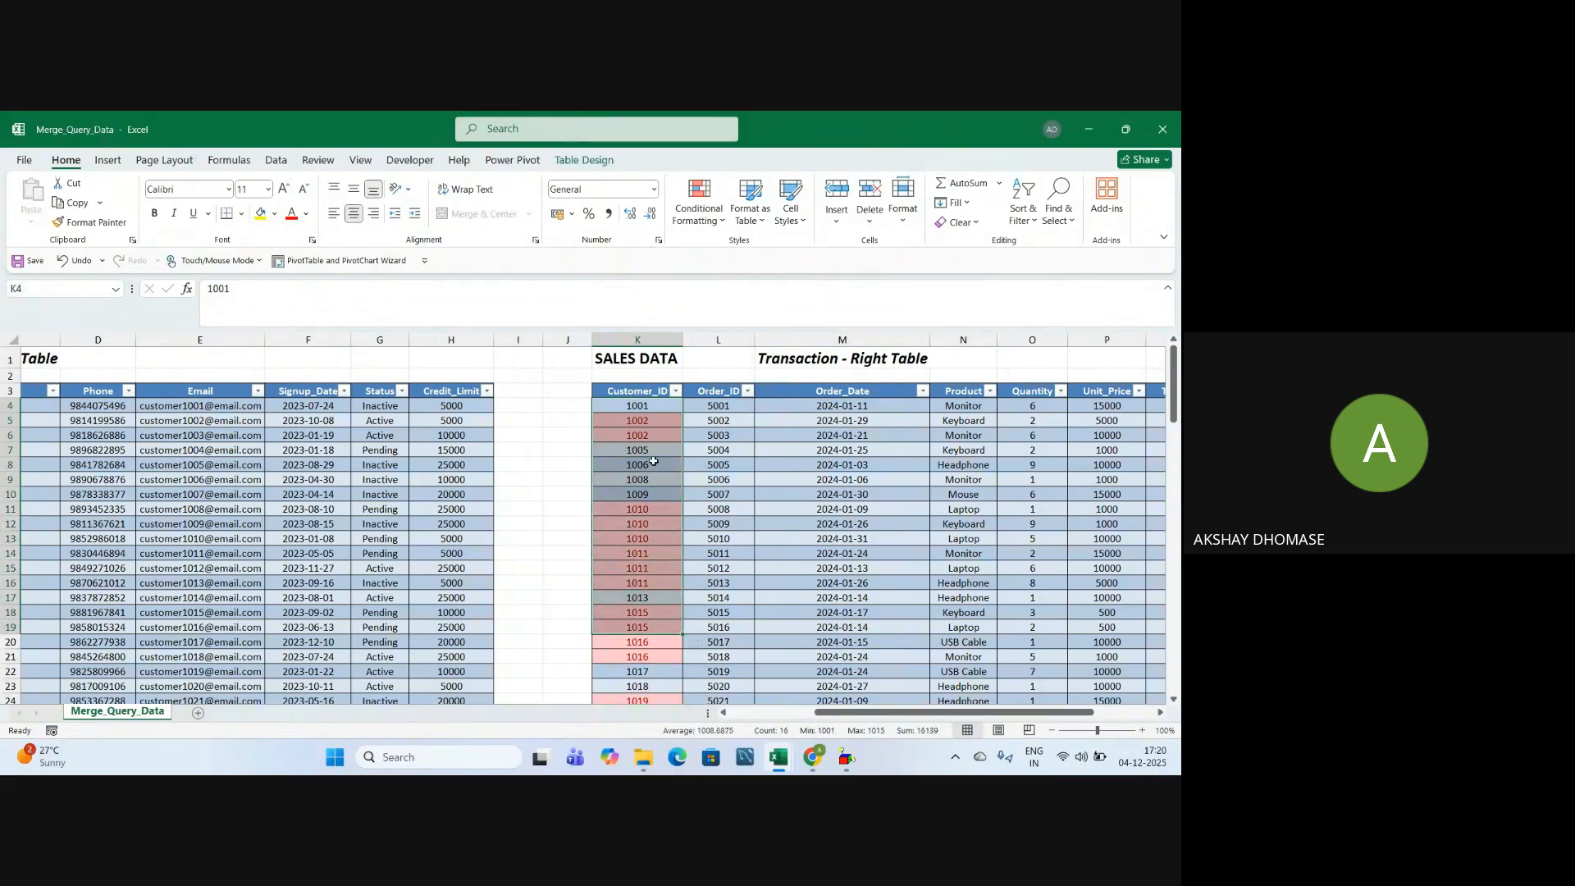
pyautogui.click(655, 419)
pyautogui.click(651, 433)
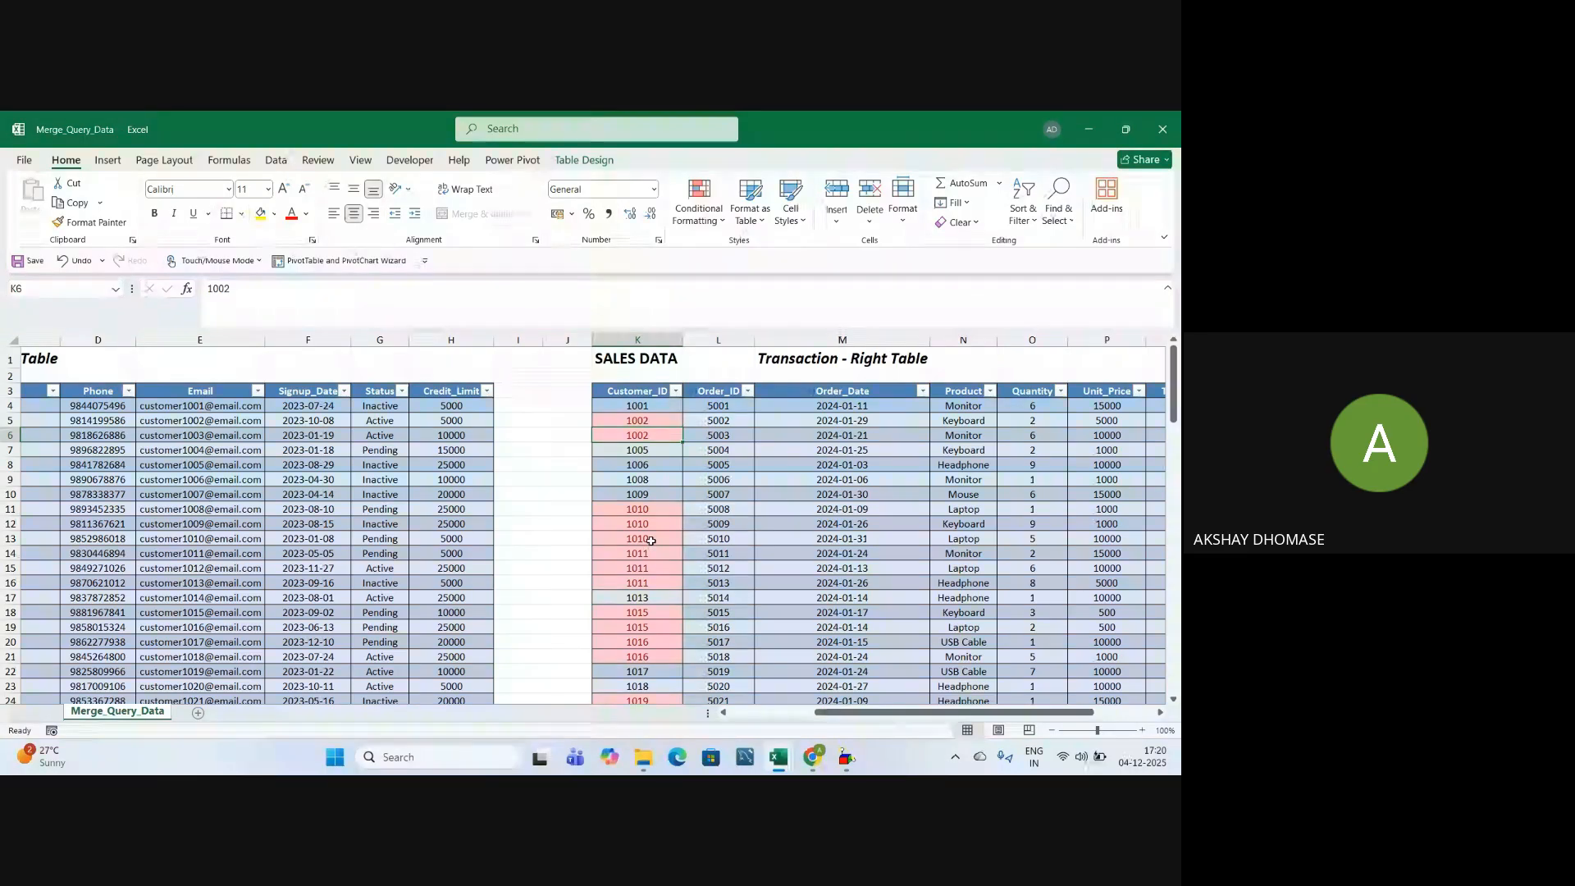
pyautogui.moveTo(654, 510); pyautogui.dragTo(663, 590)
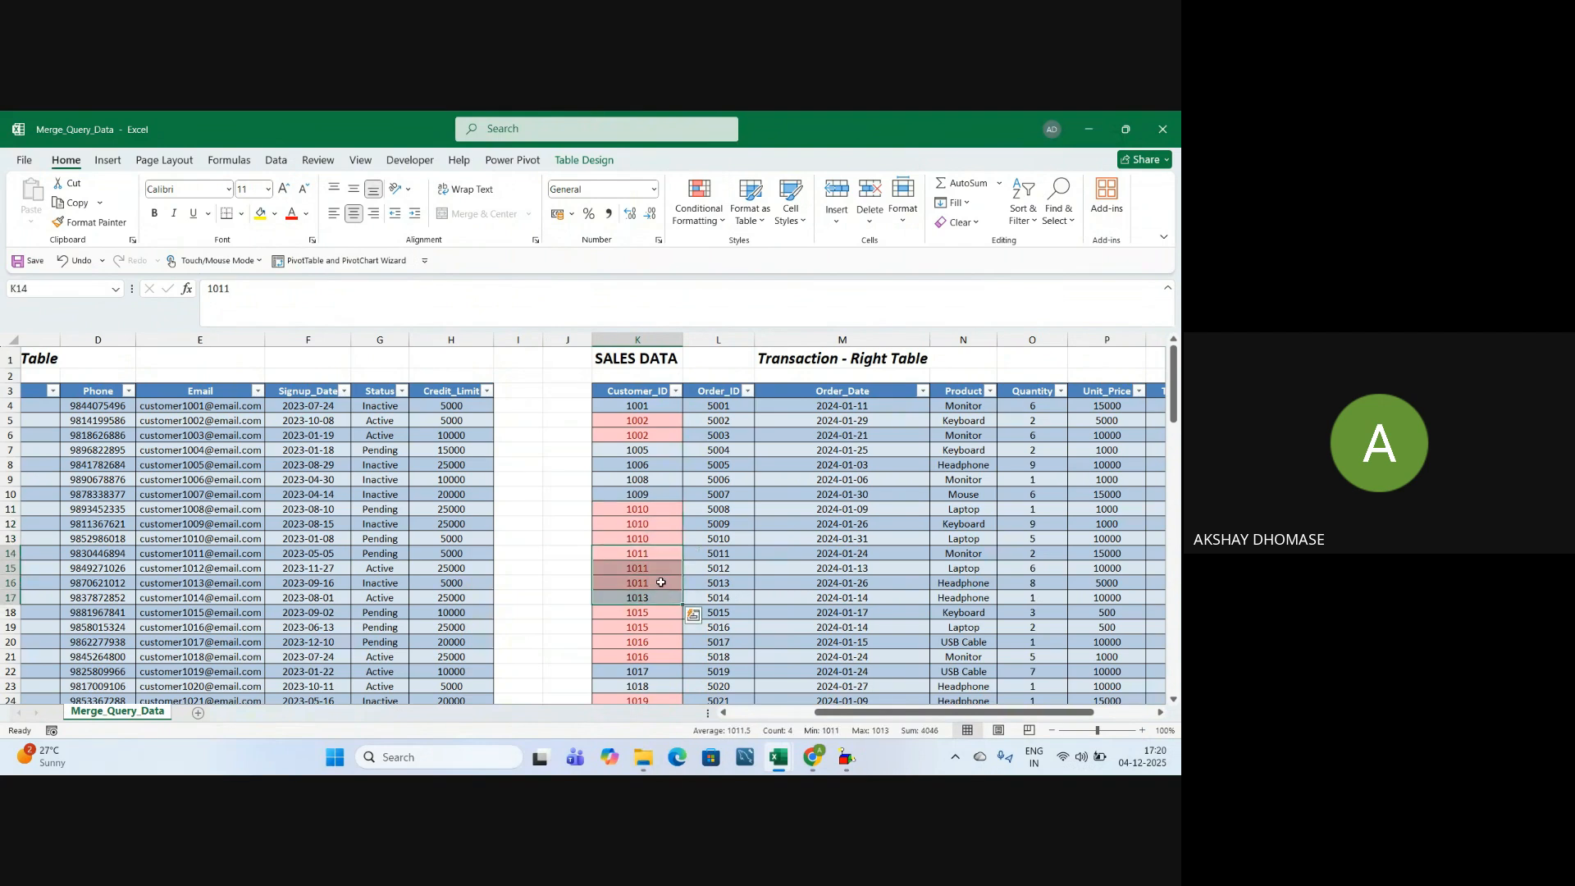
pyautogui.click(661, 524)
pyautogui.moveTo(642, 407); pyautogui.dragTo(642, 595)
pyautogui.click(642, 556)
pyautogui.click(621, 359)
pyautogui.click(646, 538)
pyautogui.click(669, 420)
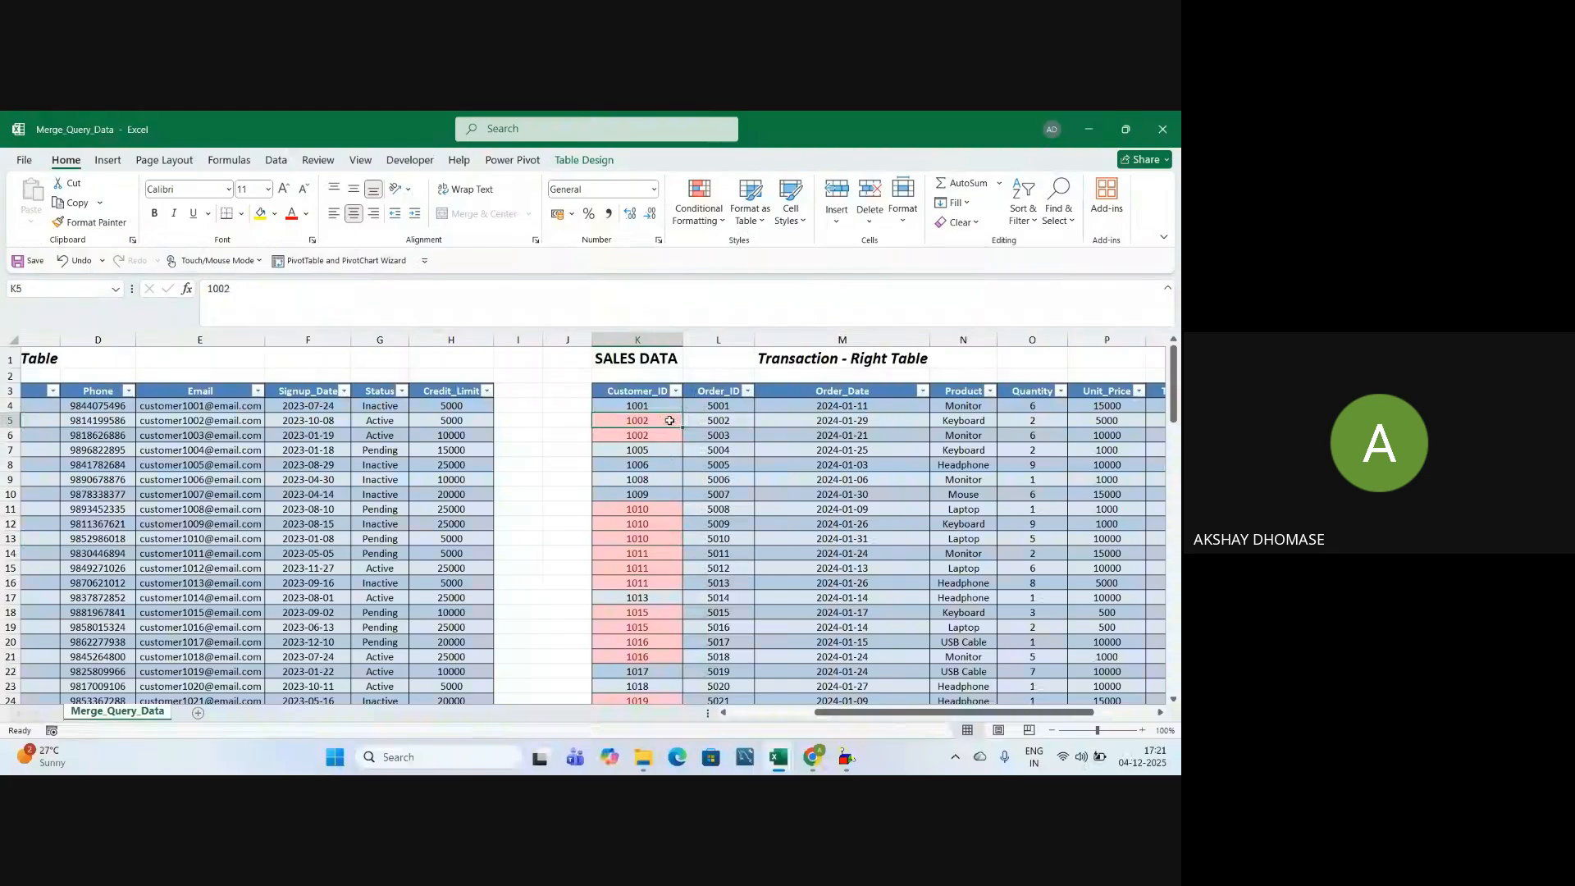
# Check the table names assigned to the Sales Data and Customer Data tables in the table design properties
pyautogui.click(597, 161)
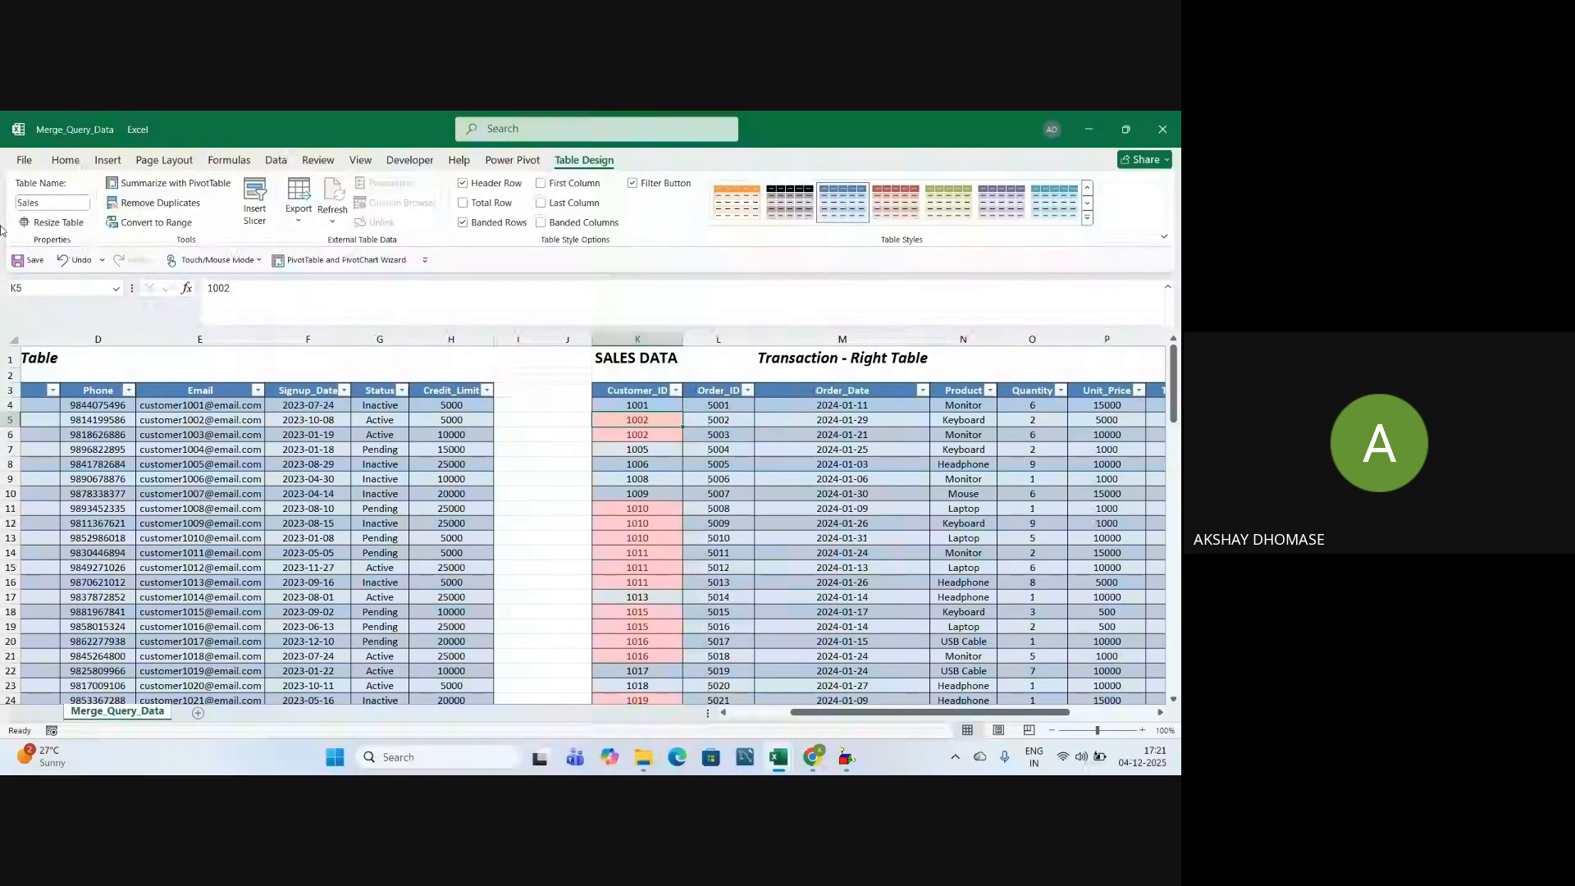
pyautogui.click(736, 446)
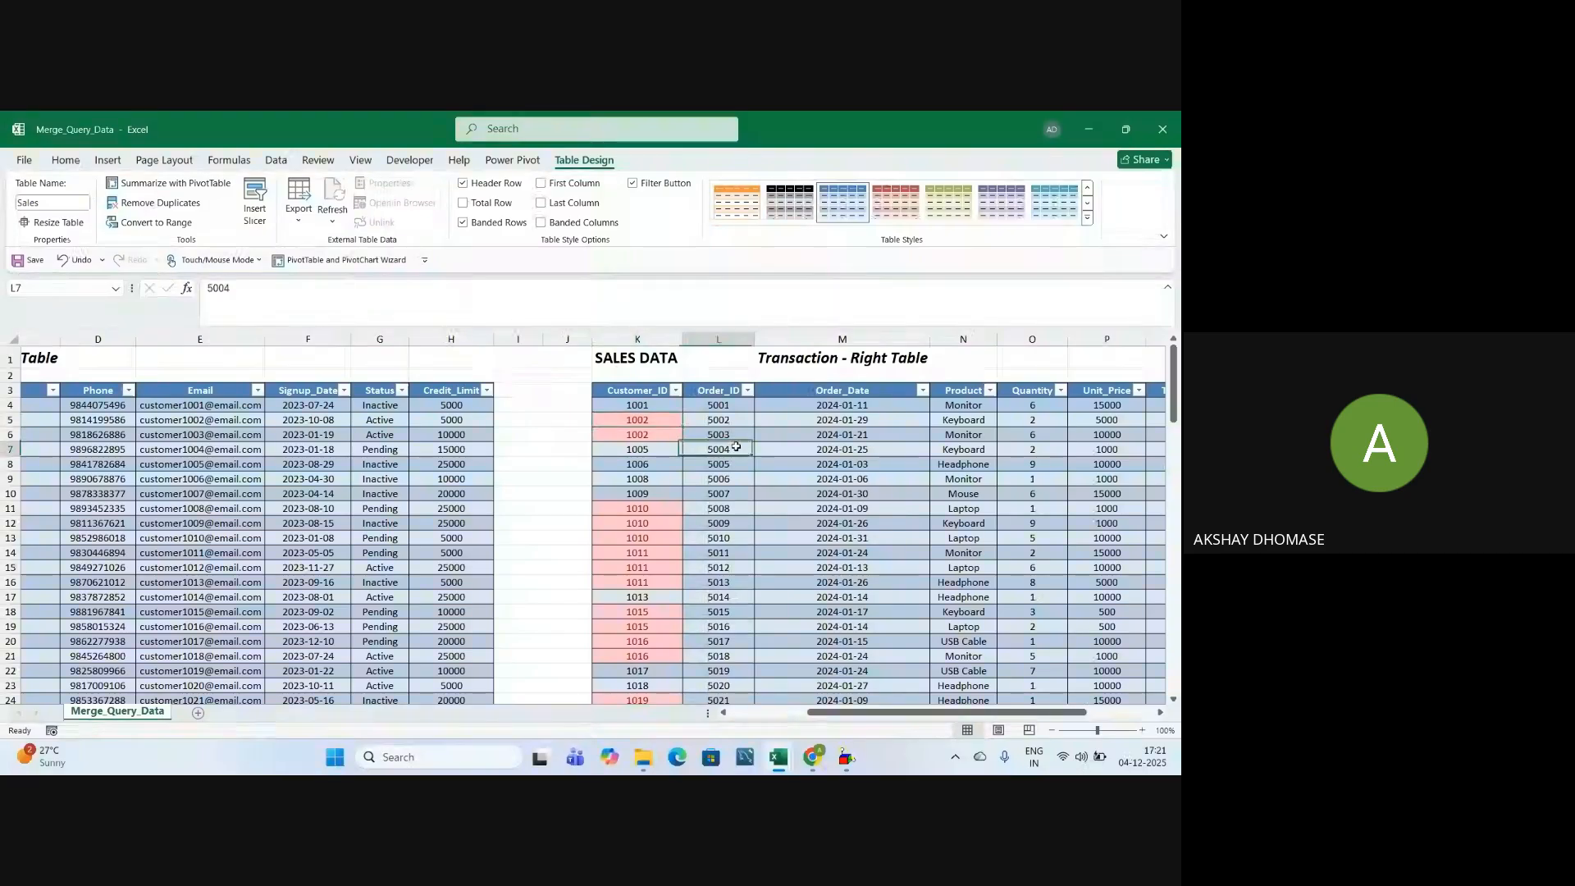
pyautogui.moveTo(947, 712); pyautogui.dragTo(692, 734)
pyautogui.click(188, 479)
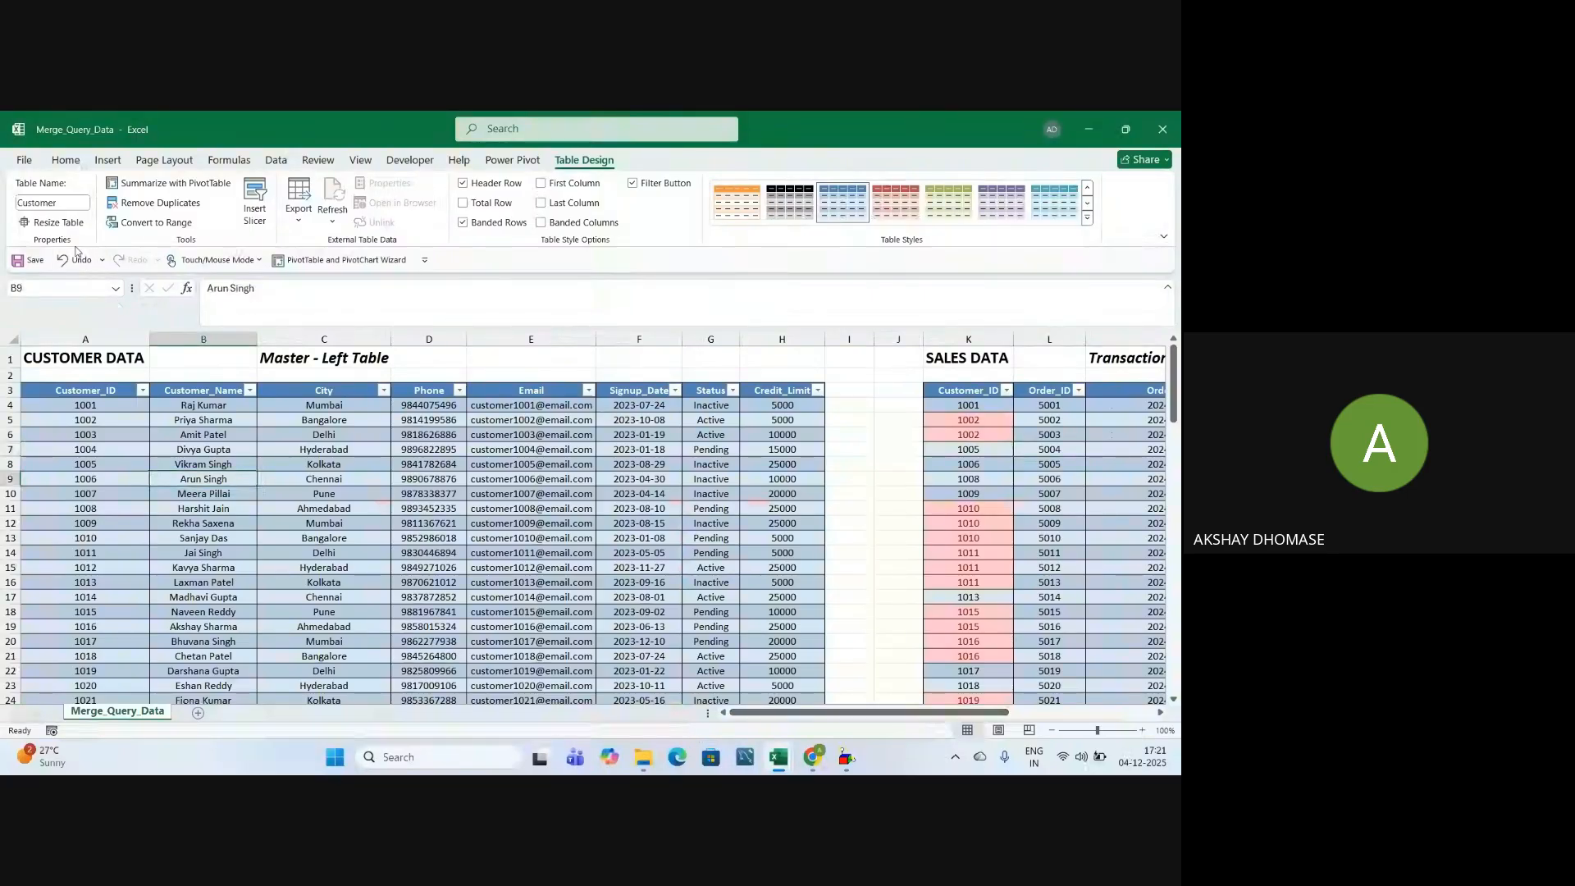
pyautogui.click(69, 204)
pyautogui.click(201, 562)
pyautogui.click(278, 461)
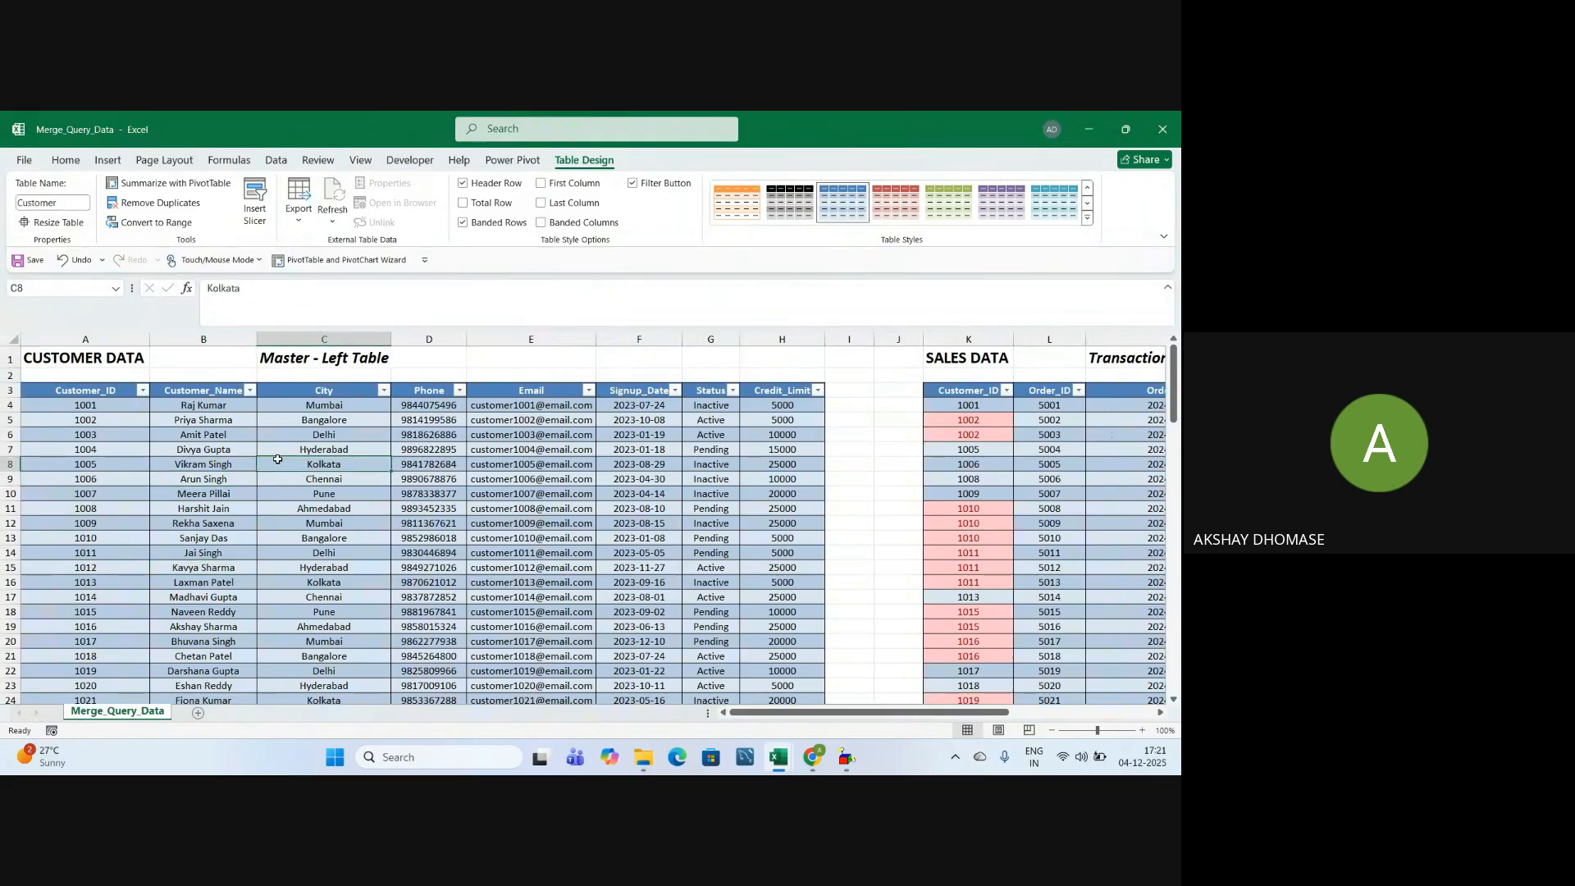
# Close the Merge_Query_Data workbook and return to the Power BI Syllabus workbook
pyautogui.click(1159, 533)
pyautogui.click(537, 509)
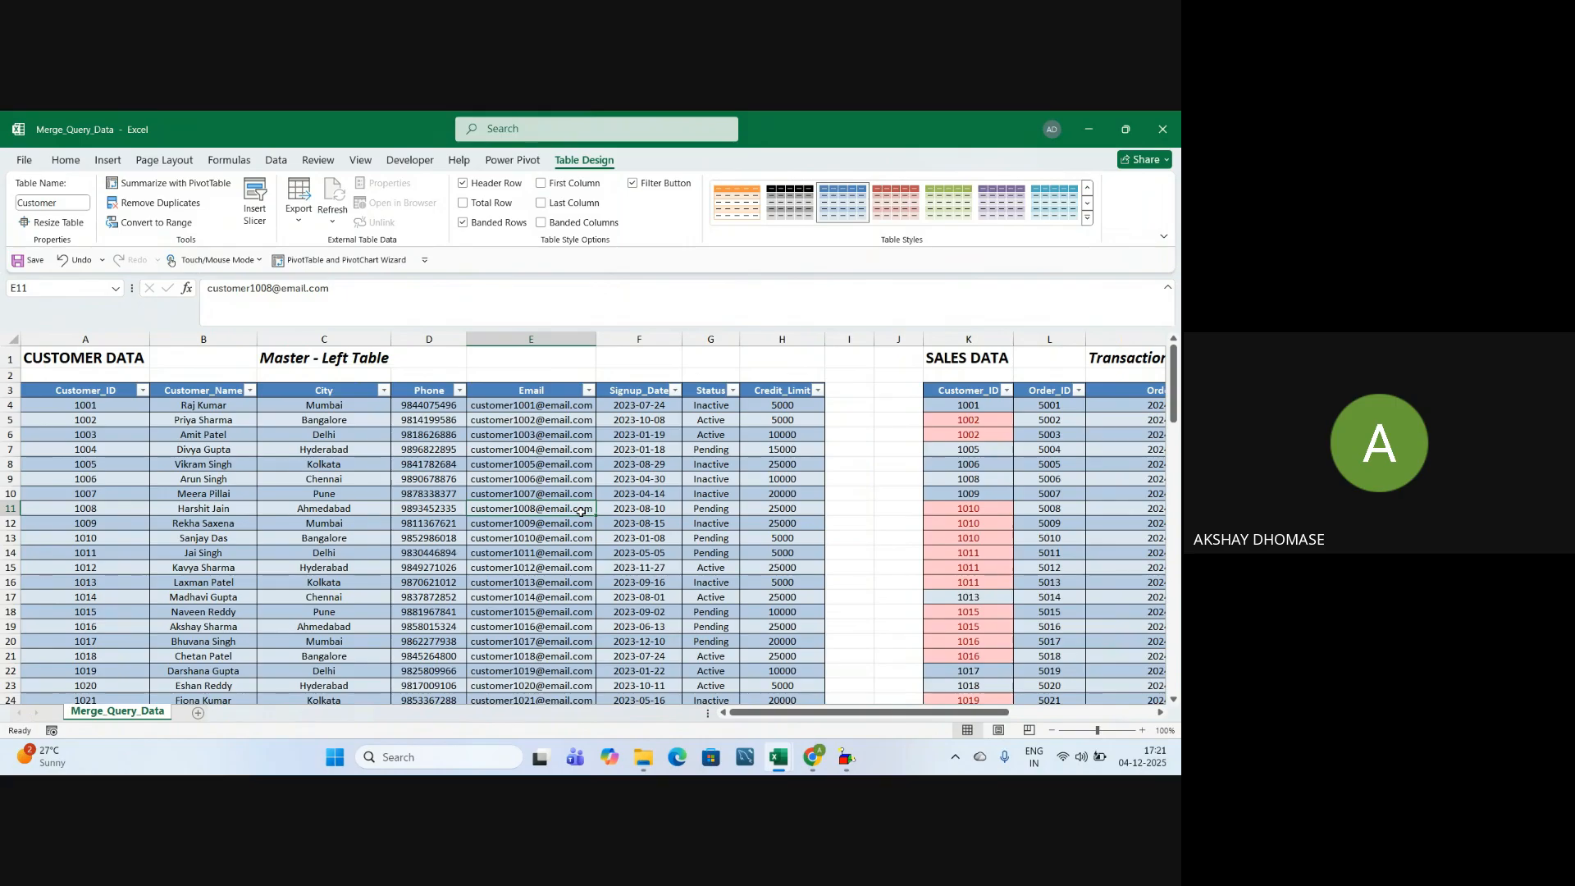
pyautogui.click(492, 522)
pyautogui.click(1162, 129)
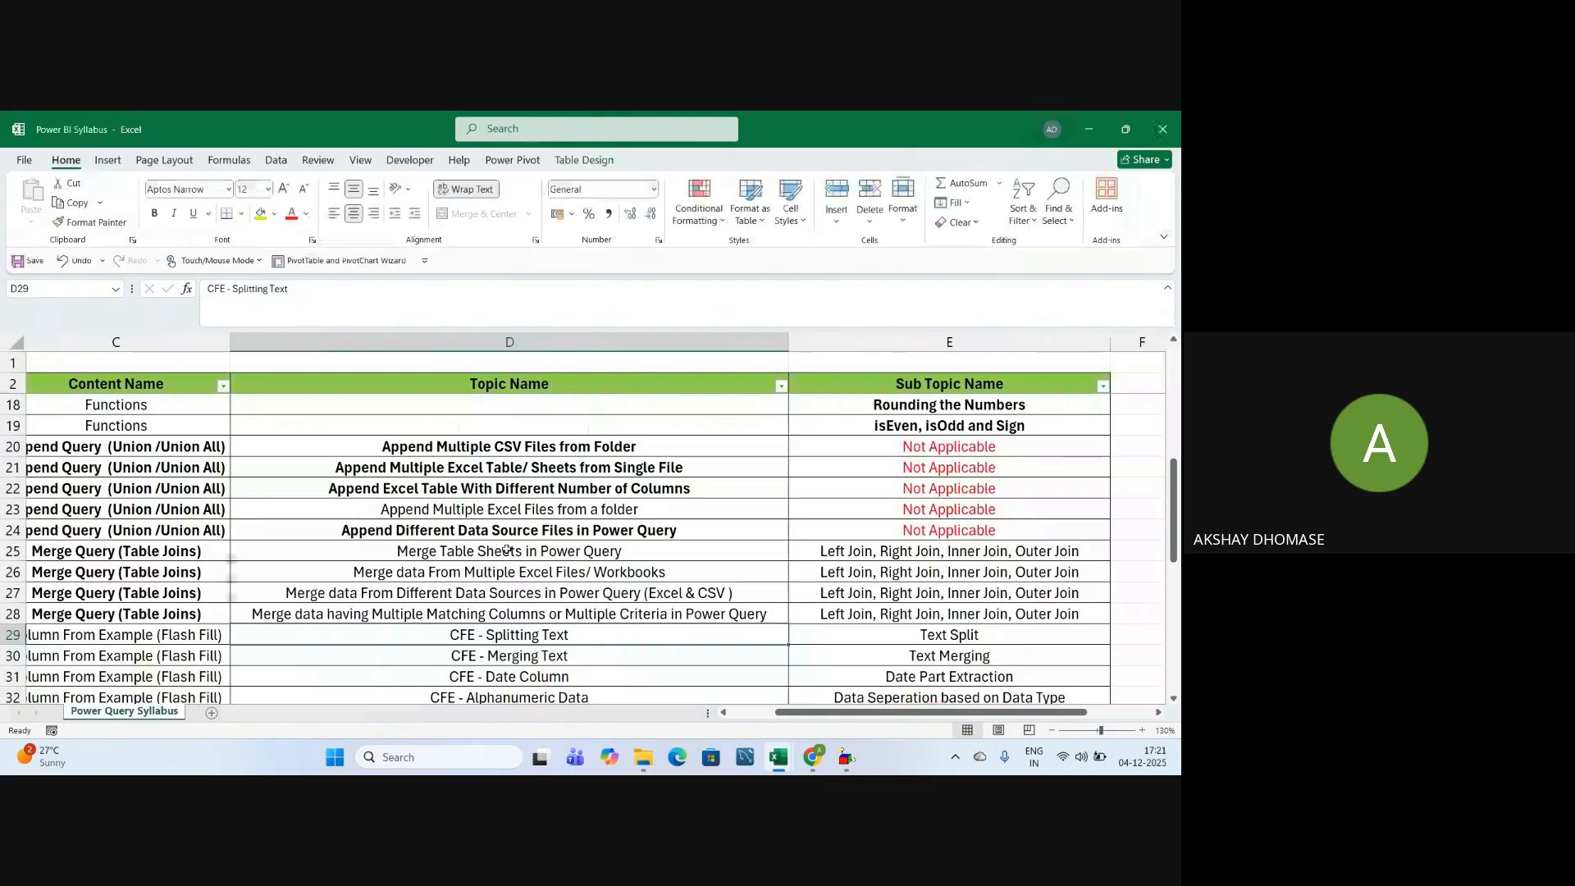
# Locate the Merge_Query_Data file in File Explorer under Desktop > Merge Query > Merge Table from Single Sheets
pyautogui.click(490, 553)
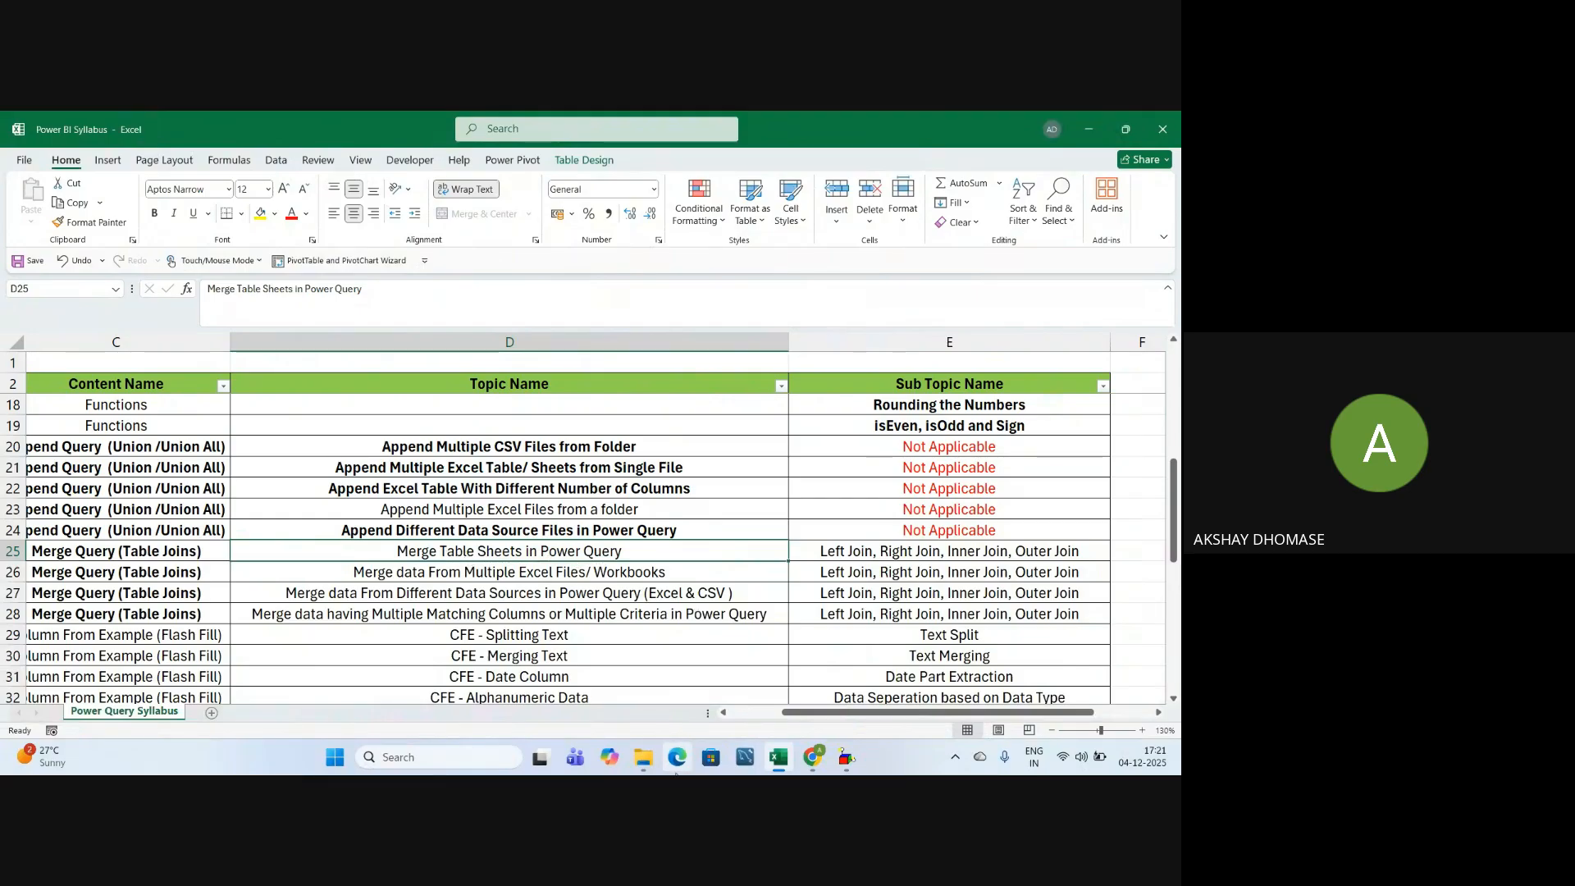
pyautogui.moveTo(643, 756)
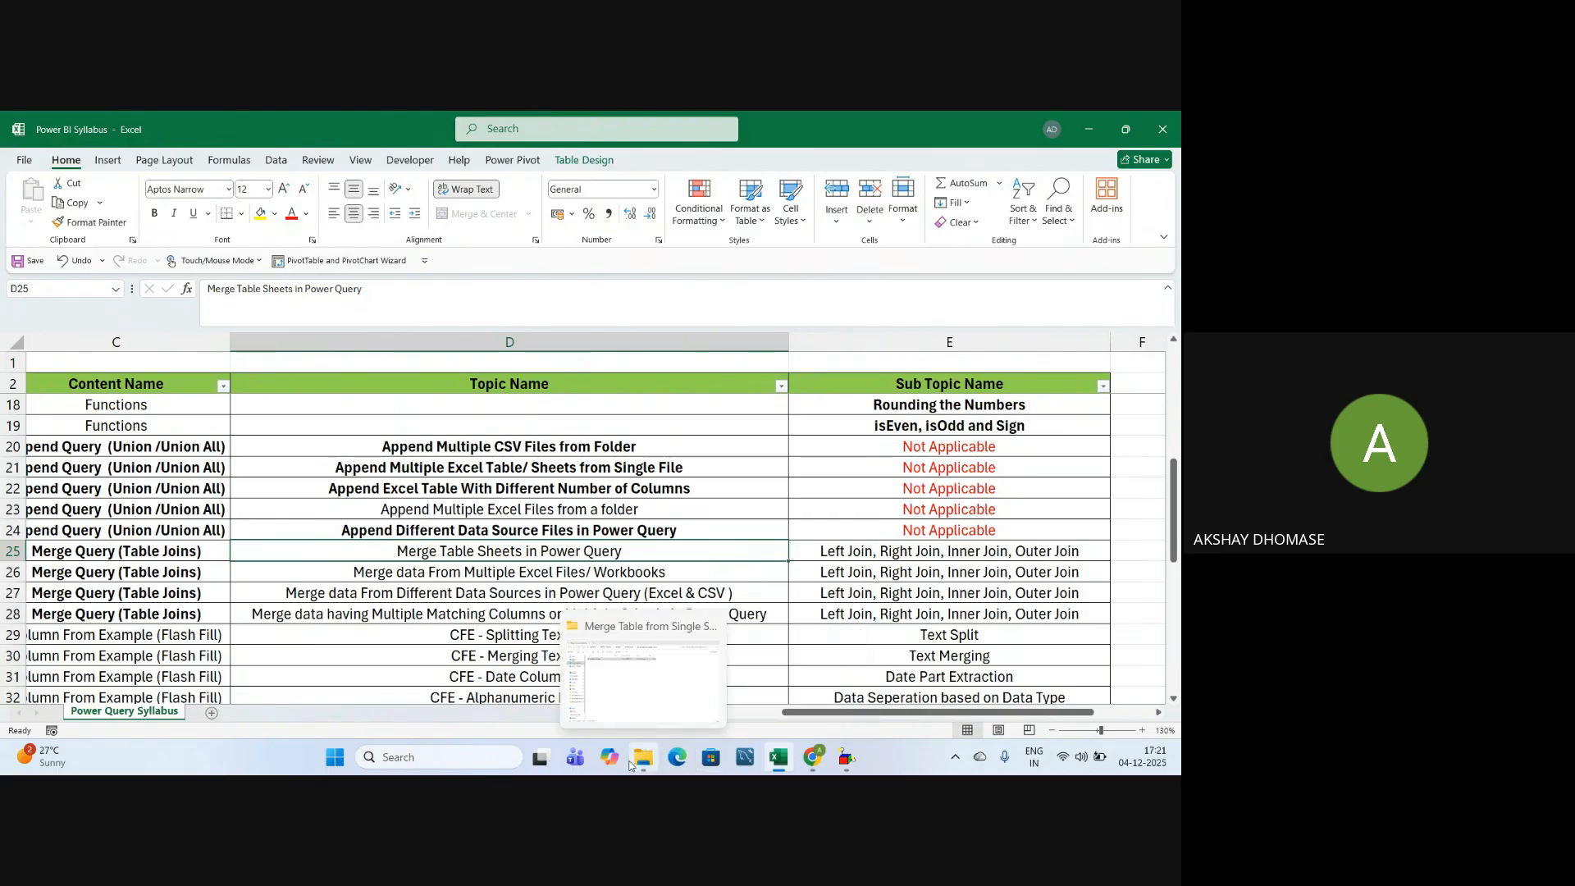
pyautogui.click(654, 686)
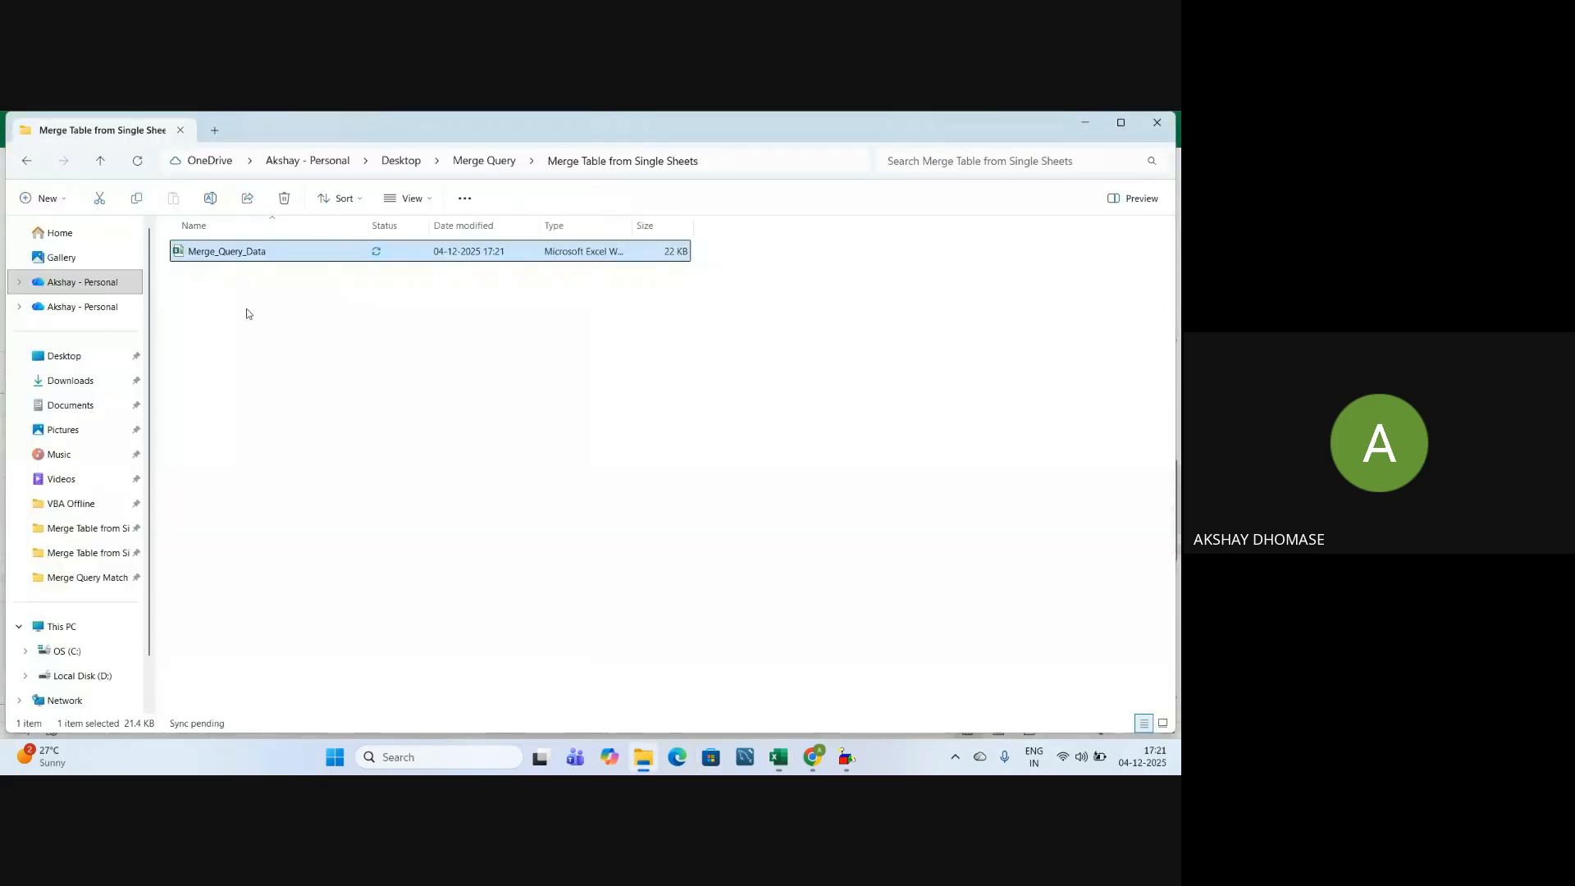
pyautogui.click(27, 161)
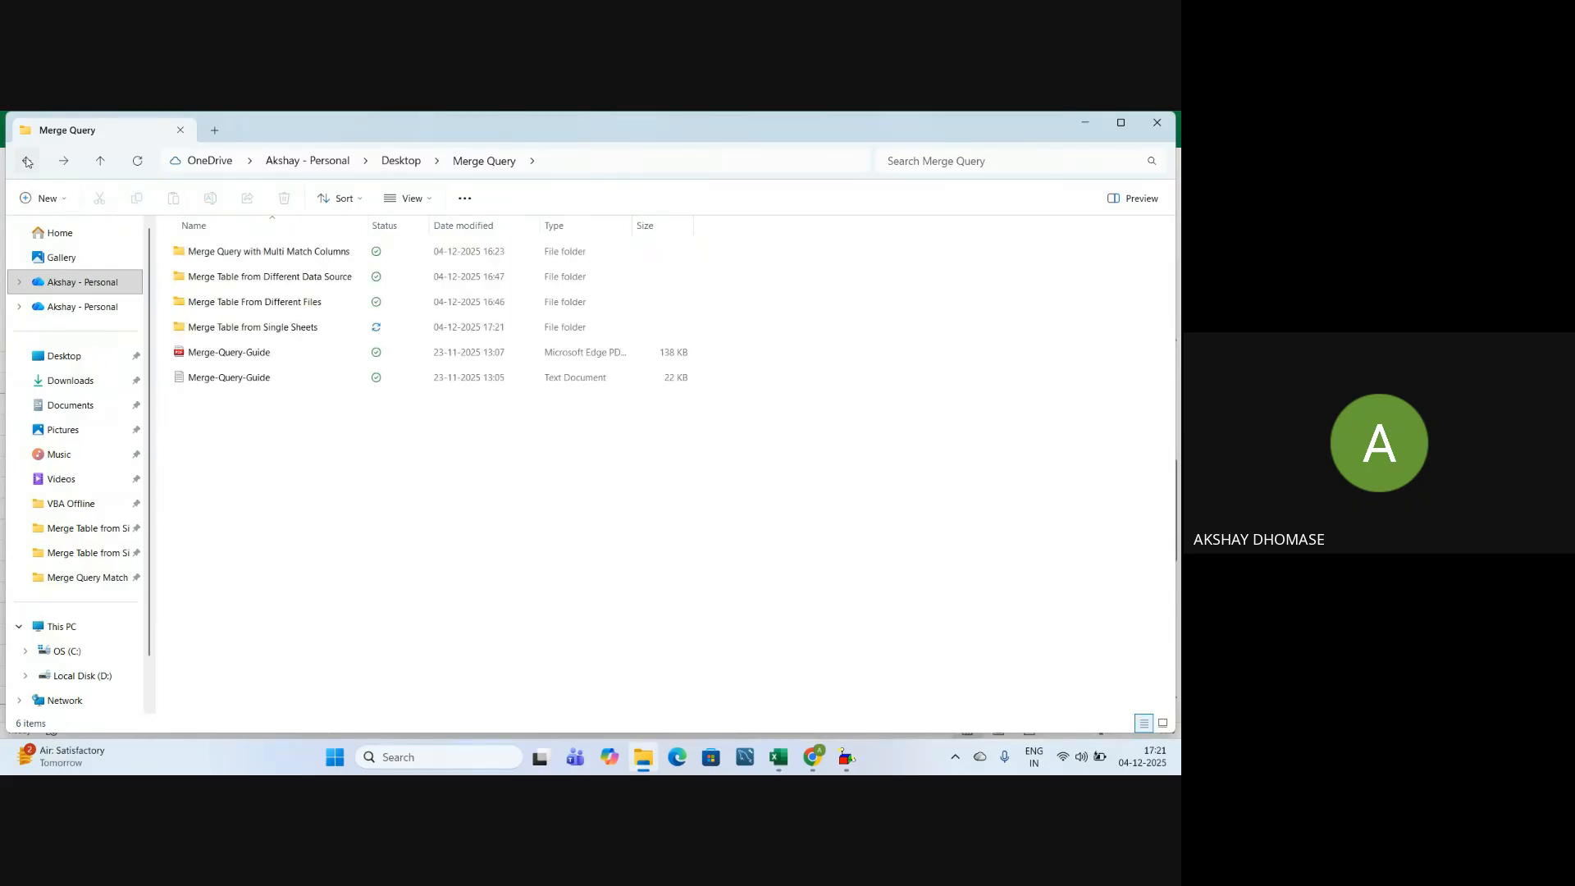
pyautogui.click(73, 359)
pyautogui.click(201, 327)
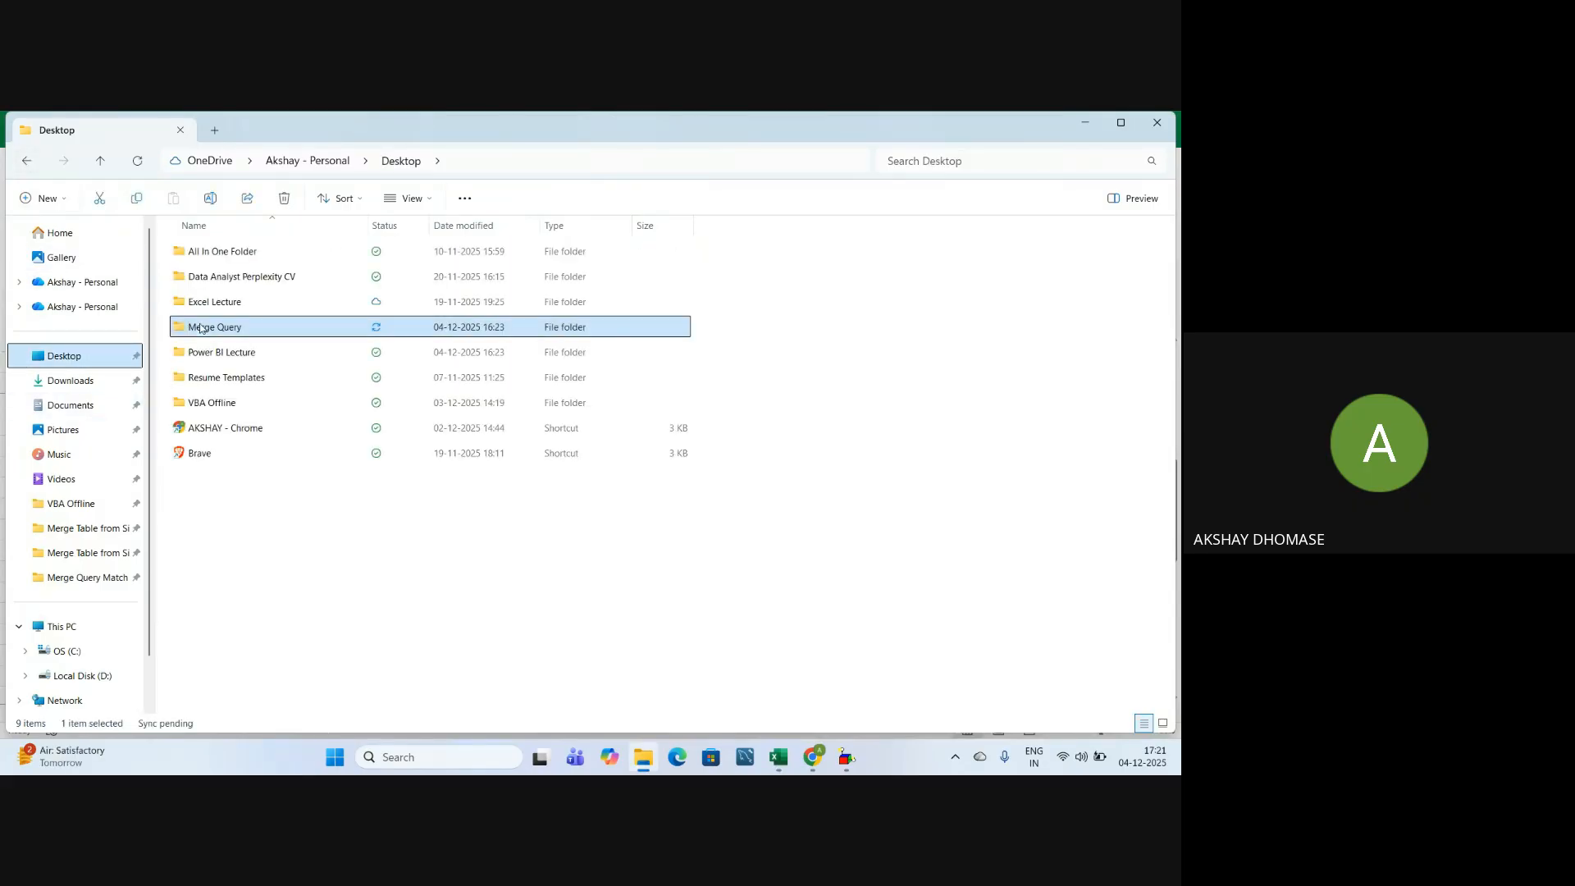
pyautogui.doubleClick(207, 331)
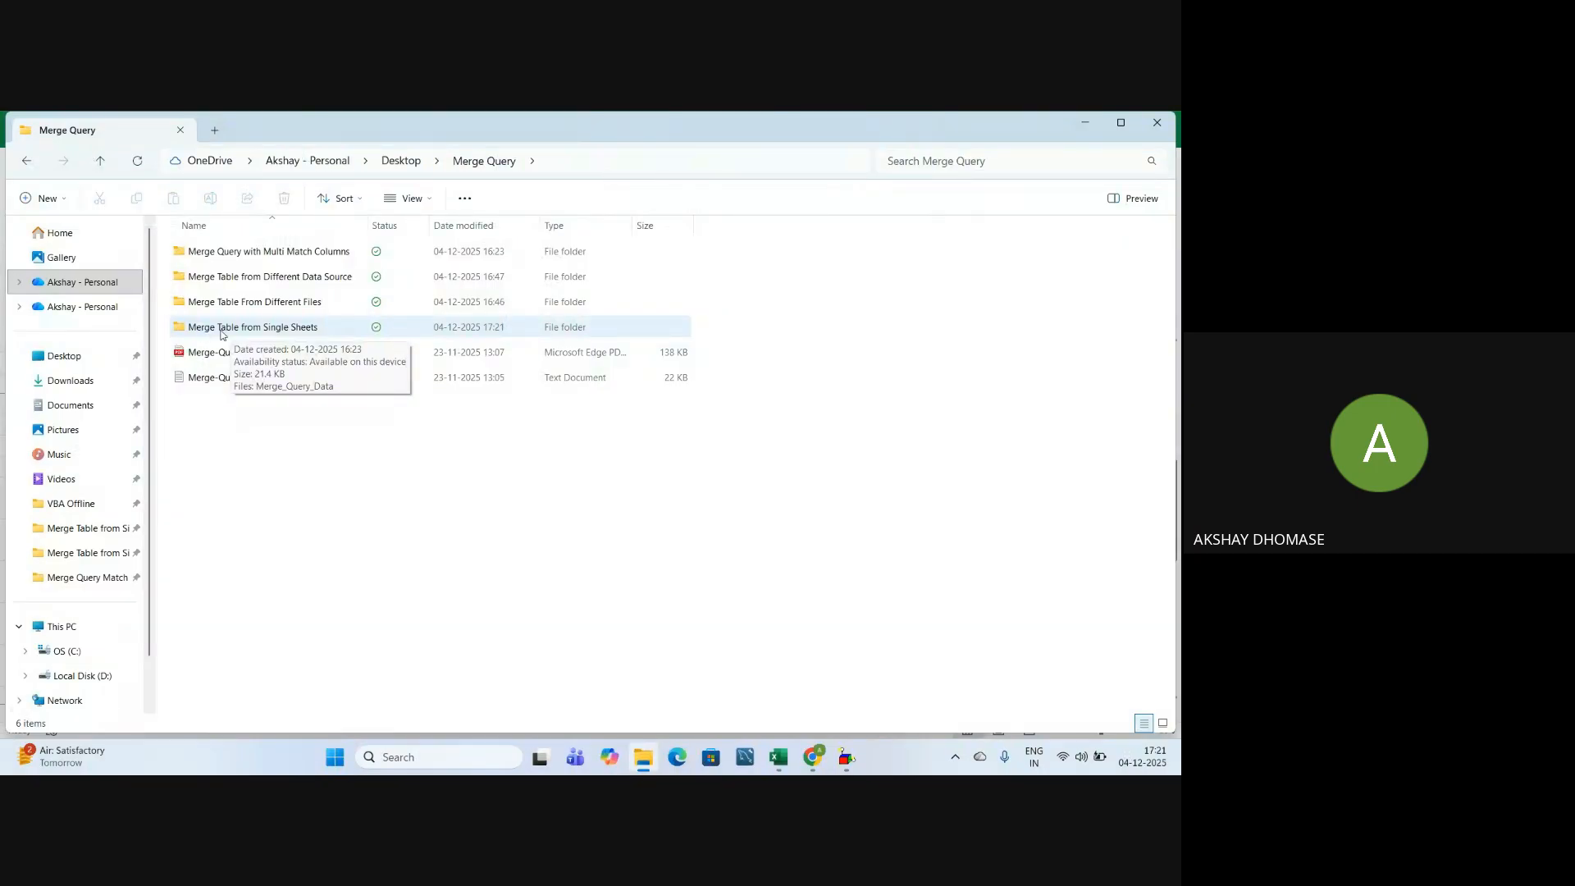
pyautogui.doubleClick(300, 332)
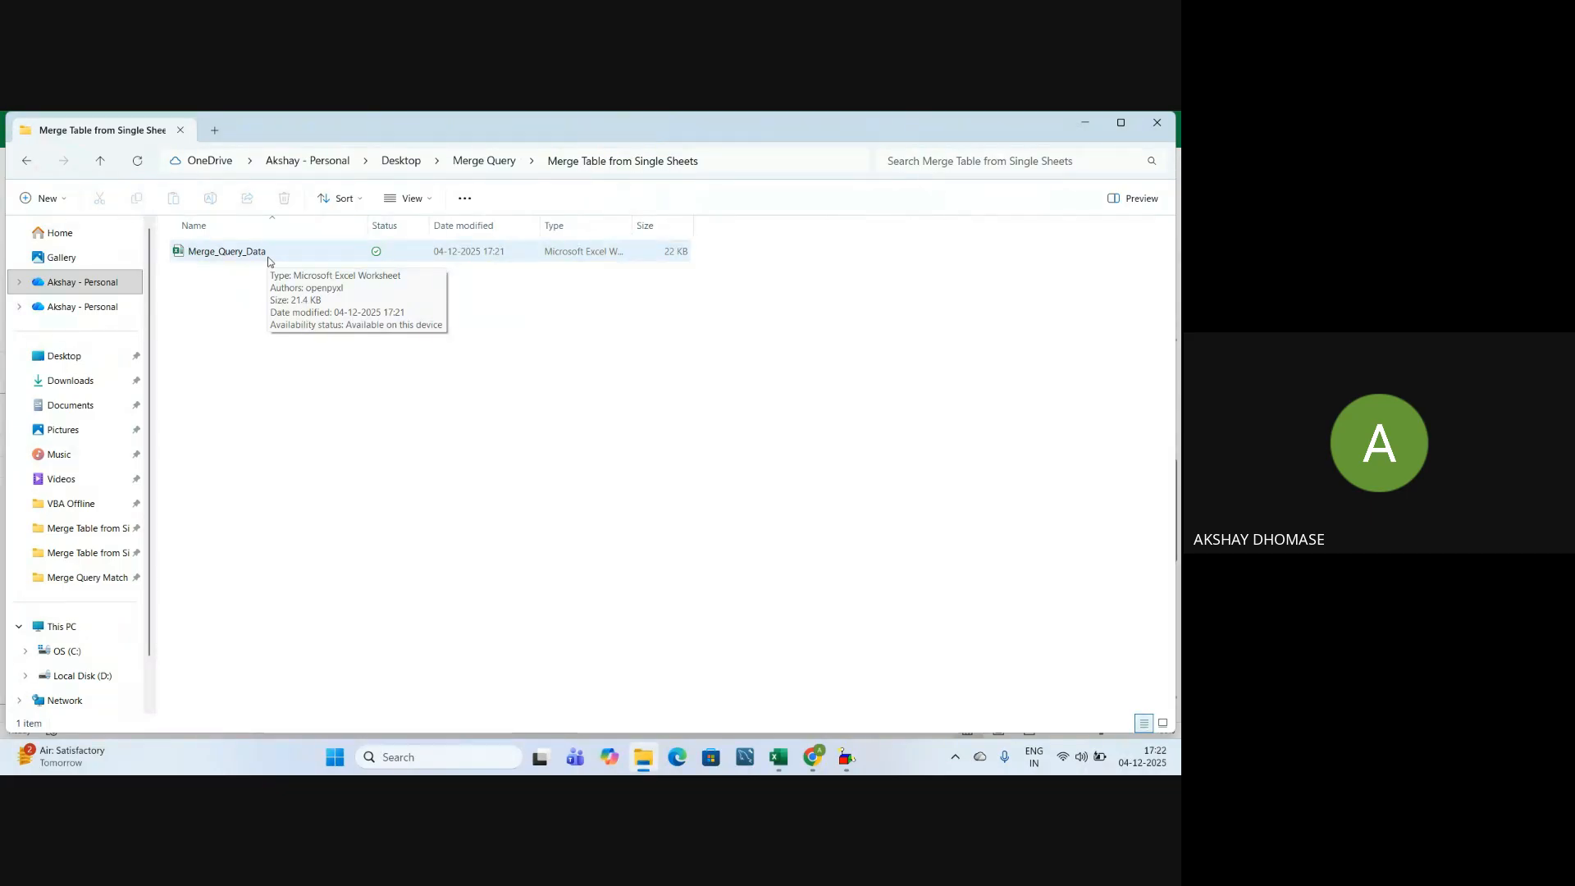
# Switch back to Excel and create a new blank workbook
pyautogui.moveTo(779, 761)
pyautogui.click(715, 639)
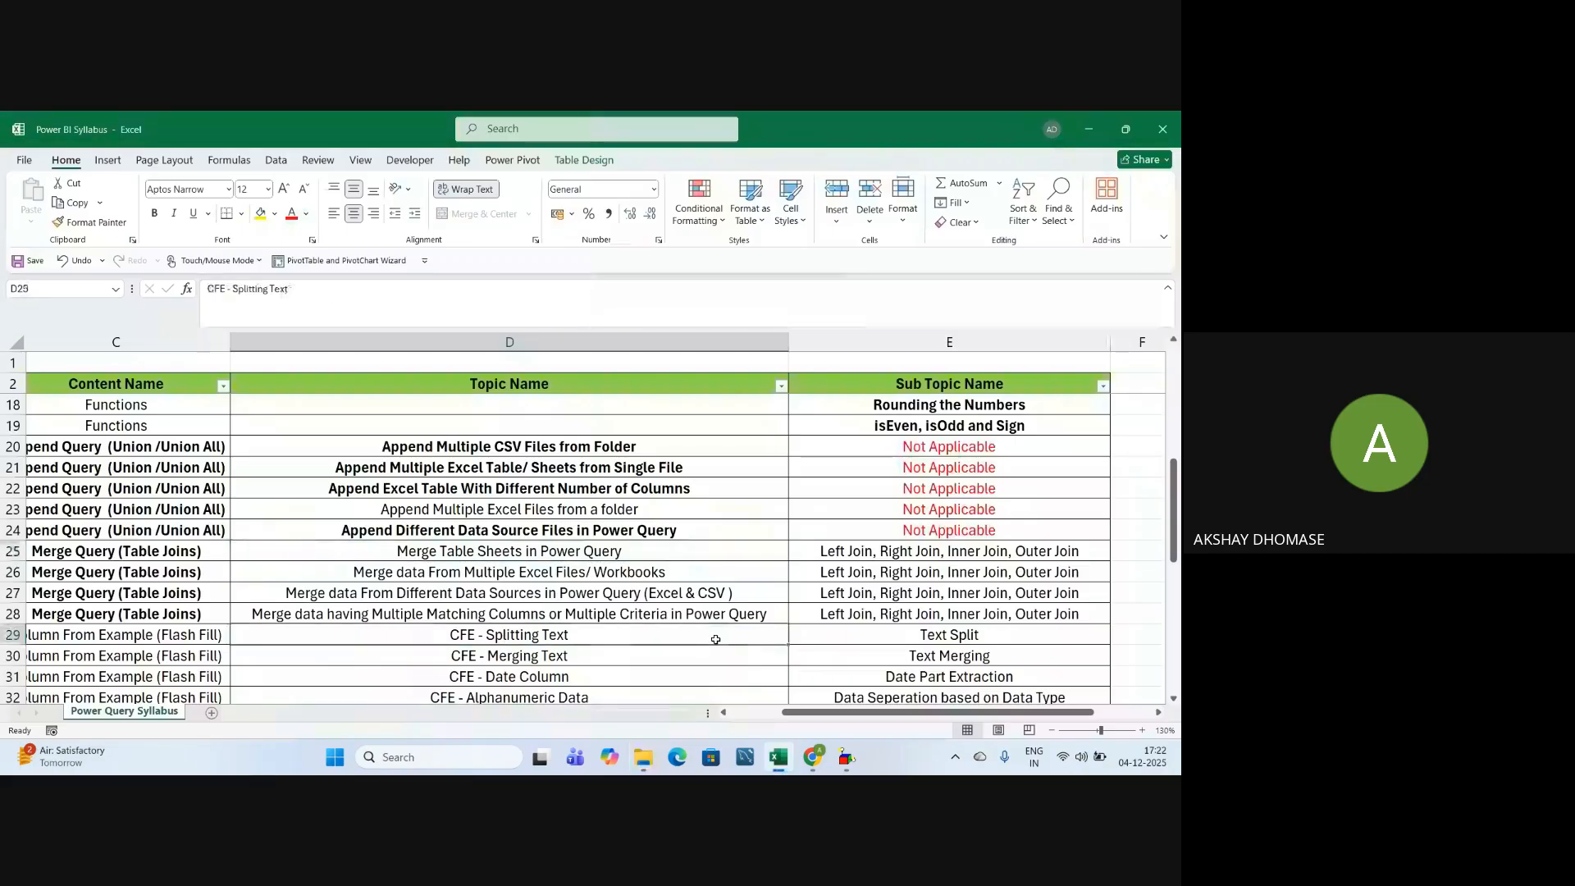
pyautogui.hotkey('ctrl', 'n')
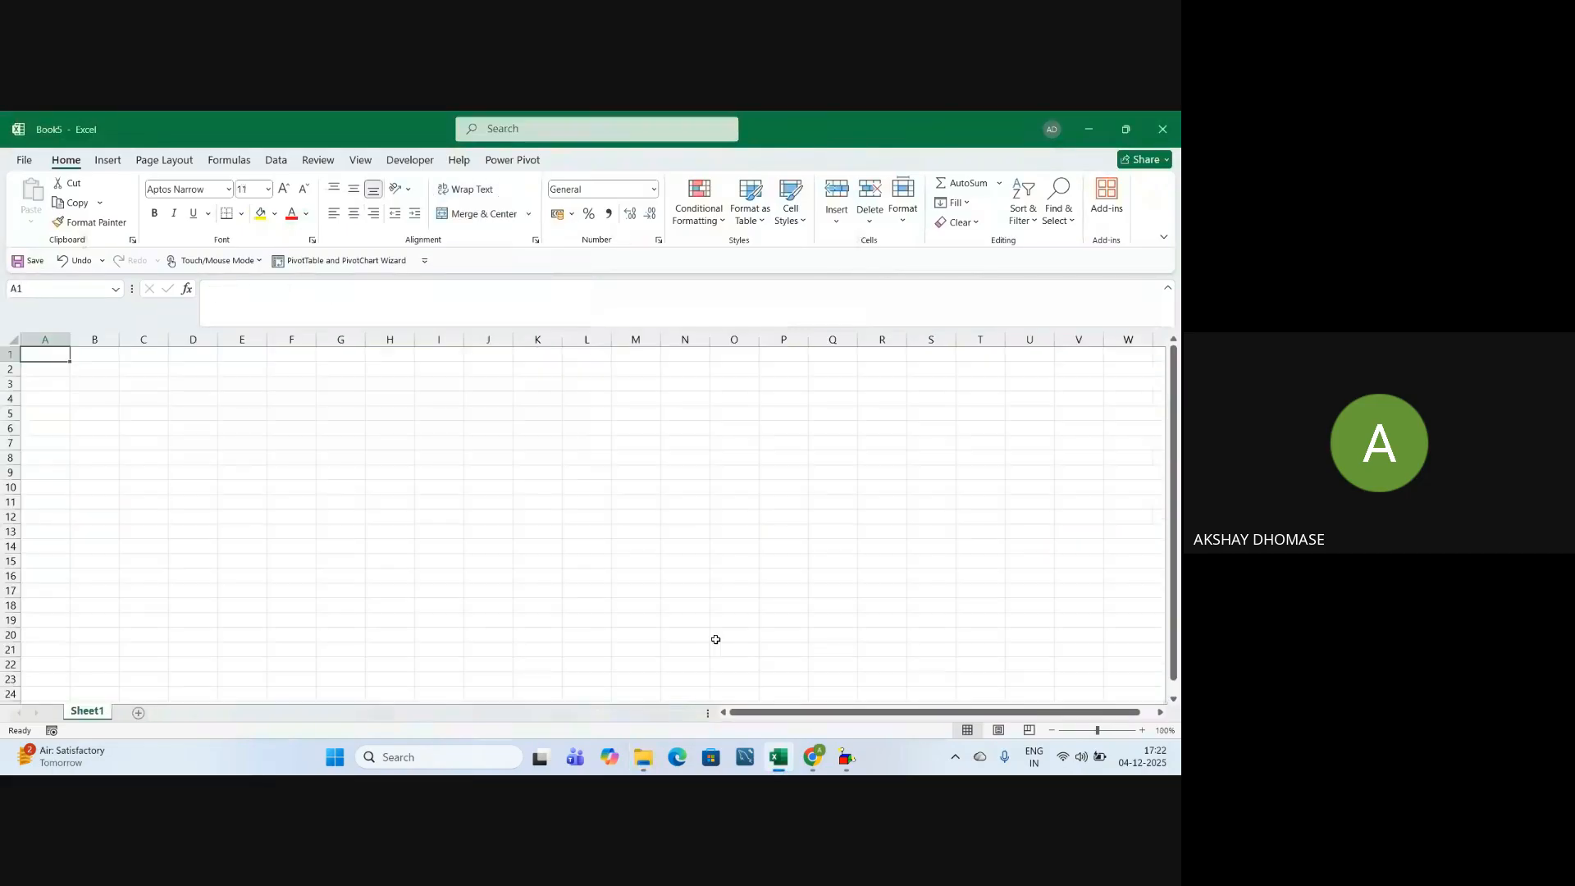
pyautogui.click(622, 542)
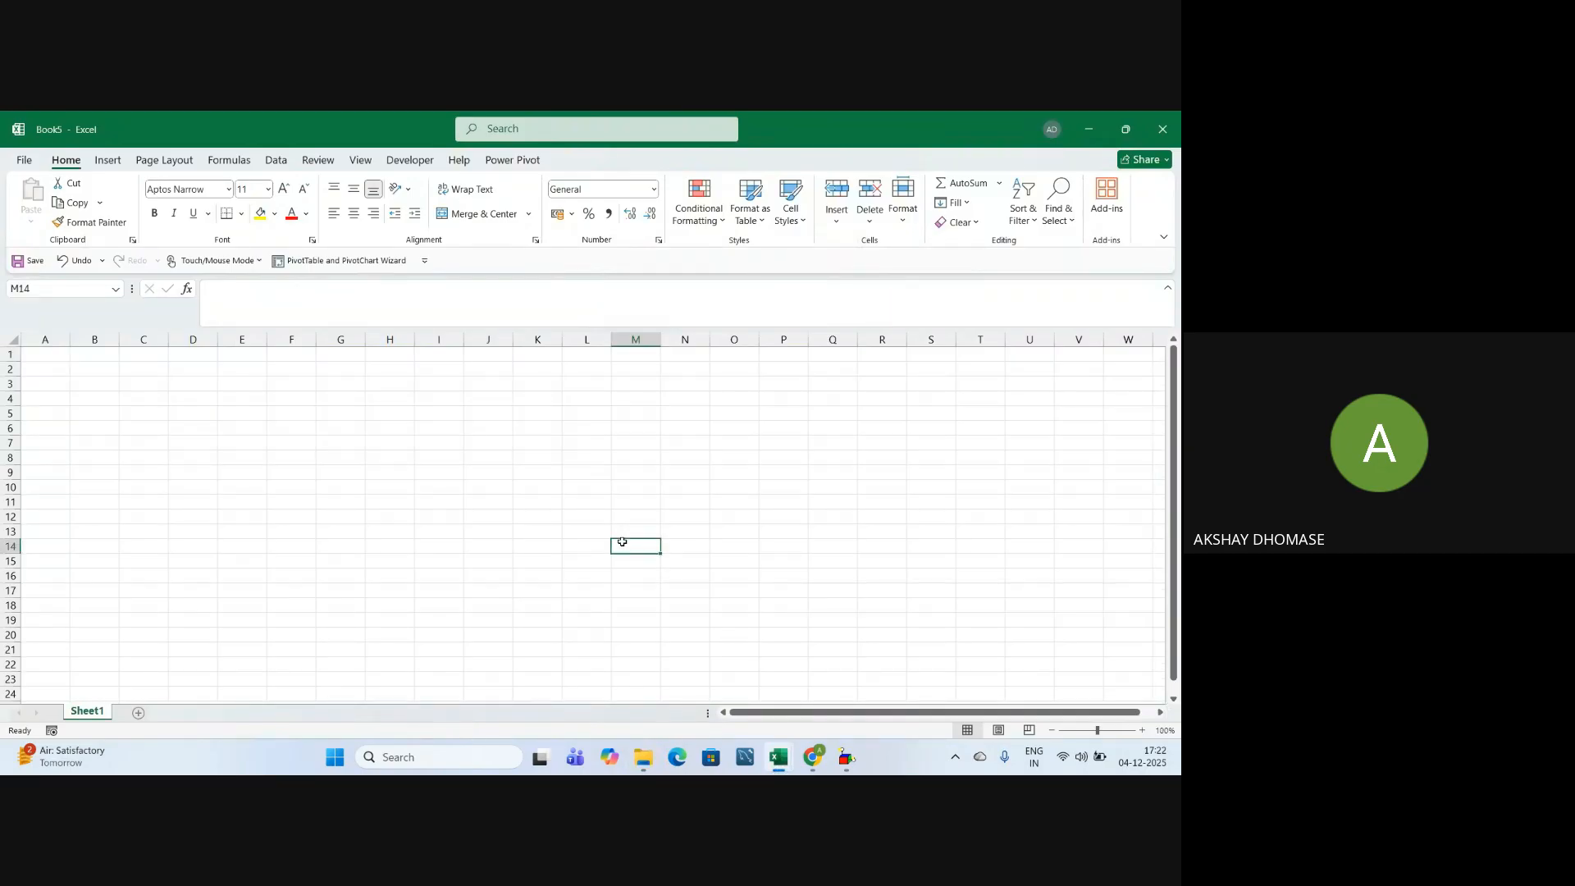
pyautogui.click(542, 433)
pyautogui.click(525, 548)
pyautogui.click(515, 460)
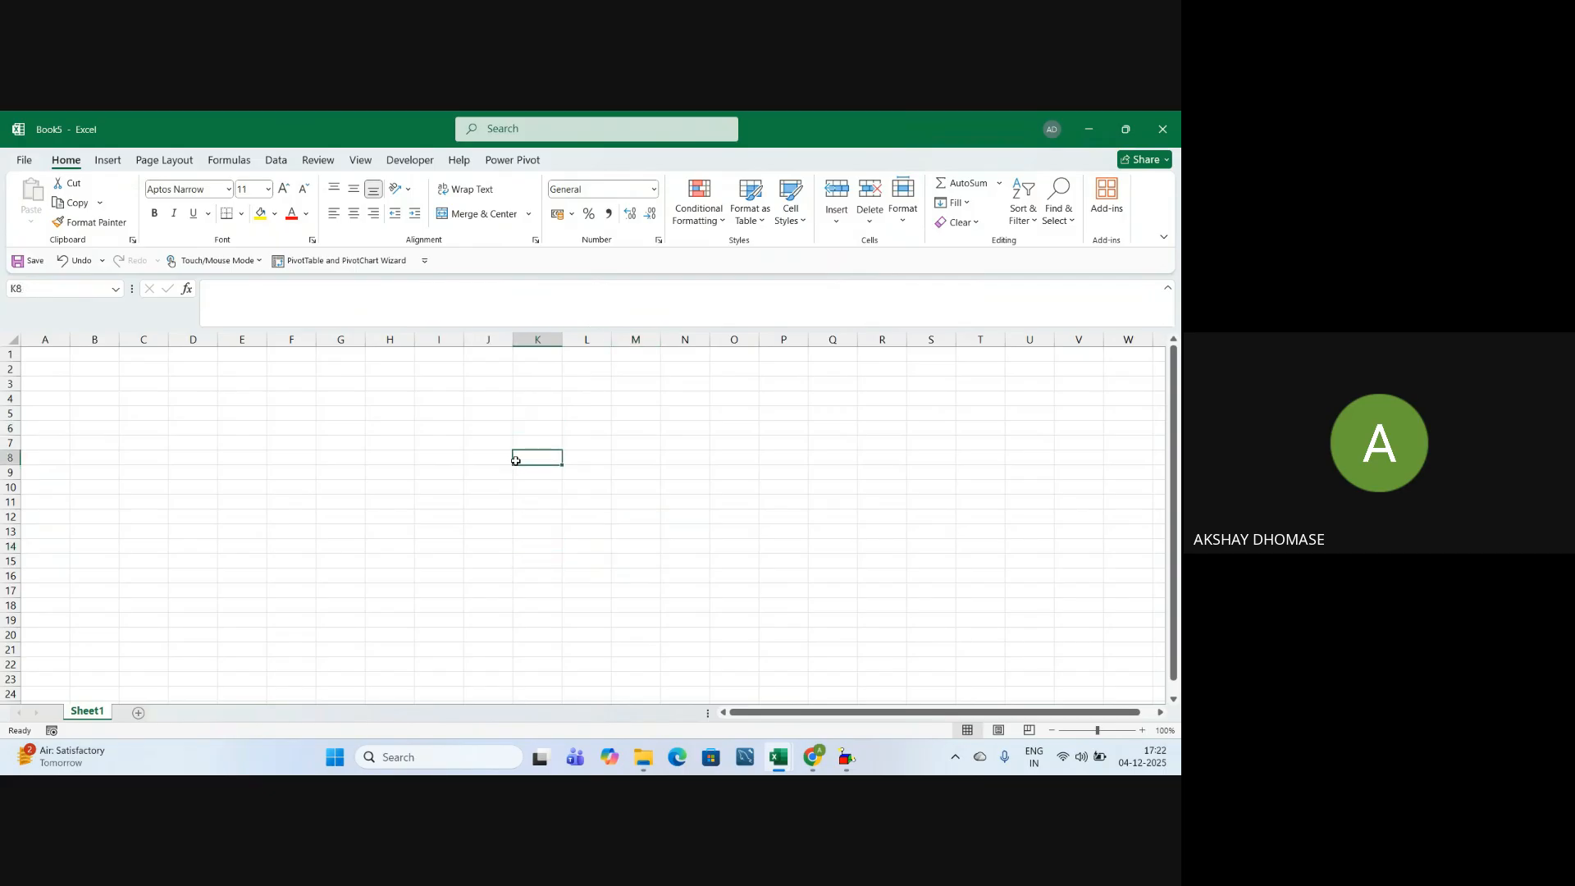
pyautogui.click(477, 448)
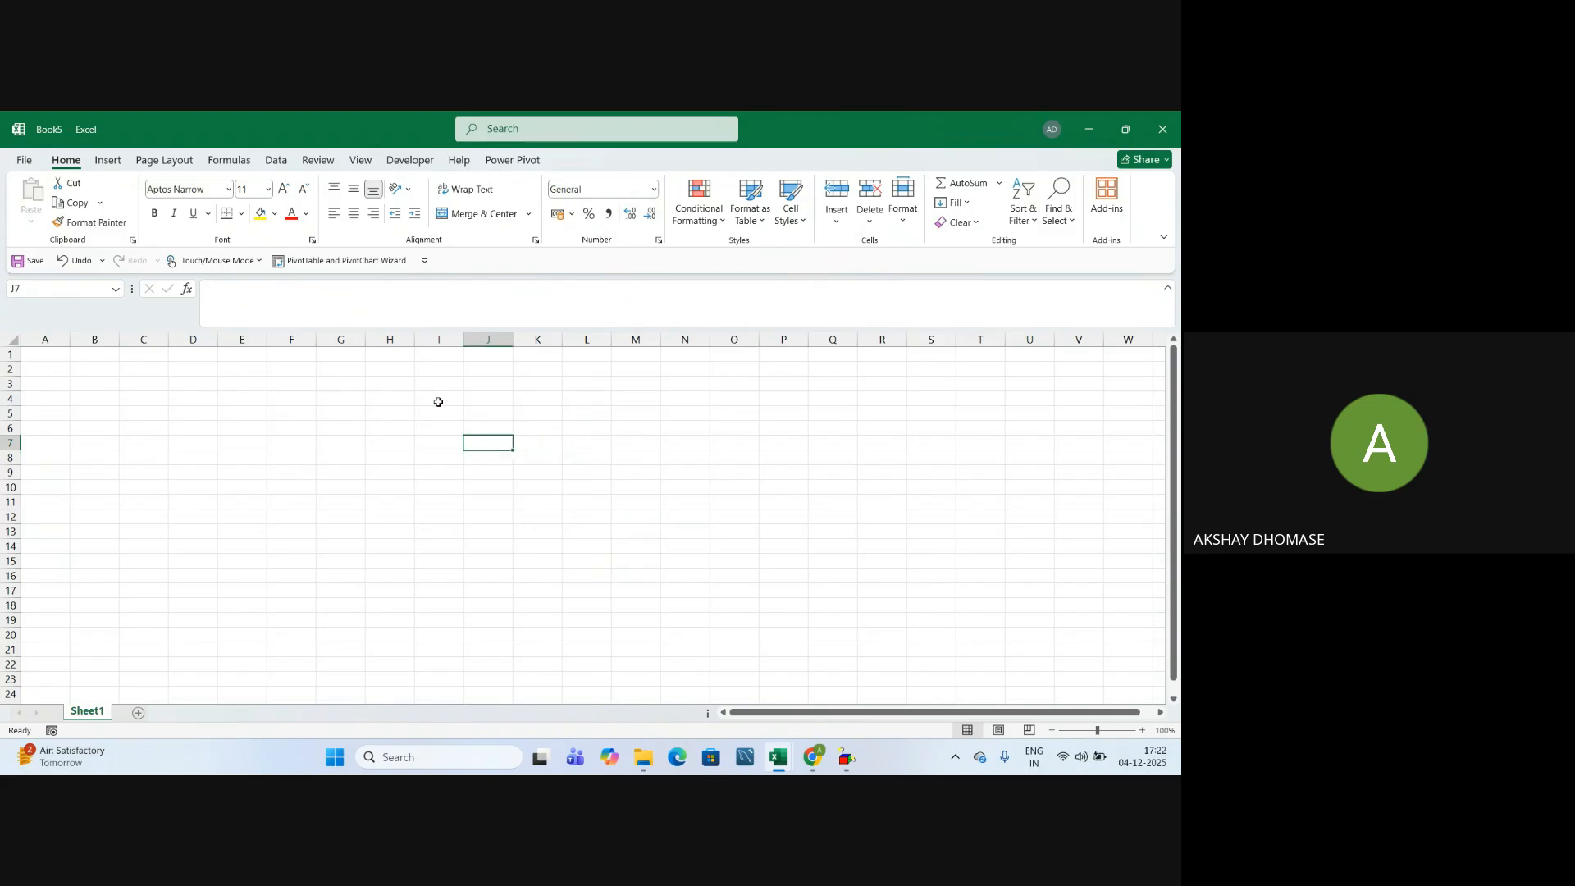
# Import the Excel workbook Merge_Query_Data from Desktop > Merge Query > Merge Table from Single Sheets as a data source
pyautogui.click(273, 165)
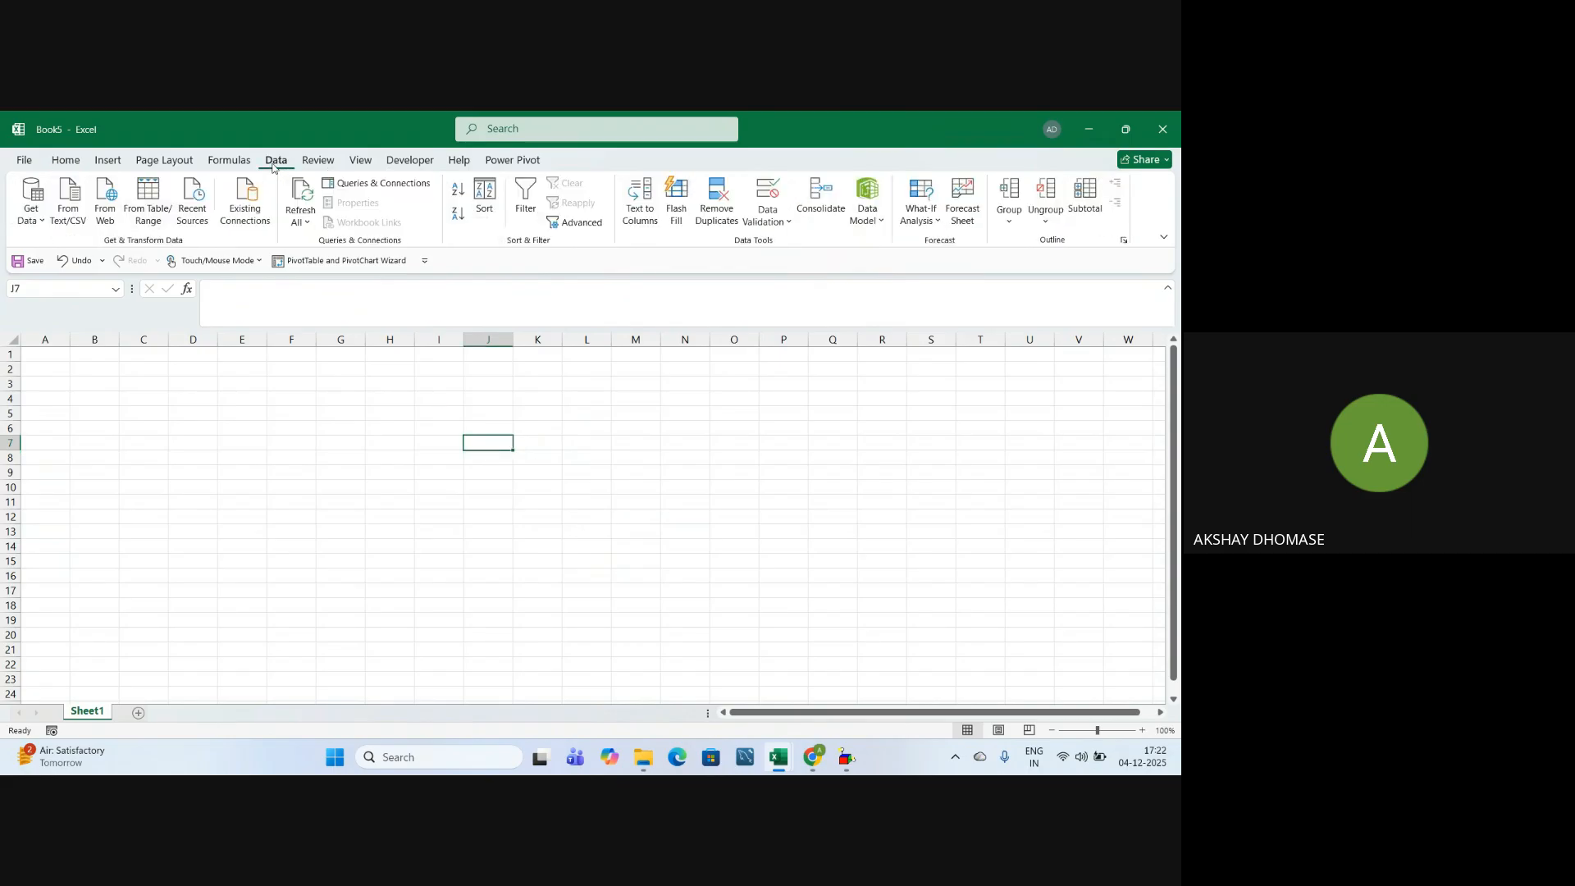
pyautogui.click(26, 221)
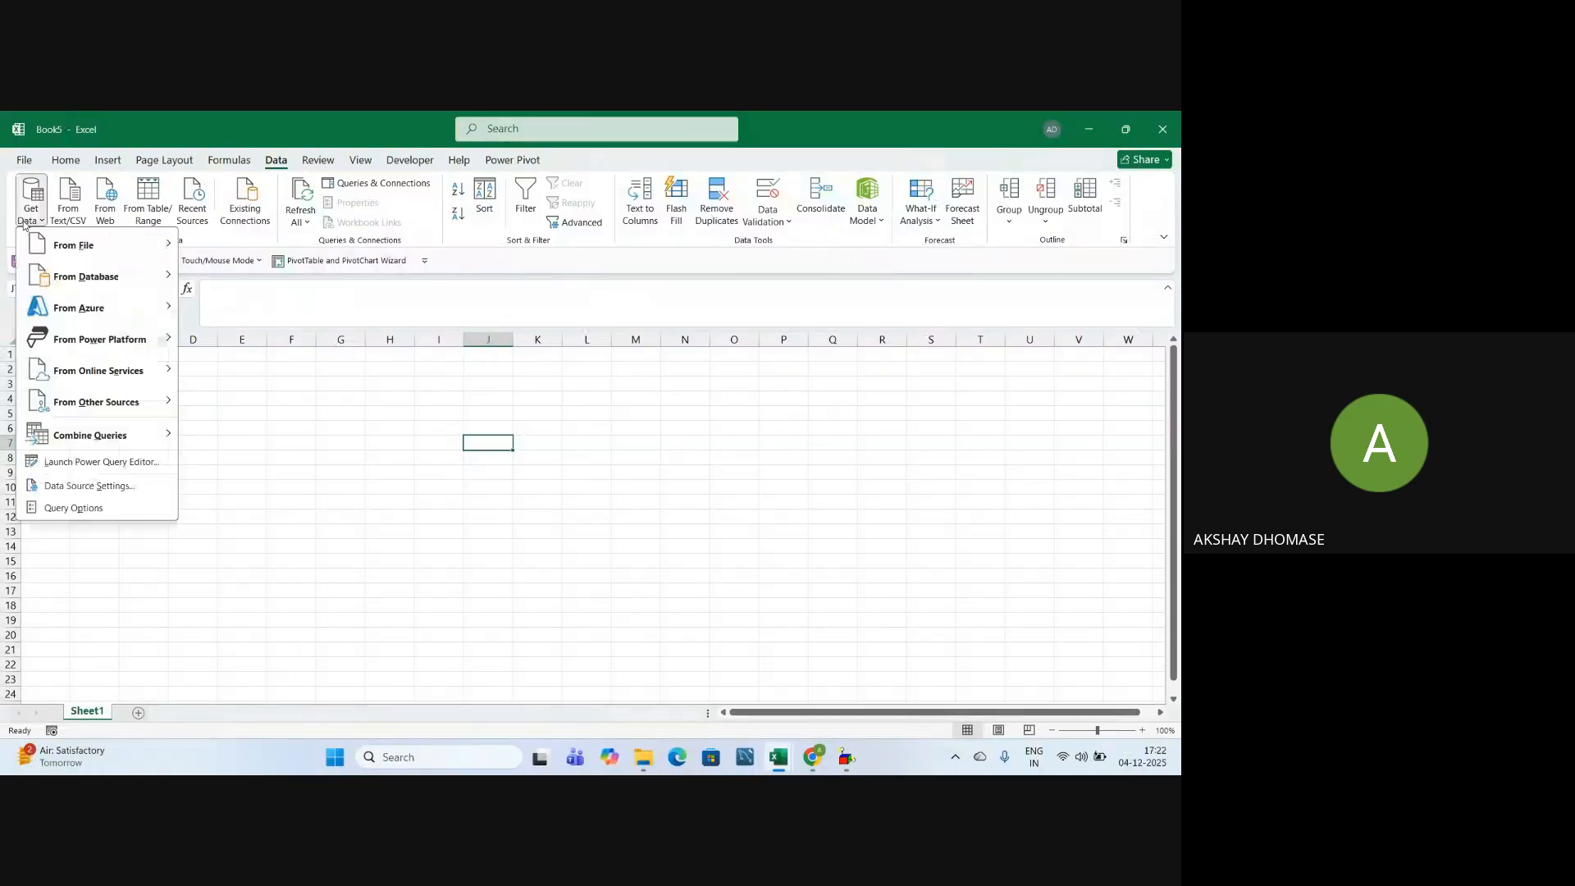
pyautogui.moveTo(82, 246)
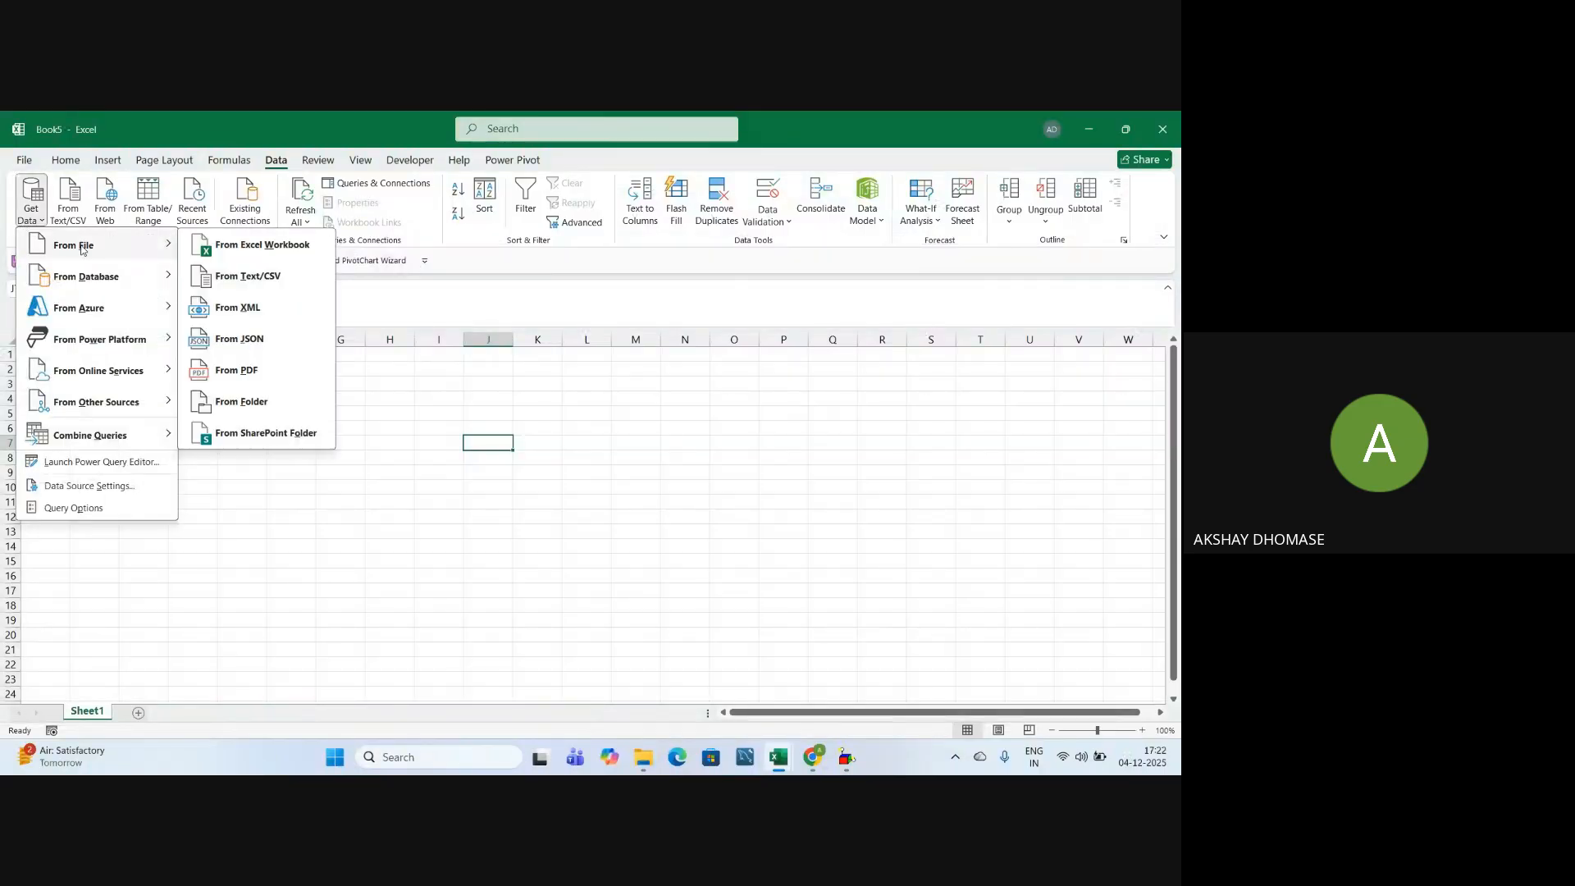
pyautogui.click(259, 246)
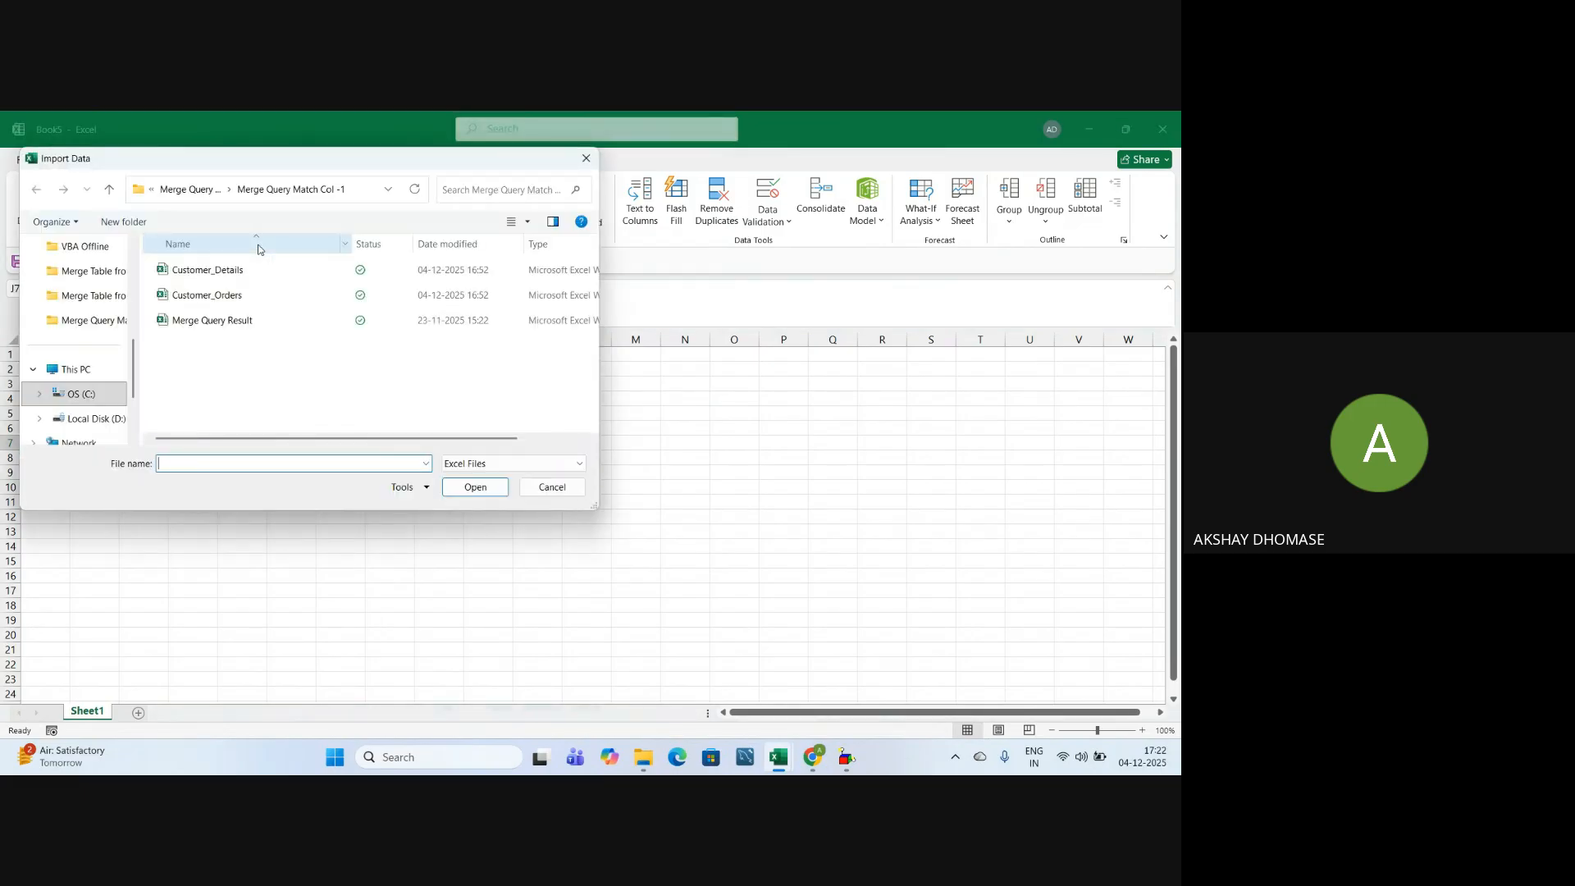
pyautogui.scroll(5, 81, 354)
pyautogui.click(80, 350)
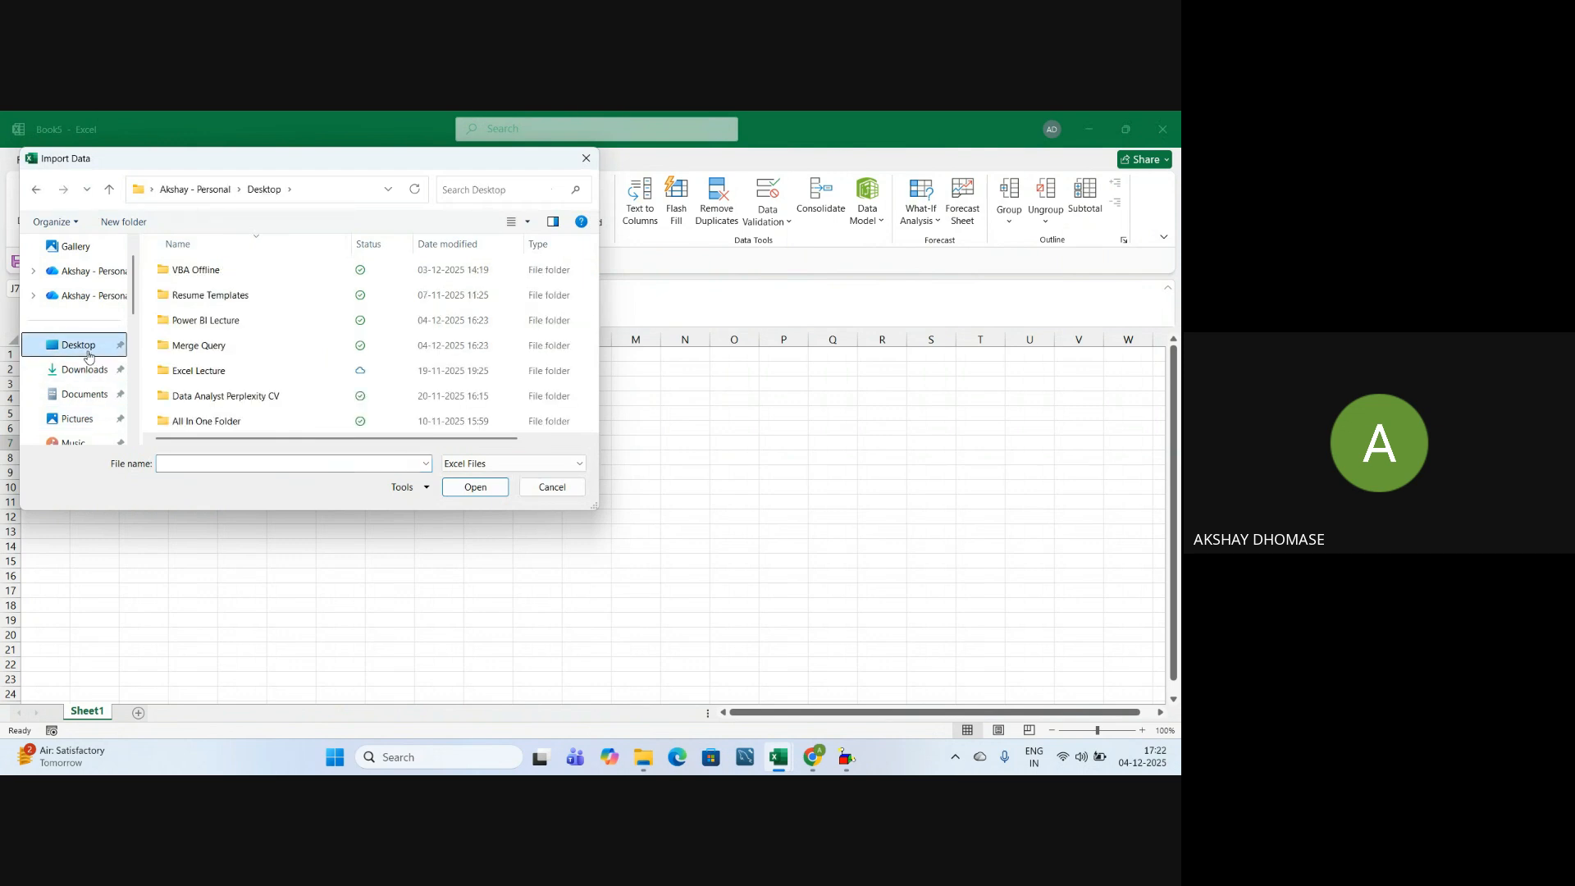
pyautogui.doubleClick(217, 352)
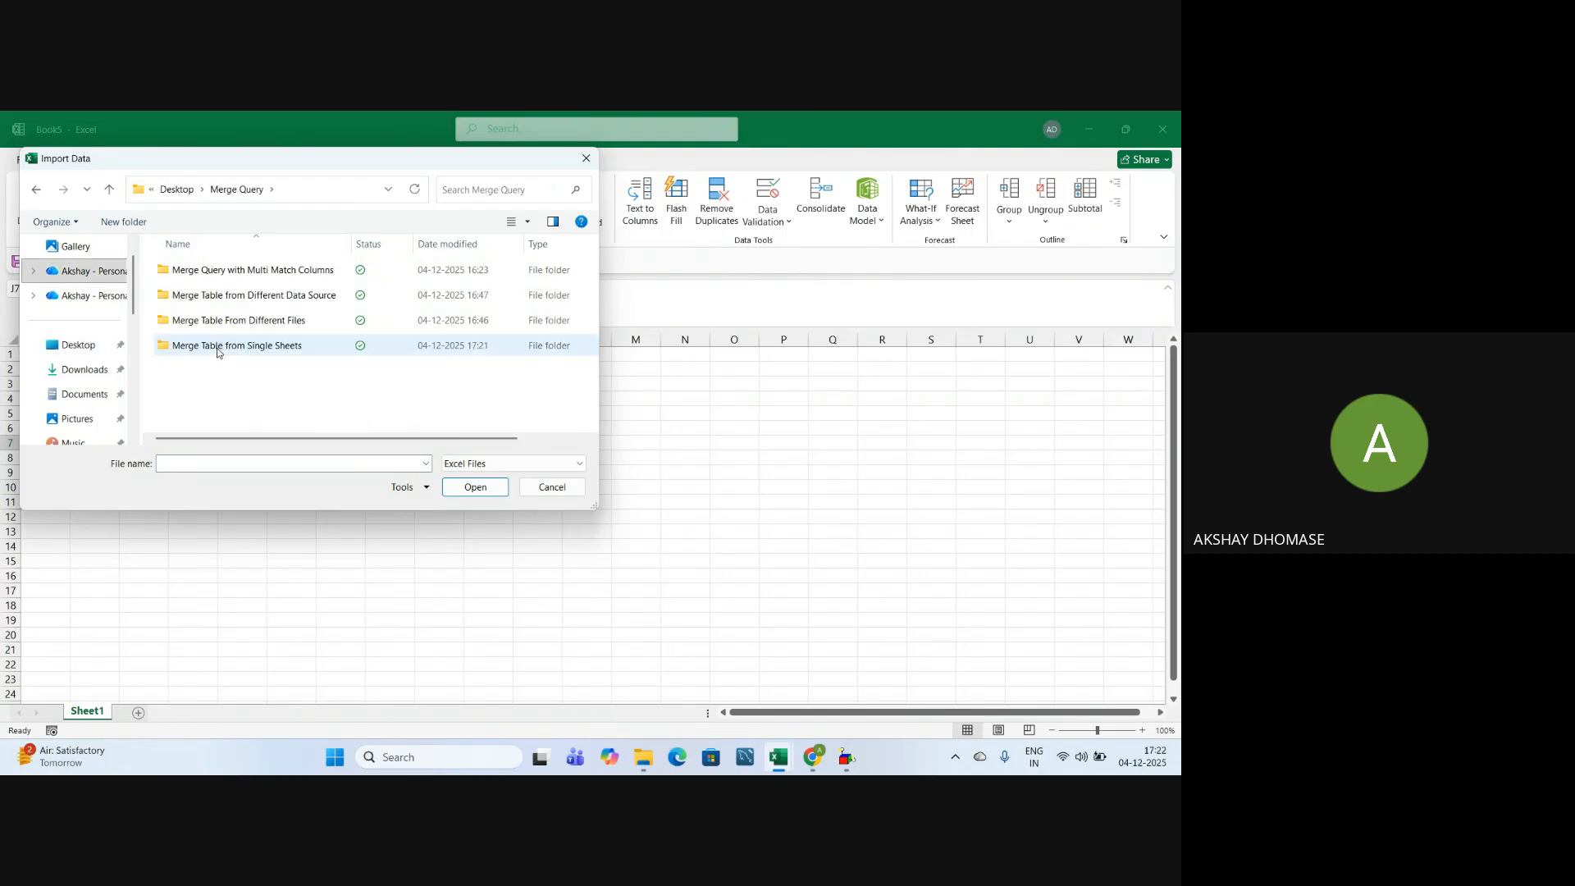
pyautogui.doubleClick(279, 353)
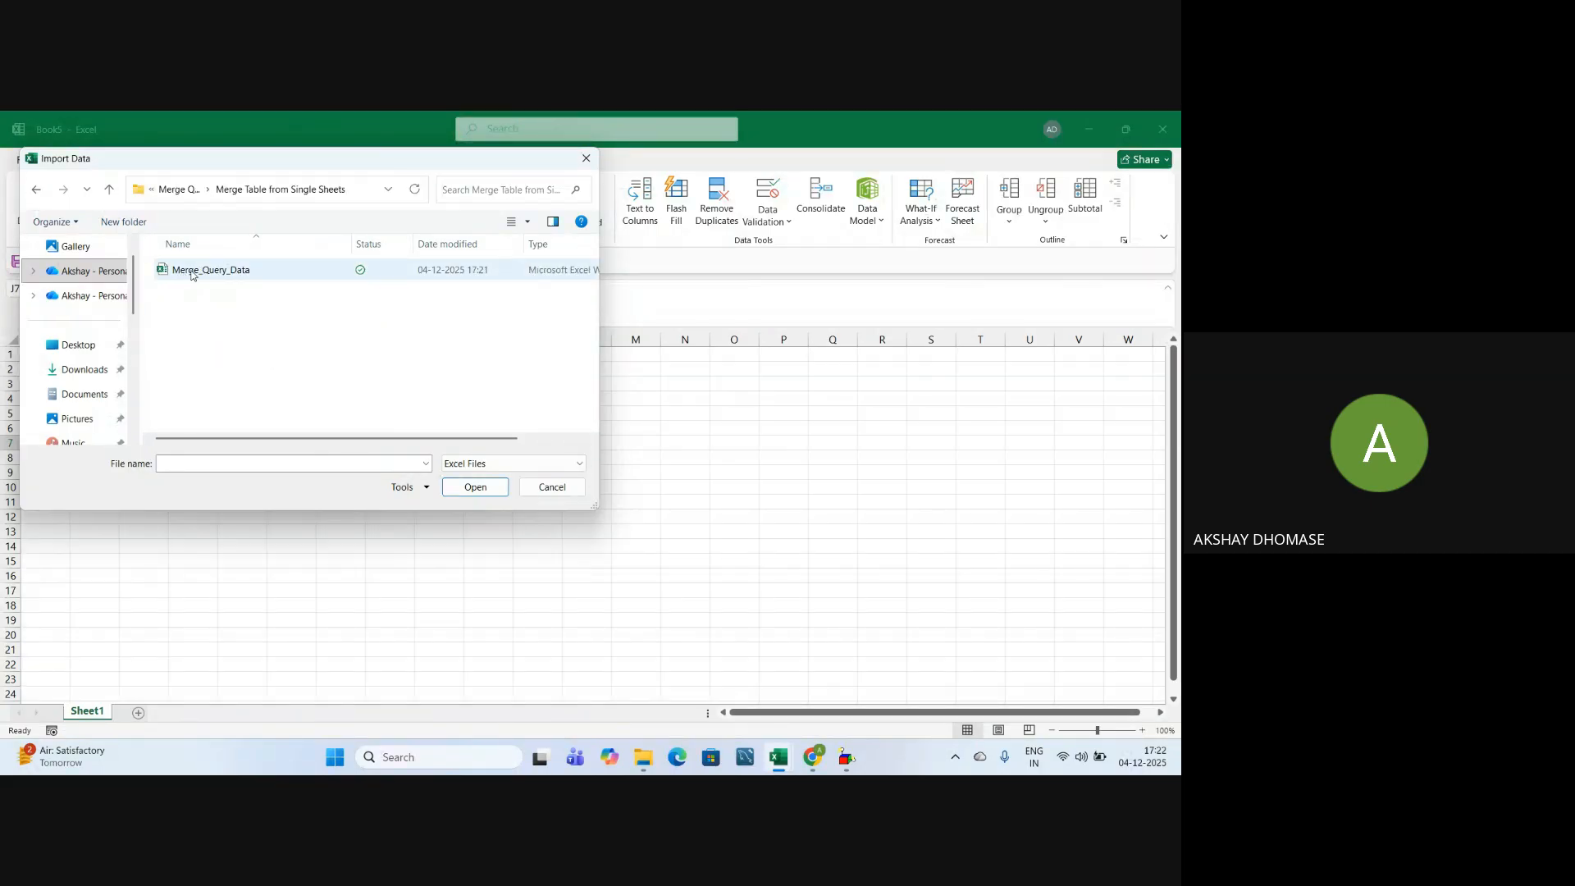
pyautogui.click(241, 279)
pyautogui.click(489, 489)
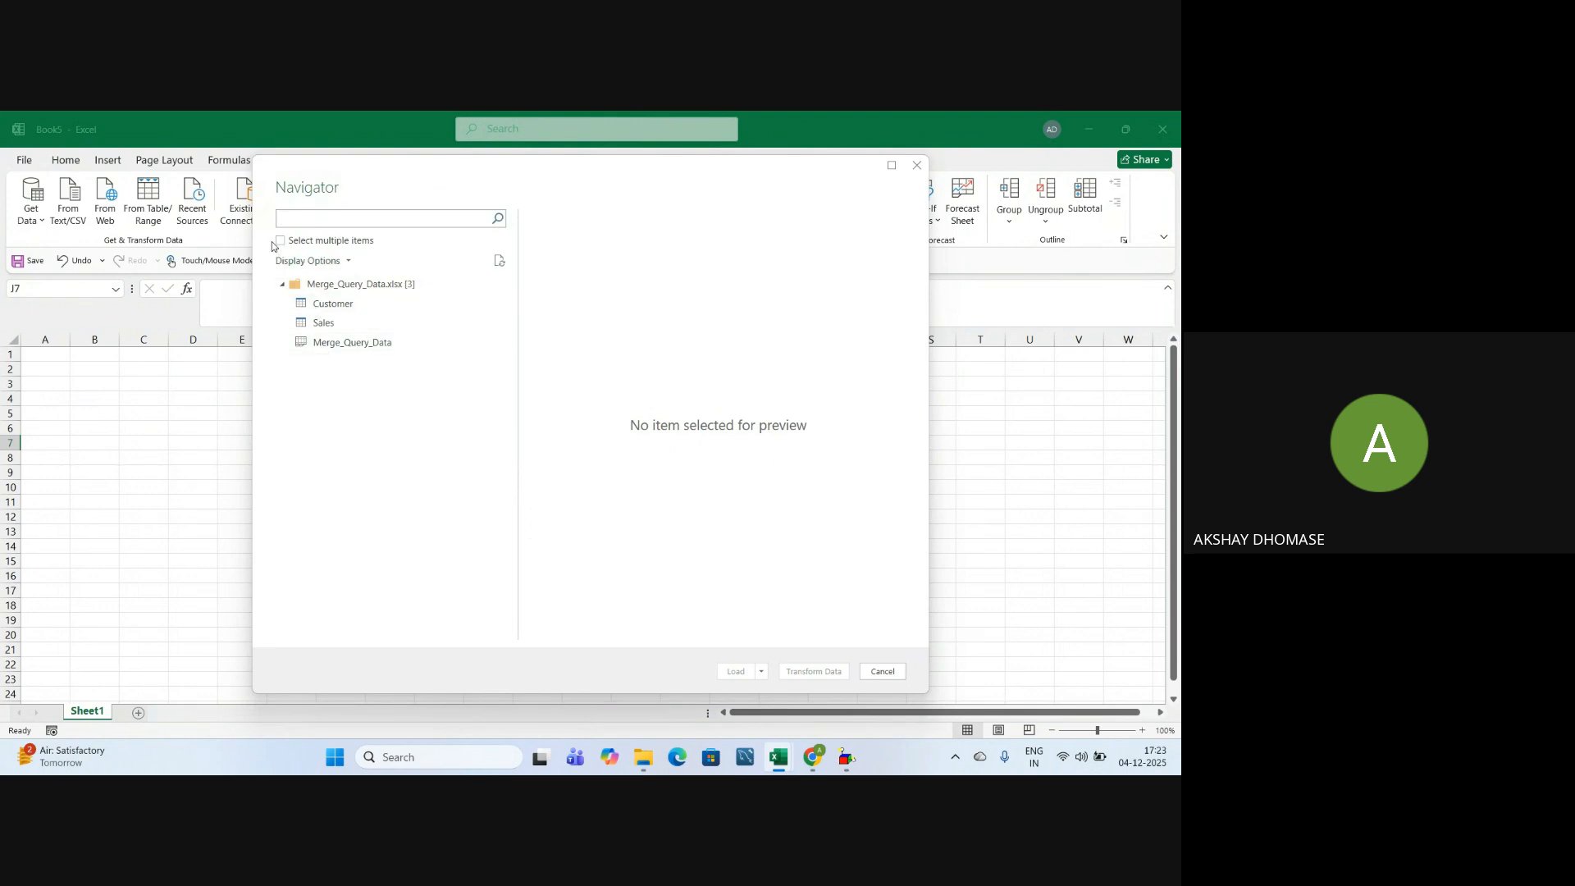
# Enable selection of multiple items, choose the Customer and Sales tables, and open them in the Power Query Editor
pyautogui.click(280, 242)
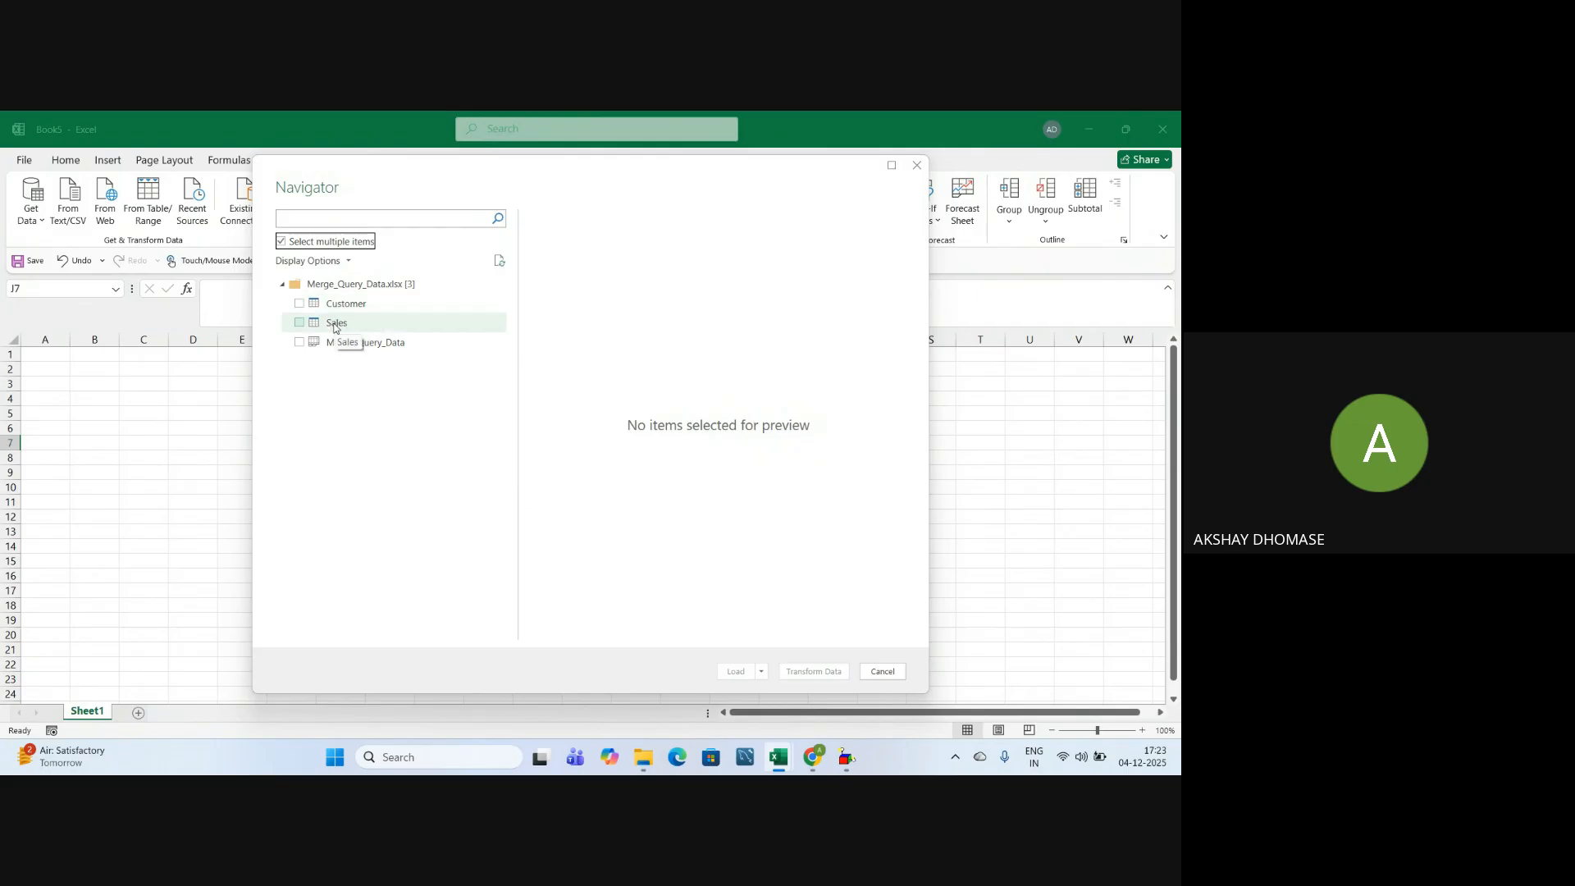
pyautogui.click(299, 303)
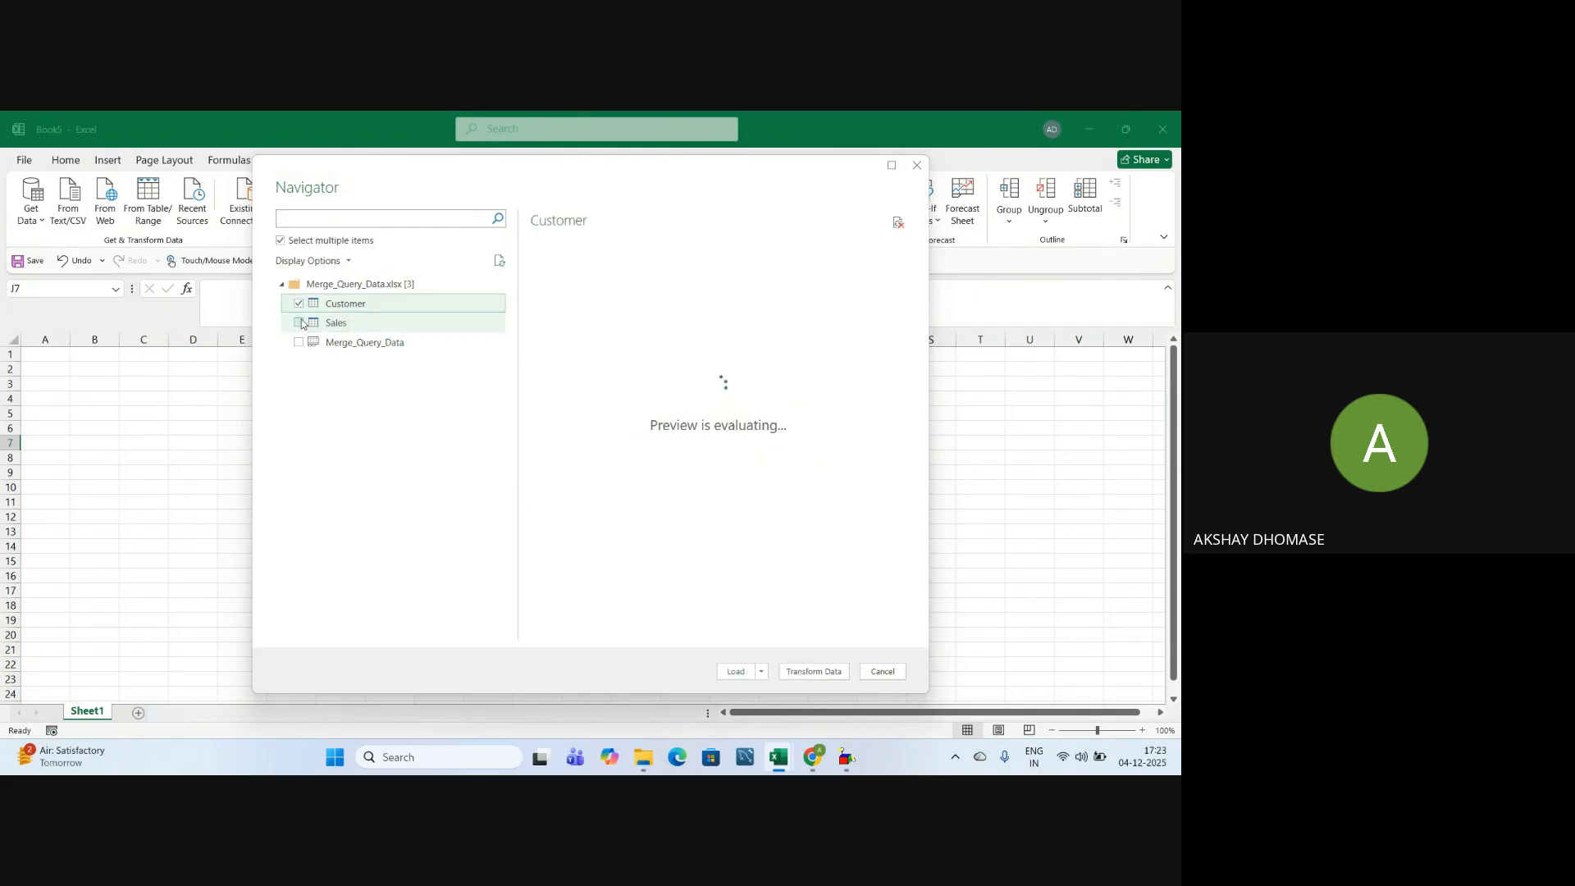
pyautogui.click(299, 323)
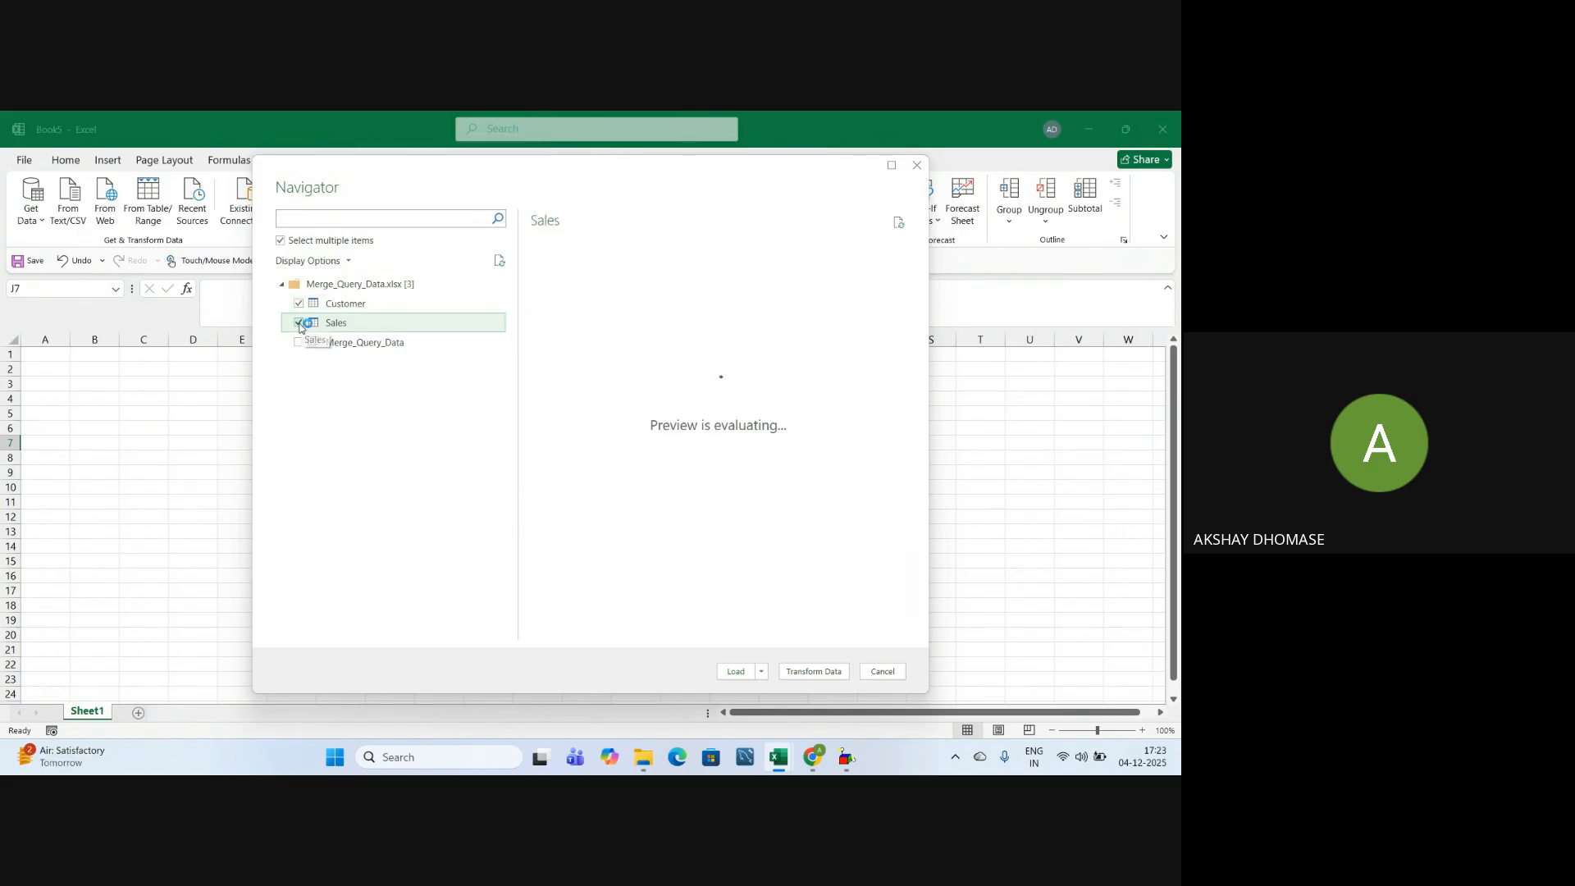
pyautogui.click(804, 674)
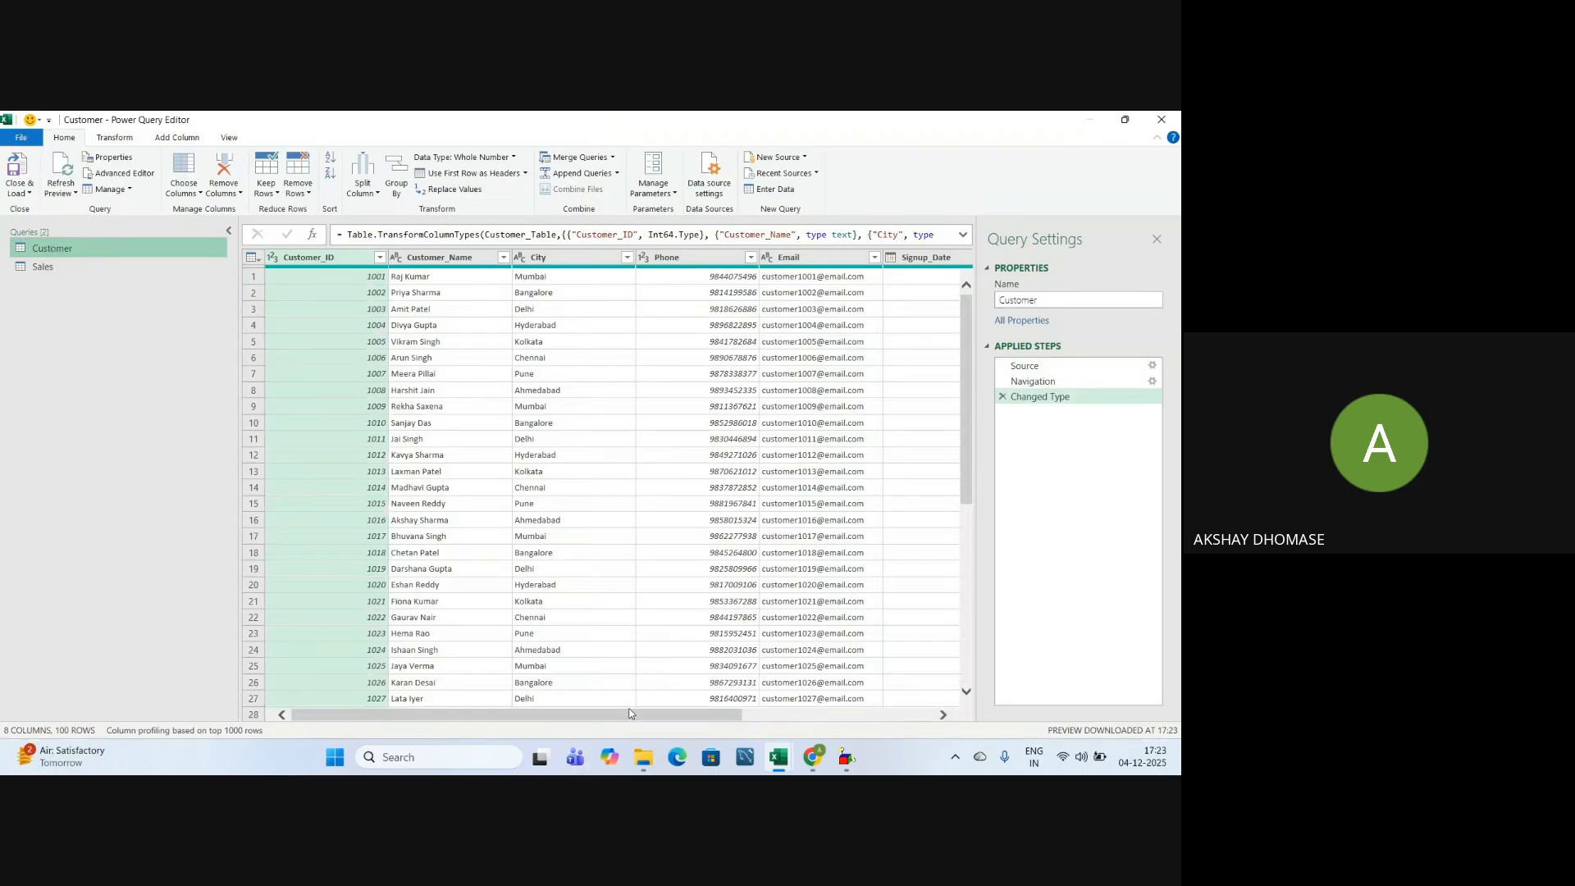
# Examine the columns of the Customer and Sales queries
pyautogui.moveTo(628, 714)
pyautogui.mouseDown()
pyautogui.moveTo(908, 741)
pyautogui.moveTo(601, 704)
pyautogui.mouseUp()
pyautogui.click(47, 270)
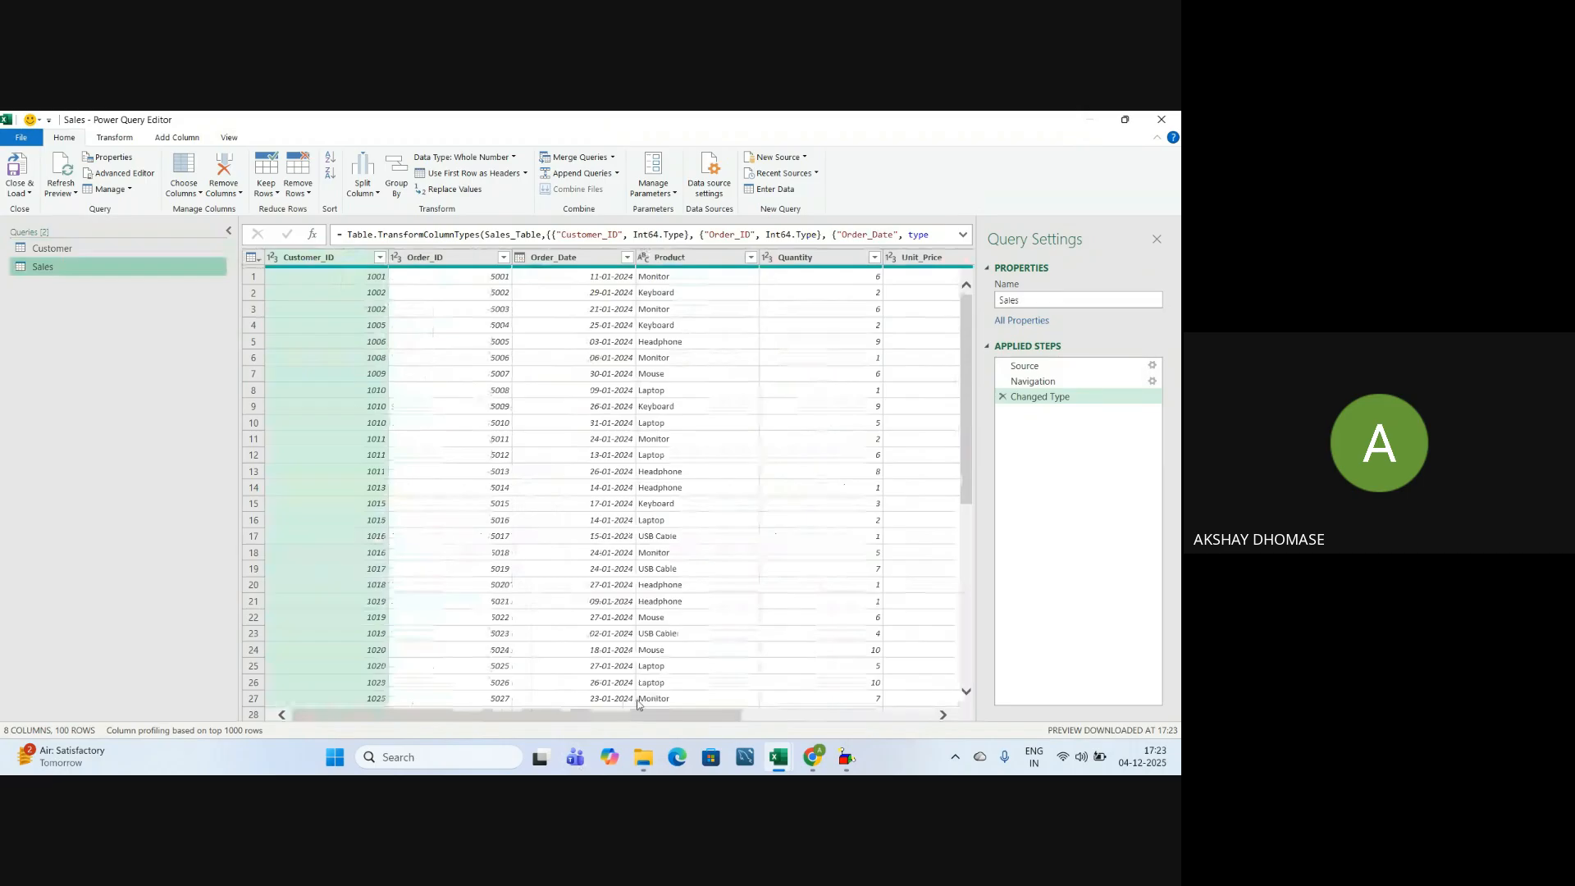
pyautogui.moveTo(637, 714); pyautogui.dragTo(546, 654)
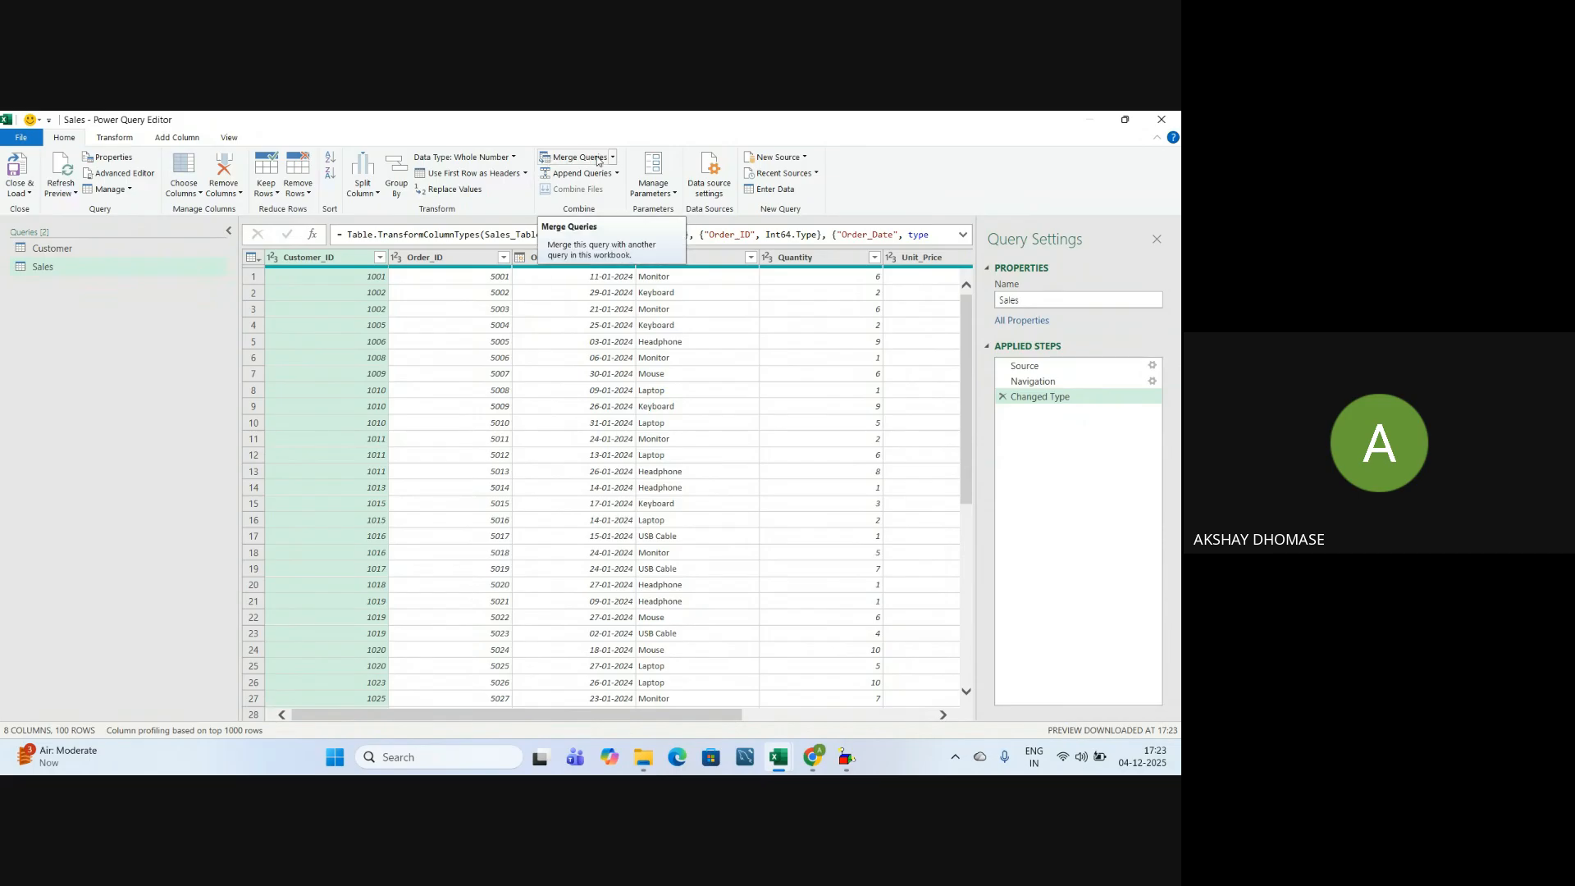
# Start merging queries as new, with Customer as the first table and Sales as the second
pyautogui.click(610, 159)
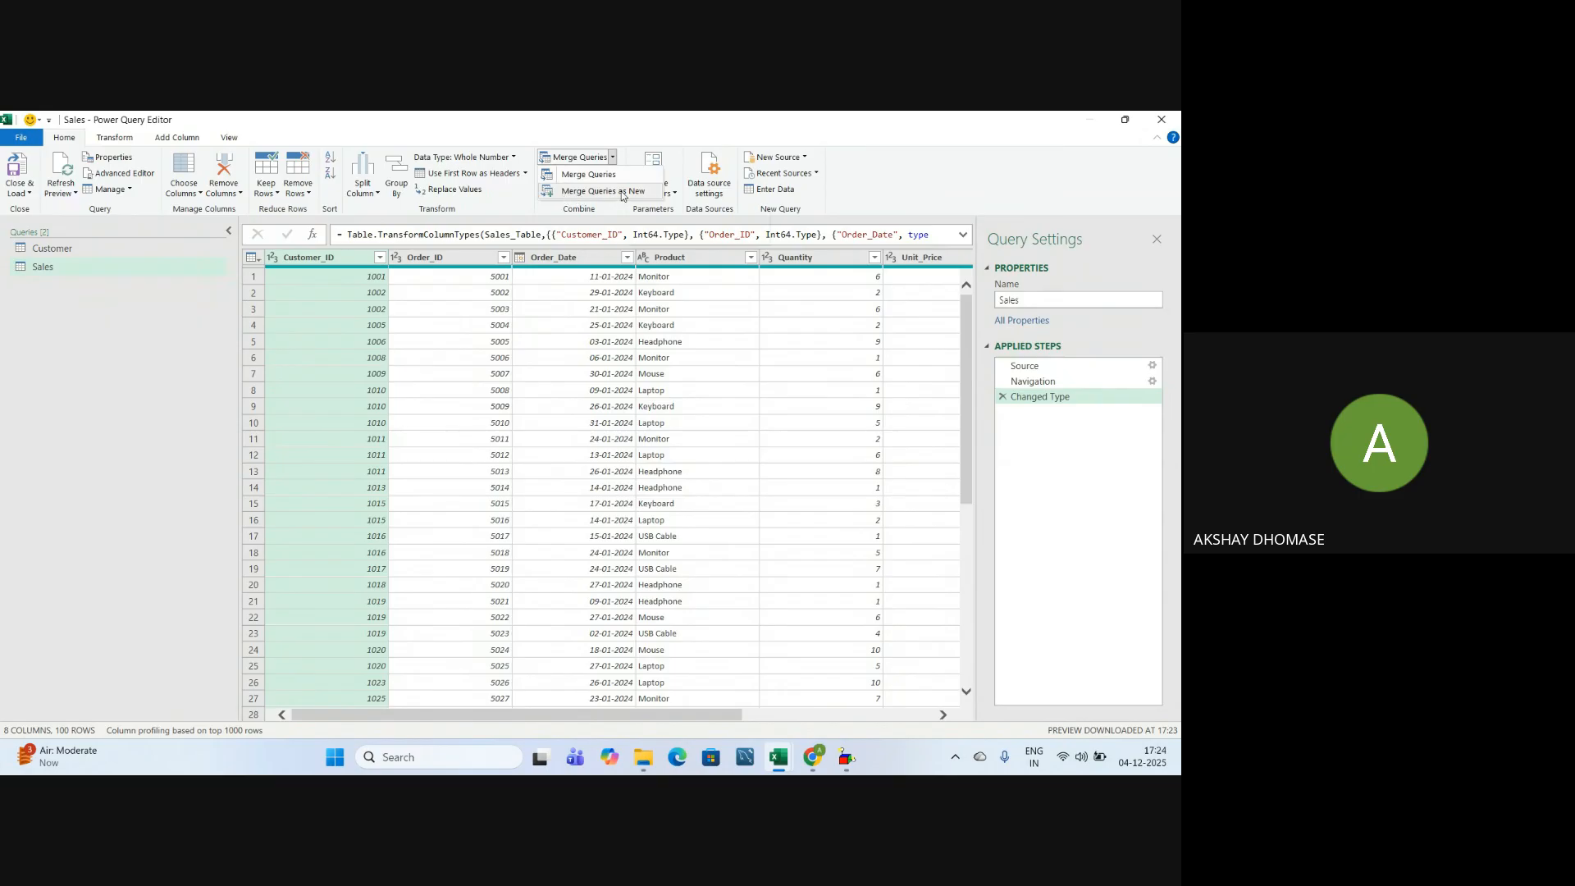
pyautogui.click(622, 192)
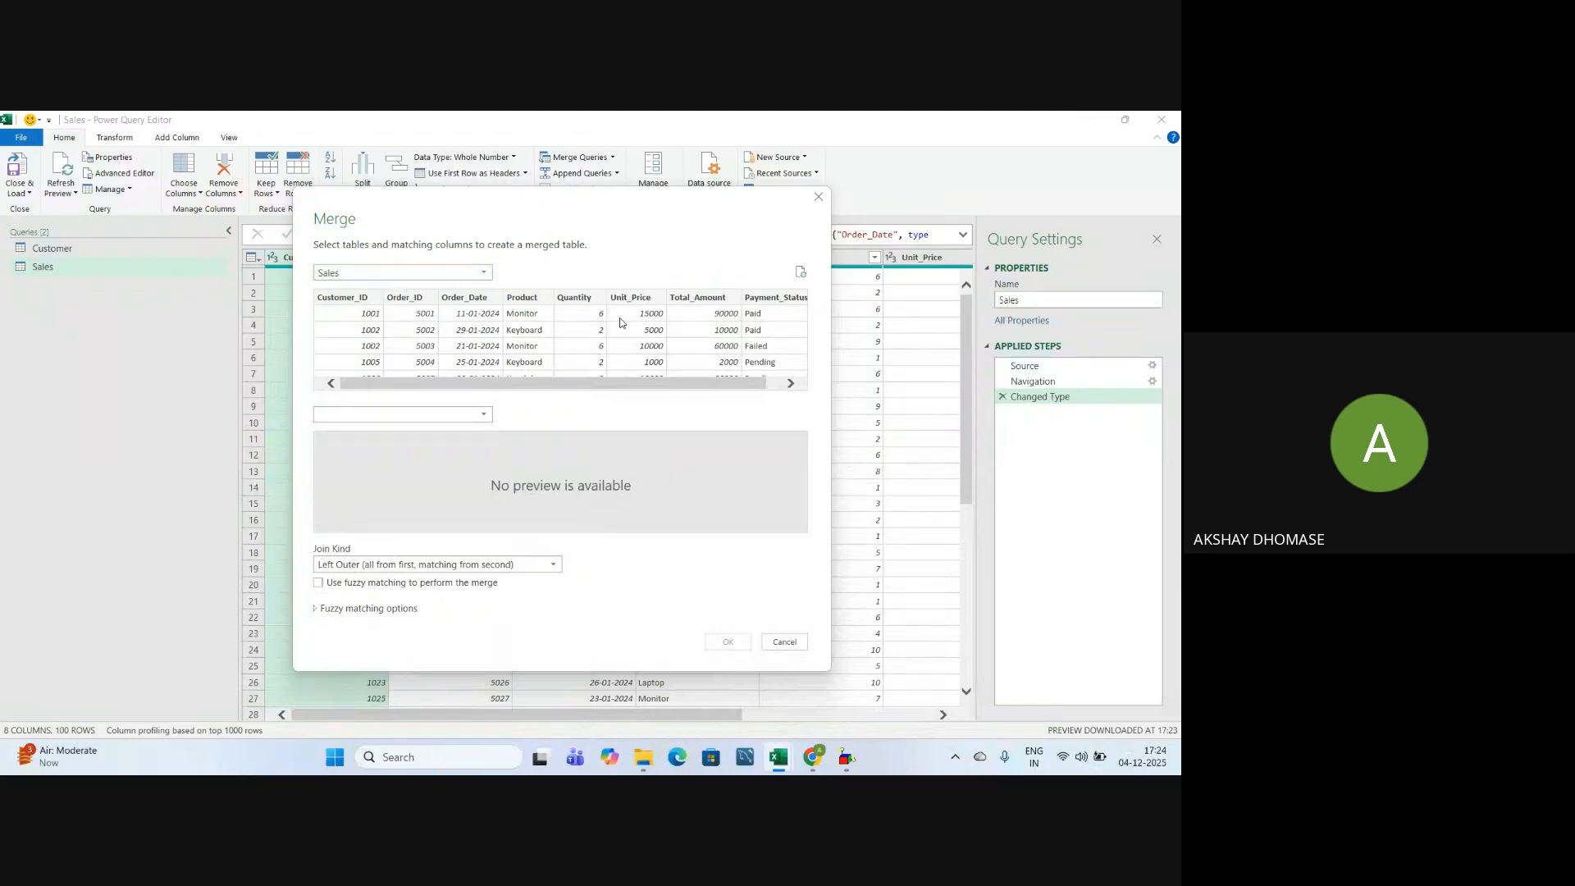
pyautogui.click(361, 271)
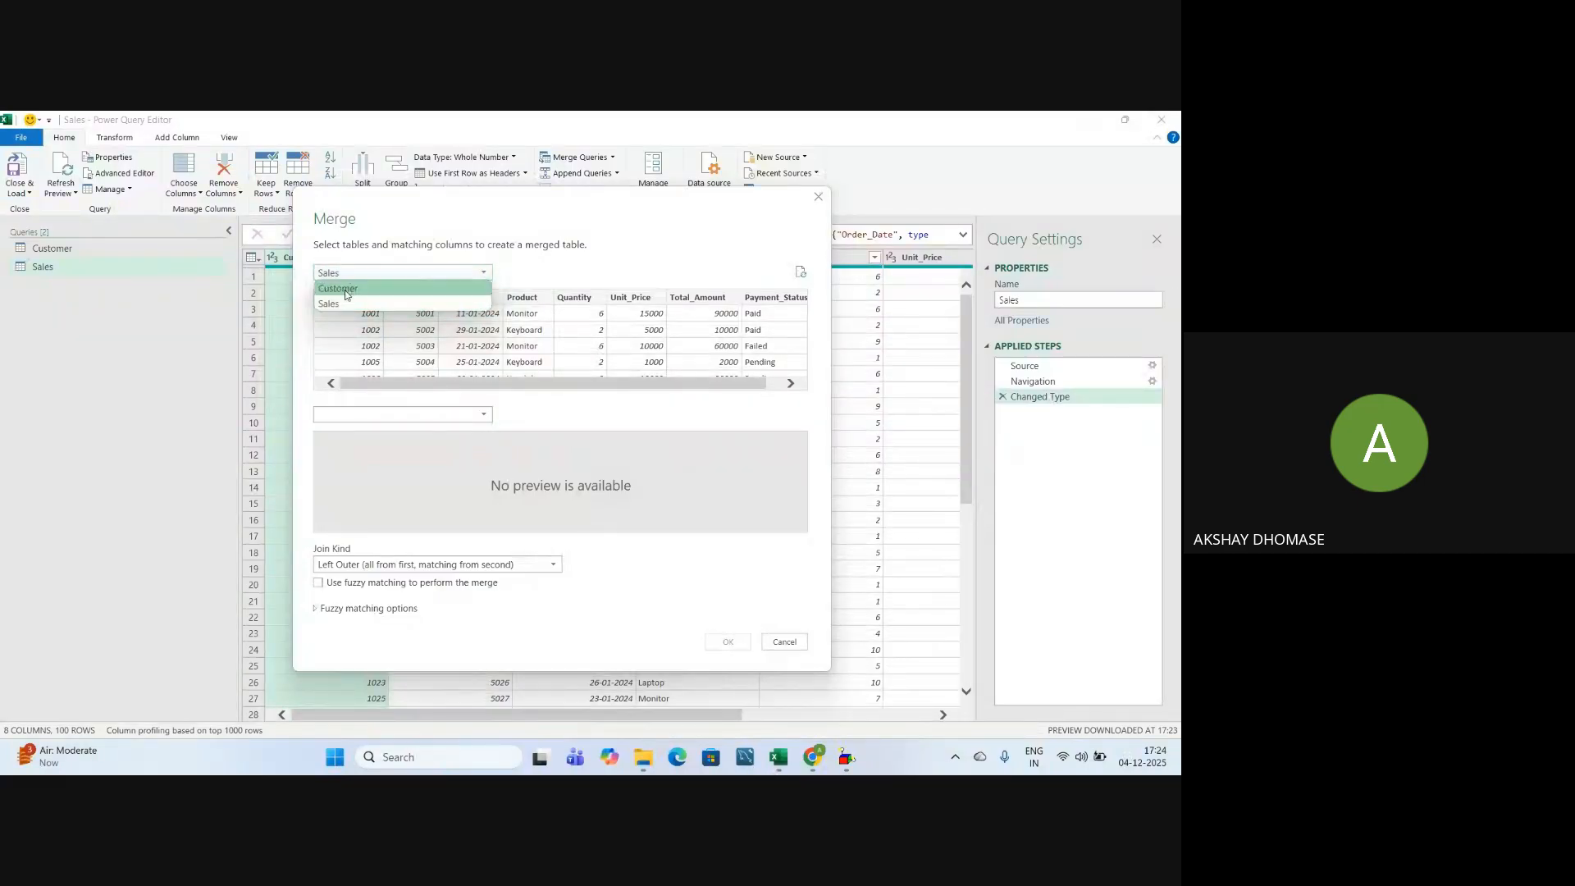
pyautogui.click(345, 294)
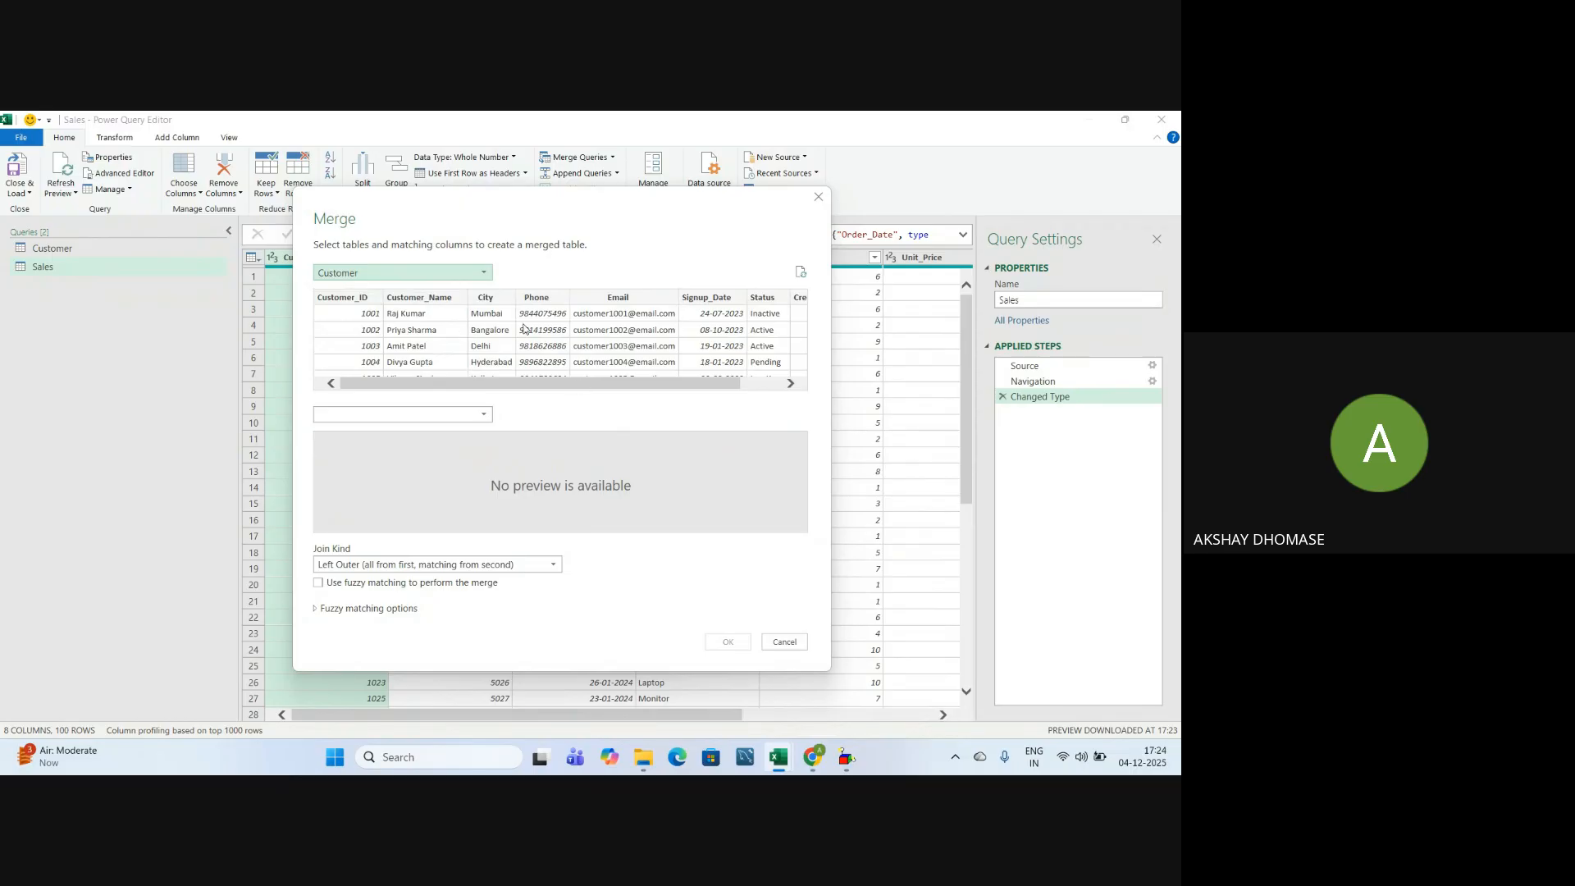
pyautogui.click(391, 415)
pyautogui.click(338, 445)
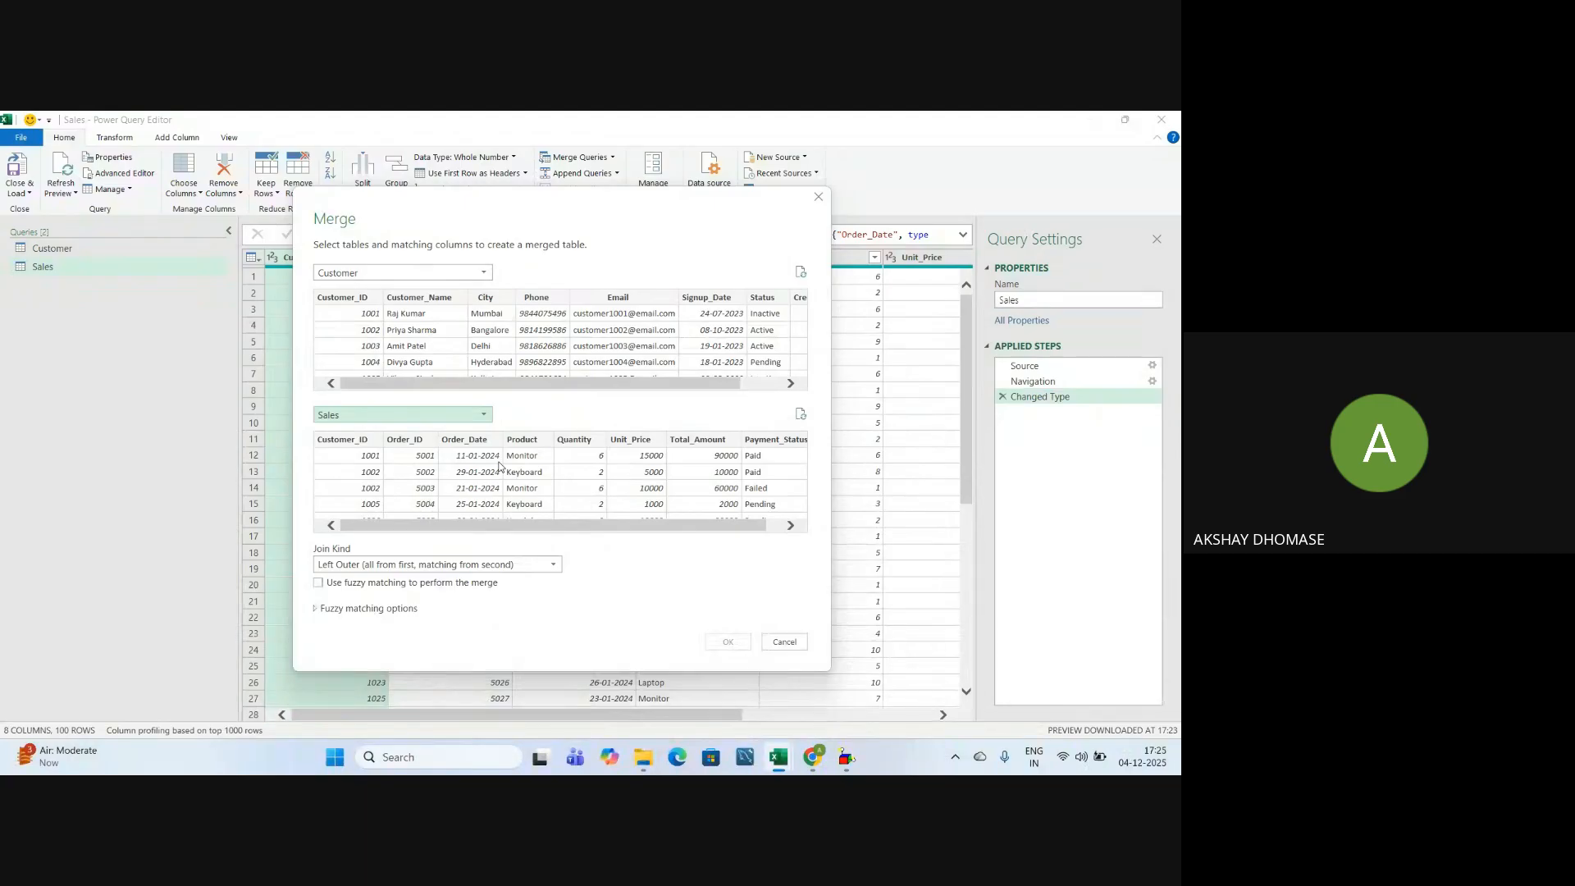
# Match the tables on Customer_ID in both and create the merged query with the Left Outer join kind
pyautogui.click(354, 297)
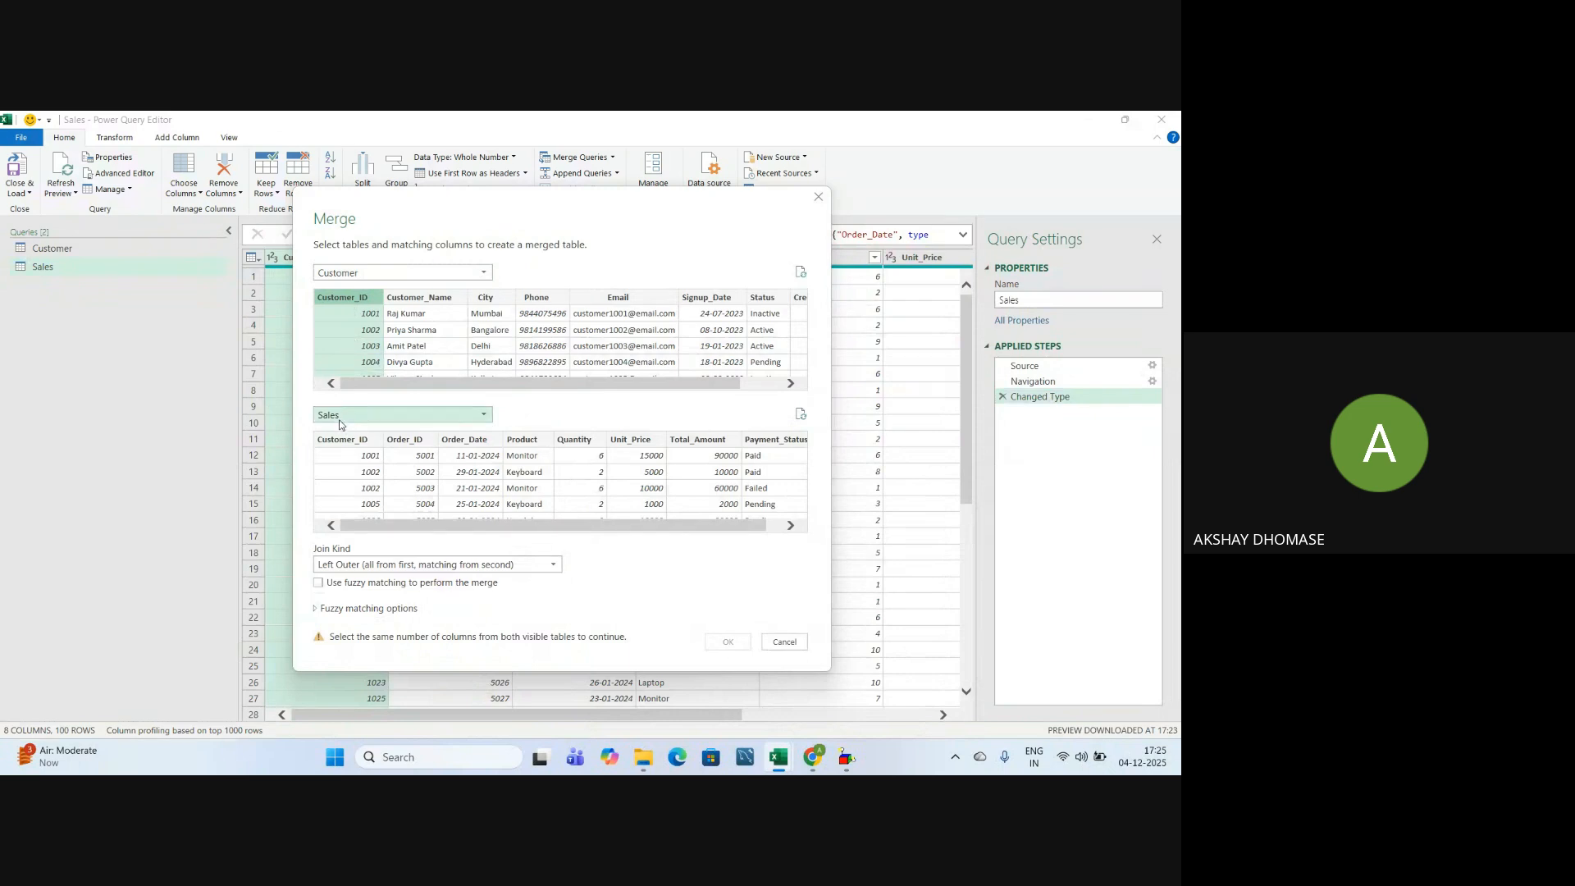
pyautogui.click(346, 463)
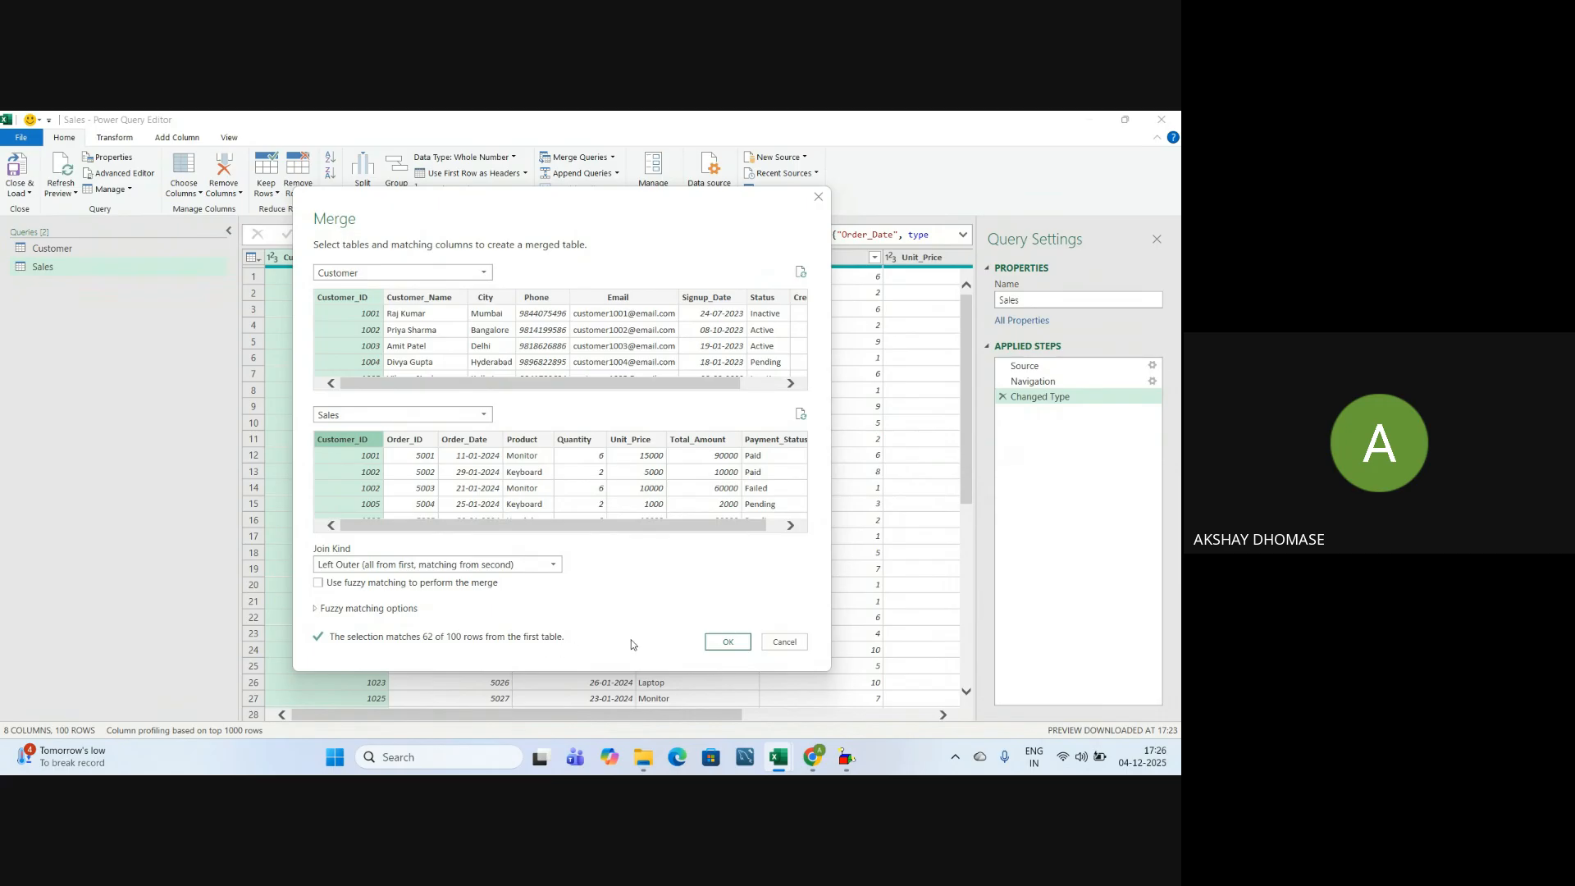
pyautogui.click(727, 642)
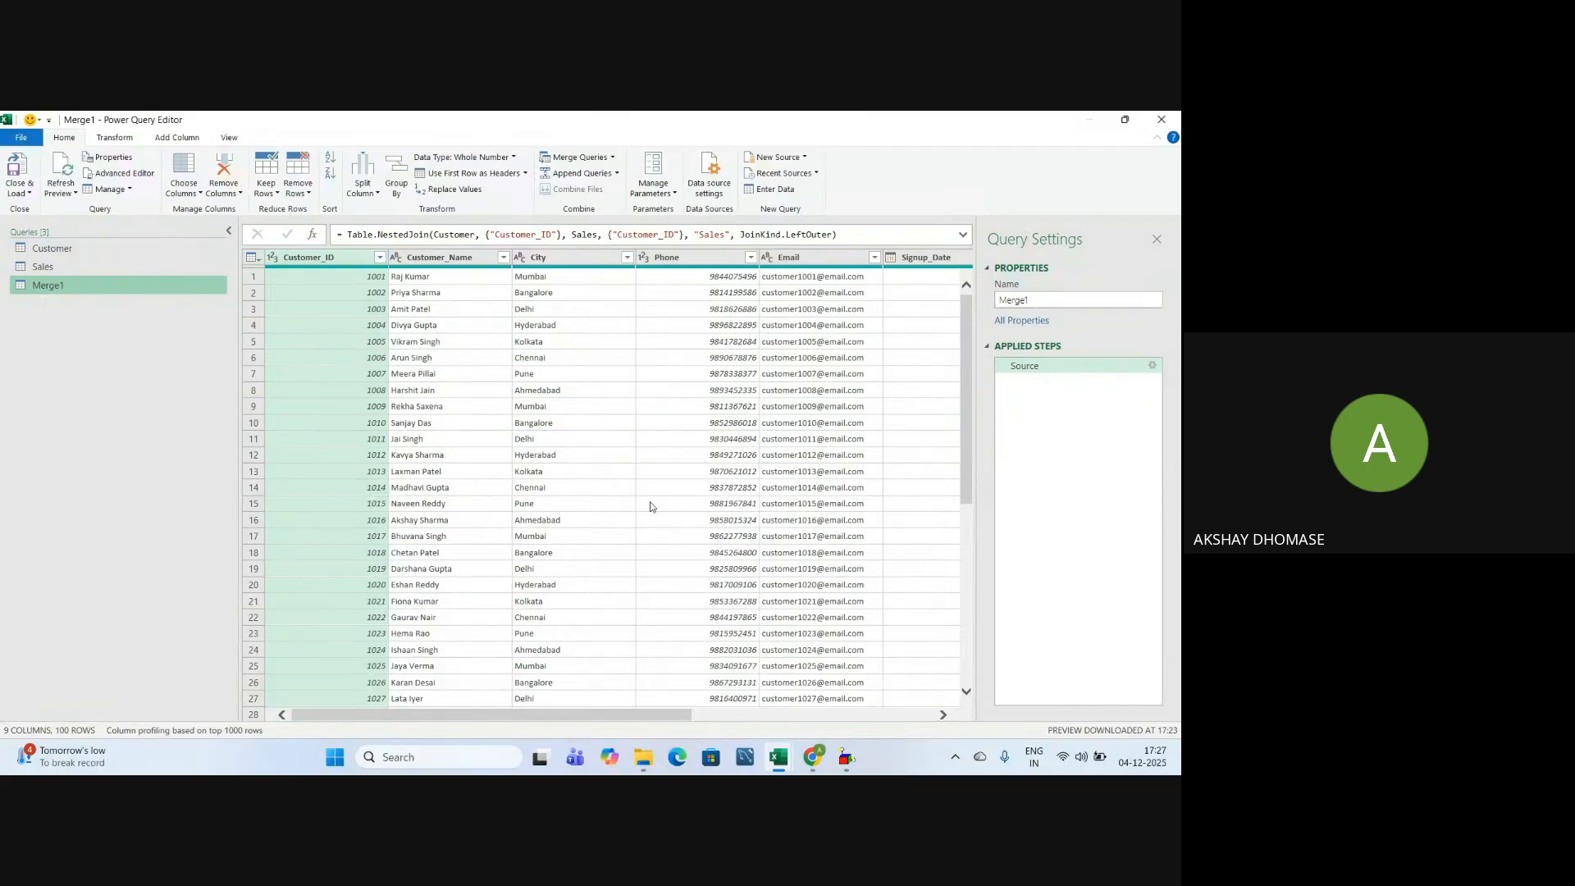
# Rename the merged query as LEFT JOIN
pyautogui.click(1031, 301)
pyautogui.doubleClick(1032, 301)
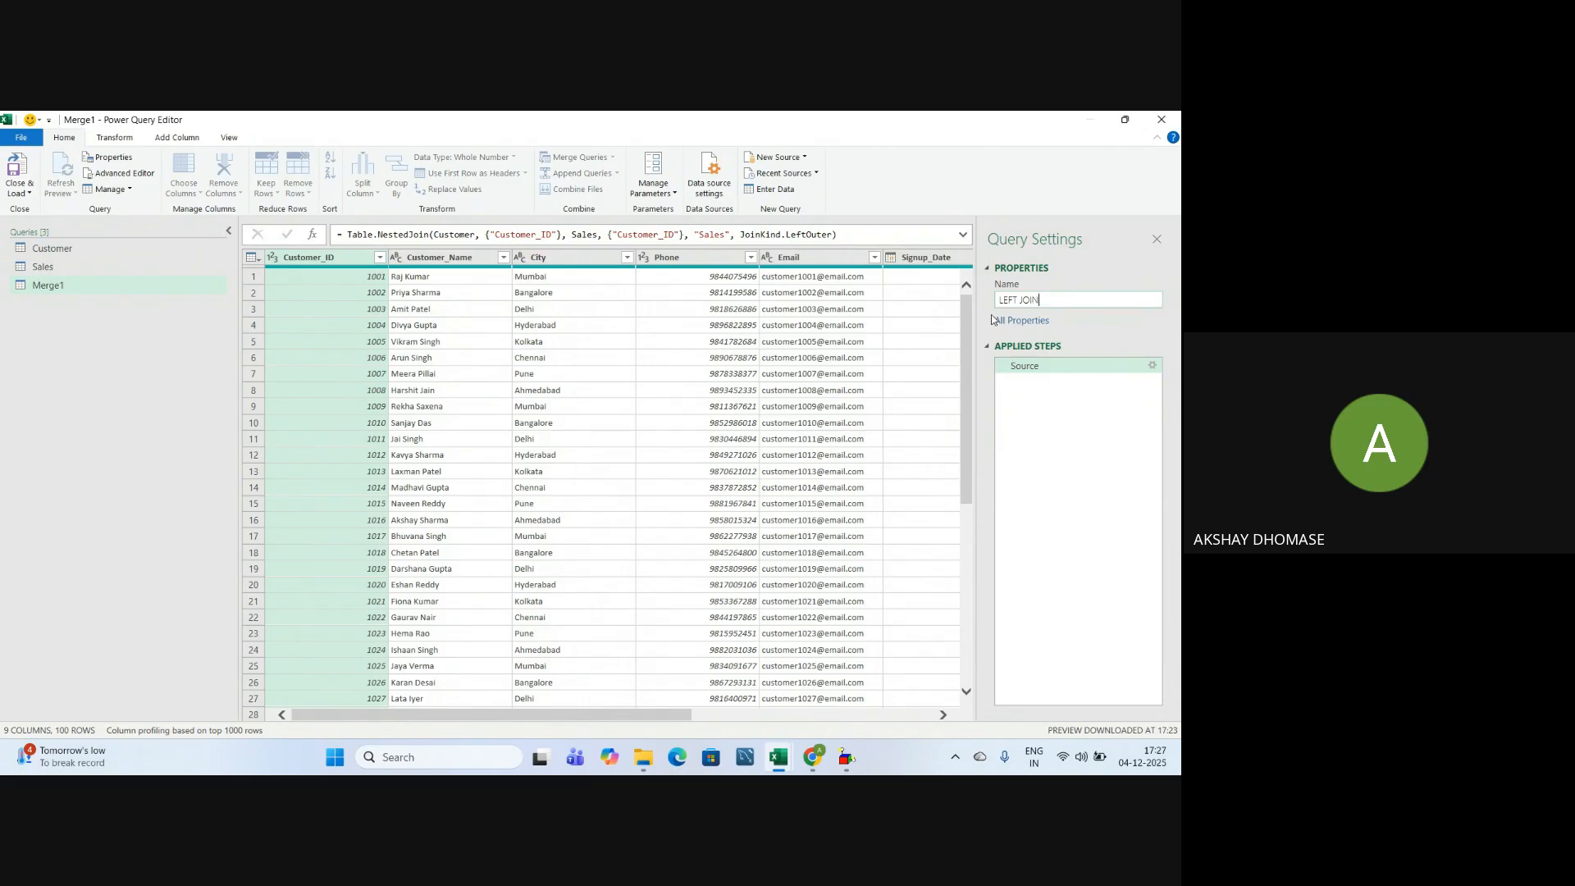
pyautogui.press('Return')
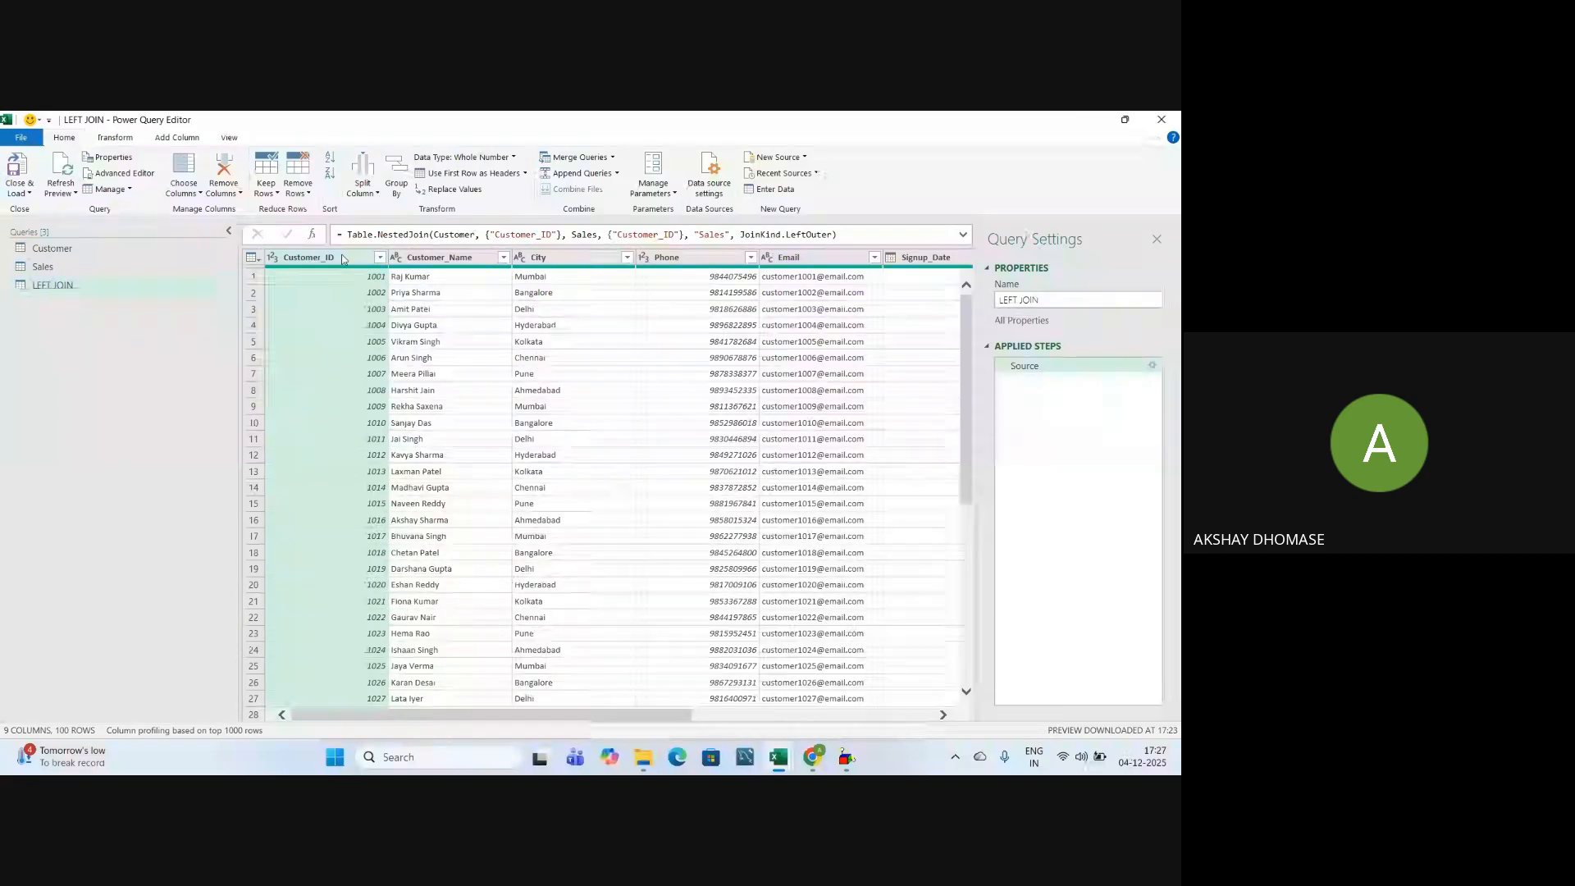
# Expand the Sales column to Order_ID, Product, Quantity, Unit_Price, Total_Amount and Payment_Status only, without the original column name as prefix
pyautogui.moveTo(474, 715); pyautogui.dragTo(526, 733)
pyautogui.moveTo(528, 732); pyautogui.dragTo(721, 761)
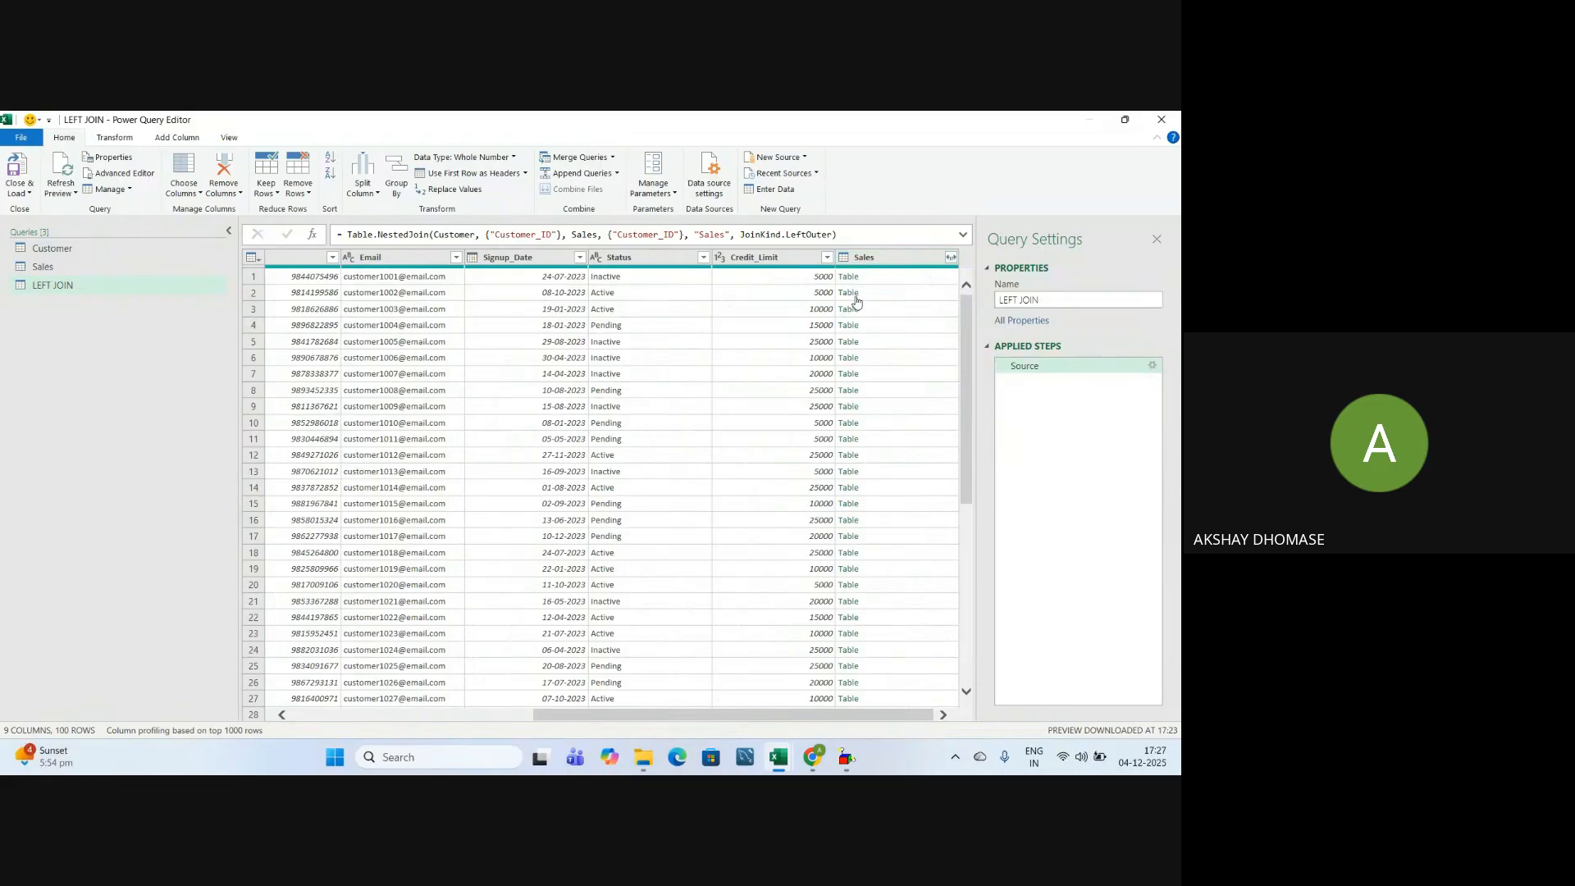
pyautogui.click(950, 258)
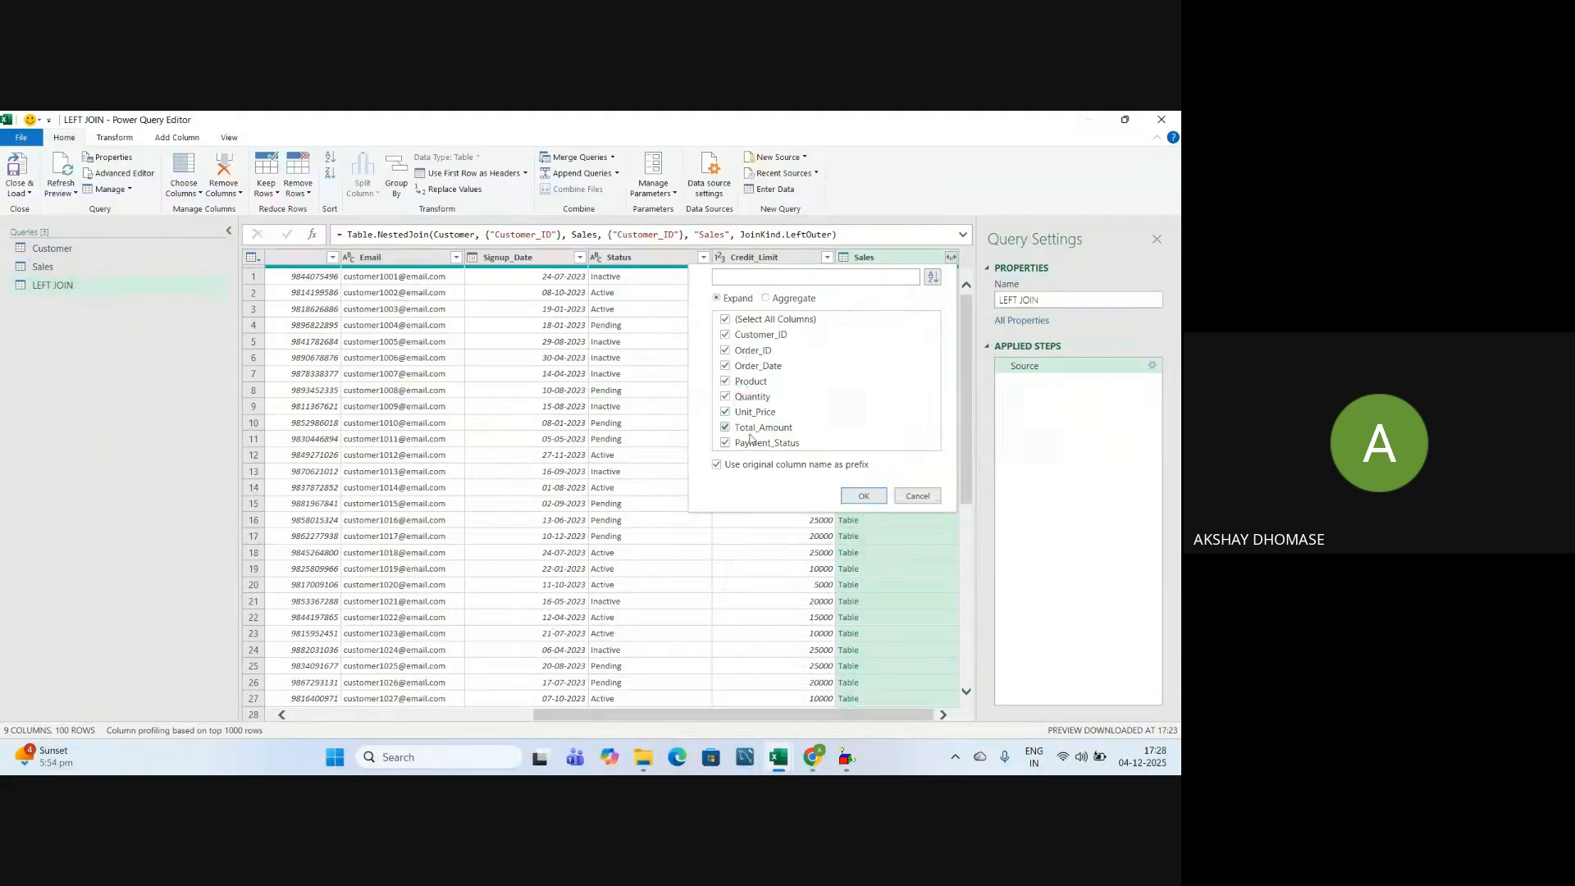
pyautogui.click(755, 320)
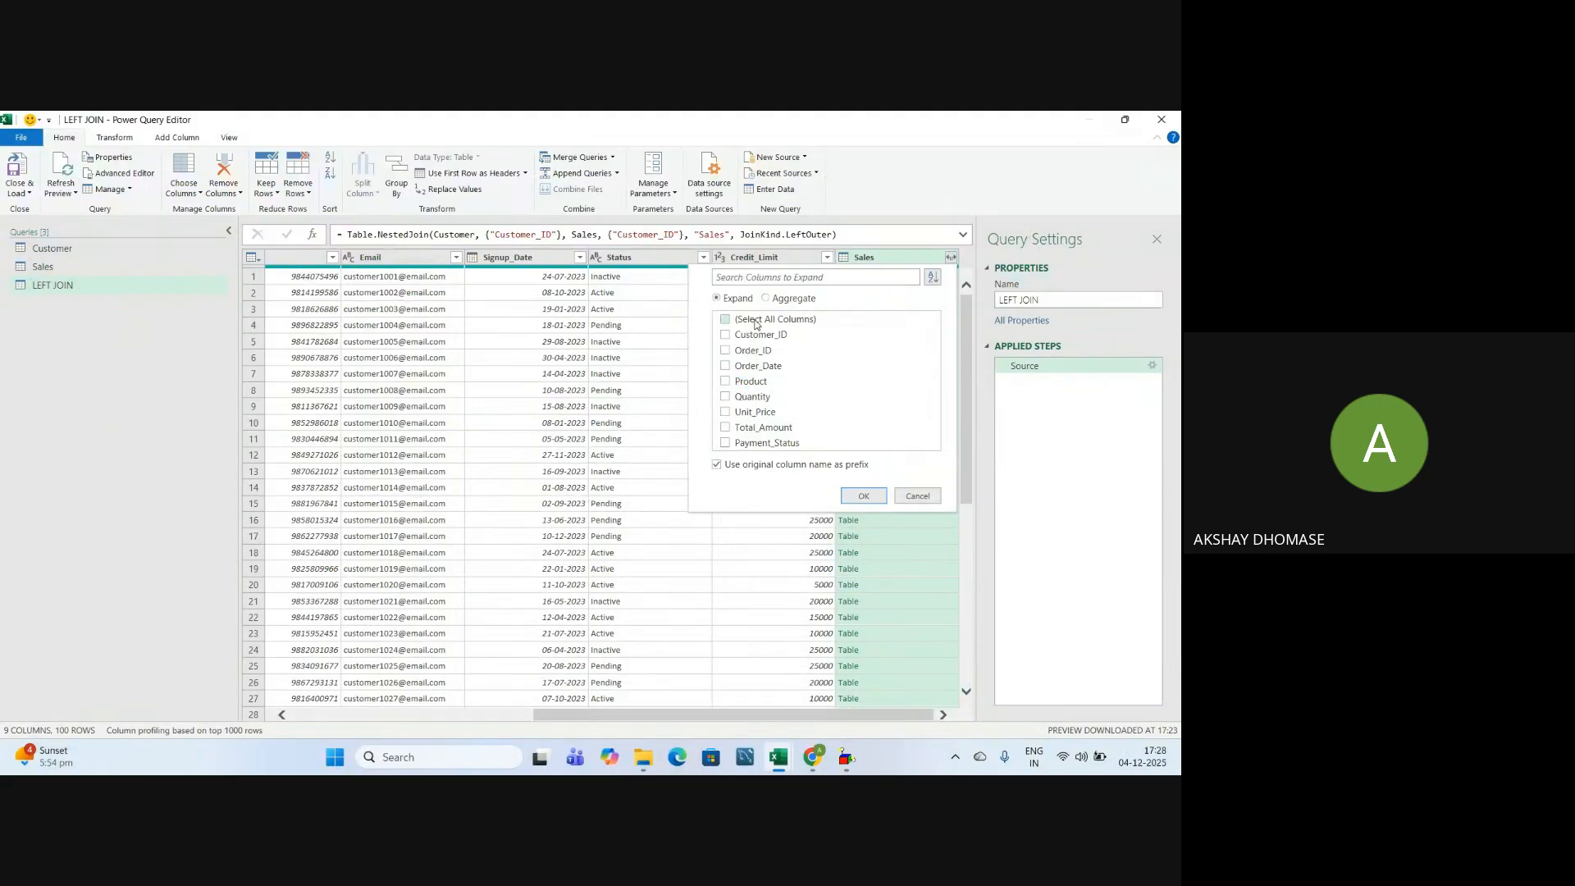
pyautogui.click(725, 351)
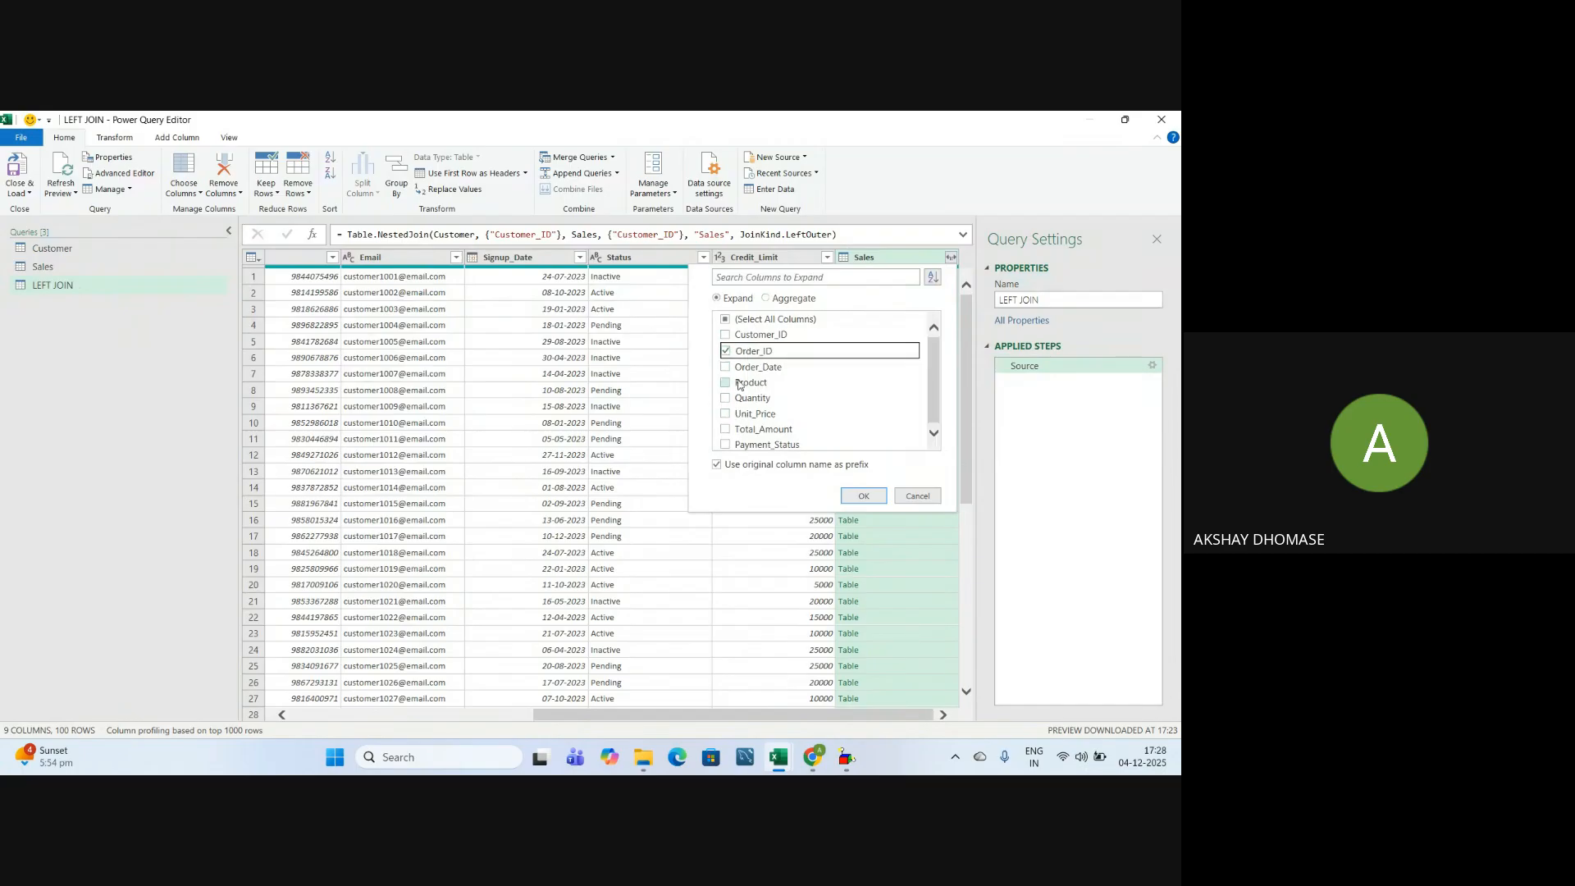
pyautogui.click(725, 383)
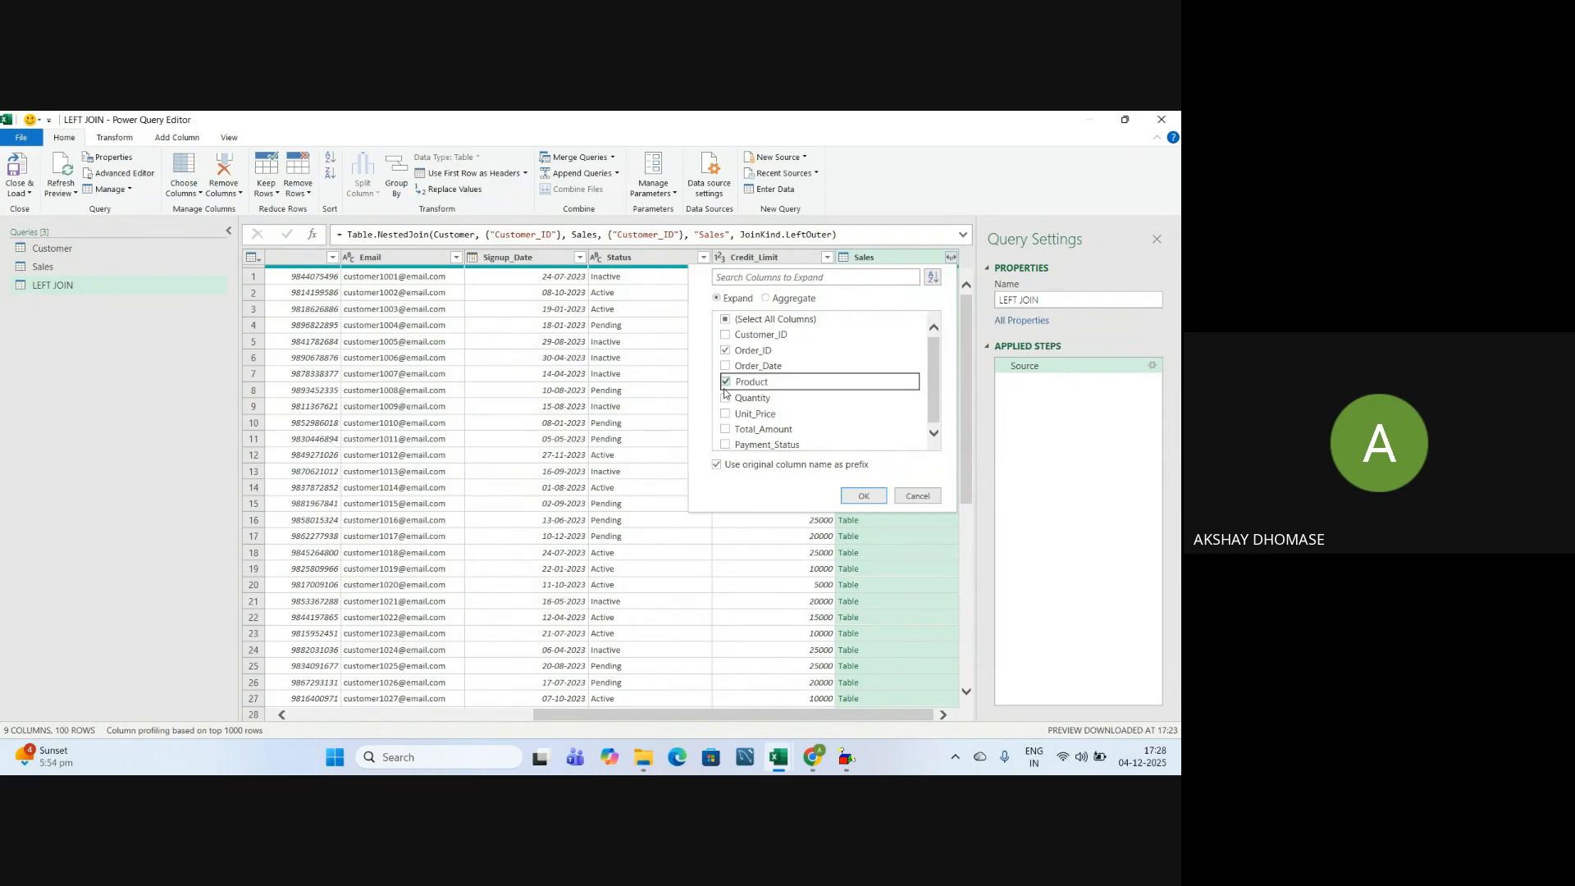
pyautogui.click(725, 398)
pyautogui.click(725, 415)
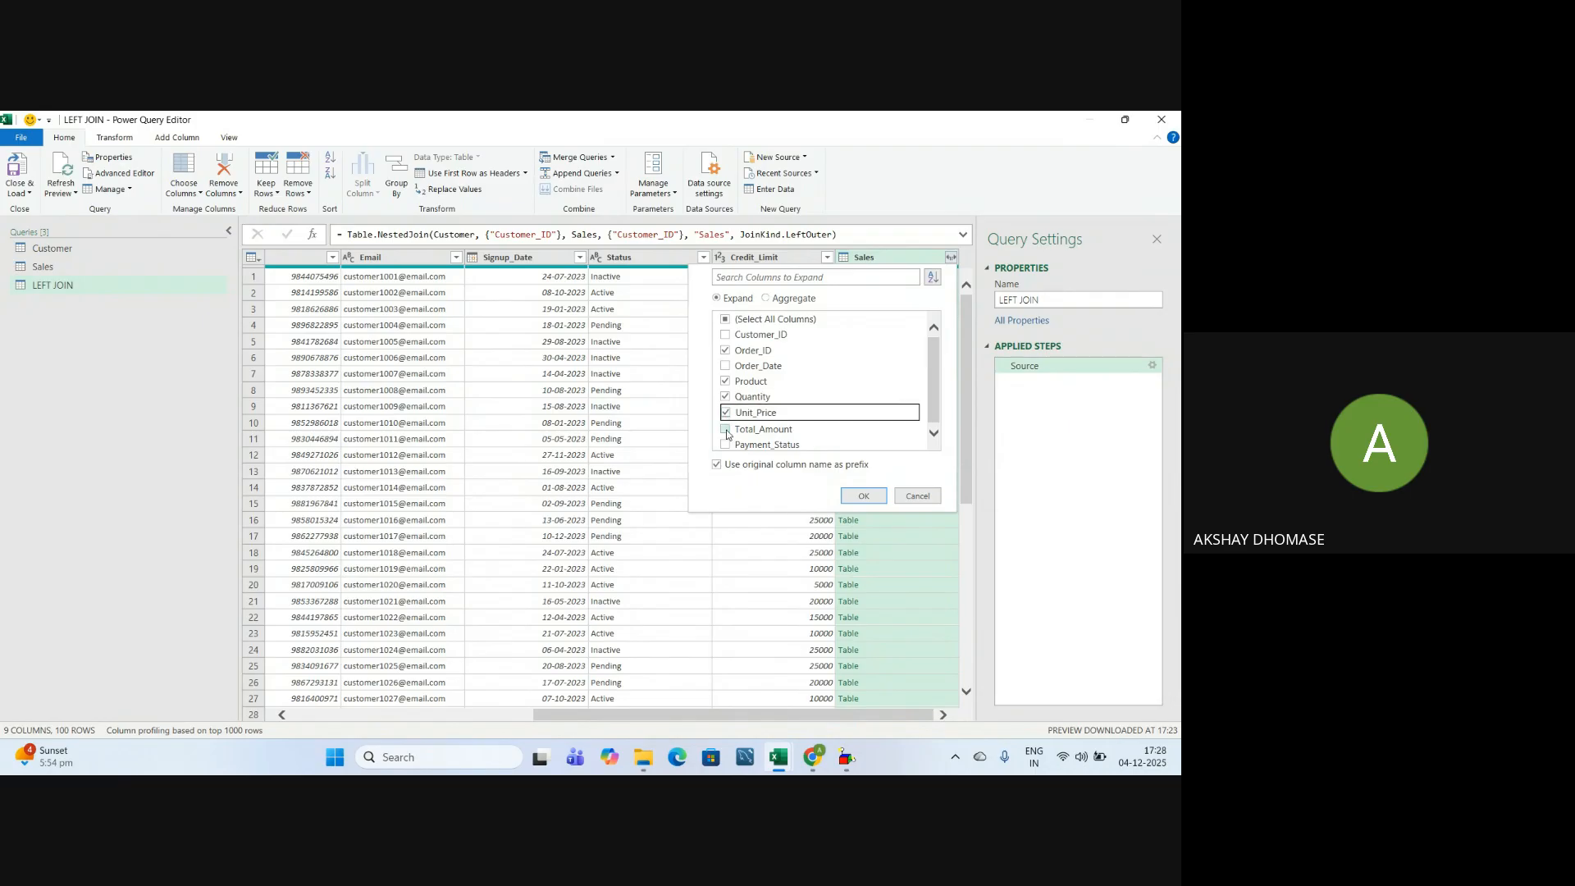
pyautogui.click(727, 431)
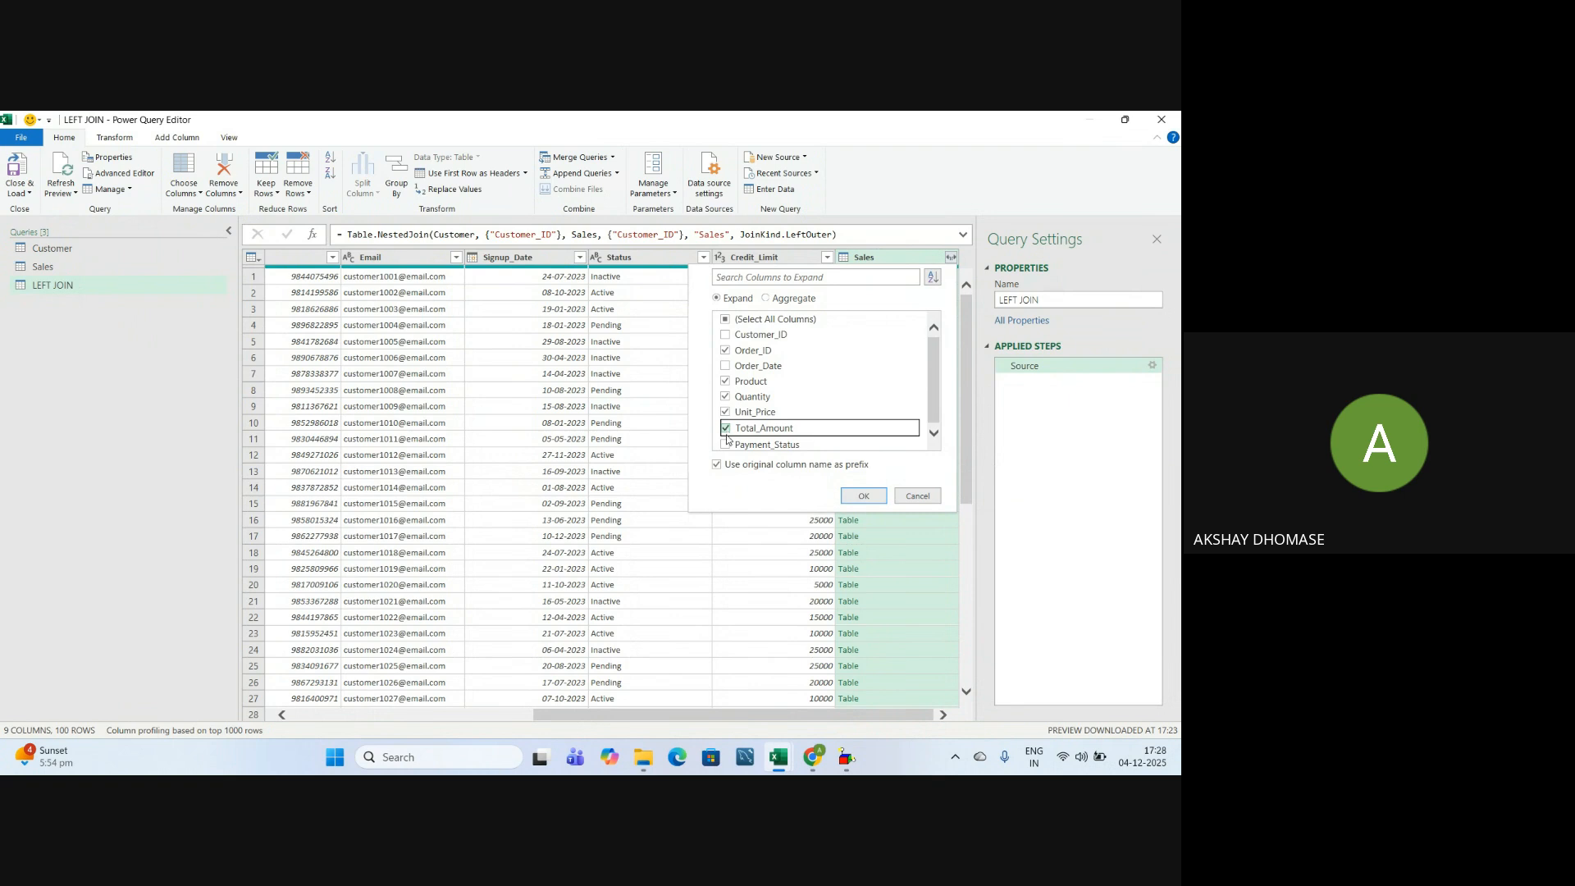
pyautogui.click(725, 444)
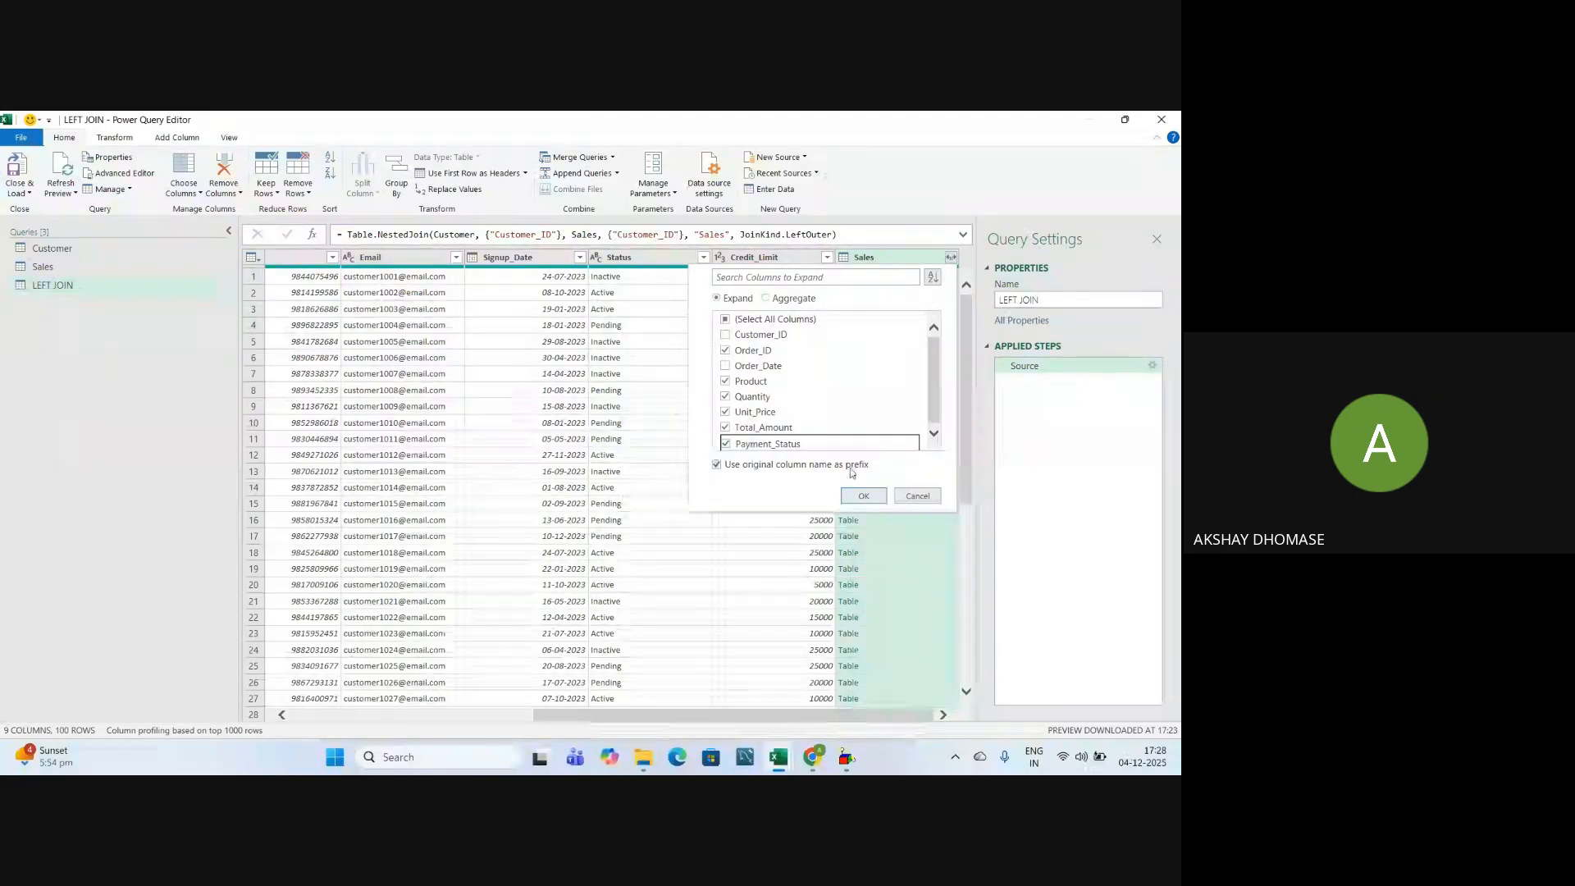
pyautogui.click(717, 465)
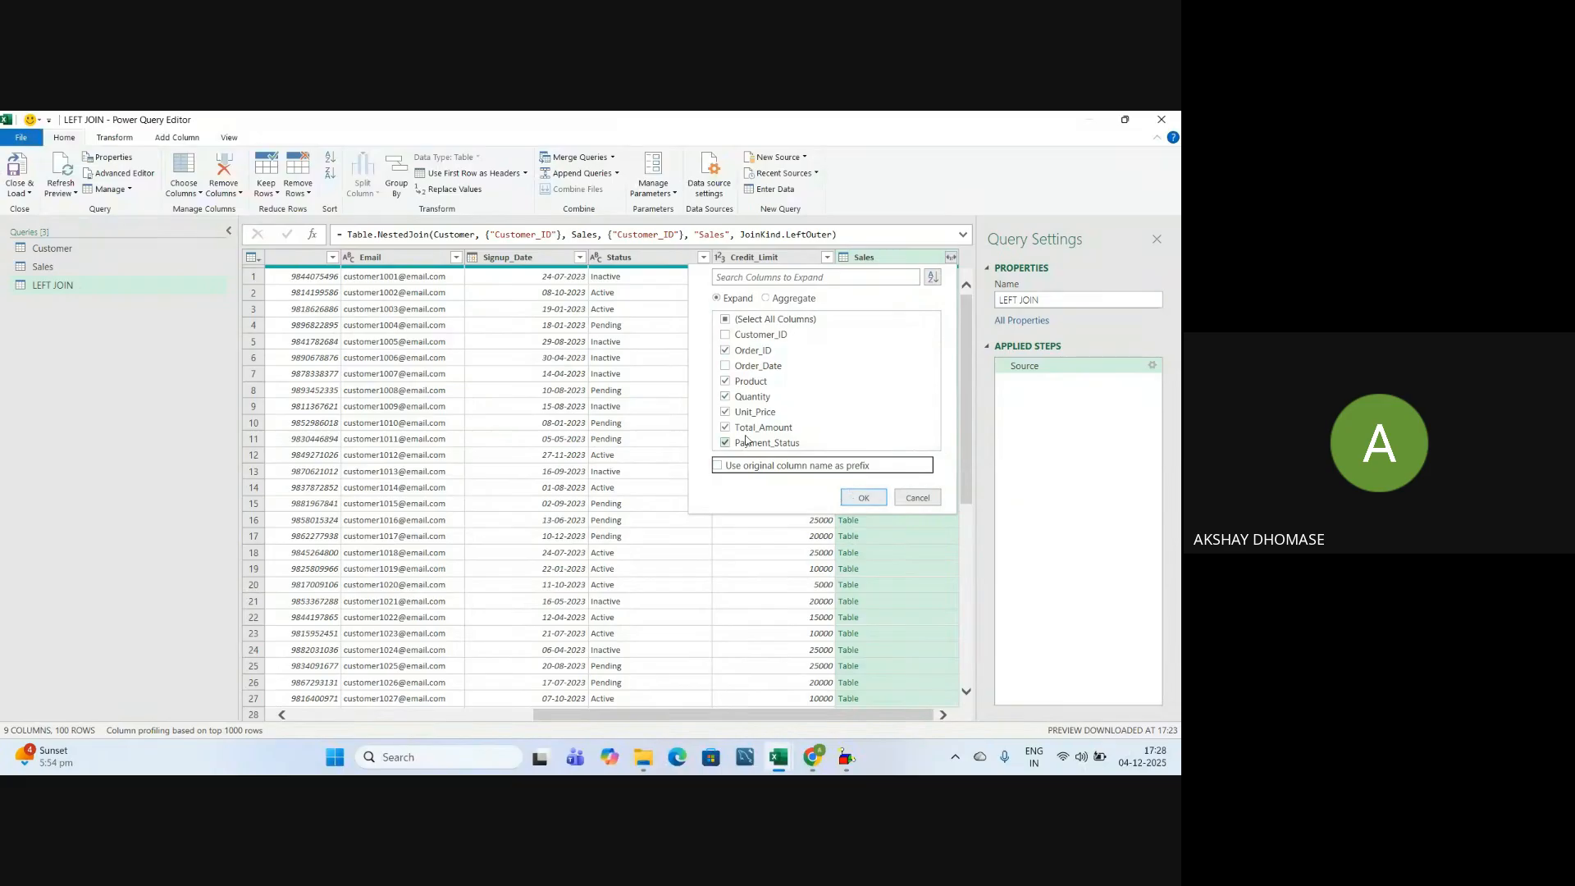
pyautogui.click(861, 498)
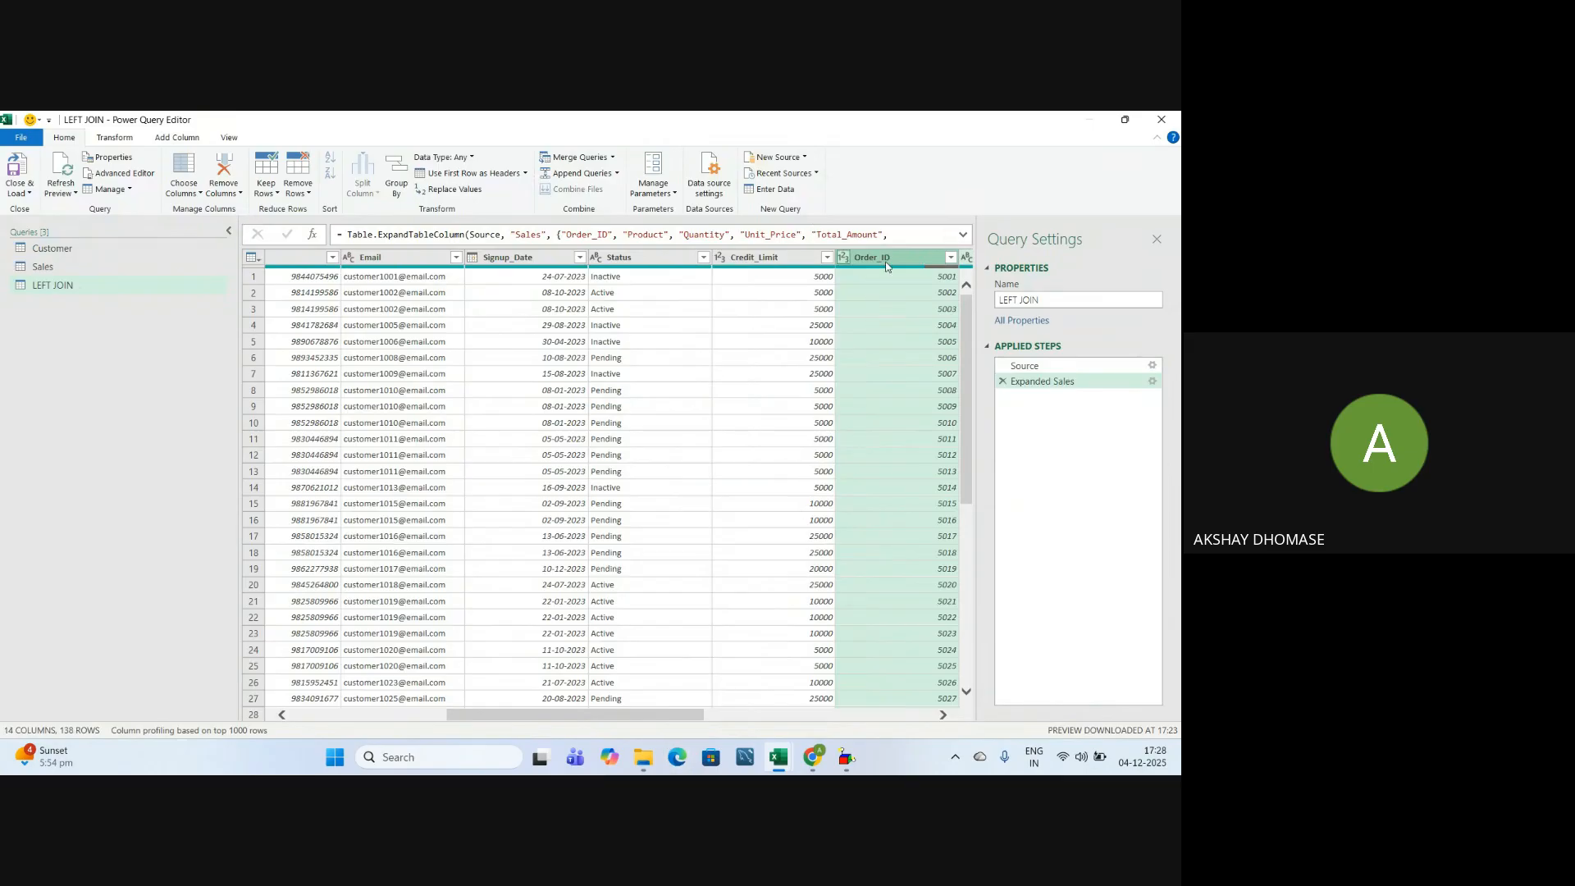
# Close the query editor, load all queries into the workbook, and hide the list of queries and connections
pyautogui.moveTo(623, 715); pyautogui.dragTo(830, 720)
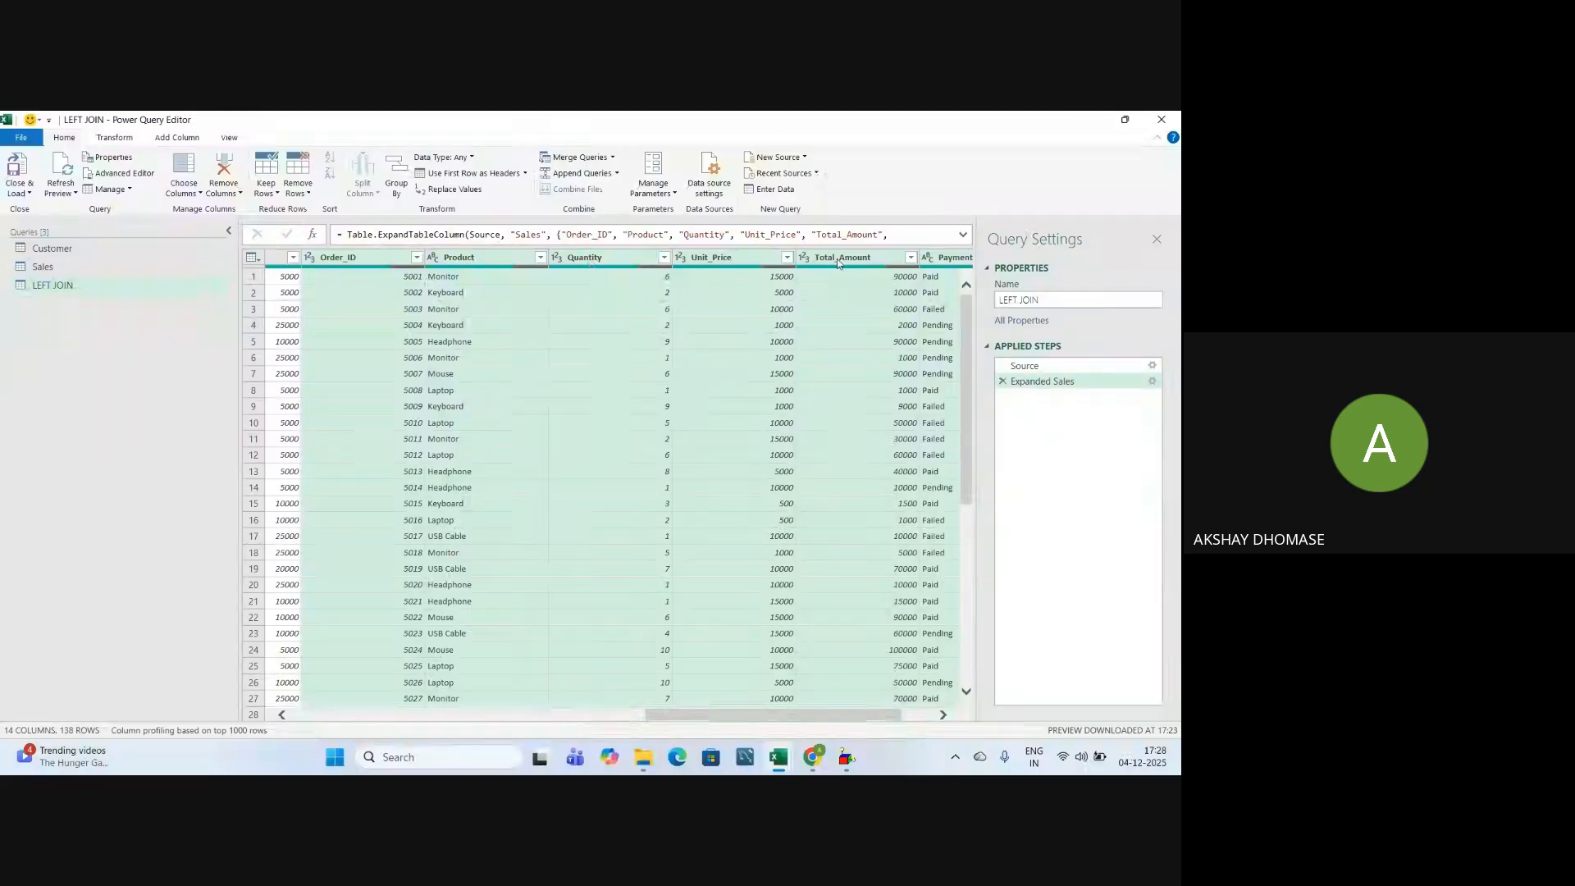
pyautogui.moveTo(840, 710); pyautogui.dragTo(915, 692)
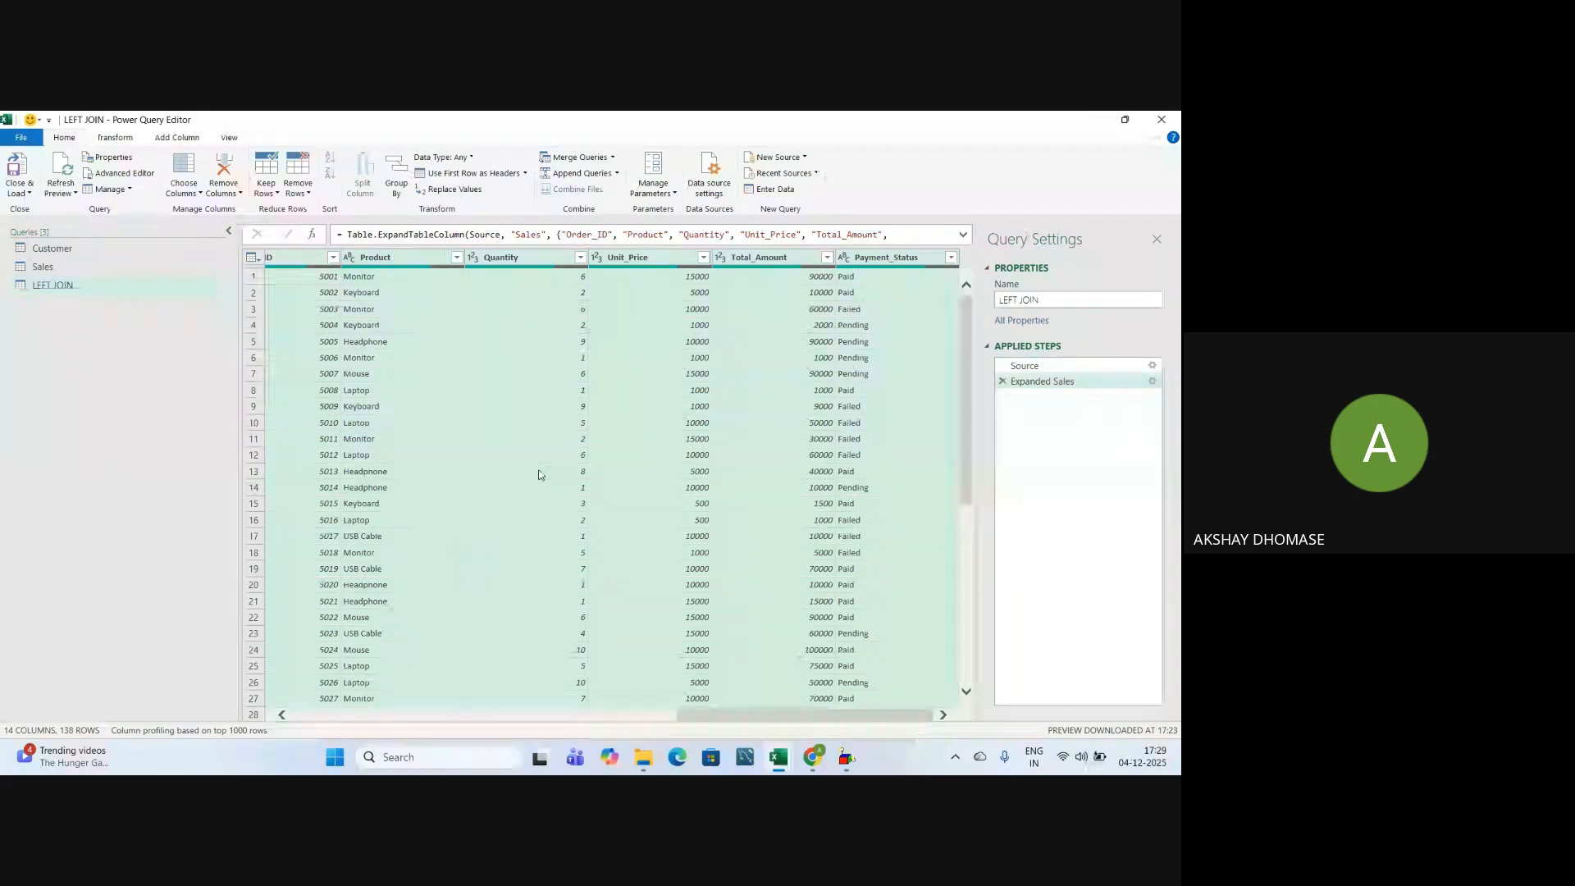
pyautogui.click(25, 192)
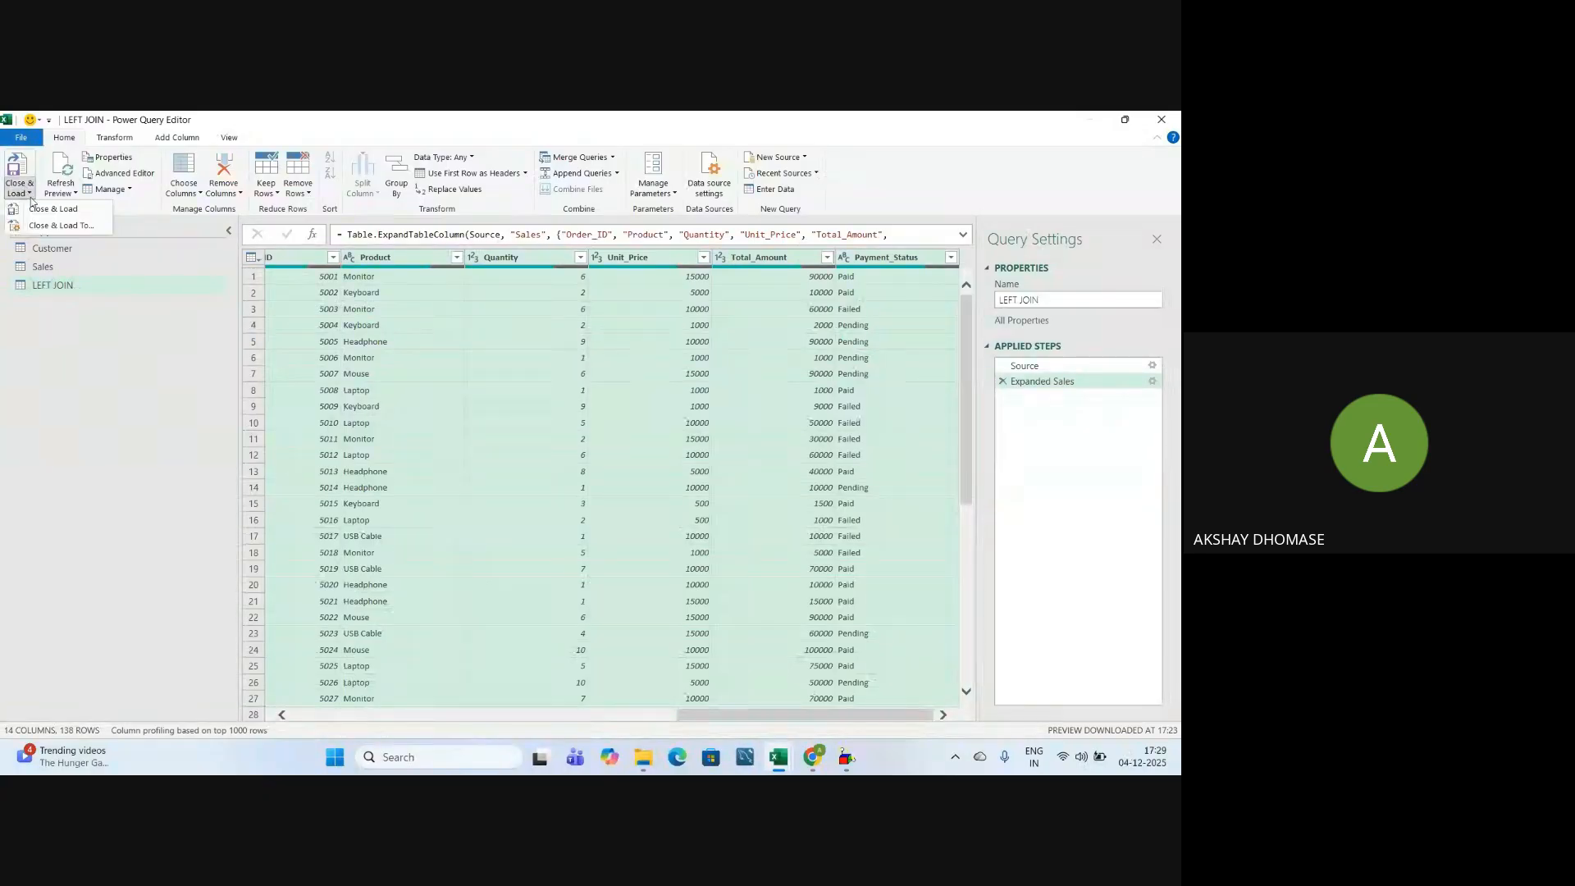
pyautogui.click(44, 210)
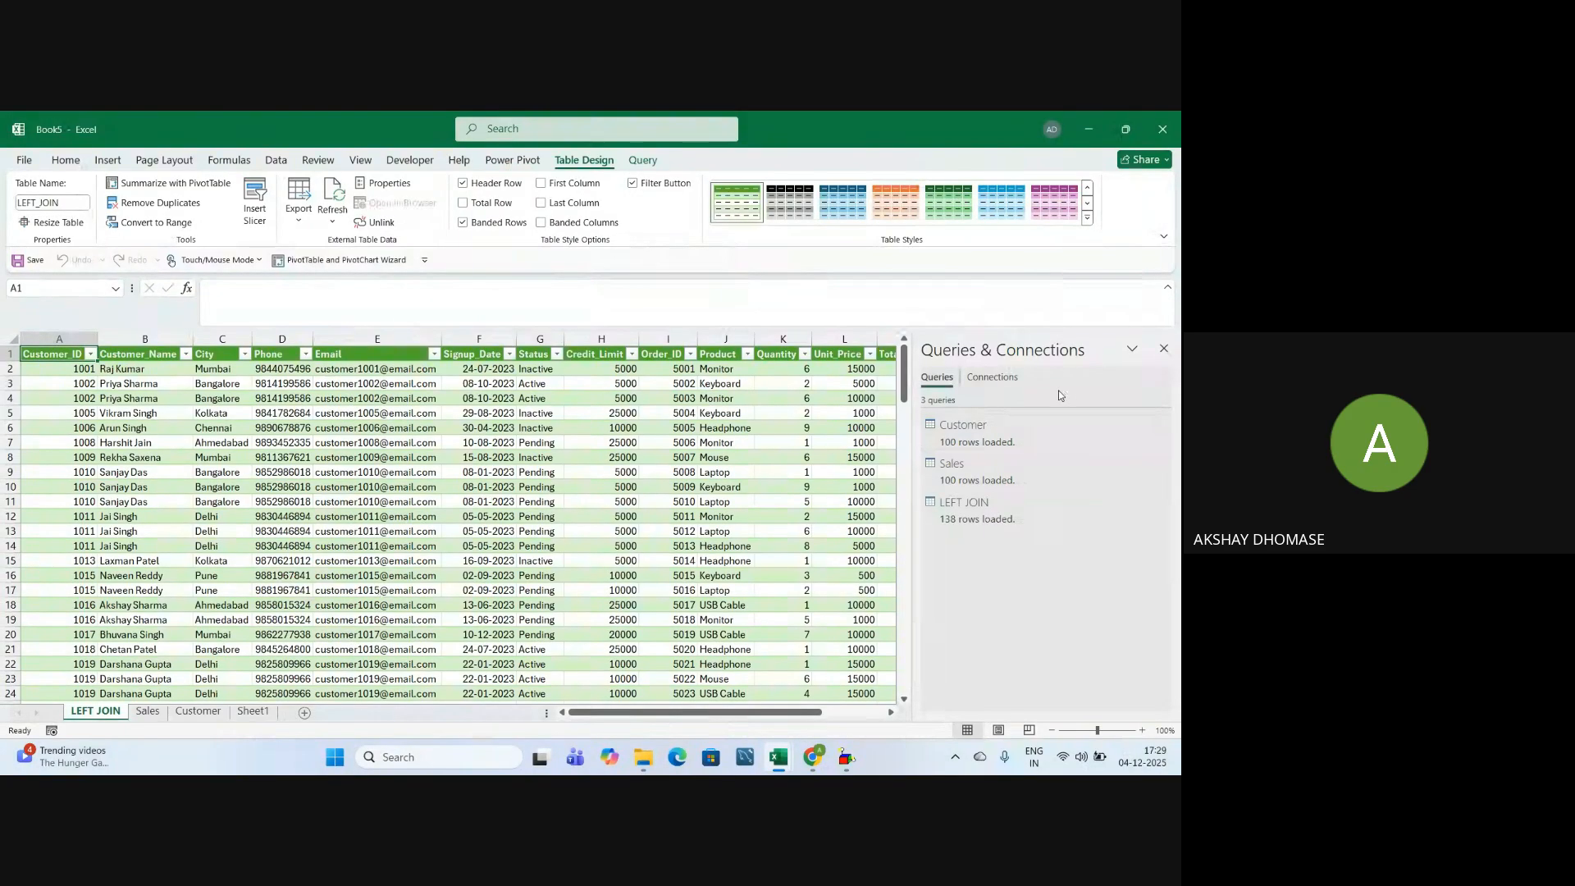
pyautogui.click(1161, 353)
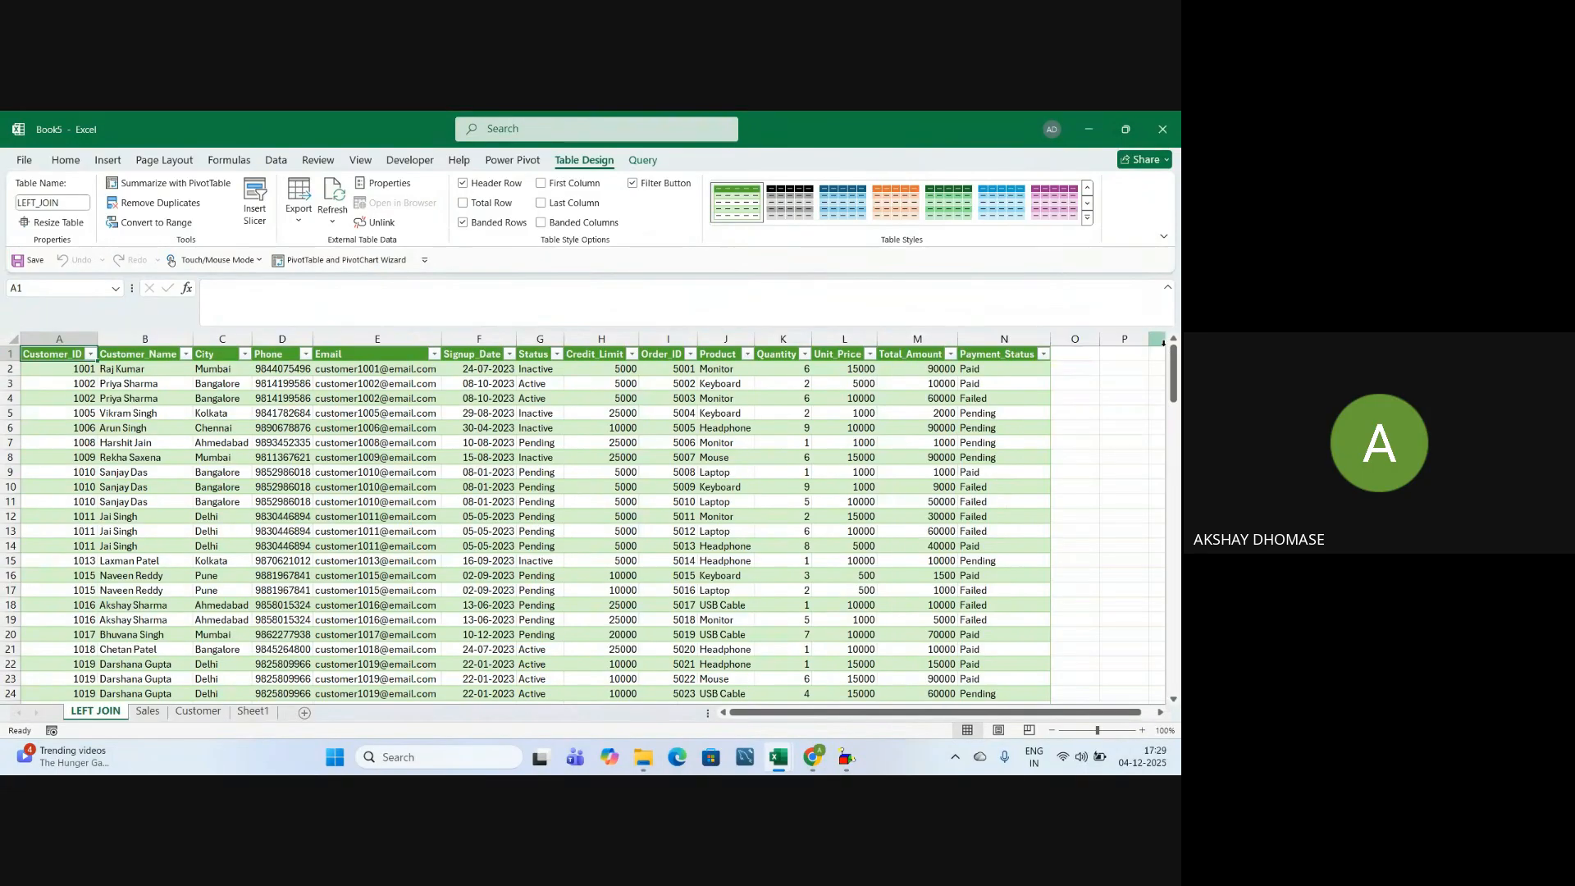
pyautogui.click(1107, 508)
pyautogui.click(608, 521)
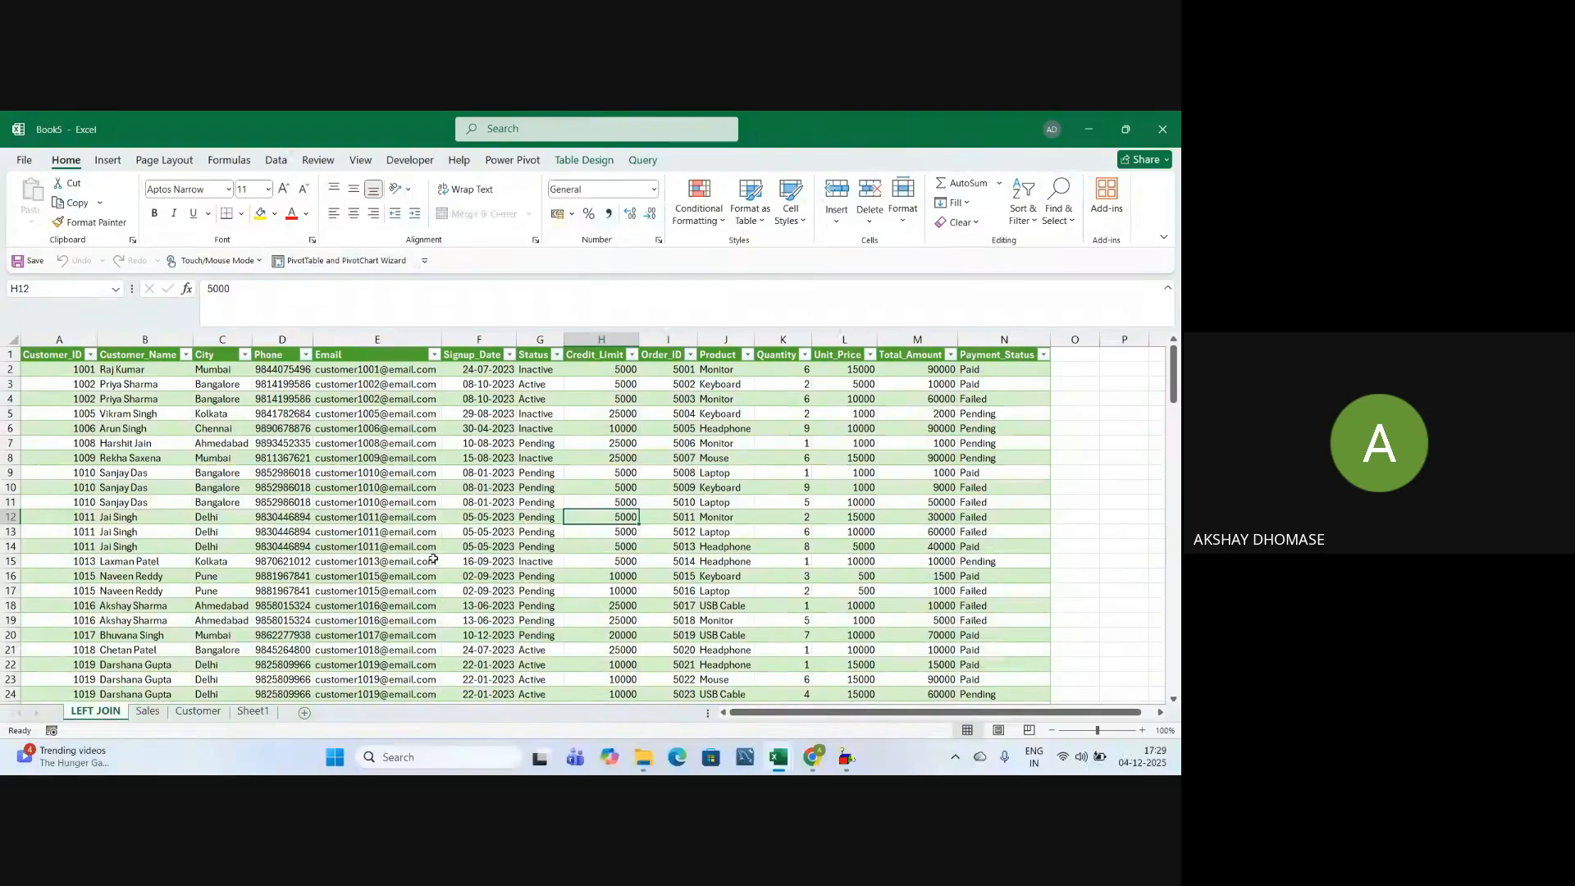
pyautogui.scroll(-4, 433, 559)
pyautogui.scroll(4, 434, 556)
# Count the Customer_ID entries on the Customer sheet and on the Sales sheet by selecting each full column of values
pyautogui.click(197, 711)
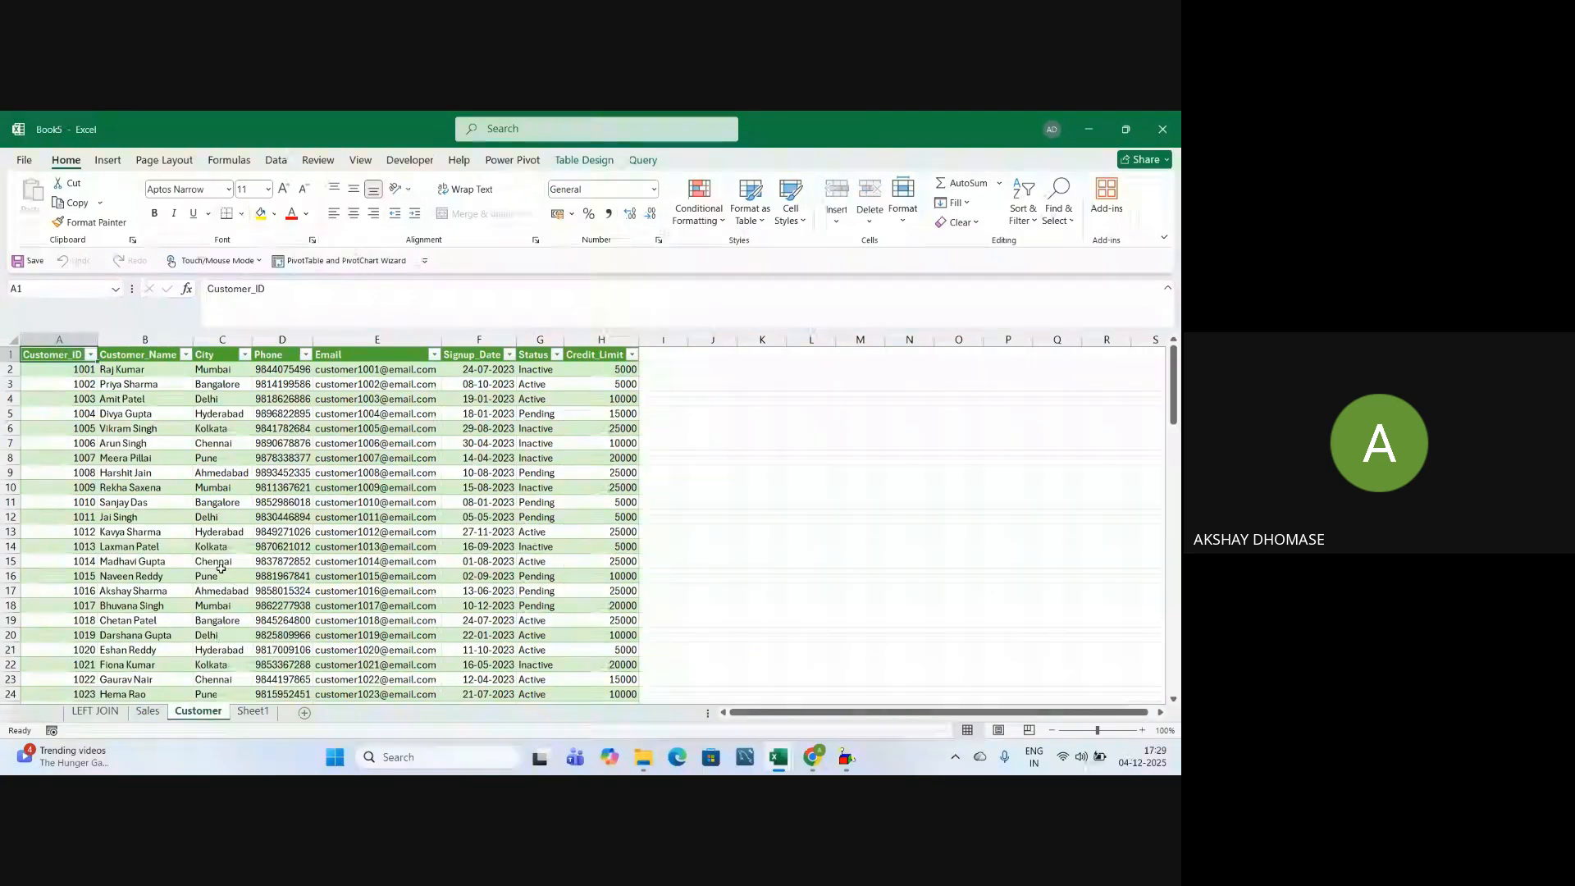
pyautogui.click(85, 368)
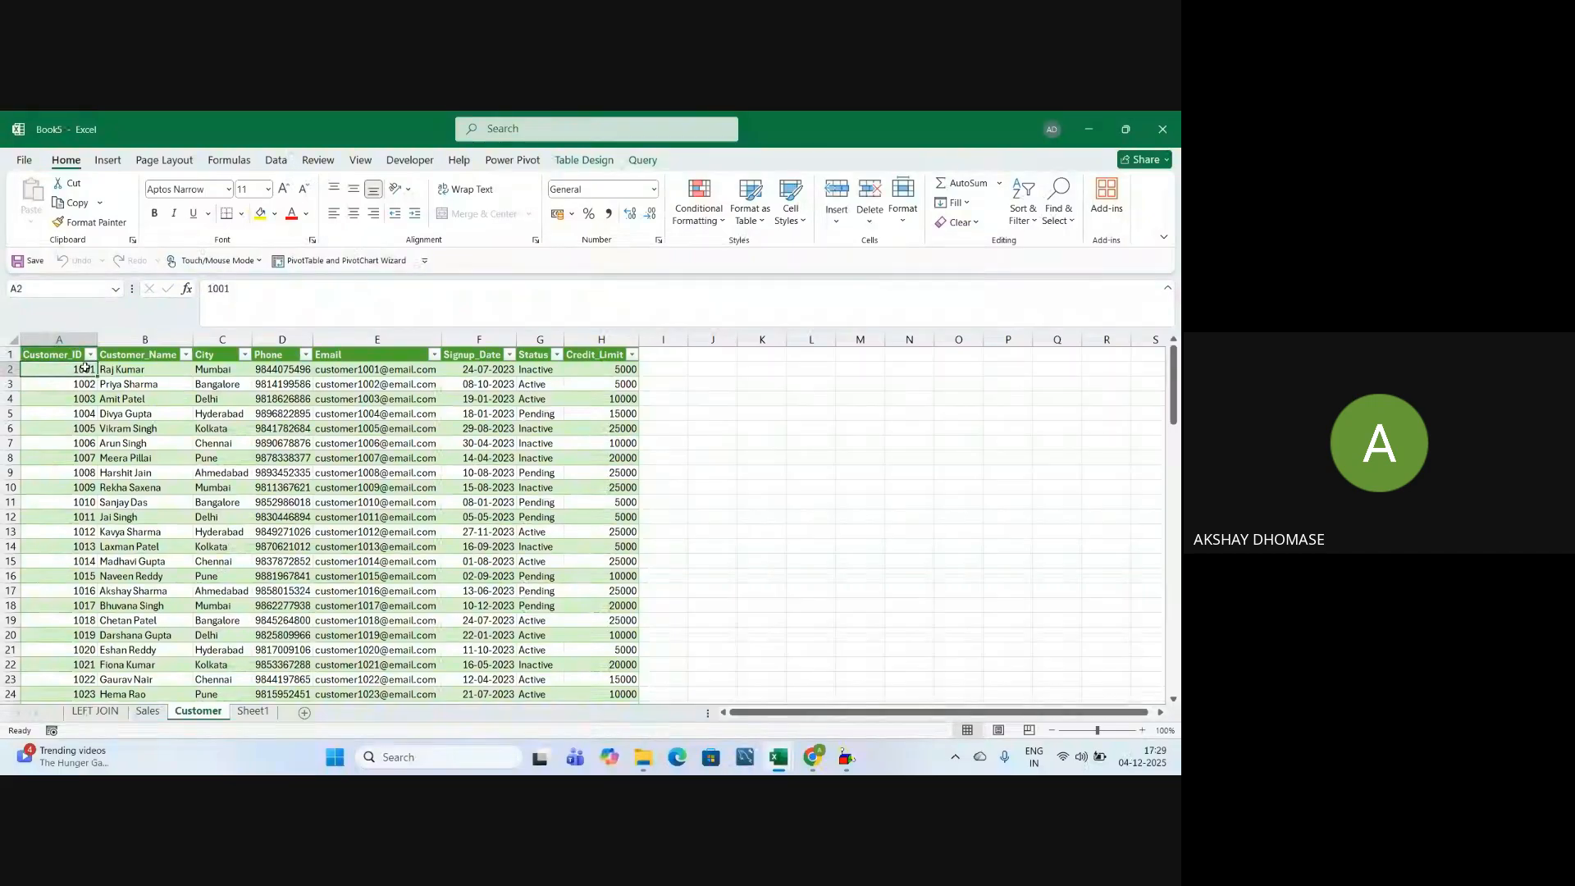
pyautogui.hotkey('ctrl', 'shift', 'Down')
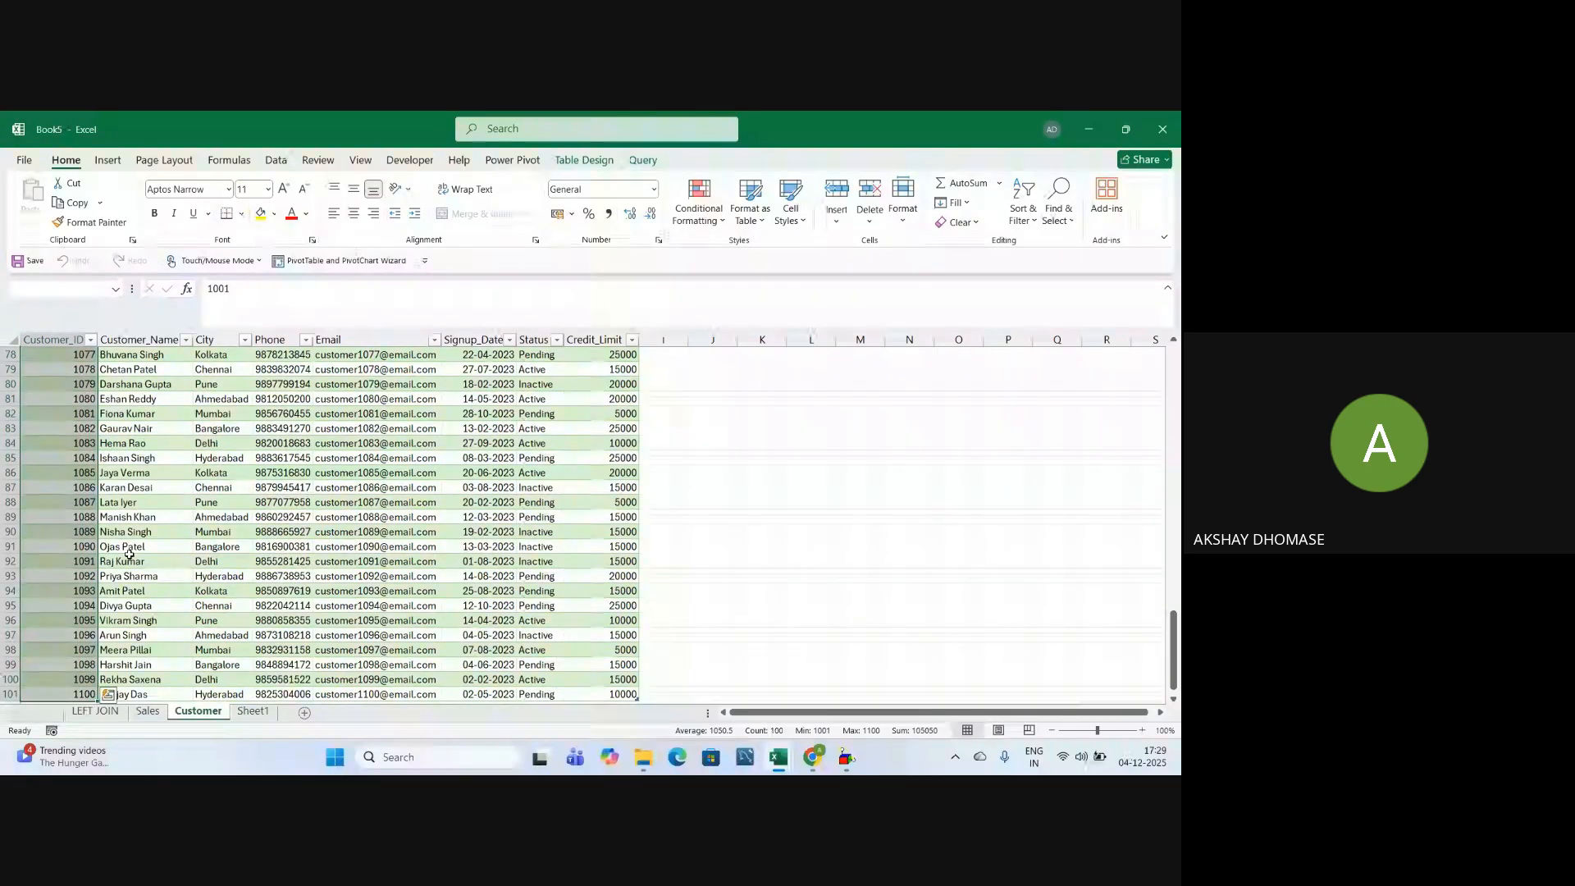
pyautogui.scroll(19, 128, 555)
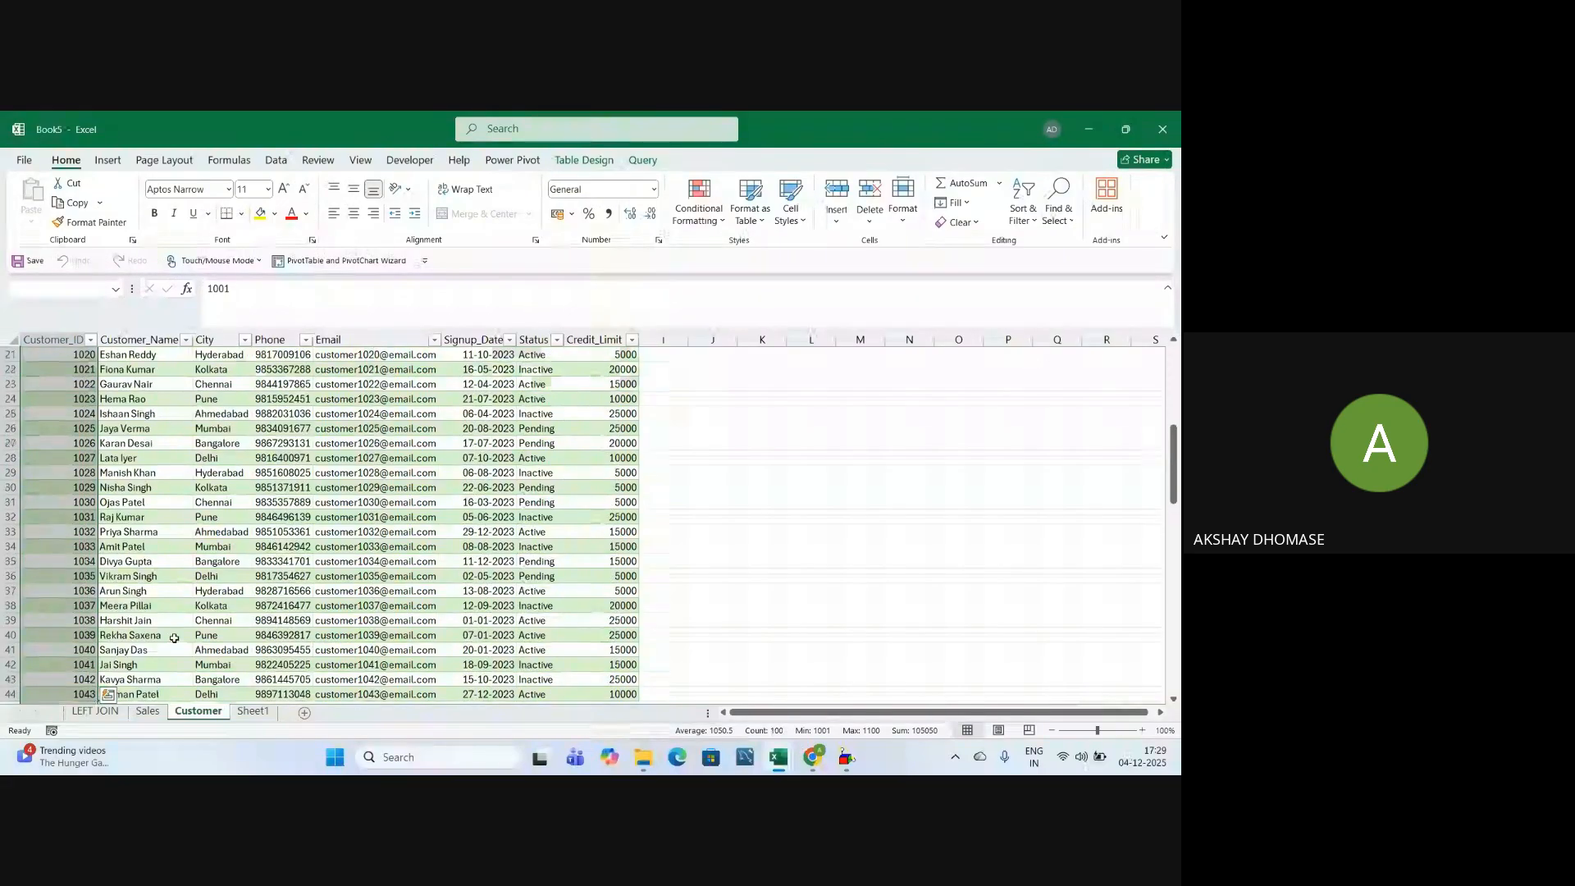
pyautogui.click(147, 712)
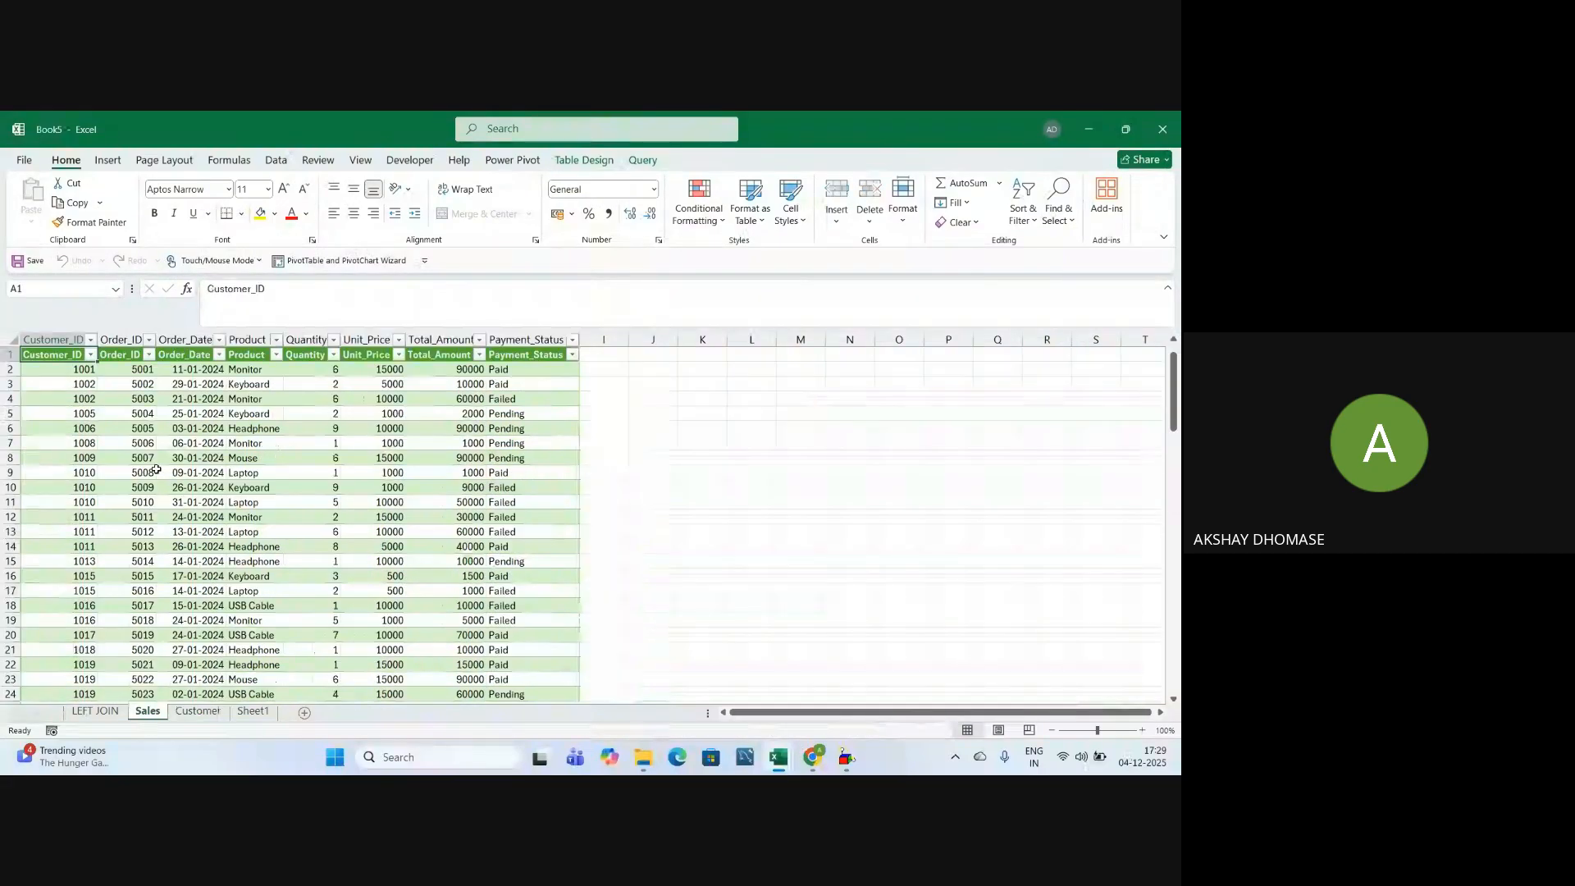
pyautogui.click(81, 369)
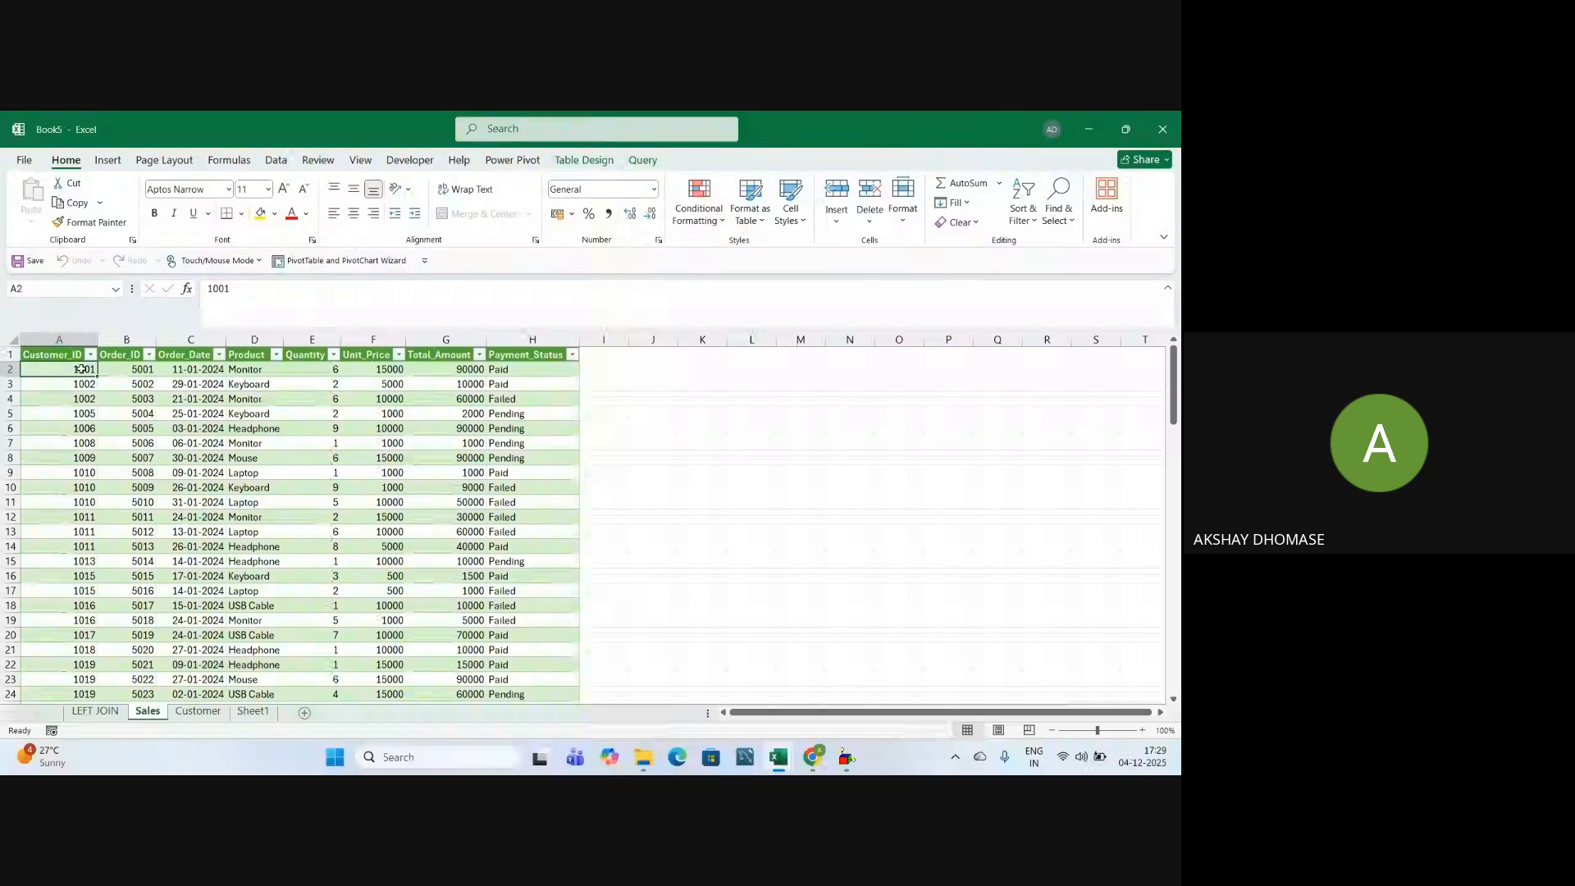
pyautogui.hotkey('ctrl', 'shift', 'Down')
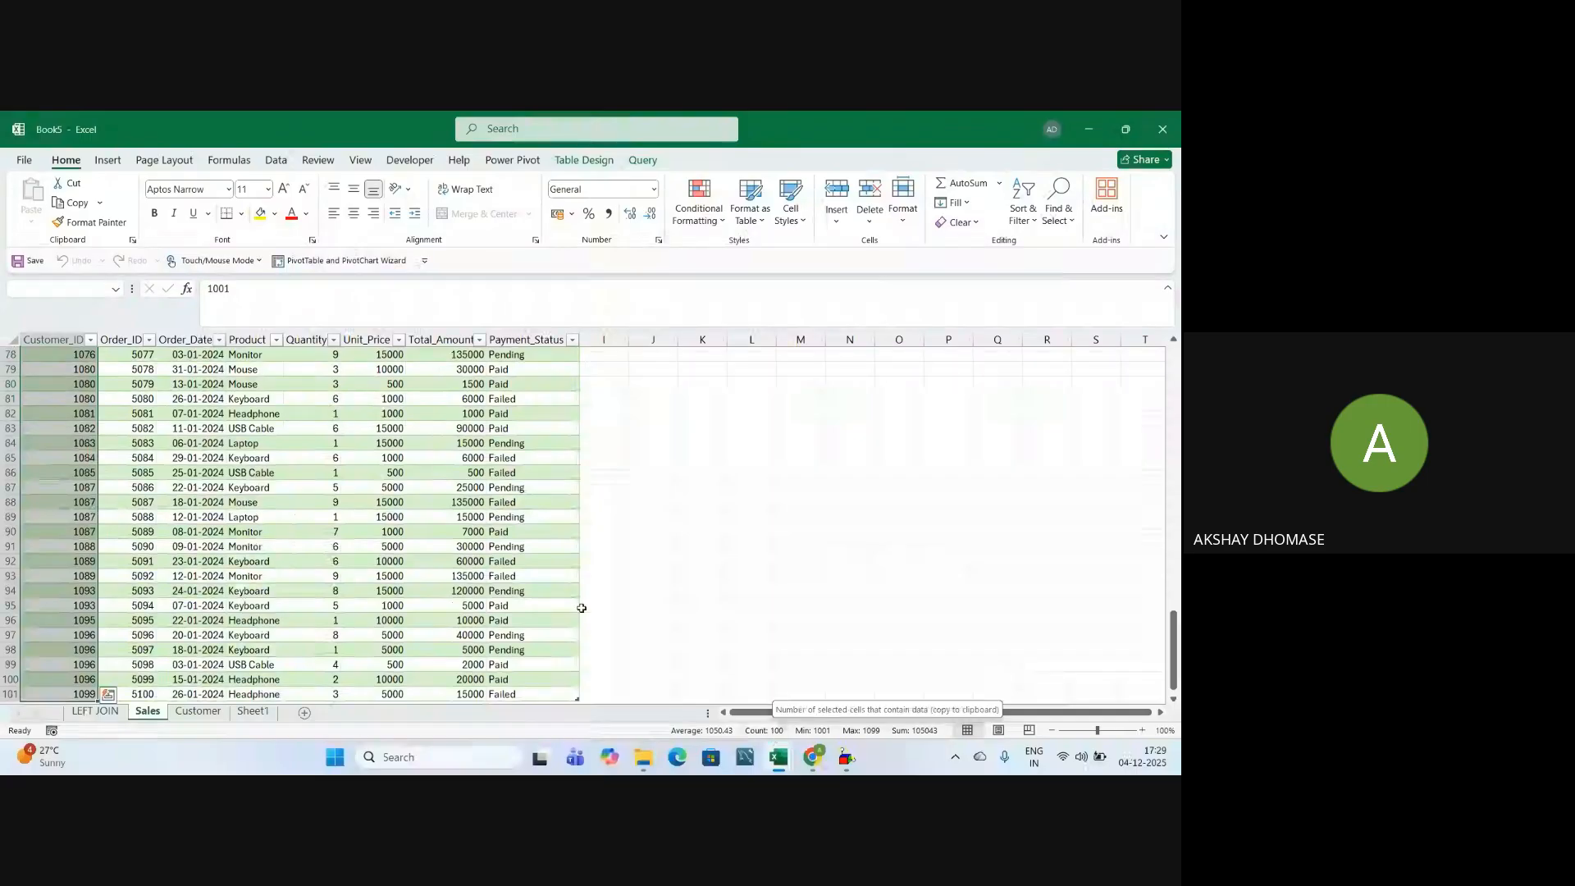
# Count the Customer_ID entries on the LEFT JOIN sheet and examine the sales columns of its rows from last to first
pyautogui.click(95, 711)
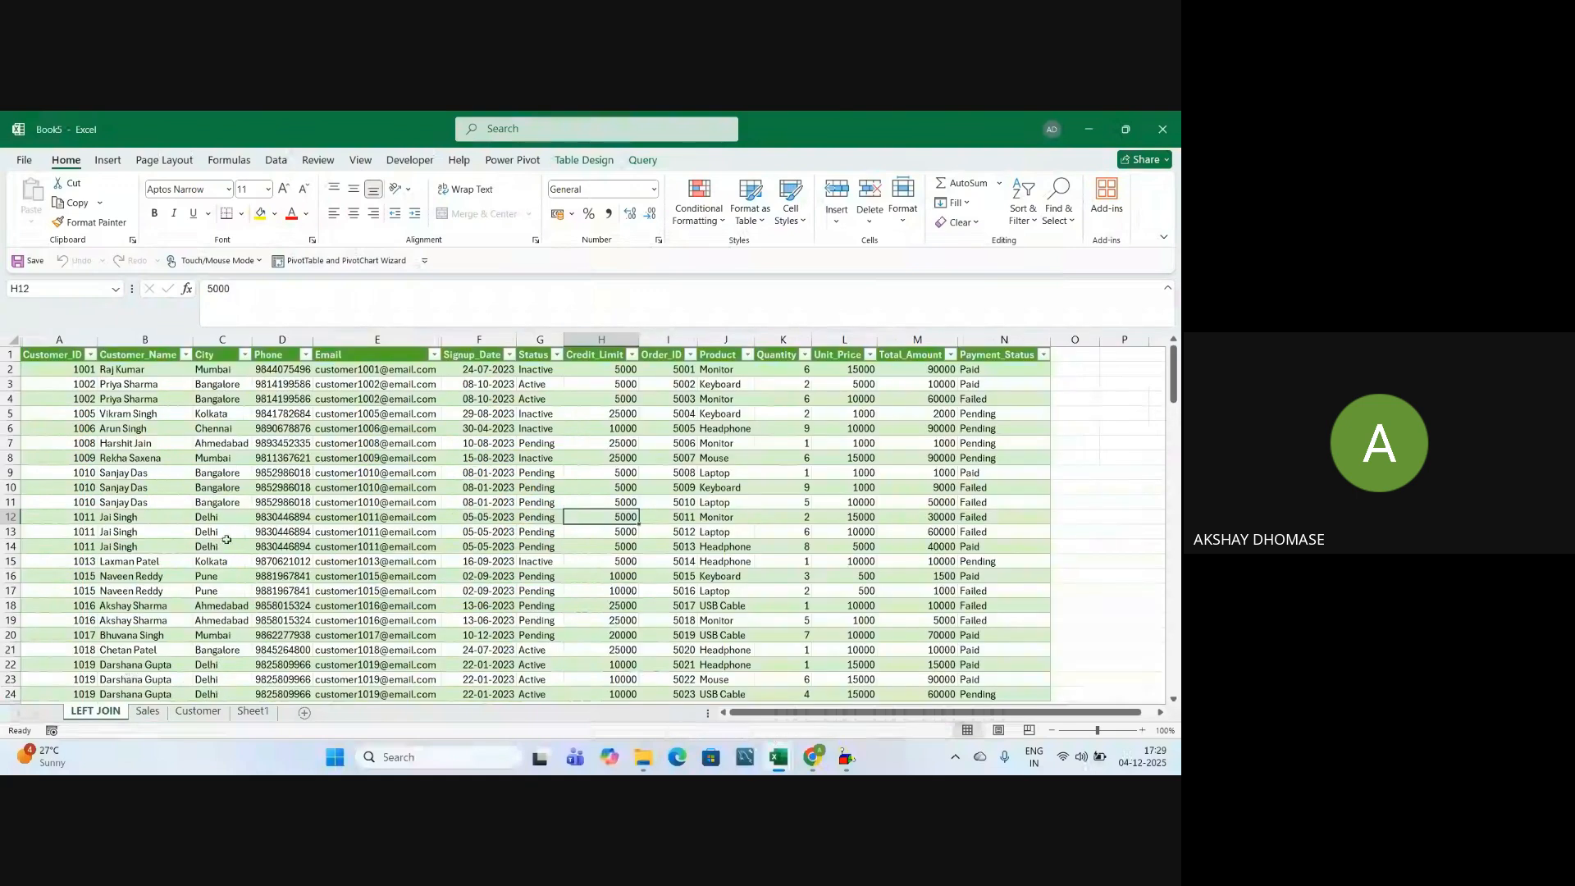
pyautogui.scroll(-4, 226, 539)
pyautogui.scroll(4, 228, 538)
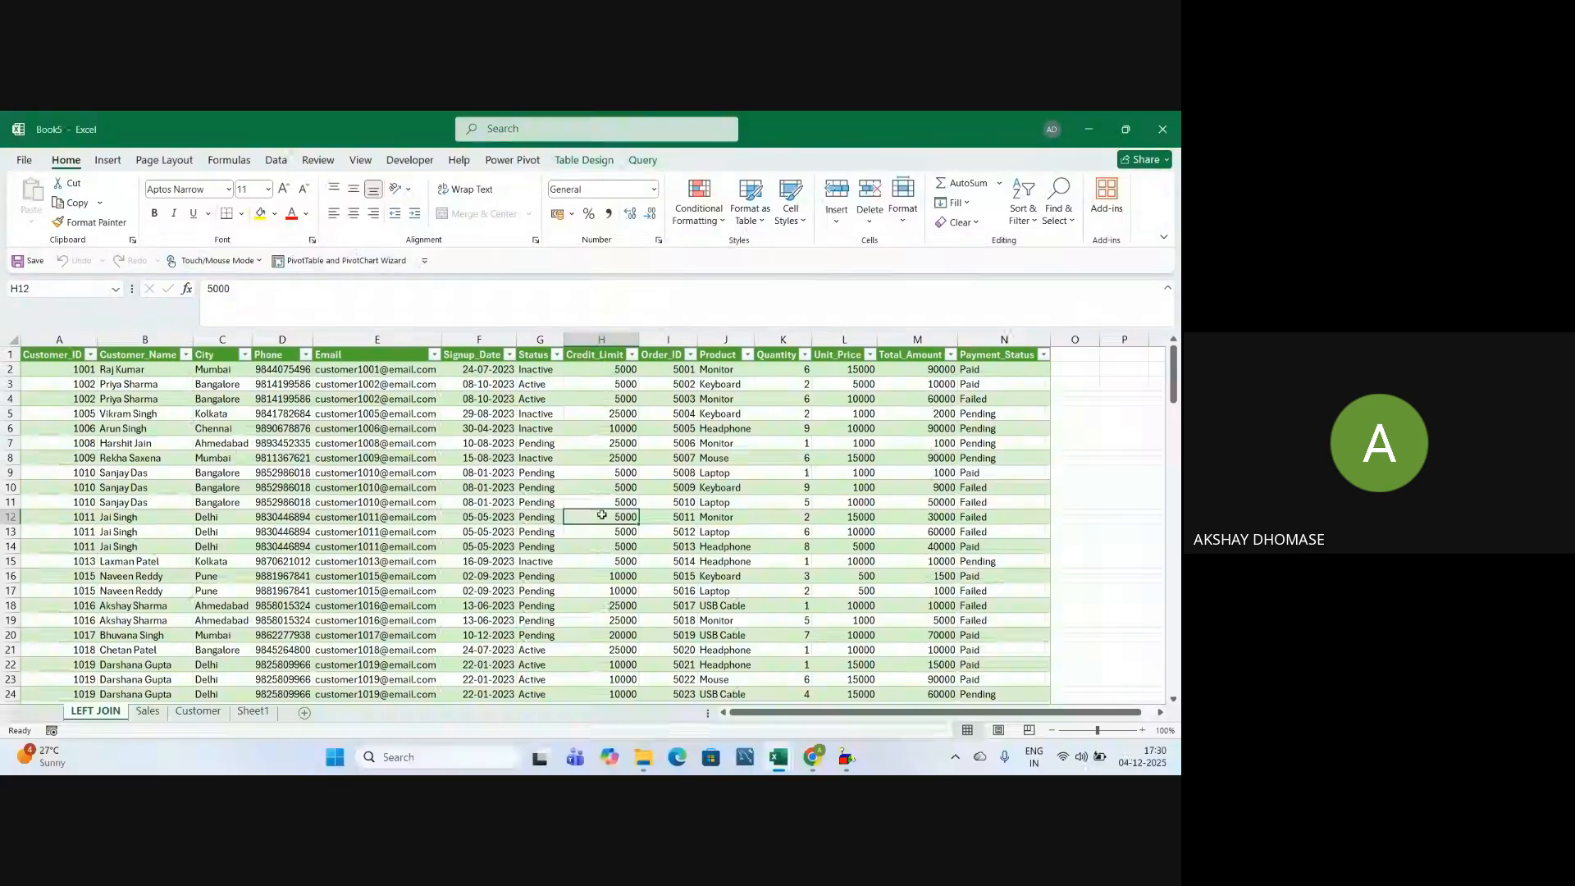
pyautogui.click(57, 368)
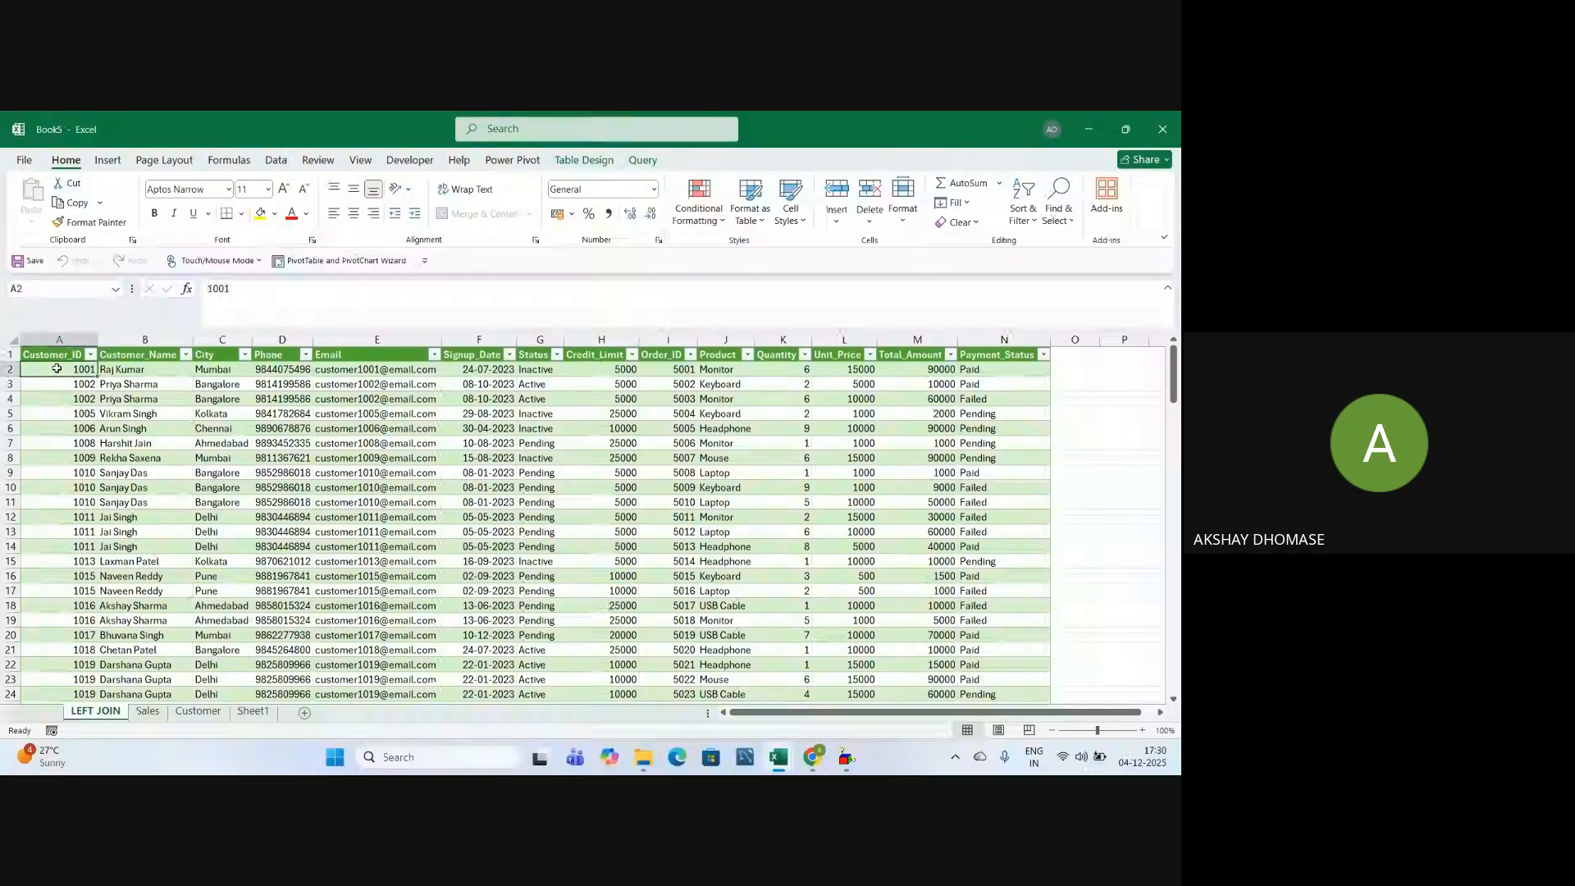
pyautogui.hotkey('ctrl', 'shift', 'Down')
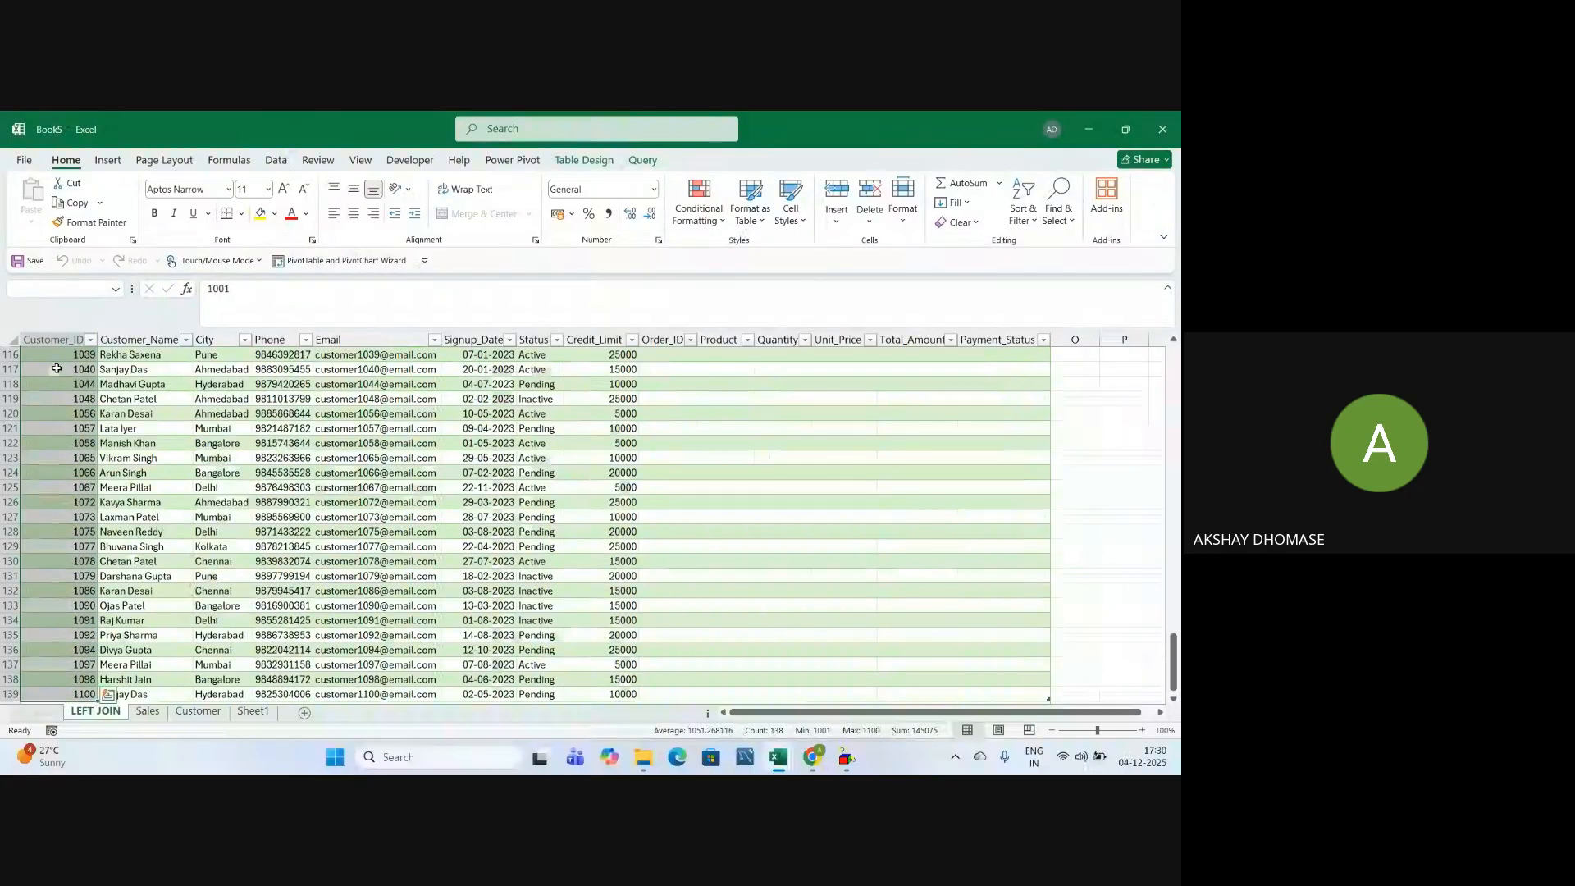
pyautogui.scroll(-1, 161, 492)
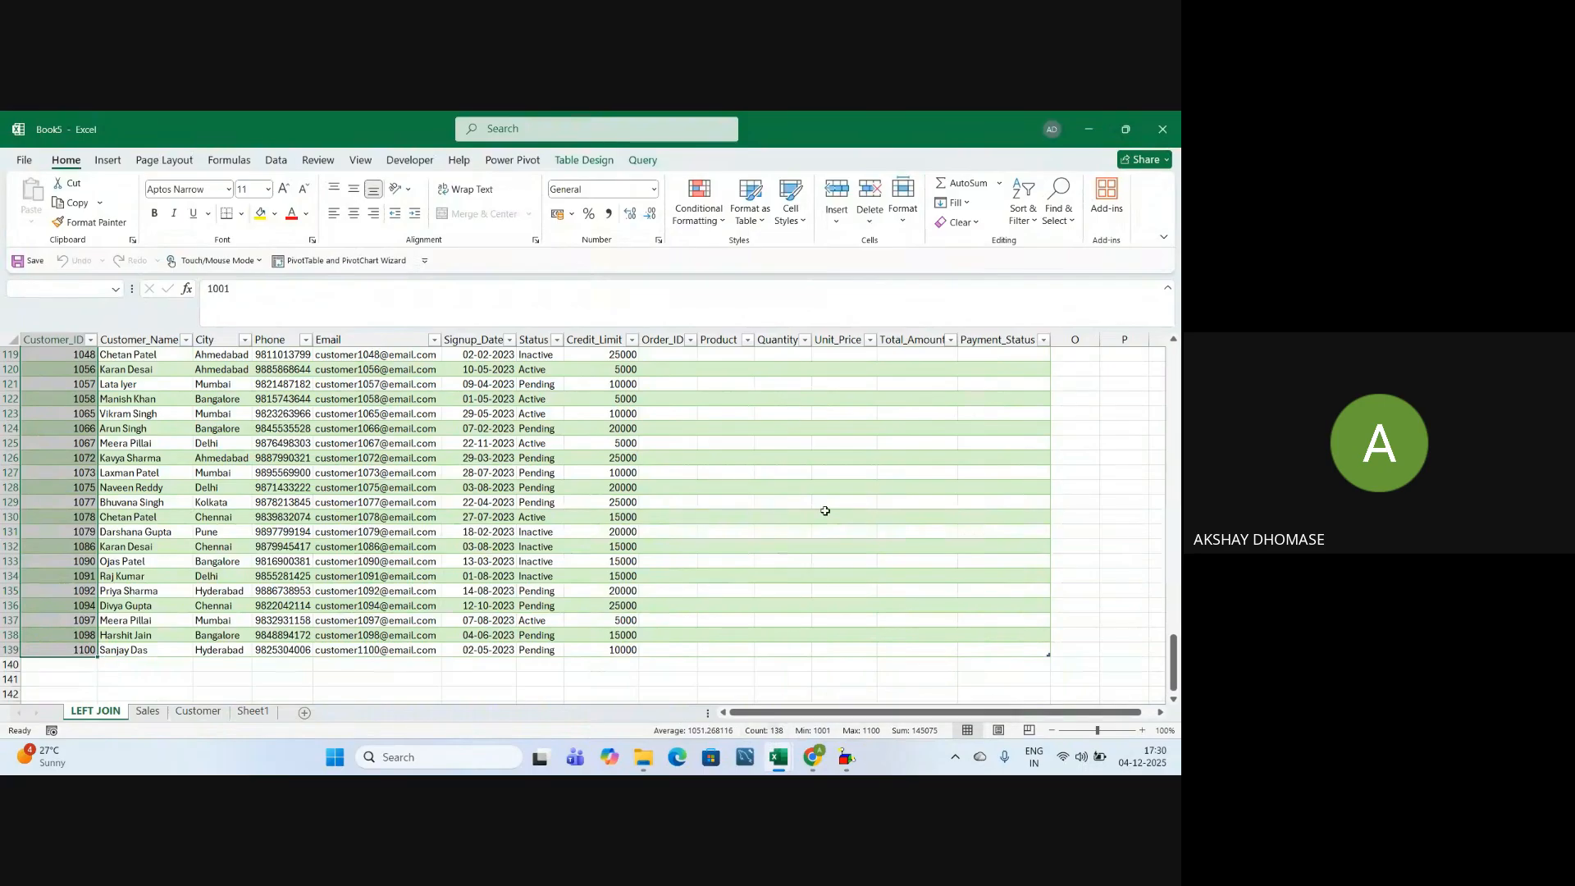
pyautogui.scroll(13, 825, 510)
pyautogui.scroll(2, 825, 510)
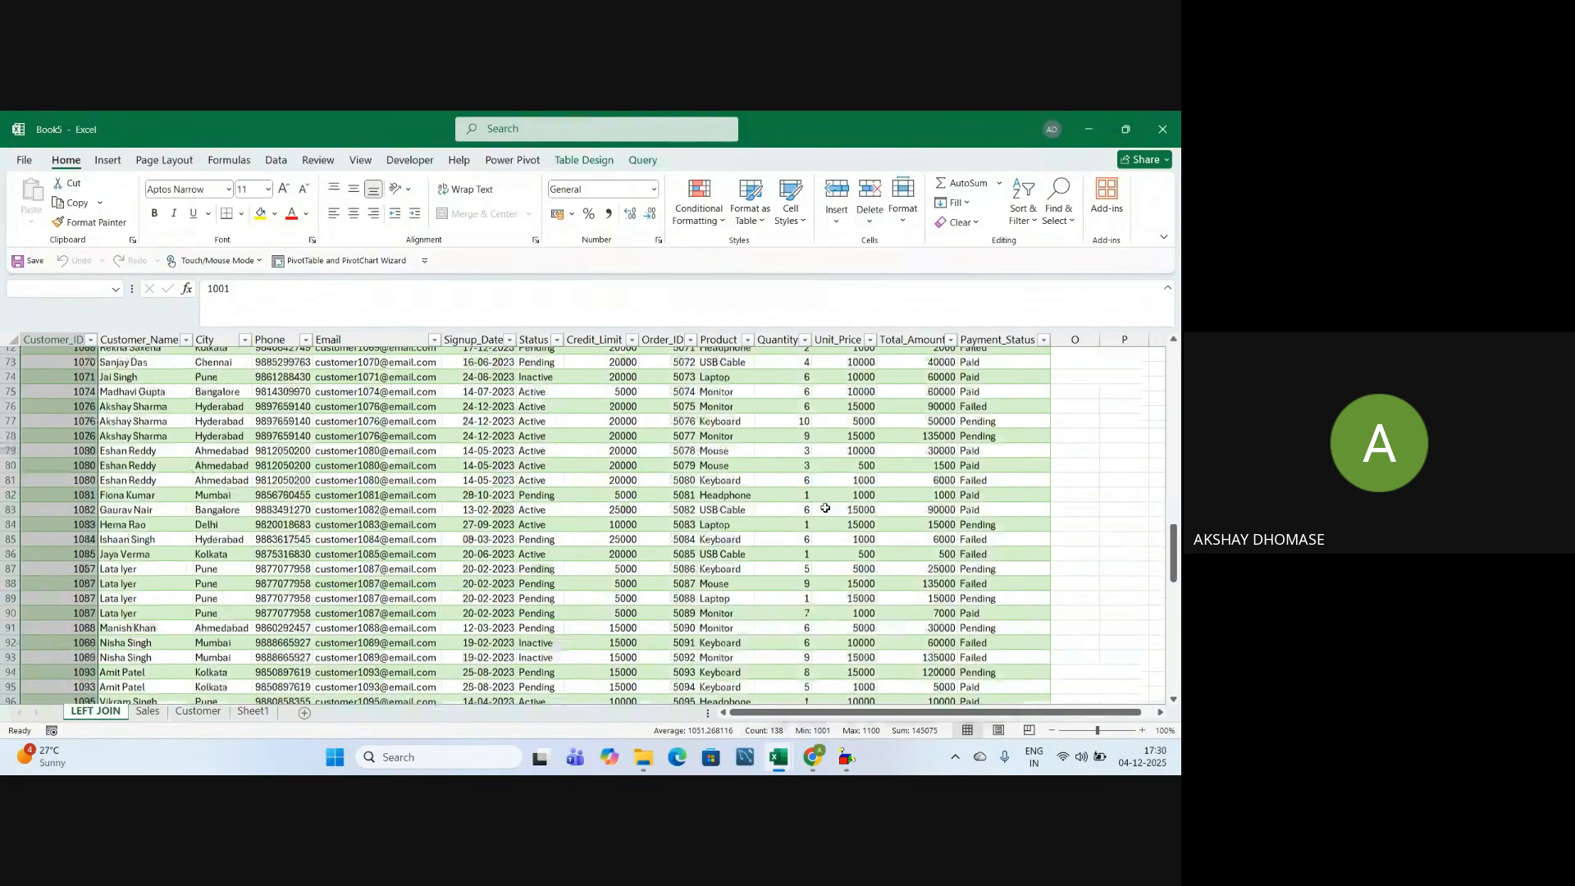
pyautogui.scroll(20, 825, 508)
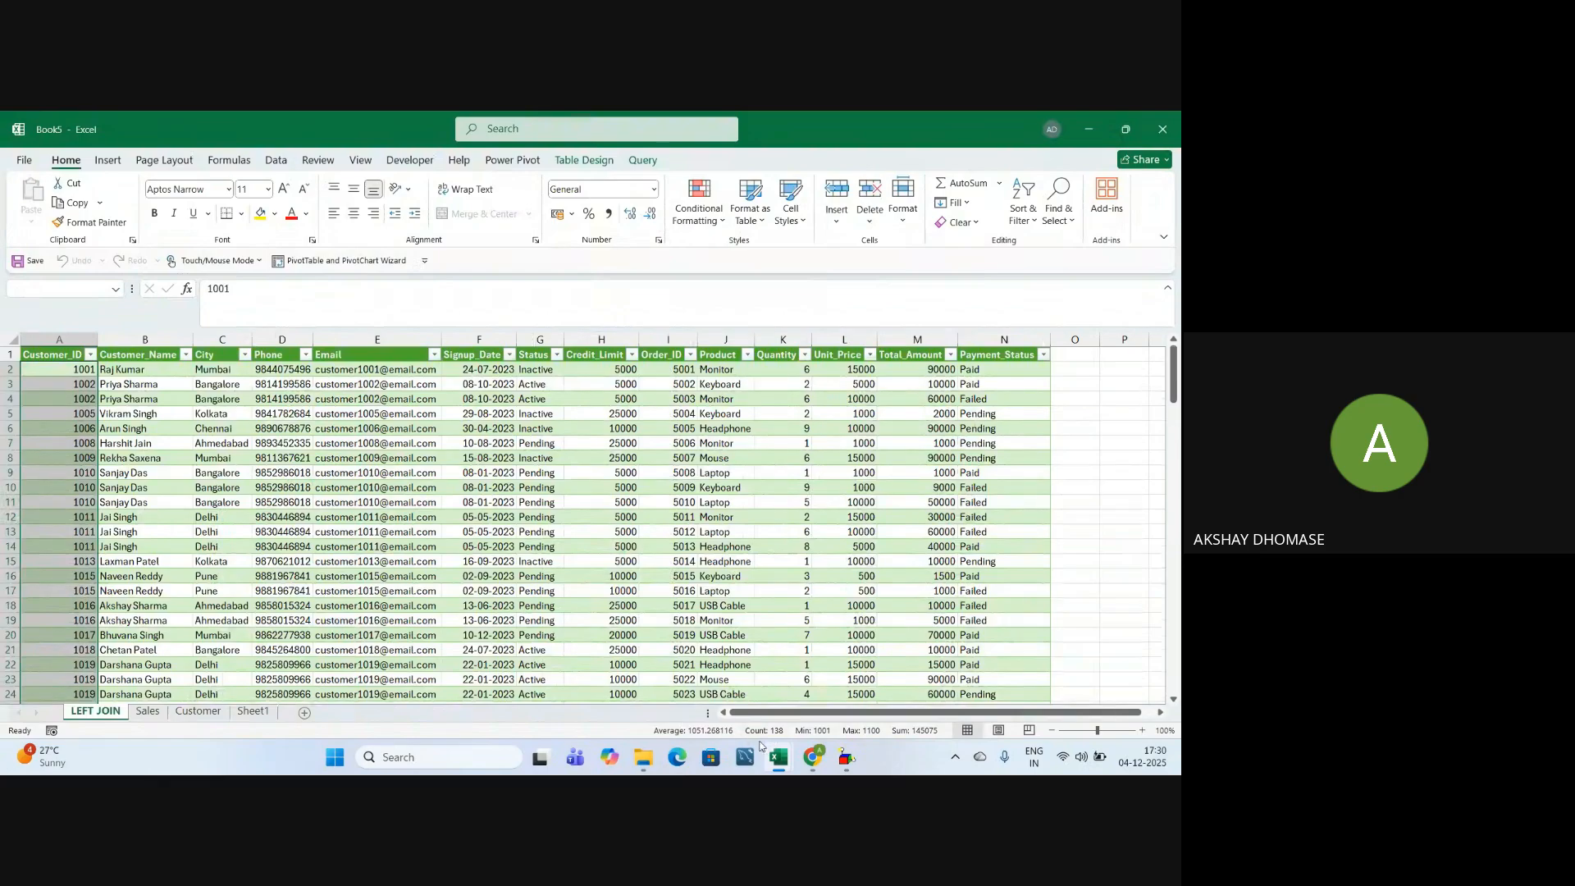
pyautogui.click(430, 530)
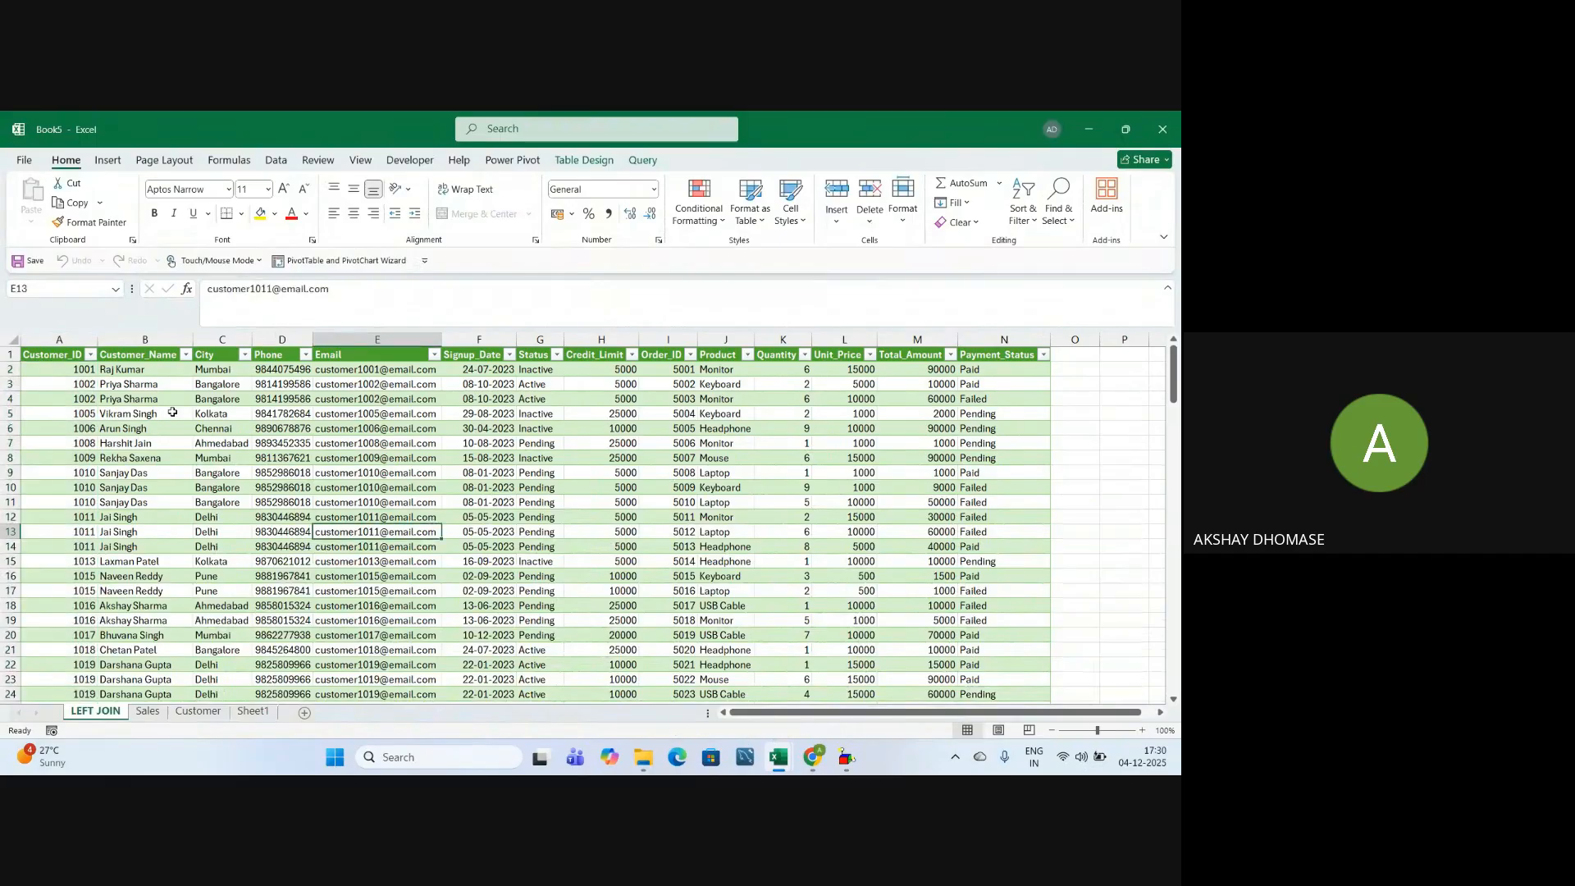
# Return to the Customer sheet and review its first customer records for comparison with the joined table
pyautogui.click(200, 712)
pyautogui.scroll(5, 191, 400)
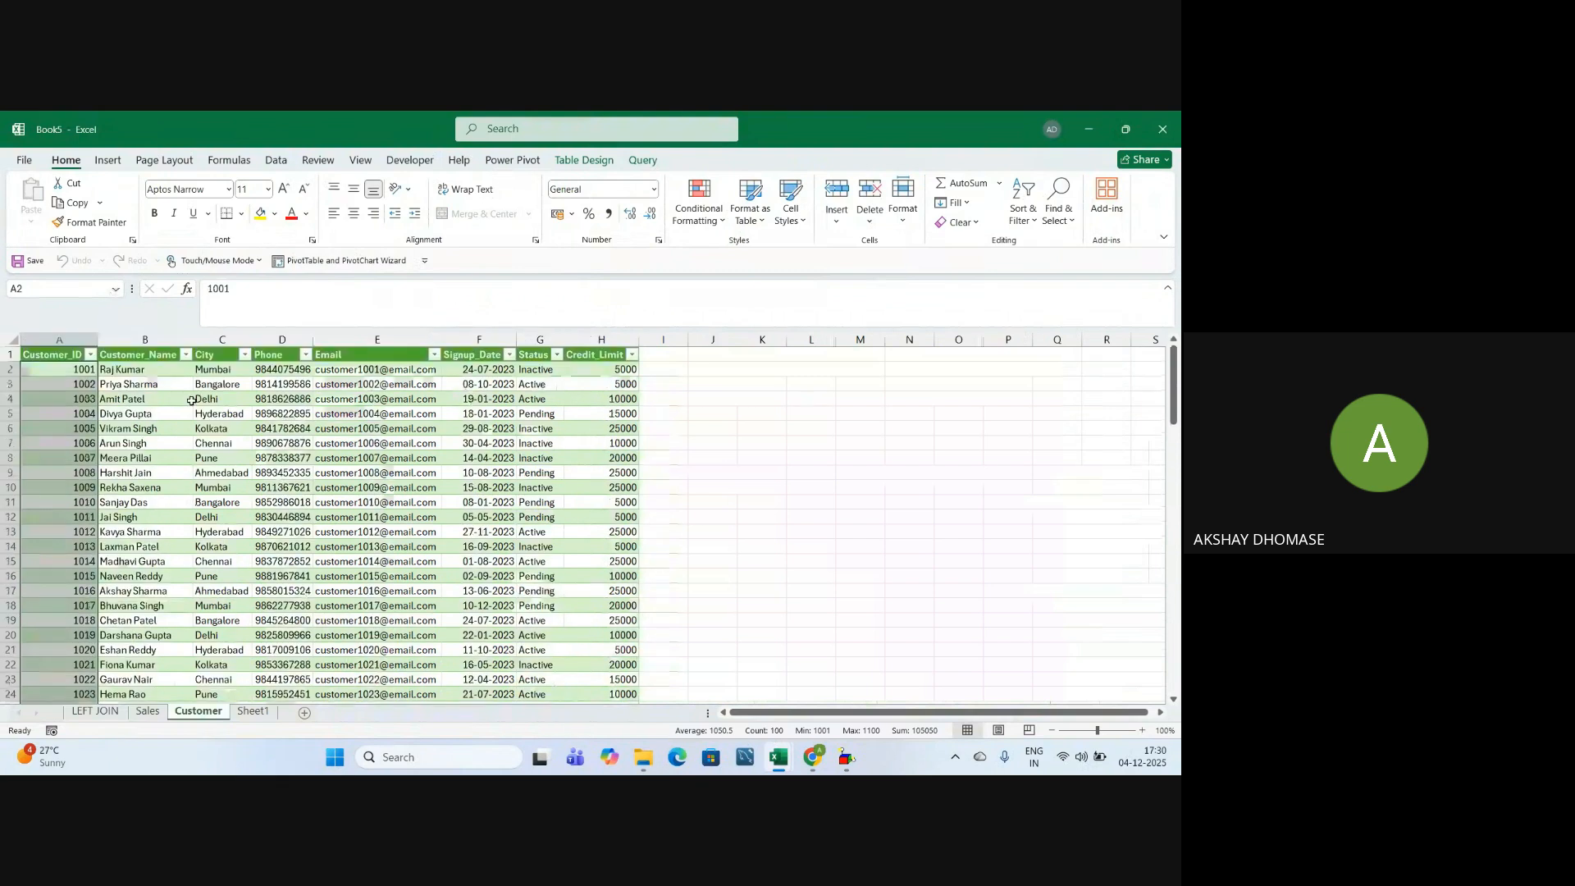
pyautogui.click(139, 443)
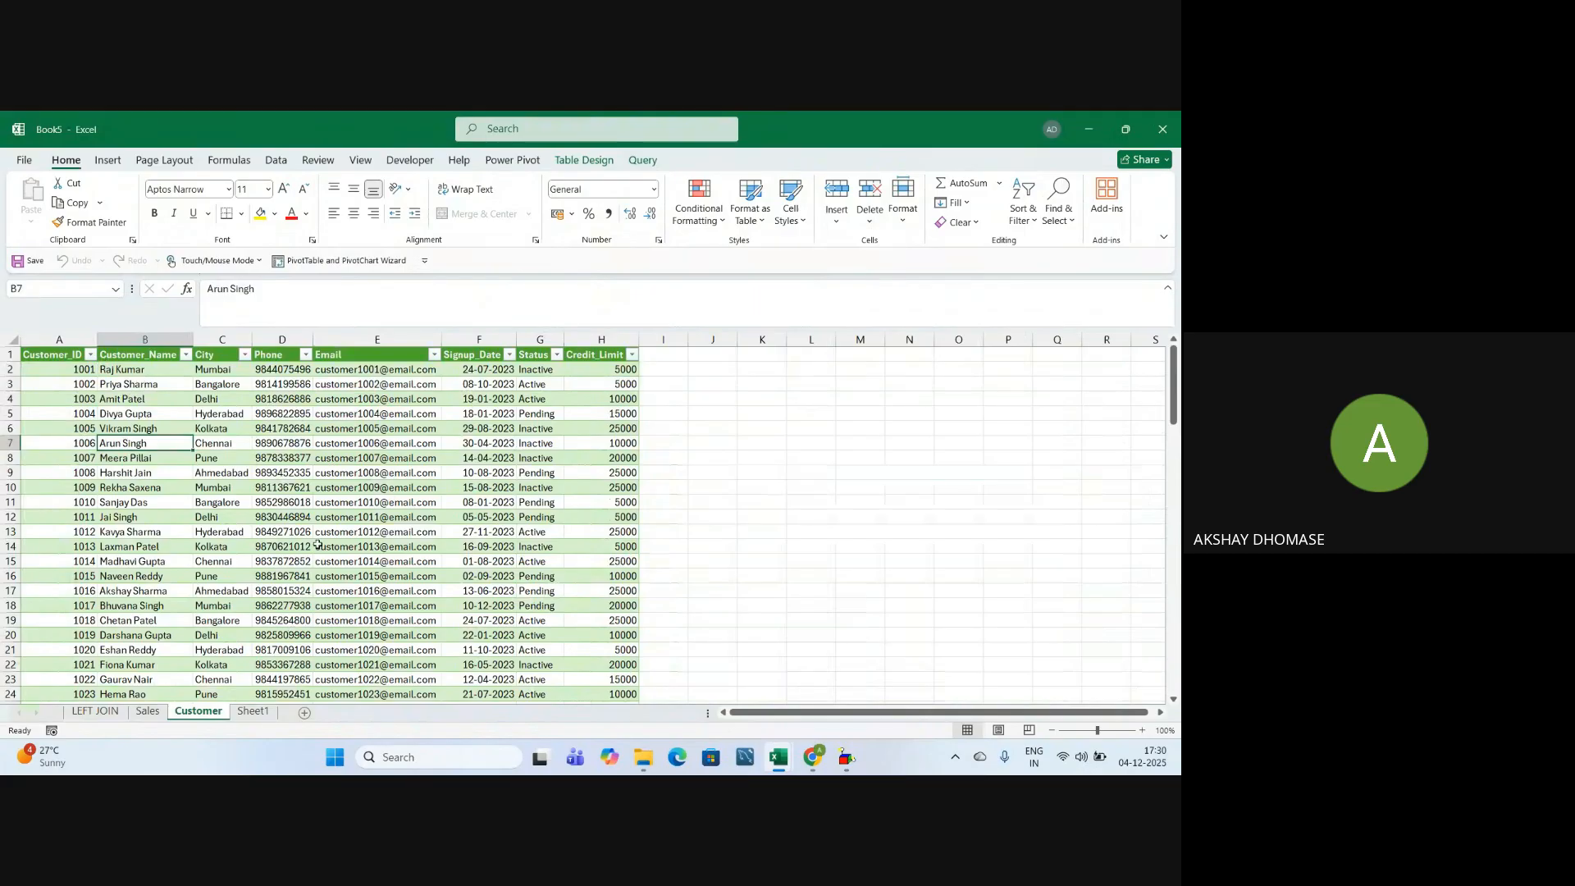
# Switch between the Sales and Customer sheets to compare them, reviewing the Sales rows upward from the last record
pyautogui.click(148, 711)
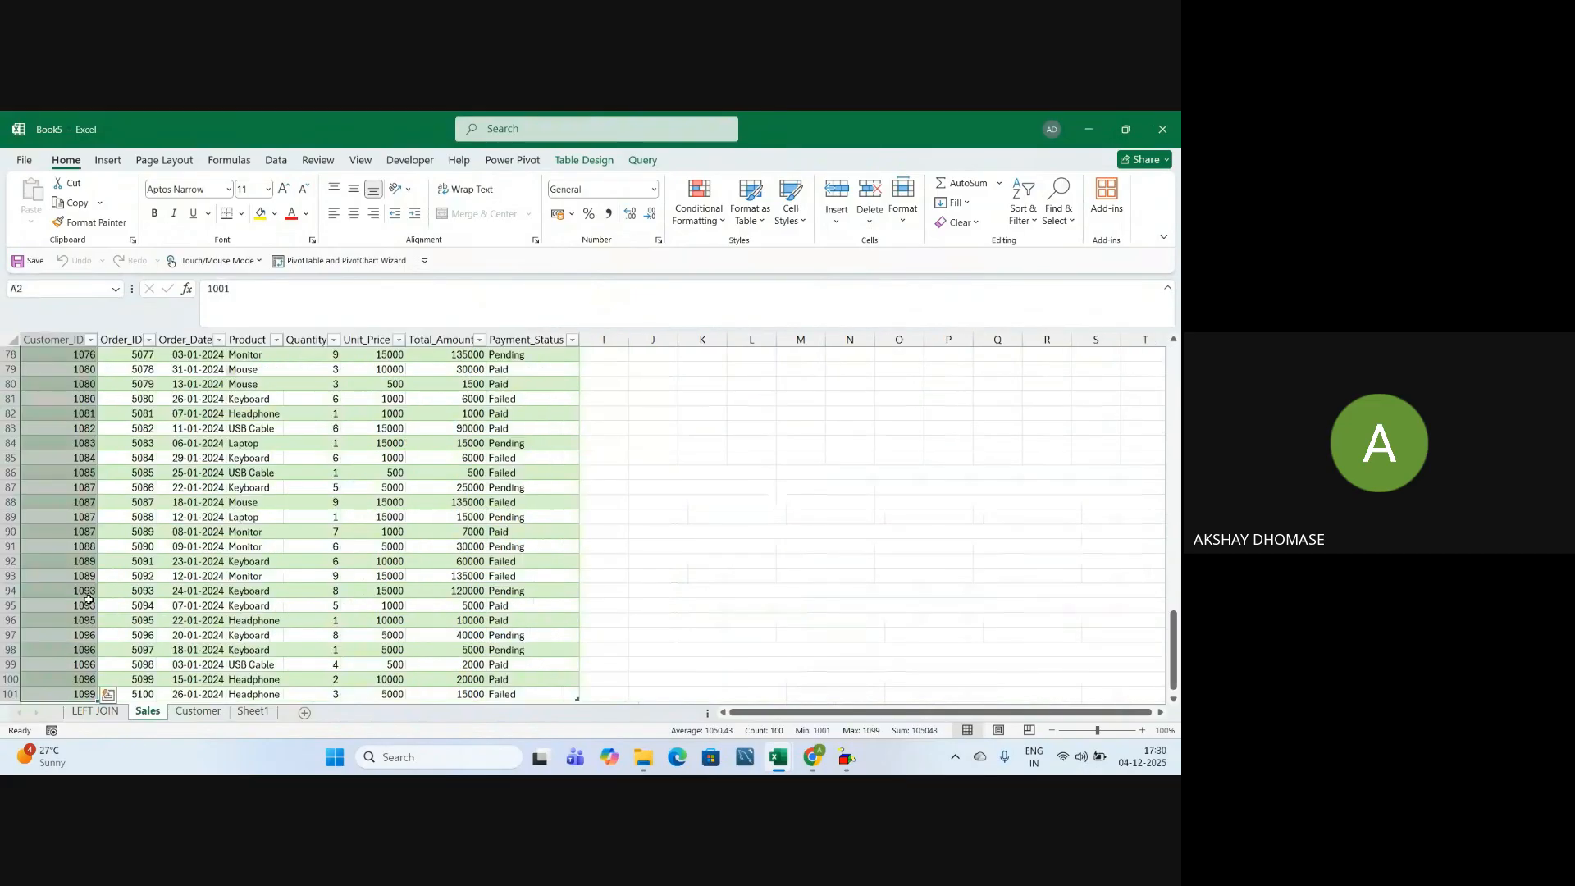
pyautogui.scroll(5, 181, 492)
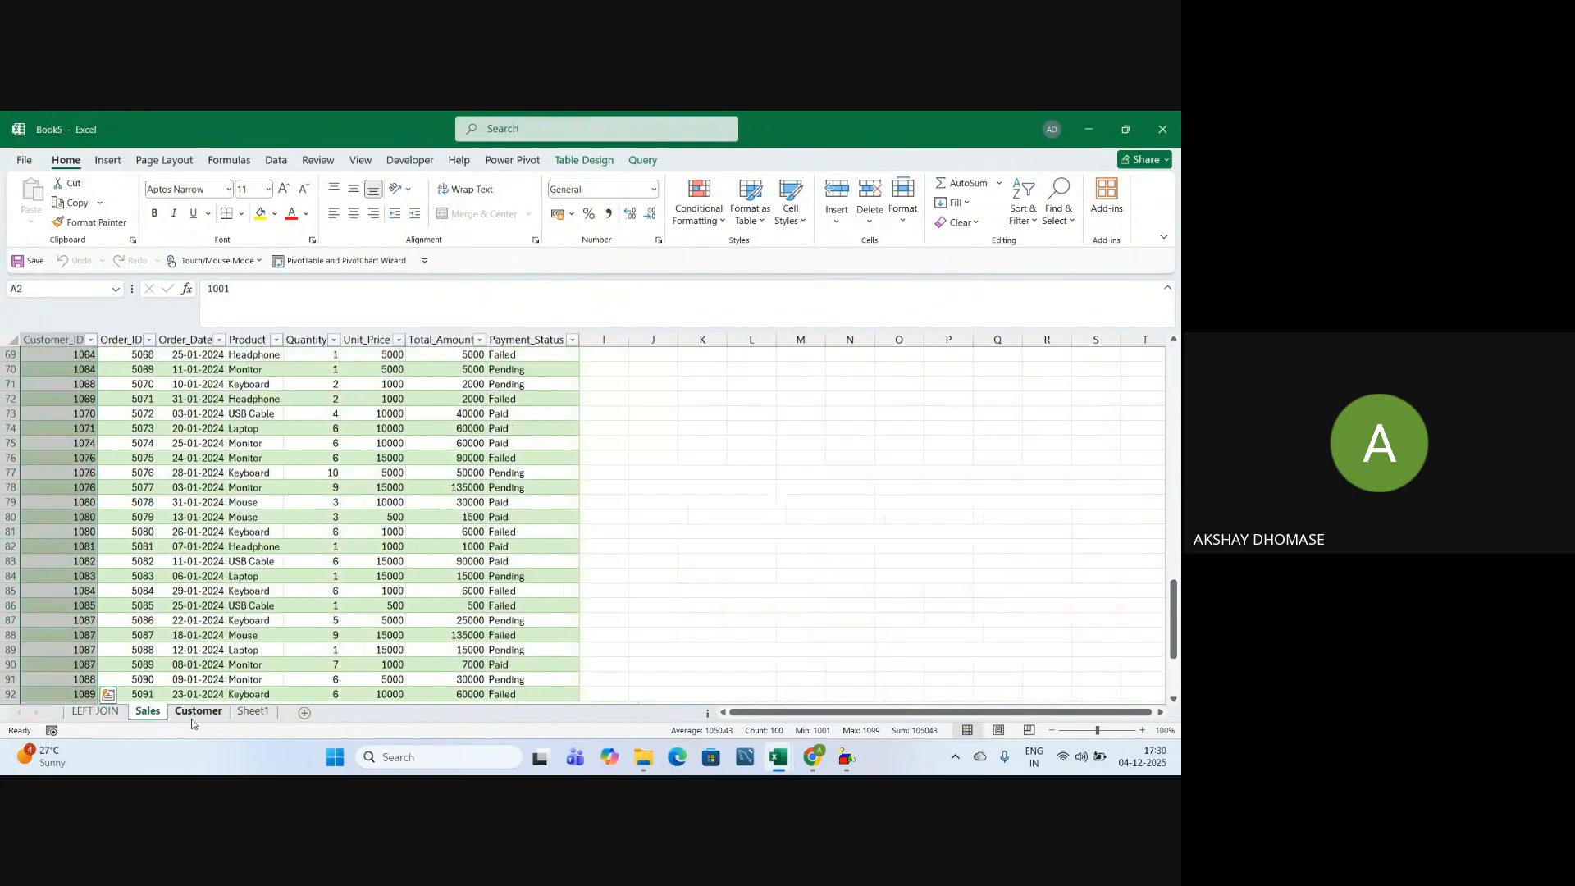
pyautogui.click(198, 711)
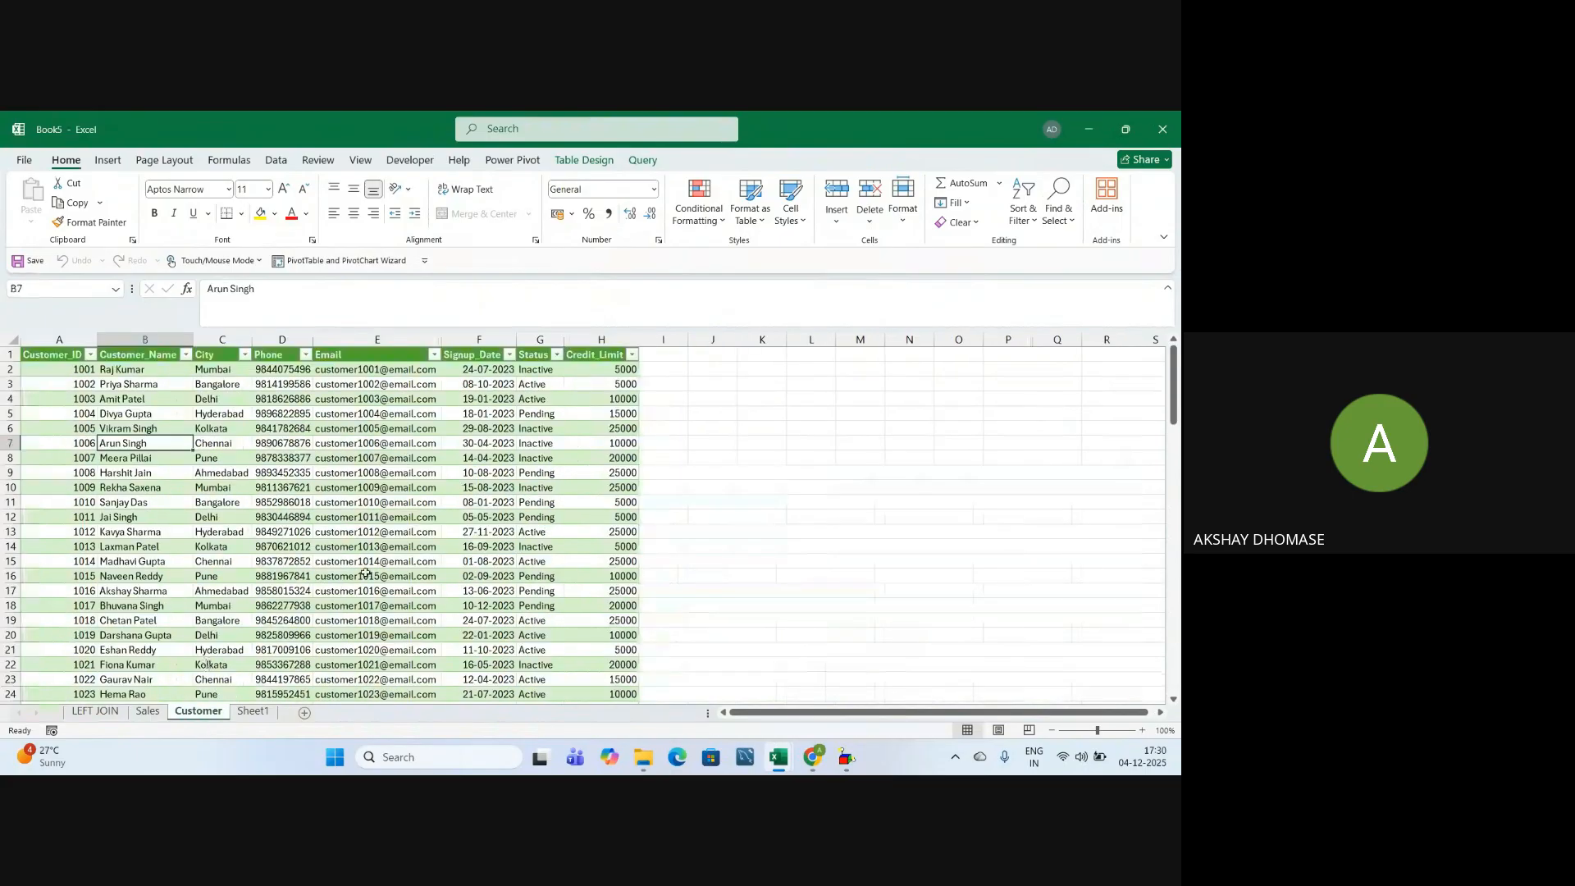
pyautogui.click(154, 713)
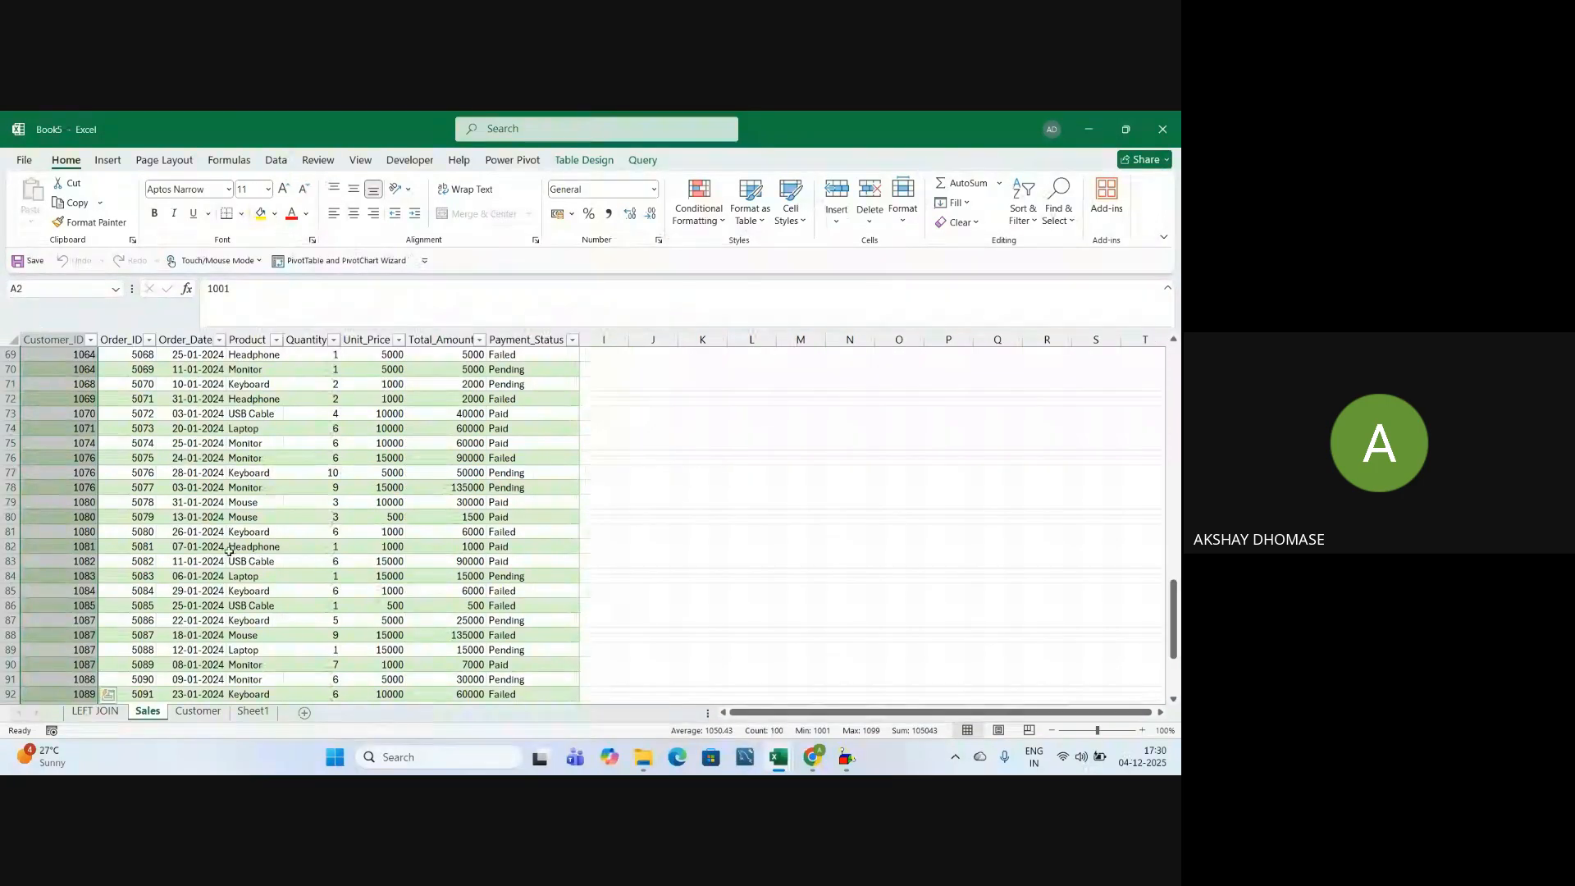
pyautogui.scroll(7, 238, 533)
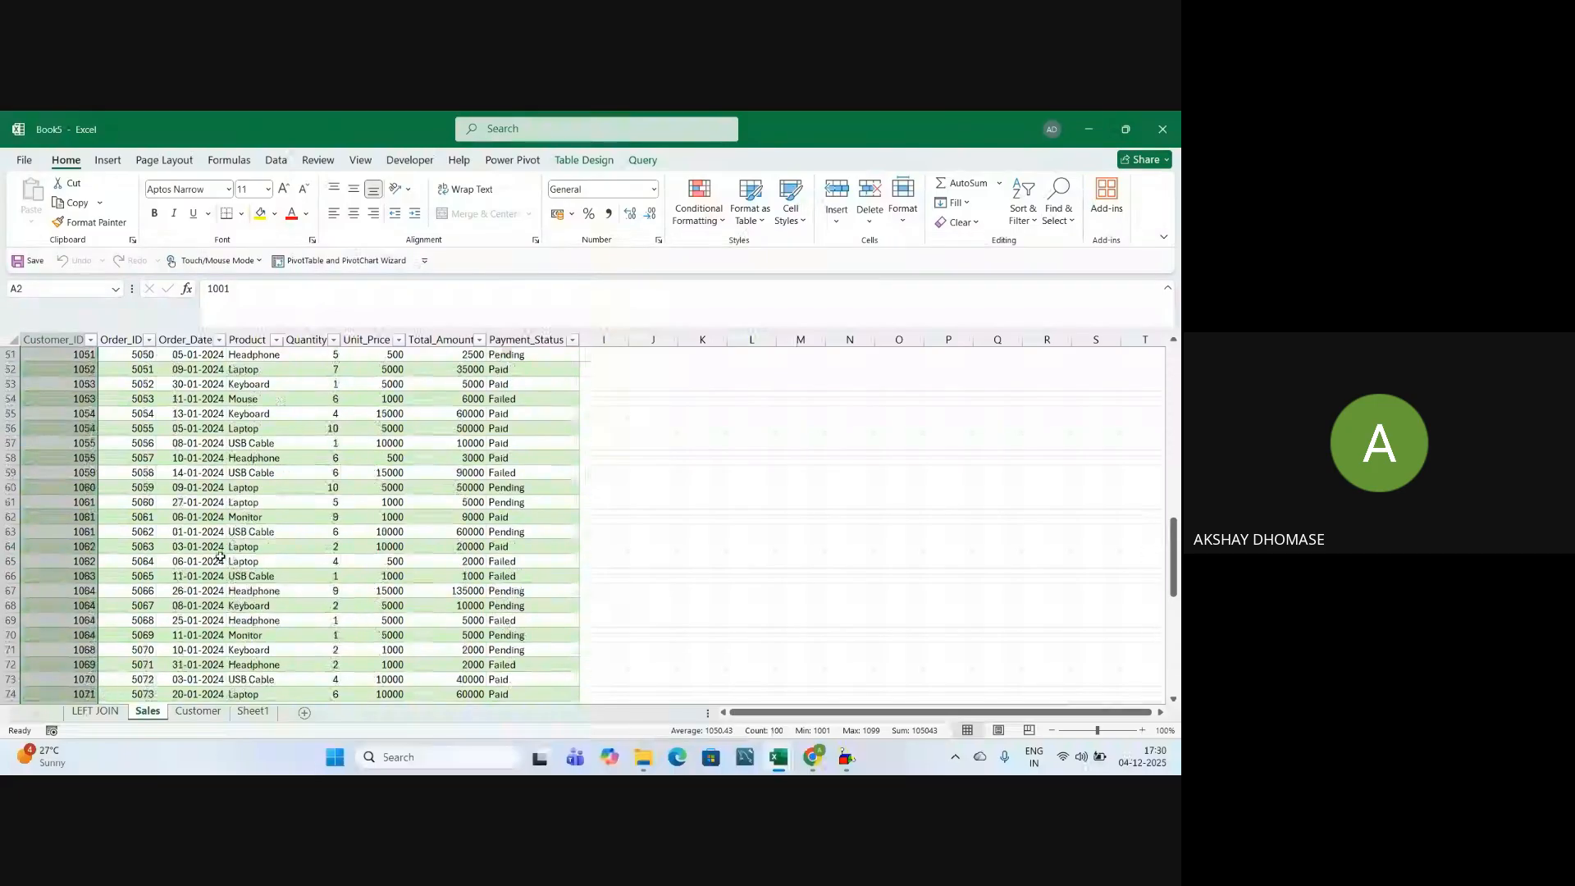
# On the LEFT JOIN sheet, check the Customer_ID and Customer_Name of the first record
pyautogui.click(96, 711)
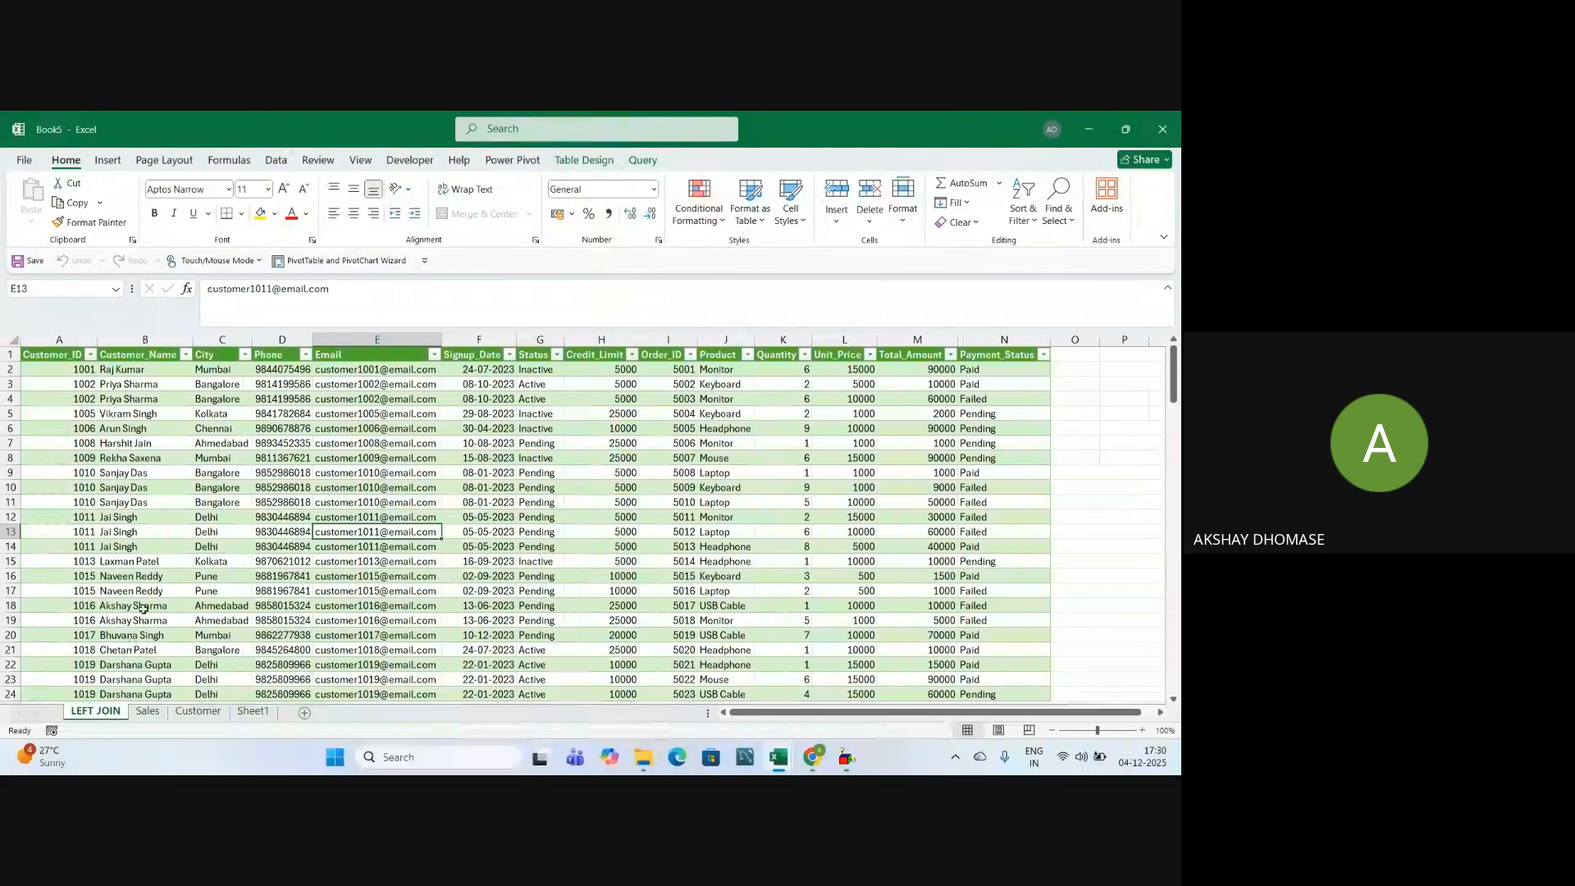
pyautogui.click(80, 371)
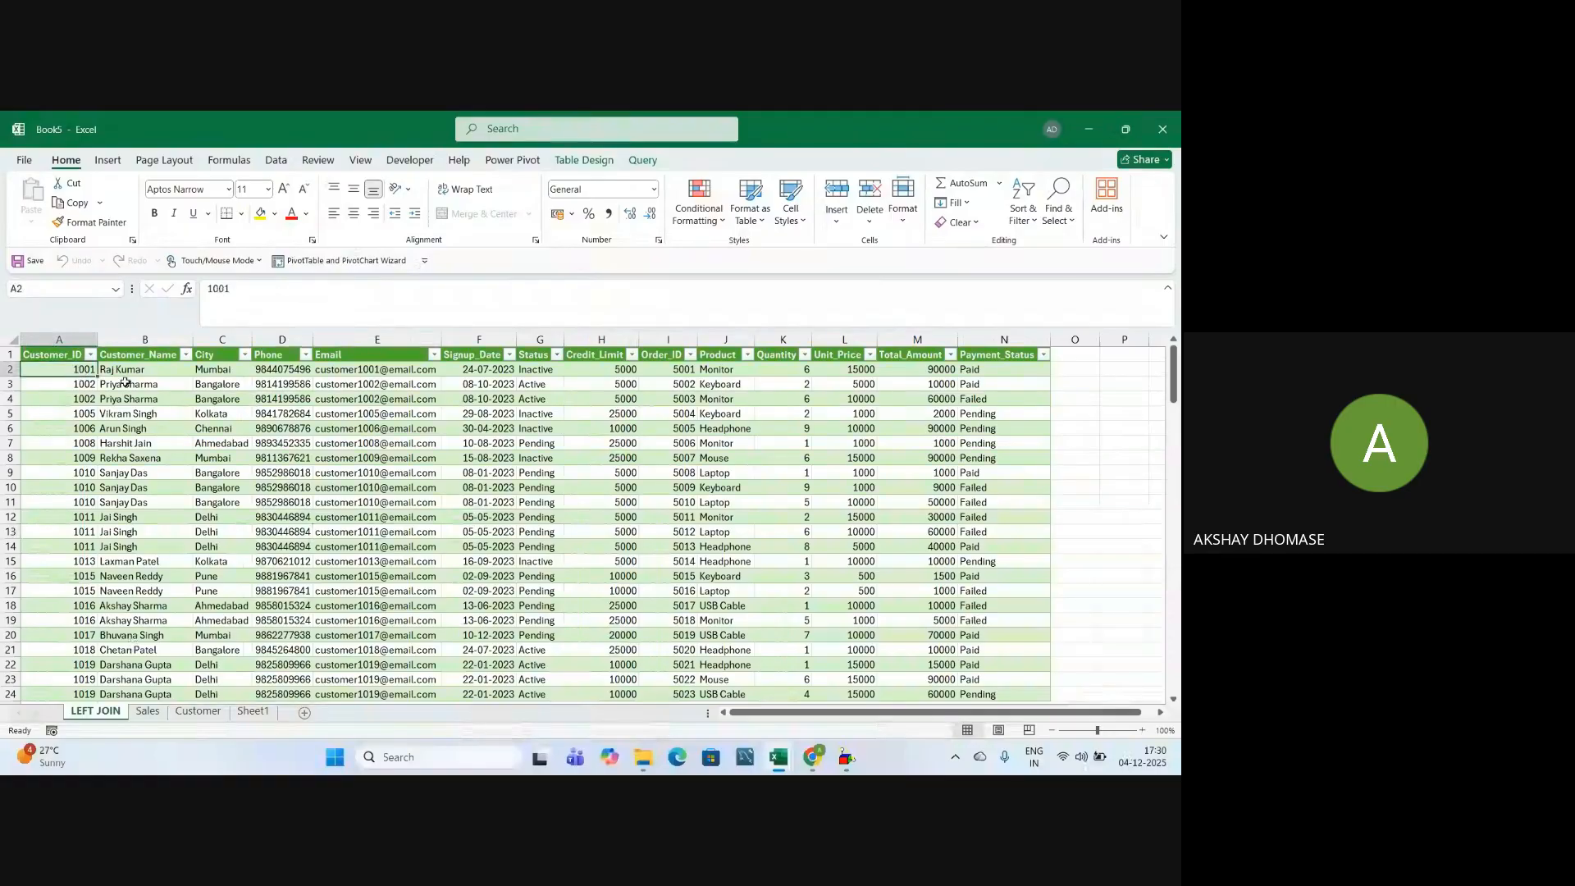
pyautogui.click(140, 356)
pyautogui.click(138, 372)
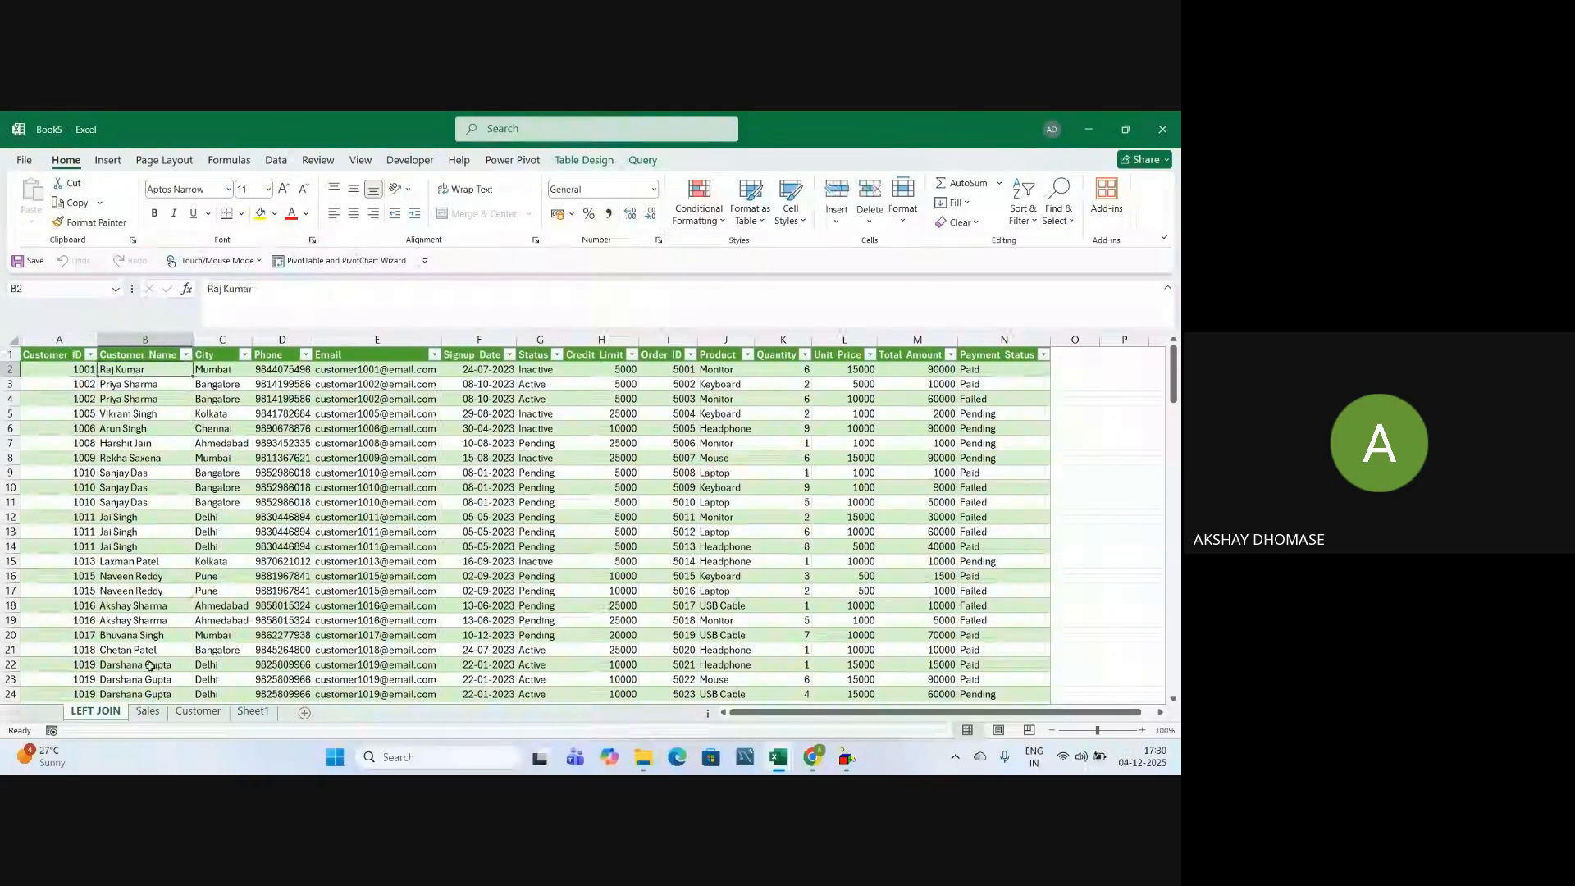
# On the Customer sheet, review the first record field by field from Customer_ID through Credit_Limit
pyautogui.click(199, 711)
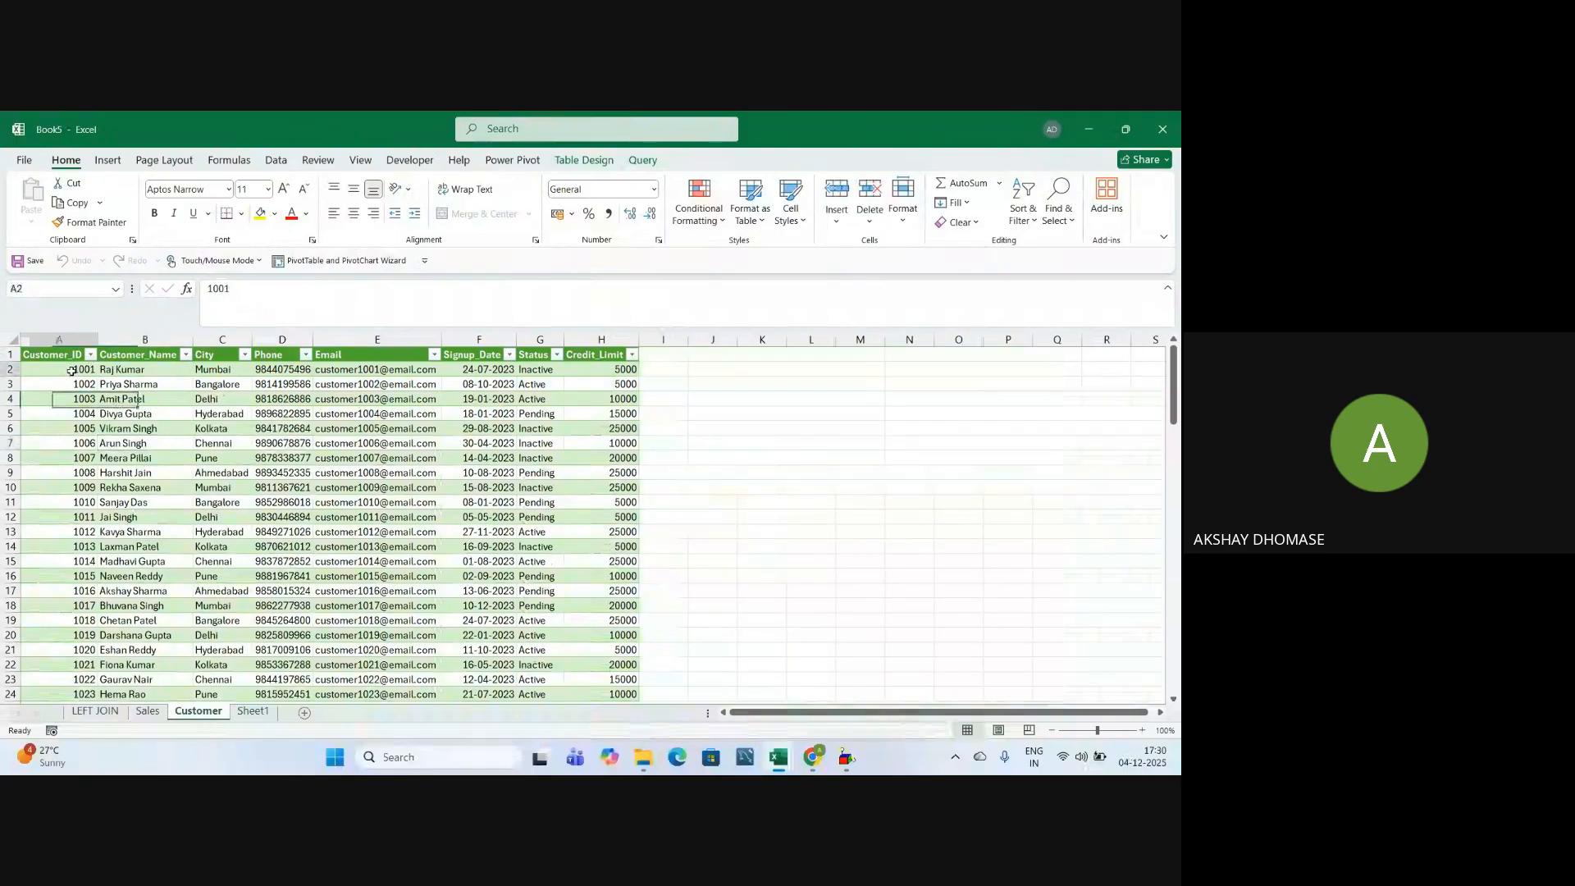
pyautogui.click(133, 370)
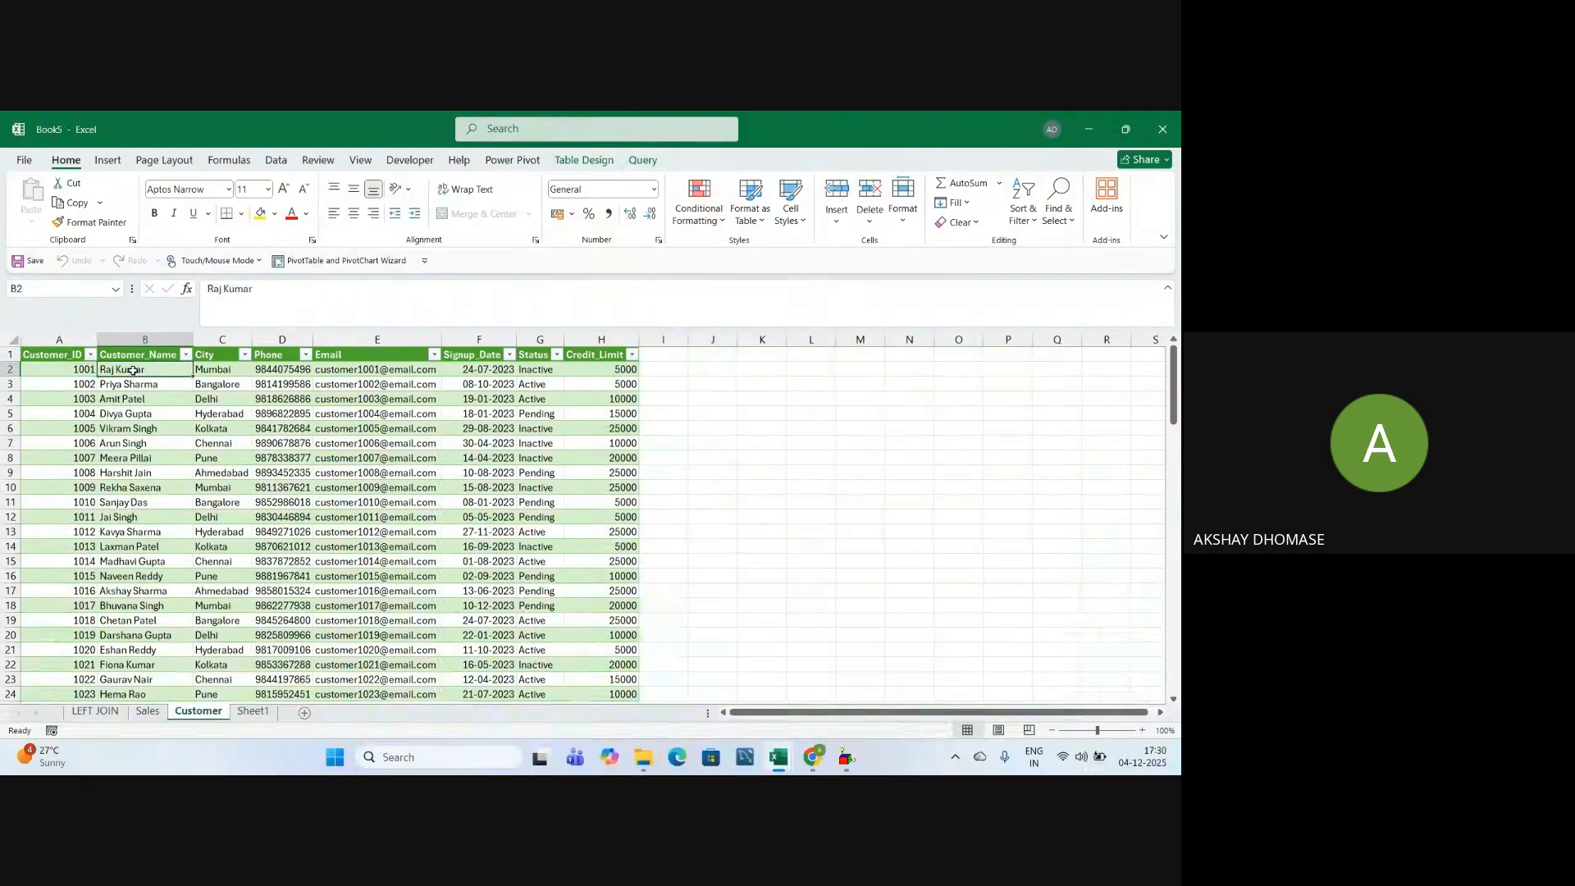
pyautogui.click(217, 369)
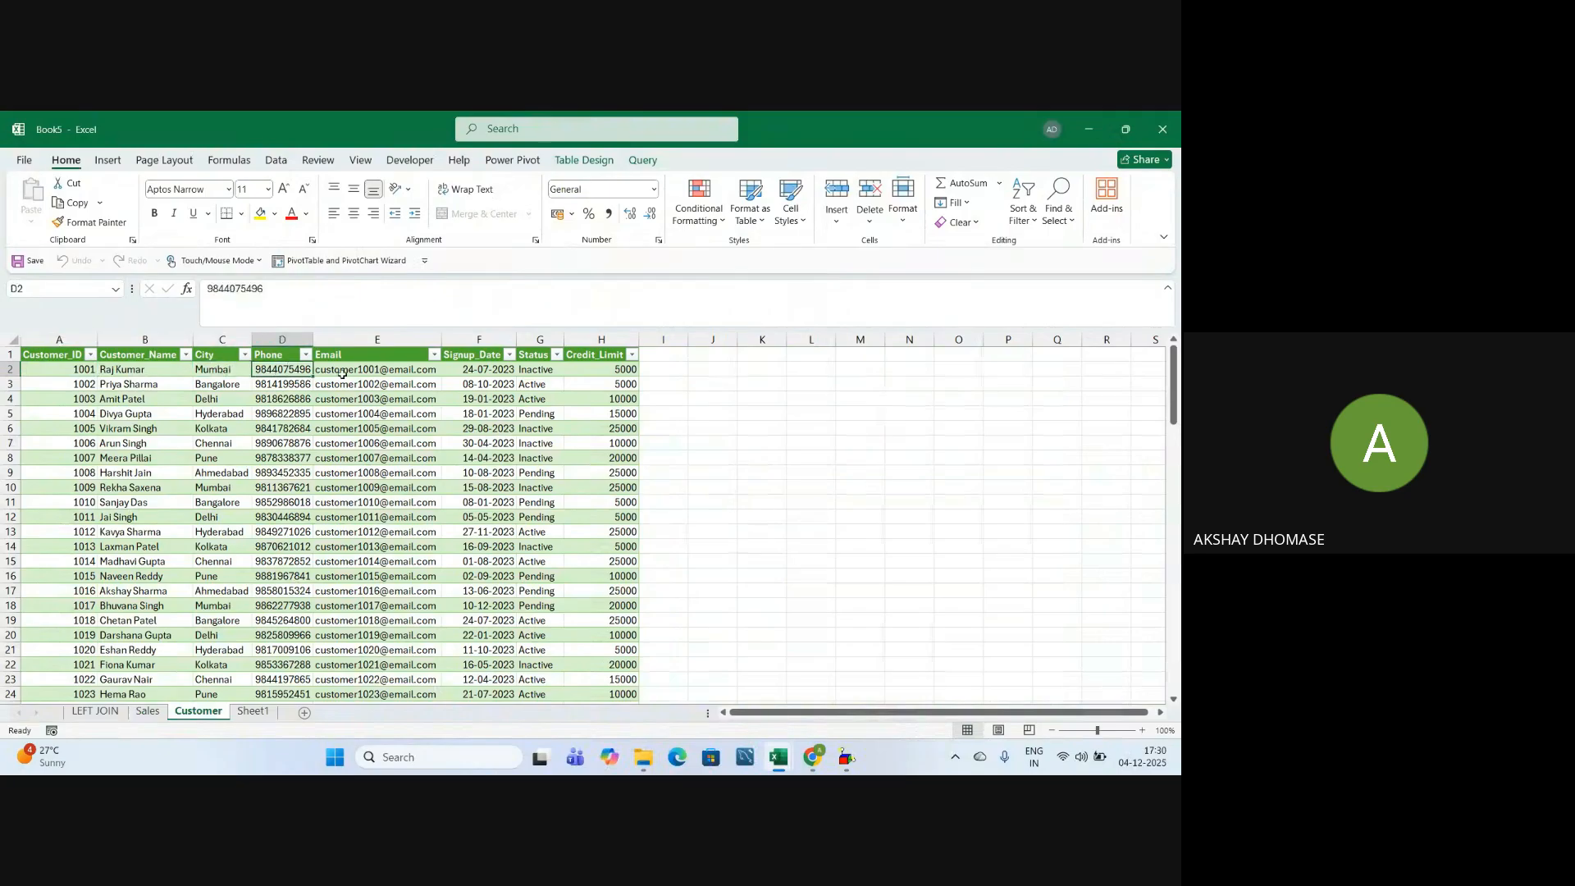
pyautogui.press('Right')
pyautogui.click(481, 376)
pyautogui.click(533, 369)
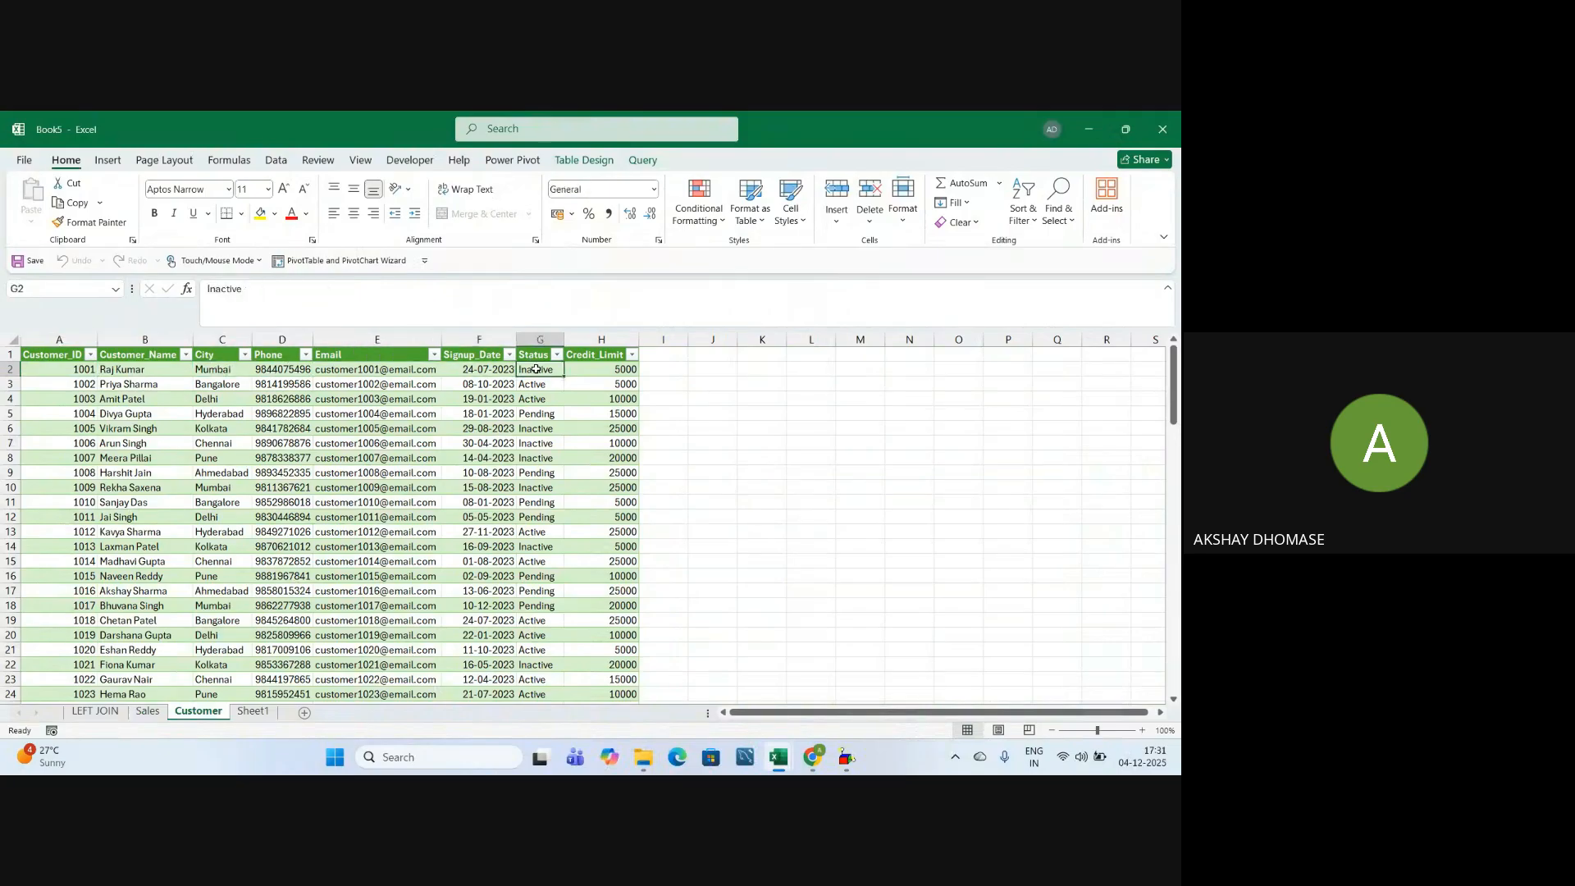
pyautogui.click(580, 368)
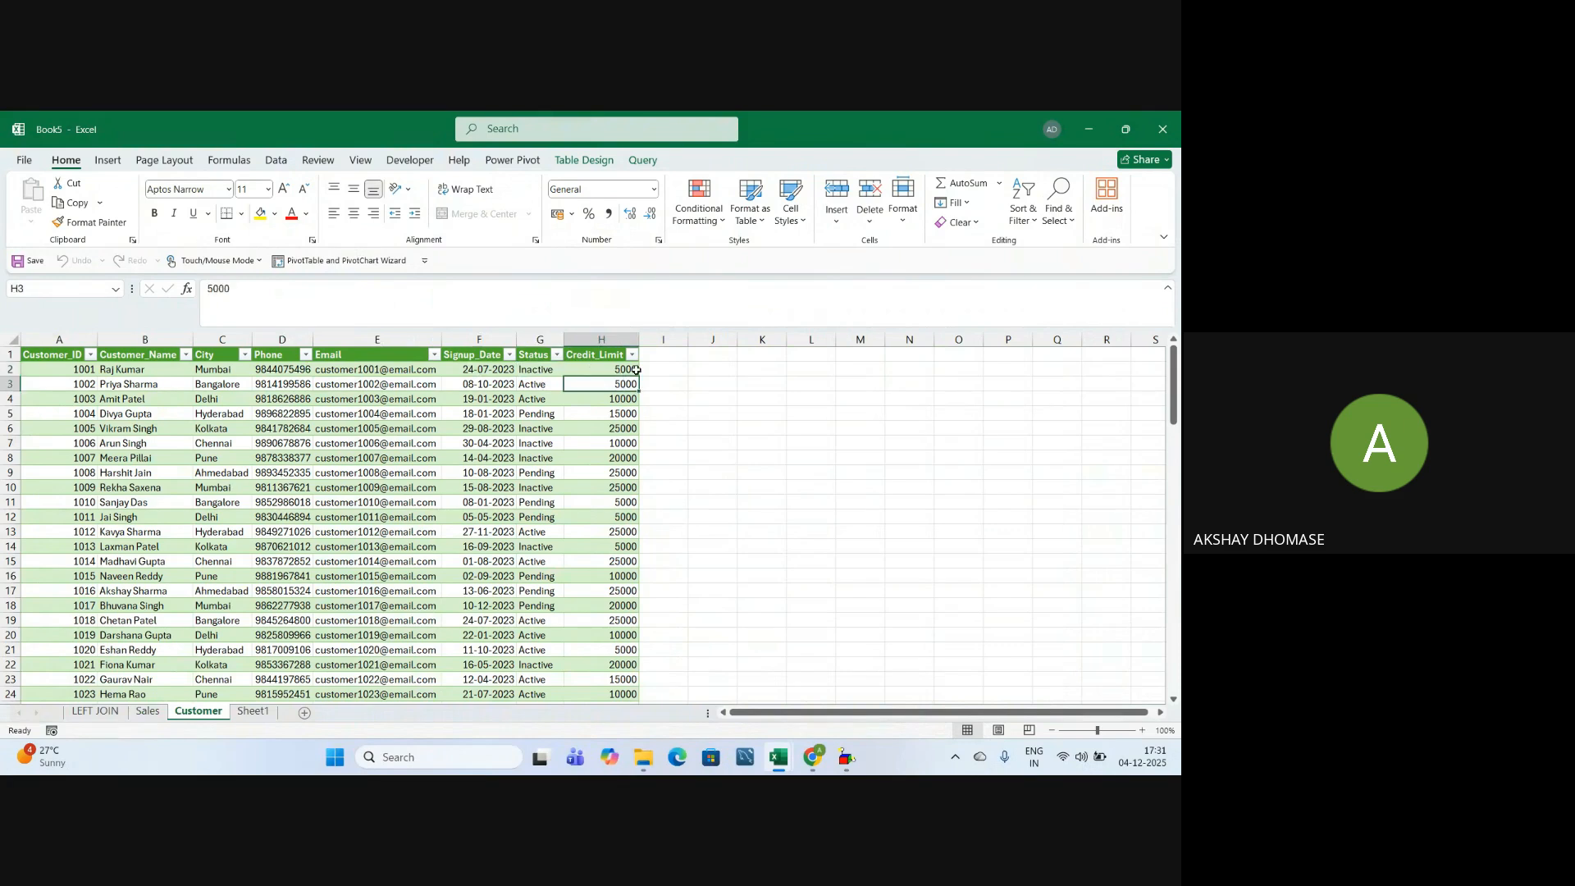
# Check Credit_Limit and Order_ID in the first LEFT JOIN record, and compare the order with the first Sales record
pyautogui.click(95, 710)
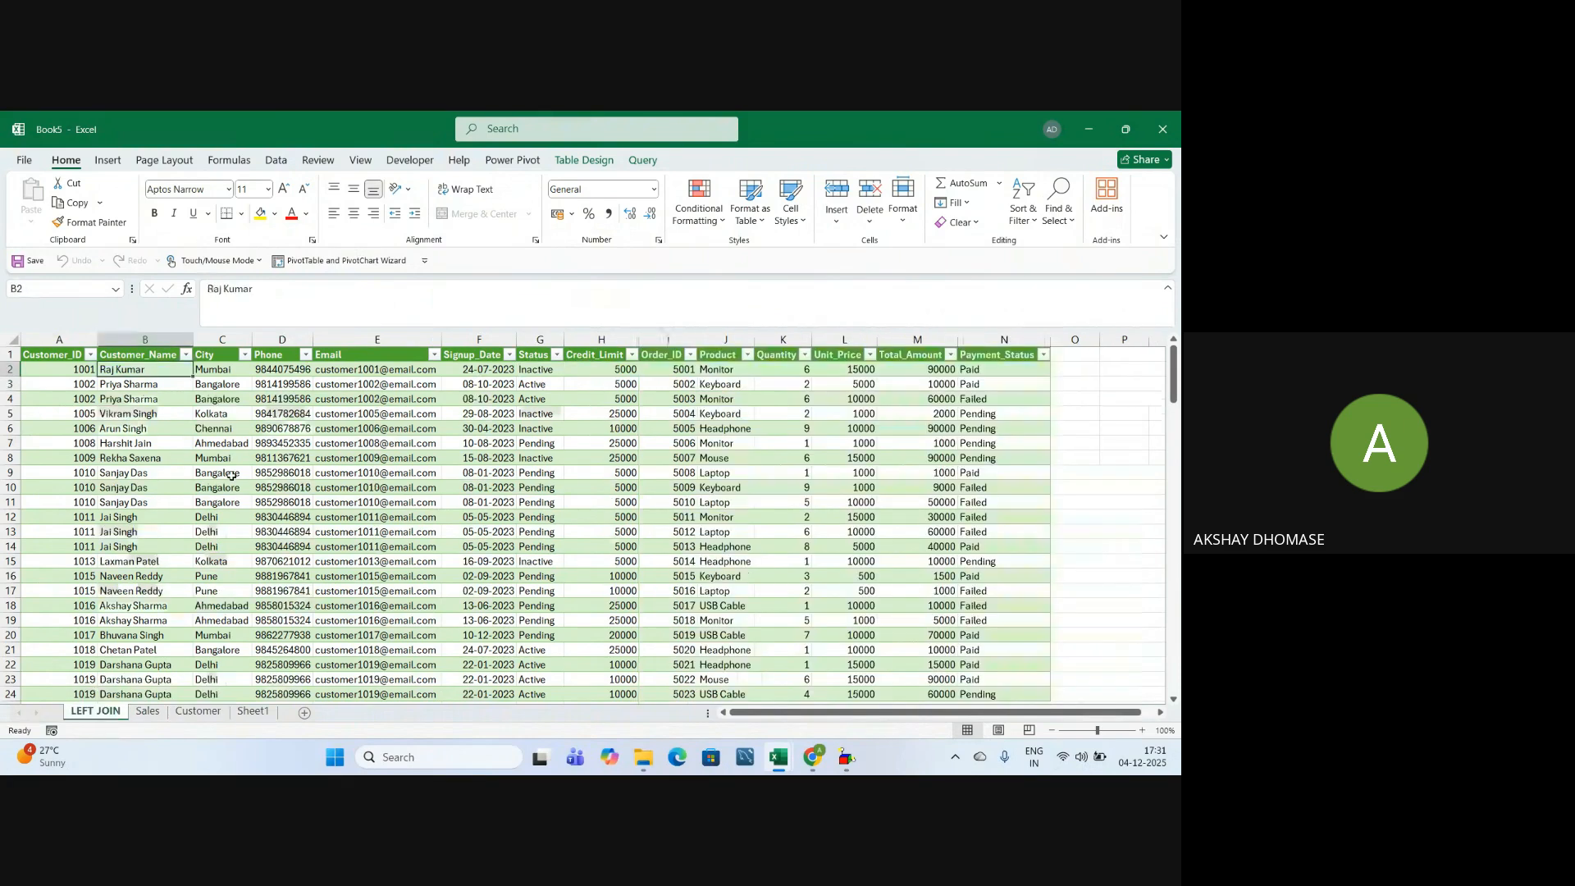
pyautogui.click(600, 368)
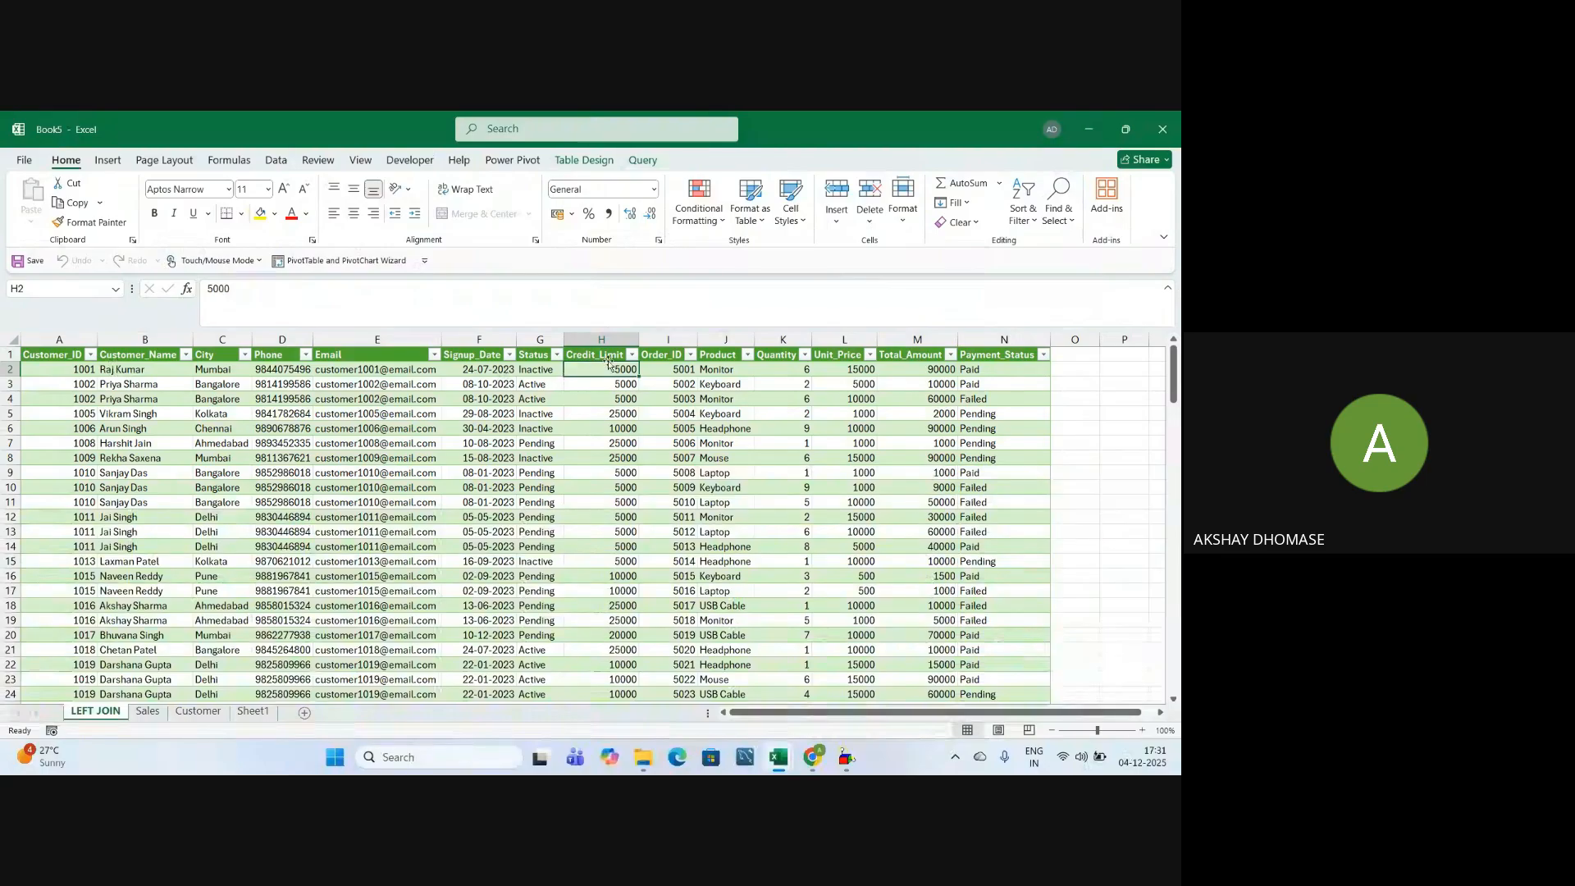
pyautogui.click(685, 370)
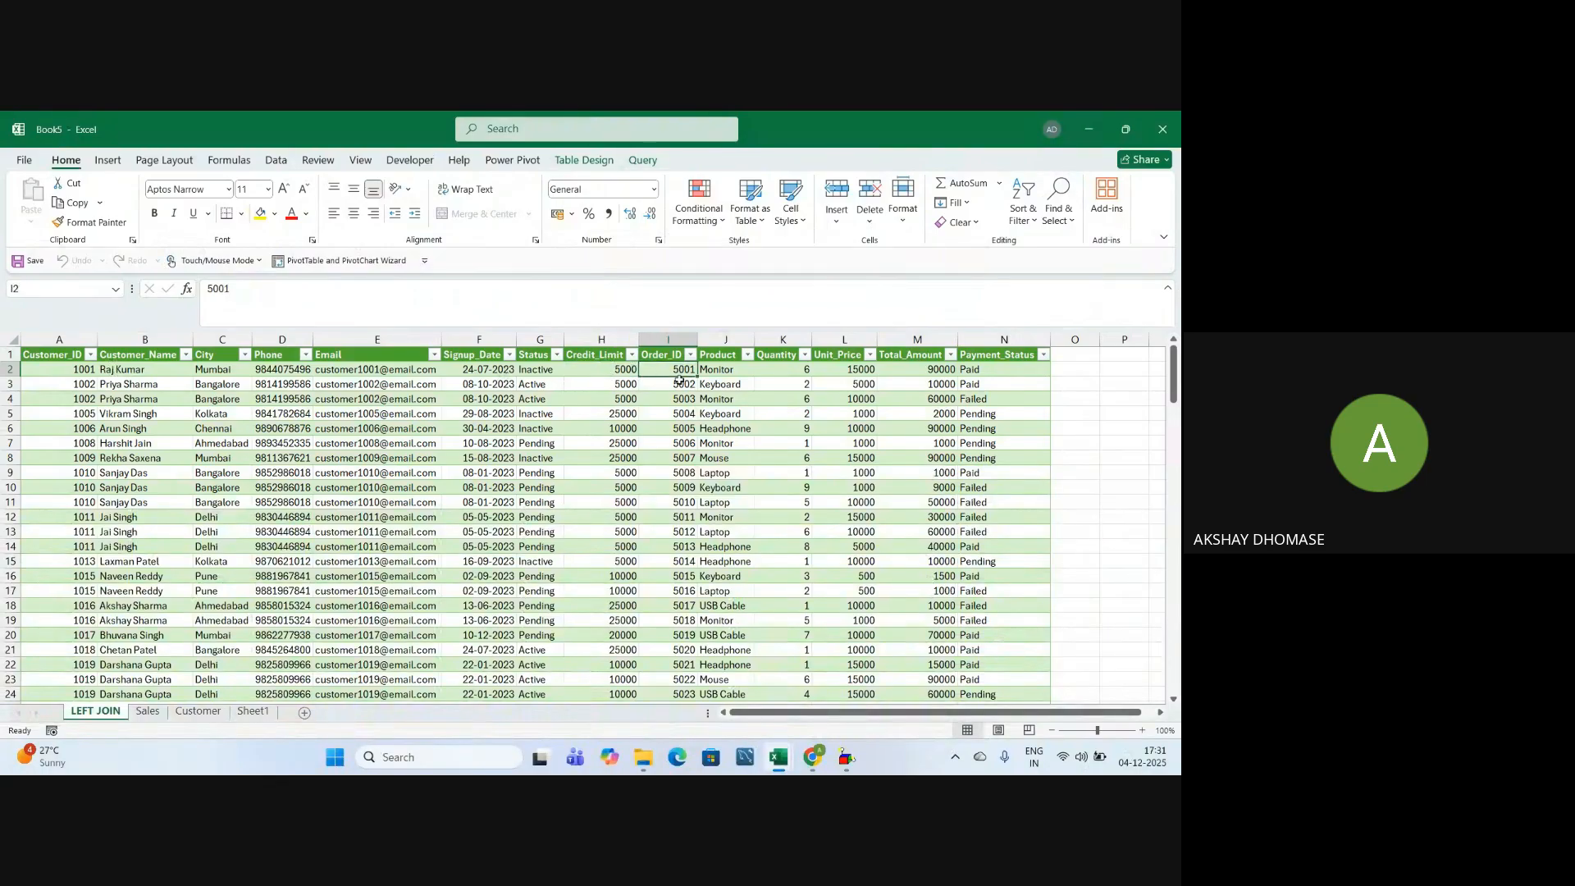
pyautogui.click(148, 711)
pyautogui.scroll(10, 219, 399)
pyautogui.scroll(4, 219, 399)
pyautogui.click(72, 375)
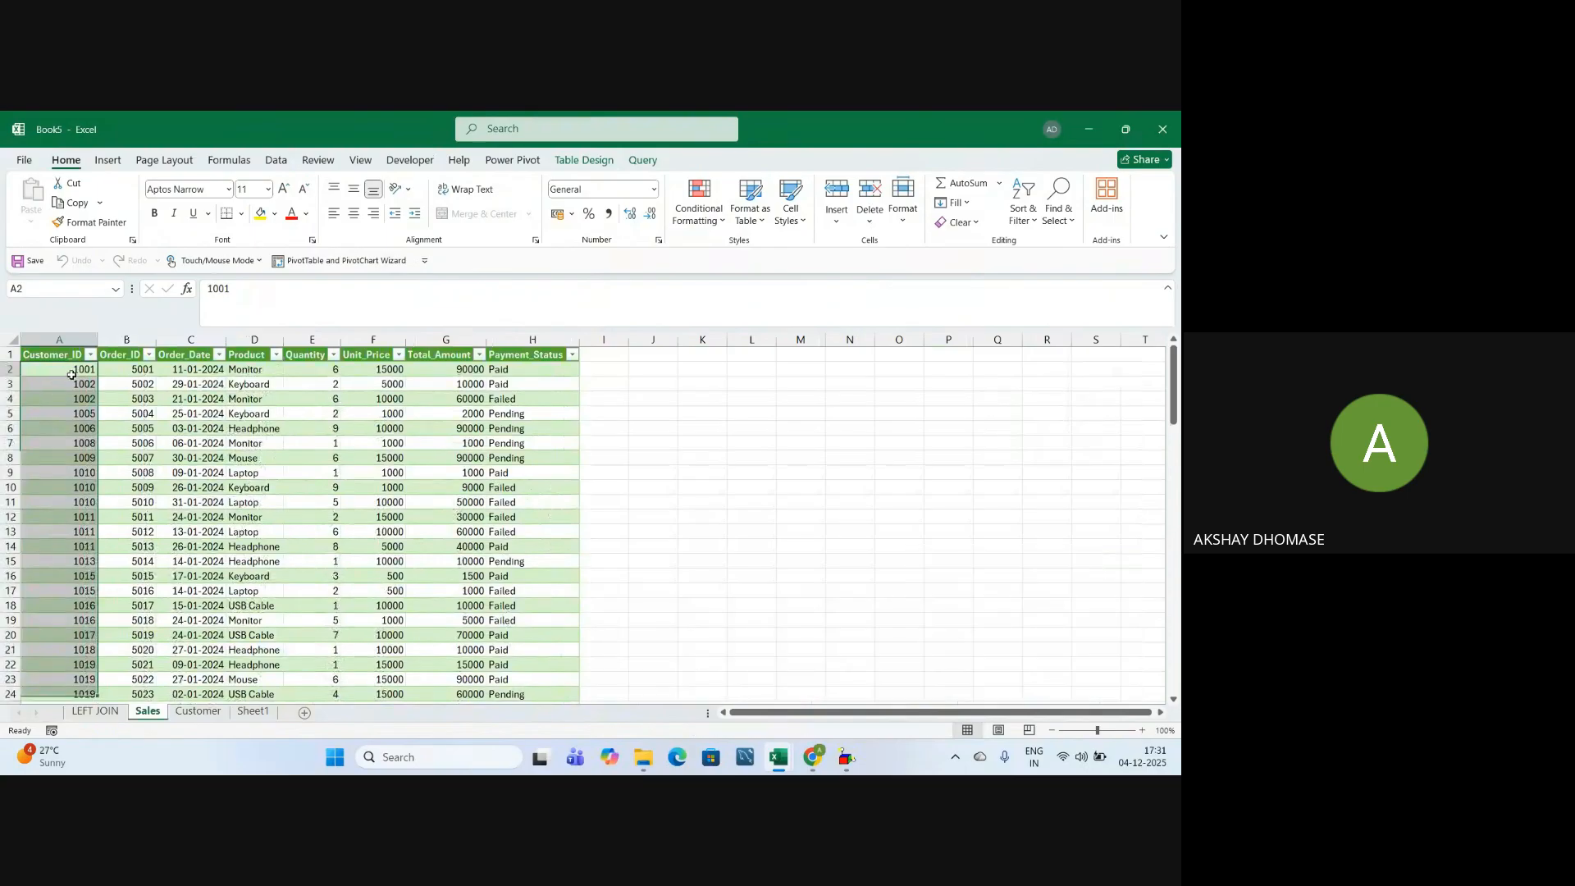
pyautogui.click(135, 369)
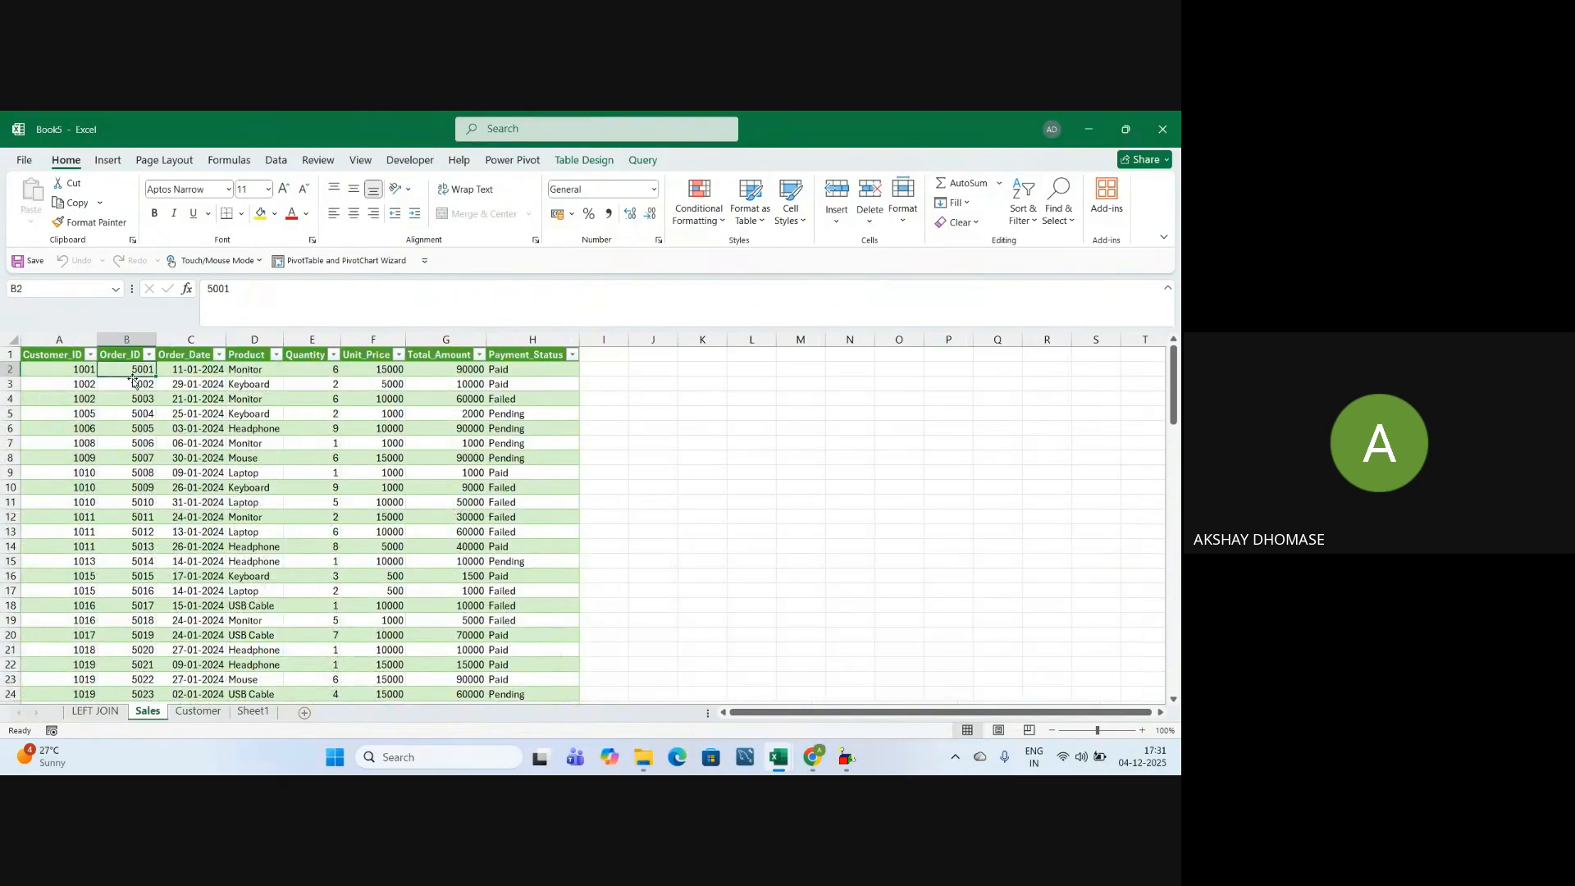
# On the LEFT JOIN sheet, check the Product, Quantity and Unit_Price of the first record
pyautogui.click(95, 711)
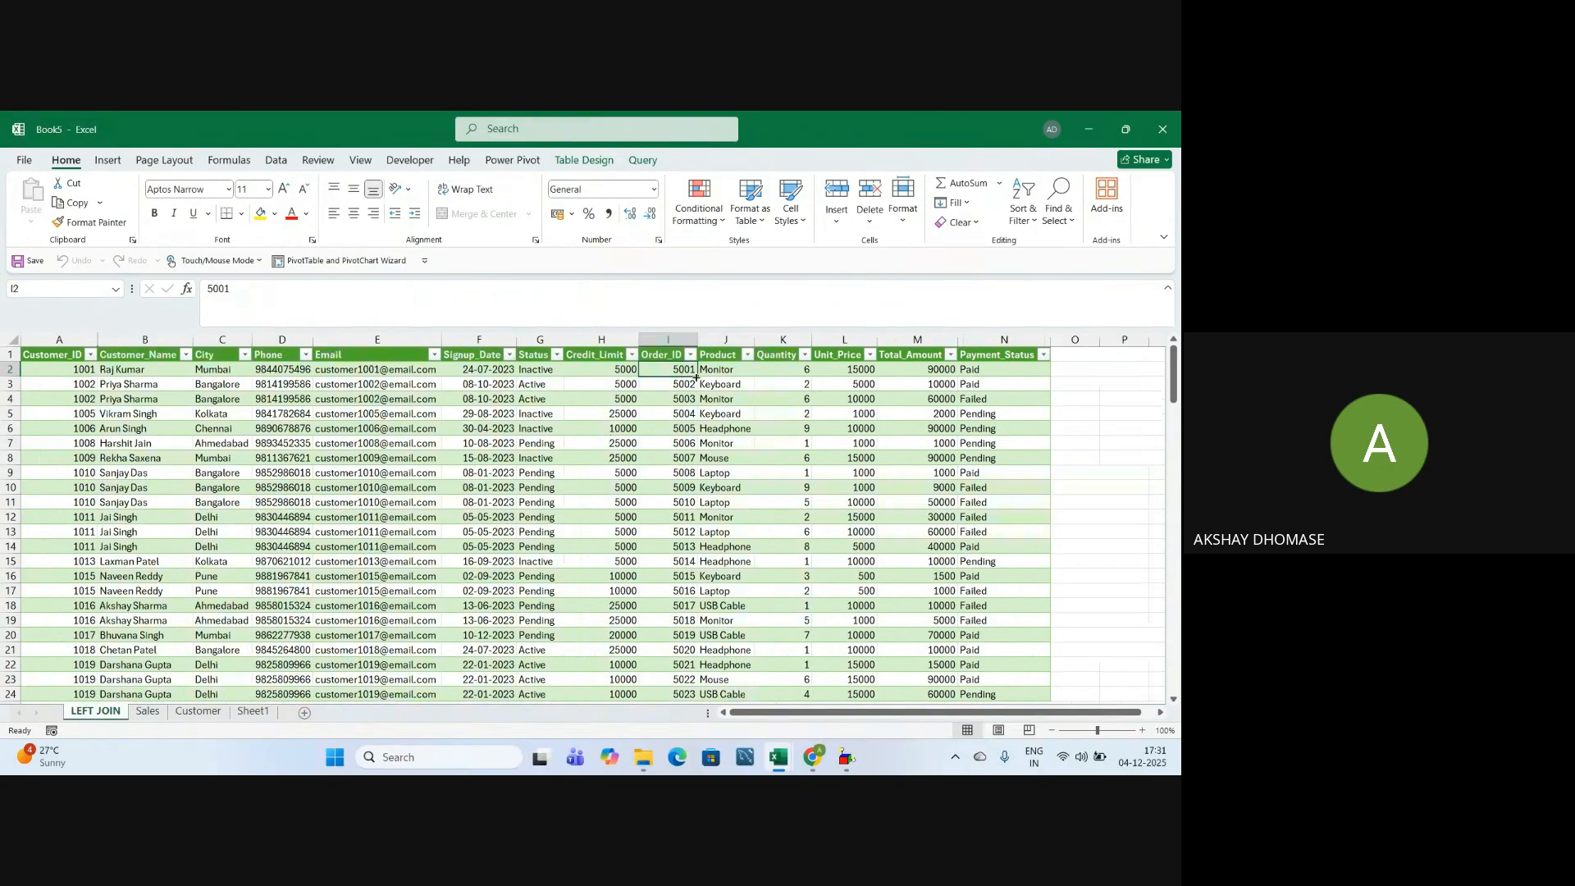
pyautogui.click(722, 371)
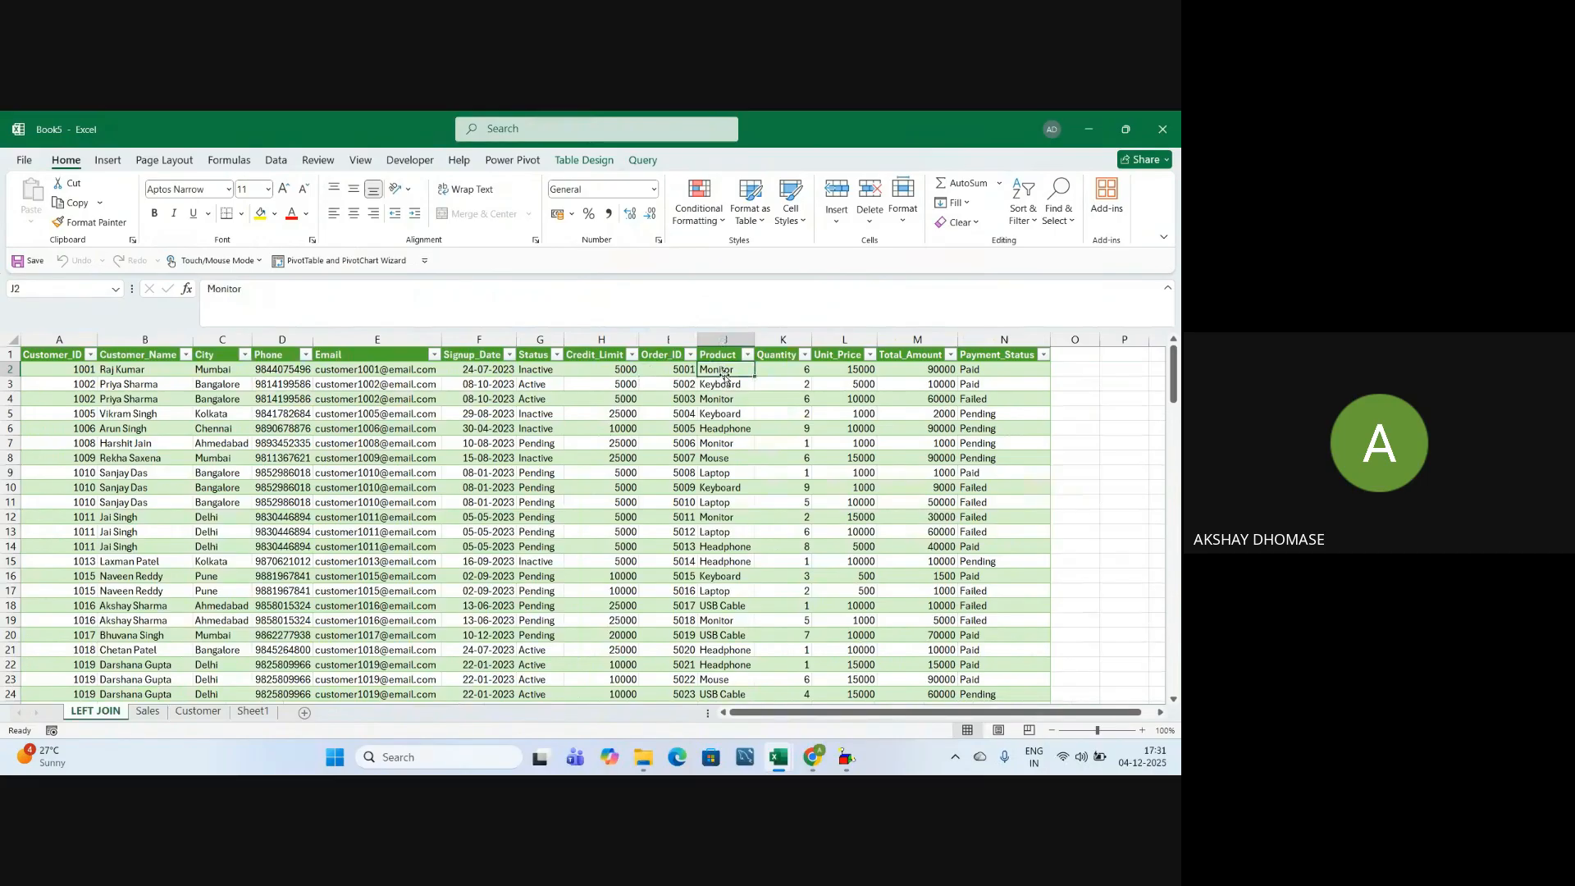
pyautogui.click(780, 369)
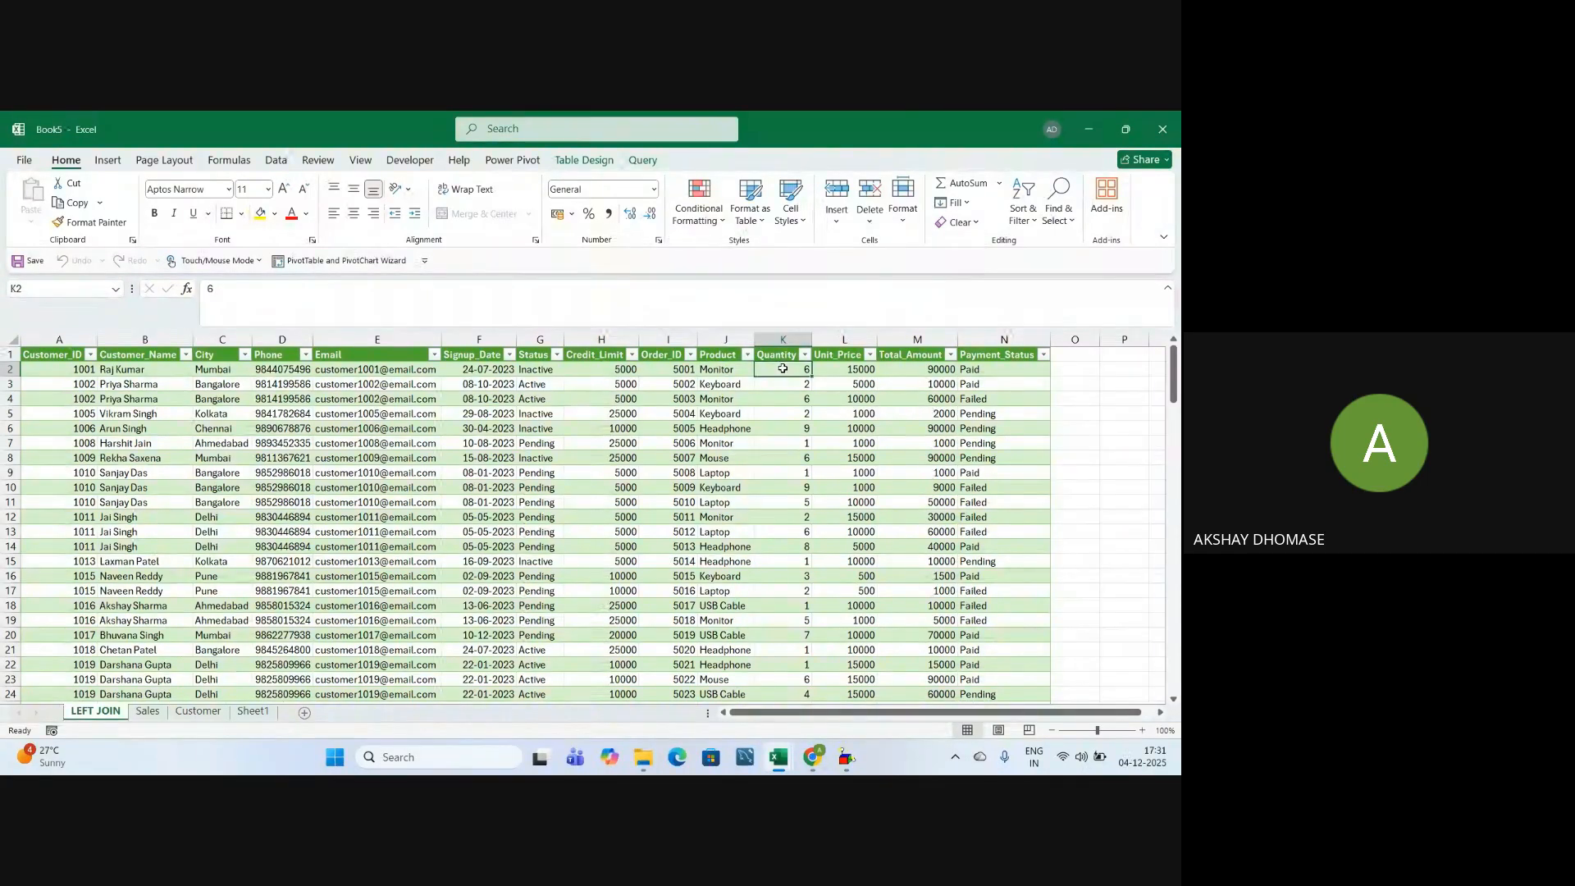
pyautogui.click(851, 374)
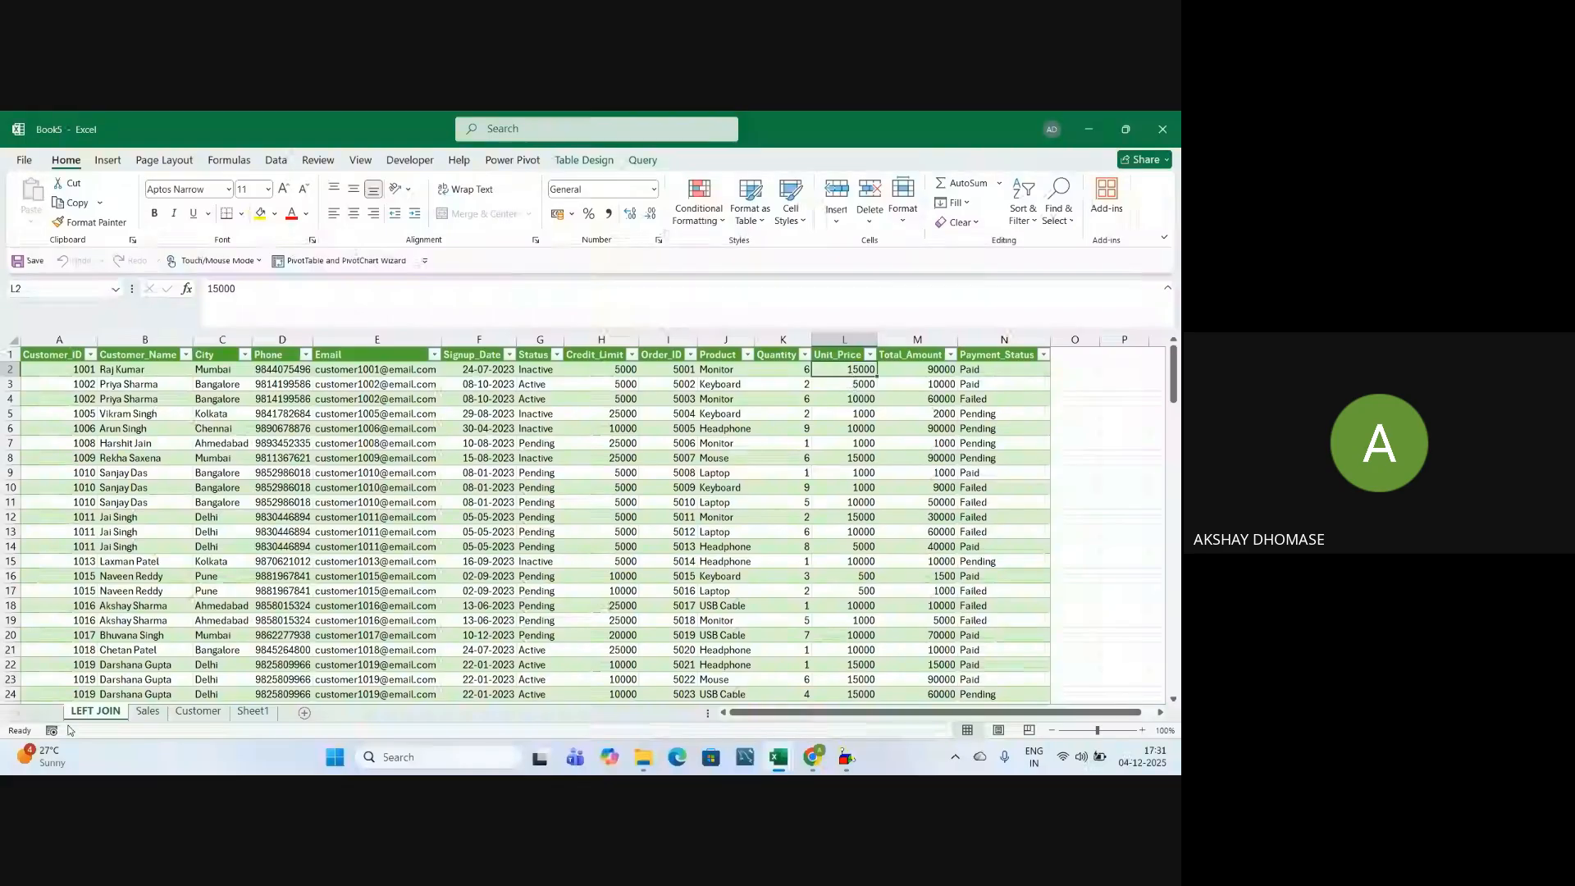
# Review Product through Payment_Status in the first Sales record, and select Status through Payment_Status in the first LEFT JOIN record
pyautogui.click(147, 712)
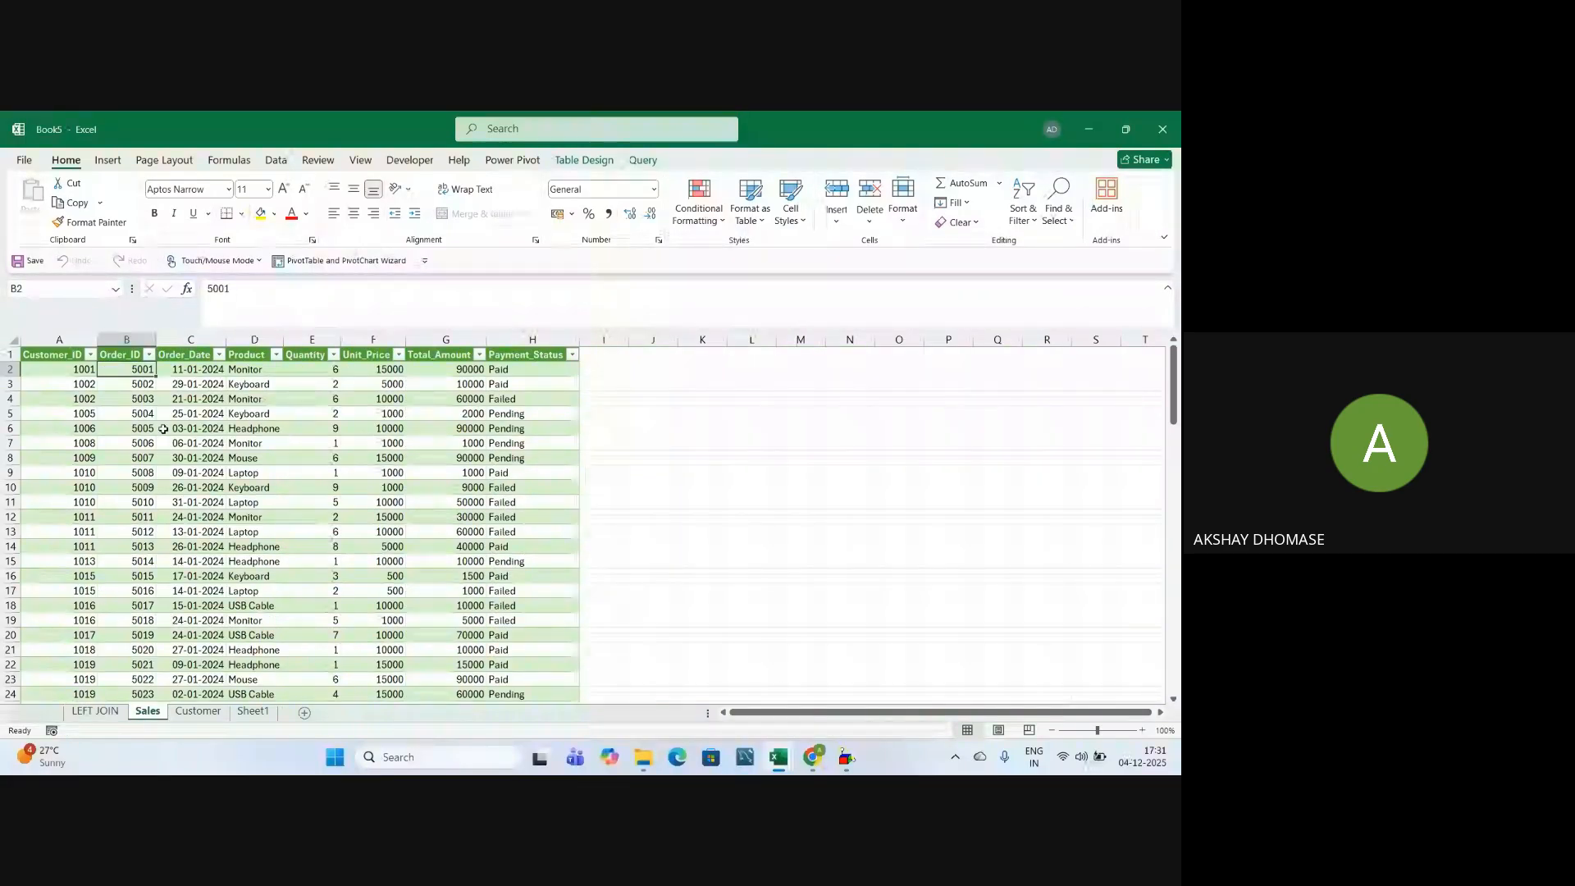
pyautogui.click(245, 370)
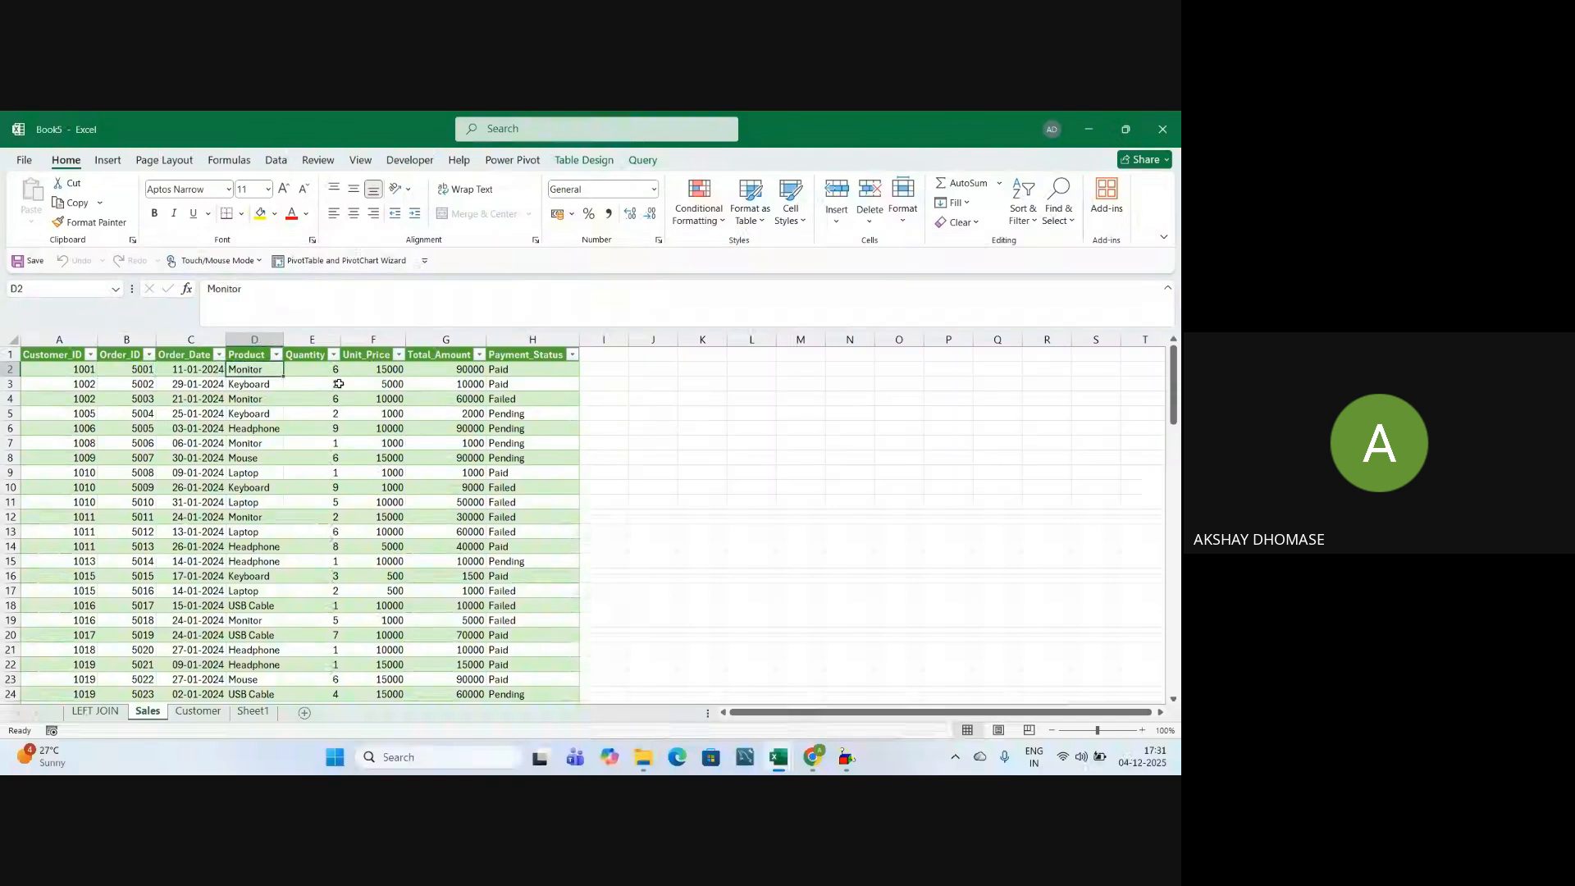
pyautogui.click(371, 370)
pyautogui.click(315, 370)
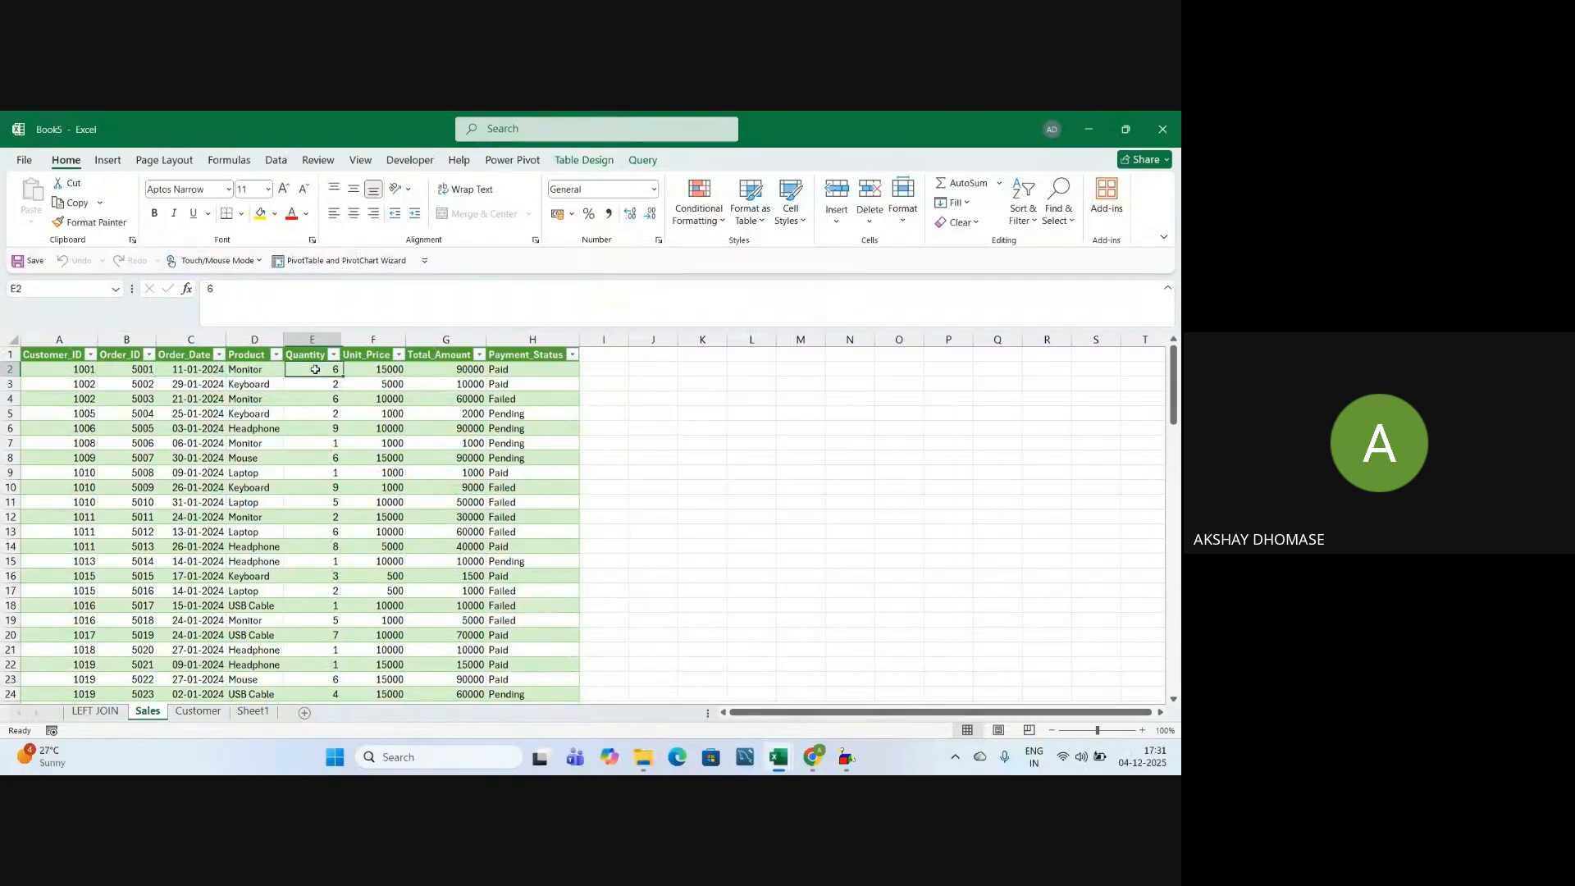
pyautogui.click(444, 371)
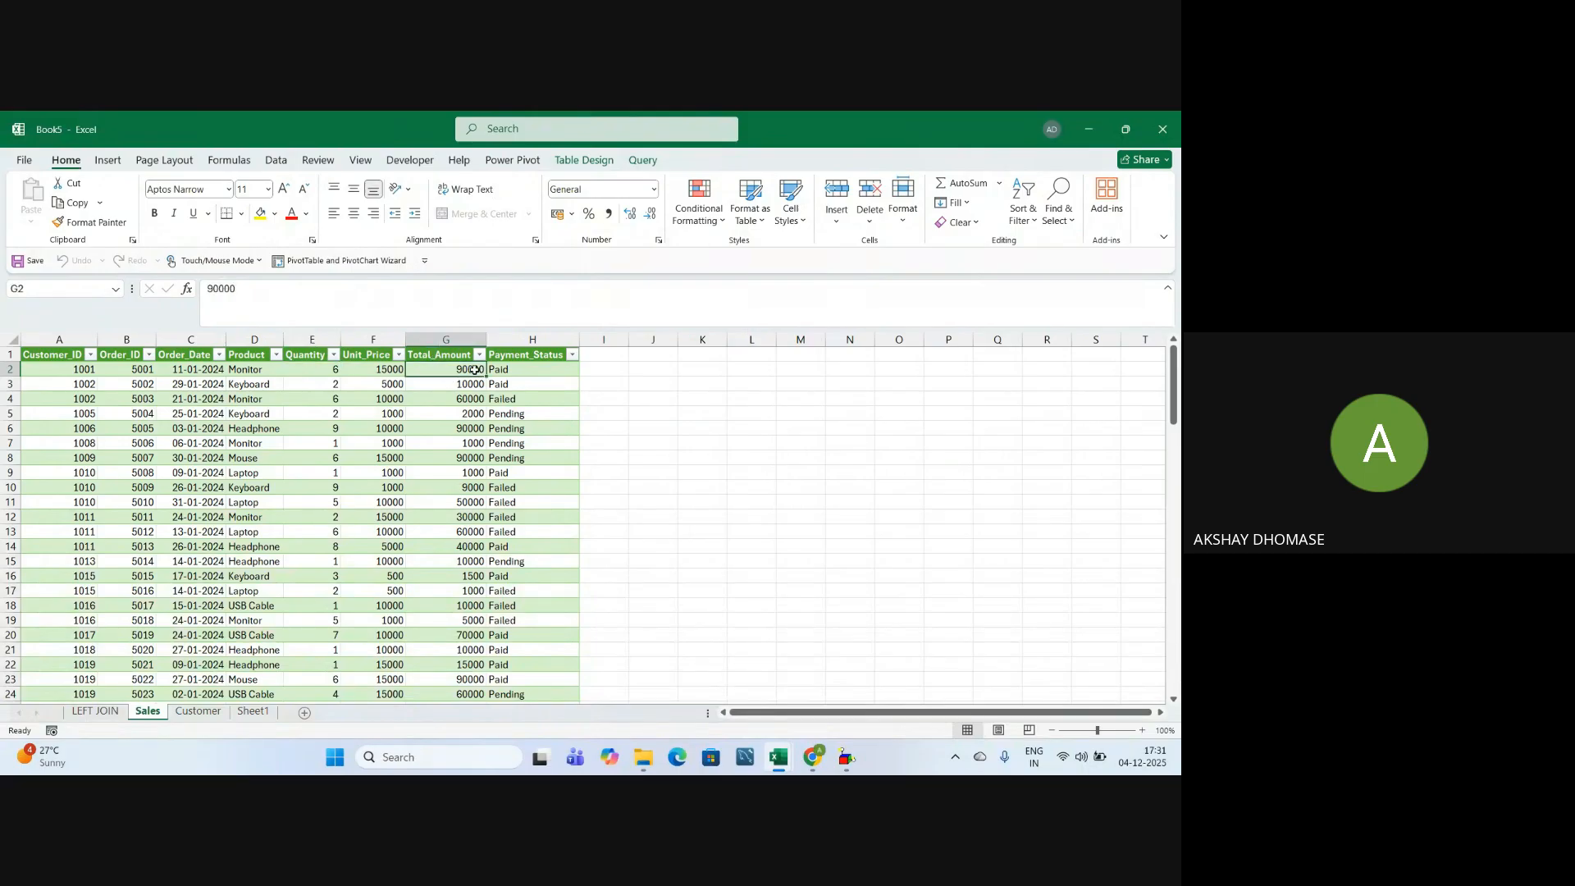
pyautogui.click(525, 370)
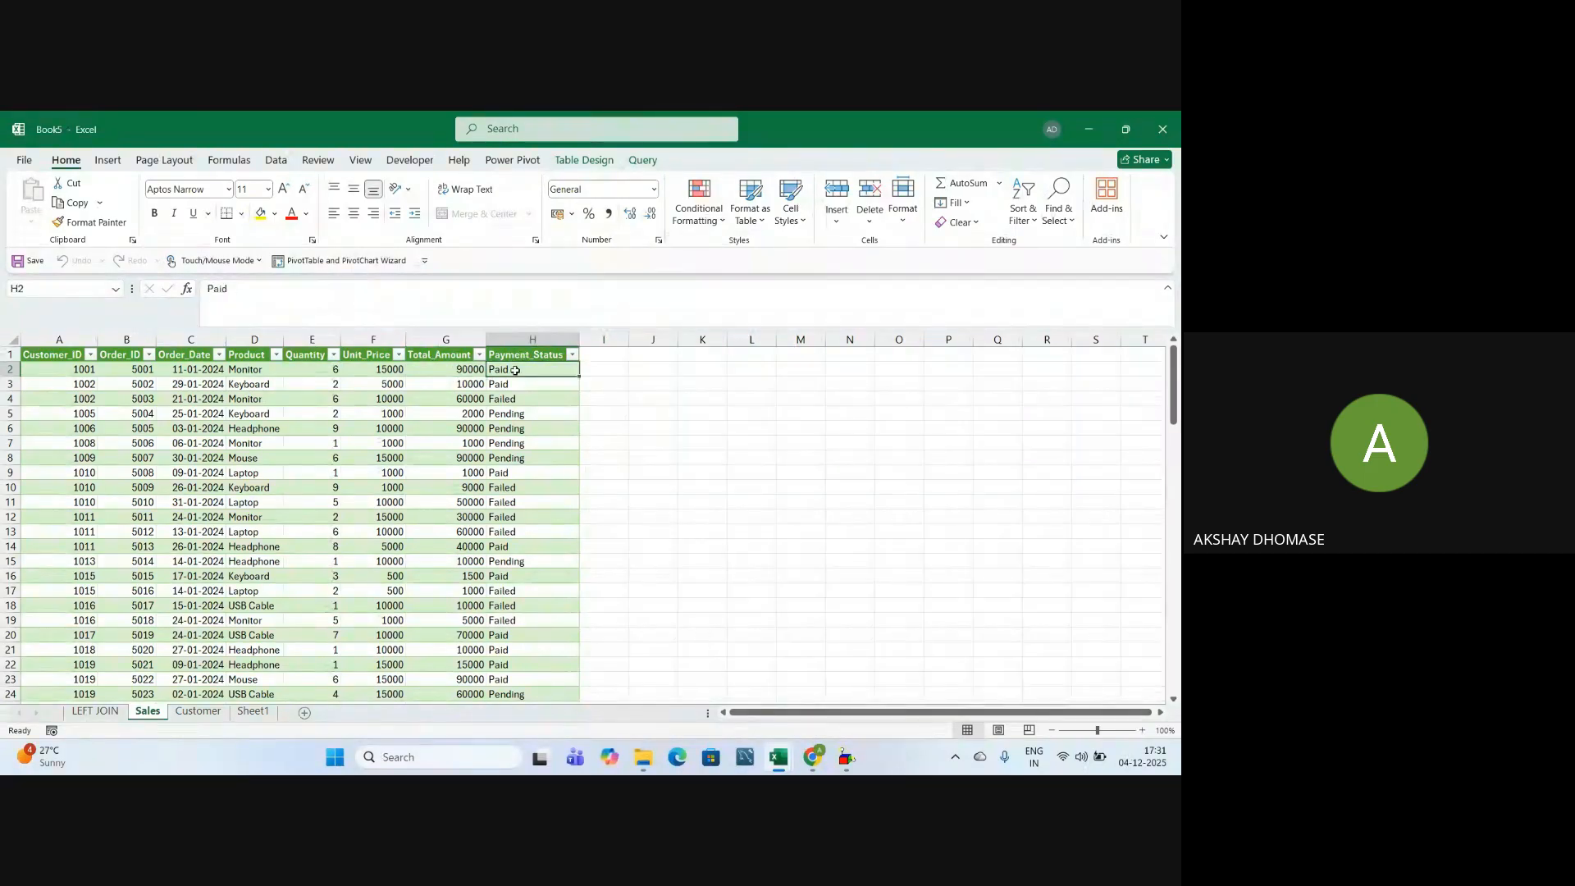
pyautogui.click(96, 710)
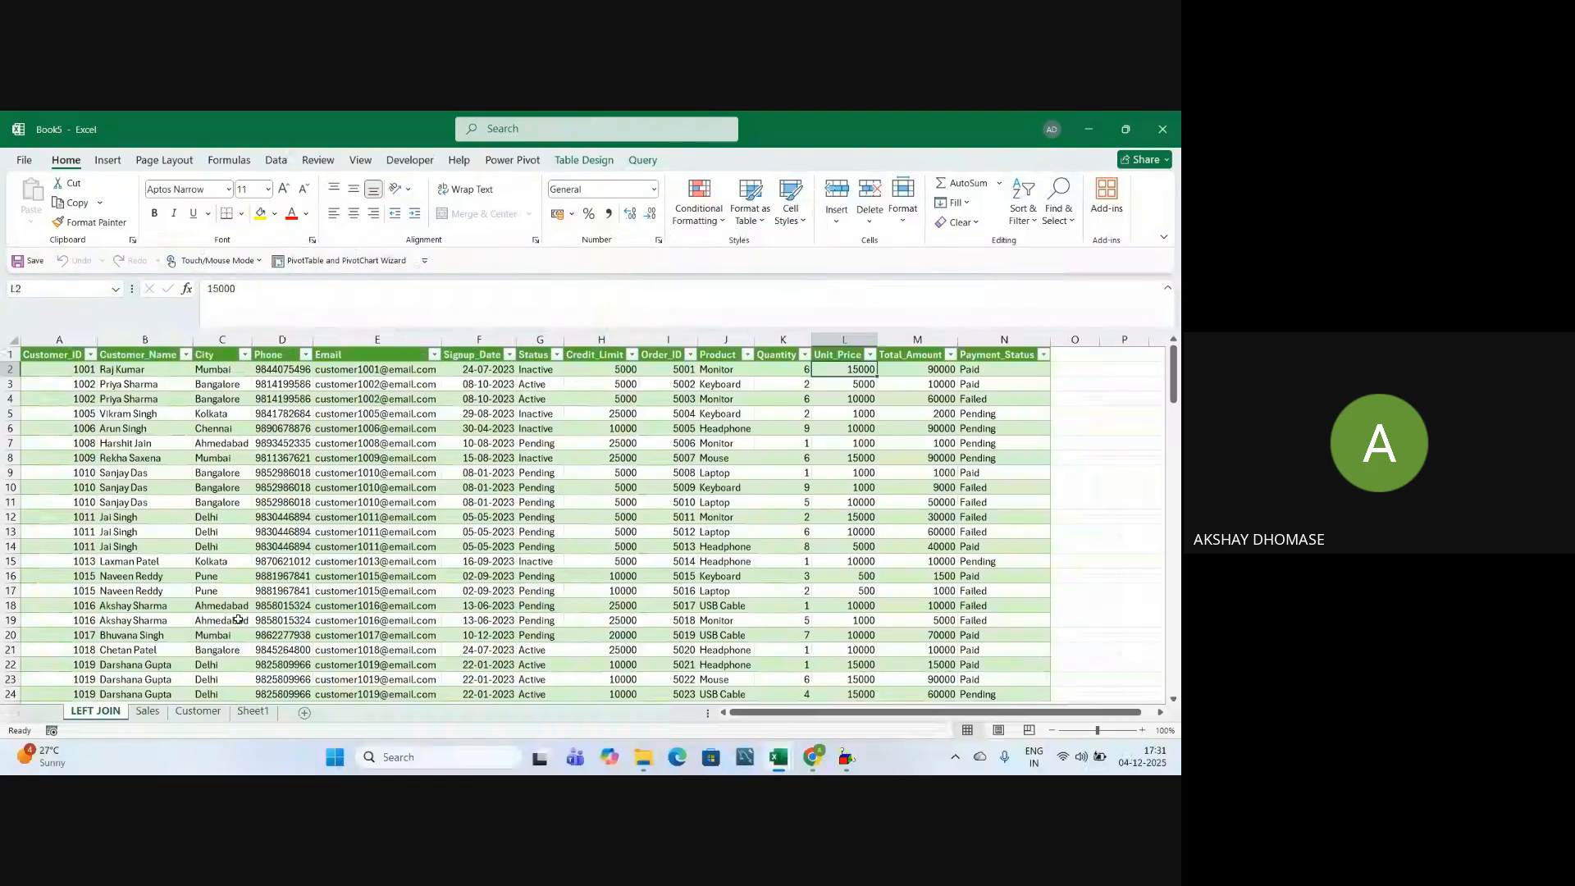
pyautogui.moveTo(991, 371)
pyautogui.mouseDown()
pyautogui.moveTo(547, 371)
pyautogui.moveTo(972, 371)
pyautogui.mouseUp()
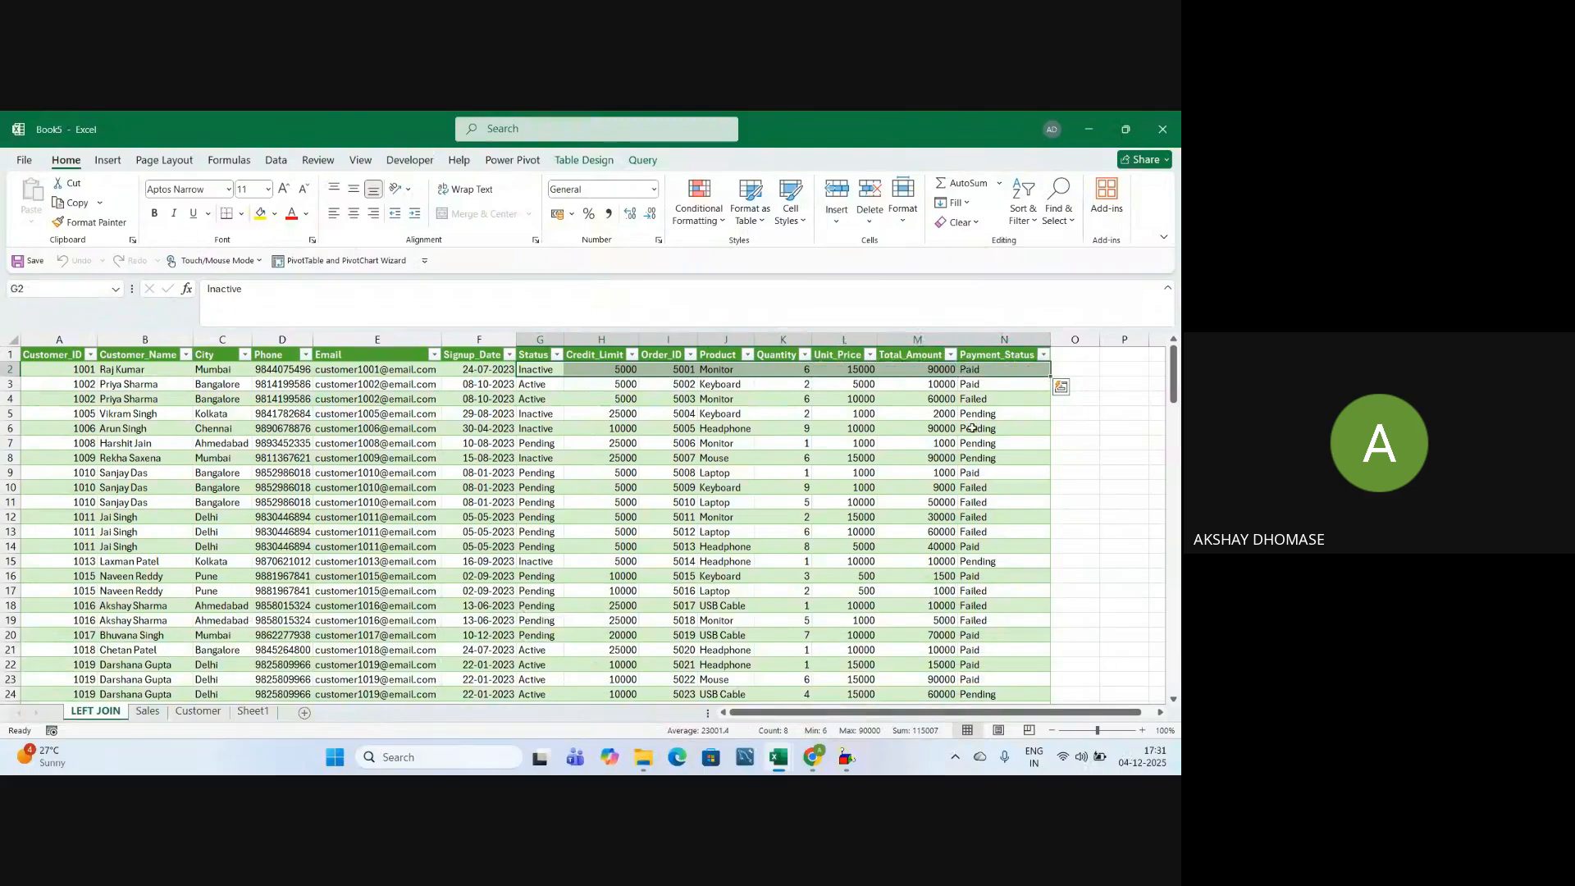
# Examine row 31 of the LEFT JOIN sheet, checking its Customer_ID, Customer_Name, Order_ID and Product
pyautogui.scroll(-2, 438, 486)
pyautogui.scroll(-5, 438, 486)
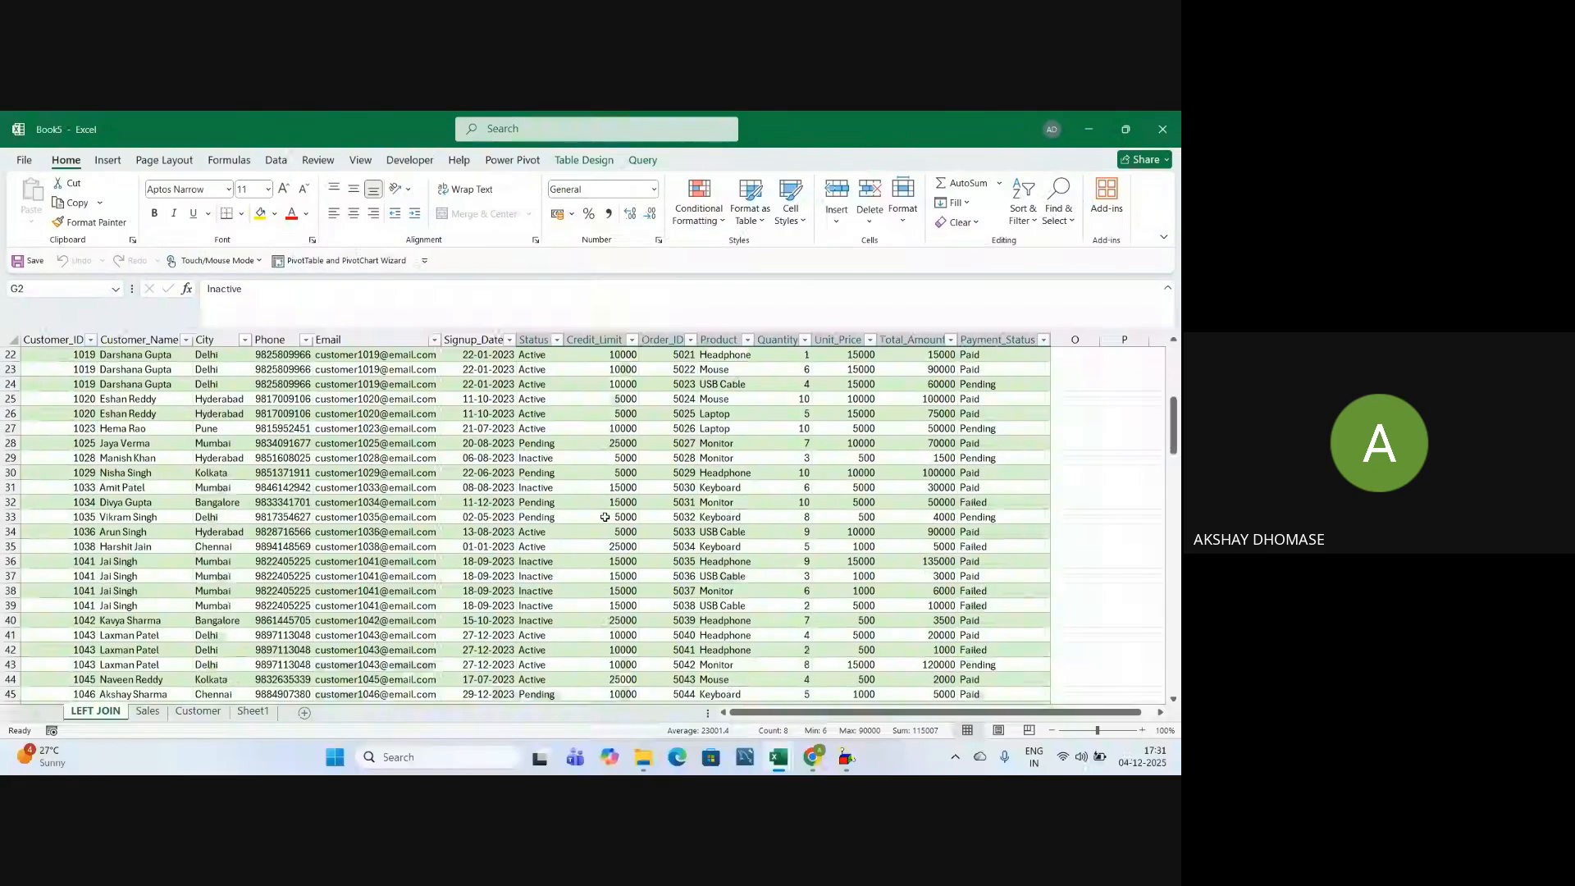
pyautogui.click(80, 488)
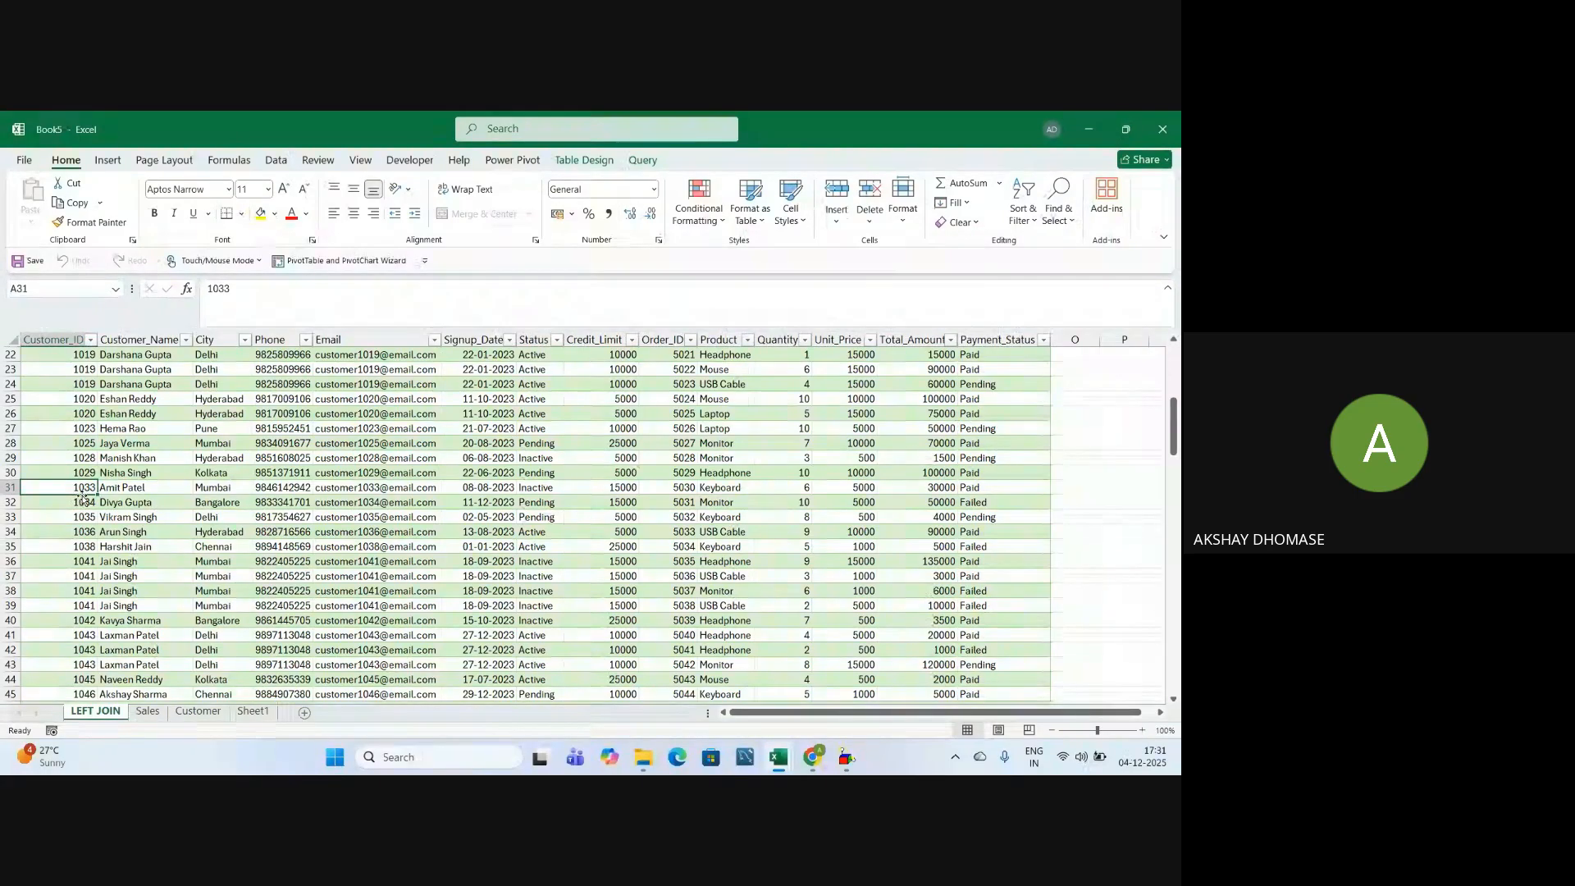
pyautogui.click(129, 489)
pyautogui.click(93, 485)
pyautogui.click(126, 488)
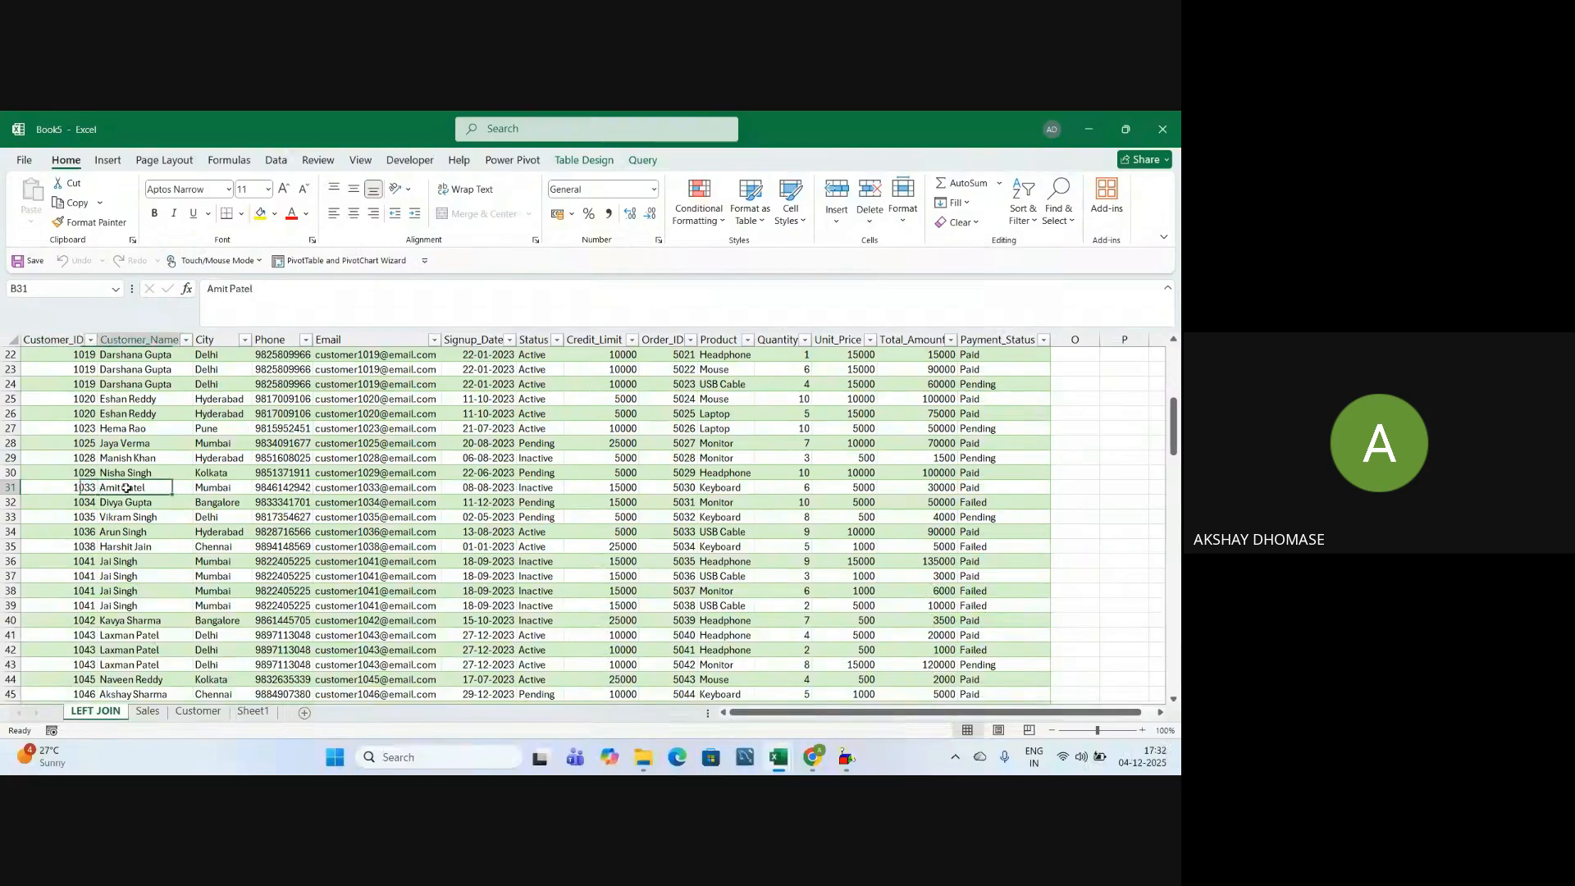
pyautogui.click(676, 490)
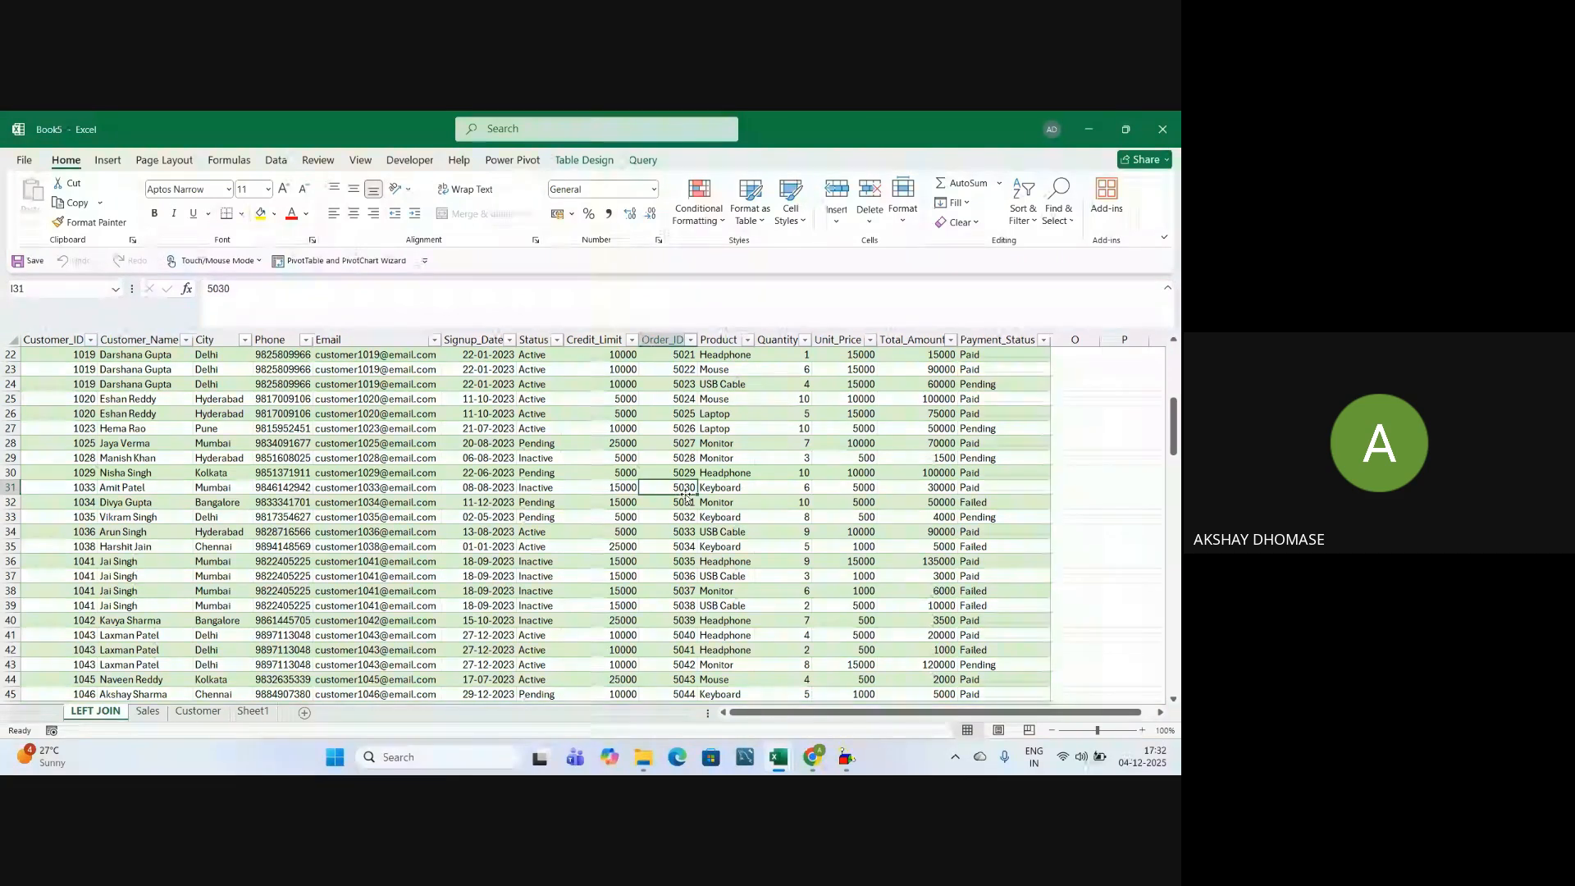
pyautogui.click(717, 489)
pyautogui.click(66, 490)
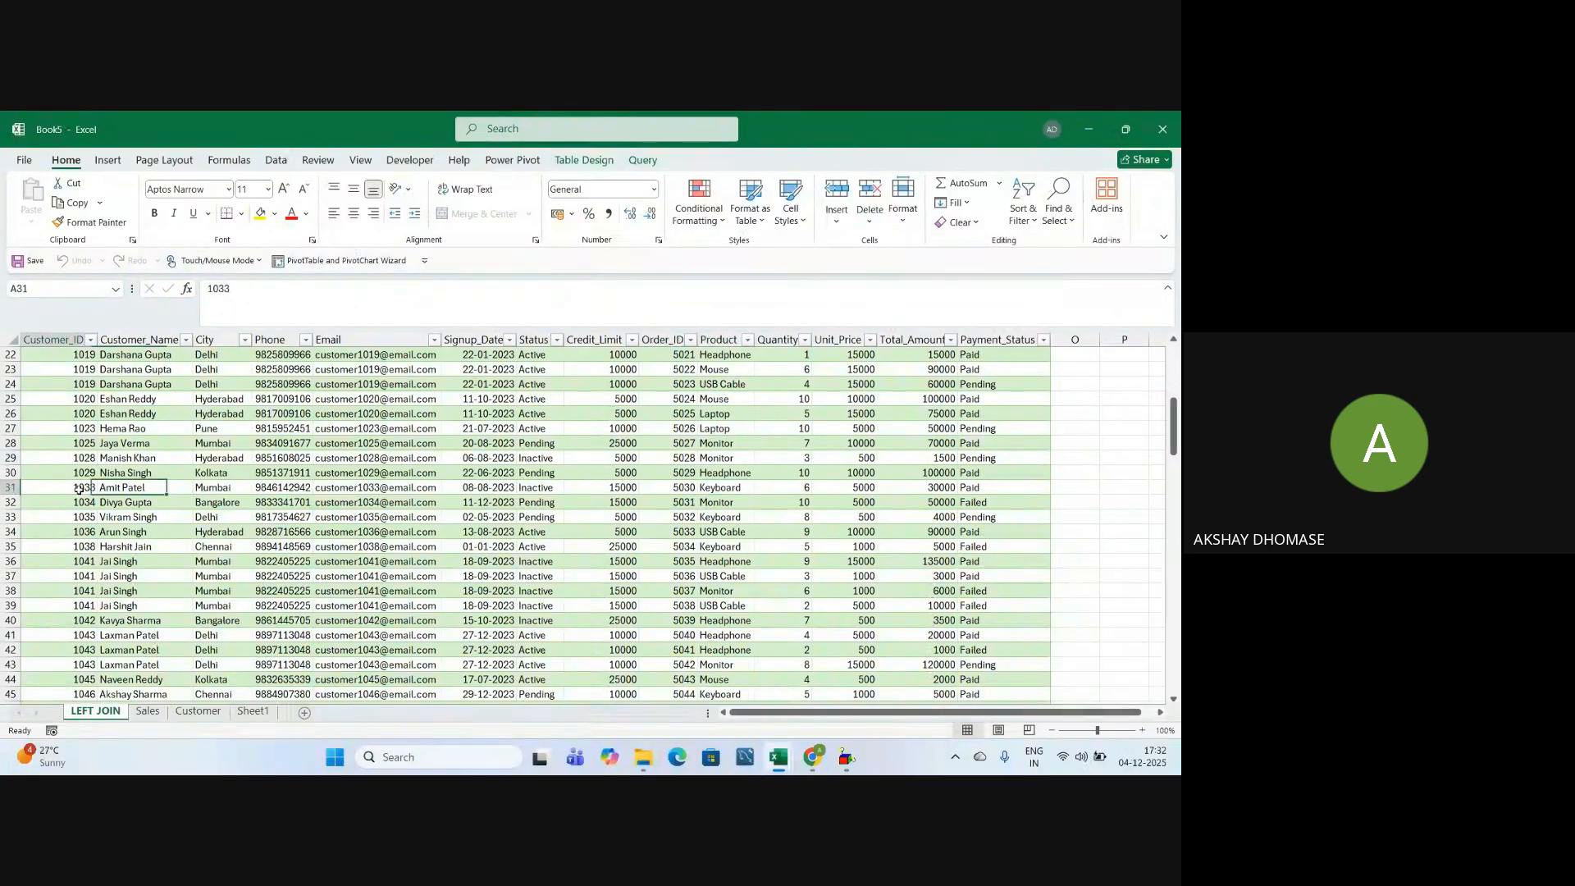
pyautogui.click(132, 488)
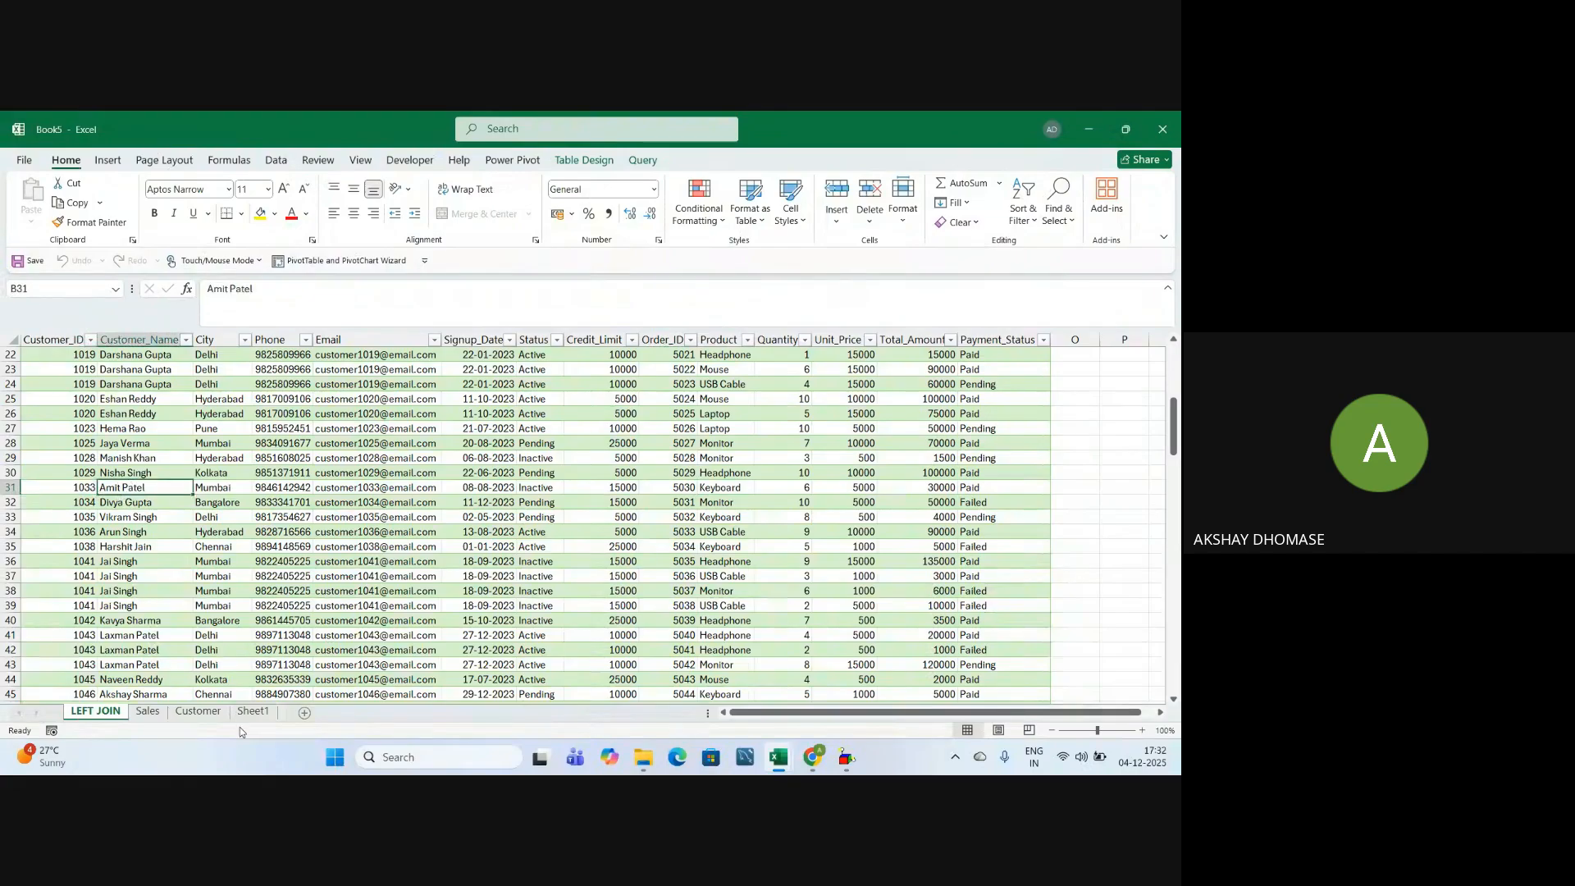
# On the Customer sheet, locate the customer from LEFT JOIN row 31 and check the Customer_ID and Customer_Name in row 34
pyautogui.click(197, 711)
pyautogui.scroll(-7, 90, 591)
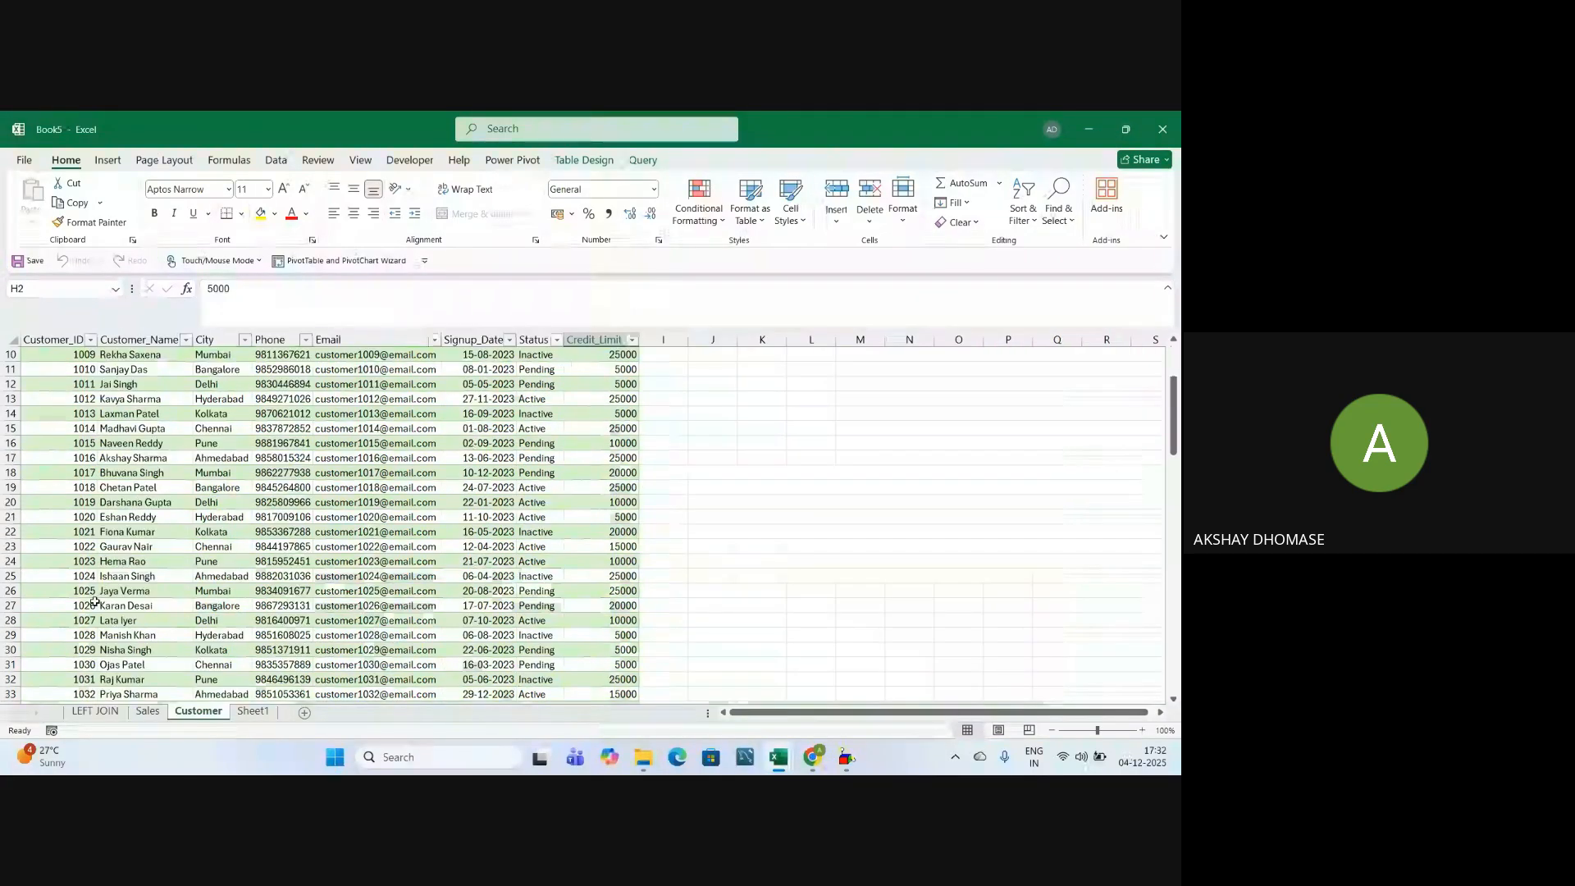
pyautogui.click(88, 532)
pyautogui.click(150, 532)
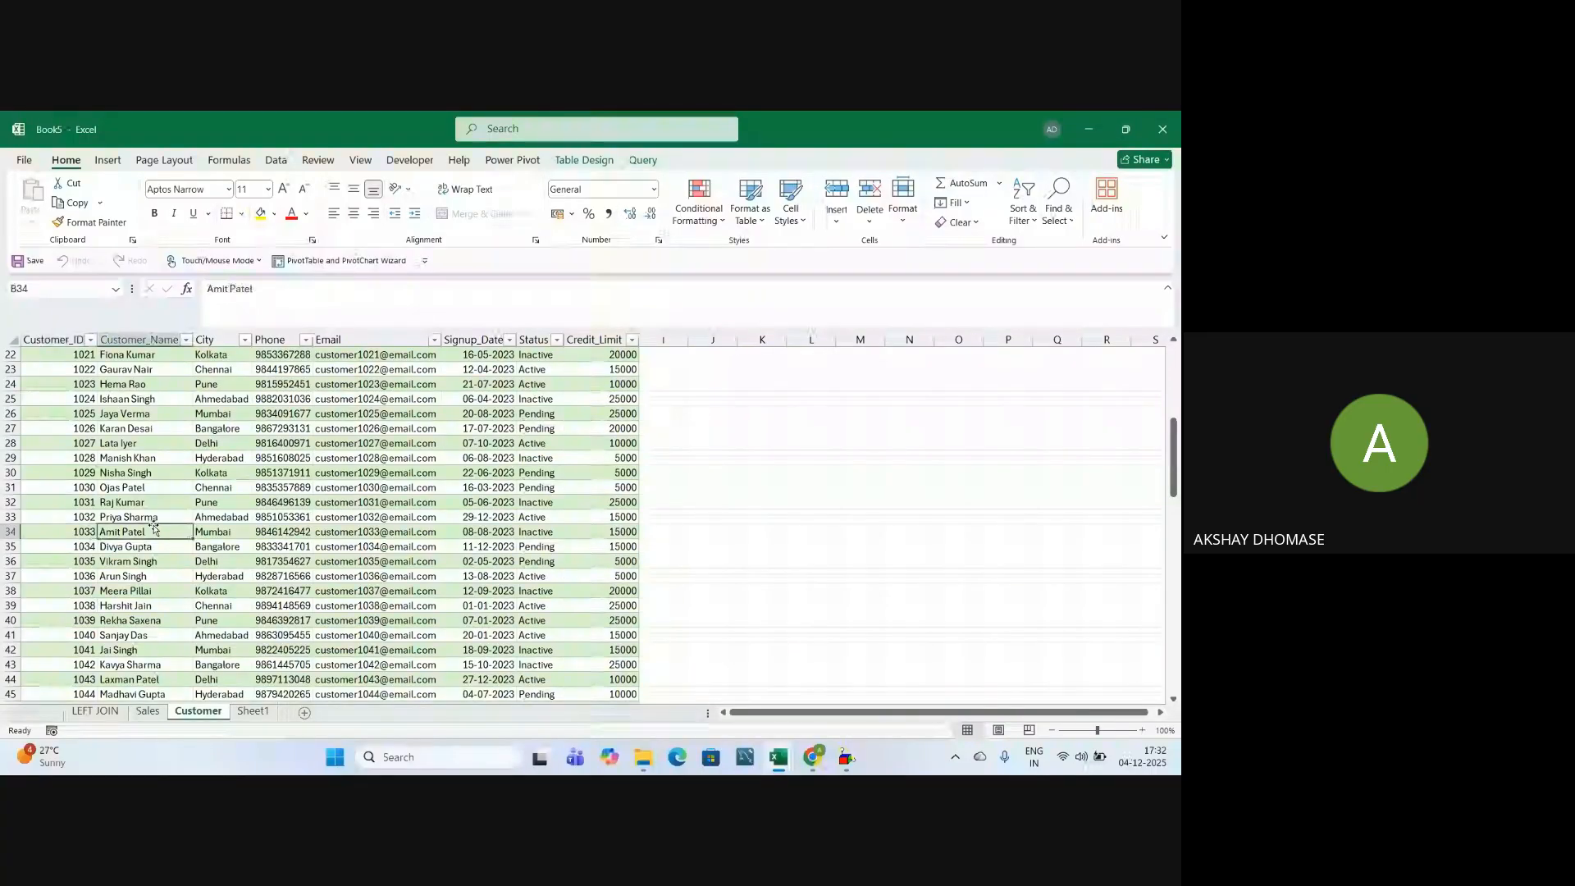
# On the Sales sheet, check Customer_ID, Order_ID, Product, Unit_Price and Quantity in row 31
pyautogui.click(147, 711)
pyautogui.scroll(-6, 106, 613)
pyautogui.scroll(-1, 107, 613)
pyautogui.click(82, 487)
pyautogui.click(153, 486)
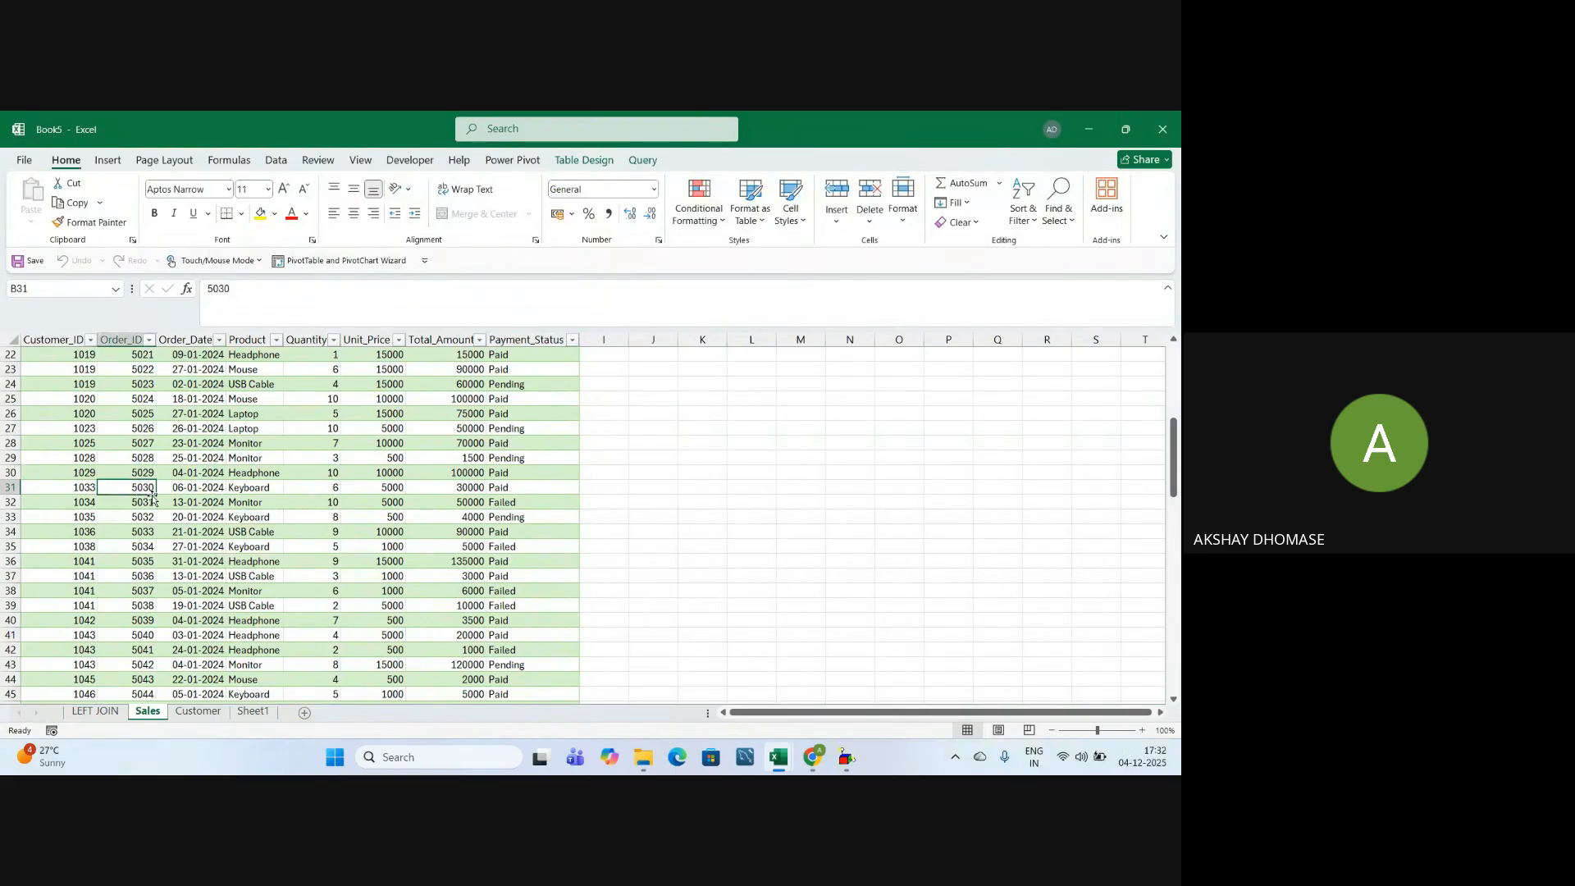
pyautogui.click(244, 487)
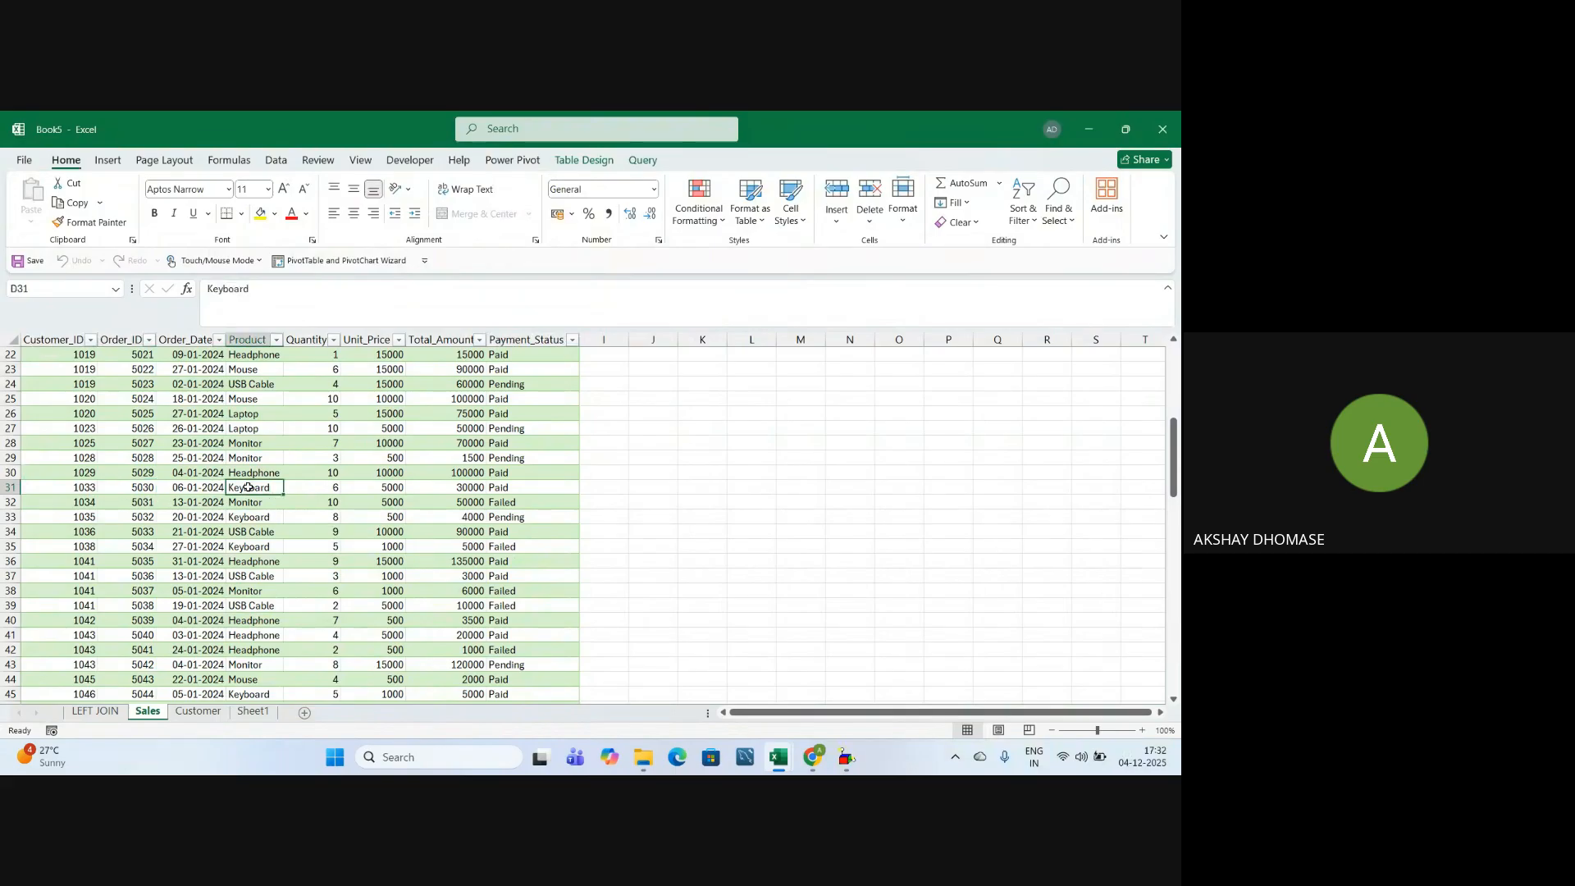
pyautogui.click(382, 489)
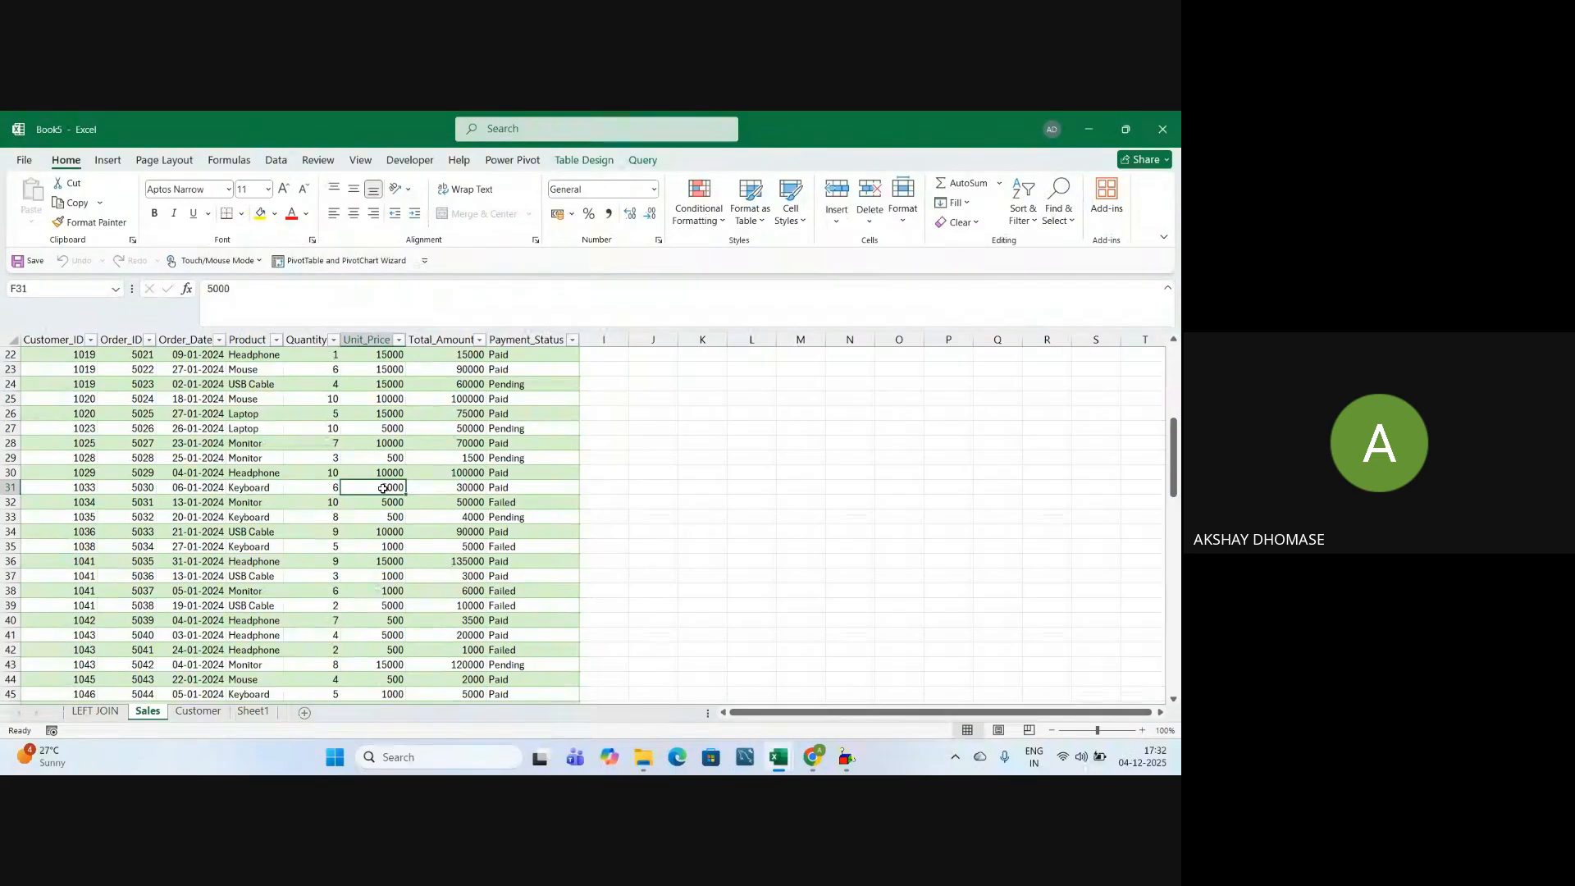
pyautogui.click(328, 485)
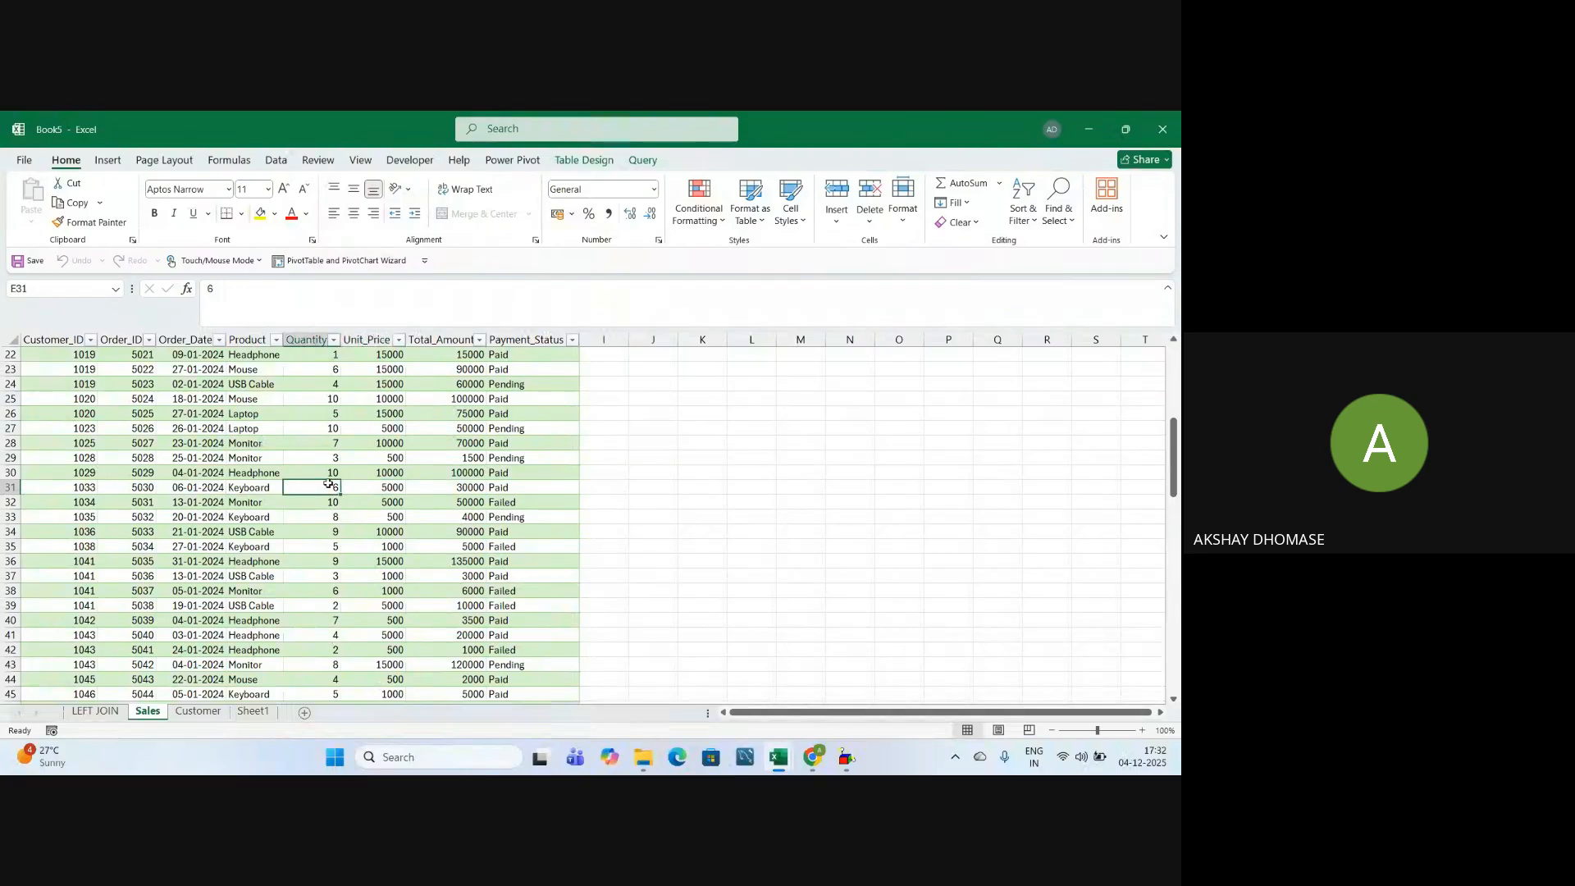
# On the LEFT JOIN sheet, check row 31's customer fields and its order details from Order_ID through Payment_Status
pyautogui.click(96, 711)
pyautogui.click(79, 487)
pyautogui.click(131, 489)
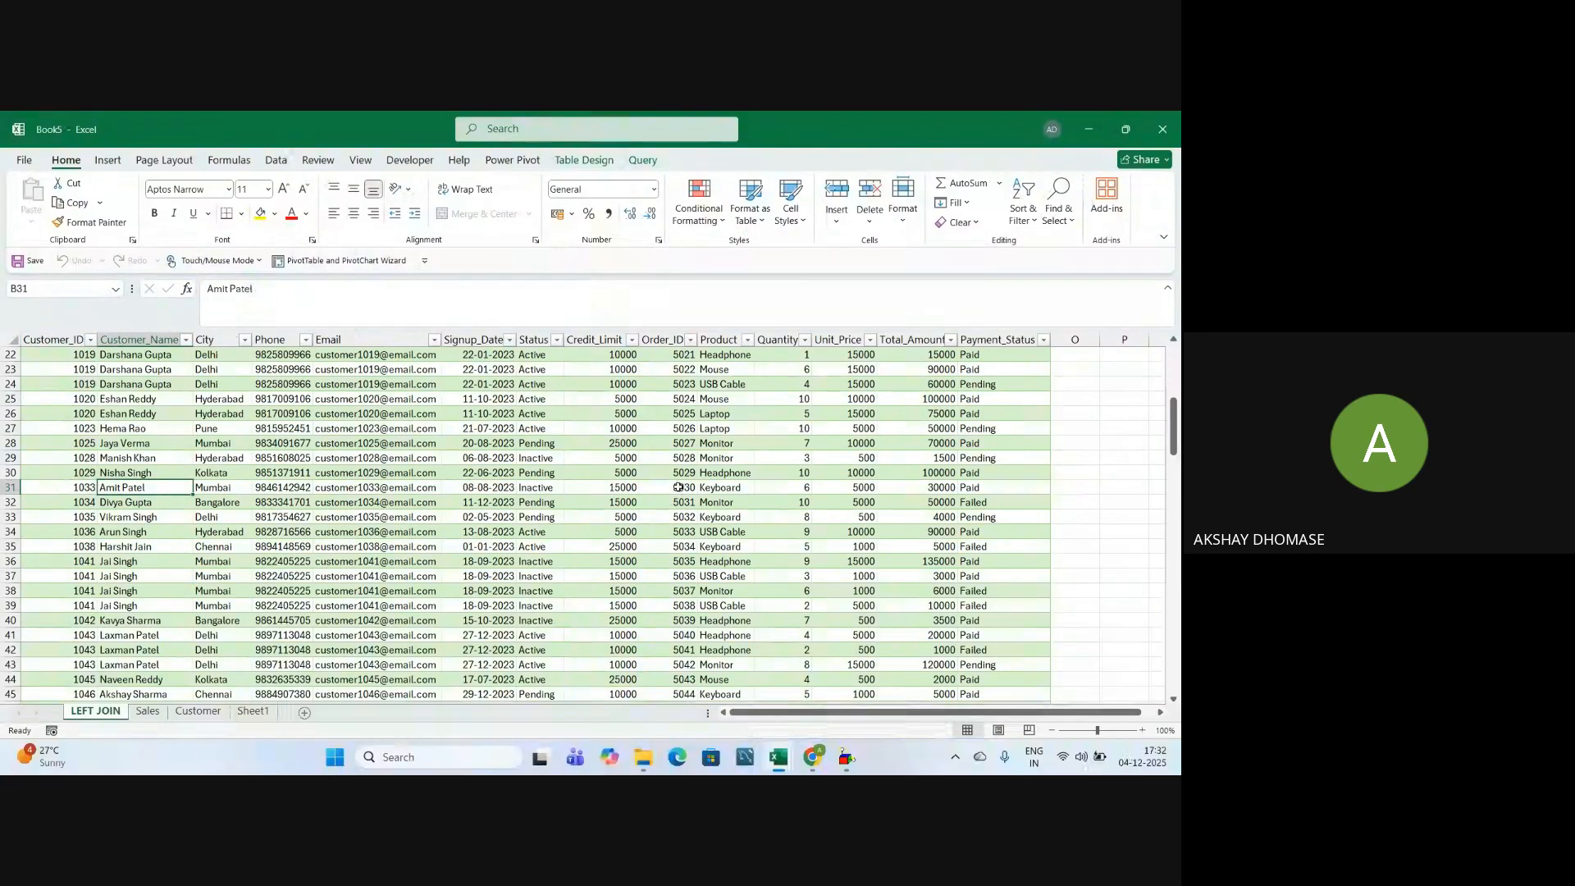
pyautogui.click(721, 487)
pyautogui.click(682, 488)
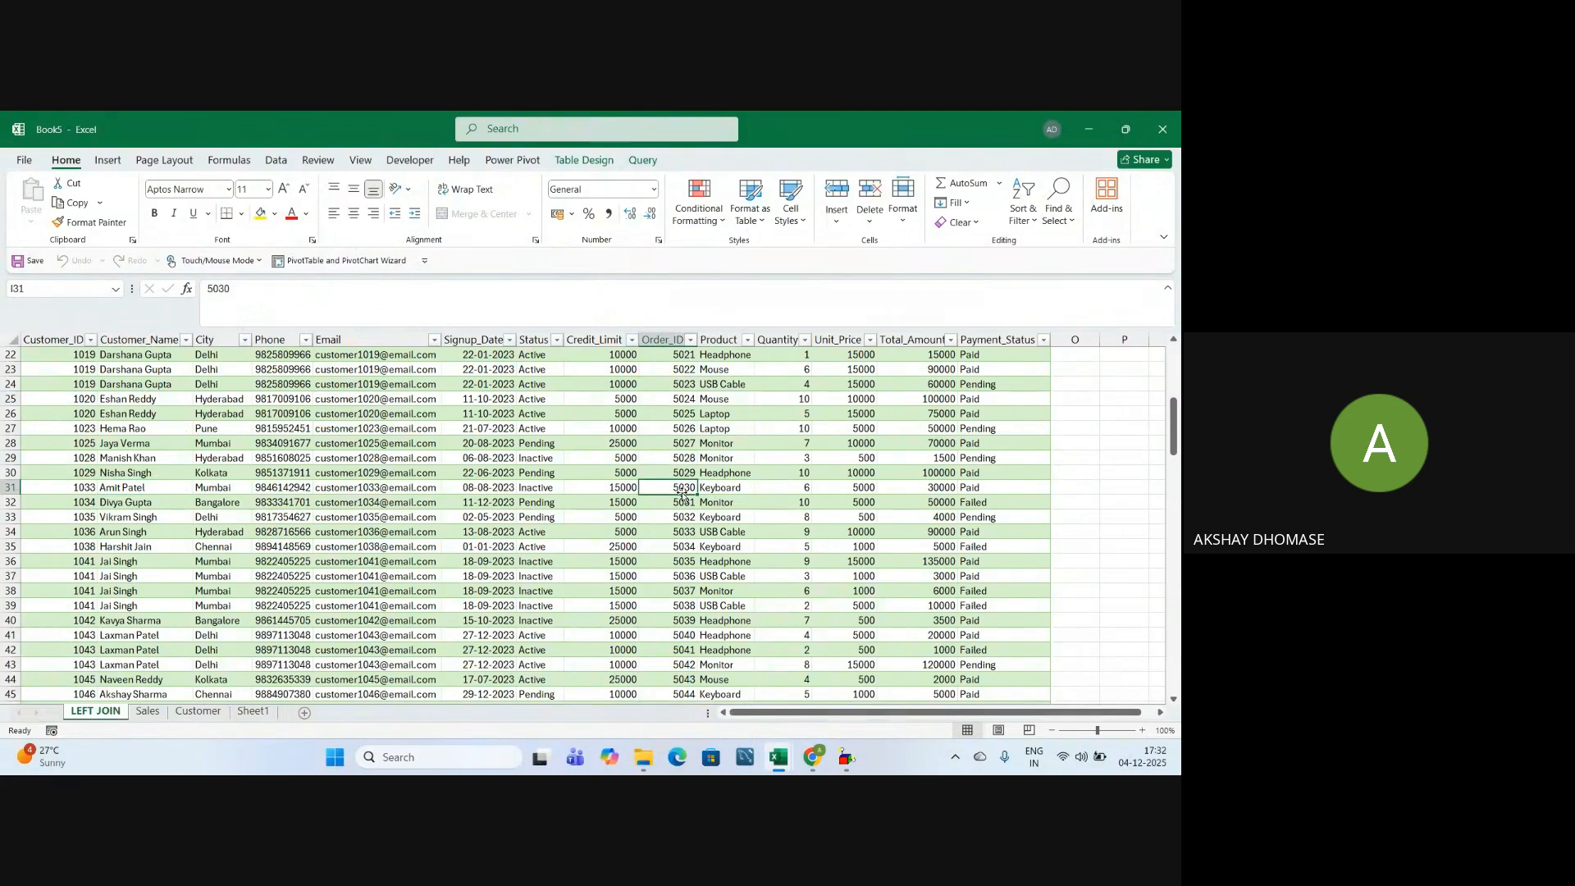
pyautogui.click(785, 483)
pyautogui.click(854, 490)
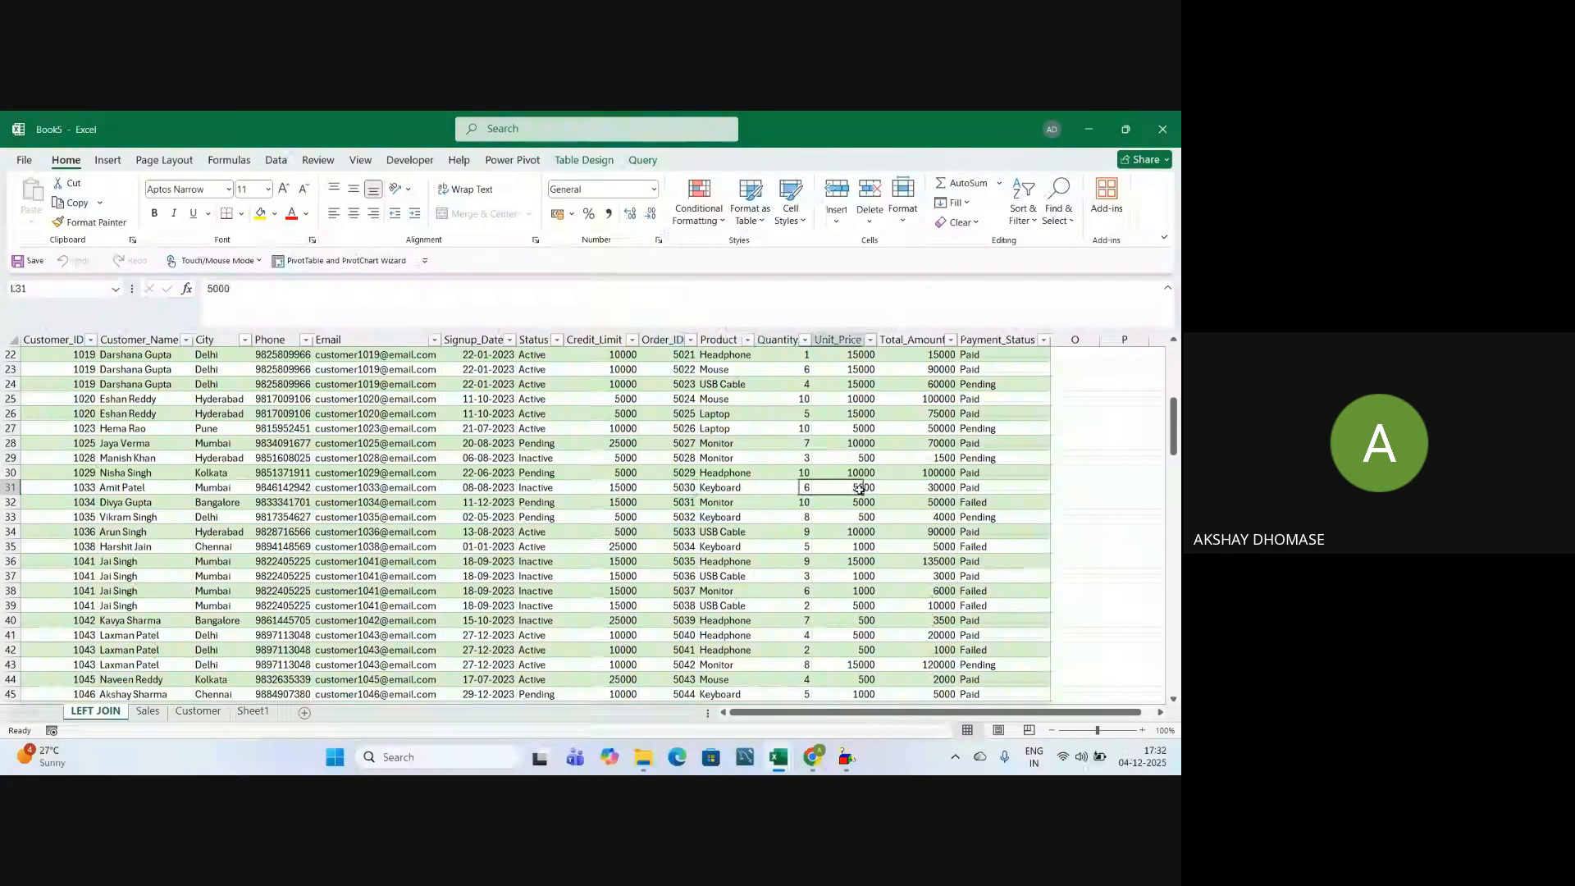
pyautogui.click(913, 490)
pyautogui.click(993, 486)
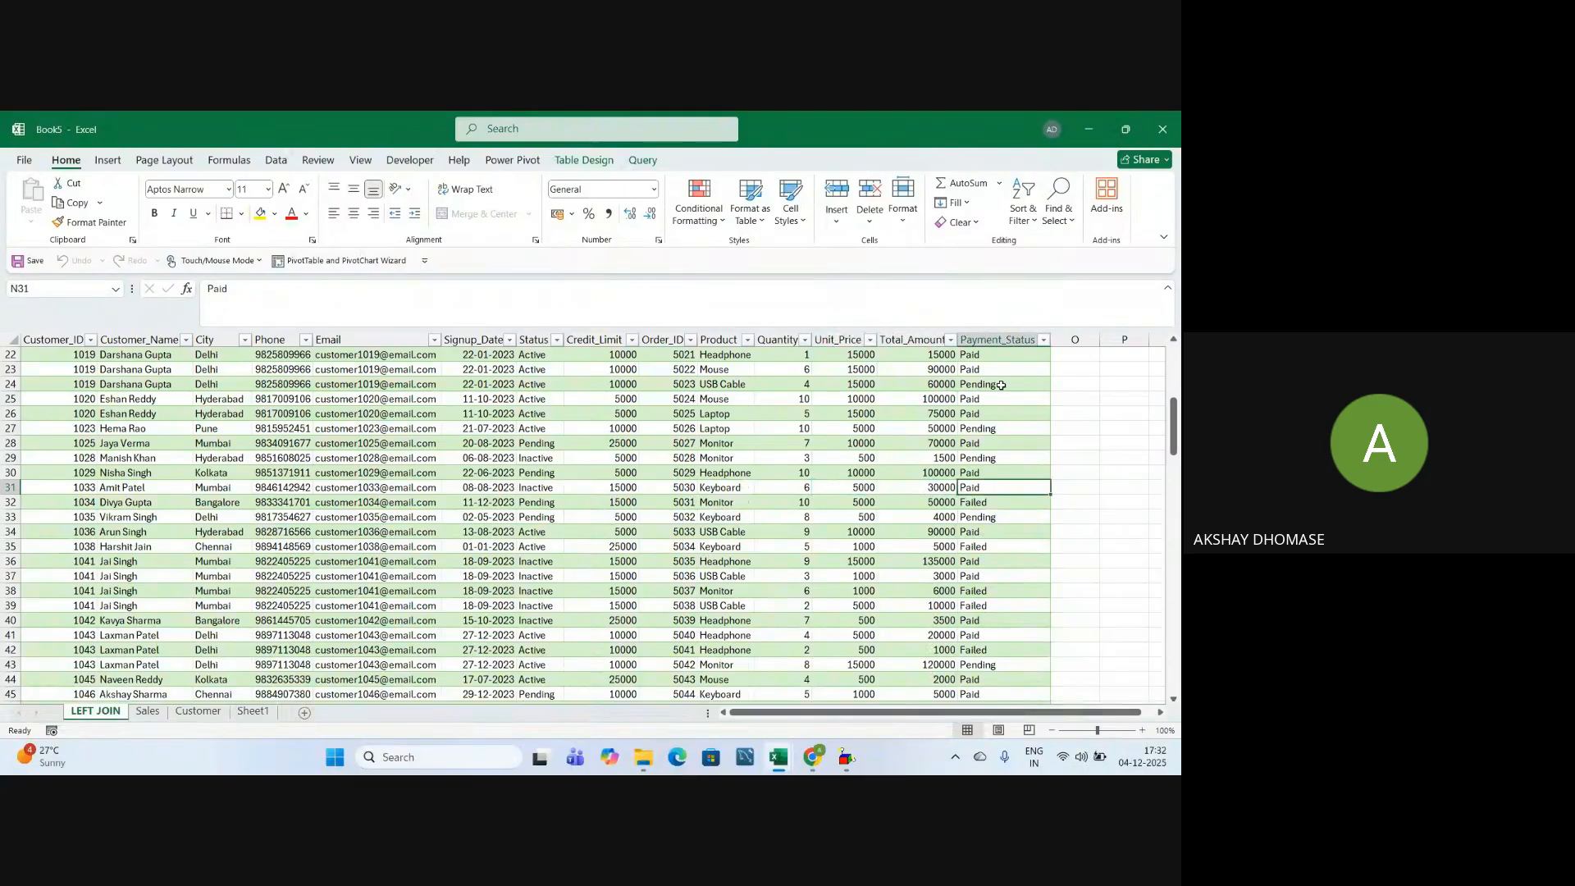
# Compare Payment_Status, Customer_ID and Order_ID in row 31 of the Sales sheet with the joined record
pyautogui.click(147, 710)
pyautogui.click(517, 490)
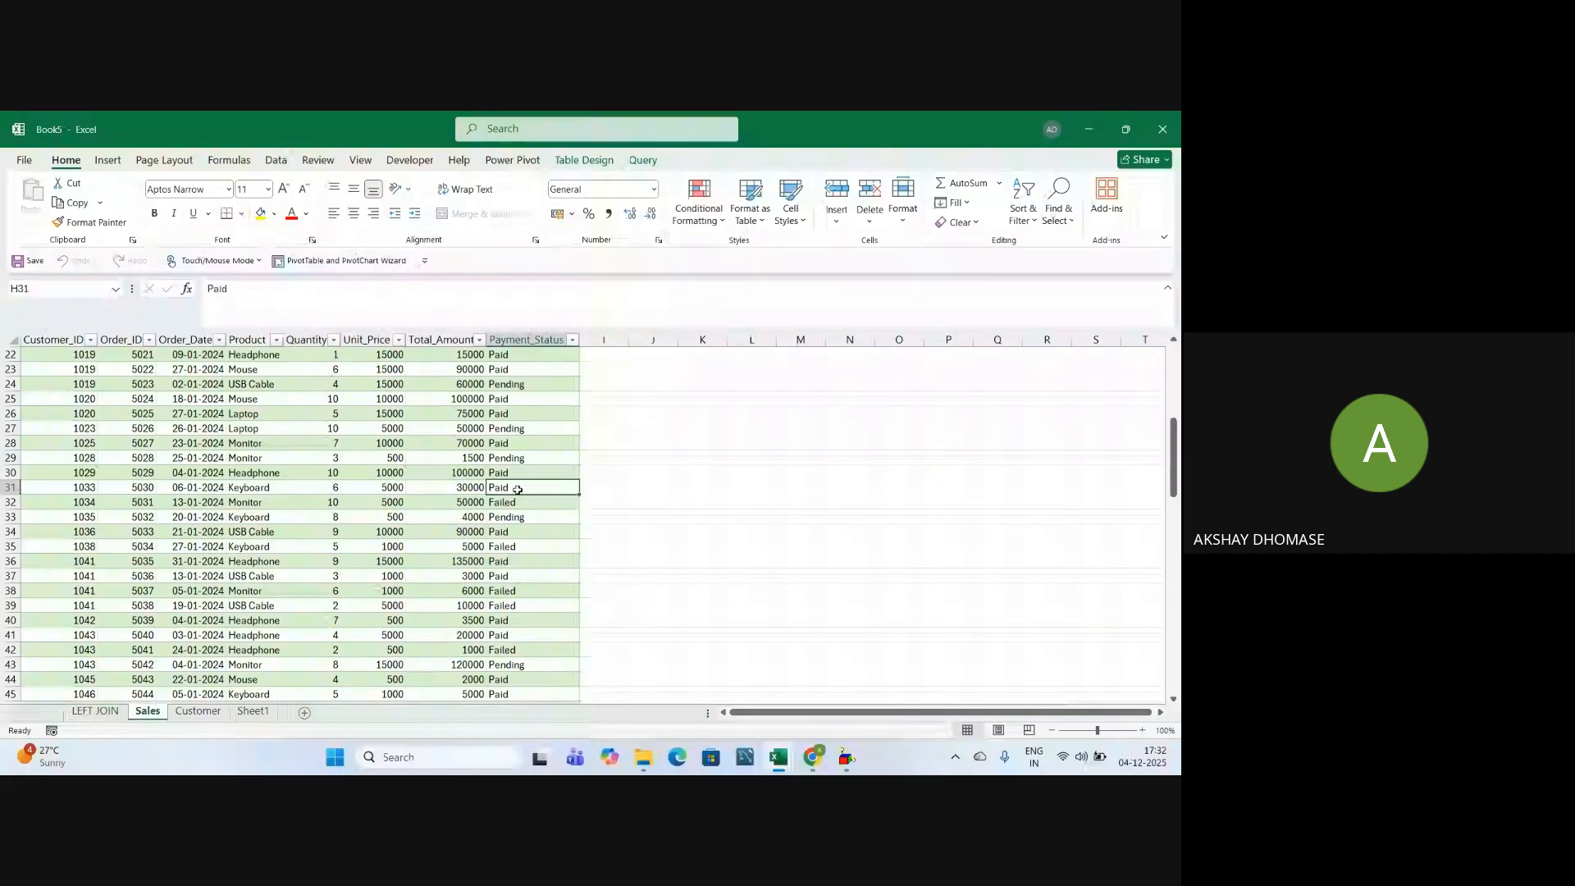
pyautogui.click(82, 488)
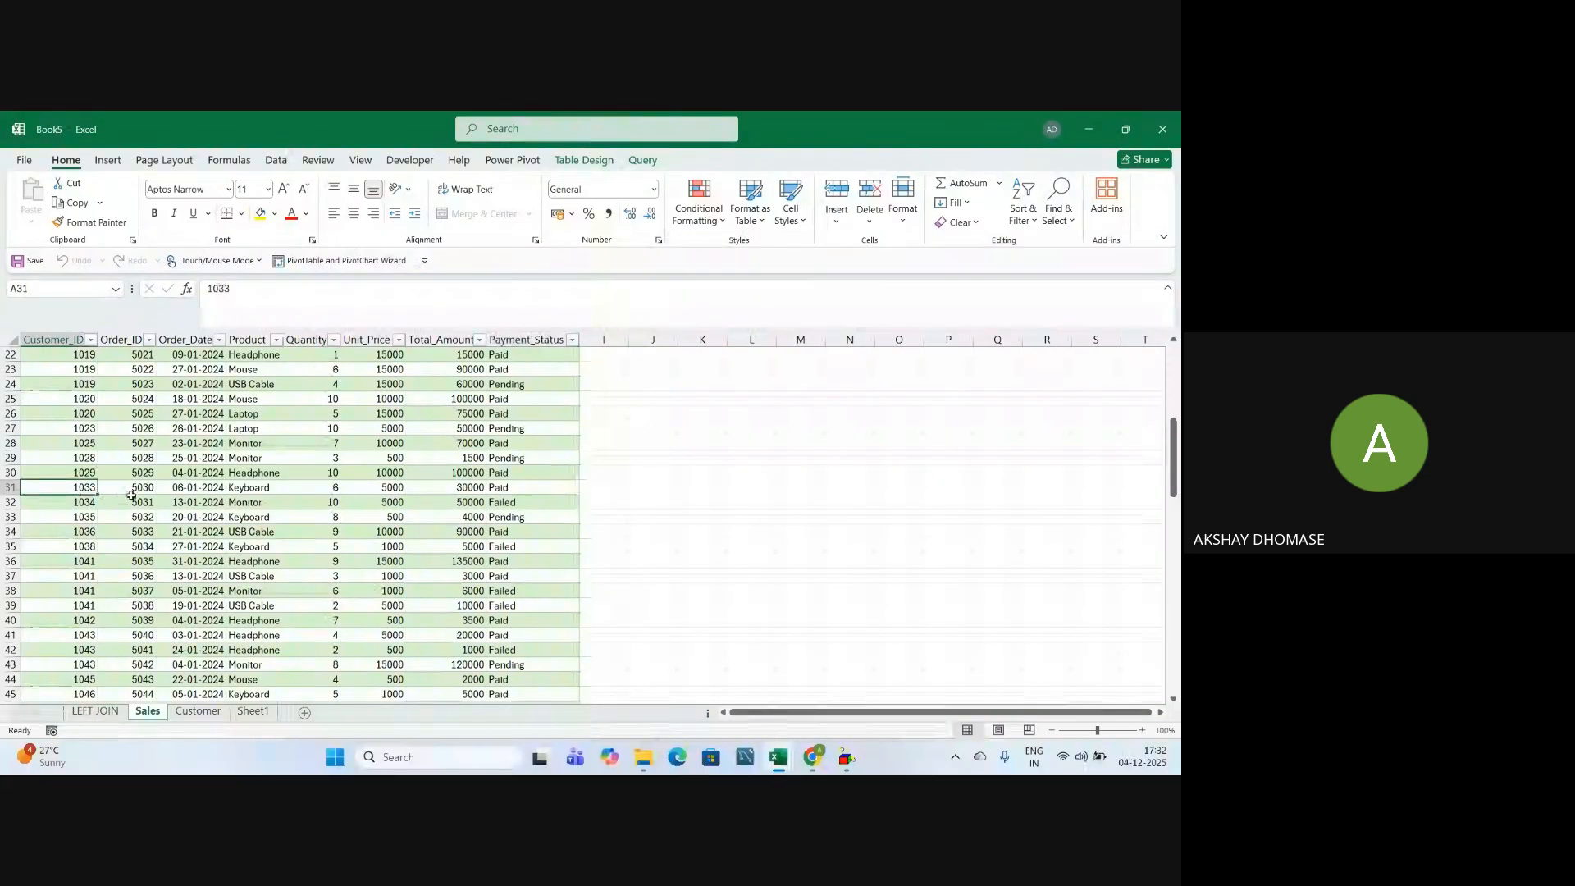
pyautogui.click(139, 490)
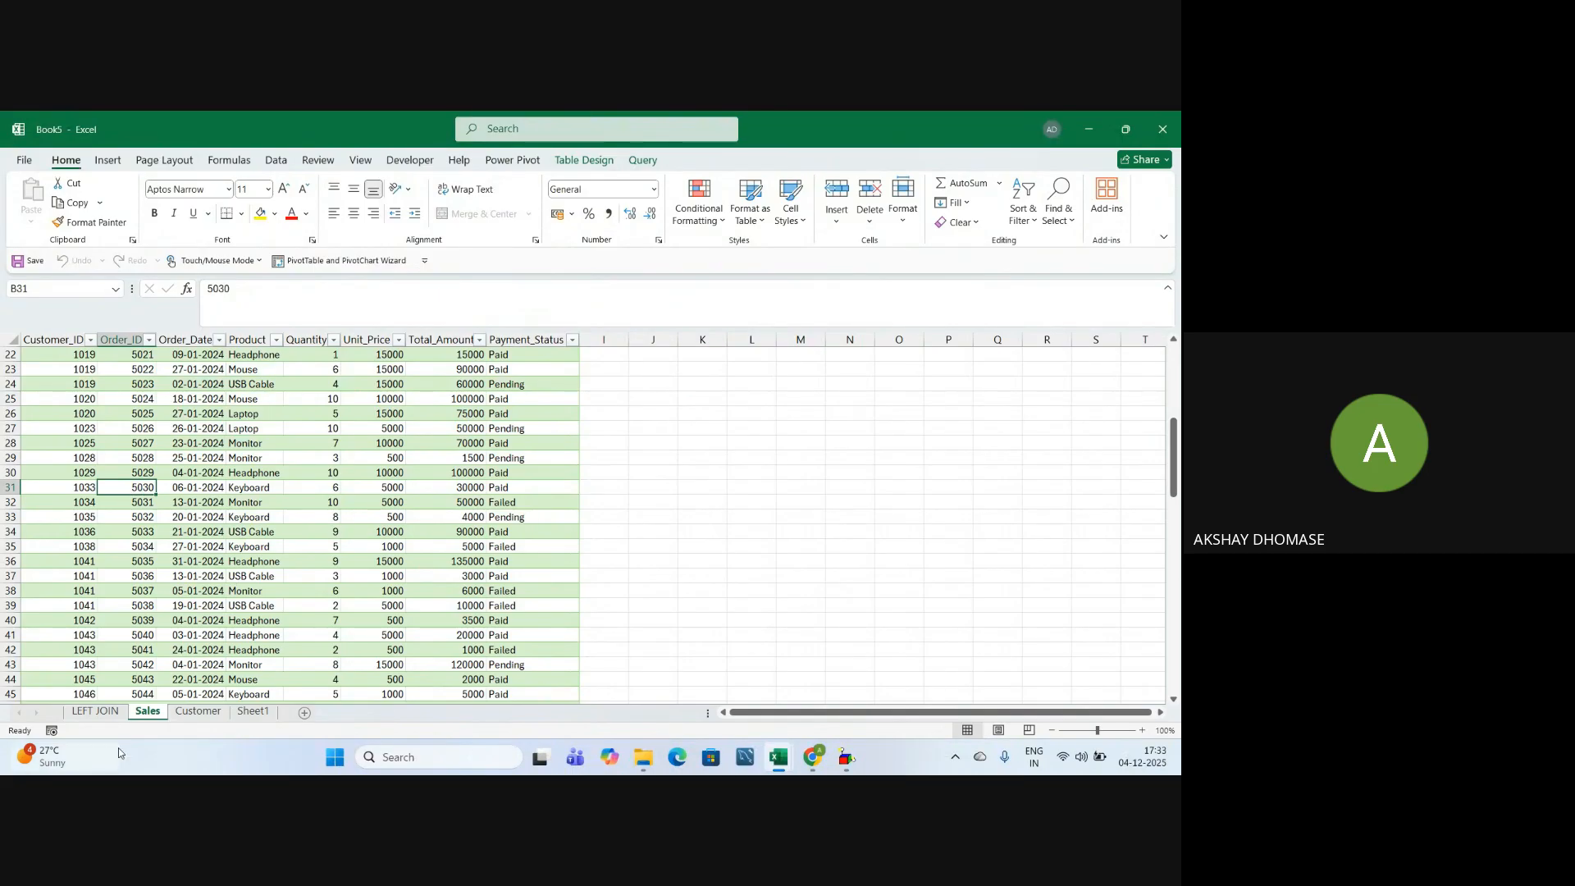
# Review the LEFT JOIN table down to its last row, comparing records with order details against those without
pyautogui.click(90, 712)
pyautogui.scroll(-10, 357, 503)
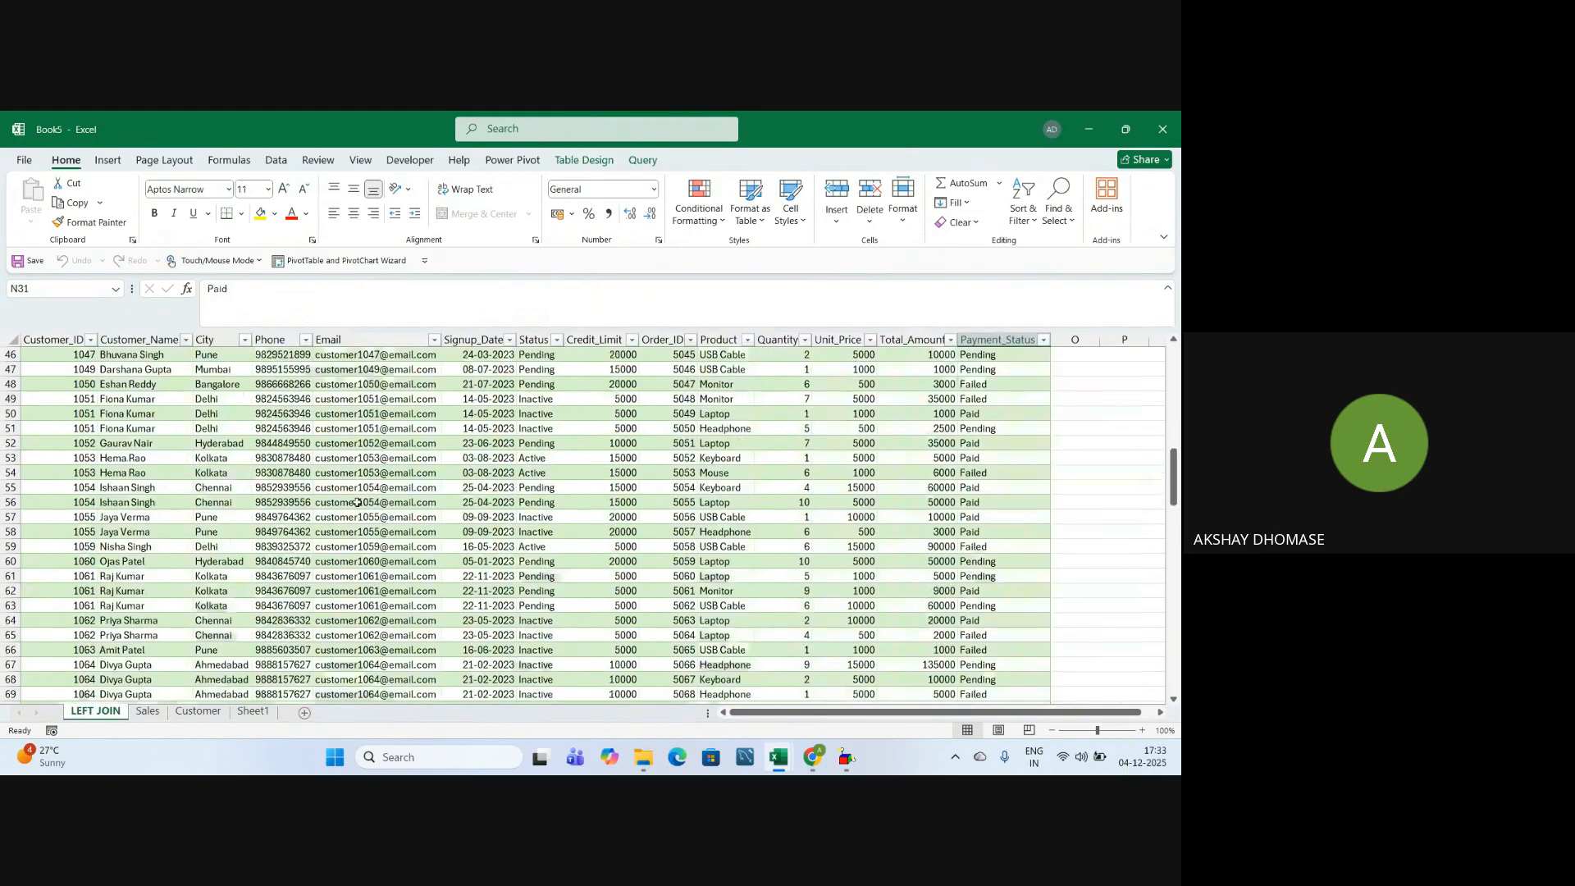
pyautogui.scroll(-18, 358, 503)
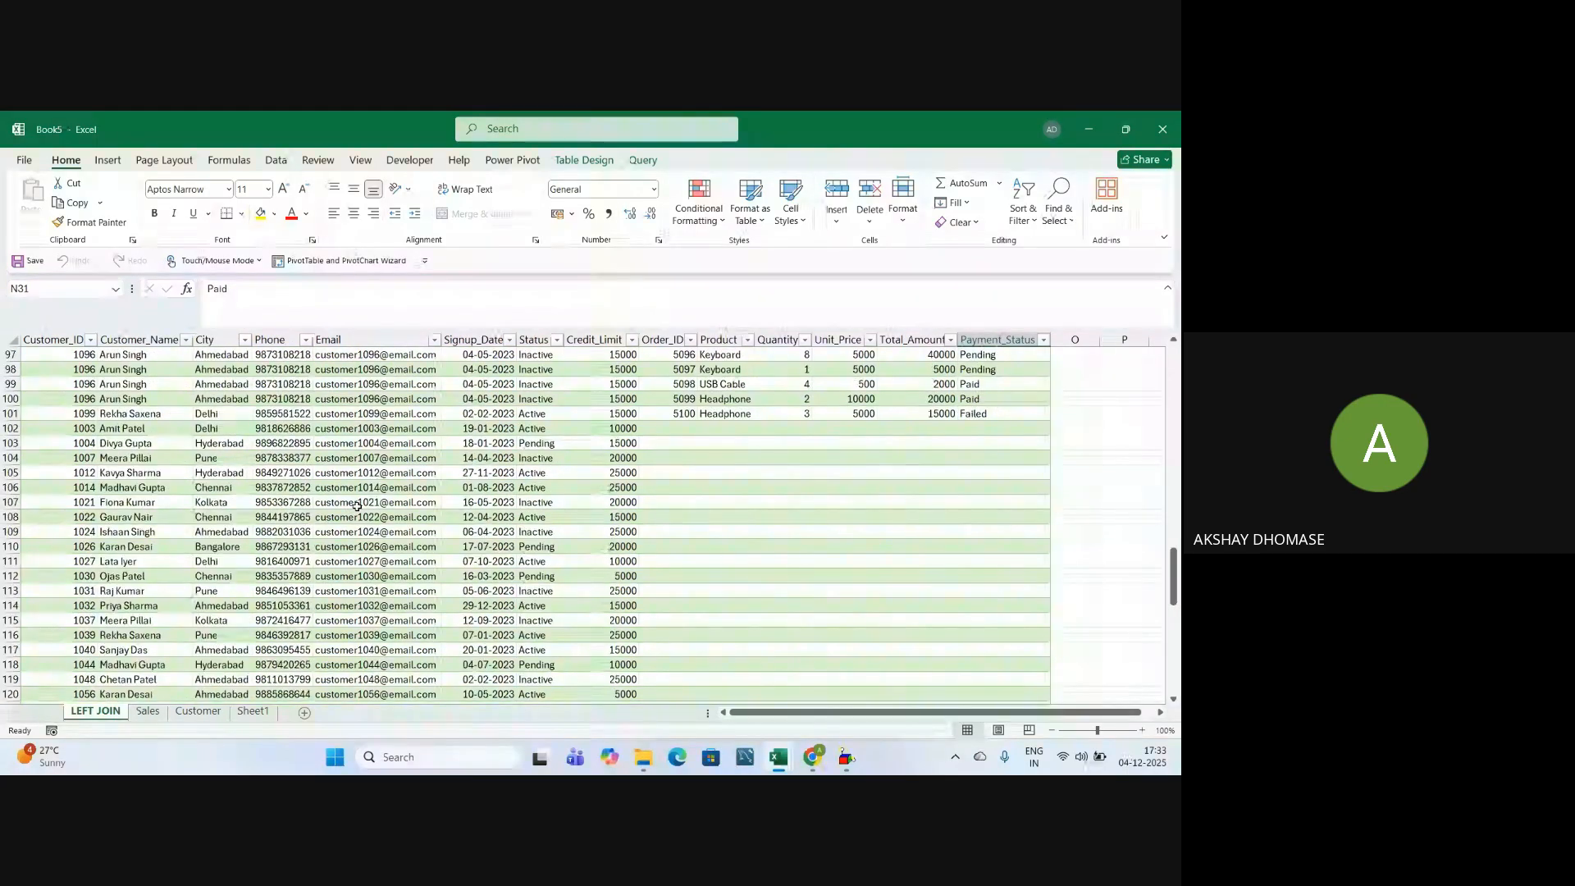
pyautogui.scroll(4, 358, 506)
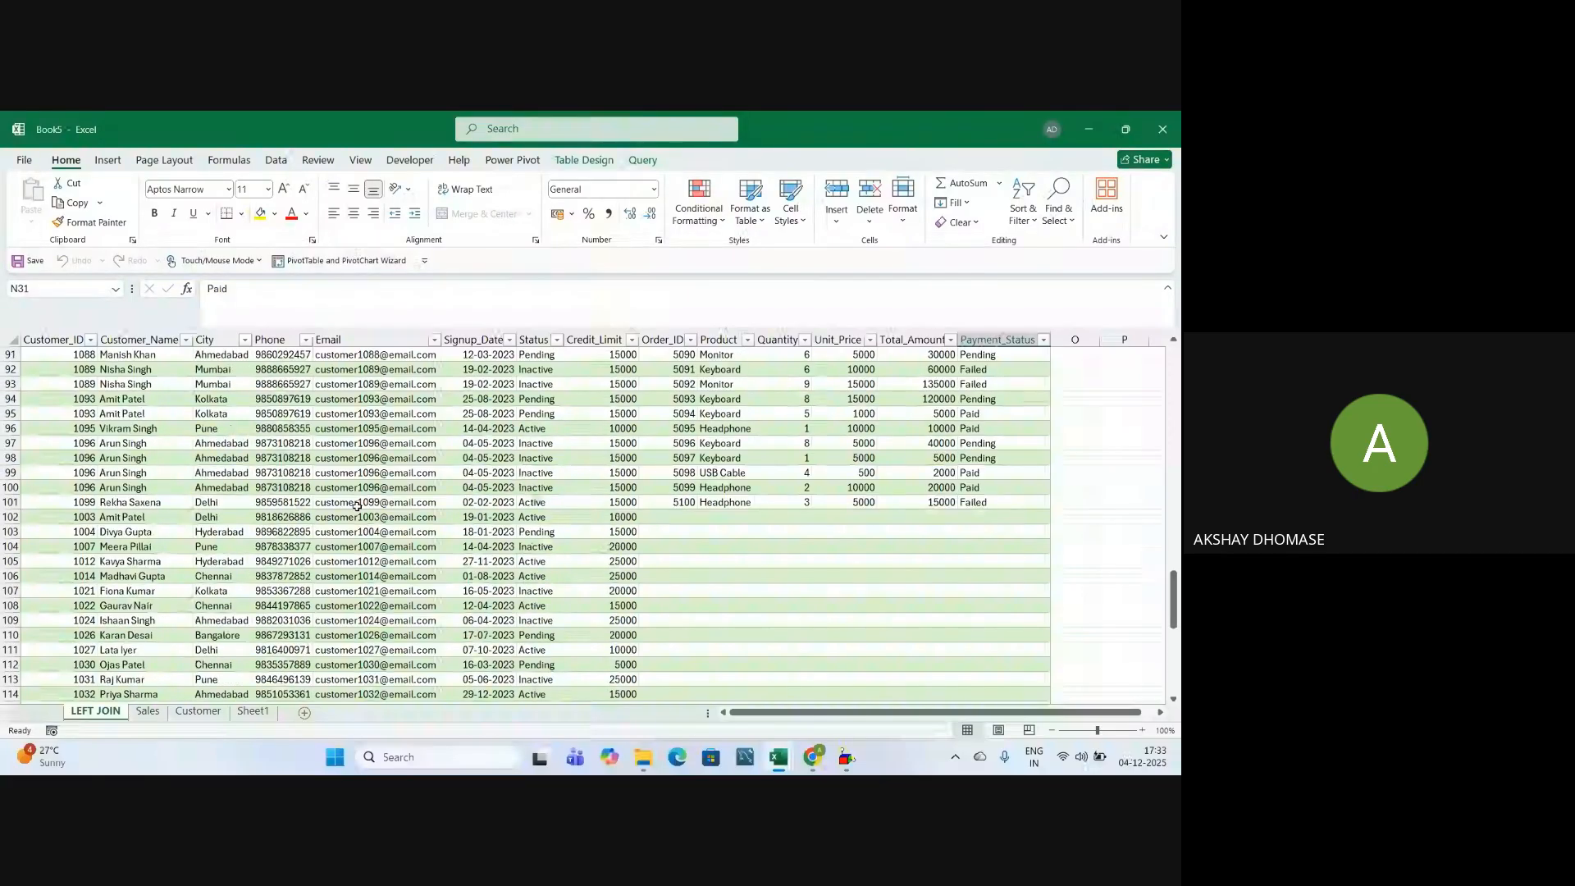
pyautogui.scroll(-6, 357, 506)
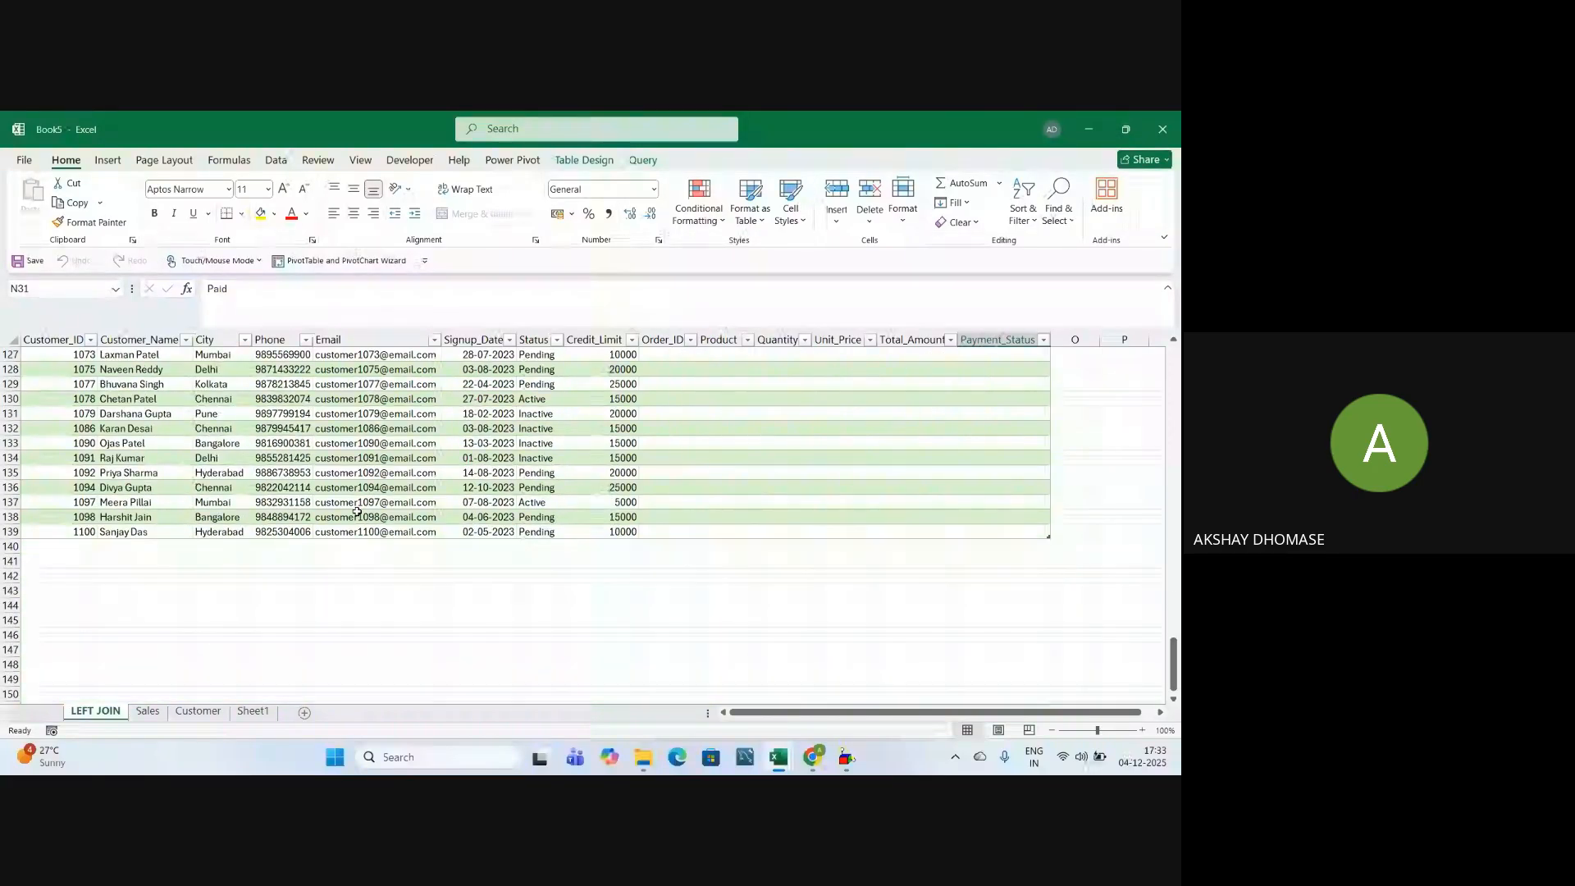
pyautogui.scroll(9, 357, 512)
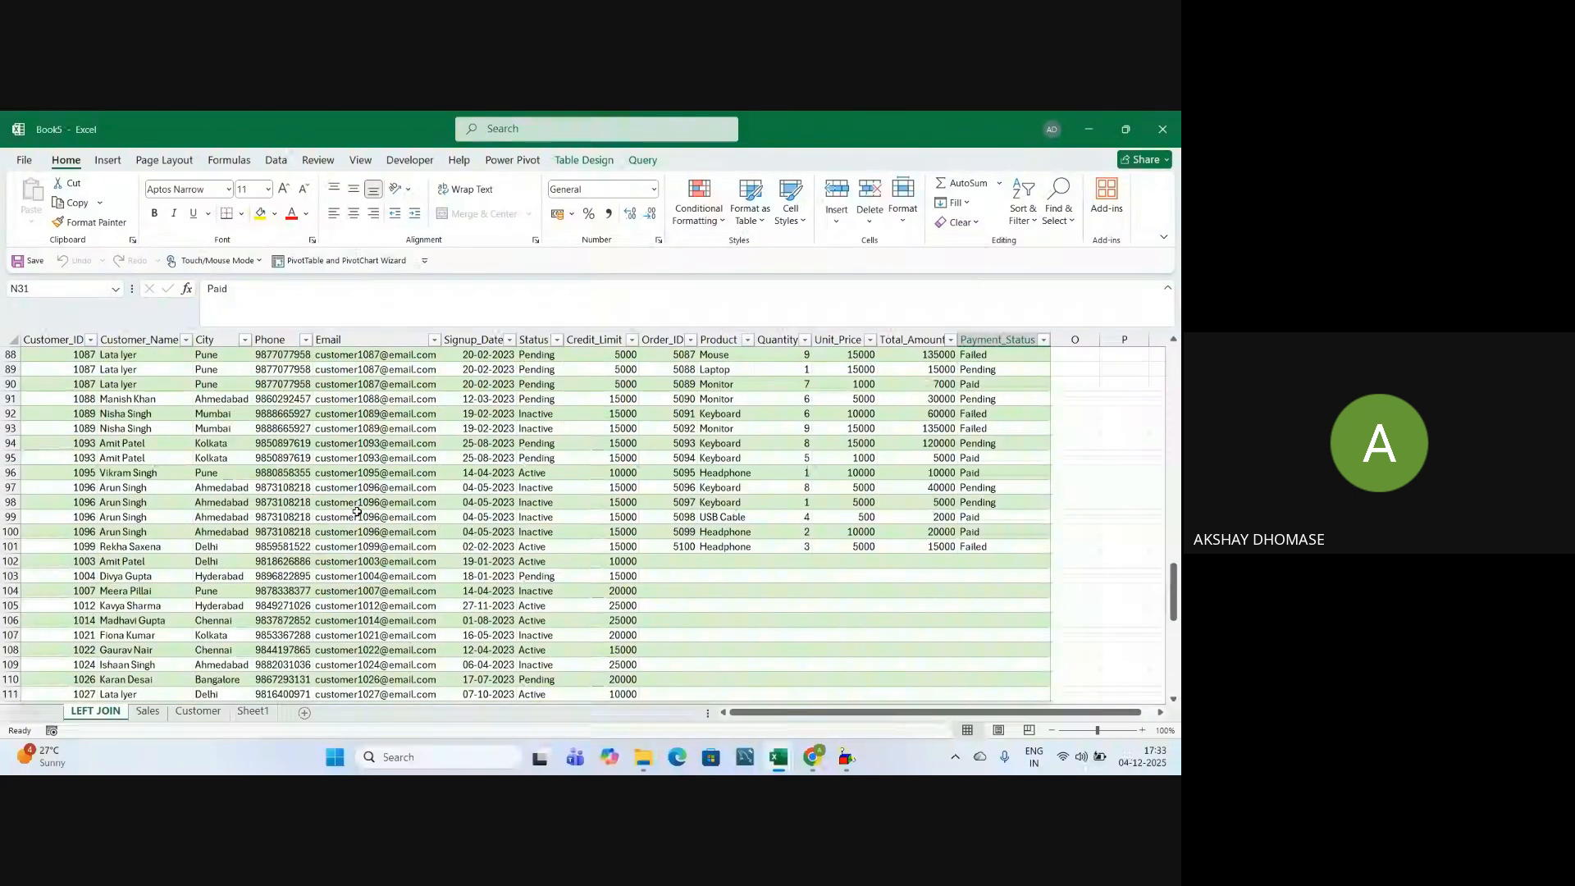
pyautogui.scroll(-4, 358, 511)
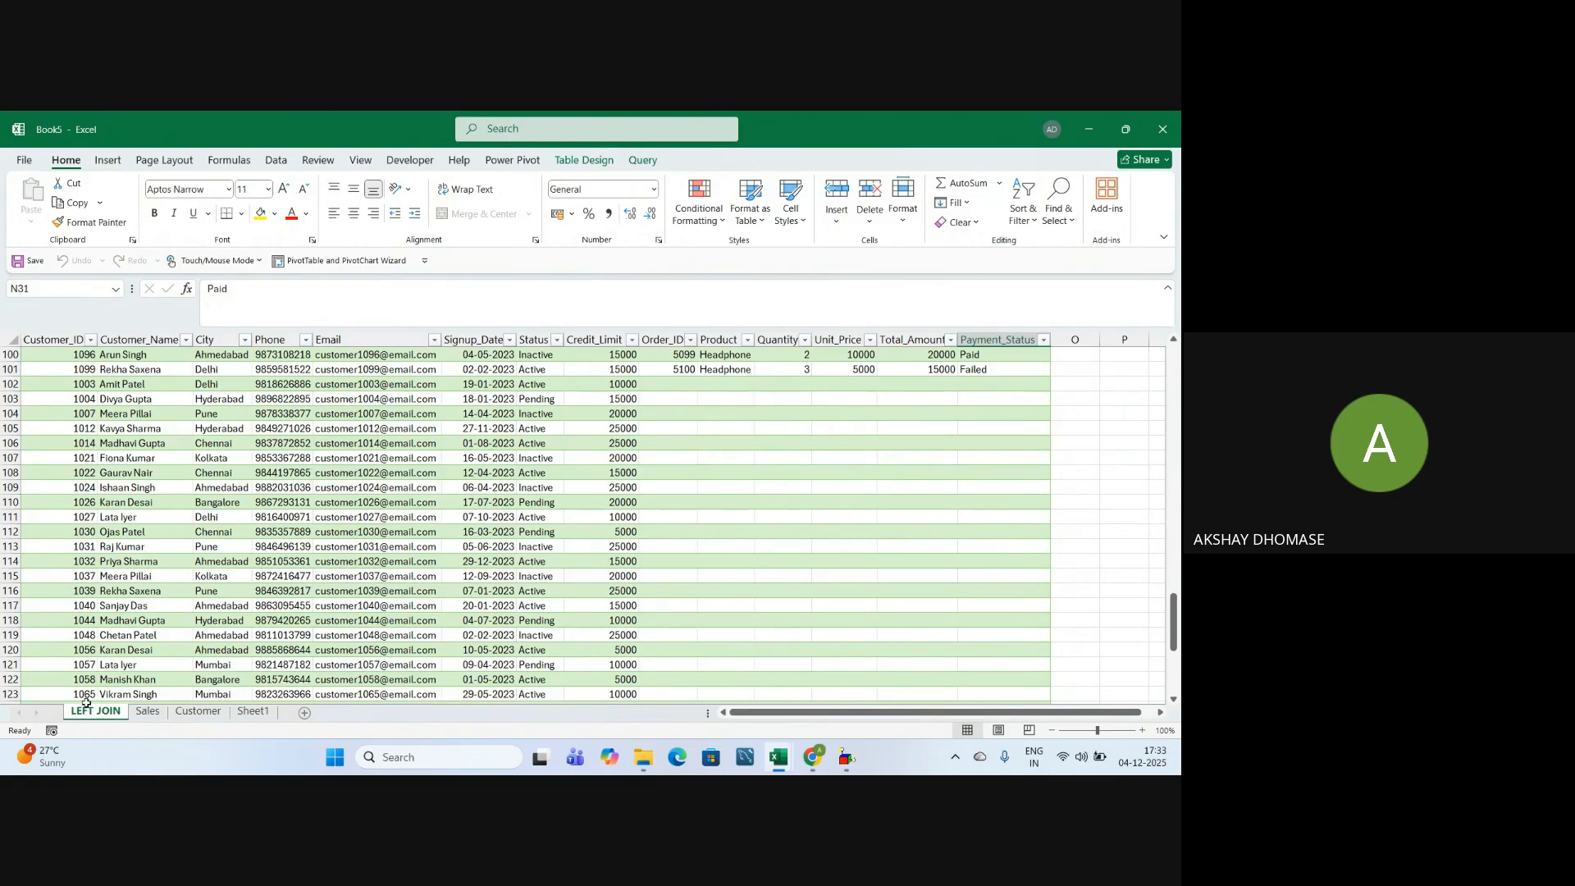
pyautogui.scroll(6, 232, 558)
pyautogui.scroll(20, 233, 557)
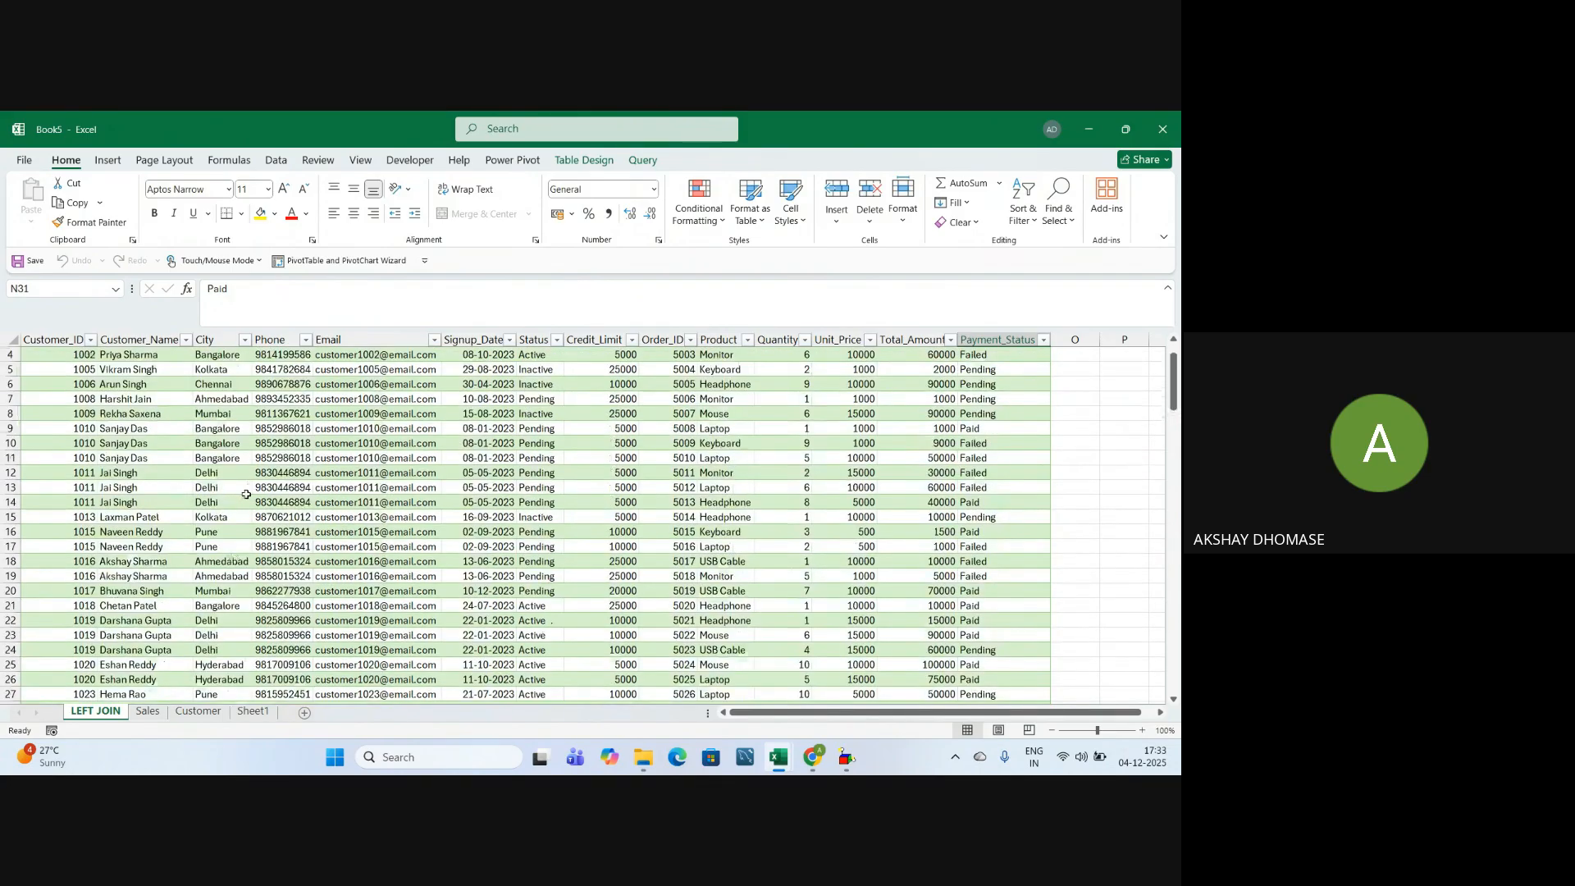
# On the LEFT JOIN sheet, find the first customer without an order and check Customer_ID, Customer_Name and City in row 102
pyautogui.click(238, 504)
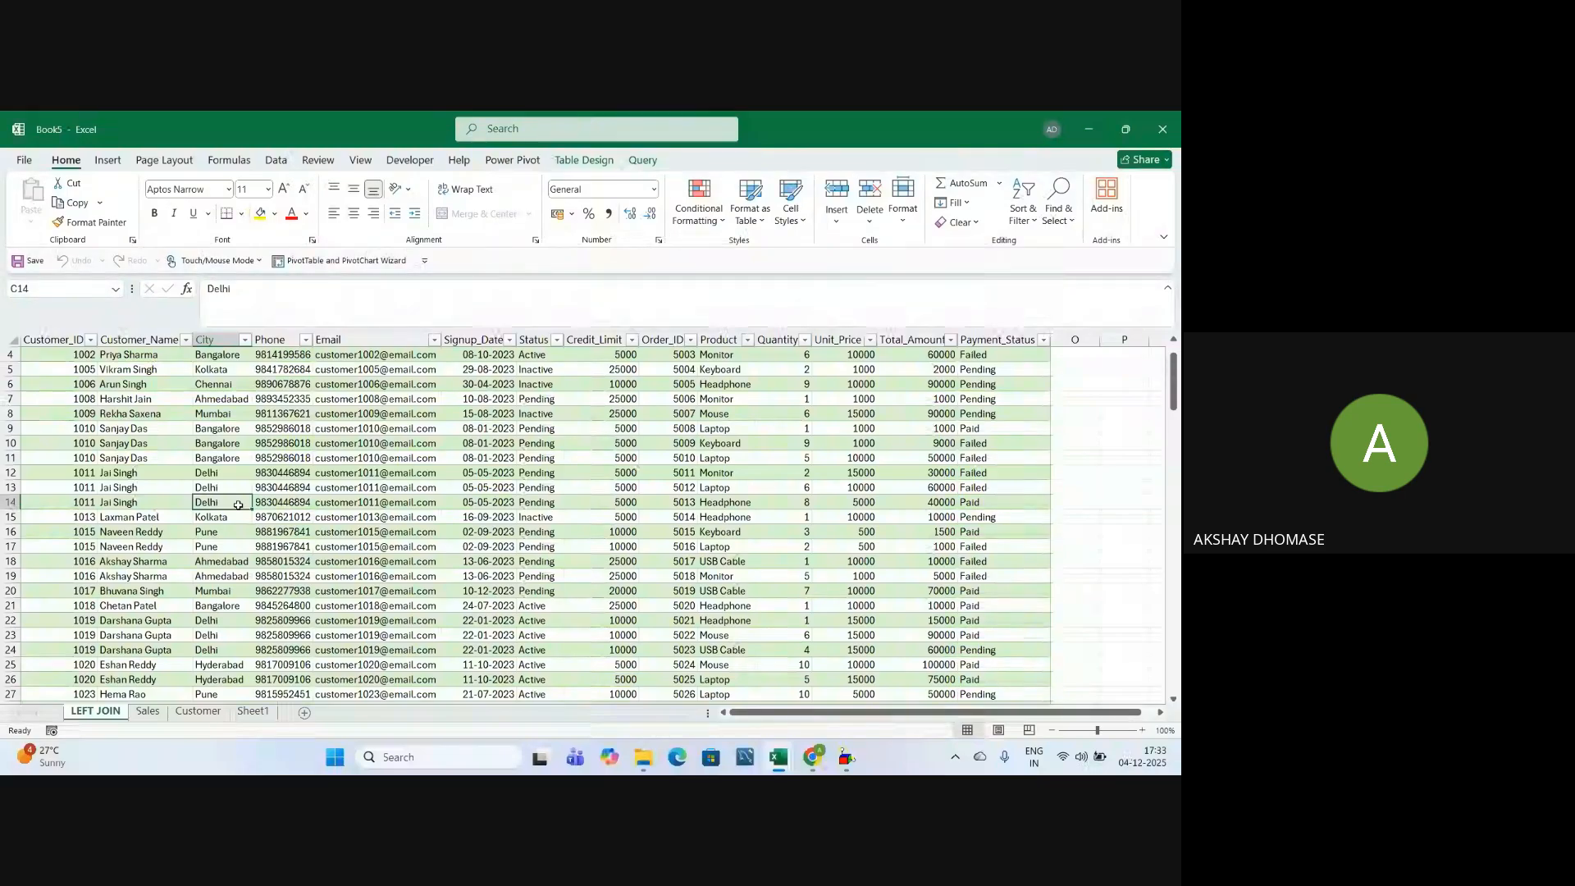
pyautogui.scroll(-11, 238, 509)
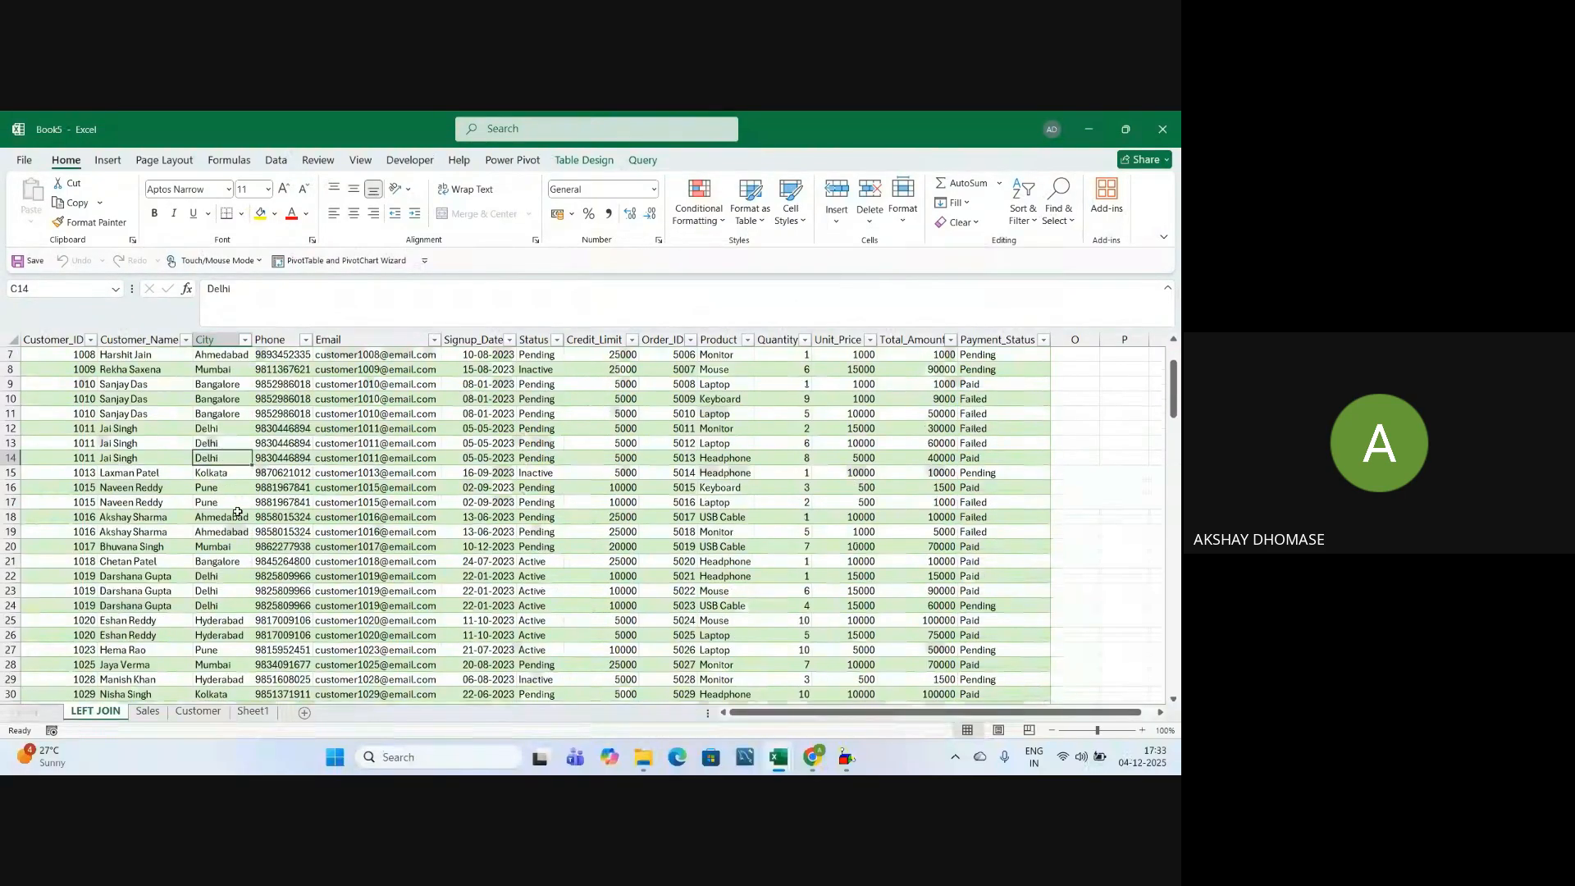
pyautogui.scroll(-8, 237, 522)
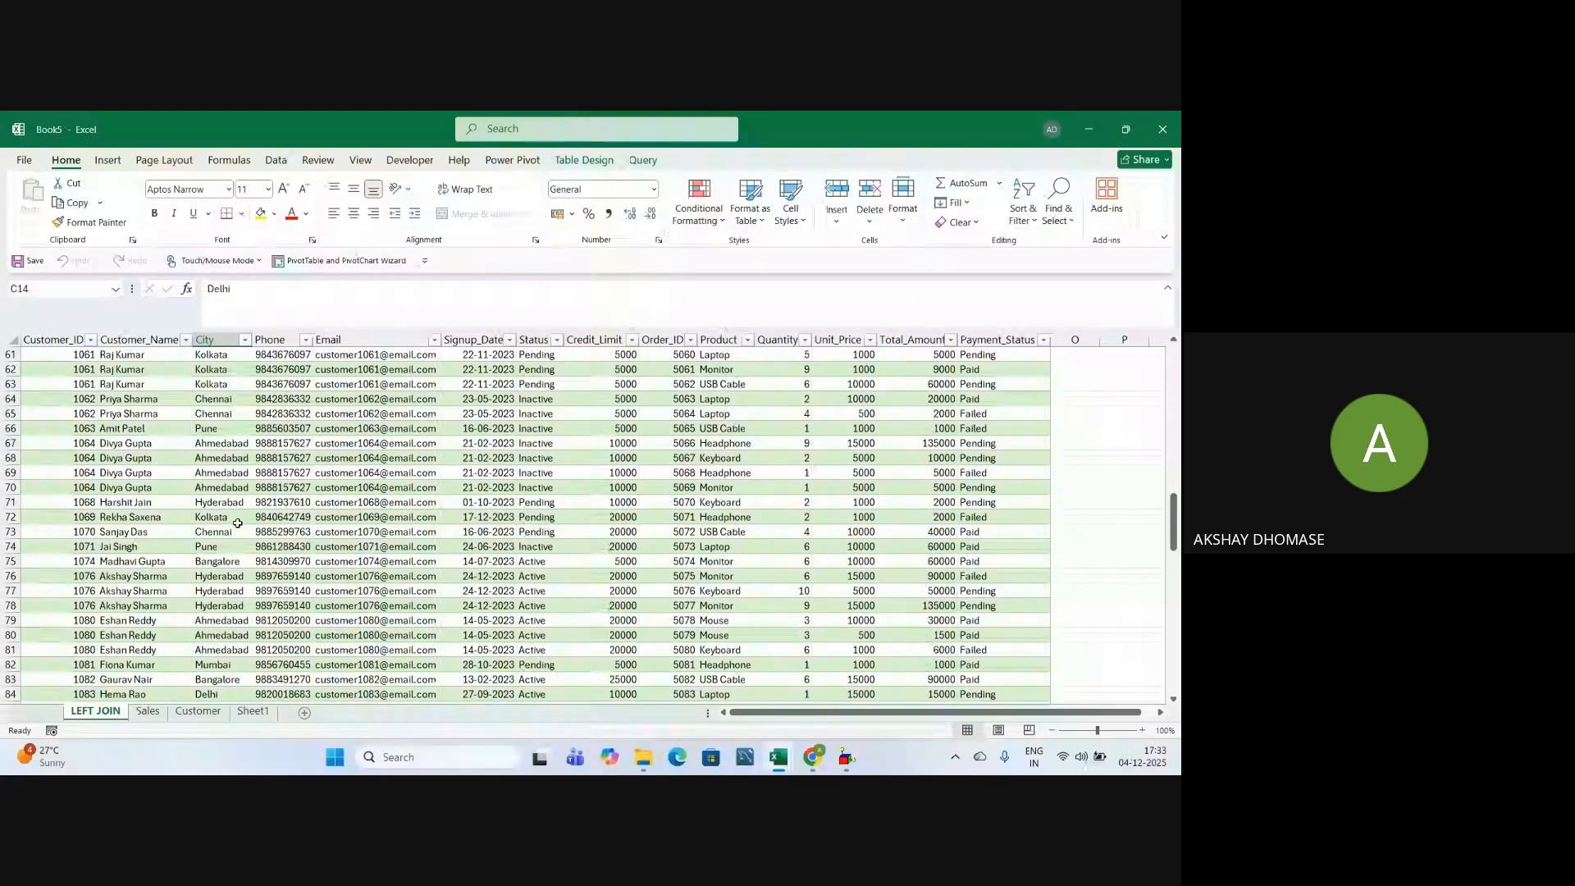
pyautogui.scroll(-13, 237, 523)
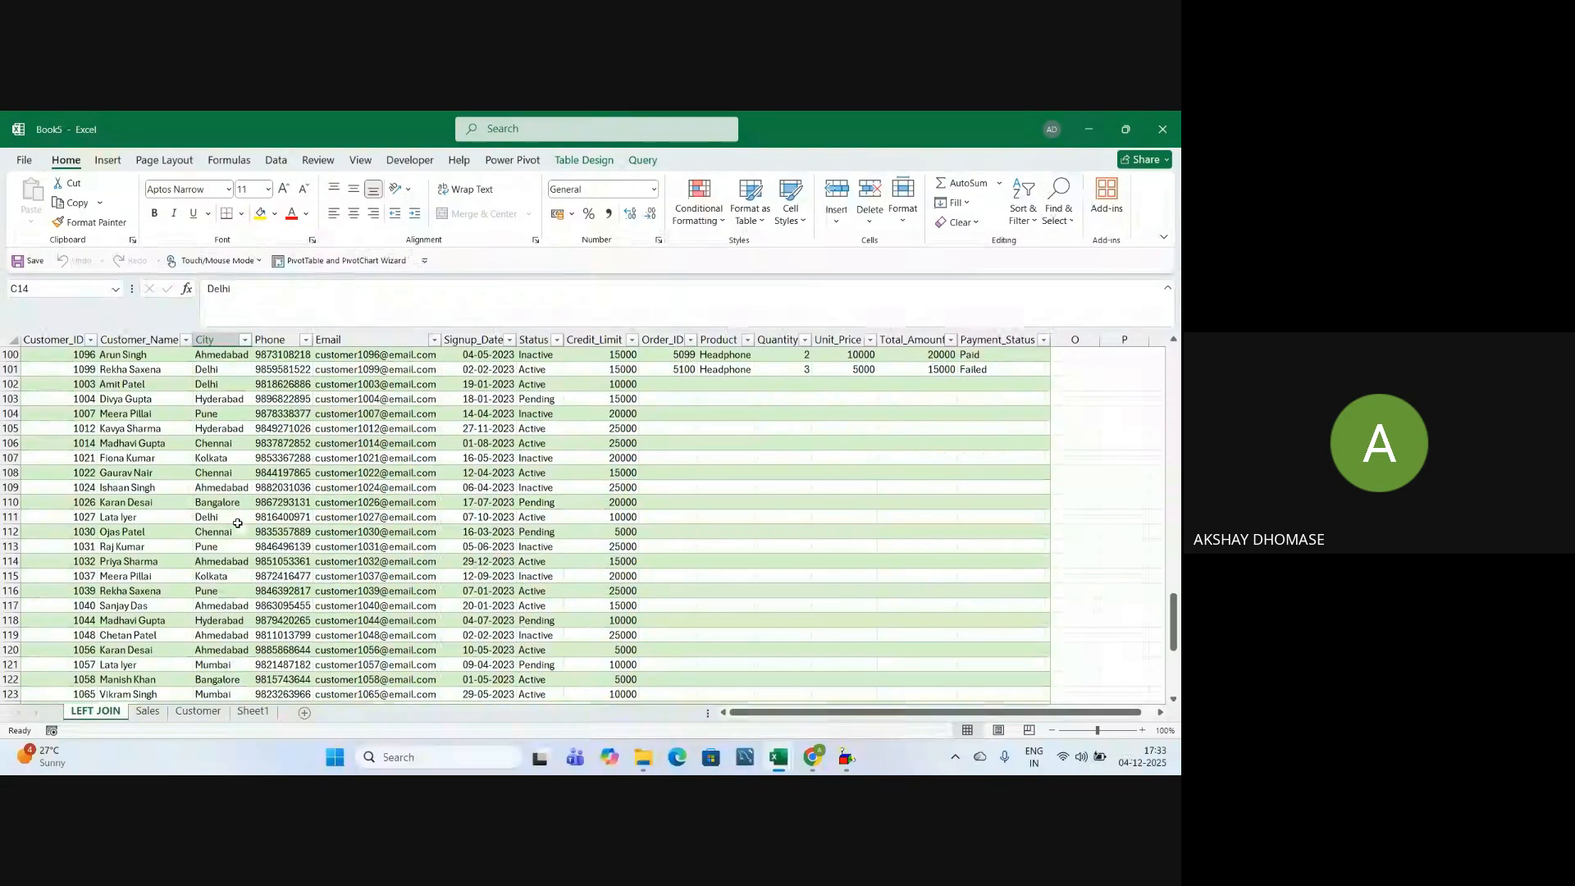
pyautogui.click(782, 546)
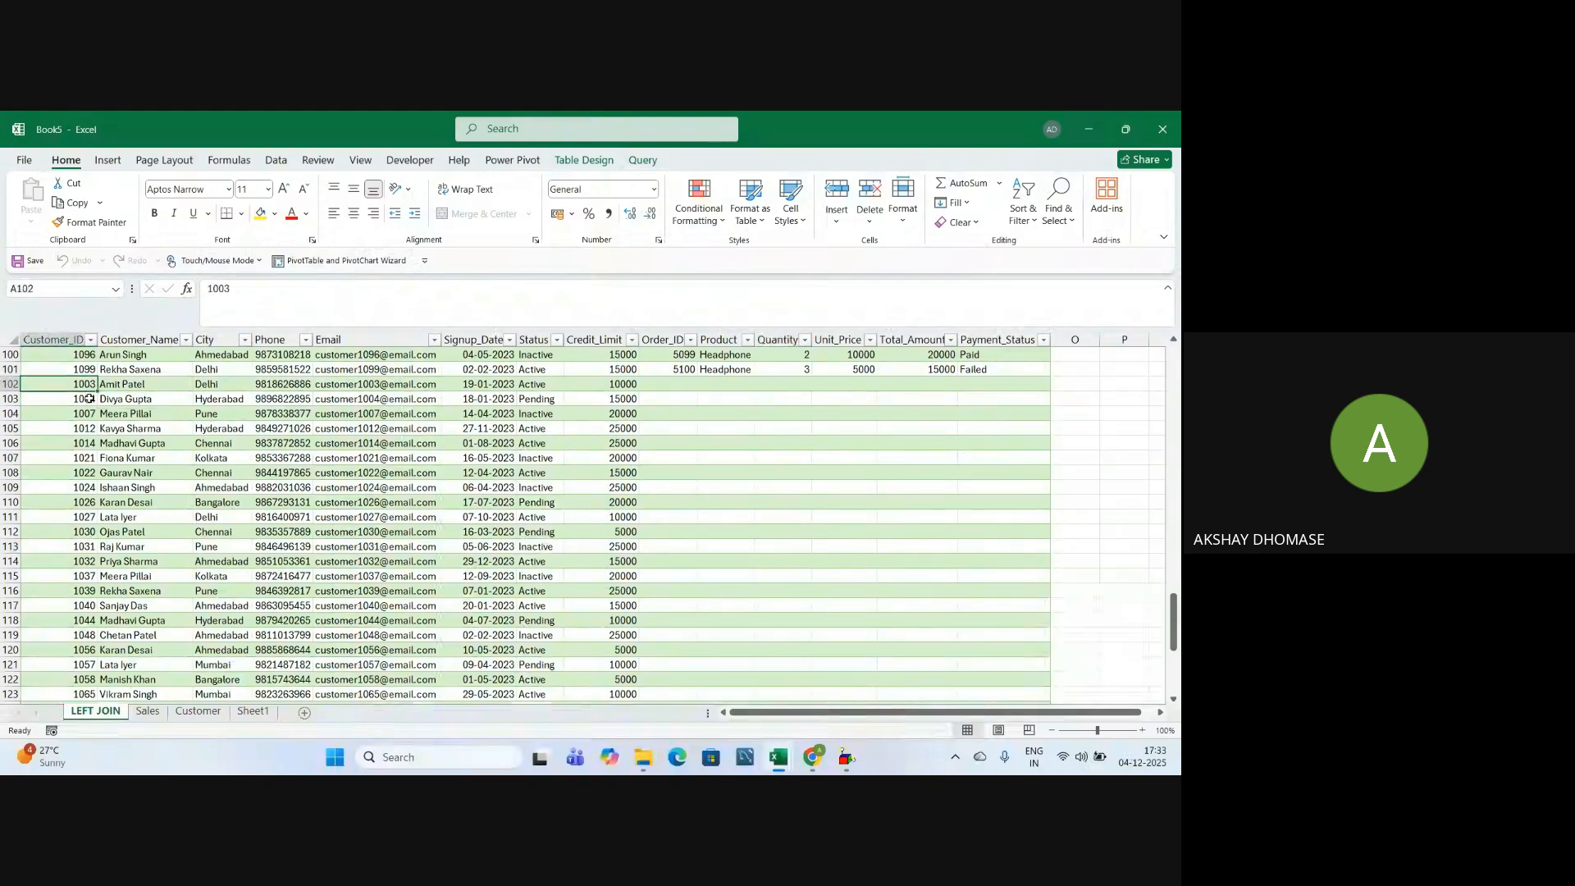
pyautogui.click(126, 386)
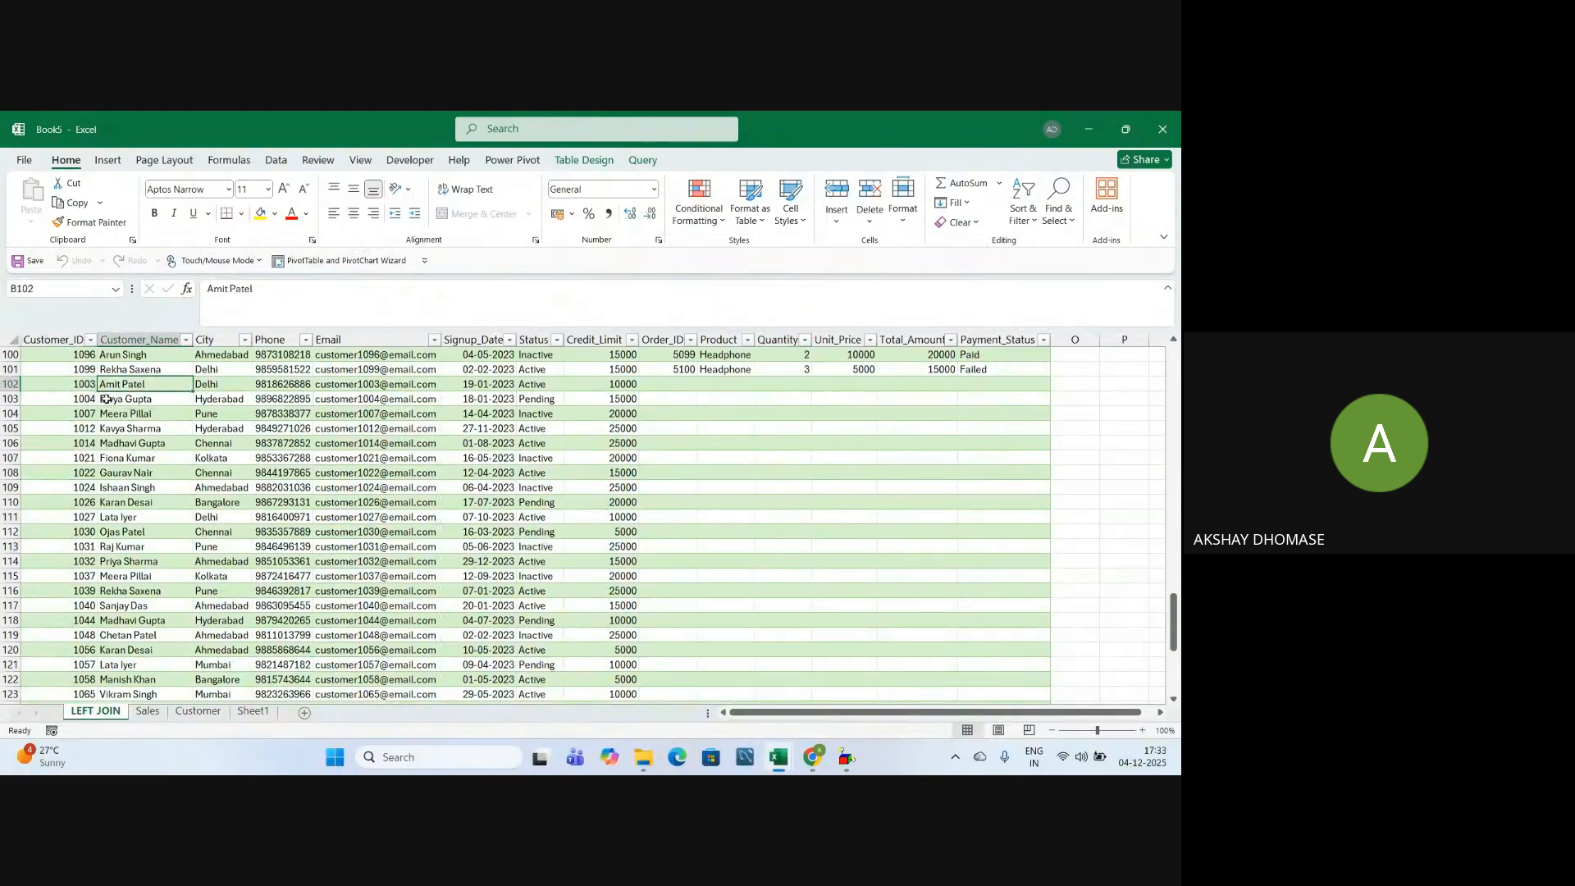
pyautogui.click(235, 386)
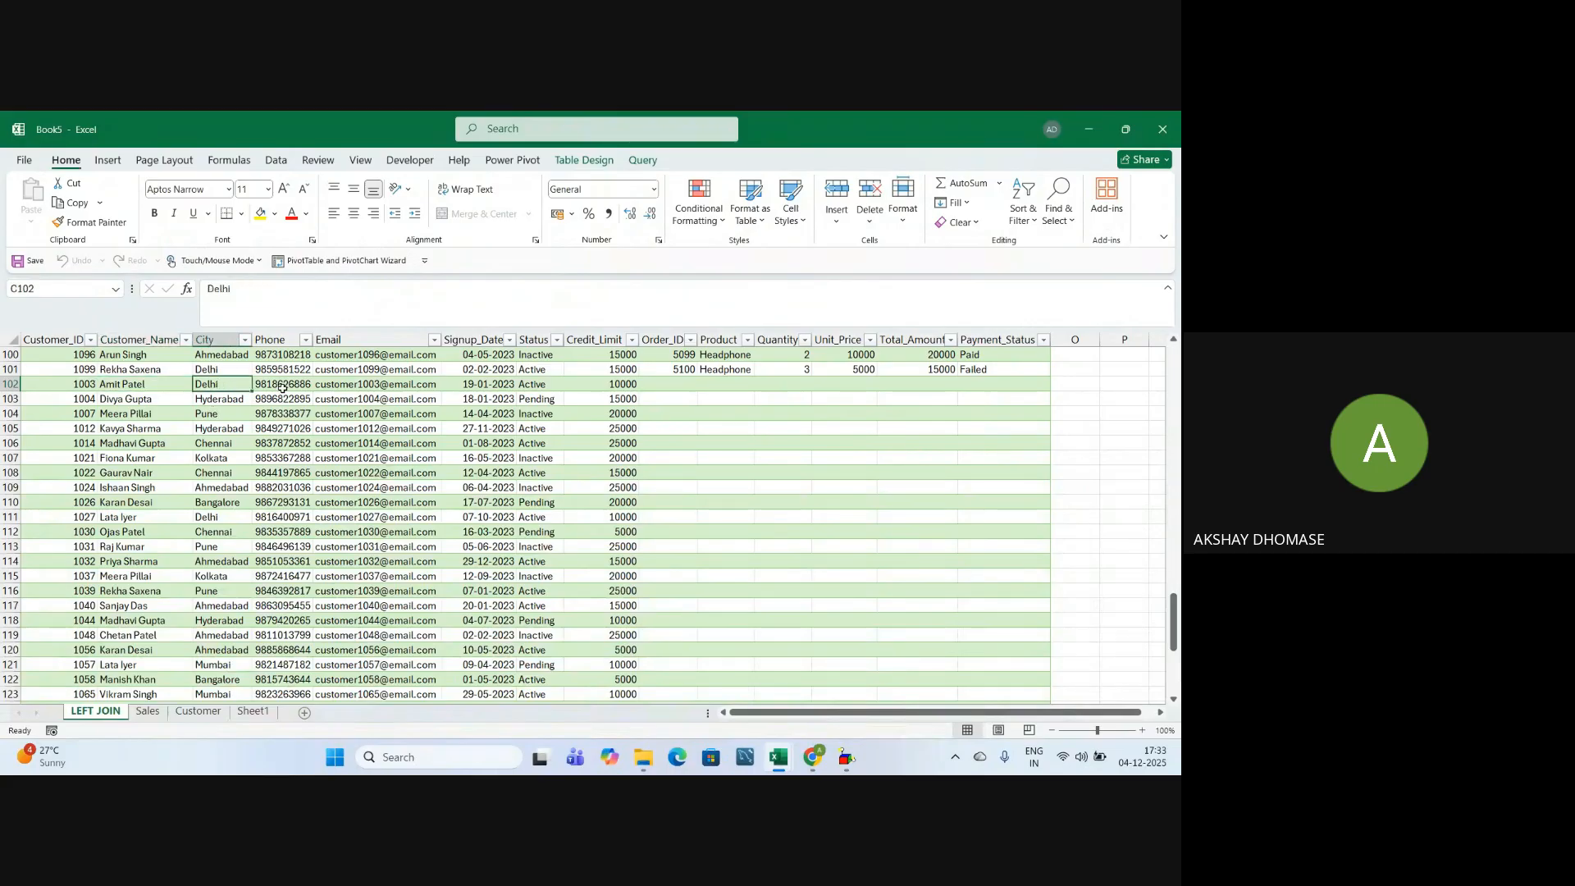
# Select Order_ID through Payment_Status in LEFT JOIN row 102, and recheck that row's Customer_ID and Customer_Name
pyautogui.moveTo(681, 386); pyautogui.dragTo(1027, 427)
pyautogui.click(1026, 387)
pyautogui.click(664, 387)
pyautogui.moveTo(664, 387); pyautogui.dragTo(996, 383)
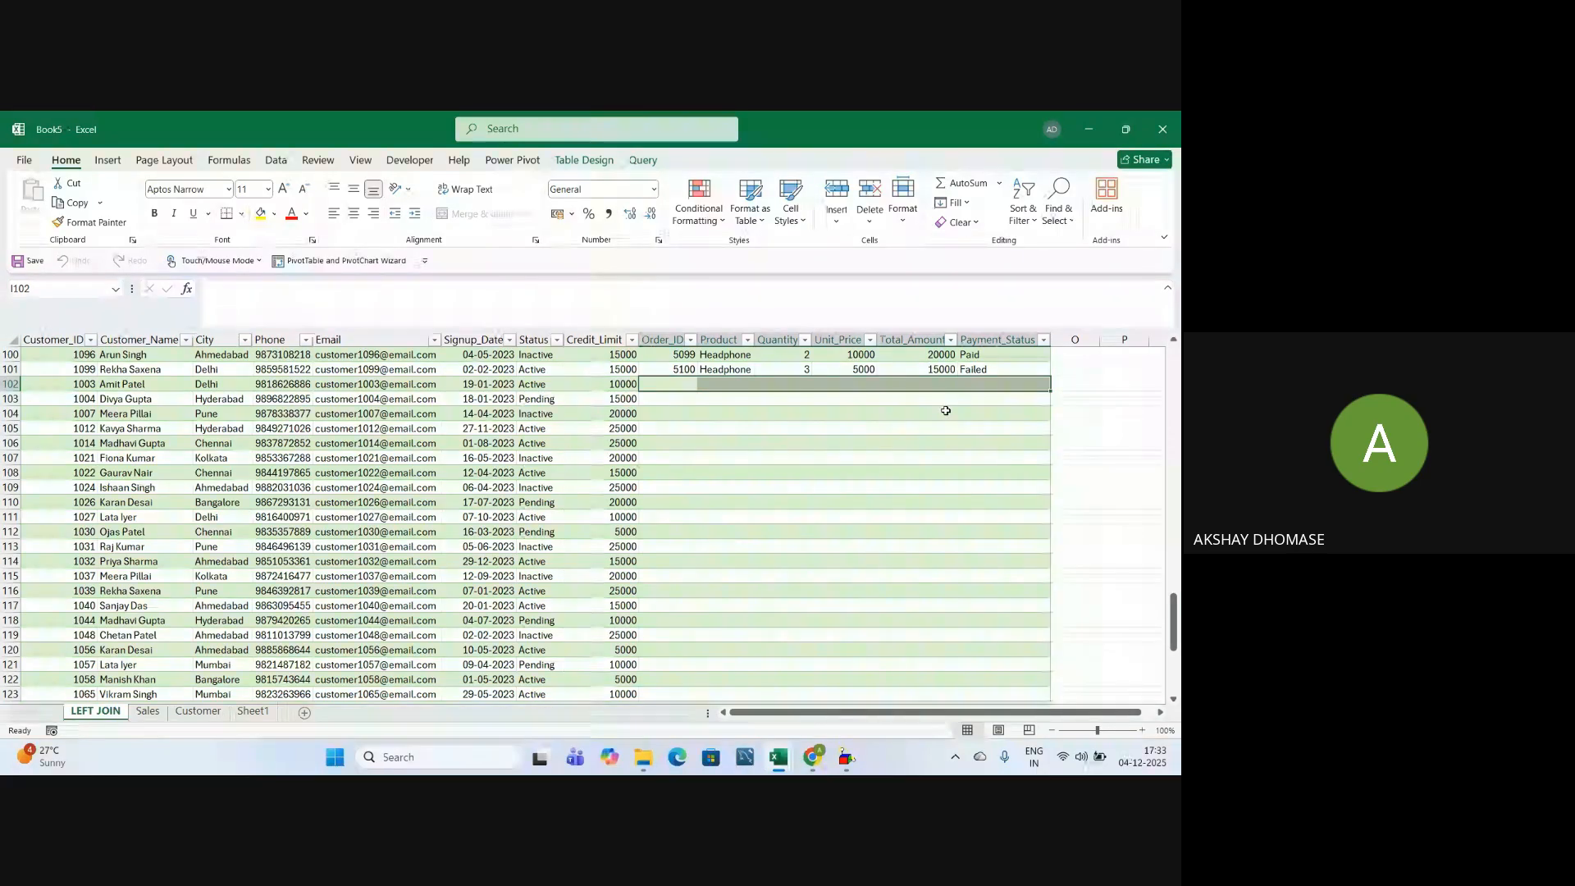
pyautogui.click(83, 388)
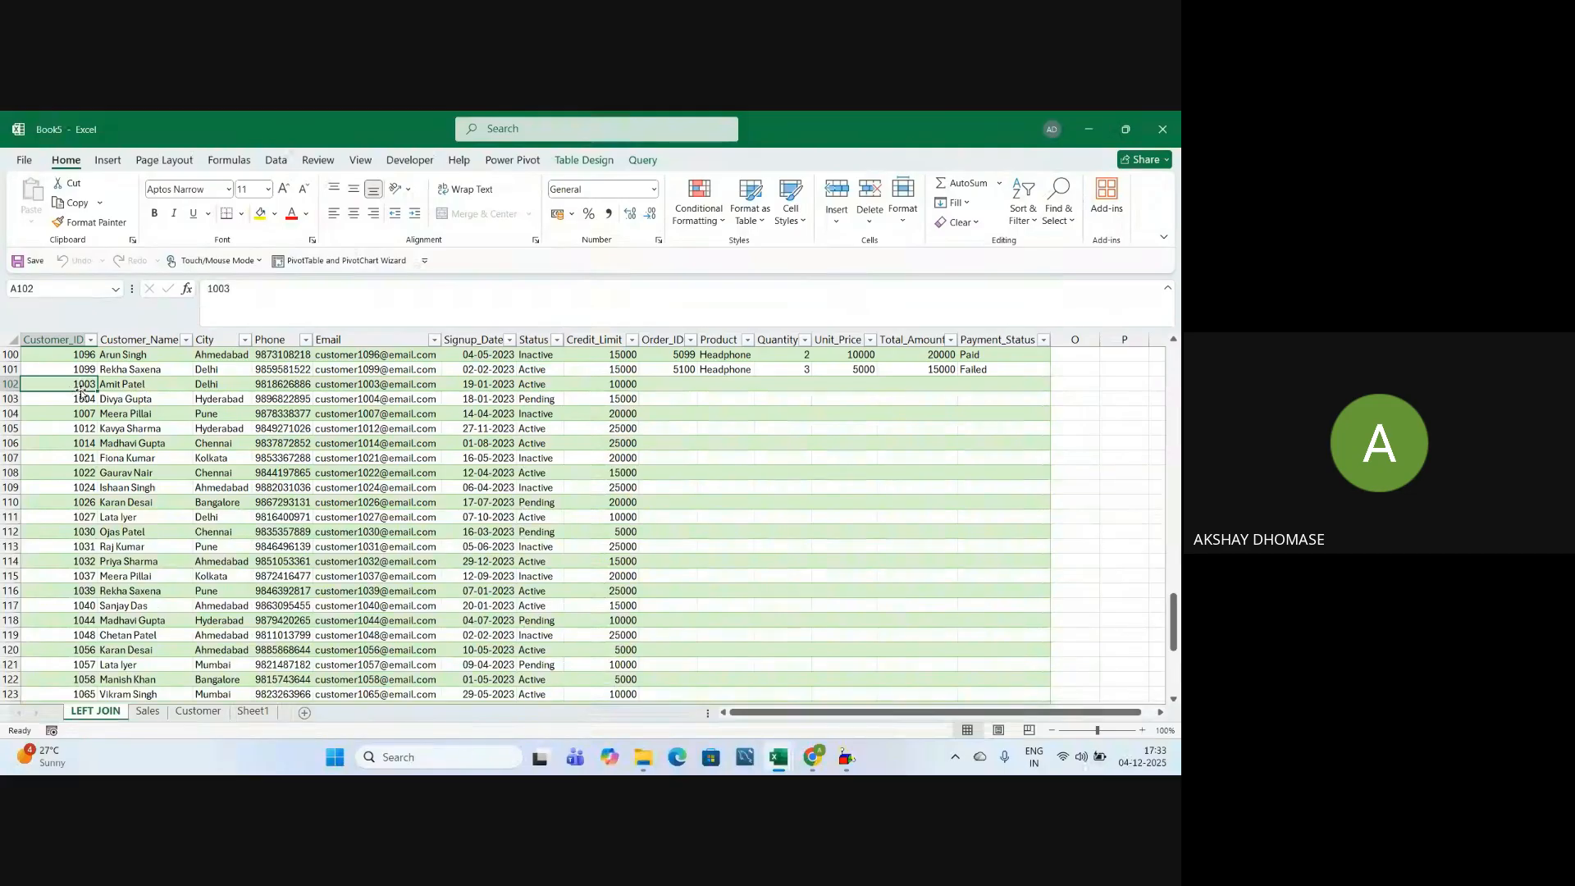
pyautogui.click(123, 386)
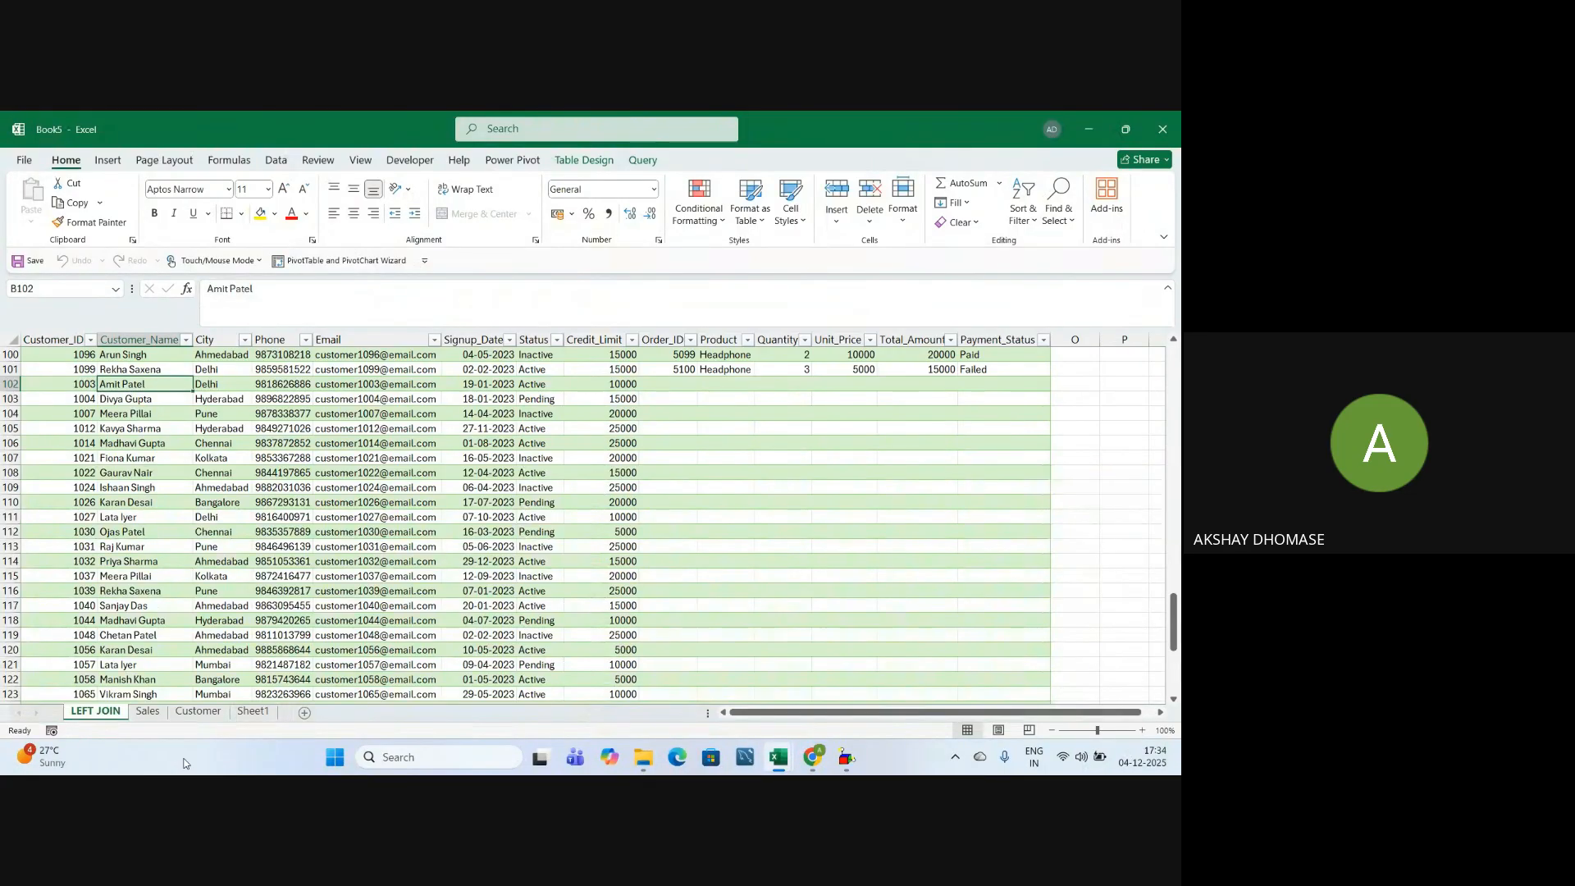
# On the Customer sheet, find the customer from LEFT JOIN row 102 and select Customer_ID through Status in row 4
pyautogui.click(211, 720)
pyautogui.scroll(7, 78, 407)
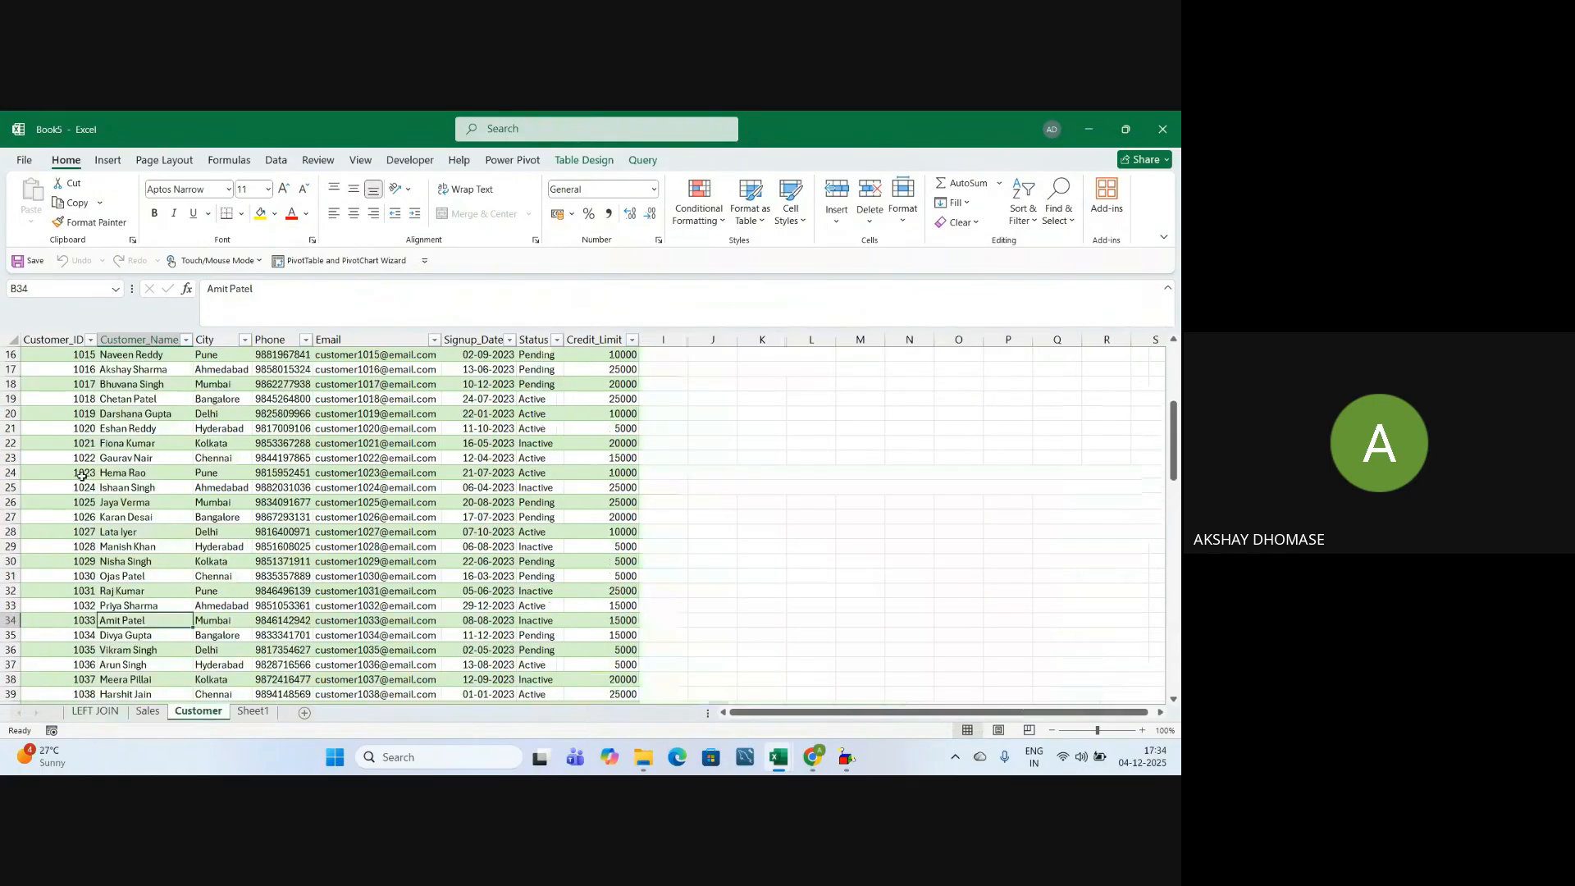
pyautogui.click(78, 402)
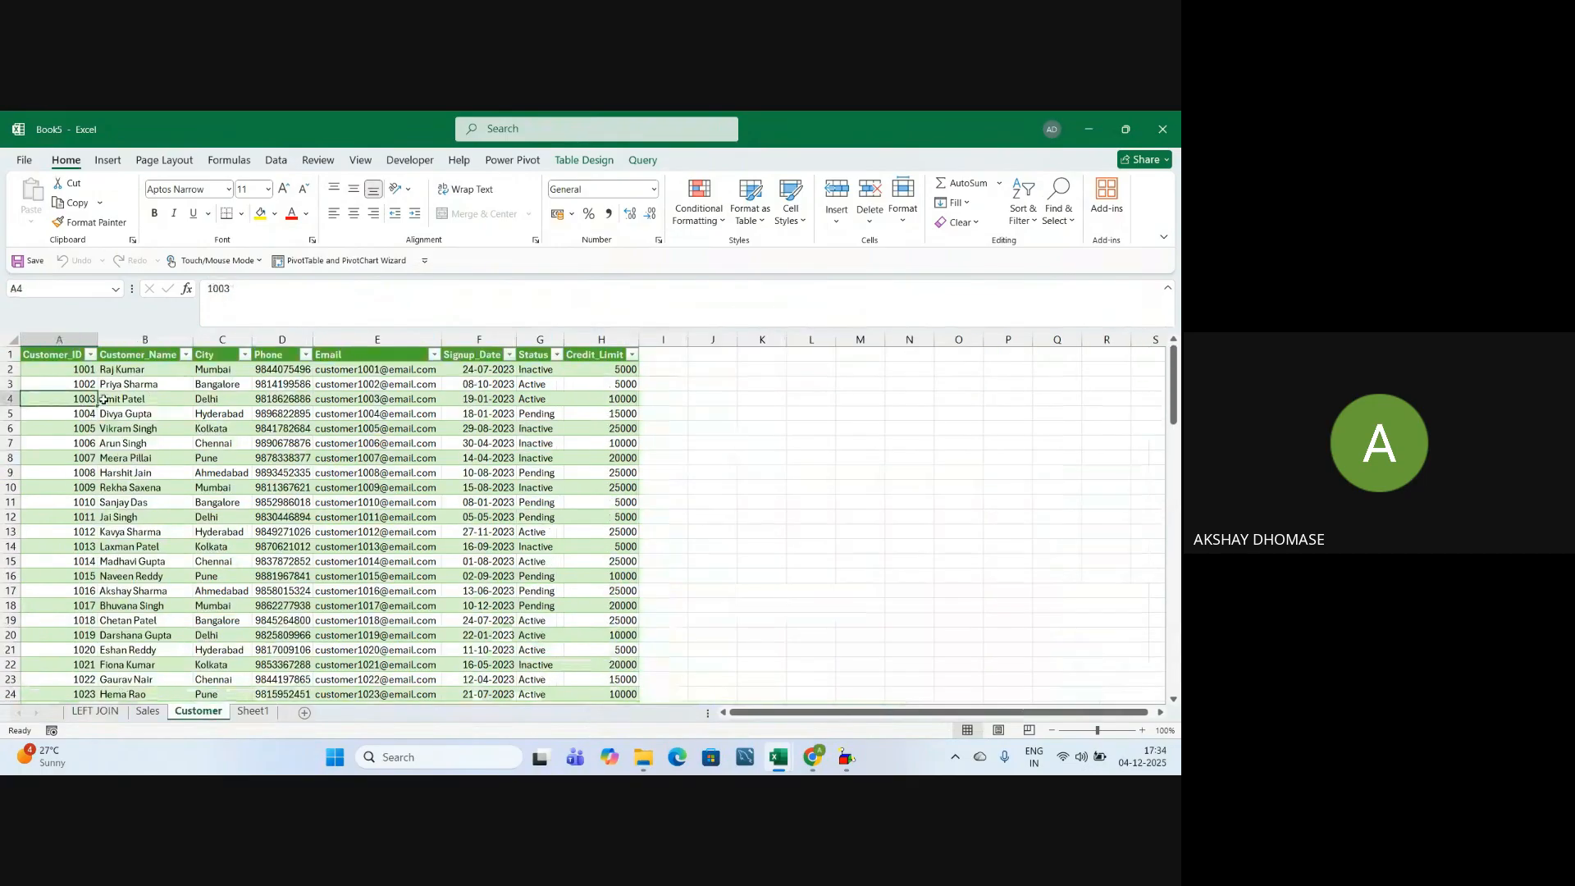
pyautogui.click(147, 399)
pyautogui.click(213, 399)
pyautogui.click(287, 402)
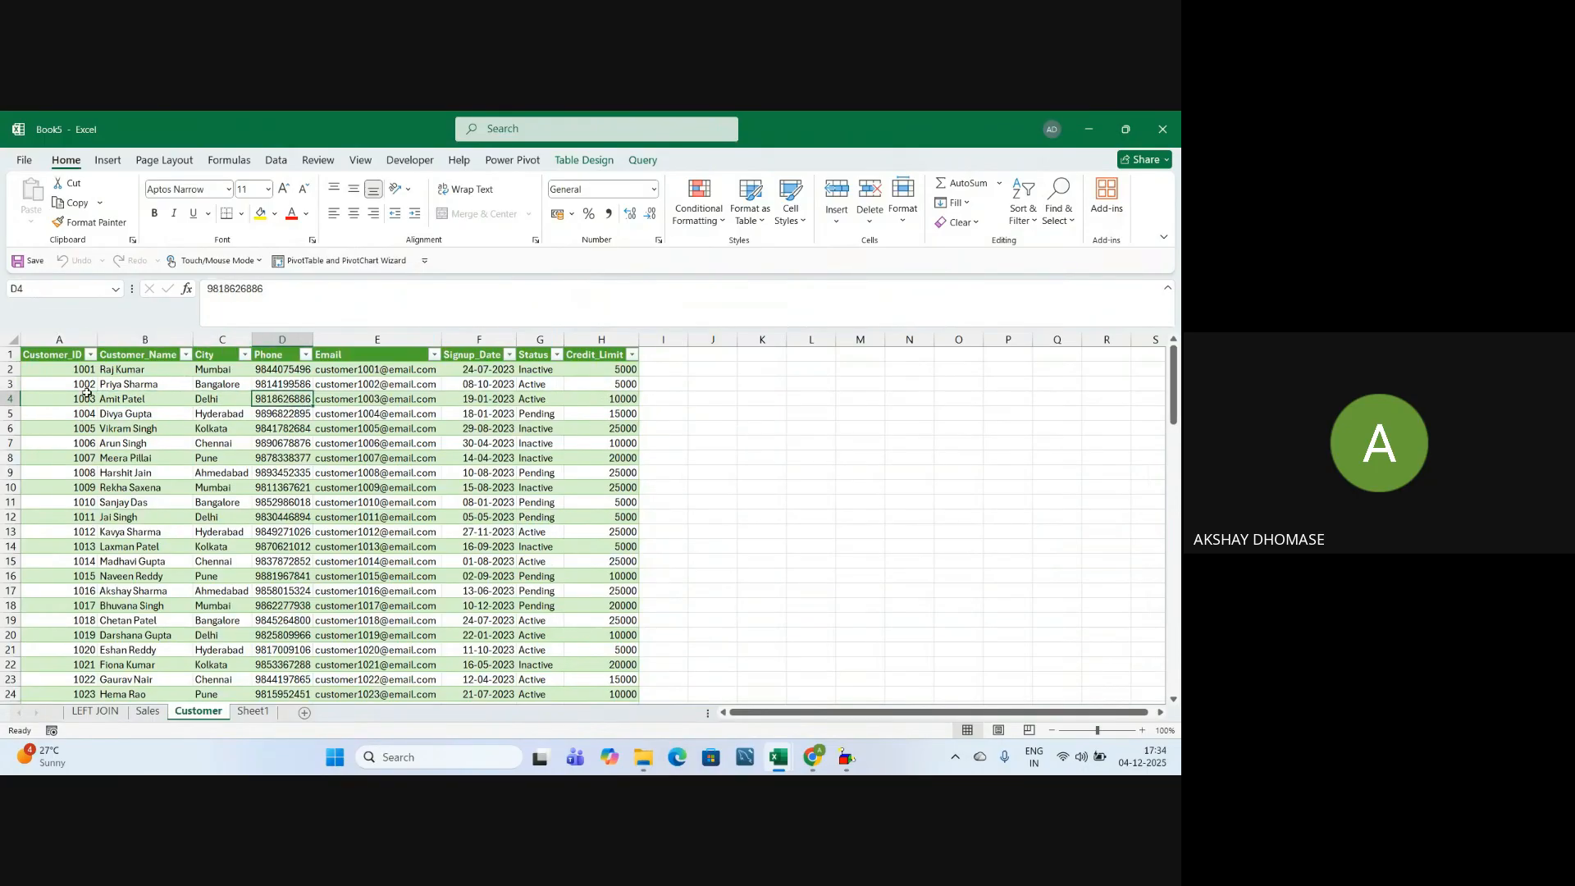
pyautogui.moveTo(83, 396); pyautogui.dragTo(543, 400)
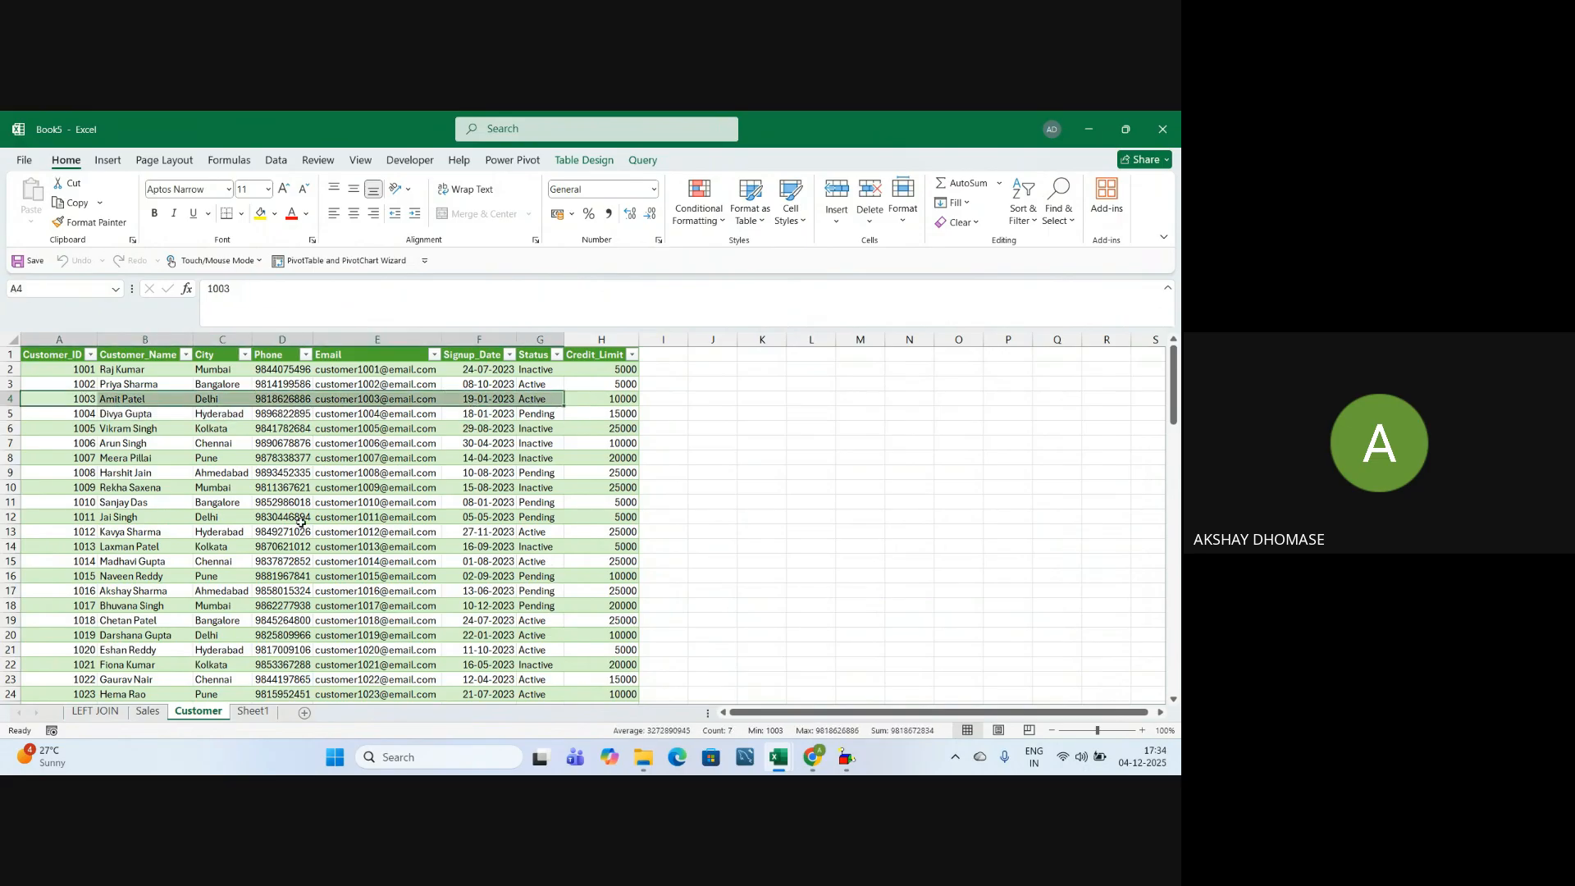
# On the Sales sheet, search the Customer_ID filter for the ID from LEFT JOIN row 102 without applying a filter
pyautogui.click(148, 711)
pyautogui.scroll(8, 164, 539)
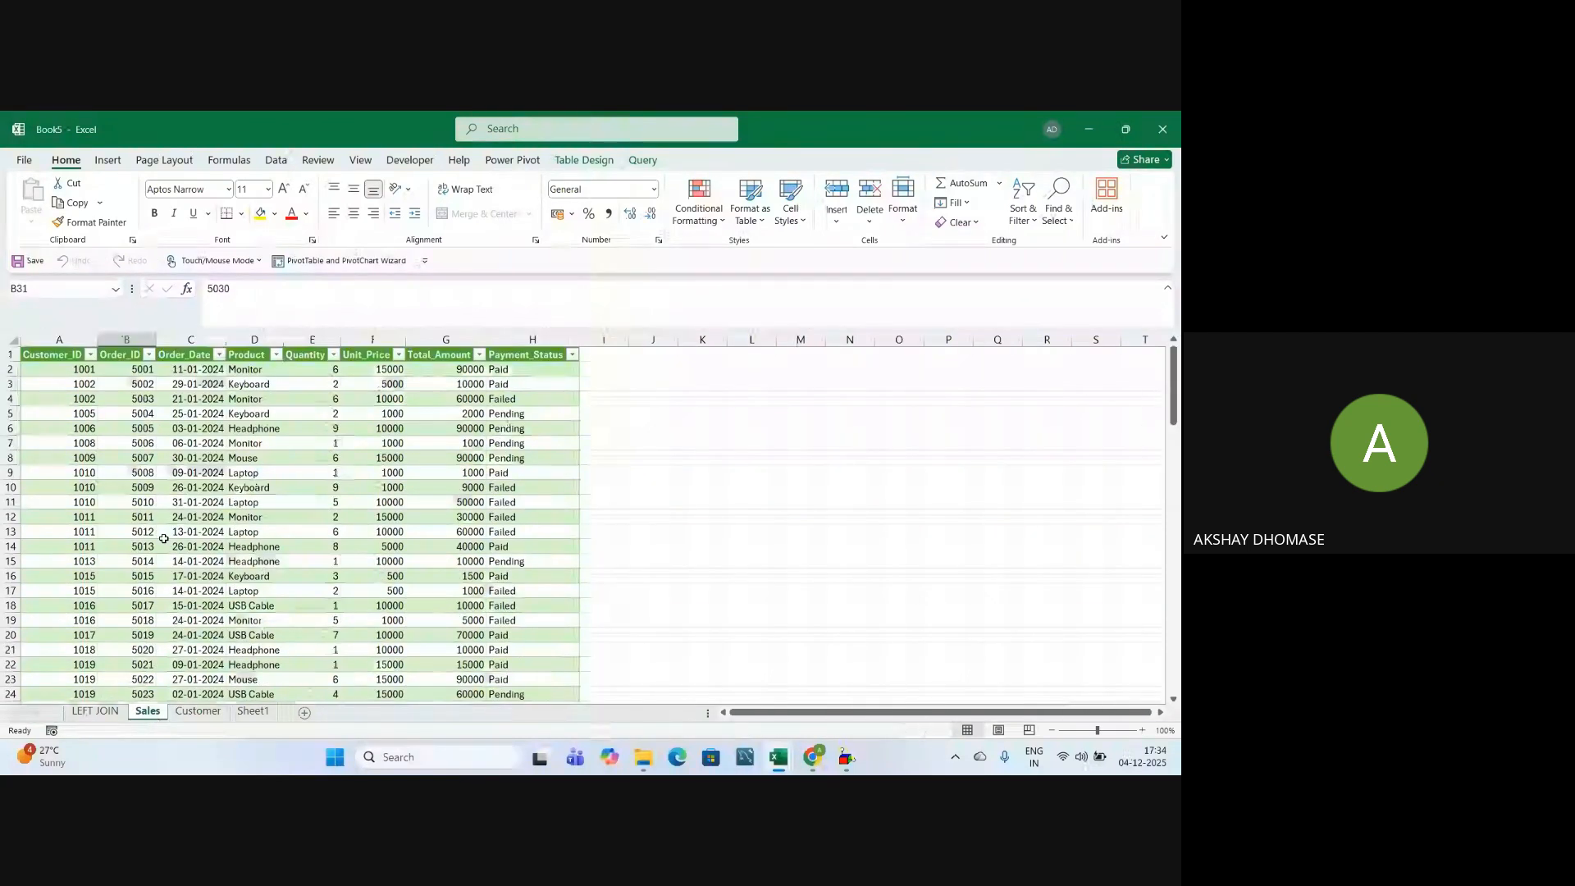
pyautogui.click(90, 355)
pyautogui.click(81, 536)
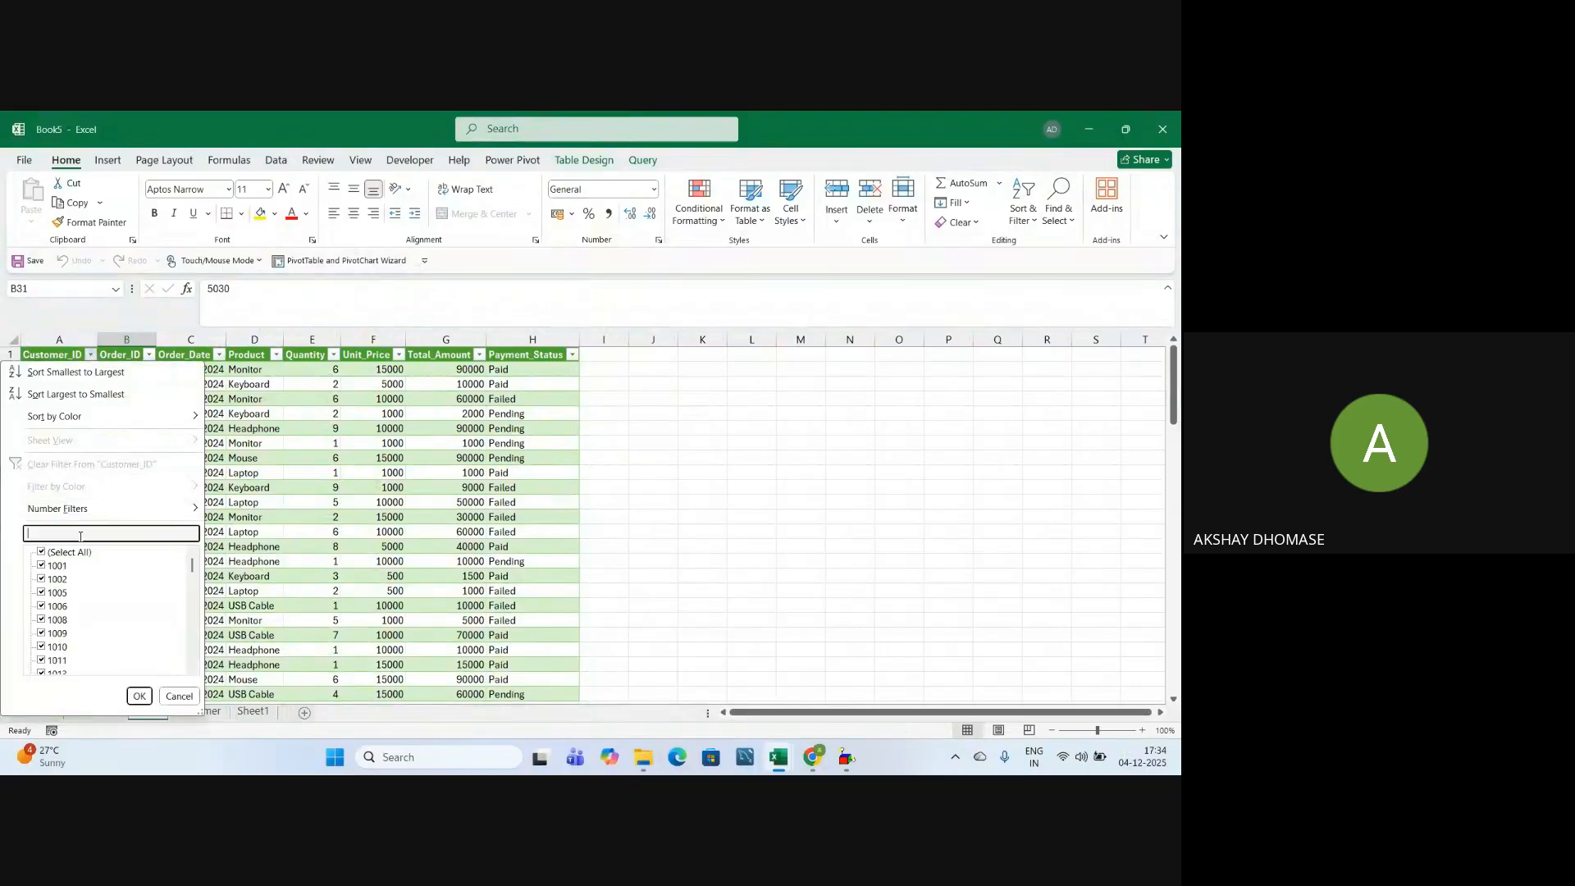
pyautogui.write('1003')
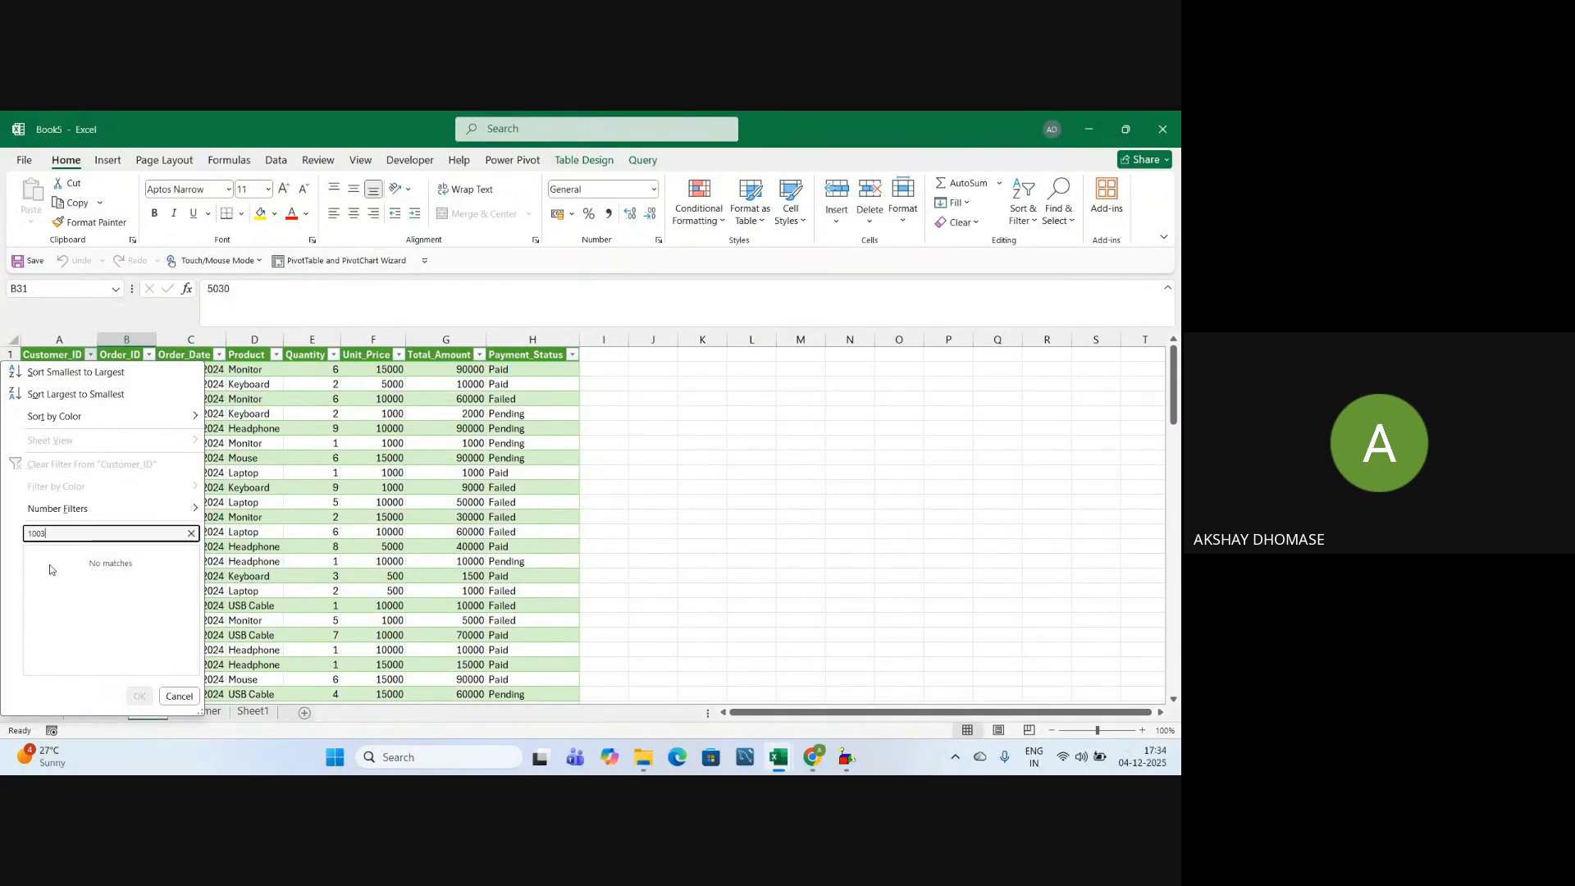
pyautogui.click(178, 695)
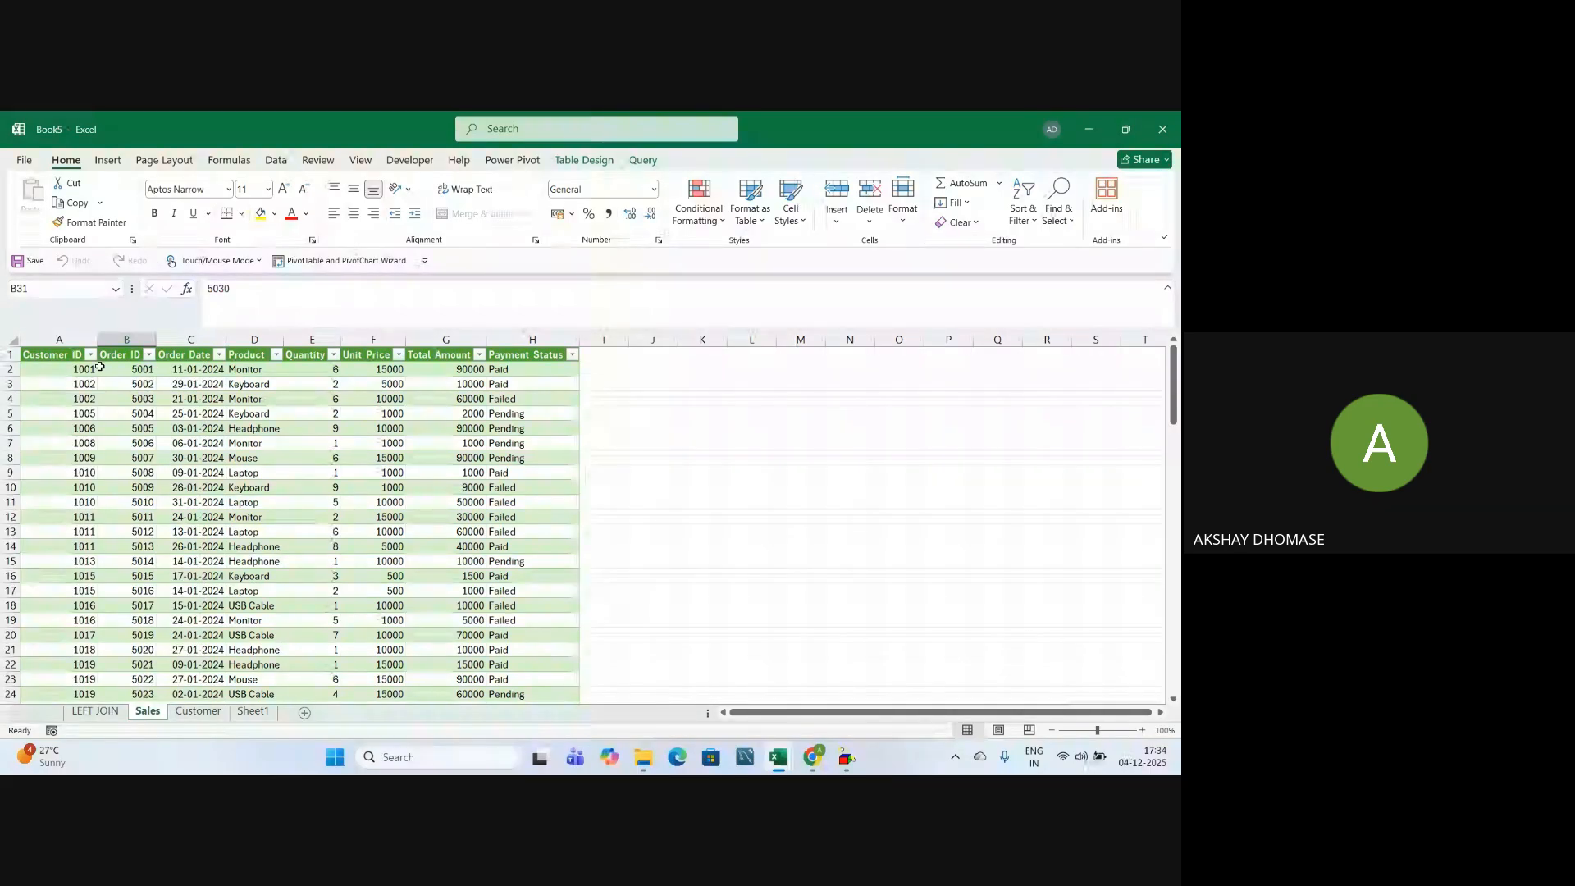
# On the LEFT JOIN sheet, check the Order_ID through Payment_Status cells in rows 102 and 103
pyautogui.click(94, 711)
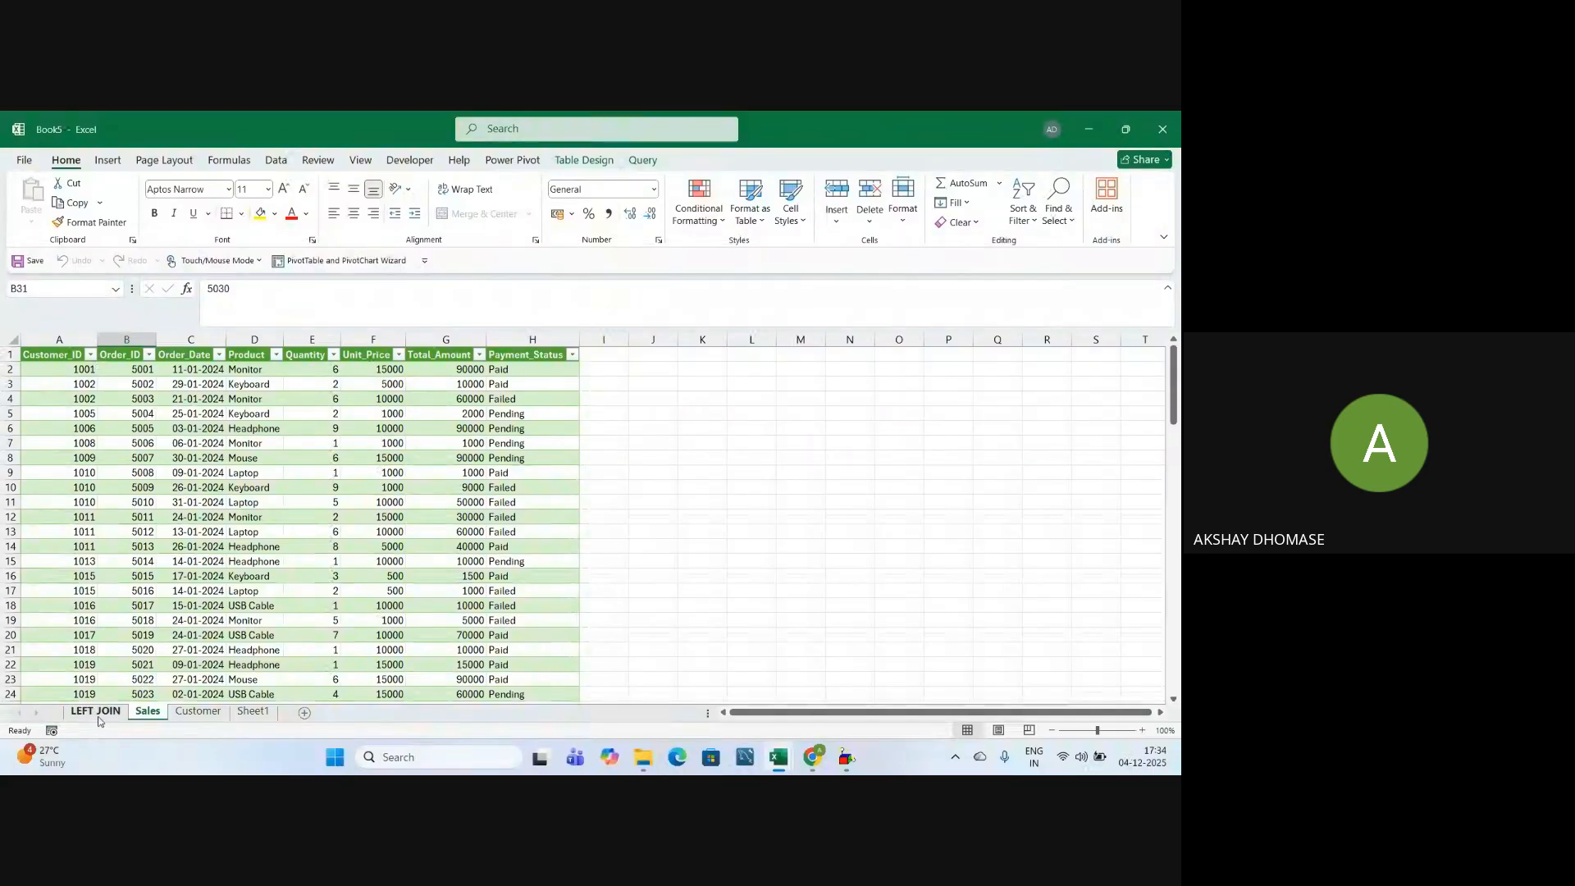
pyautogui.moveTo(701, 391); pyautogui.dragTo(1007, 392)
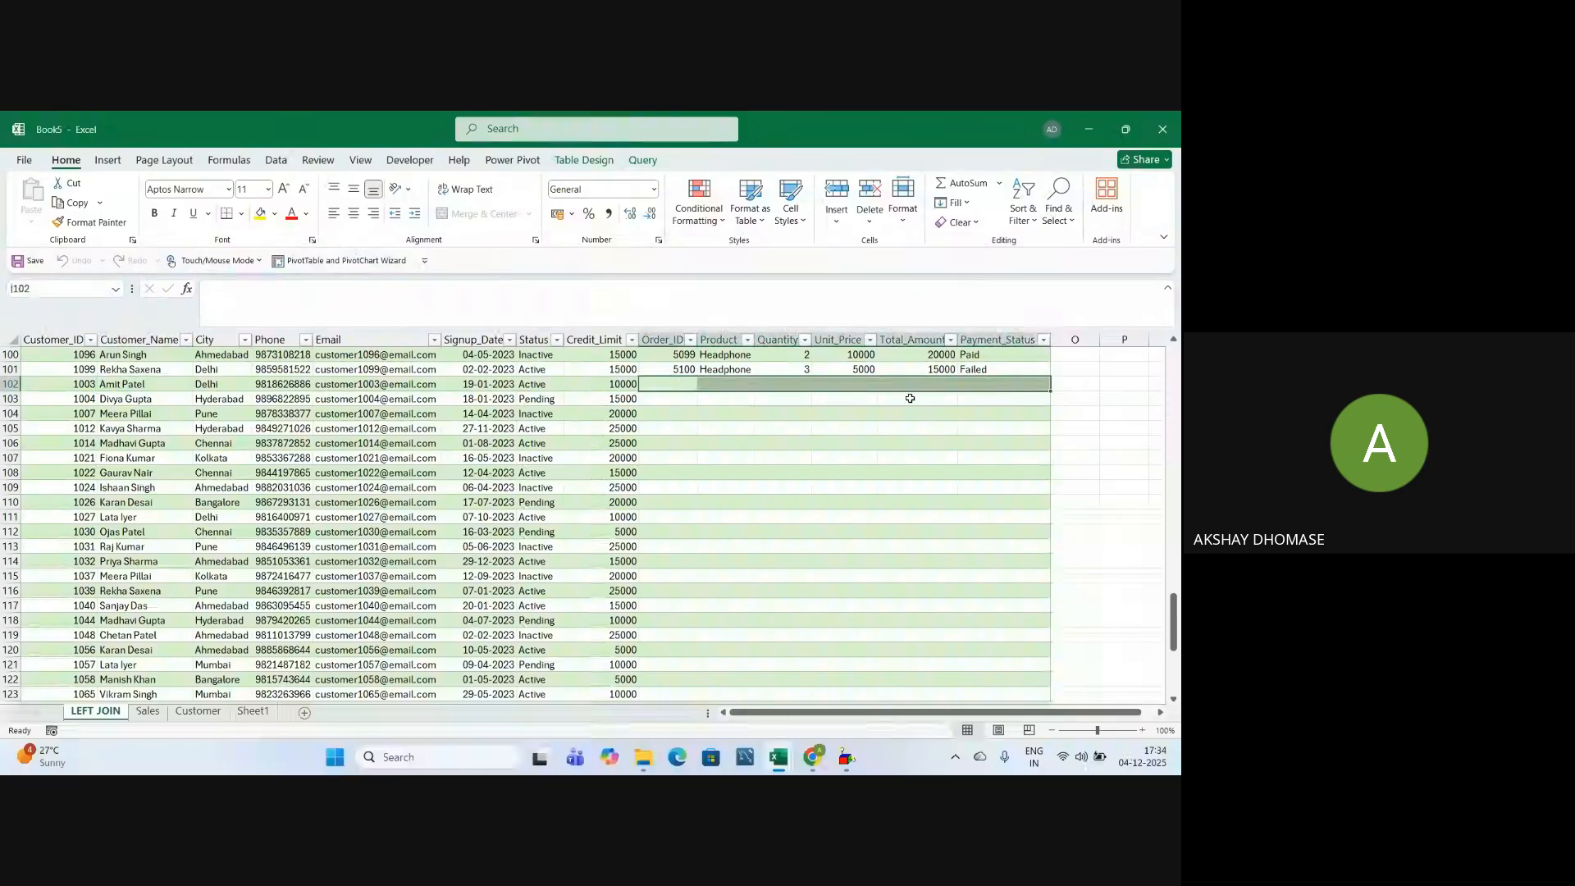
pyautogui.moveTo(668, 384); pyautogui.dragTo(998, 391)
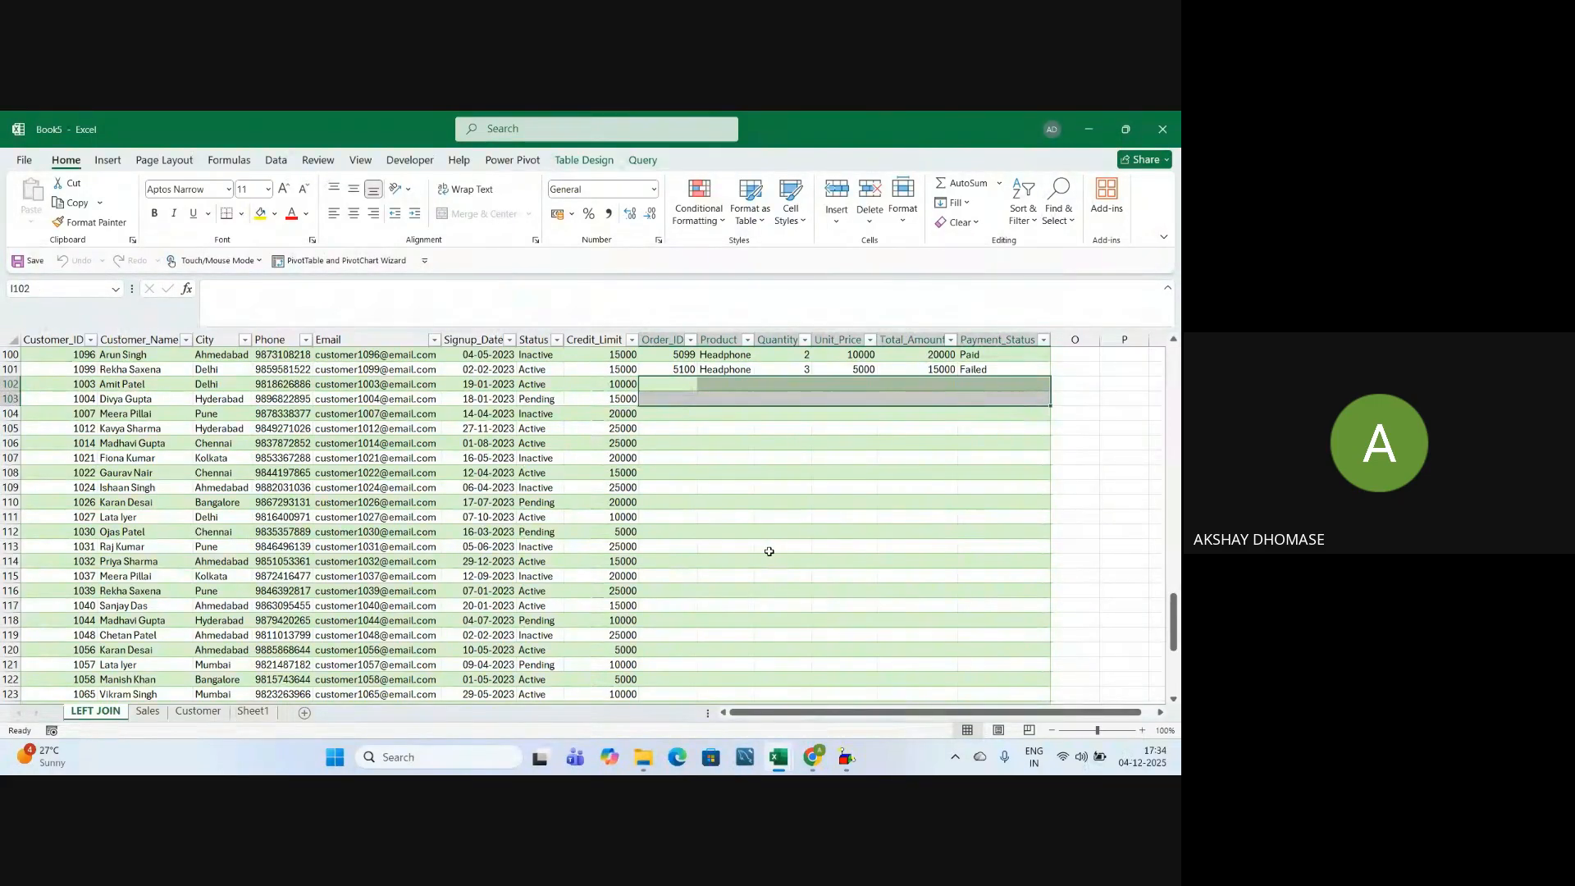
pyautogui.click(844, 532)
# Check the customer details in LEFT JOIN rows 107 and 108 and select Order_ID through Payment_Status in row 108
pyautogui.click(75, 457)
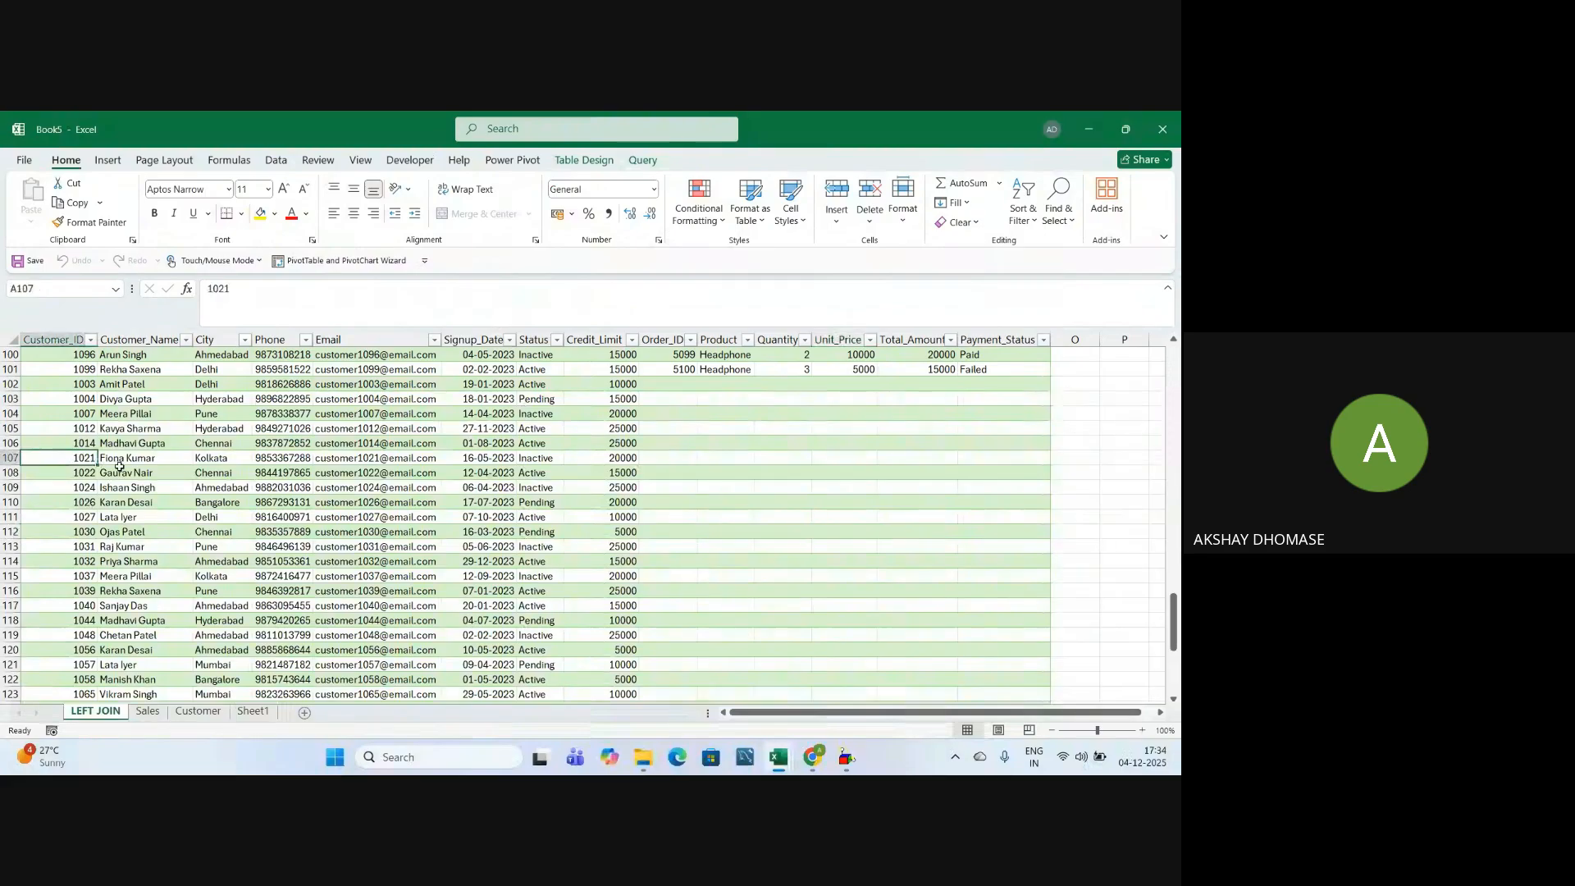
pyautogui.click(89, 473)
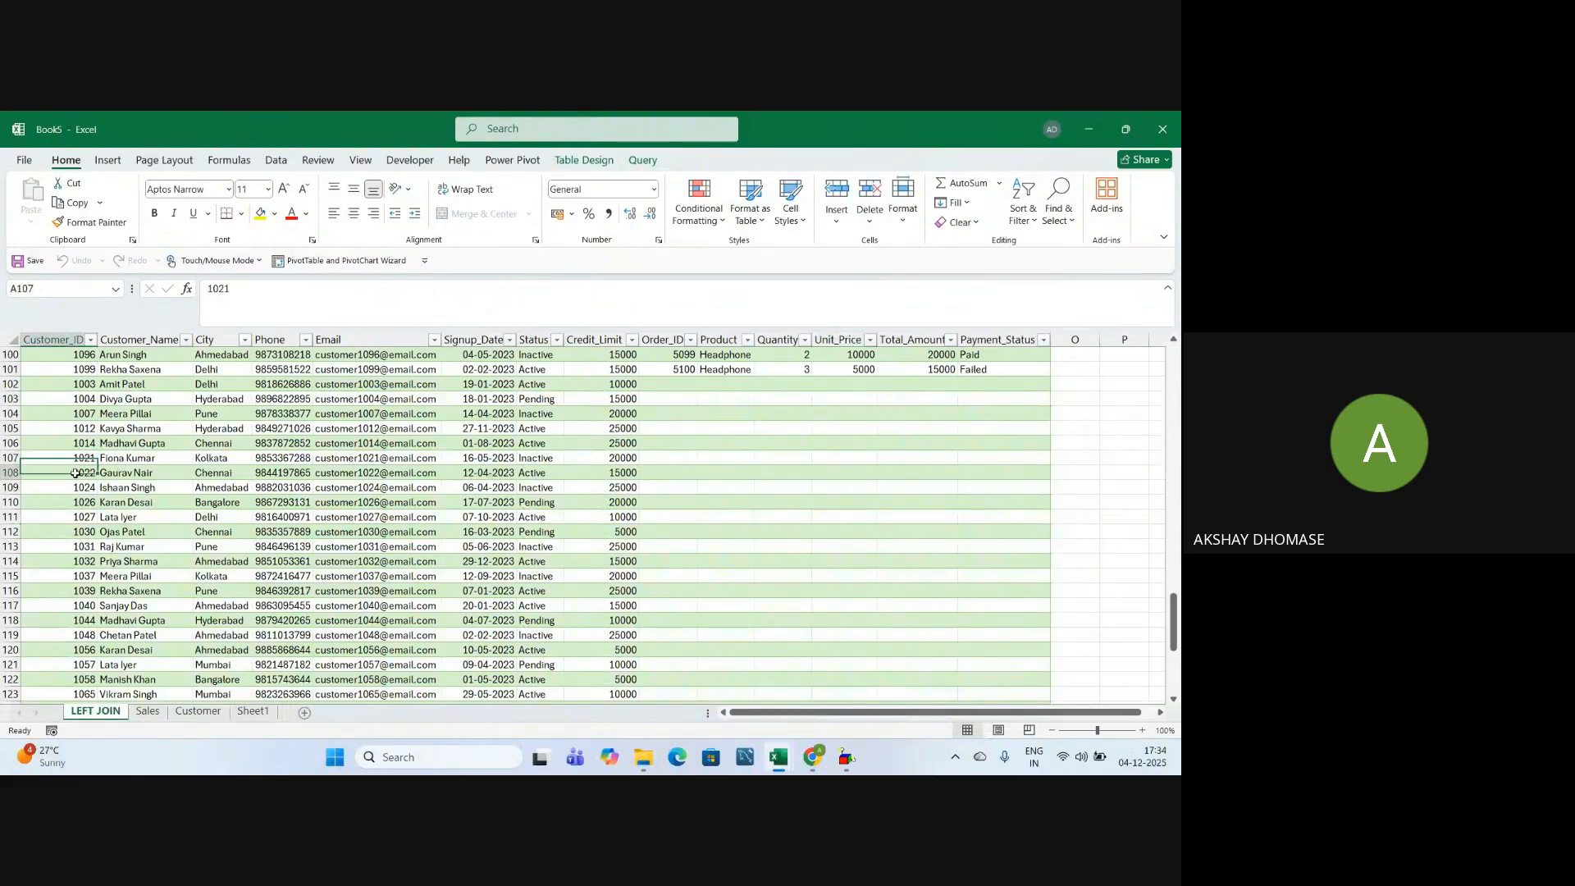
pyautogui.click(119, 475)
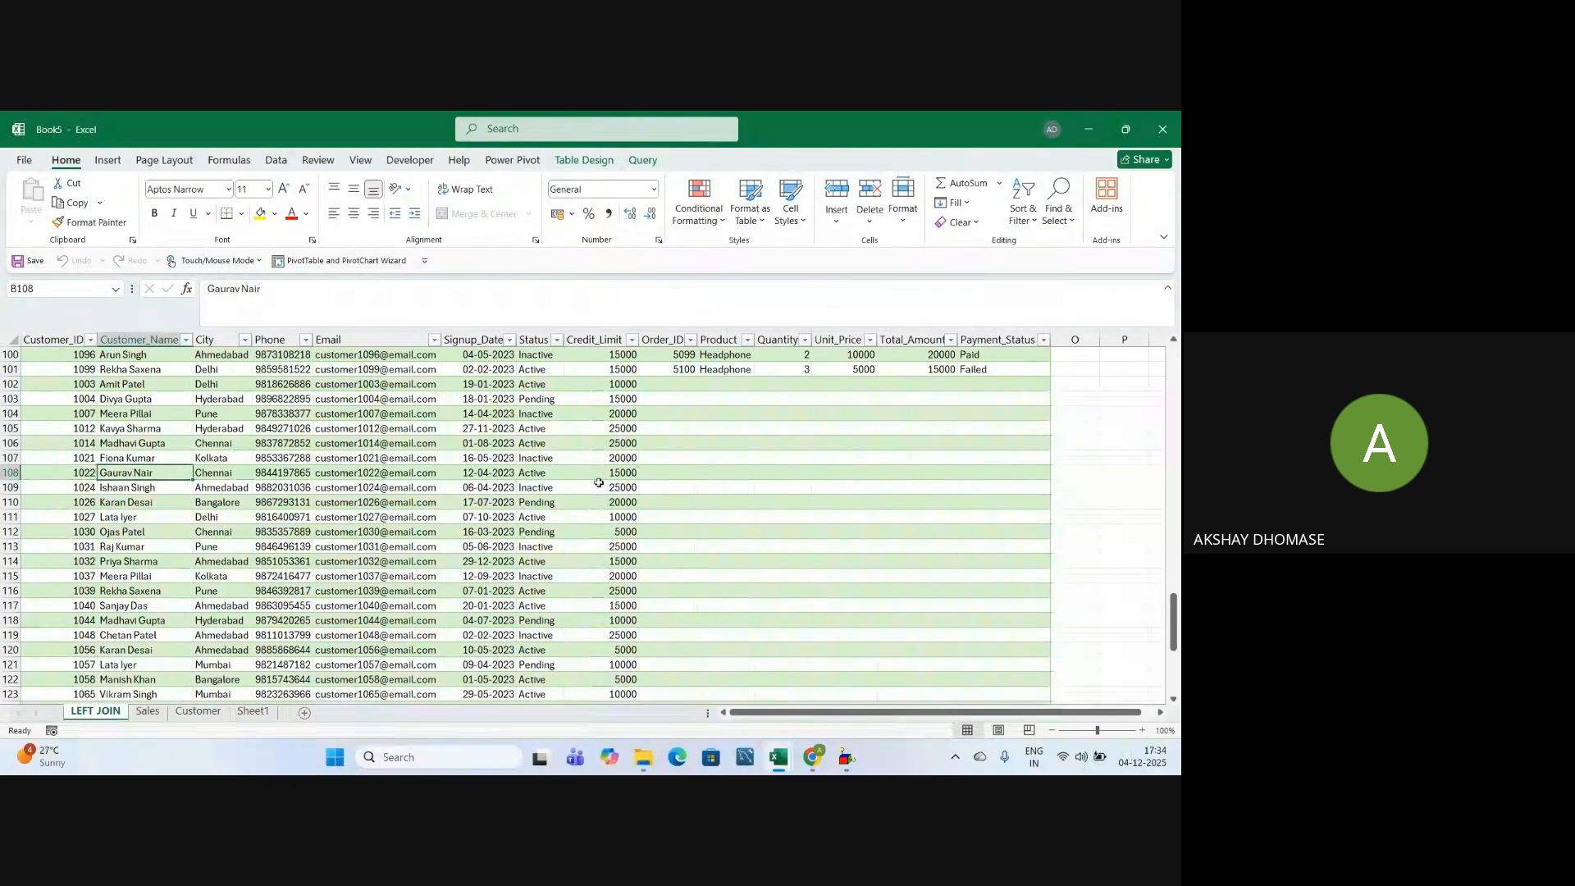
pyautogui.moveTo(680, 478); pyautogui.dragTo(1016, 474)
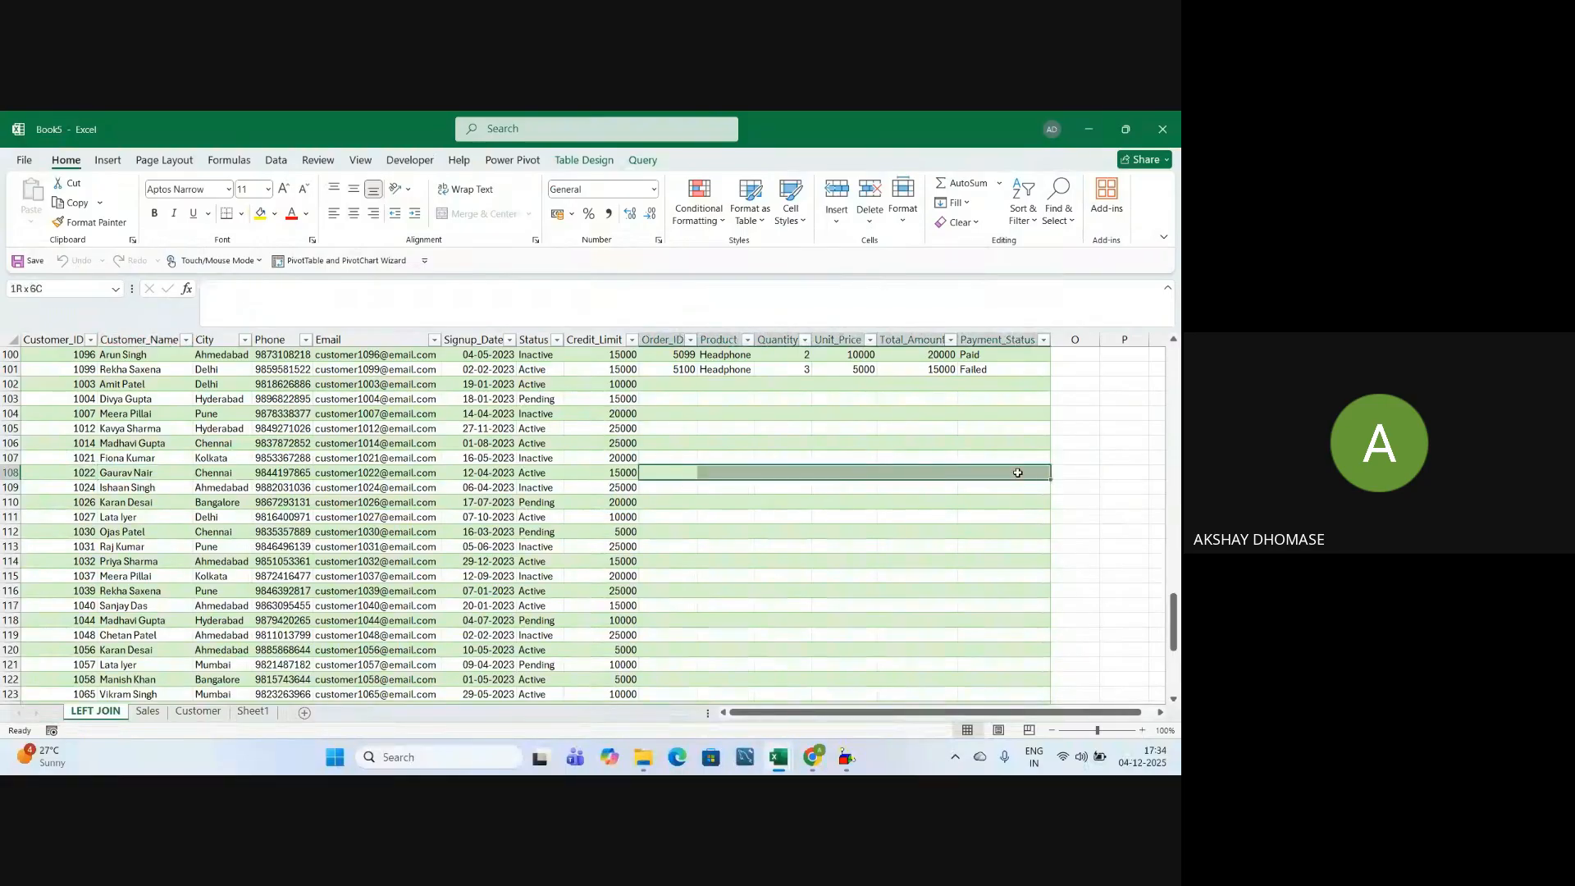
# Search the Sales sheet's Customer_ID filter for the ID from LEFT JOIN row 108 without applying a filter
pyautogui.click(147, 711)
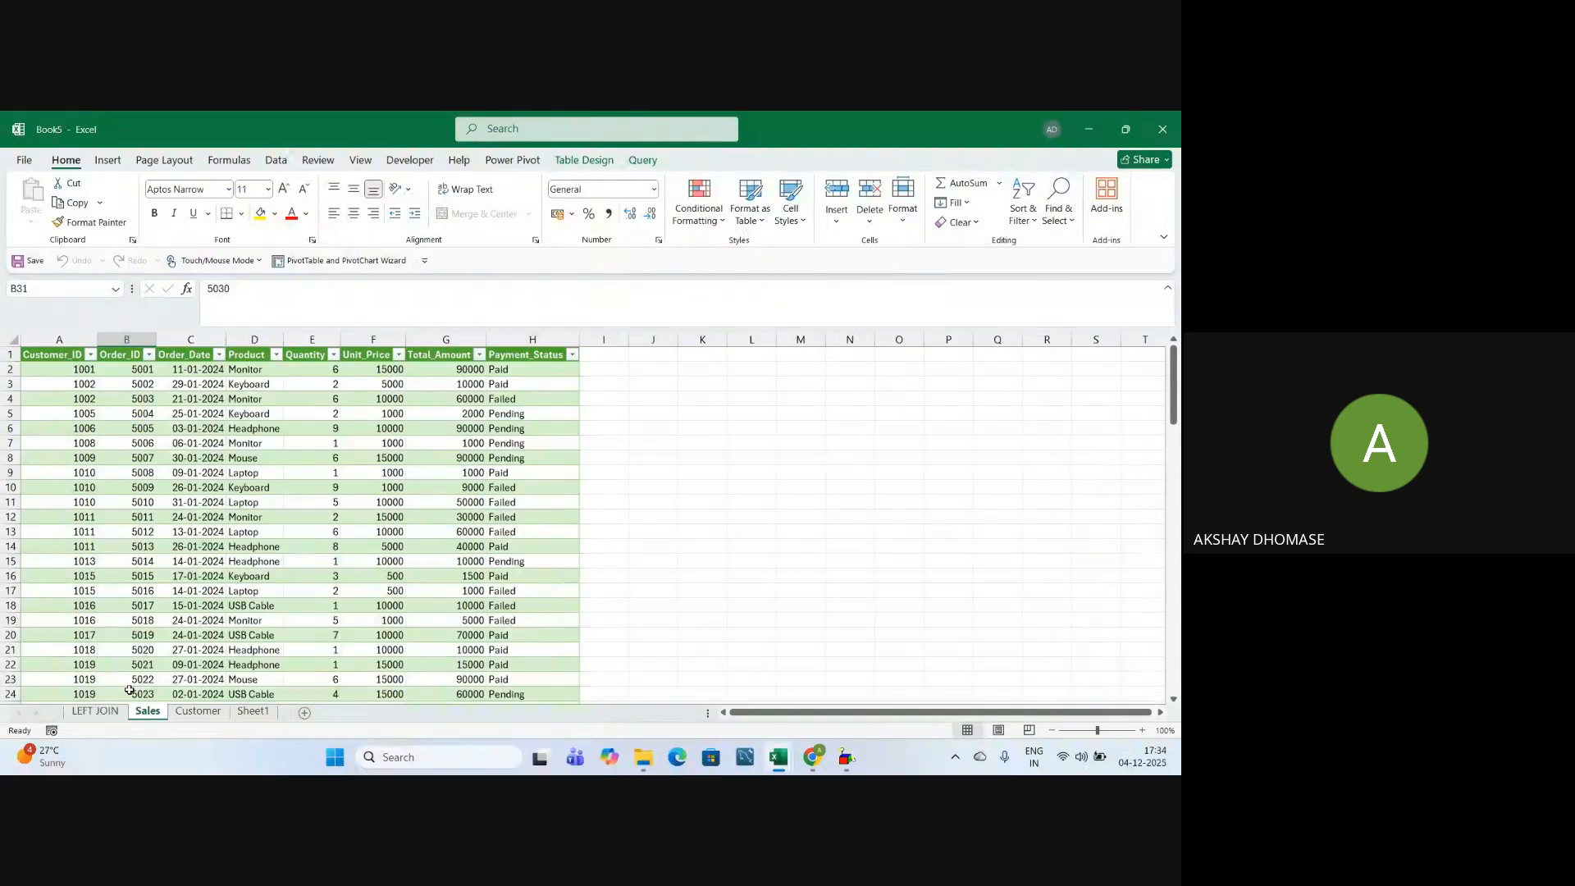
pyautogui.click(91, 354)
pyautogui.click(66, 535)
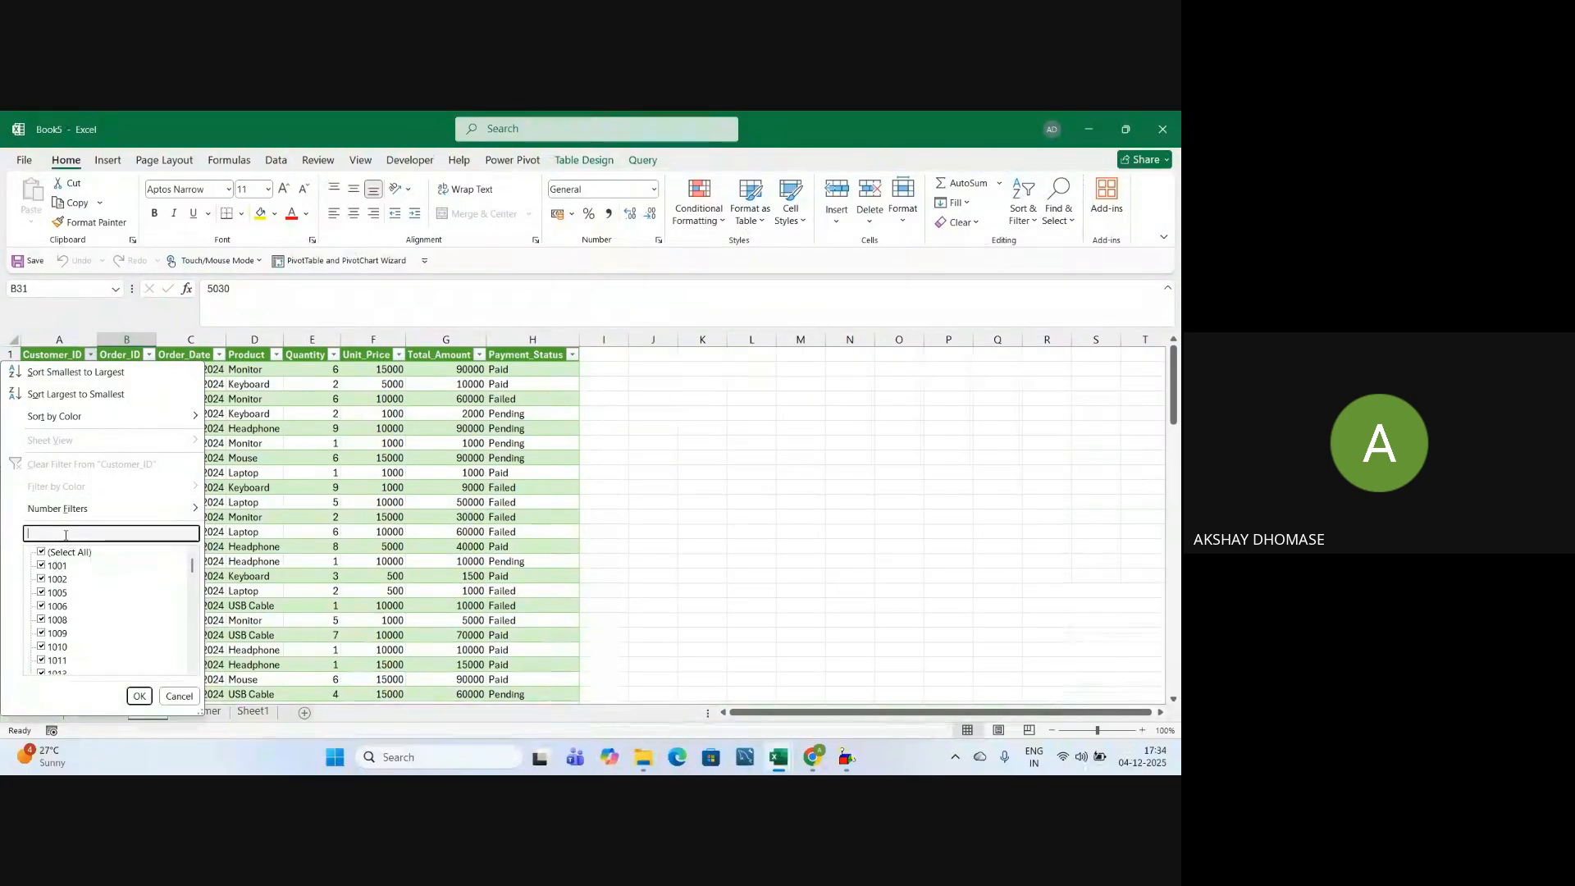
pyautogui.write('1022')
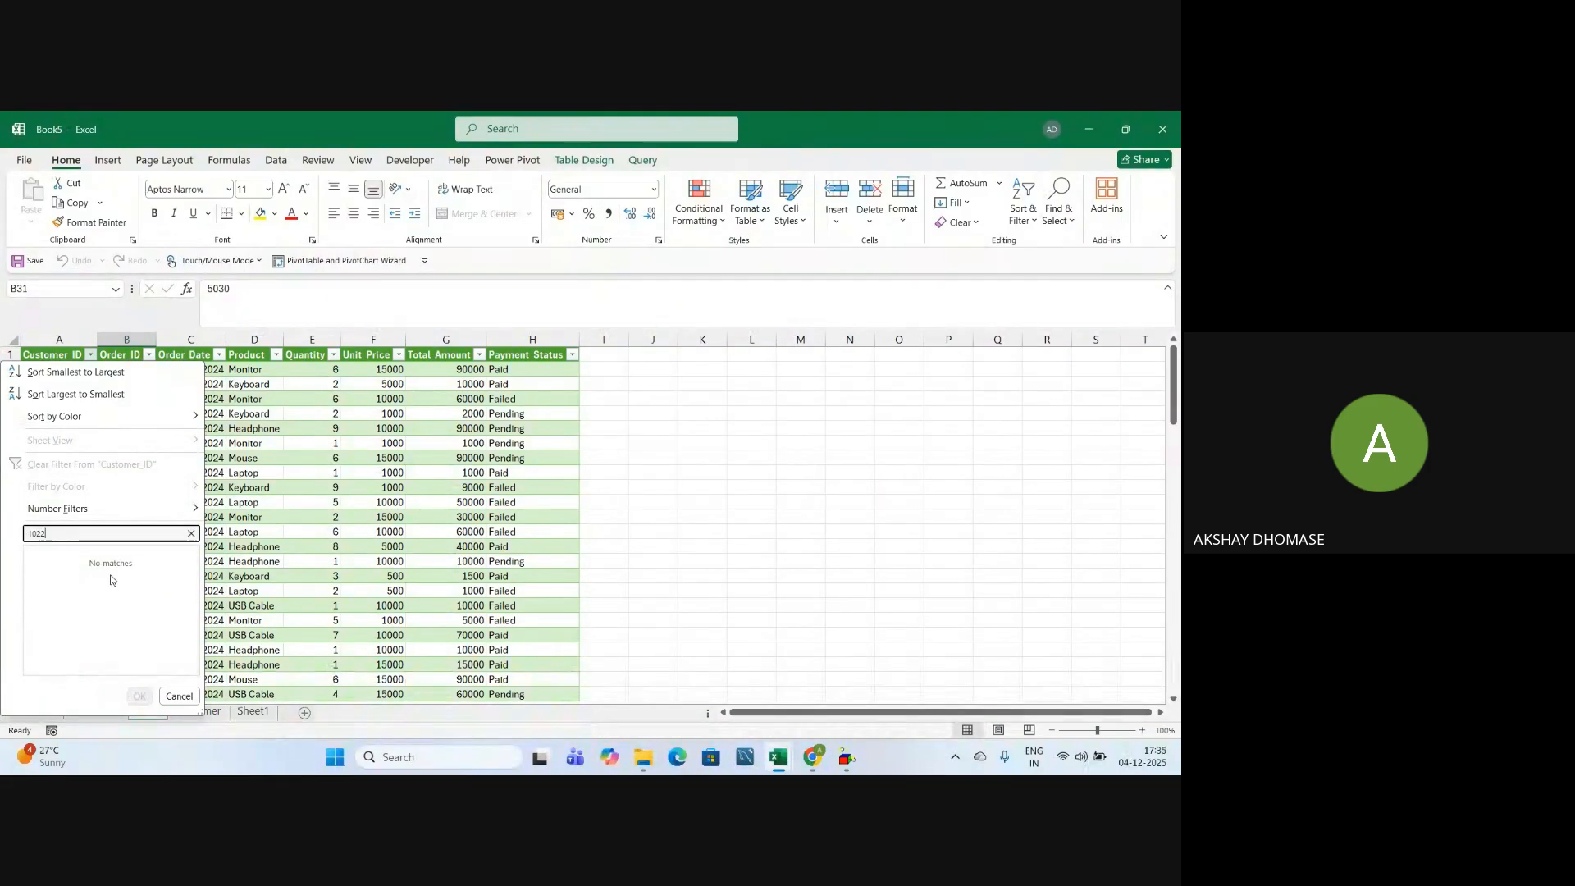
pyautogui.click(179, 696)
pyautogui.scroll(-2, 86, 507)
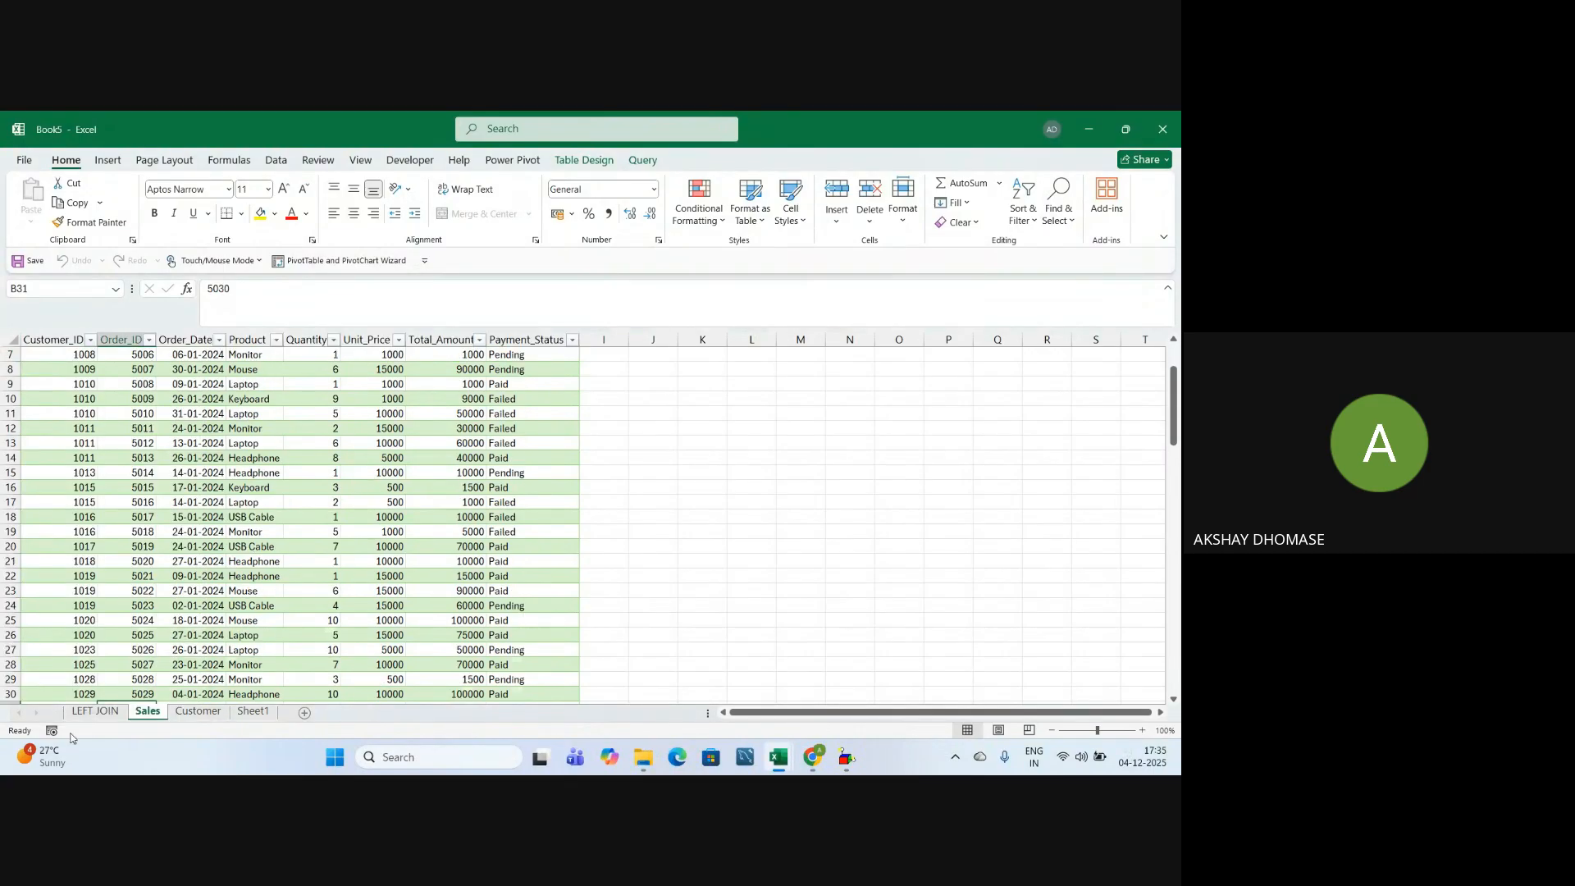
# Recheck the order columns of LEFT JOIN row 108 and select Order_ID through Payment_Status for rows 102 to 139
pyautogui.click(91, 712)
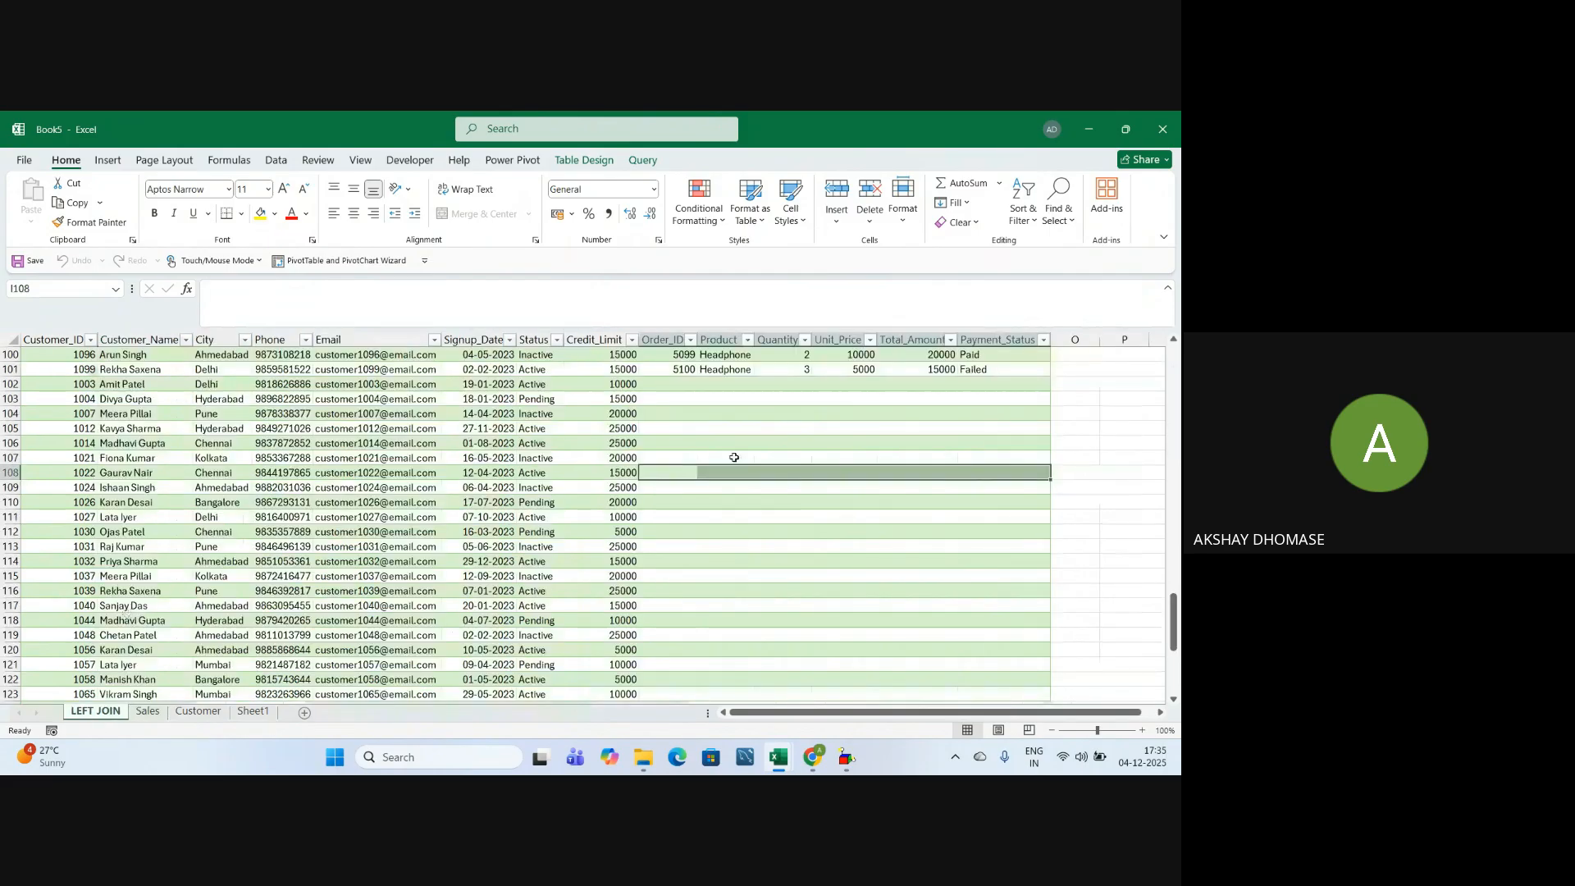
pyautogui.moveTo(670, 474); pyautogui.dragTo(975, 465)
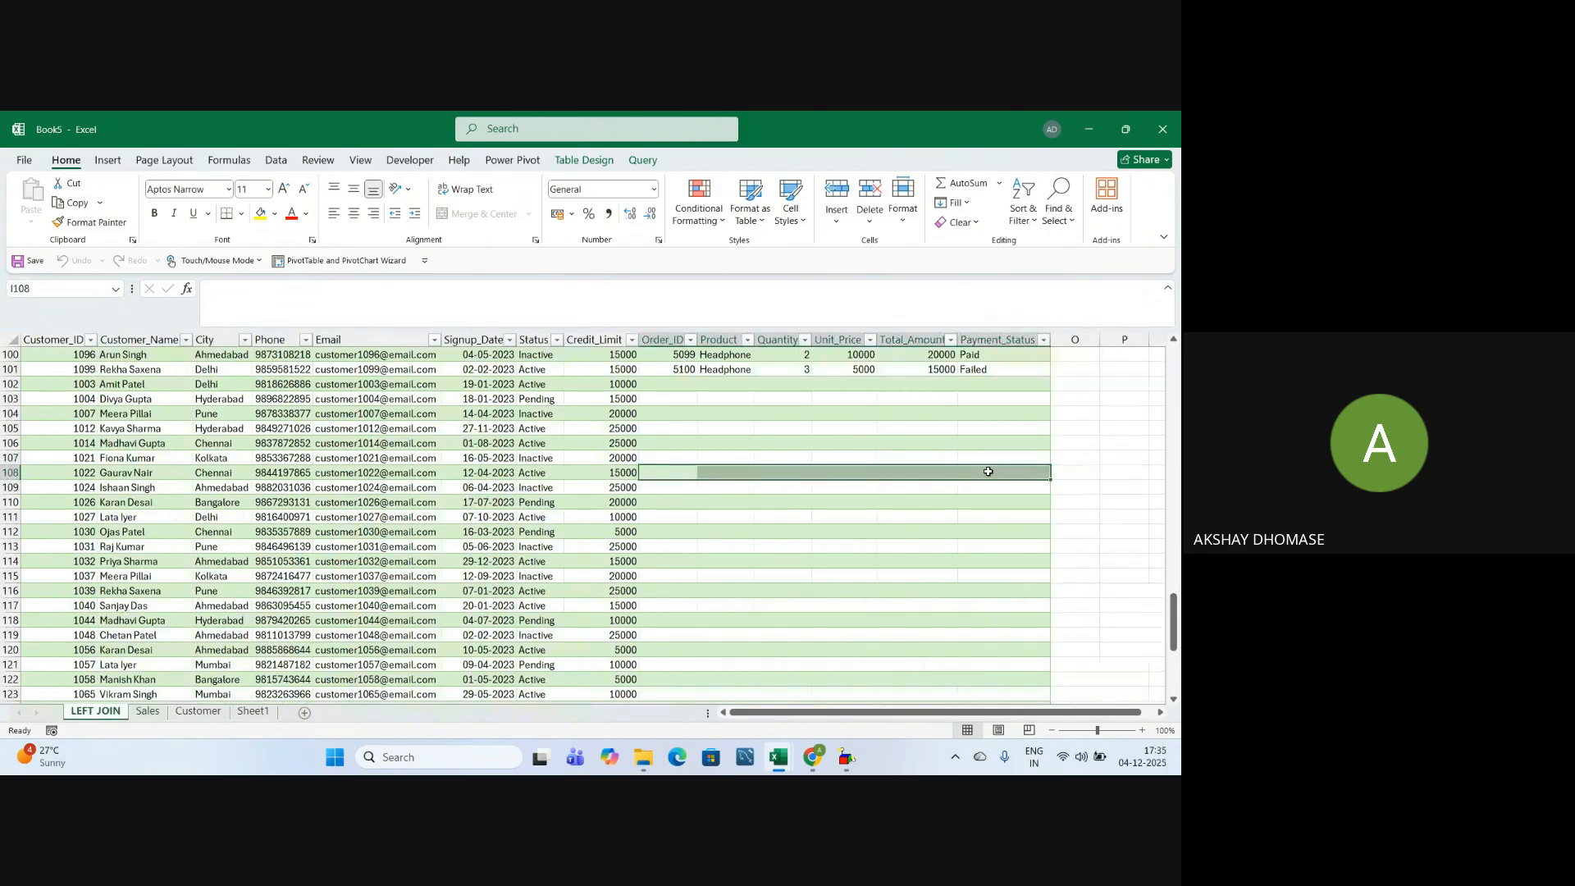
pyautogui.scroll(-8, 804, 535)
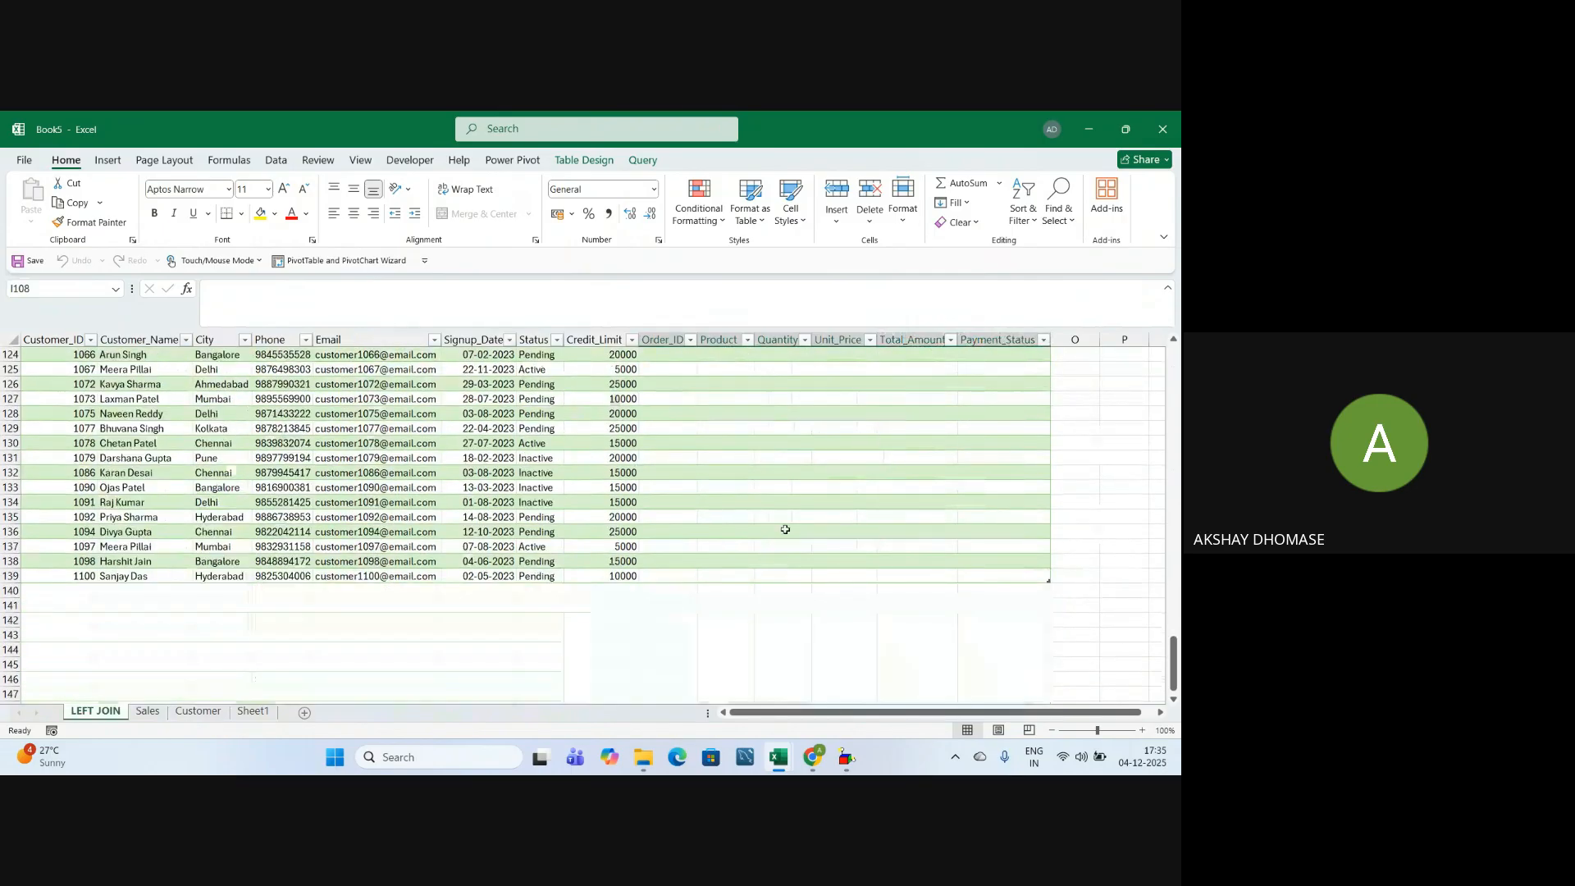
pyautogui.scroll(9, 760, 537)
pyautogui.moveTo(668, 427); pyautogui.dragTo(987, 646)
# Return to the first records of the LEFT JOIN table and open its query in the Power Query Editor
pyautogui.scroll(10, 882, 537)
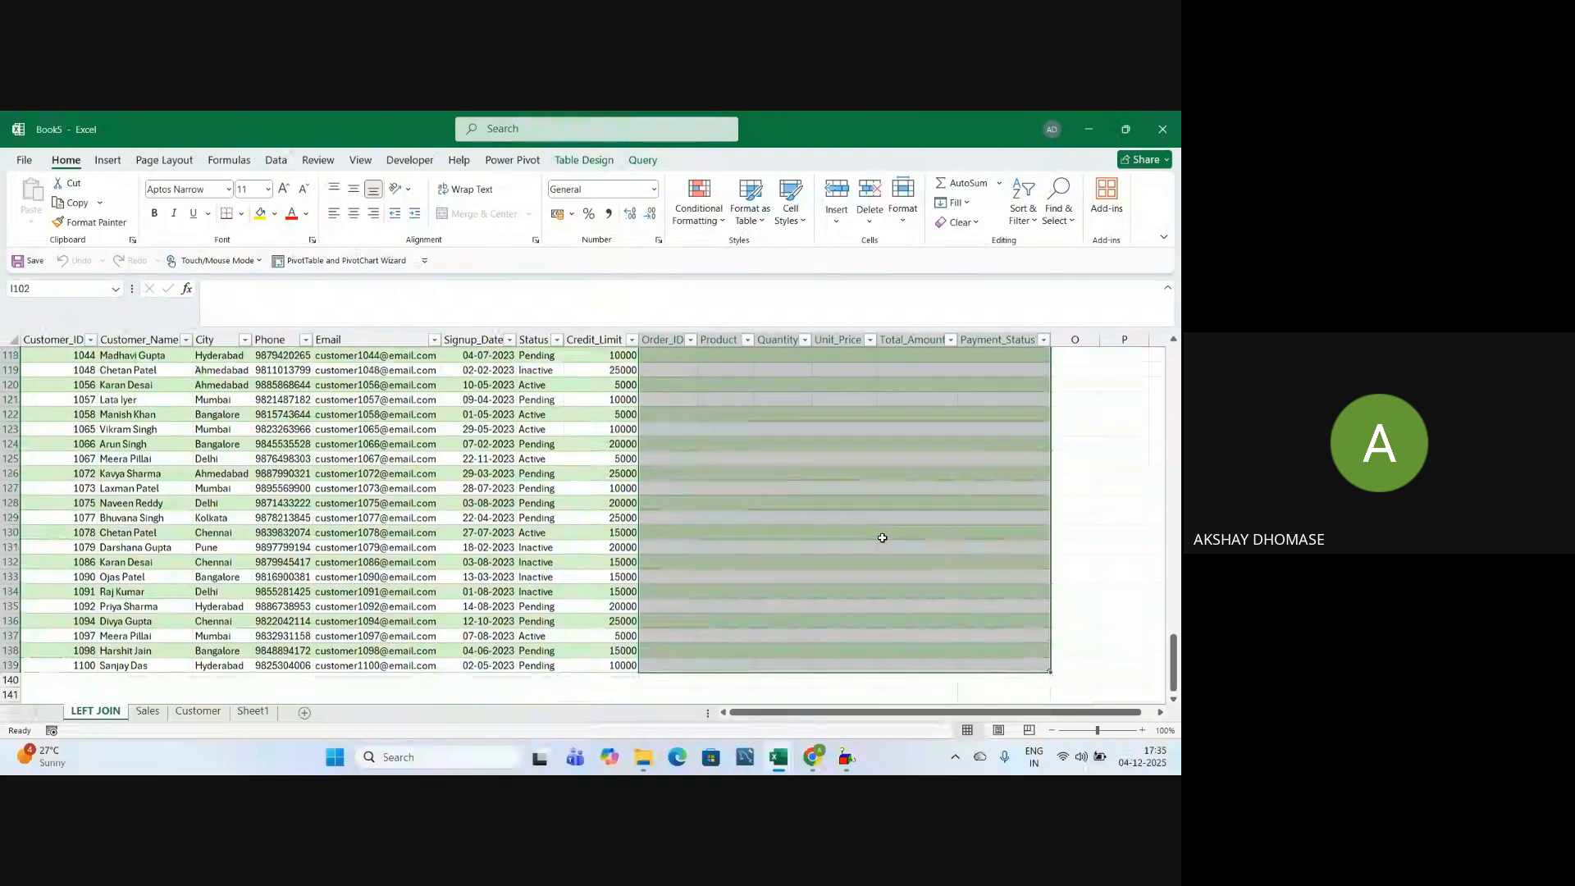
pyautogui.scroll(20, 882, 537)
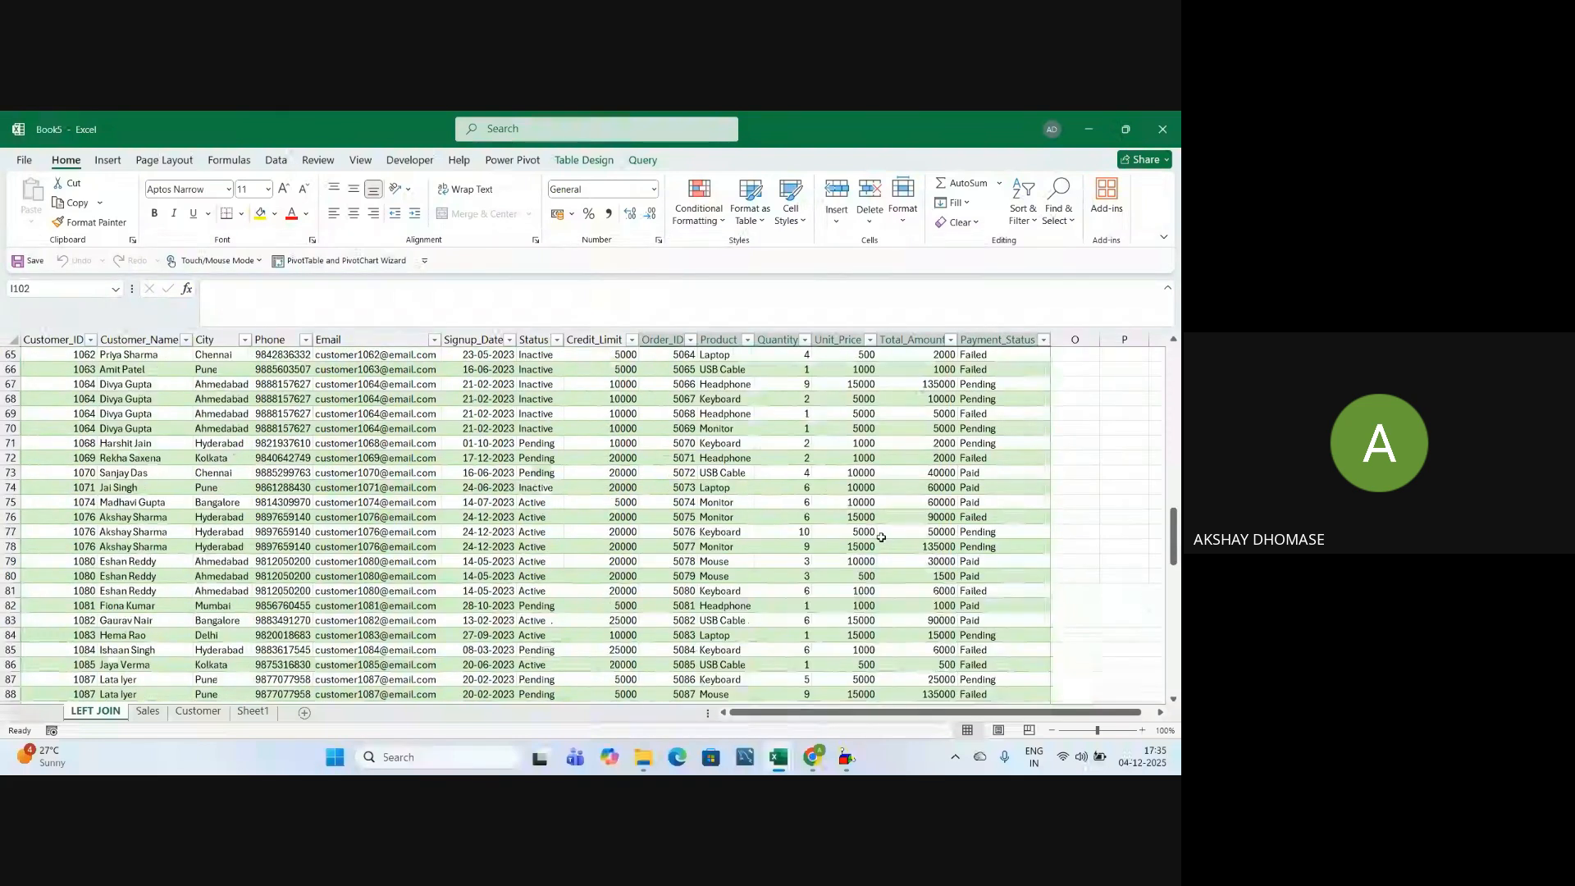
pyautogui.scroll(-1, 553, 545)
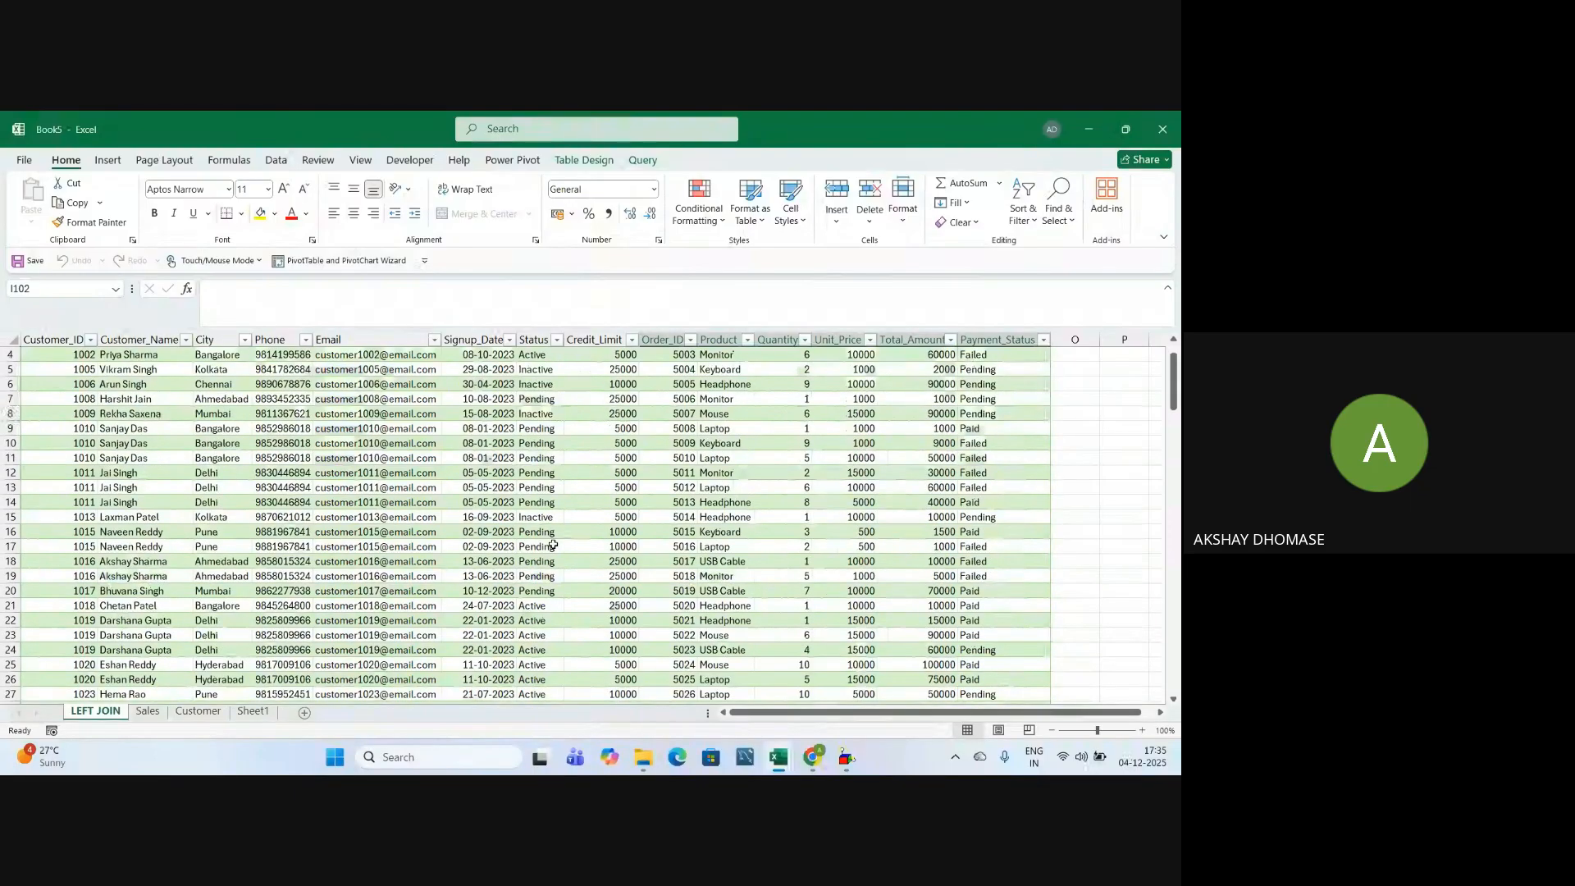
pyautogui.scroll(1, 553, 545)
pyautogui.click(433, 502)
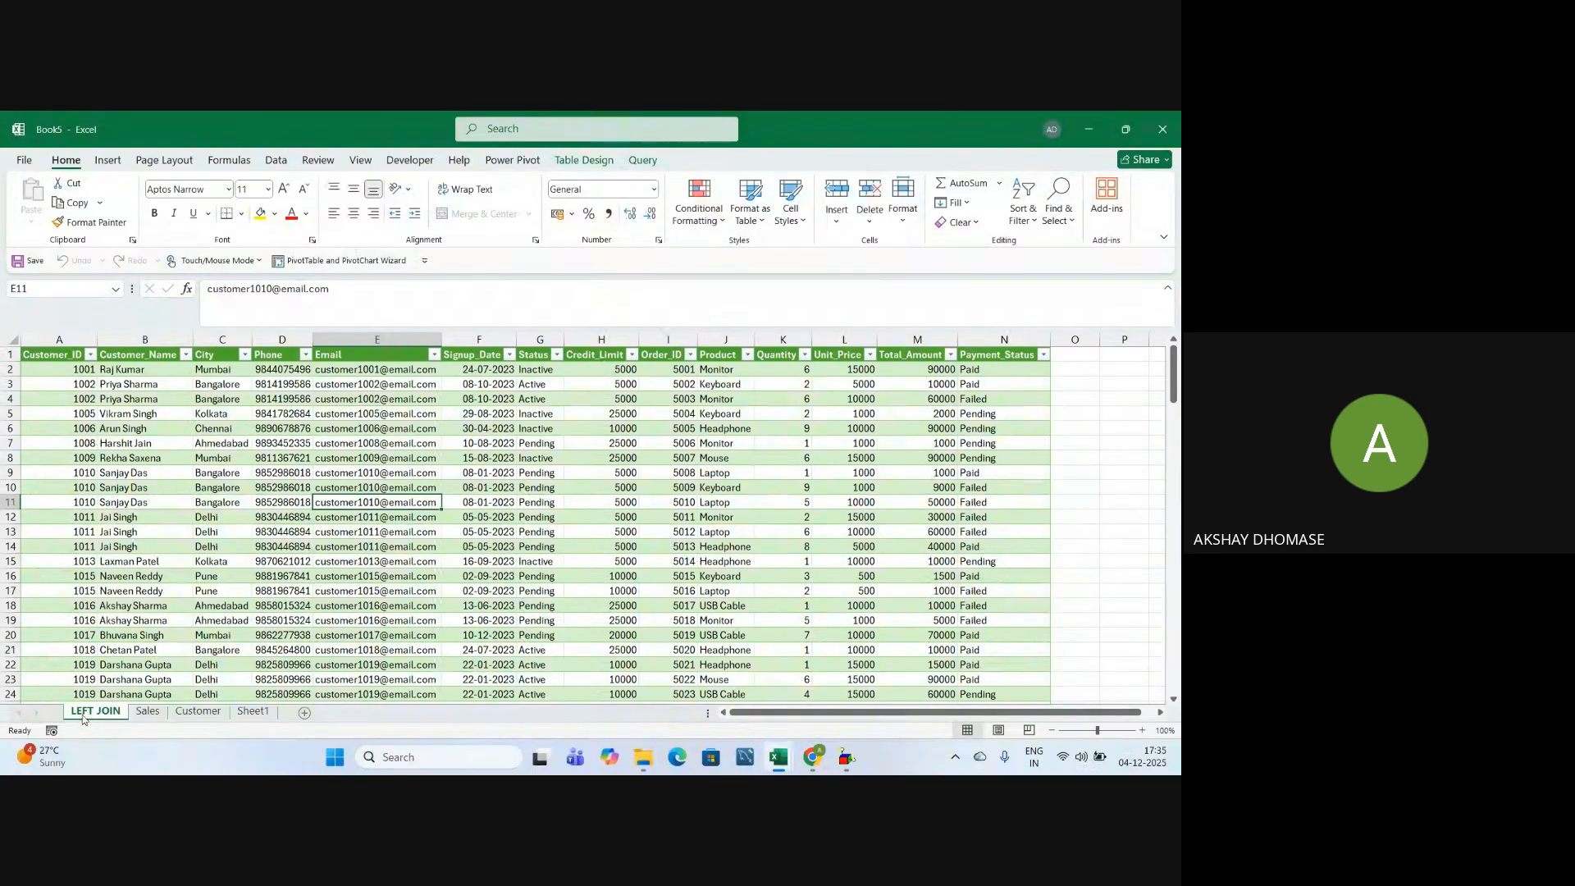
pyautogui.click(179, 487)
pyautogui.click(284, 162)
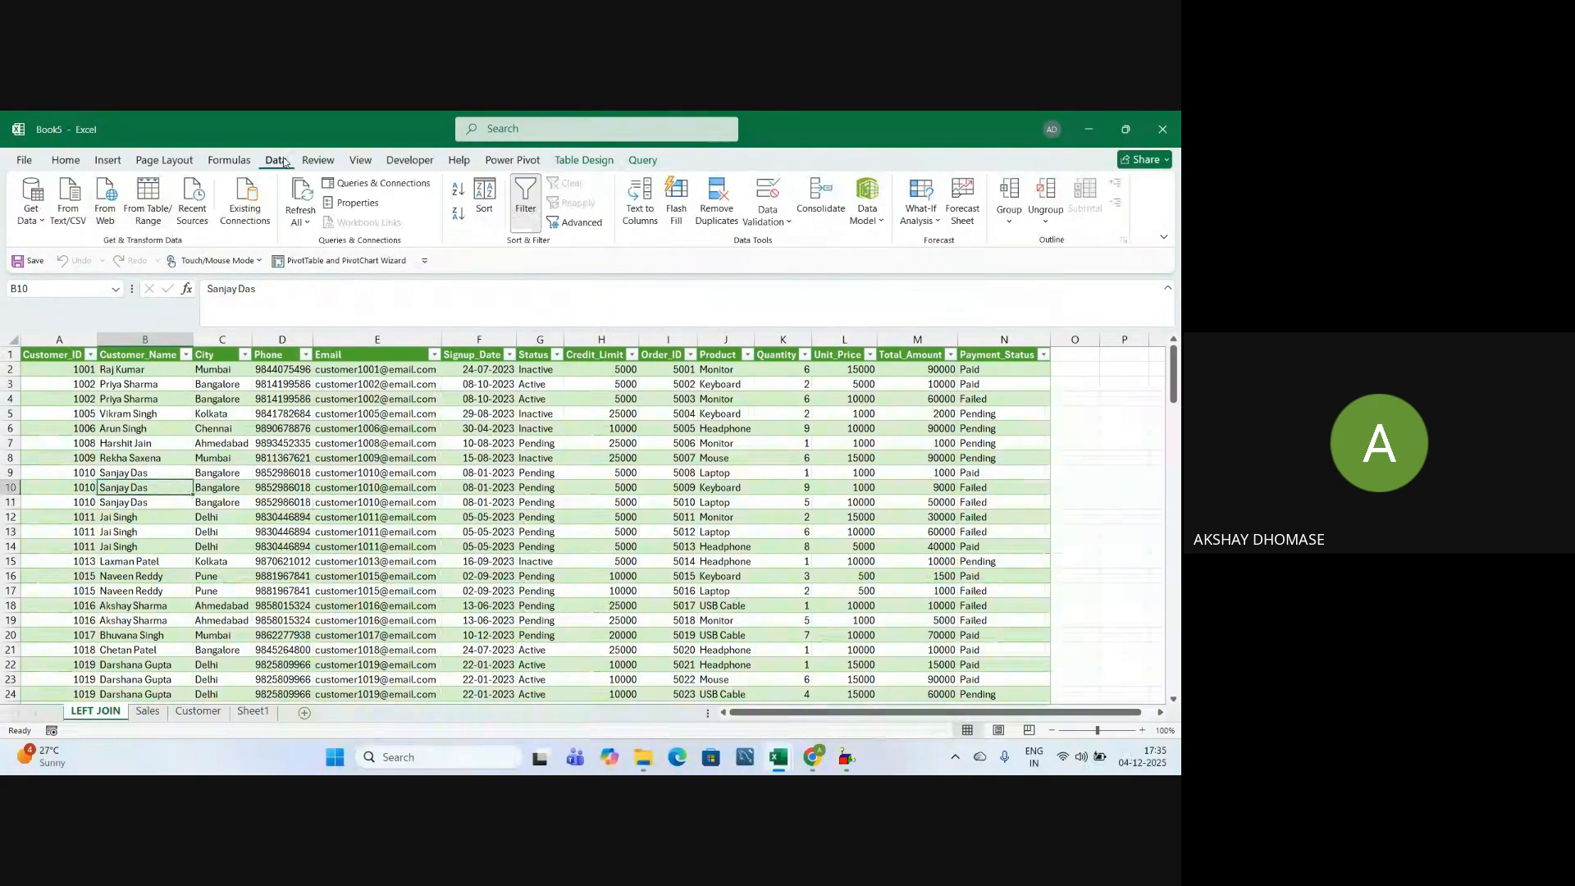
pyautogui.click(368, 184)
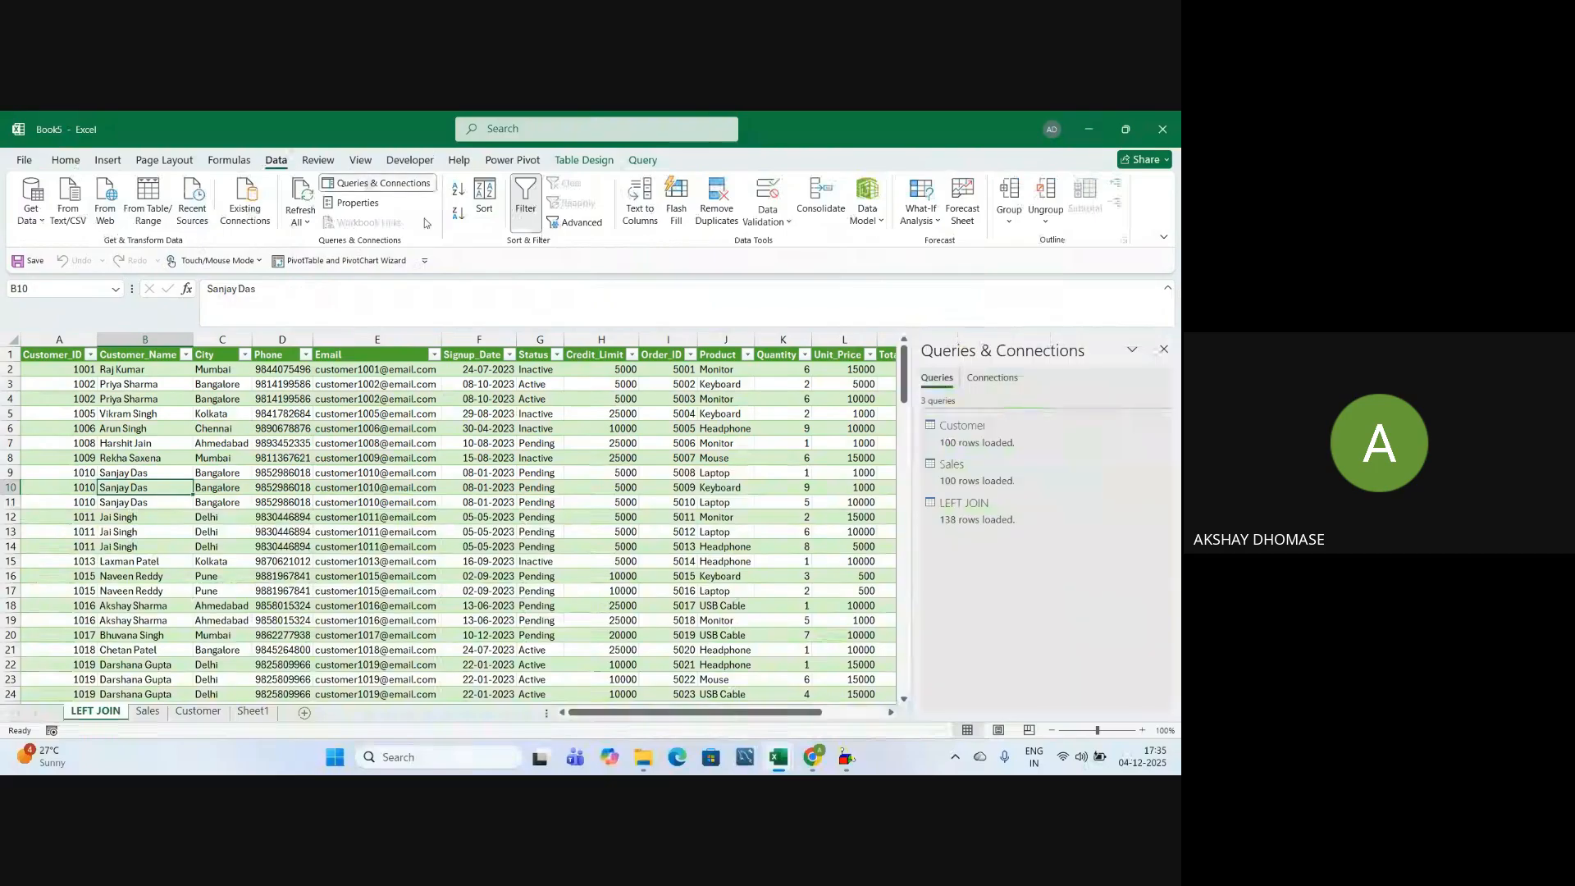
pyautogui.click(984, 512)
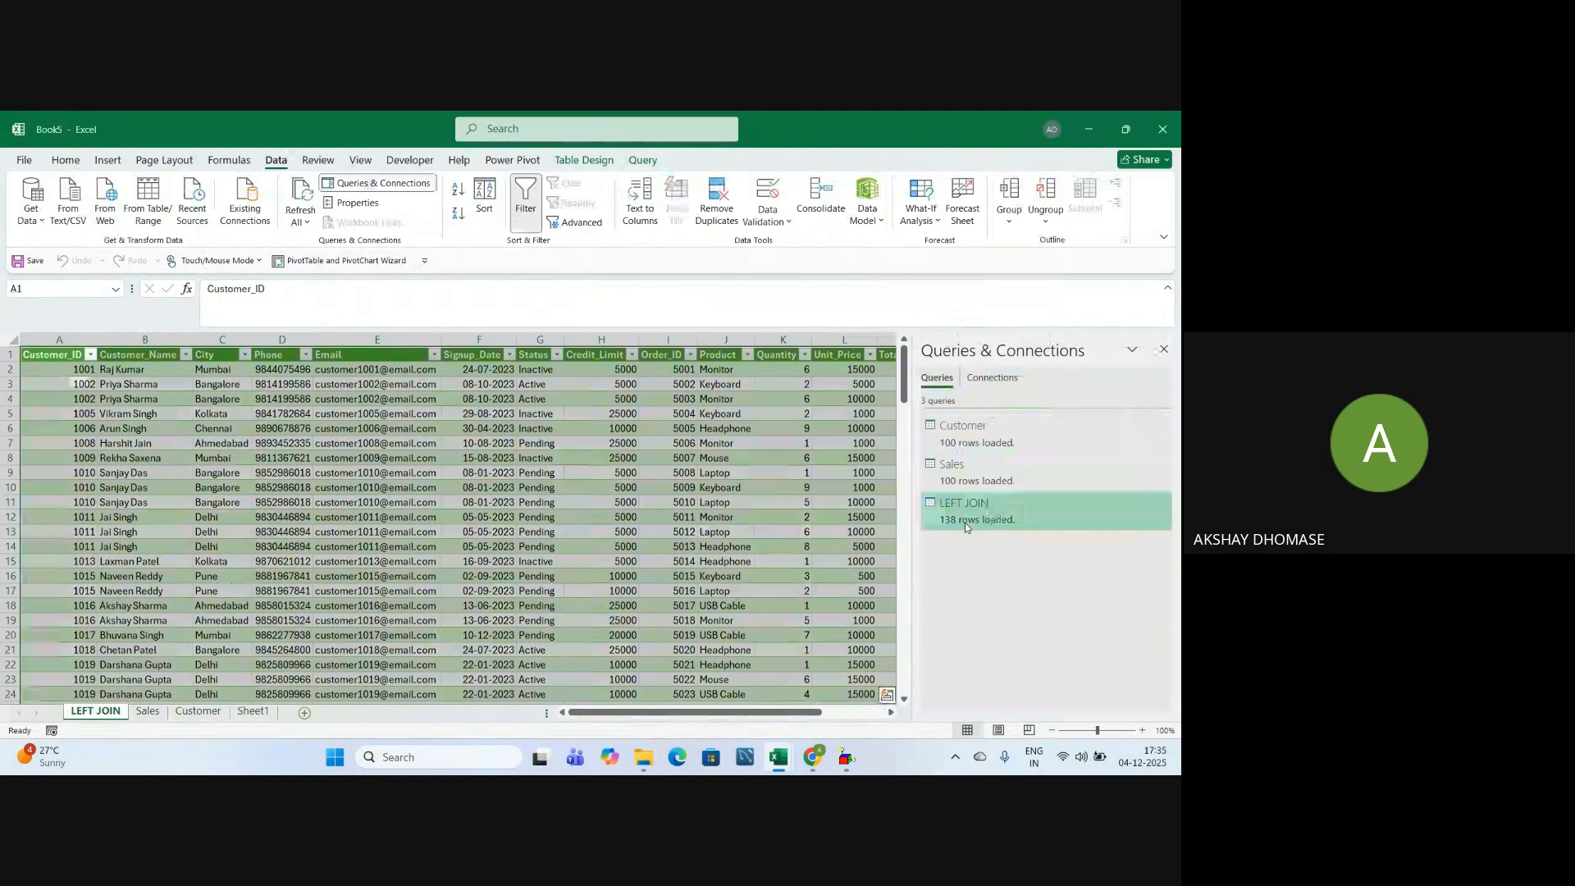
pyautogui.doubleClick(982, 513)
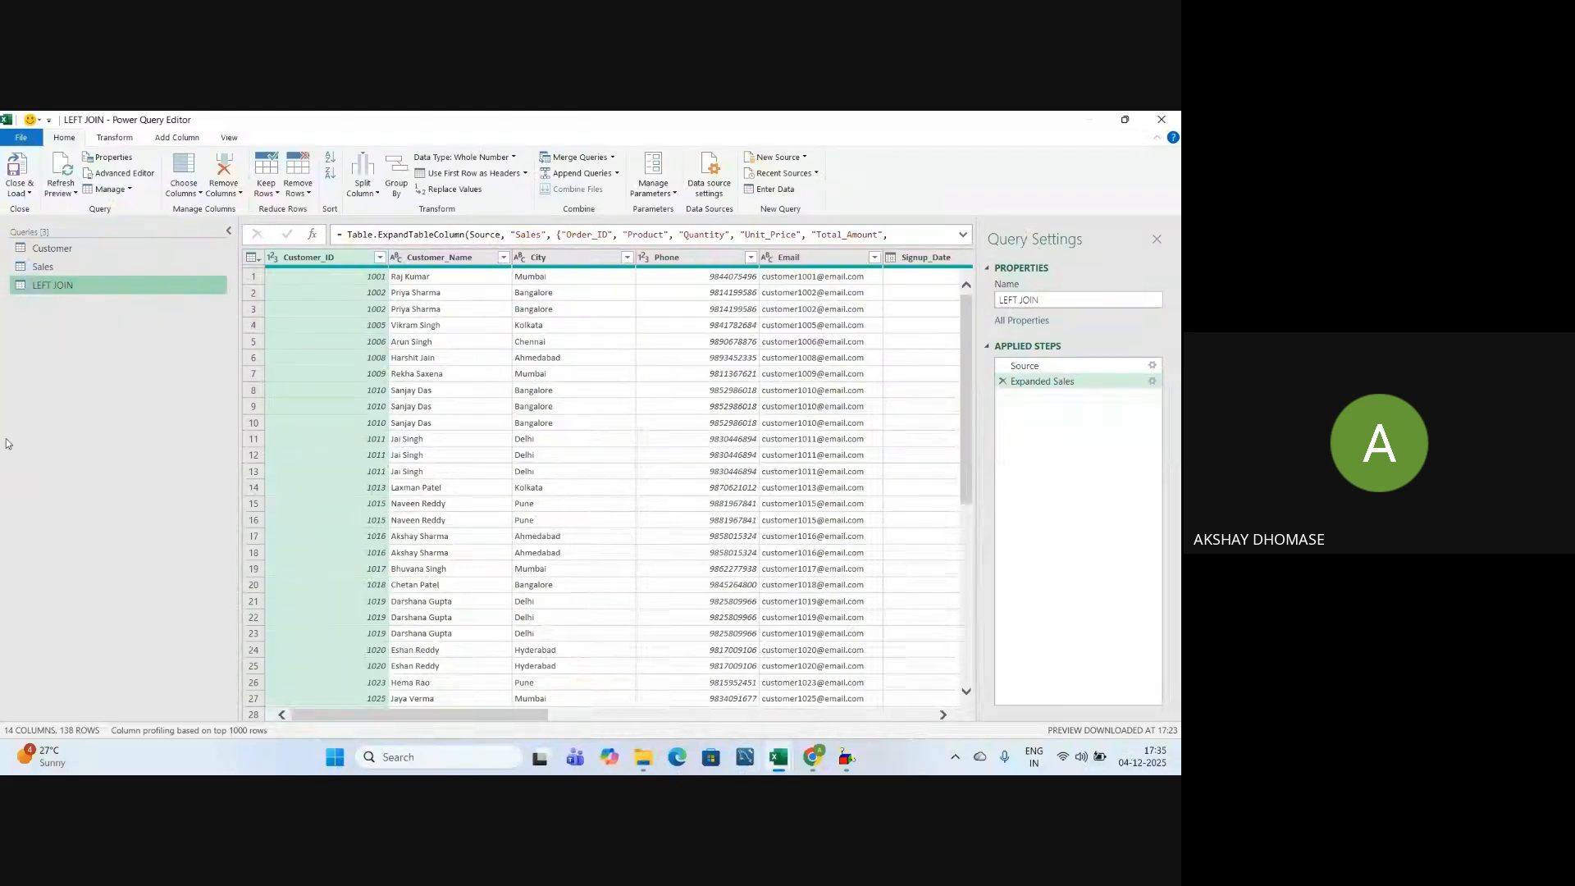
# Start merging queries as a new query, with Customer as the first table and Sales as the second
pyautogui.click(604, 159)
pyautogui.click(613, 191)
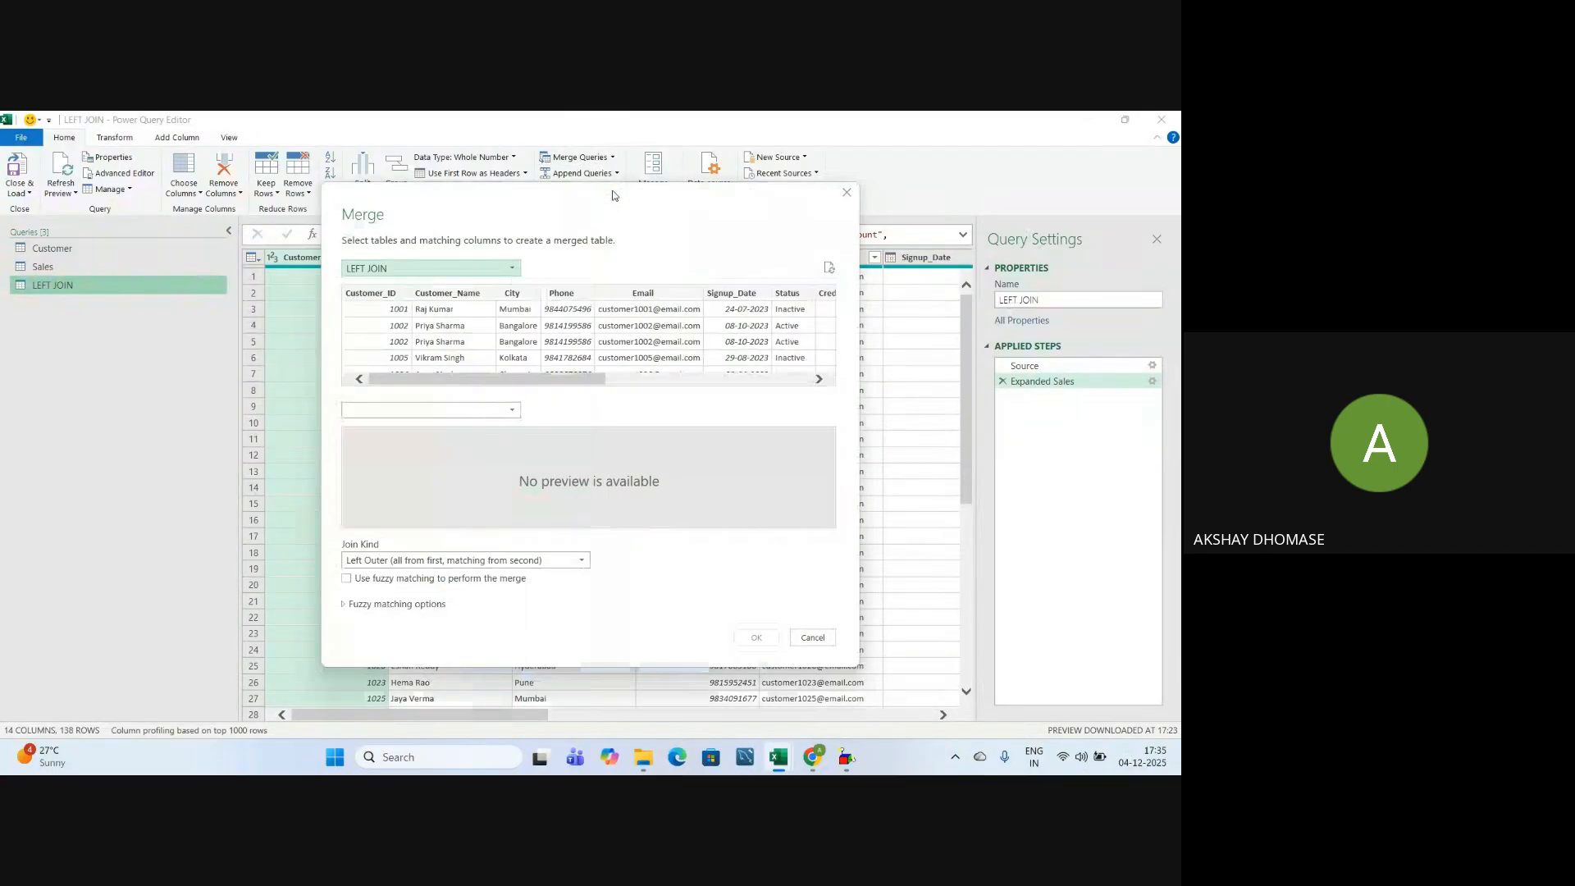
pyautogui.click(394, 269)
pyautogui.click(384, 283)
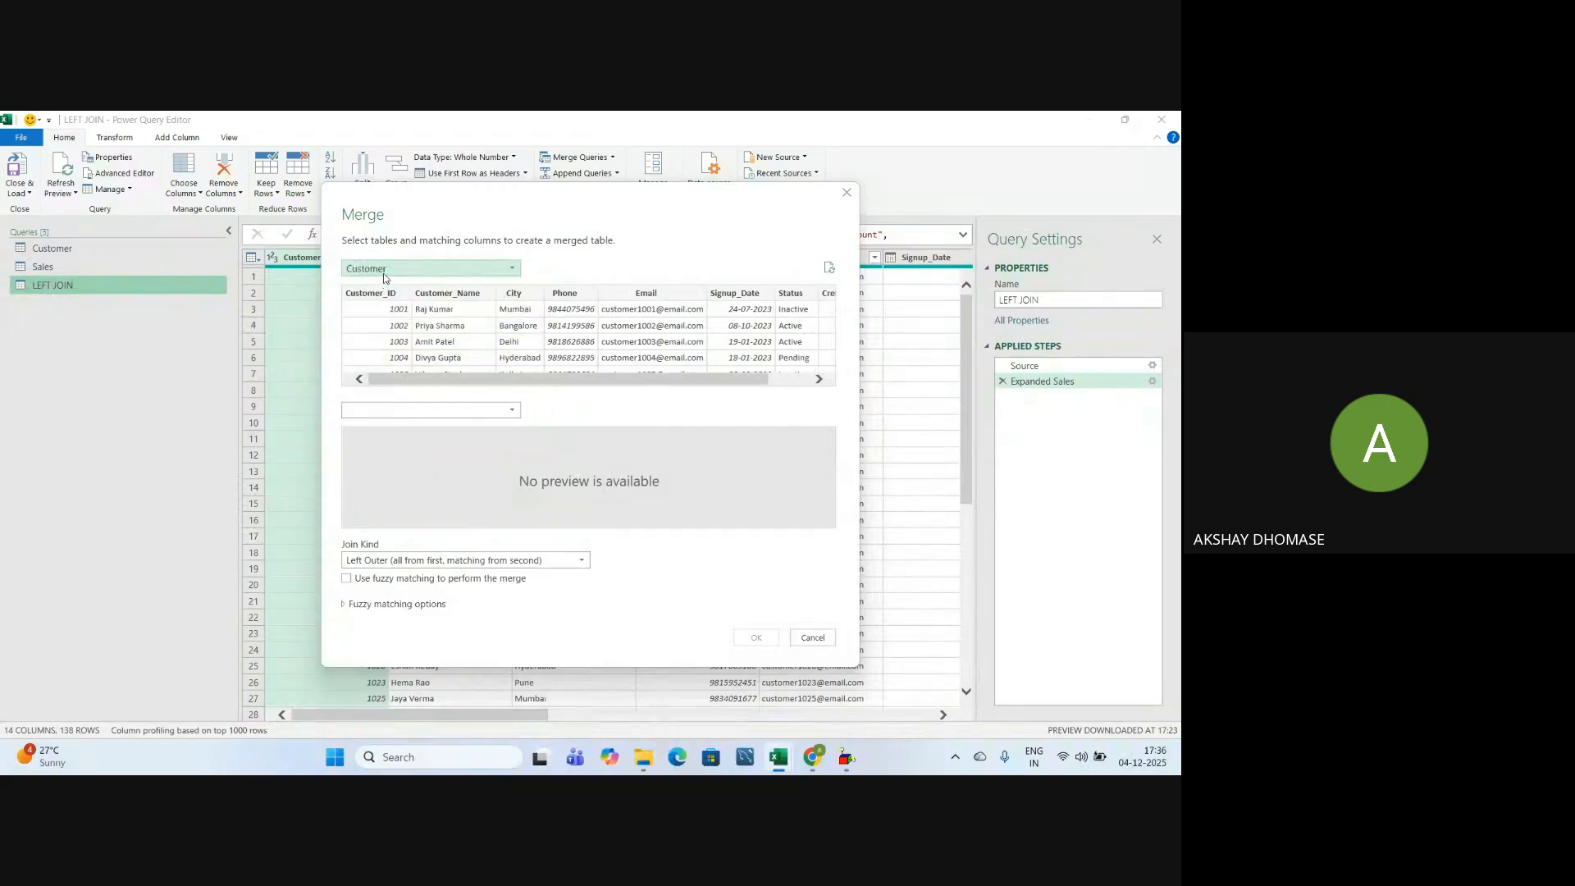
pyautogui.click(375, 410)
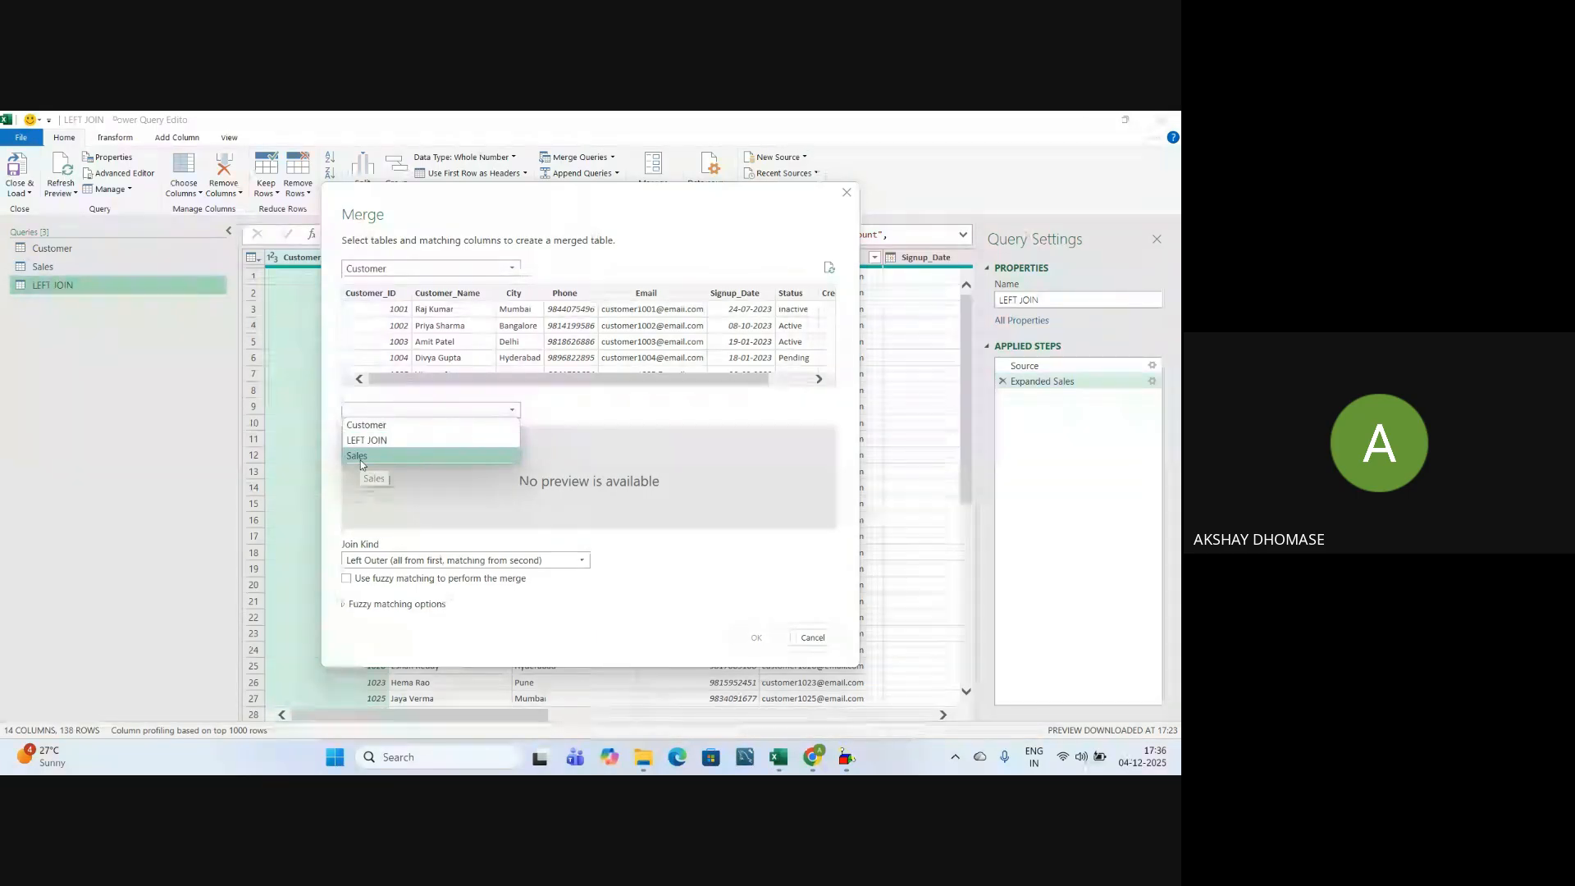
pyautogui.click(361, 456)
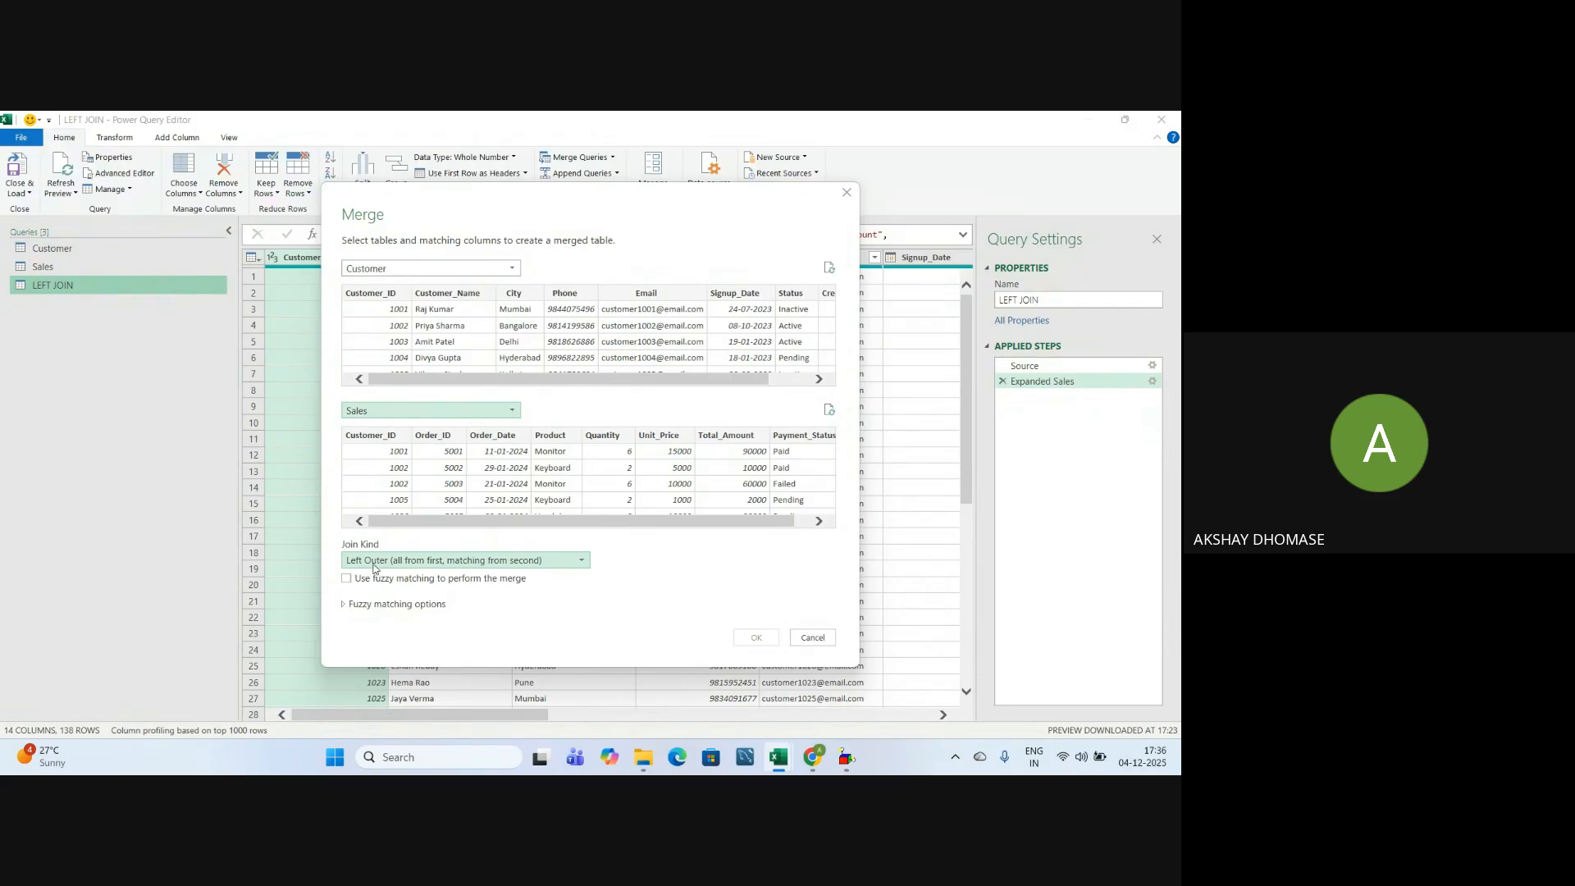
# Set the merge's join kind to Right Outer (all from second, matching from first) and match both tables on Customer_ID
pyautogui.click(580, 561)
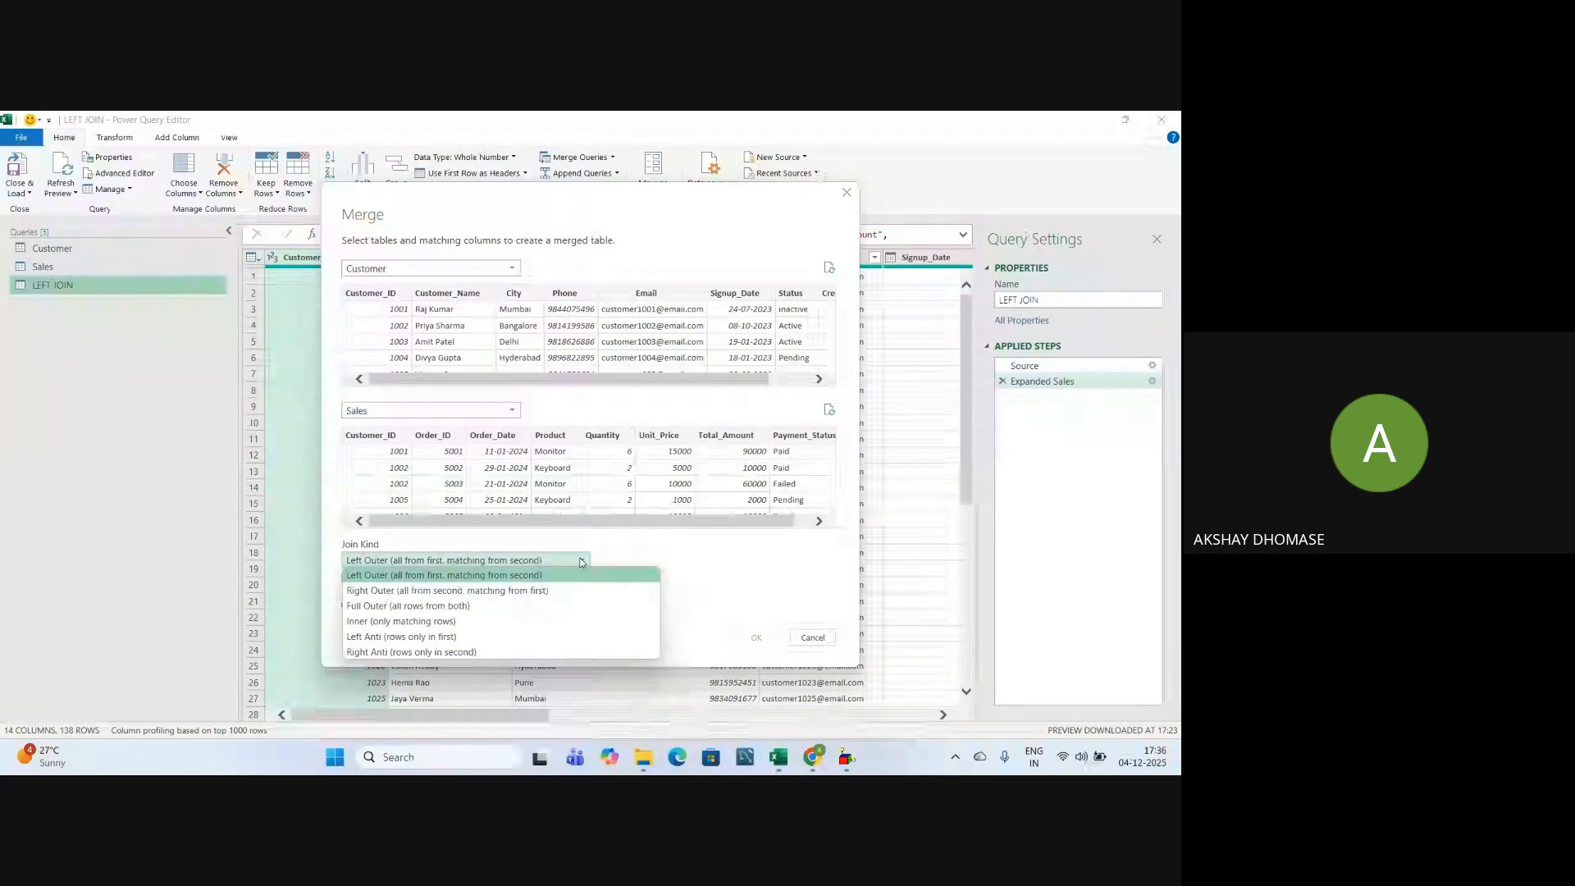
pyautogui.click(382, 594)
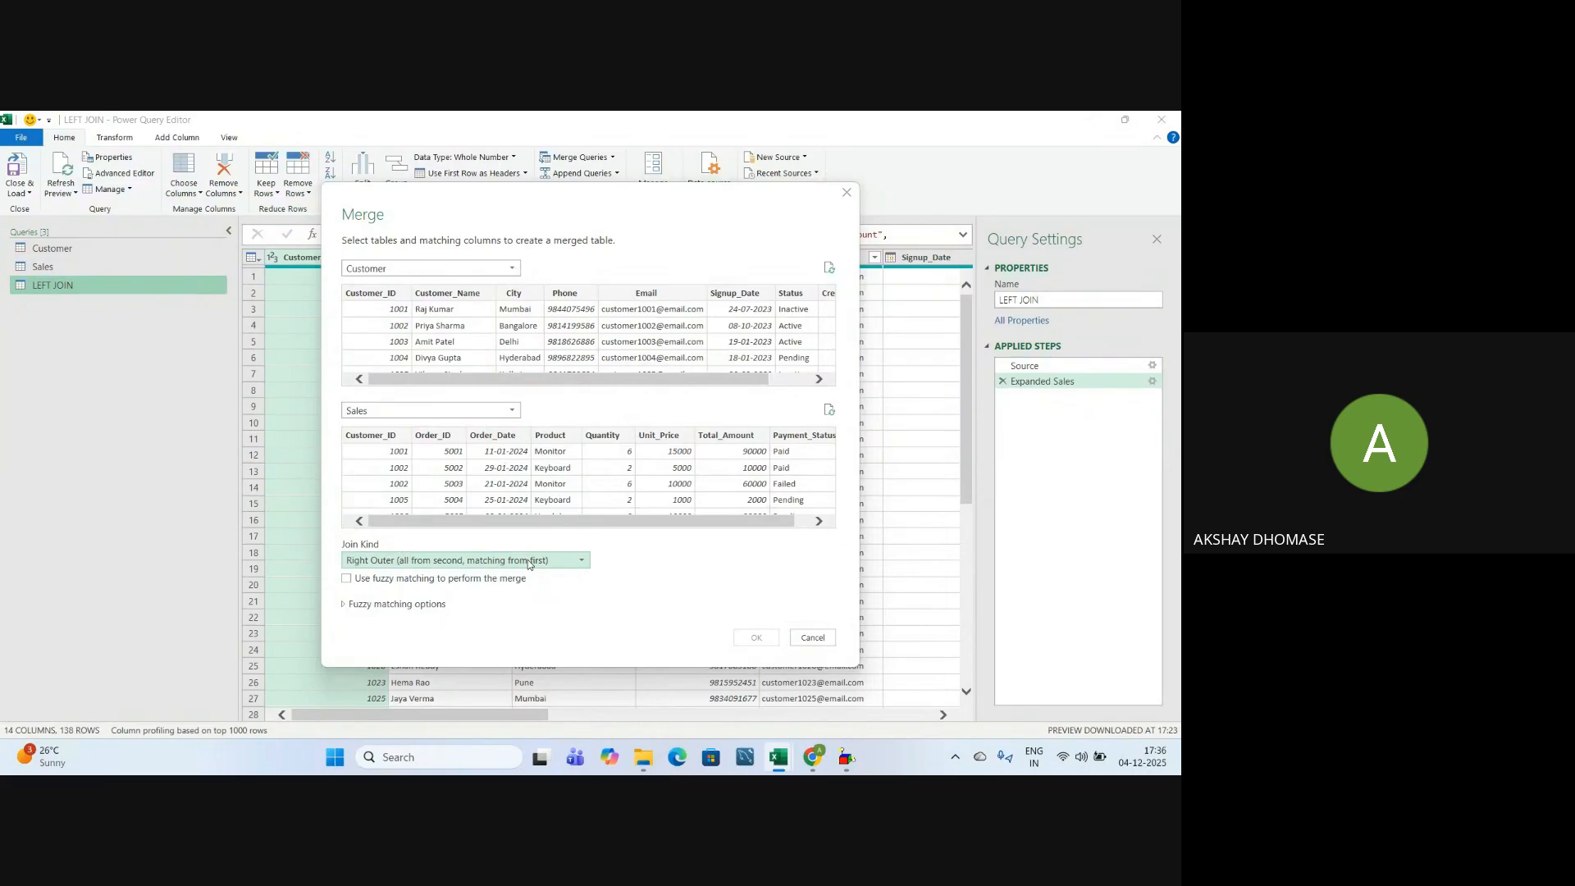
pyautogui.click(376, 295)
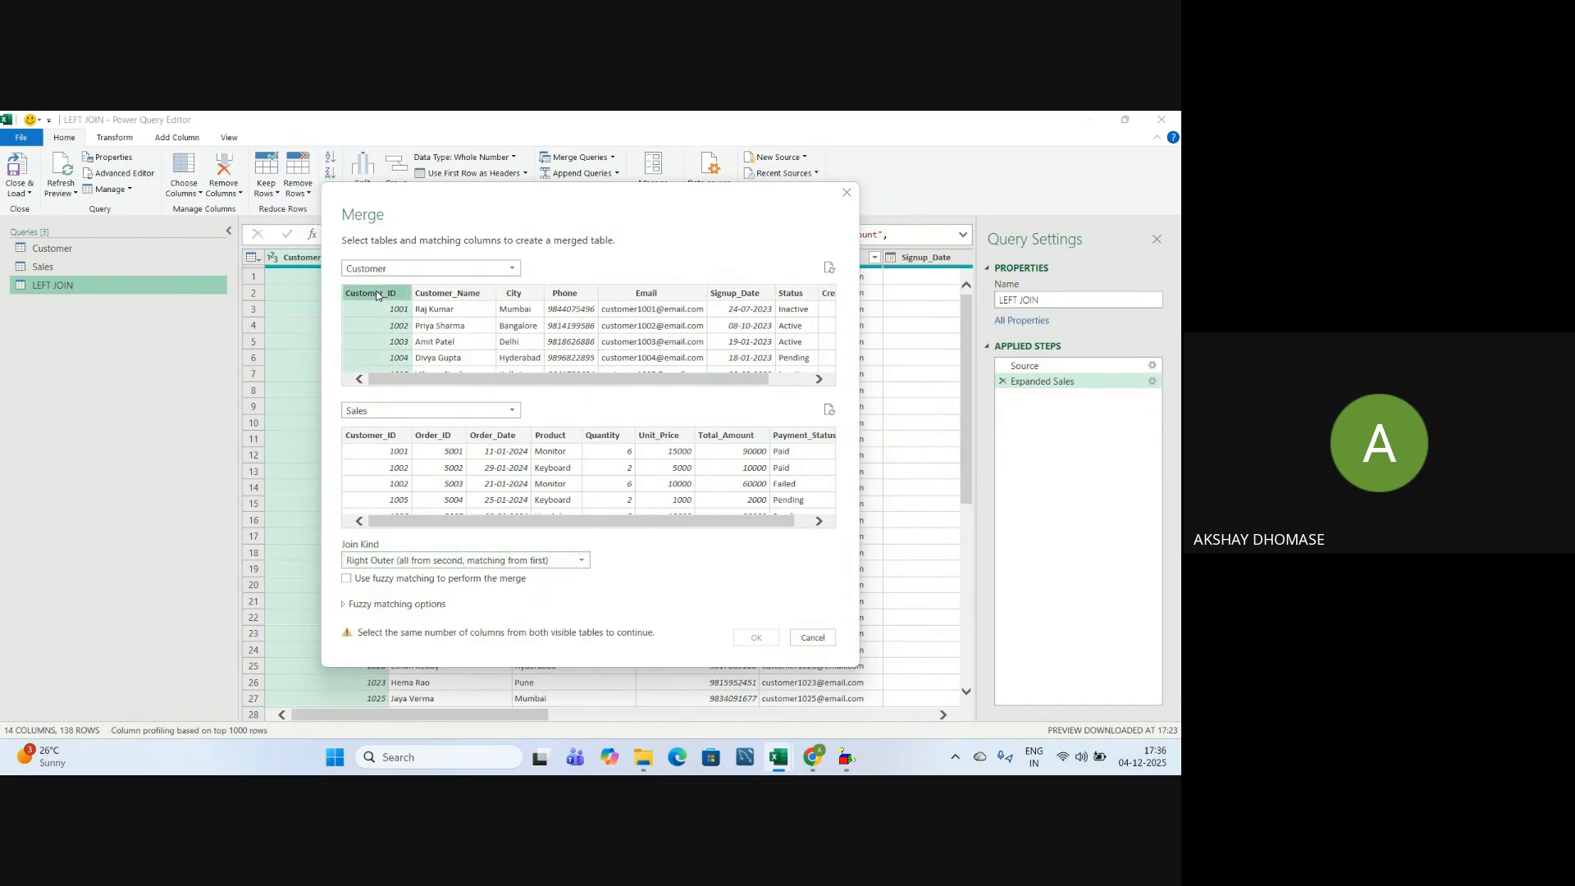
pyautogui.click(383, 438)
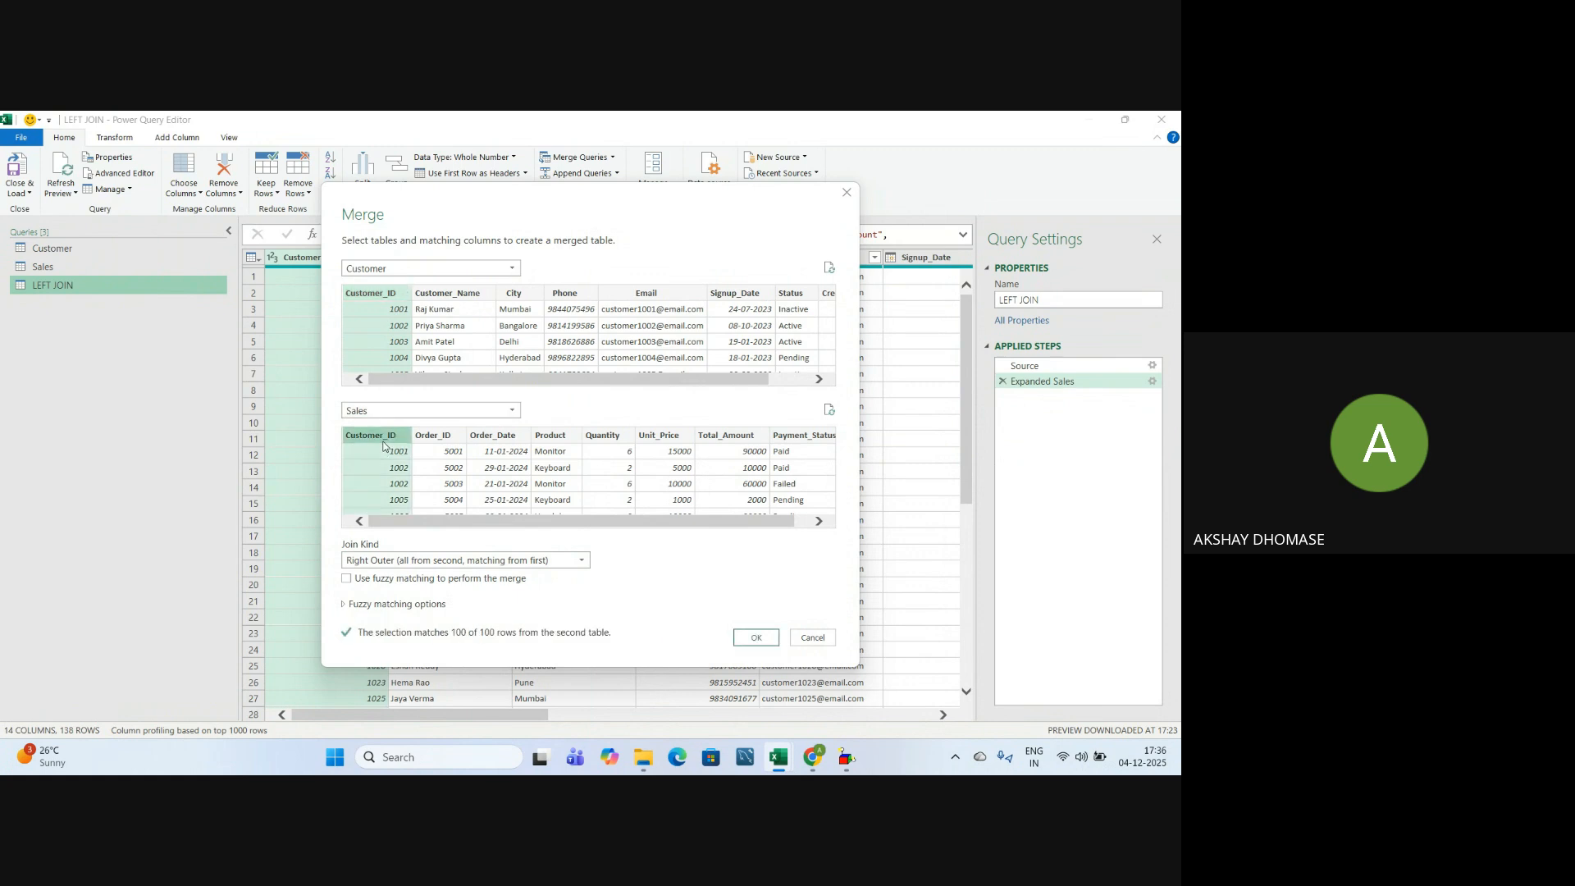
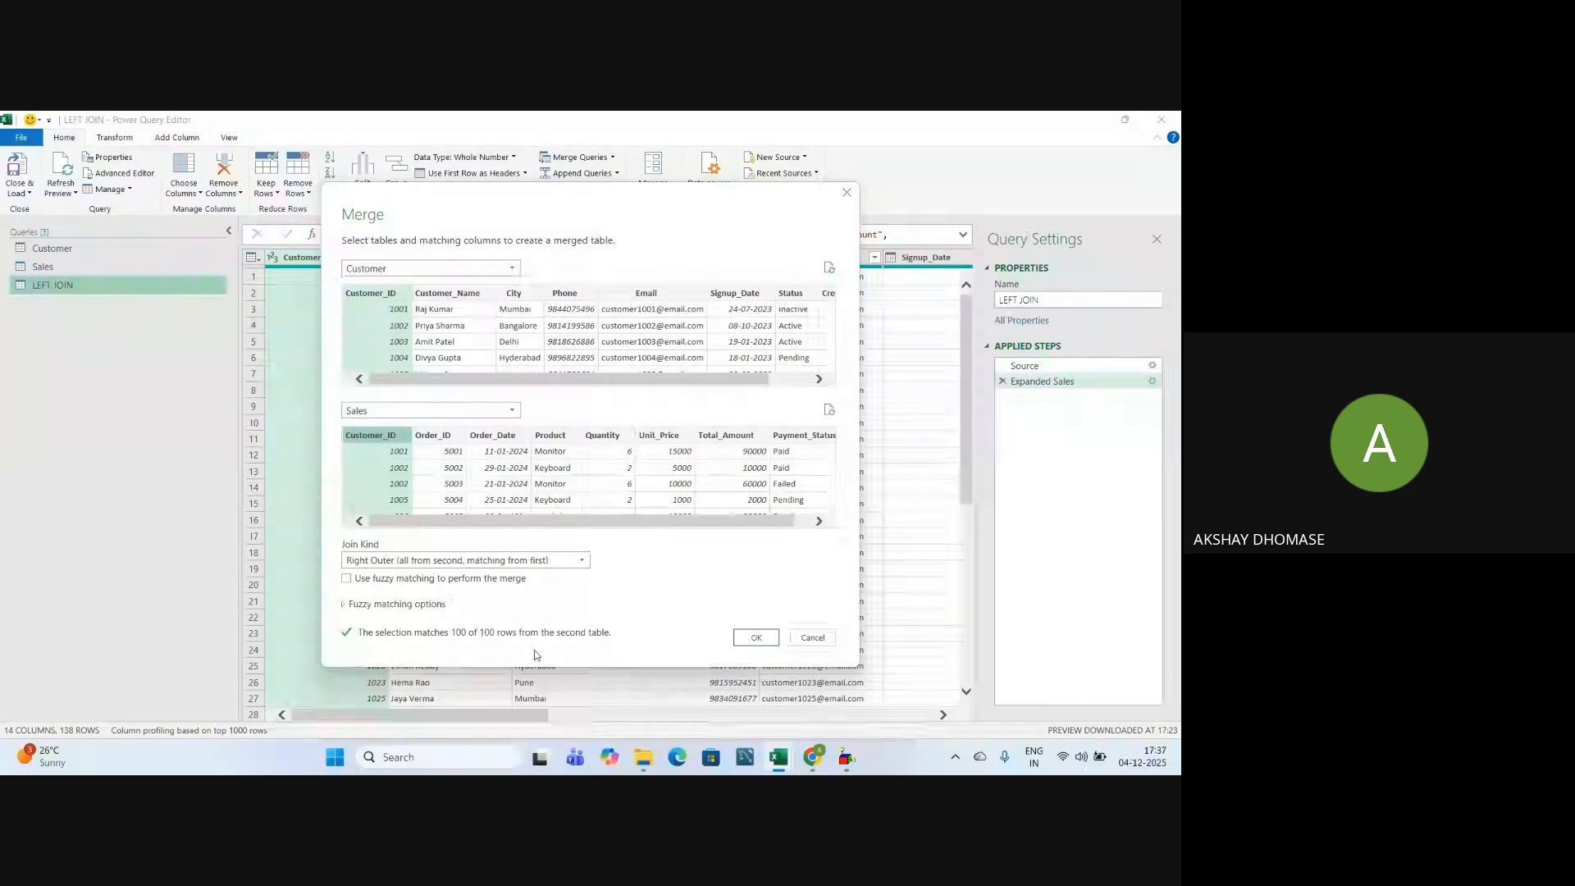
# Create the right outer merge of Customer and Sales and rename the new query as RIGHT JOIN
pyautogui.click(758, 637)
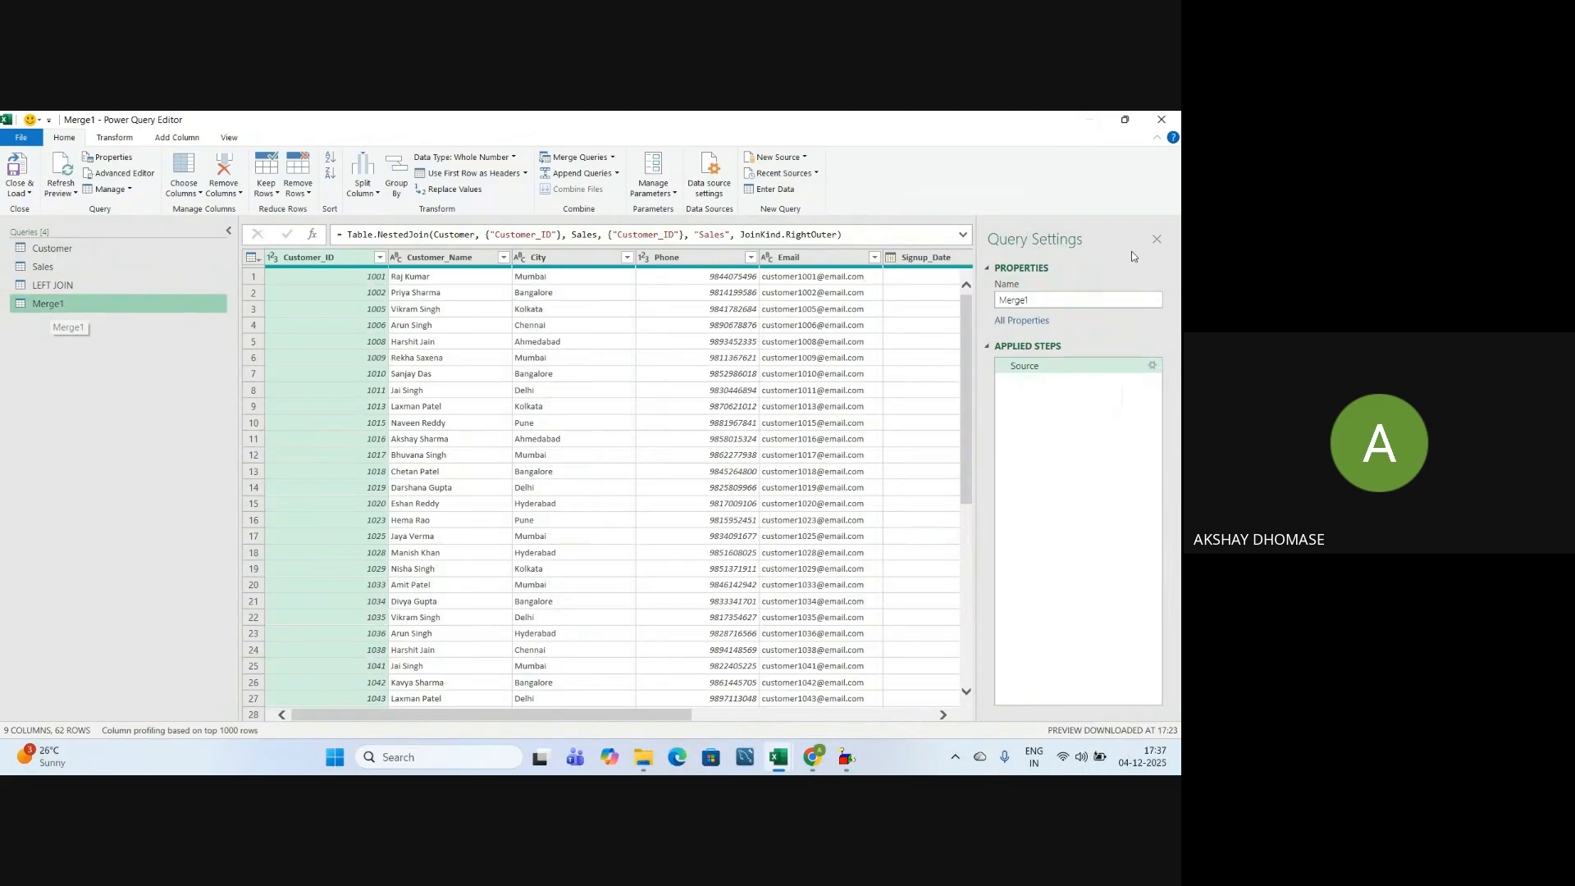
pyautogui.click(1050, 306)
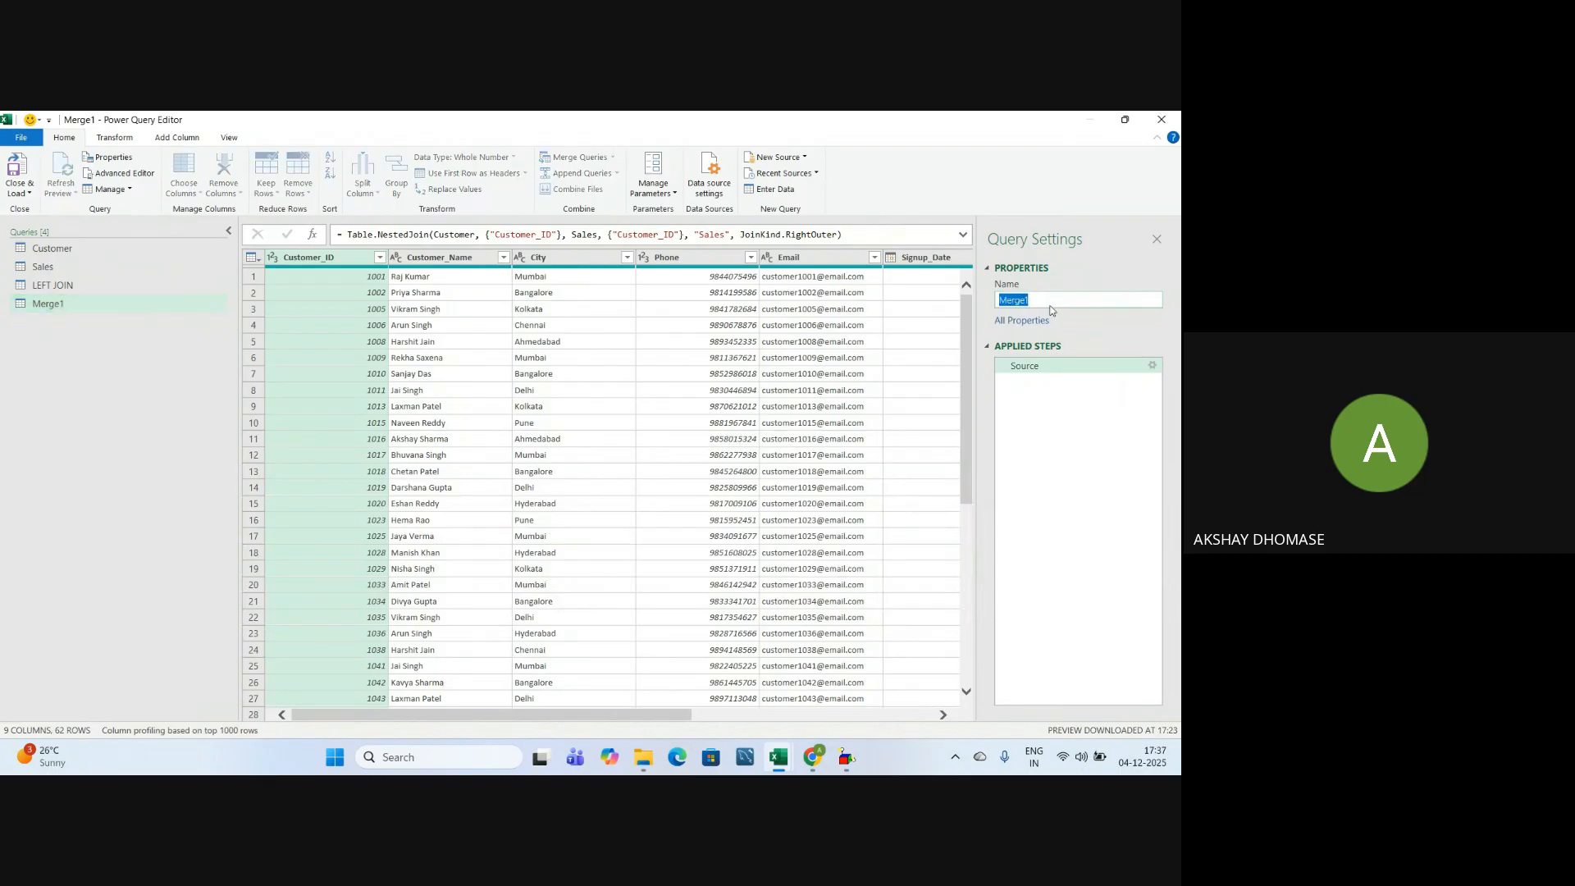
pyautogui.write('RIGHT JOIN')
pyautogui.click(1073, 366)
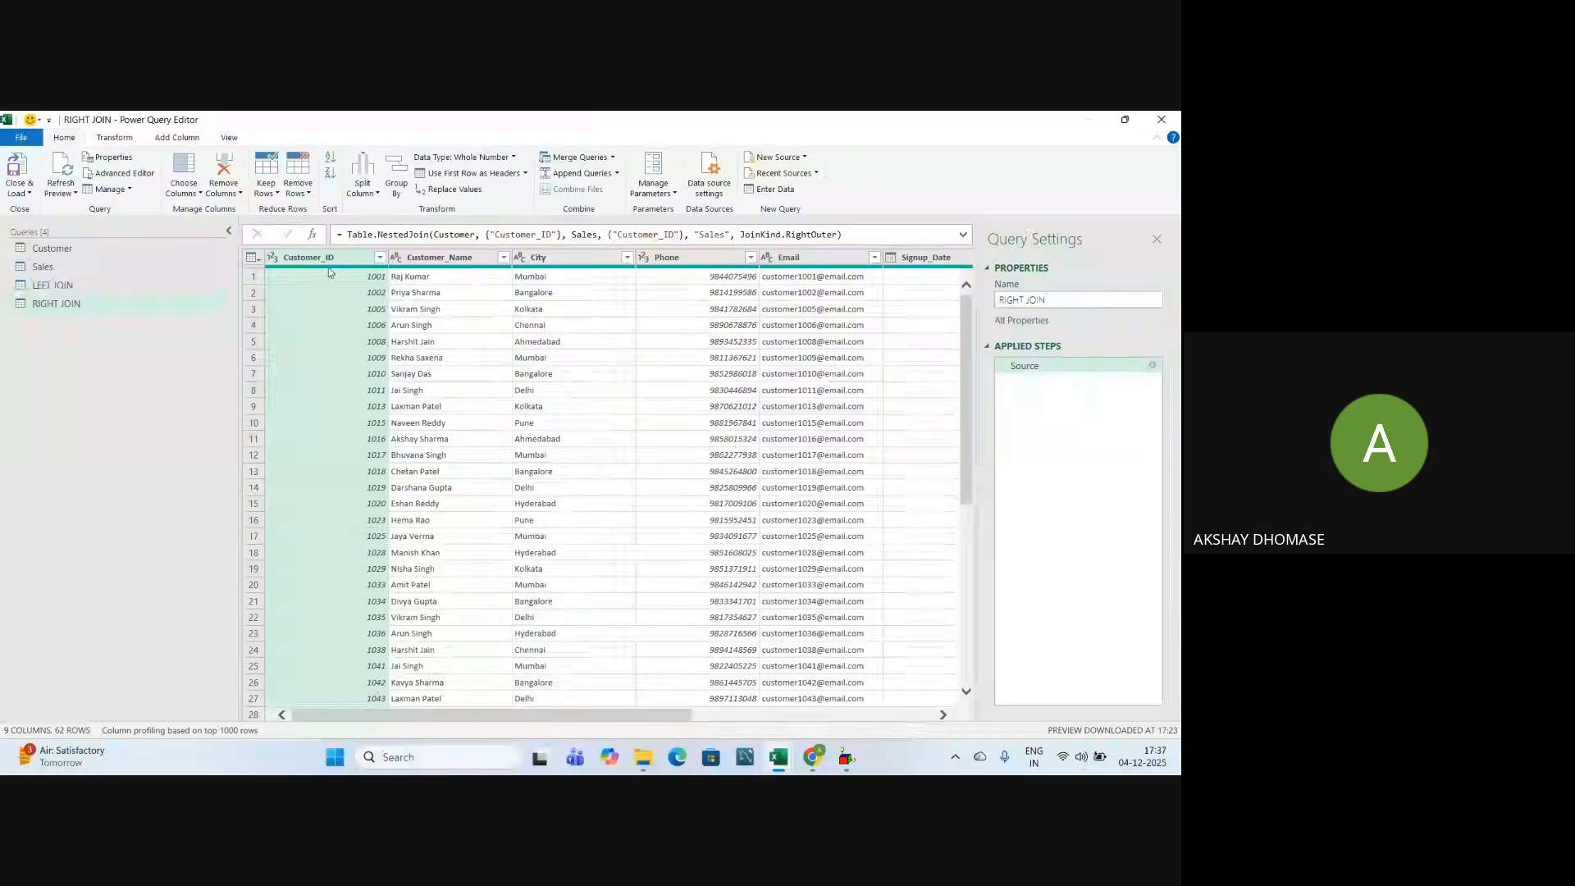
# Expand the Sales column to Order_ID, Product, Quantity, Unit_Price, Total_Amount and Payment_Status, without the original column name as prefix
pyautogui.moveTo(631, 720); pyautogui.dragTo(913, 722)
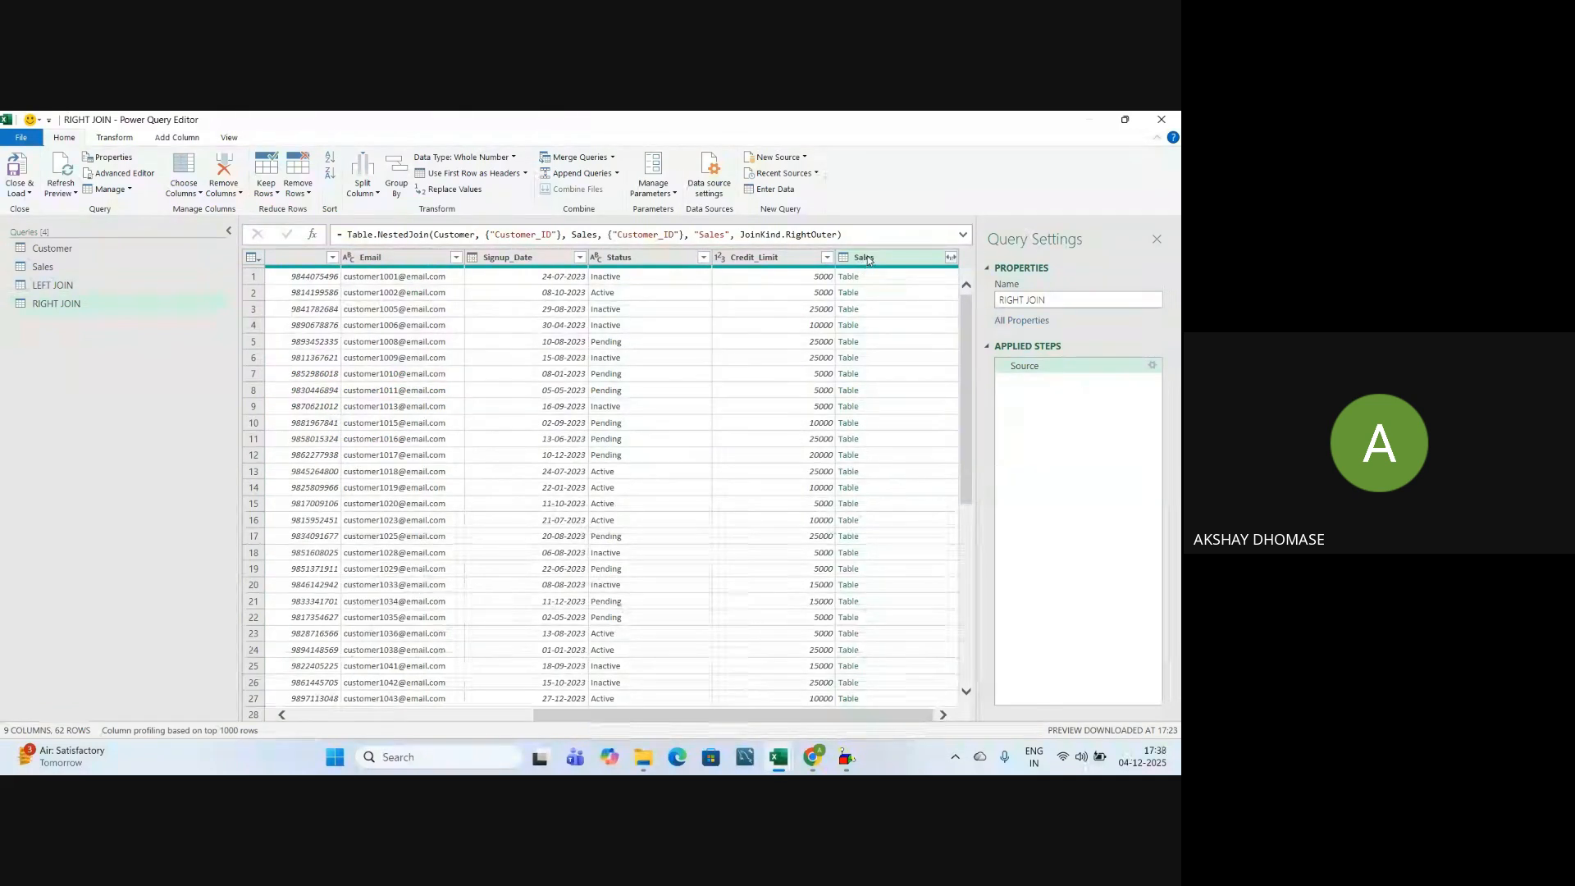
pyautogui.click(953, 257)
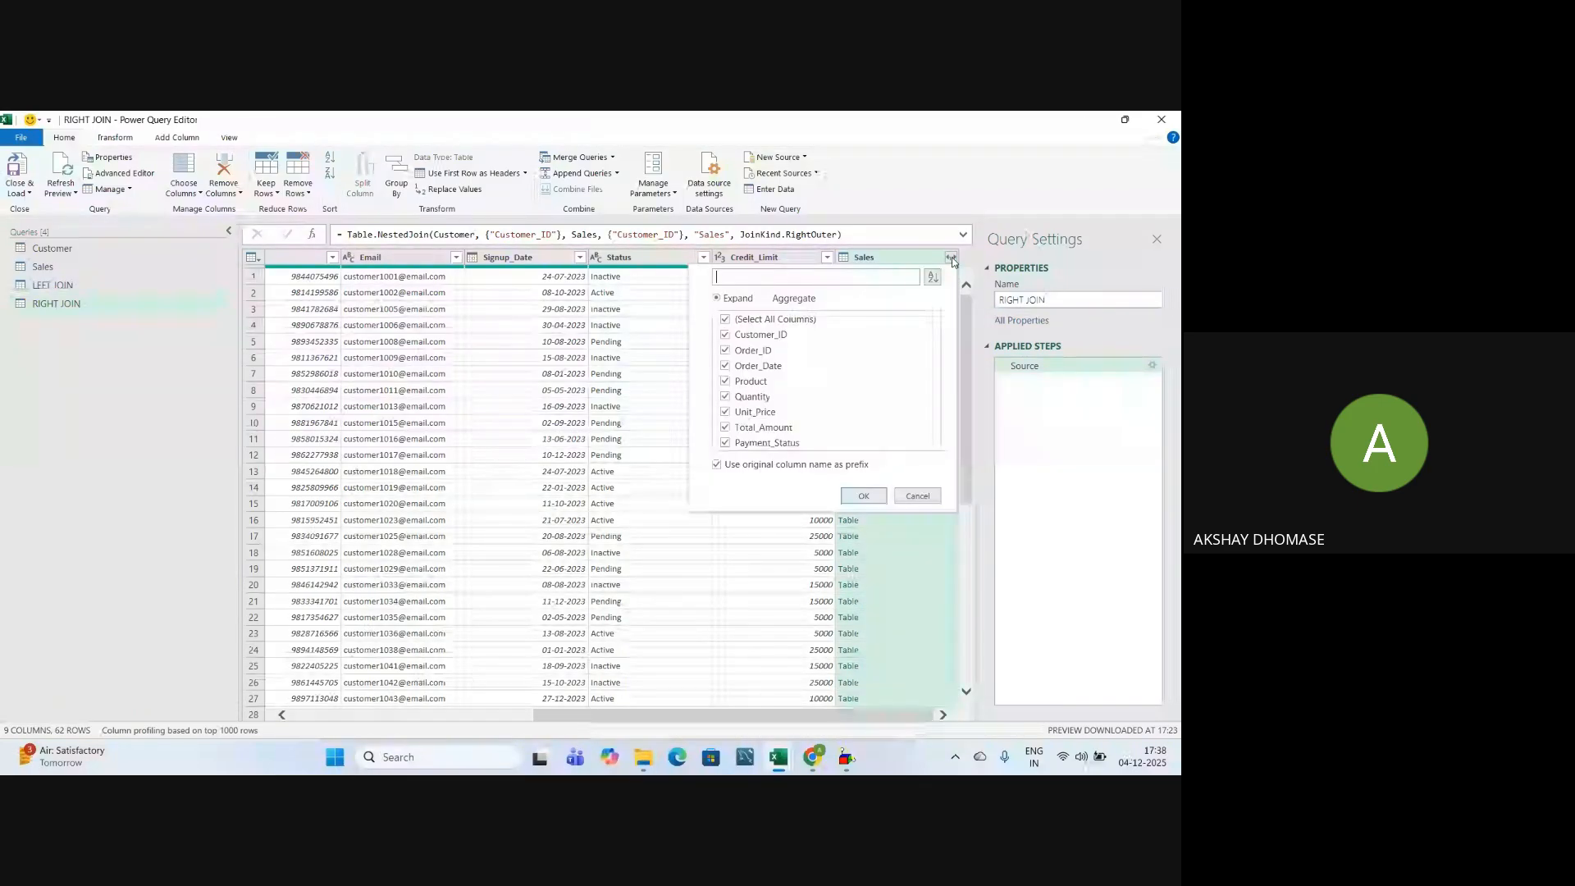
pyautogui.click(777, 321)
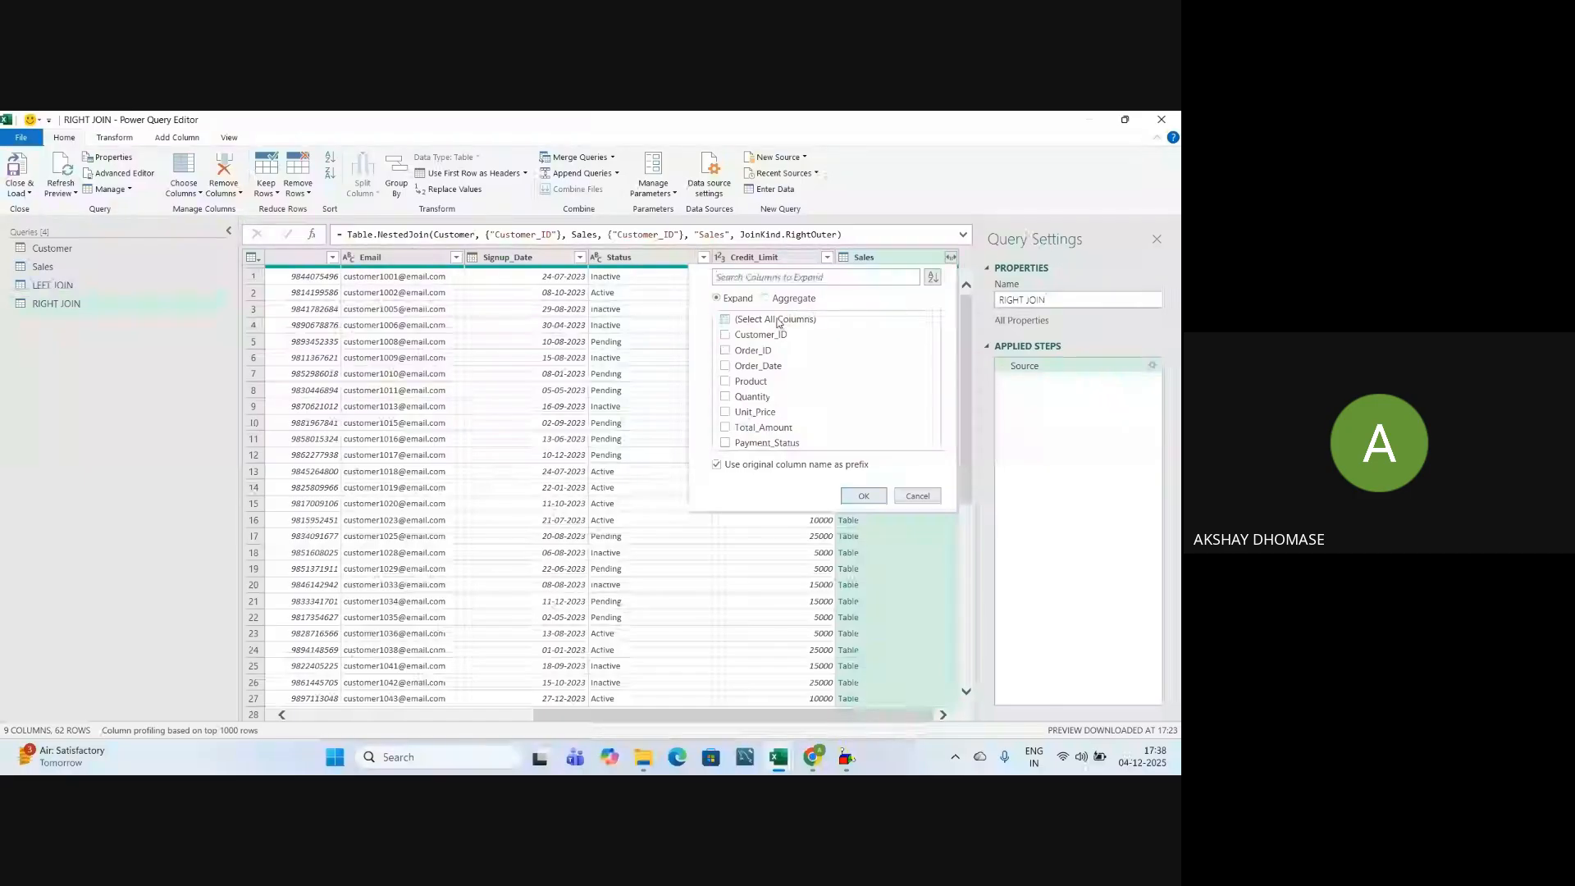
pyautogui.click(725, 350)
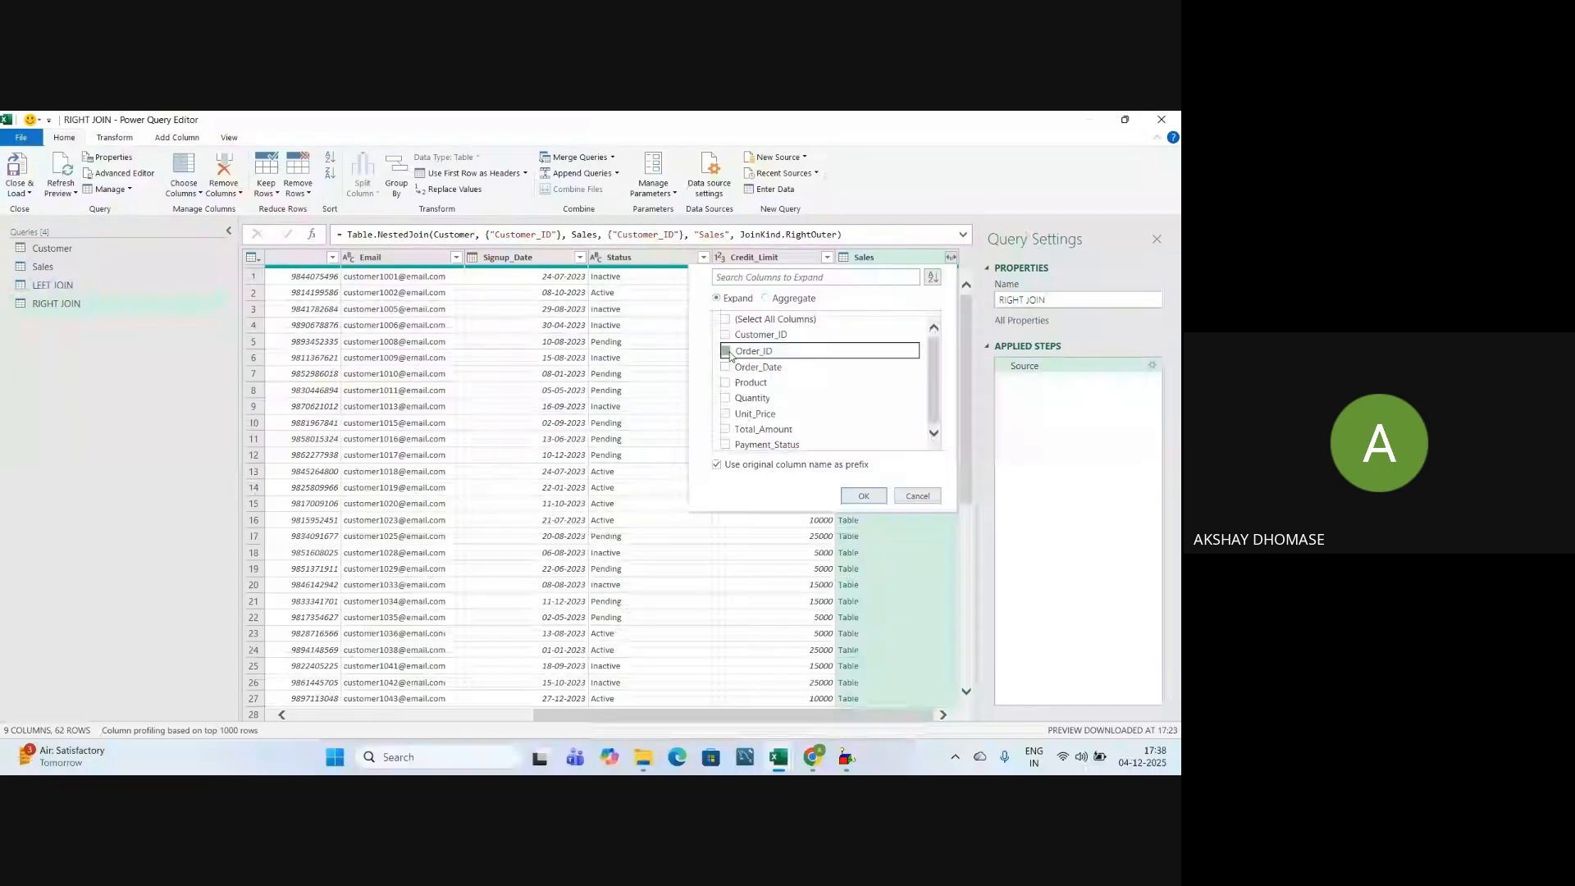
pyautogui.click(726, 382)
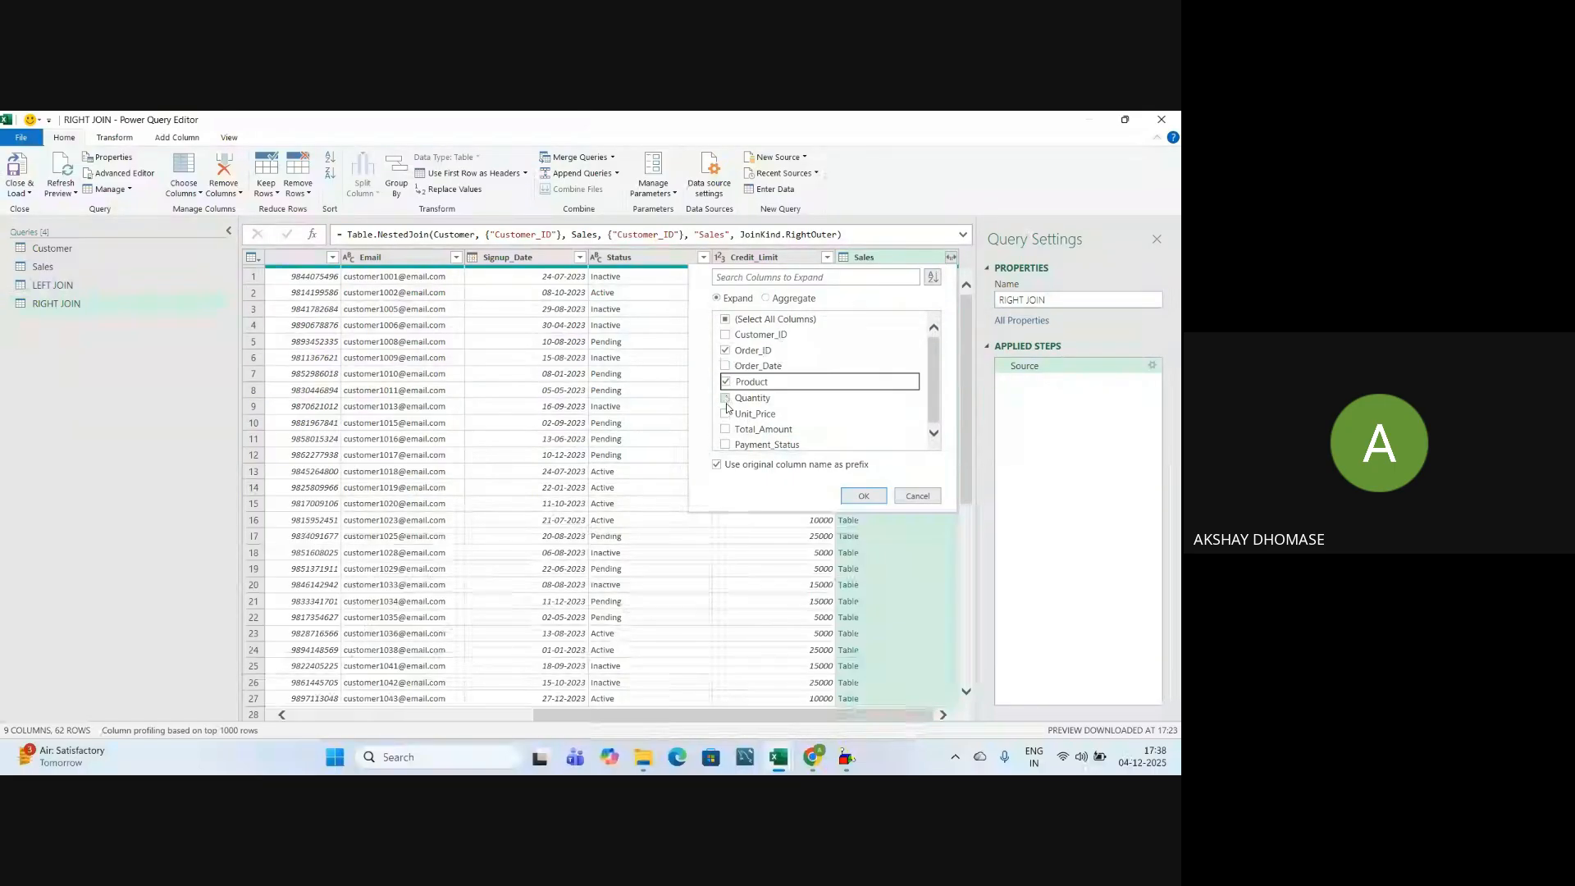
pyautogui.click(726, 399)
pyautogui.click(726, 411)
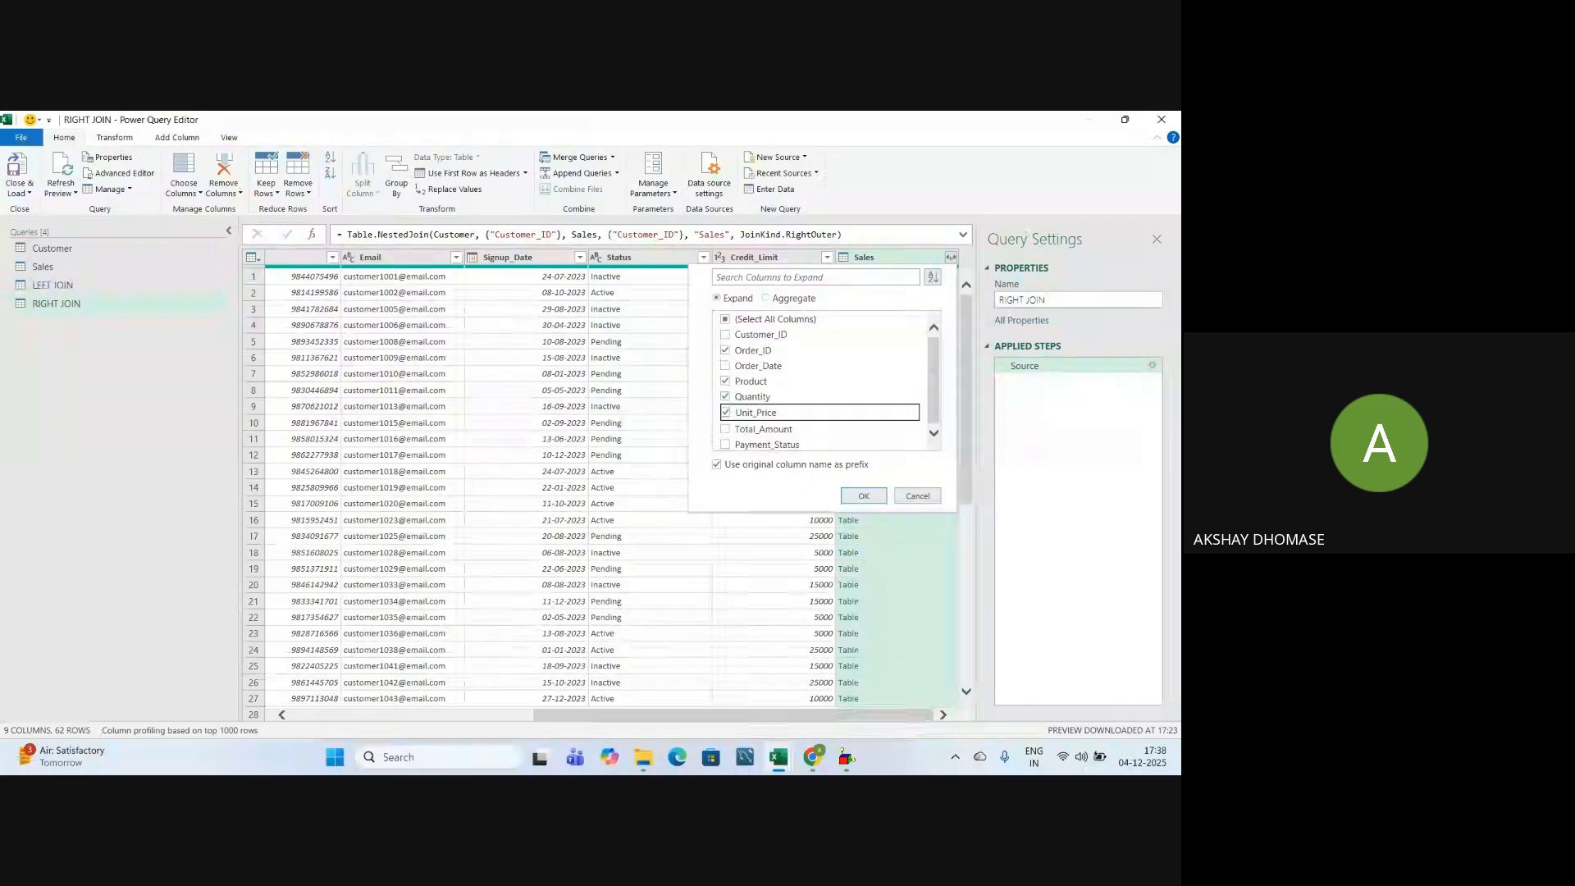
pyautogui.click(725, 428)
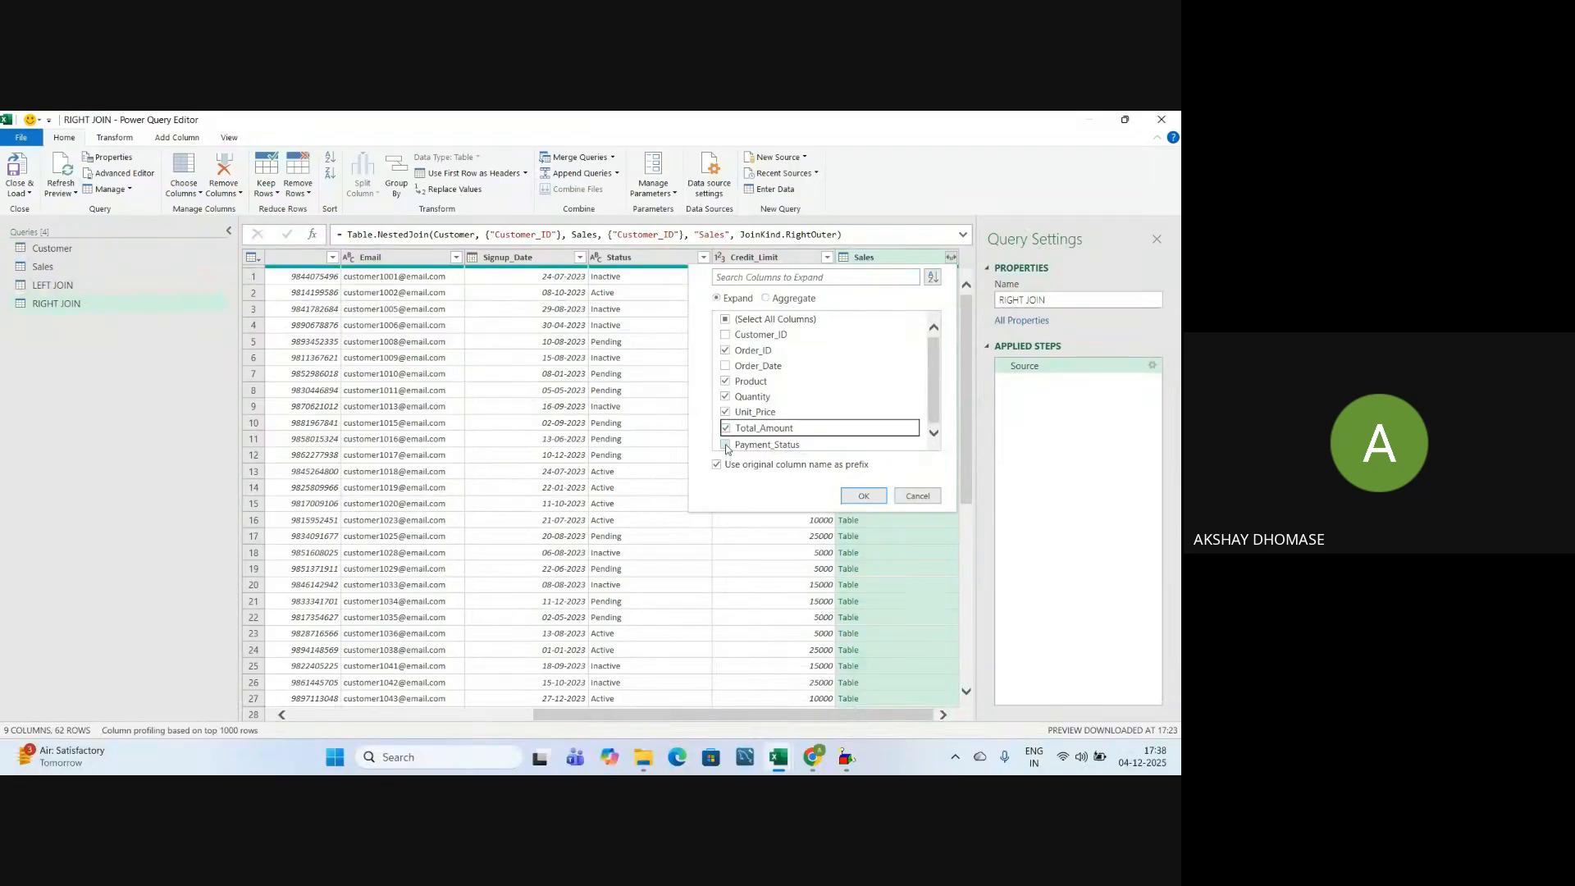
pyautogui.click(725, 445)
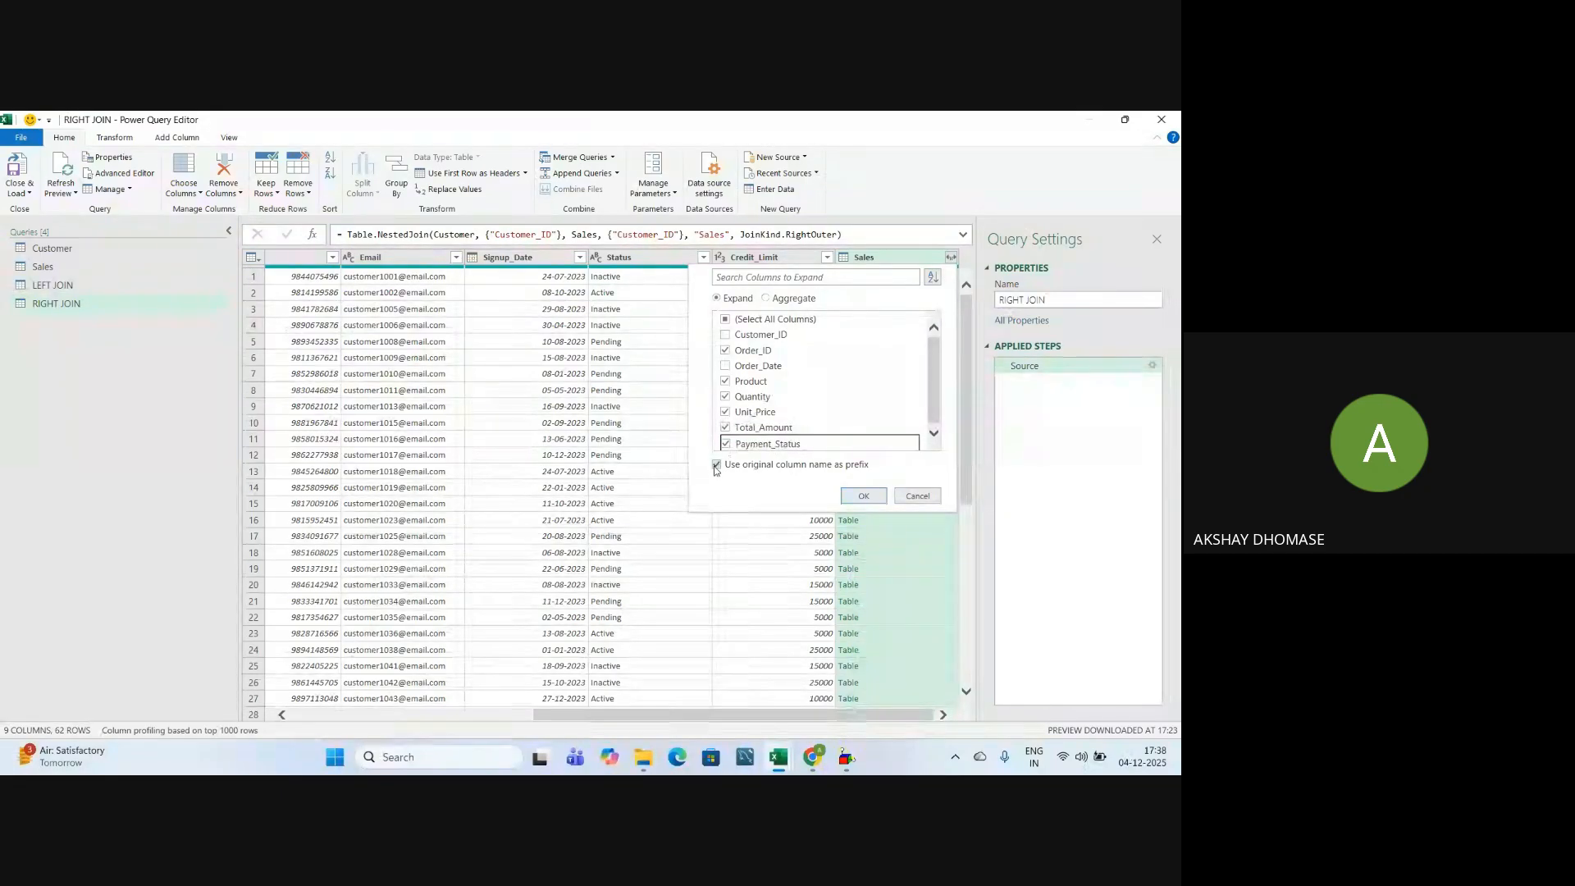
pyautogui.press('Tab')
pyautogui.press('space')
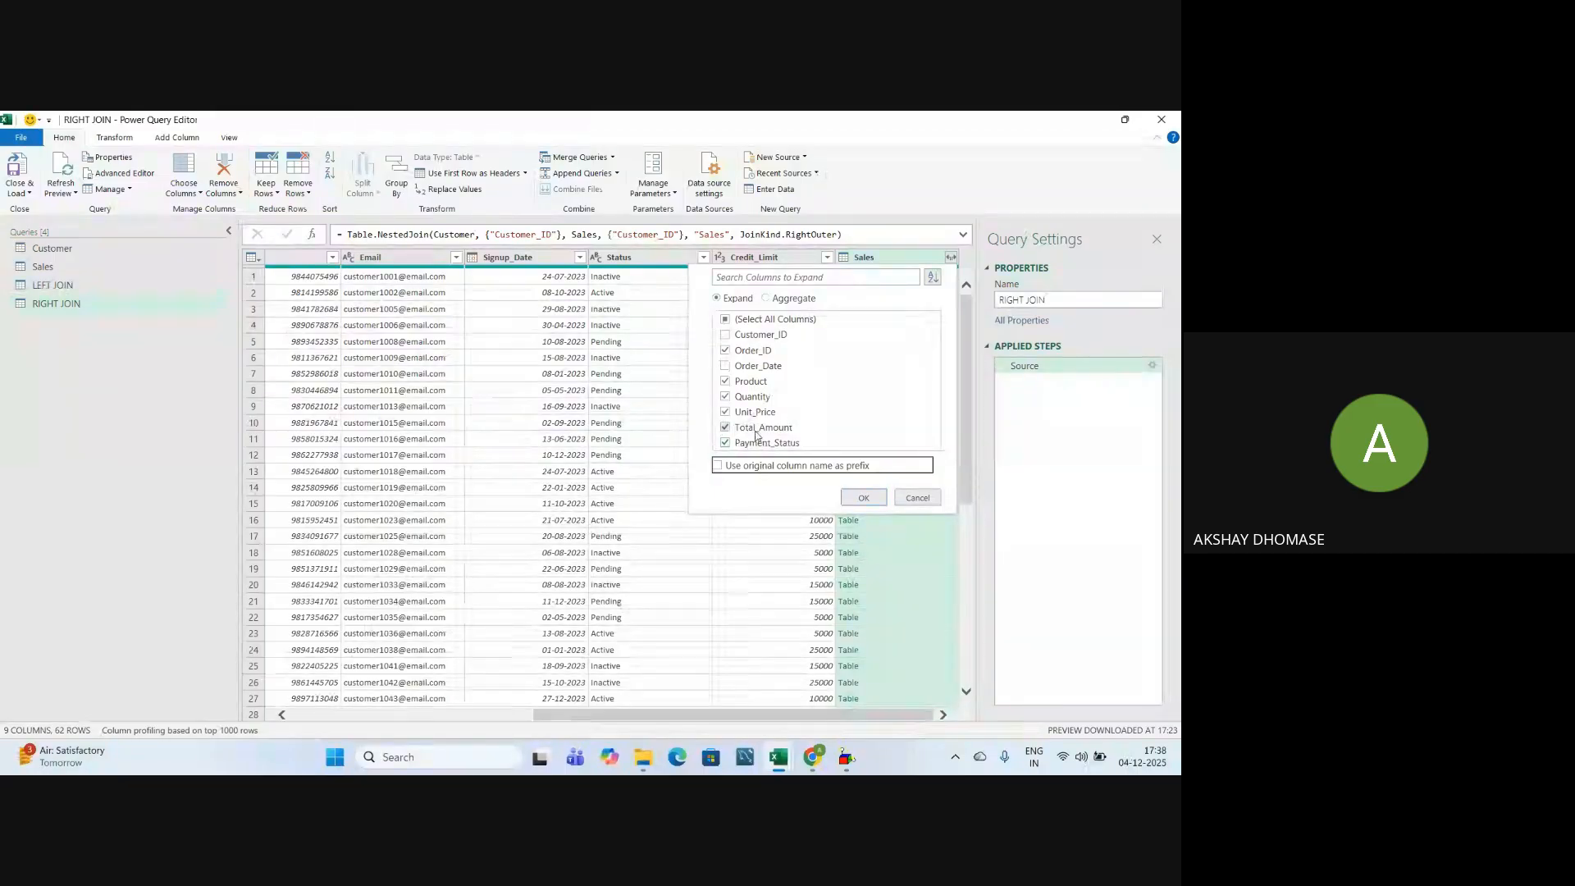
pyautogui.click(863, 498)
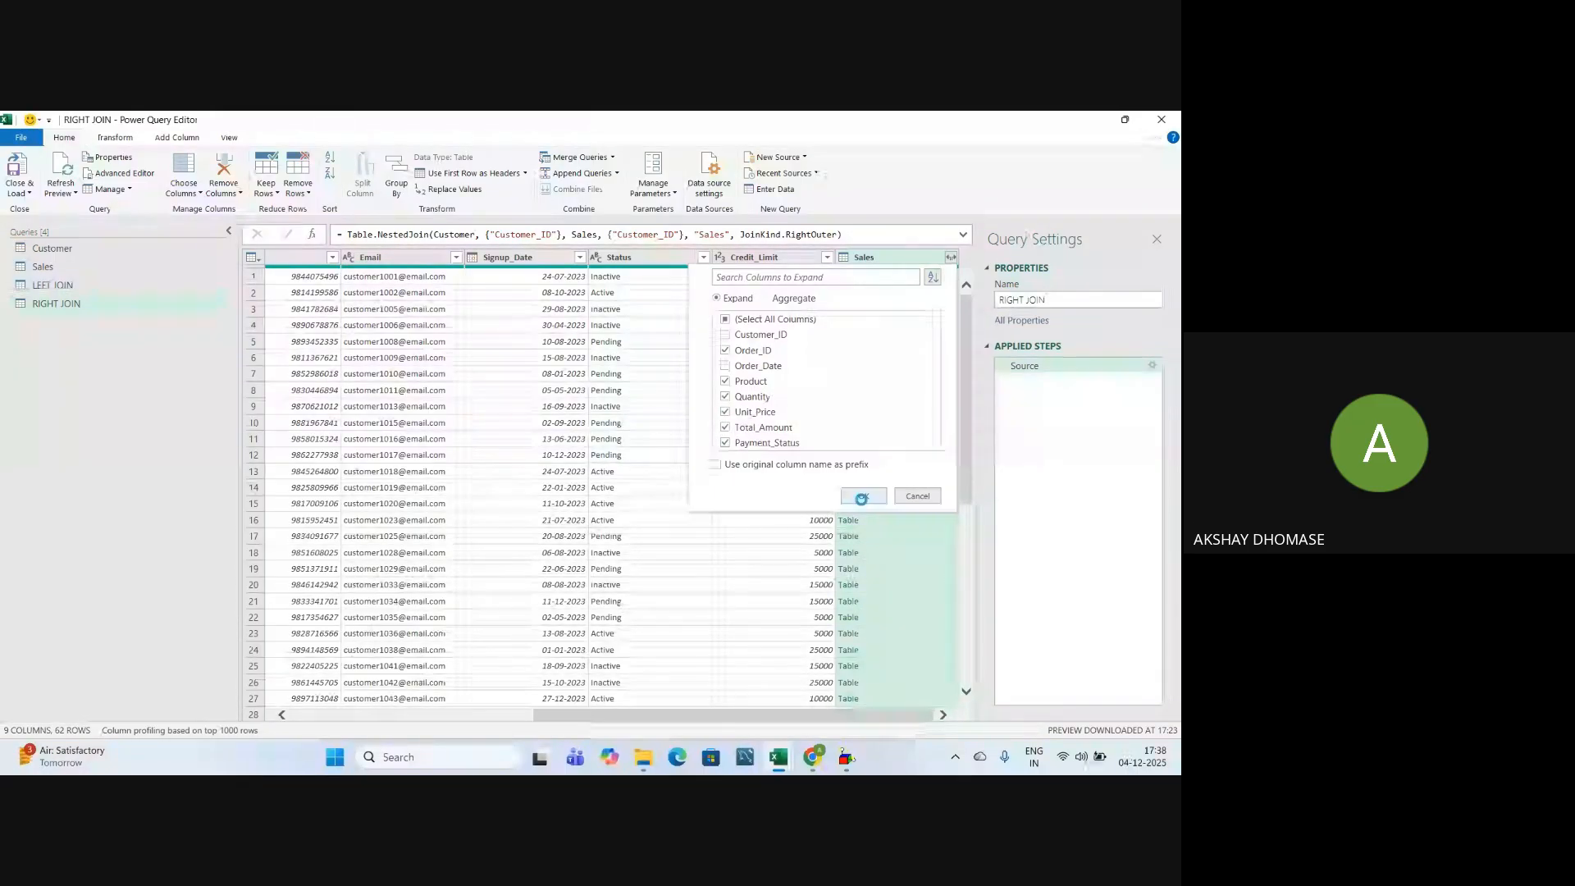
# Load the expanded RIGHT JOIN query to its own worksheet and hide the list of queries and connections
pyautogui.moveTo(697, 714); pyautogui.dragTo(929, 709)
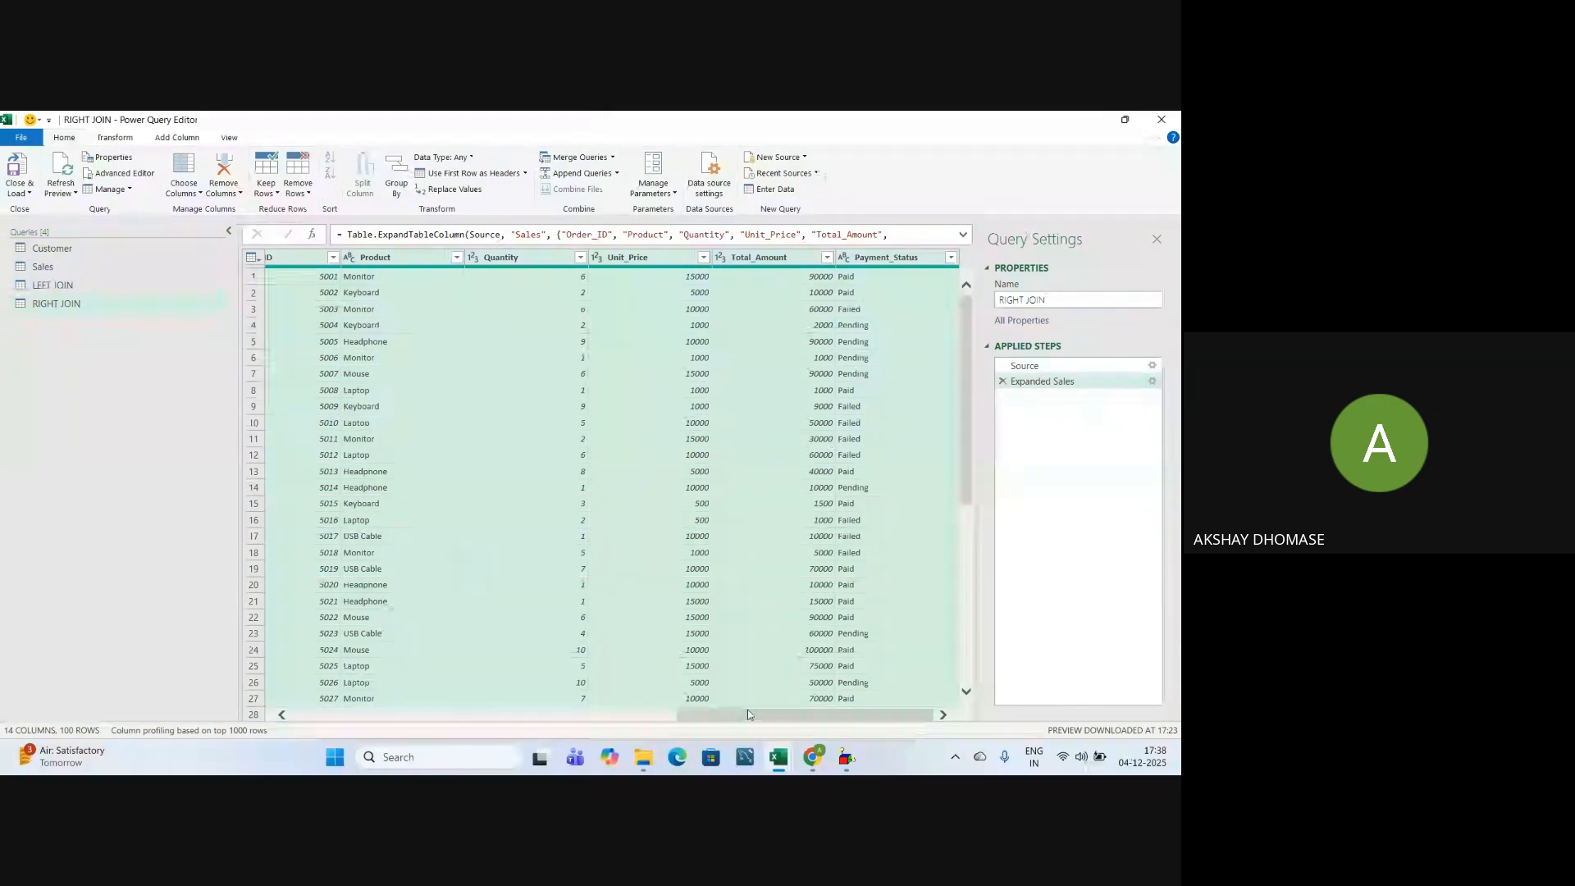
pyautogui.moveTo(717, 713); pyautogui.dragTo(332, 708)
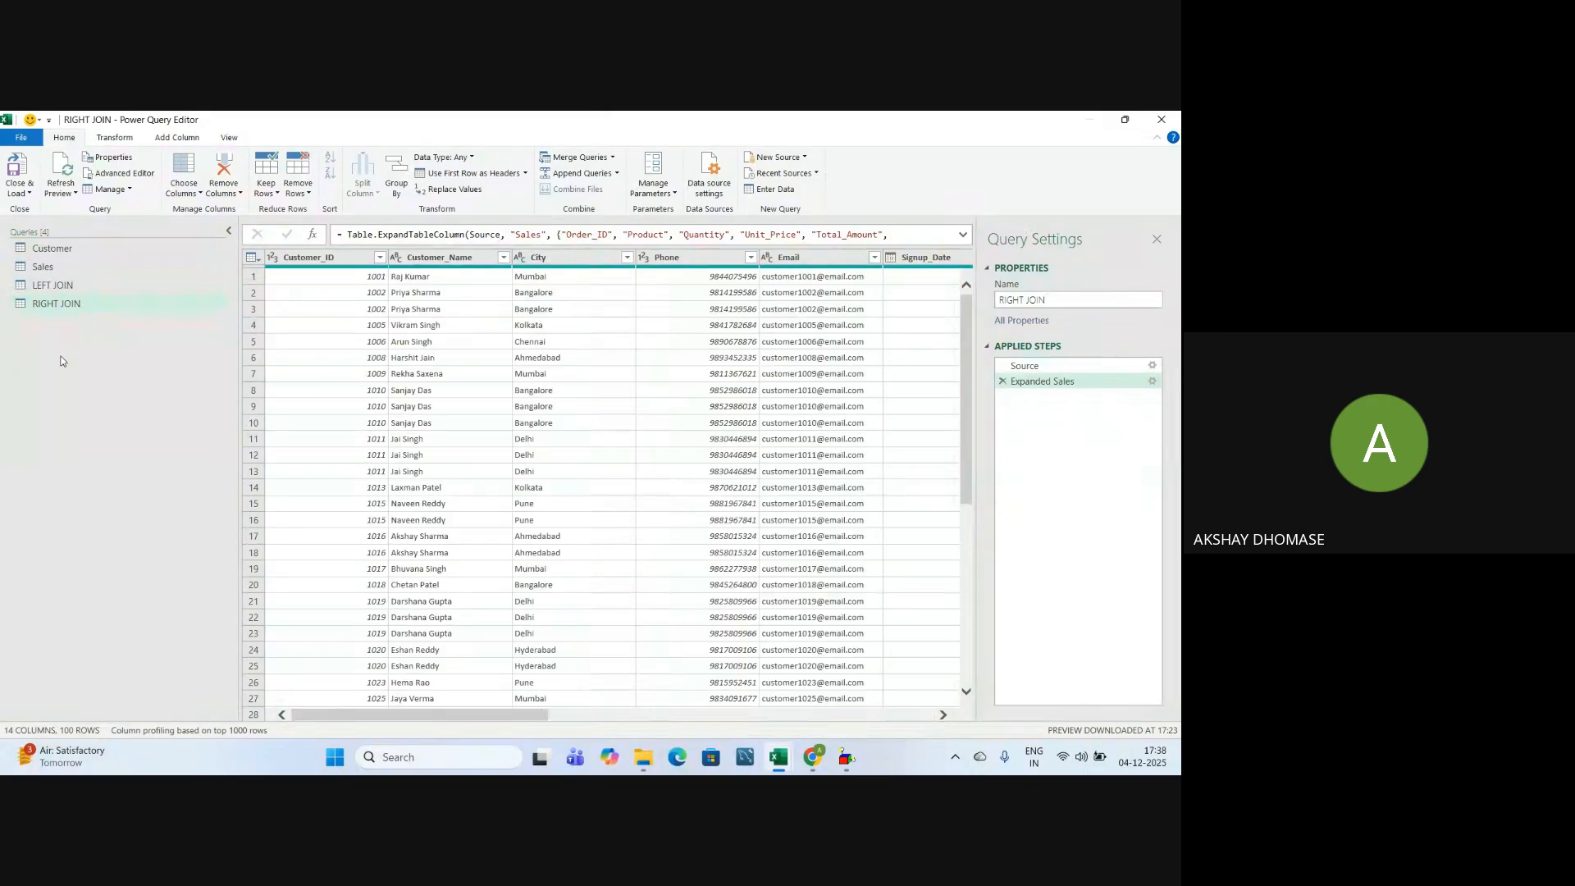
pyautogui.click(18, 192)
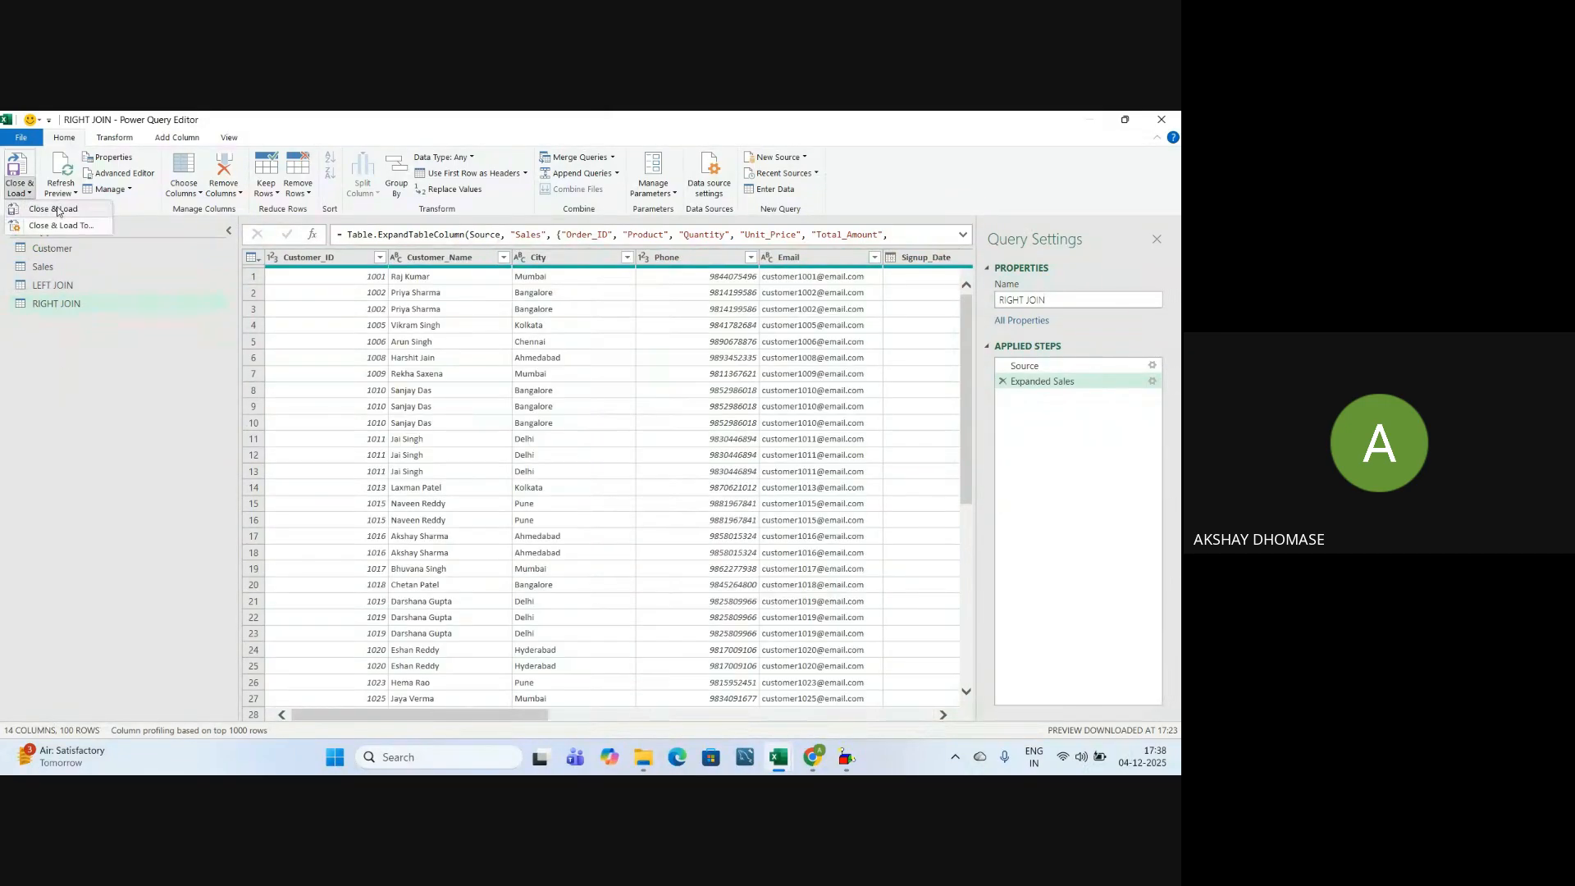
pyautogui.click(59, 210)
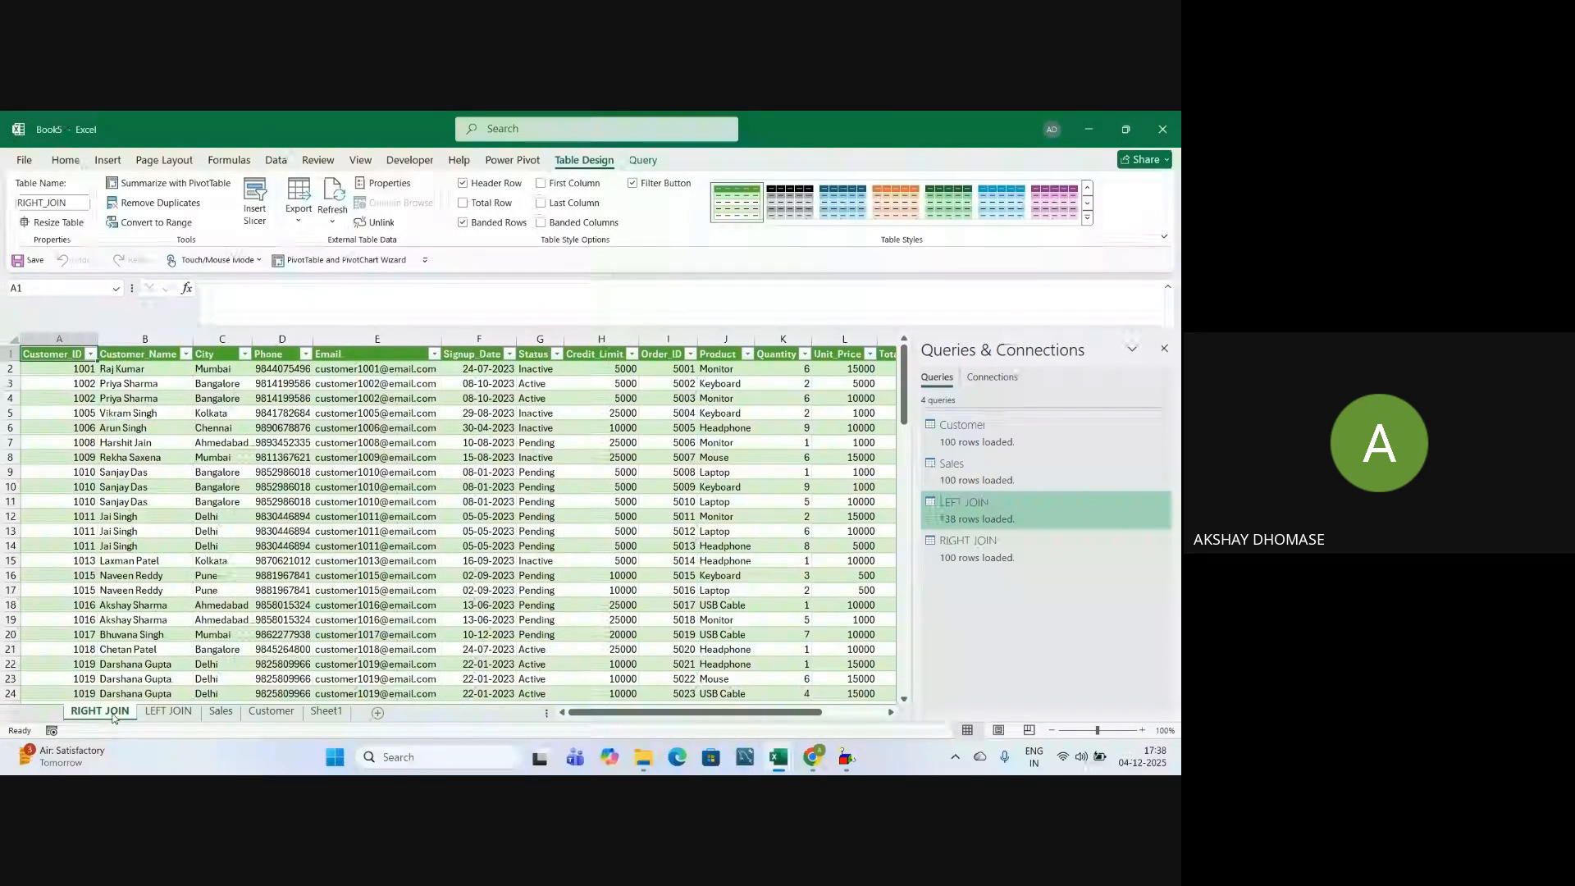
pyautogui.click(98, 712)
pyautogui.click(1164, 348)
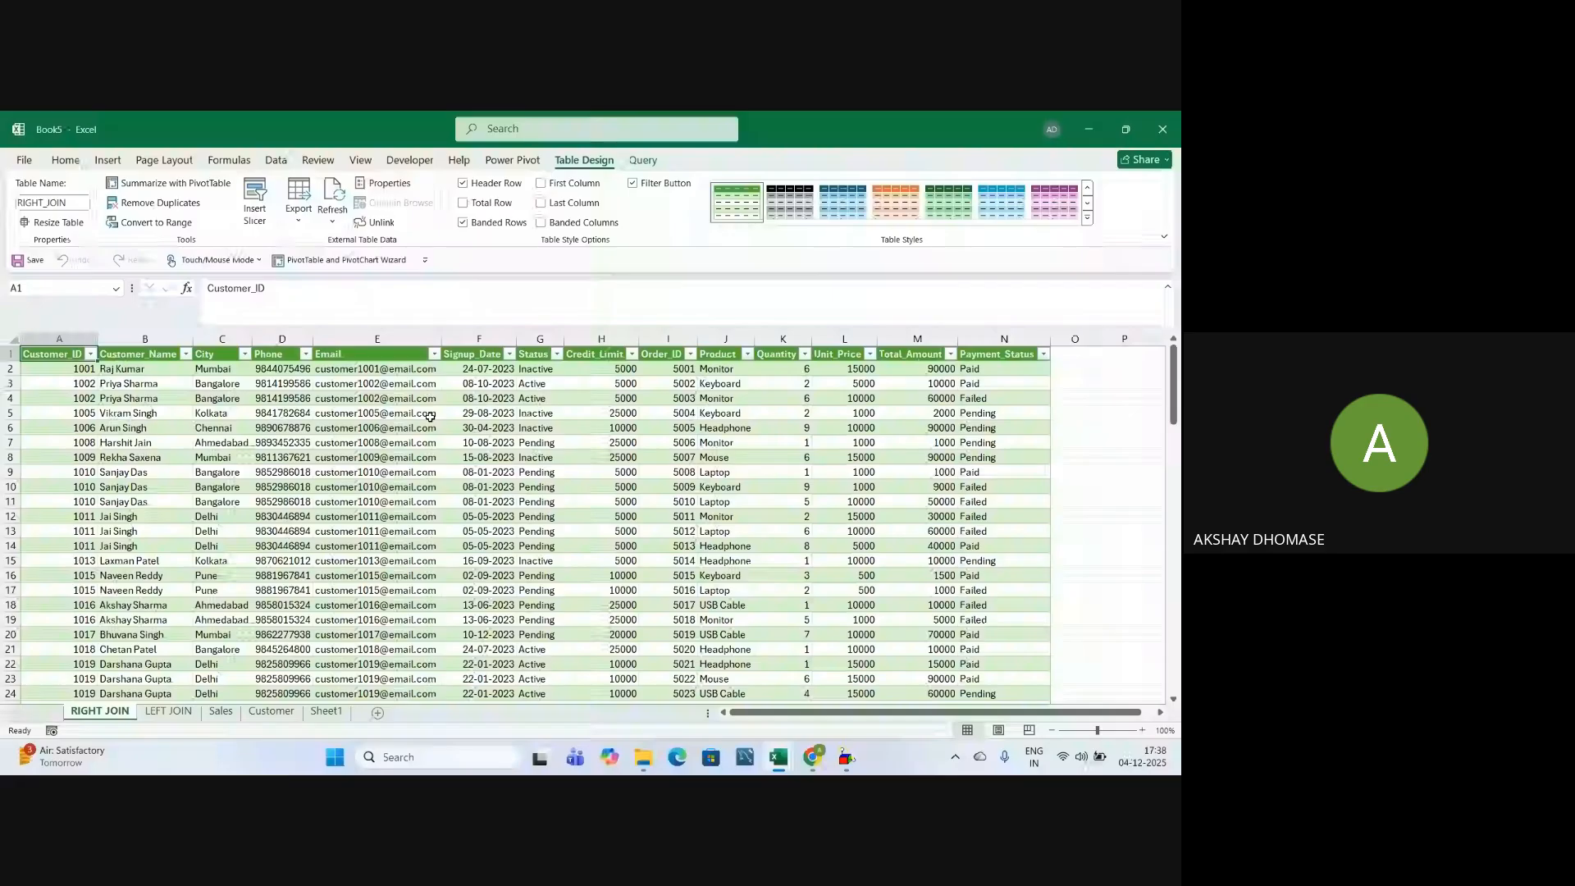
# Select all Customer_ID values in the RIGHT JOIN table, compare with the LEFT JOIN sheet, and review the records back to the first row
pyautogui.scroll(-7, 430, 417)
pyautogui.scroll(7, 381, 430)
pyautogui.click(83, 371)
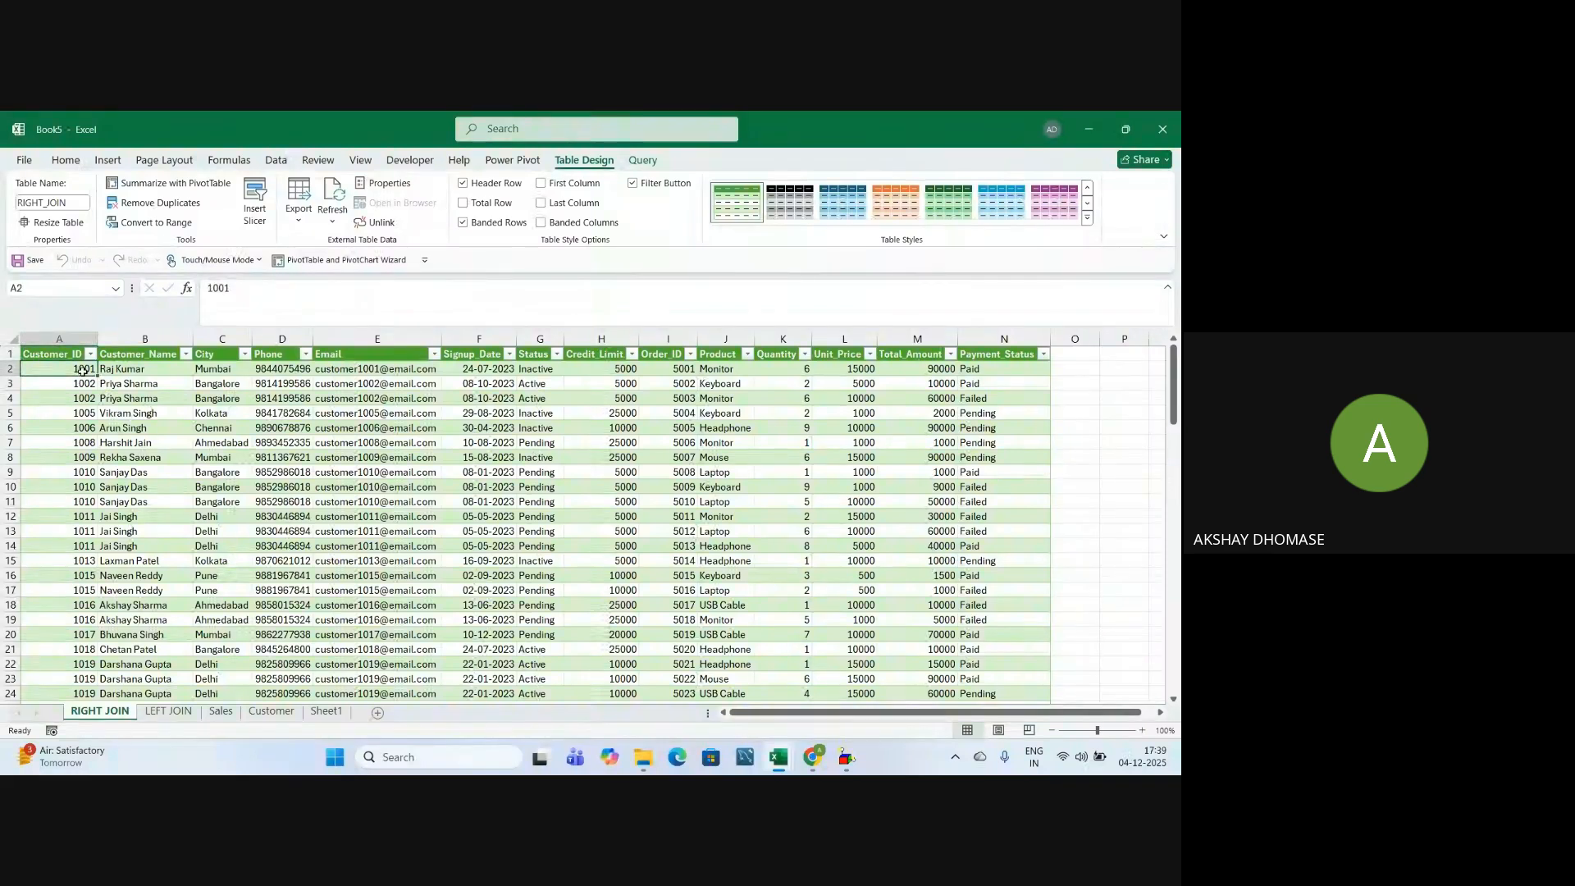
pyautogui.hotkey('ctrl', 'shift', 'Down')
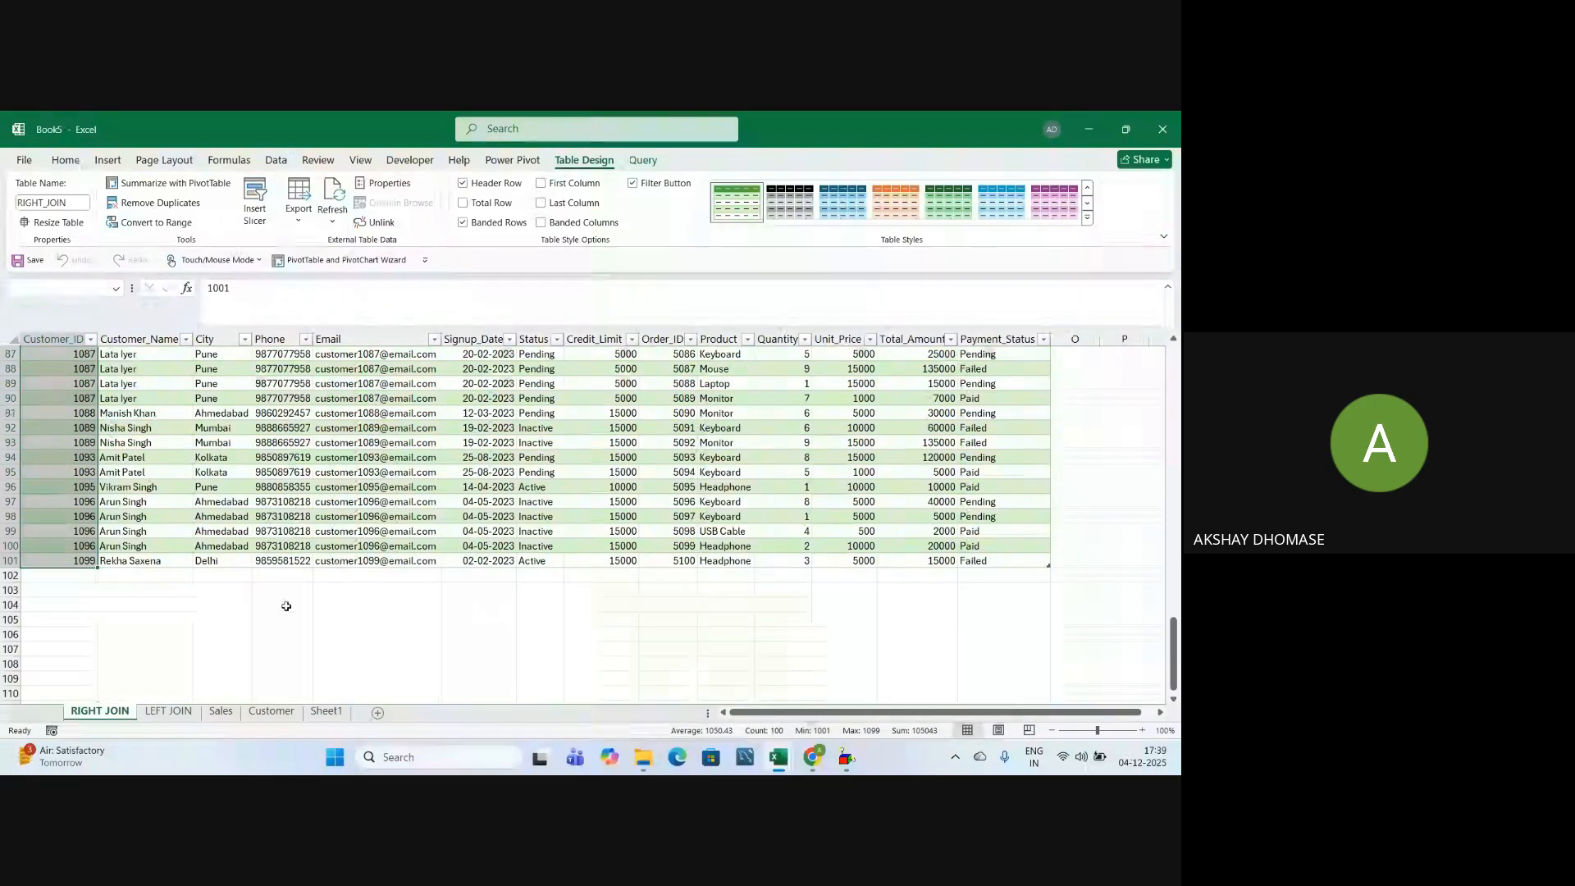
pyautogui.click(171, 715)
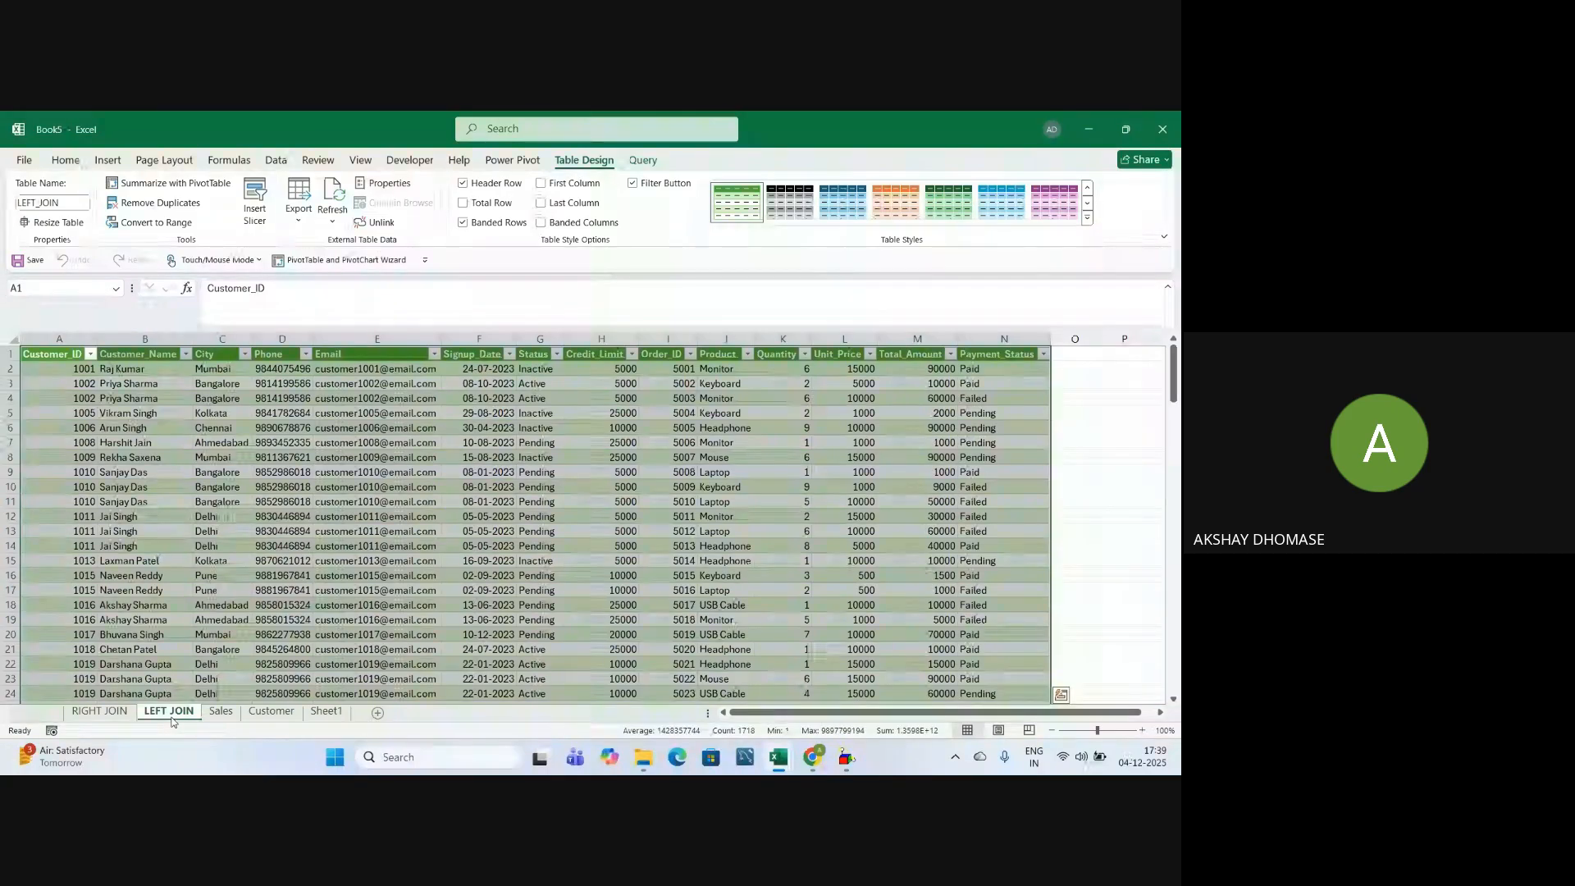
pyautogui.click(99, 711)
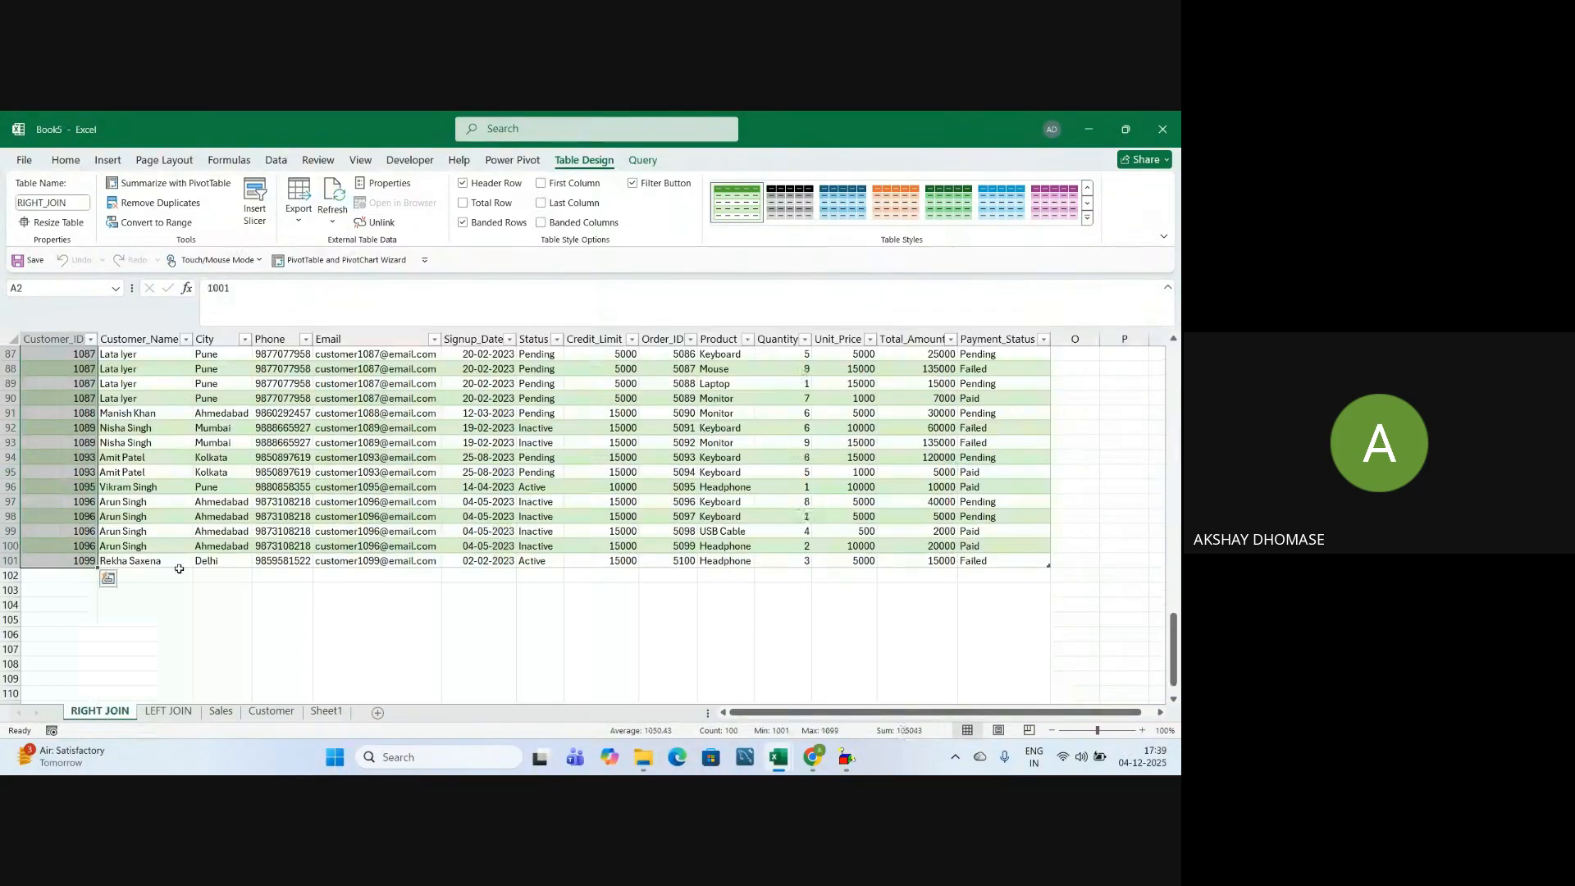
pyautogui.scroll(3, 201, 498)
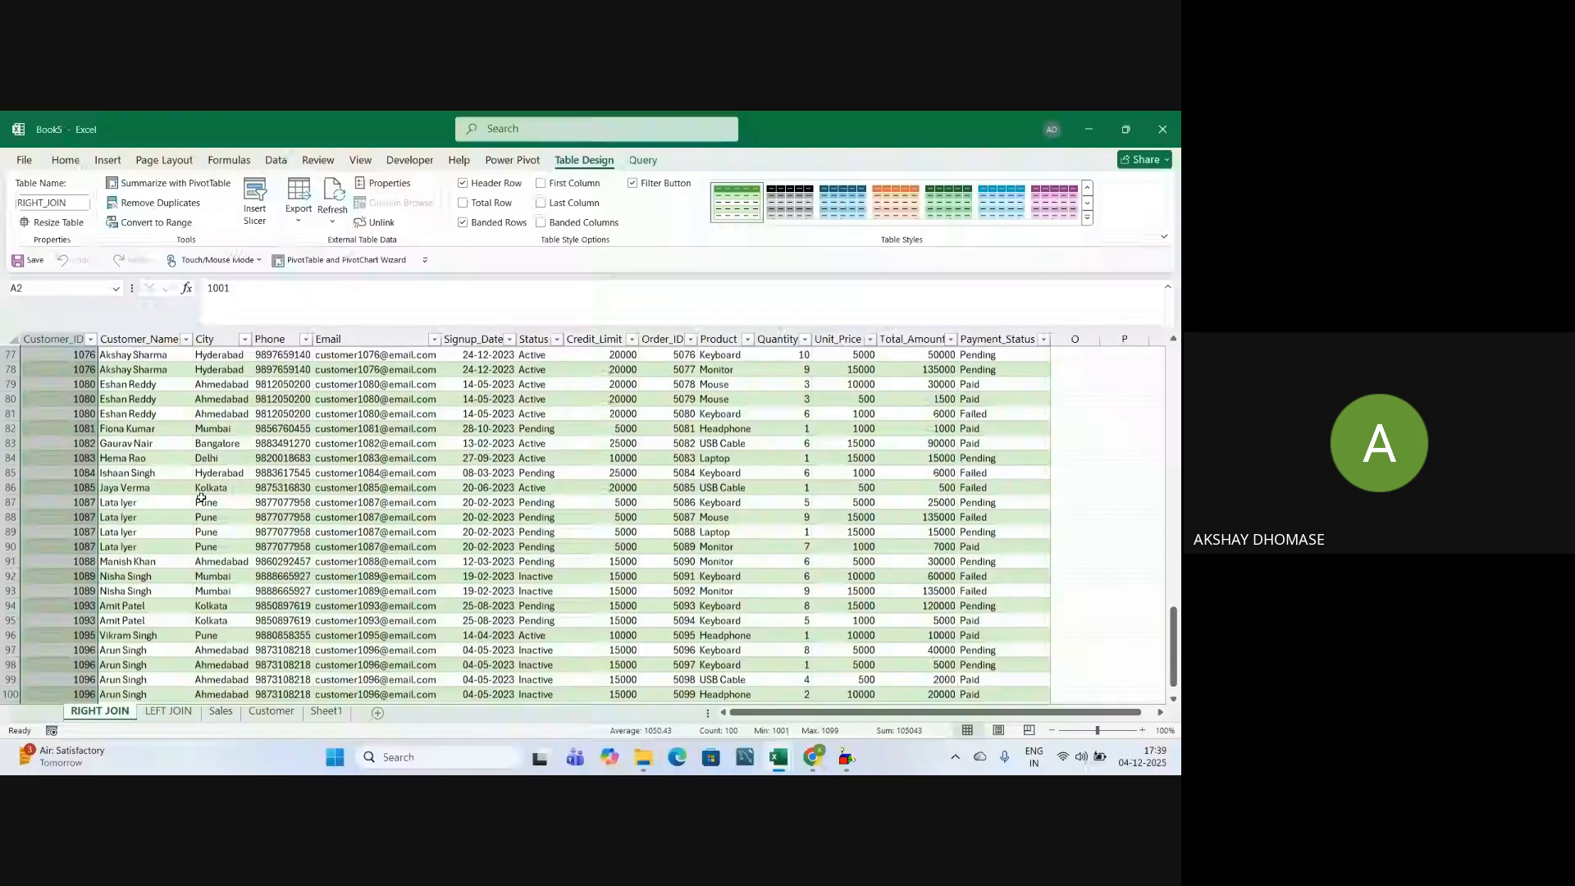
pyautogui.scroll(8, 201, 497)
pyautogui.scroll(10, 201, 498)
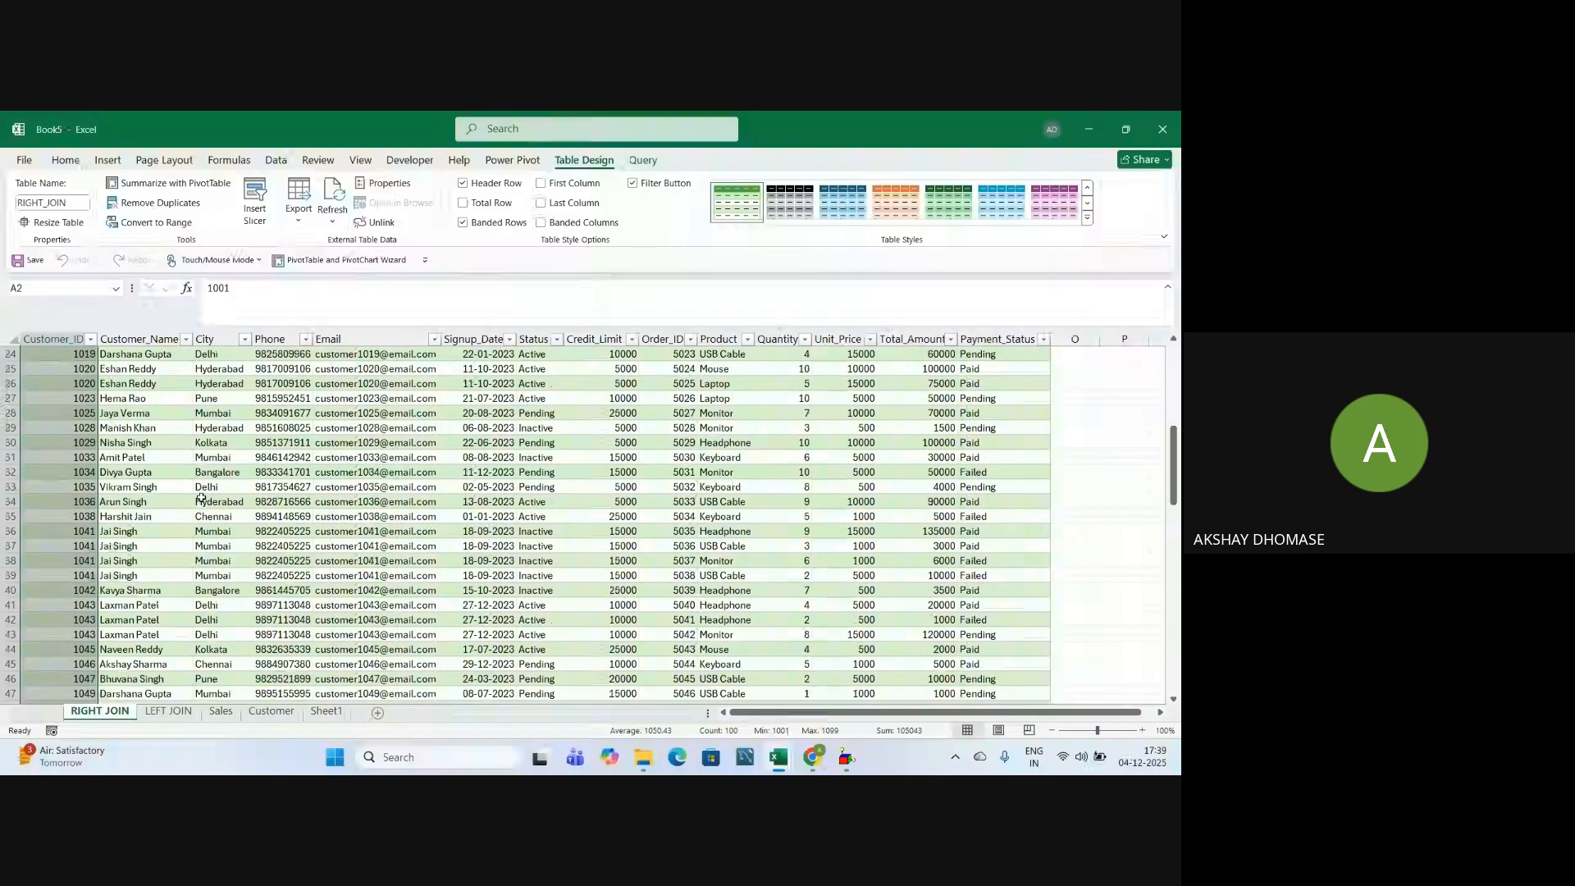
pyautogui.scroll(8, 201, 498)
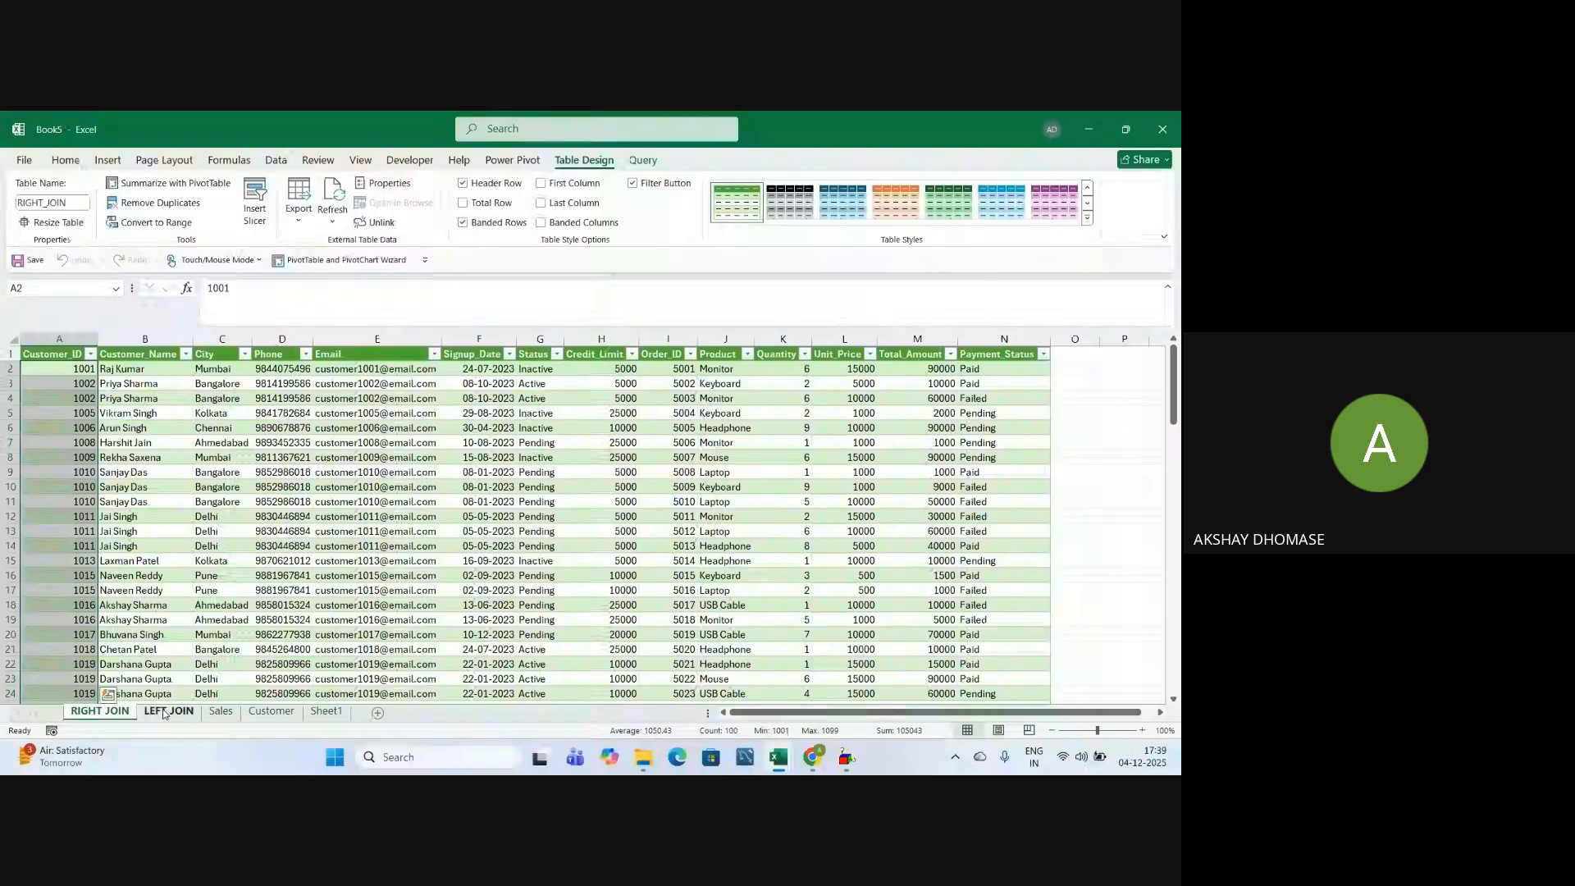
# Examine the customer and order fields of the first RIGHT JOIN record, from Customer_ID to Payment_Status, and browse the records below
pyautogui.click(213, 471)
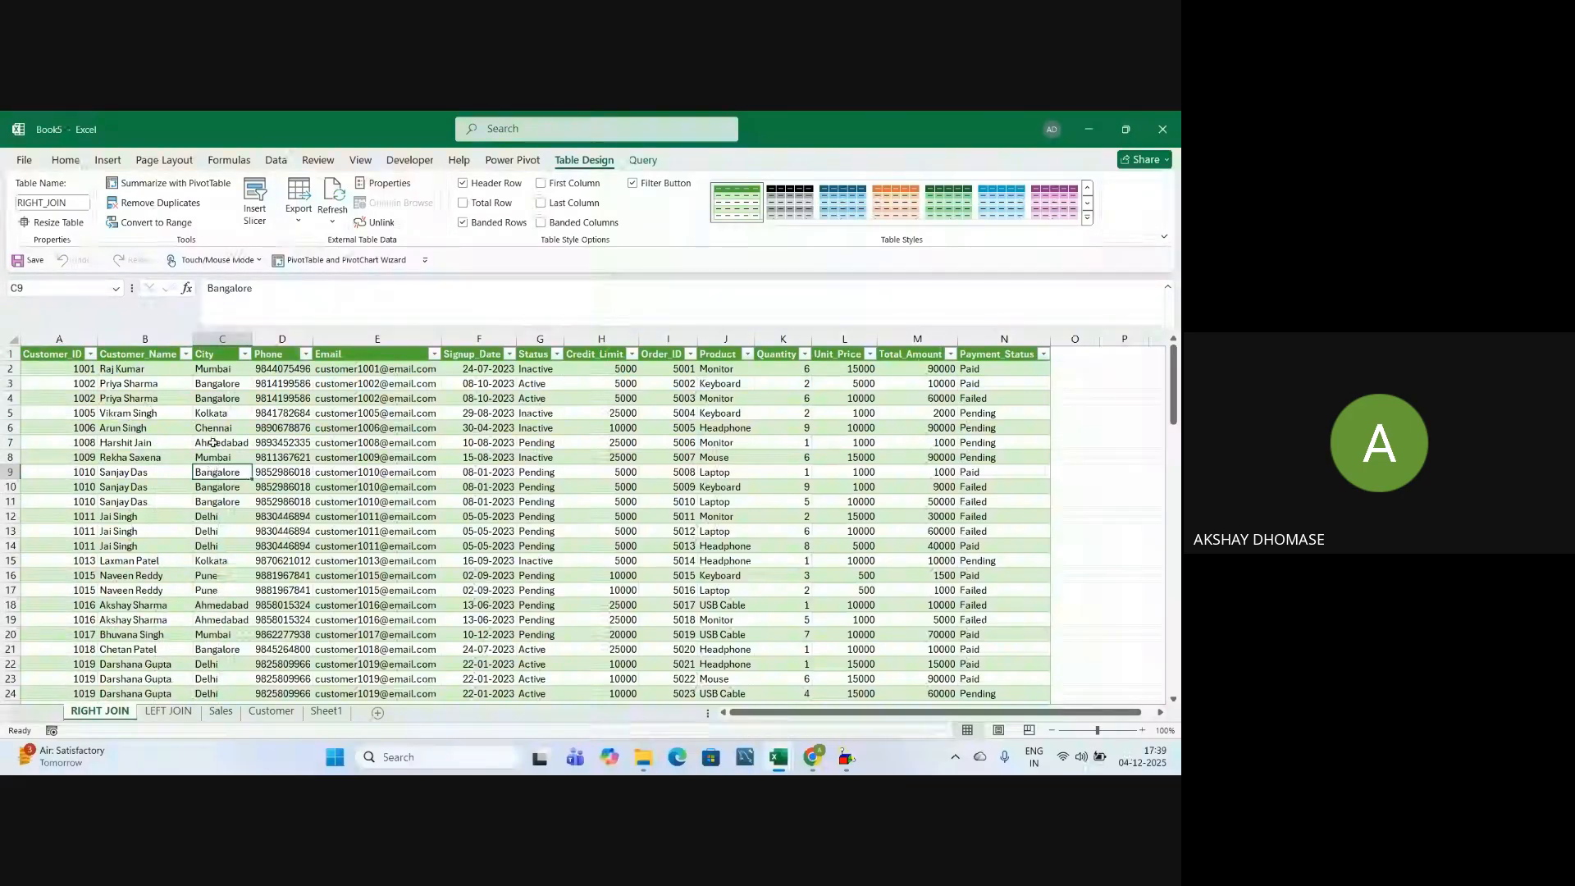
pyautogui.click(70, 368)
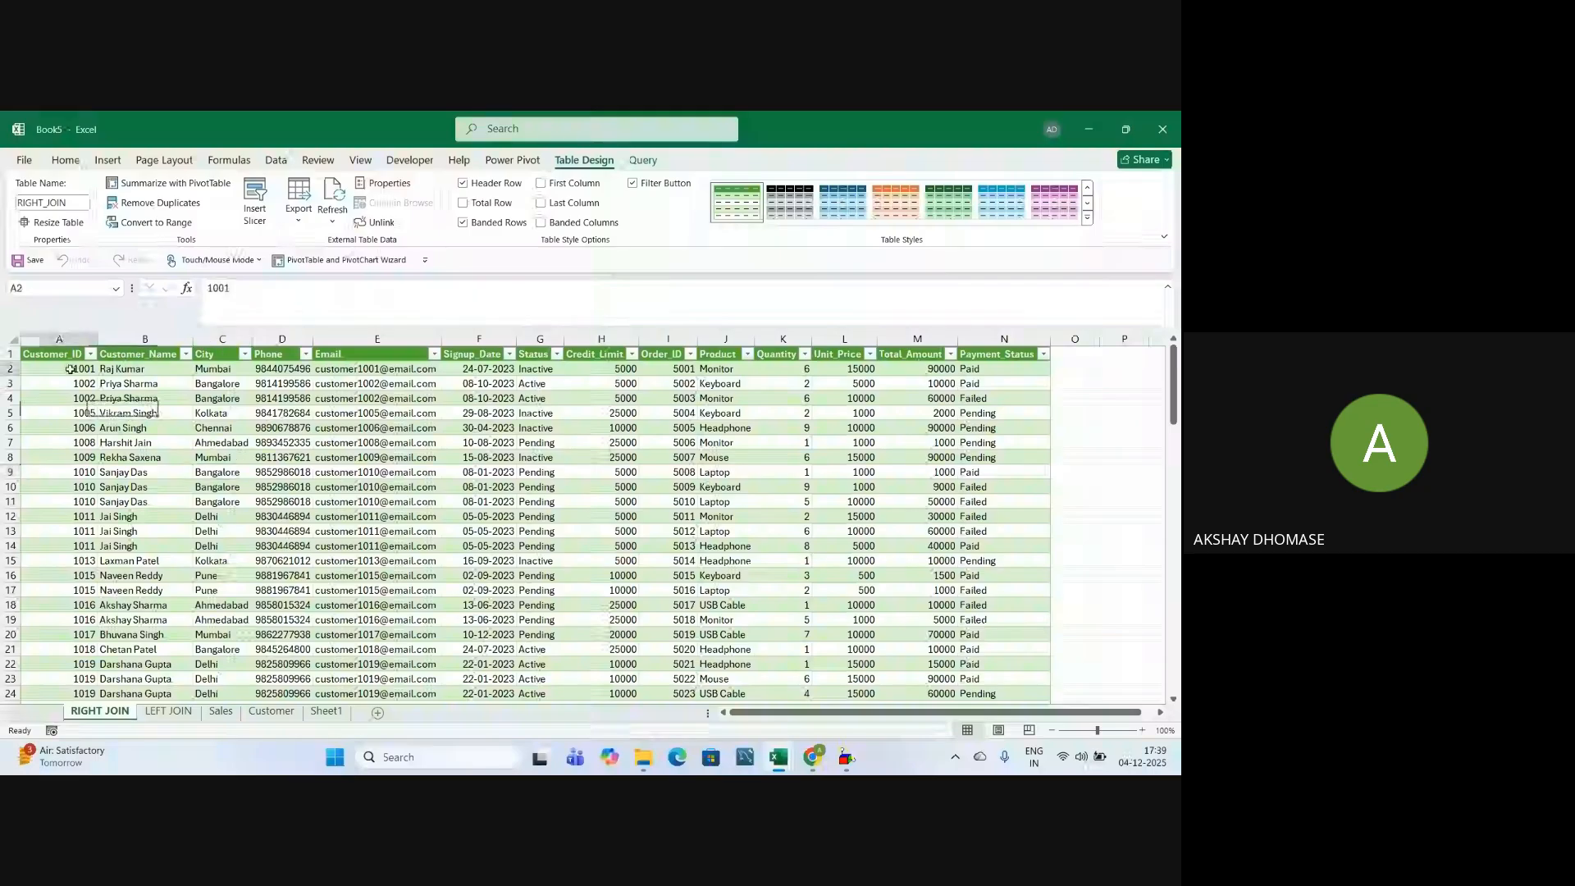
pyautogui.click(124, 369)
pyautogui.click(82, 372)
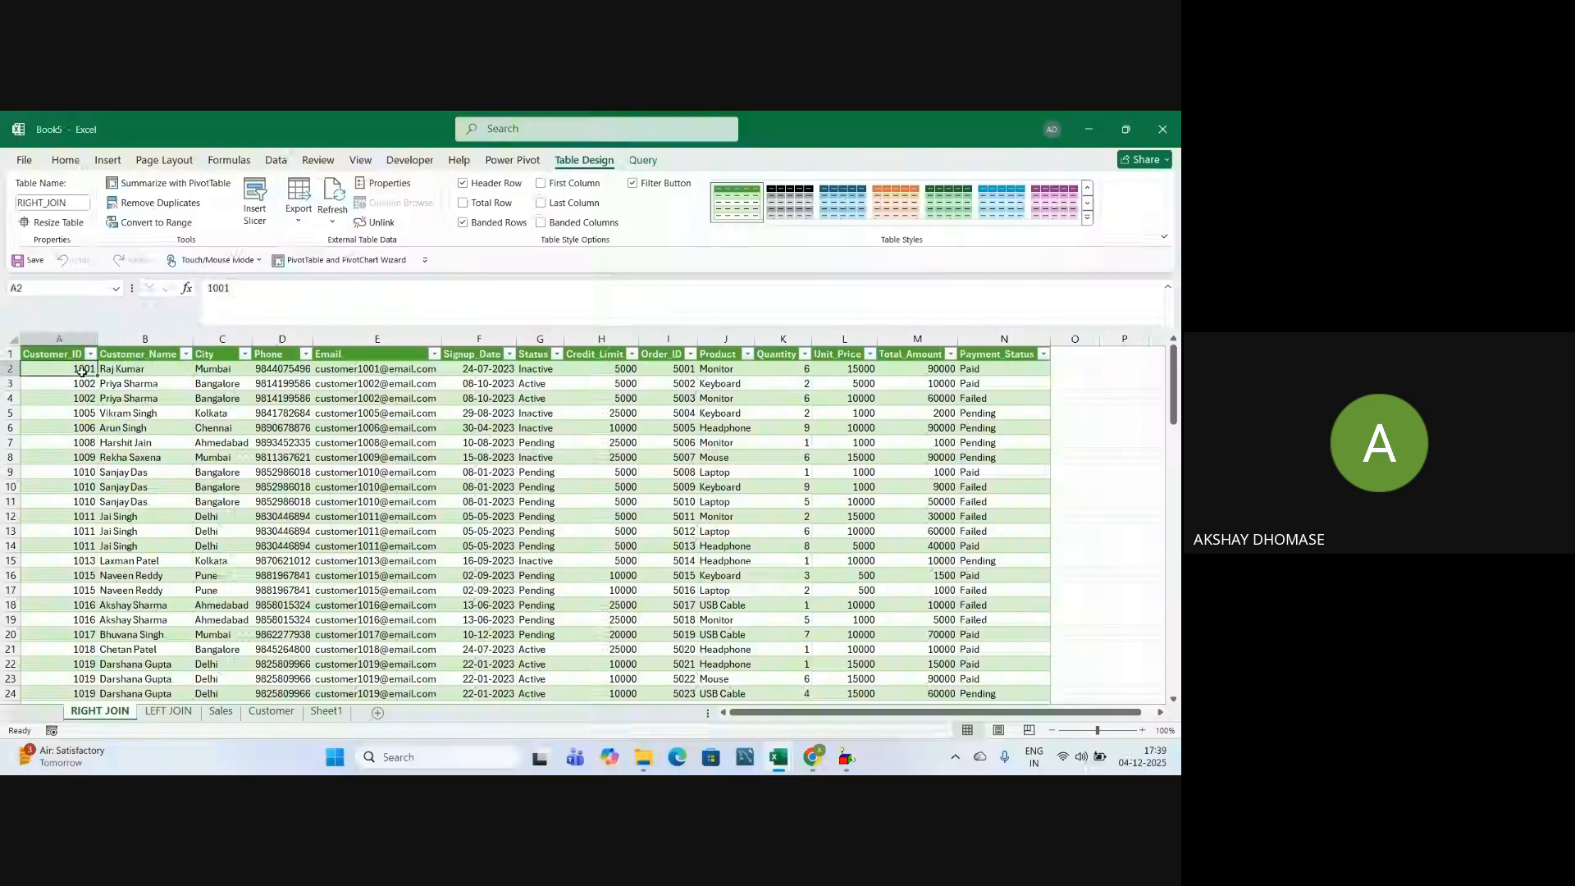
pyautogui.click(130, 370)
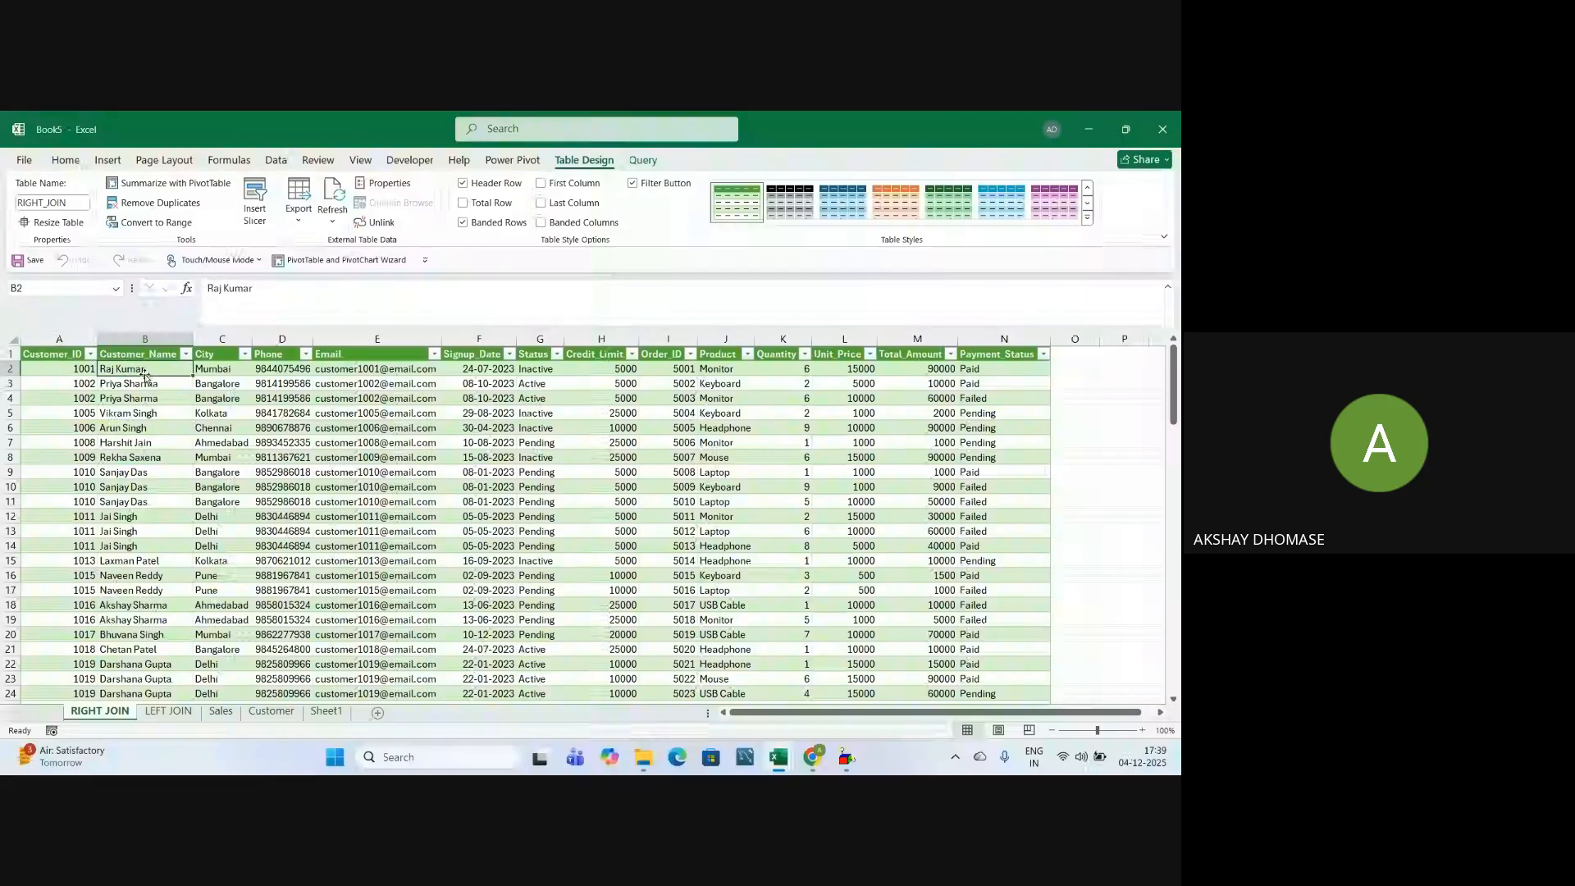
pyautogui.click(668, 373)
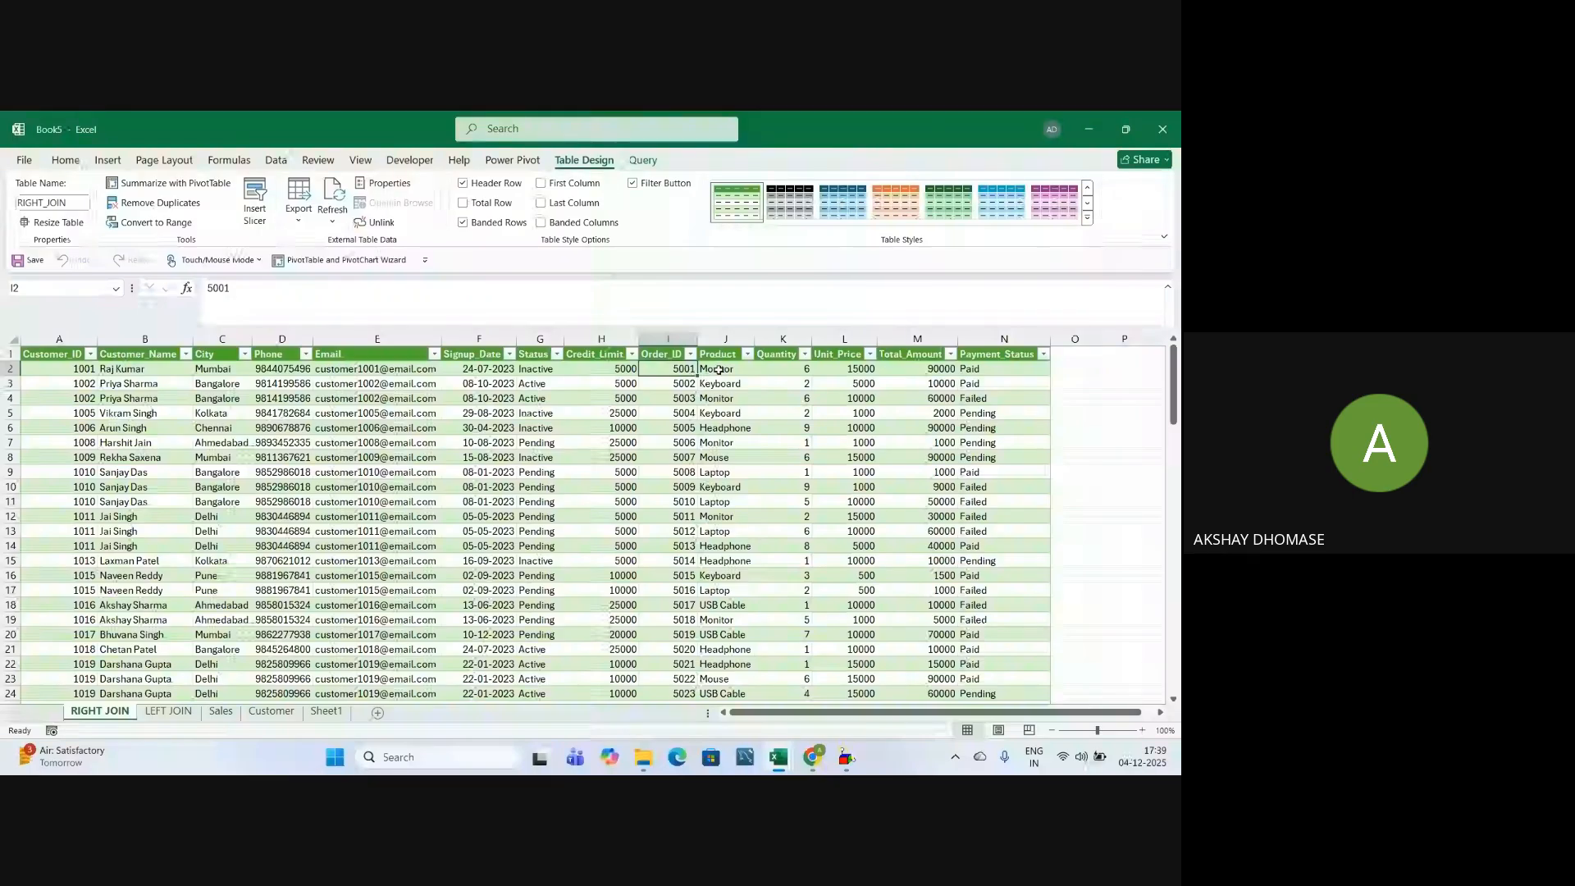
pyautogui.click(719, 370)
pyautogui.moveTo(728, 376); pyautogui.dragTo(789, 375)
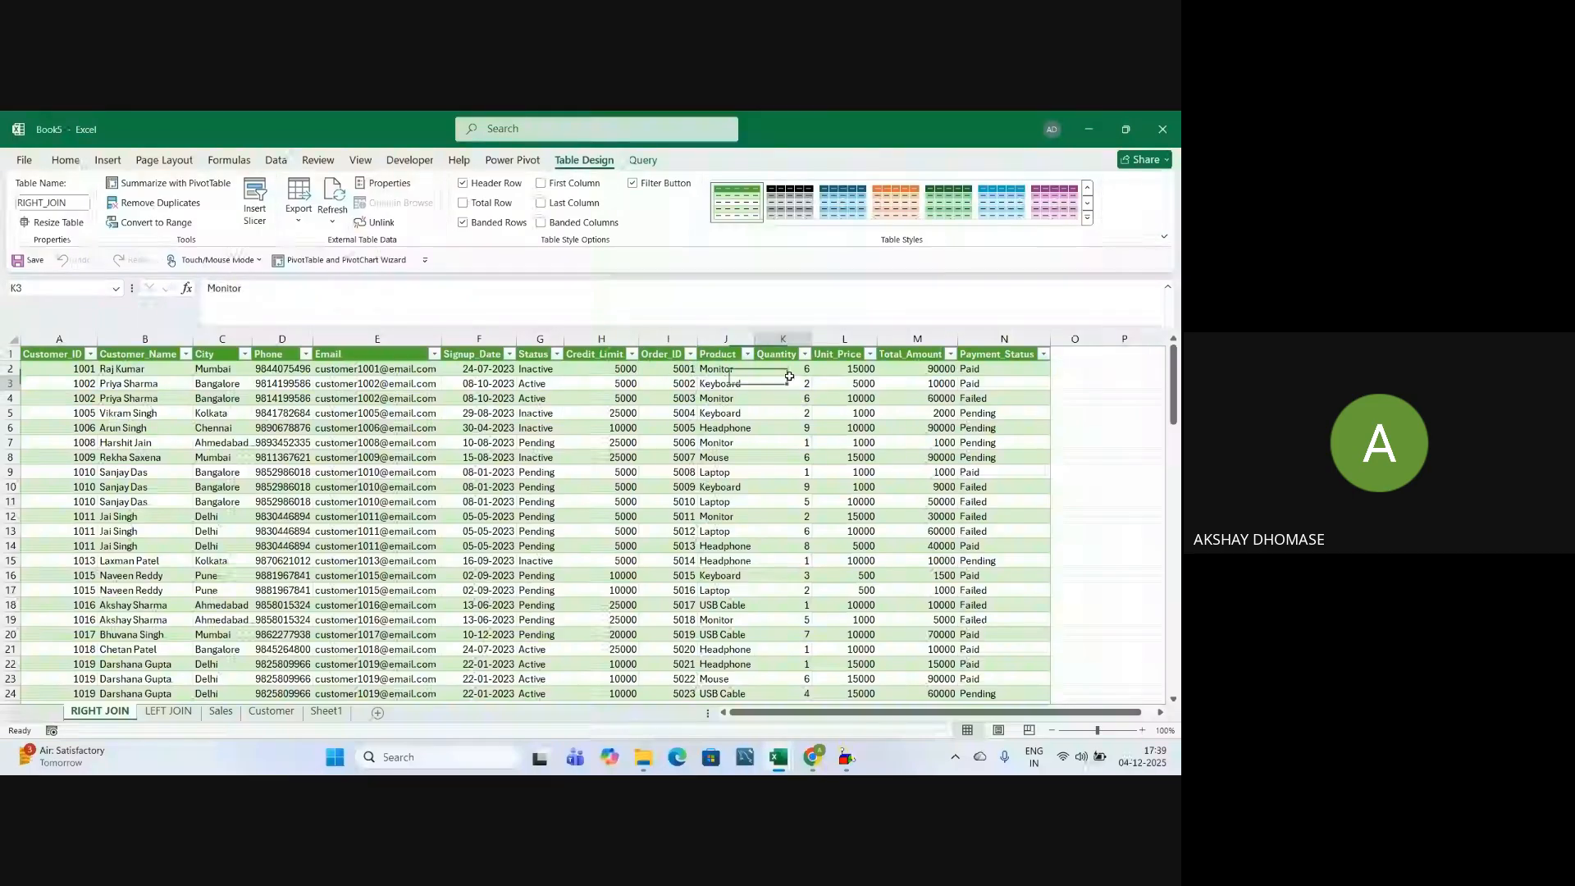
pyautogui.click(849, 371)
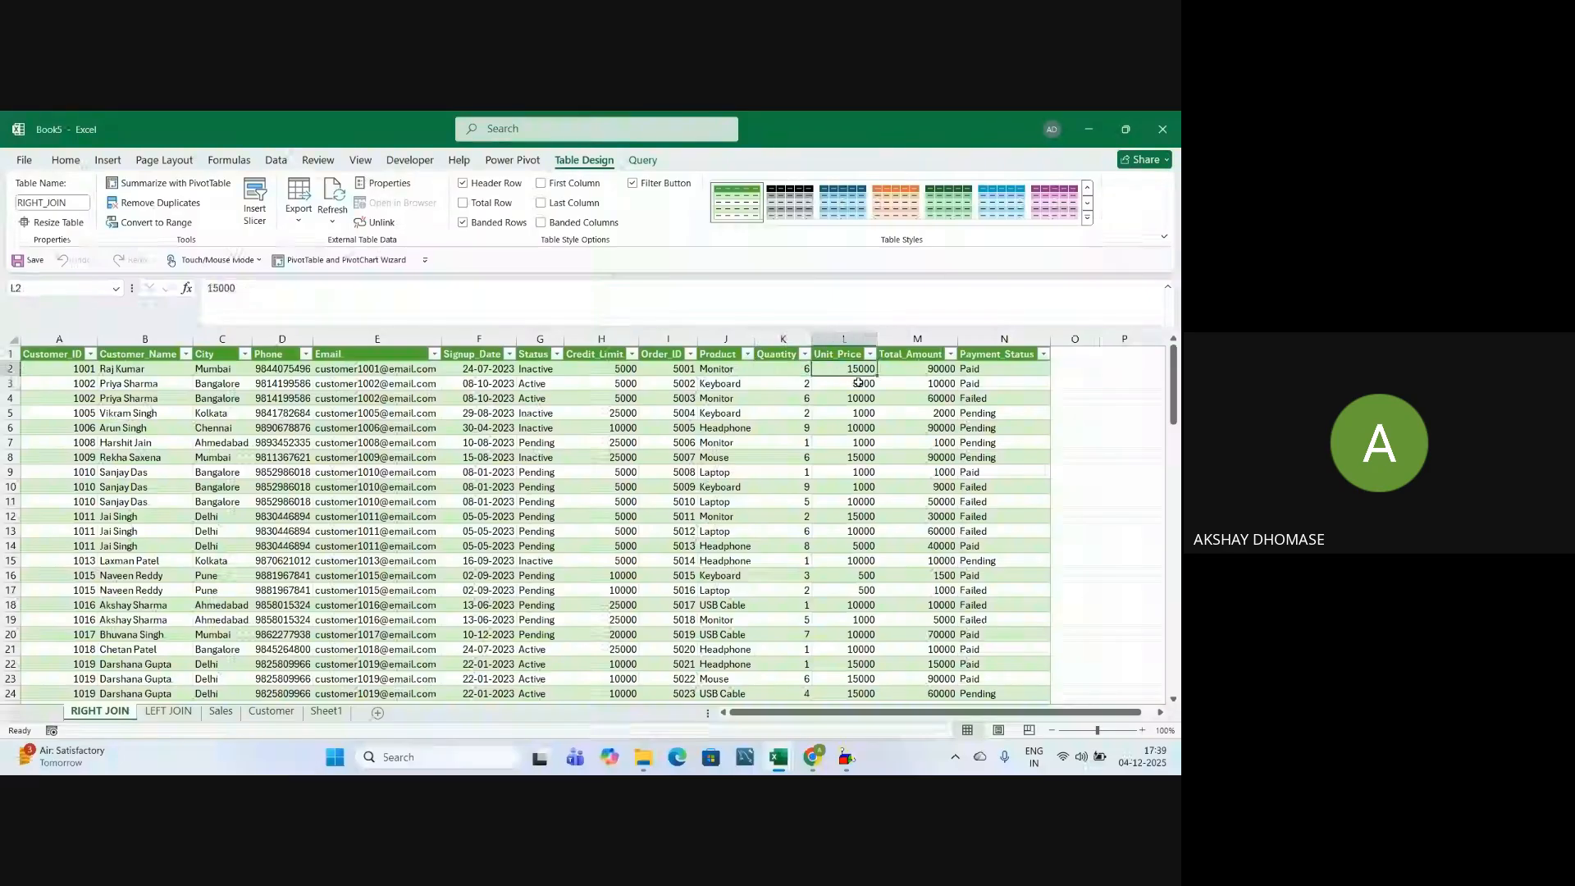
pyautogui.click(931, 371)
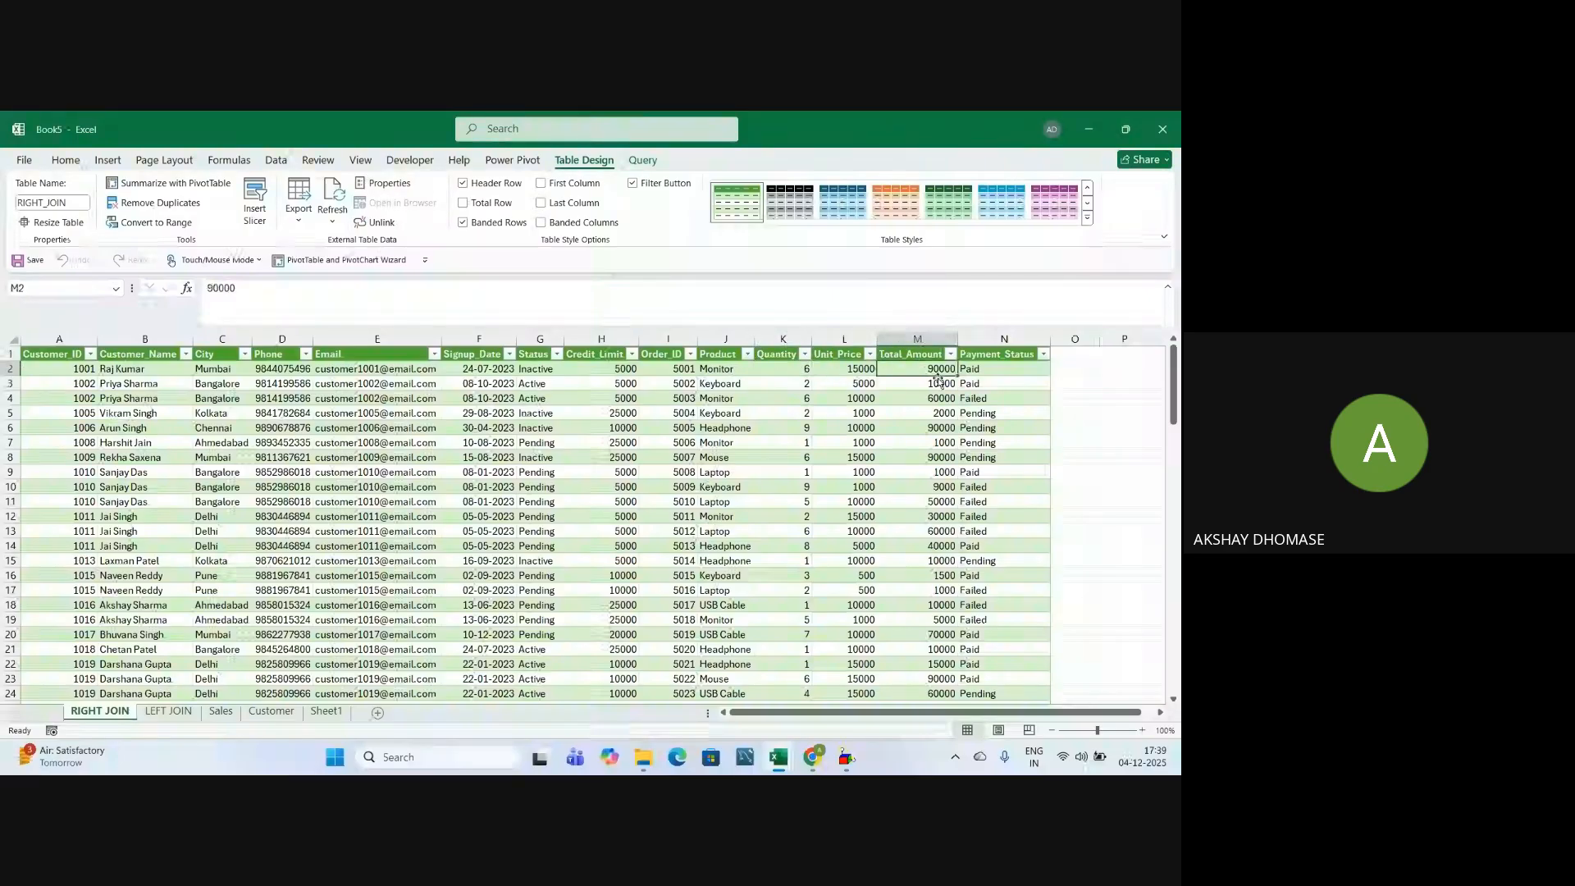
pyautogui.click(982, 371)
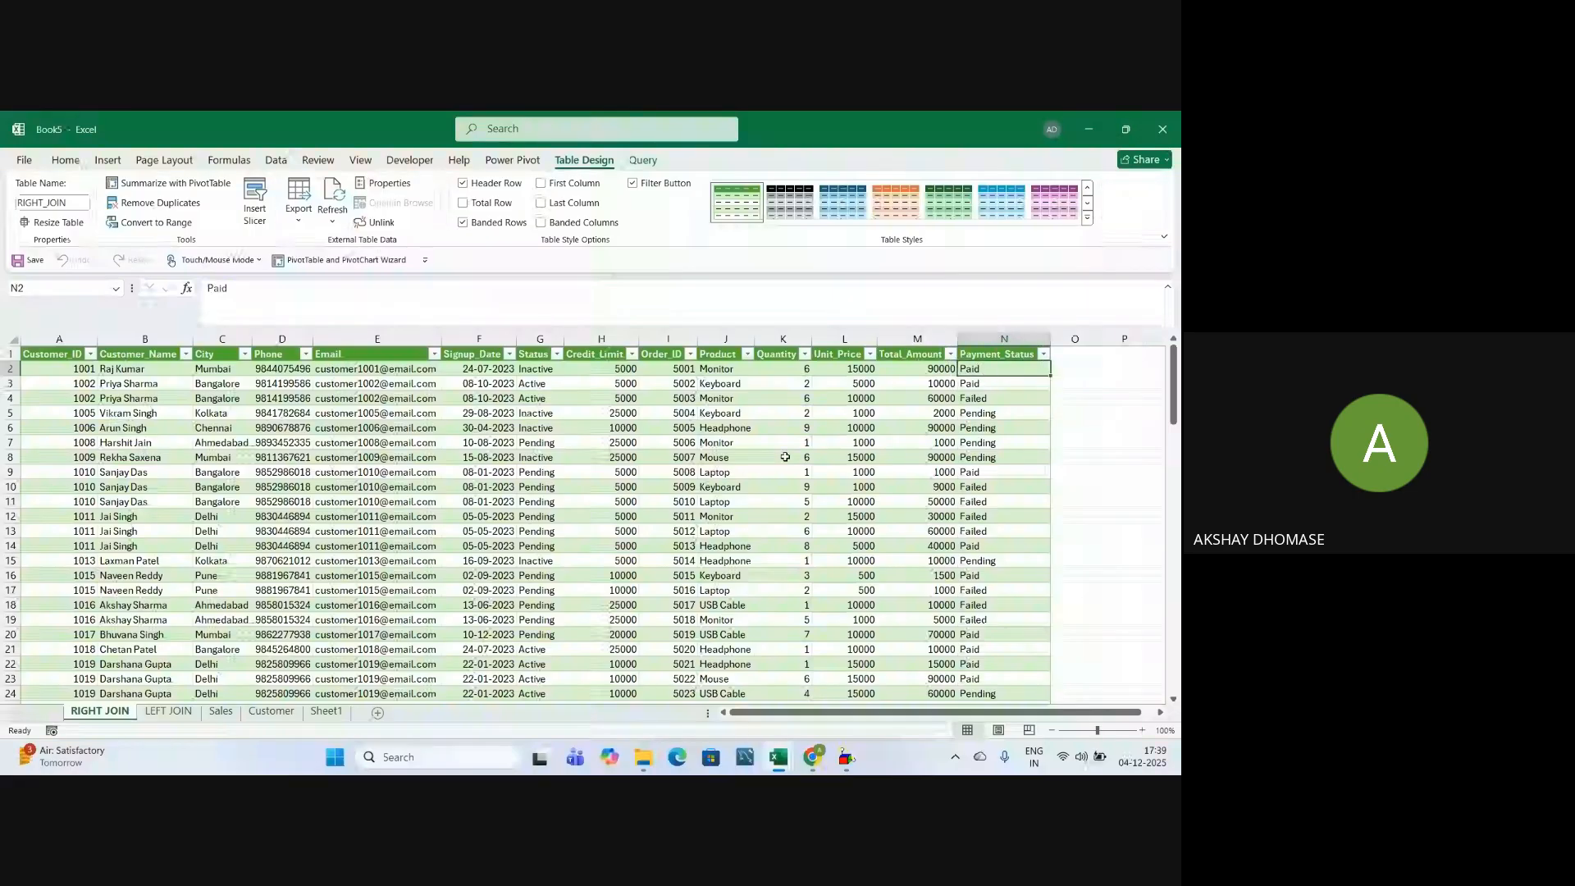
pyautogui.scroll(-17, 785, 457)
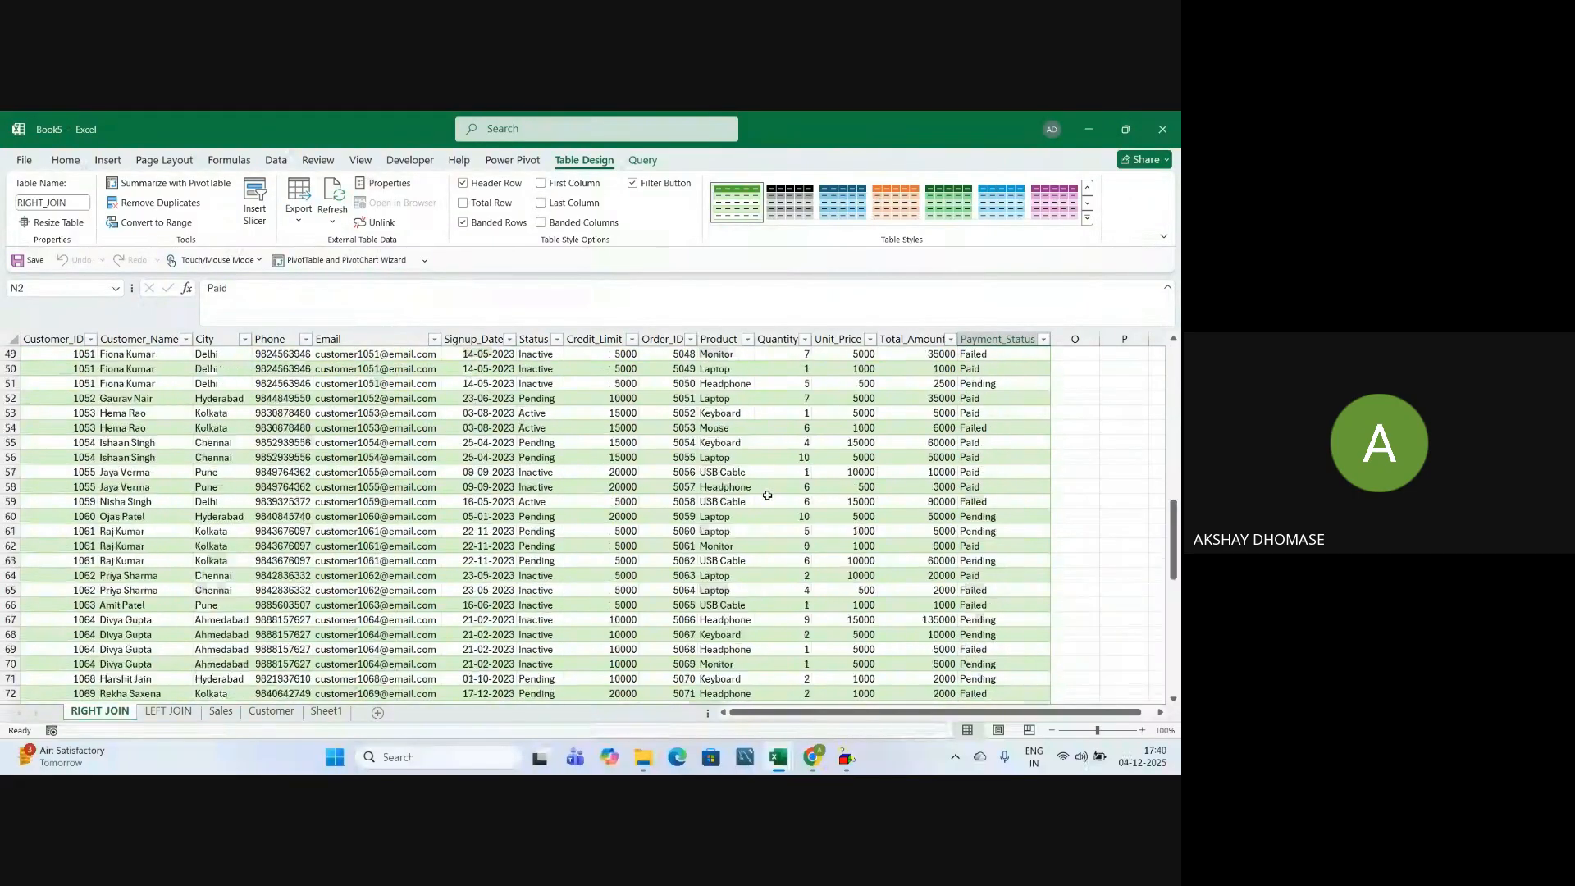
# Browse all RIGHT JOIN records down to the last row and return to the first row
pyautogui.scroll(-12, 766, 497)
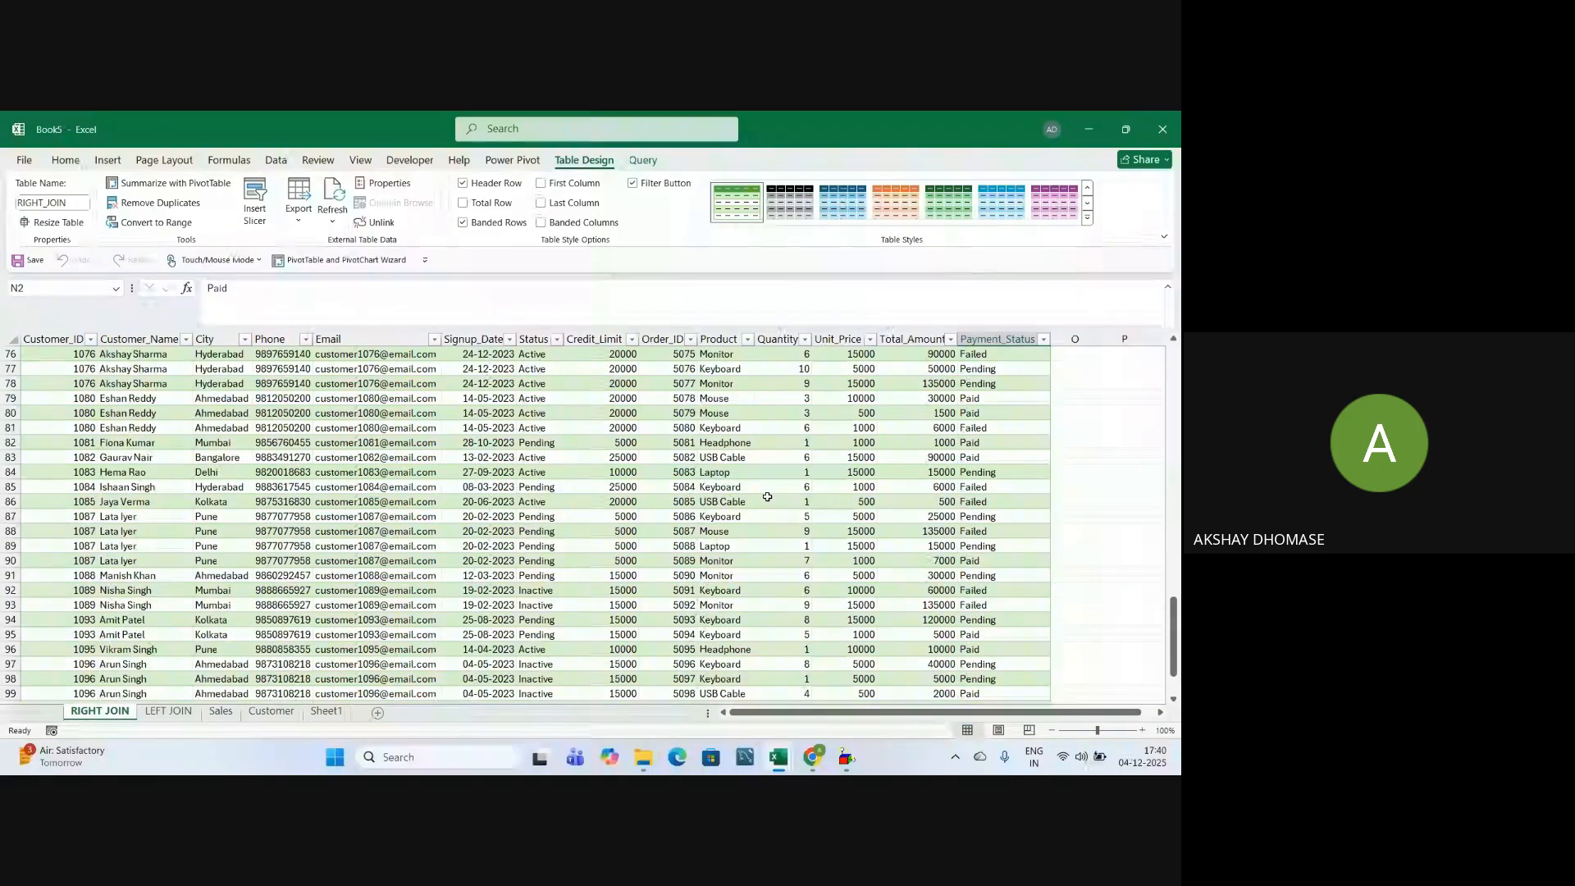
pyautogui.scroll(15, 767, 497)
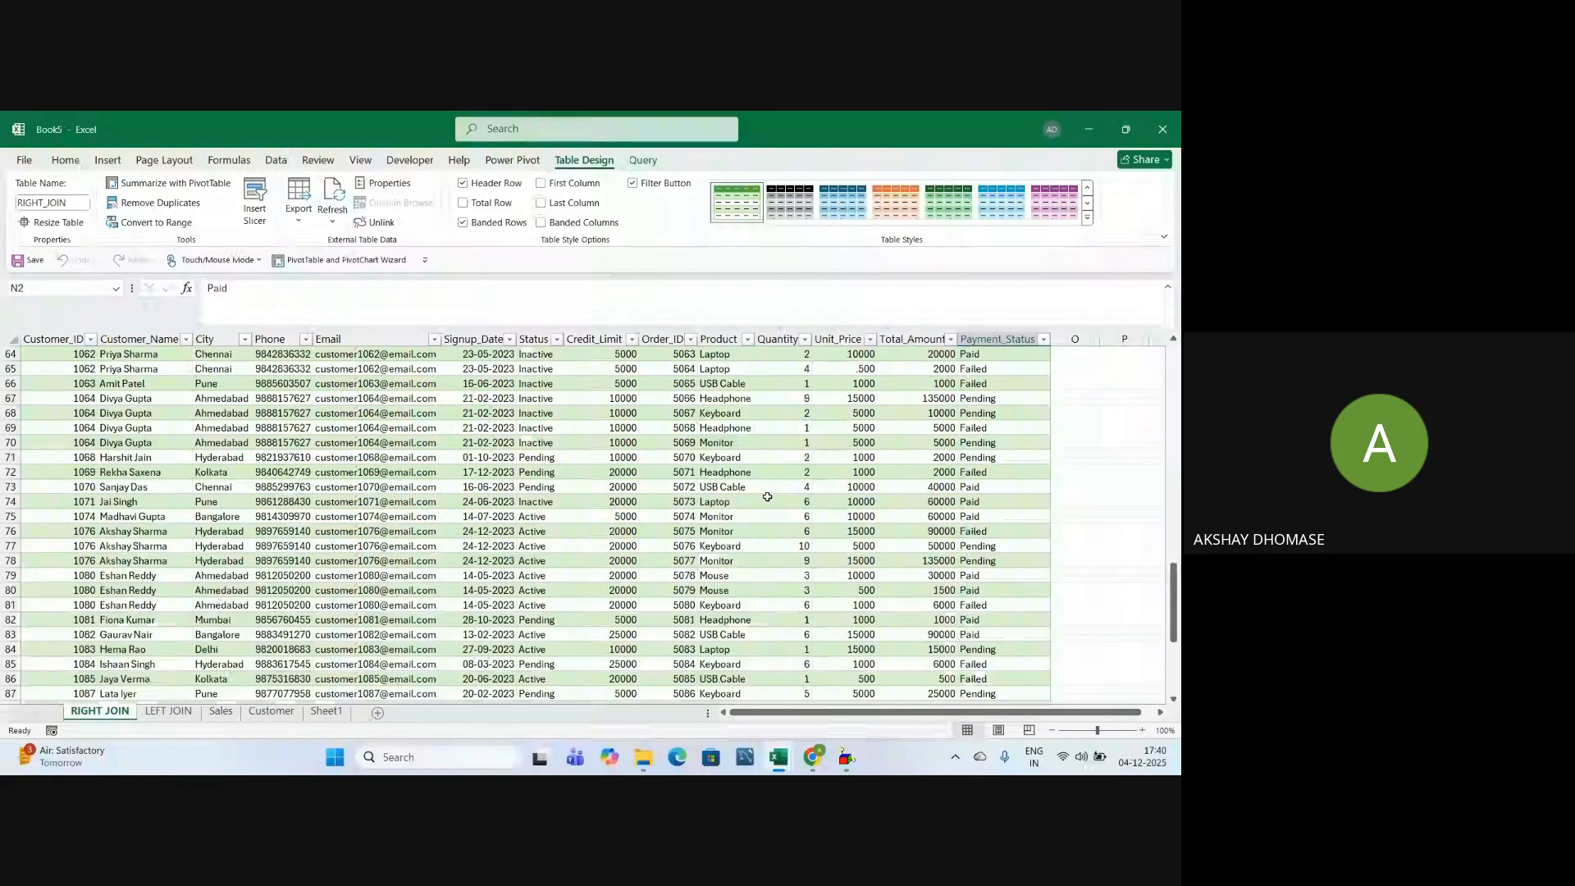
pyautogui.scroll(14, 767, 497)
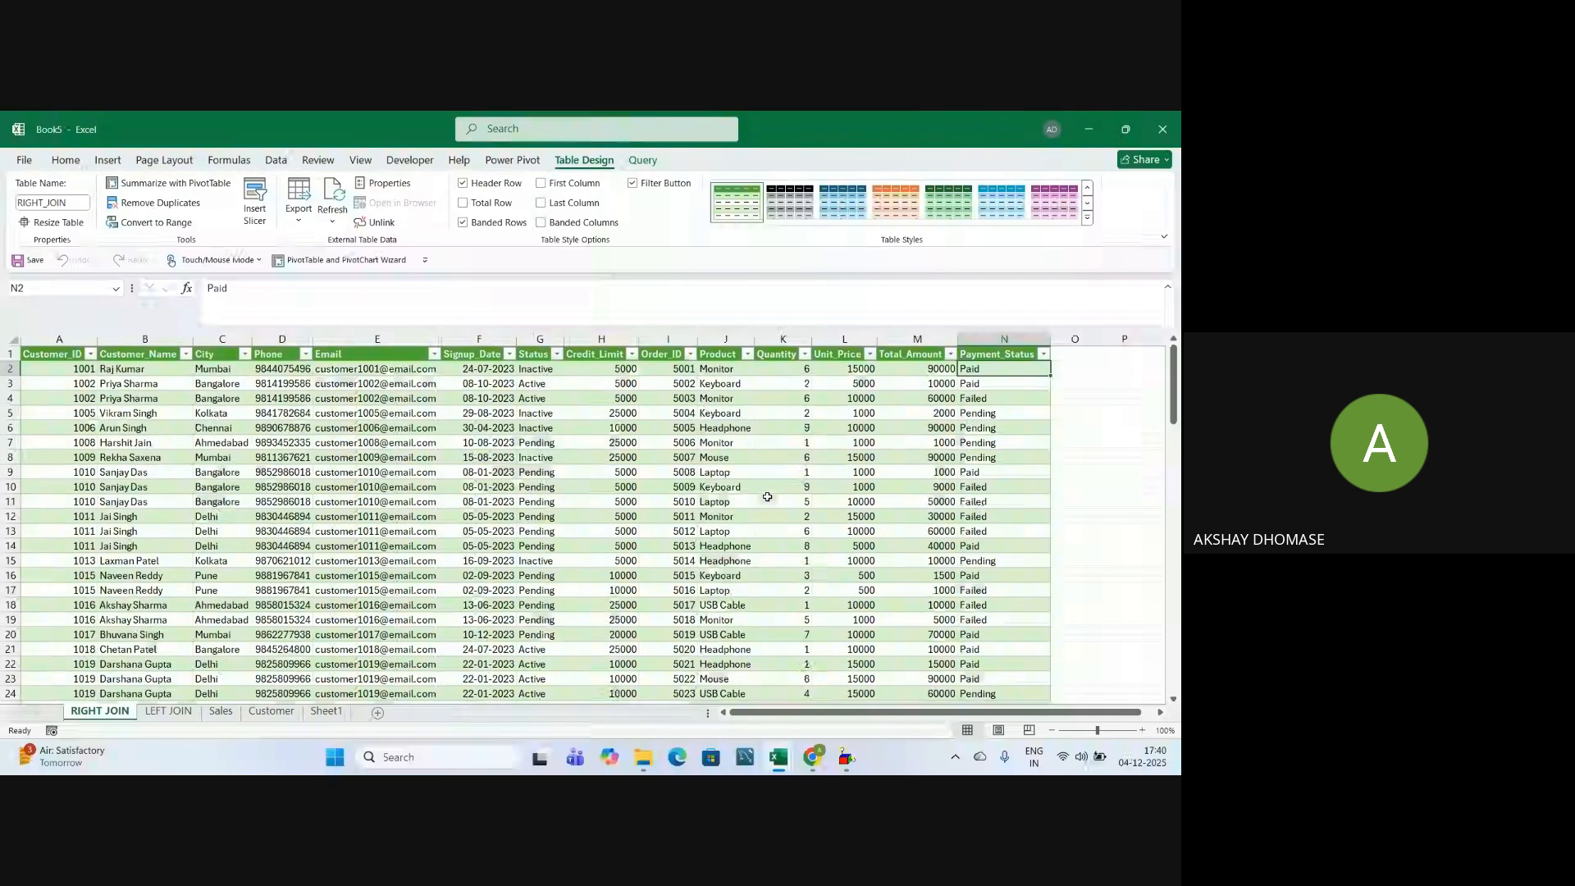
pyautogui.scroll(-7, 767, 497)
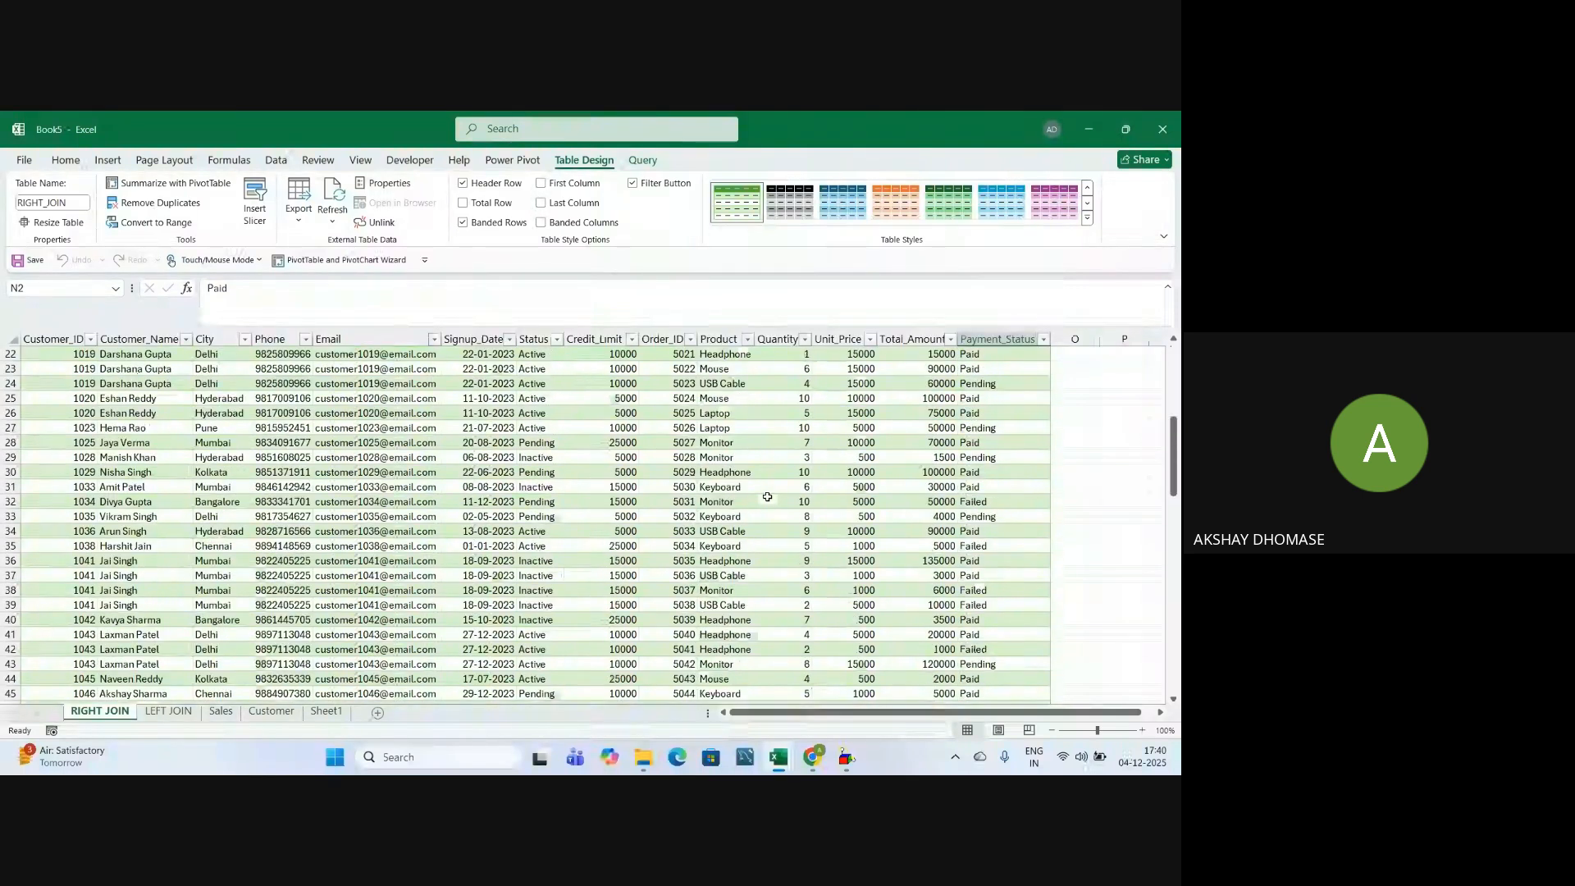
pyautogui.scroll(-20, 767, 497)
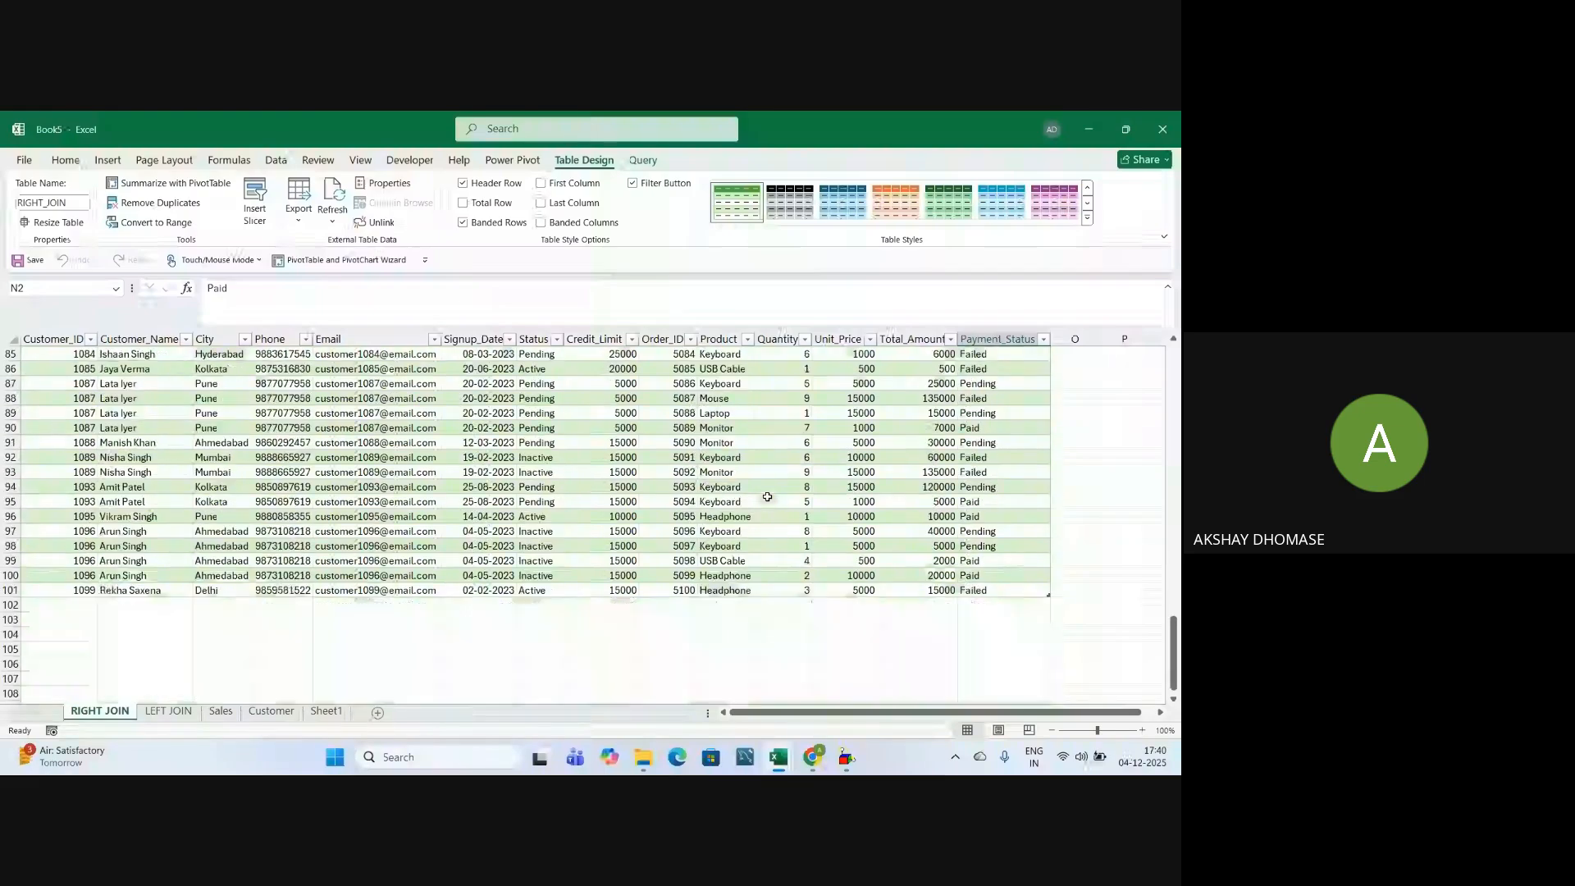
pyautogui.scroll(16, 766, 497)
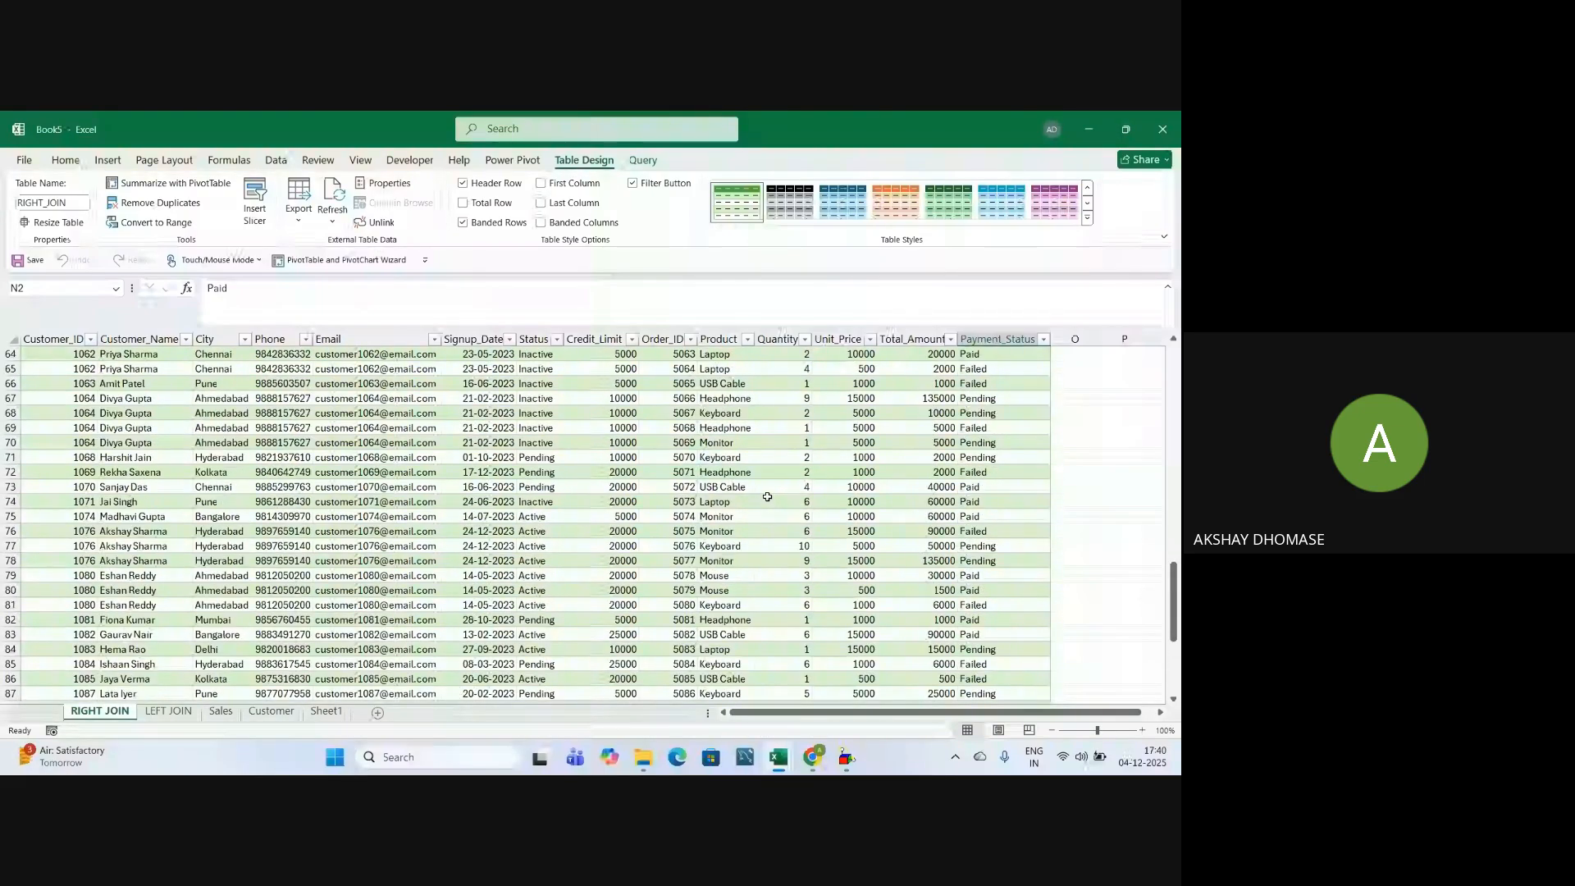
pyautogui.scroll(12, 767, 497)
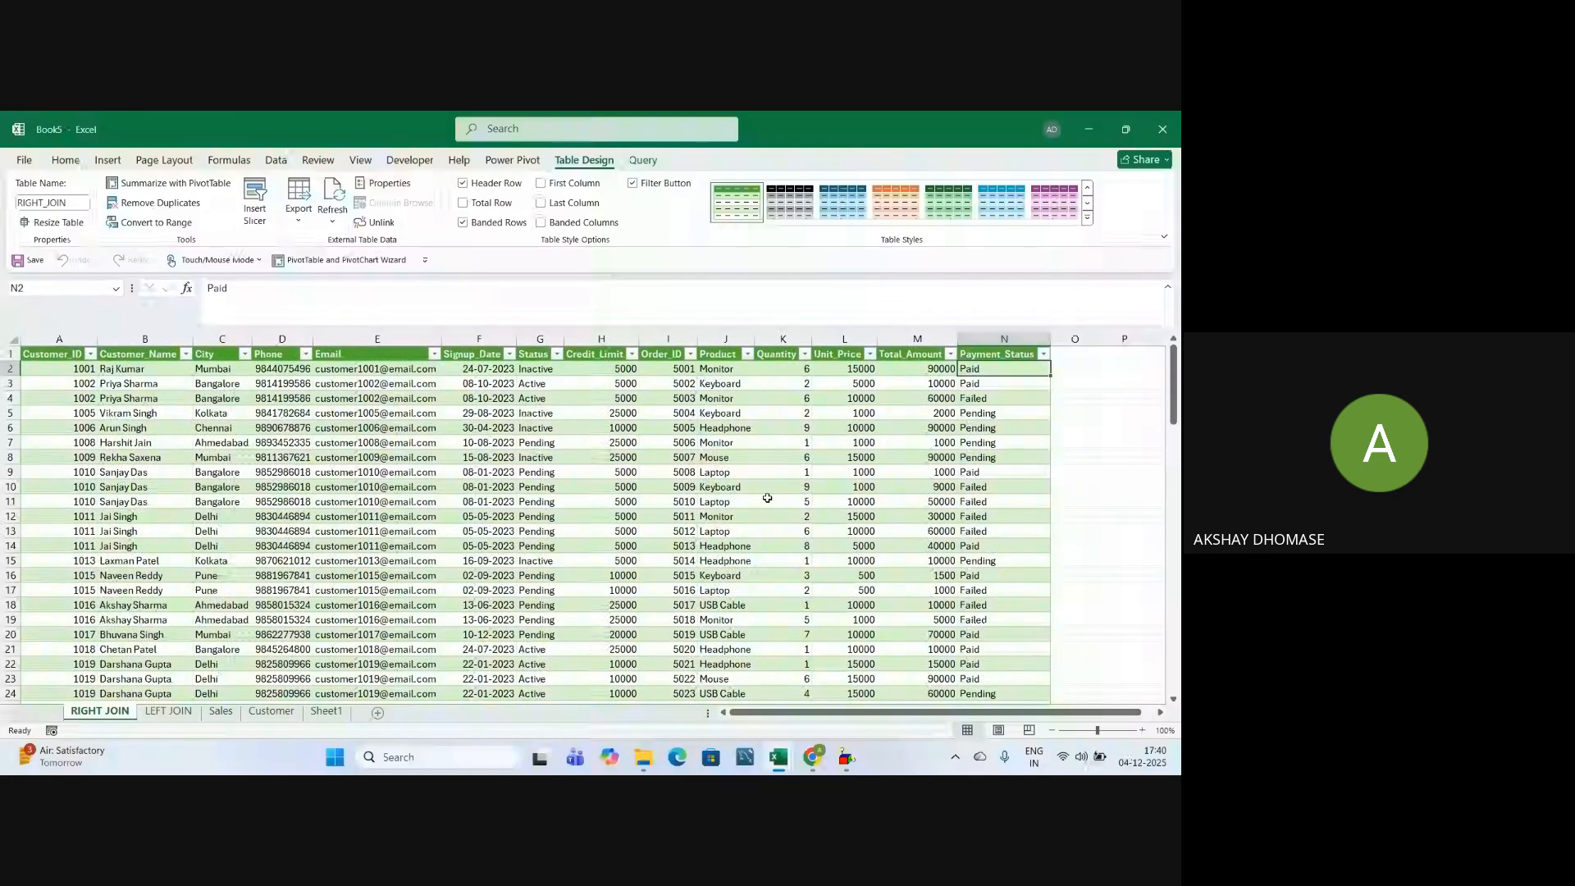
# Examine the repeated customer in rows 3 and 4 of RIGHT JOIN, from Customer_ID through Credit_Limit to the two Order_ID values
pyautogui.click(80, 385)
pyautogui.click(82, 398)
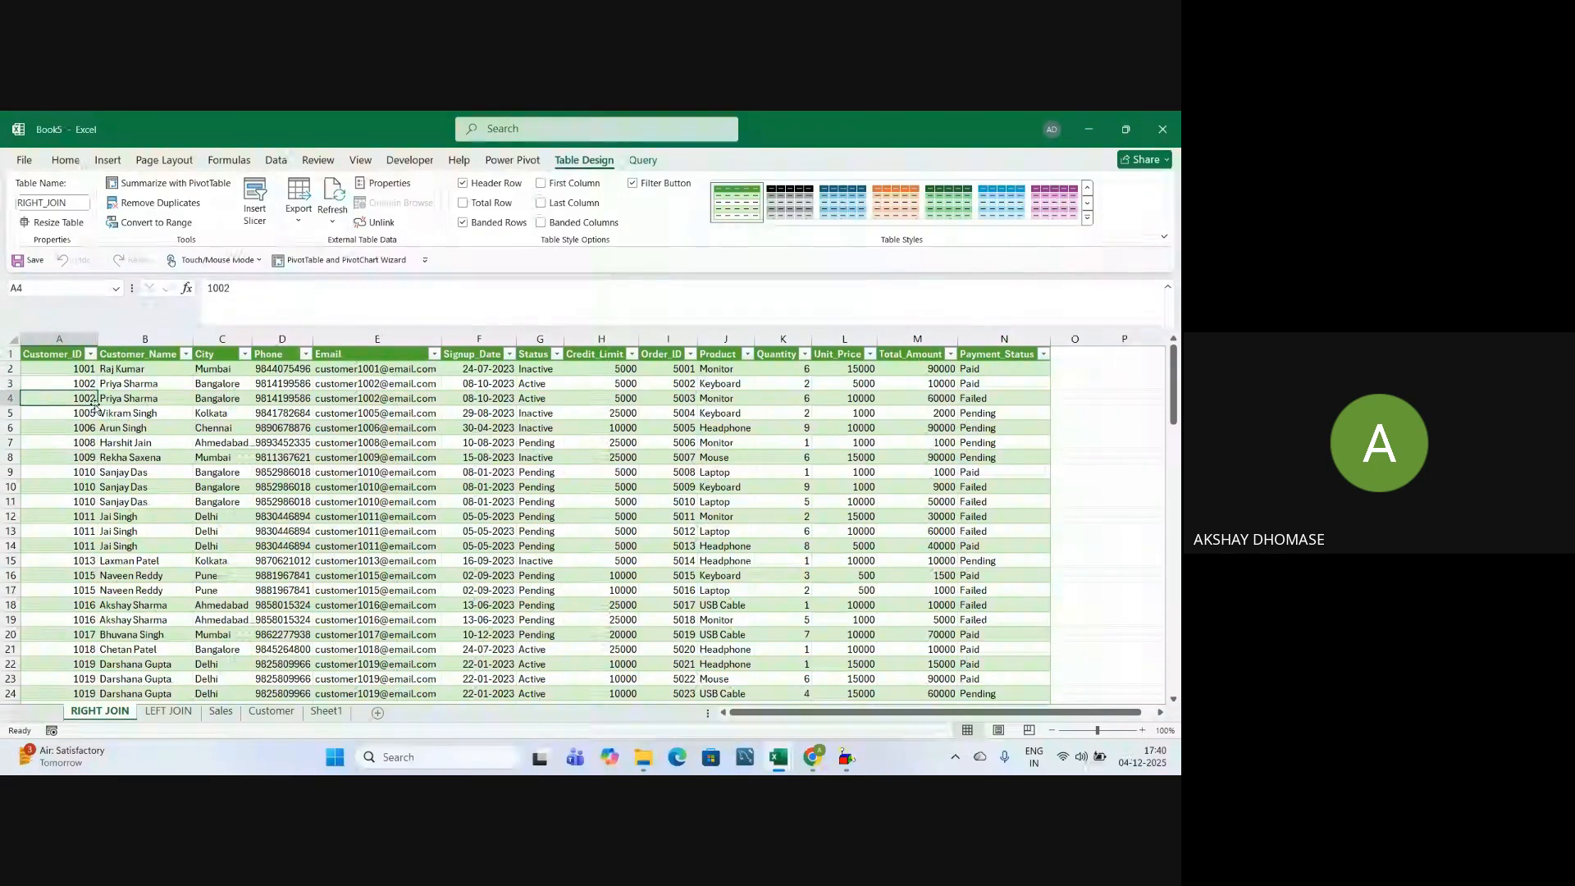
pyautogui.click(117, 386)
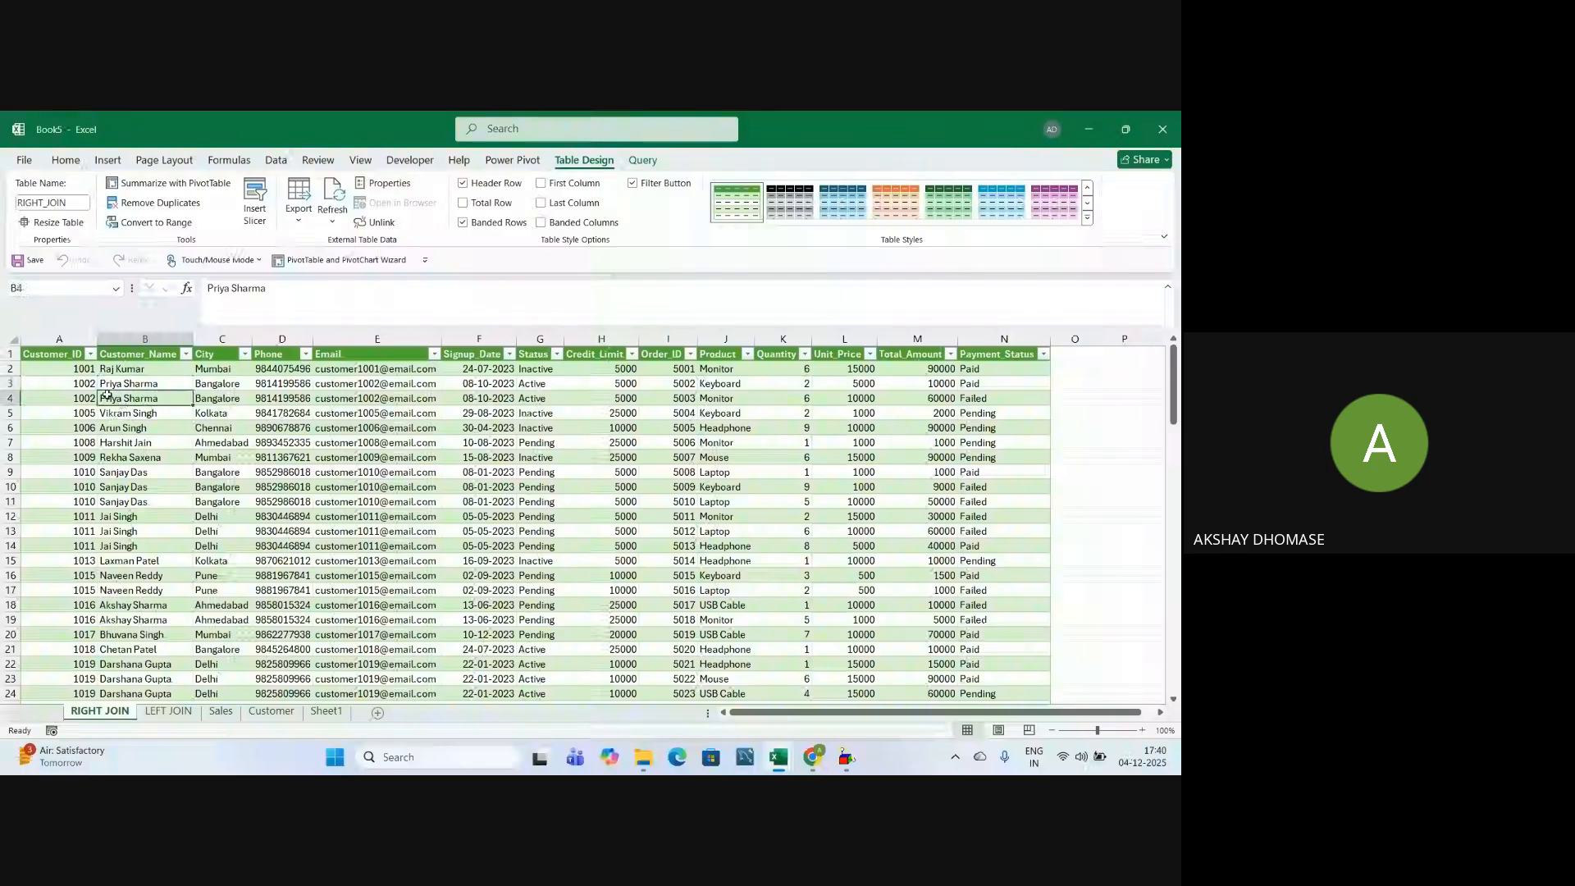
pyautogui.moveTo(230, 383); pyautogui.dragTo(227, 397)
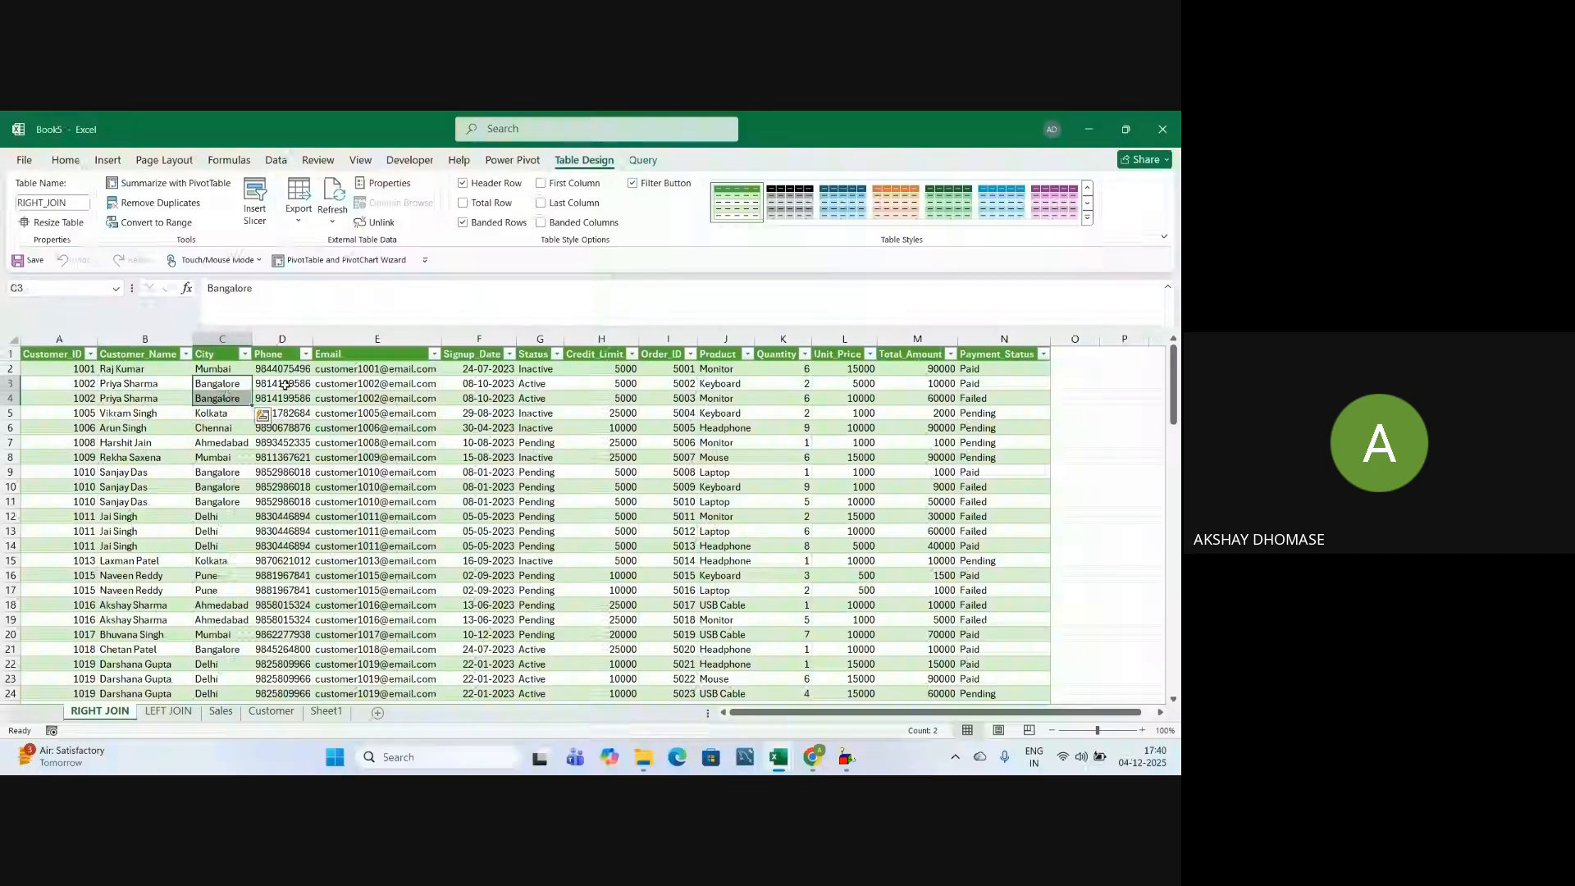
pyautogui.moveTo(533, 383); pyautogui.dragTo(534, 398)
pyautogui.click(631, 383)
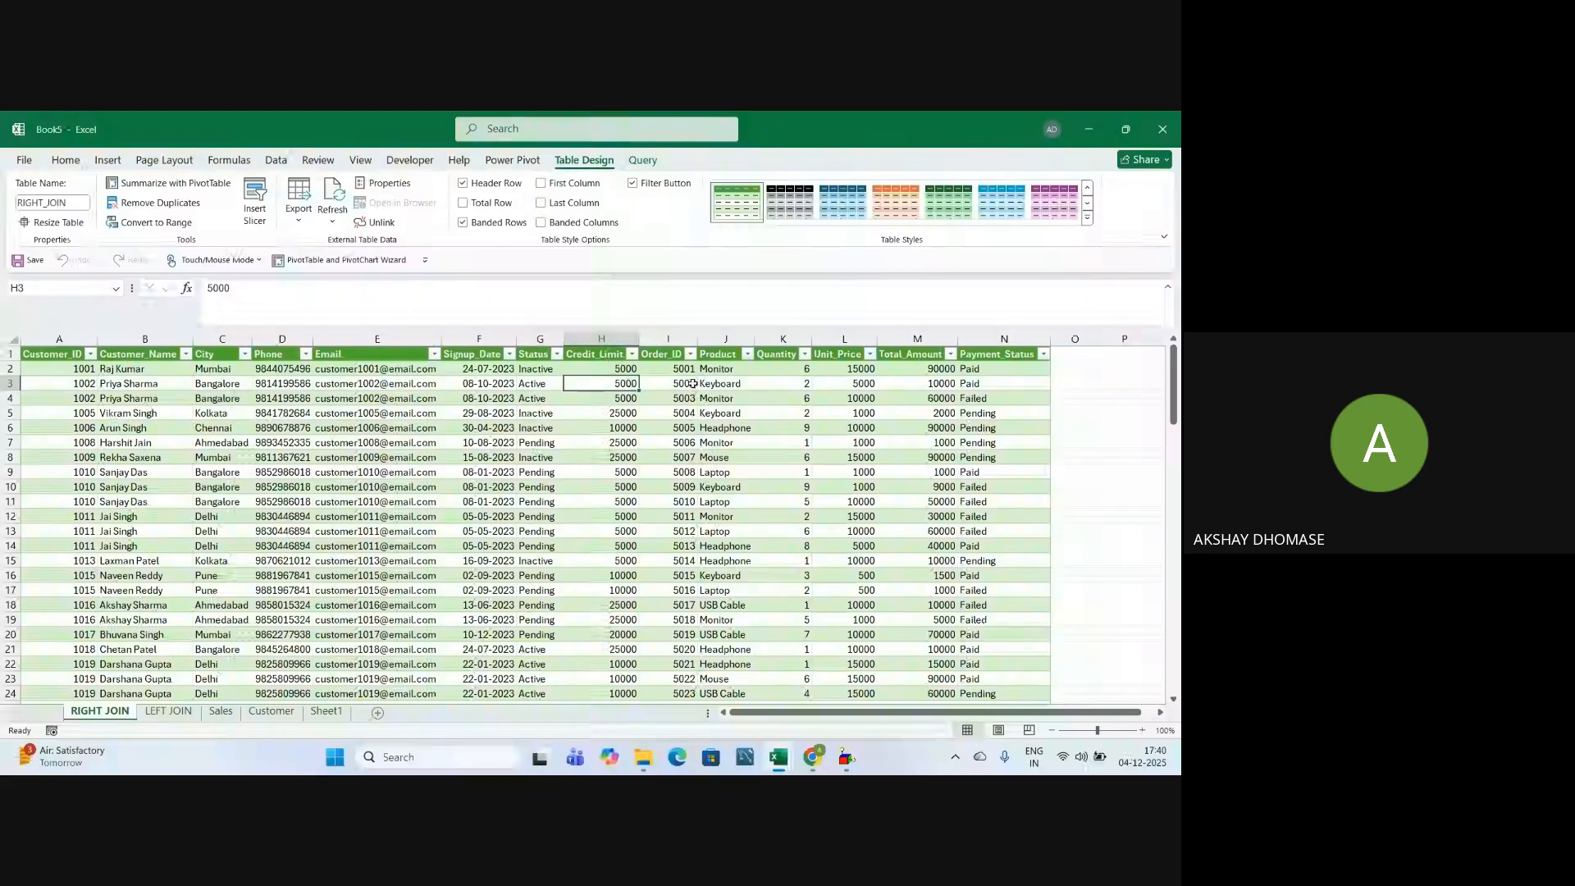
pyautogui.click(675, 383)
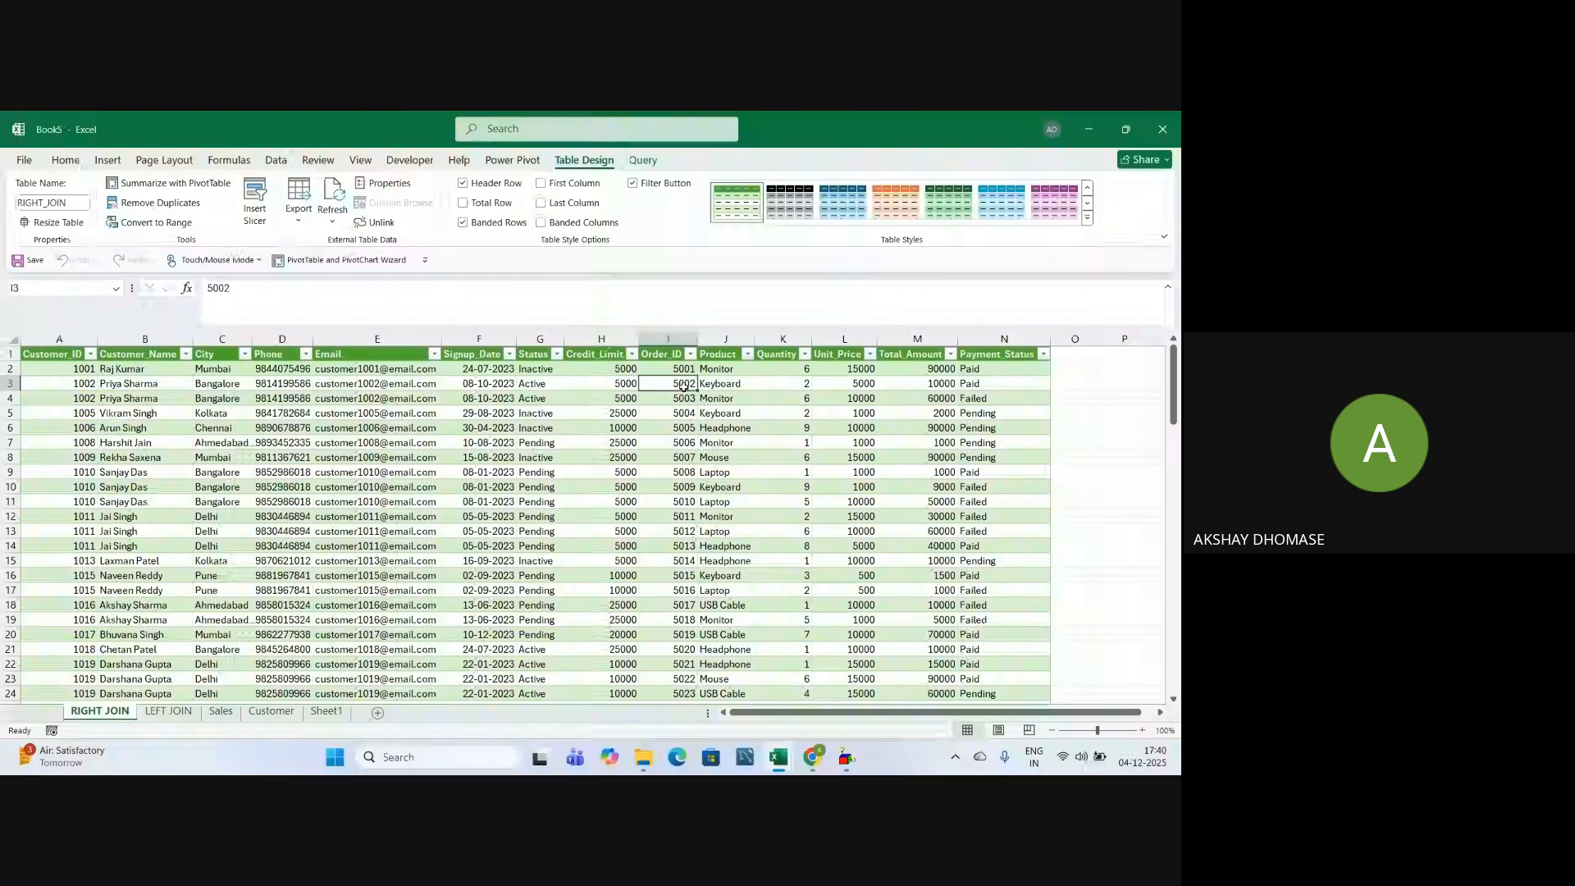
pyautogui.click(678, 400)
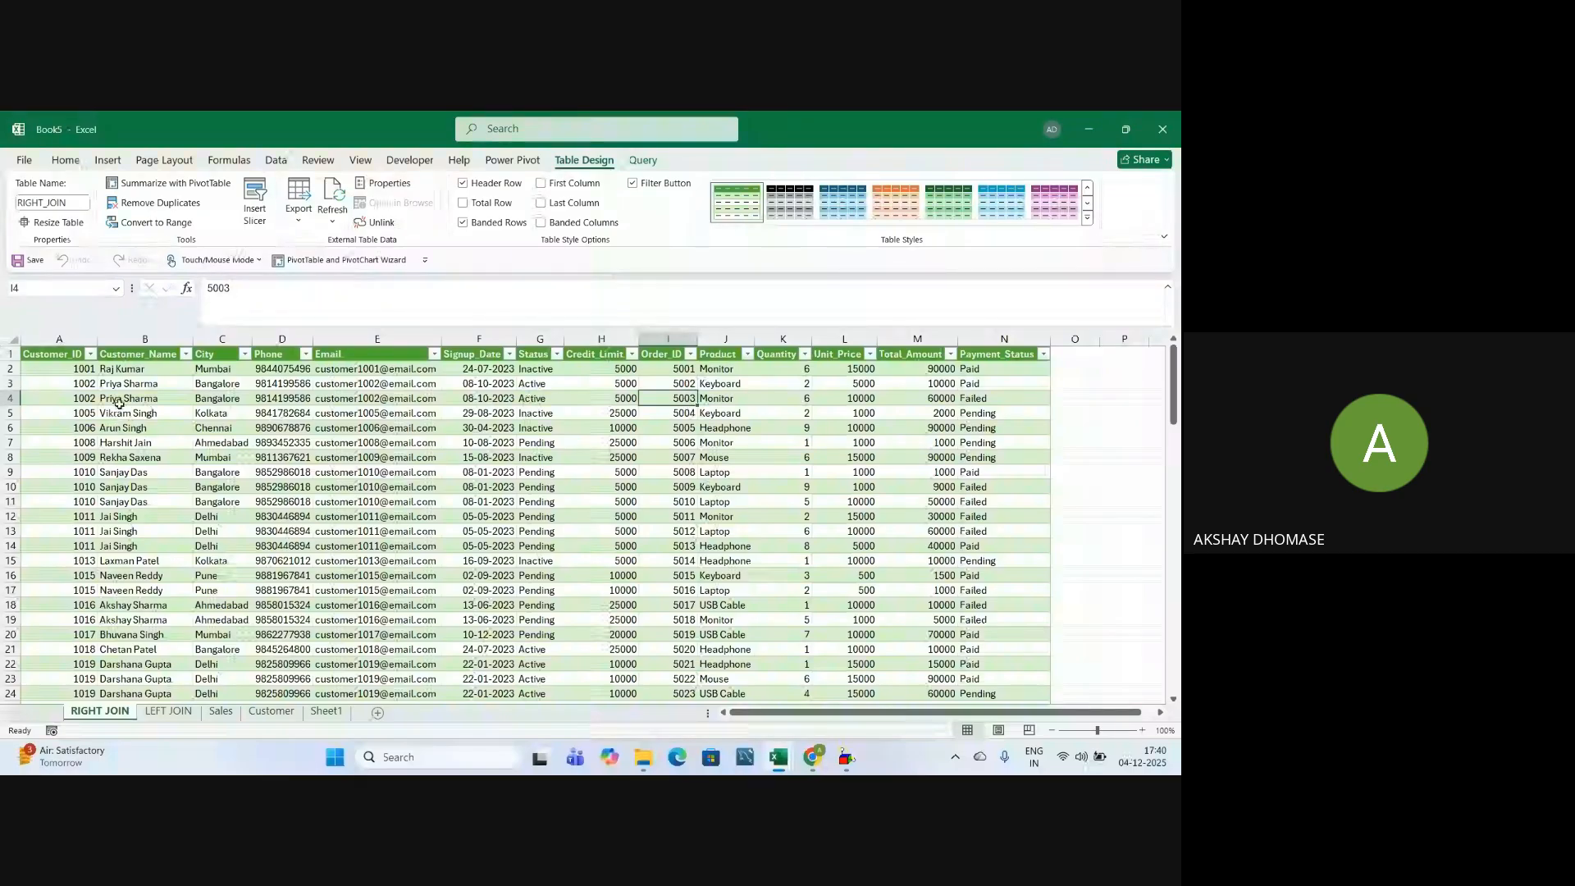
# Compare the two orders in rows 3 and 4 by Order_ID, Product, Quantity, Unit_Price, Total_Amount and Payment_Status, and recheck their shared customer
pyautogui.moveTo(86, 384); pyautogui.dragTo(89, 400)
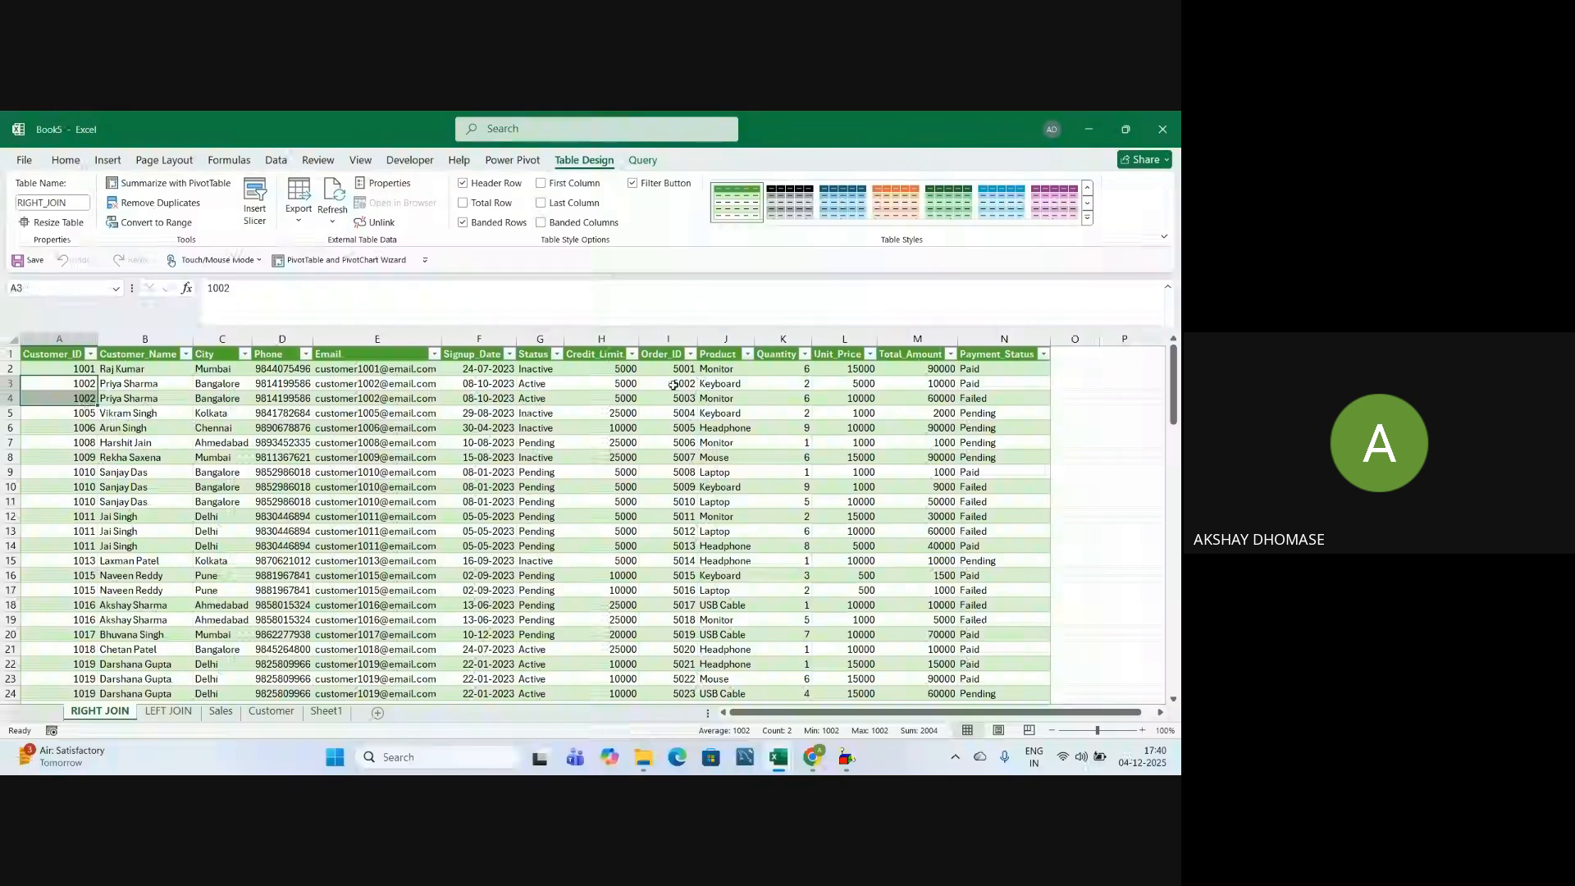
pyautogui.moveTo(673, 384); pyautogui.dragTo(668, 399)
pyautogui.click(733, 386)
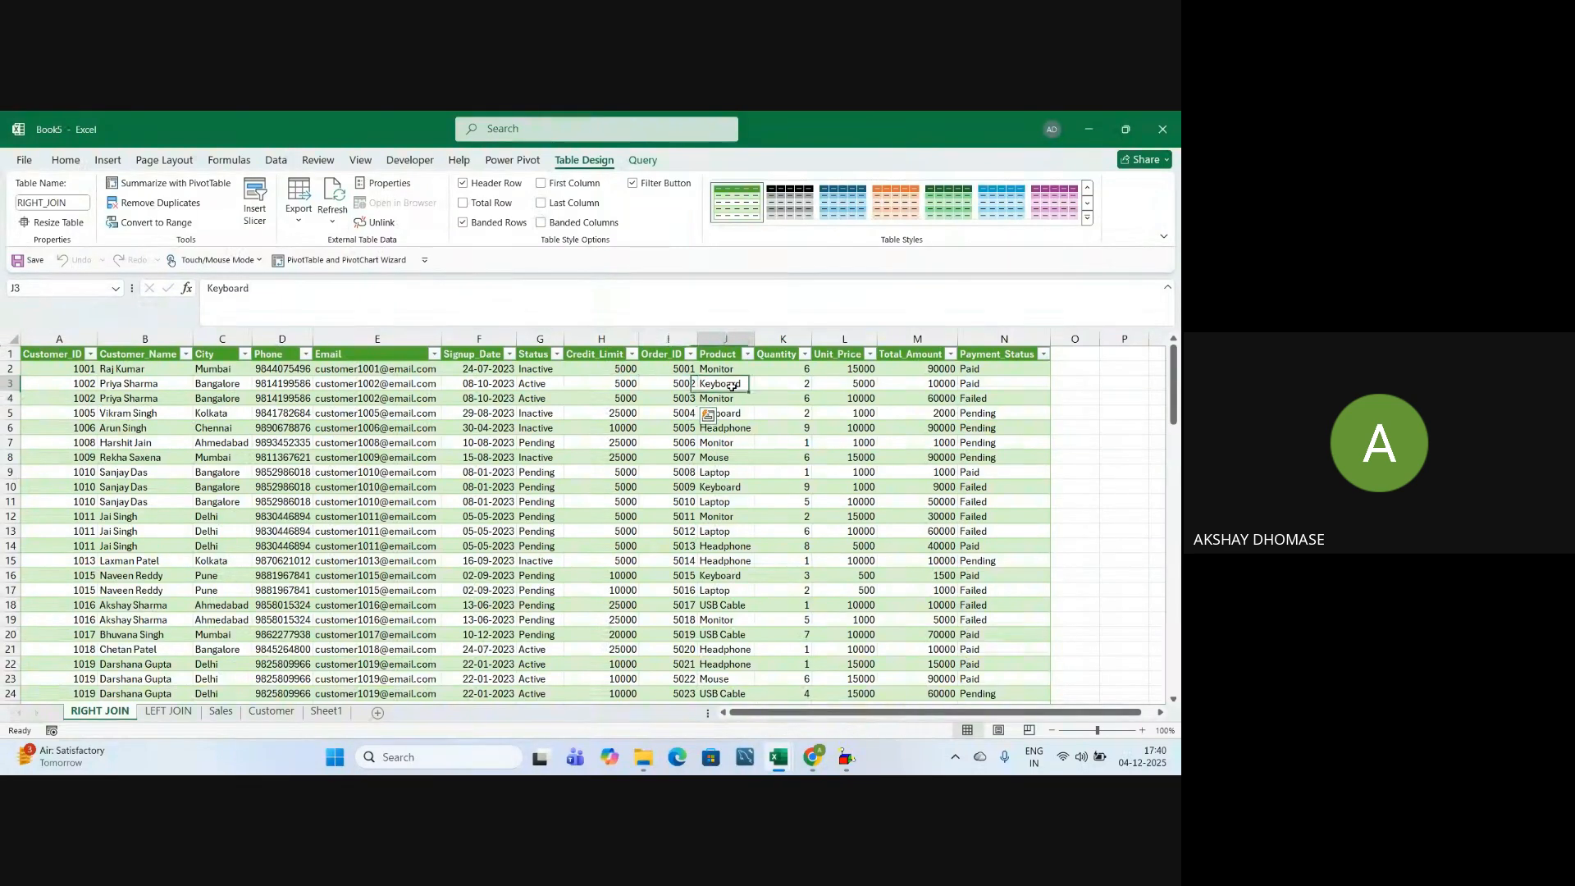
pyautogui.click(726, 403)
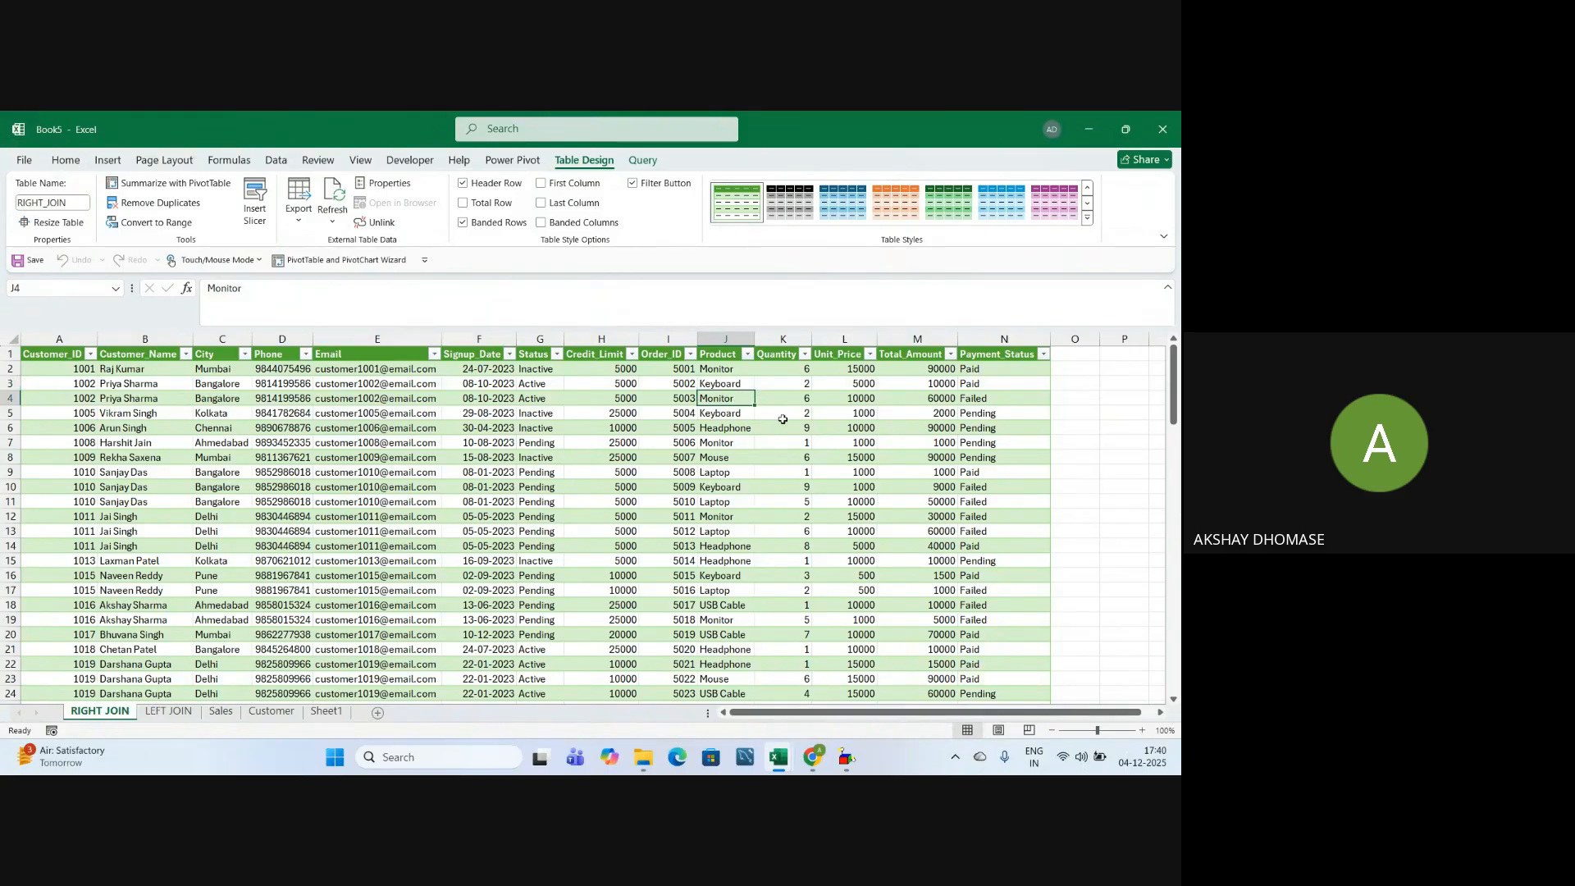
pyautogui.click(806, 386)
pyautogui.click(805, 404)
pyautogui.click(865, 399)
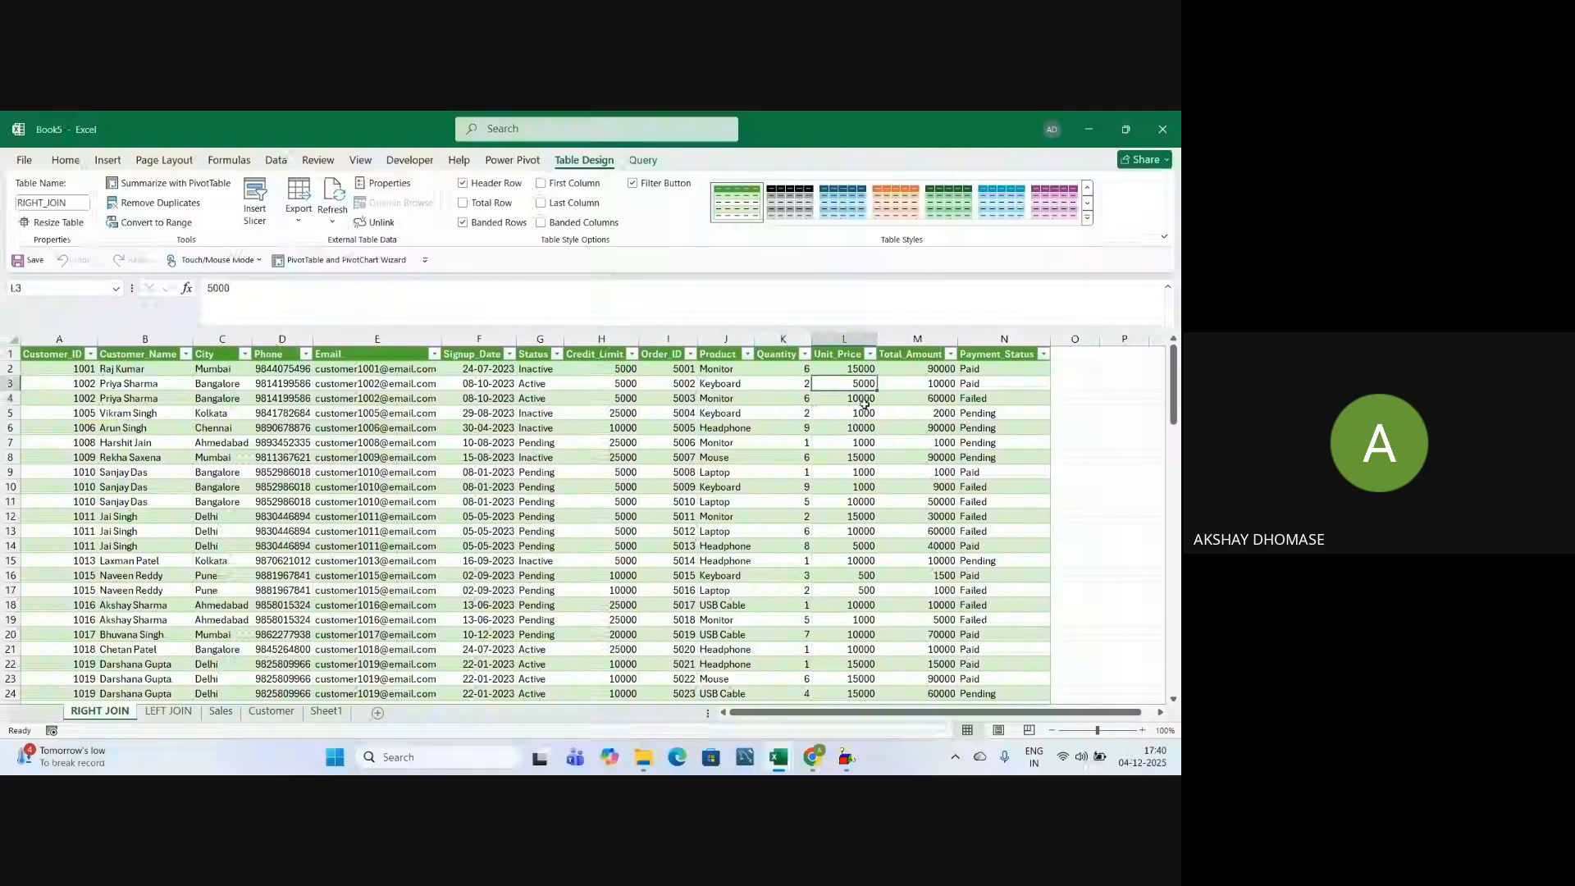
pyautogui.click(943, 400)
pyautogui.click(992, 385)
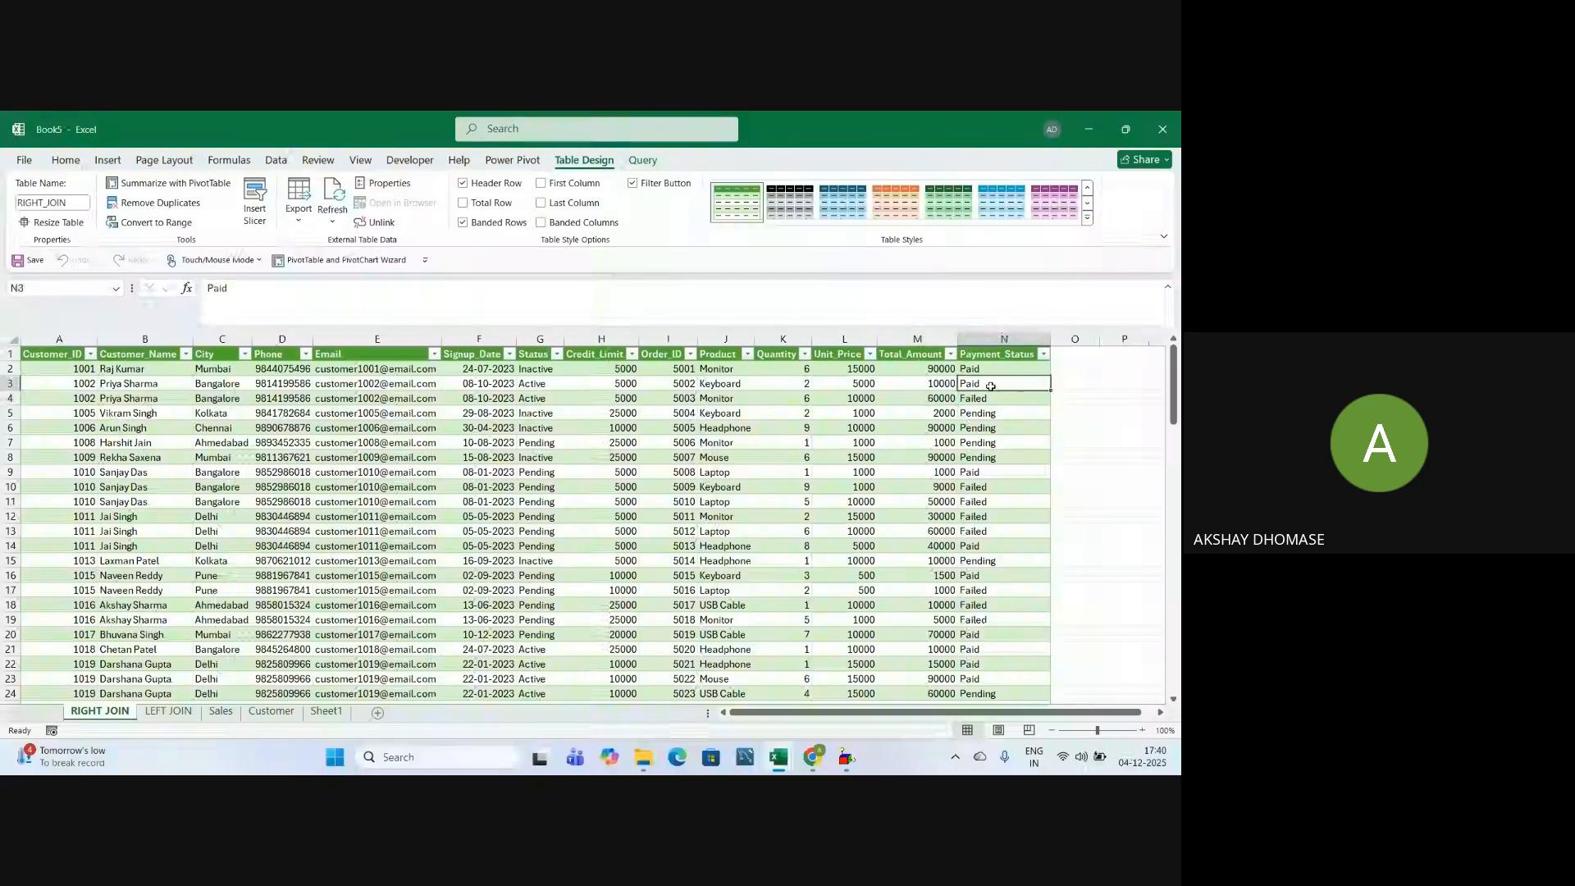
pyautogui.click(993, 400)
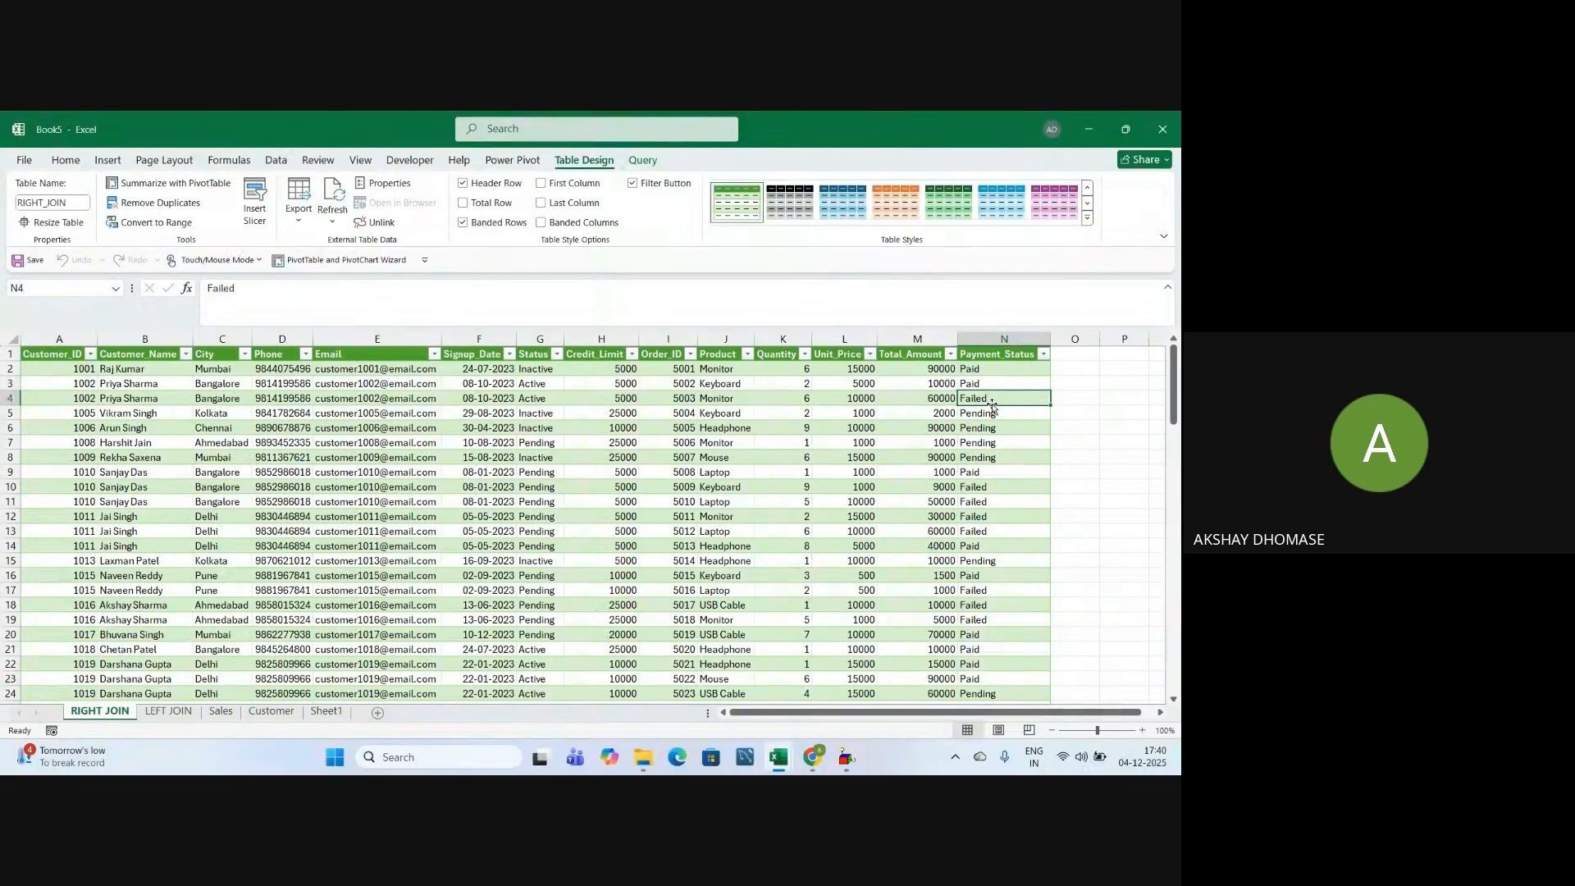
pyautogui.moveTo(87, 386); pyautogui.dragTo(88, 400)
pyautogui.click(125, 385)
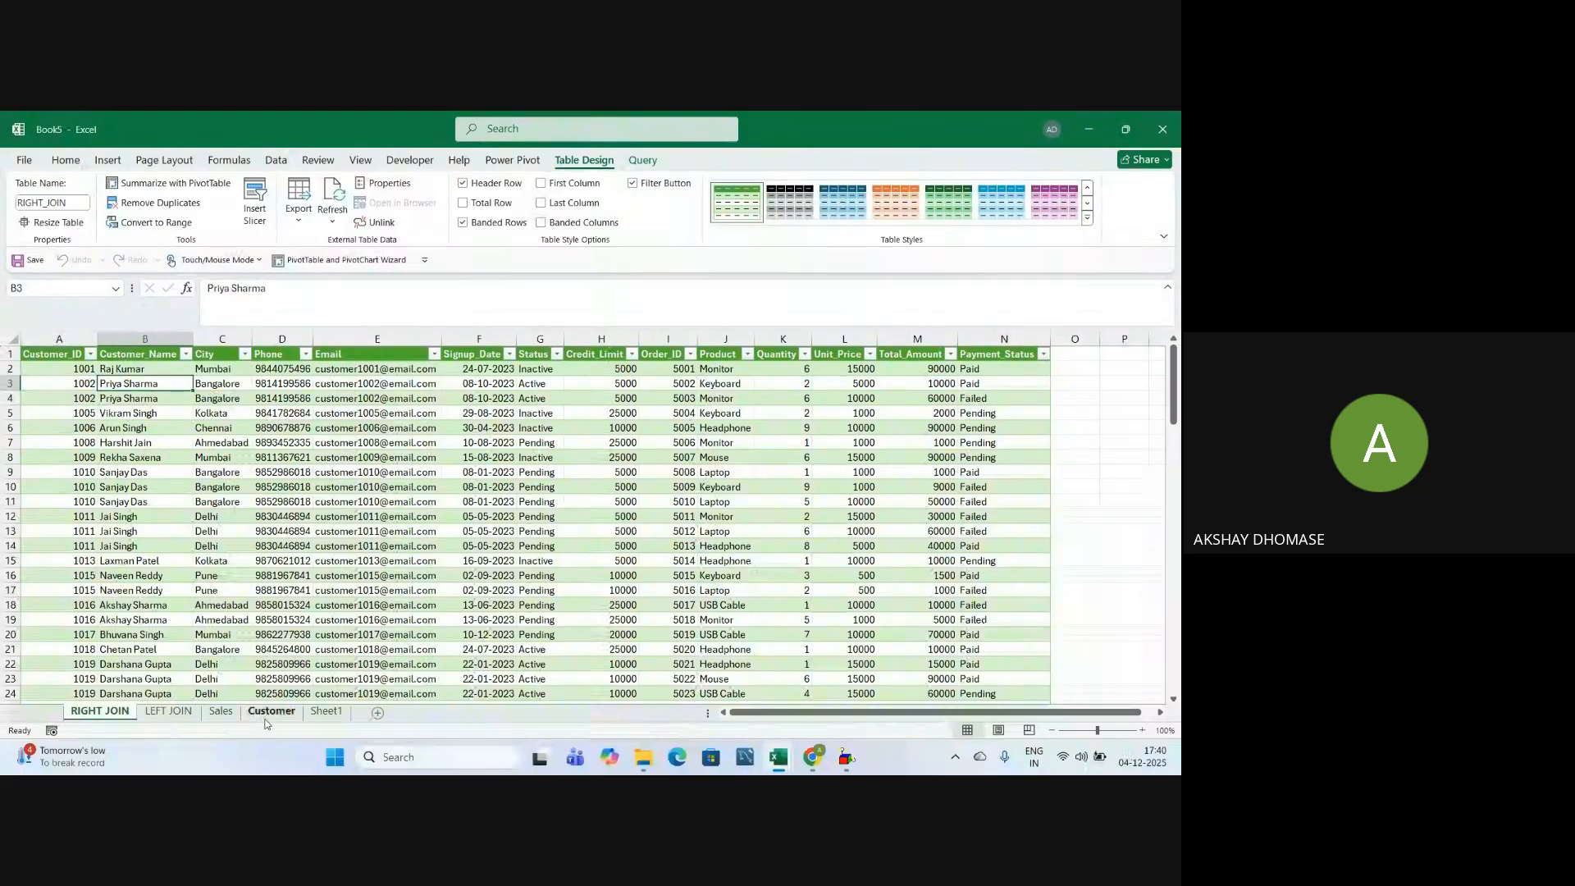
# Filter the Customer_ID column on the Sales sheet to the ID of the customer repeated in rows 3 and 4 of RIGHT JOIN
pyautogui.scroll(2, 109, 566)
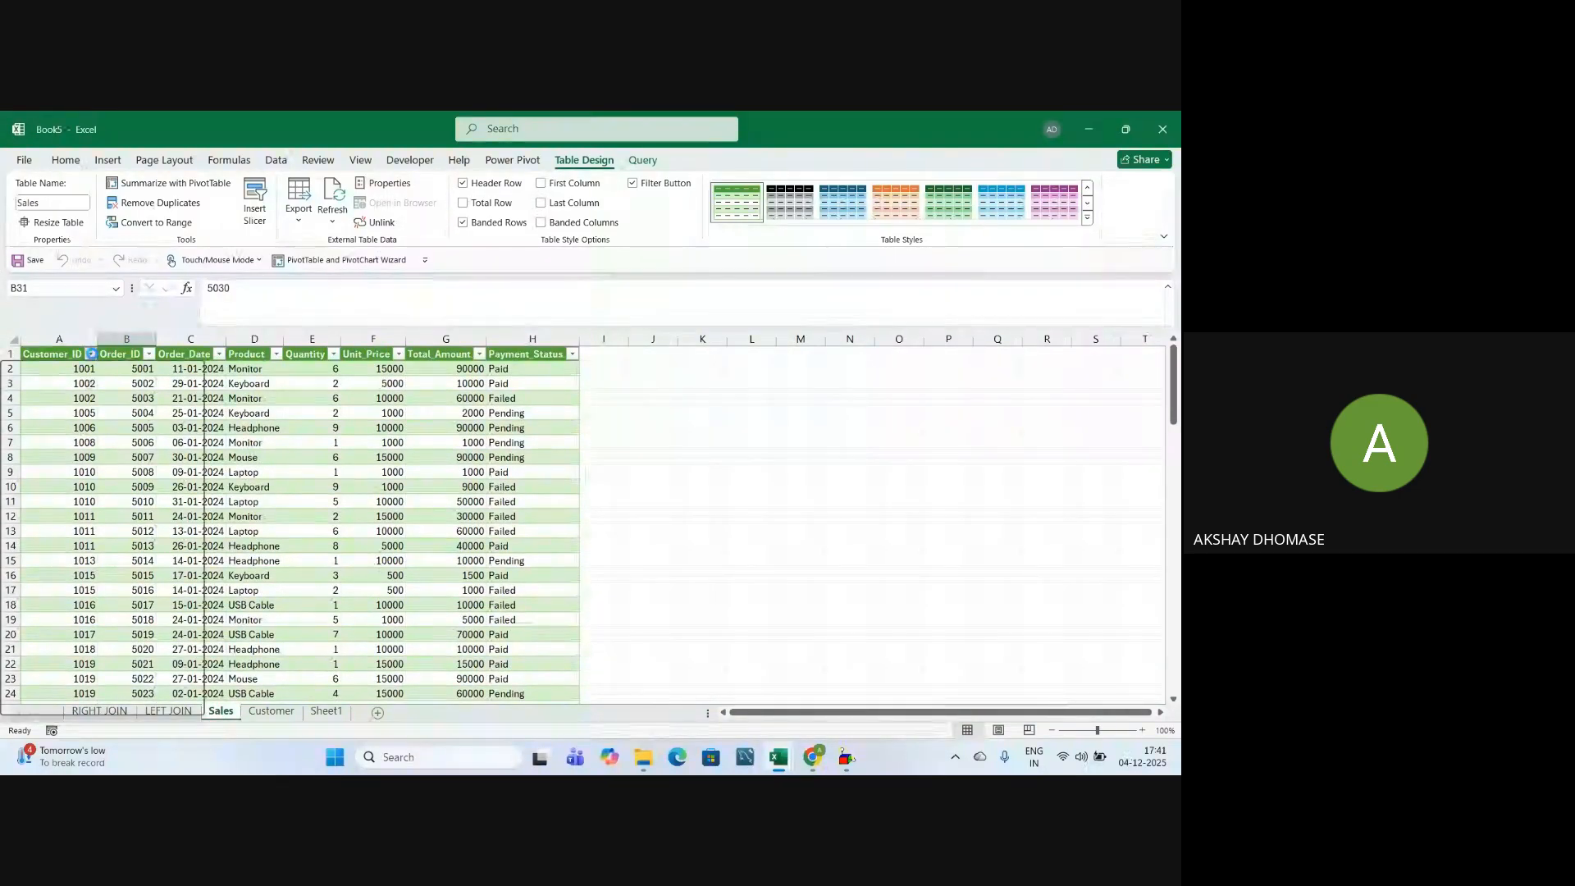
pyautogui.click(90, 353)
pyautogui.click(72, 533)
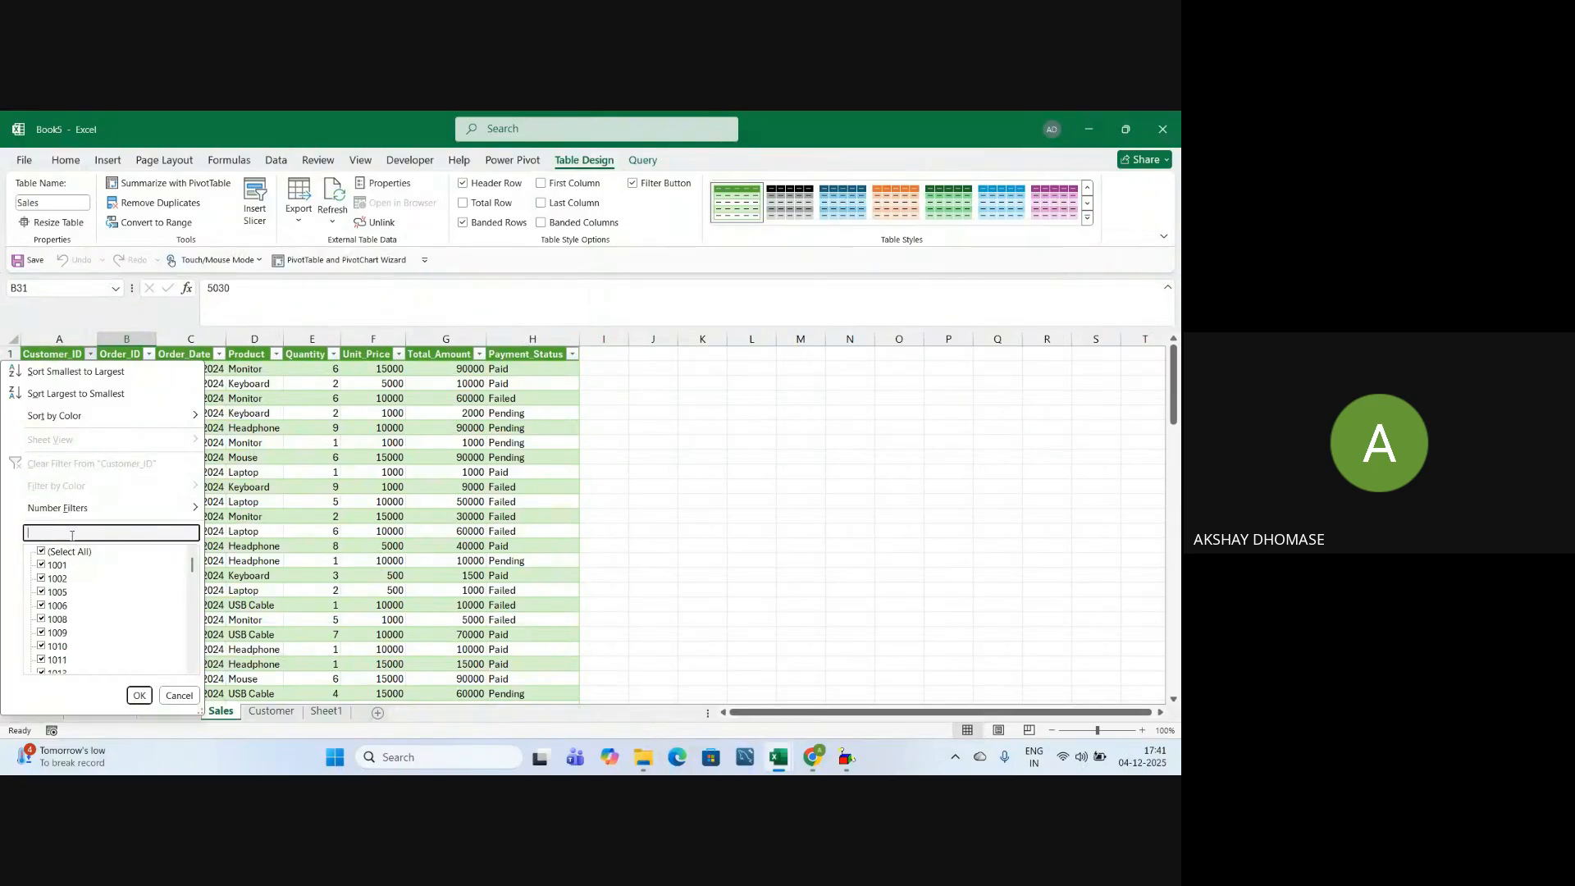
pyautogui.write('1002')
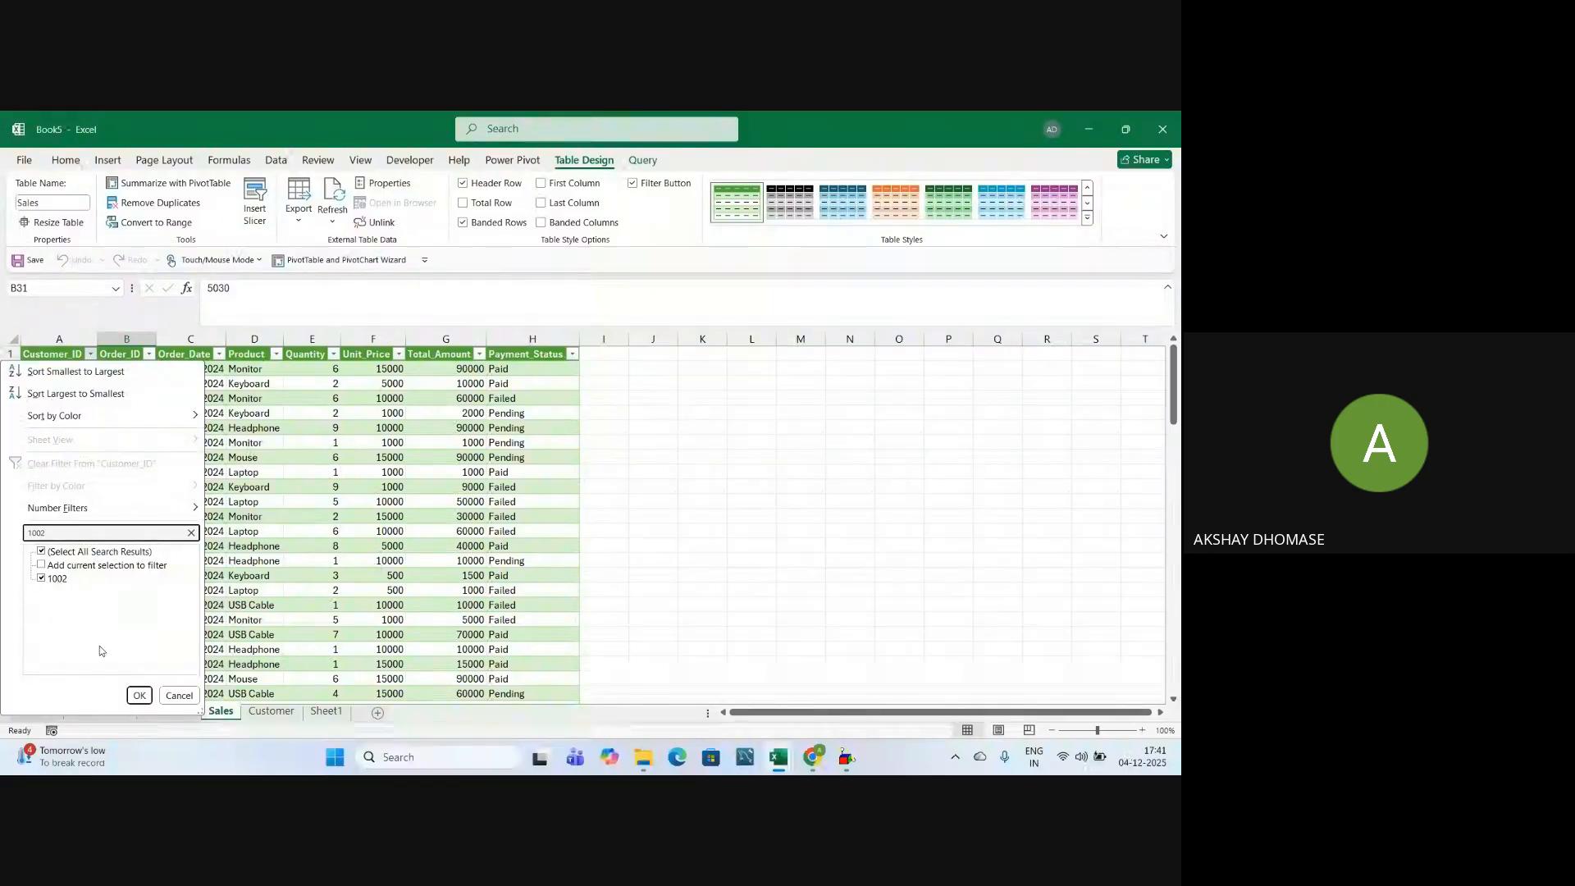
pyautogui.click(139, 695)
# Examine the filtered customer's Sales rows by Customer_ID, Order_ID, Product, Quantity, Unit_Price, Total_Amount and Payment_Status
pyautogui.click(255, 530)
pyautogui.moveTo(78, 369); pyautogui.dragTo(140, 385)
pyautogui.click(93, 453)
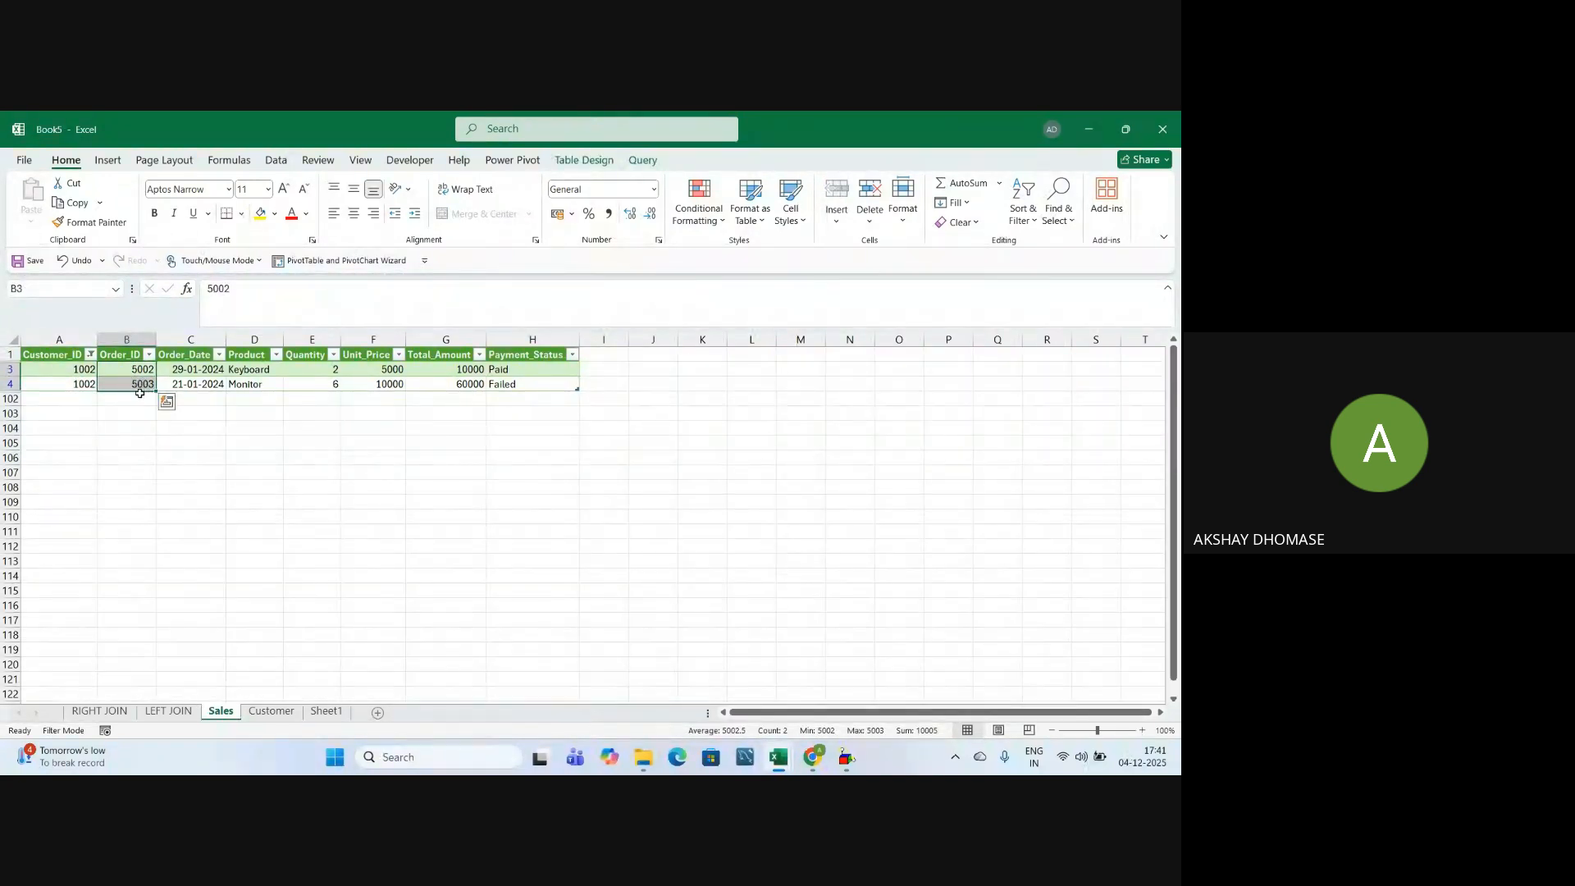
pyautogui.click(127, 427)
pyautogui.click(254, 370)
pyautogui.click(256, 386)
pyautogui.click(316, 371)
pyautogui.click(315, 387)
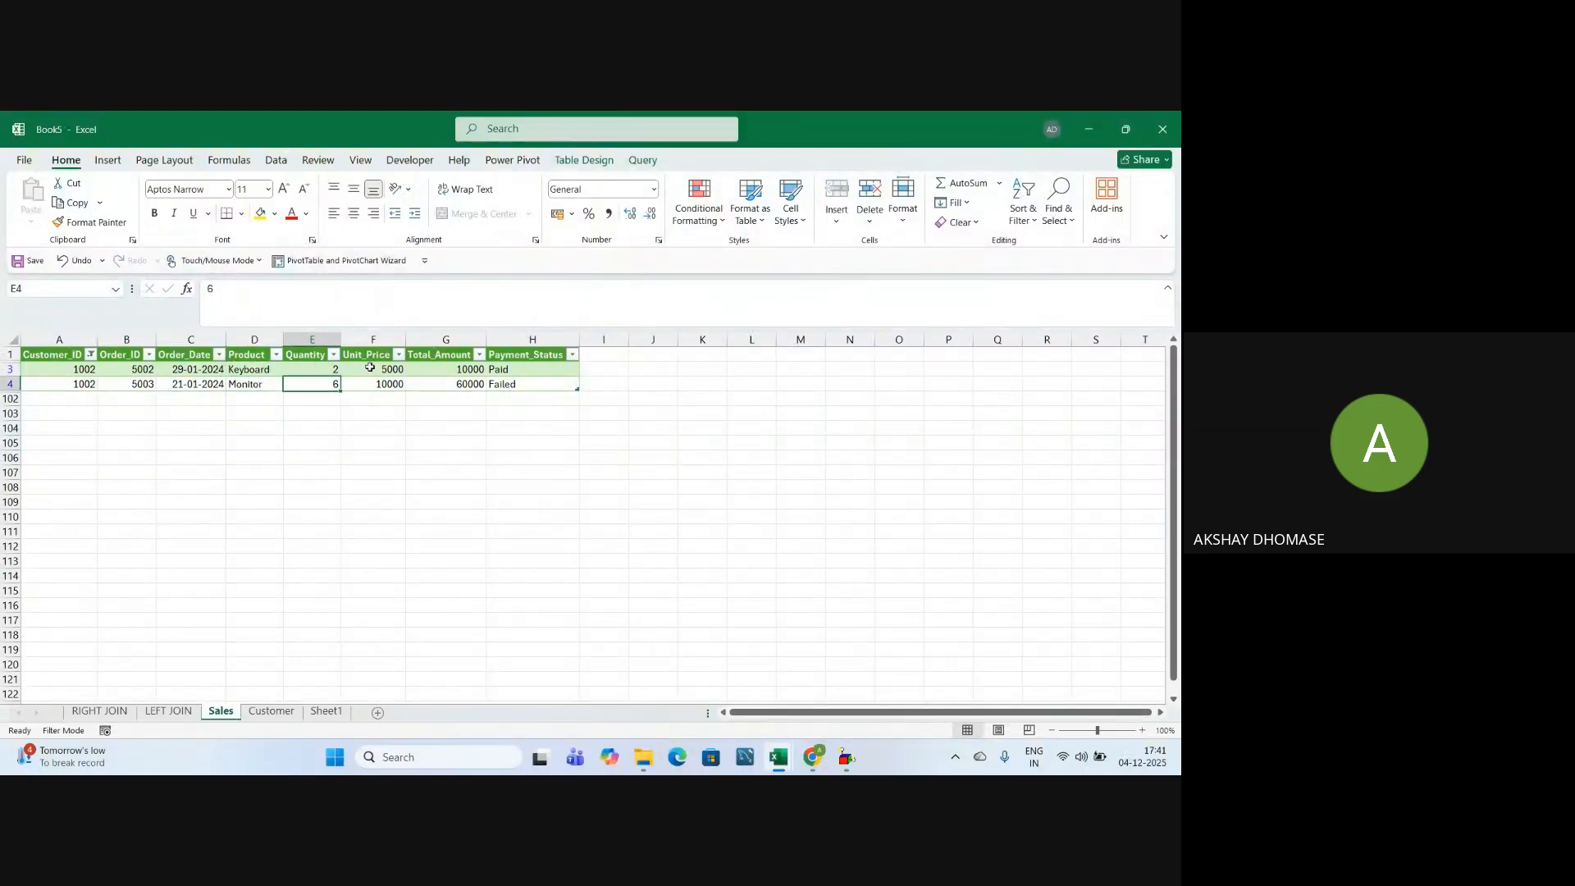
pyautogui.click(366, 369)
pyautogui.click(377, 385)
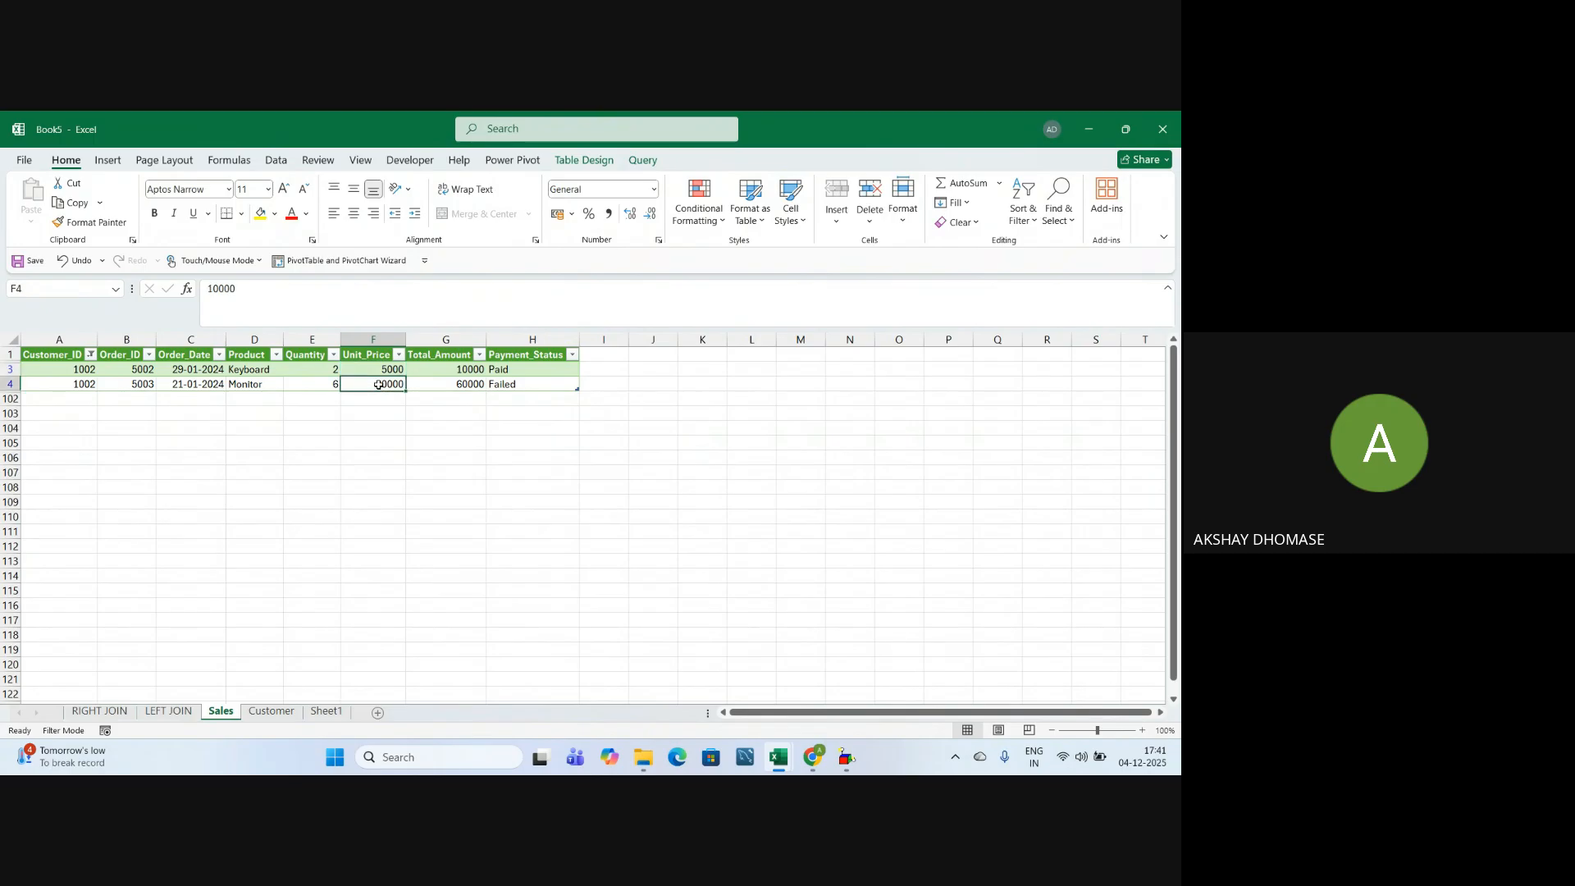
pyautogui.click(462, 372)
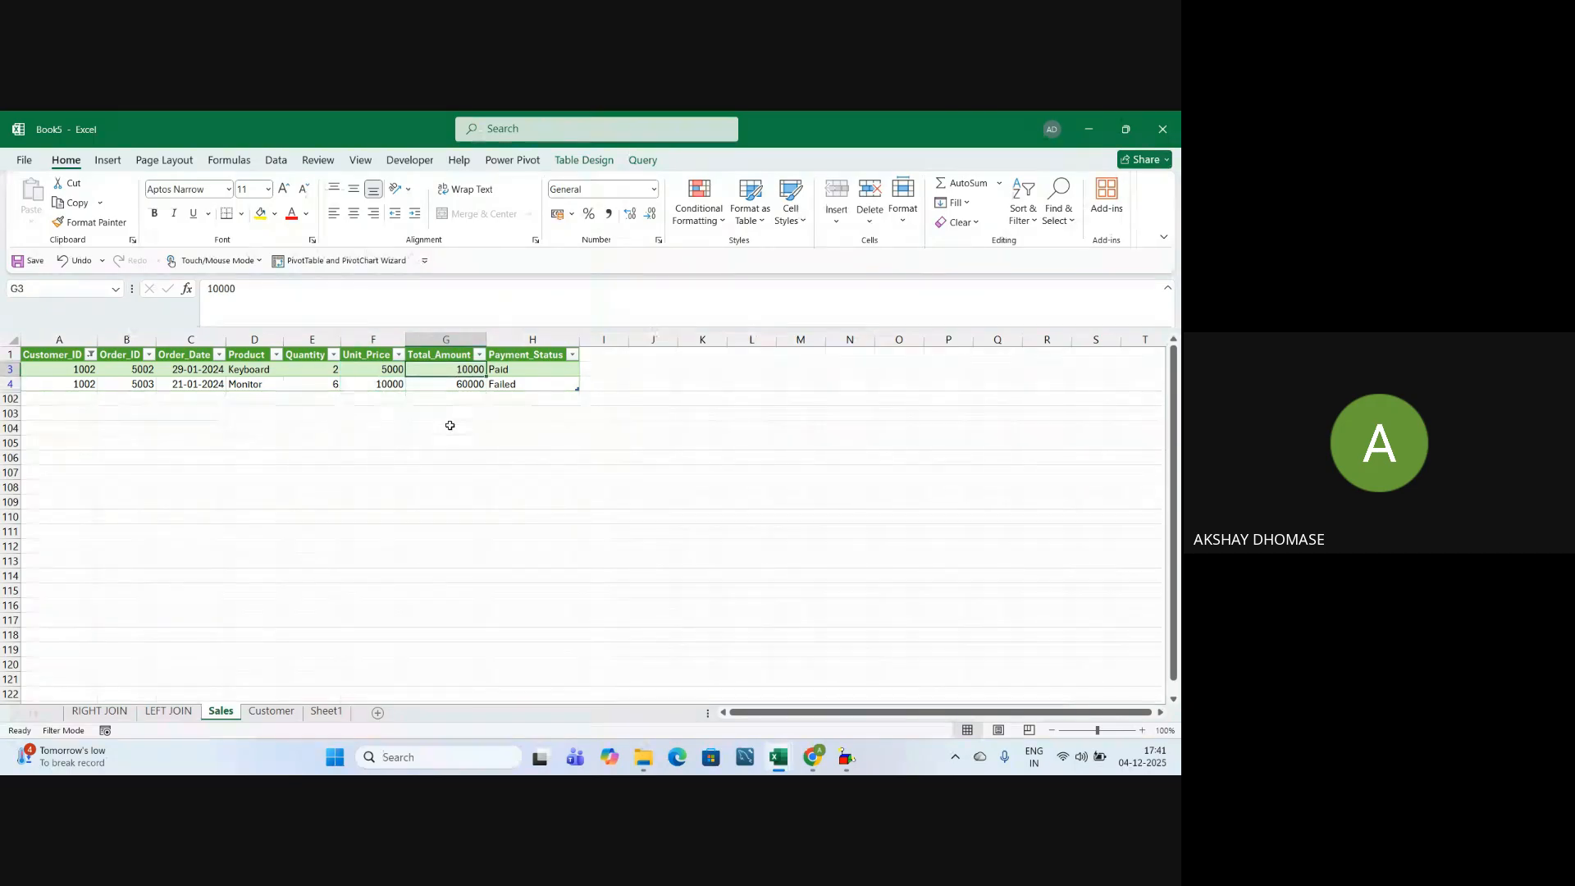
pyautogui.click(462, 386)
pyautogui.click(519, 370)
pyautogui.click(508, 386)
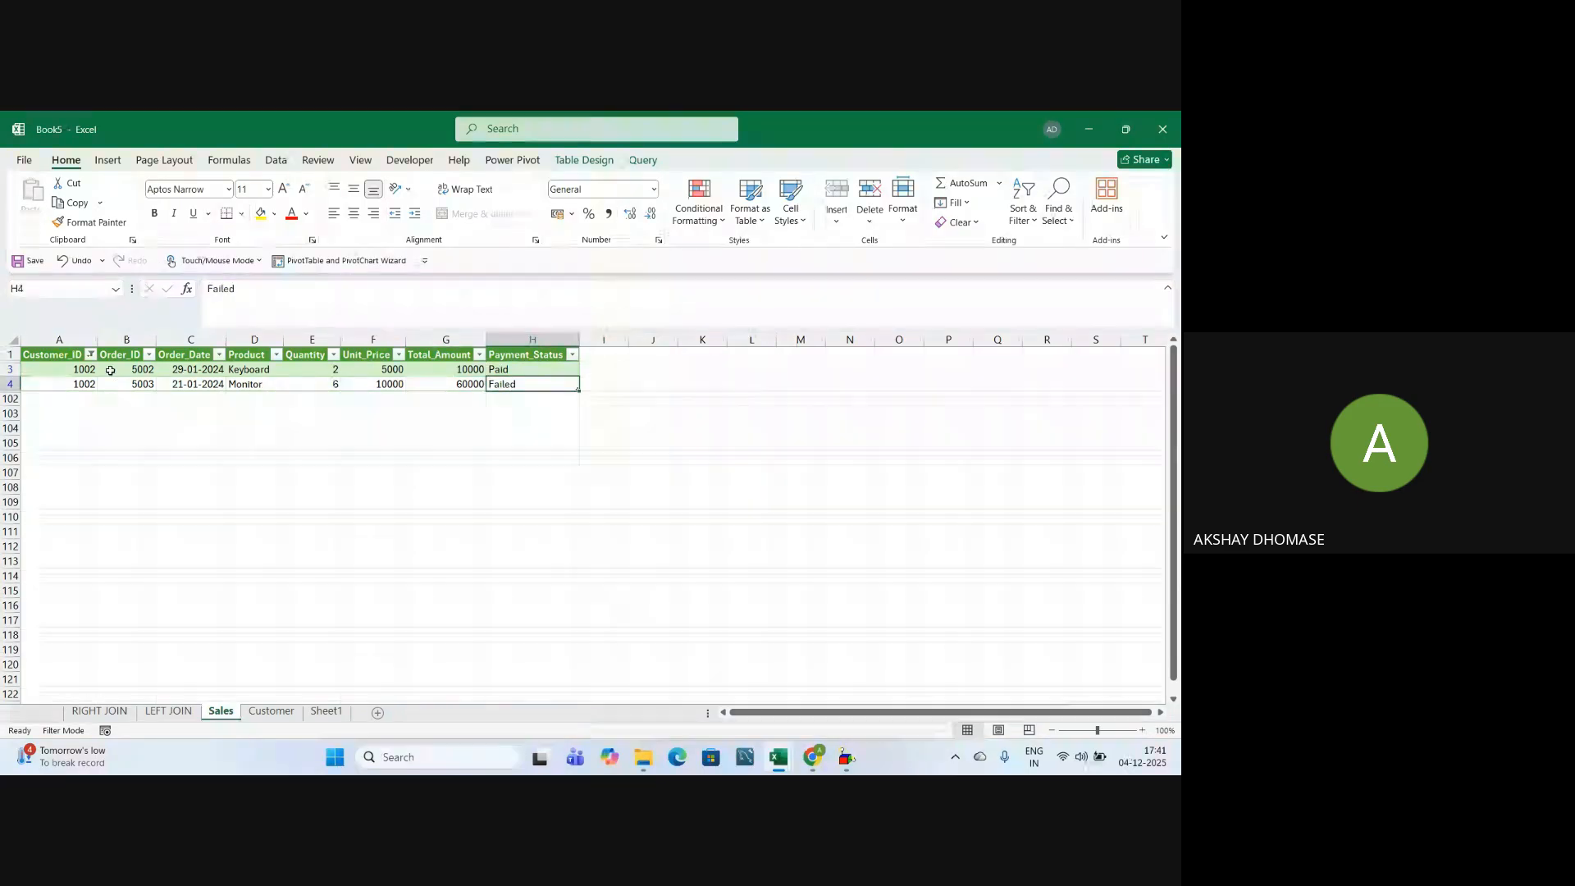
# Match the filtered sales against rows 3 and 4 of the RIGHT JOIN sheet, selecting both full records, and look over the rows below
pyautogui.click(99, 712)
pyautogui.moveTo(82, 384); pyautogui.dragTo(1025, 400)
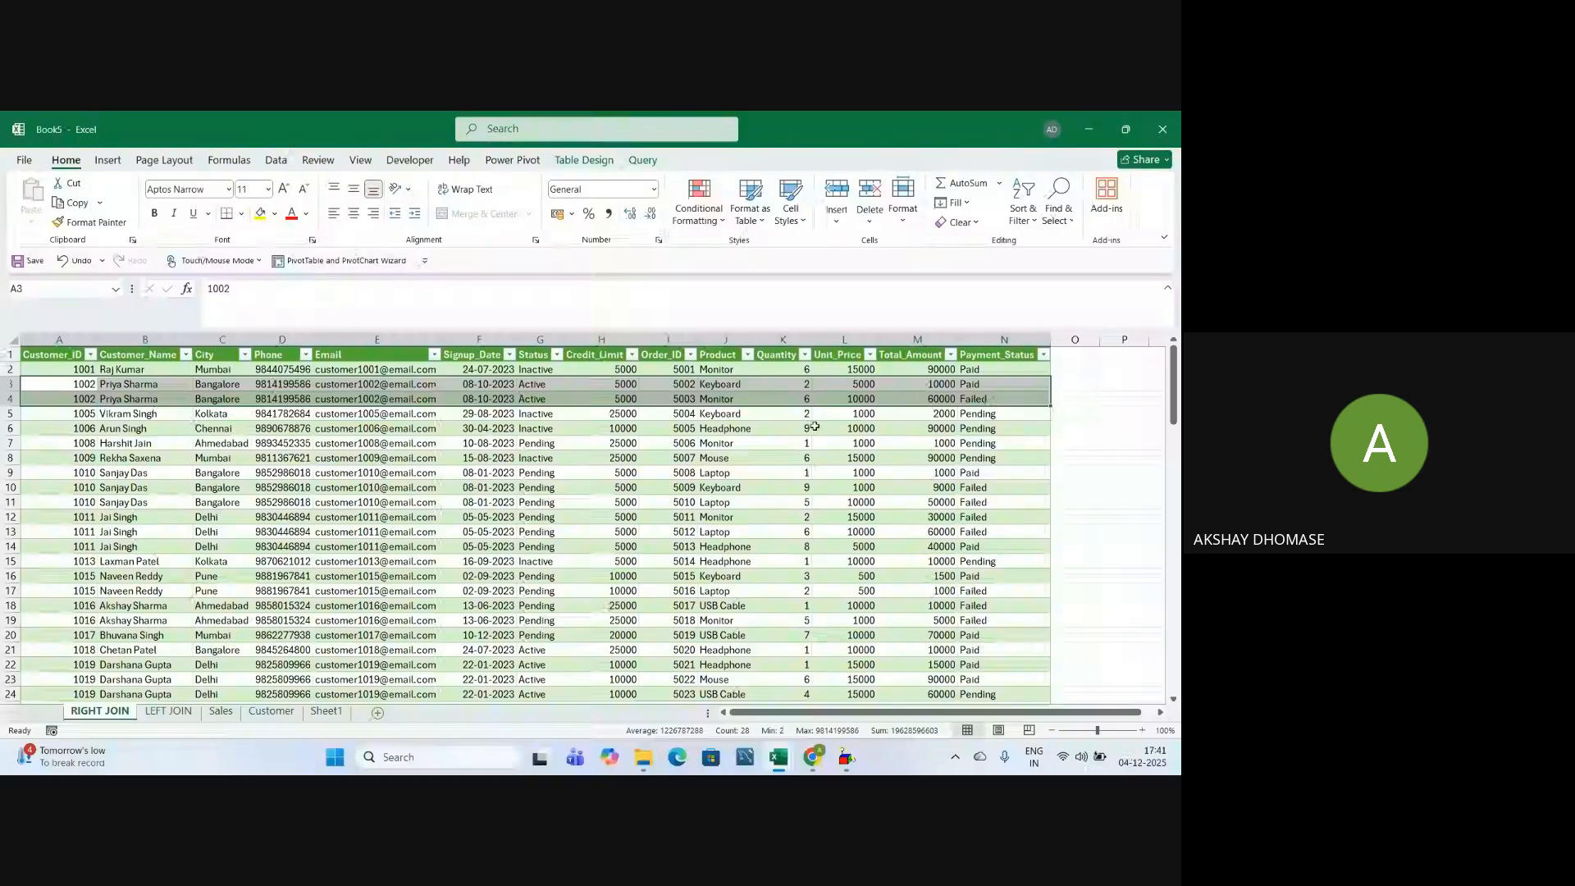
pyautogui.click(281, 473)
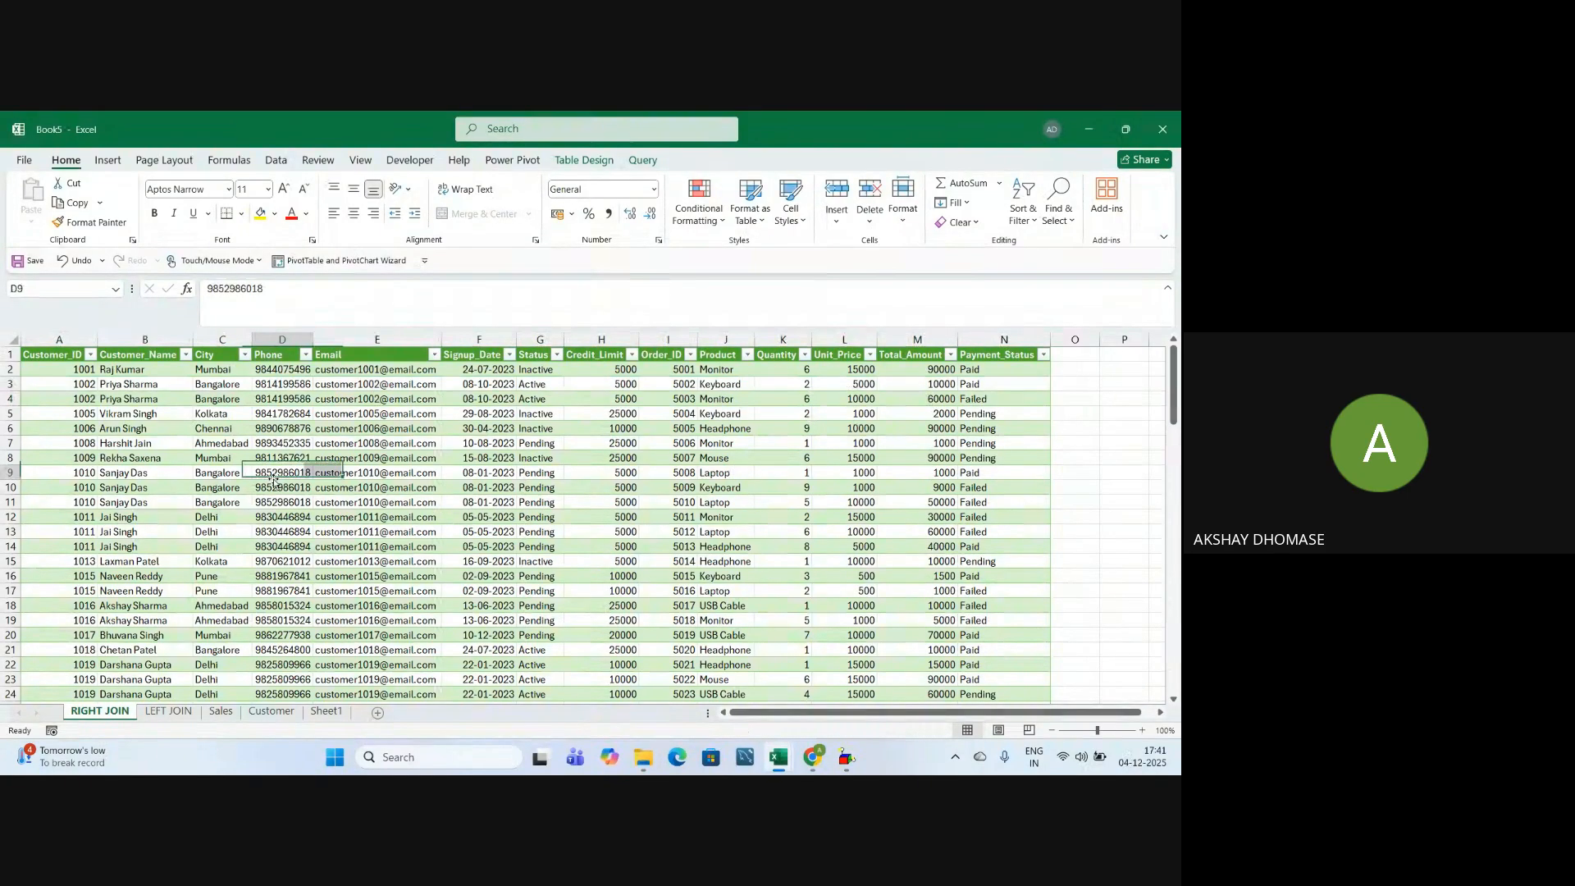
pyautogui.scroll(-5, 185, 508)
pyautogui.scroll(5, 185, 508)
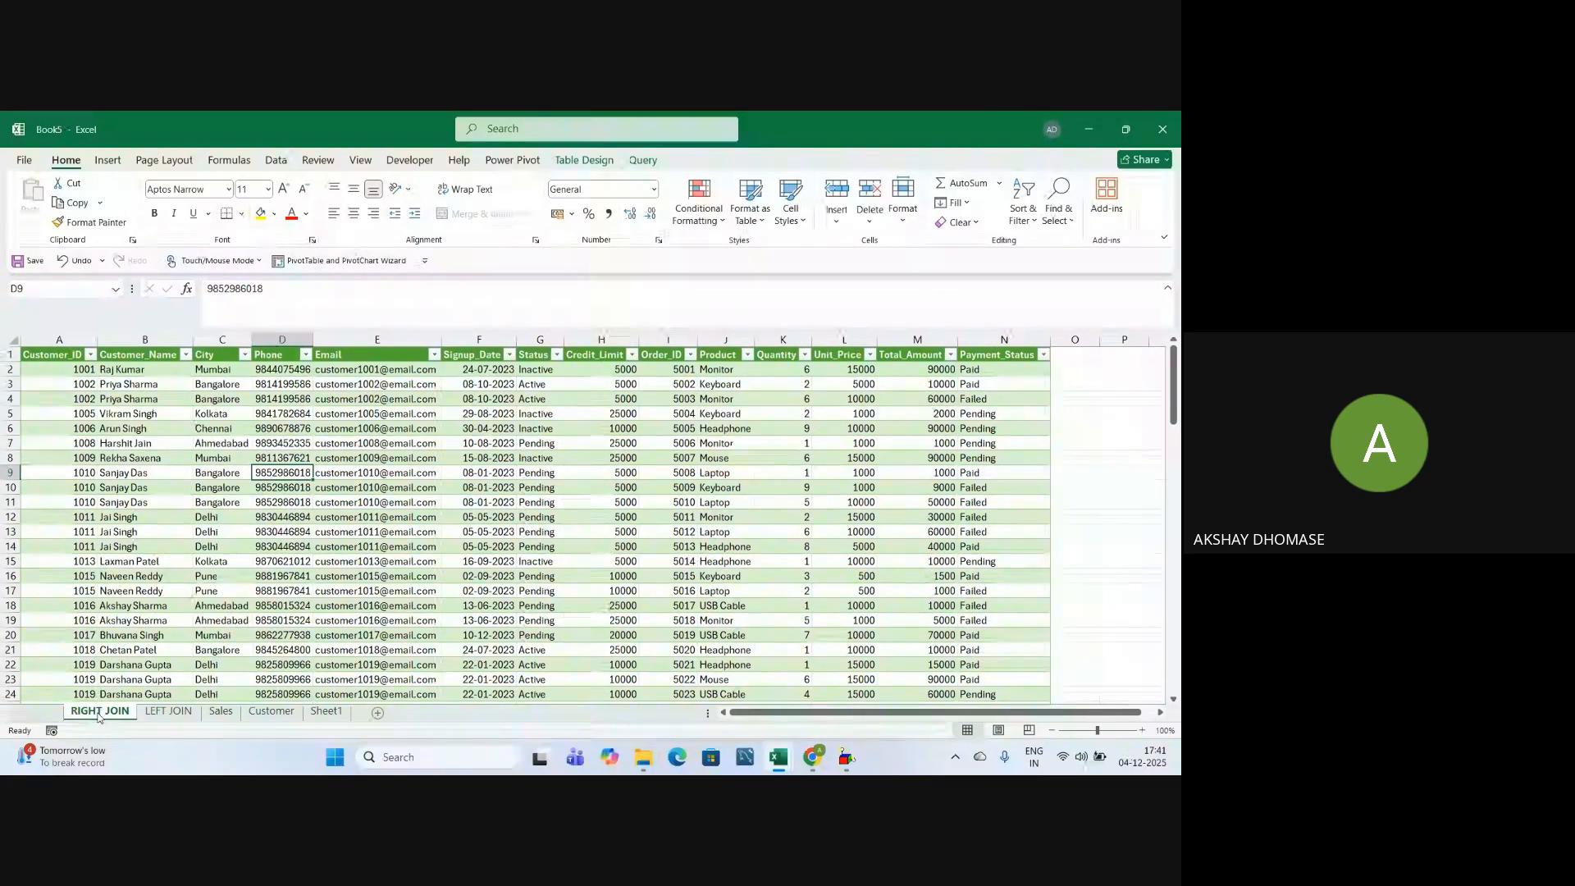
pyautogui.click(141, 456)
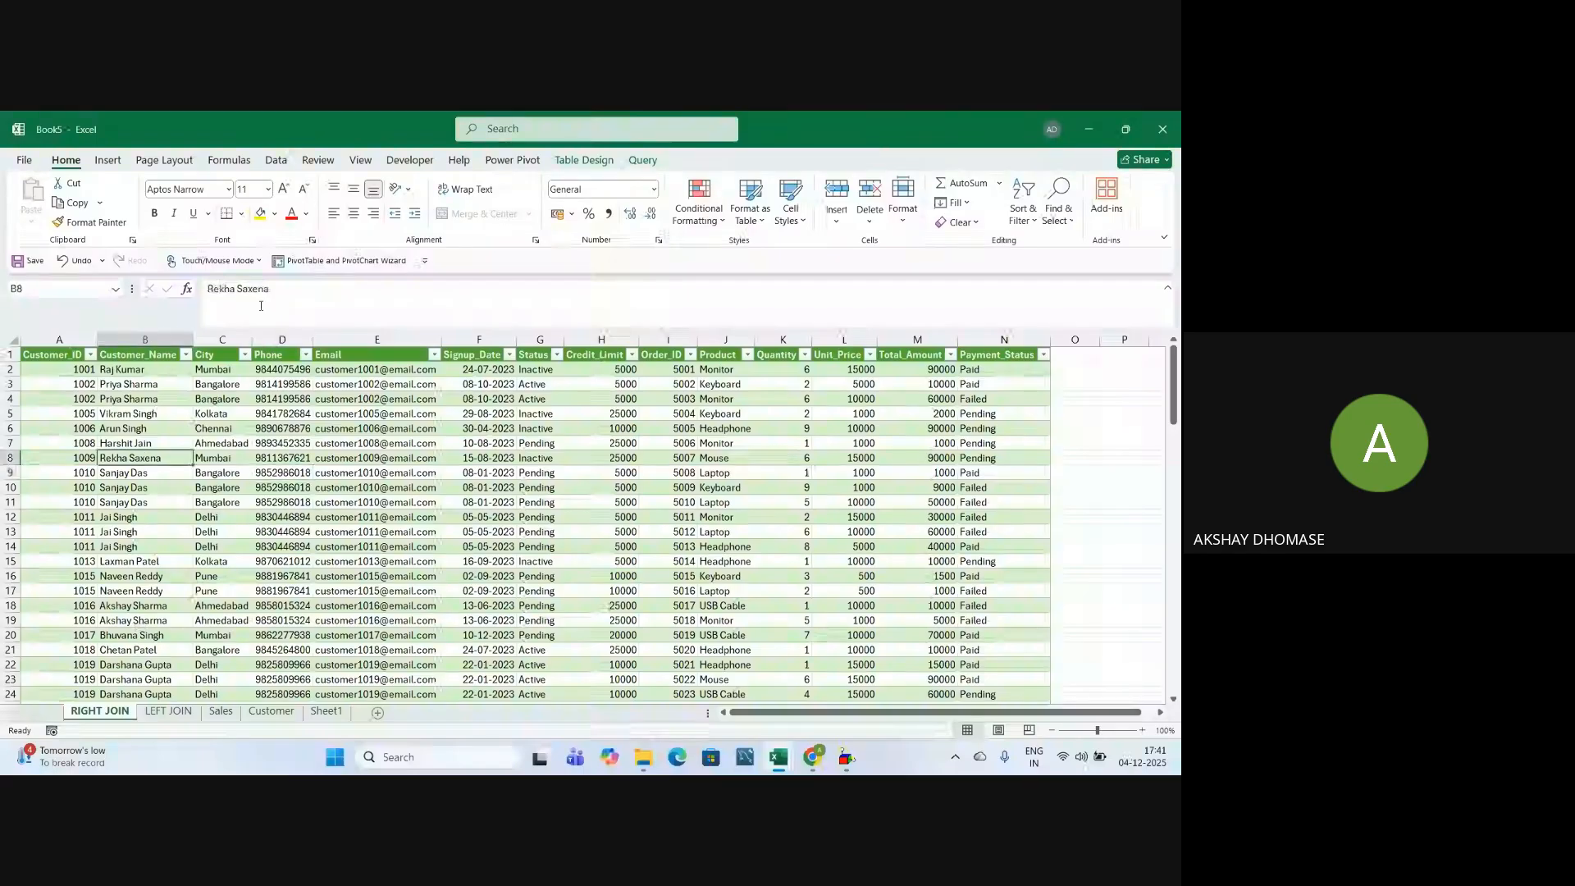
# Show the workbook's queries and connections and open the RIGHT JOIN query in the Power Query Editor
pyautogui.click(276, 160)
pyautogui.click(377, 183)
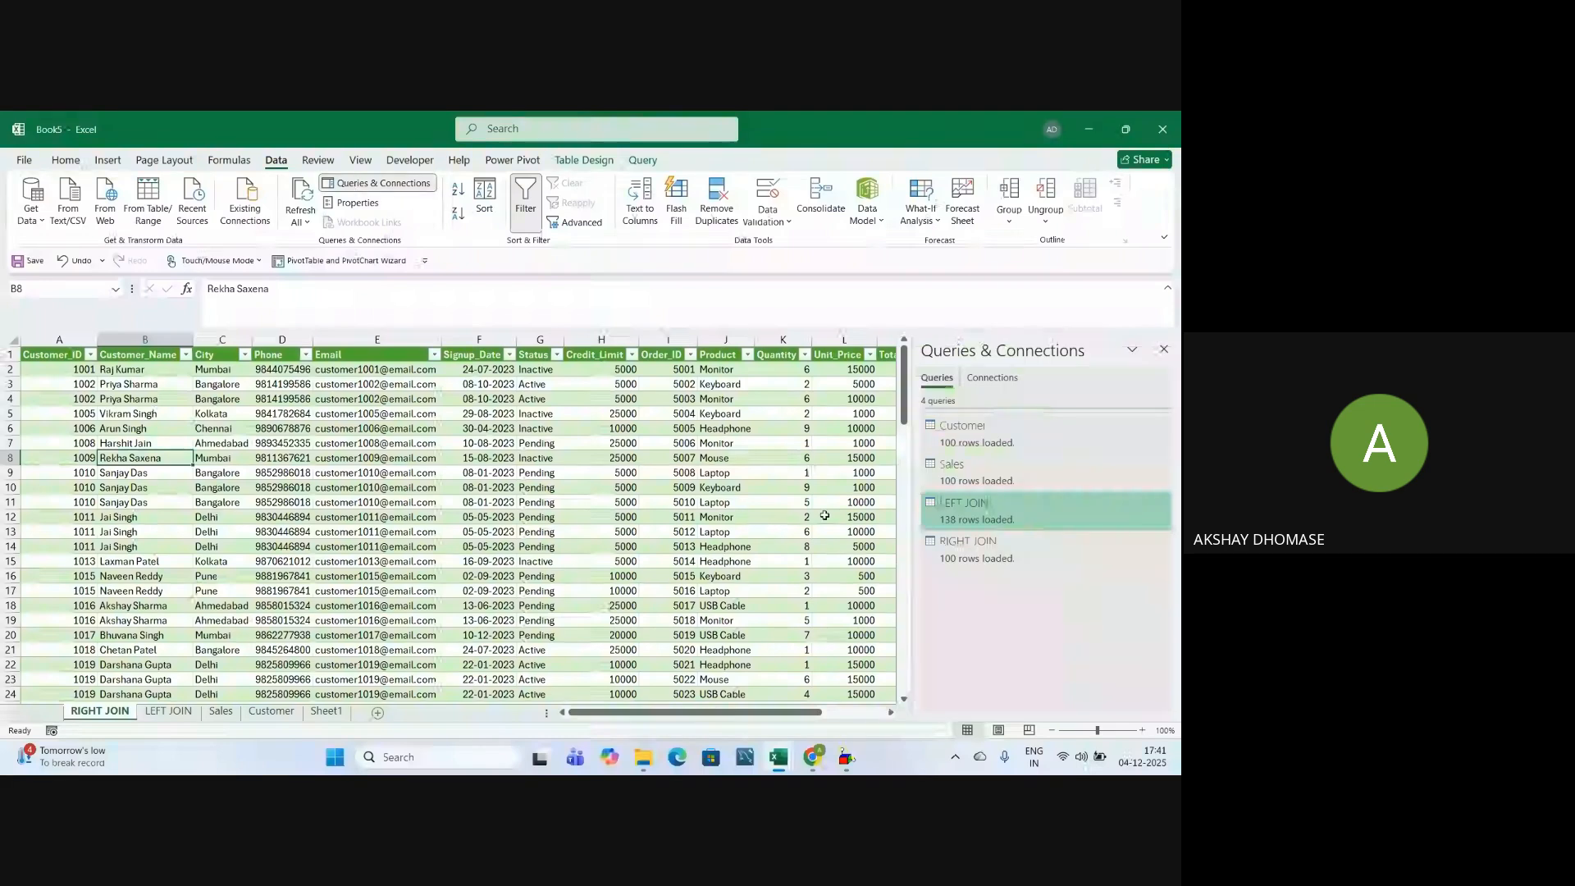
pyautogui.click(962, 551)
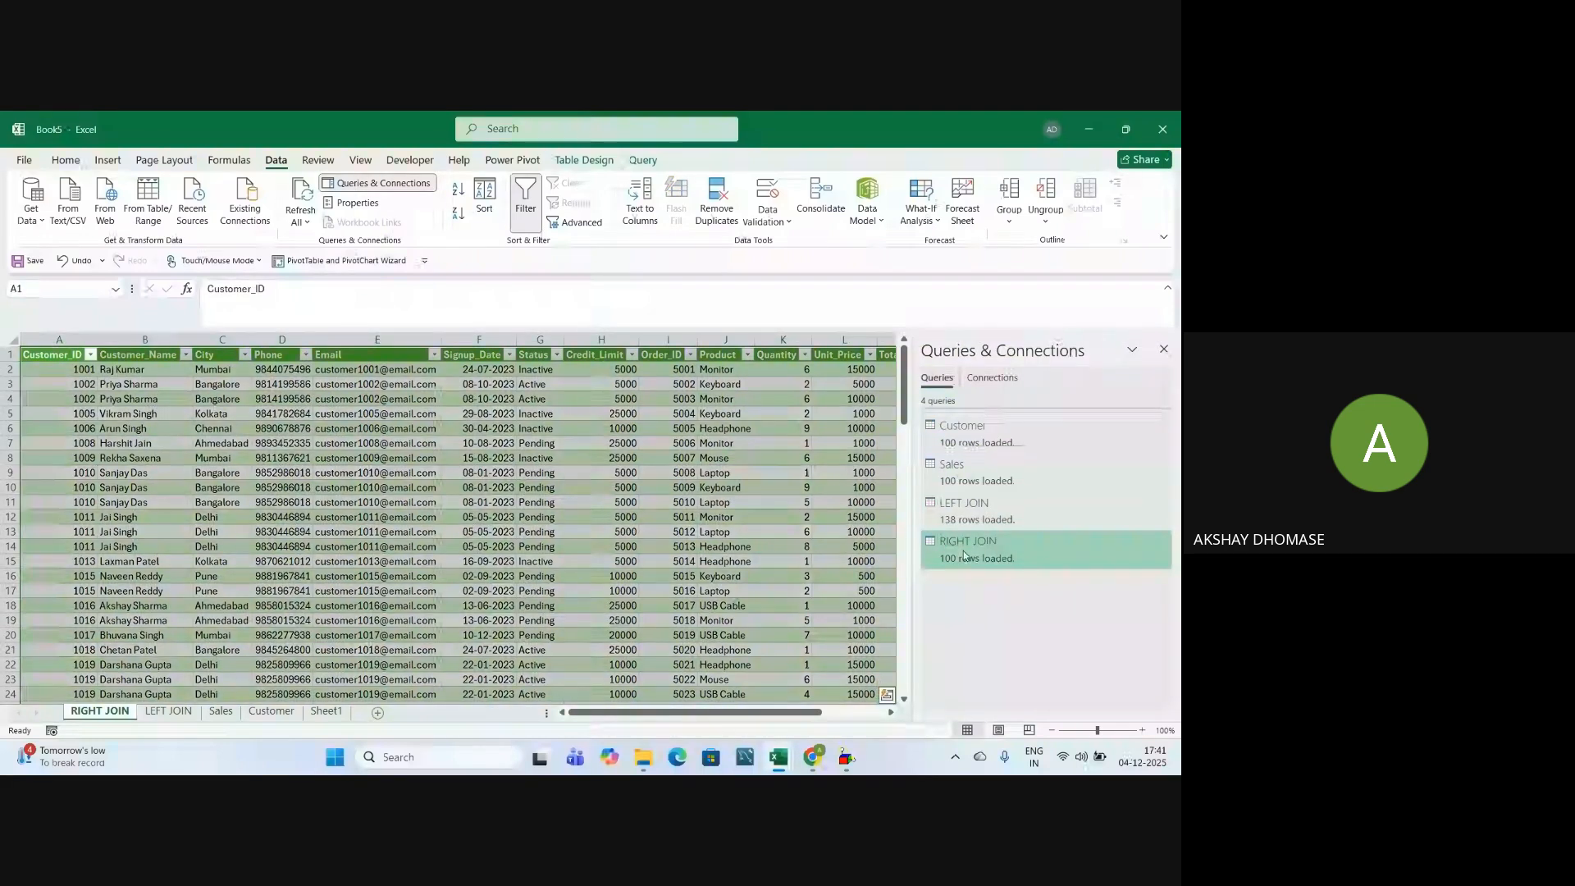
pyautogui.doubleClick(964, 556)
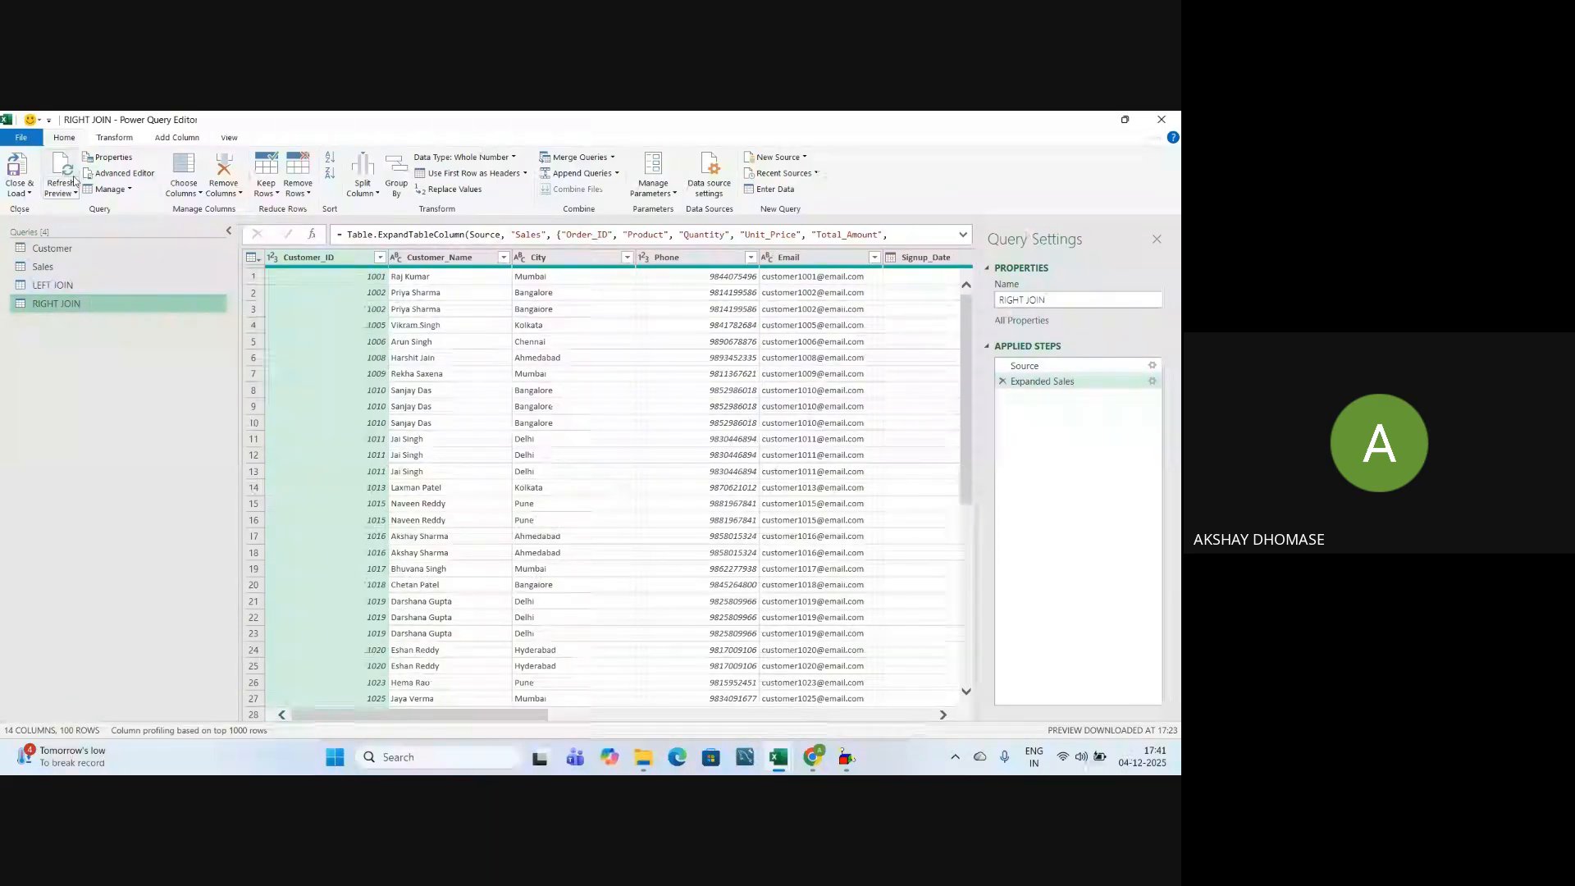
pyautogui.click(613, 158)
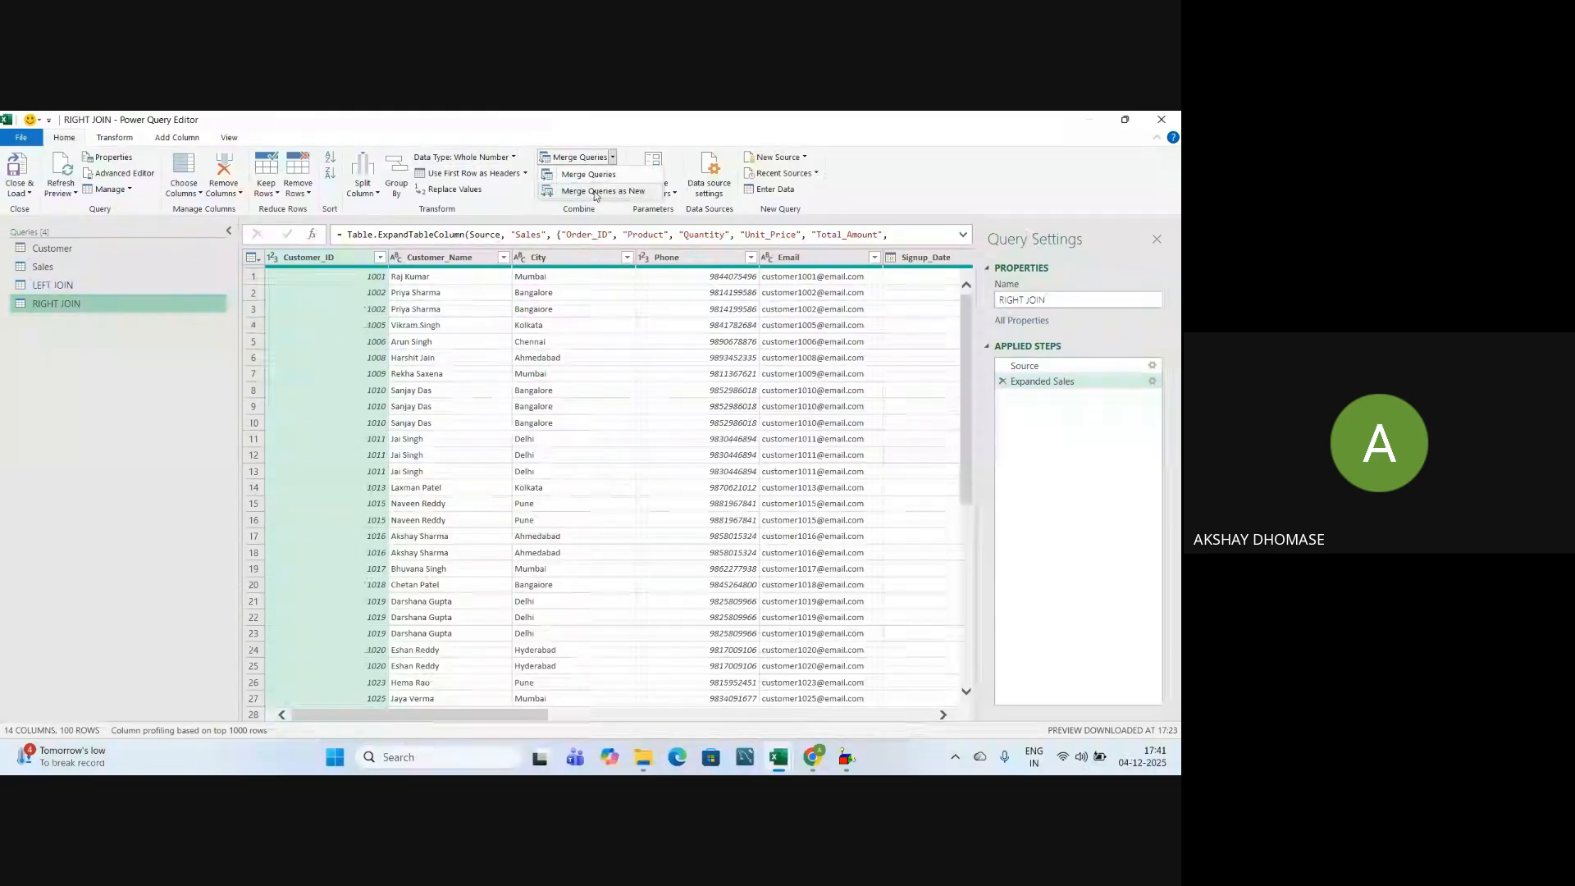
pyautogui.click(596, 191)
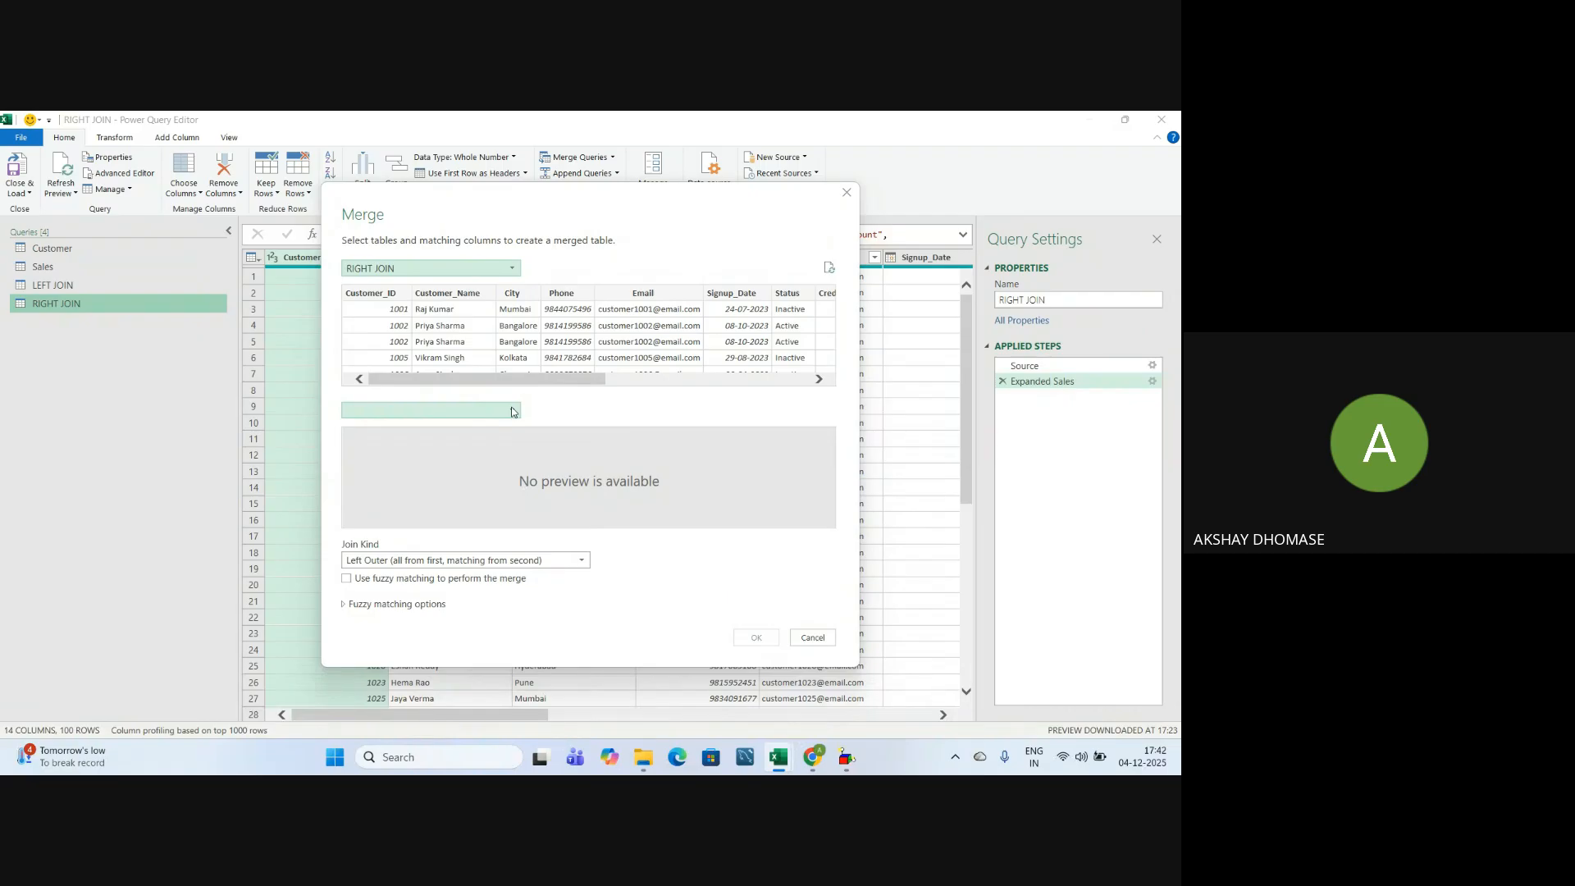
pyautogui.click(376, 269)
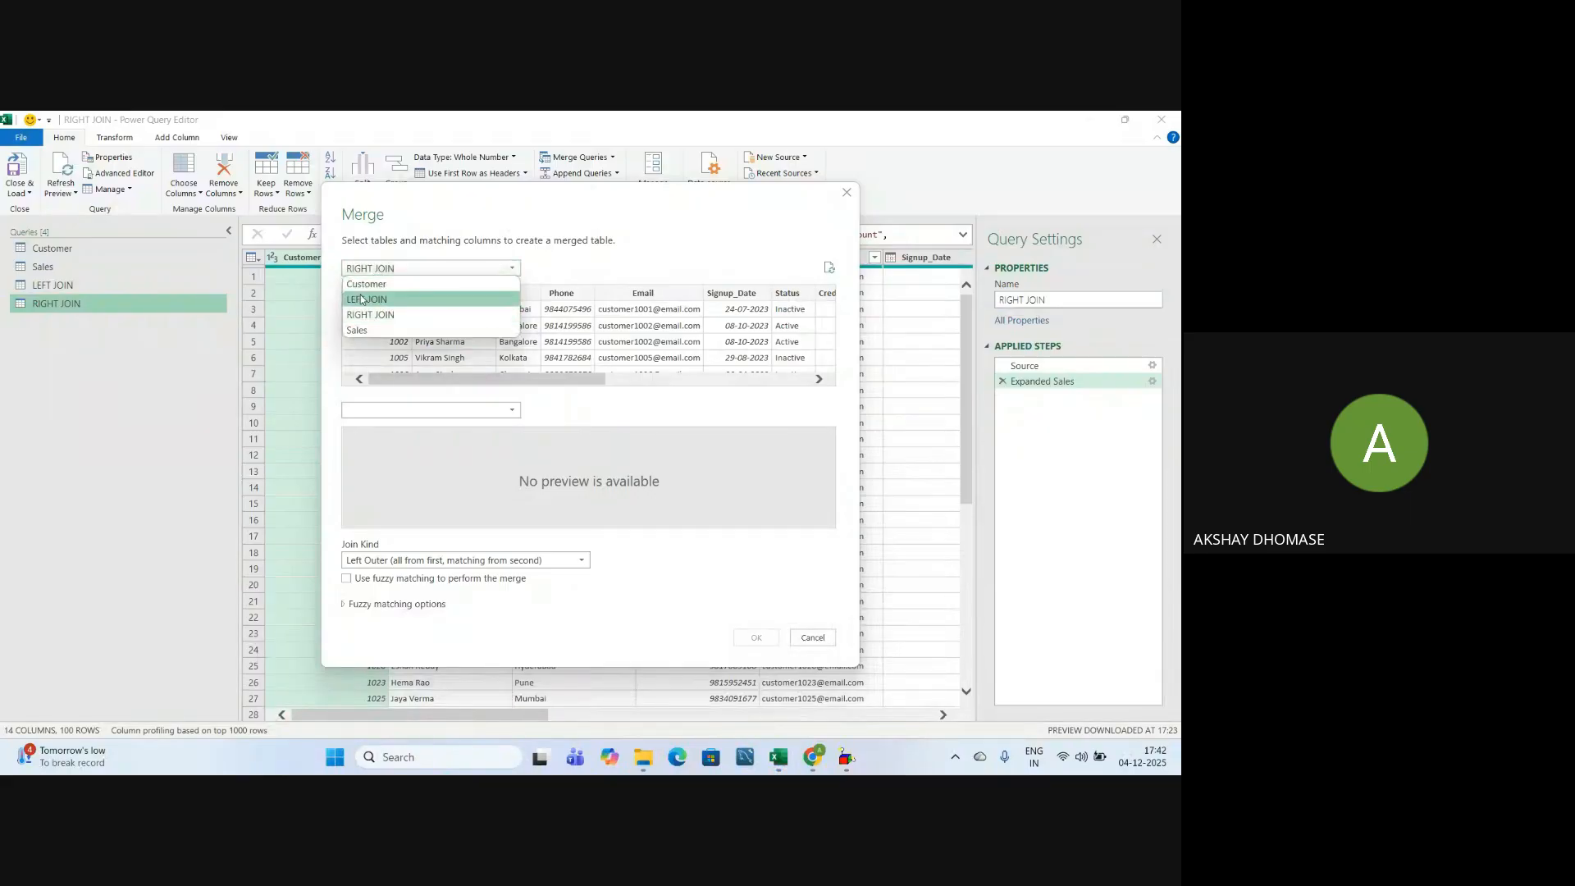
pyautogui.click(365, 284)
pyautogui.click(371, 410)
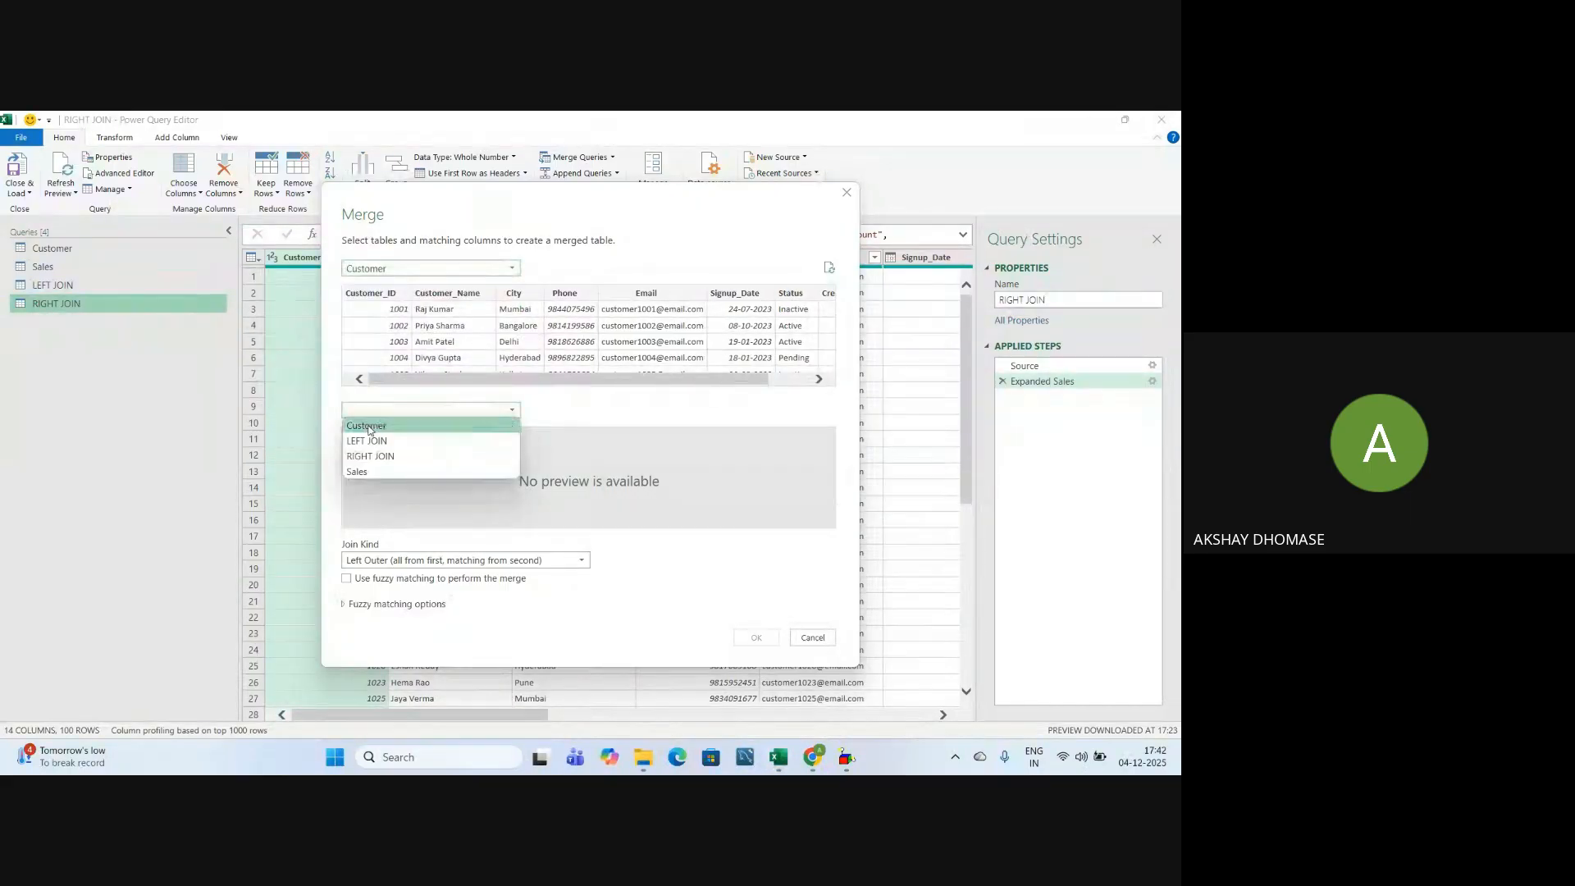
pyautogui.click(356, 471)
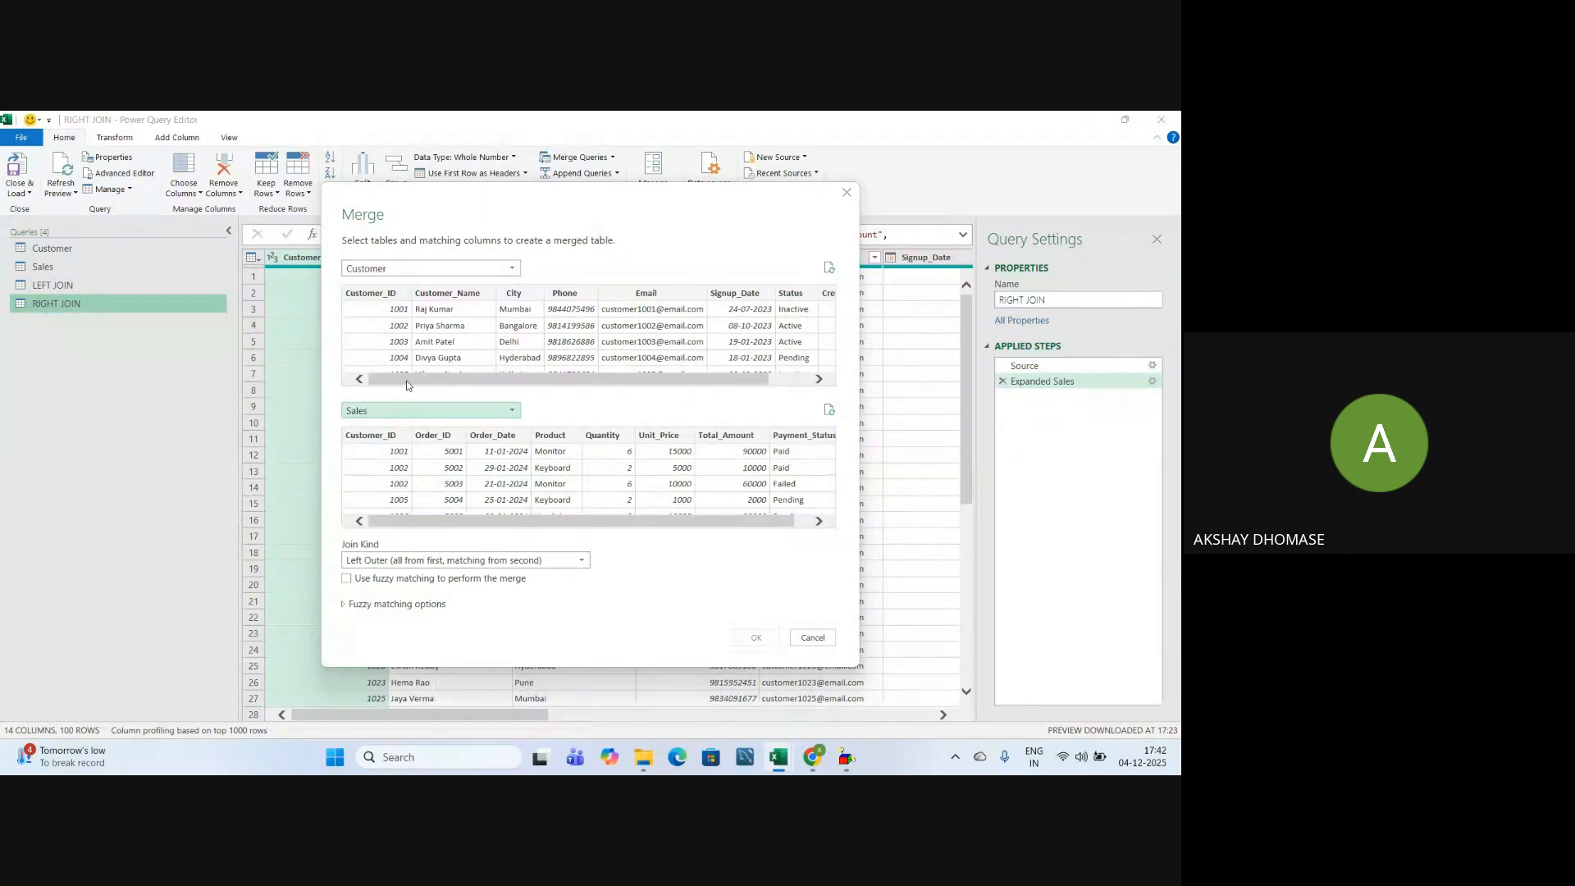
pyautogui.click(362, 562)
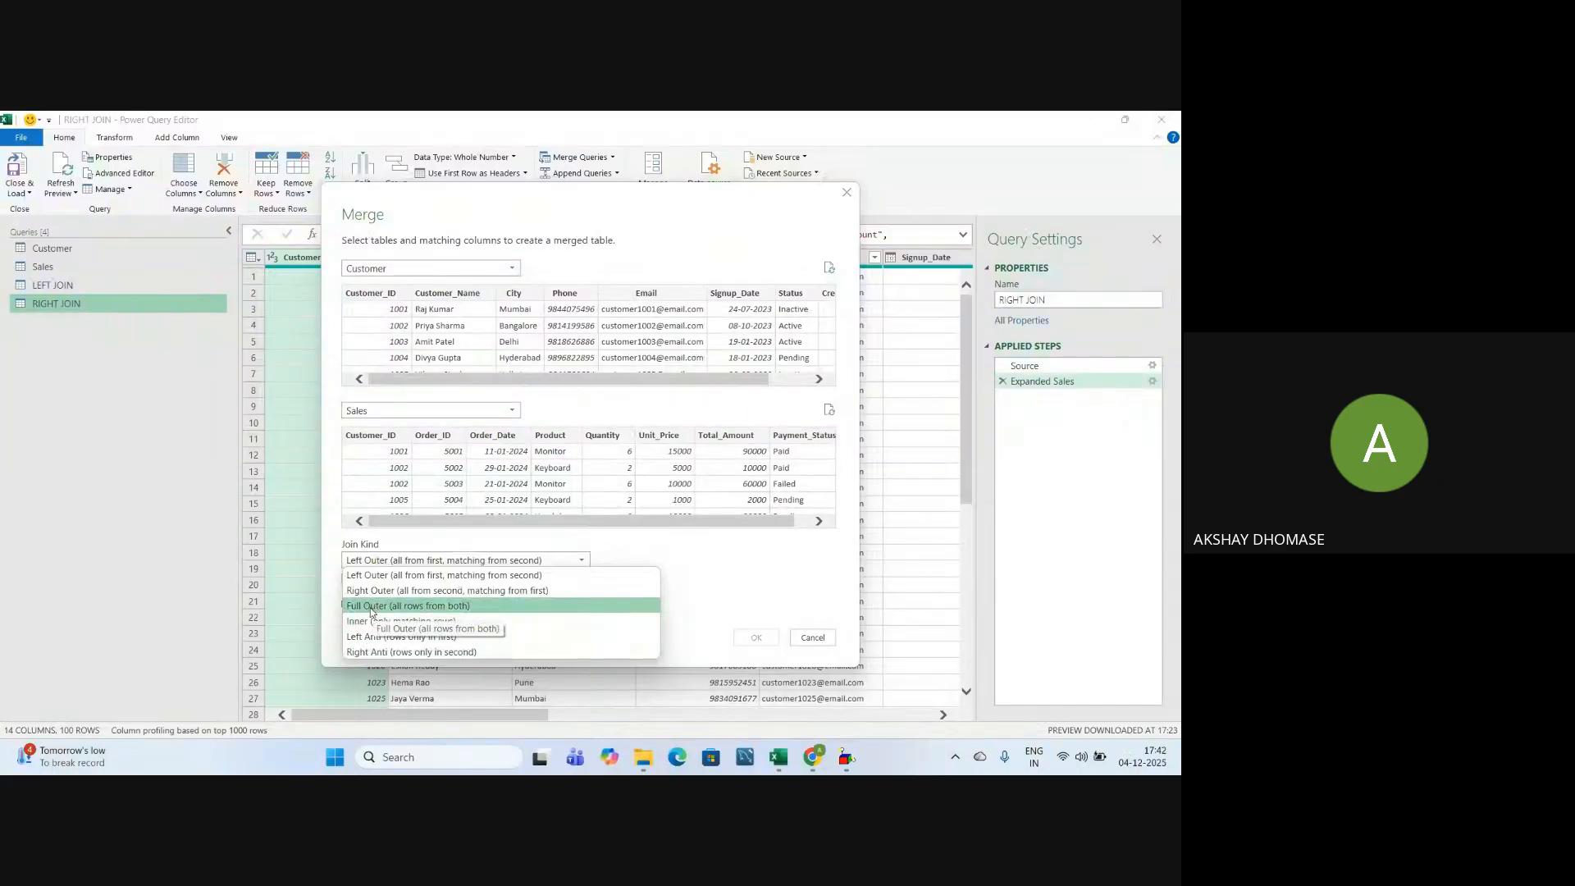
pyautogui.click(370, 607)
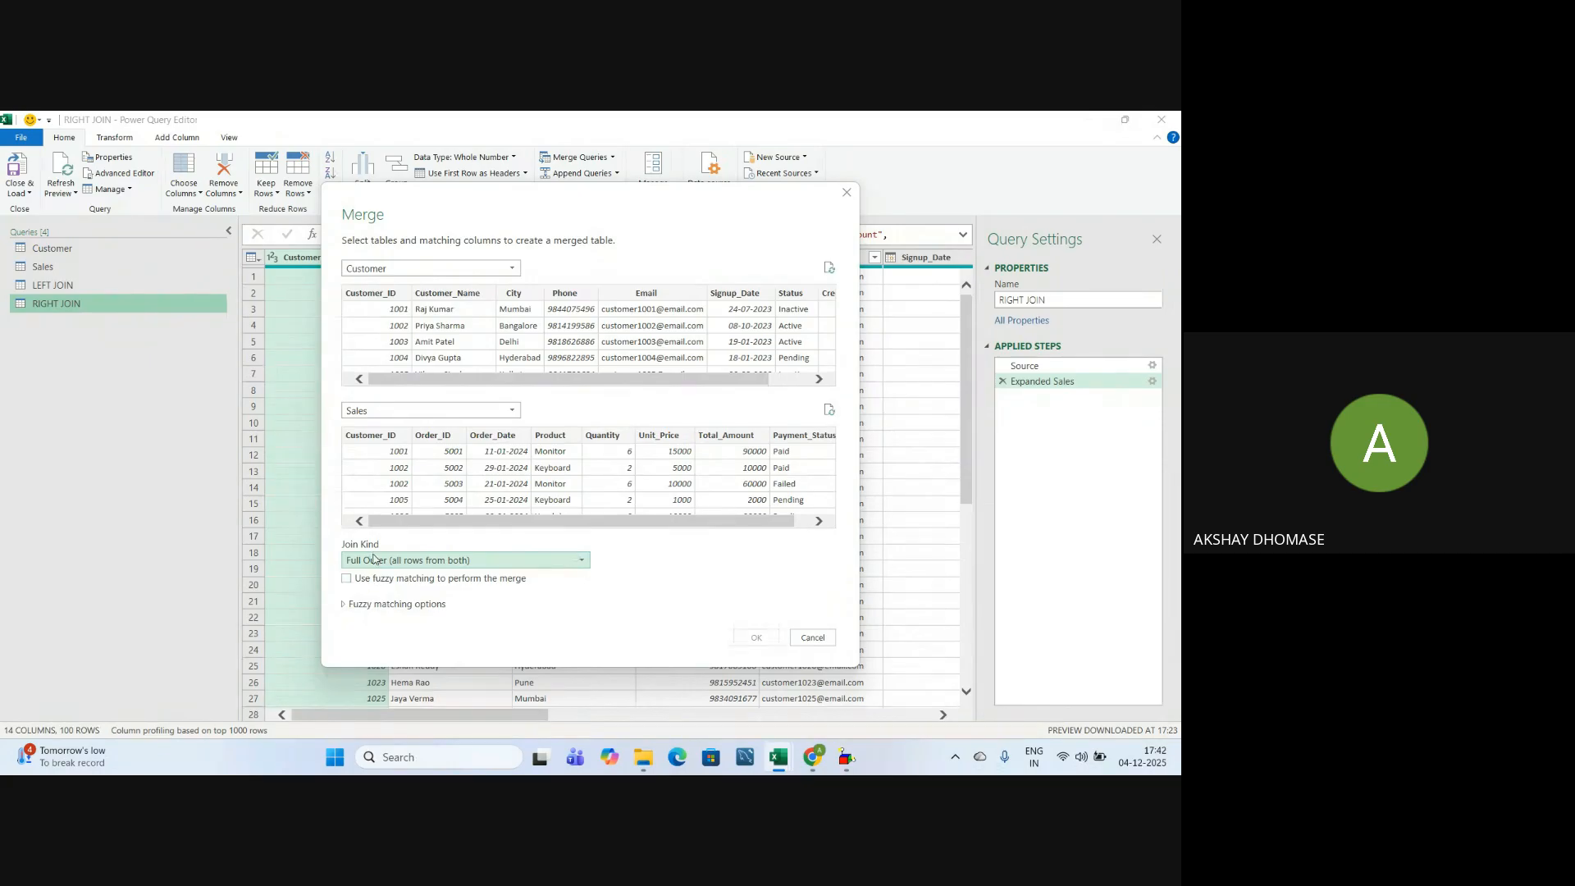
pyautogui.click(394, 293)
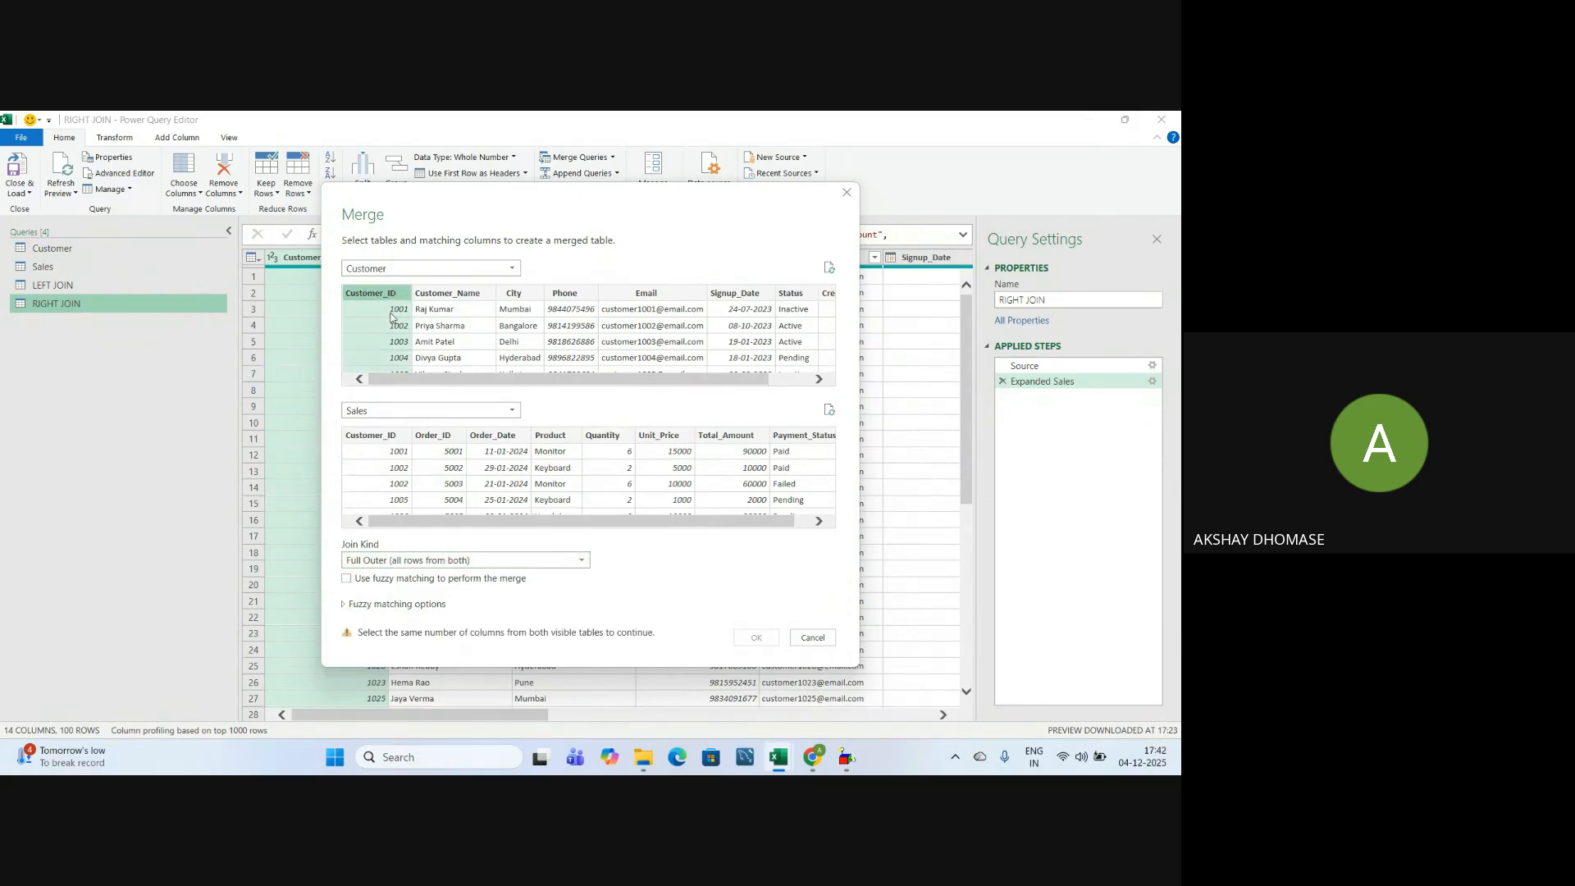
pyautogui.click(373, 437)
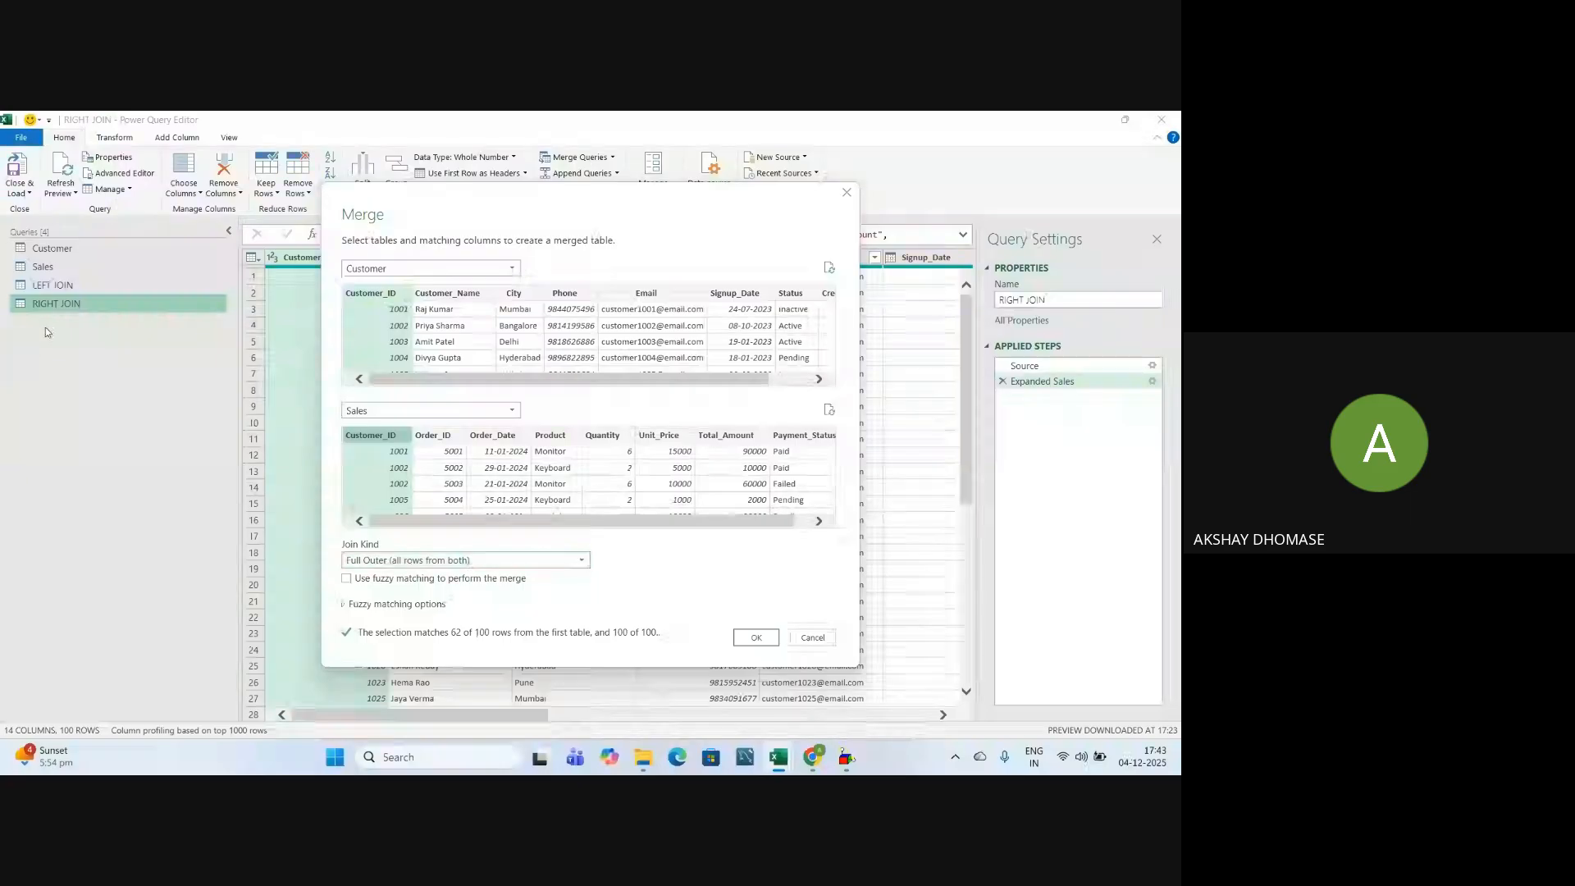
pyautogui.click(811, 638)
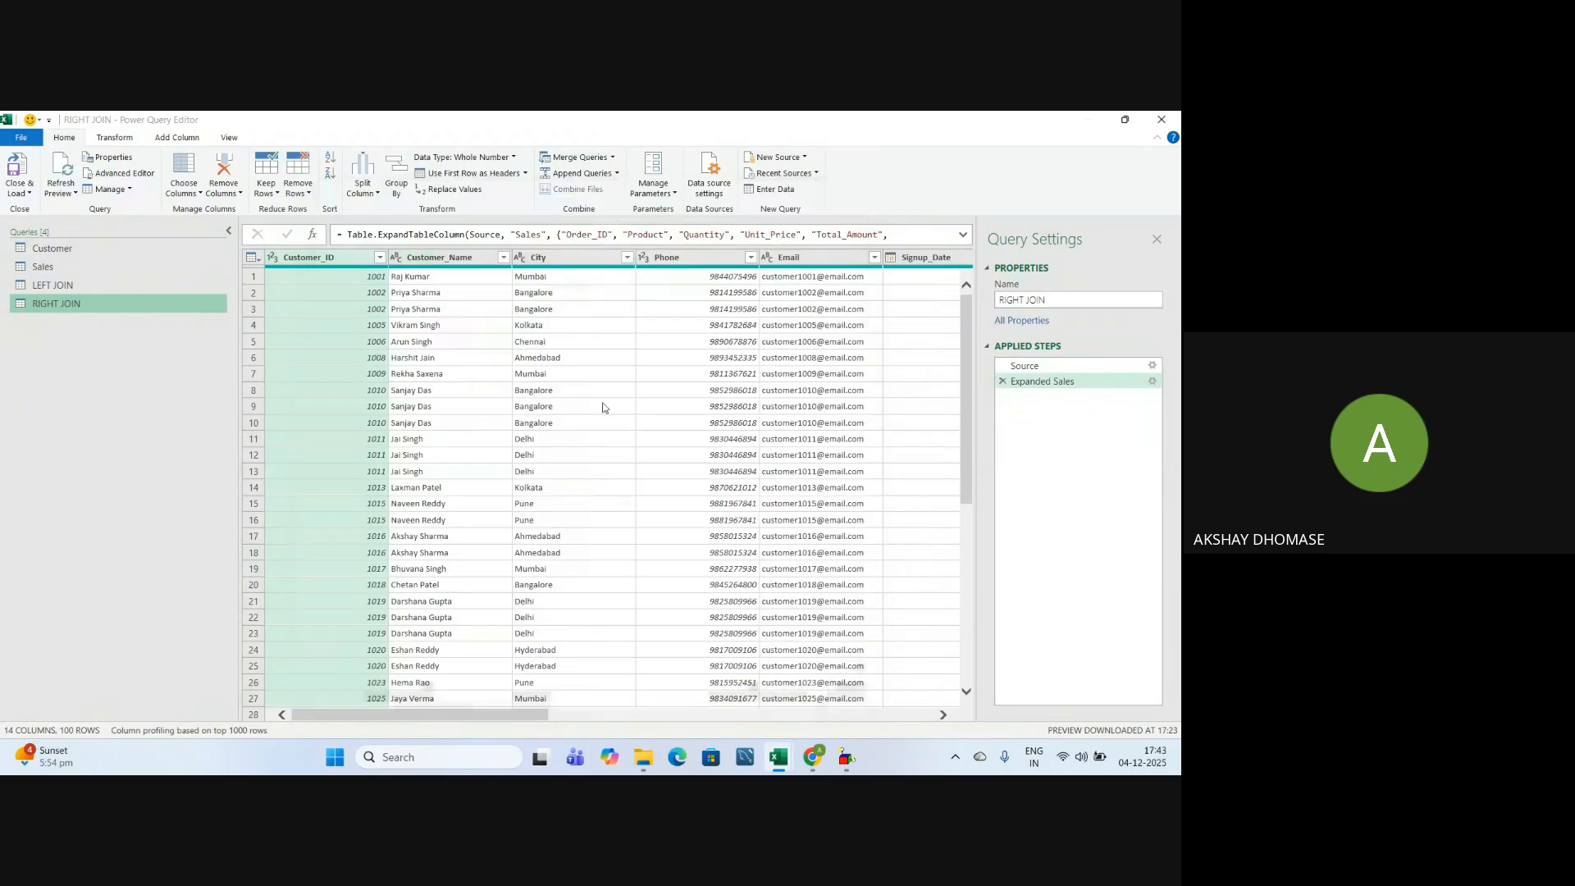
# Start a merge as a new query with Customer as the first table and Sales as the second table
pyautogui.click(612, 157)
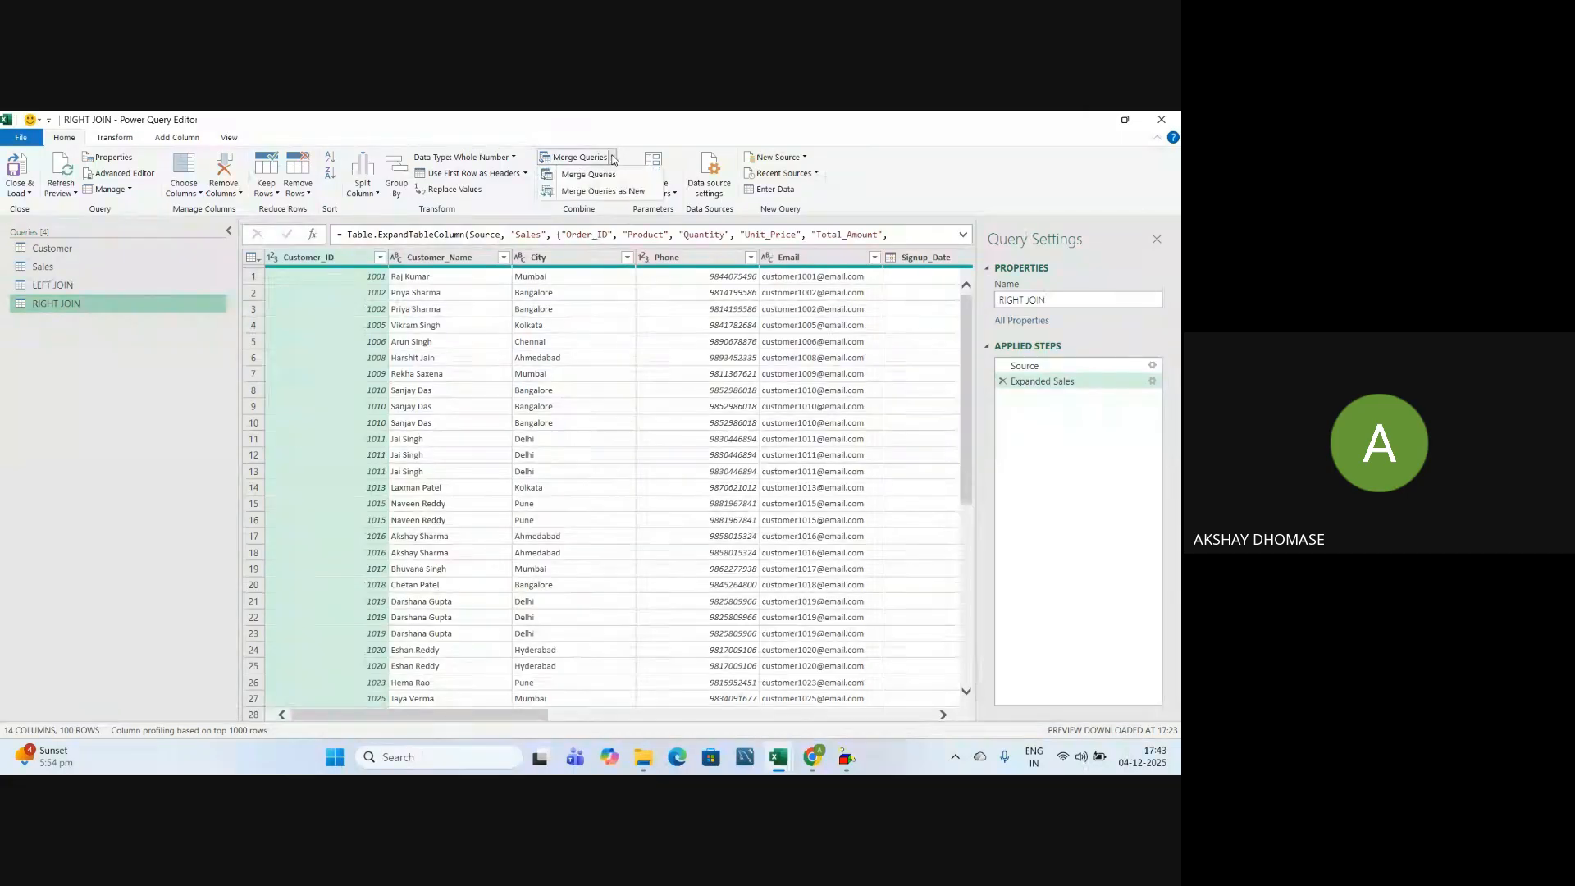
pyautogui.click(609, 191)
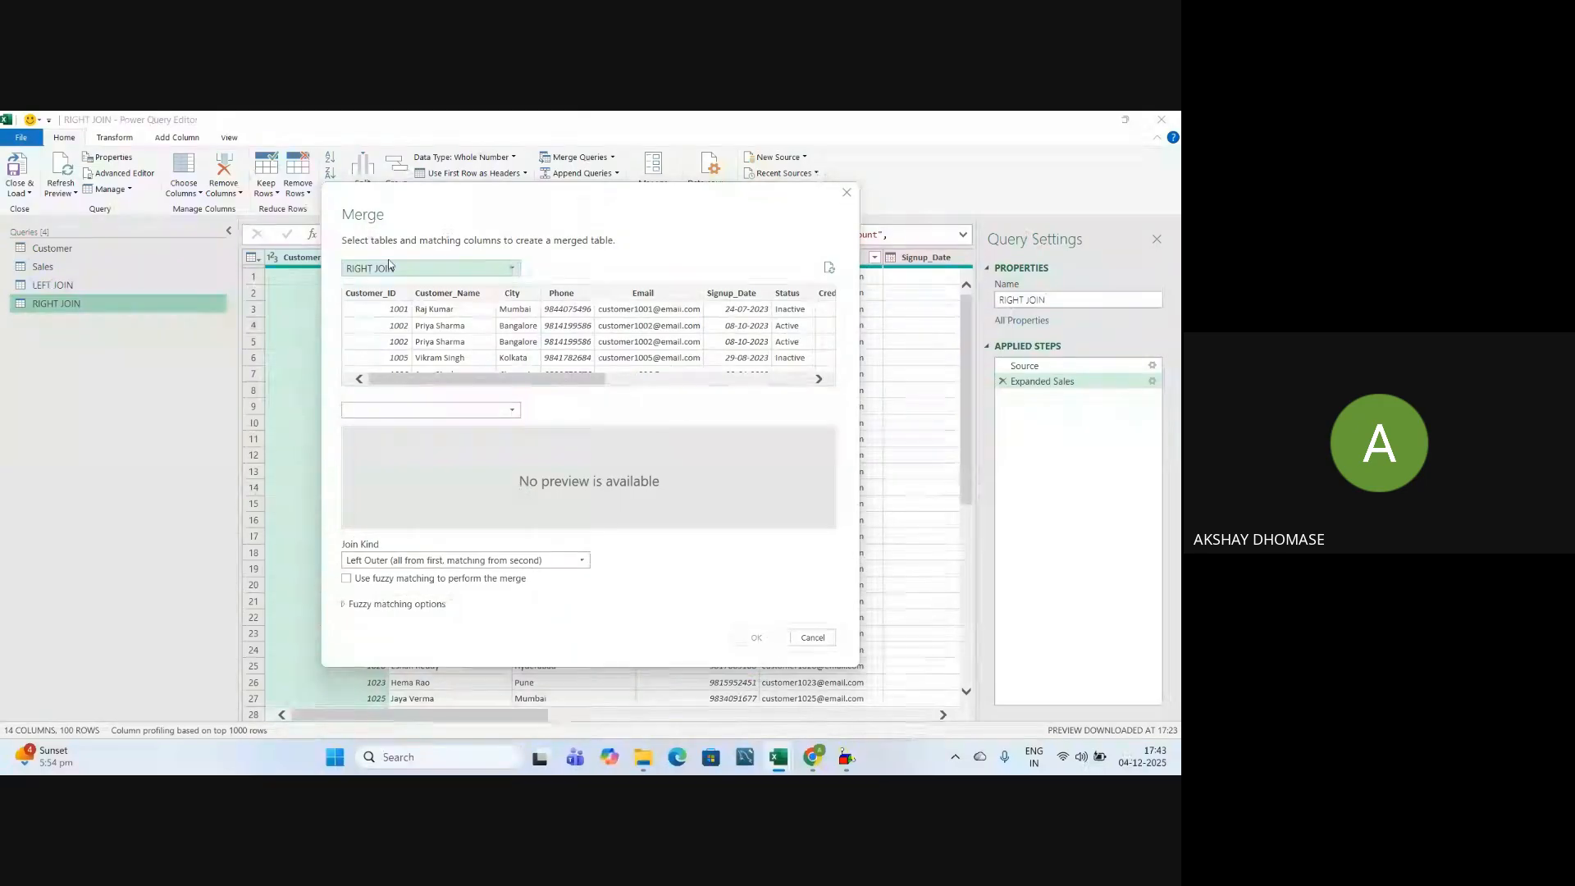
pyautogui.click(390, 266)
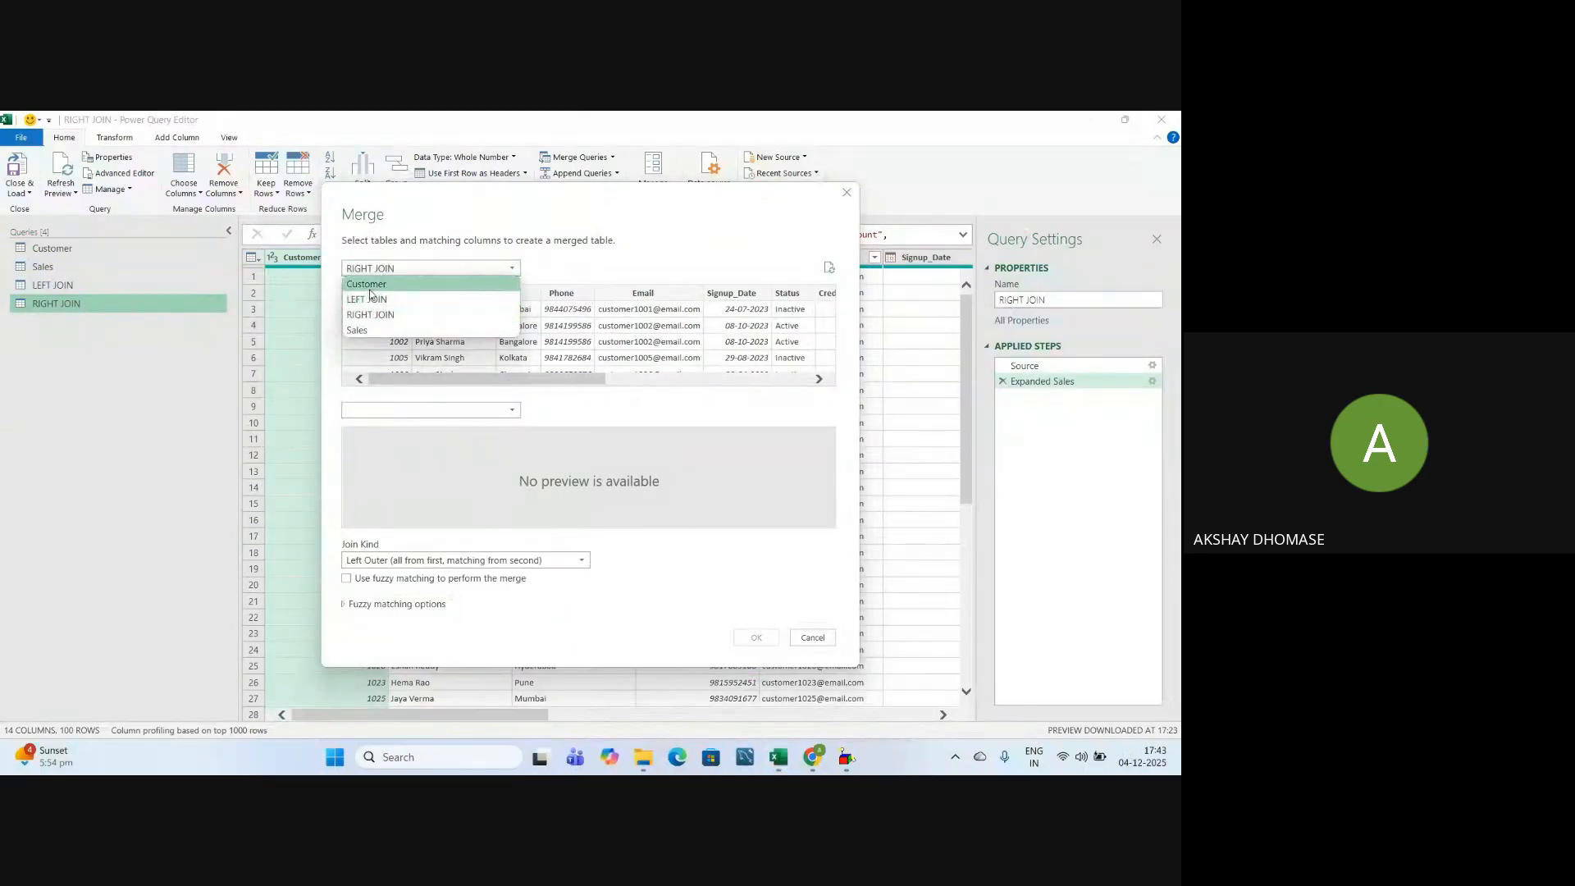
pyautogui.click(370, 291)
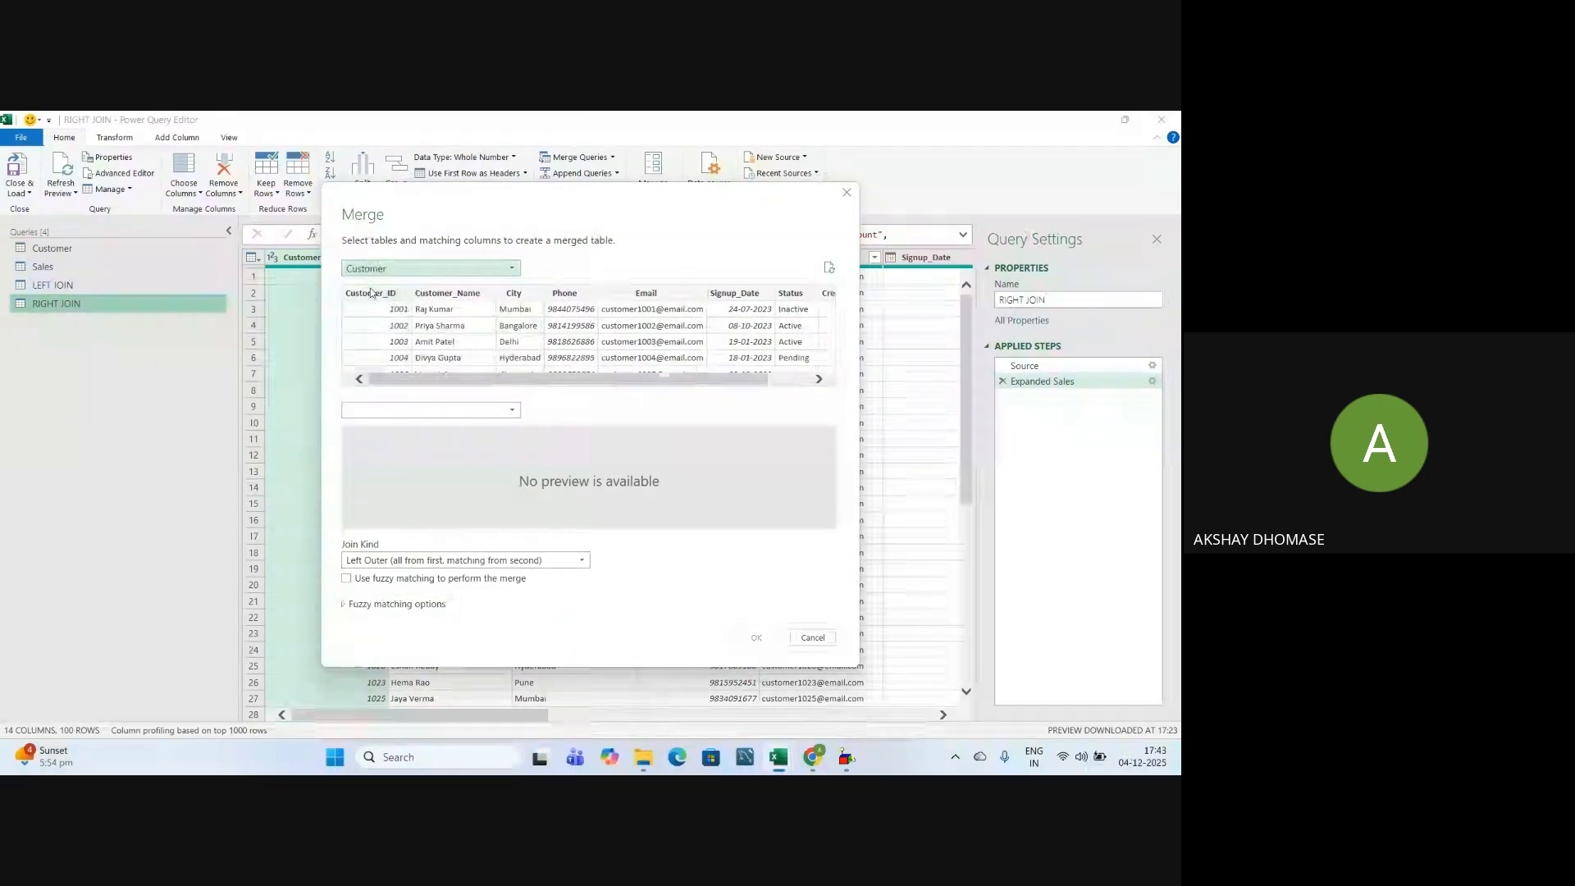
pyautogui.click(376, 415)
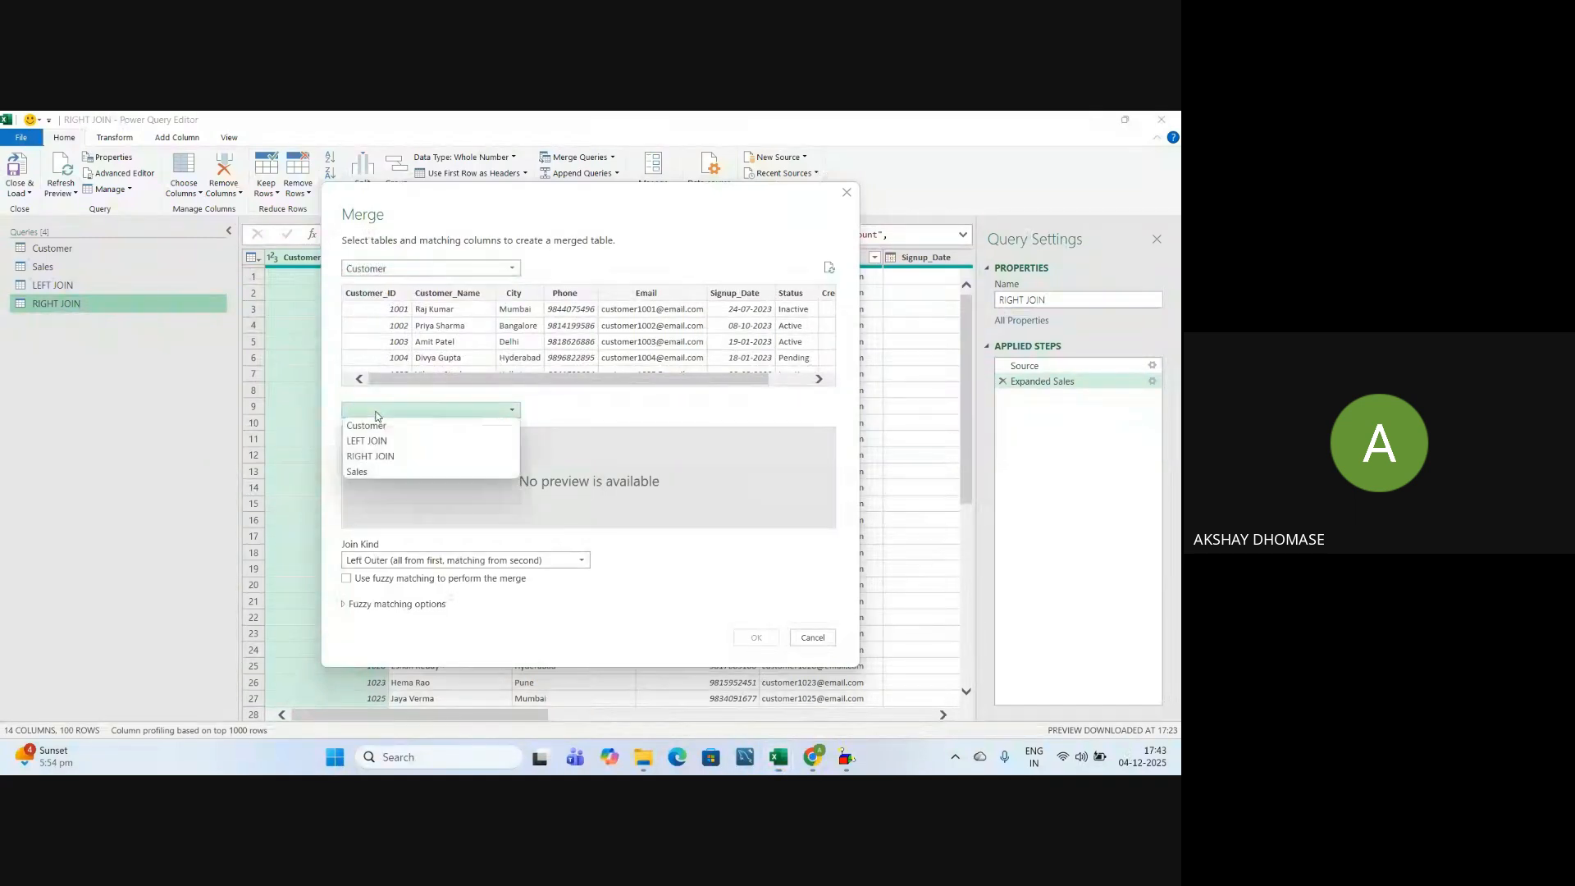
pyautogui.click(360, 472)
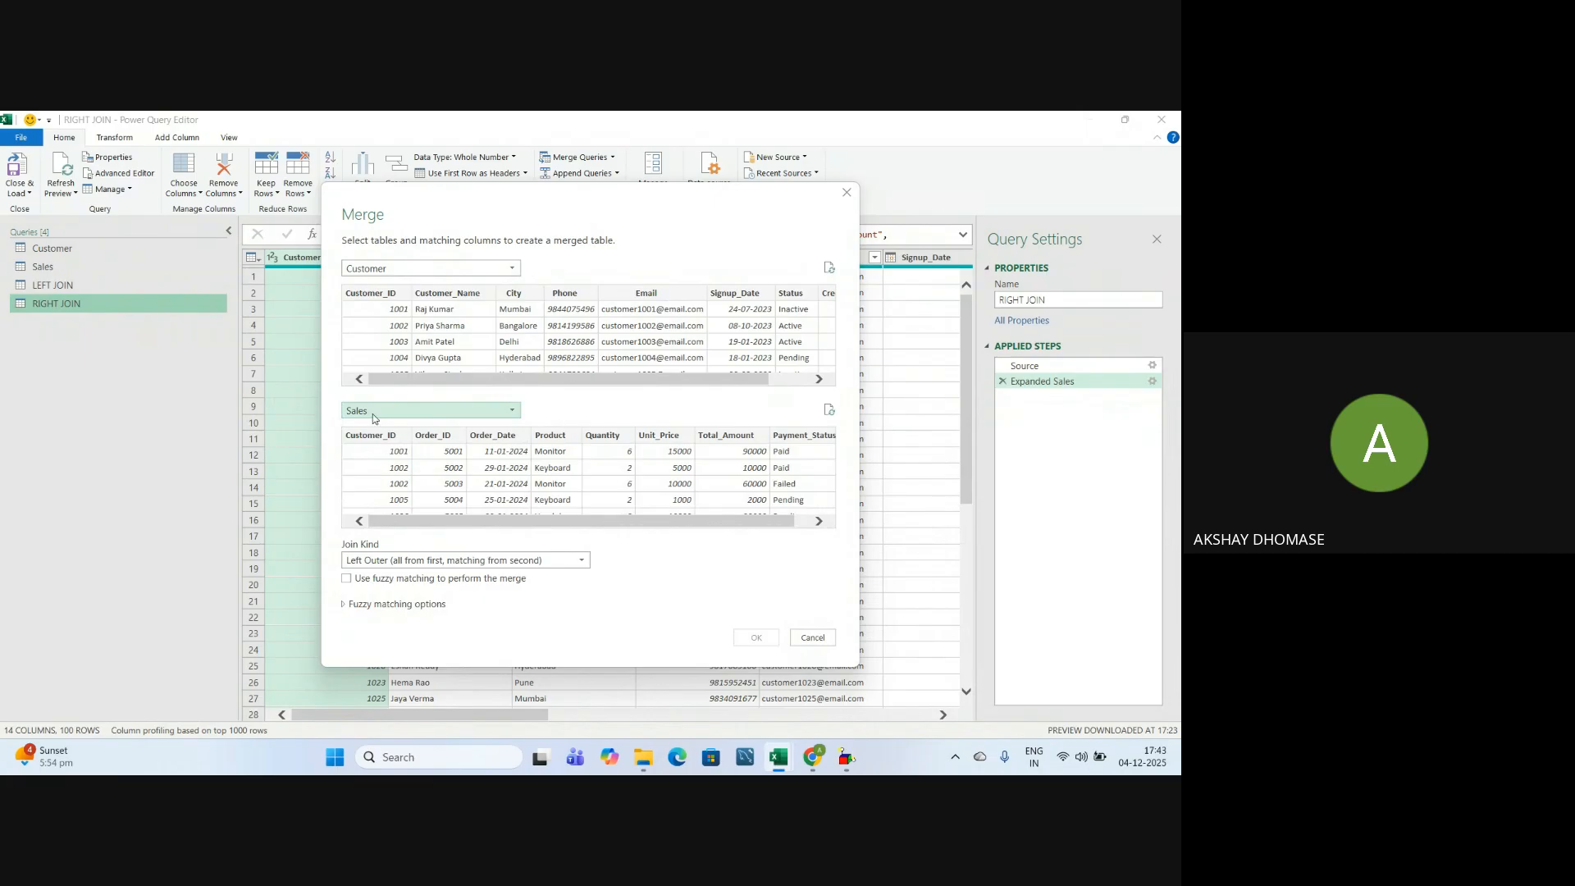
# Set the join kind to Inner (only matching rows), match both tables on Customer_ID, and create the merged query
pyautogui.click(379, 560)
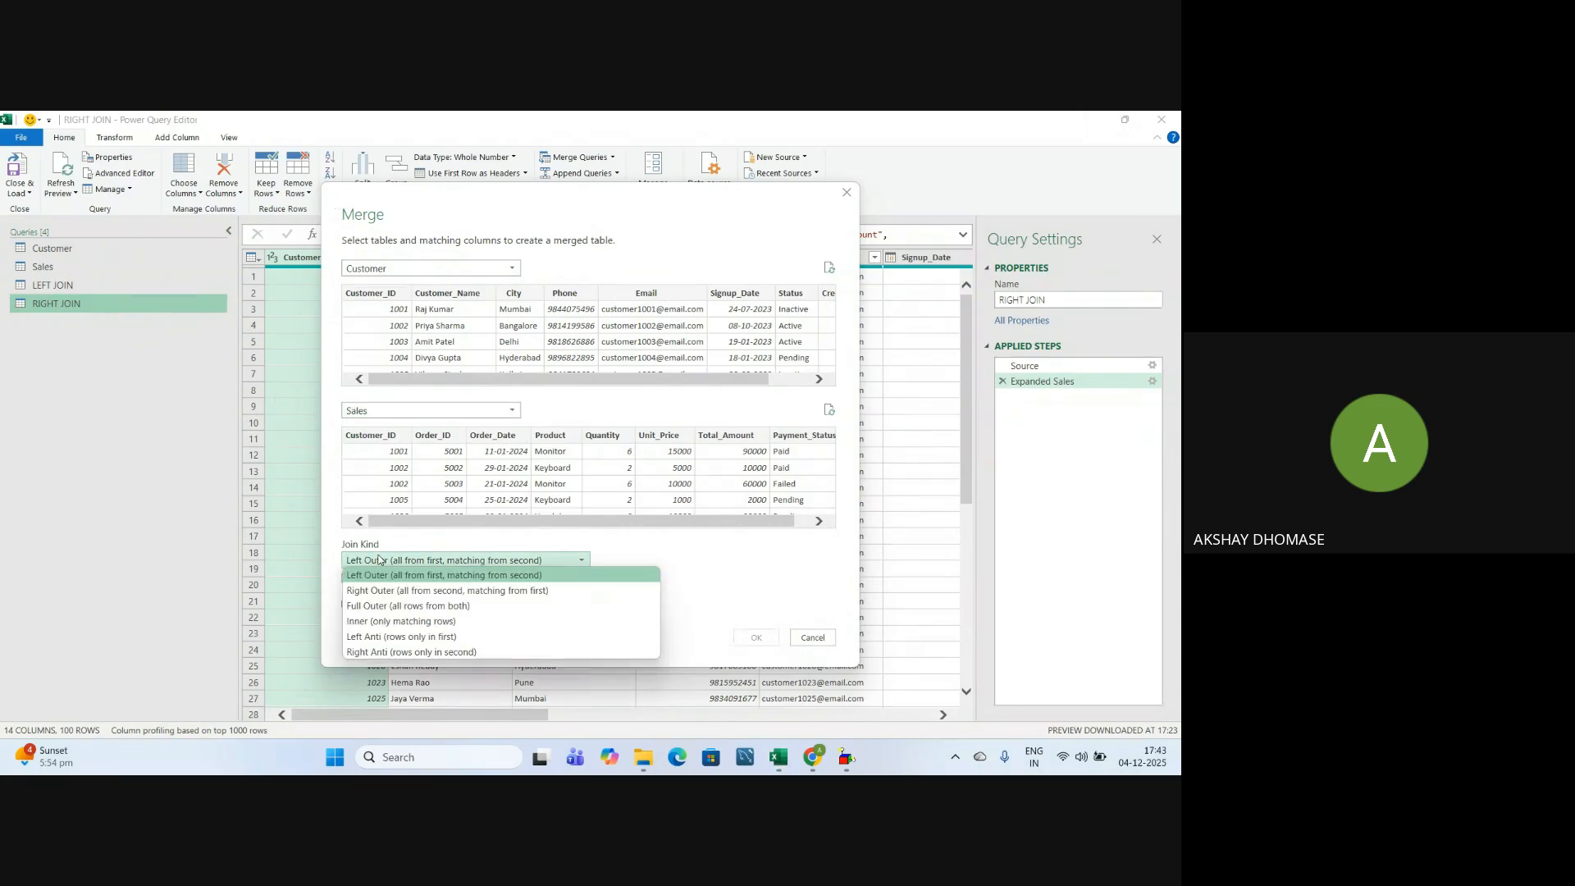
pyautogui.click(358, 626)
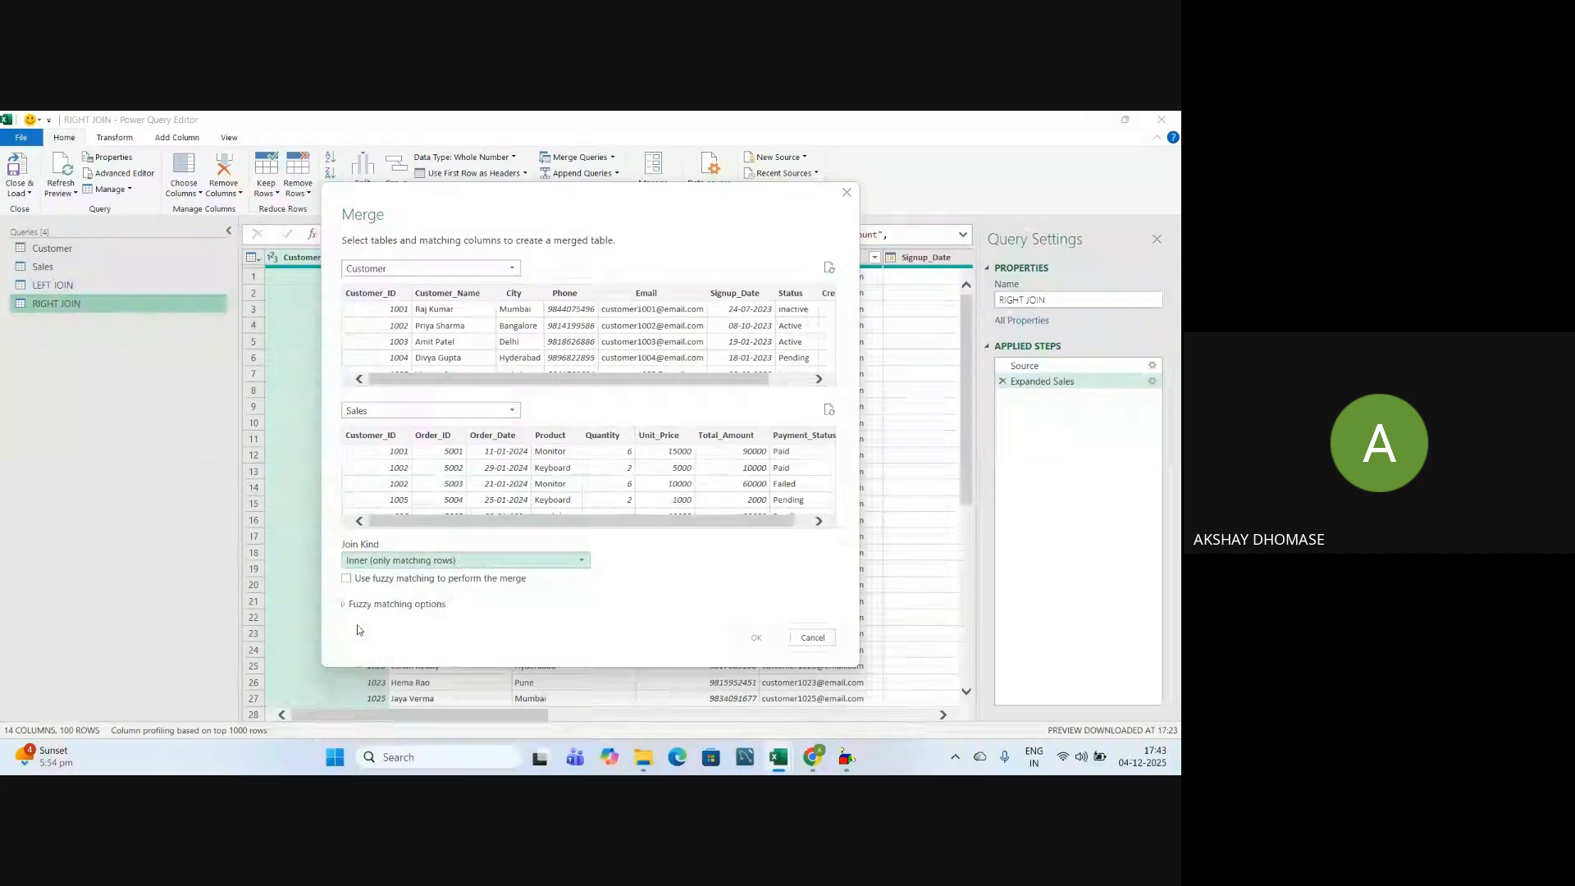
pyautogui.click(376, 297)
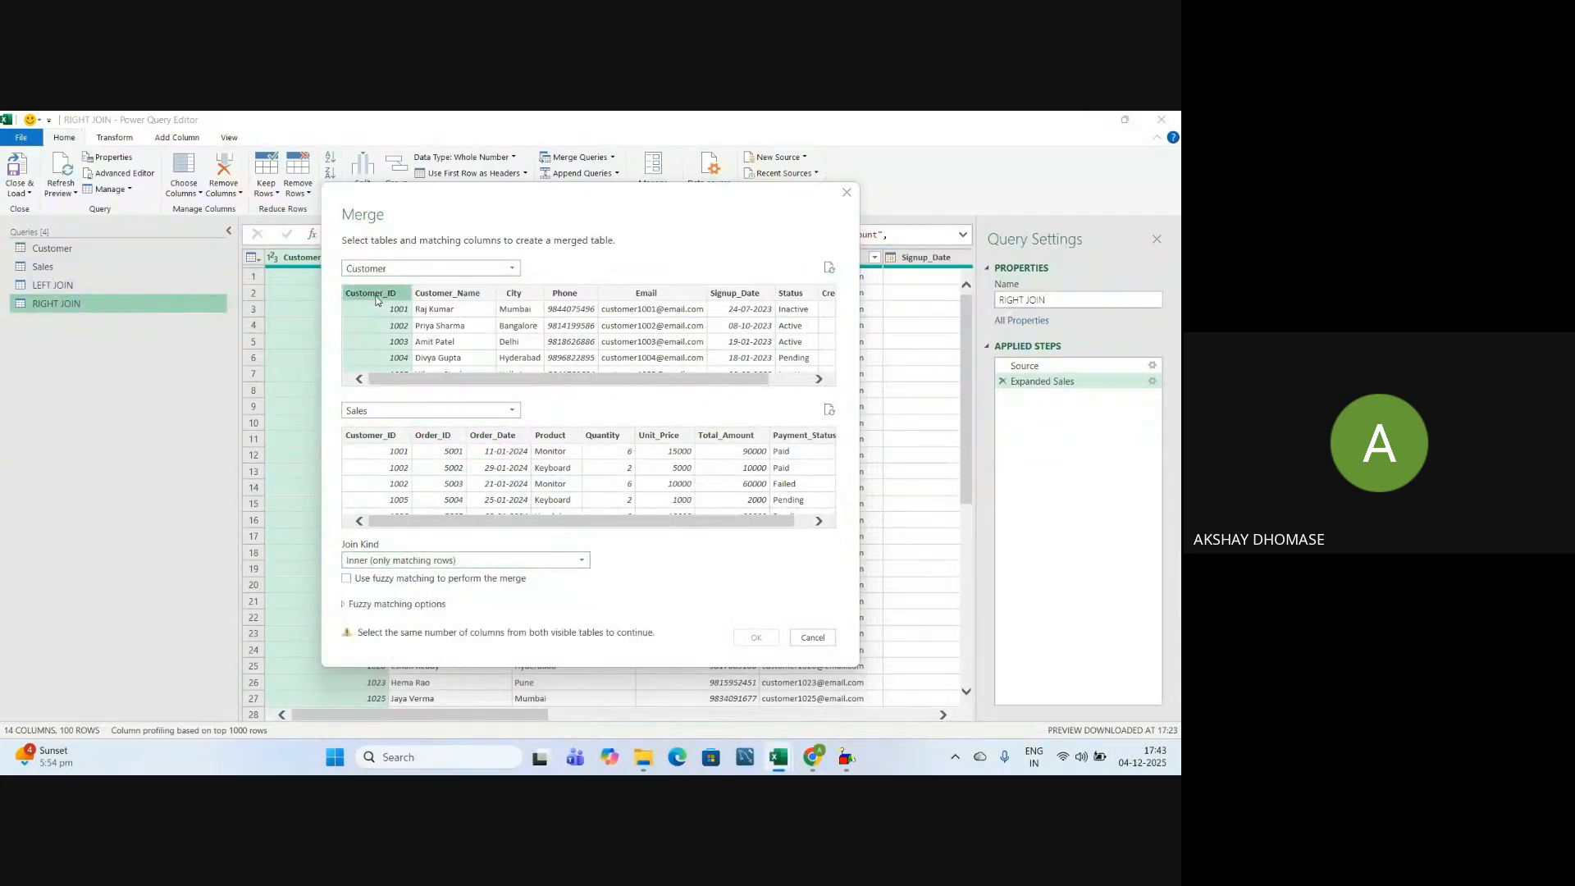
pyautogui.click(372, 437)
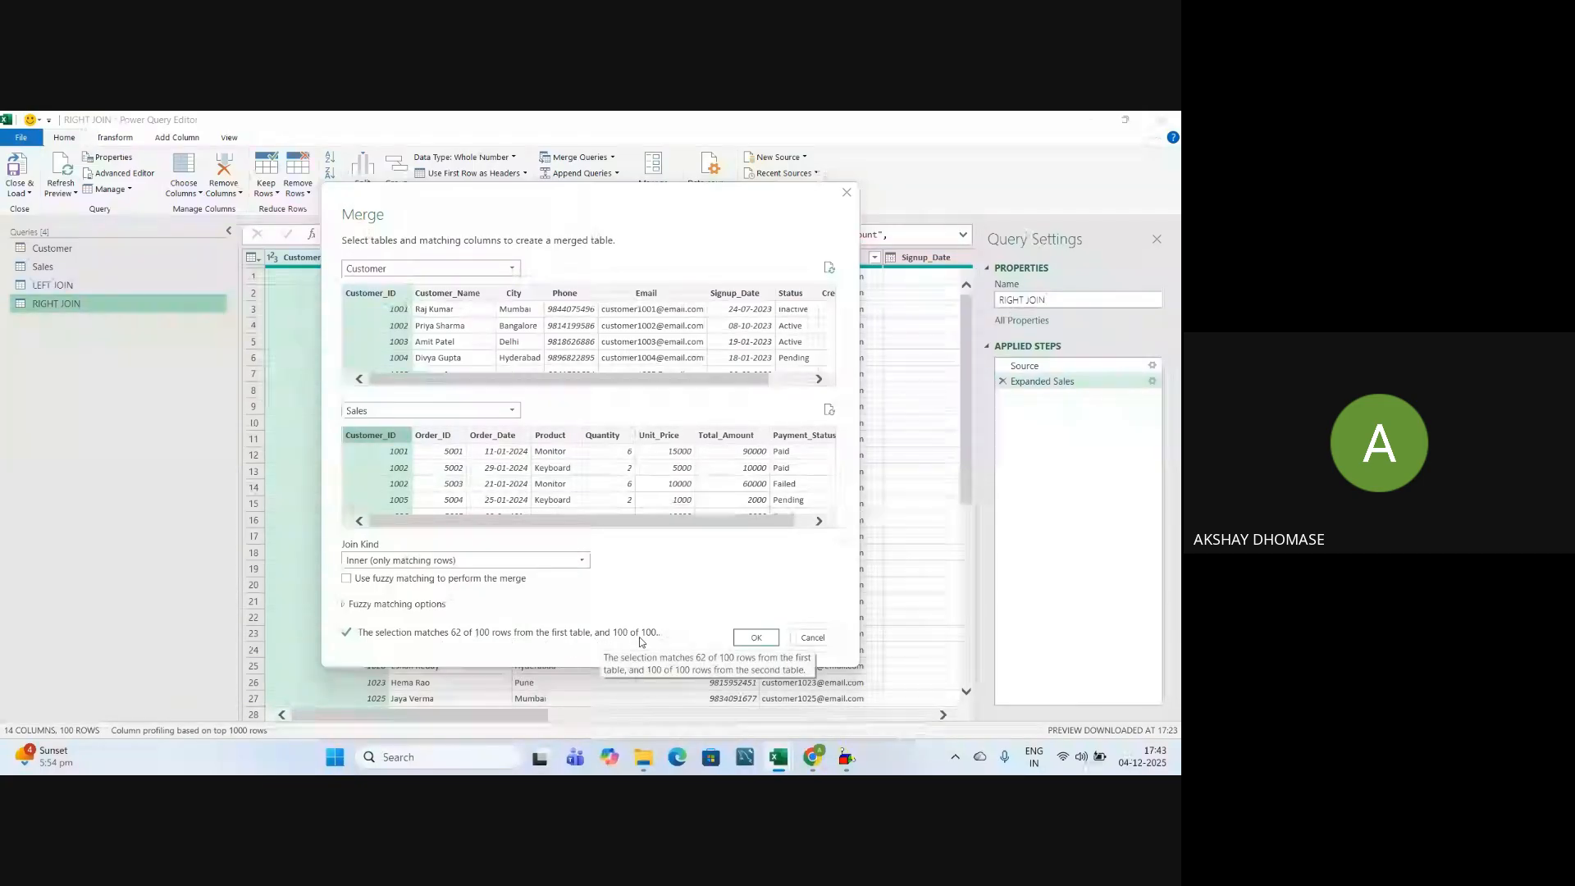
pyautogui.click(755, 637)
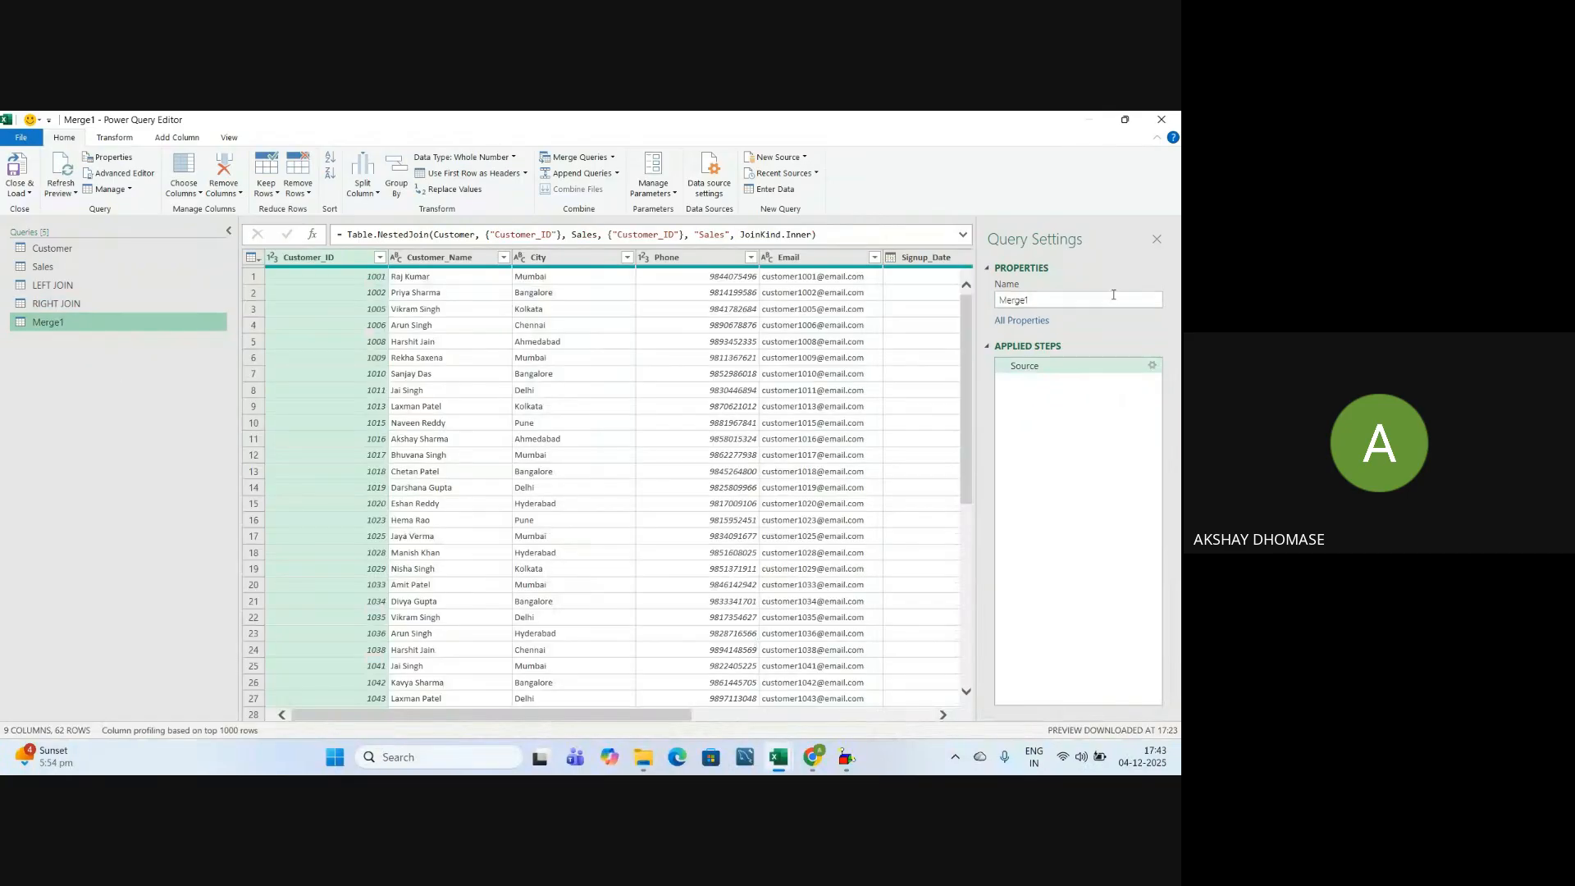
# Rename the new merged query as INNER JOIN
pyautogui.click(1064, 304)
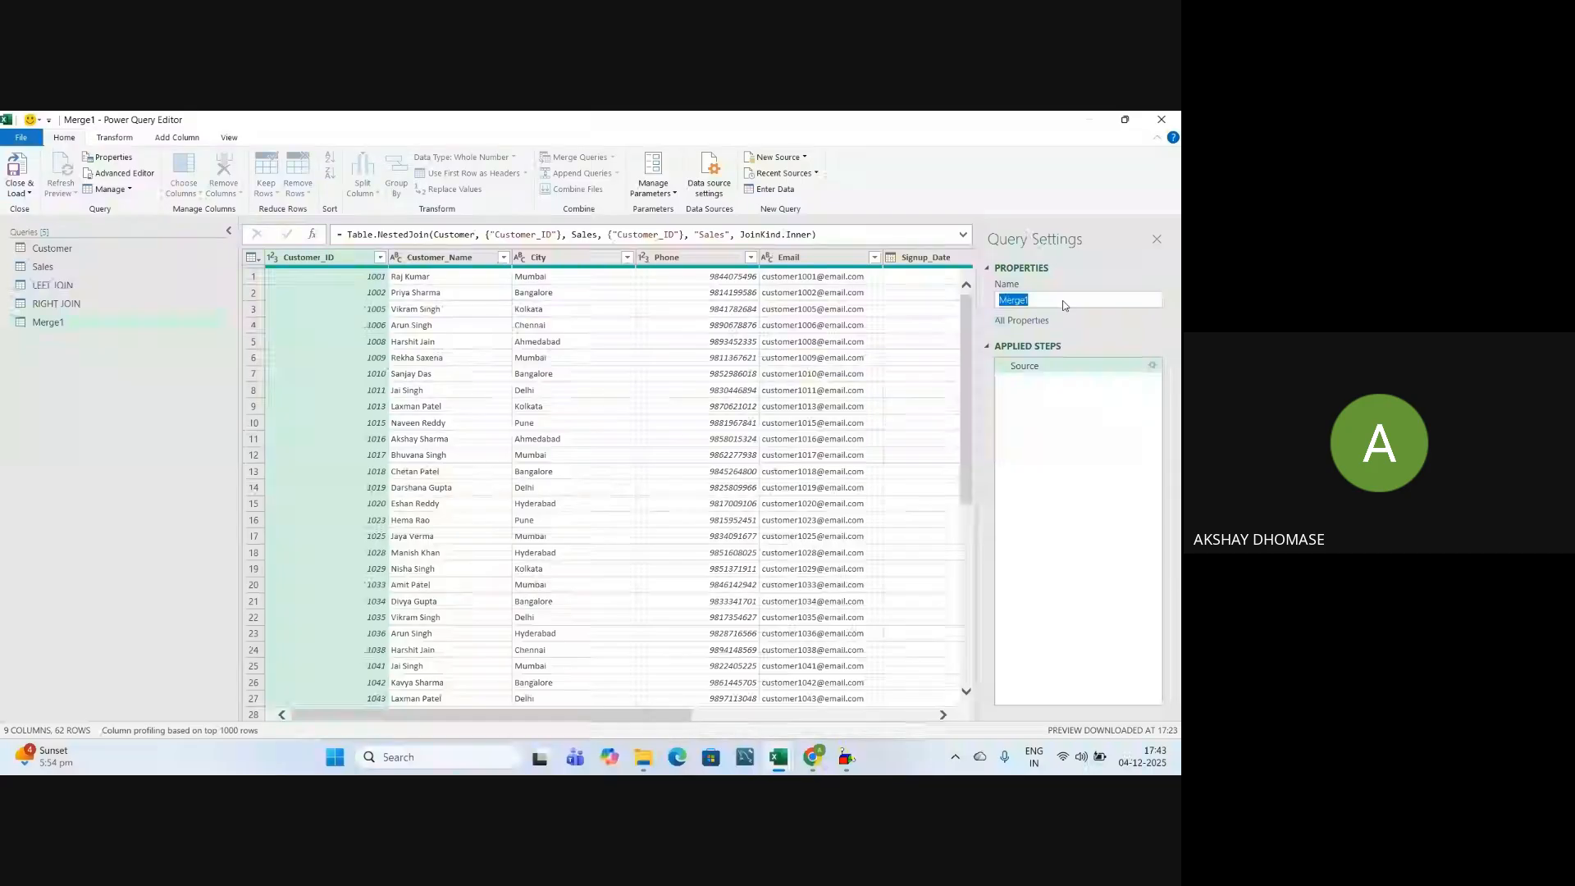
pyautogui.press('BackSpace')
pyautogui.write('INNER JOIN')
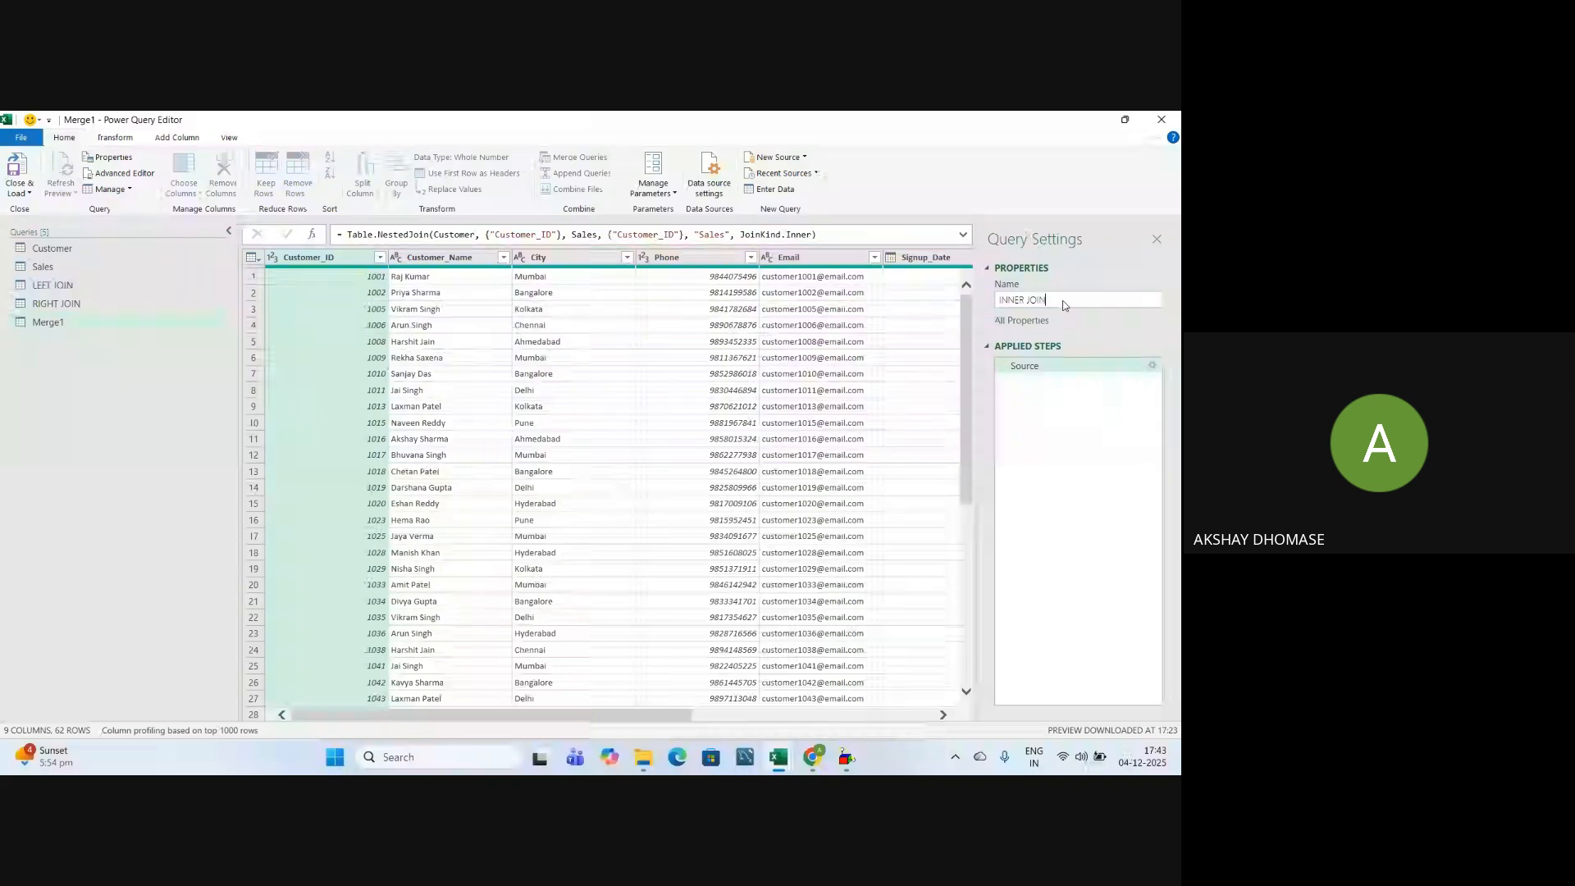
pyautogui.press('Return')
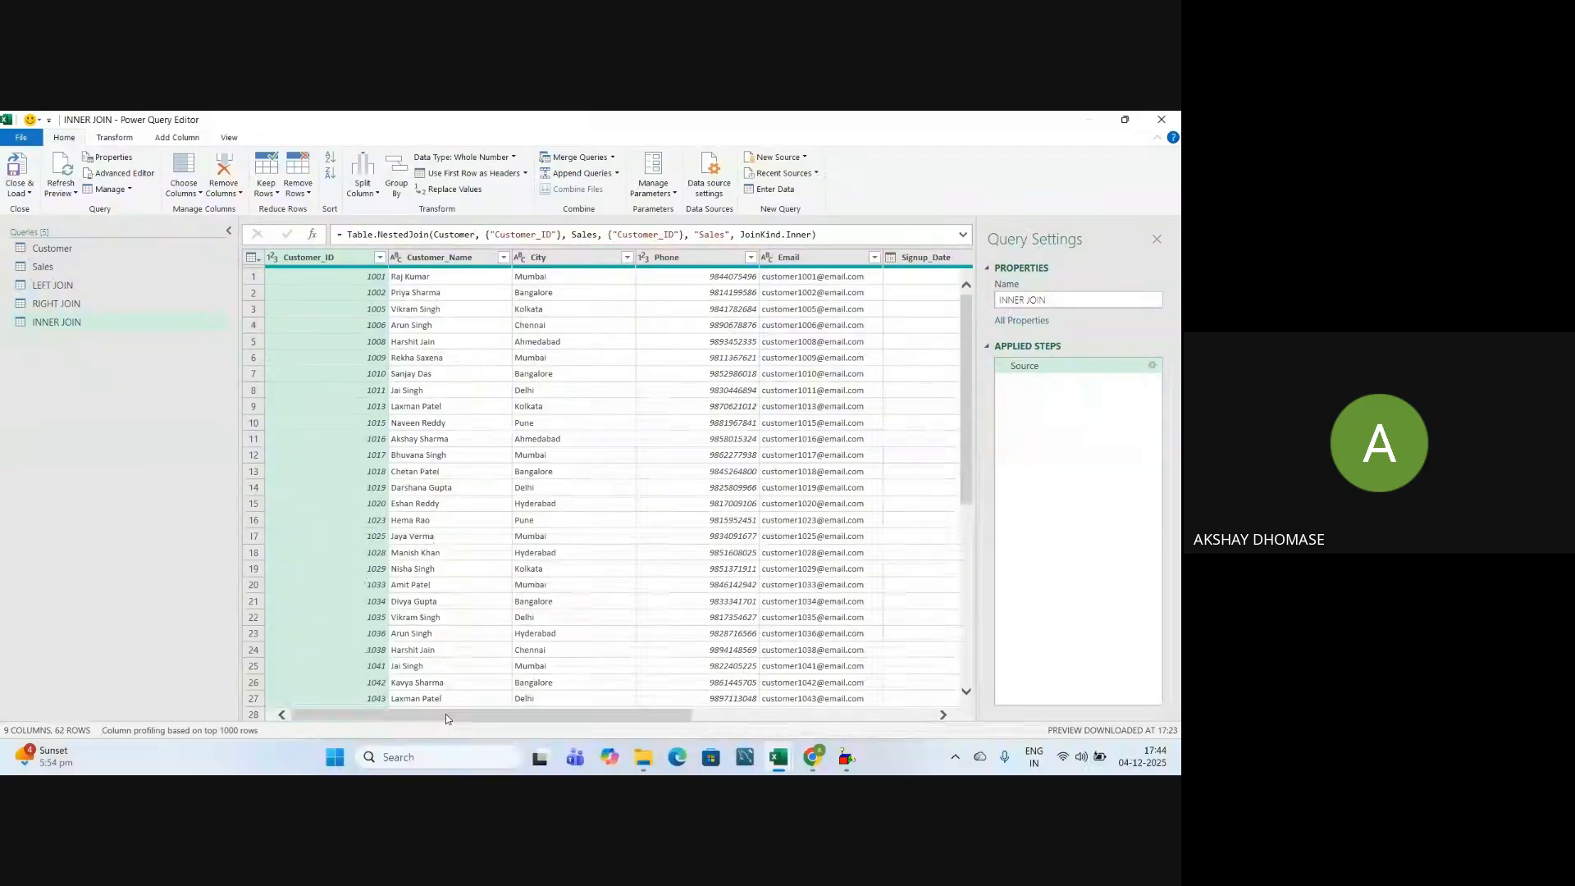
# Expand the Sales column to Order_ID, Product, Quantity, Unit_Price, Total_Amount and Payment_Status, without the original column name as prefix
pyautogui.moveTo(445, 714); pyautogui.dragTo(775, 742)
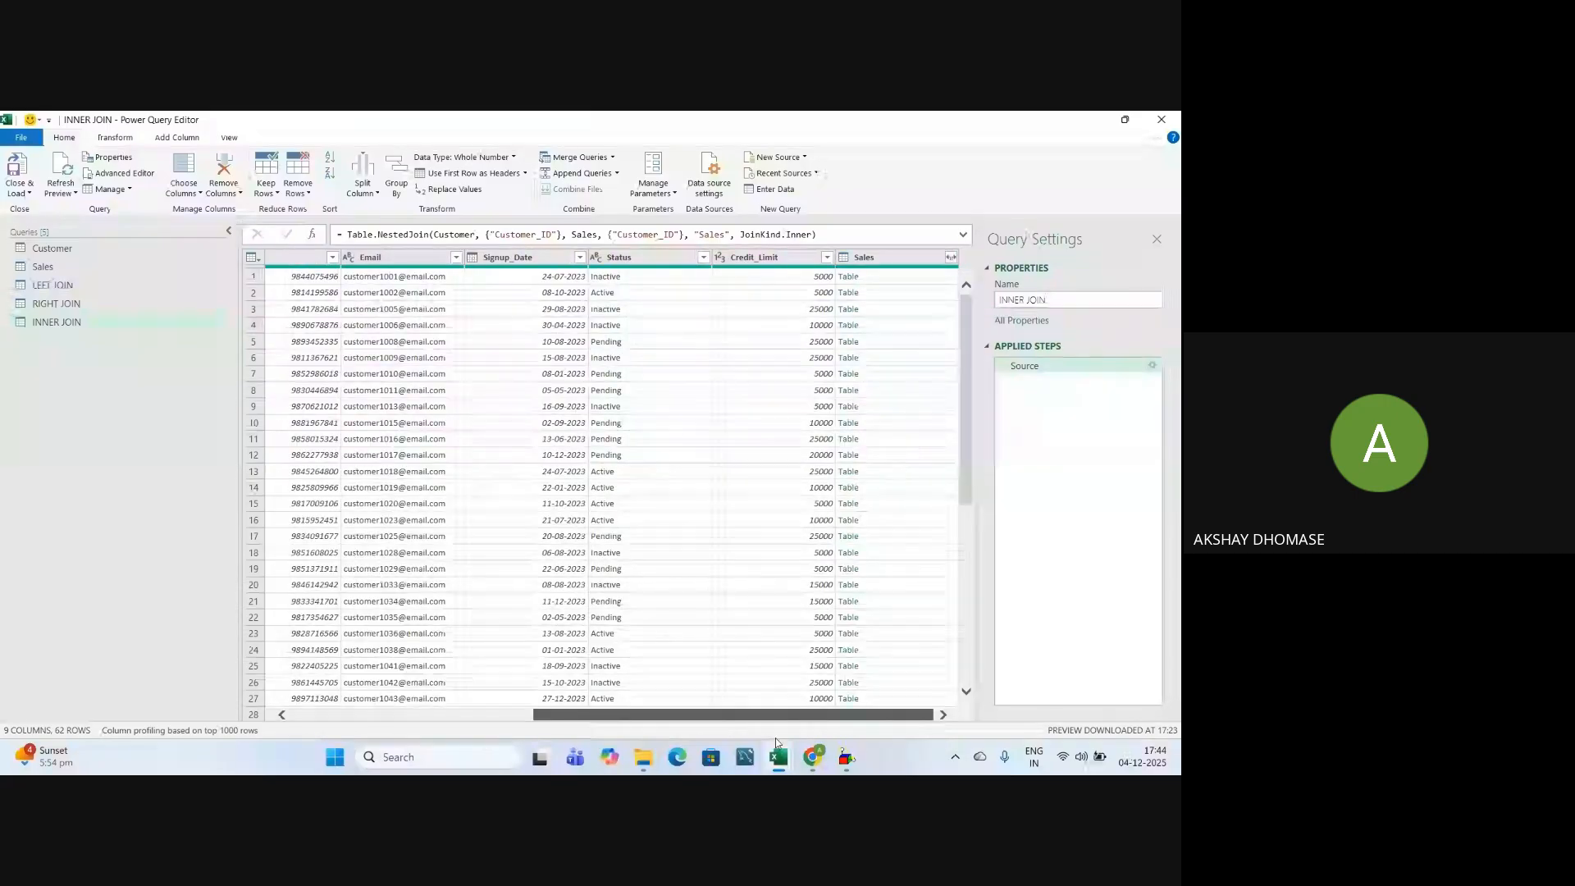
pyautogui.click(951, 259)
pyautogui.click(951, 259)
pyautogui.click(781, 321)
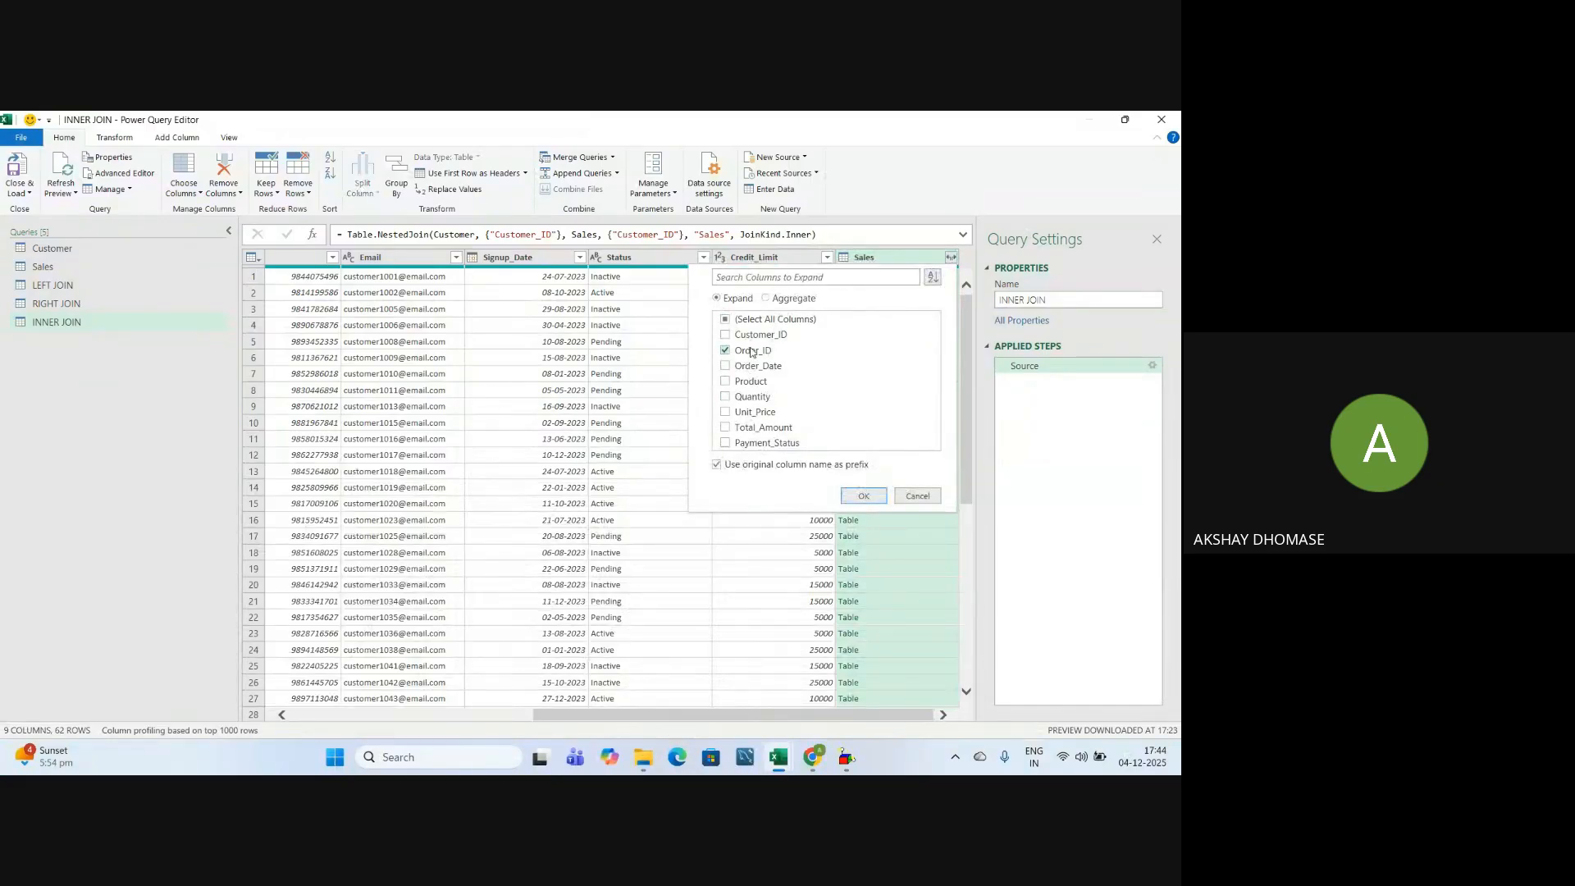
pyautogui.click(743, 383)
pyautogui.click(743, 413)
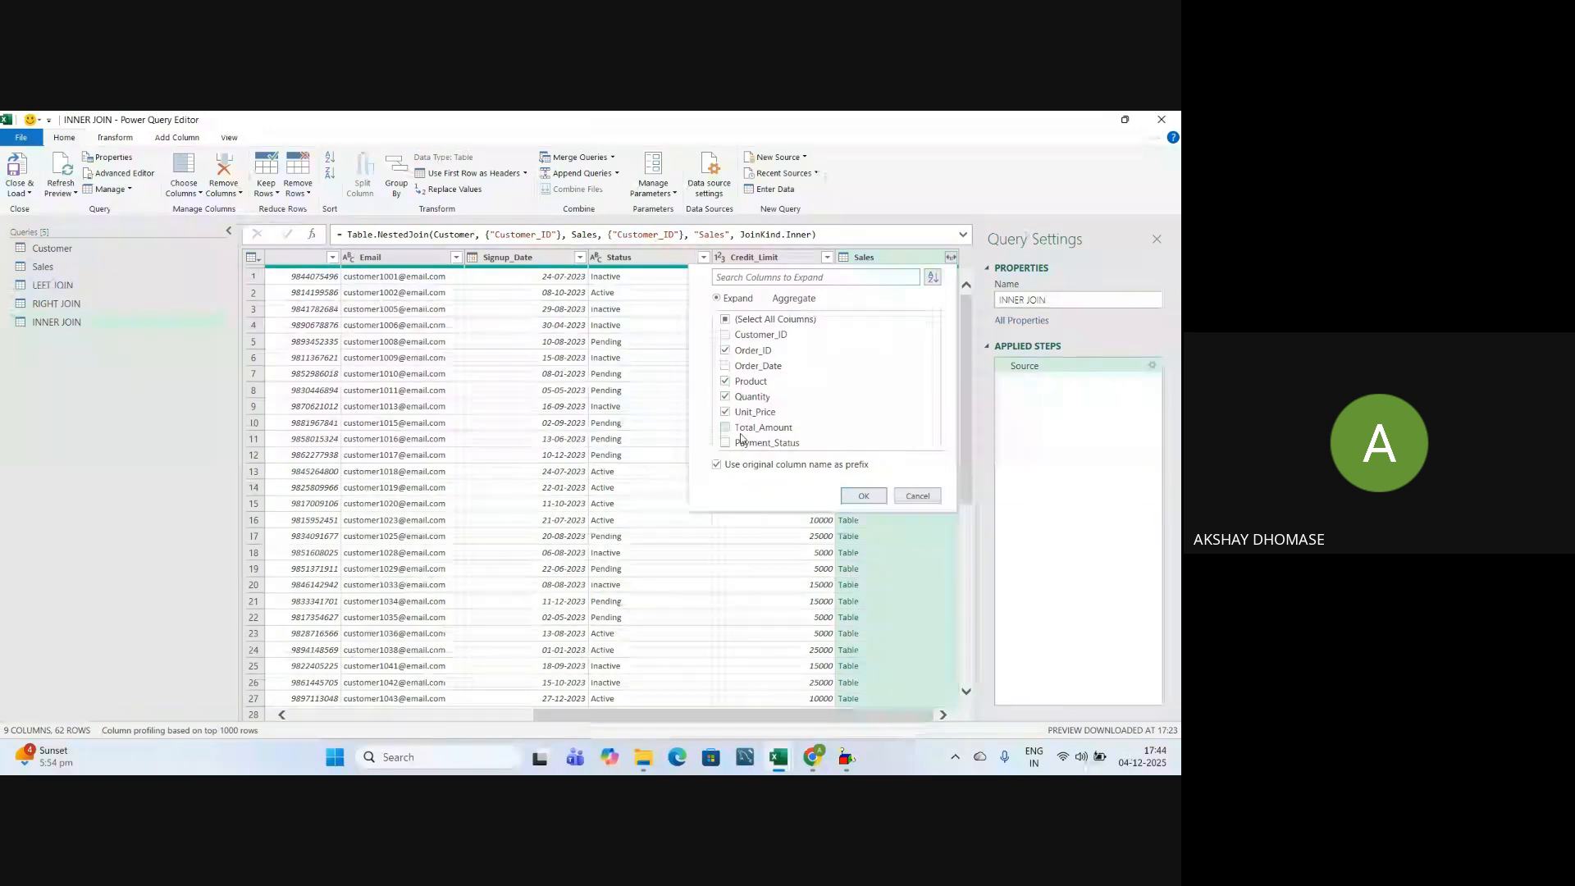
pyautogui.click(742, 430)
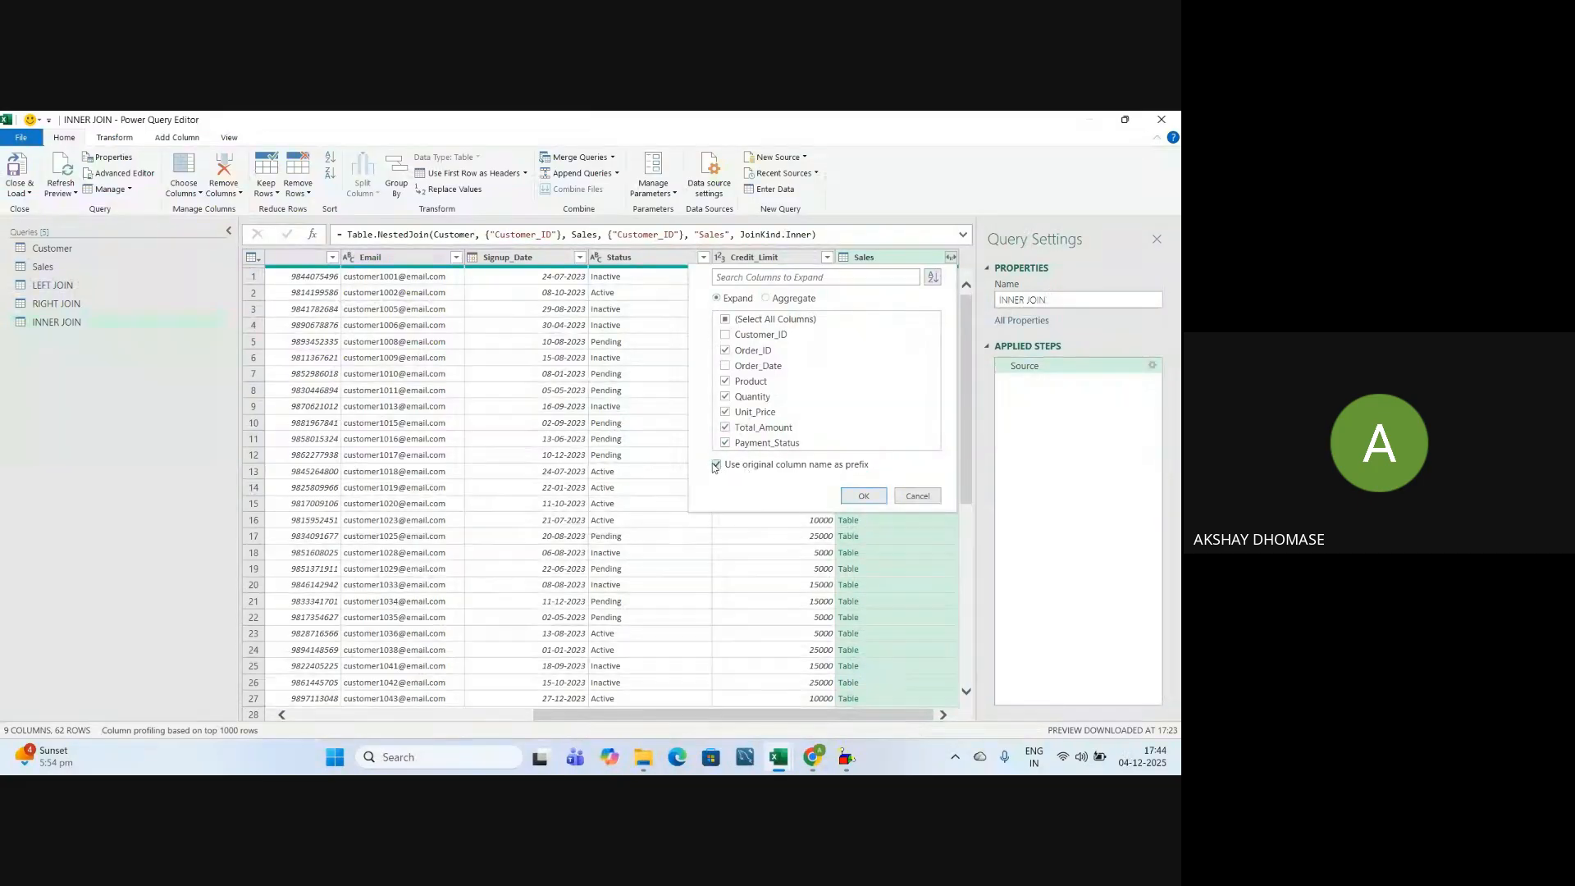
pyautogui.click(716, 465)
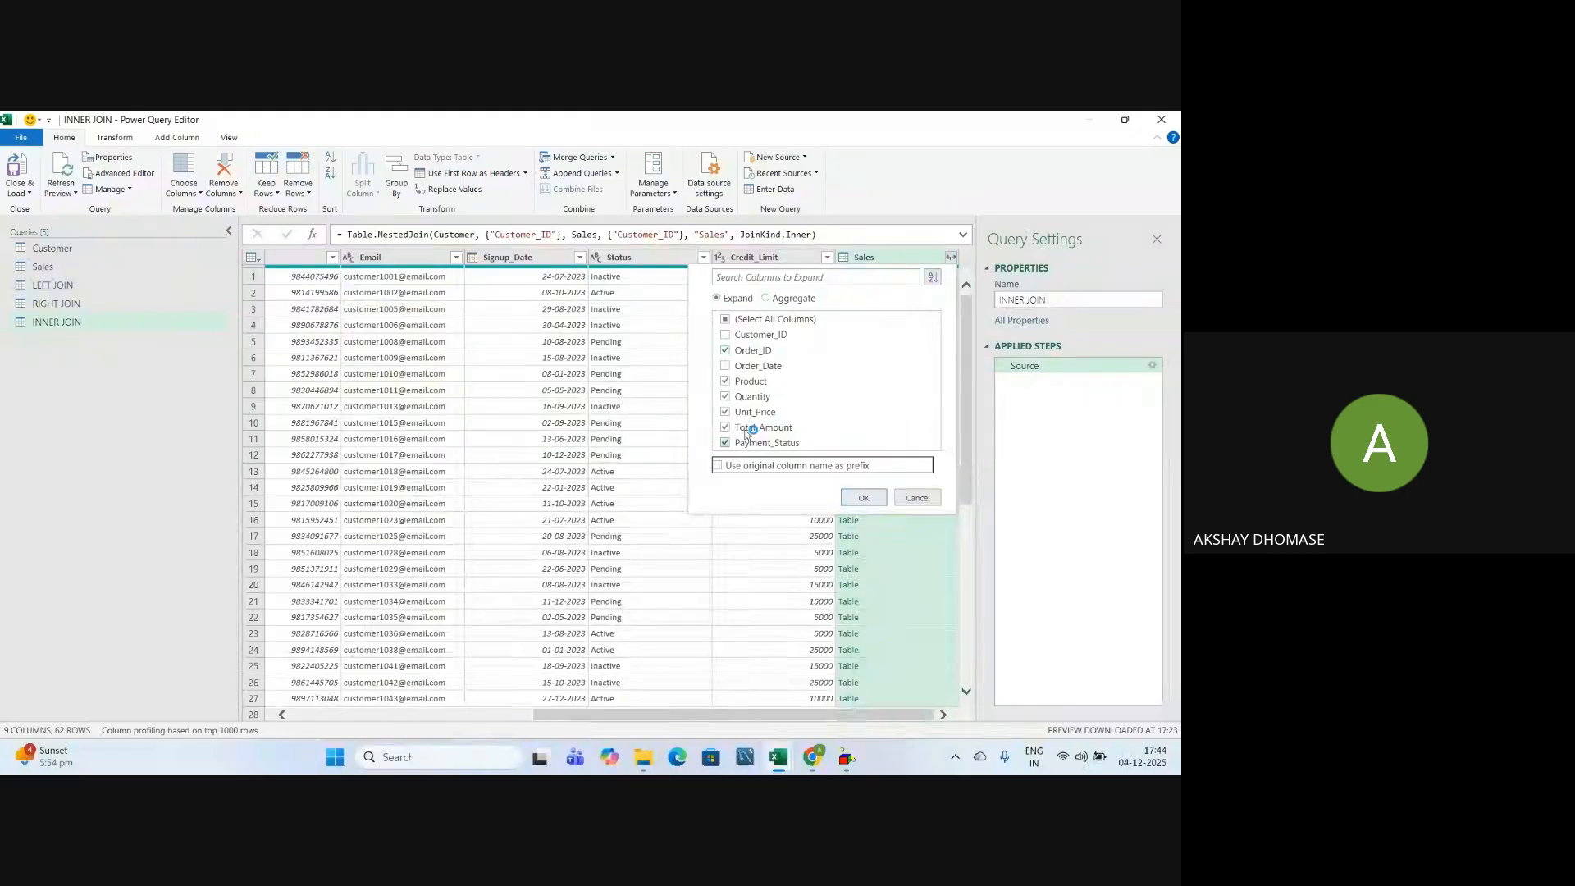
pyautogui.click(857, 500)
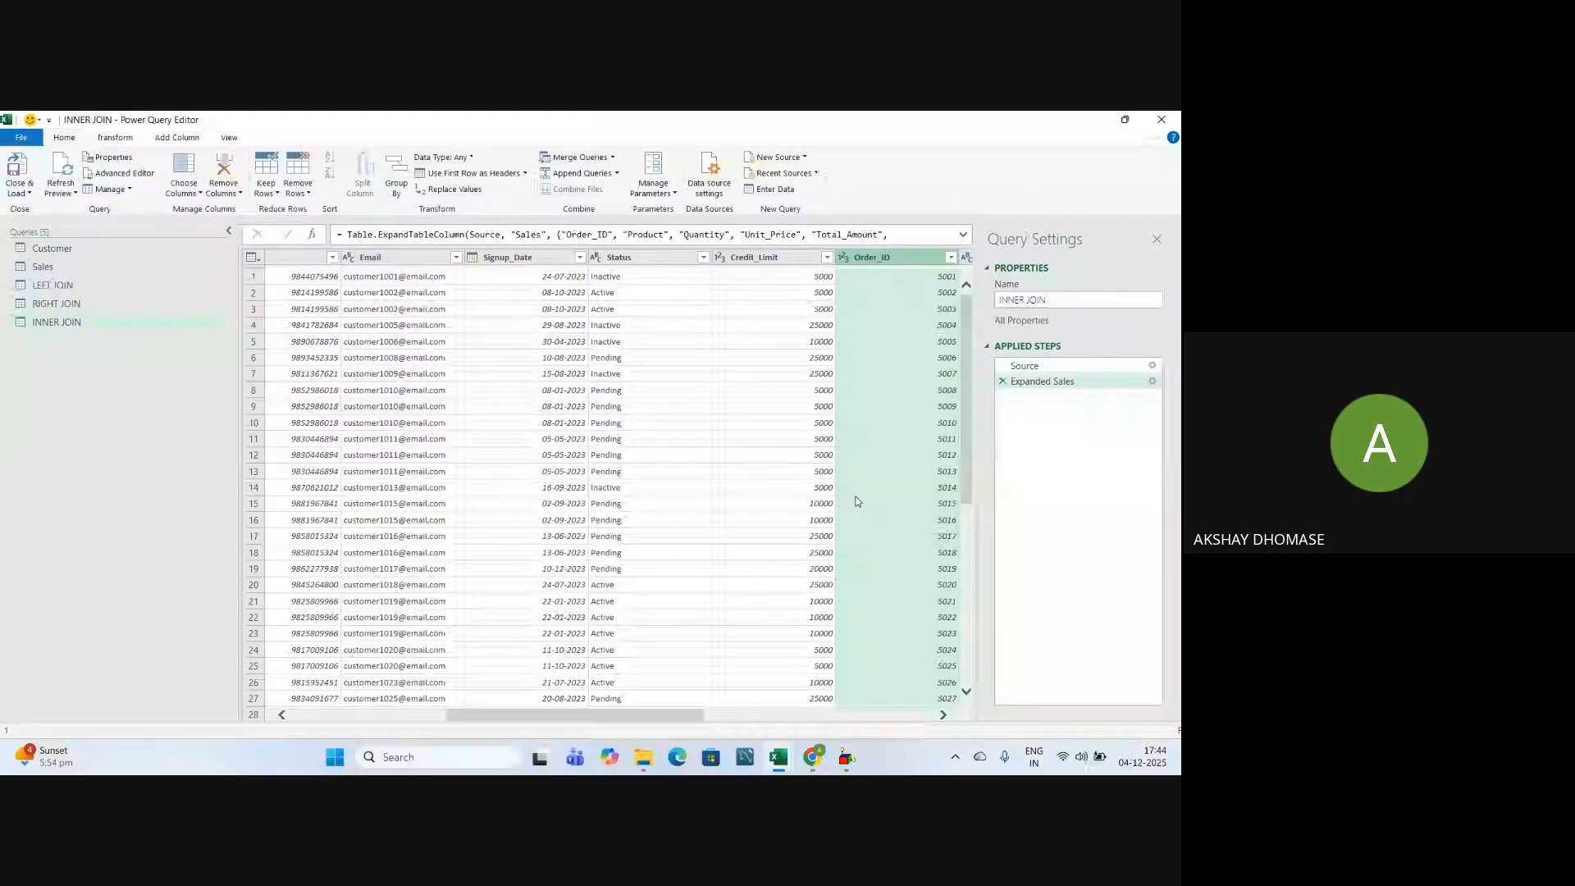
pyautogui.moveTo(659, 712); pyautogui.dragTo(966, 732)
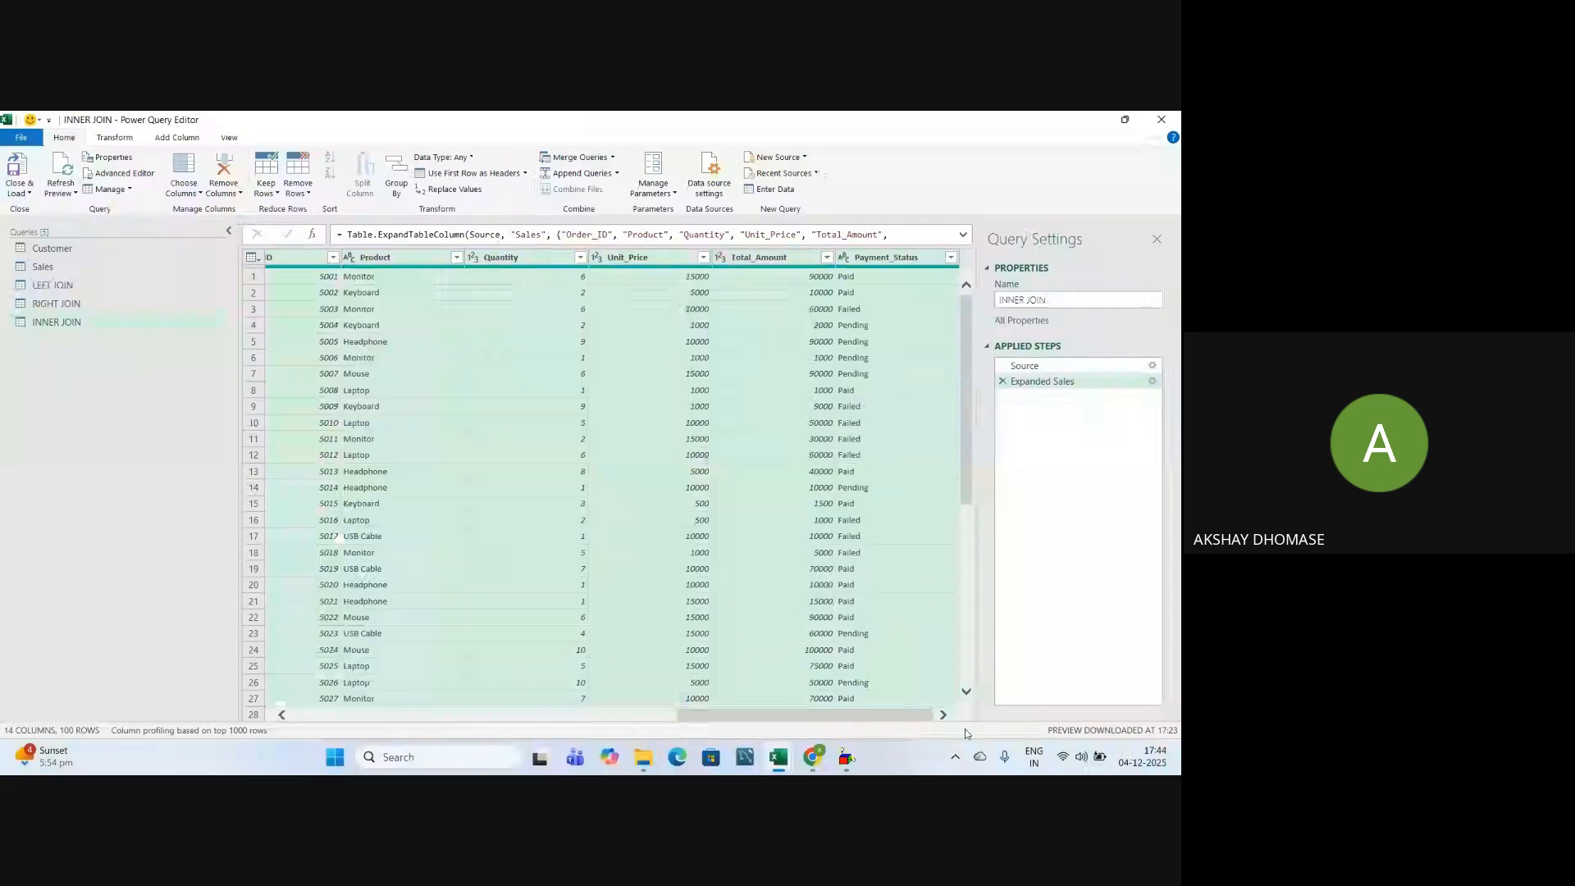
# Load the INNER JOIN query into a new worksheet and close the Queries & Connections pane
pyautogui.click(23, 191)
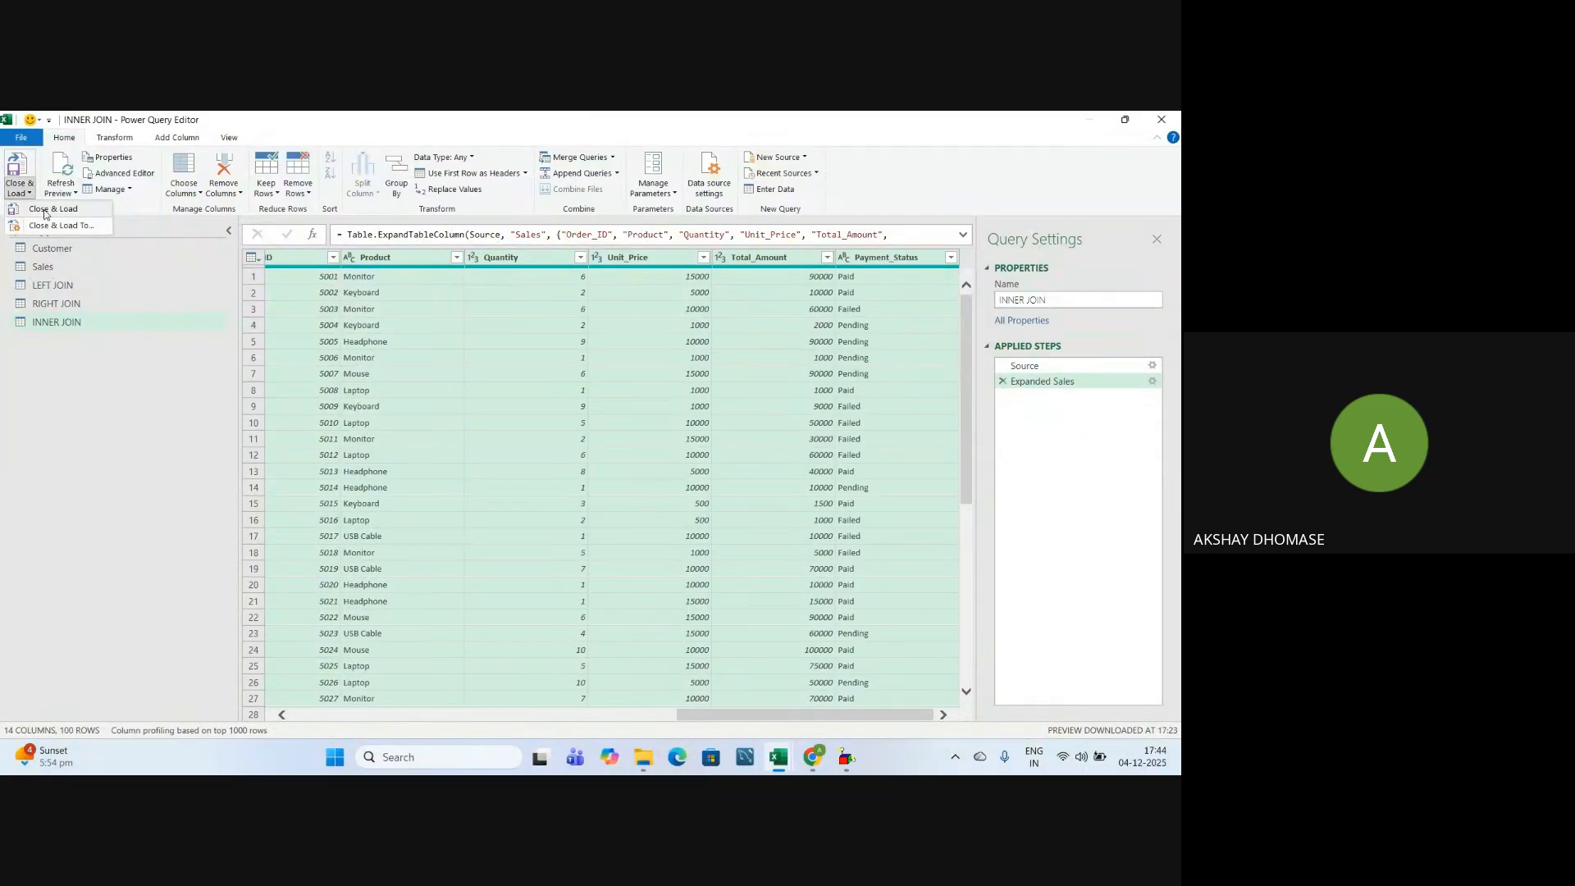
pyautogui.click(33, 207)
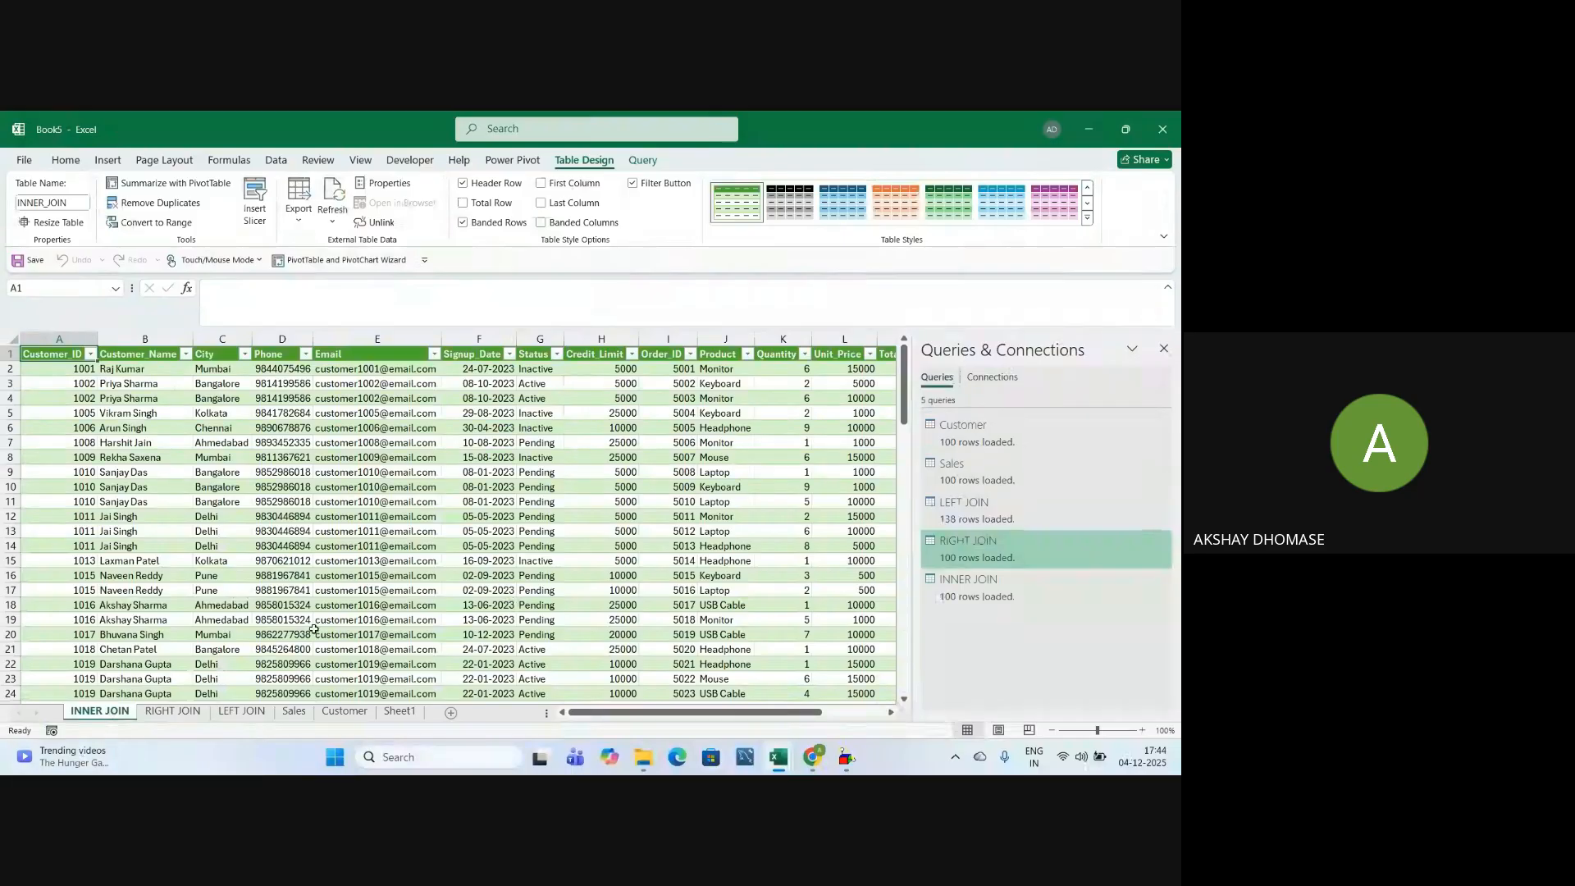
pyautogui.click(1162, 350)
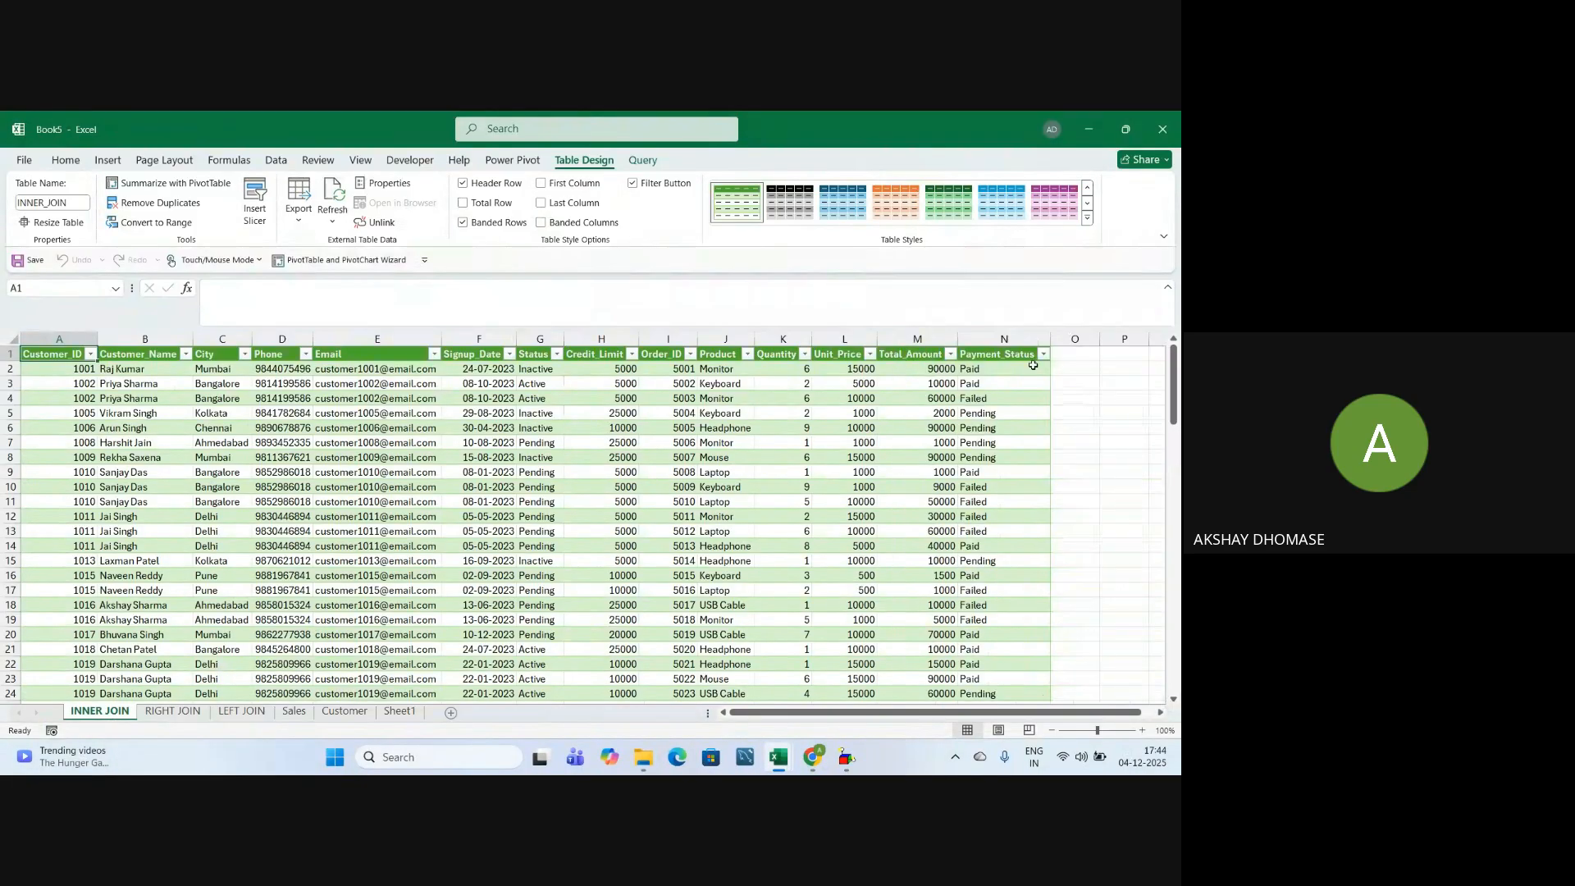
# Look through all rows of the INNER JOIN table and select its Customer_ID values to check their count
pyautogui.scroll(-4, 109, 539)
pyautogui.scroll(-12, 109, 539)
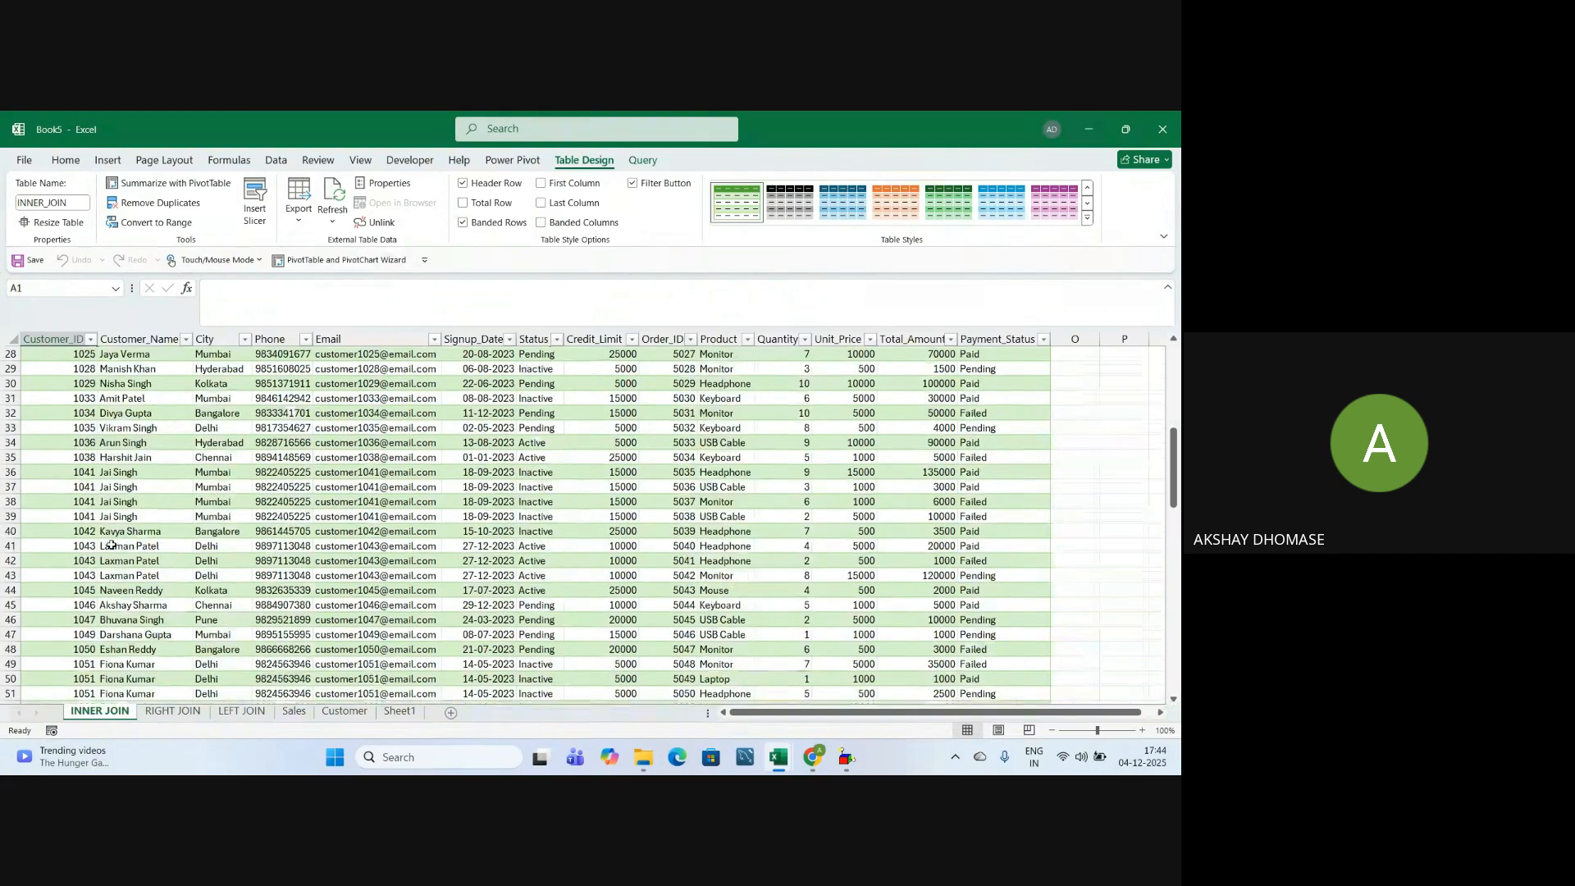
pyautogui.scroll(-12, 112, 545)
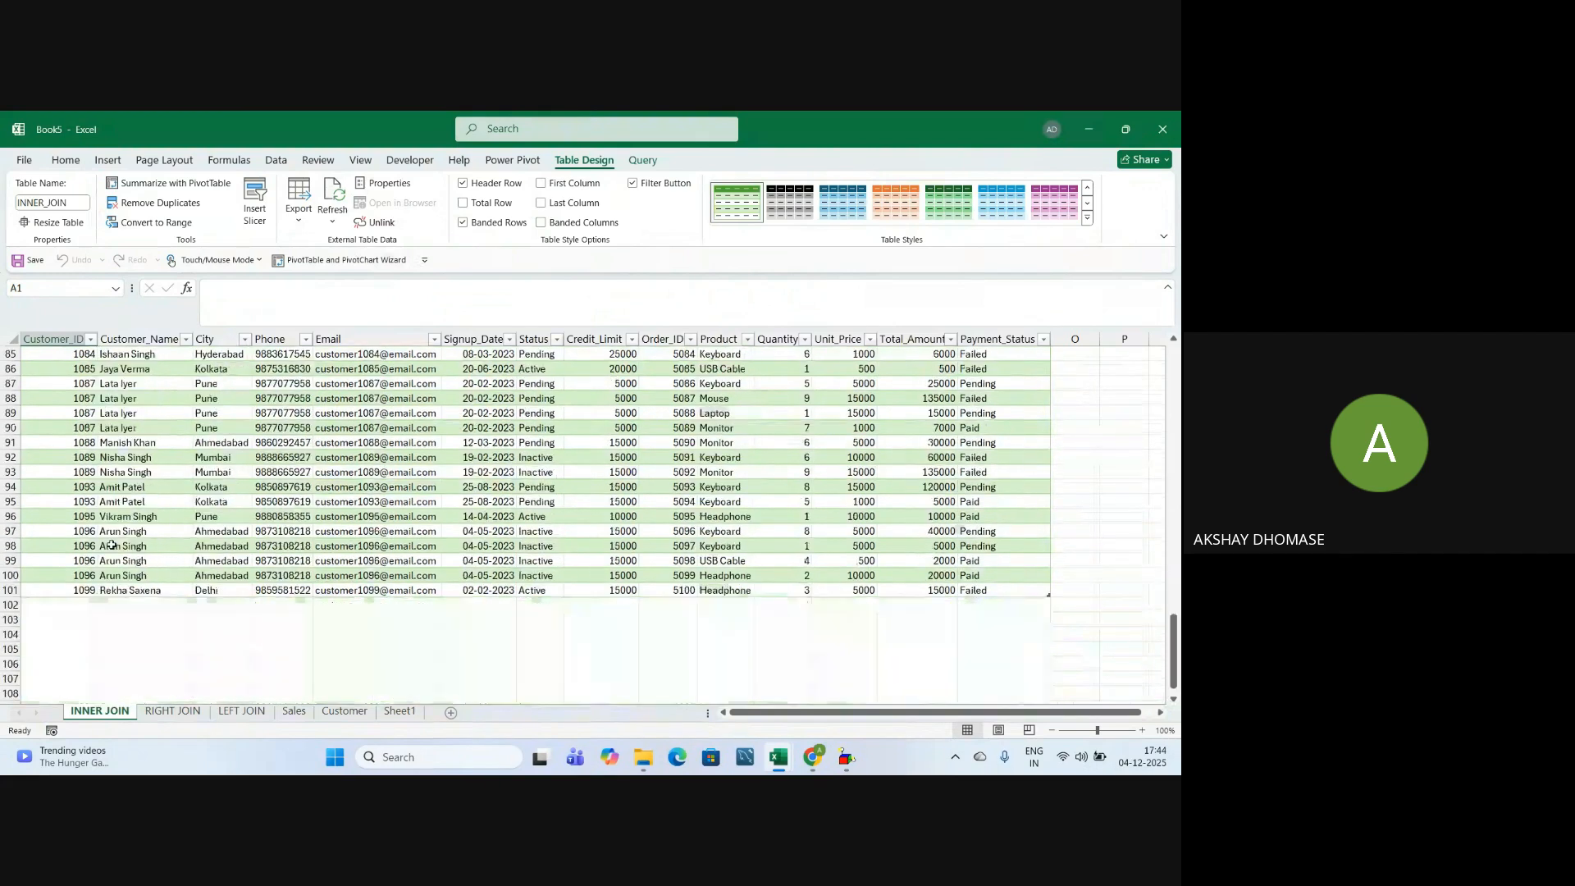
pyautogui.scroll(18, 113, 545)
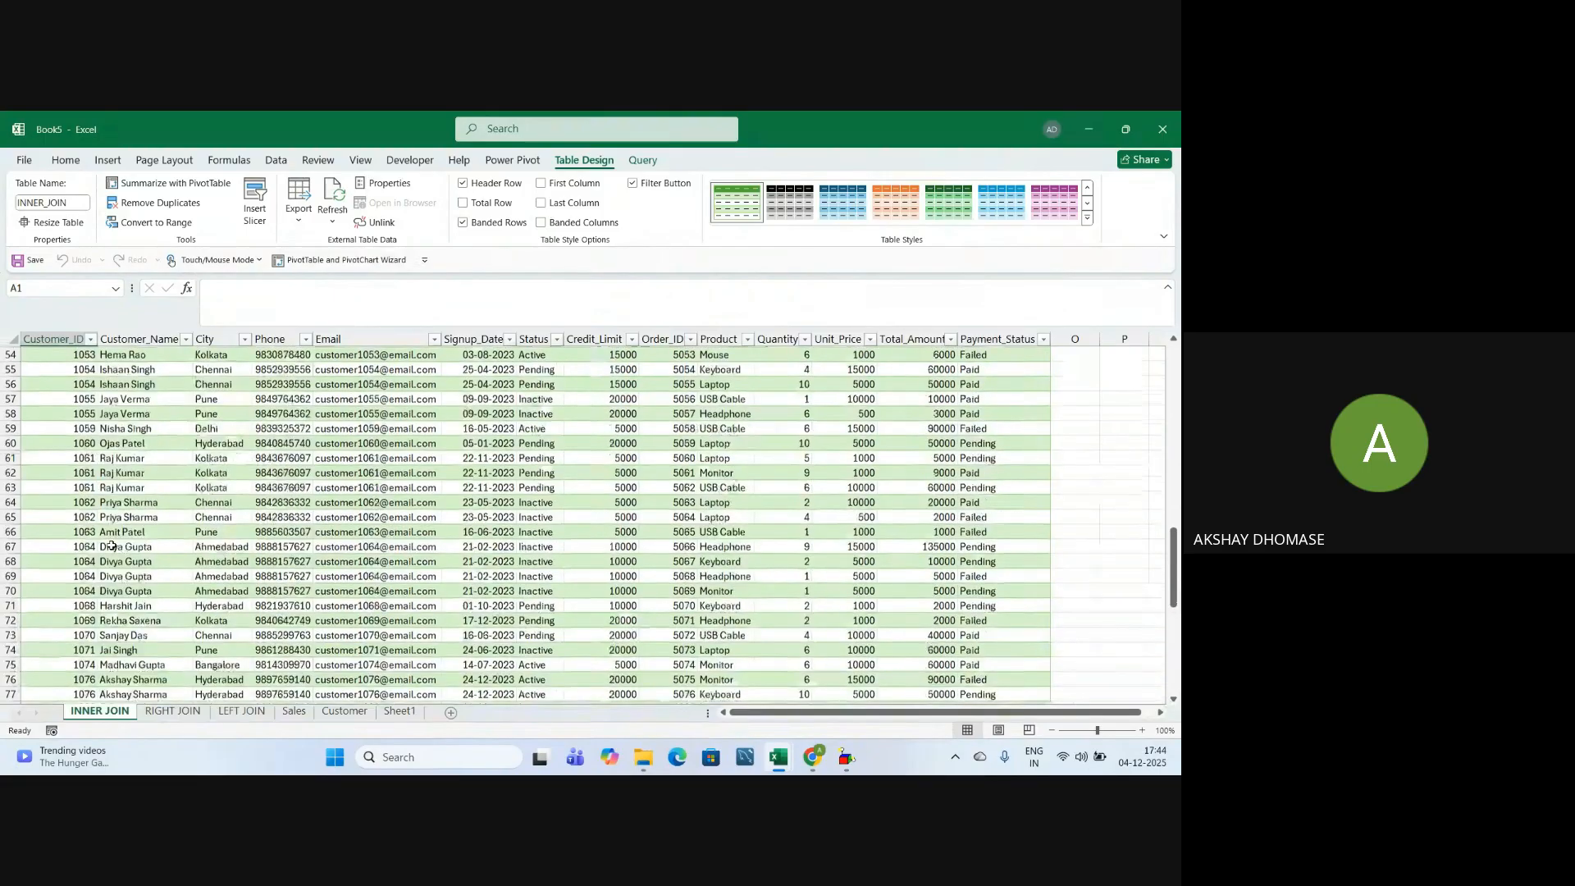
pyautogui.scroll(10, 112, 545)
pyautogui.click(76, 368)
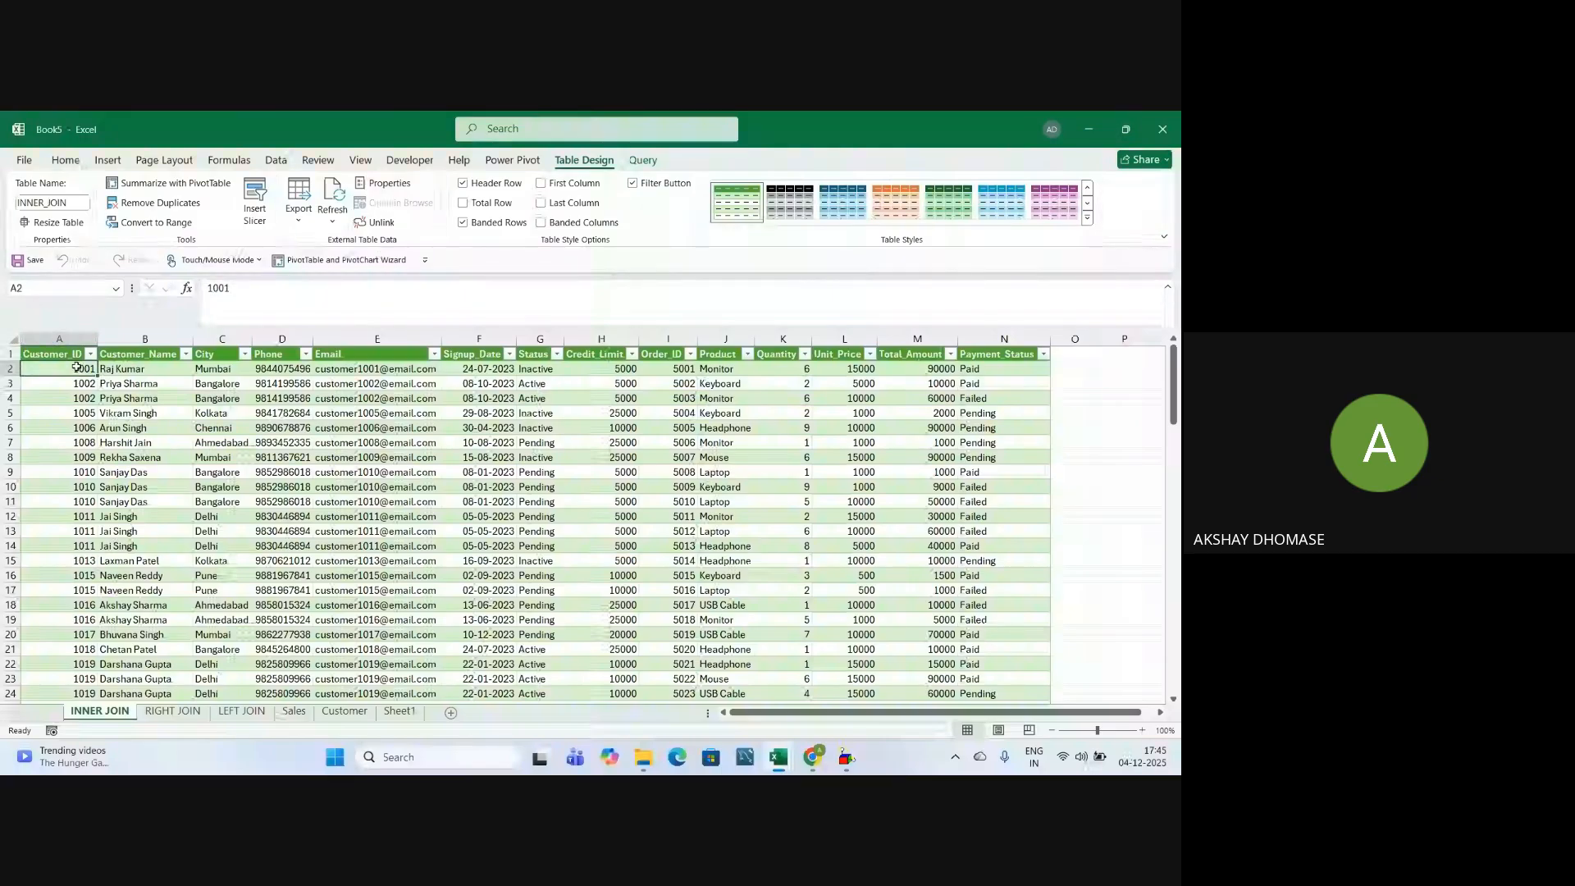
pyautogui.hotkey('ctrl', 'shift', 'Down')
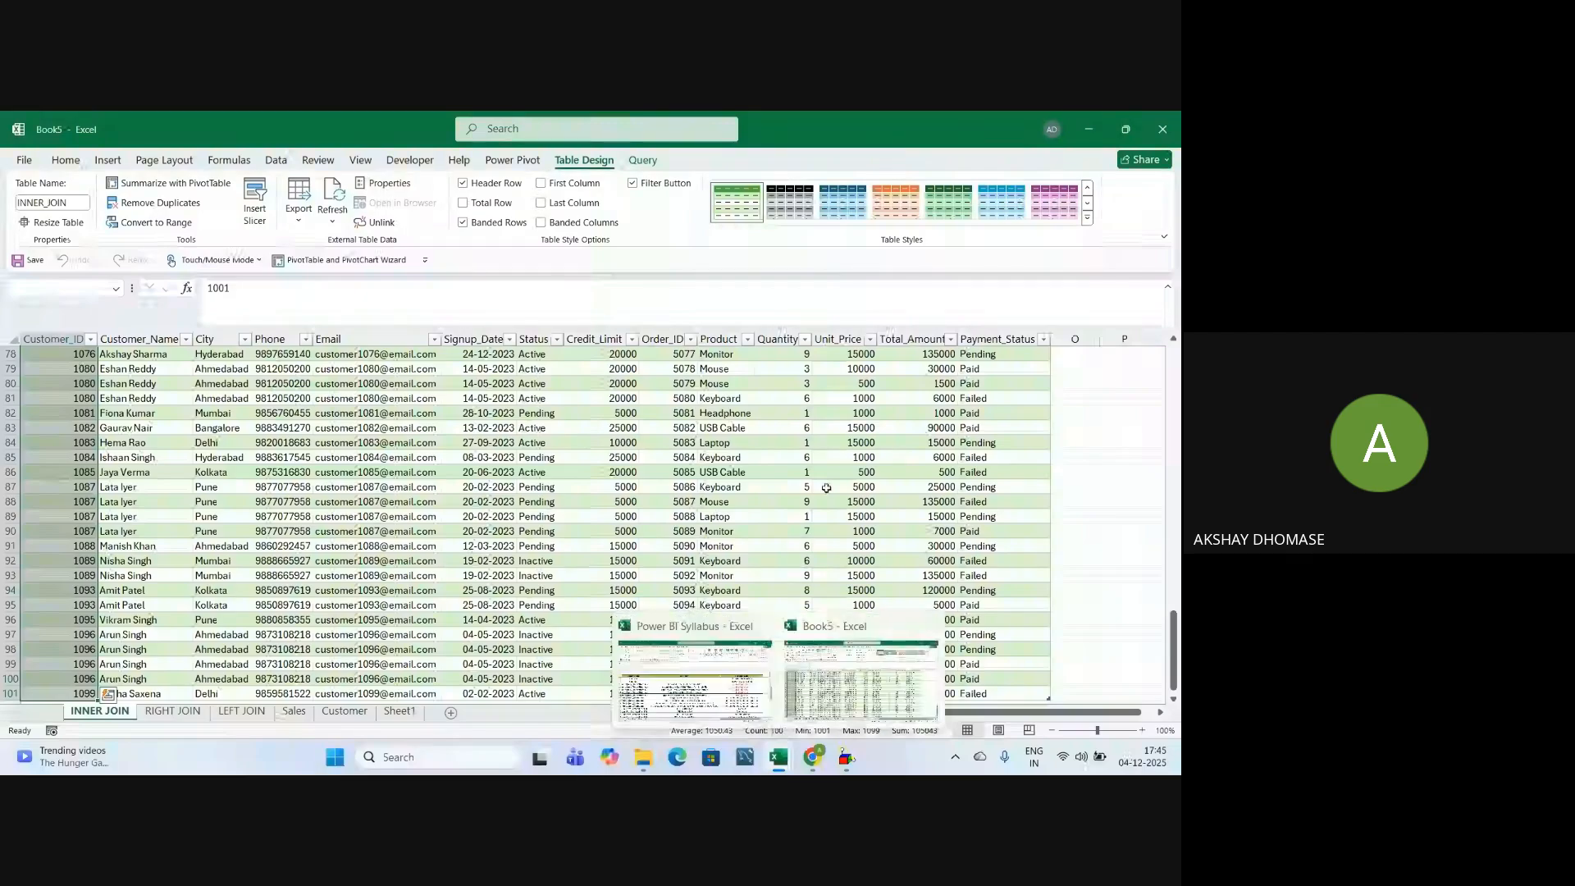
pyautogui.scroll(20, 607, 500)
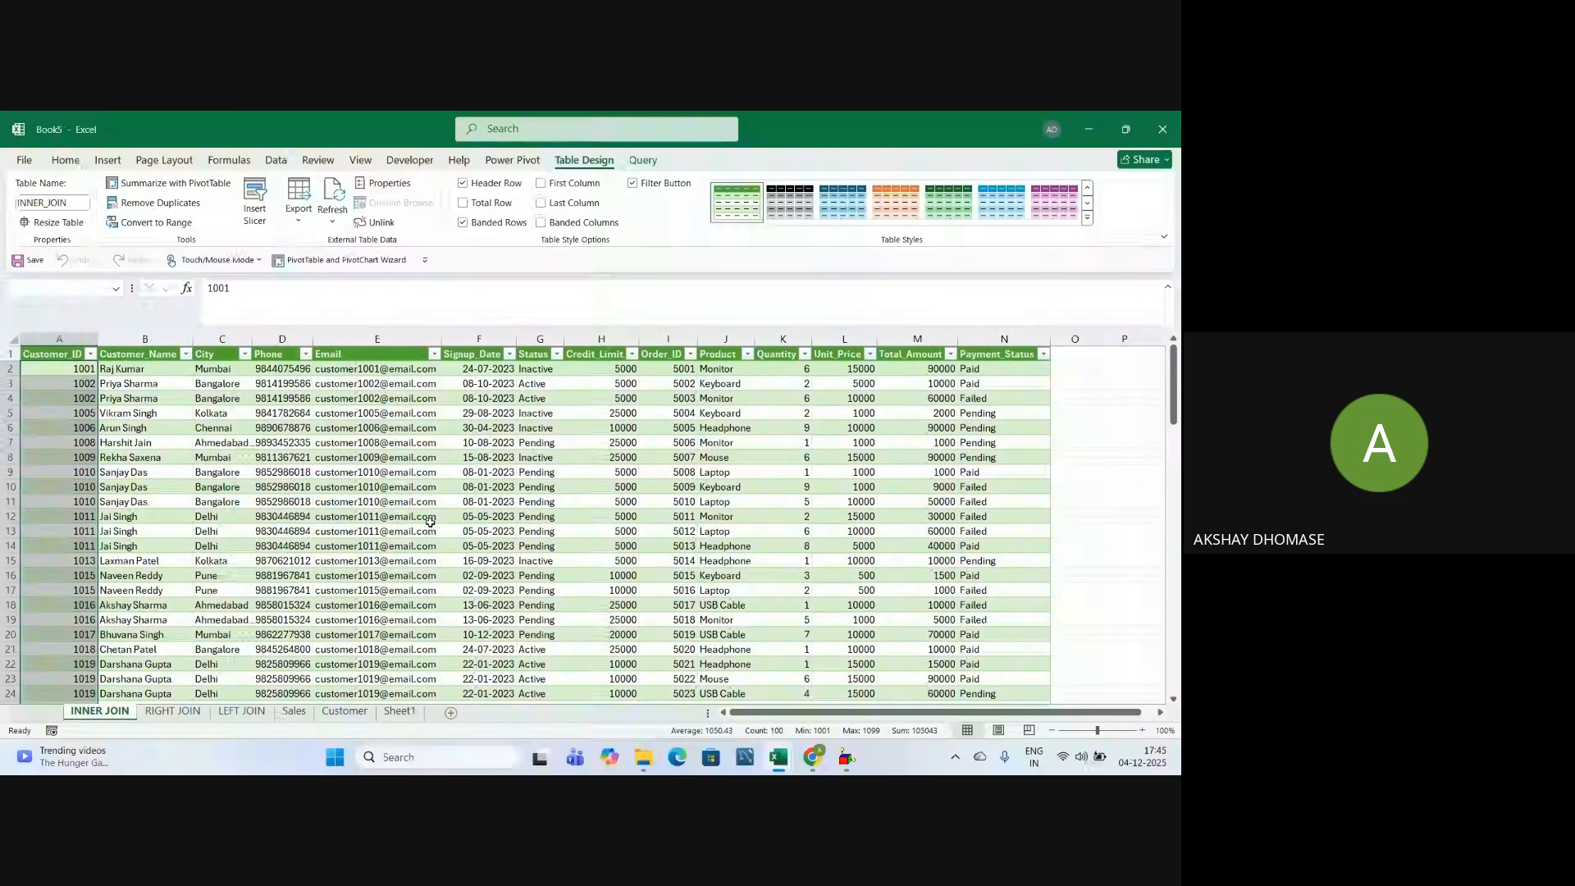
# Compare the INNER JOIN sheet with the RIGHT JOIN sheet and check the last Customer_ID of the inner join
pyautogui.click(171, 719)
pyautogui.click(107, 713)
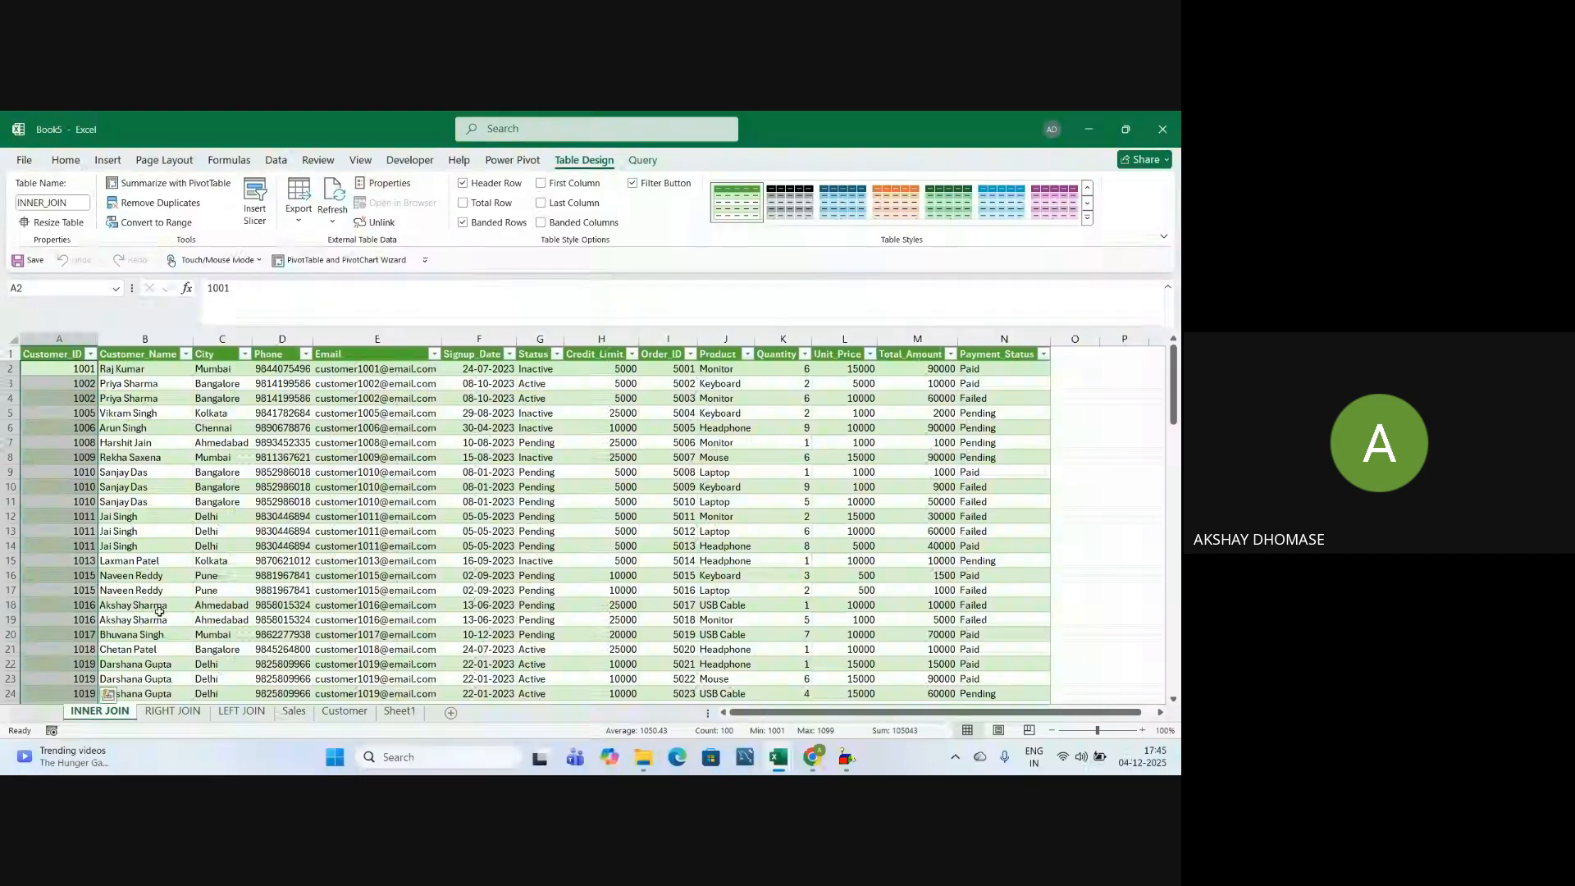
pyautogui.click(172, 719)
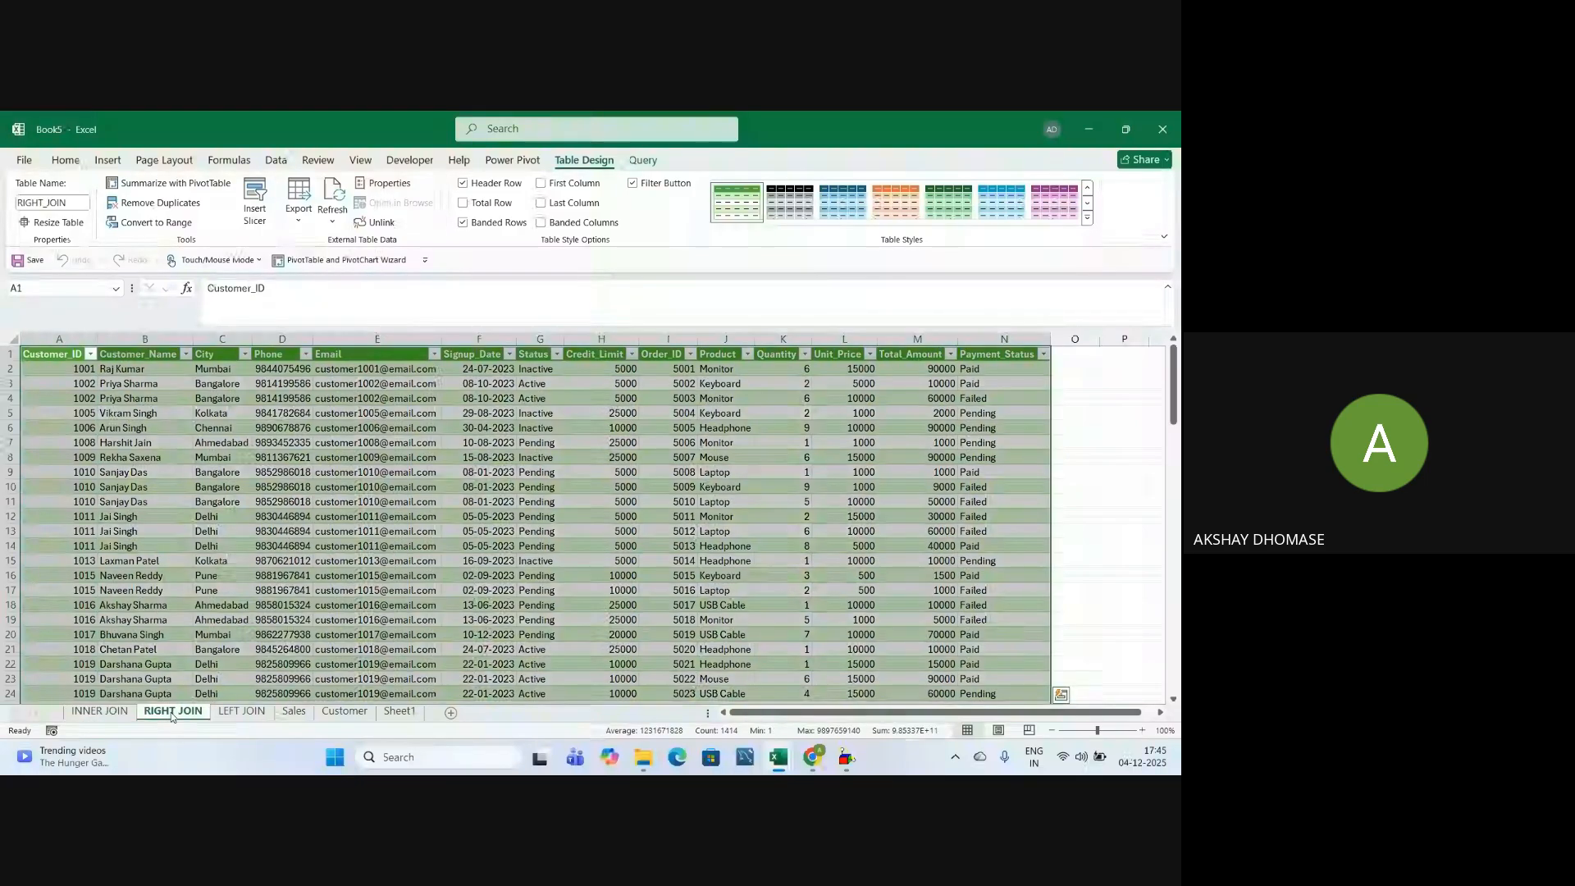
pyautogui.click(99, 712)
pyautogui.scroll(-1, 209, 581)
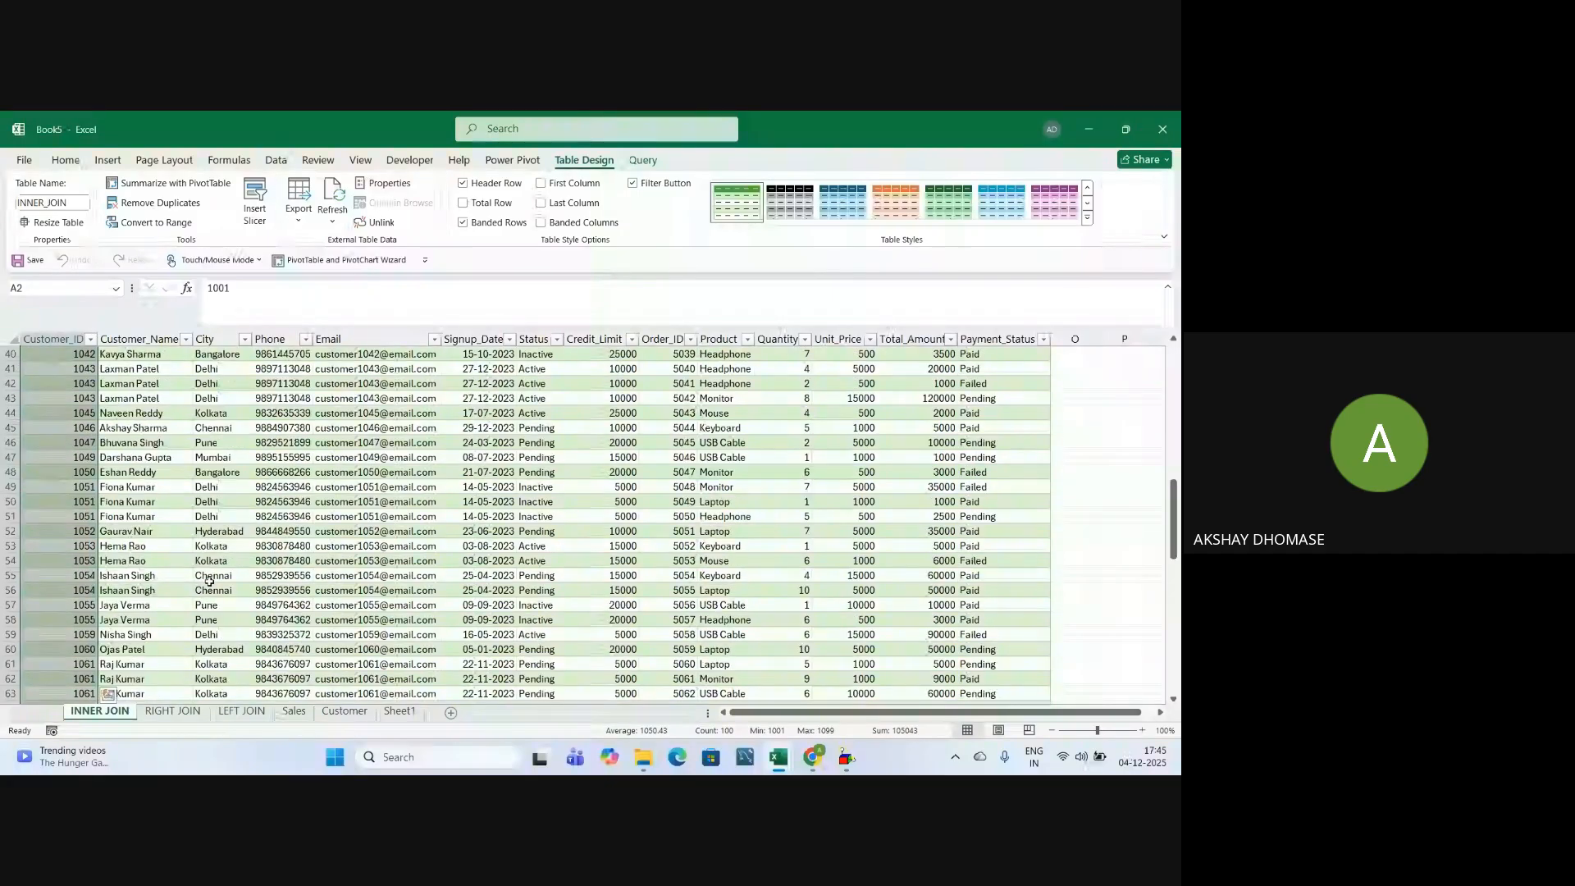
pyautogui.scroll(-18, 209, 581)
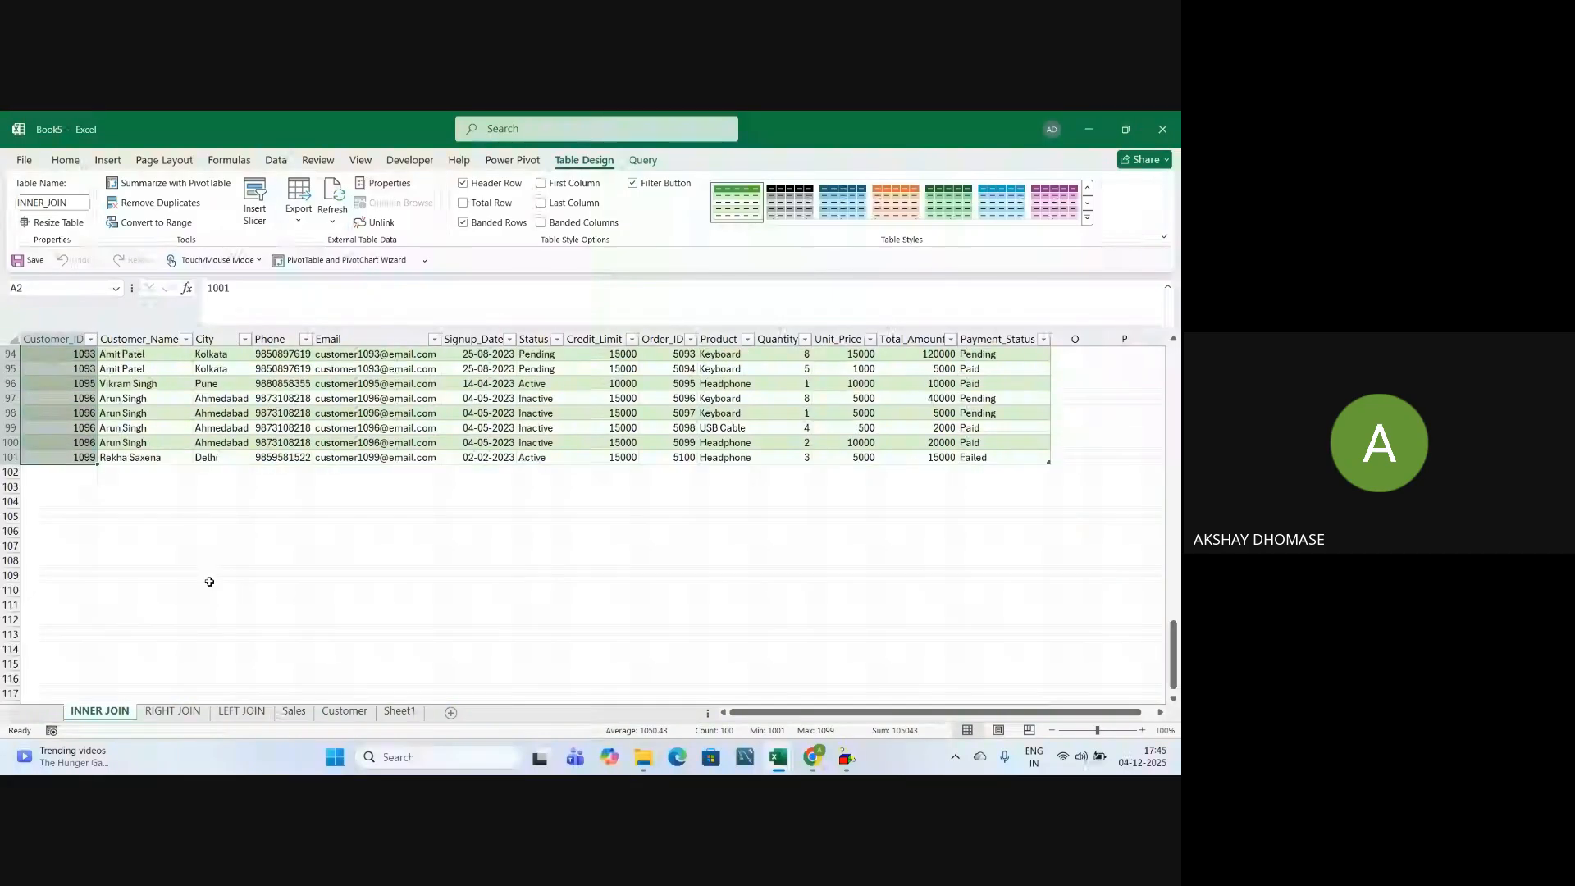
pyautogui.scroll(-1, 209, 581)
pyautogui.click(74, 397)
pyautogui.click(78, 412)
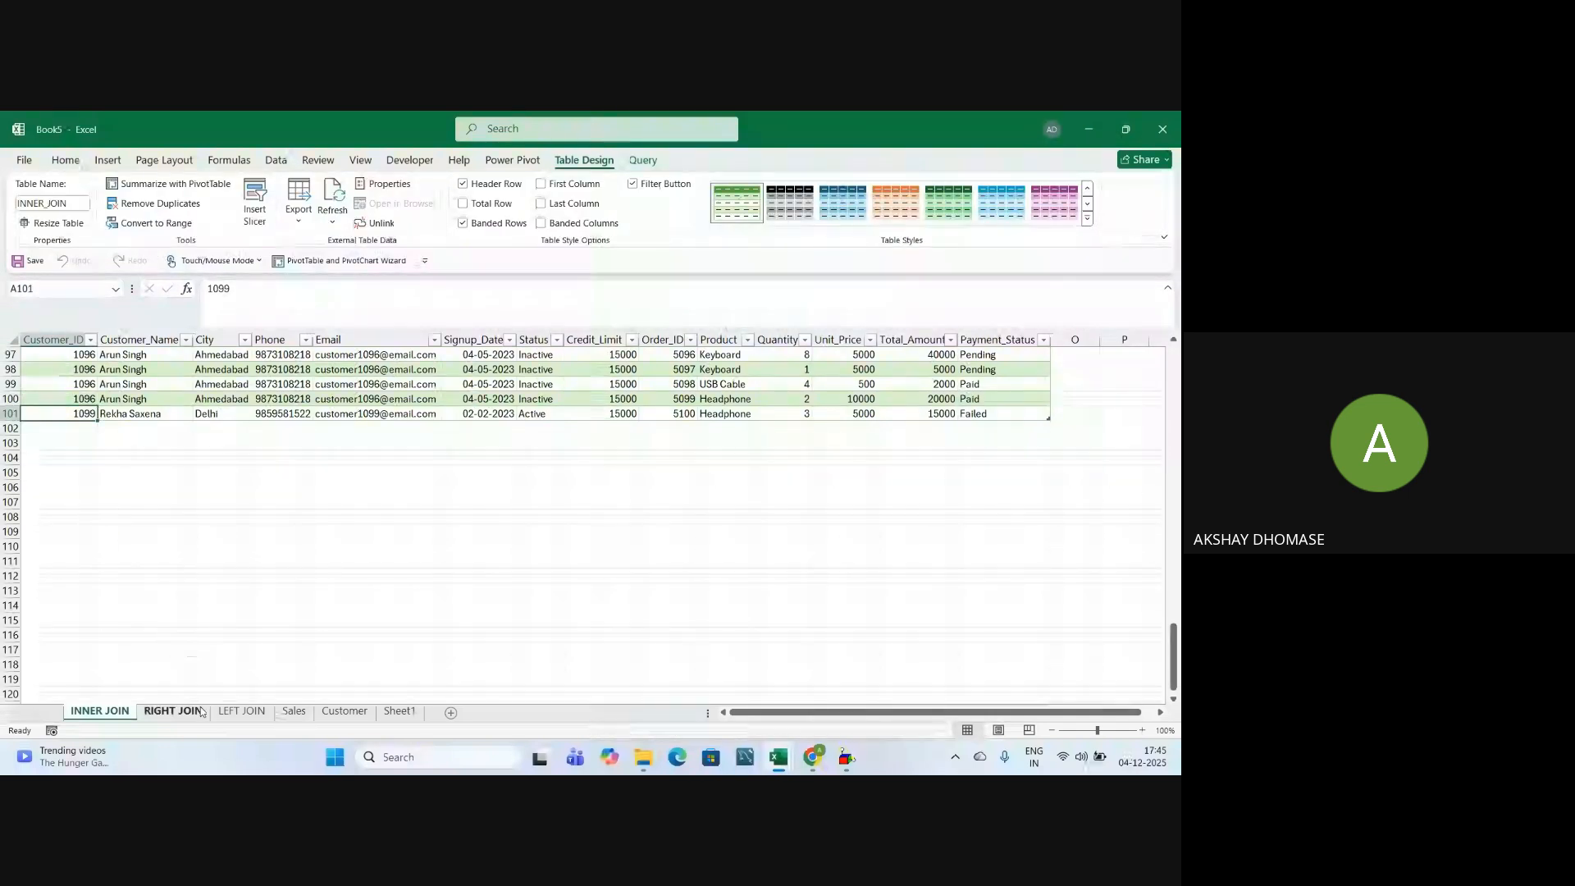
# Check the final record's Customer_ID and Customer_Name on the RIGHT JOIN sheet against the final record on the INNER JOIN sheet
pyautogui.click(172, 711)
pyautogui.scroll(-20, 169, 521)
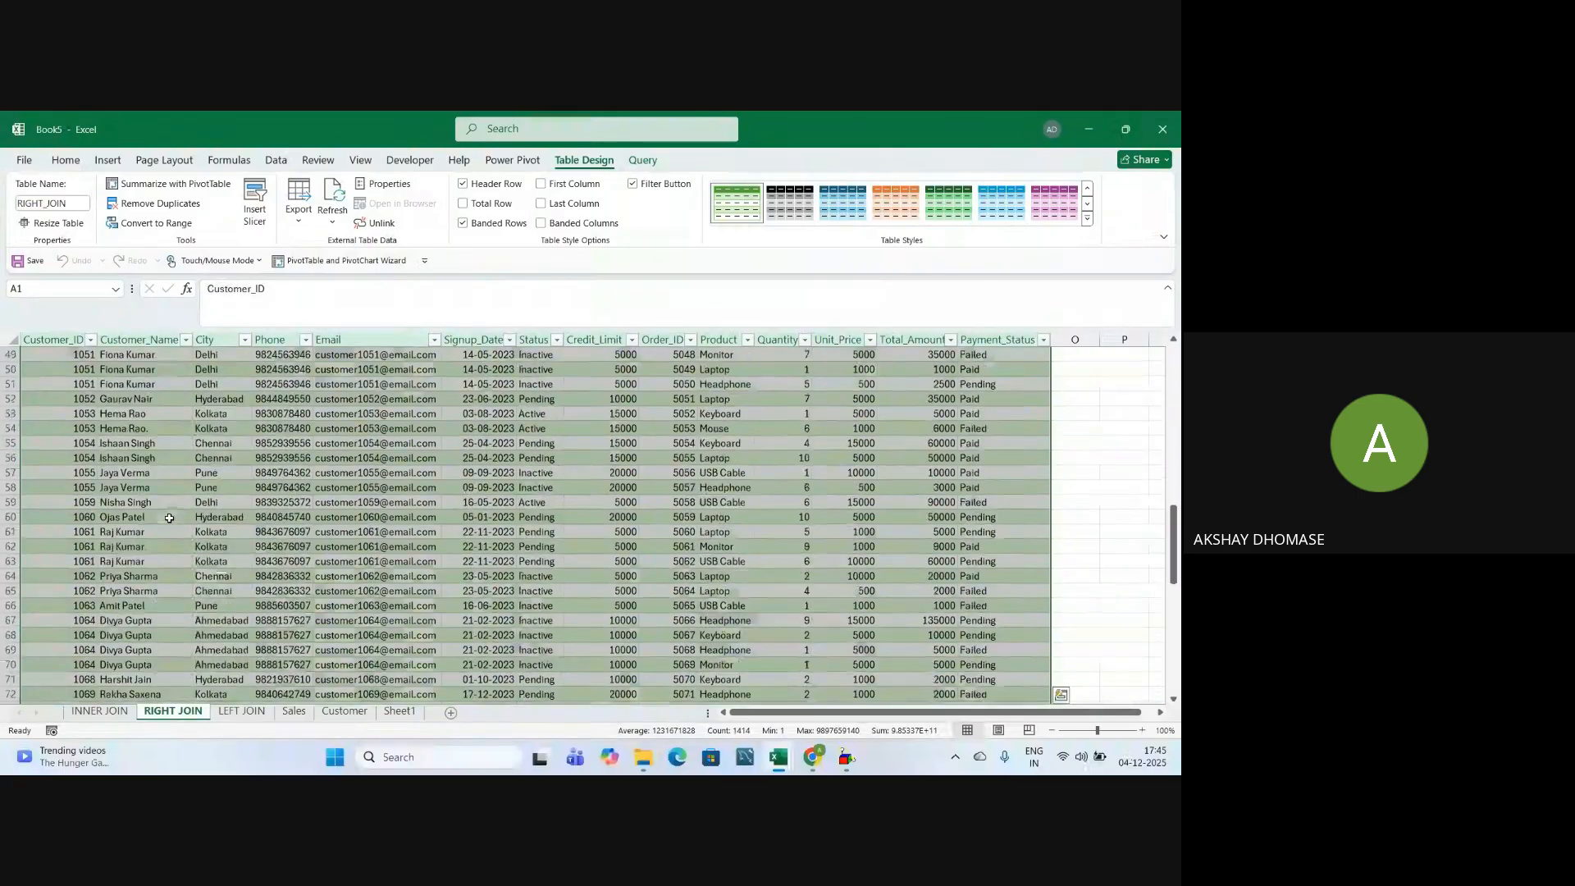
pyautogui.click(145, 620)
pyautogui.click(74, 546)
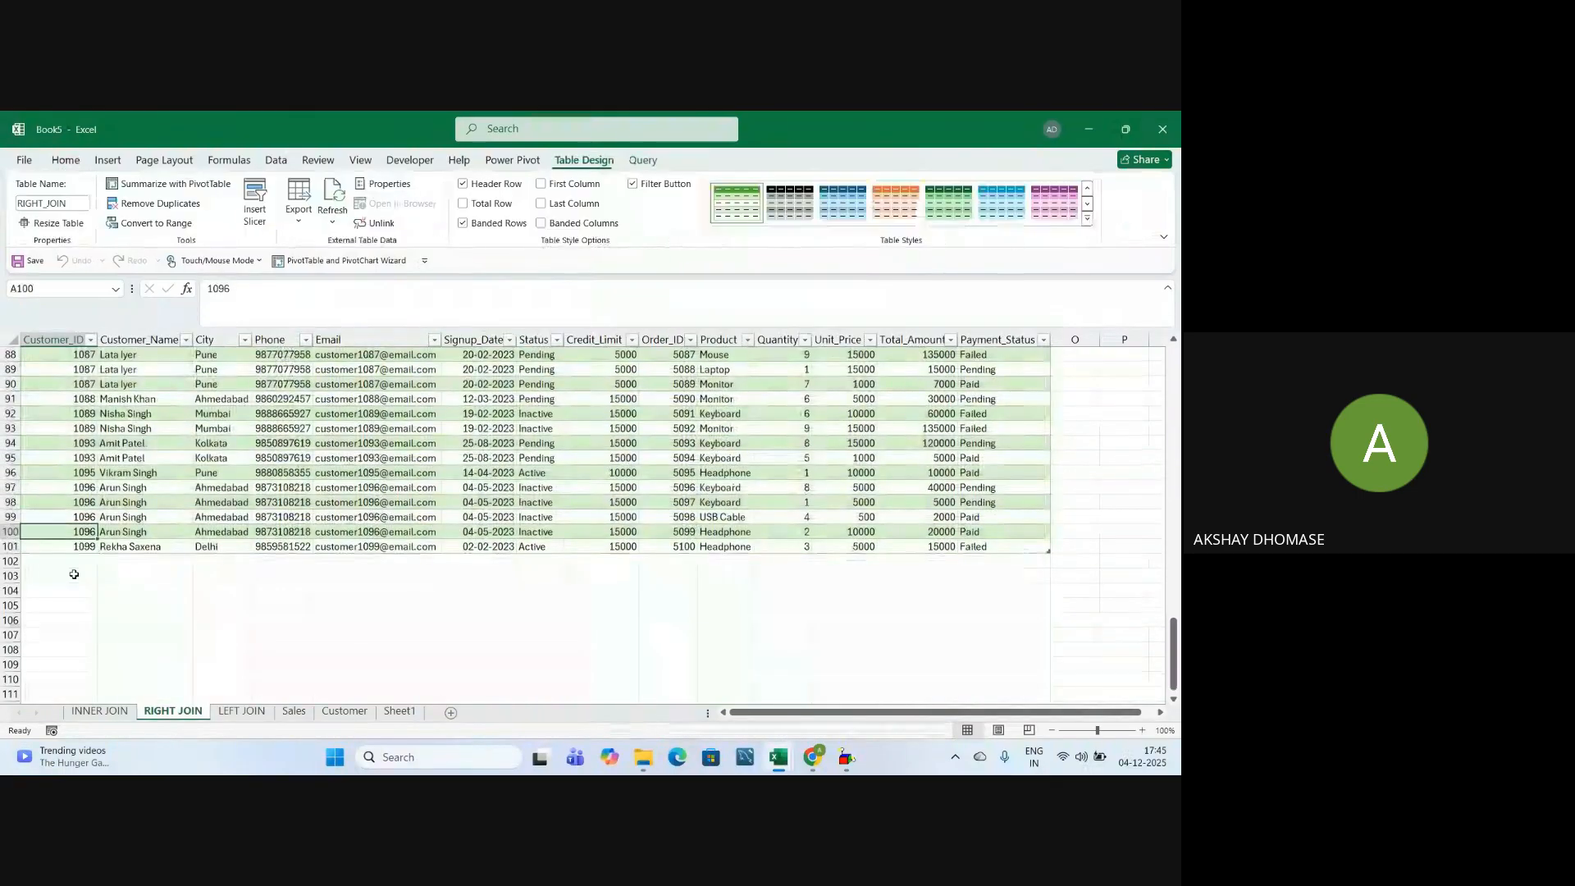
pyautogui.click(124, 547)
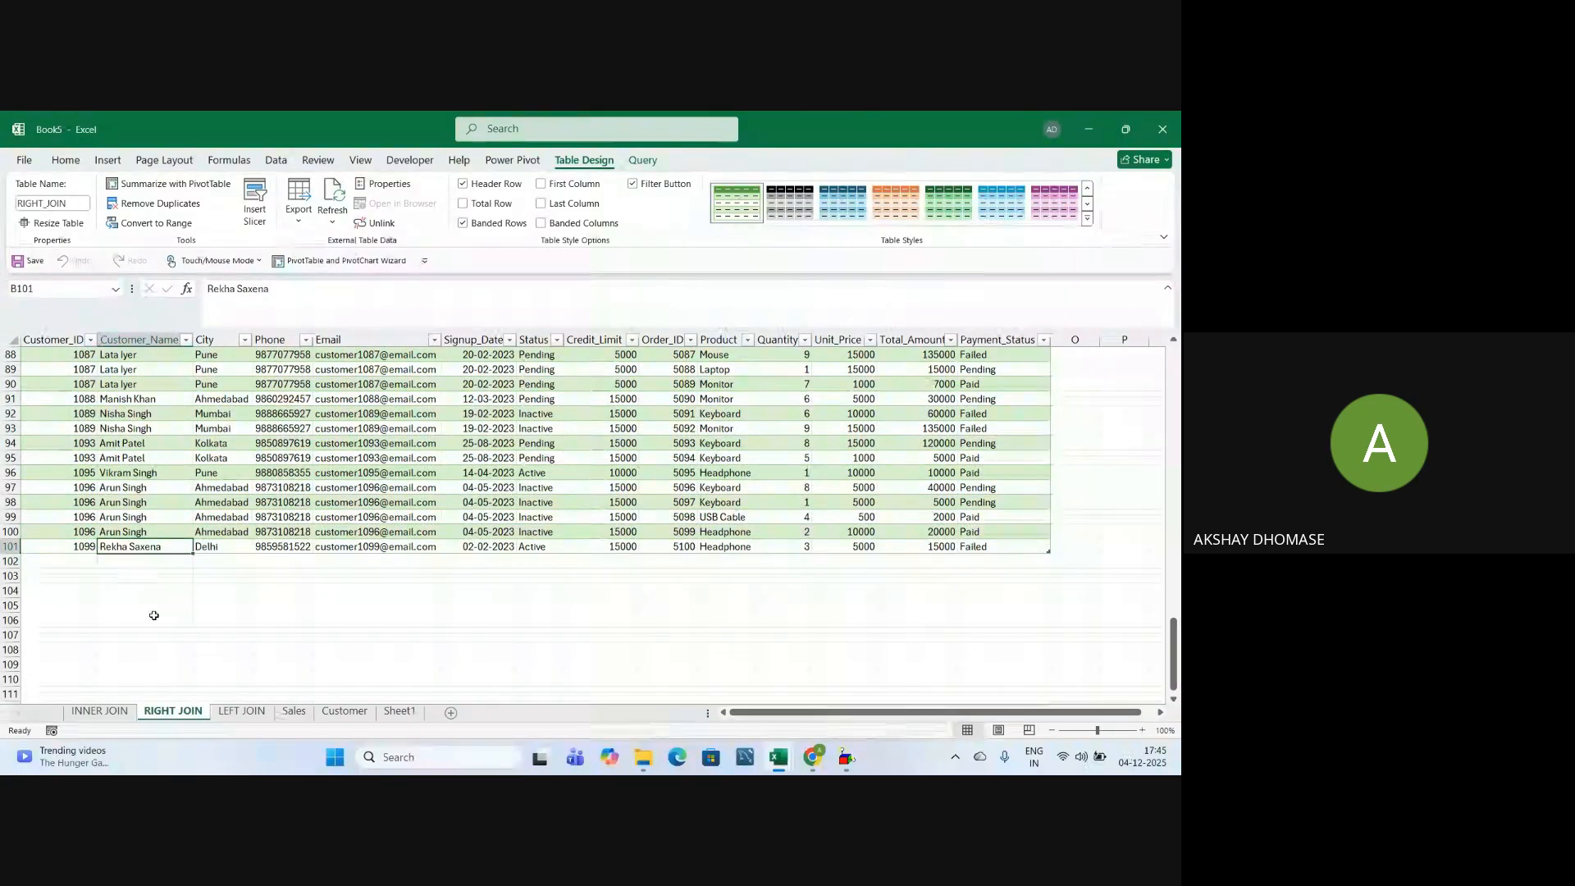
pyautogui.click(99, 712)
pyautogui.click(149, 396)
pyautogui.click(152, 415)
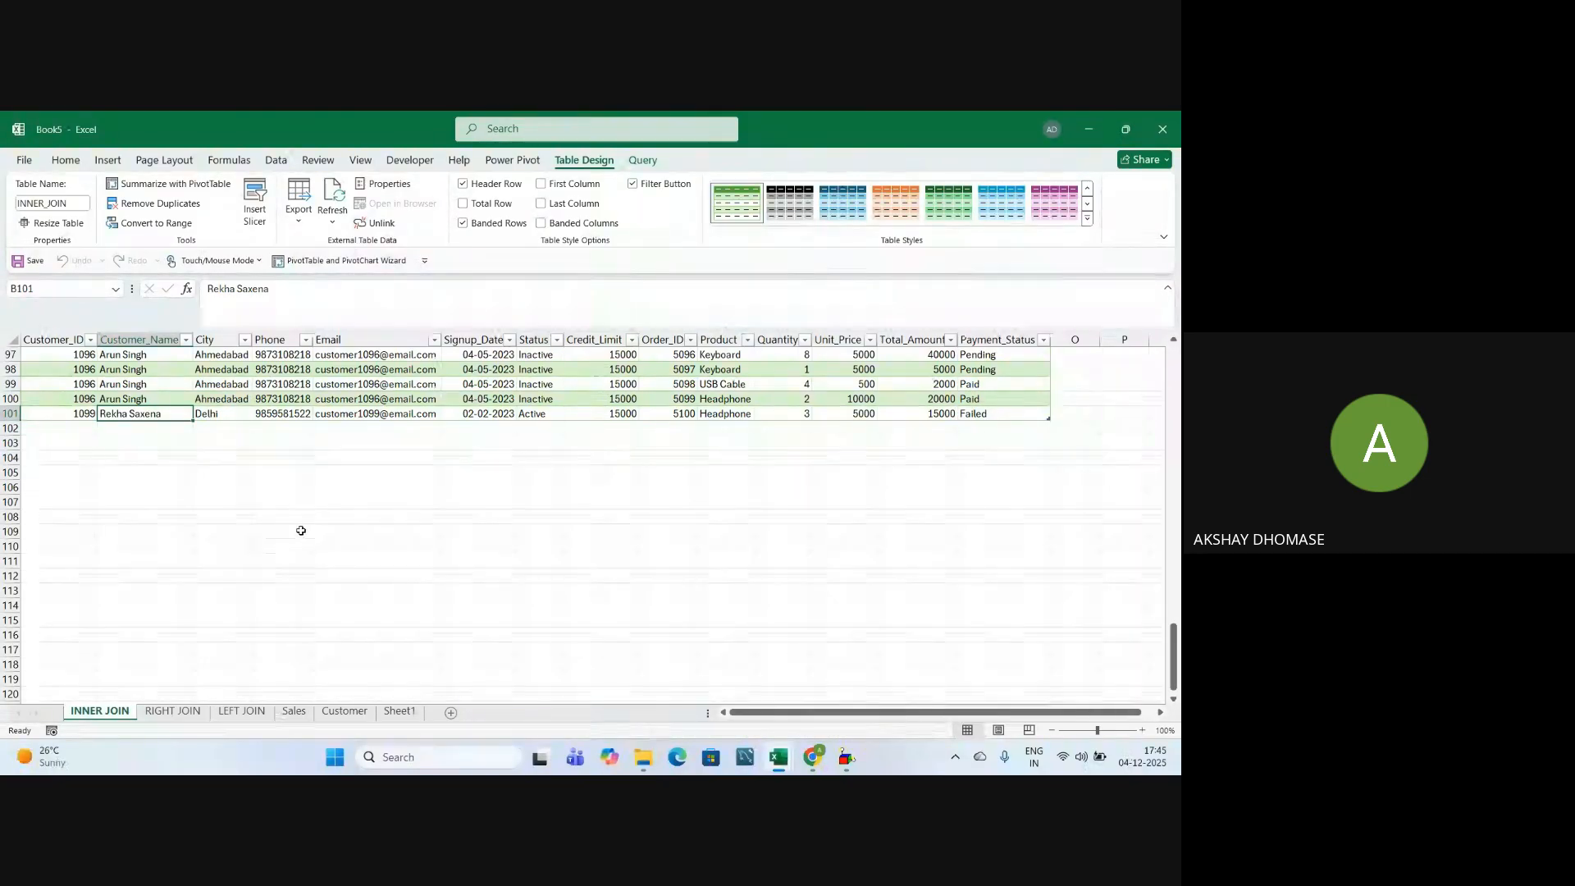
# Alternate between the RIGHT JOIN and INNER JOIN sheets and review the inner join rows from the beginning of the table
pyautogui.scroll(7, 300, 533)
pyautogui.click(156, 712)
pyautogui.click(78, 710)
pyautogui.click(160, 713)
pyautogui.click(87, 714)
pyautogui.scroll(19, 239, 572)
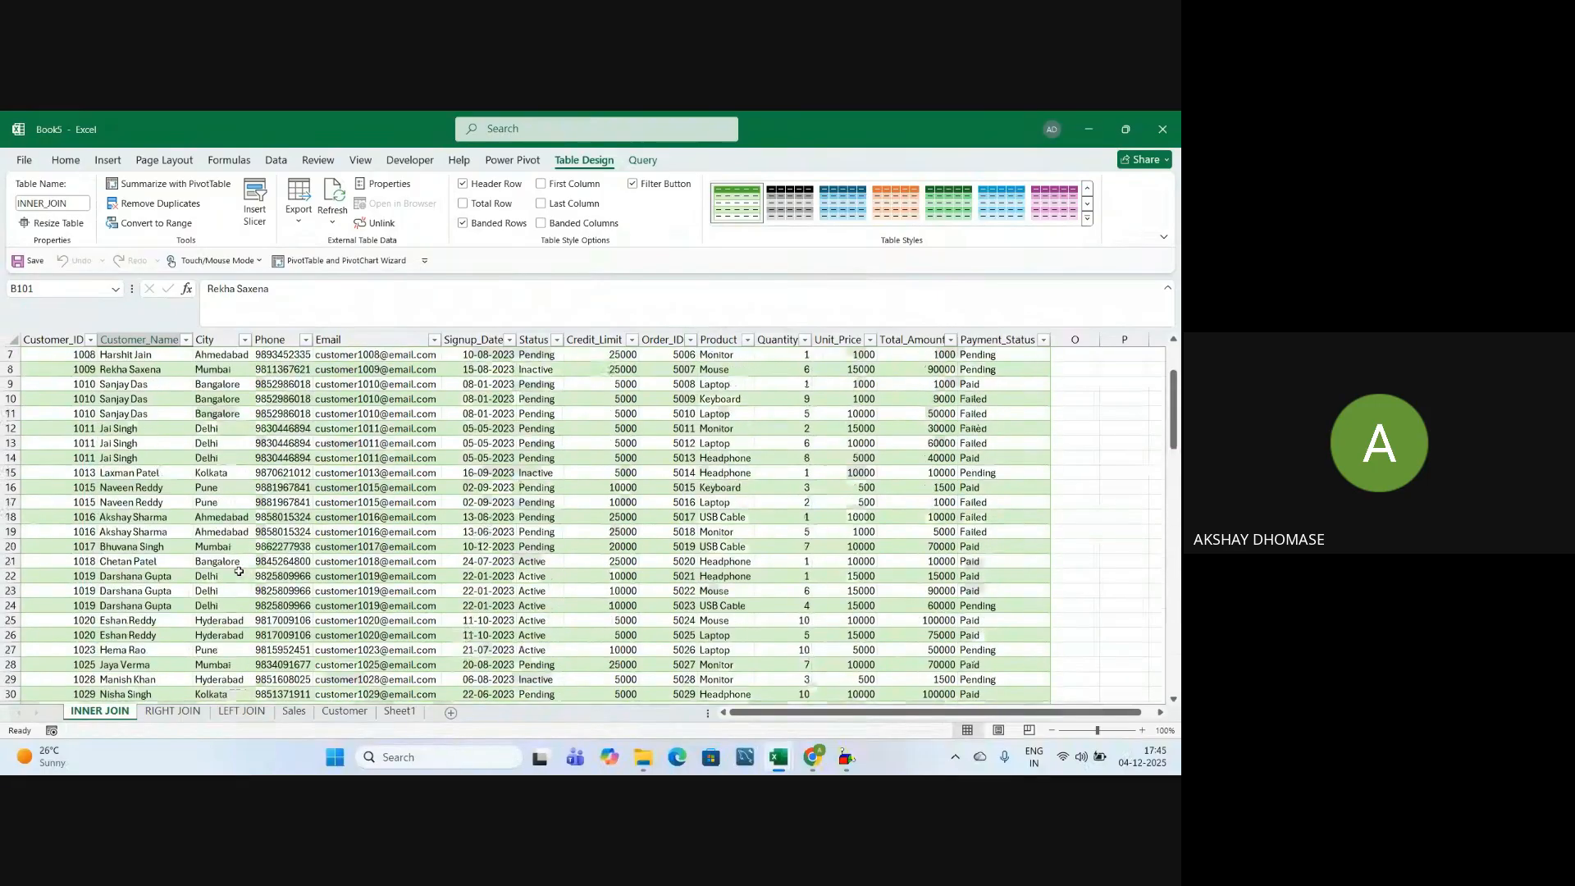
pyautogui.scroll(2, 239, 571)
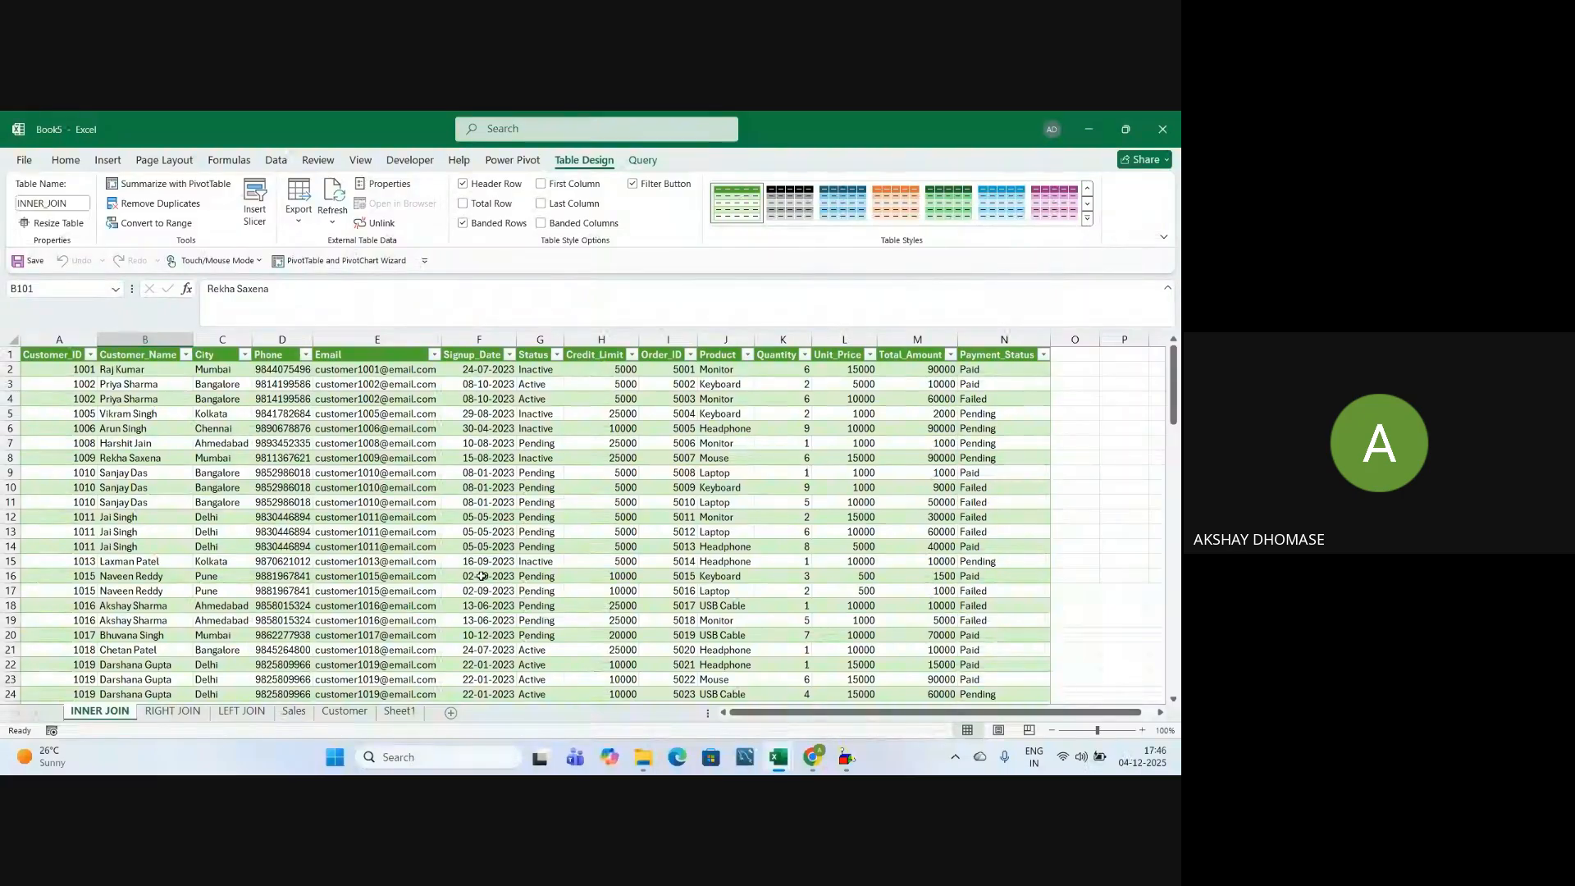
pyautogui.scroll(-9, 482, 577)
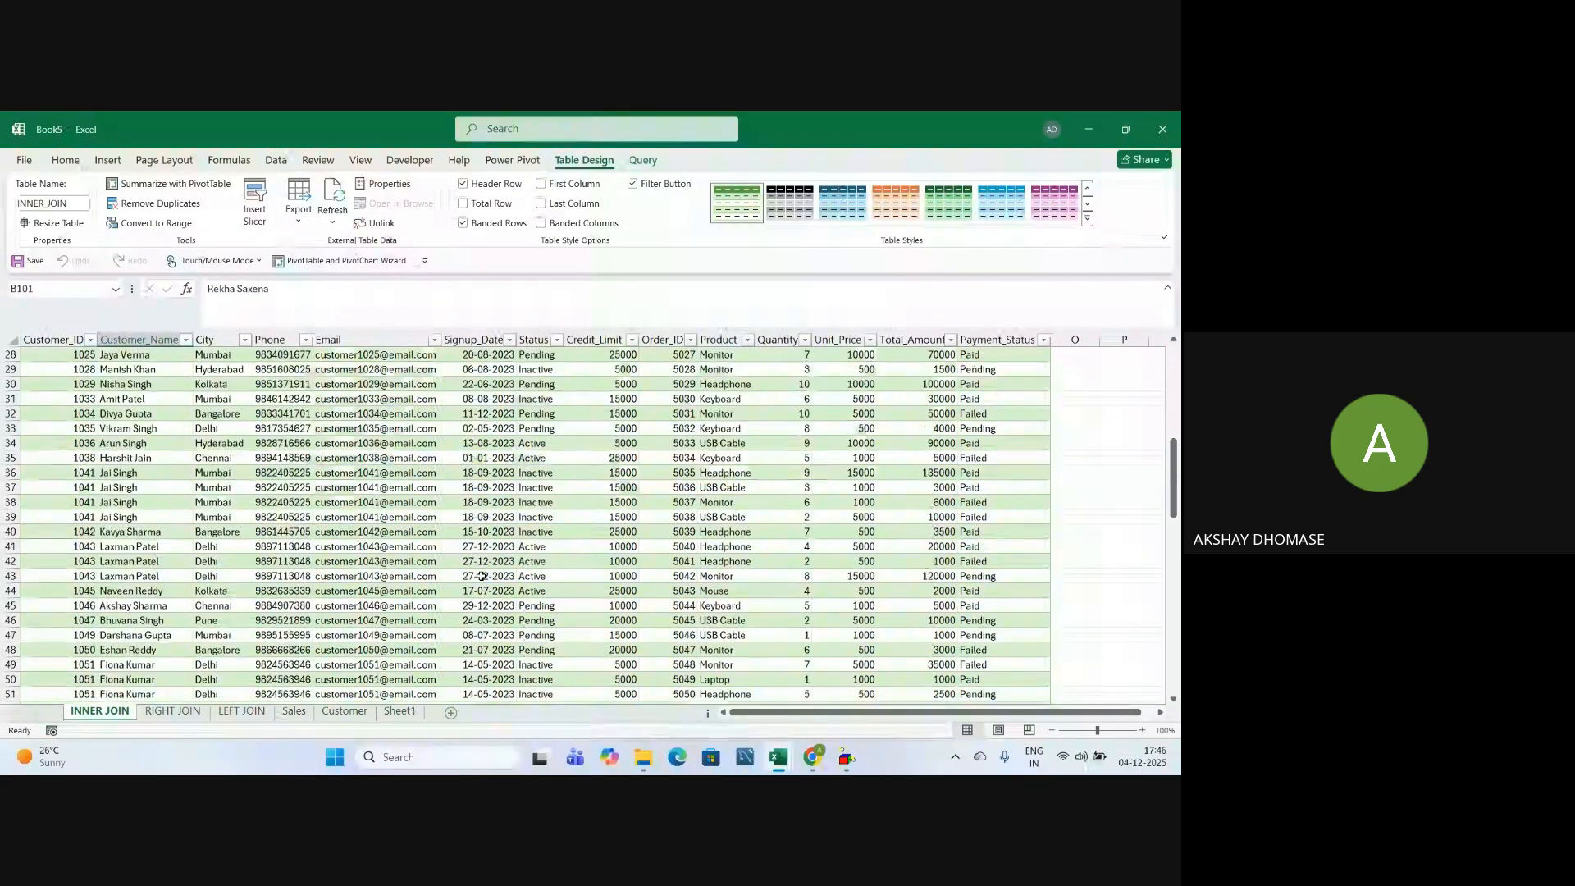
pyautogui.scroll(5, 482, 577)
pyautogui.scroll(4, 482, 577)
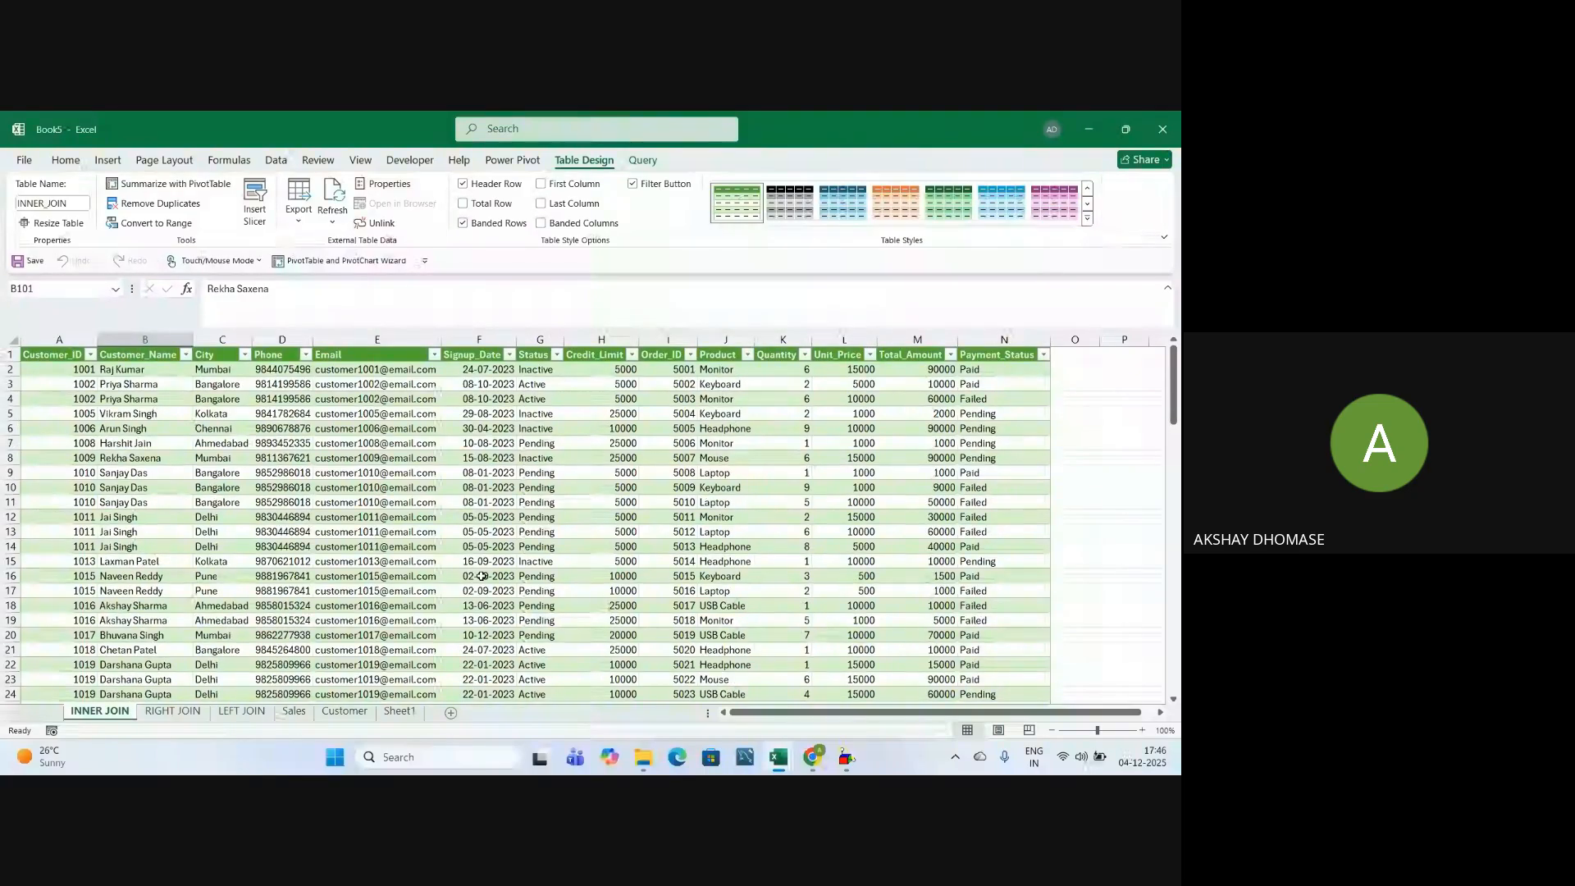
# Switch to the Google Meet call in Chrome and look through its participant list
pyautogui.hotkey('alt', 'Tab')
pyautogui.hotkey('alt', 'Tab')
pyautogui.hotkey('alt', 'Tab')
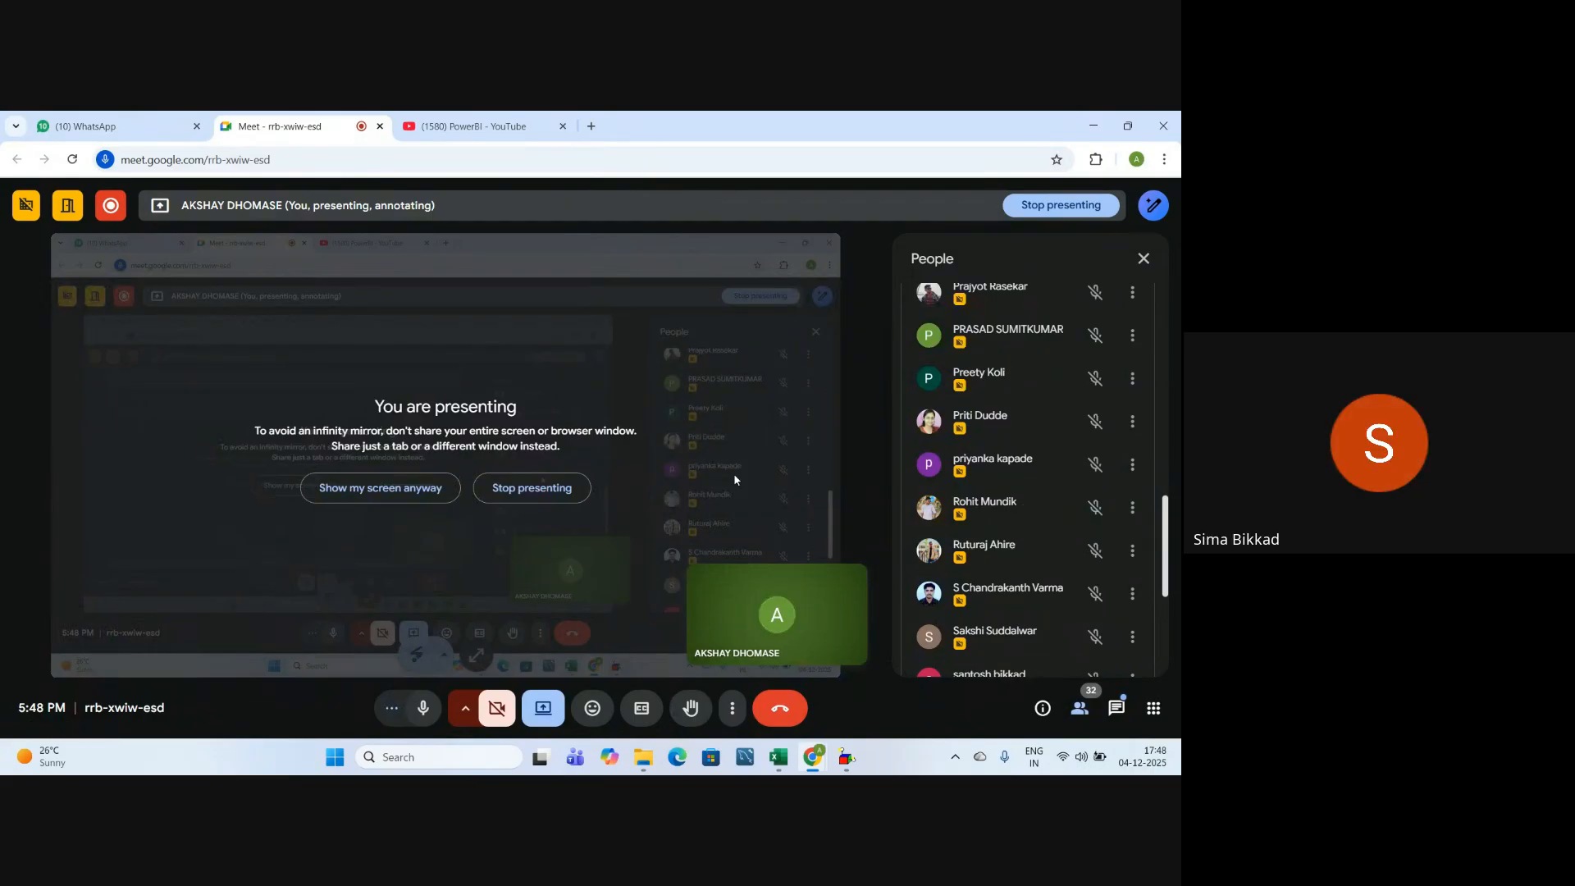
pyautogui.scroll(3, 985, 587)
pyautogui.scroll(10, 986, 588)
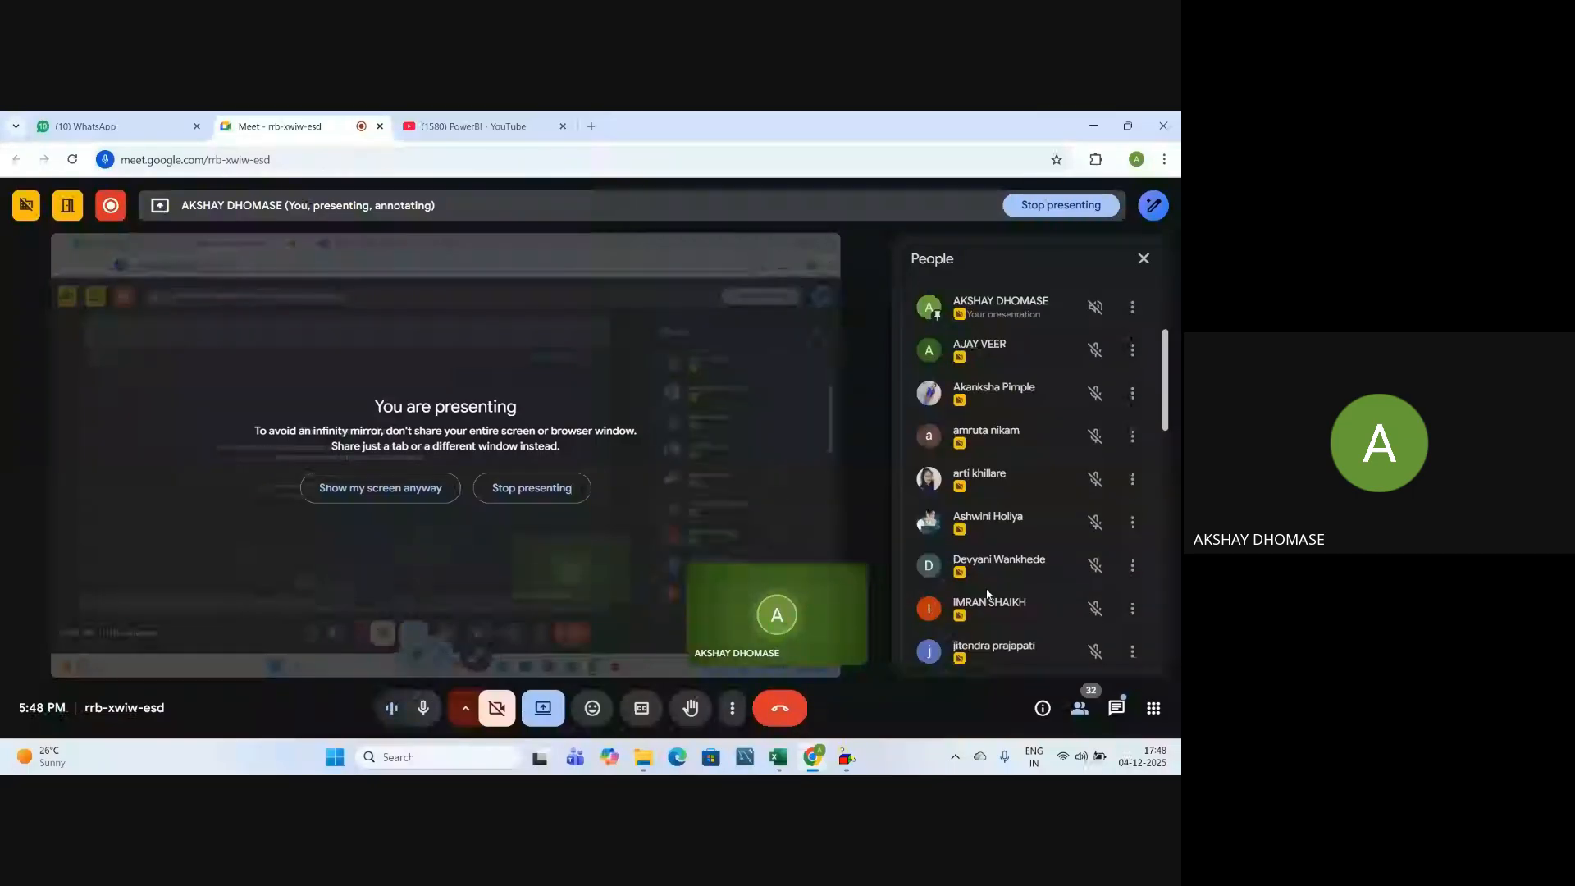
pyautogui.scroll(-10, 988, 592)
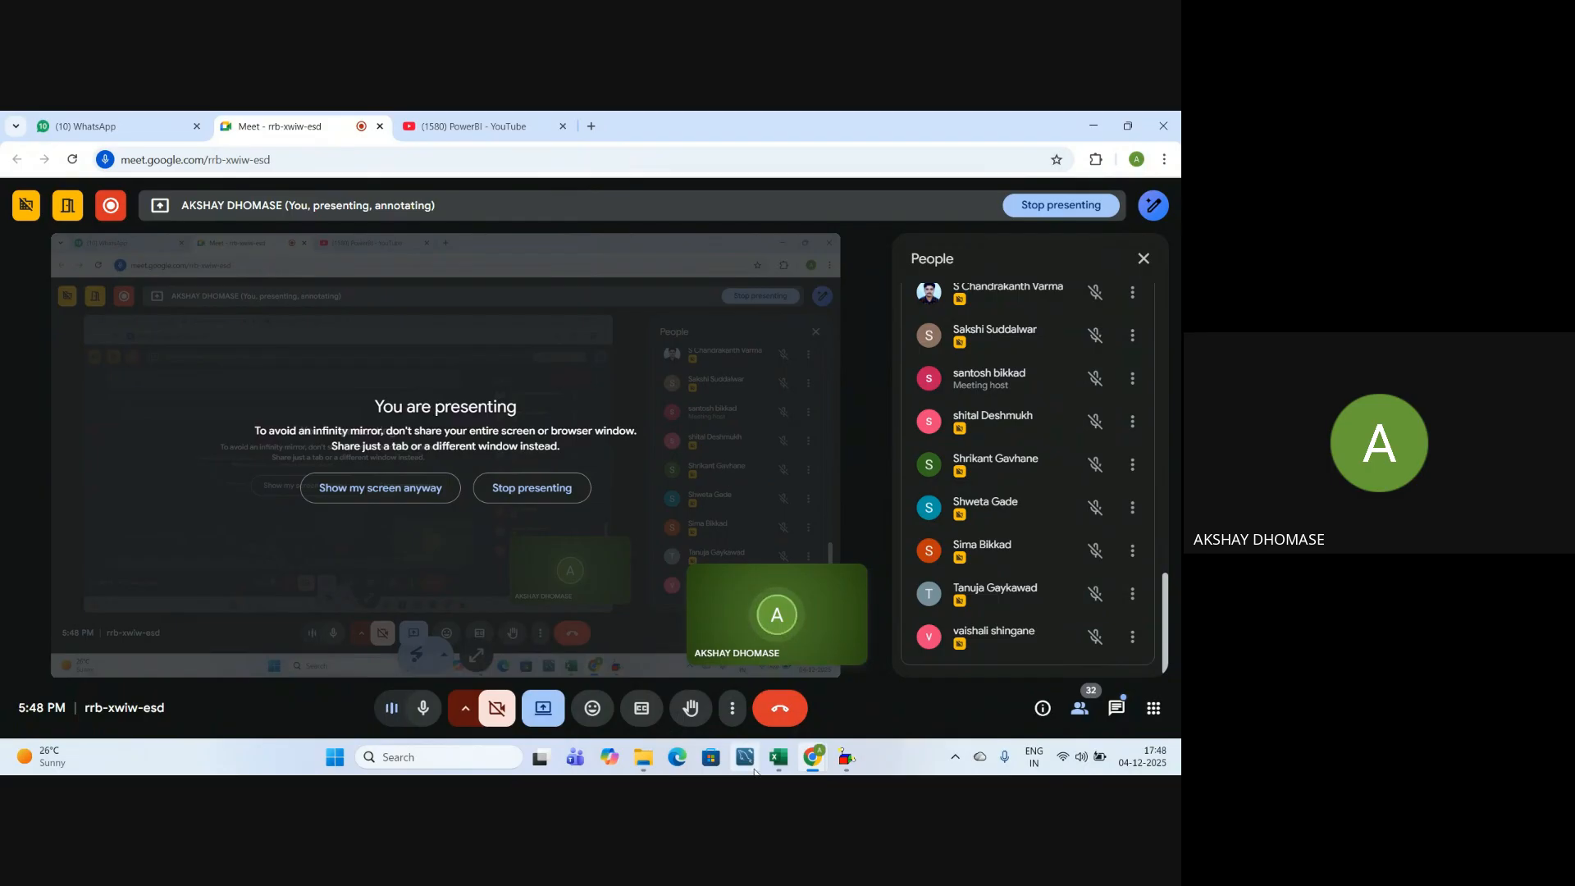
pyautogui.moveTo(812, 756)
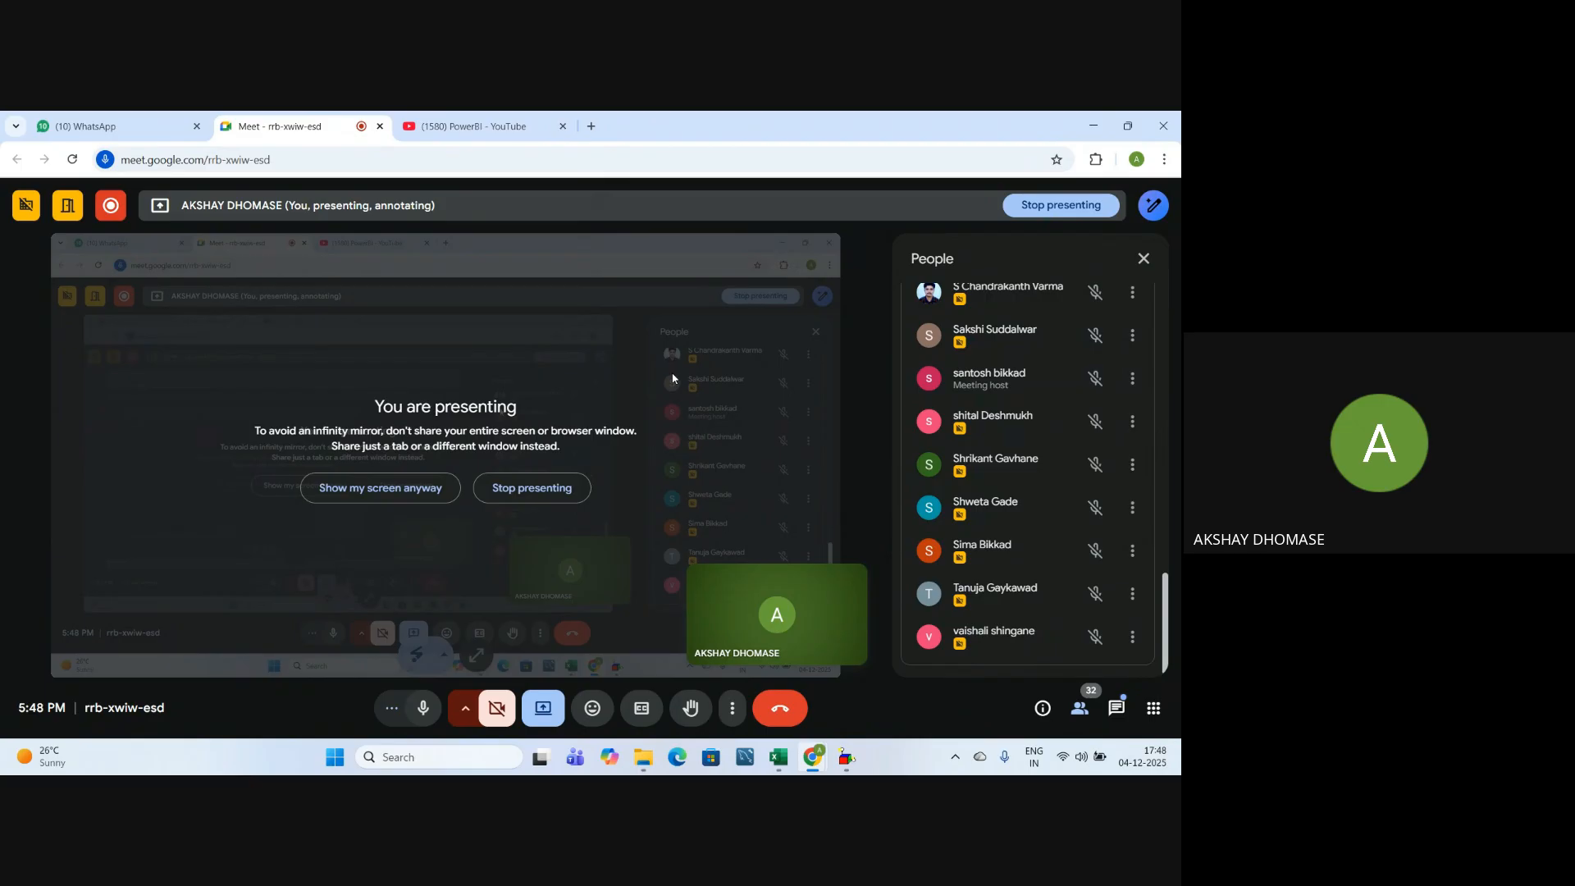
pyautogui.scroll(8, 1007, 500)
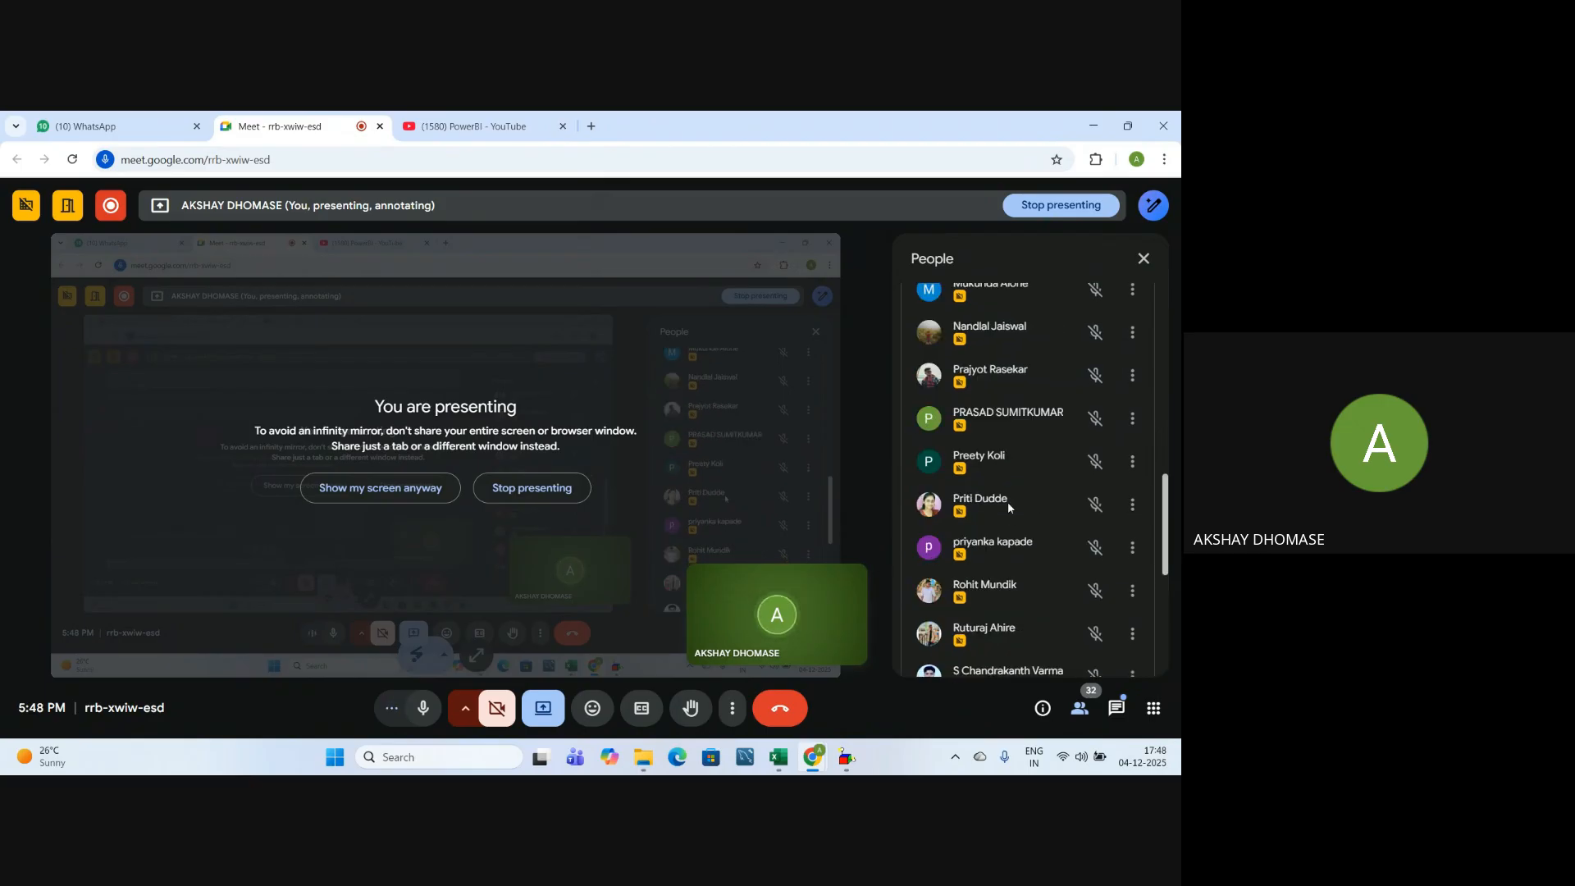
pyautogui.scroll(5, 1007, 500)
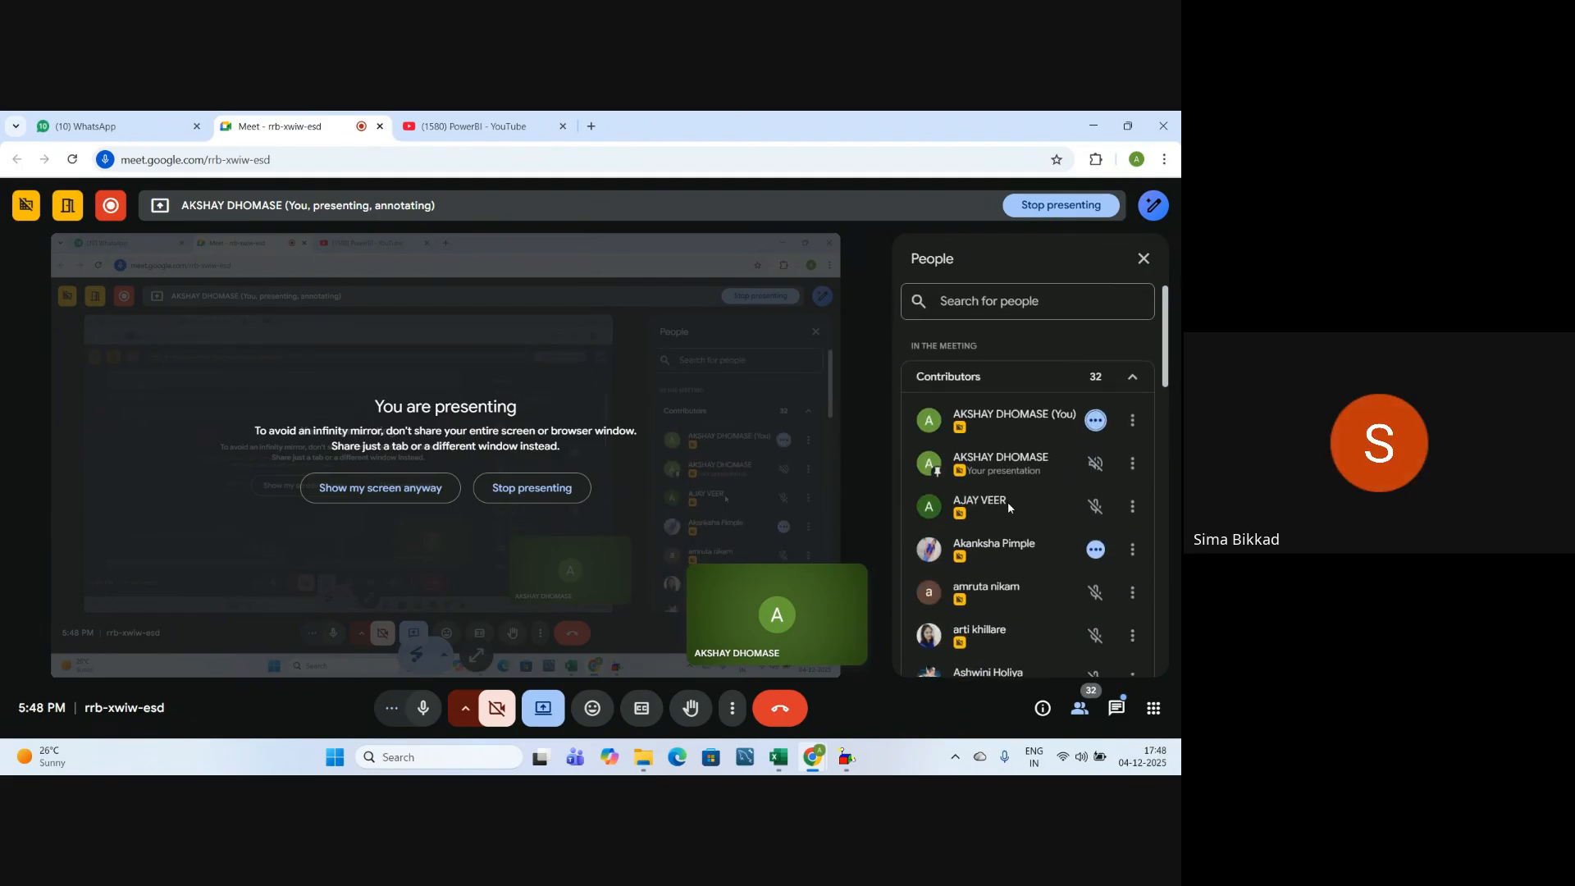
pyautogui.scroll(-8, 1007, 500)
pyautogui.scroll(-5, 1007, 505)
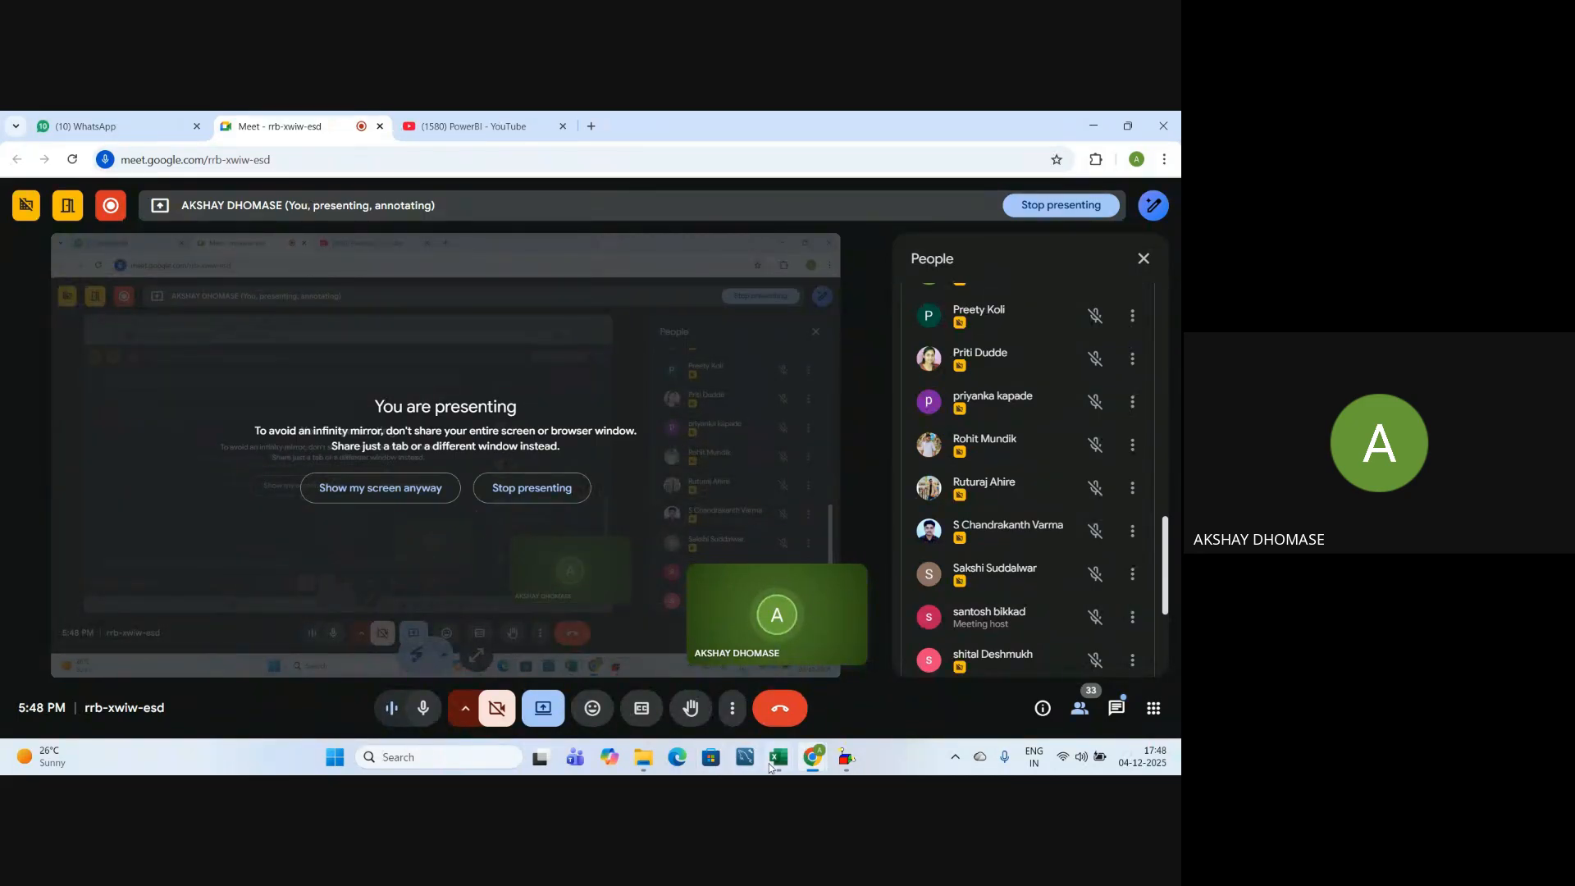
# Switch back to the Book5 workbook in Excel and save it to the Desktop as "merge Query Result"
pyautogui.moveTo(733, 693)
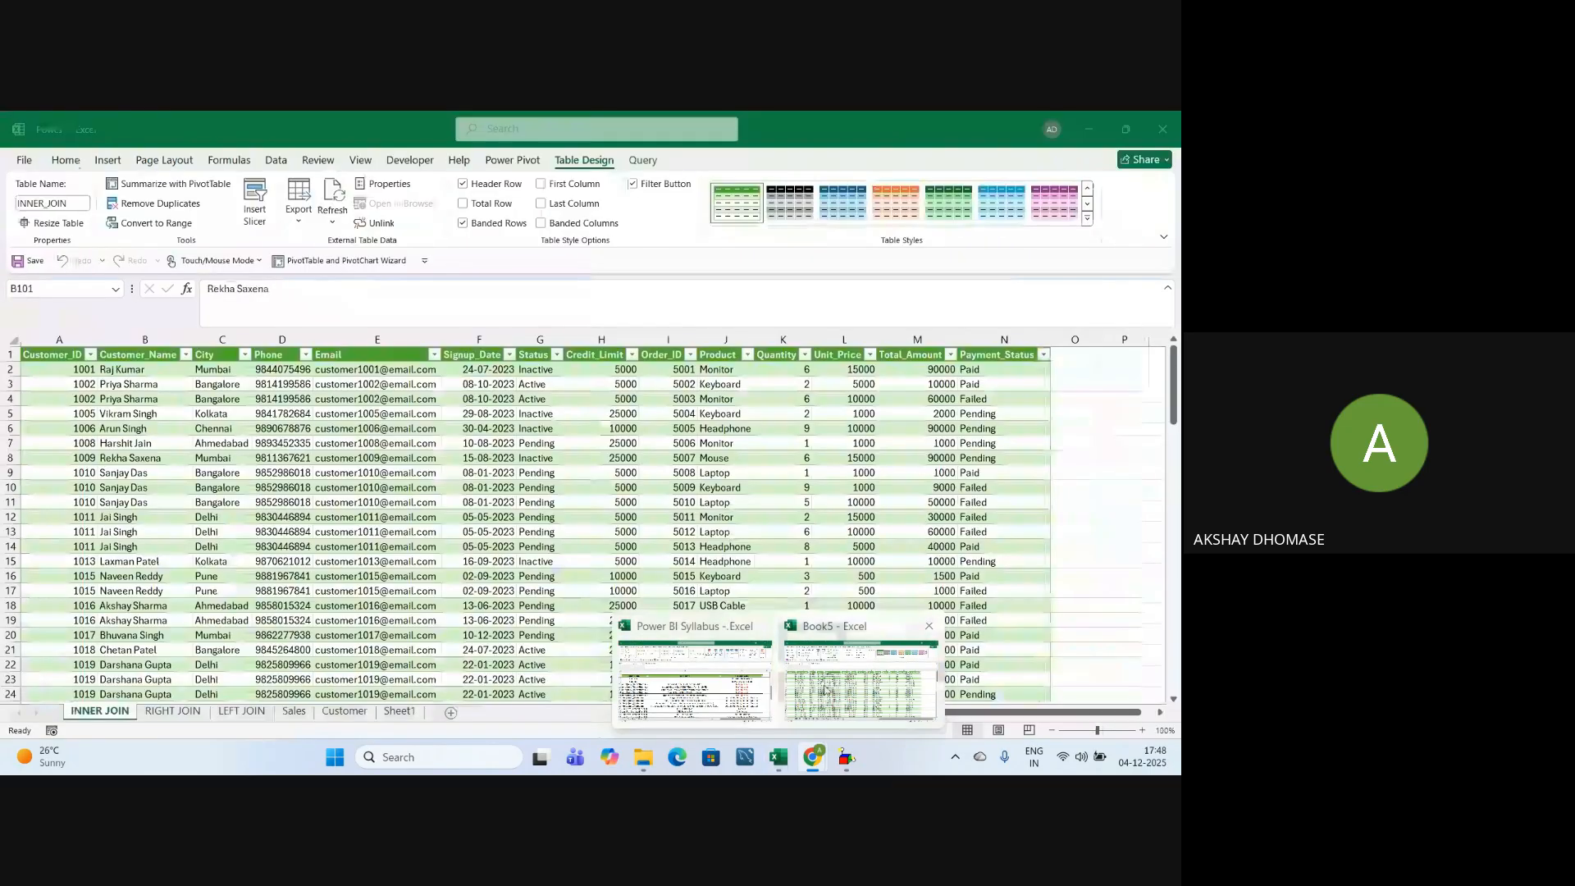
pyautogui.click(824, 689)
pyautogui.click(377, 517)
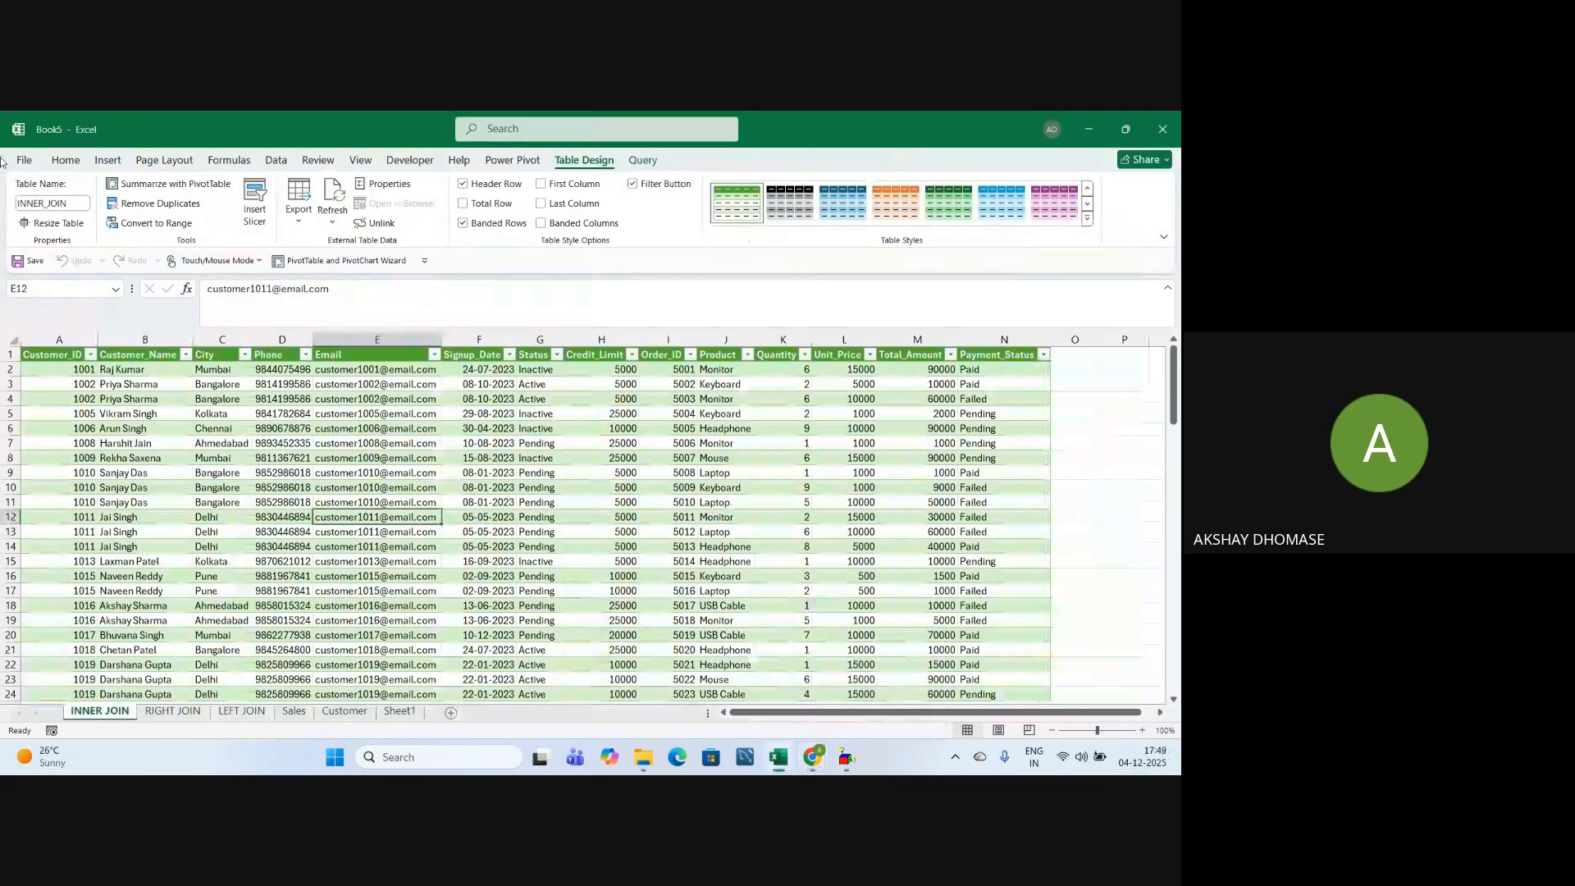
pyautogui.click(23, 160)
pyautogui.click(46, 397)
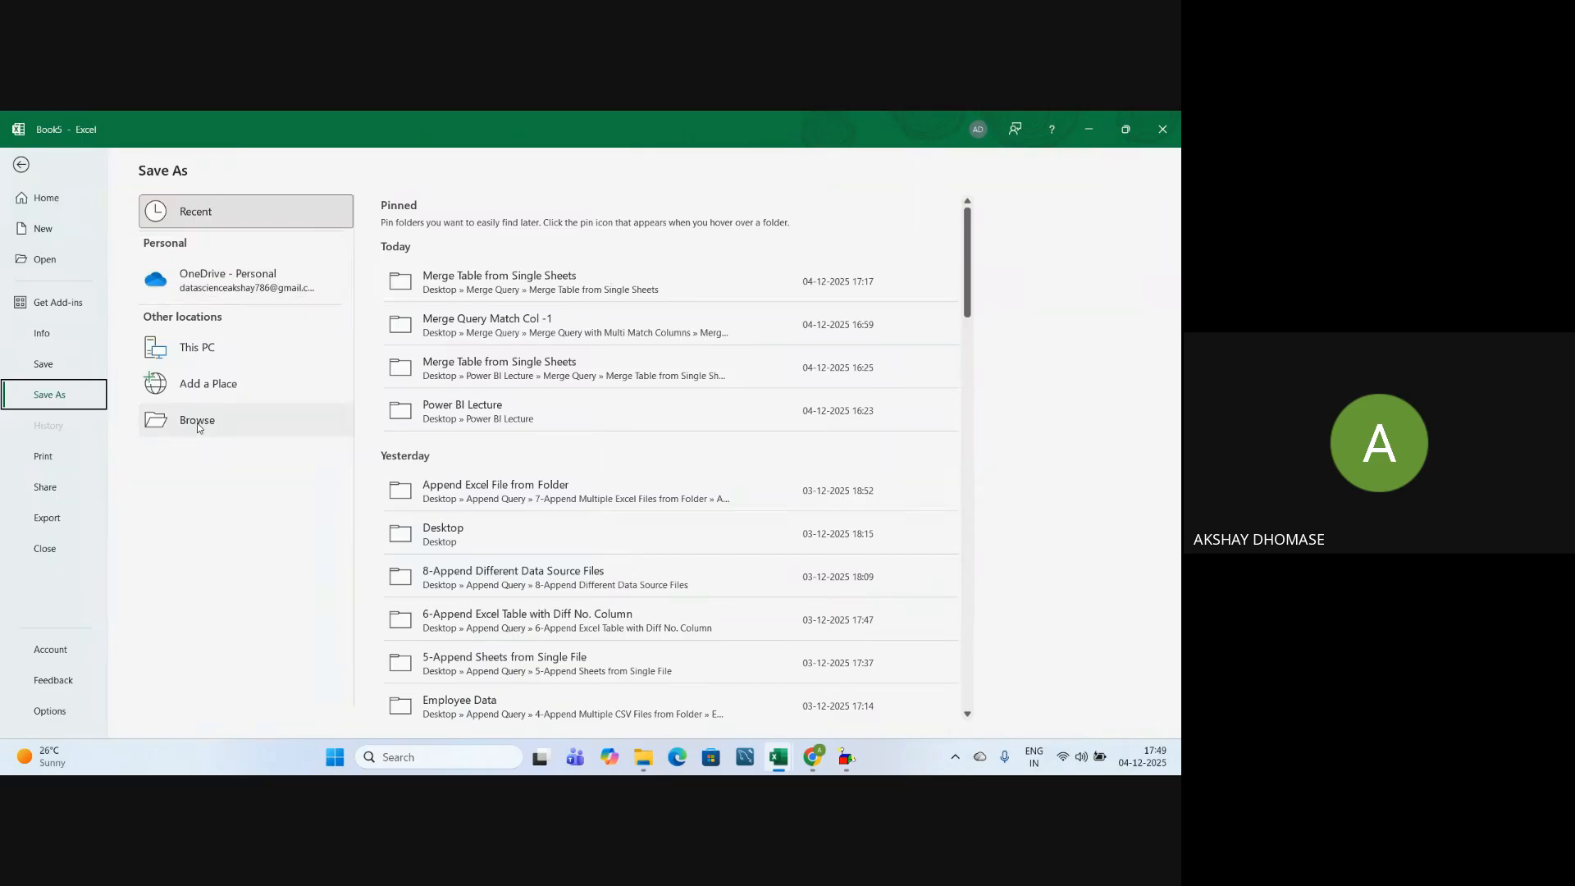
pyautogui.click(242, 418)
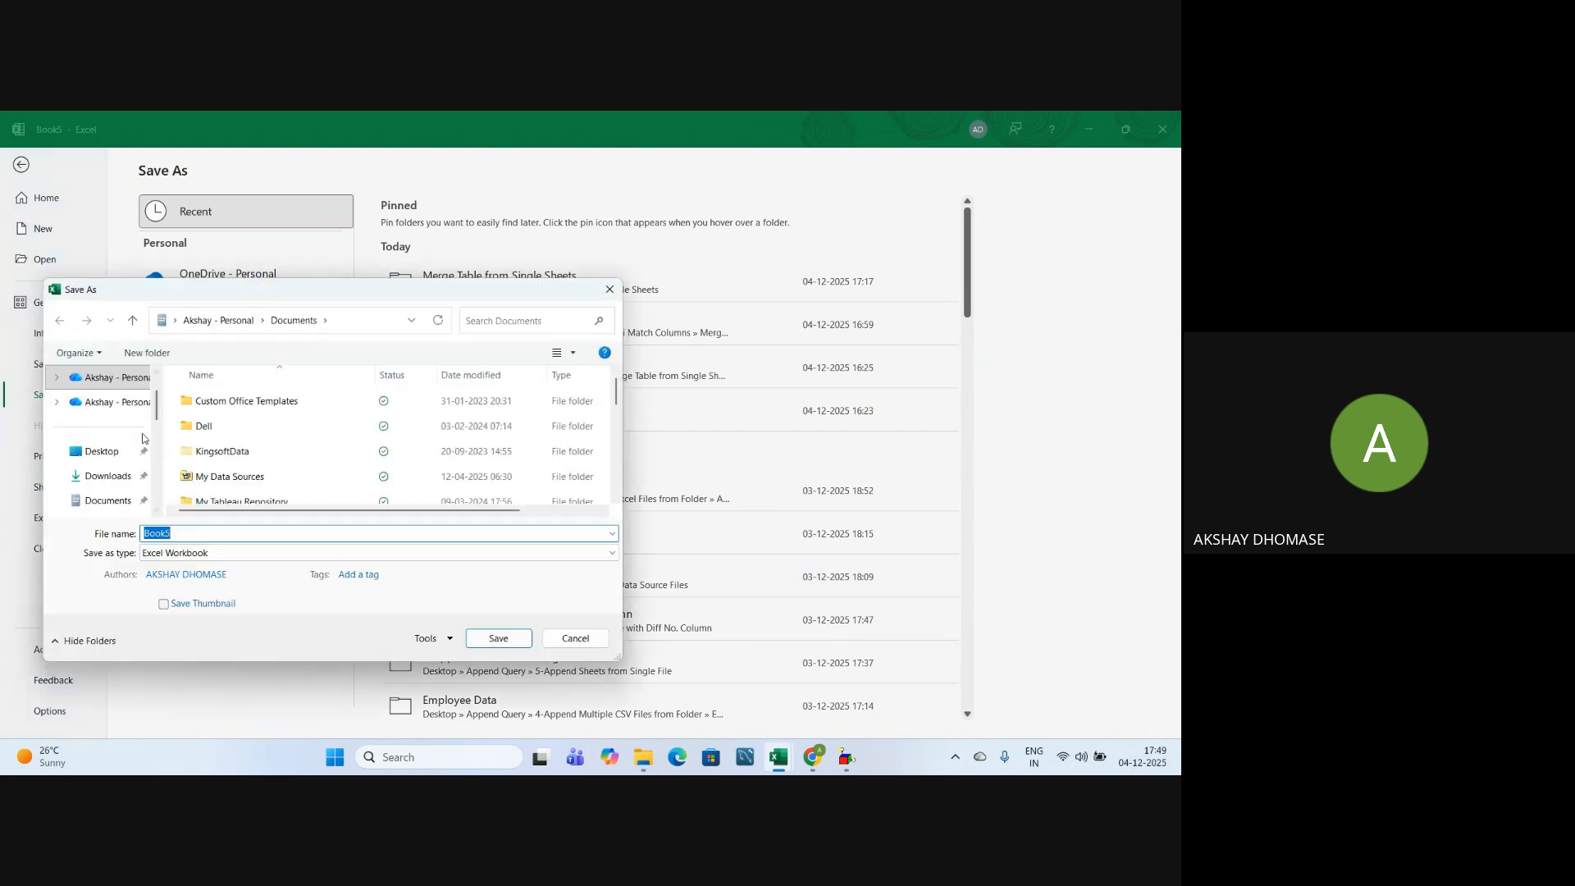
pyautogui.click(107, 451)
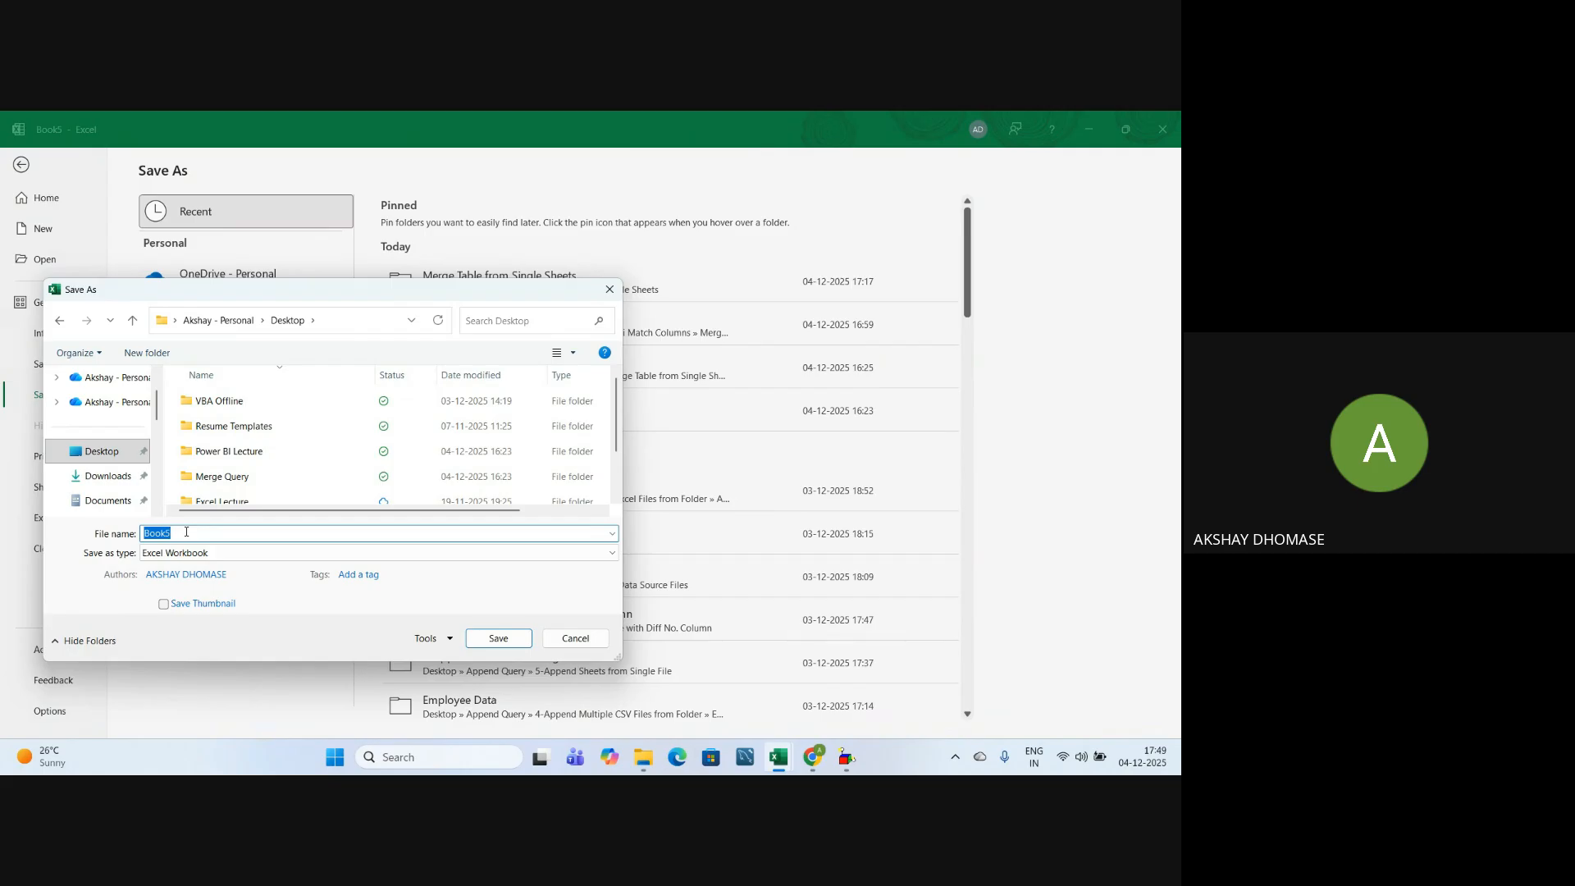
pyautogui.write('merge')
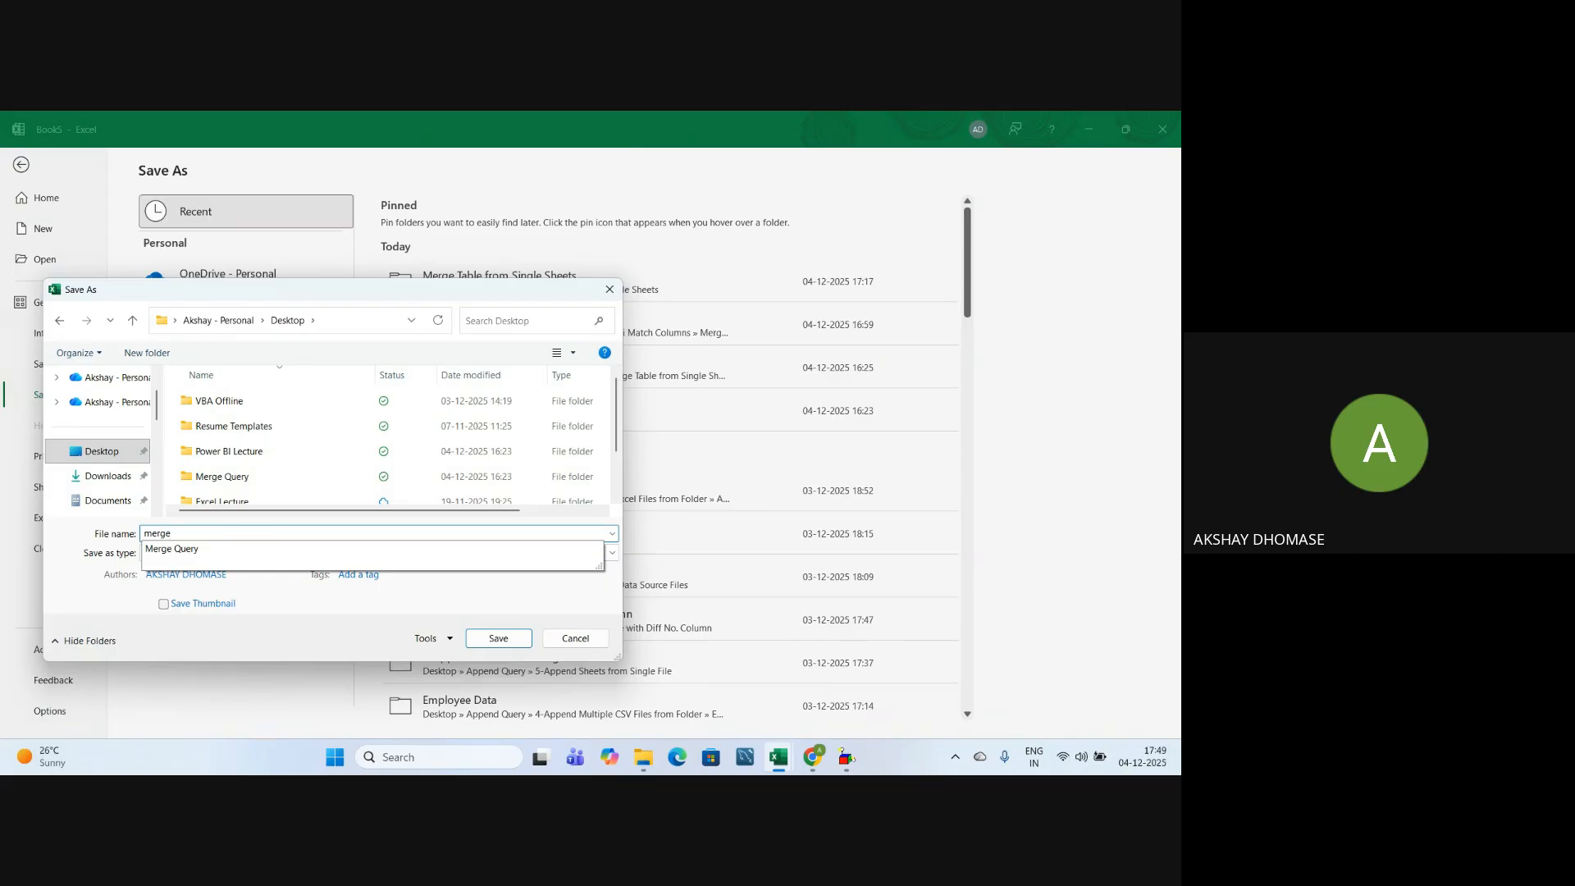
pyautogui.write(' Query Result')
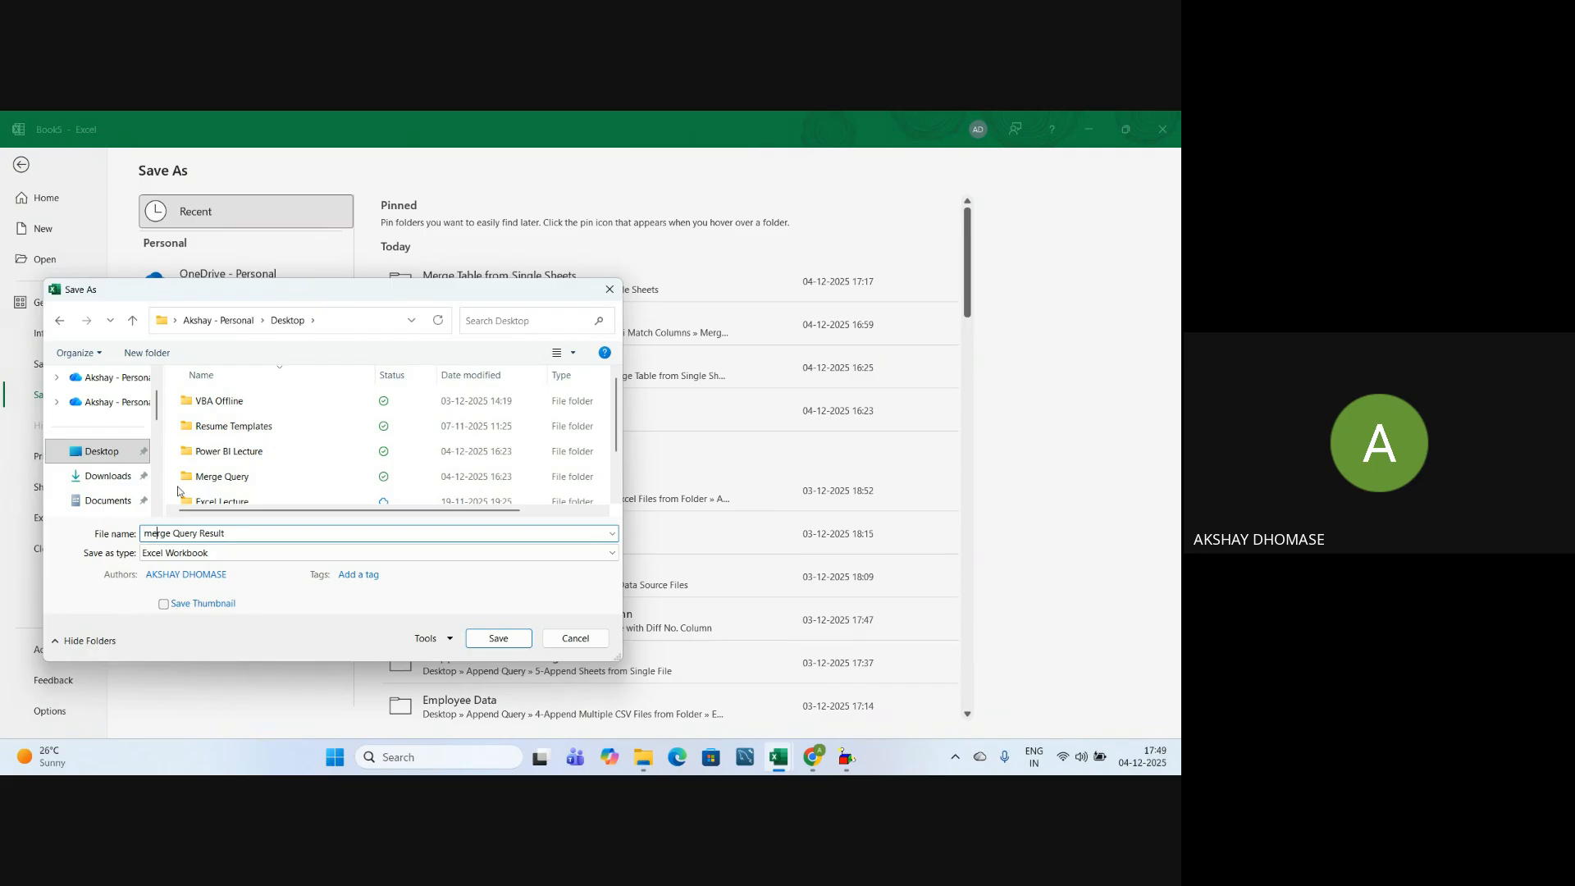
pyautogui.click(499, 639)
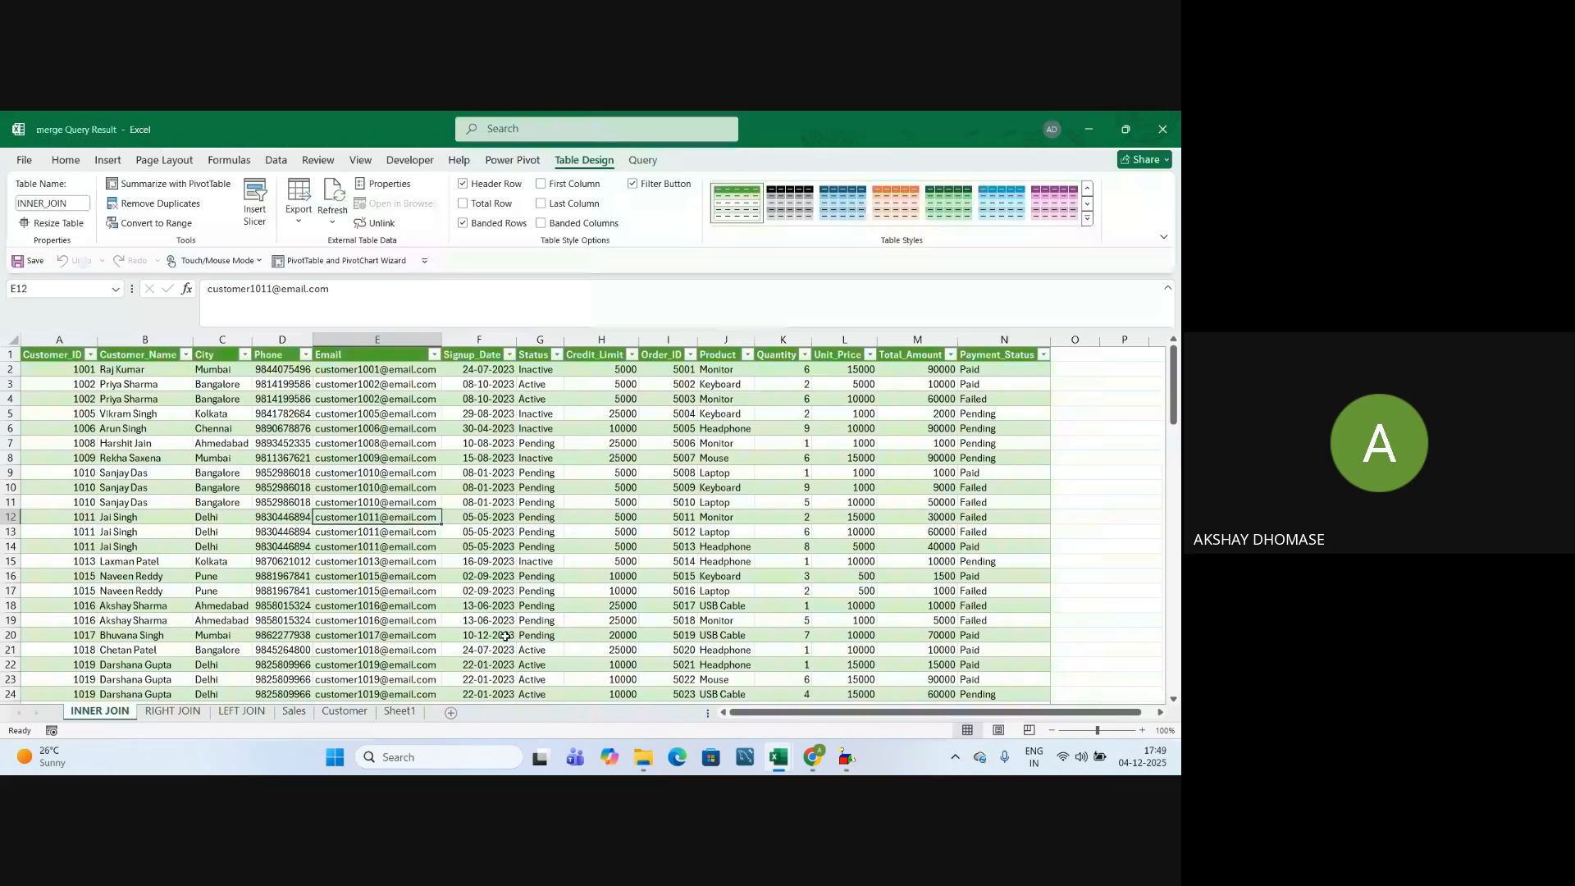
# Close the merge Query Result workbook
pyautogui.click(569, 529)
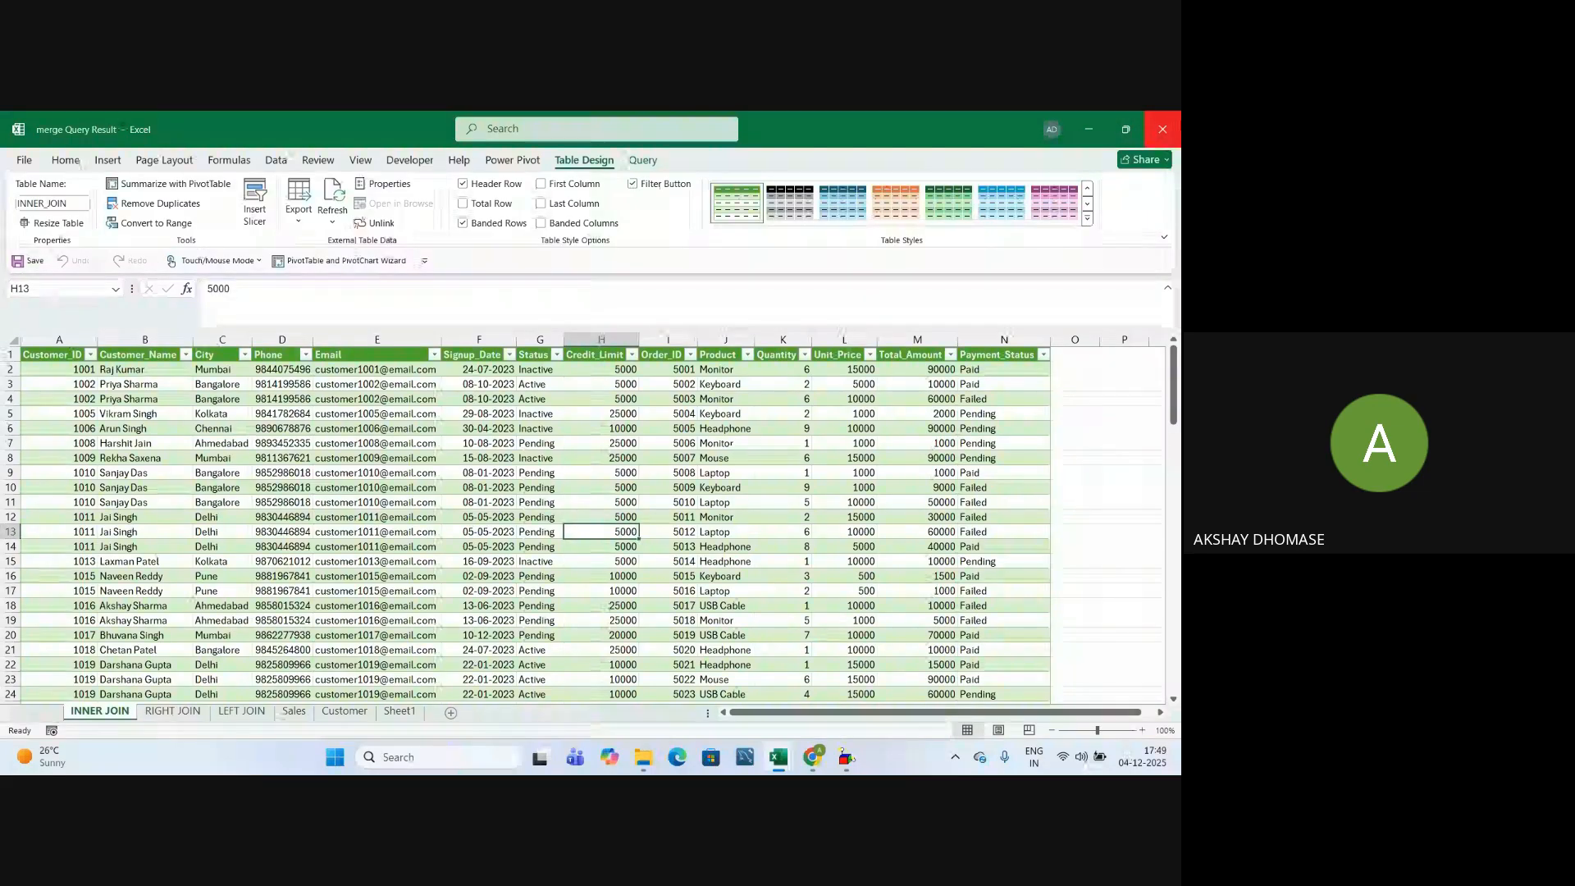
pyautogui.click(549, 429)
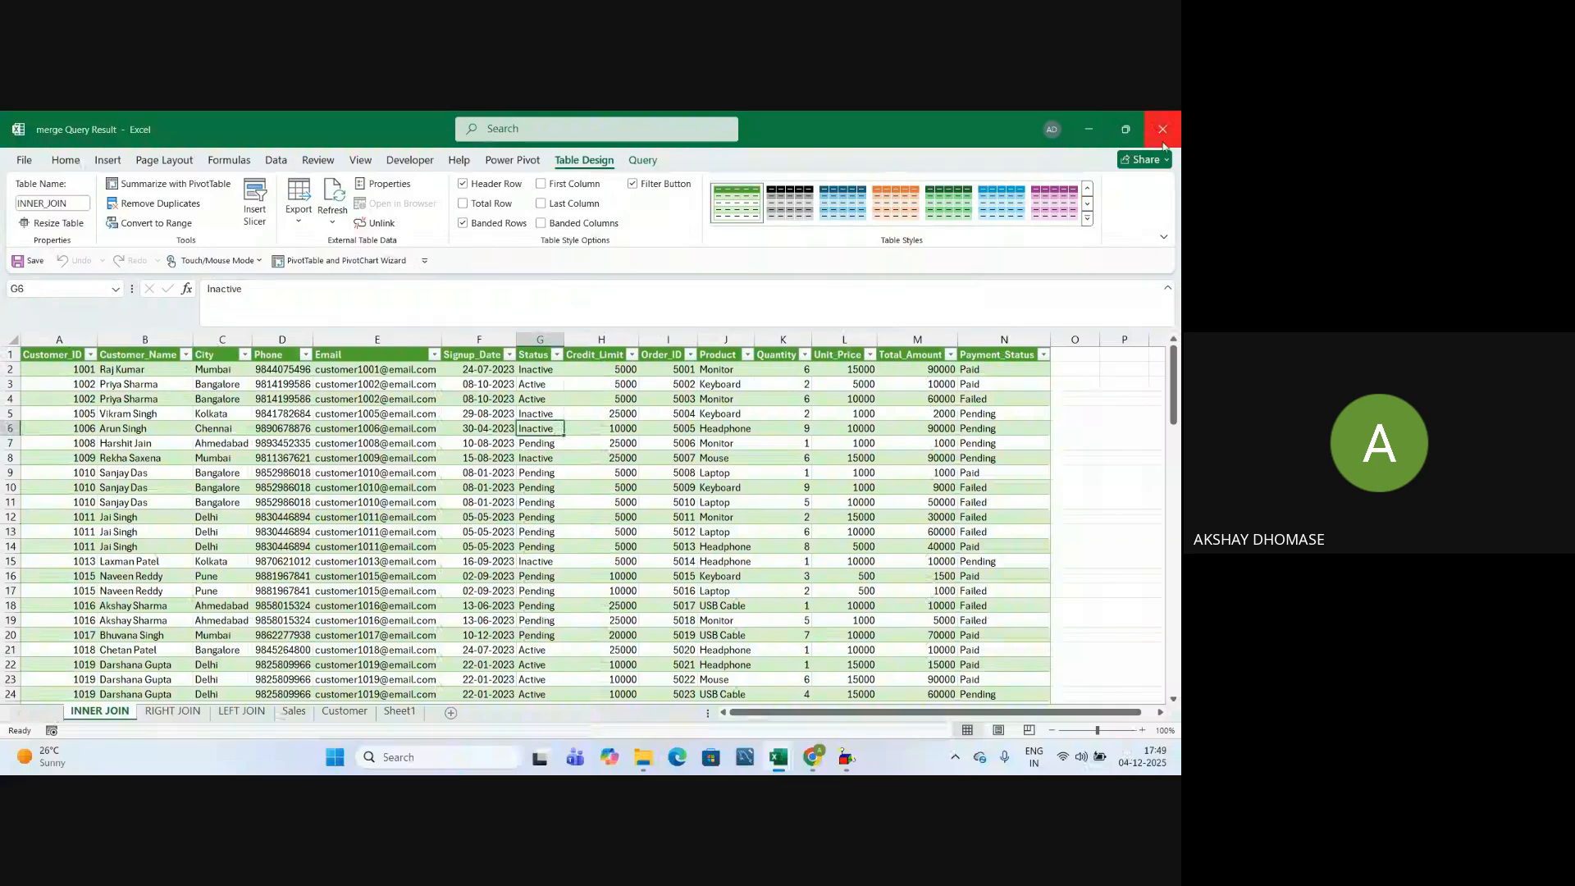
pyautogui.click(1163, 144)
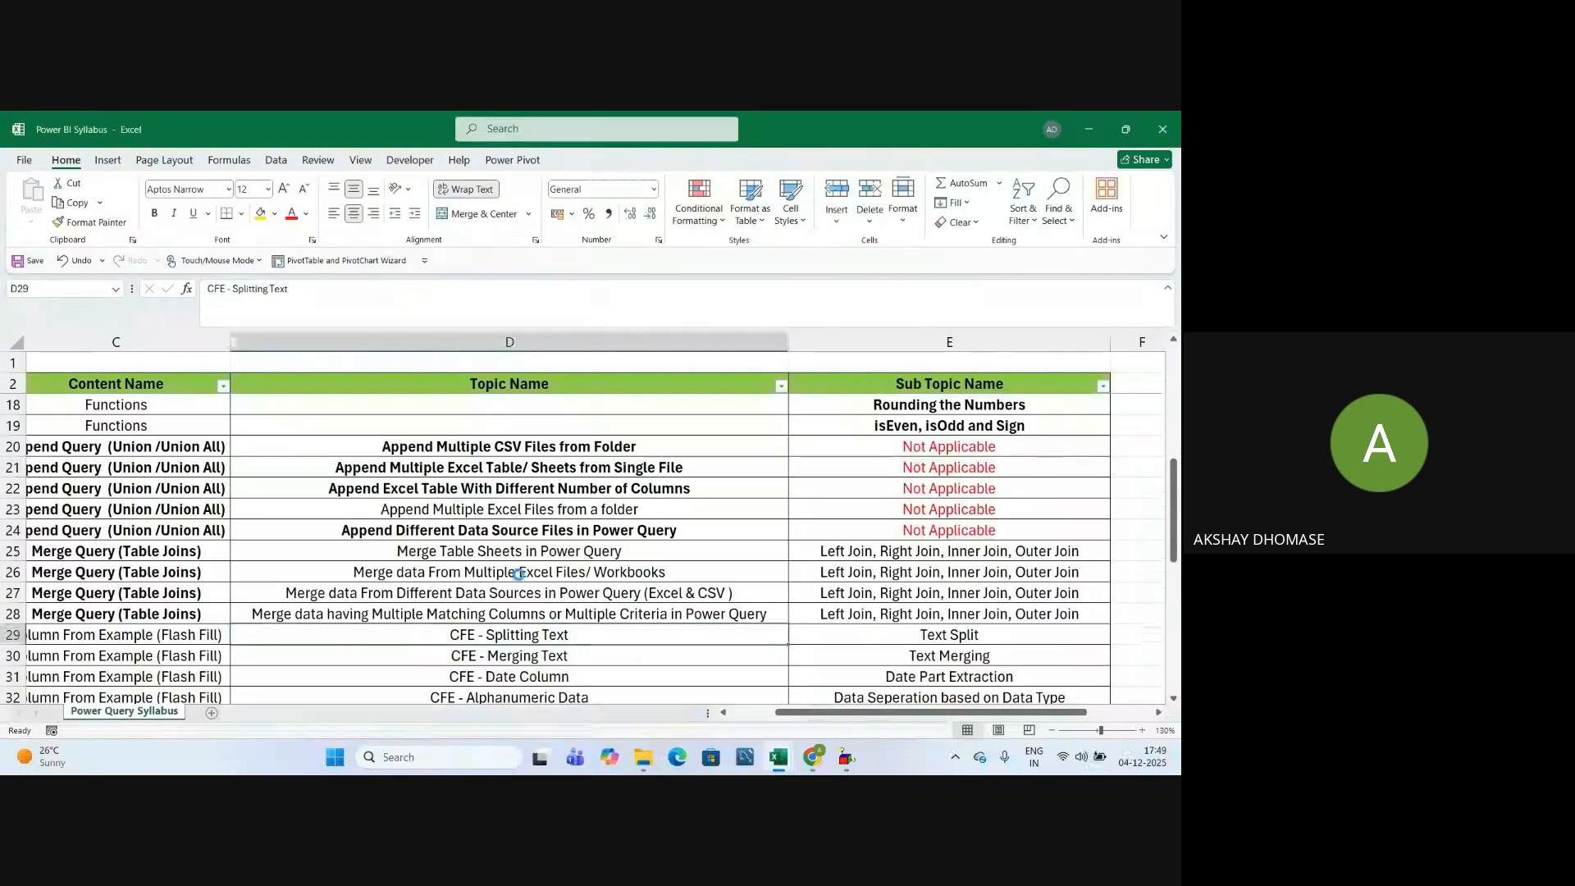
# Make the topic "Merge Table Sheets in Power Query" bold in the syllabus and select the topic below it
pyautogui.click(460, 553)
pyautogui.click(155, 213)
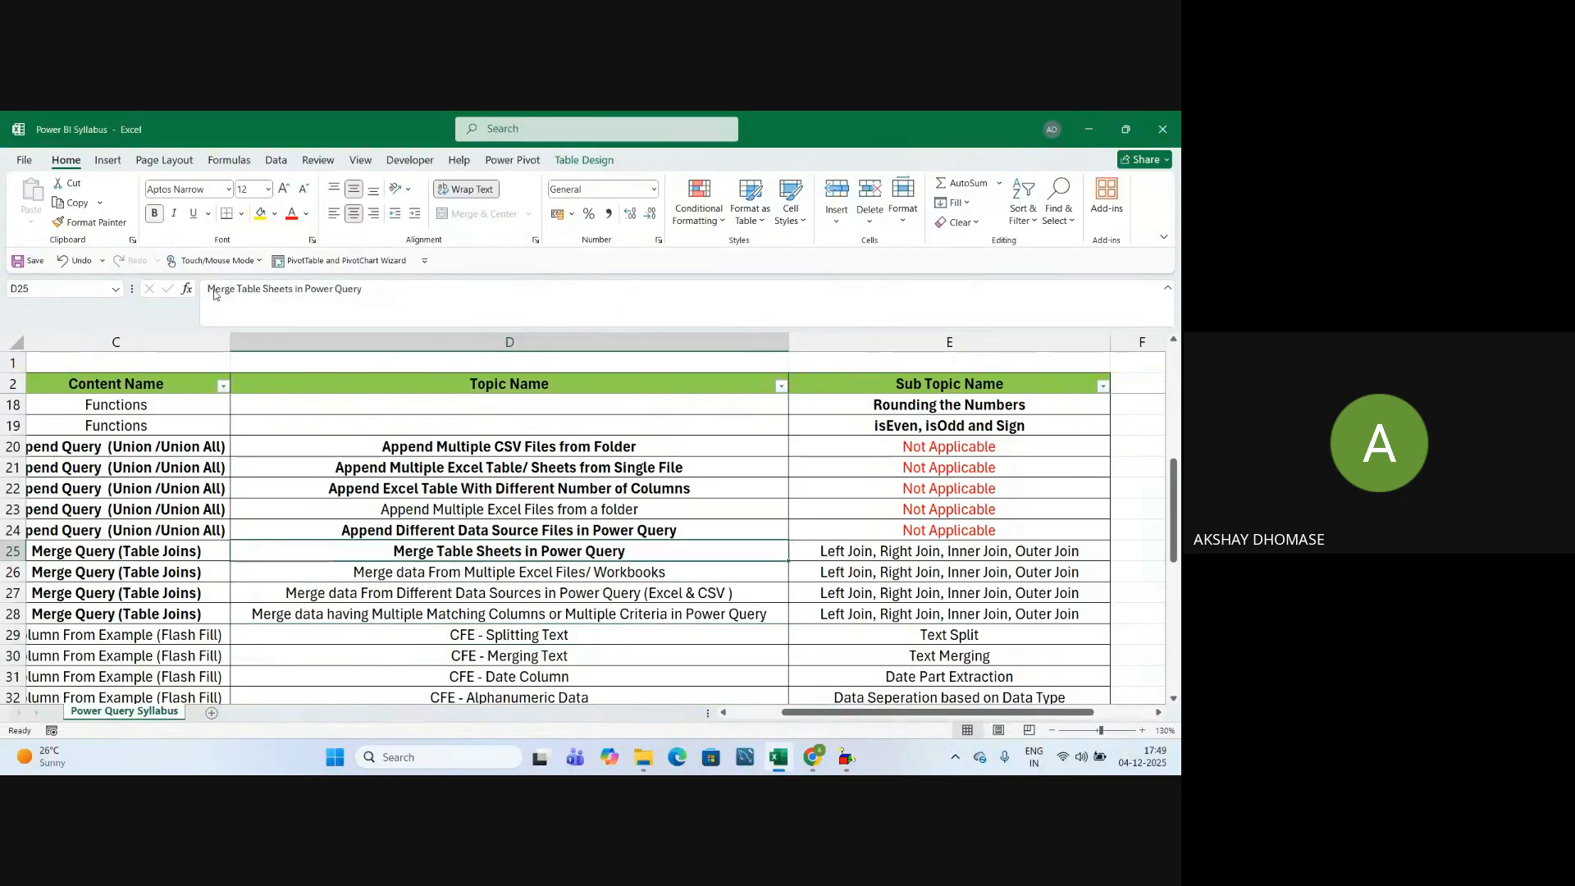
pyautogui.click(384, 572)
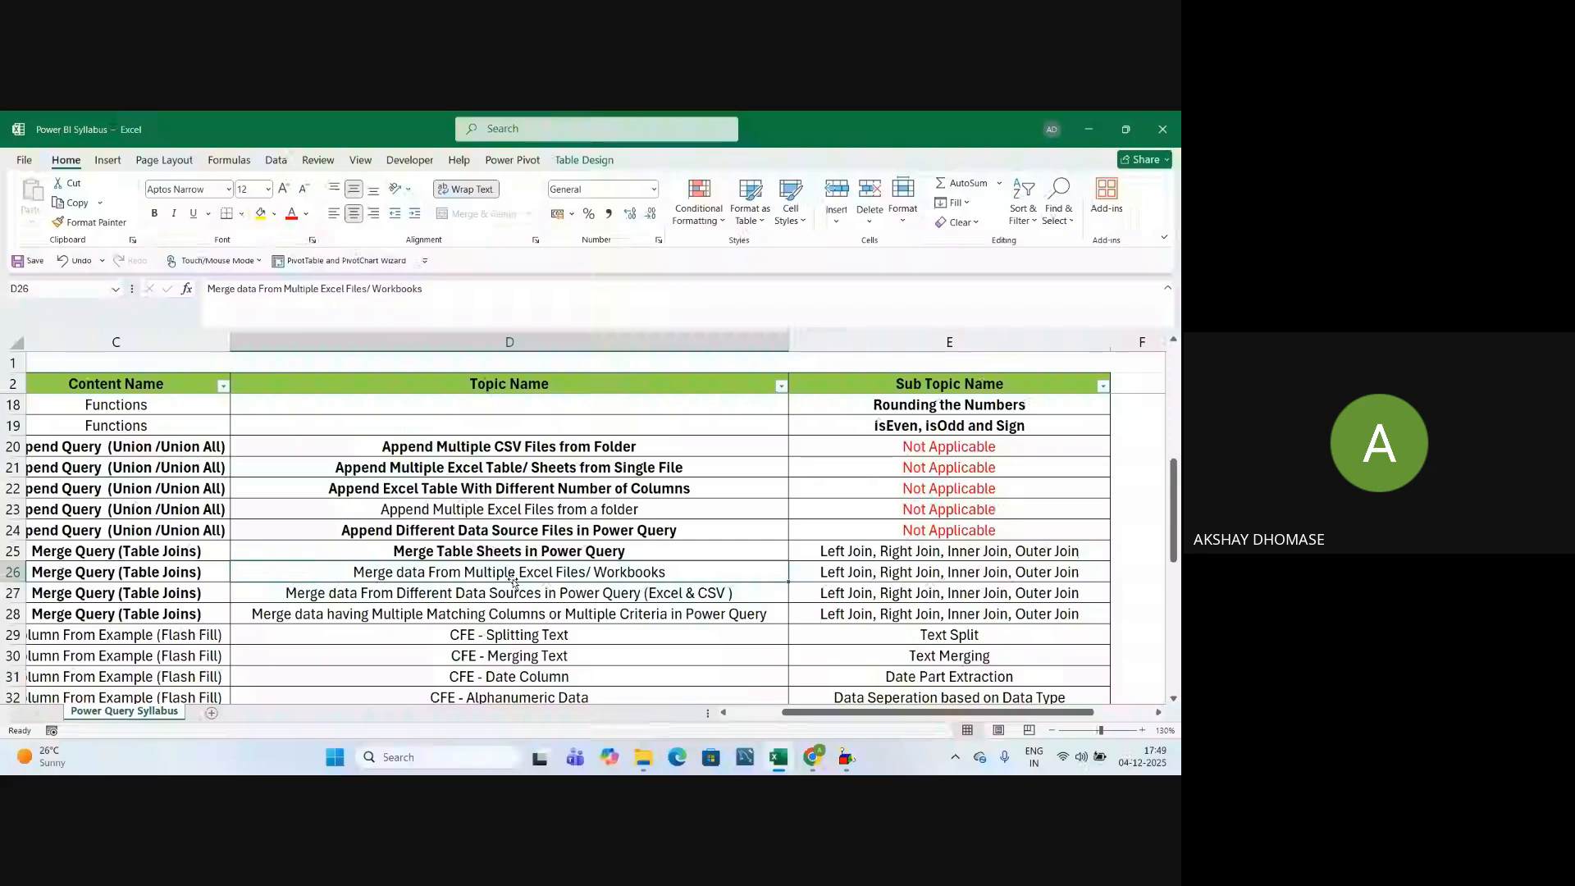
# Switch to File Explorer and open the "Merge Table From Different Files" folder inside Merge Query
pyautogui.click(643, 757)
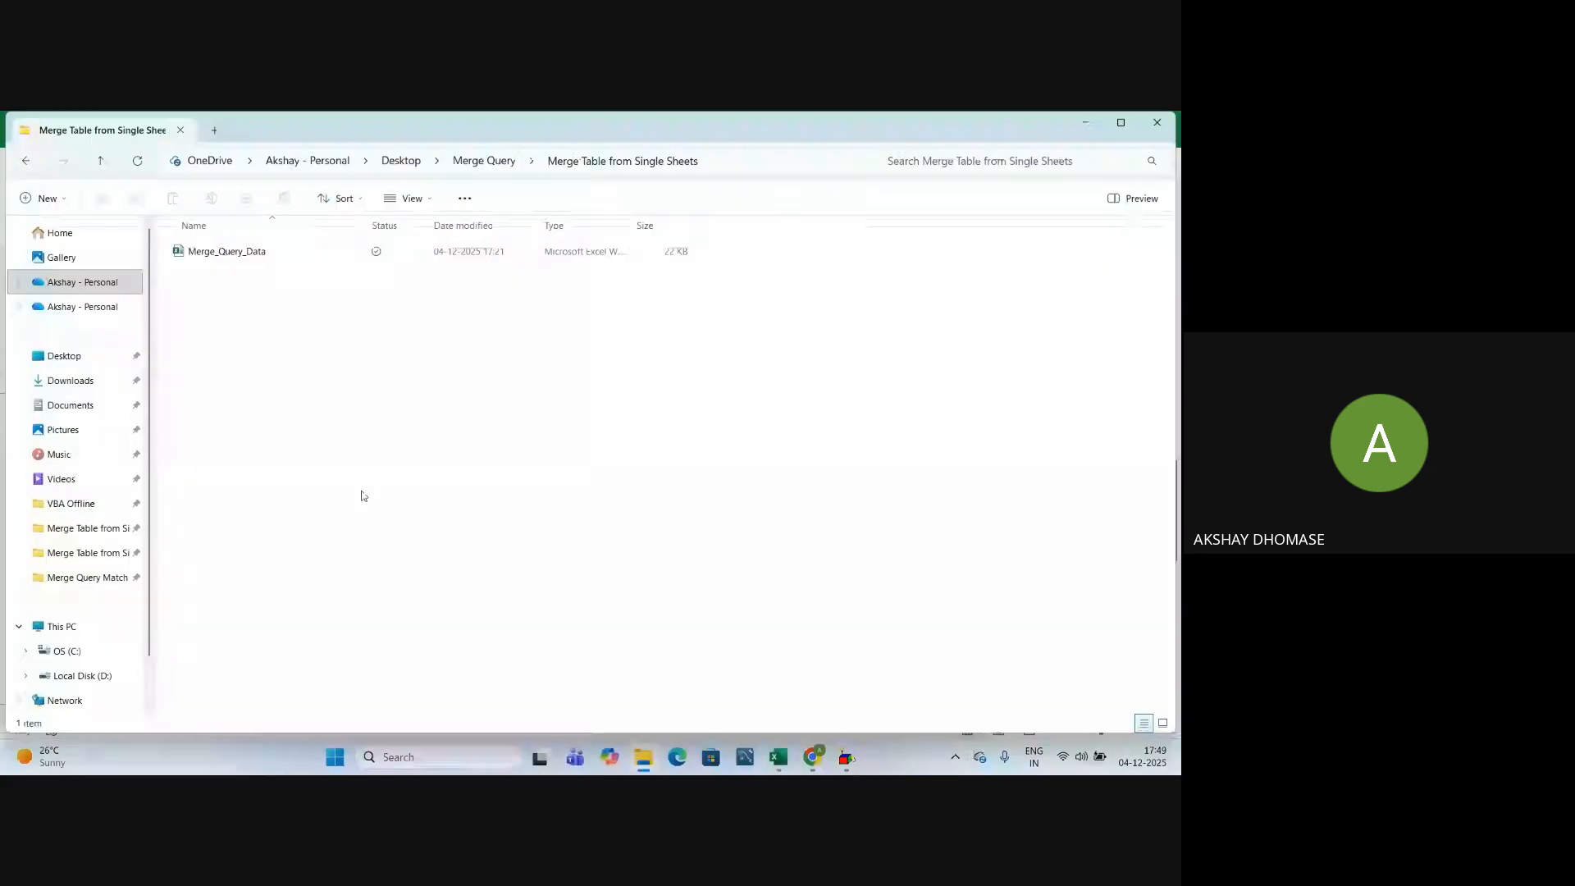
pyautogui.click(20, 166)
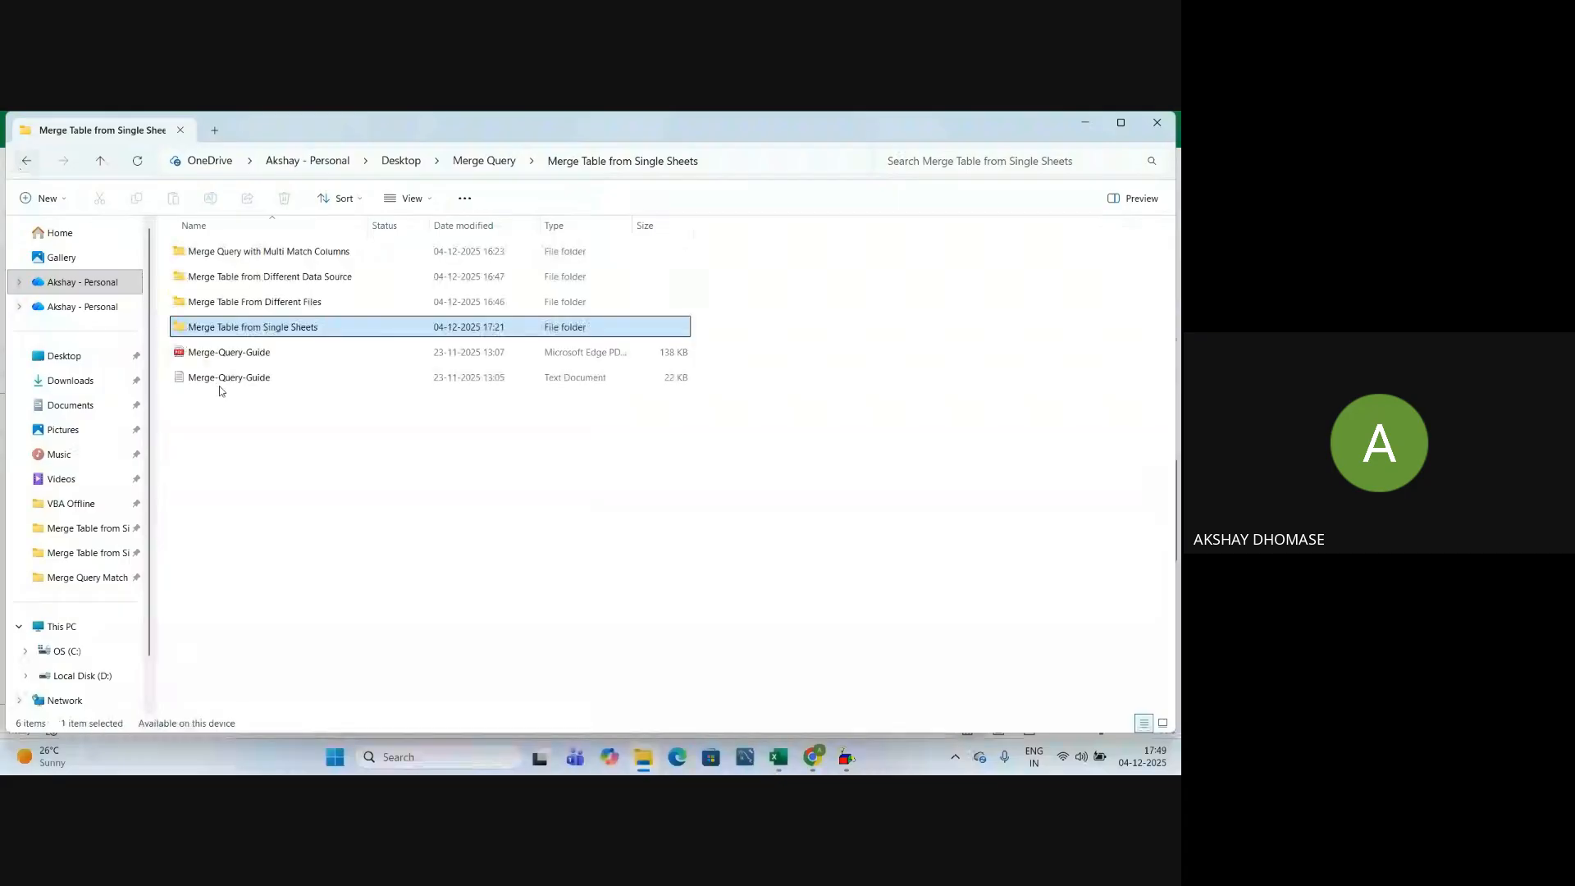
pyautogui.moveTo(242, 305)
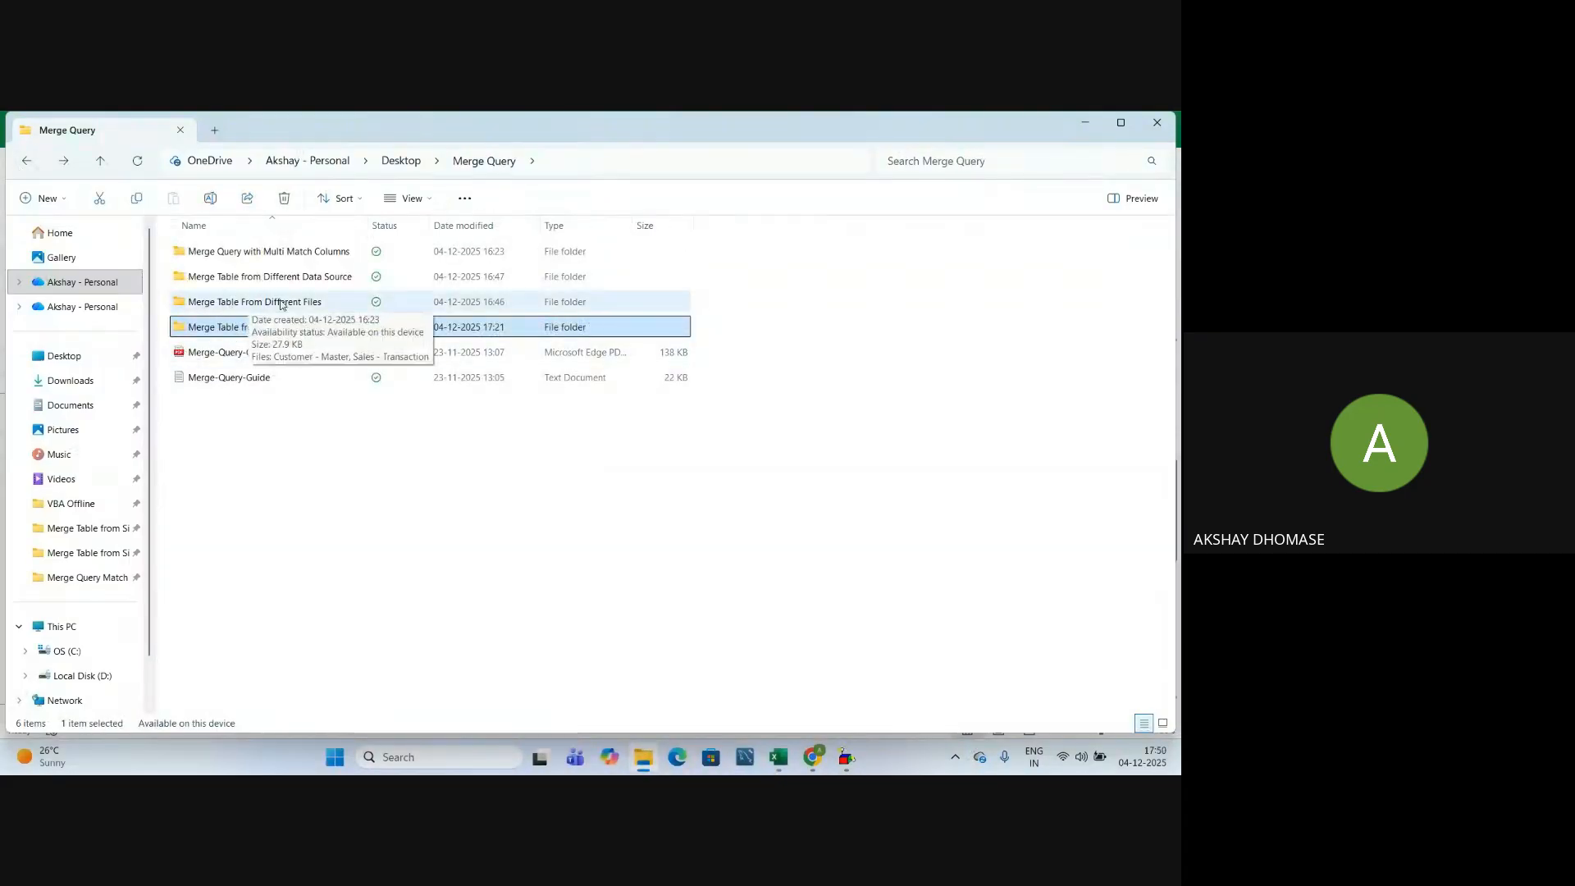
pyautogui.doubleClick(311, 305)
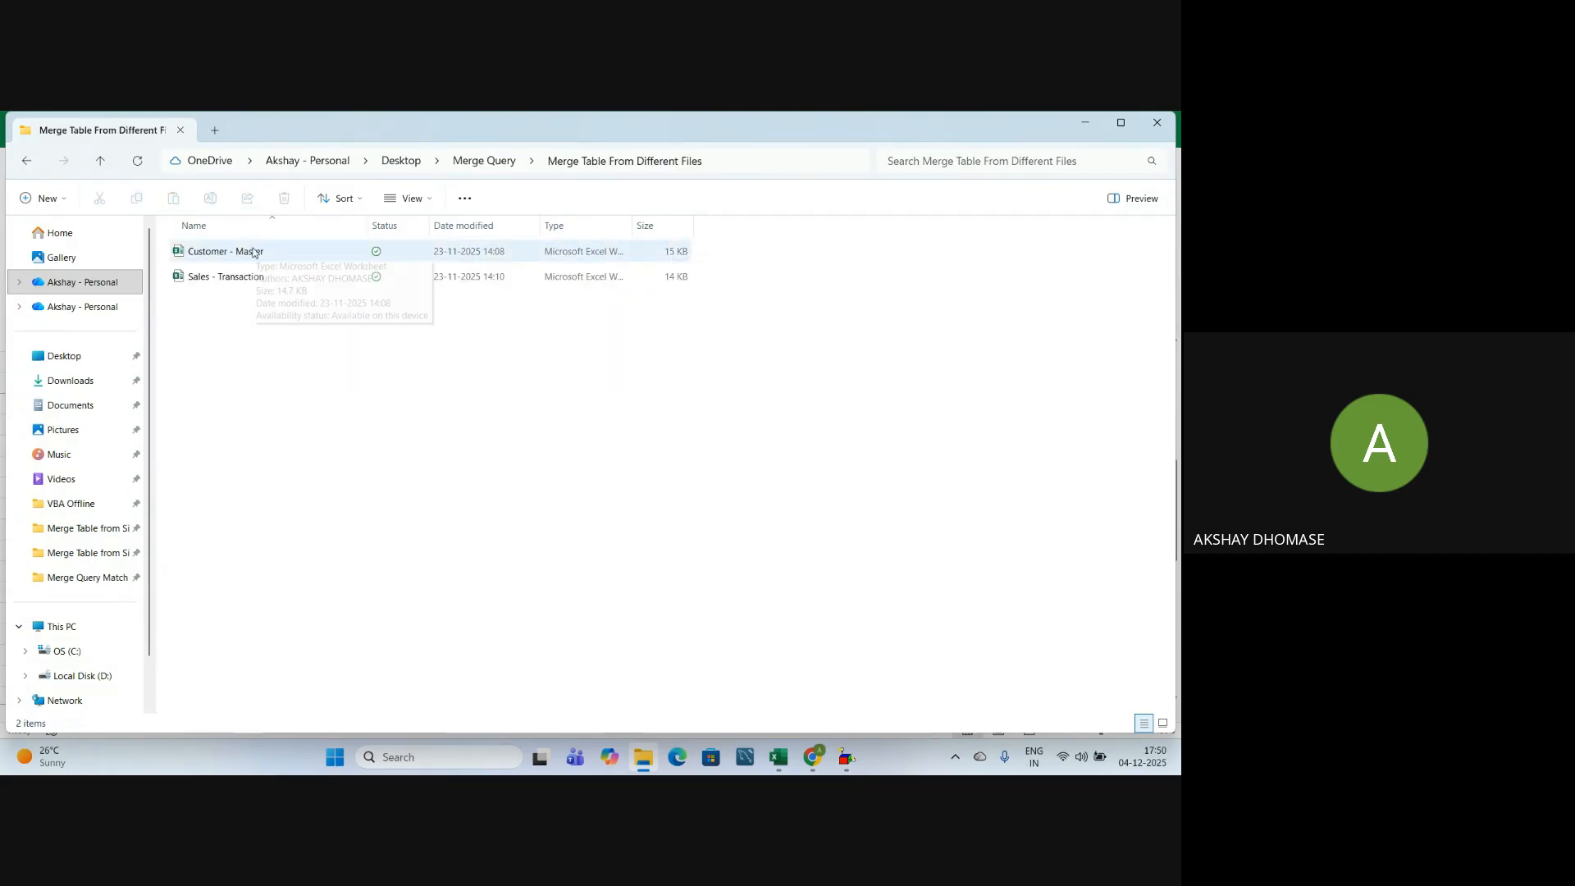
# Open the Customer - Master workbook, look through its customer records and close it
pyautogui.moveTo(253, 251)
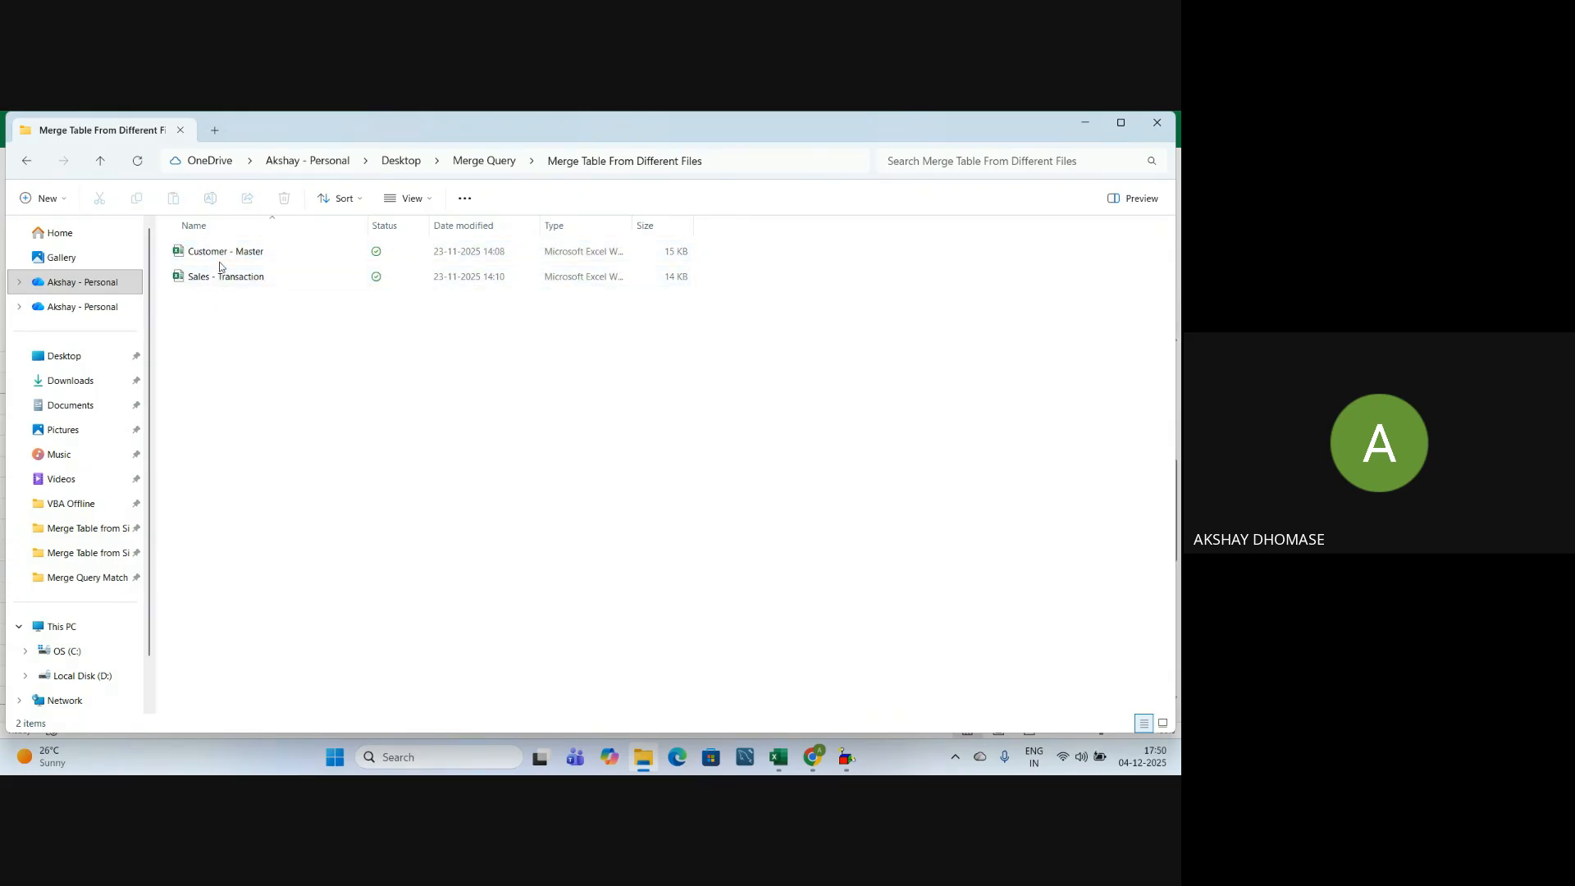
pyautogui.click(221, 259)
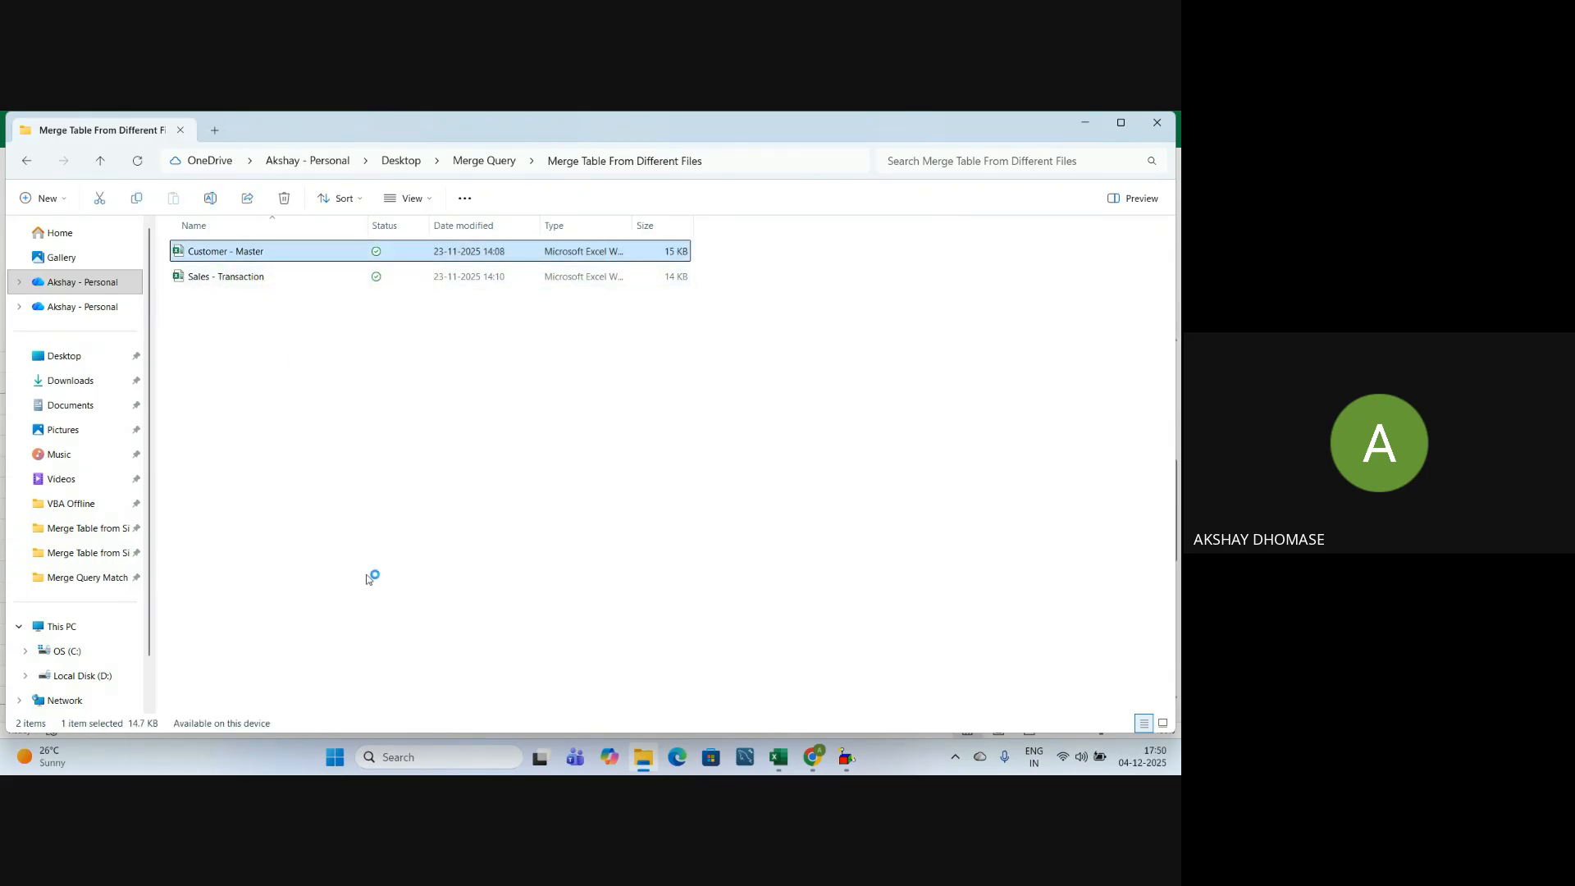
pyautogui.hotkey('alt', 'Tab')
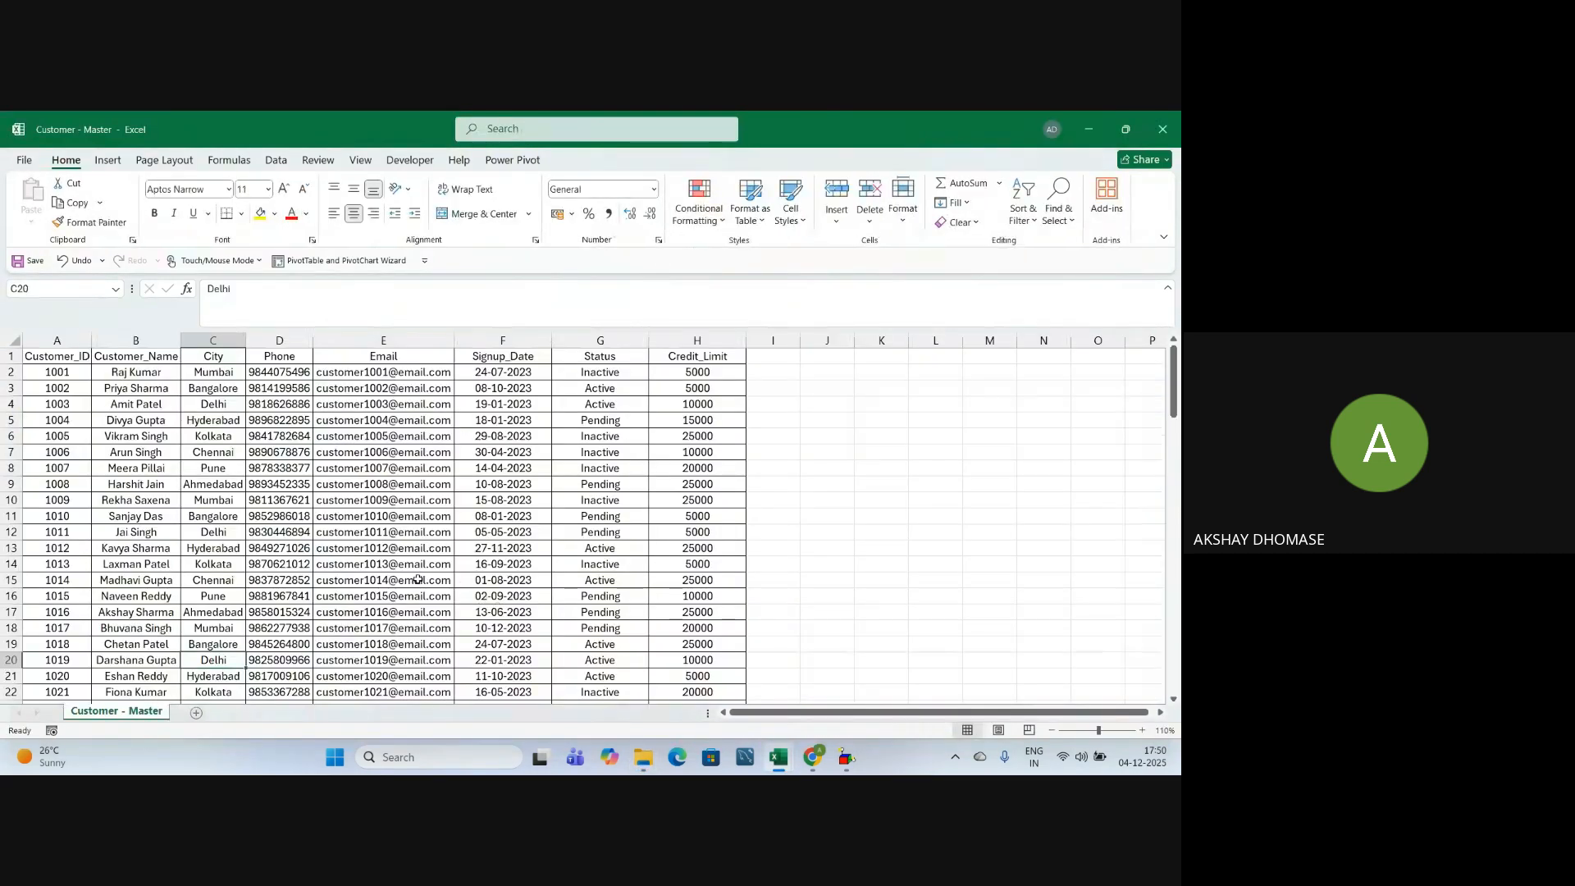
pyautogui.scroll(-7, 403, 568)
pyautogui.scroll(7, 403, 569)
pyautogui.click(391, 504)
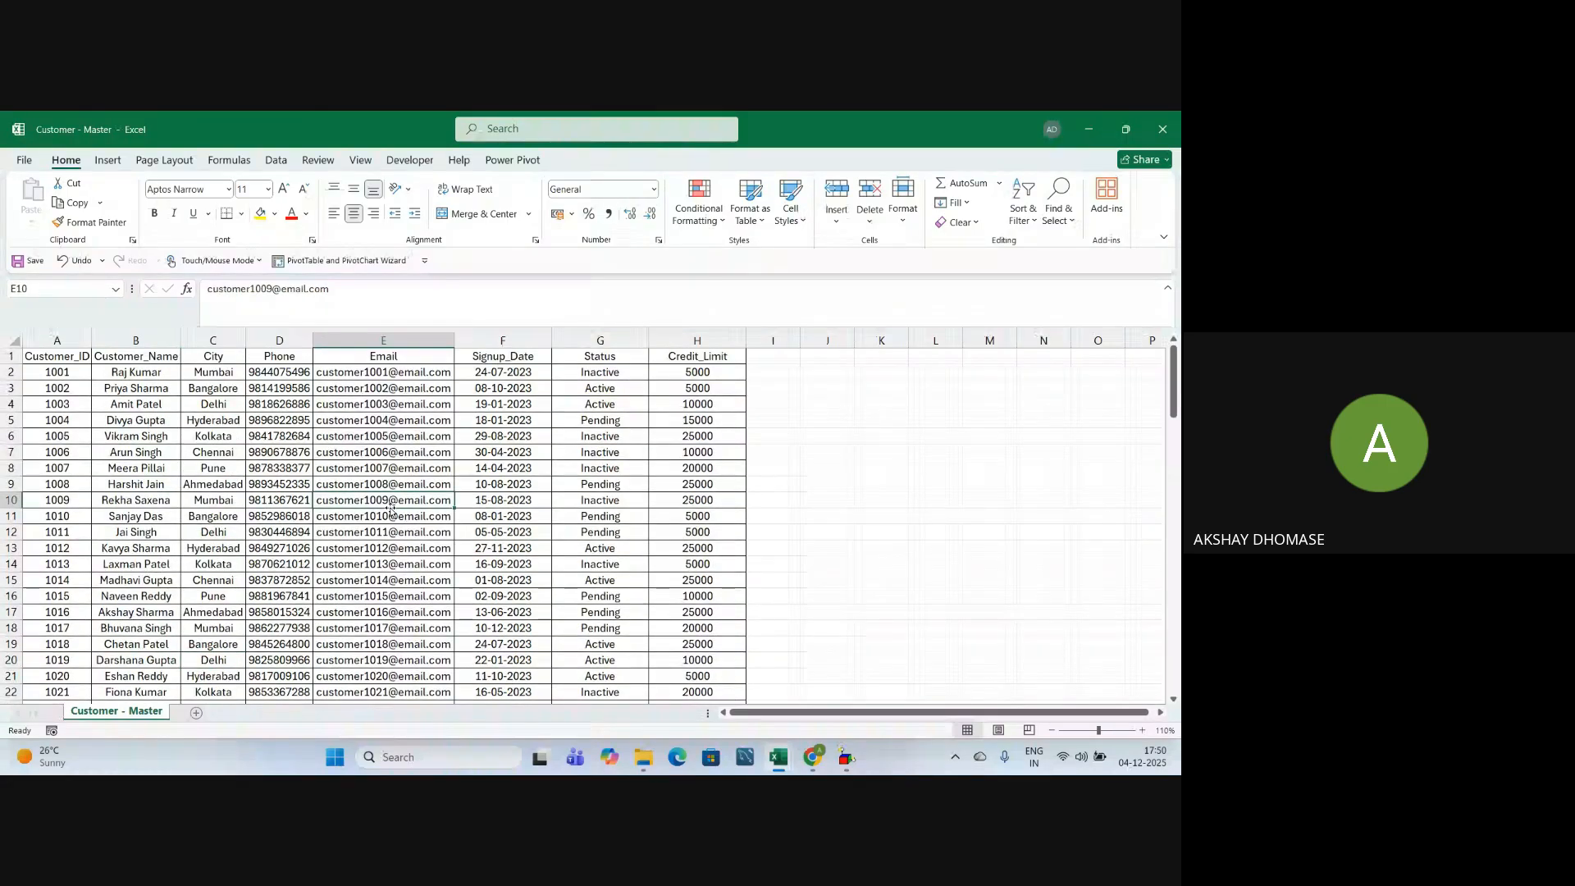
pyautogui.click(1172, 129)
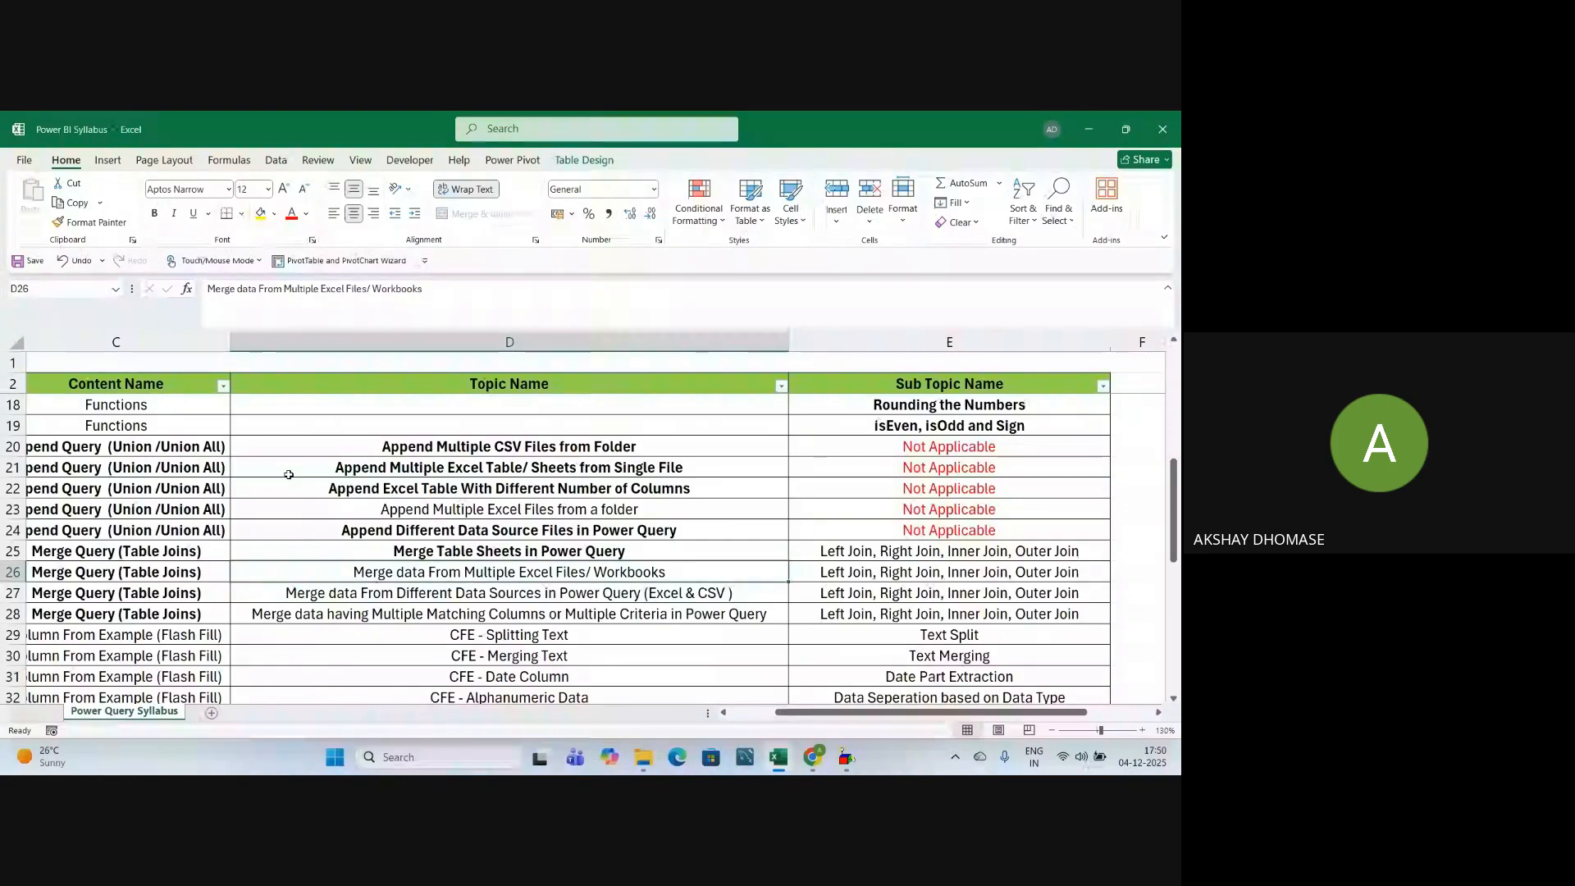
# Open the Sales - Transaction workbook from the same folder, look through its order records and close it
pyautogui.hotkey('alt', 'Tab')
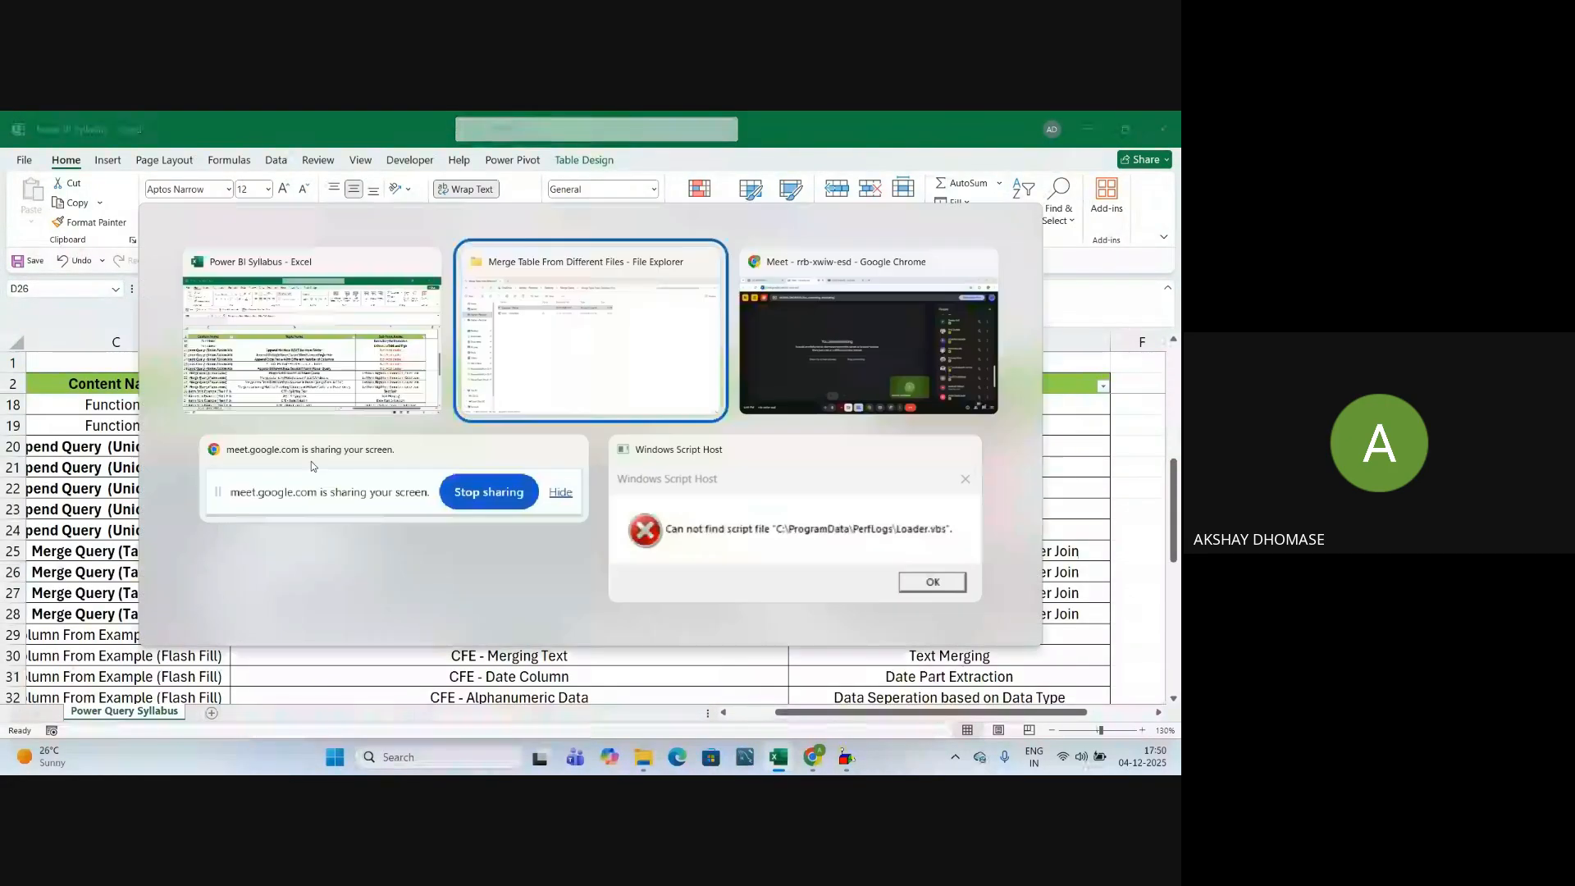
pyautogui.click(215, 278)
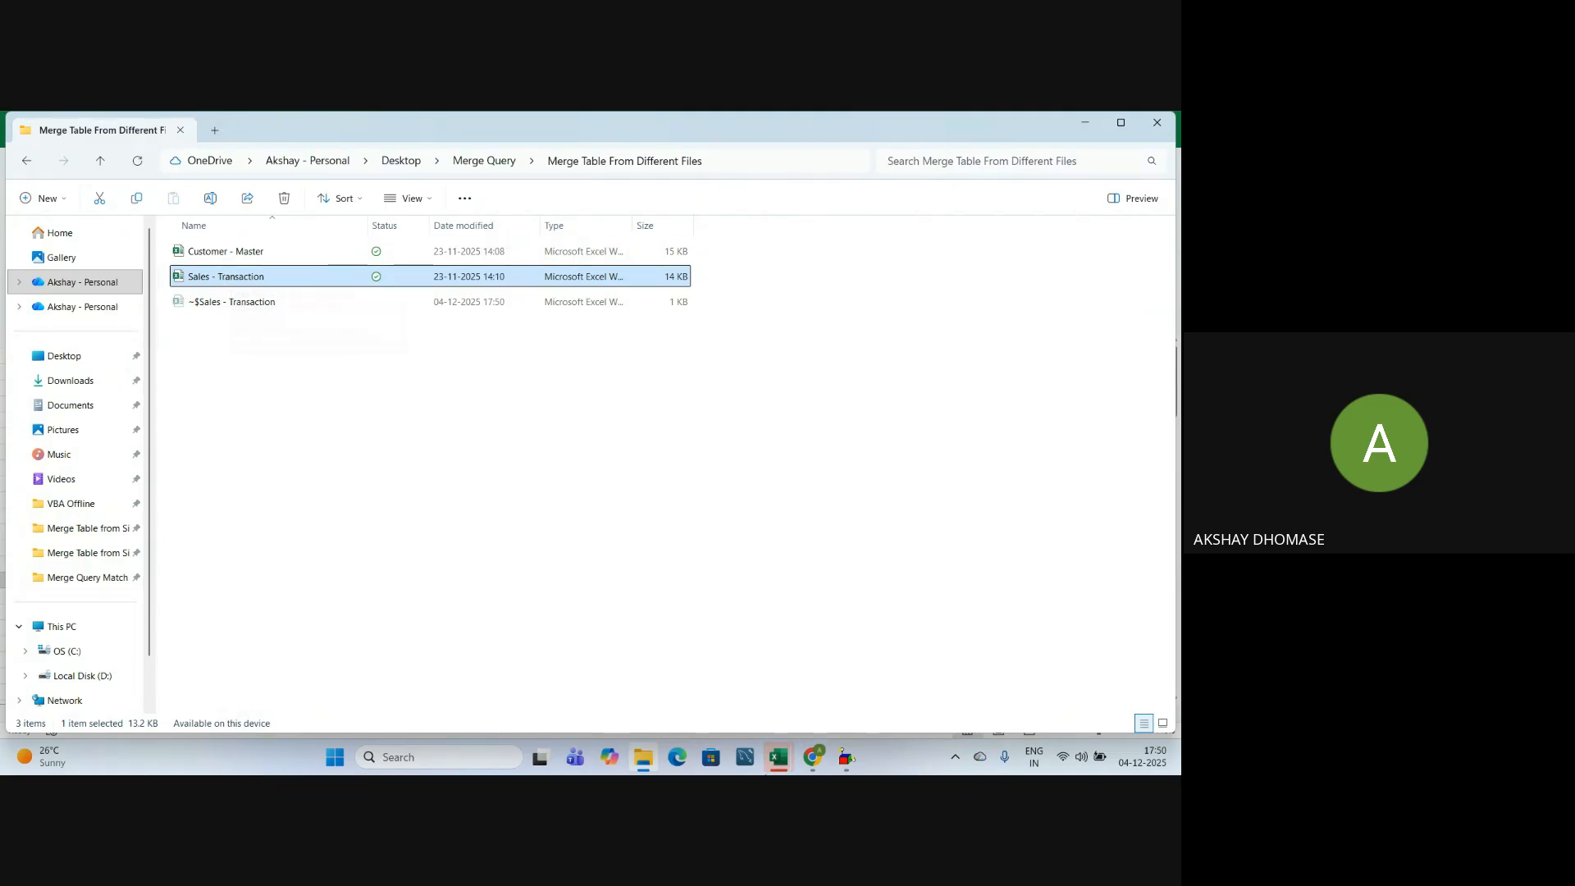
pyautogui.moveTo(780, 765)
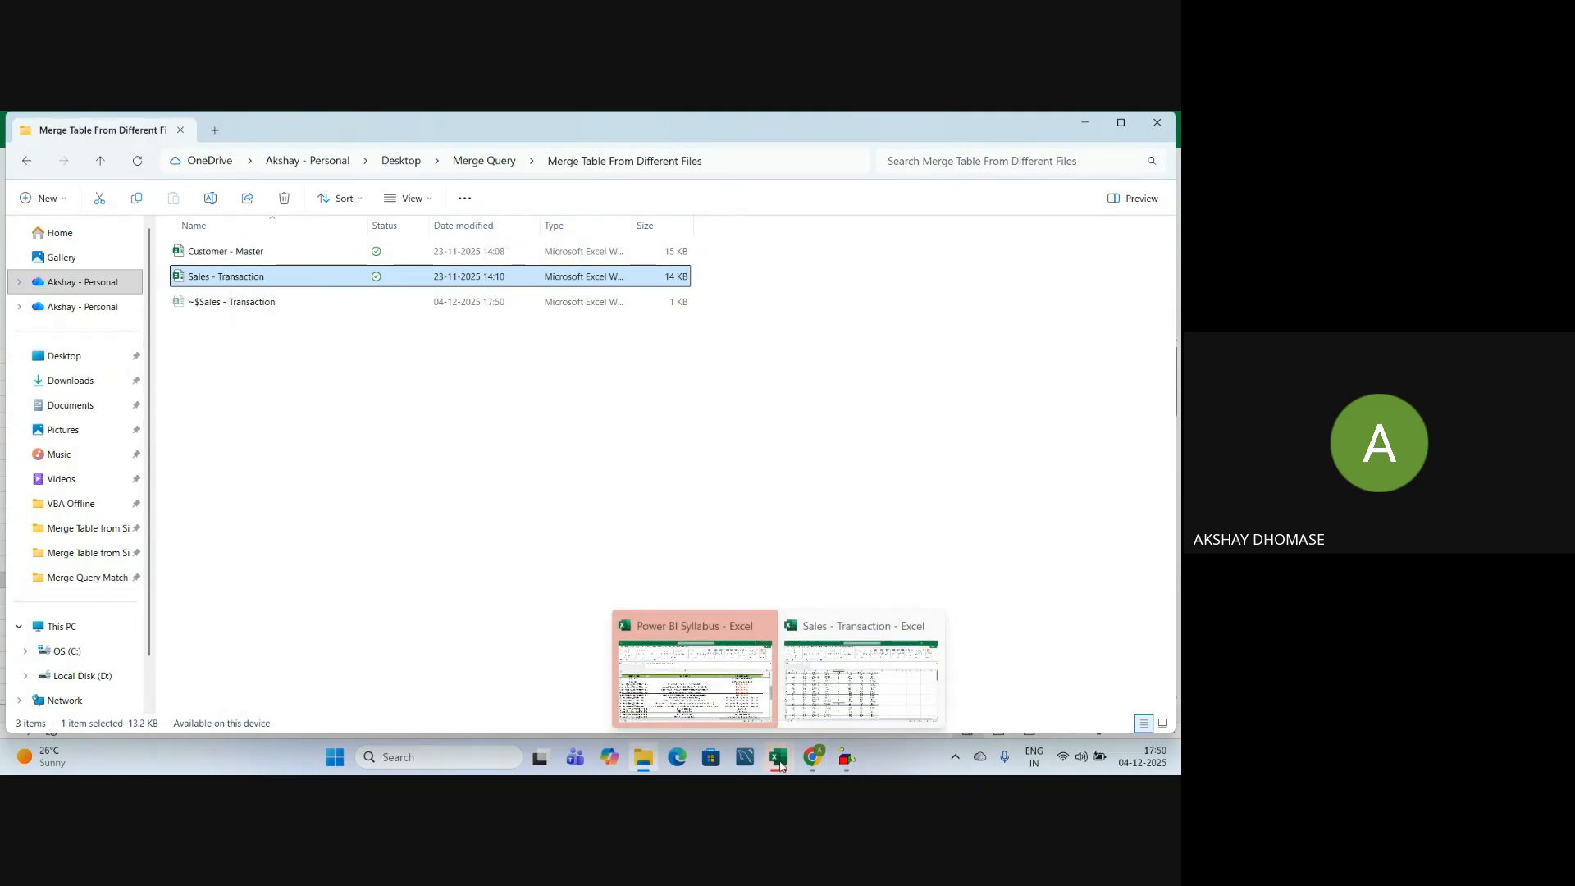
pyautogui.click(861, 672)
pyautogui.click(443, 424)
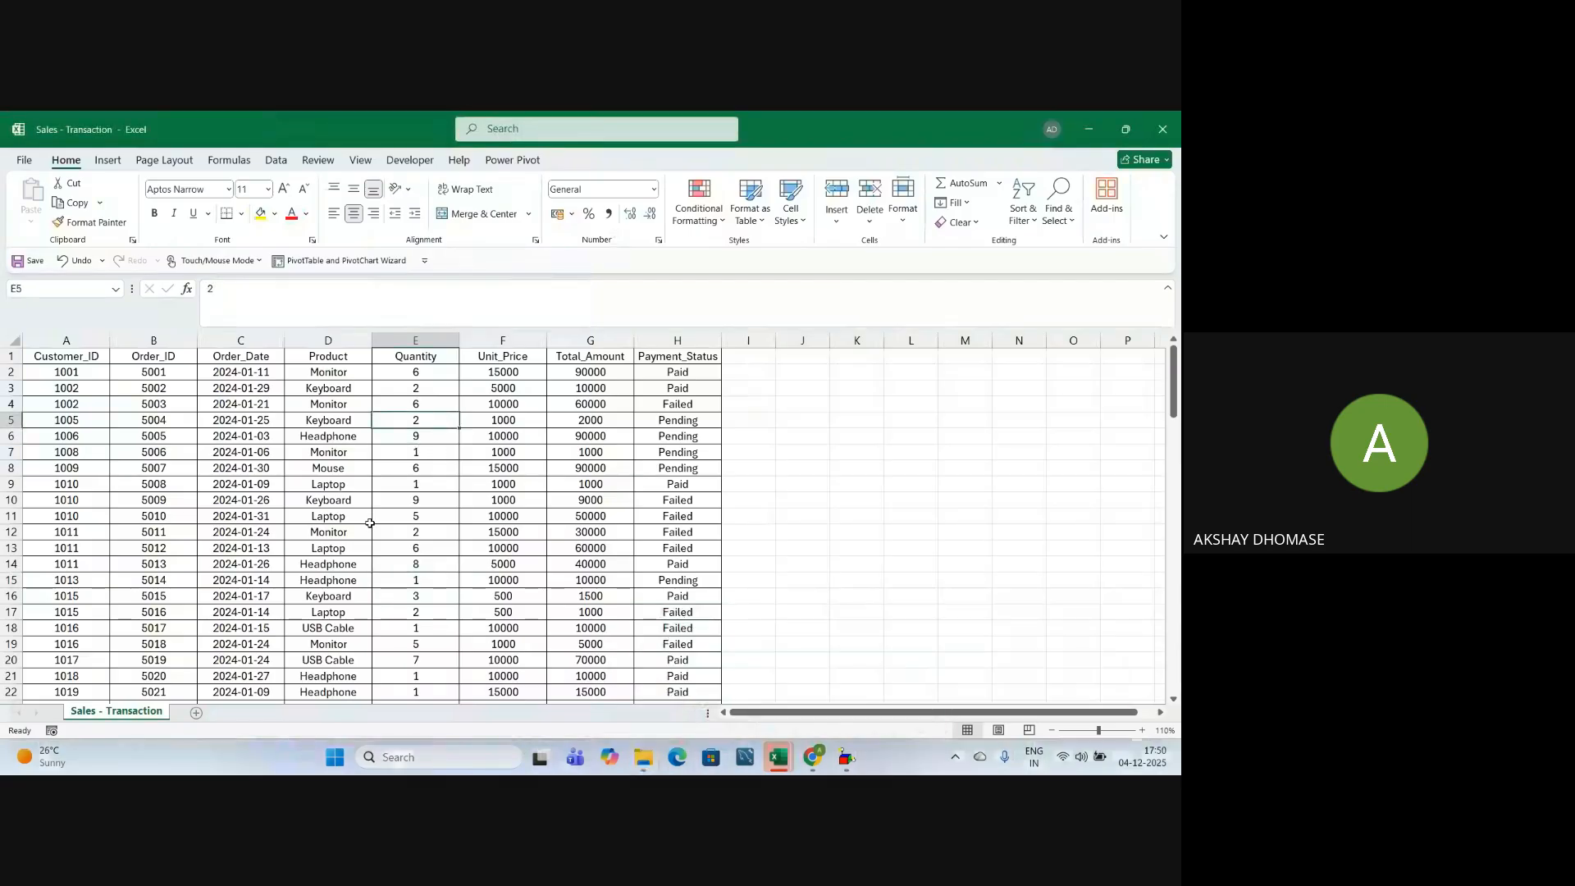
pyautogui.scroll(-11, 369, 531)
pyautogui.scroll(9, 370, 532)
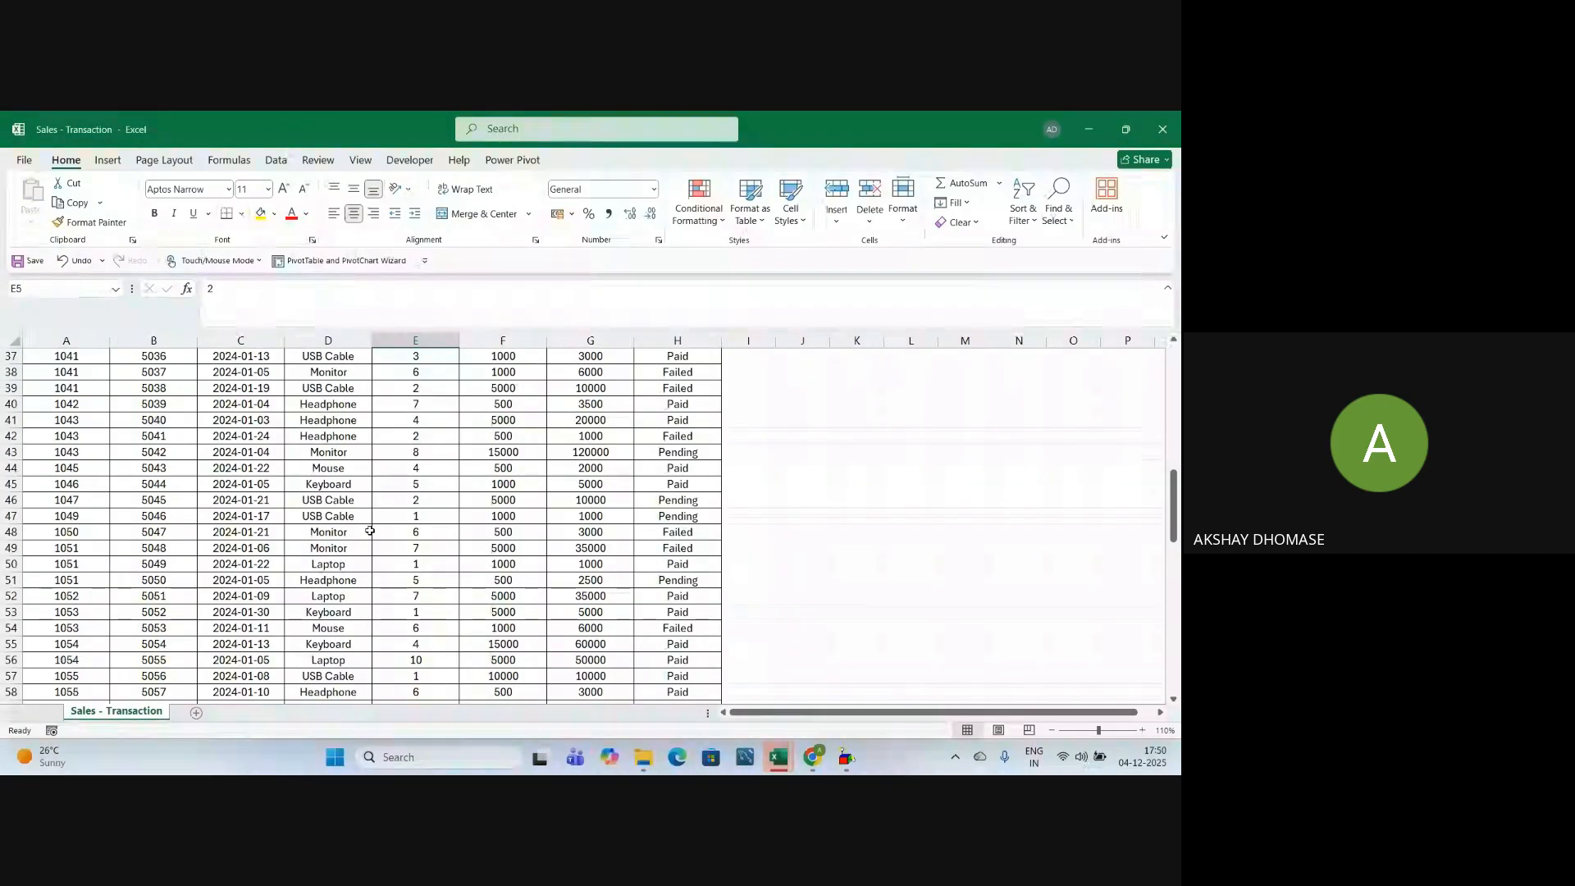
pyautogui.scroll(2, 385, 509)
pyautogui.click(400, 486)
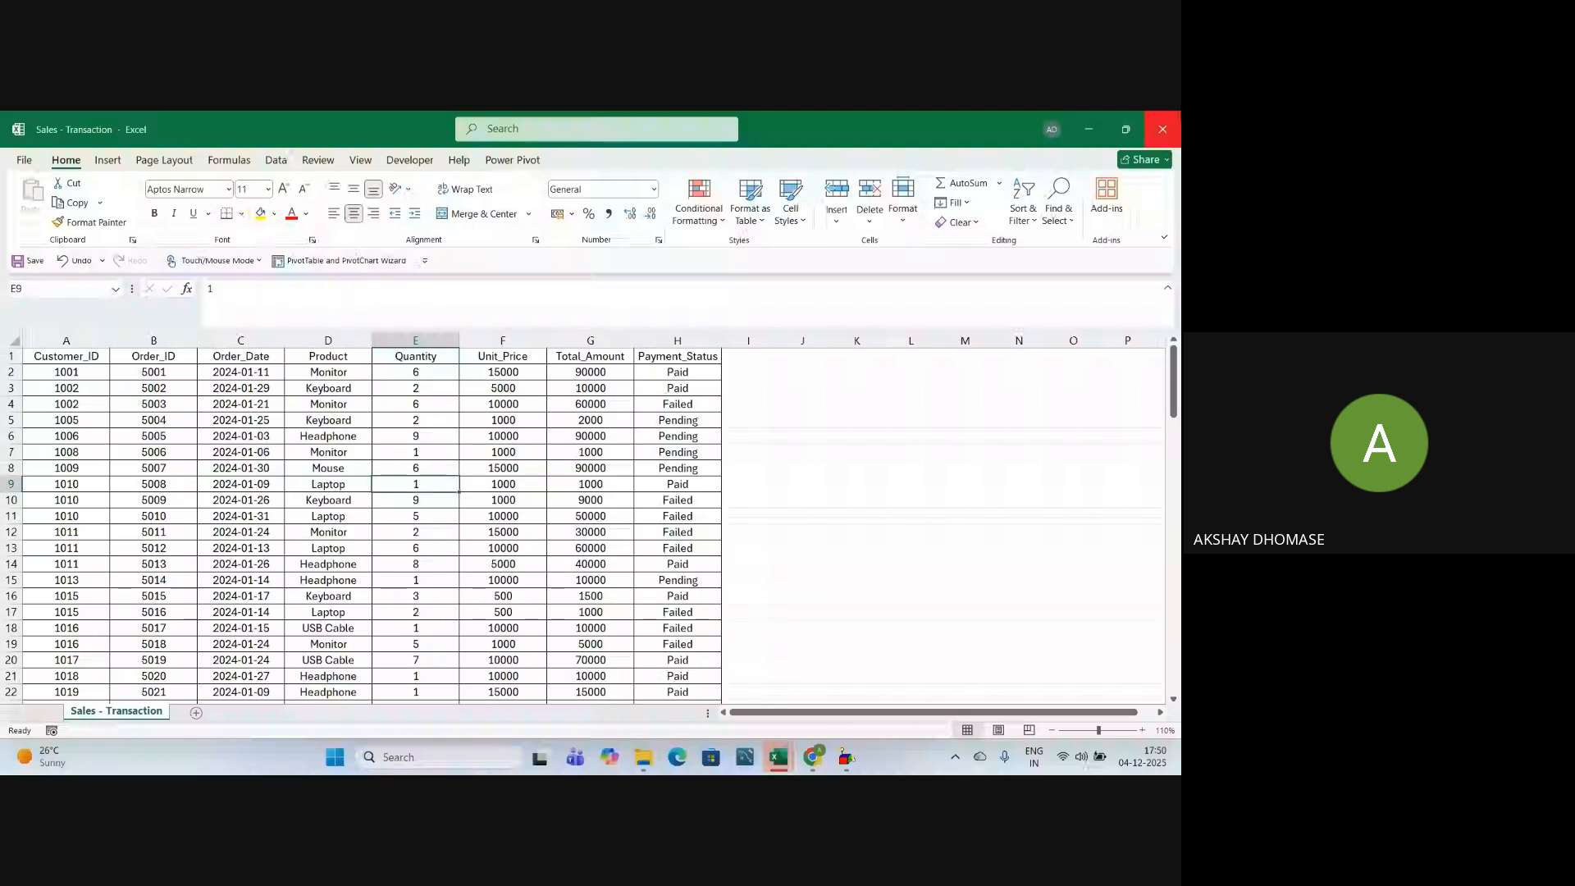
pyautogui.click(1159, 130)
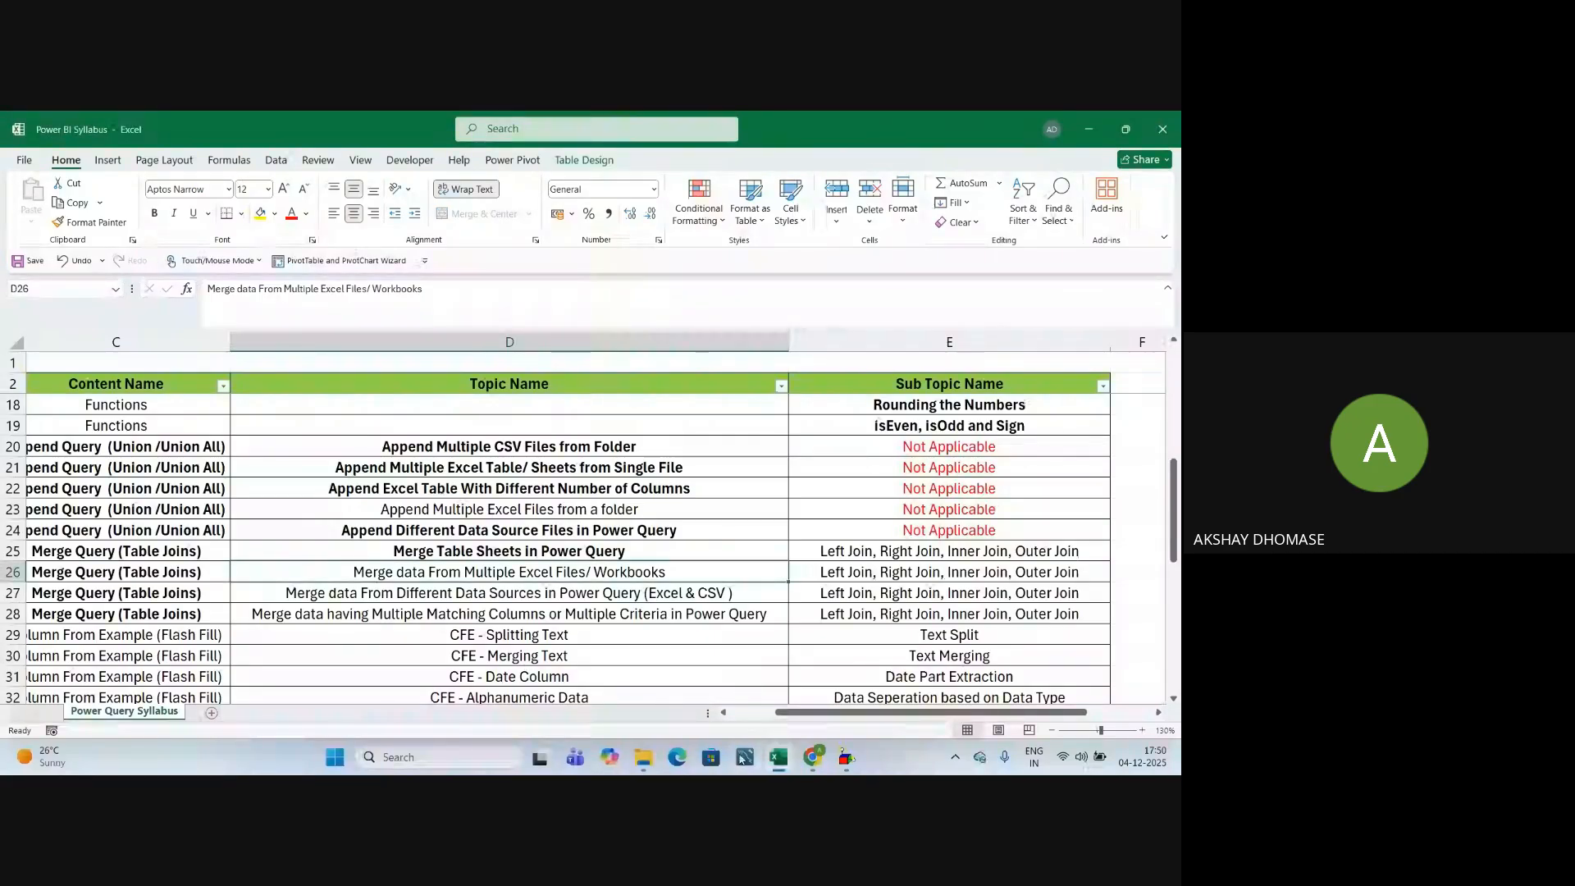
# Create a new blank workbook from the Power BI Syllabus window
pyautogui.click(673, 529)
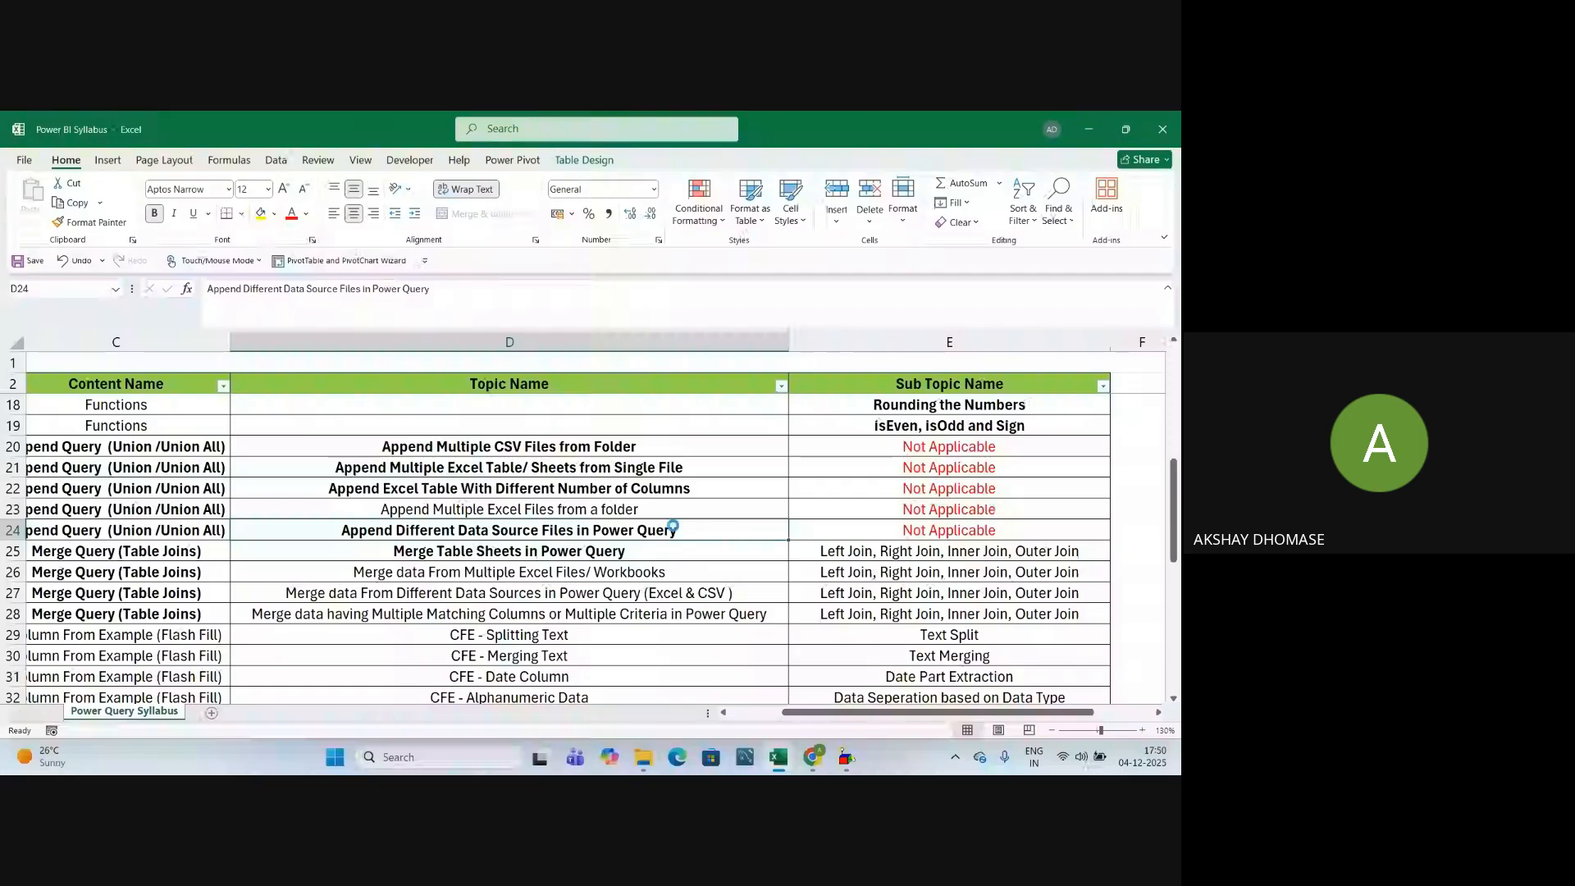
pyautogui.click(566, 458)
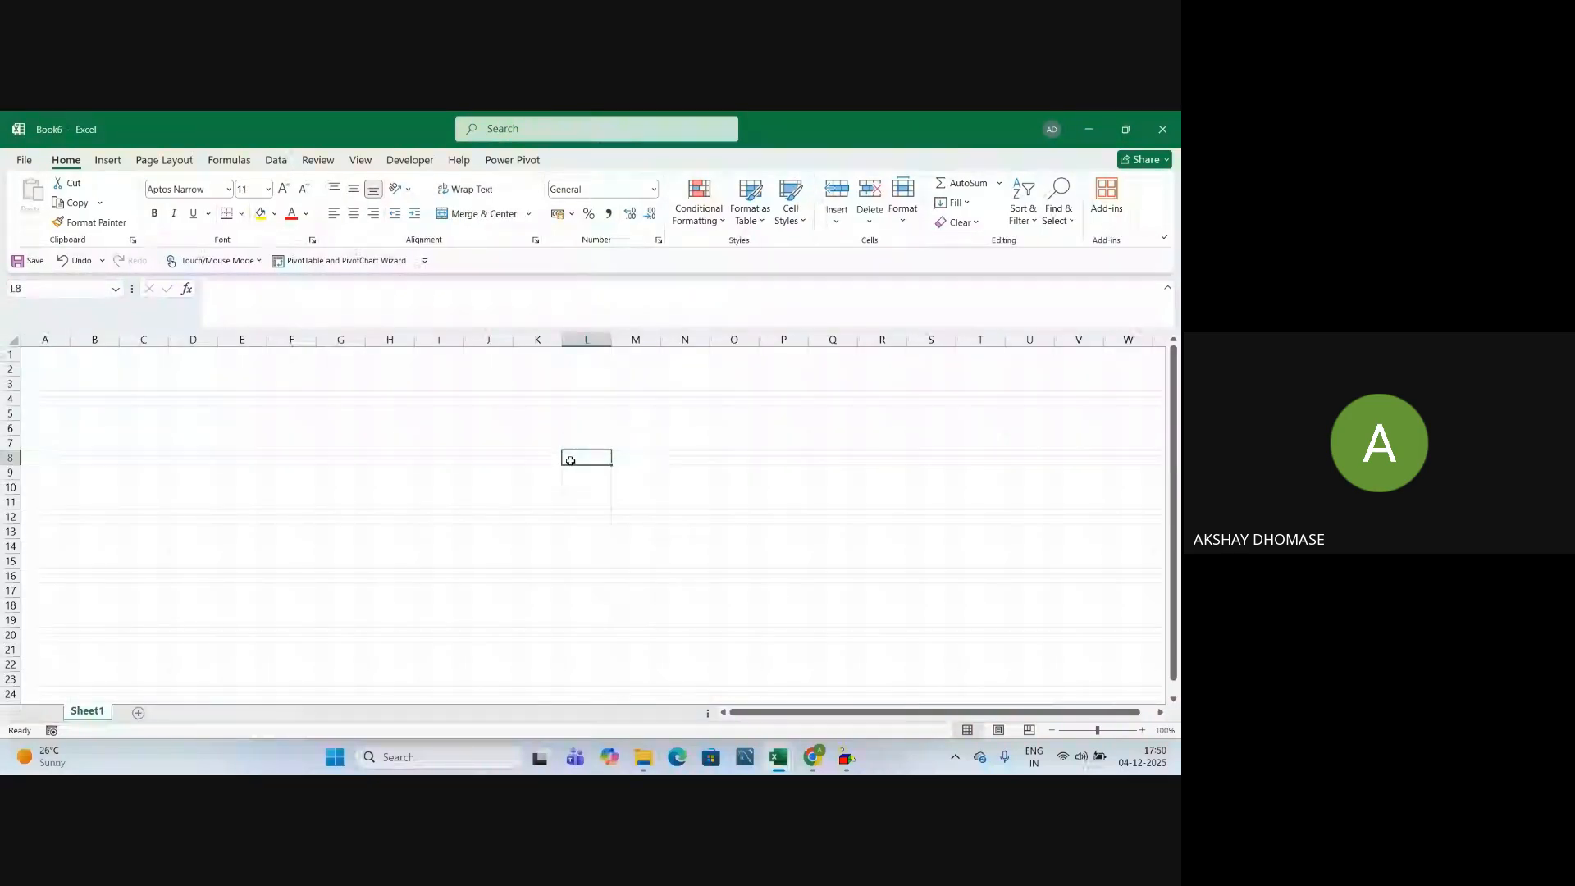
pyautogui.click(543, 455)
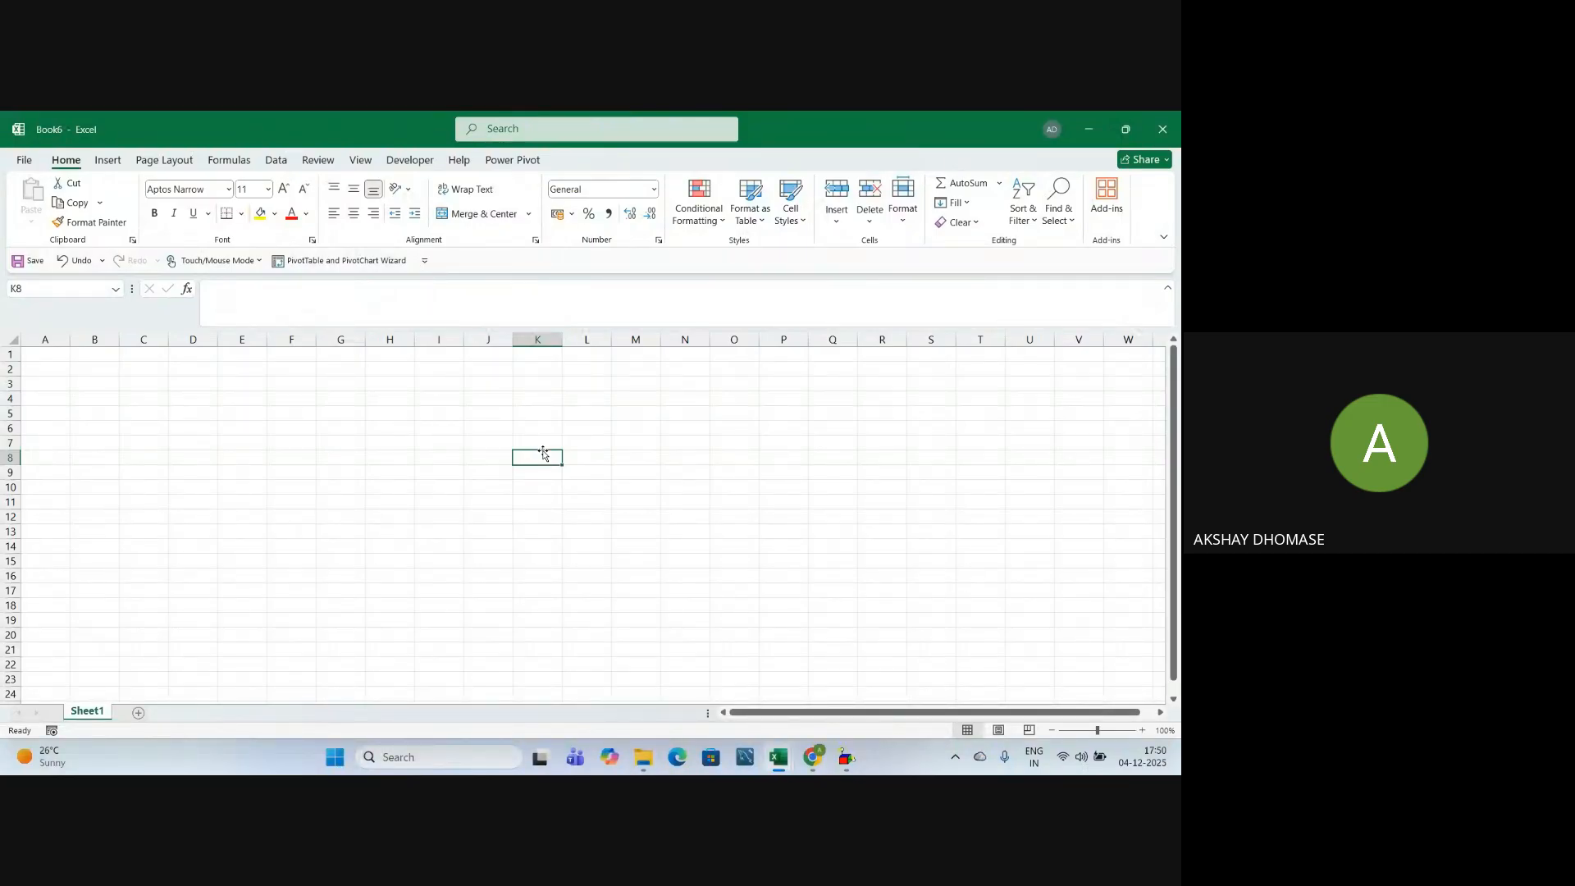
# Import the Customer - Master workbook from the "Merge Table From Different Files" folder as a data source
pyautogui.click(275, 161)
pyautogui.click(41, 218)
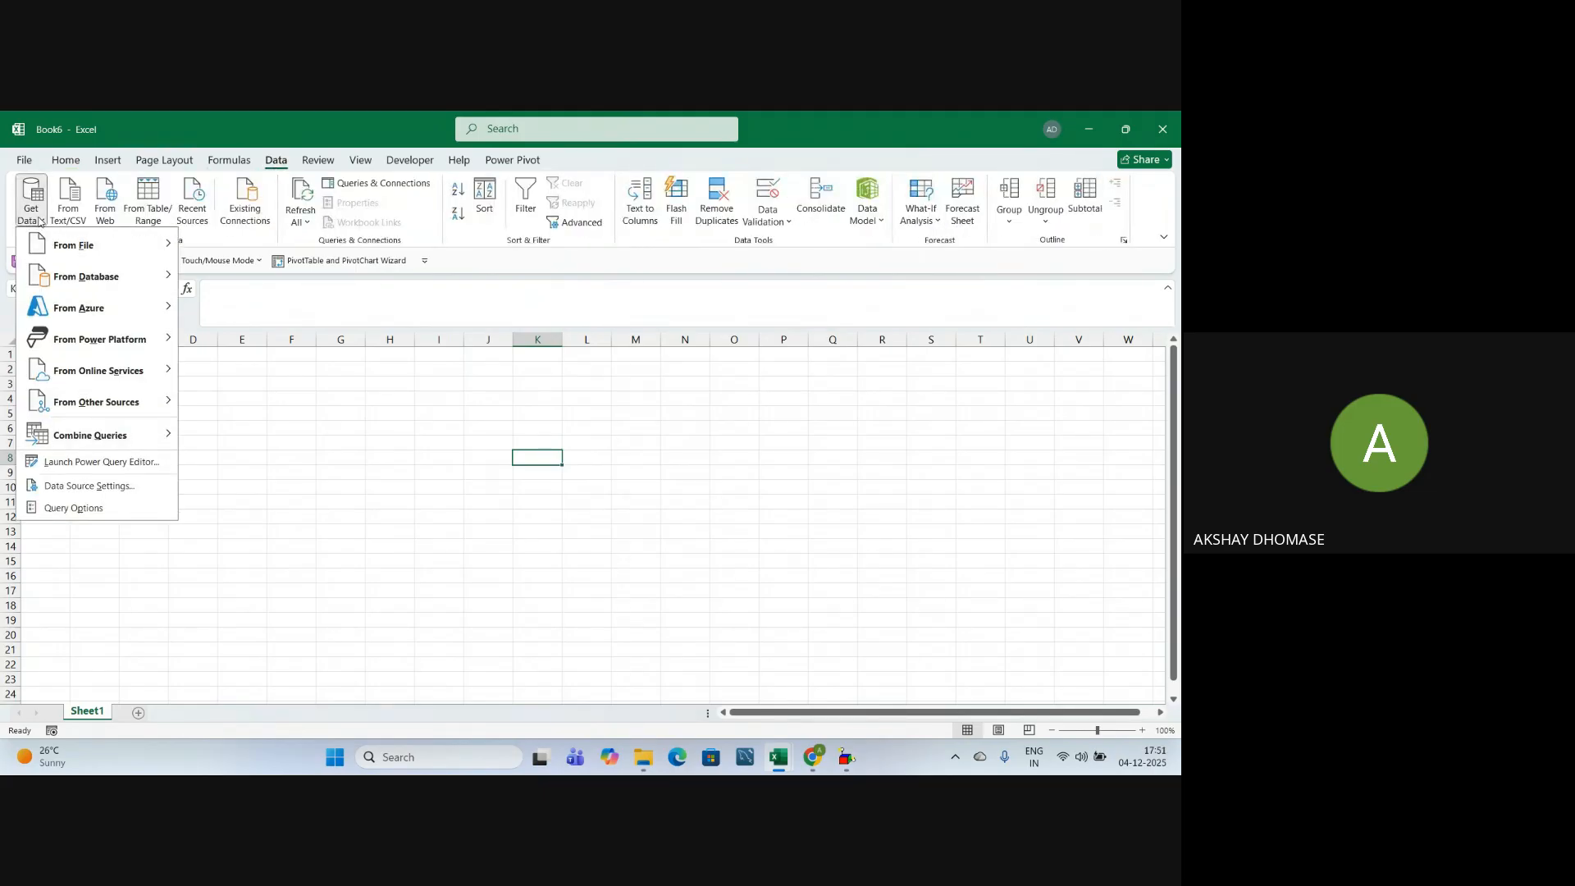
pyautogui.moveTo(98, 245)
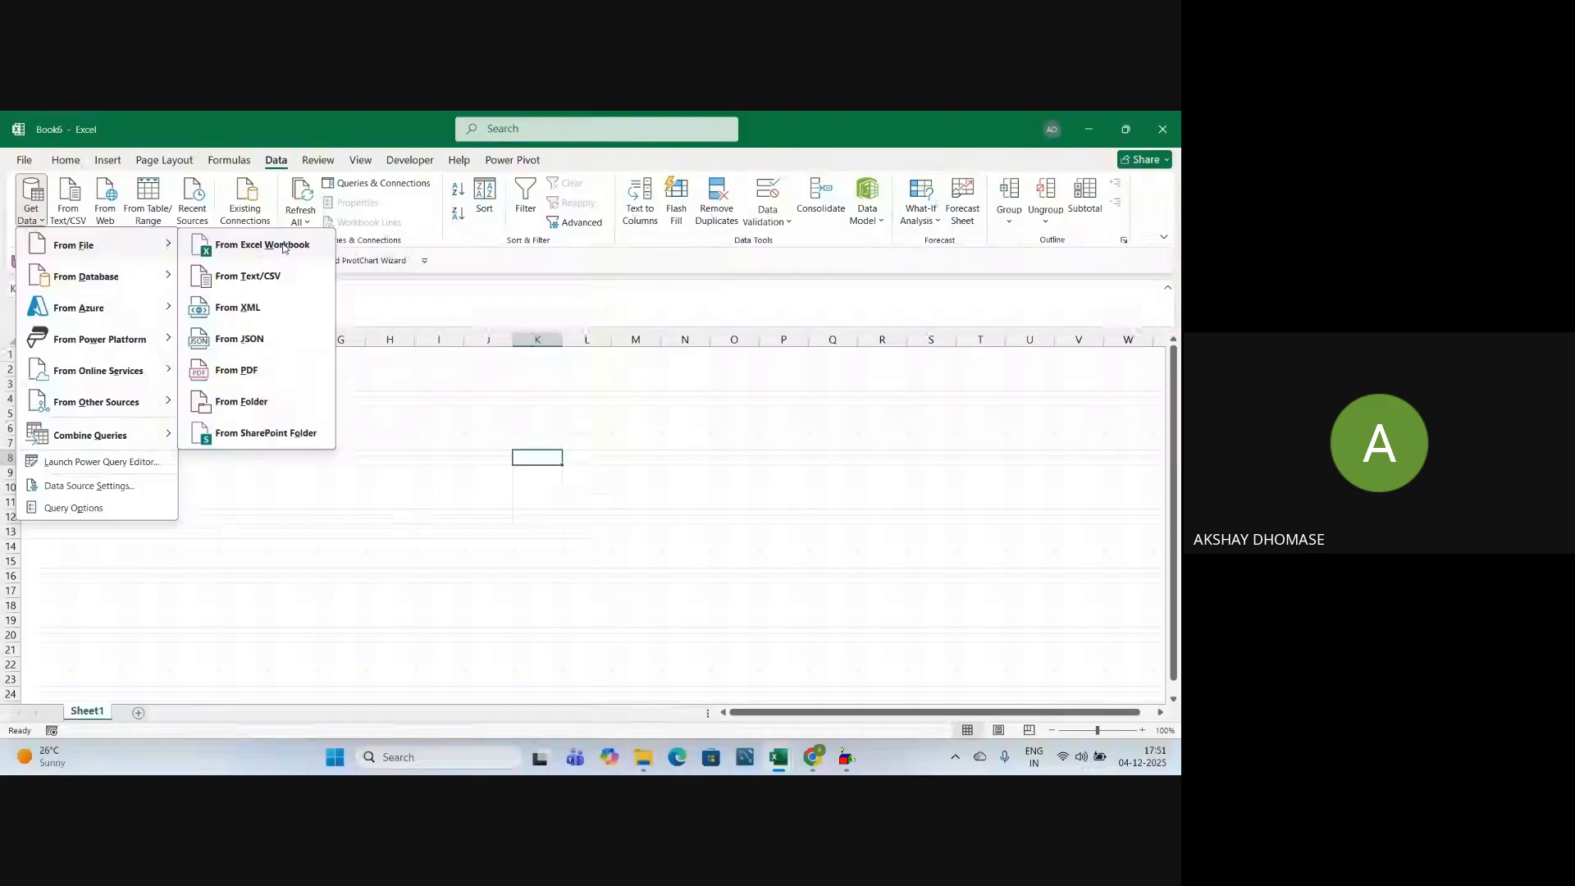
pyautogui.click(282, 246)
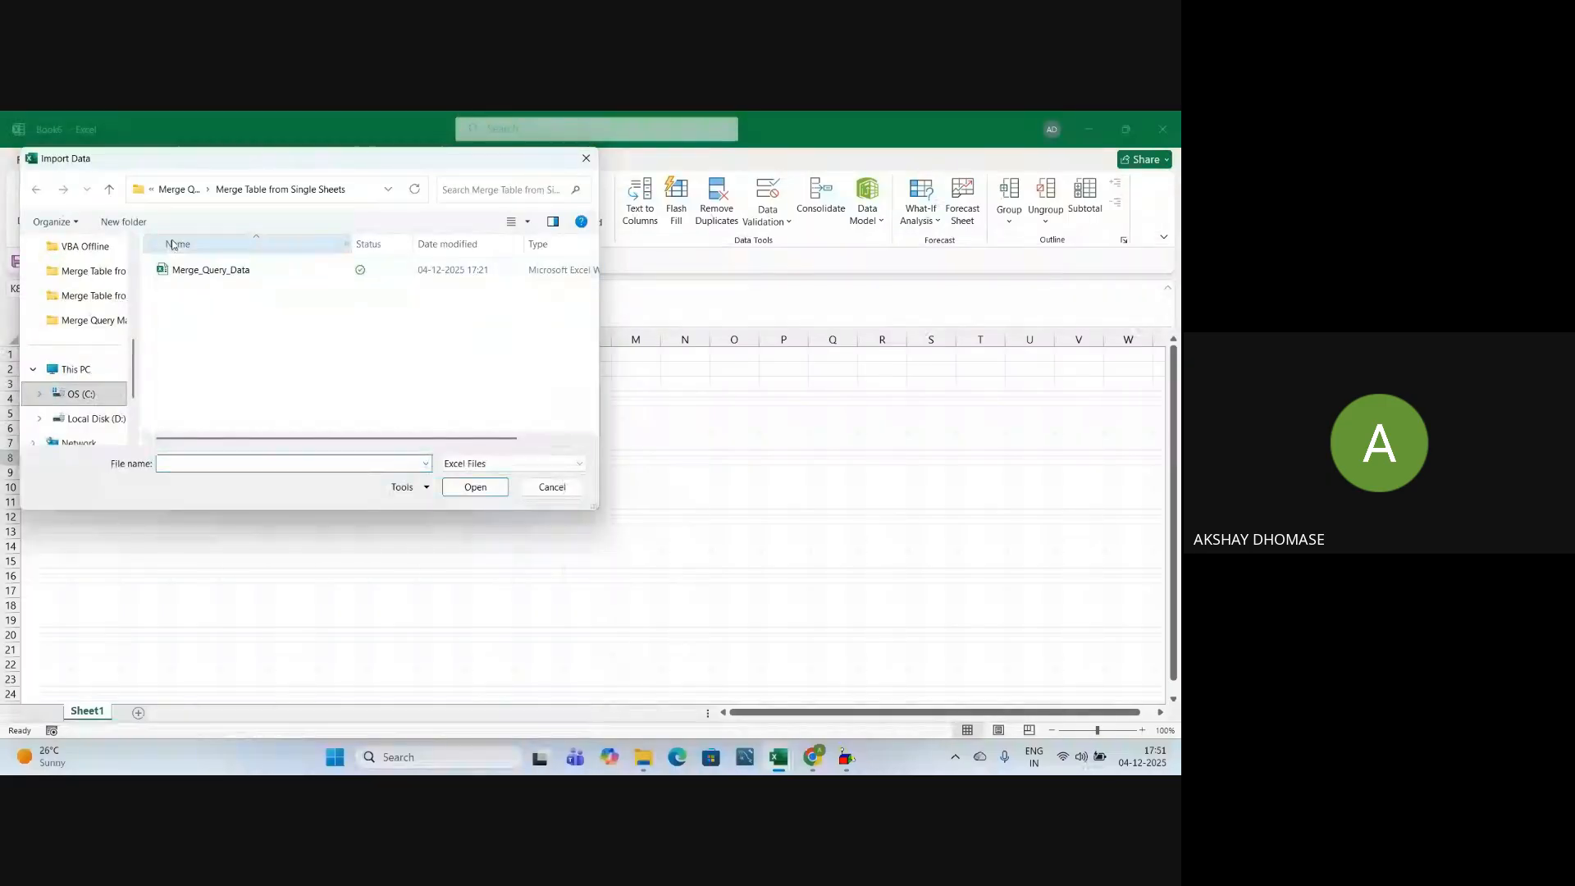
pyautogui.click(174, 190)
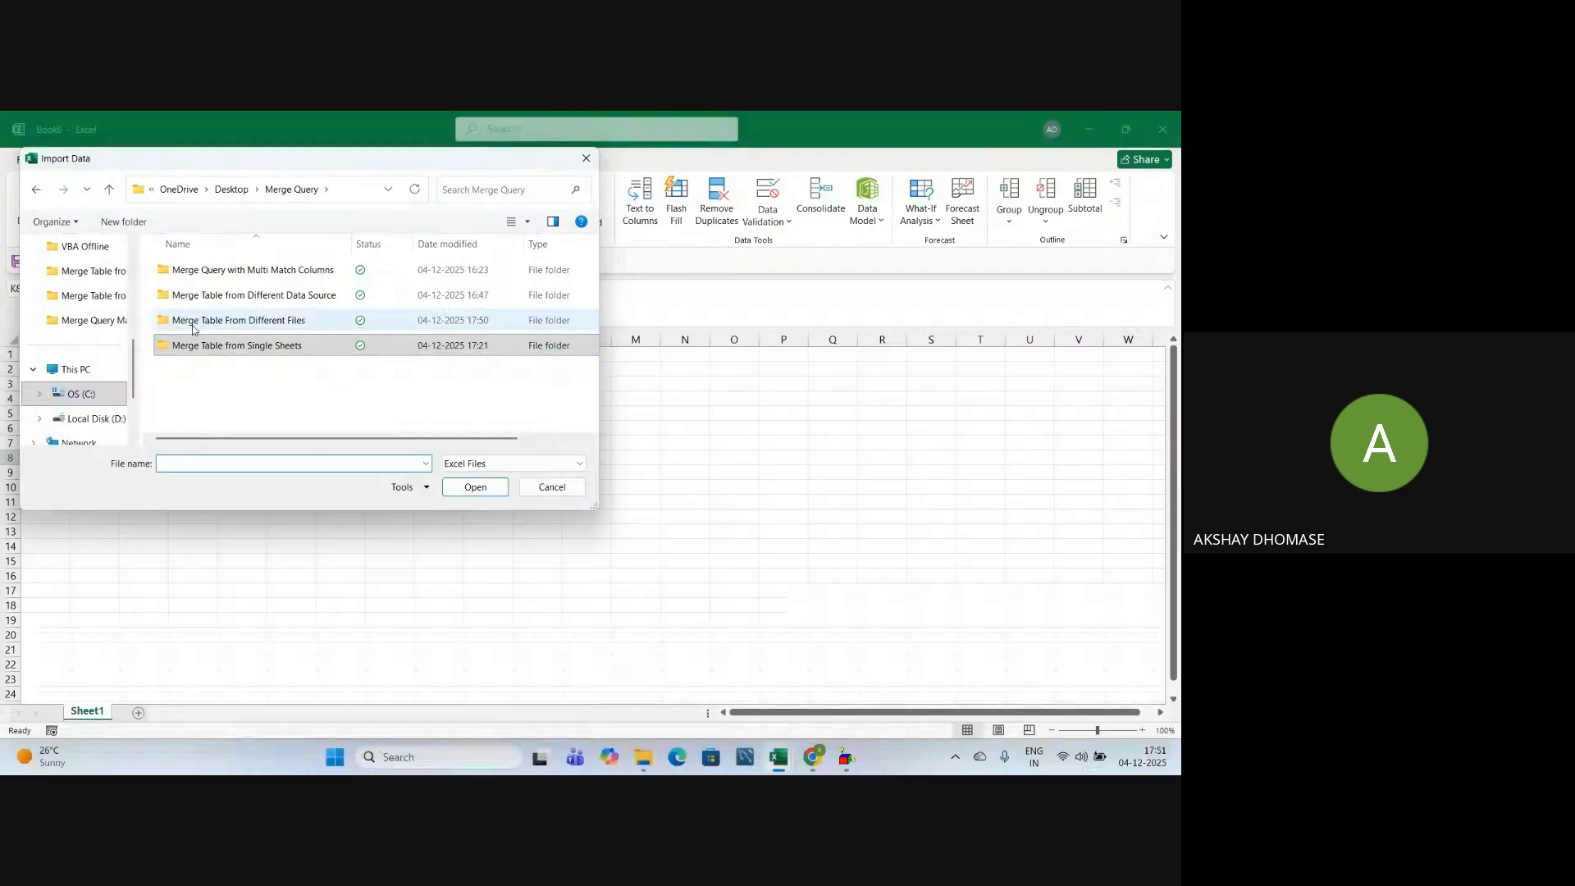
pyautogui.doubleClick(261, 325)
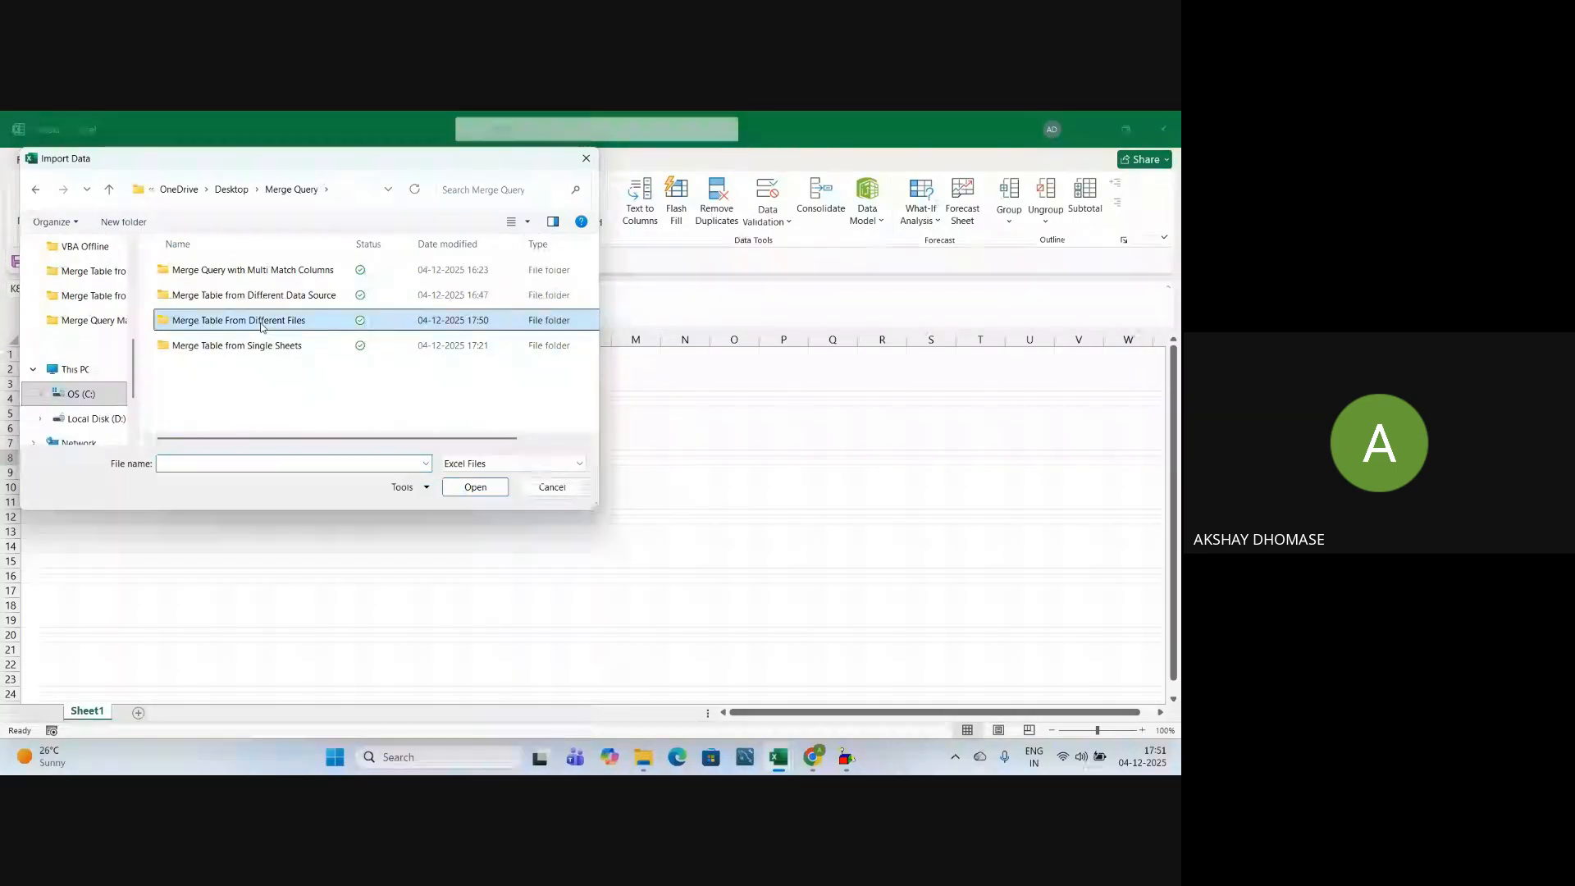
pyautogui.click(223, 273)
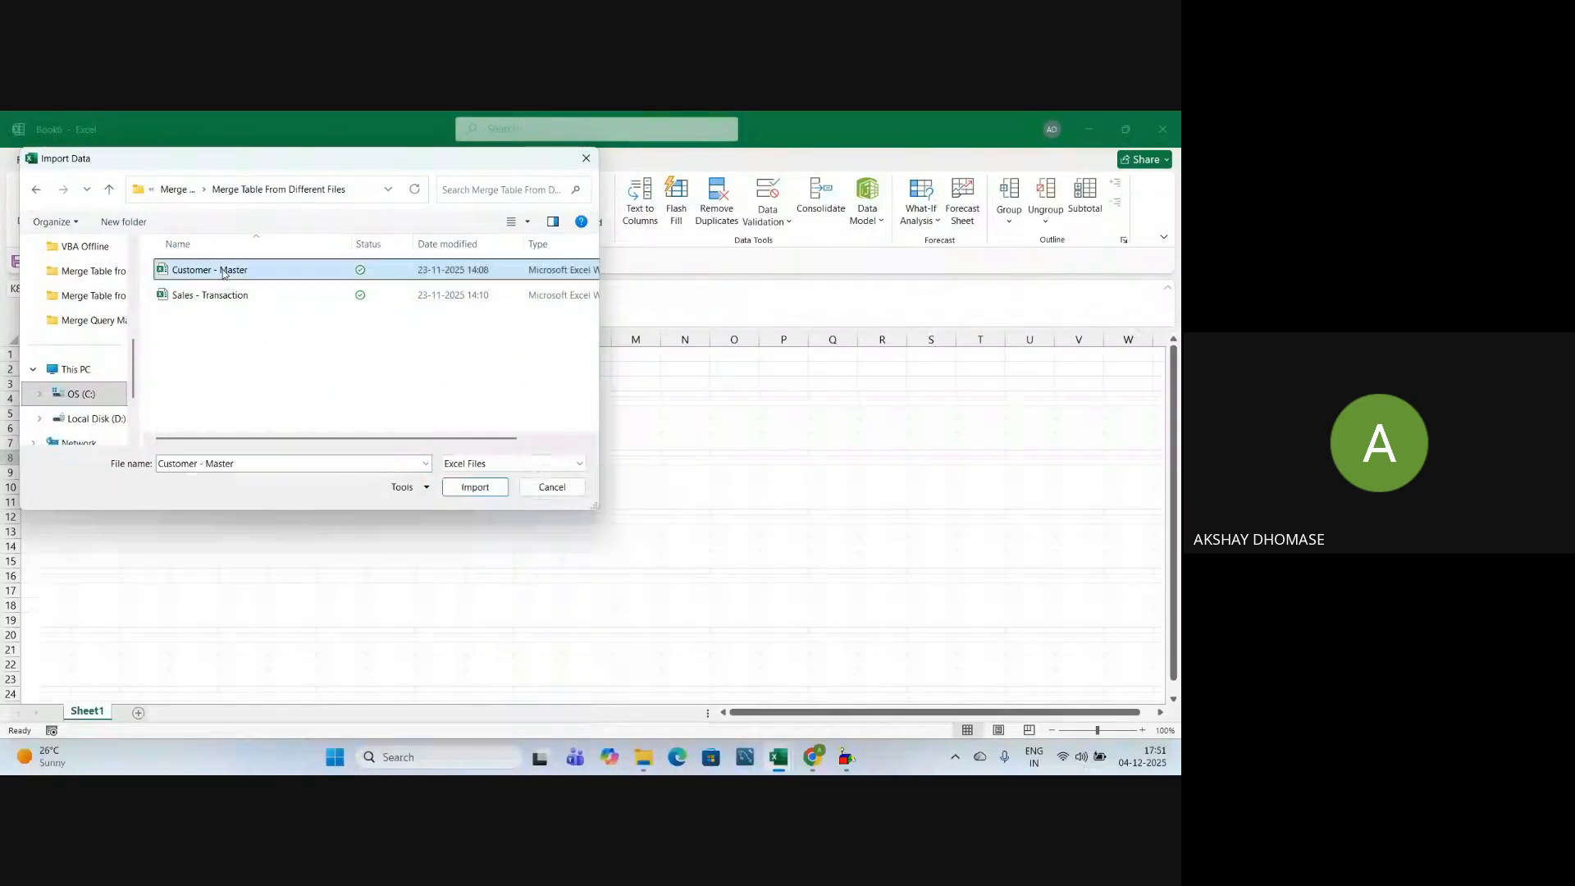
pyautogui.click(481, 489)
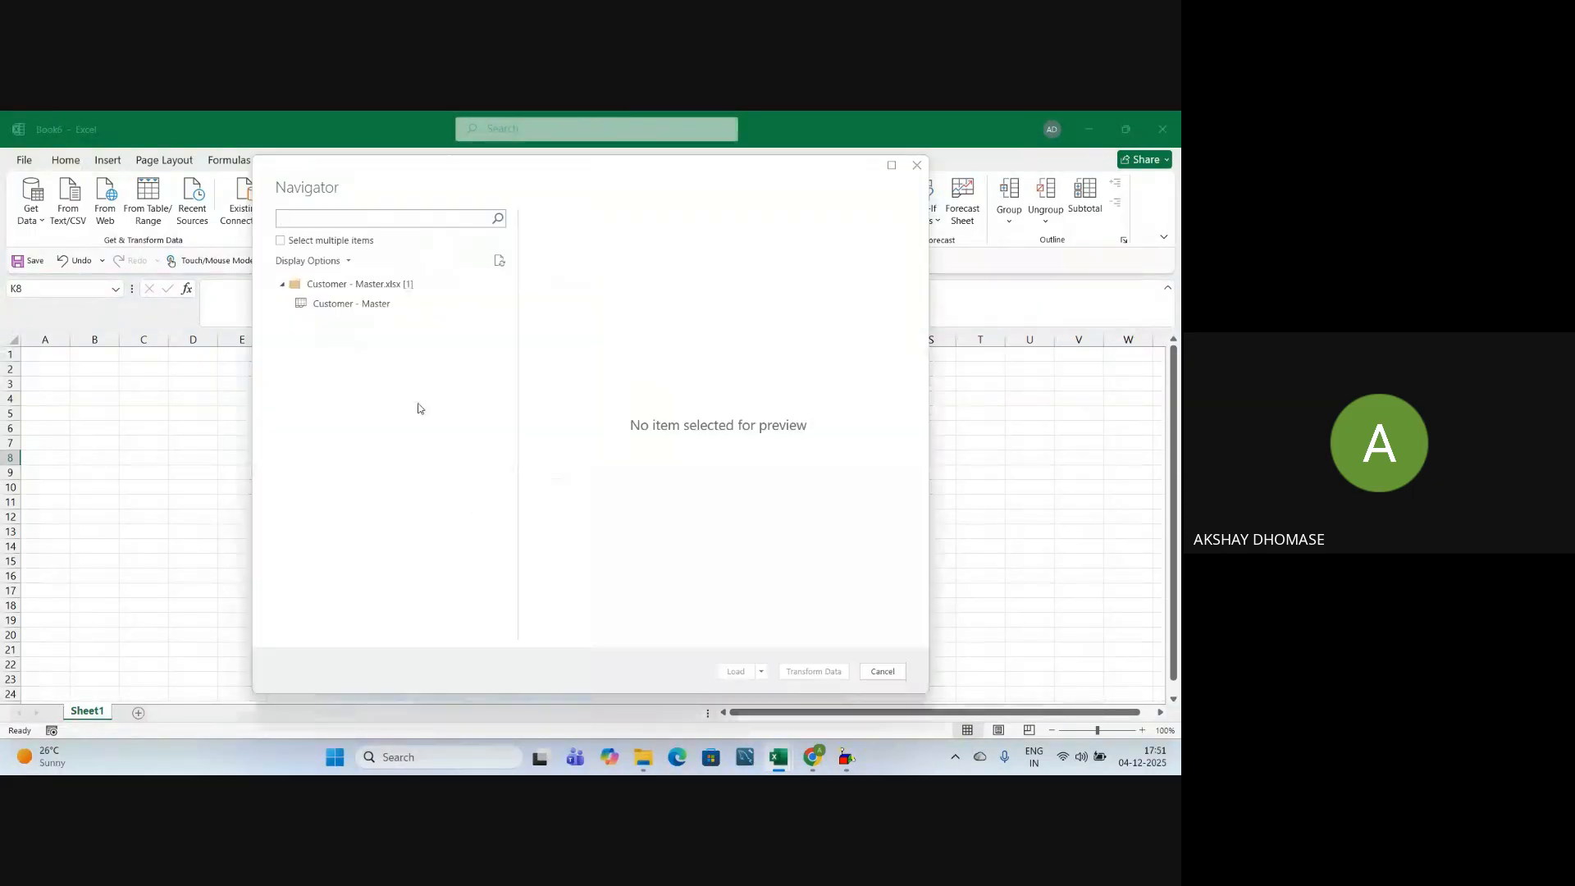
# Enable selecting multiple items, choose the Customer - Master sheet and open it for transformation in Power Query
pyautogui.click(297, 240)
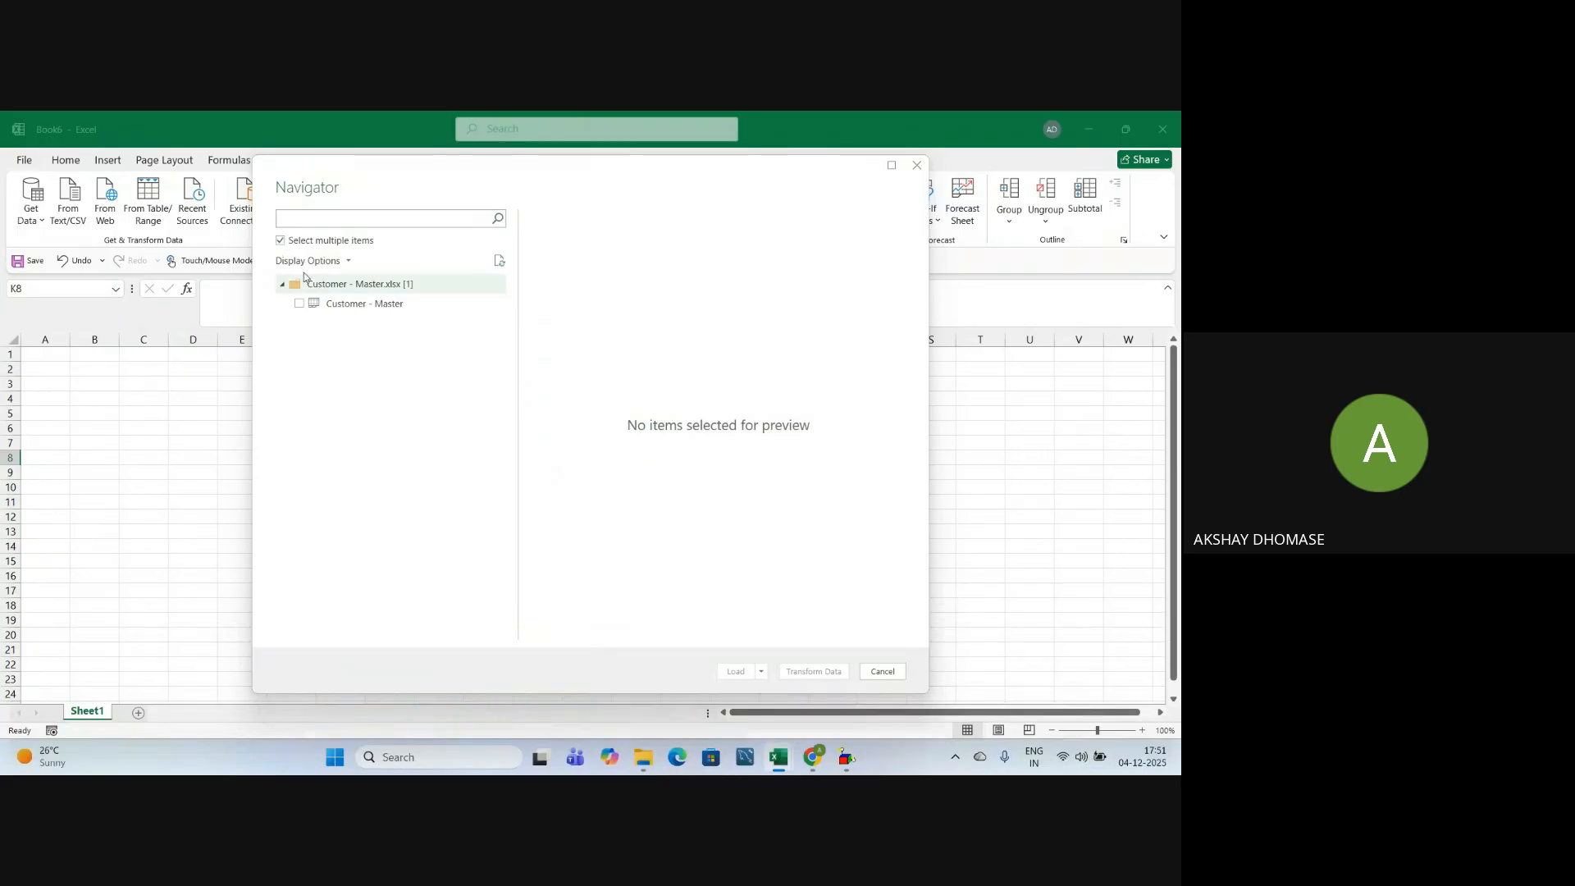
pyautogui.click(298, 304)
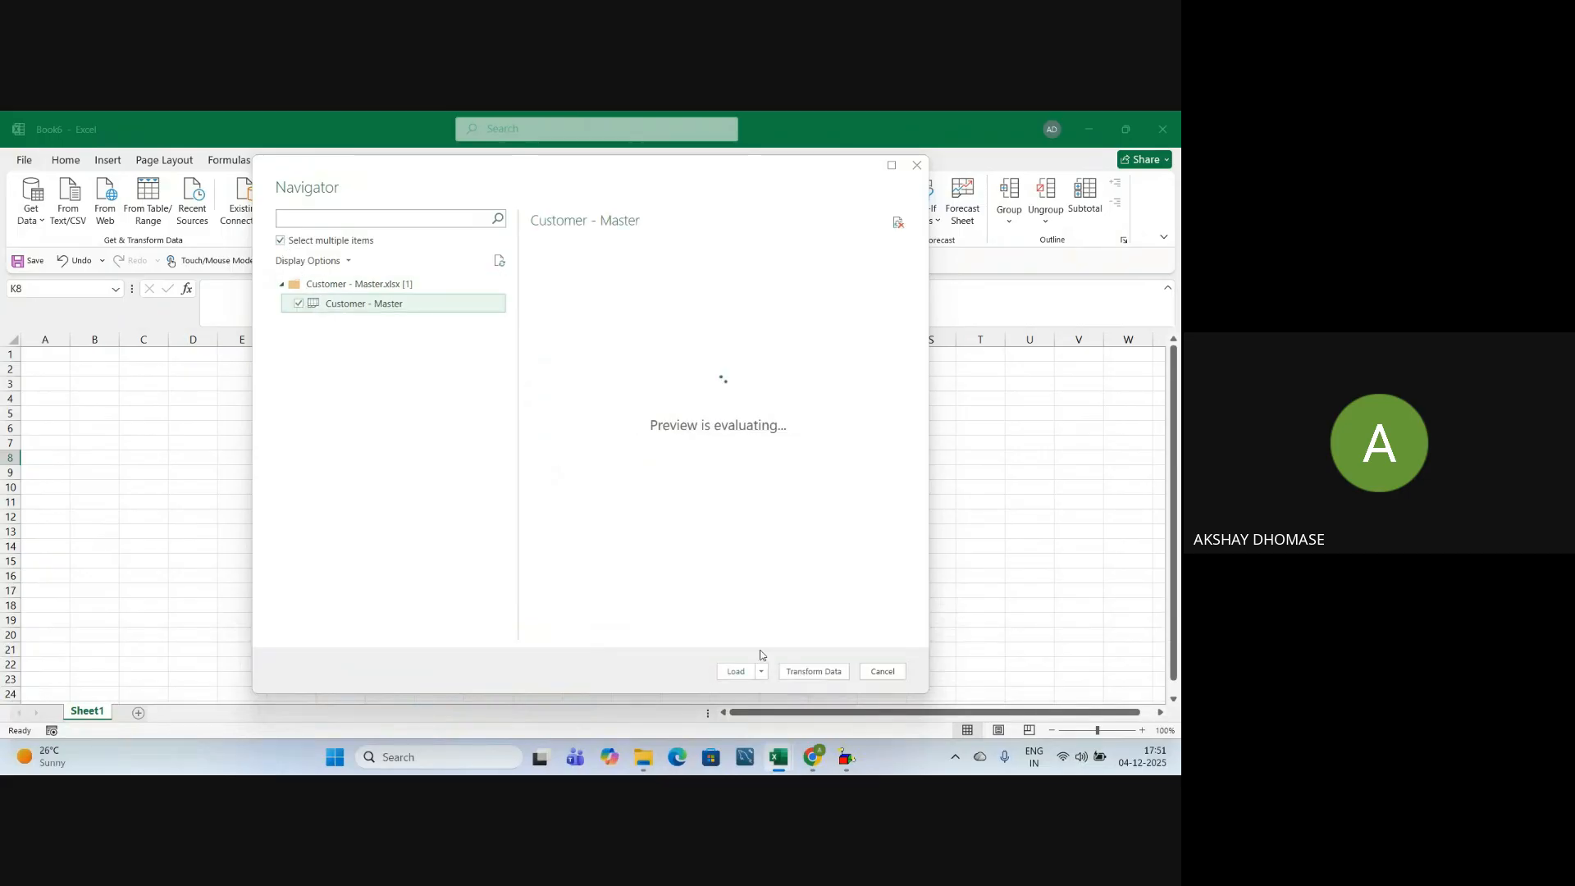
pyautogui.click(816, 674)
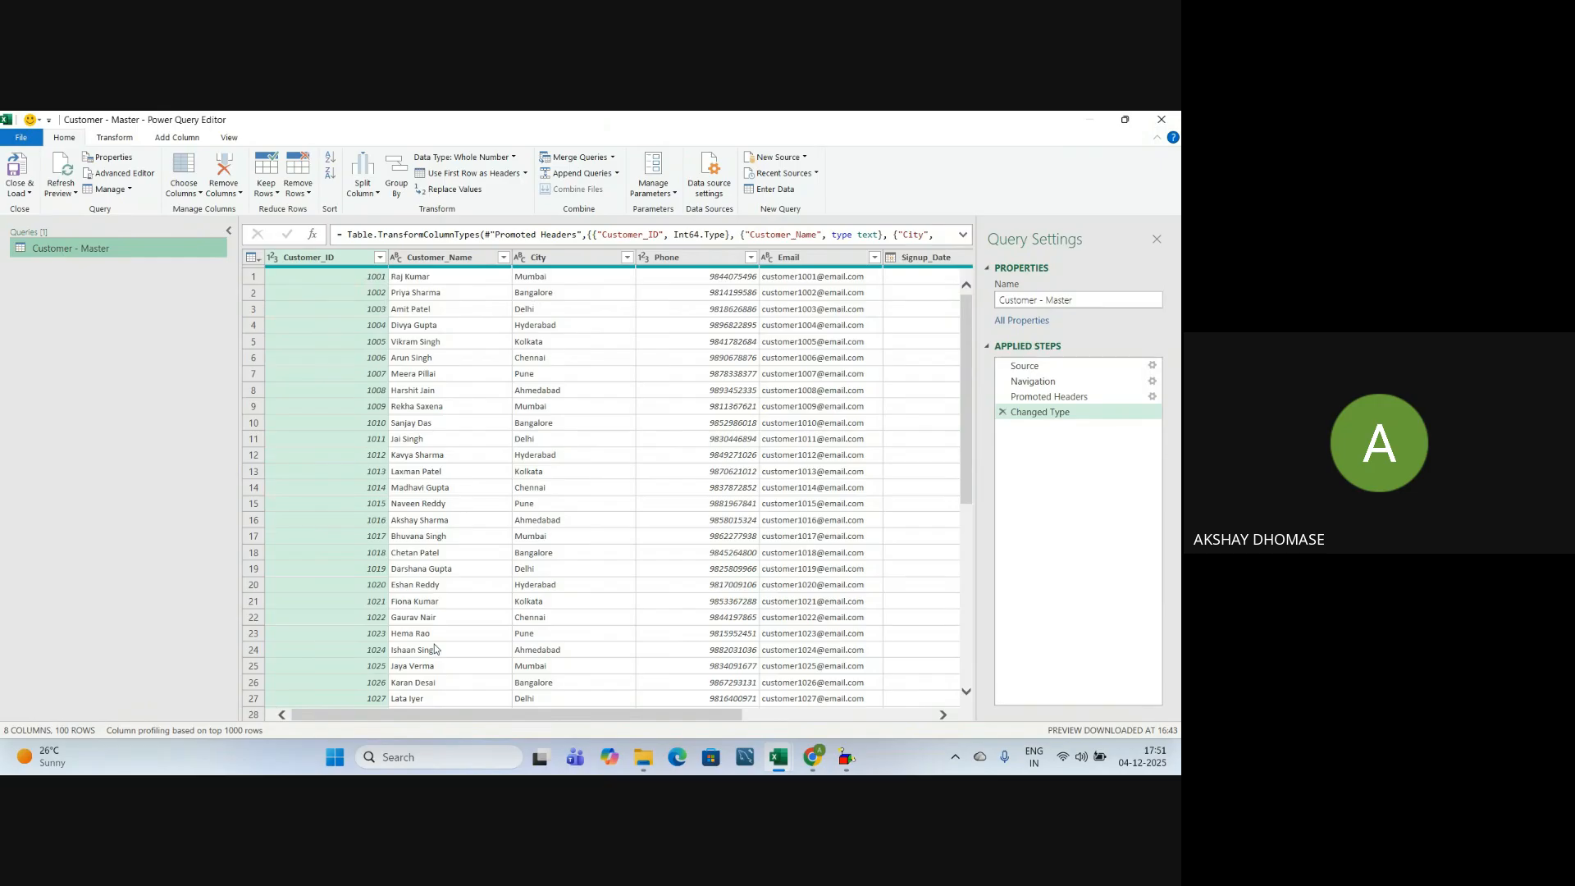
# Add the Sales - Transaction sheet from the Sales - Transaction Excel workbook as a new source in Power Query
pyautogui.click(805, 158)
pyautogui.moveTo(779, 174)
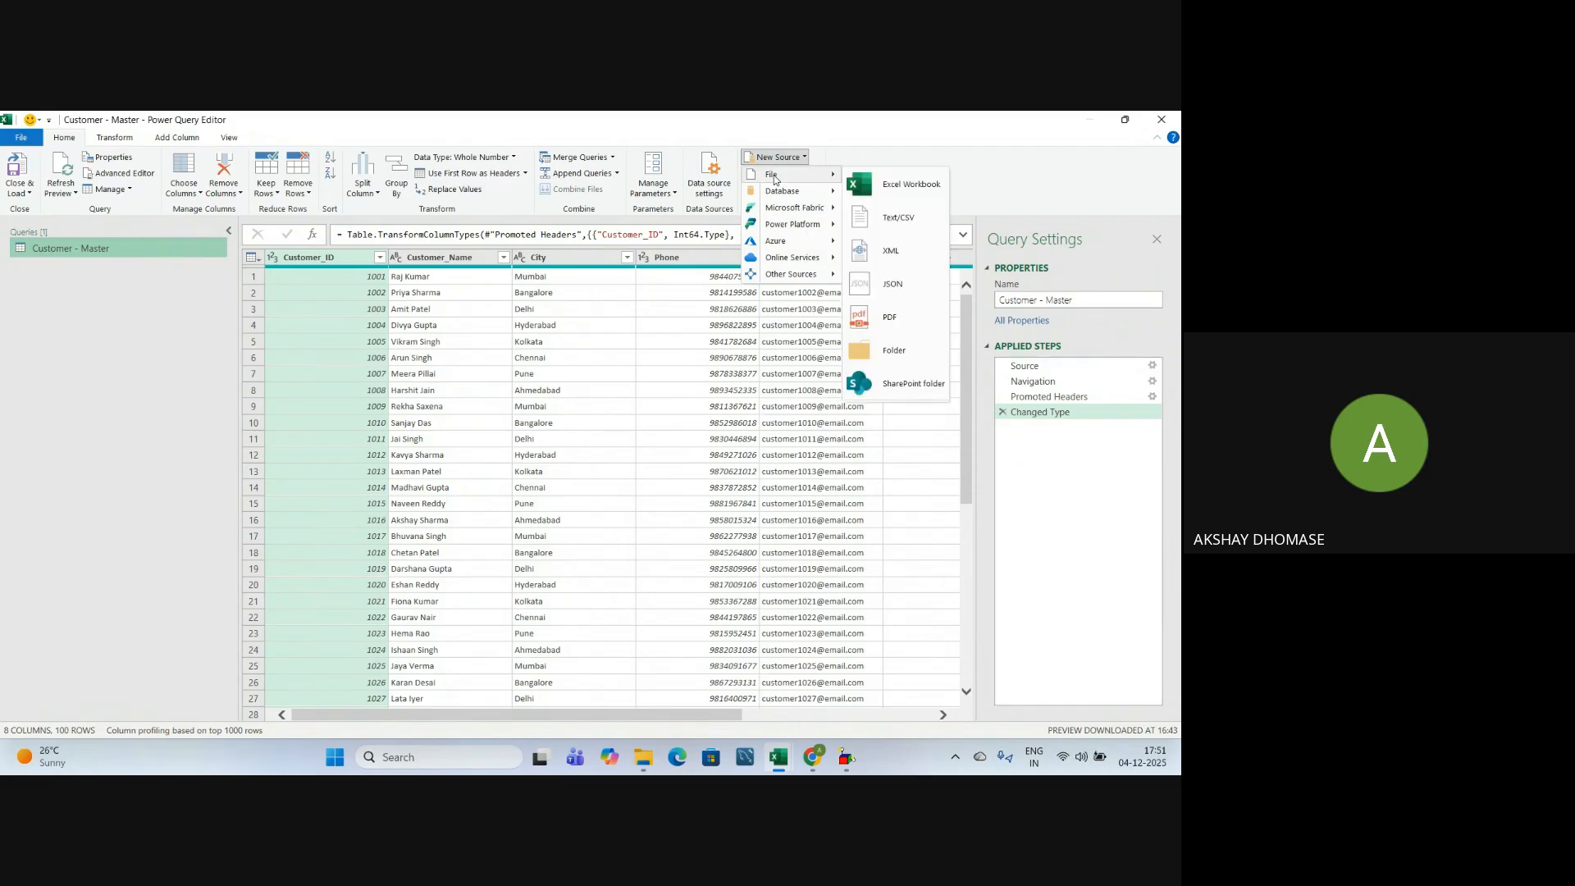
pyautogui.click(908, 186)
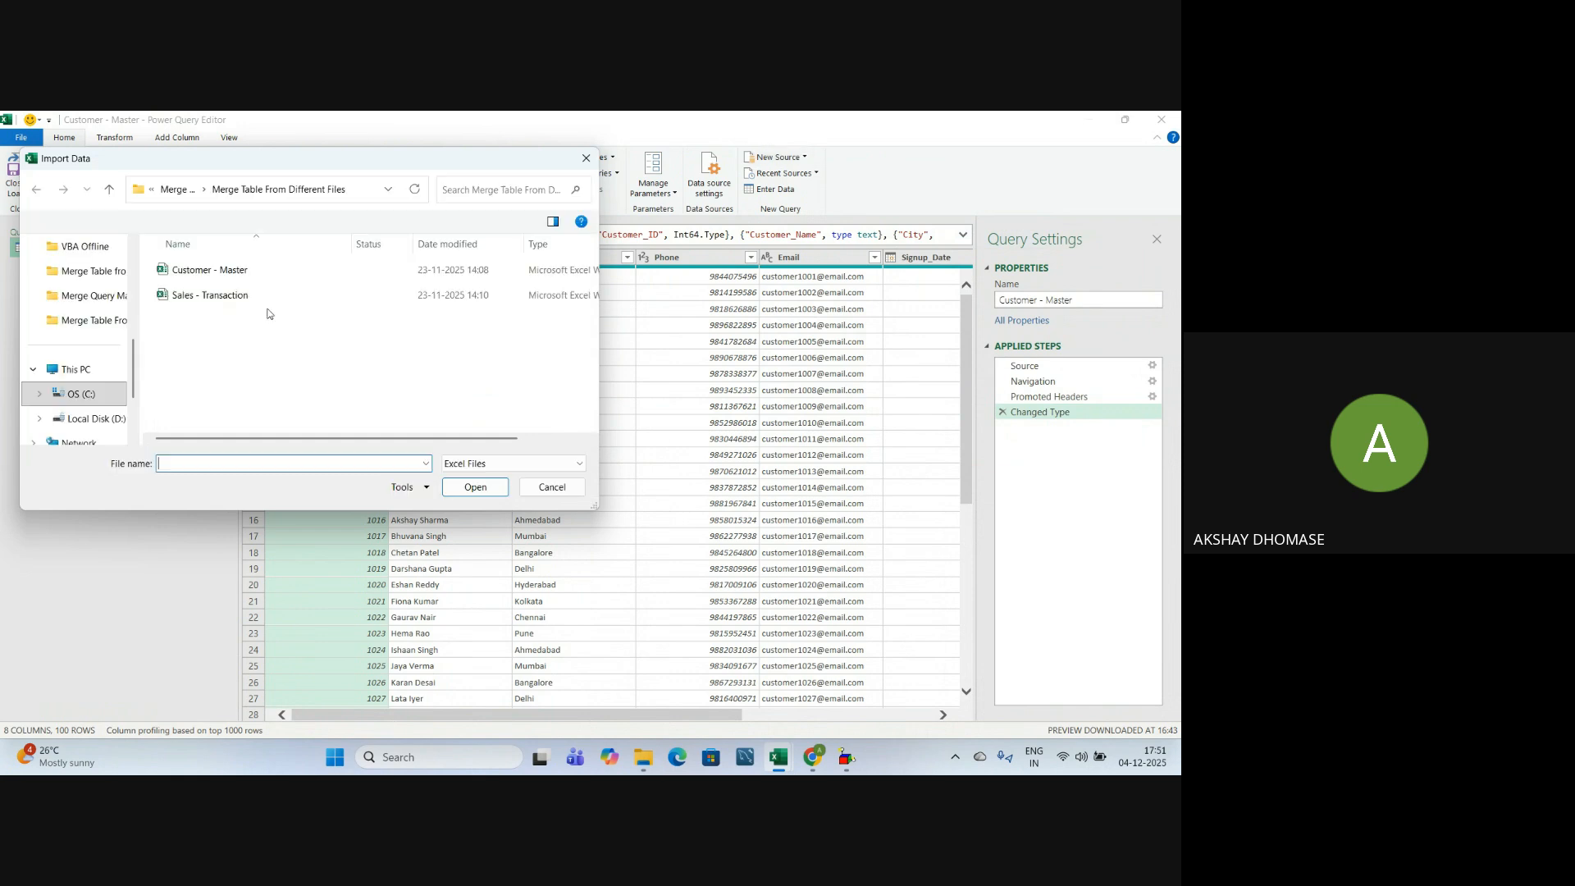
pyautogui.click(186, 299)
pyautogui.click(474, 488)
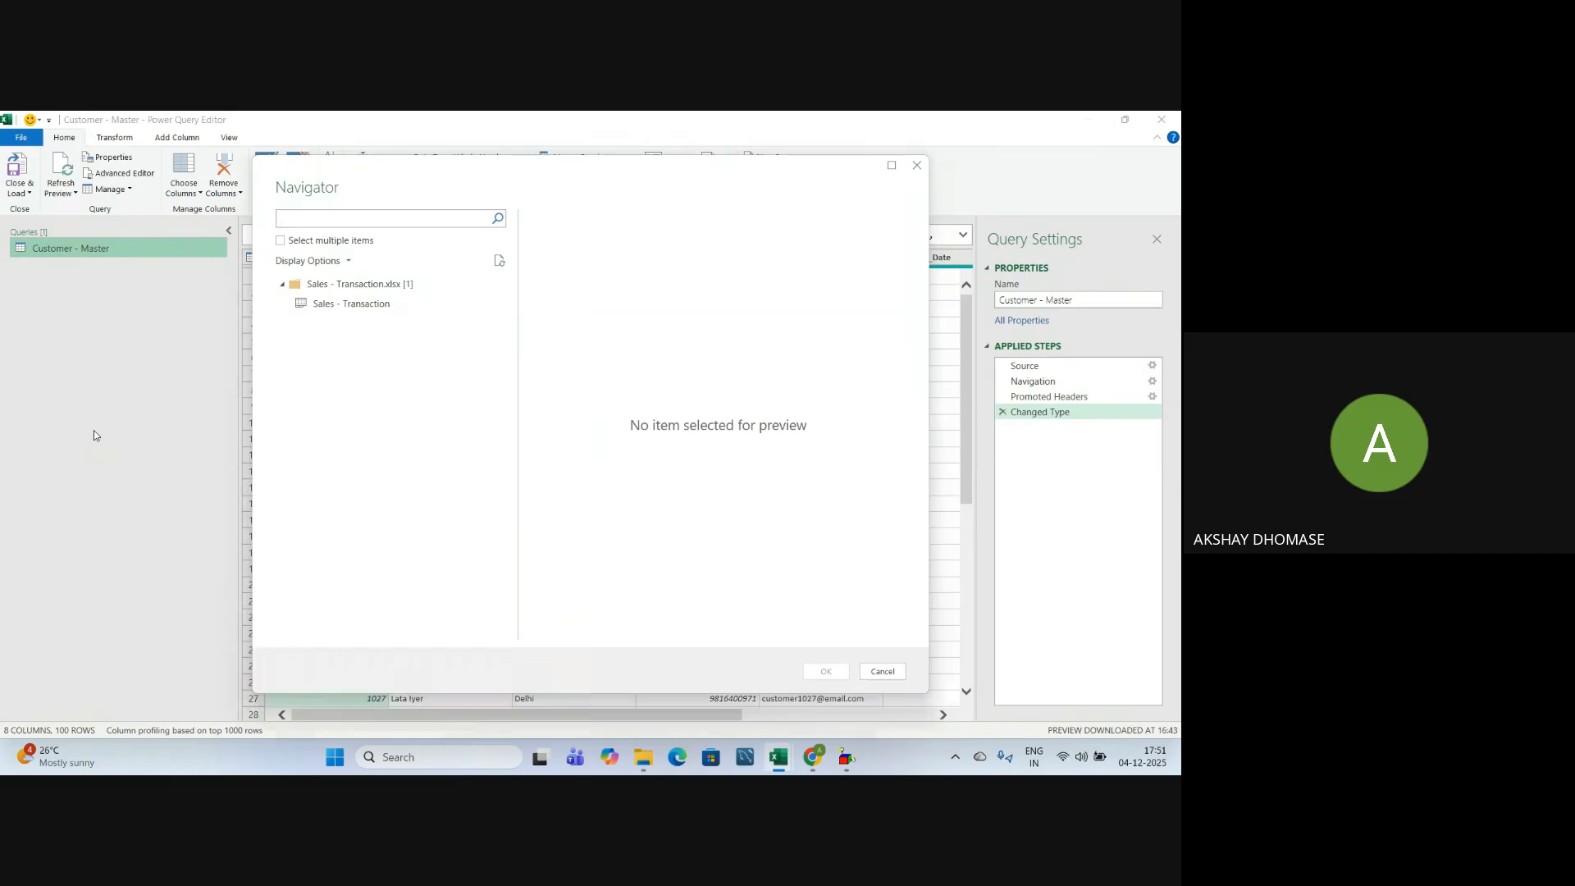
pyautogui.click(281, 240)
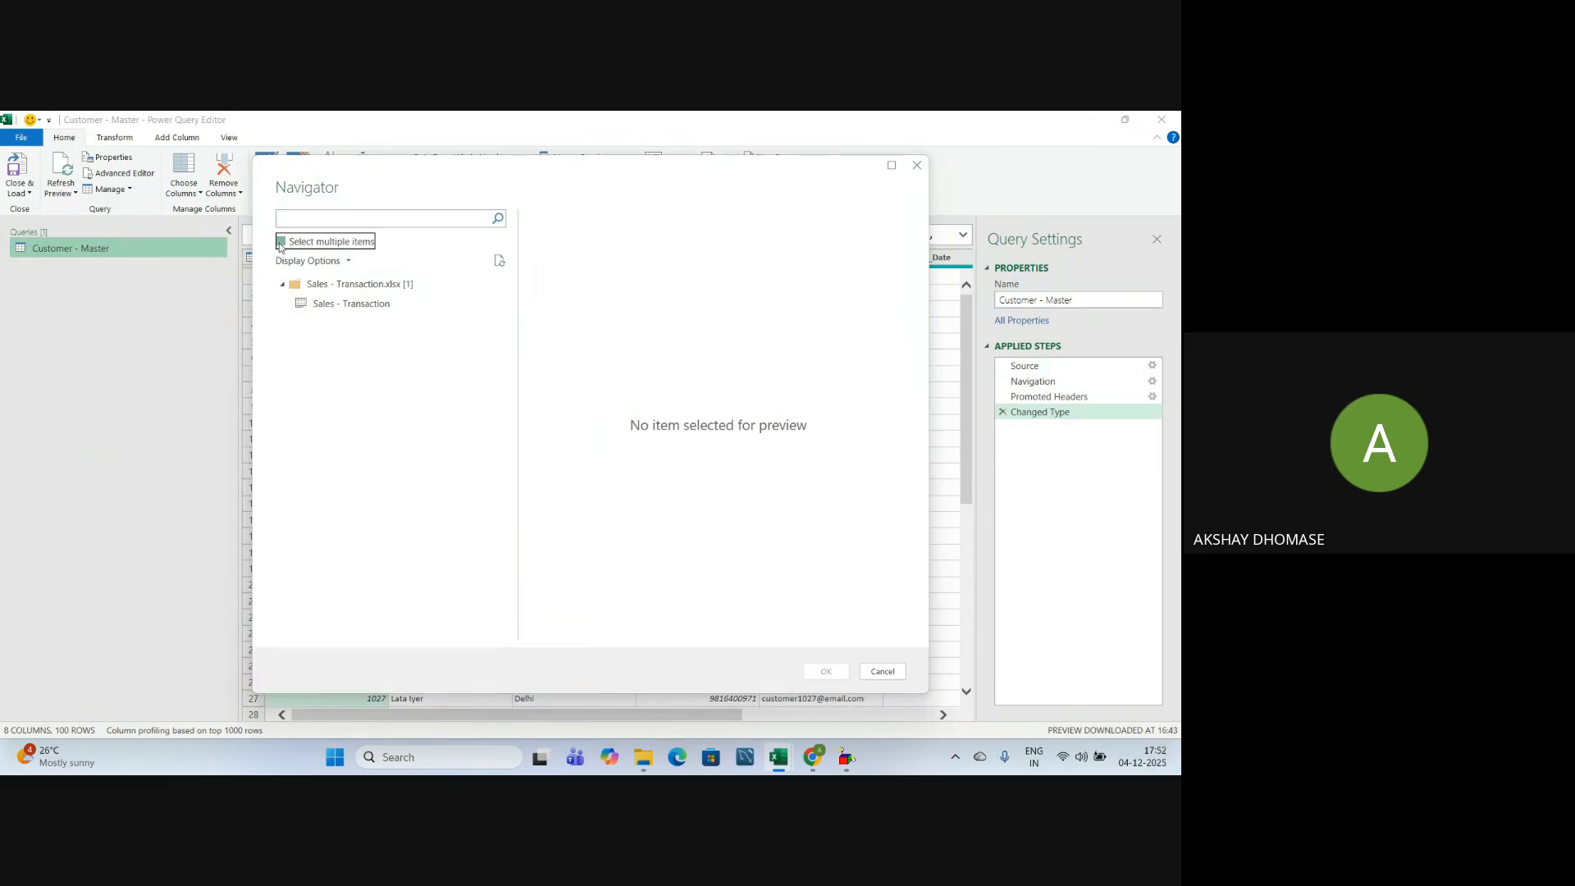
pyautogui.click(298, 304)
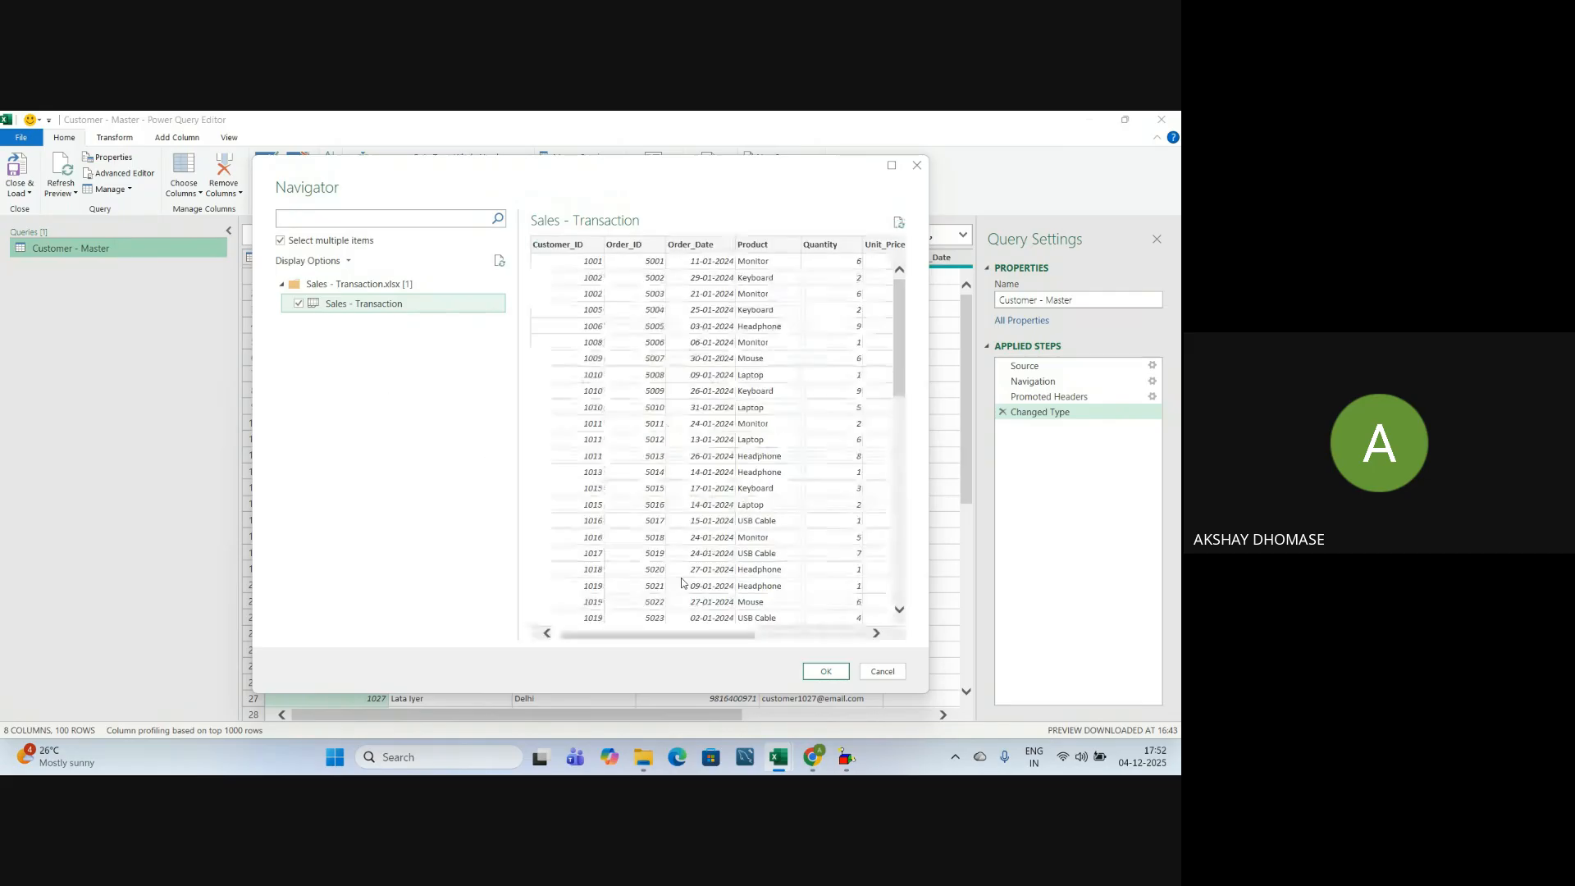
pyautogui.click(816, 673)
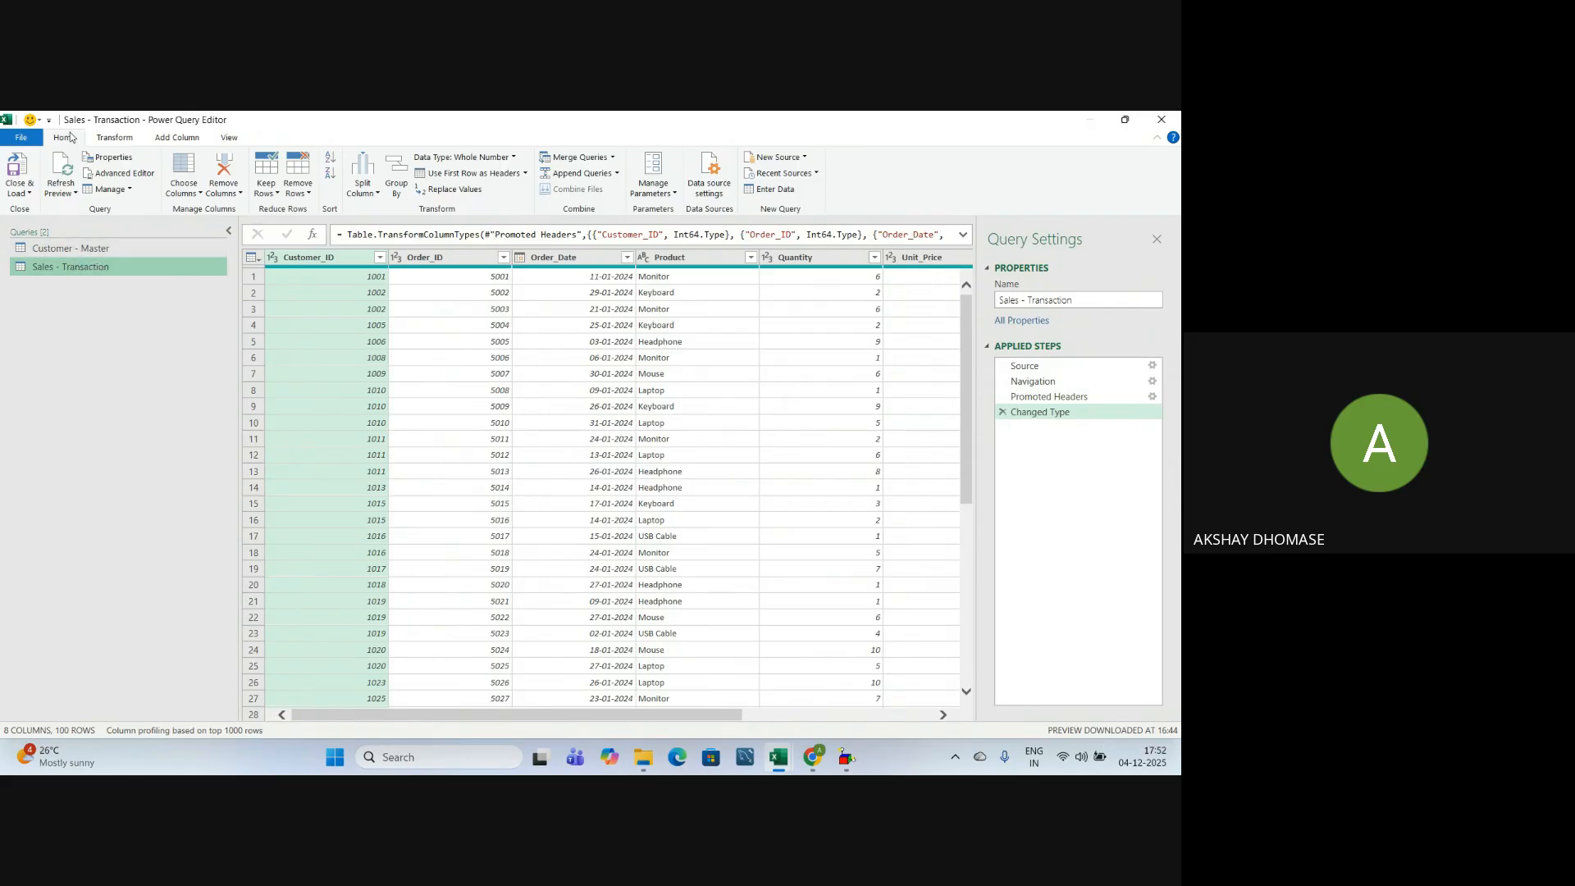
# Merge Customer - Master with Sales - Transaction as a new query, matching on Customer_ID with a Left Outer join
pyautogui.click(612, 157)
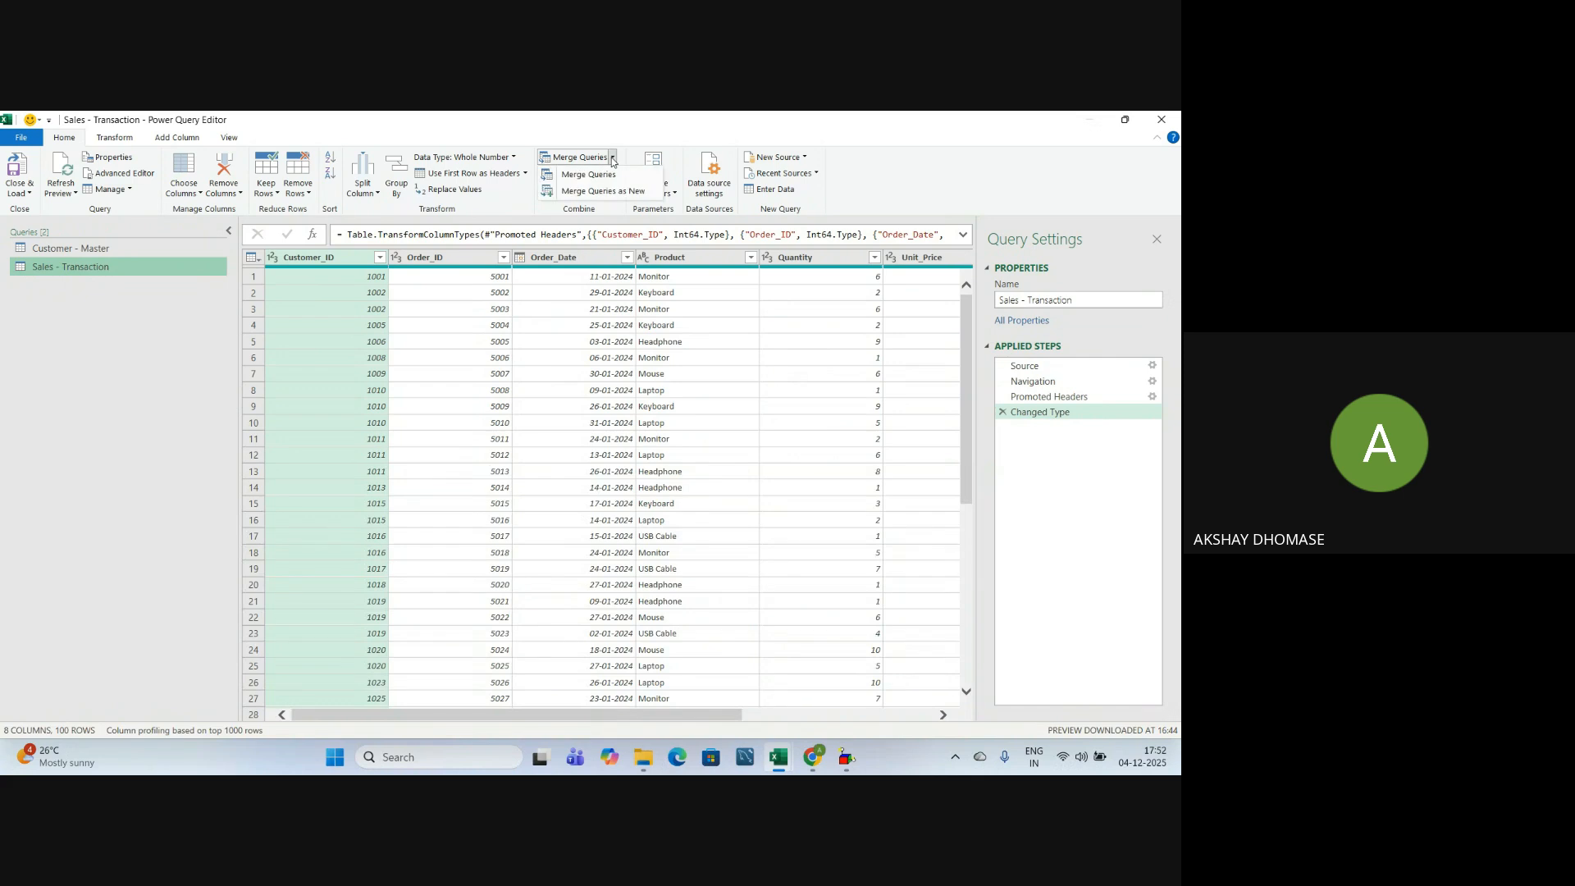
pyautogui.click(603, 192)
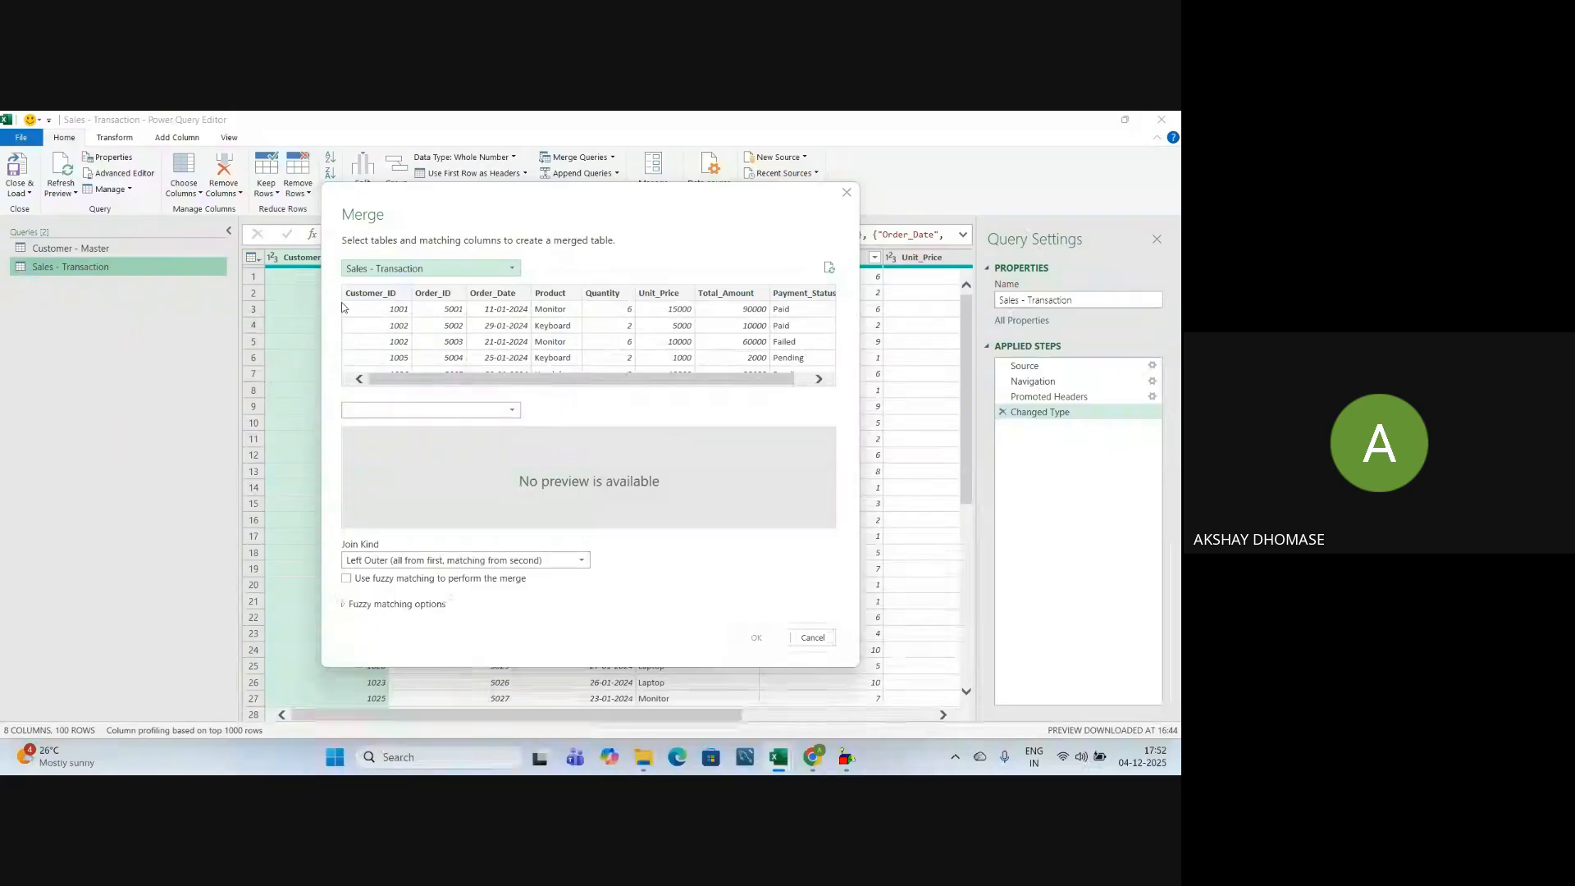
pyautogui.click(370, 275)
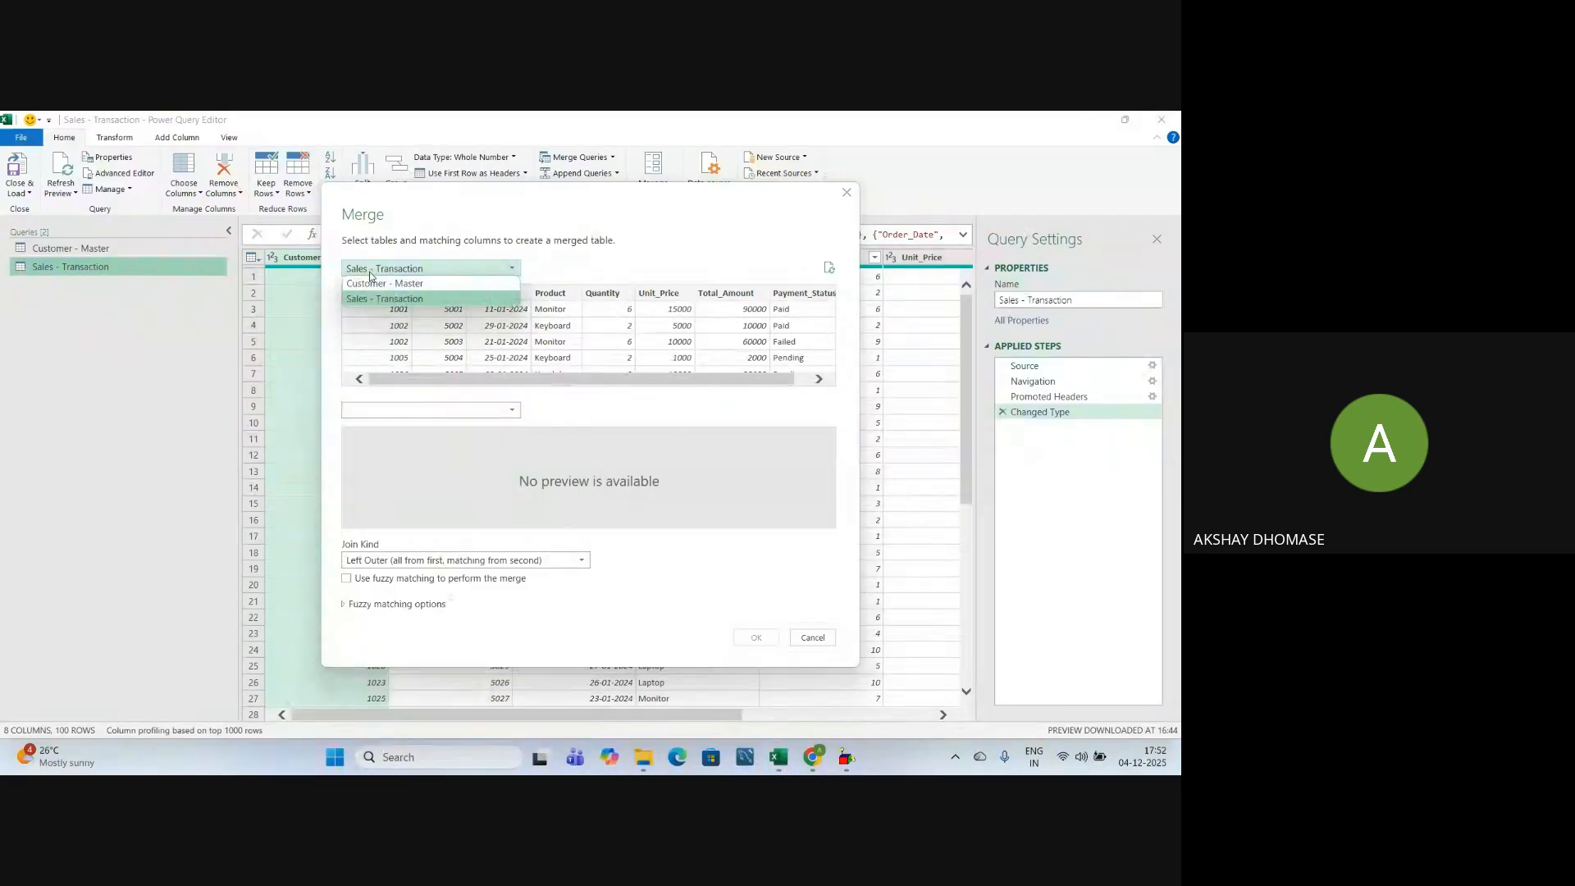
pyautogui.click(370, 283)
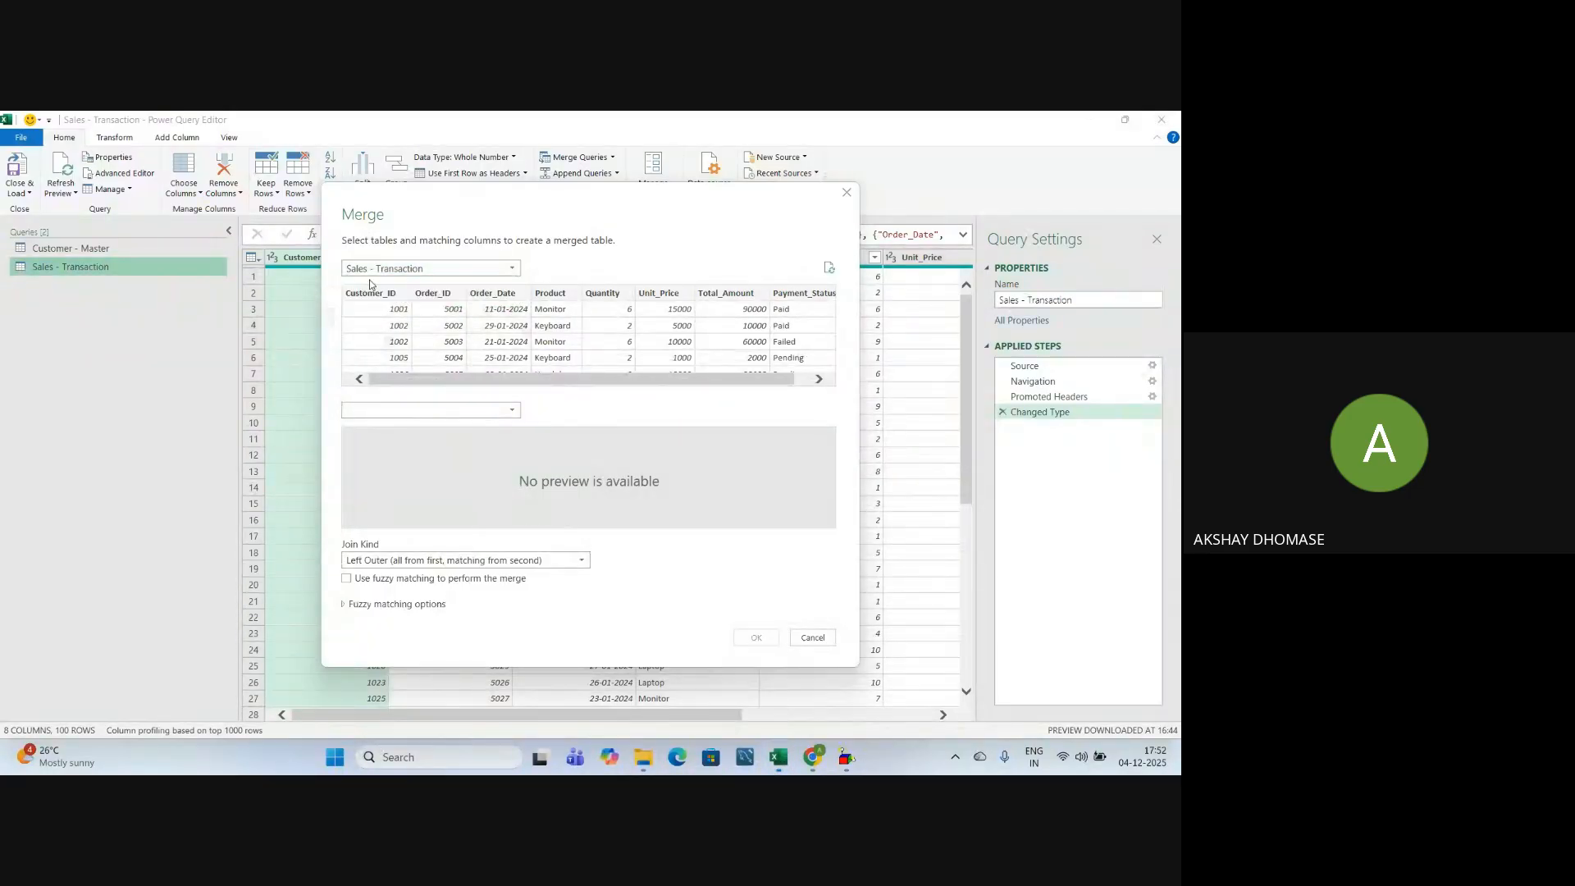
pyautogui.click(377, 410)
pyautogui.click(369, 441)
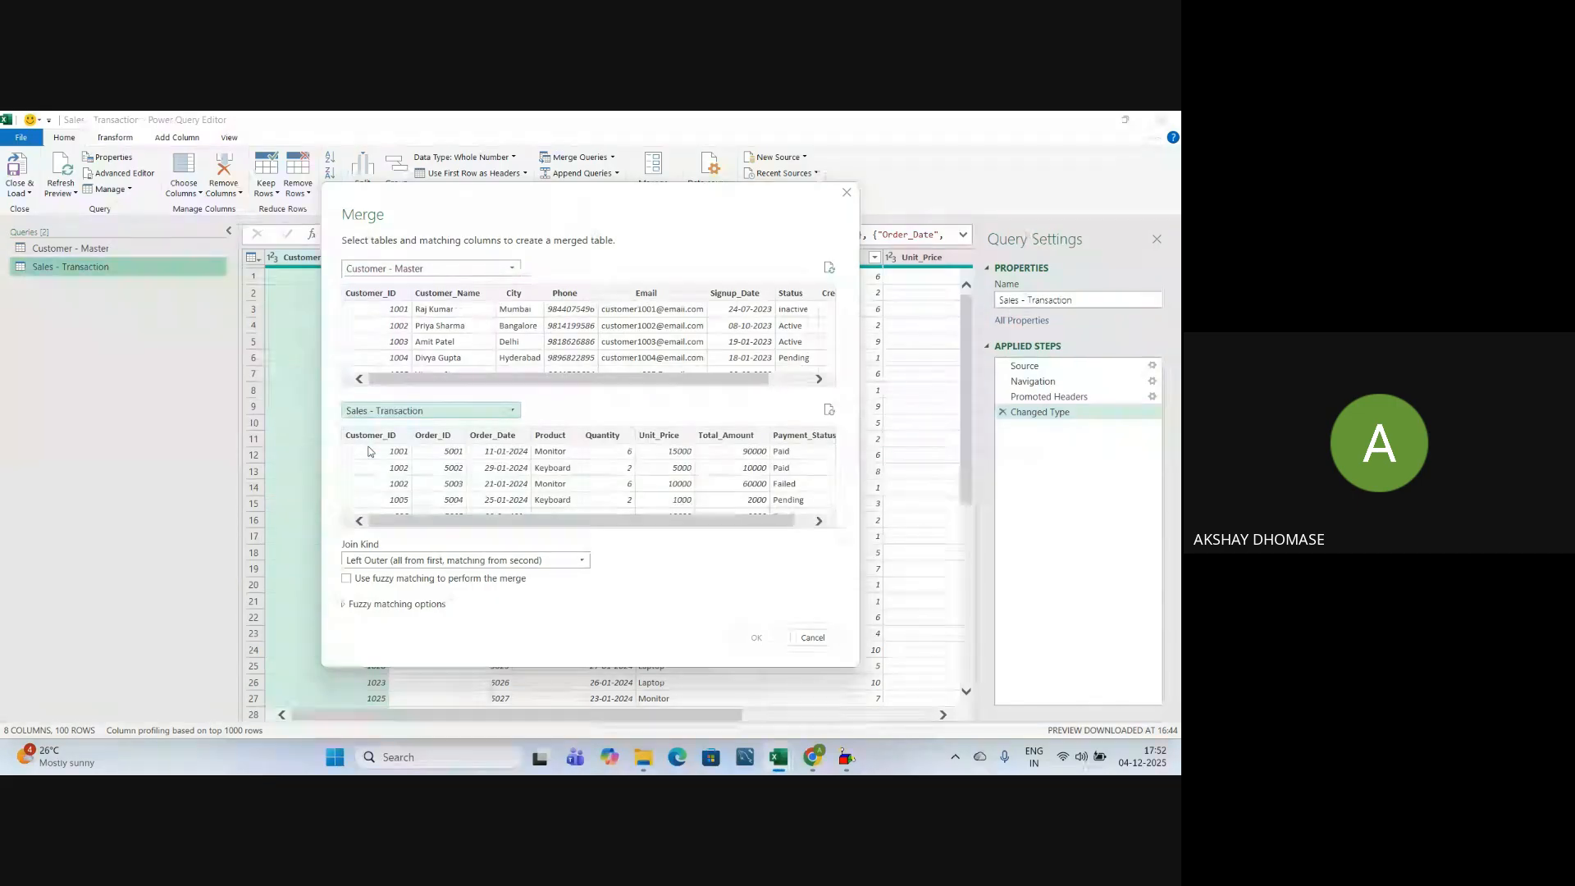
pyautogui.click(387, 312)
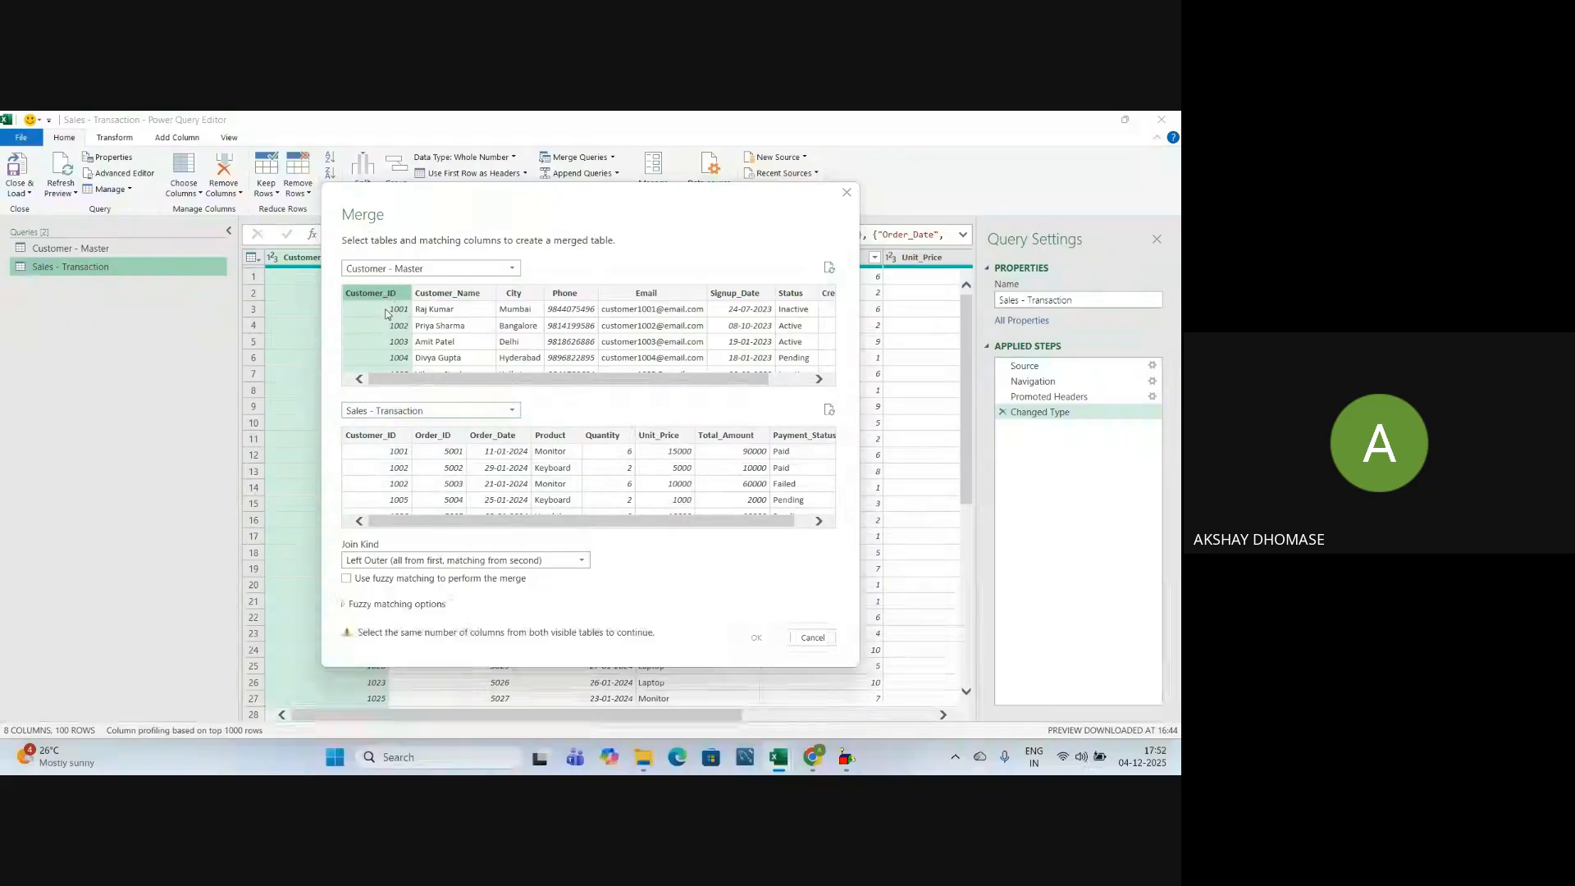
pyautogui.click(389, 439)
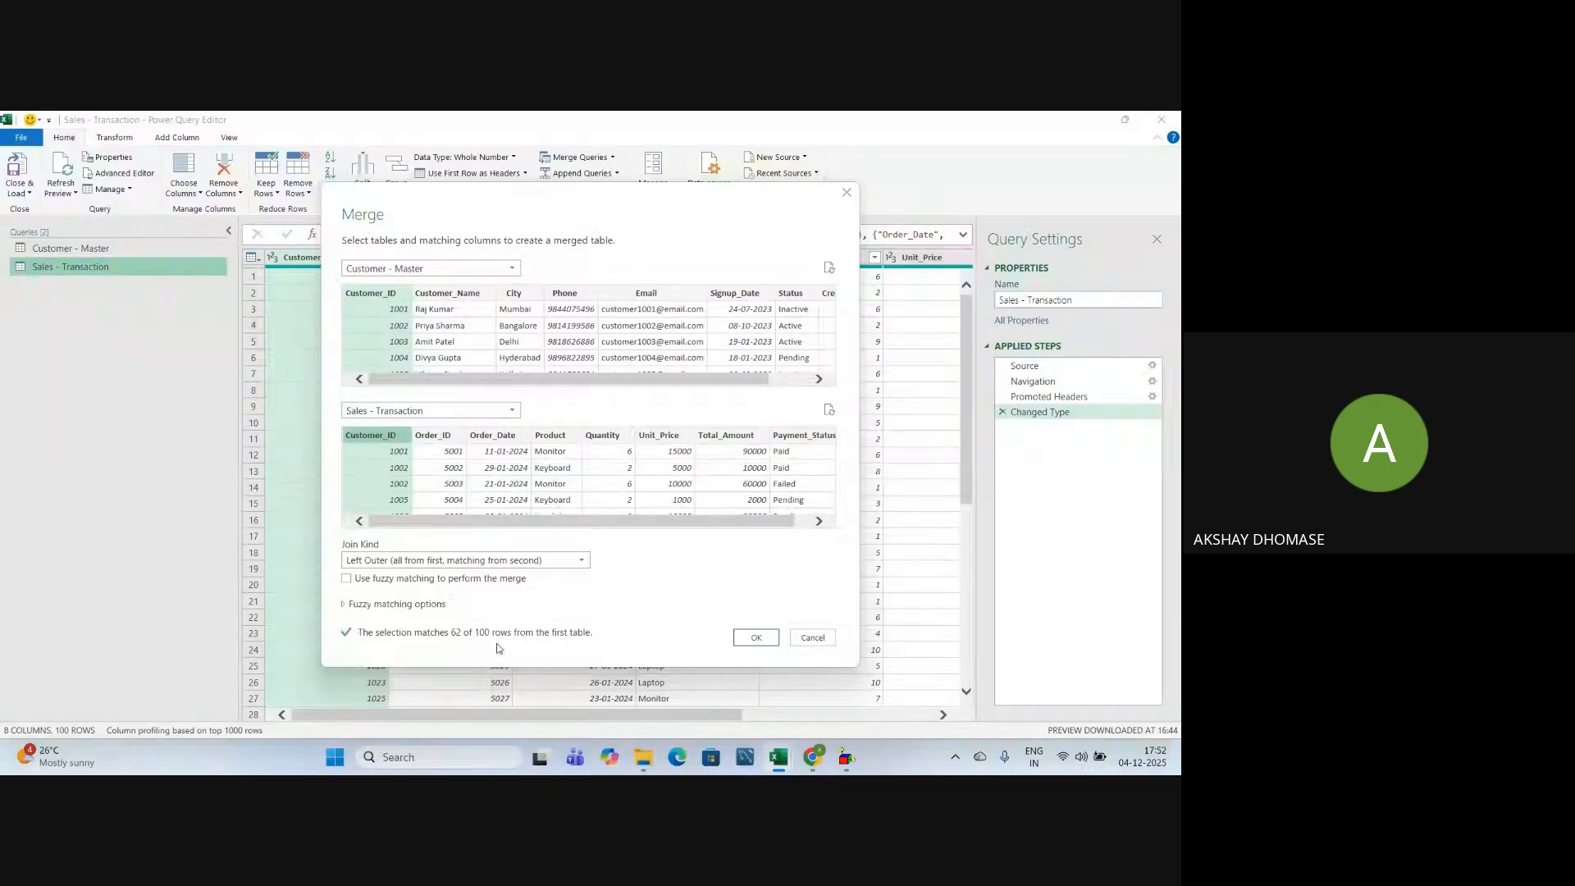
pyautogui.click(758, 637)
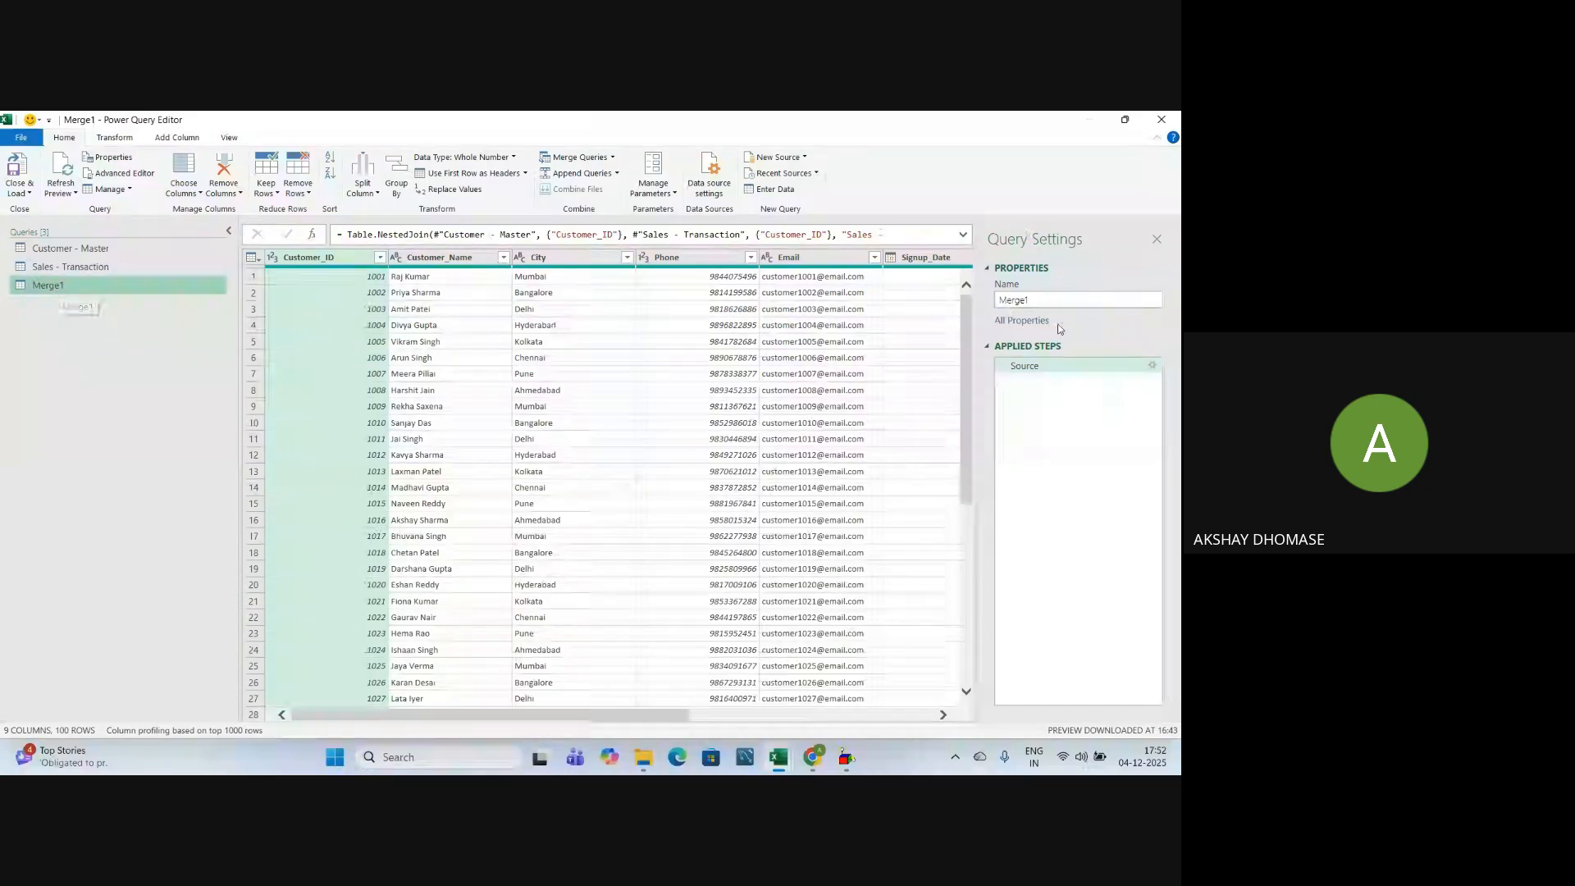
# Rename the merged query to "left join" and expand all Sales - Transaction columns without the original column name as prefix
pyautogui.doubleClick(1049, 300)
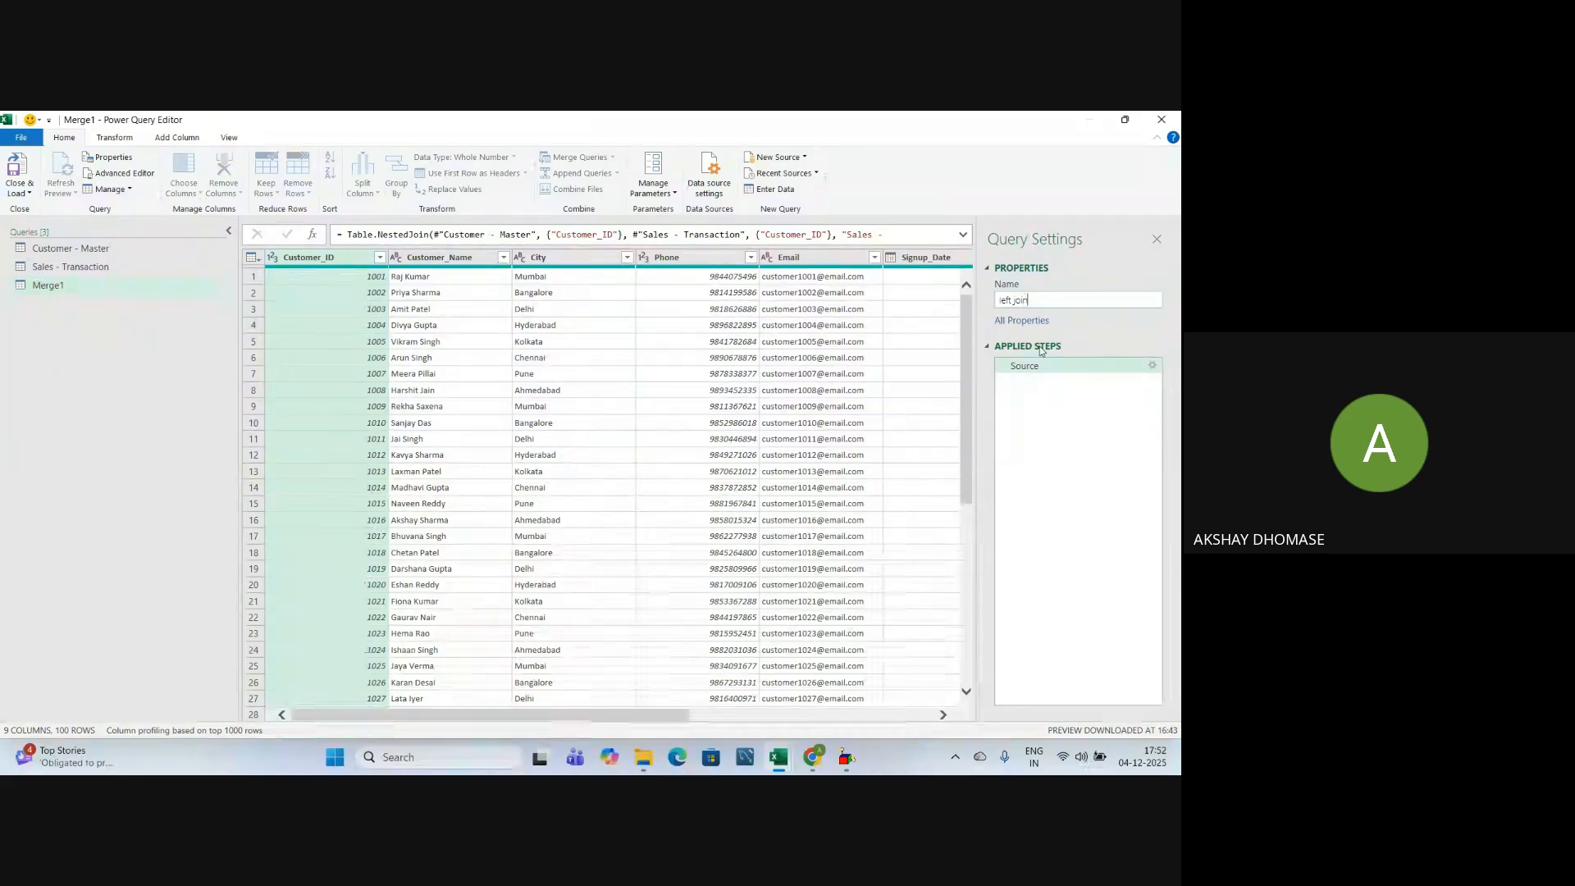
pyautogui.press('Return')
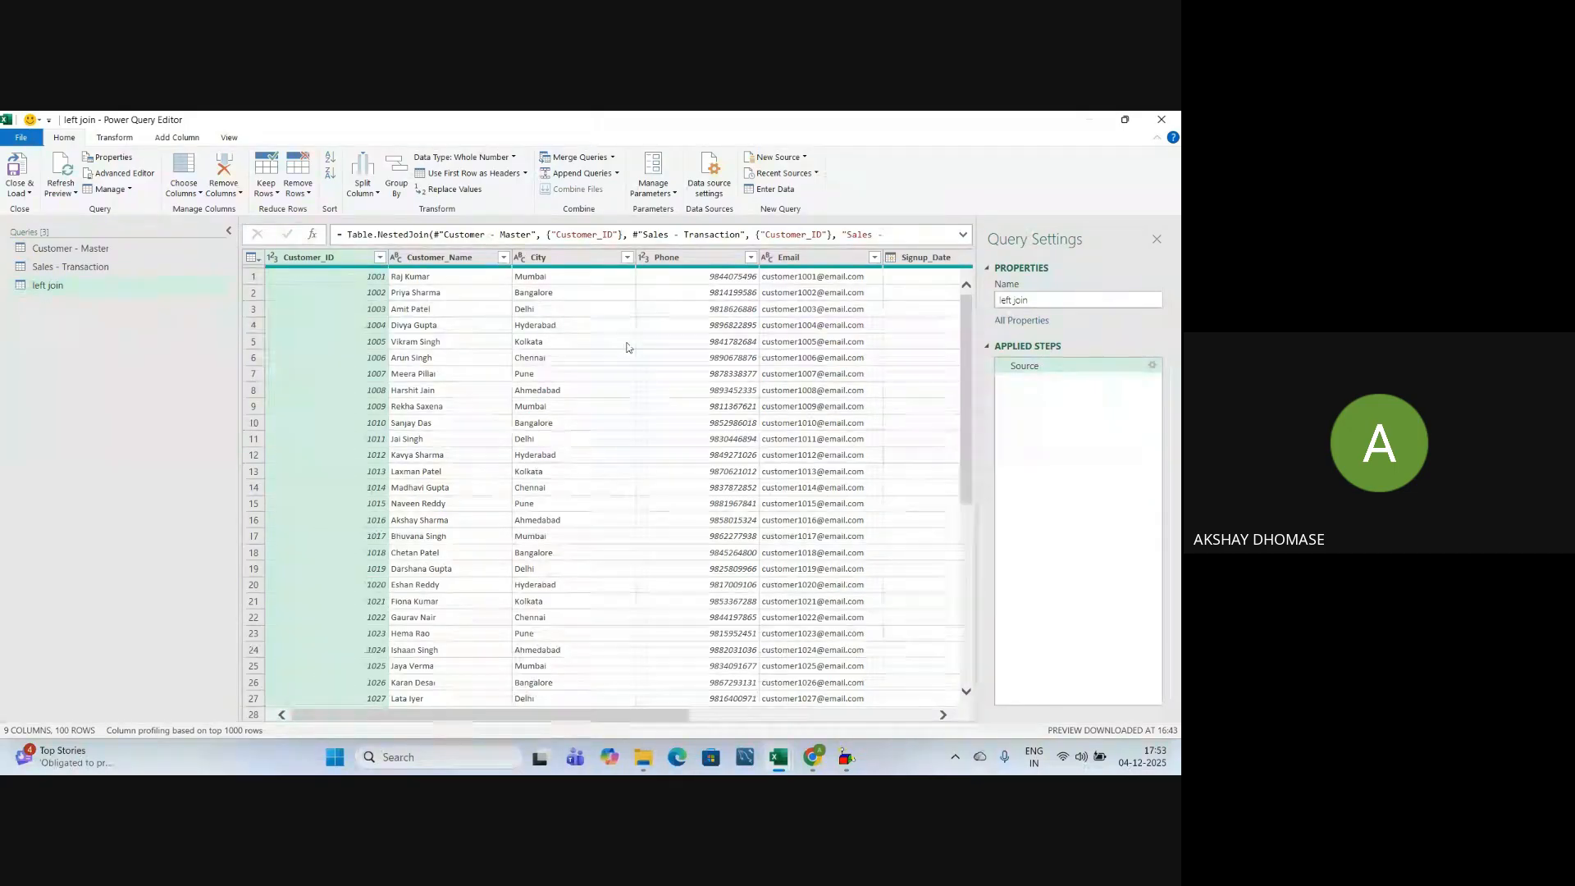
pyautogui.moveTo(658, 714); pyautogui.dragTo(988, 729)
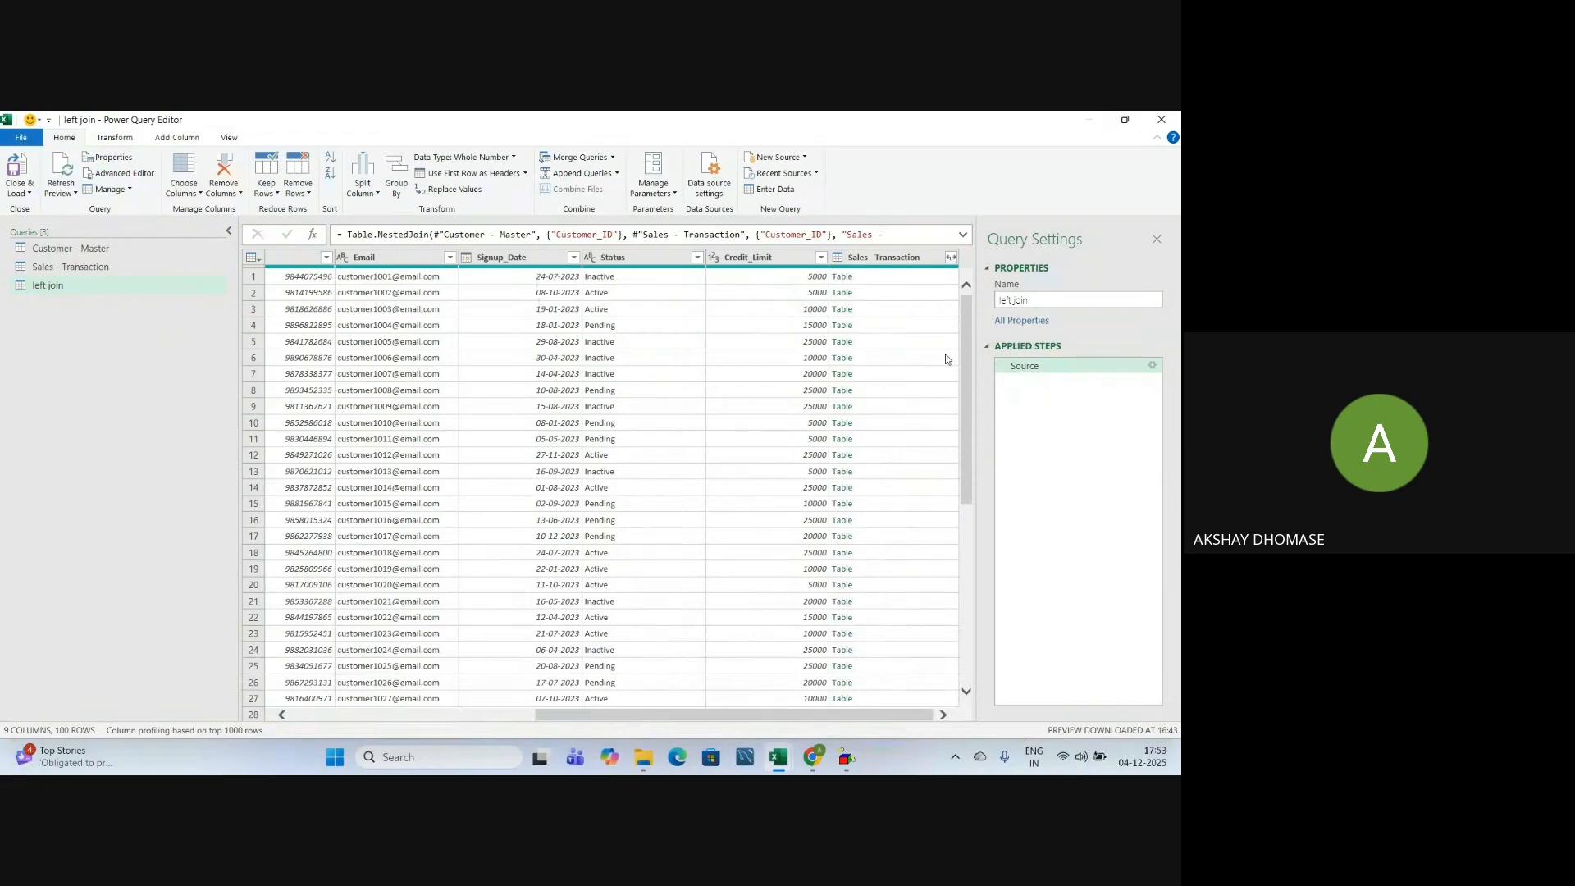
pyautogui.click(950, 256)
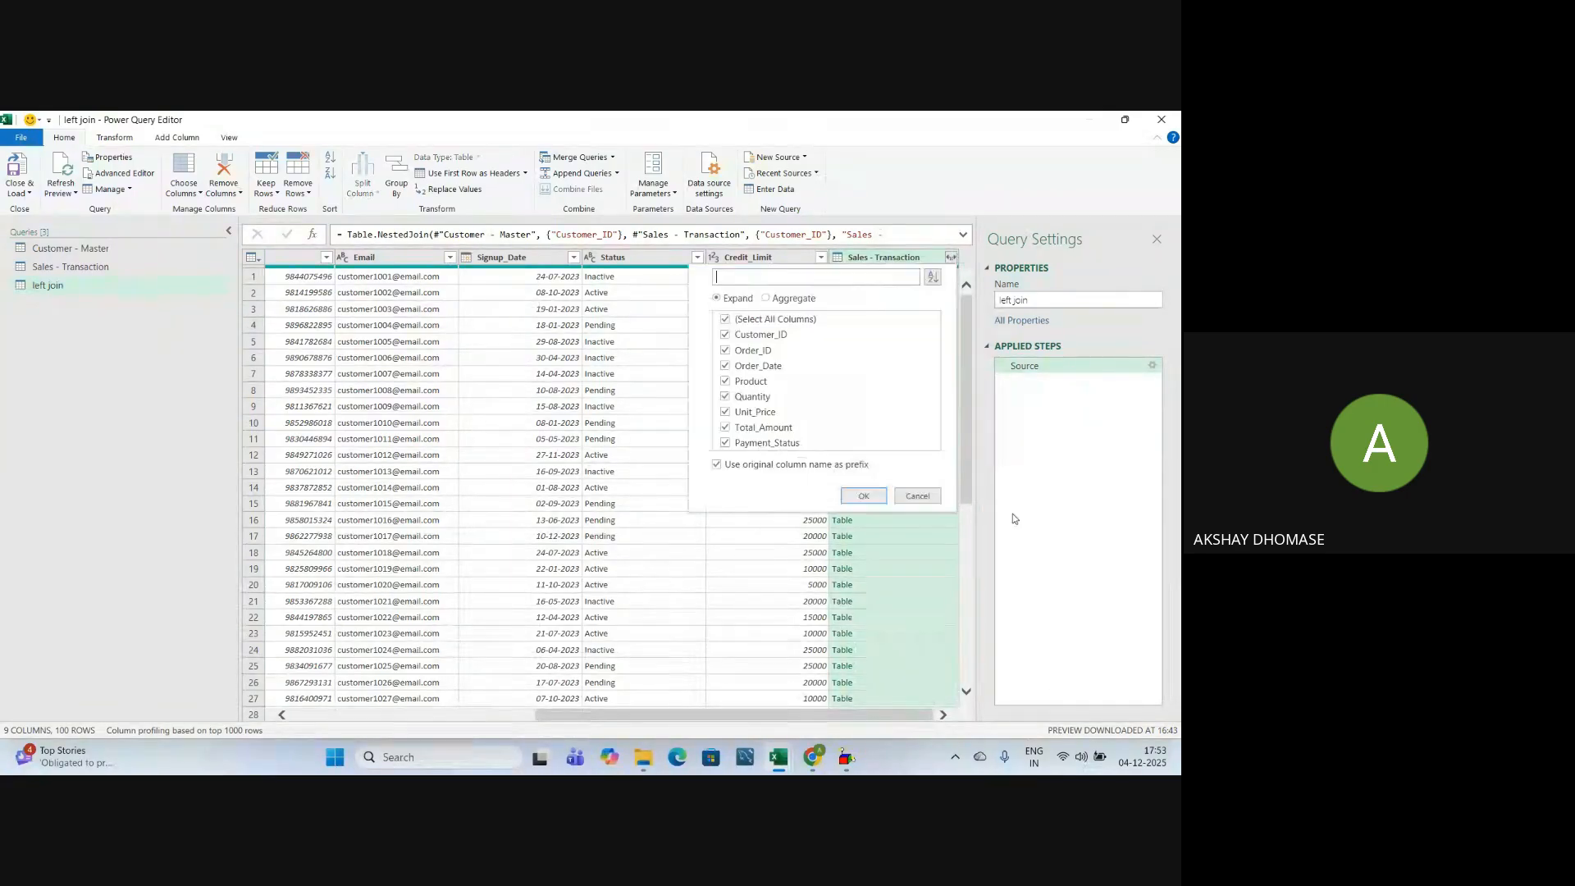
pyautogui.click(757, 321)
pyautogui.click(744, 322)
pyautogui.click(717, 464)
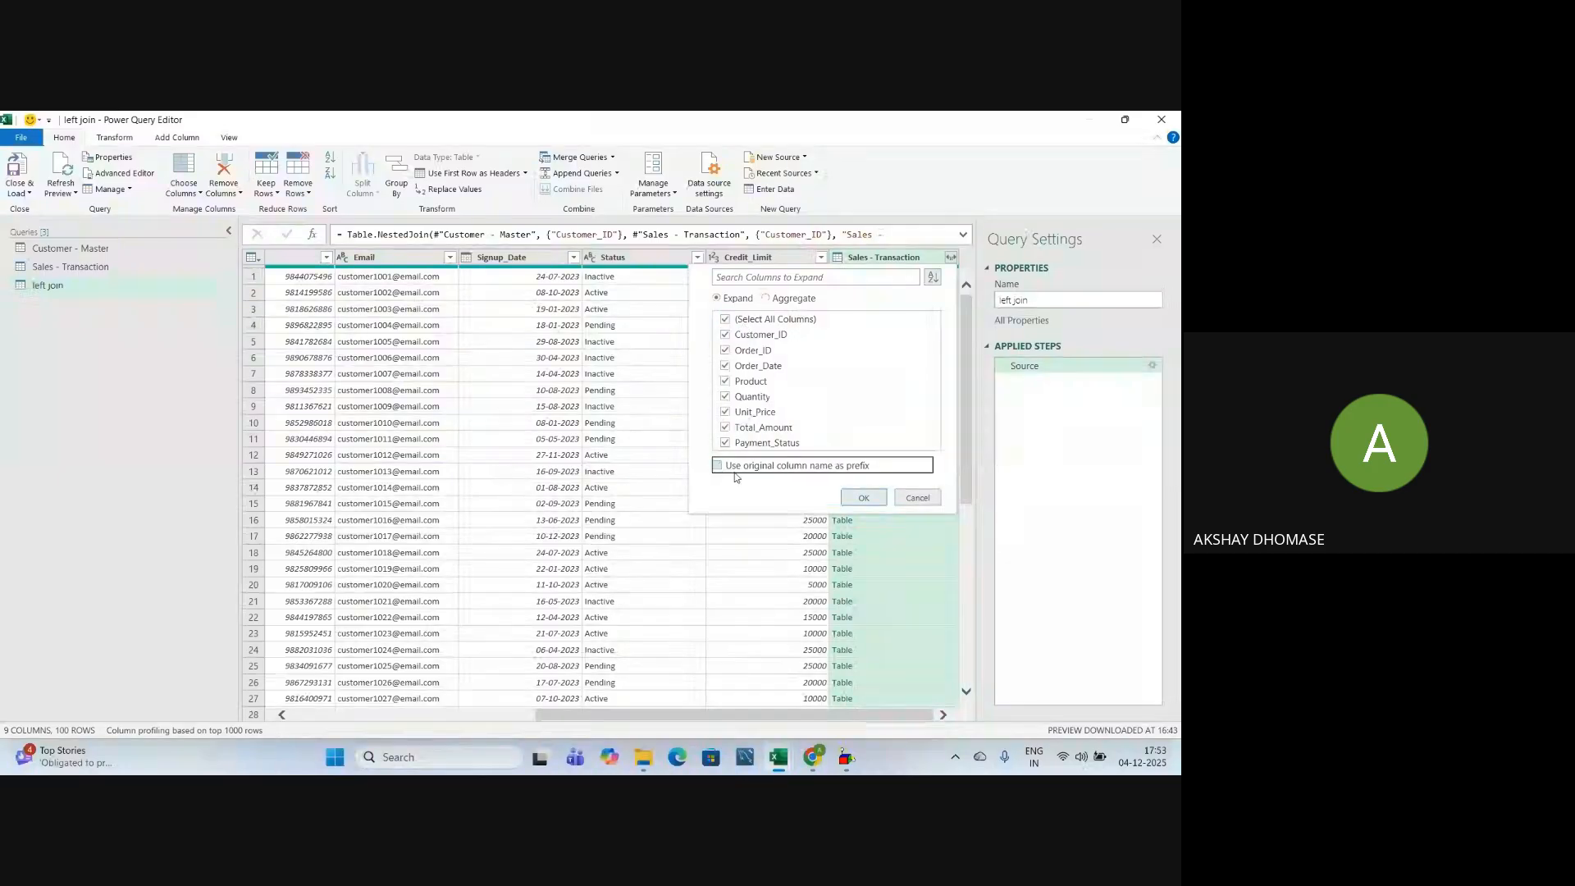
pyautogui.click(858, 497)
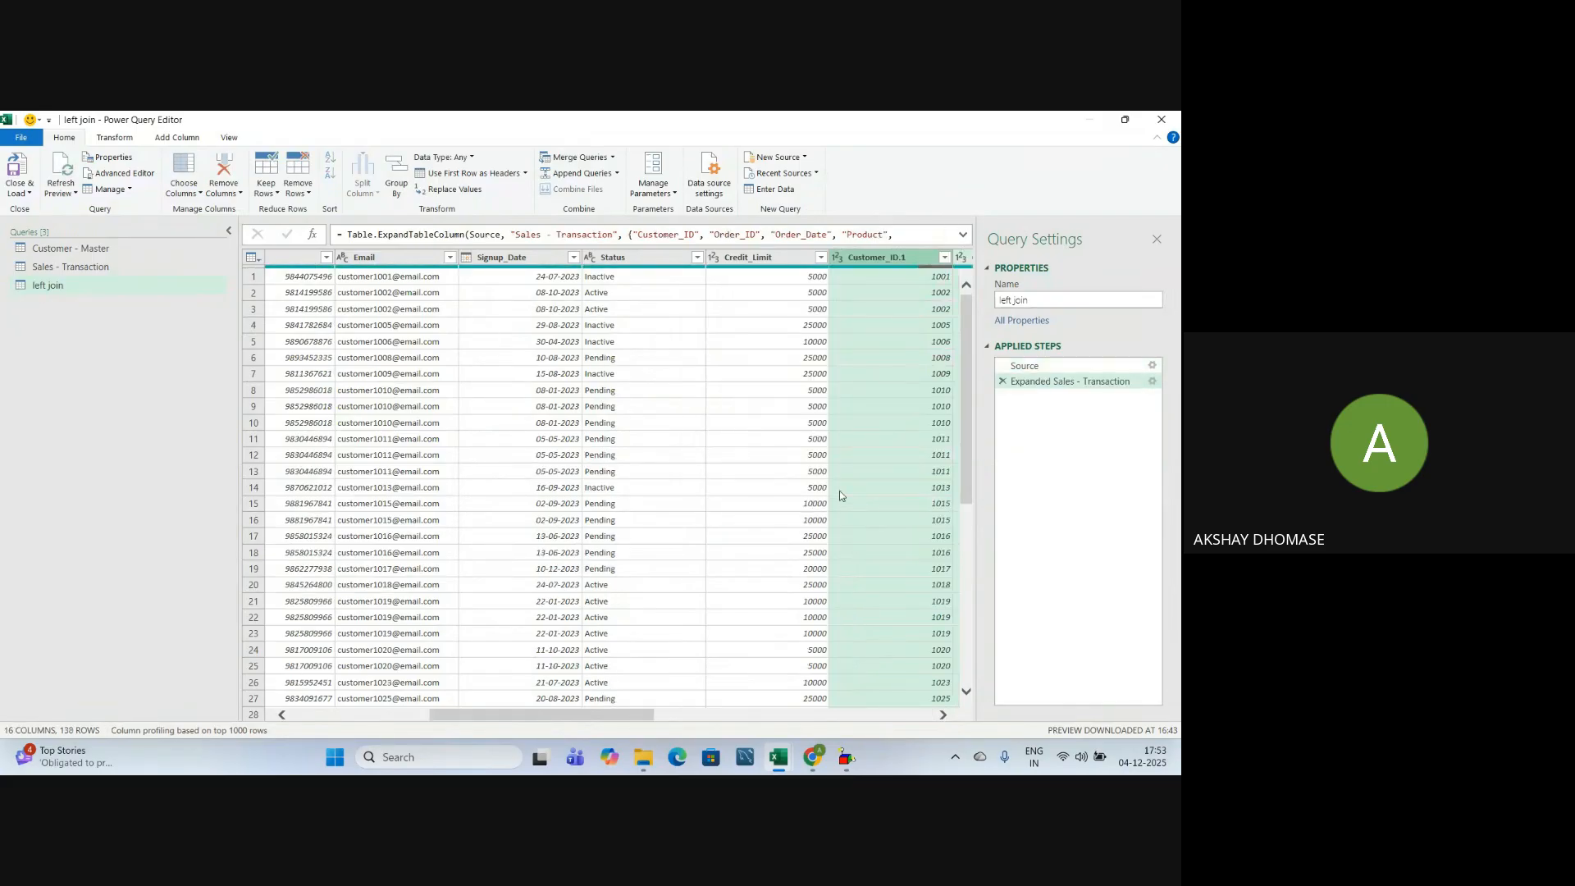
# Close Power Query, load the queries into the workbook and close the Queries & Connections pane
pyautogui.click(22, 199)
pyautogui.click(52, 218)
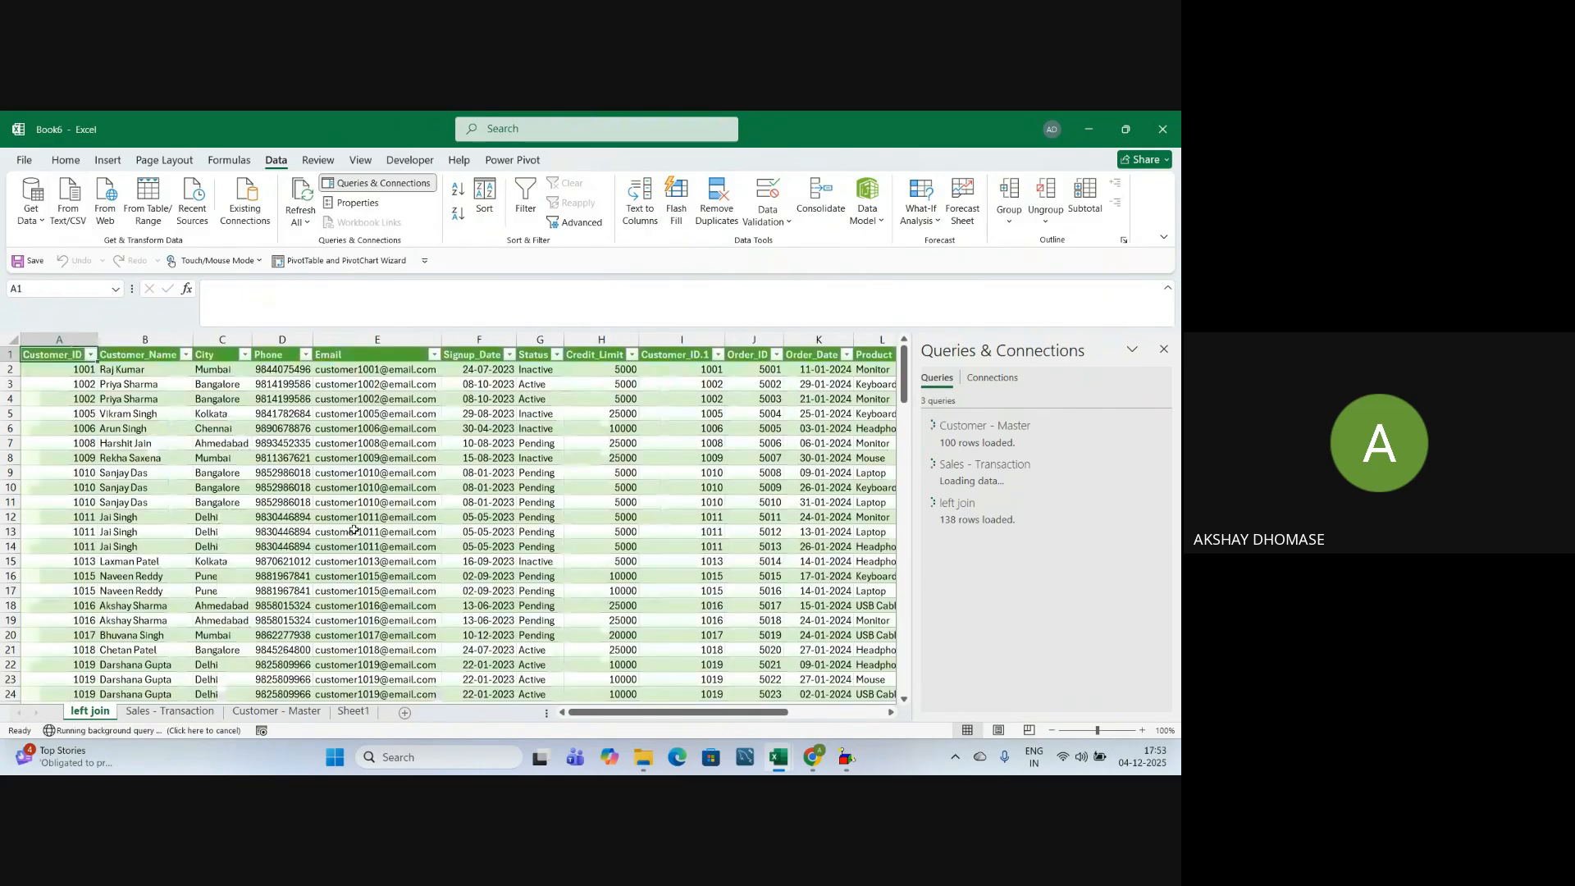
pyautogui.click(345, 520)
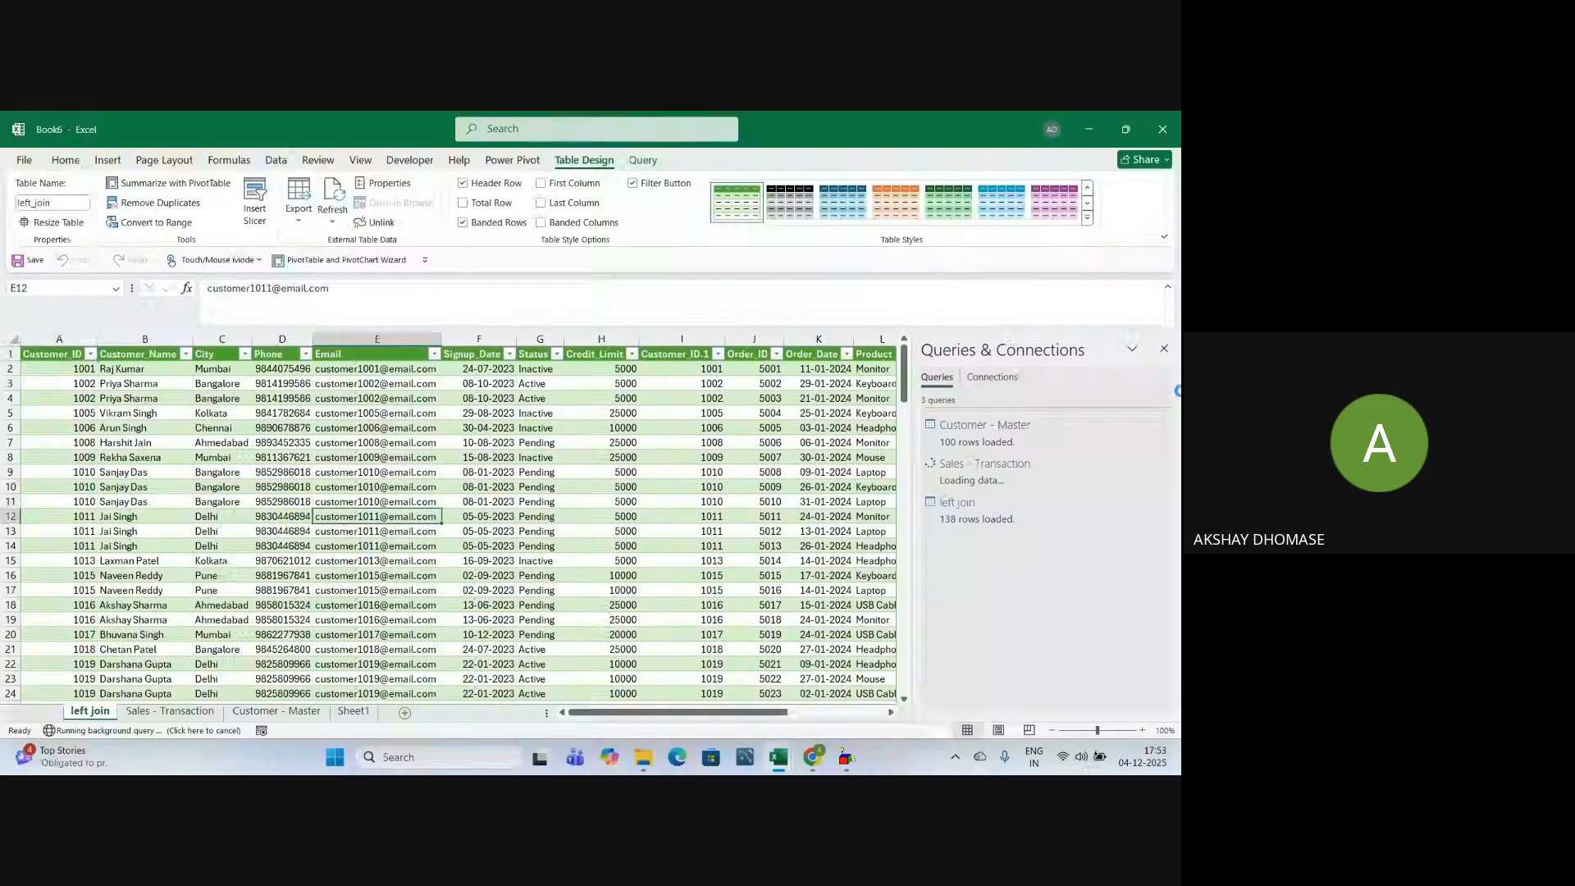
pyautogui.click(1164, 349)
# Examine the sales columns from Customer_ID.1 to Payment_Status alongside the customer columns on the left join sheet
pyautogui.moveTo(859, 714); pyautogui.dragTo(935, 712)
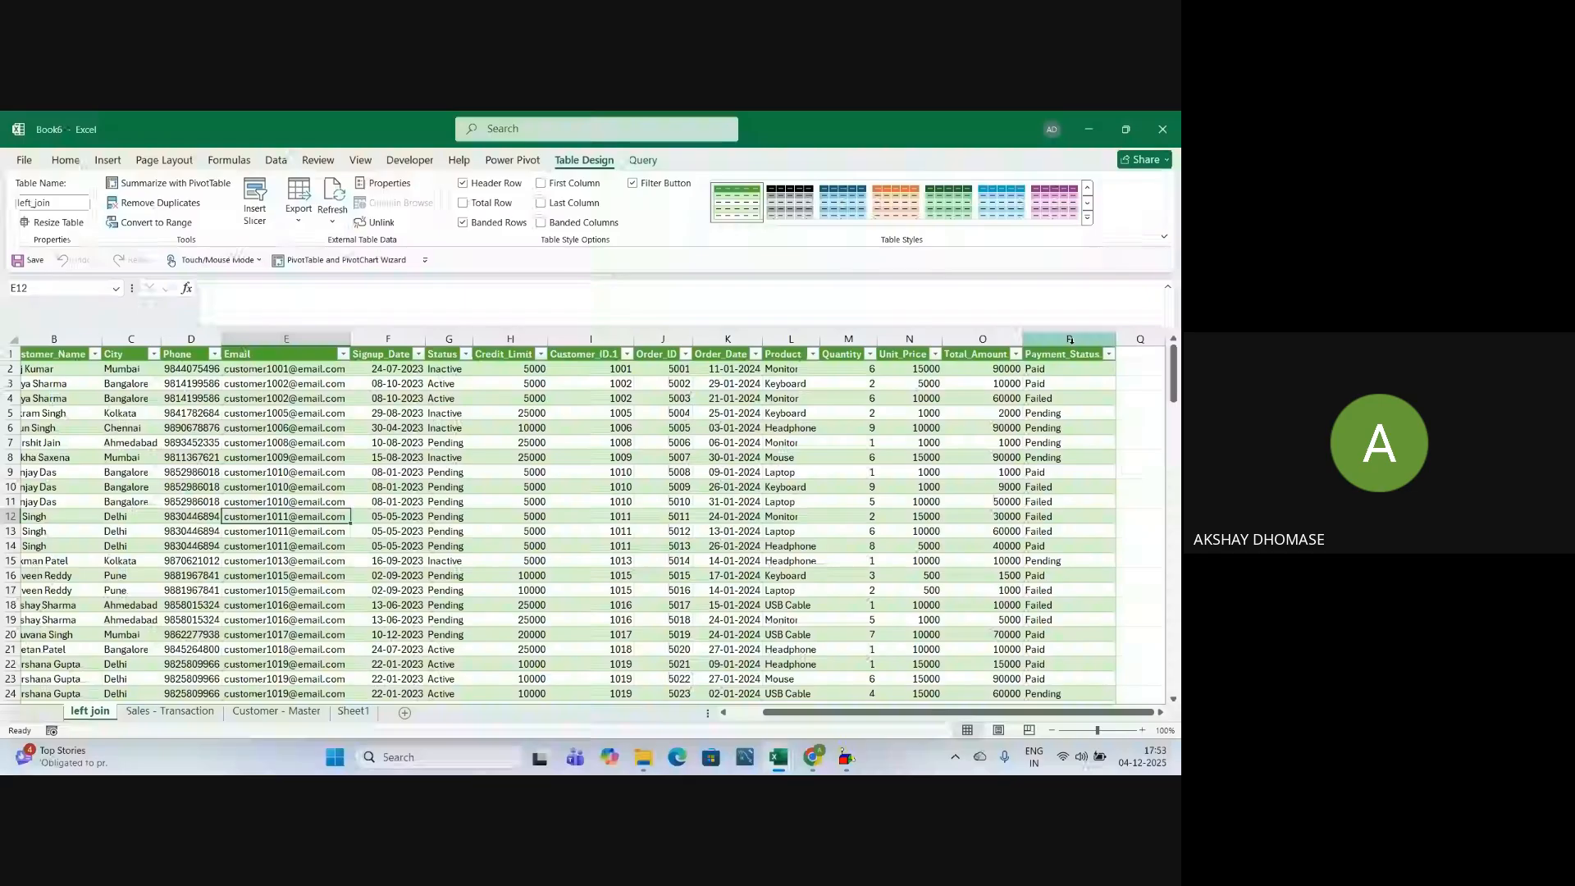
pyautogui.moveTo(582, 357); pyautogui.dragTo(1069, 581)
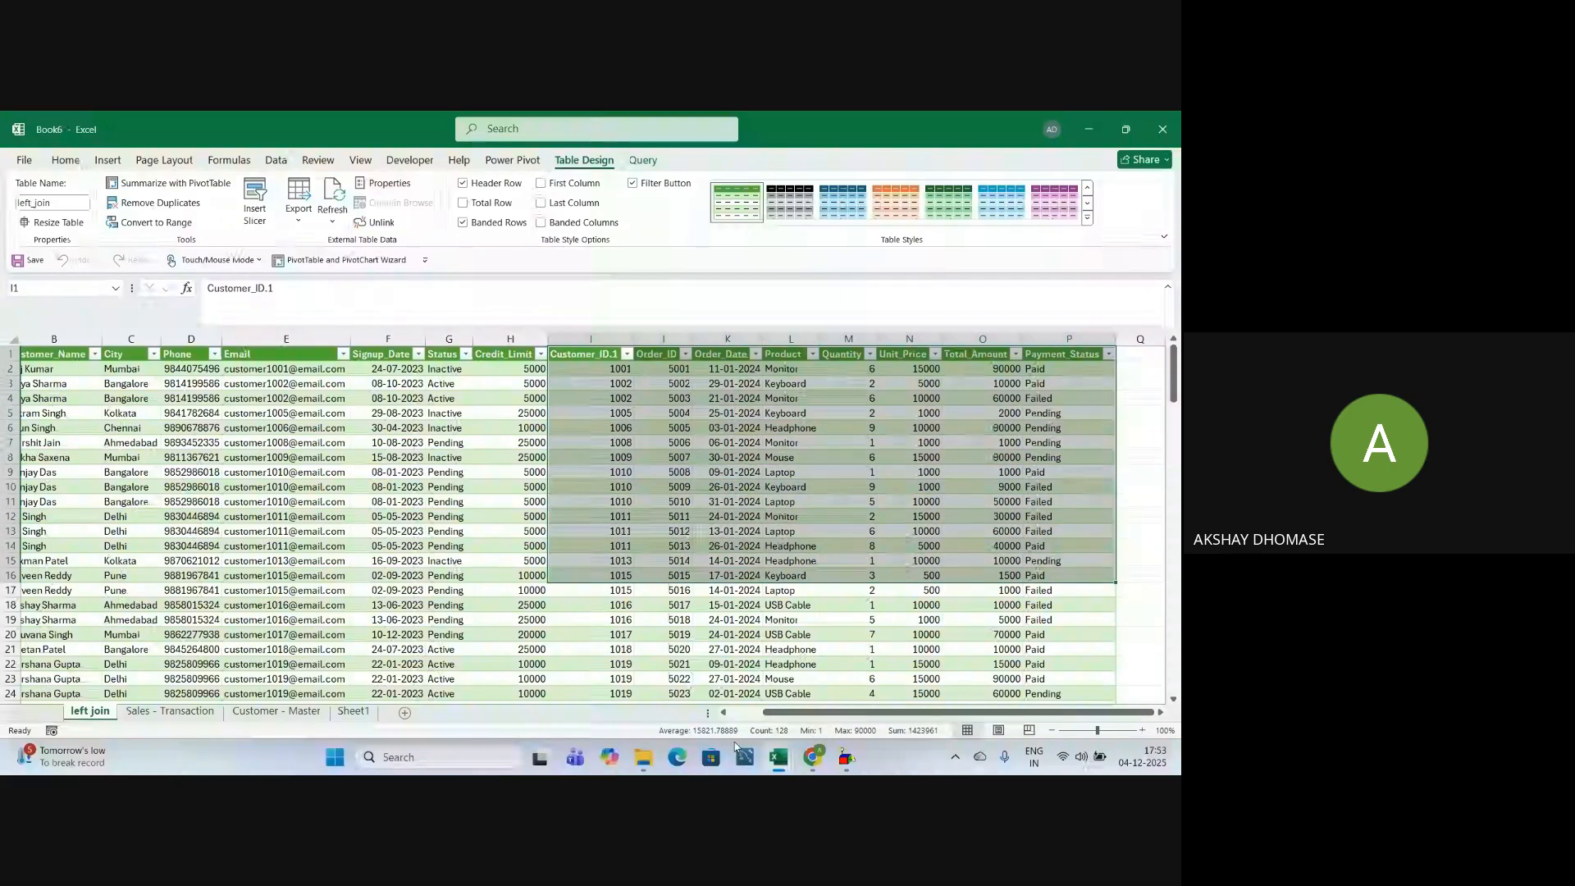
pyautogui.moveTo(778, 711); pyautogui.dragTo(667, 713)
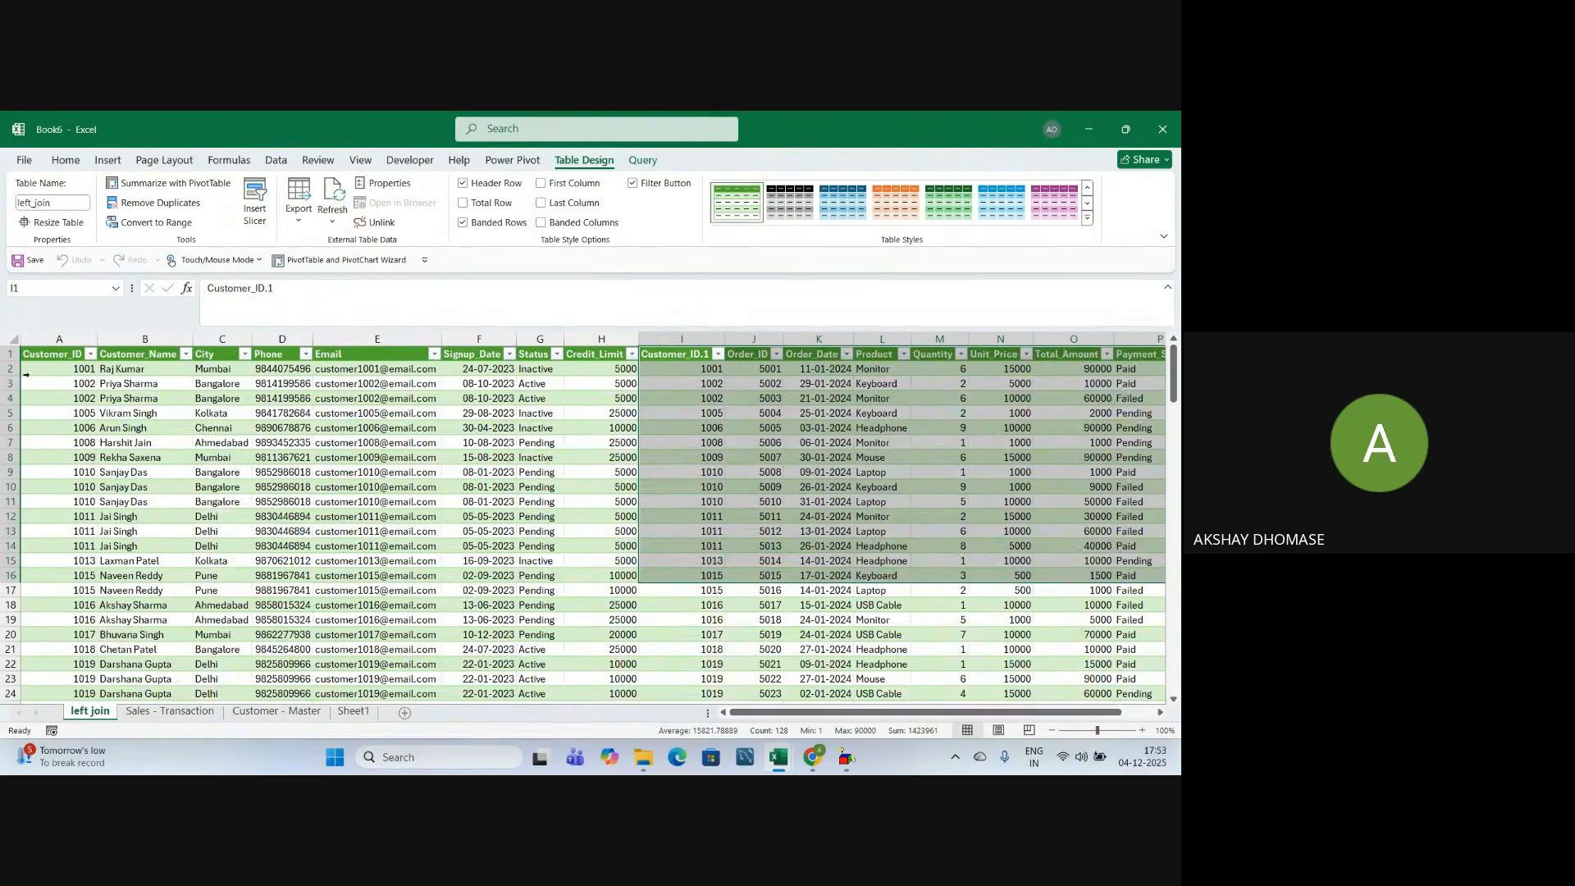
# Examine the customer columns from Customer_ID to Credit_Limit in the merged left join table
pyautogui.moveTo(47, 359); pyautogui.dragTo(593, 575)
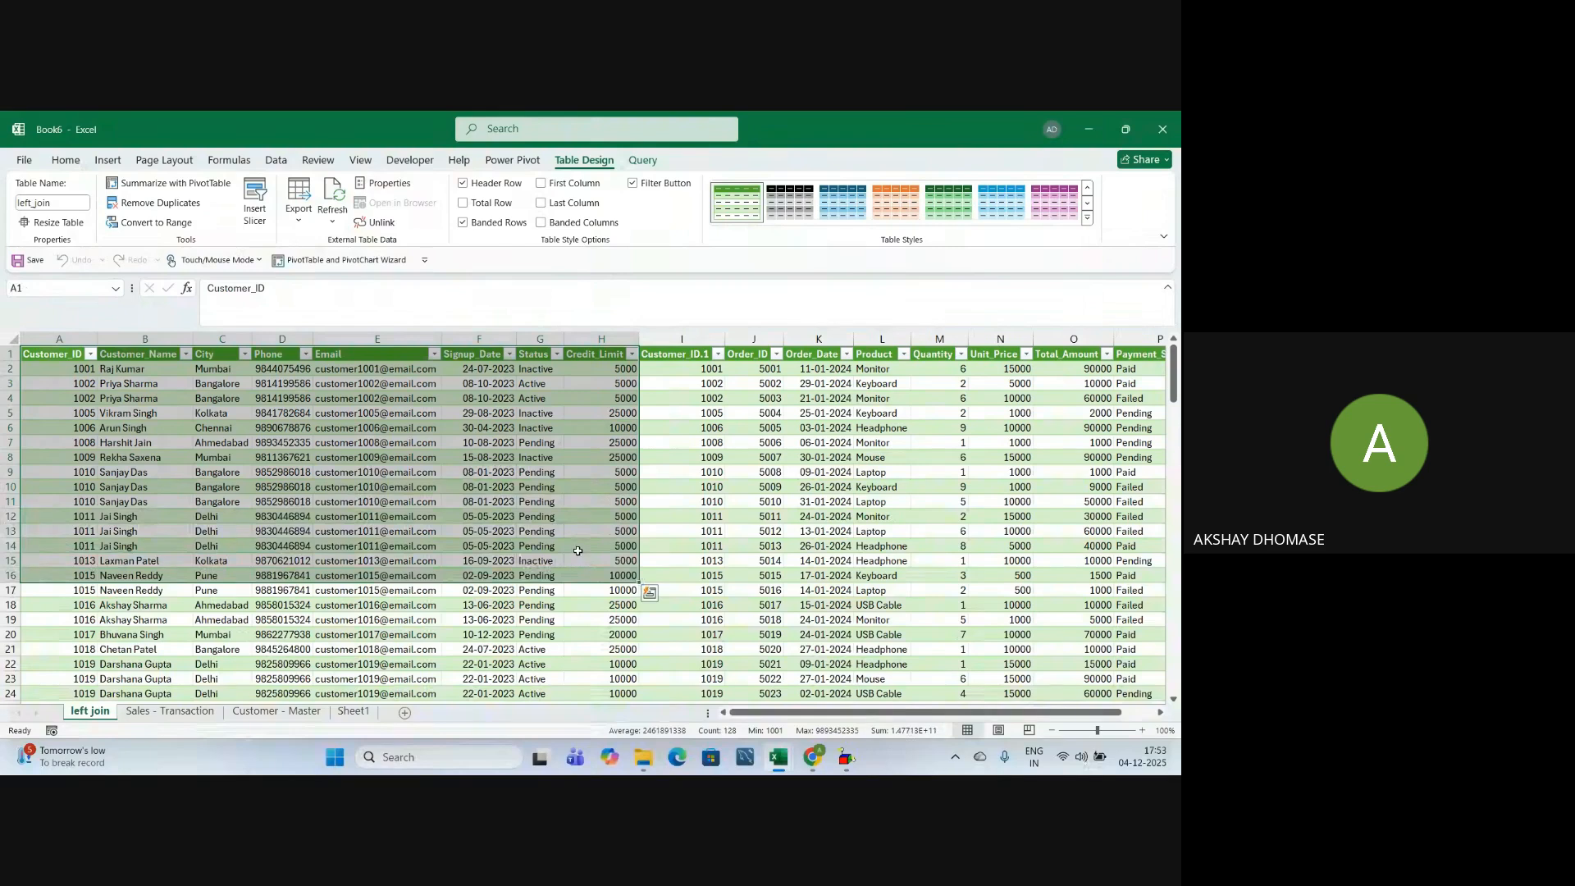
pyautogui.click(671, 512)
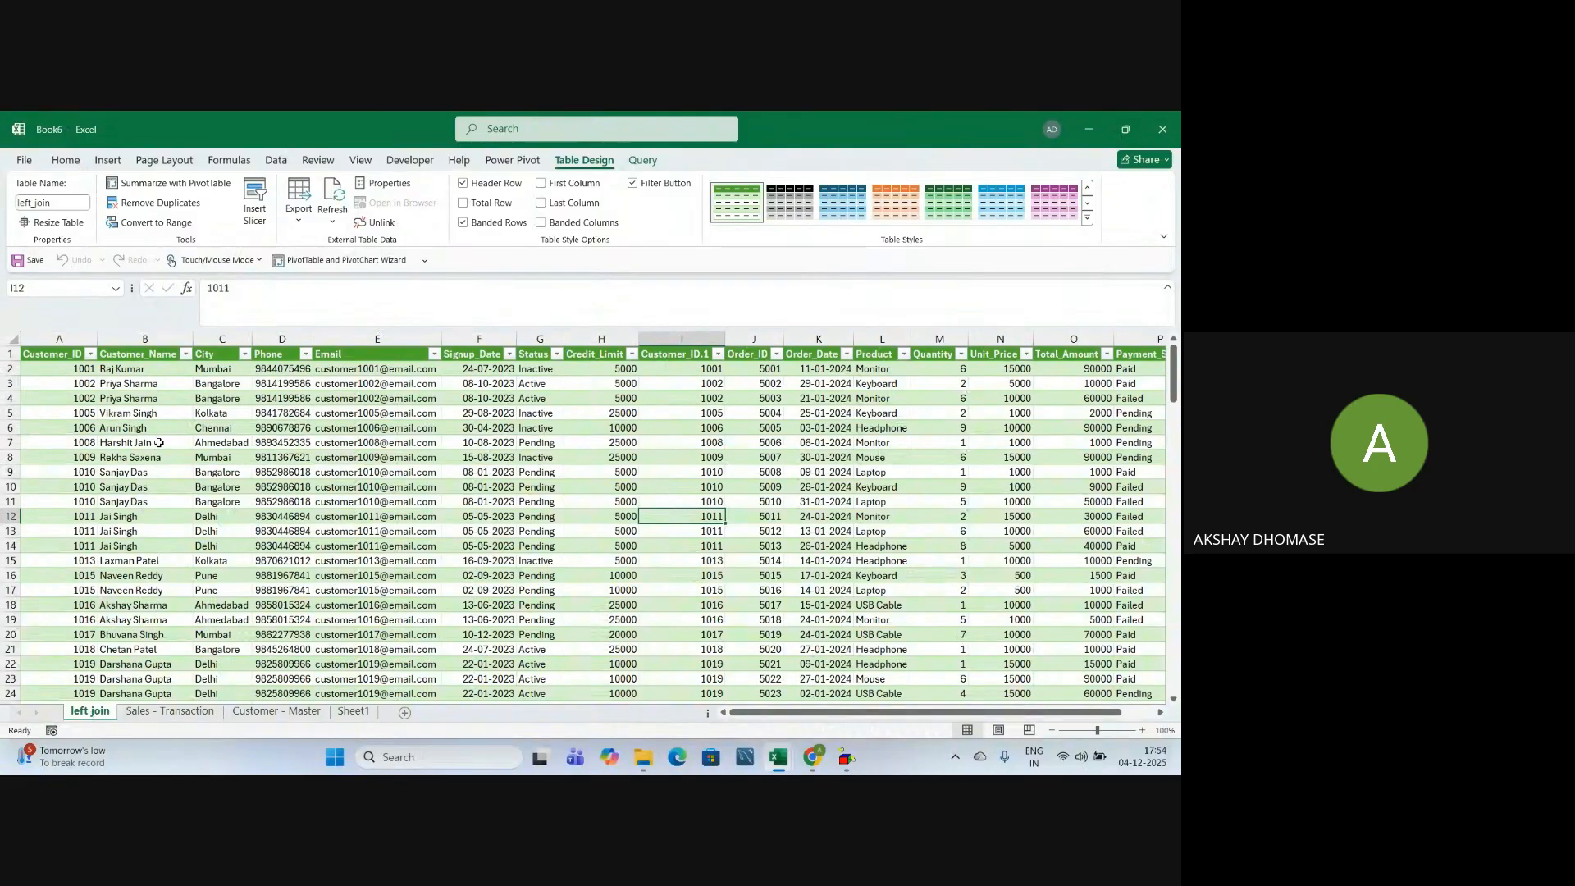
# Save the workbook to the Desktop as an Excel Workbook named "MERGE DATA FROM 2 DIIFERENT FILES"
pyautogui.click(26, 160)
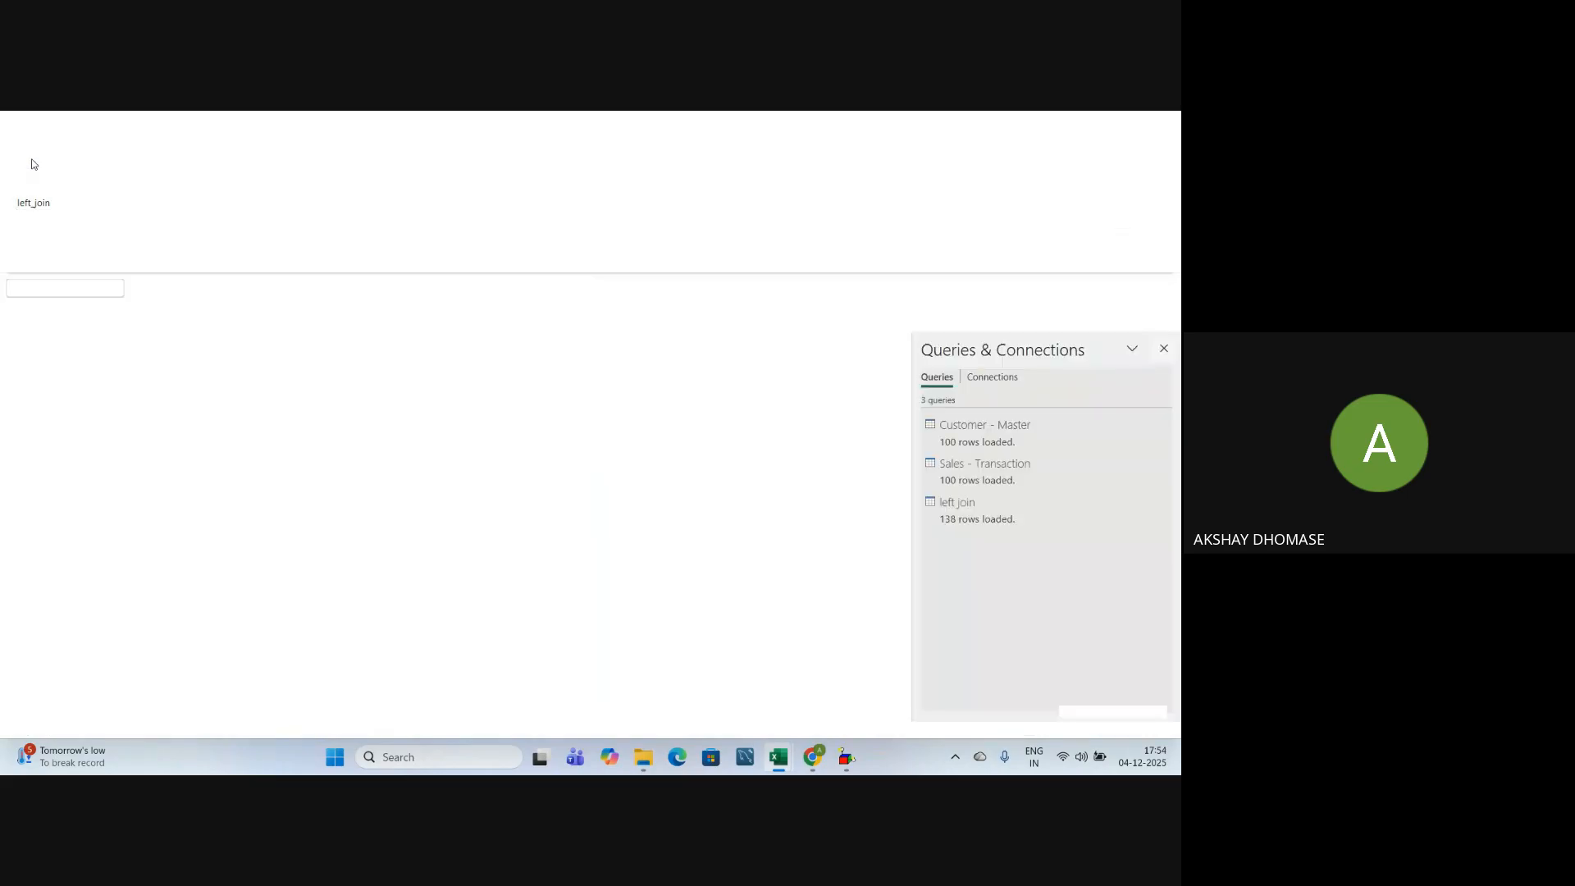
pyautogui.click(49, 396)
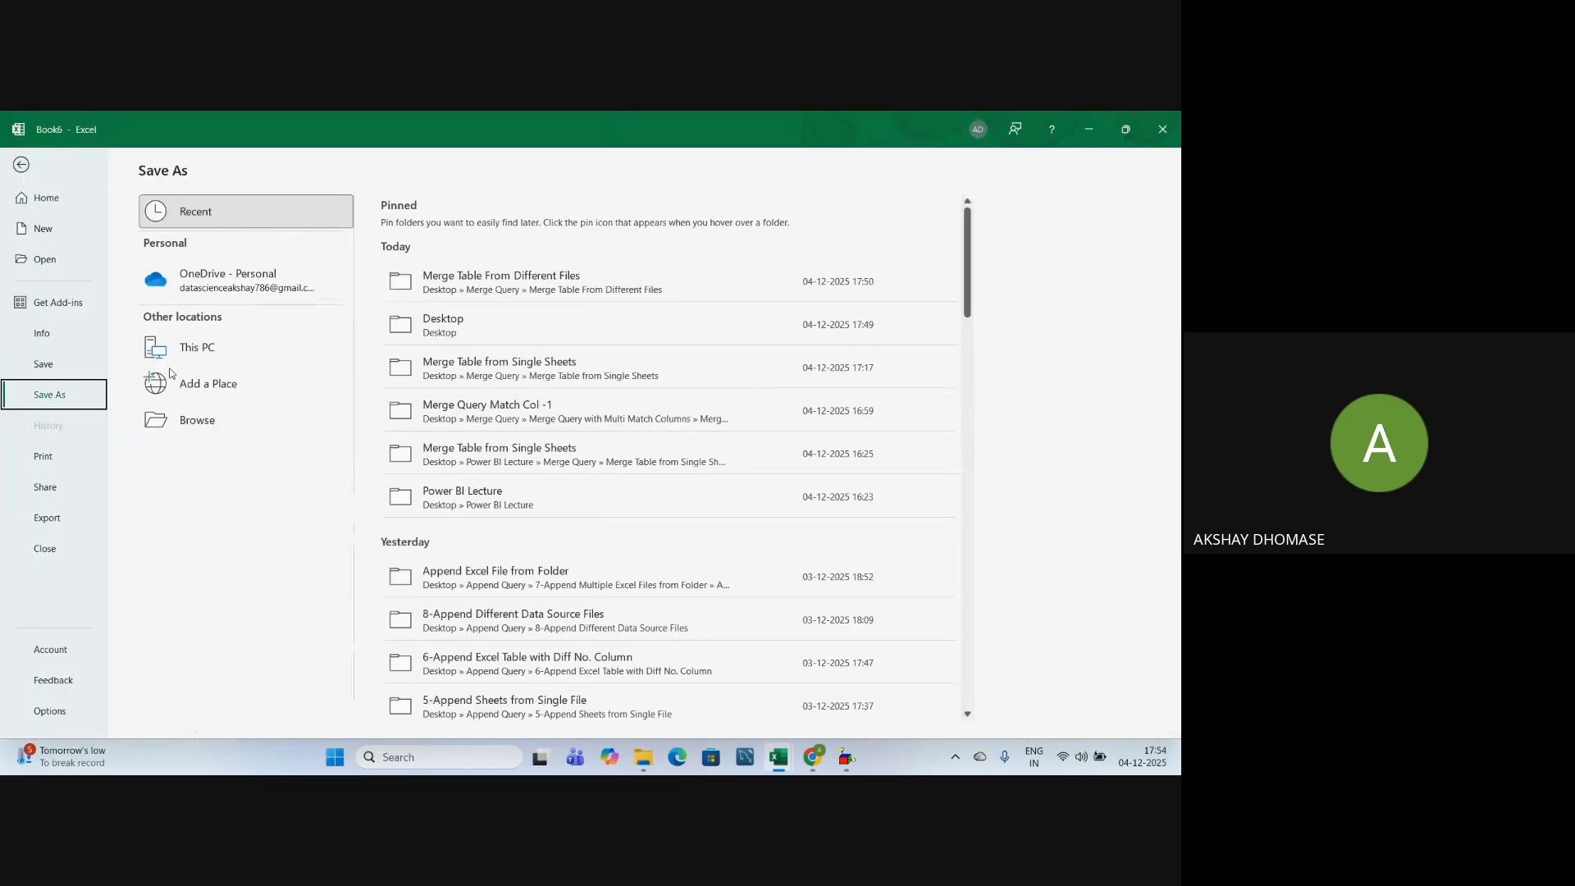
pyautogui.click(211, 423)
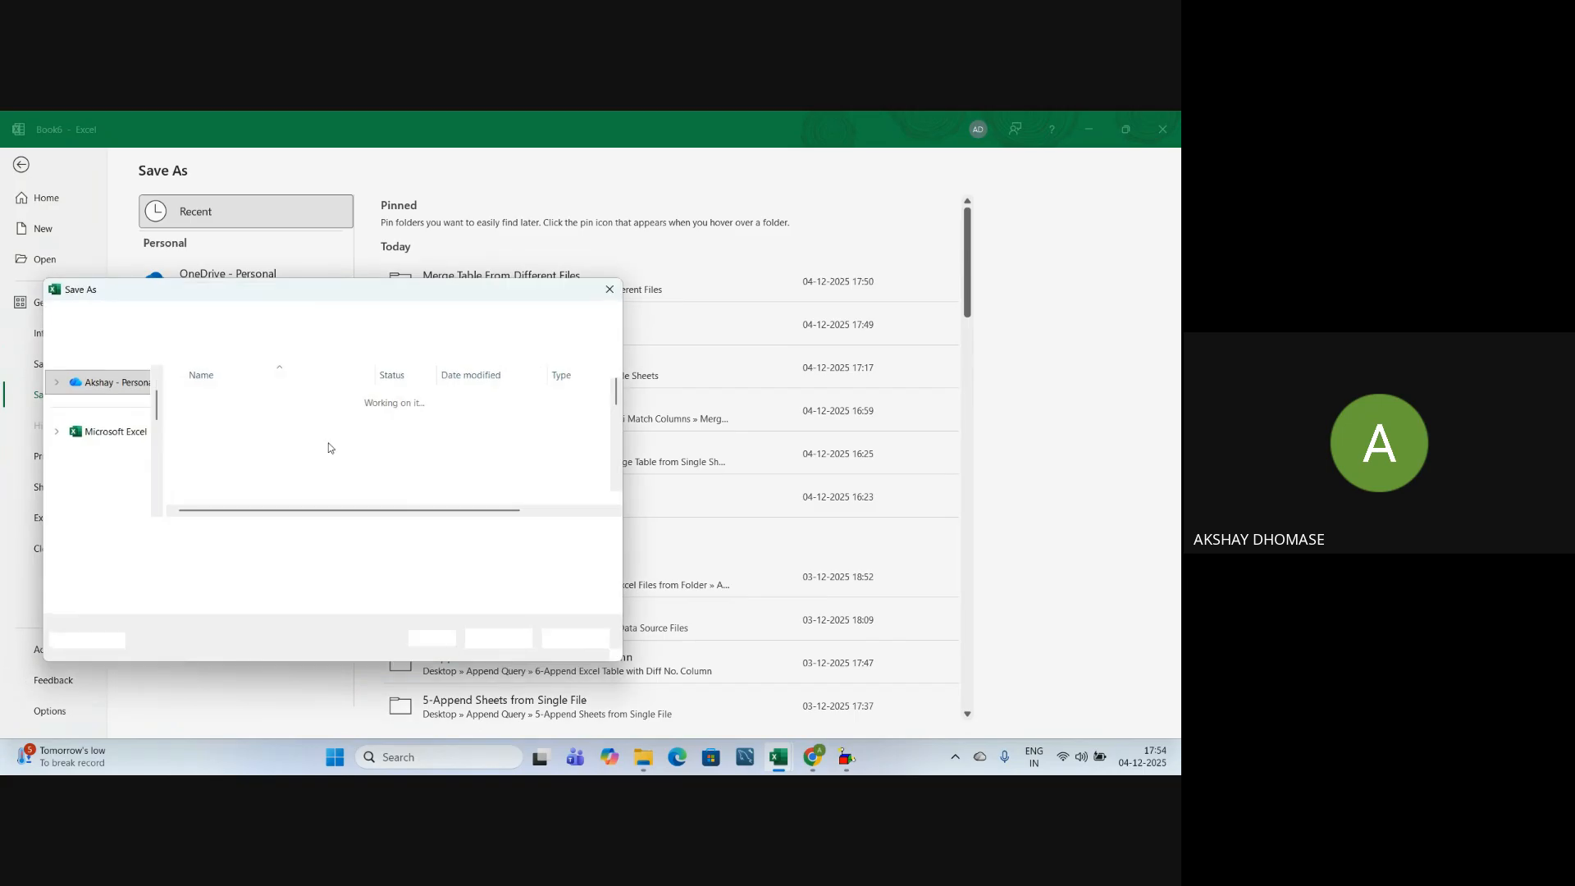
pyautogui.click(103, 457)
pyautogui.click(189, 534)
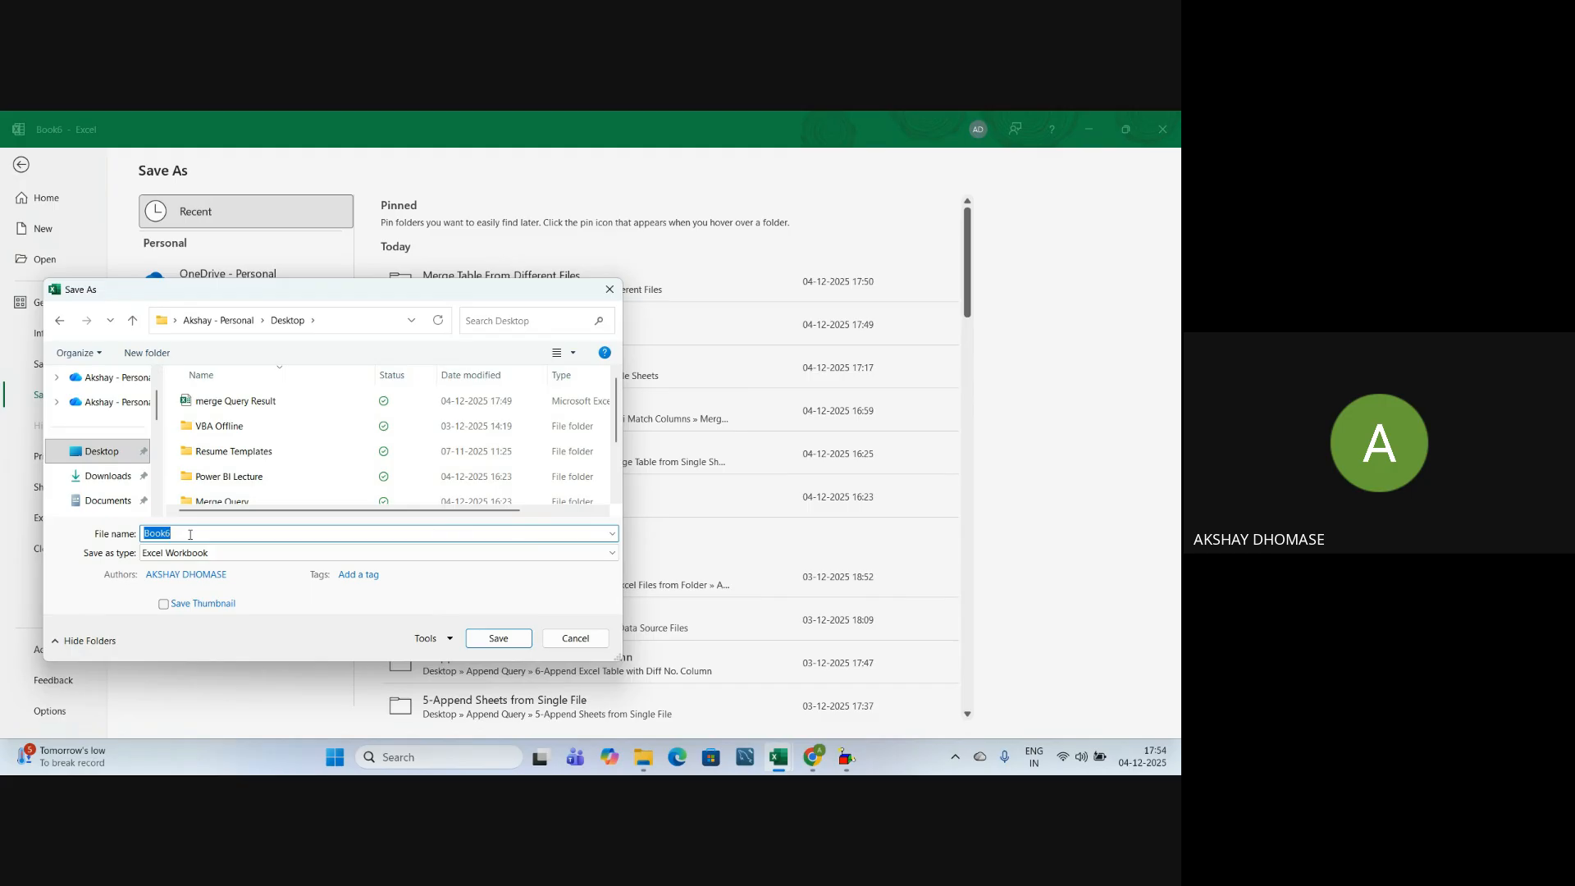
pyautogui.write('ME')
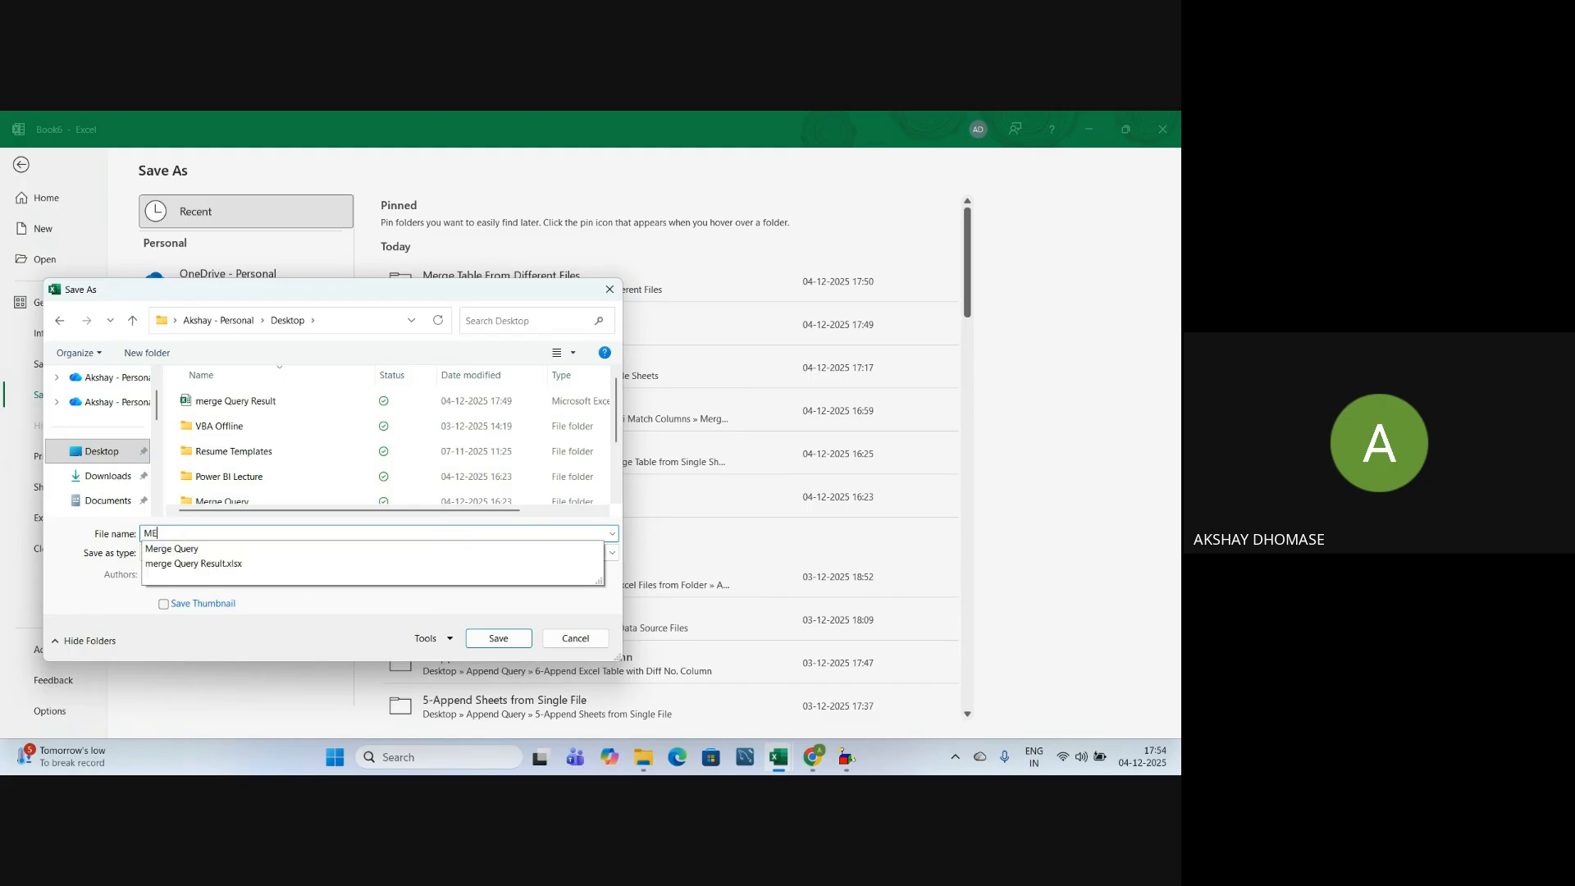
pyautogui.write('RT')
pyautogui.press('BackSpace')
pyautogui.write('GE DATA FROM 2 D')
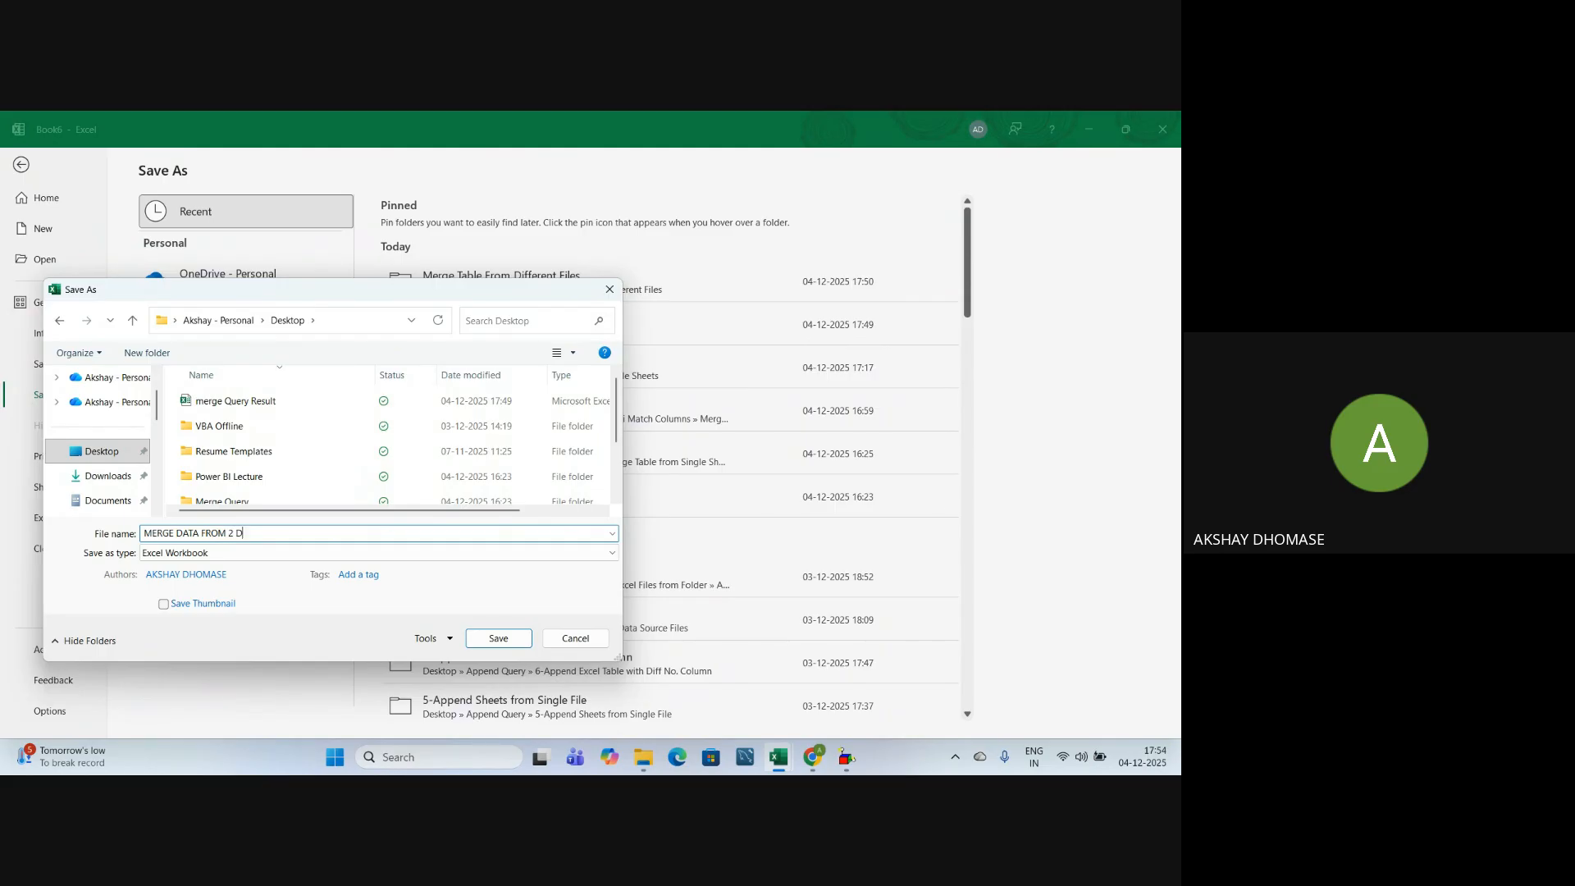
pyautogui.write('ERENT FILES')
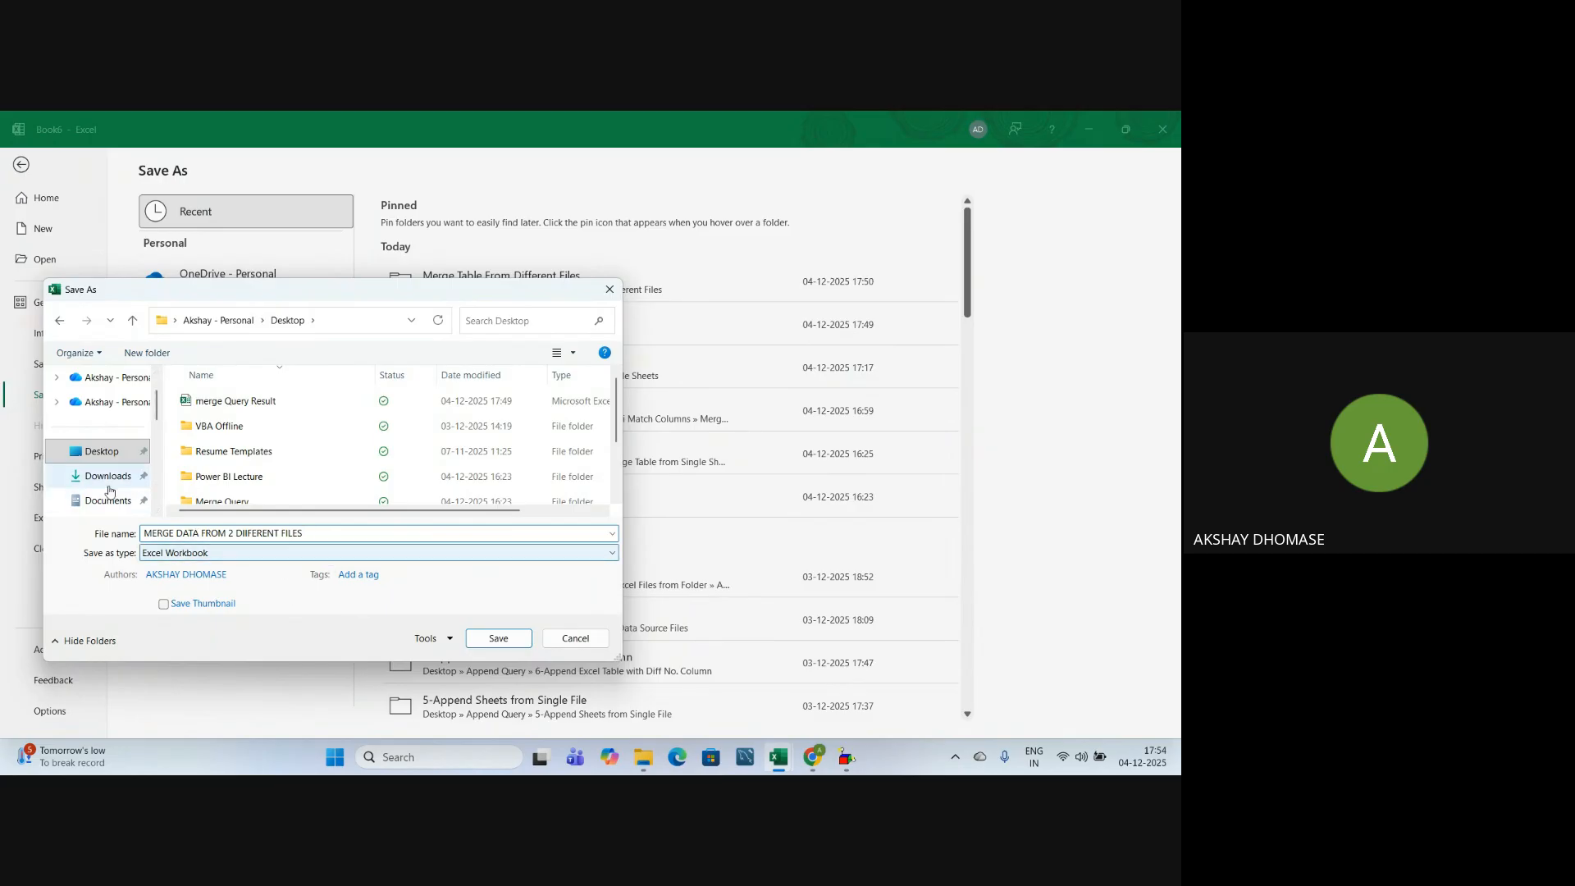
pyautogui.click(498, 638)
pyautogui.click(549, 530)
pyautogui.click(579, 443)
pyautogui.click(578, 560)
pyautogui.click(582, 489)
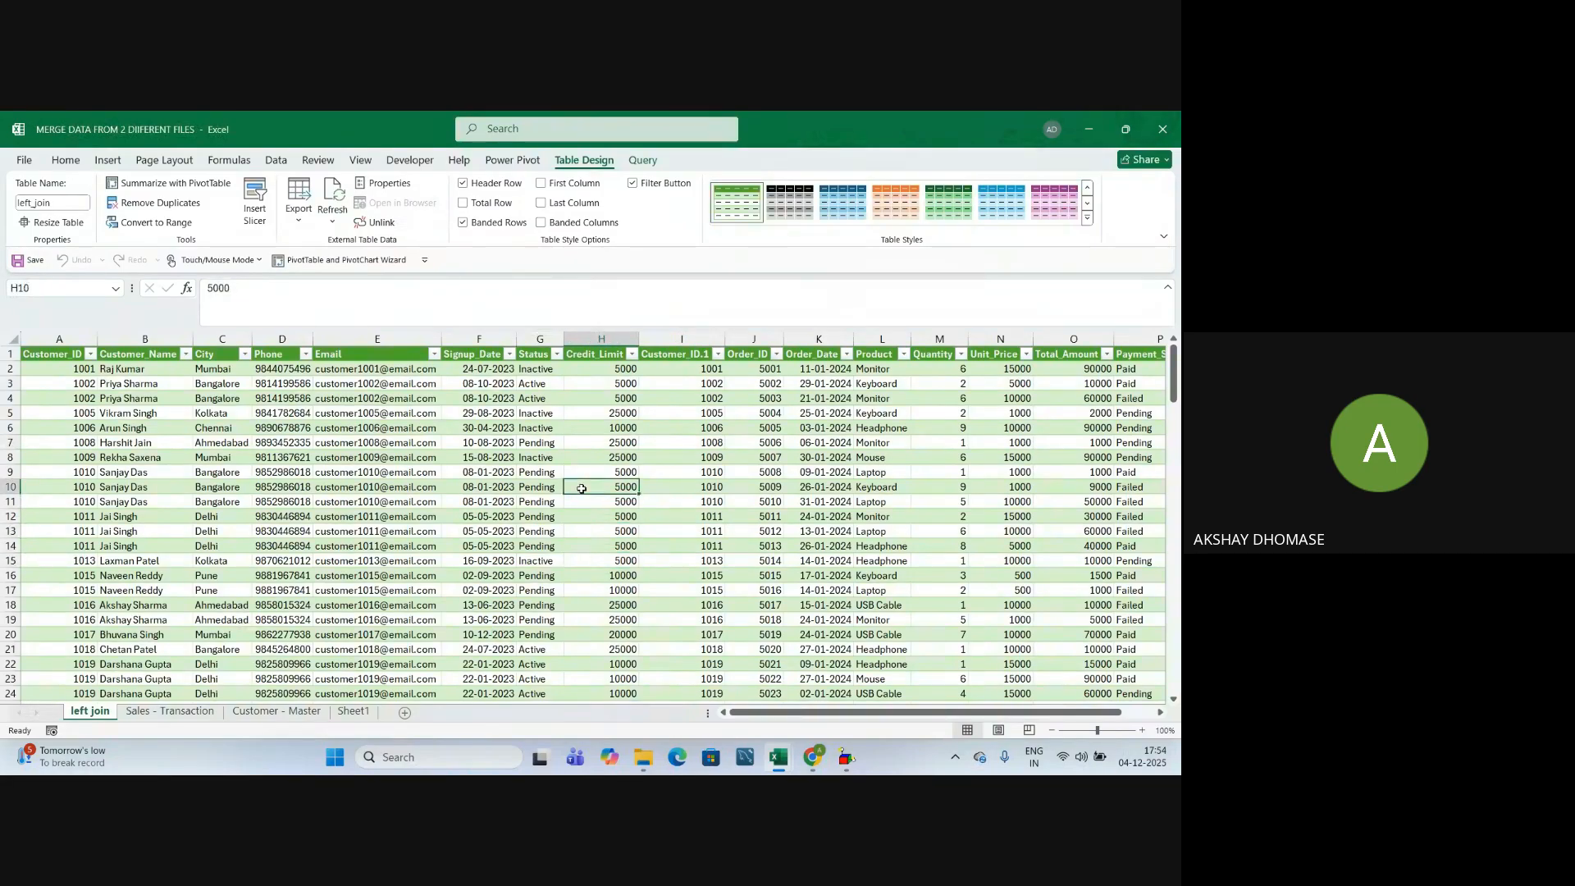
# Show the workbook's queries and connections, preview the left join query, and close the pane again
pyautogui.click(276, 159)
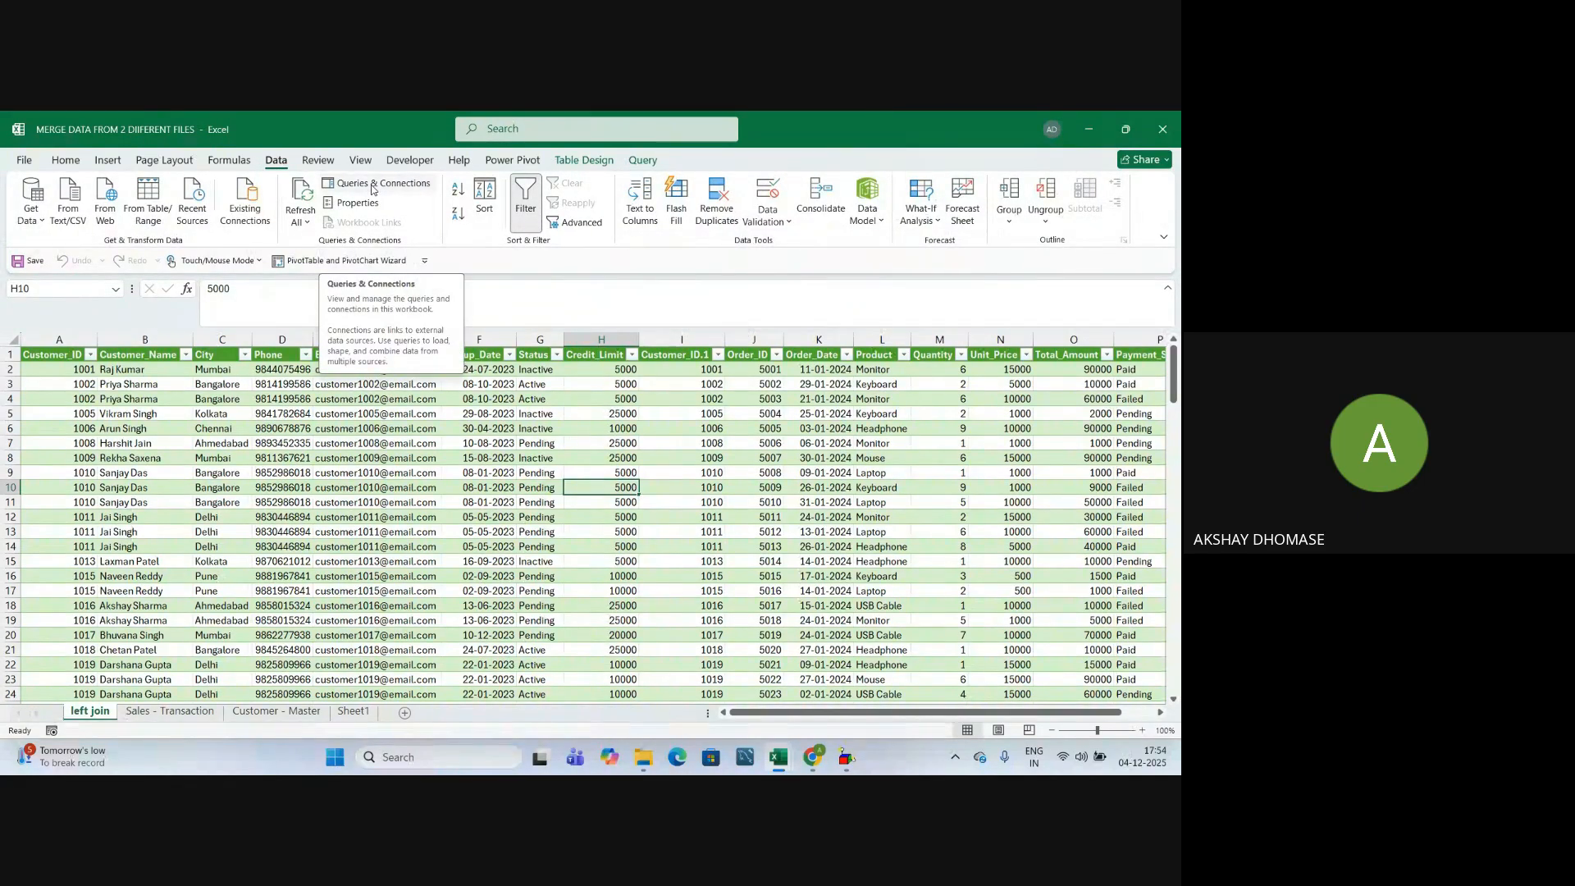
pyautogui.click(373, 184)
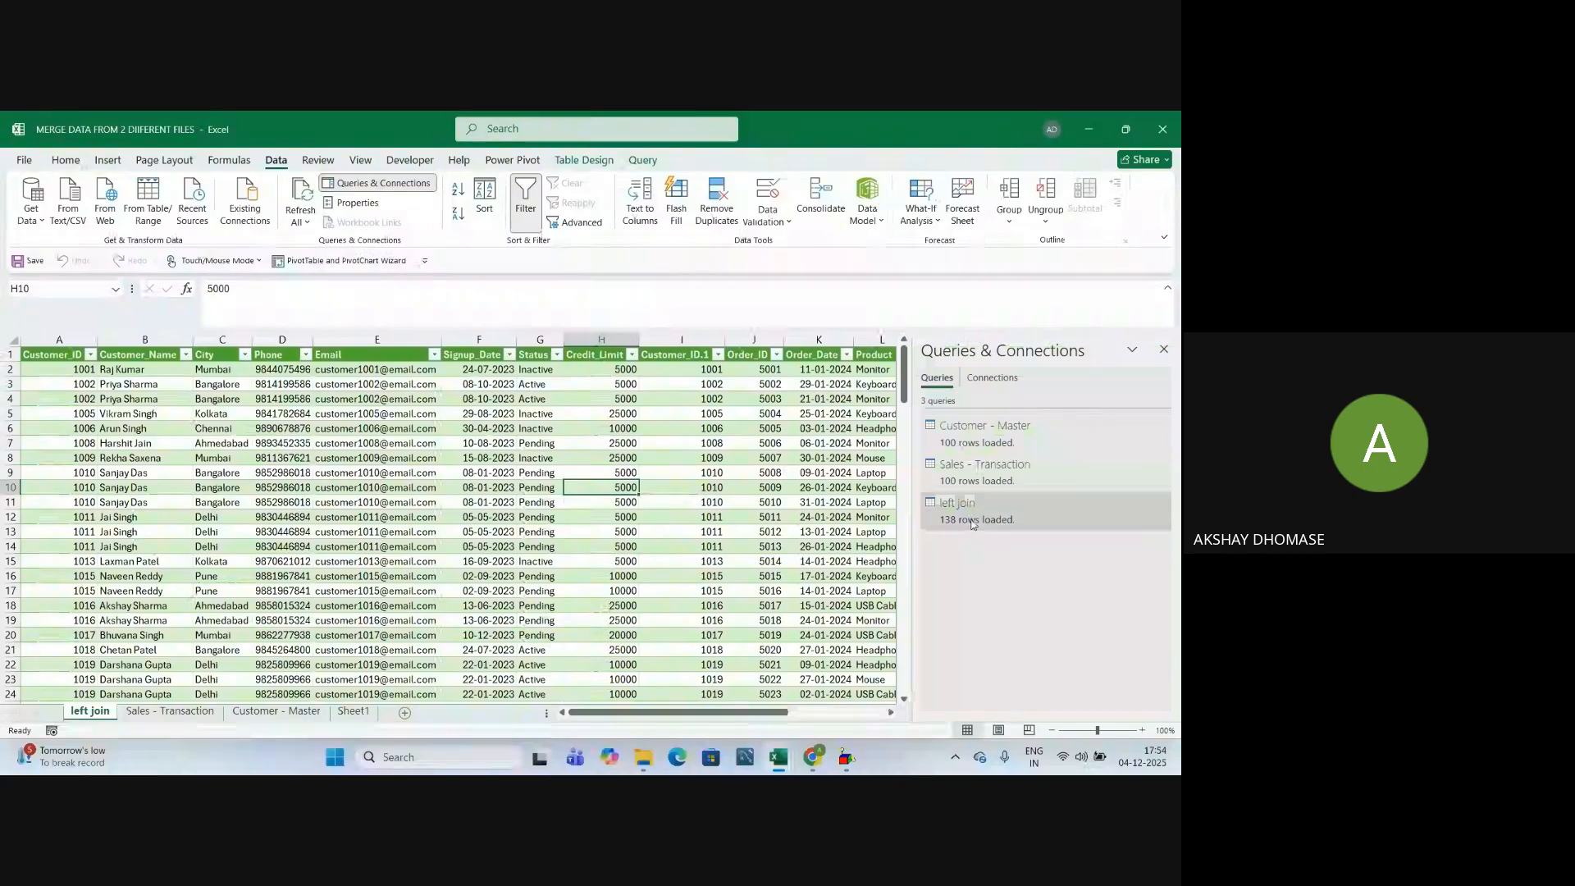
pyautogui.moveTo(972, 521)
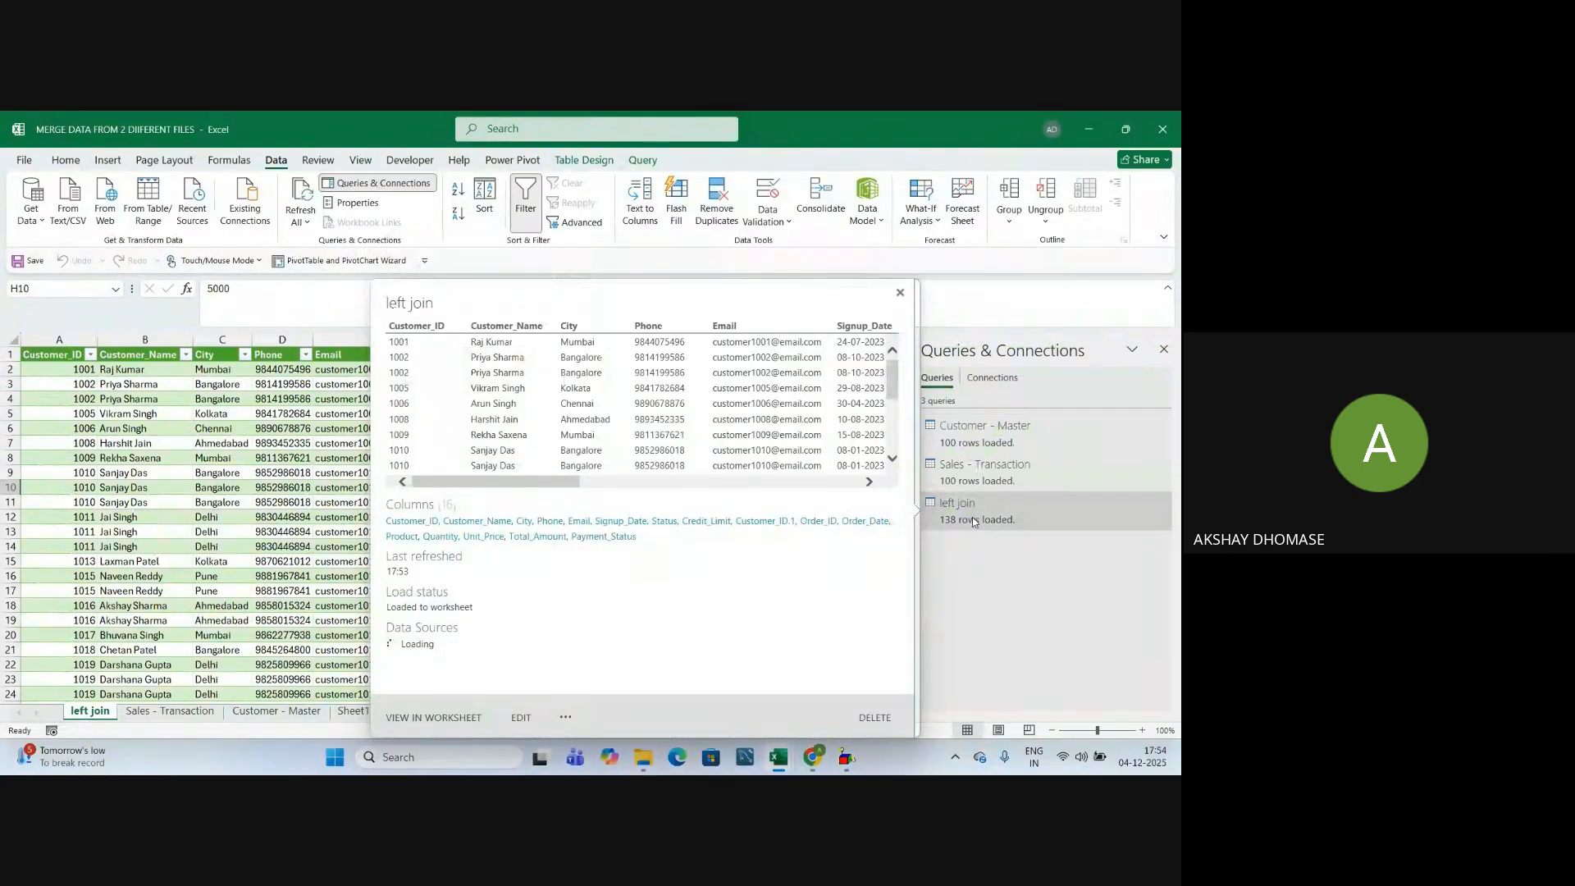
pyautogui.click(263, 473)
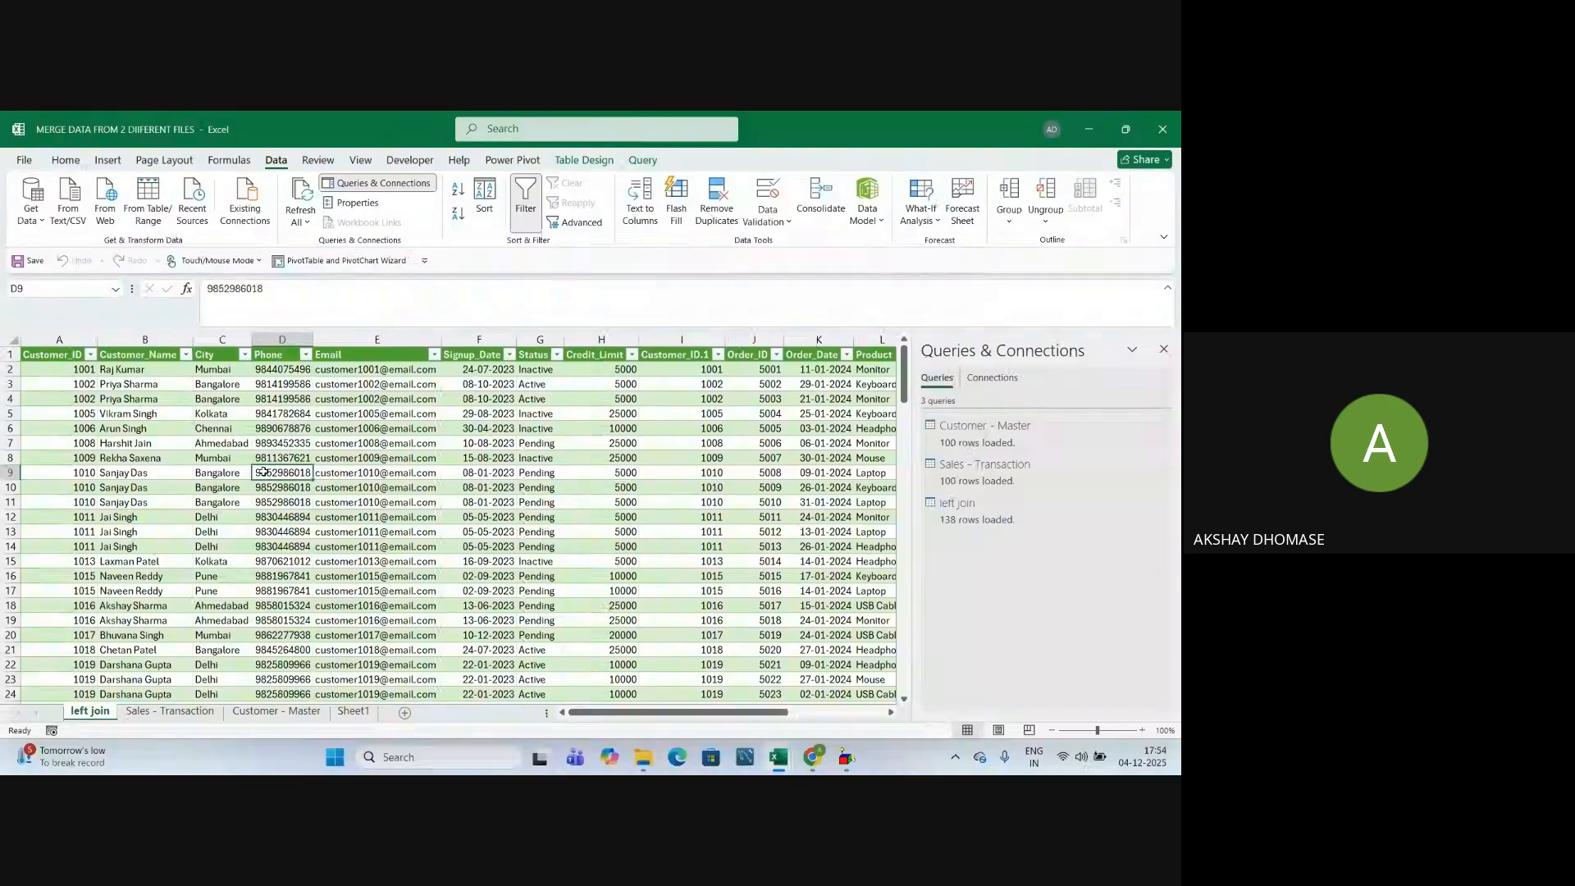
pyautogui.click(504, 529)
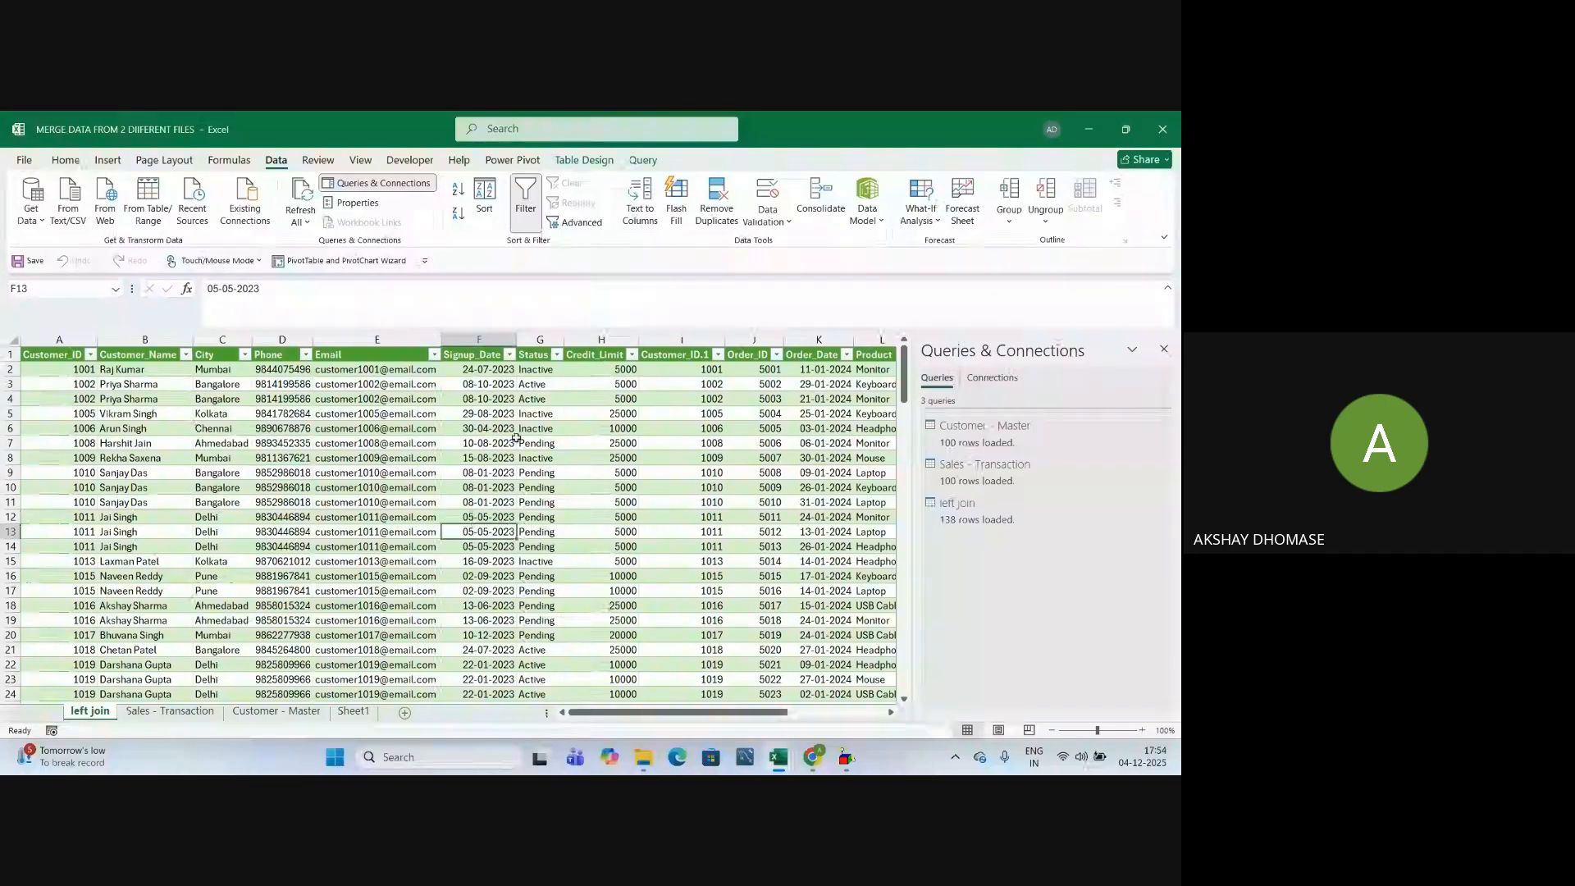
pyautogui.click(1163, 349)
pyautogui.click(317, 531)
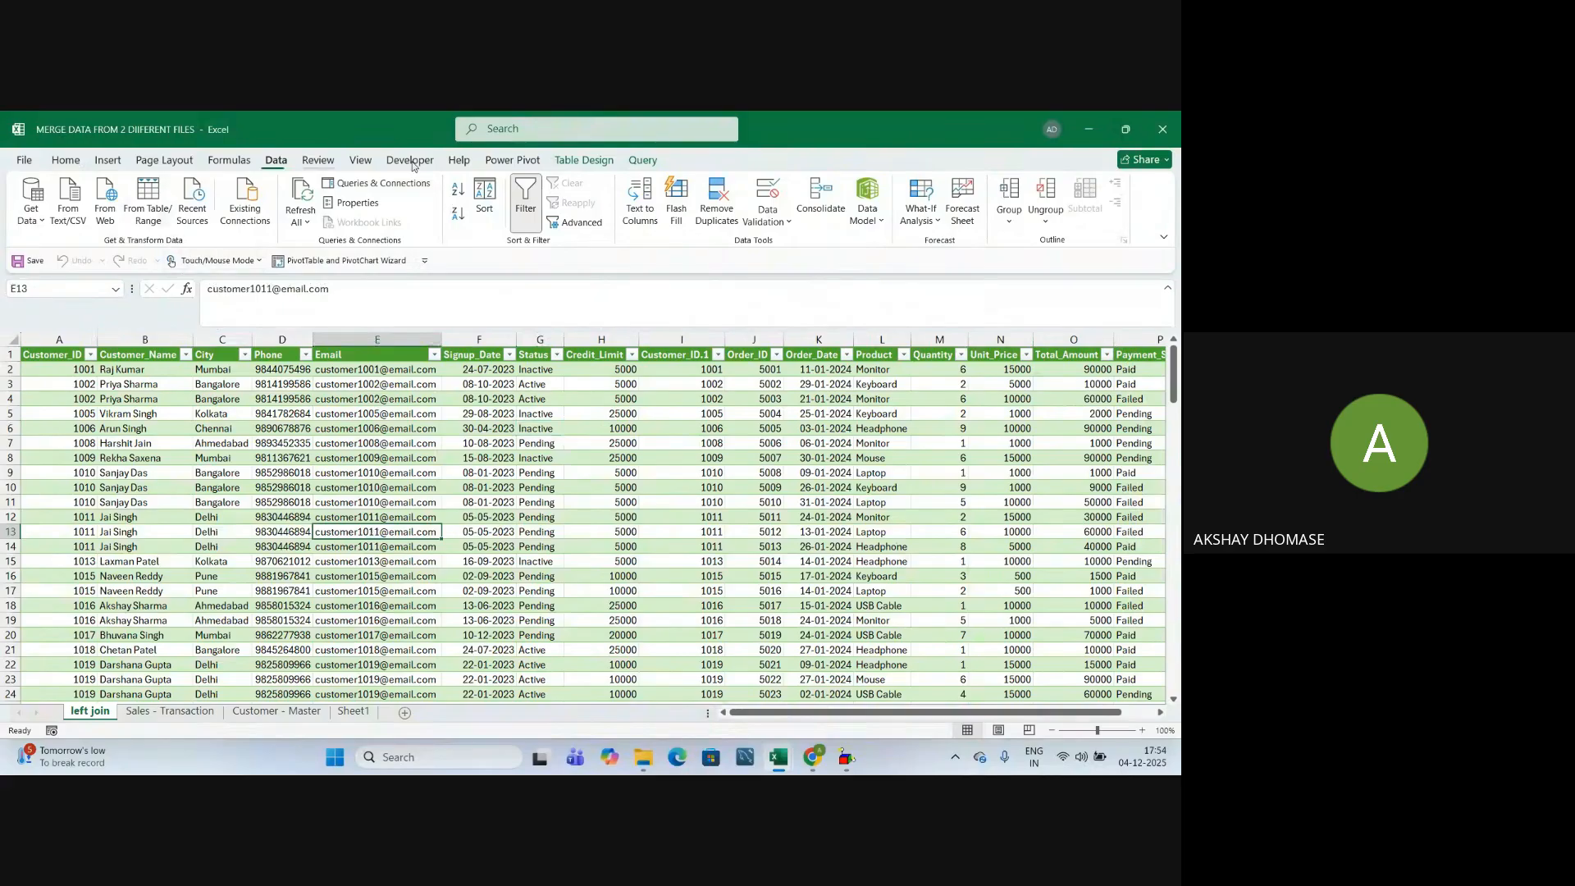
# Close the merged workbook and make the "Merge data From Multiple Excel Files/ Workbooks" topic bold in the Power BI Syllabus
pyautogui.click(1161, 129)
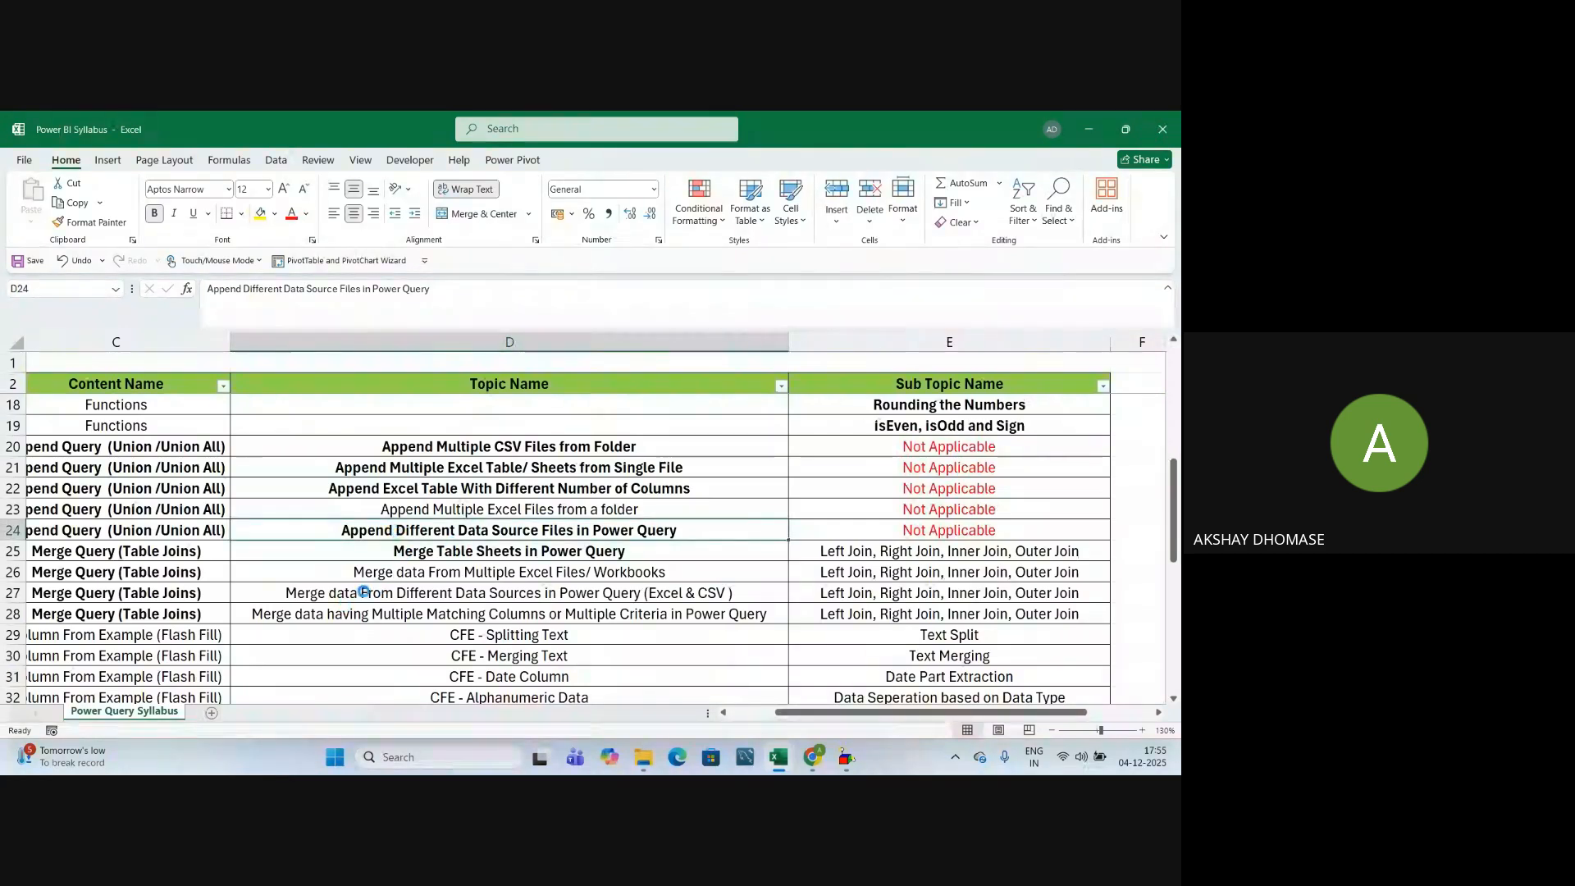
pyautogui.click(363, 571)
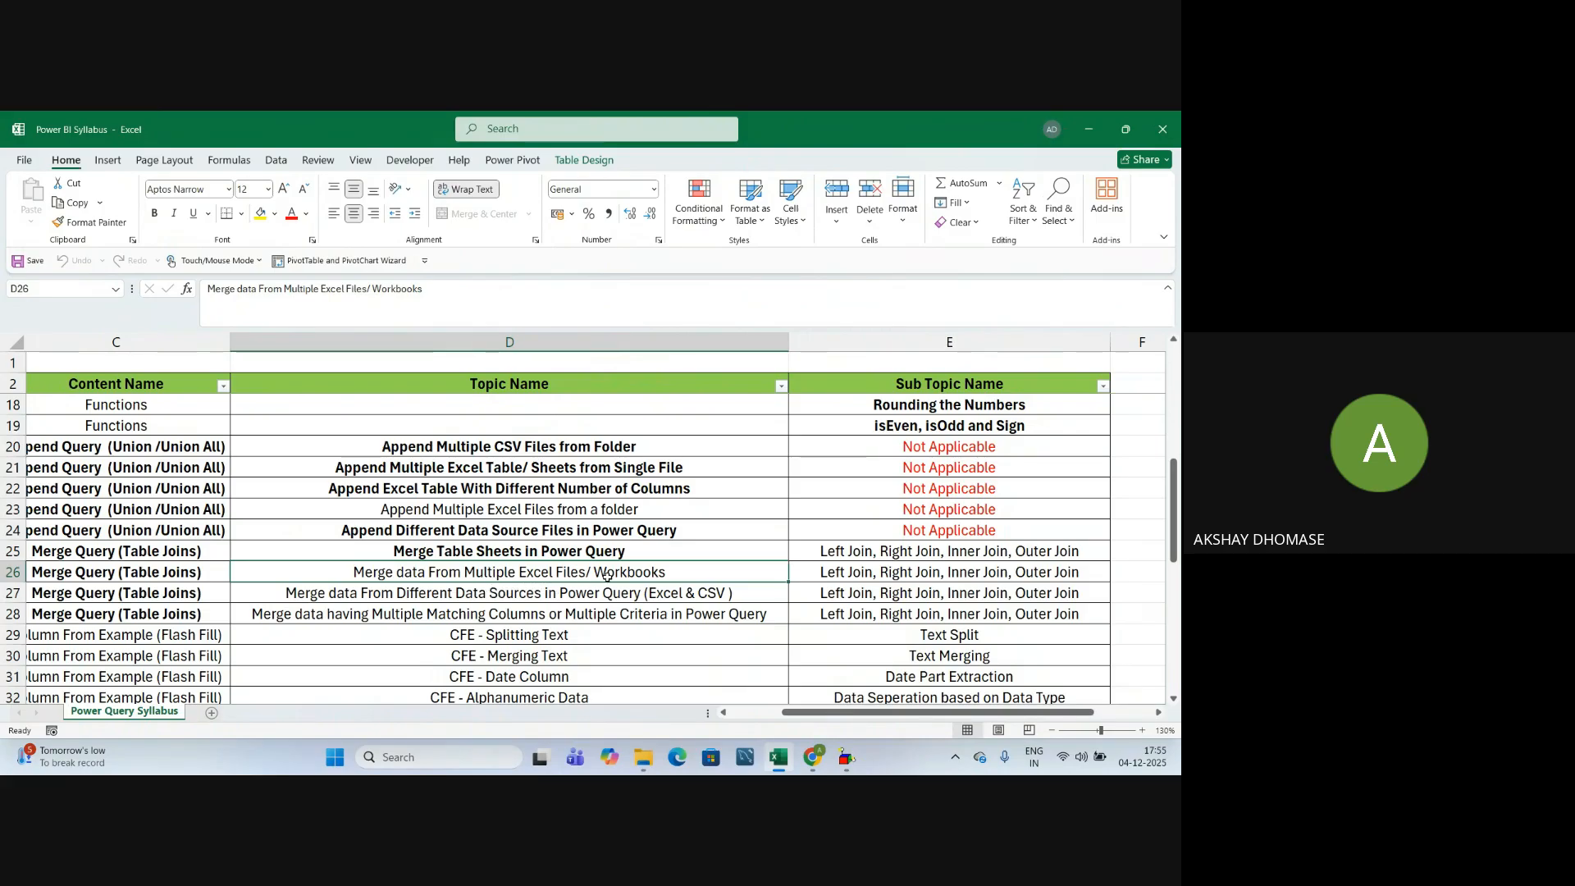
pyautogui.click(154, 214)
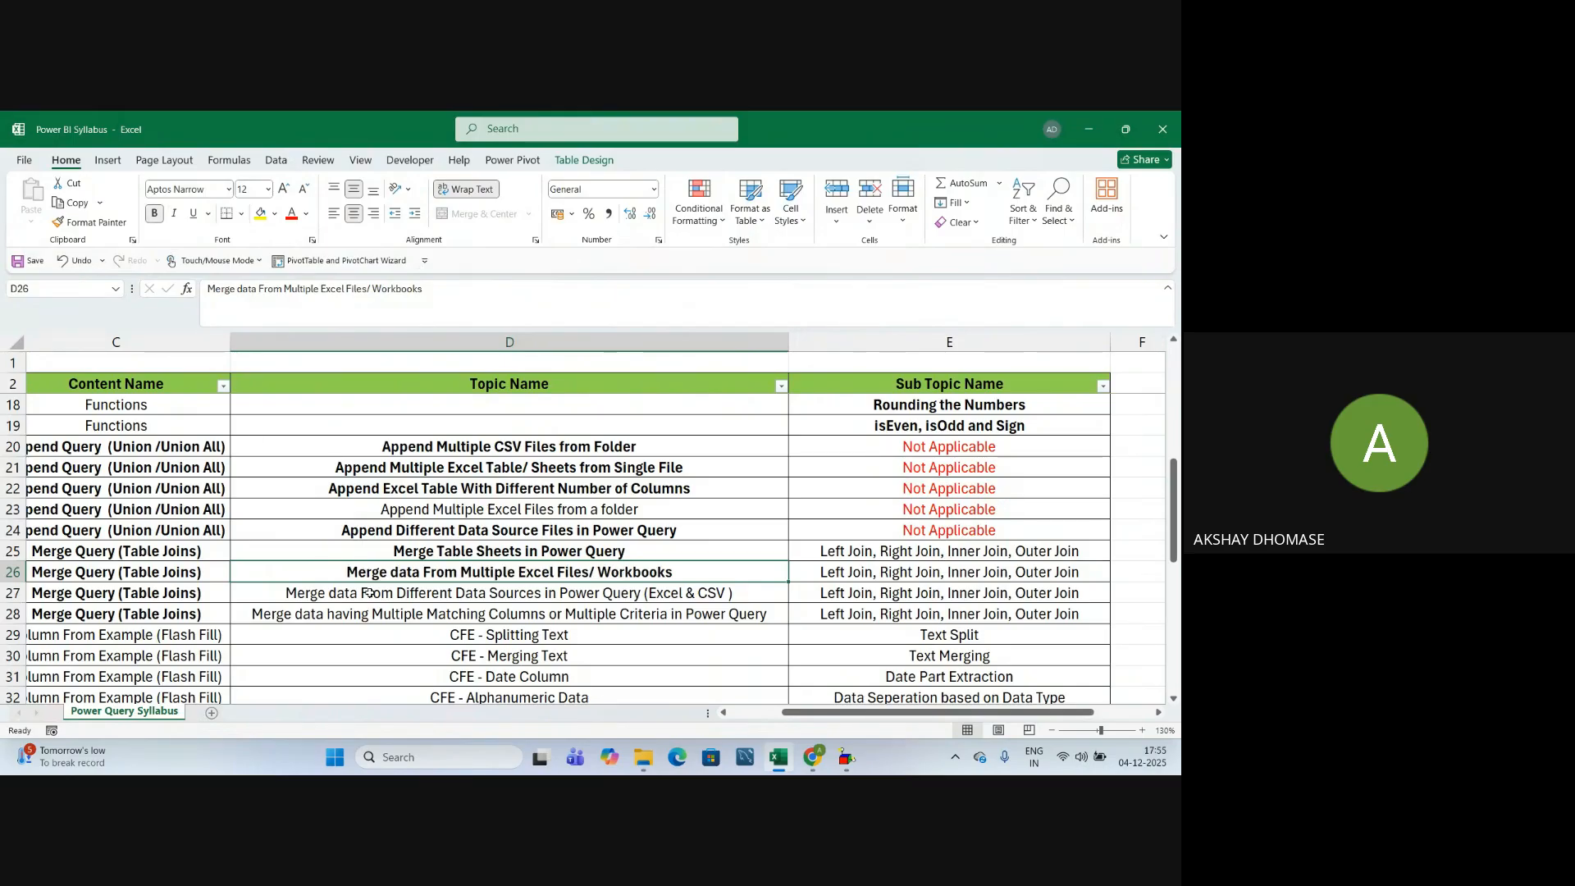
# Select the Excel & CSV merge topic in the syllabus and open the Merge Table from Different Data Source folder in File Explorer
pyautogui.click(367, 592)
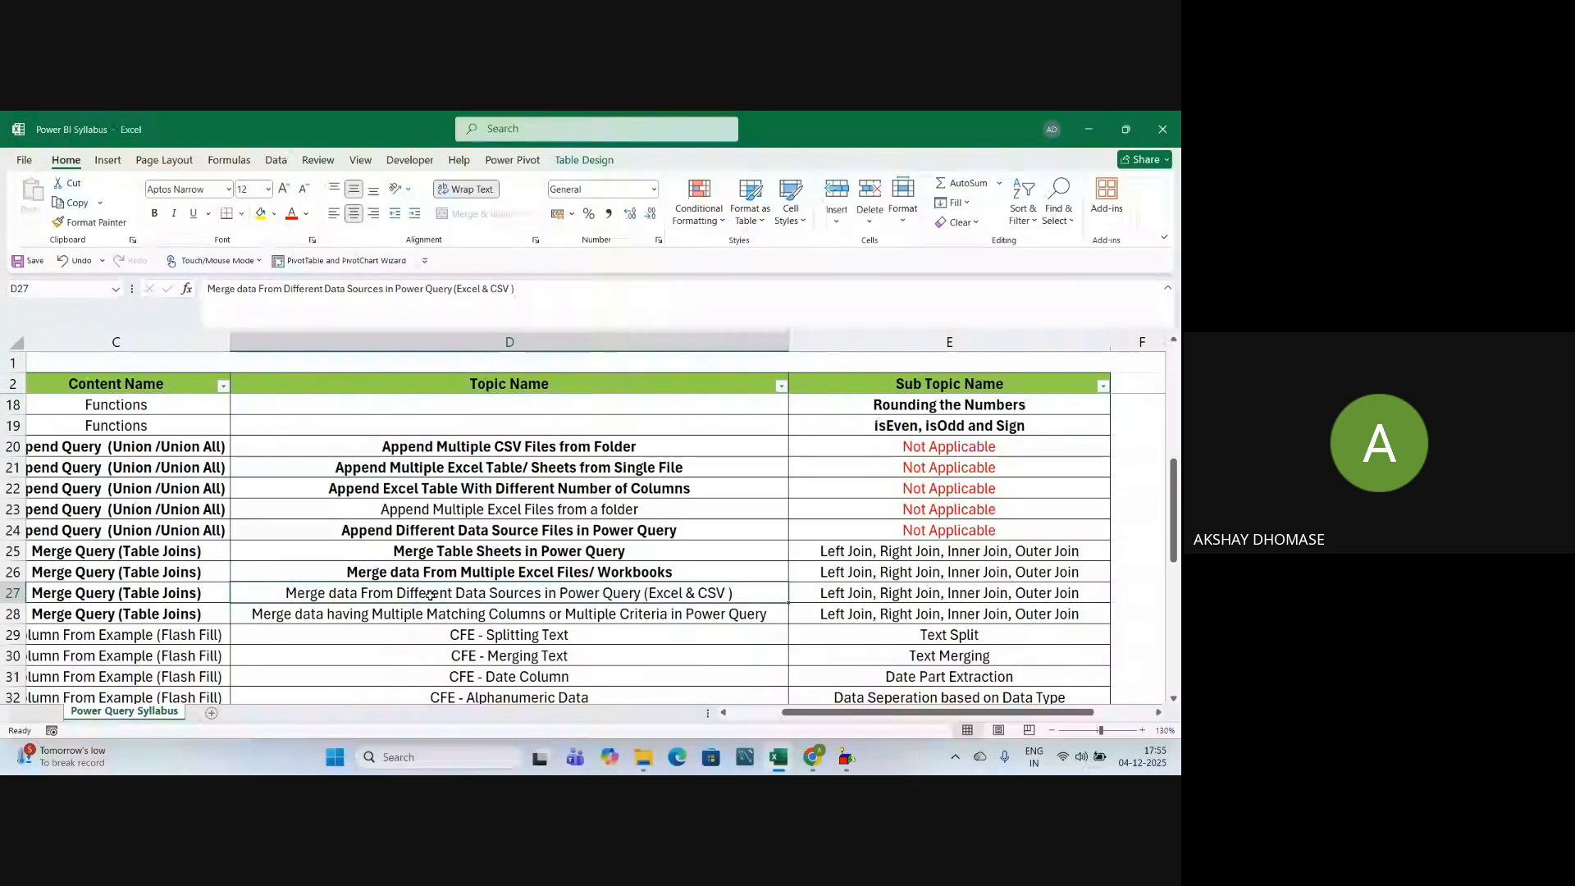
pyautogui.moveTo(643, 756)
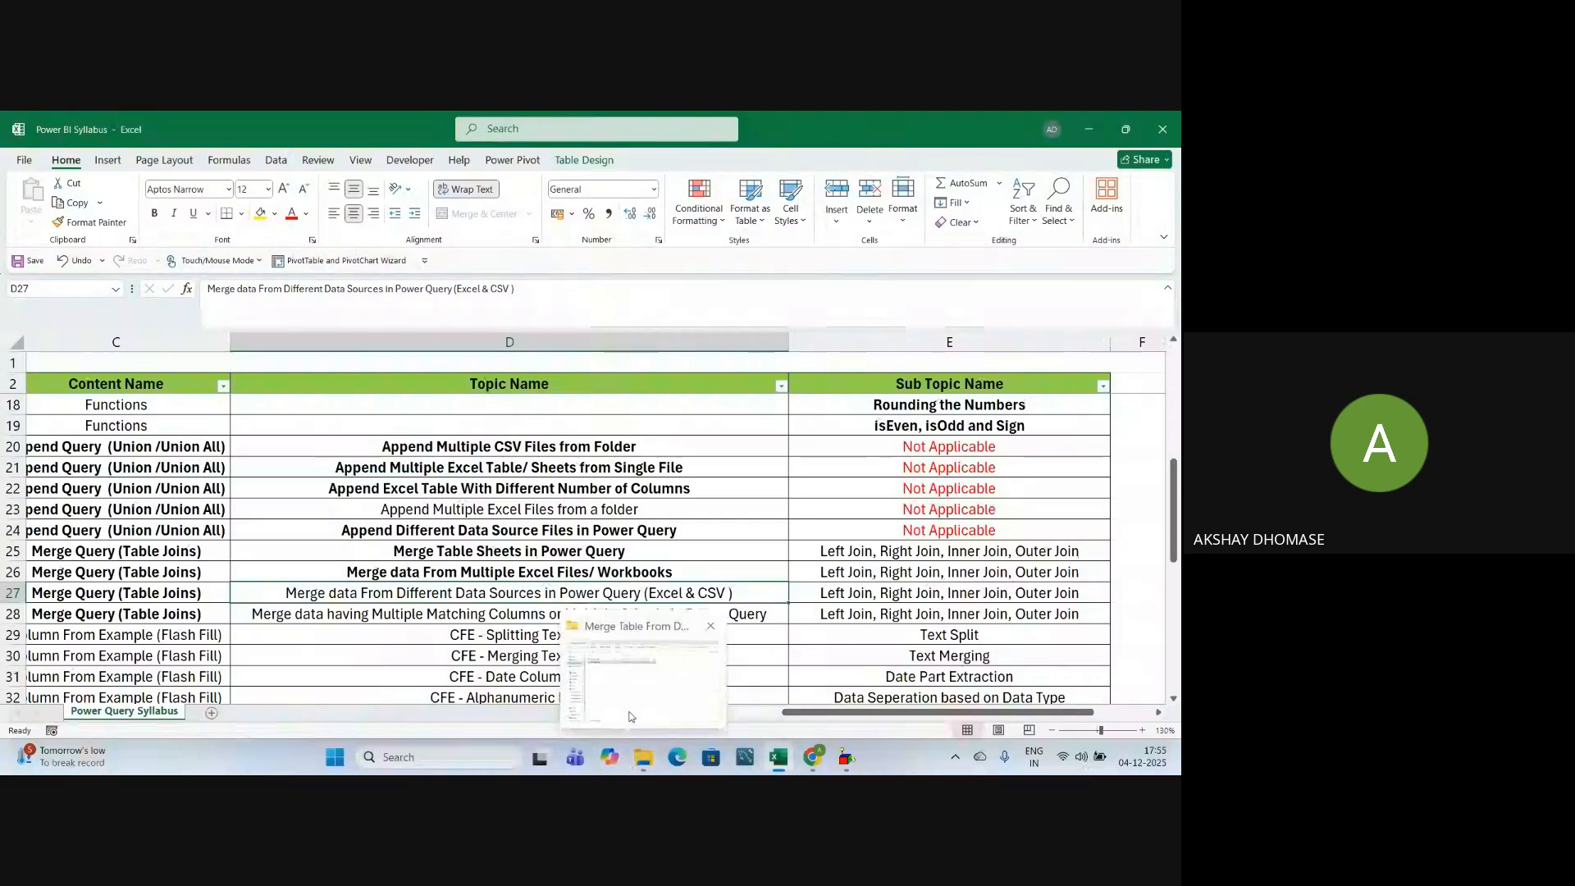
pyautogui.click(642, 656)
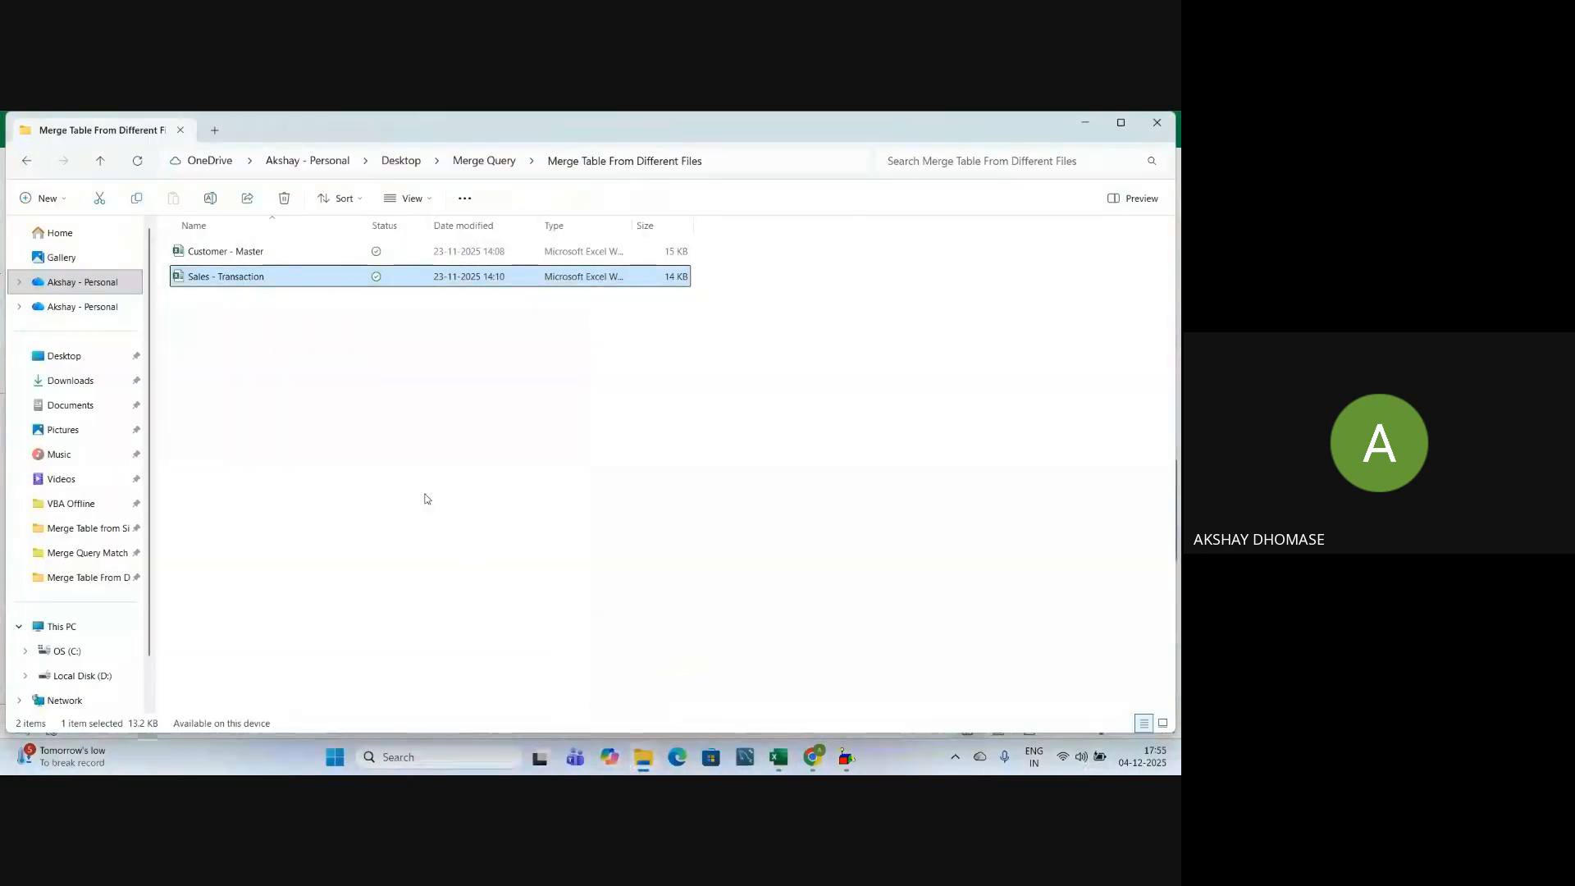
pyautogui.click(29, 159)
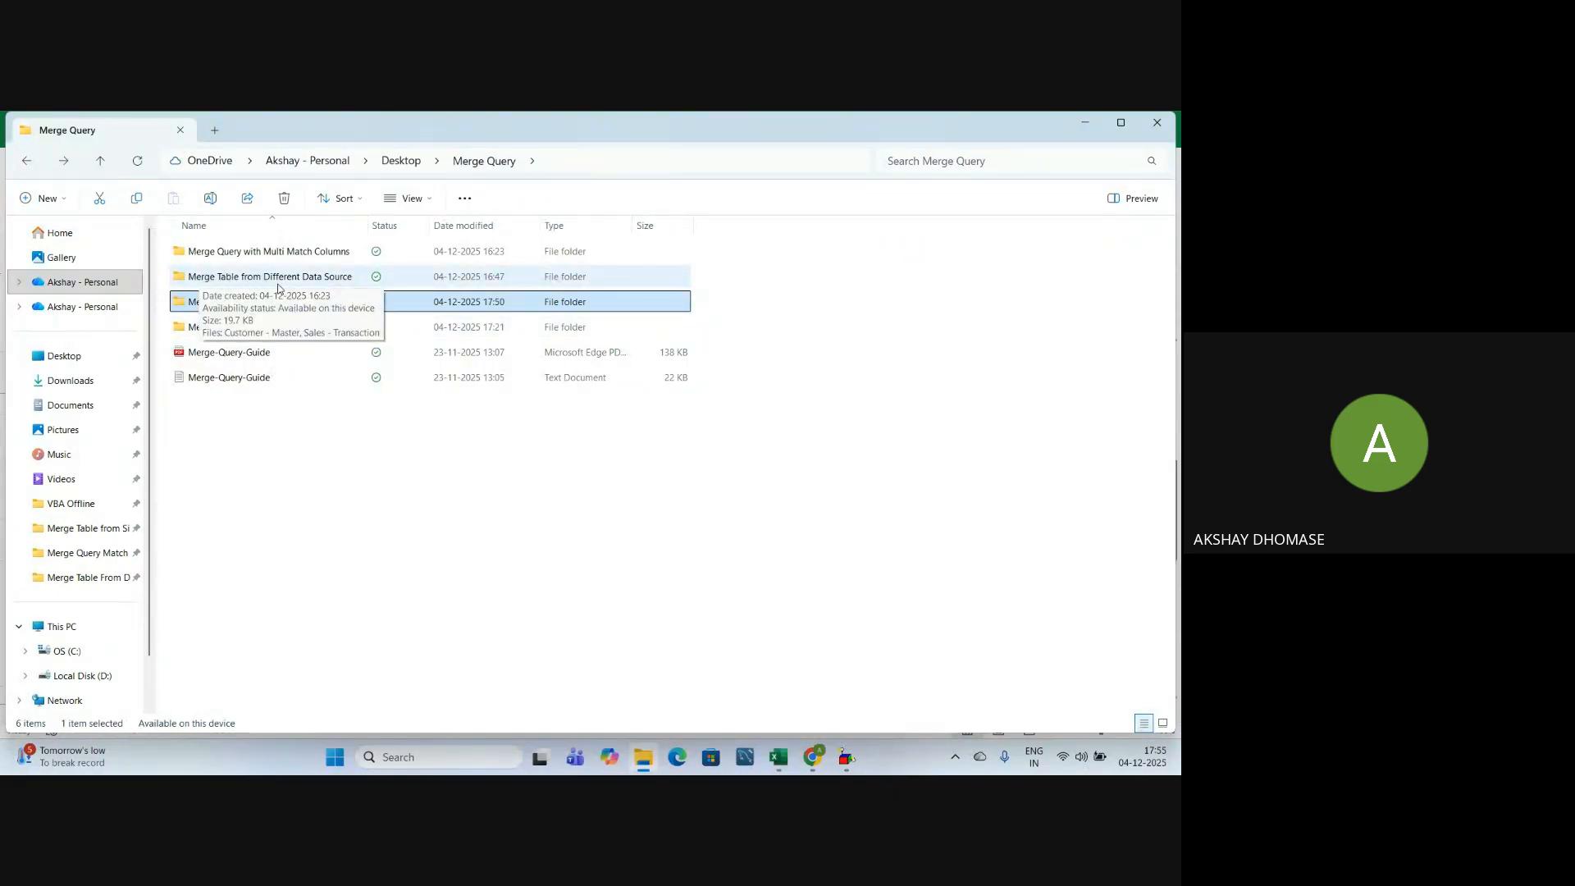
pyautogui.doubleClick(334, 279)
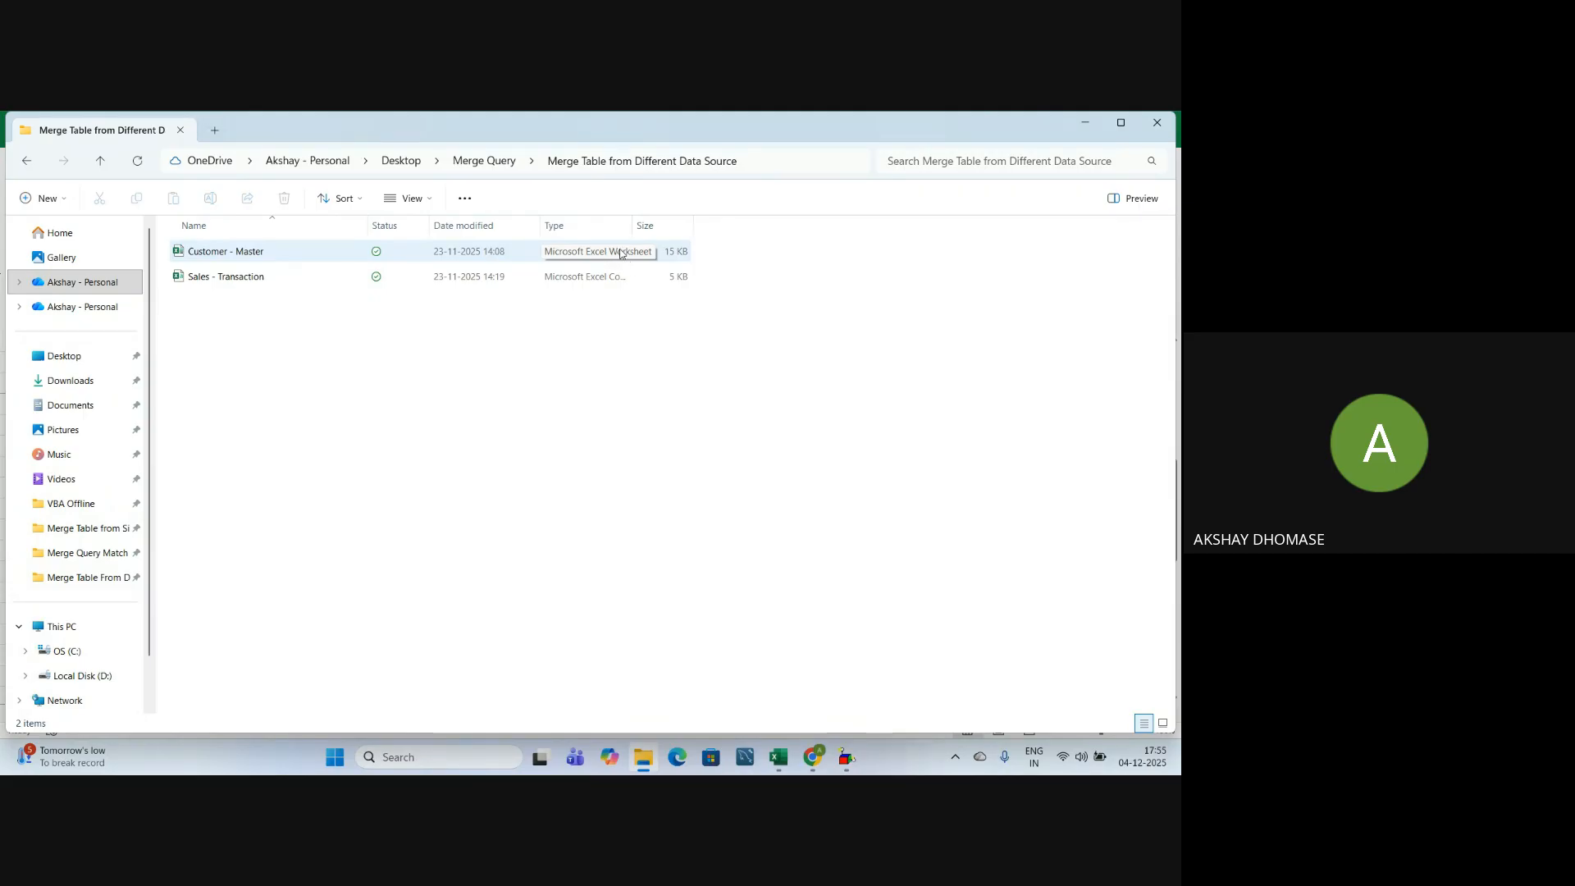
# Compare the file types of Customer - Master and Sales - Transaction, enlarging the file icons and shrinking them again
pyautogui.click(209, 283)
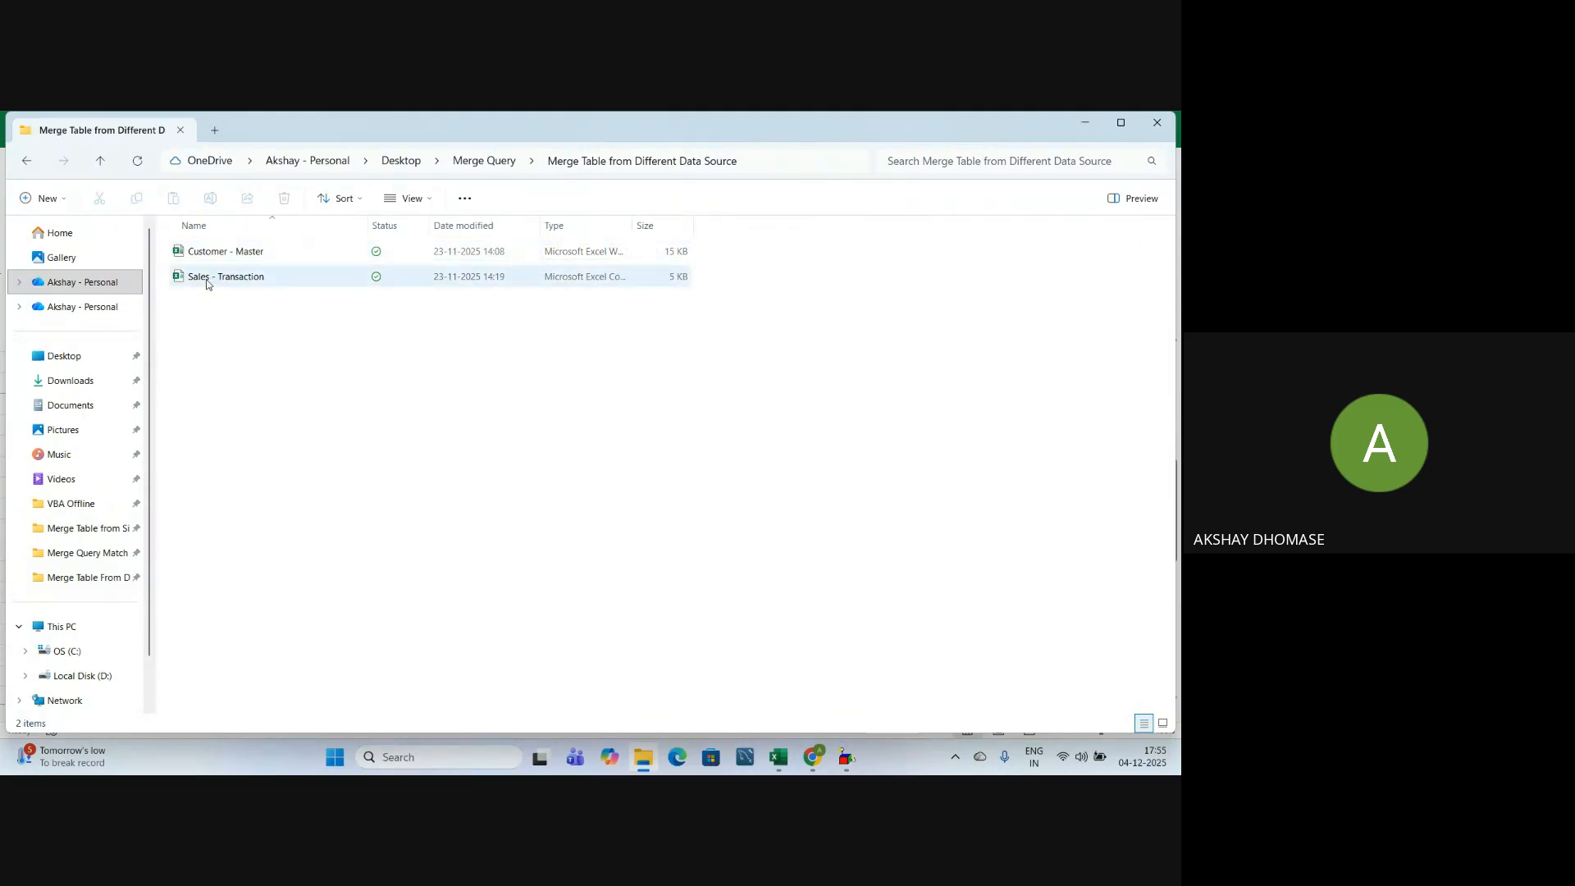
pyautogui.click(587, 257)
pyautogui.click(583, 285)
pyautogui.keyDown('ctrl'); pyautogui.scroll(3, 230, 284); pyautogui.keyUp('ctrl')
pyautogui.keyDown('ctrl'); pyautogui.scroll(4, 229, 284); pyautogui.keyUp('ctrl')
pyautogui.keyDown('ctrl'); pyautogui.scroll(3, 232, 287); pyautogui.keyUp('ctrl')
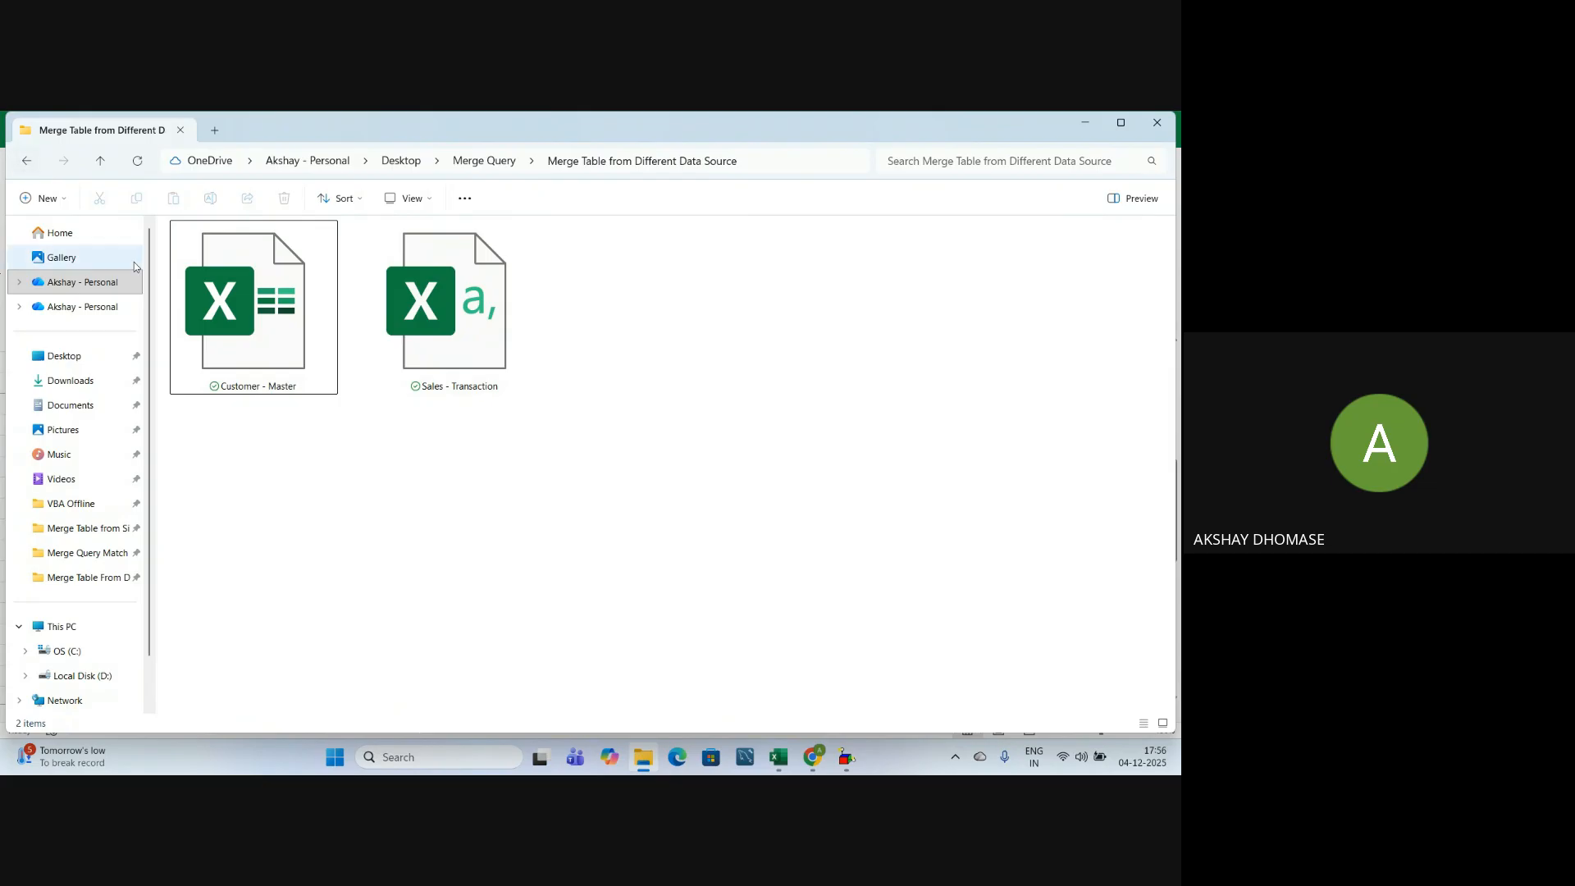
pyautogui.keyDown('ctrl'); pyautogui.scroll(-4, 288, 510); pyautogui.keyUp('ctrl')
pyautogui.keyDown('ctrl'); pyautogui.scroll(-3, 288, 510); pyautogui.keyUp('ctrl')
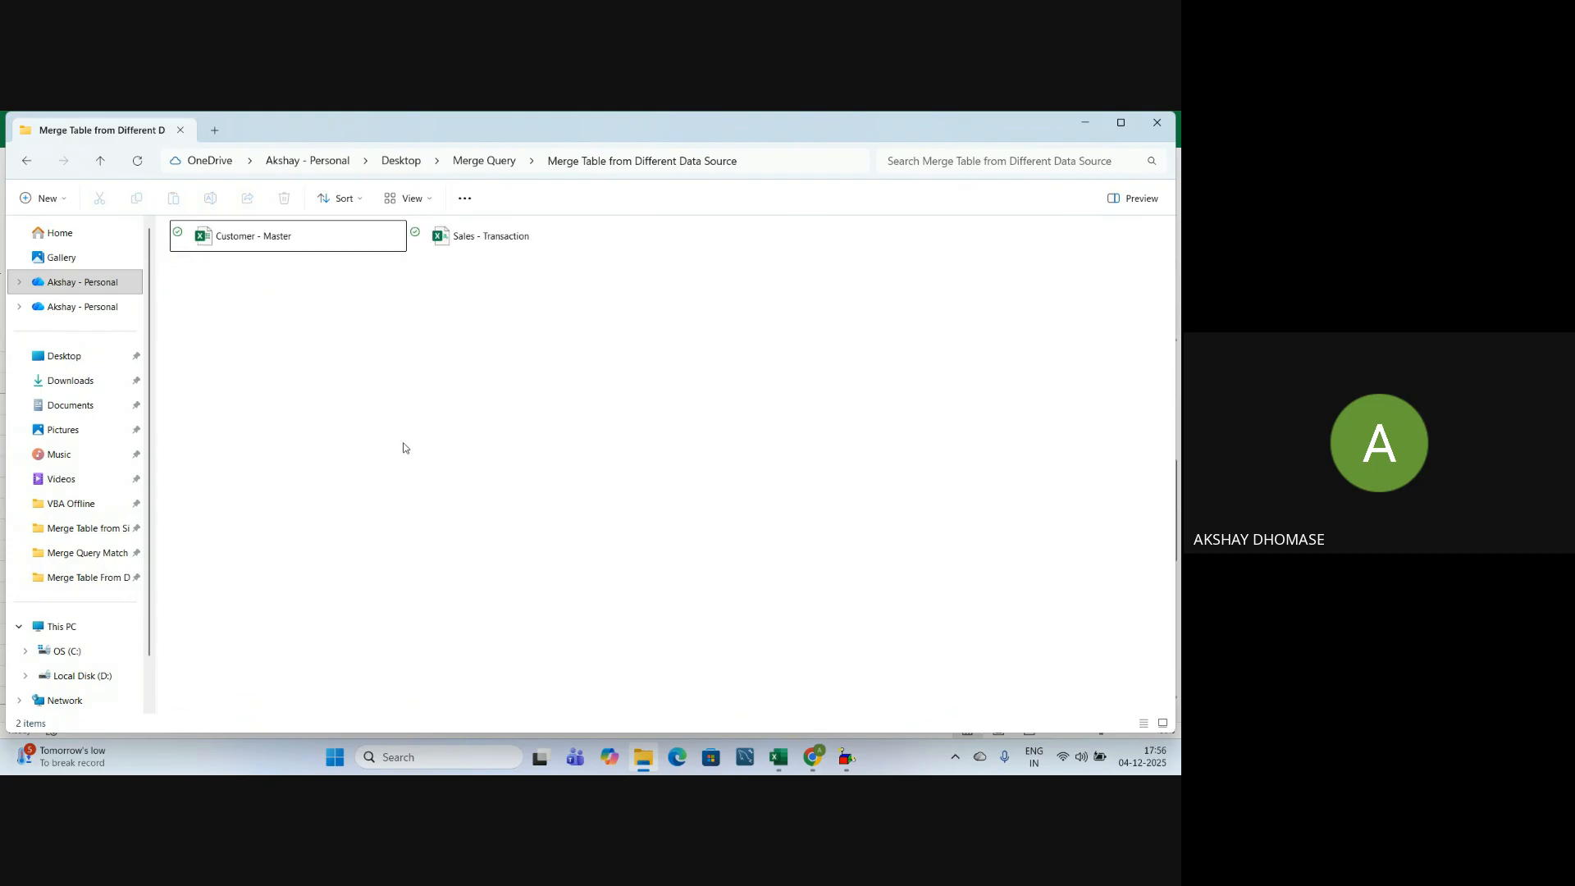
# Switch back to the Power BI Syllabus in Excel and create a new blank workbook
pyautogui.moveTo(778, 756)
pyautogui.click(778, 681)
pyautogui.click(728, 567)
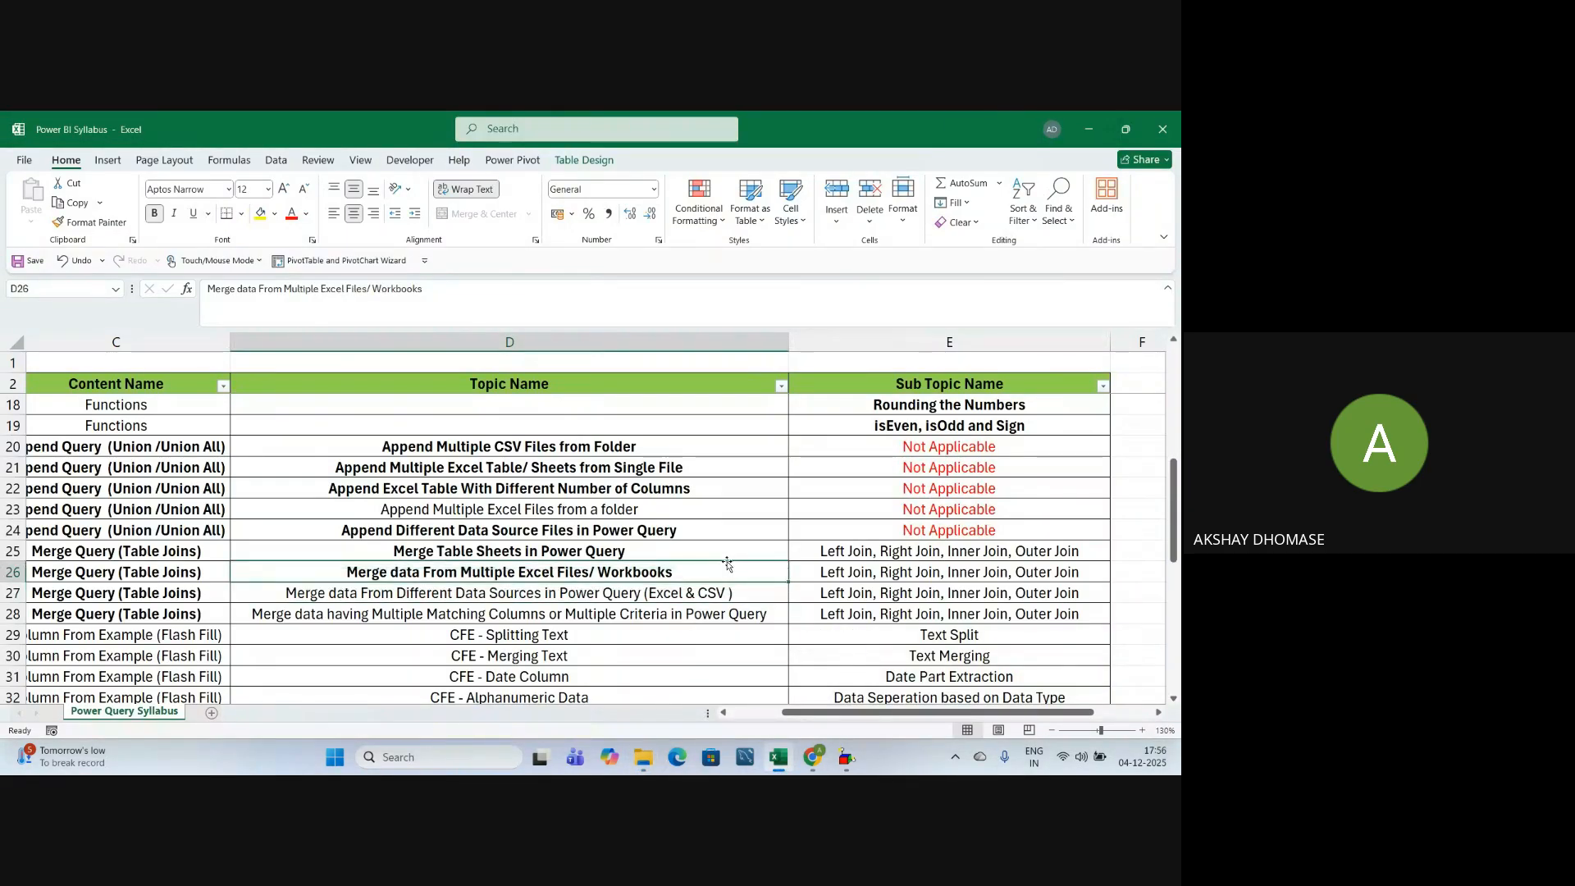
pyautogui.hotkey('ctrl', 'n')
pyautogui.click(532, 529)
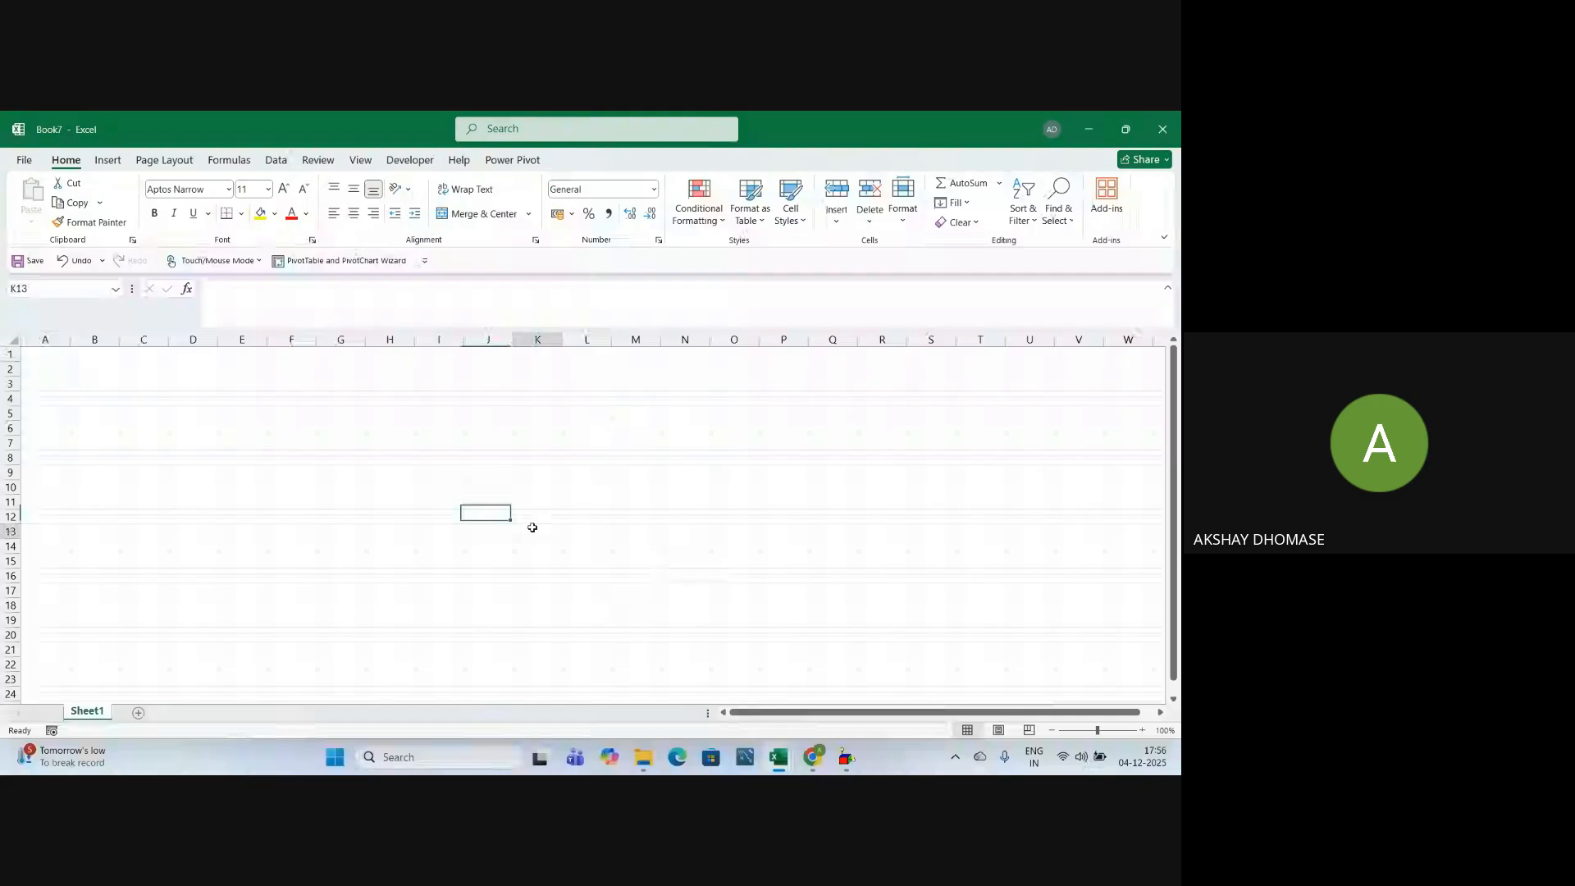
pyautogui.click(566, 475)
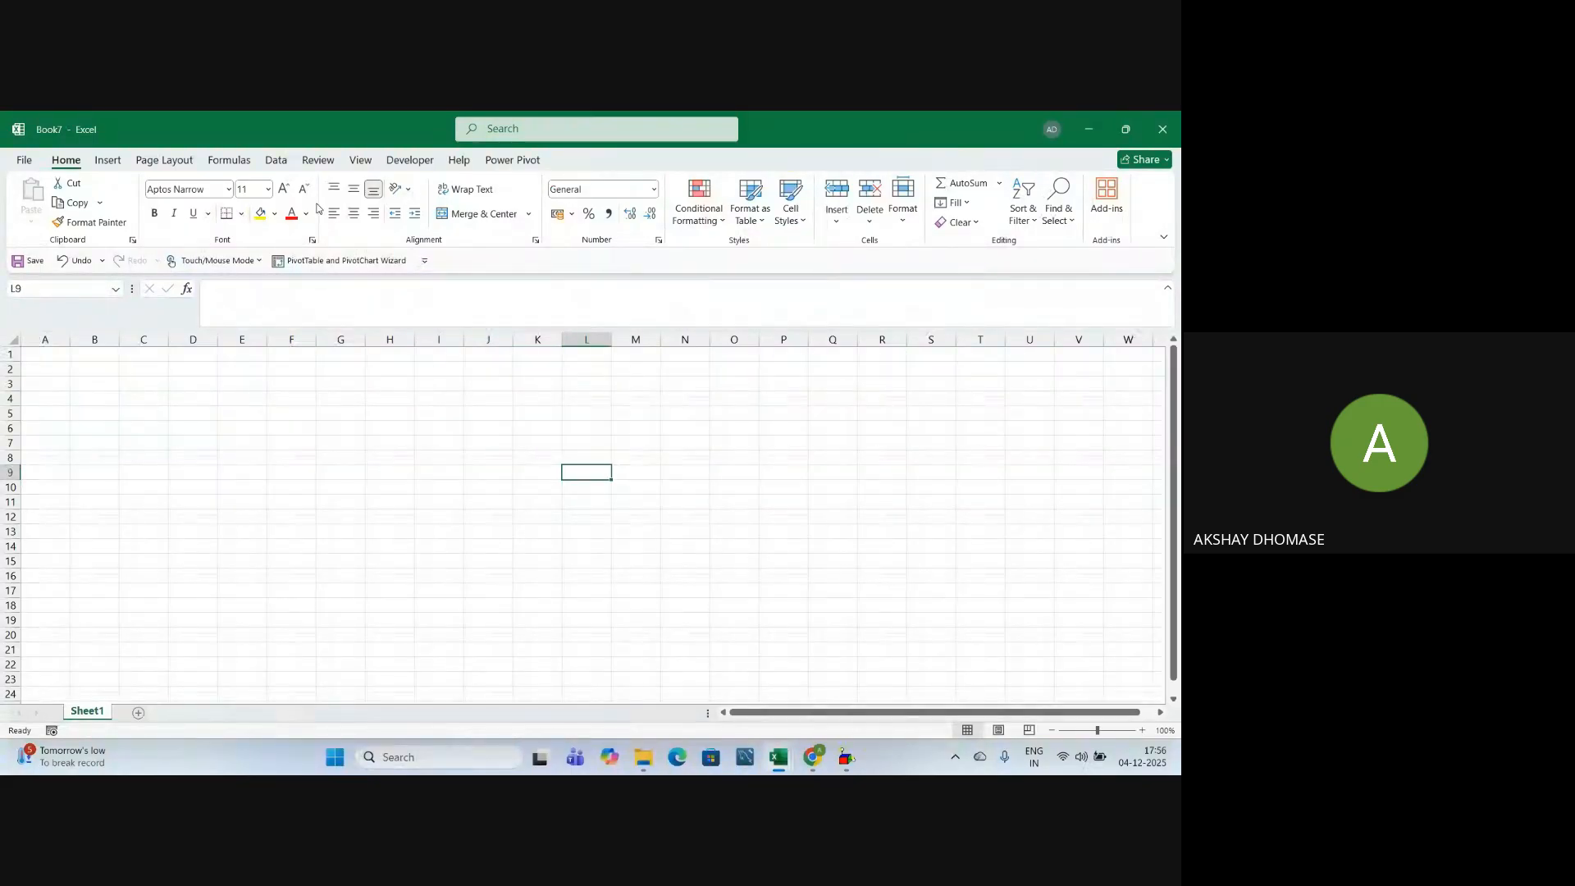
# Import the Customer - Master Excel workbook from the Merge Table from Different Data Source folder
pyautogui.click(277, 160)
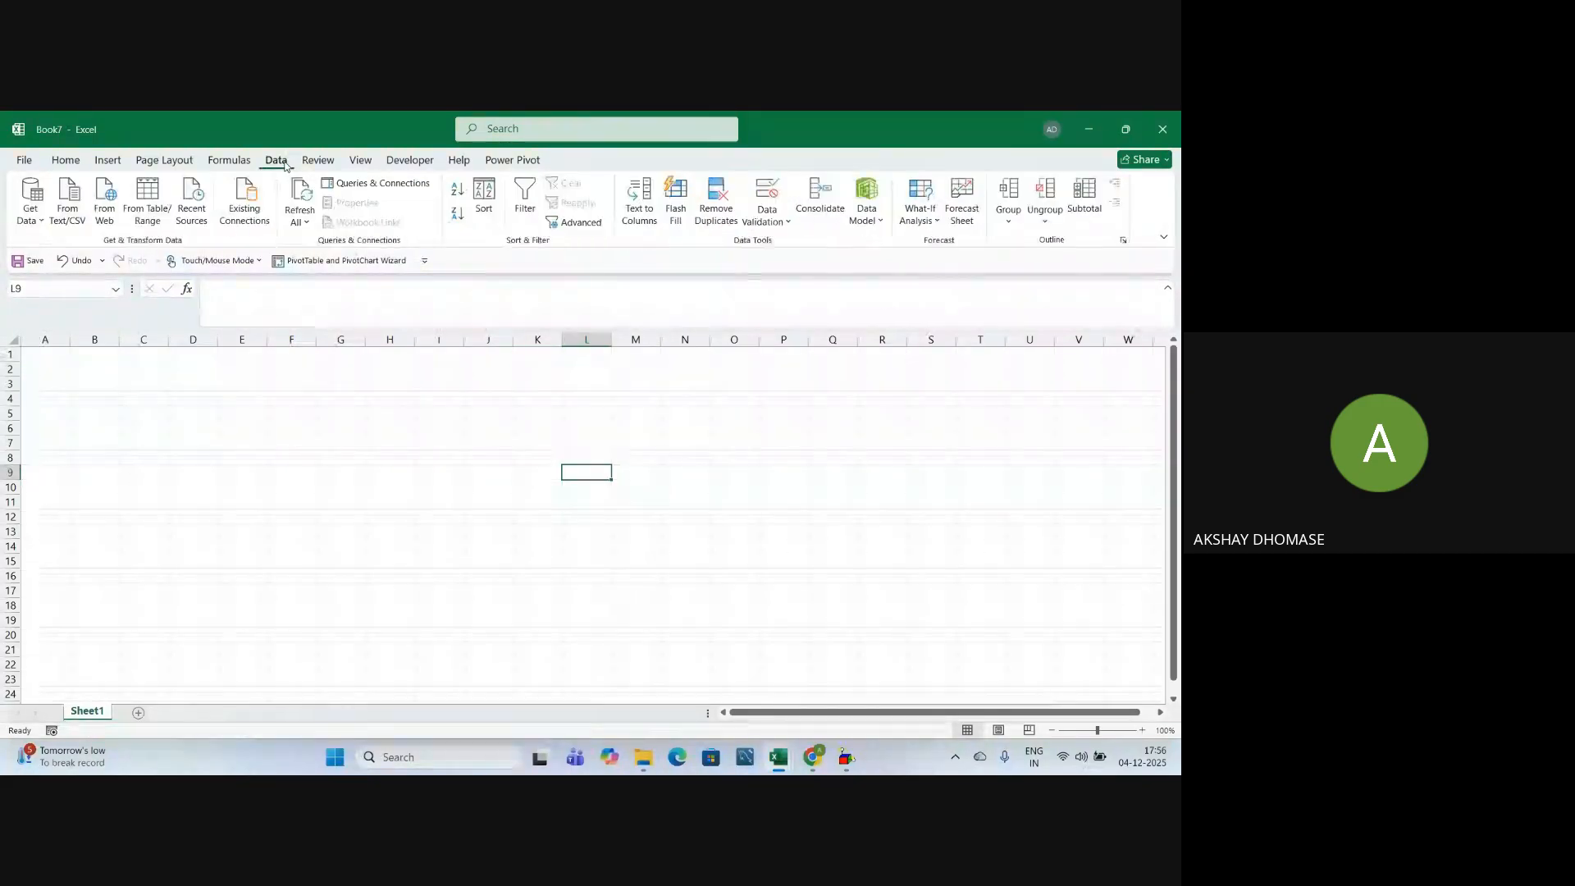
pyautogui.click(29, 222)
pyautogui.moveTo(74, 245)
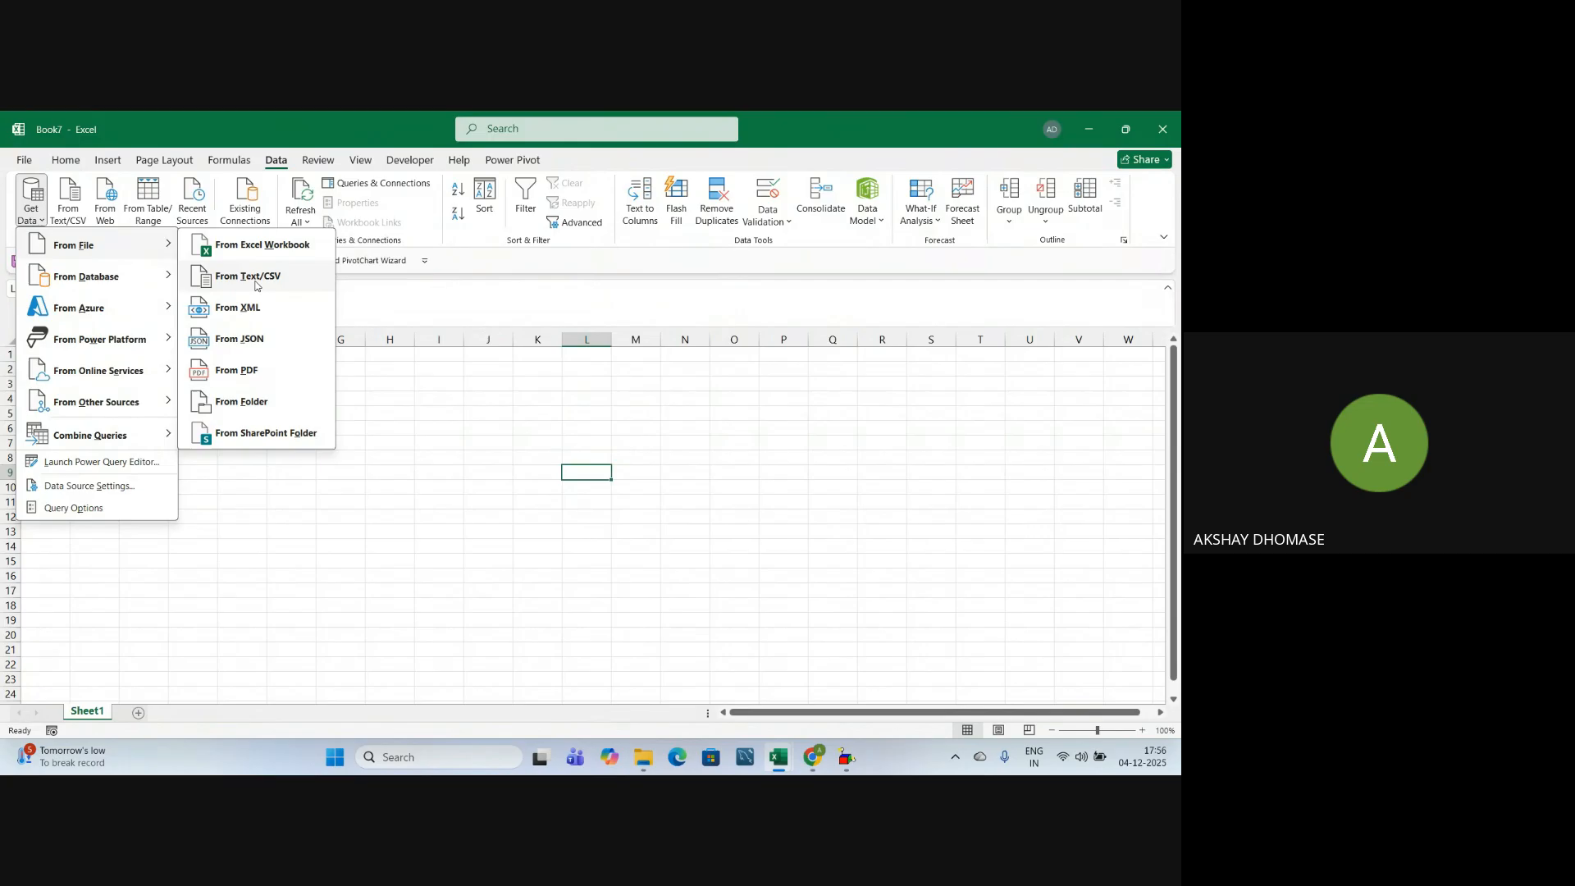
pyautogui.click(259, 279)
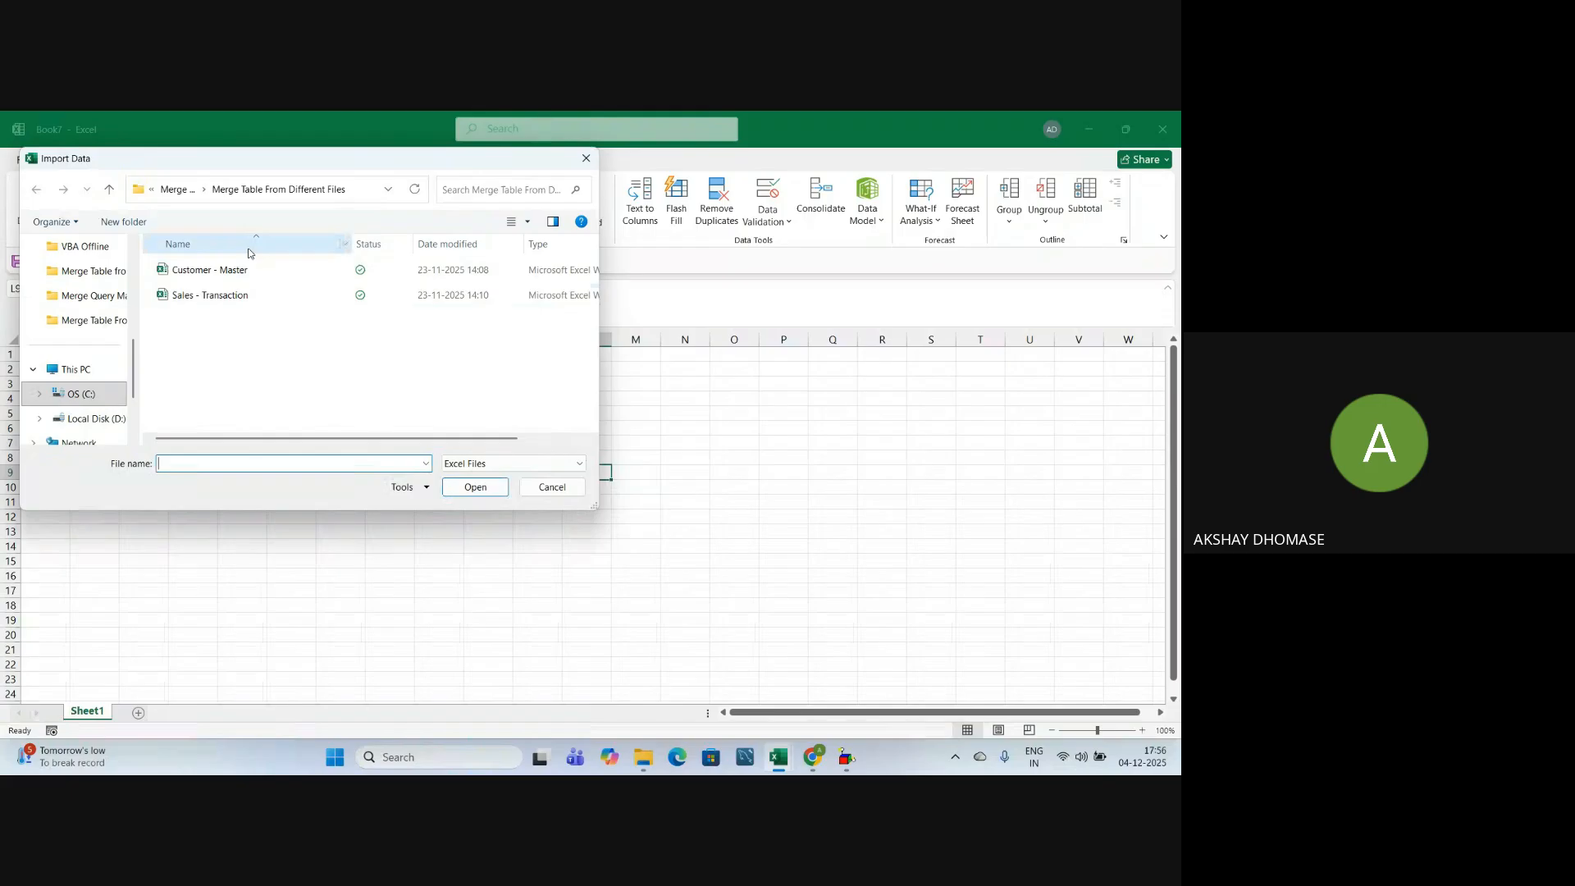
pyautogui.click(175, 189)
pyautogui.doubleClick(228, 297)
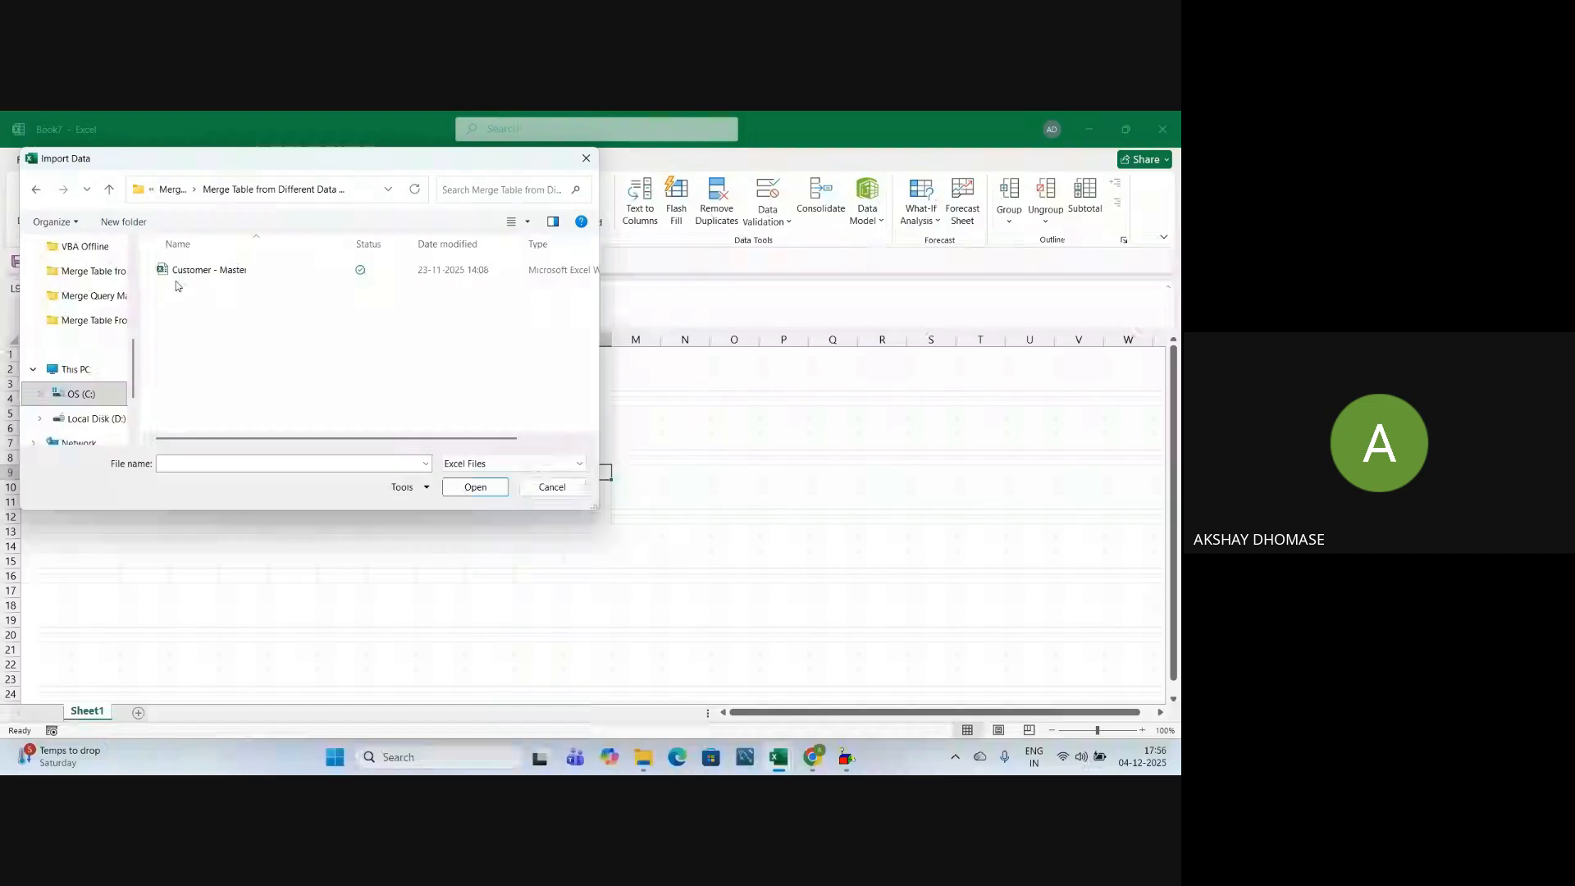
pyautogui.click(210, 275)
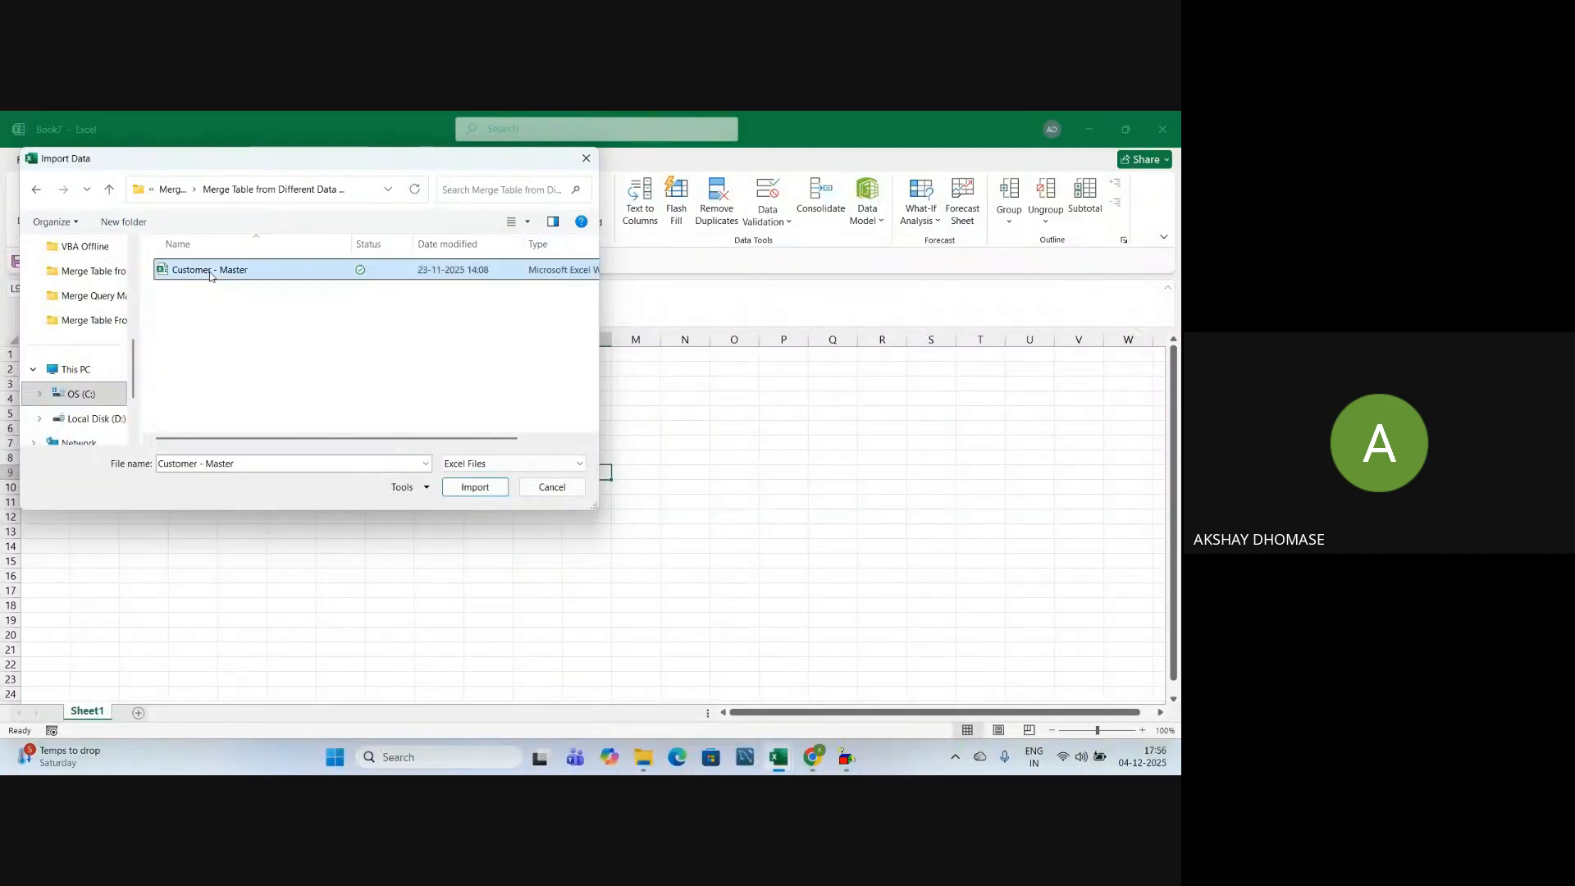
pyautogui.click(483, 489)
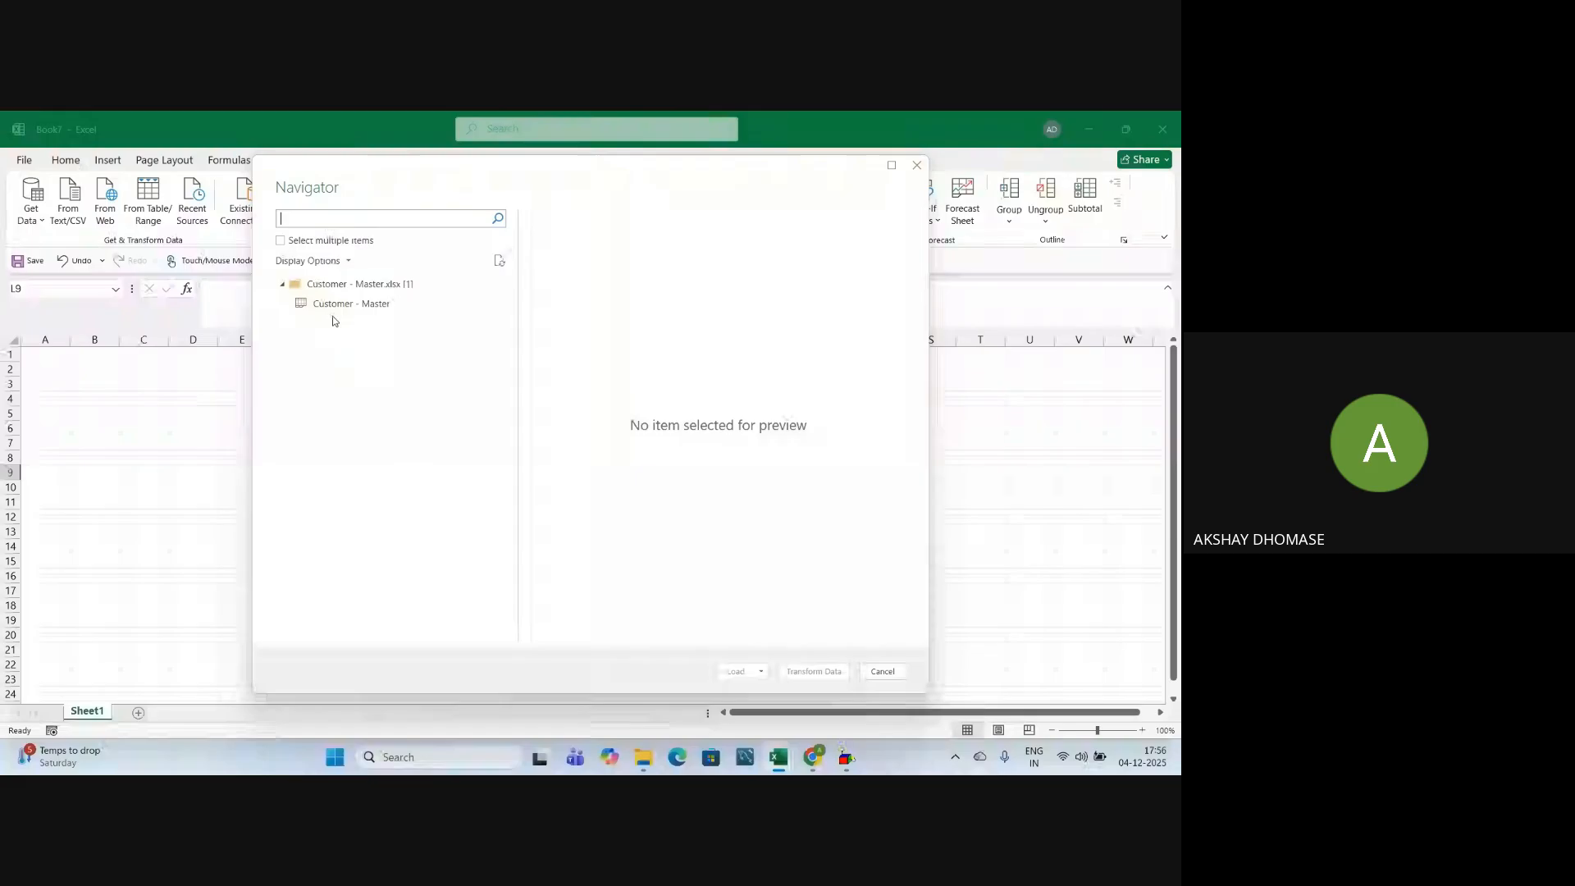
# Enable multiple-item selection, choose the Customer - Master sheet and open it for transformation in Power Query Editor
pyautogui.click(281, 239)
pyautogui.click(299, 305)
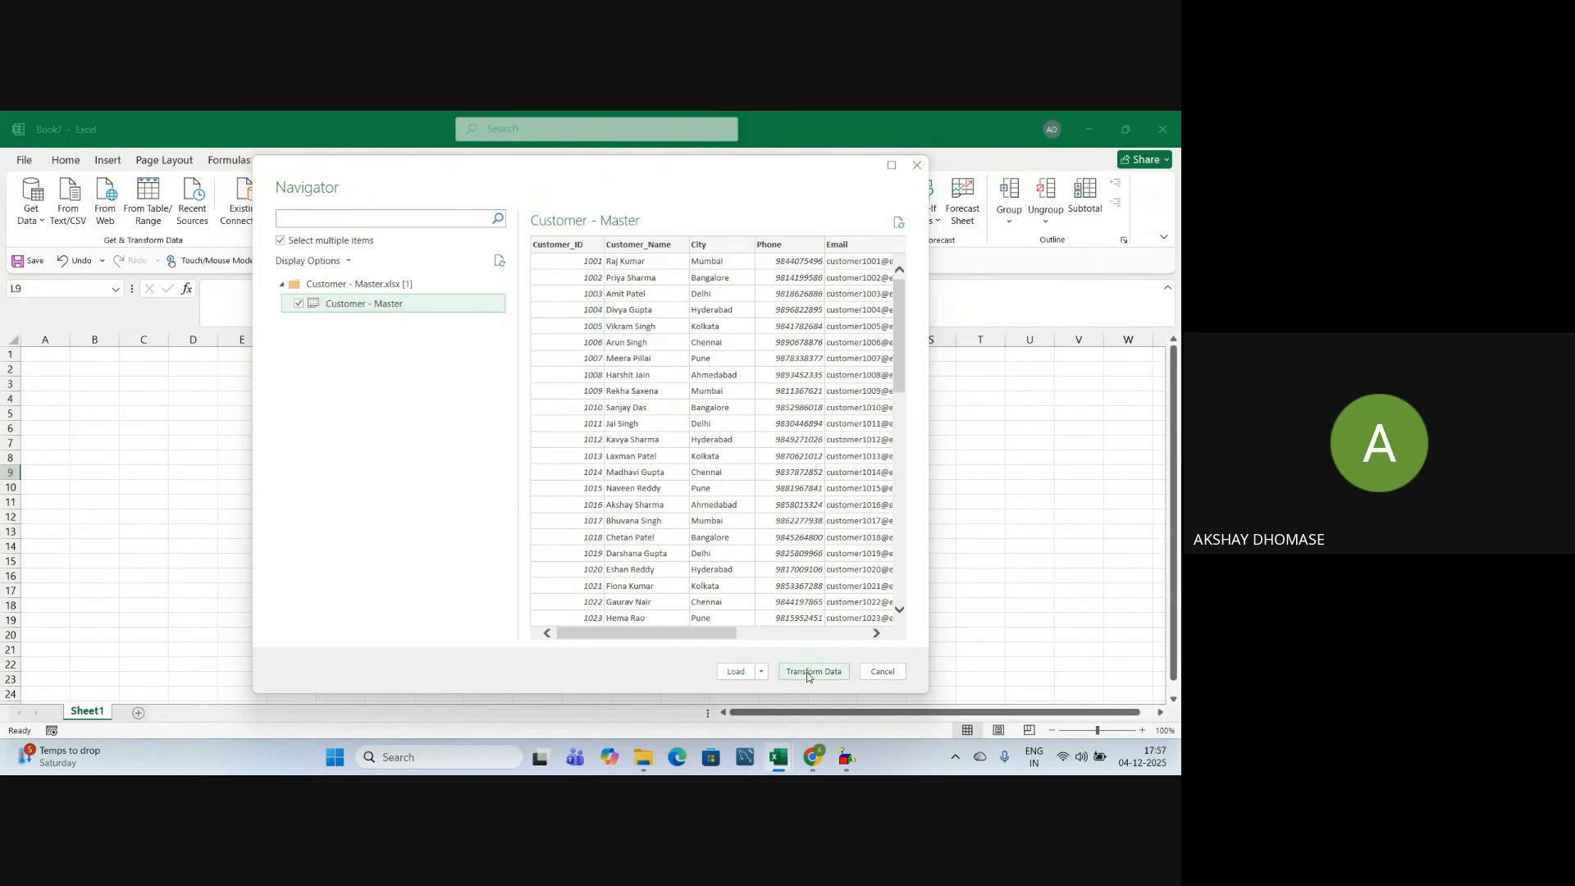
pyautogui.click(807, 673)
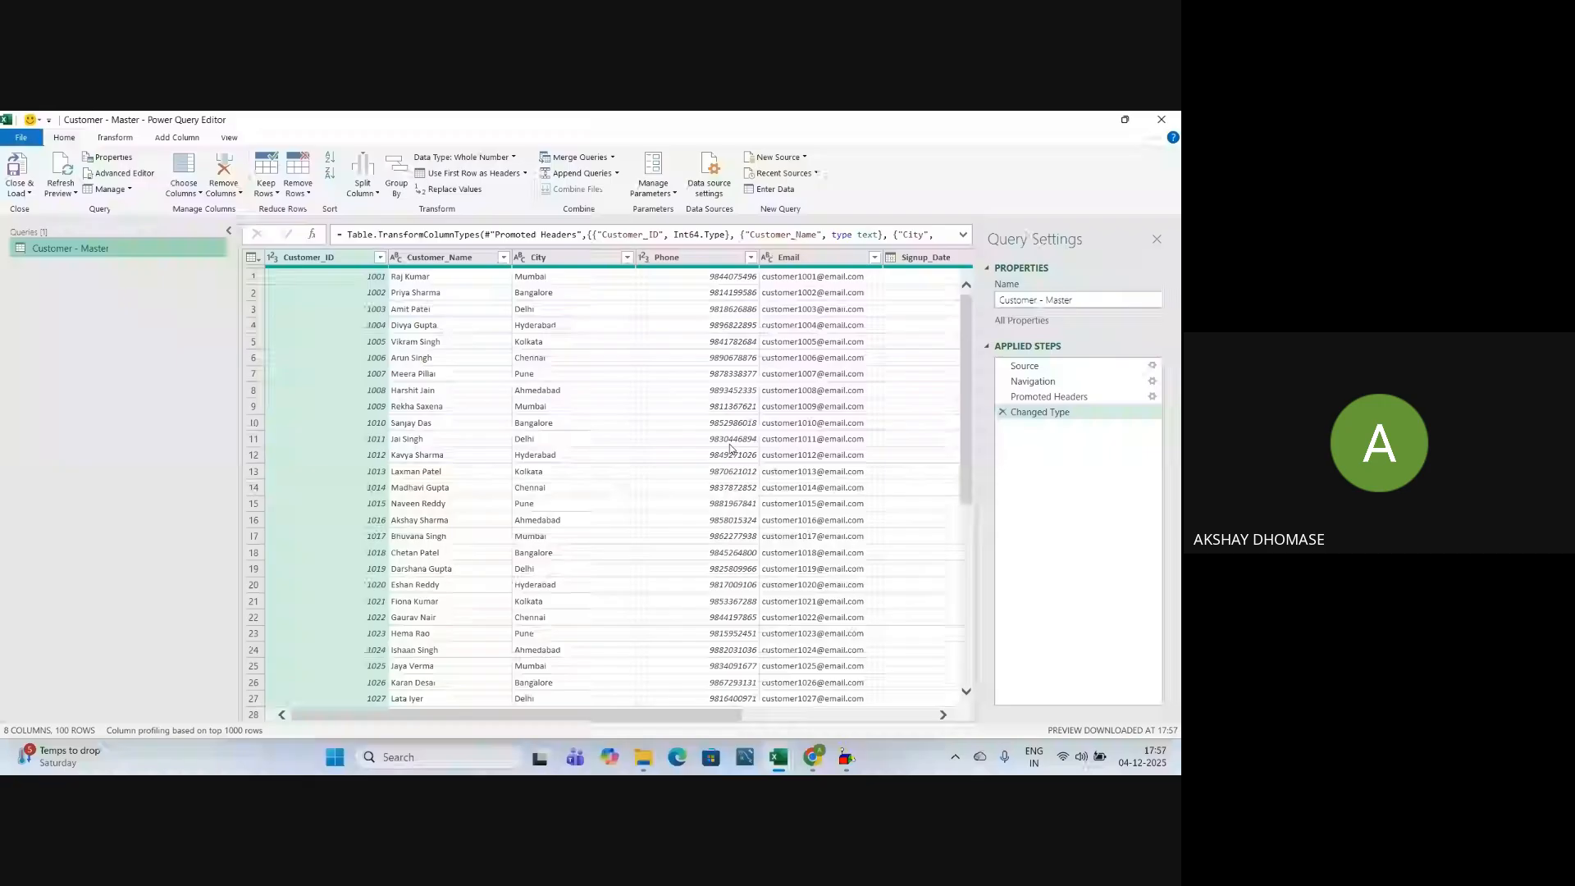
pyautogui.moveTo(665, 711); pyautogui.dragTo(438, 644)
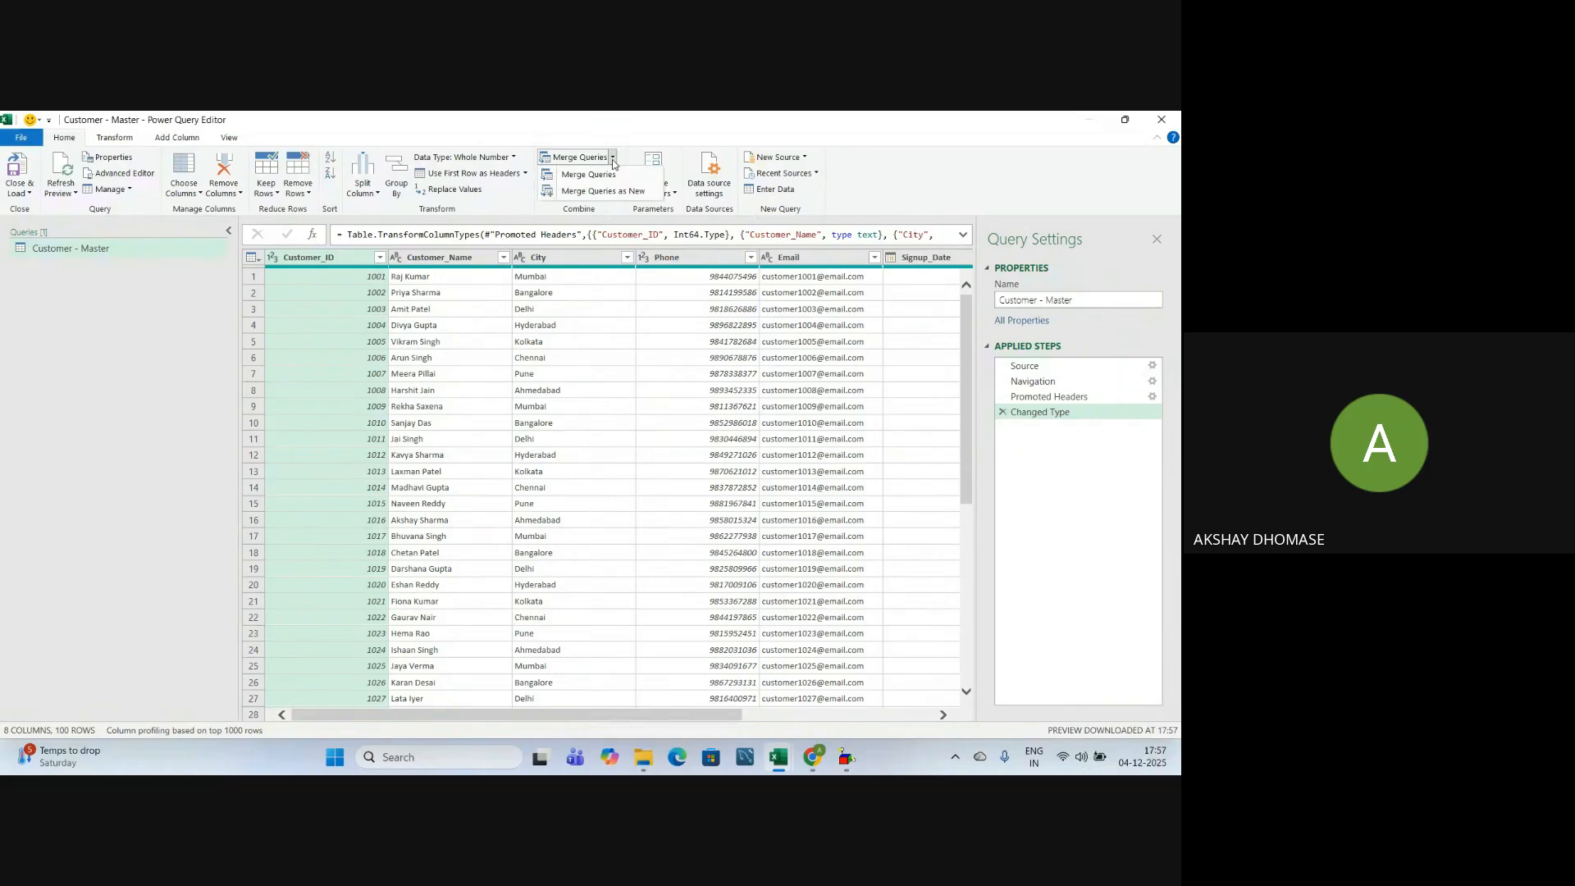
# Add the Sales - Transaction CSV file as a new source, keeping comma as the delimiter
pyautogui.click(804, 159)
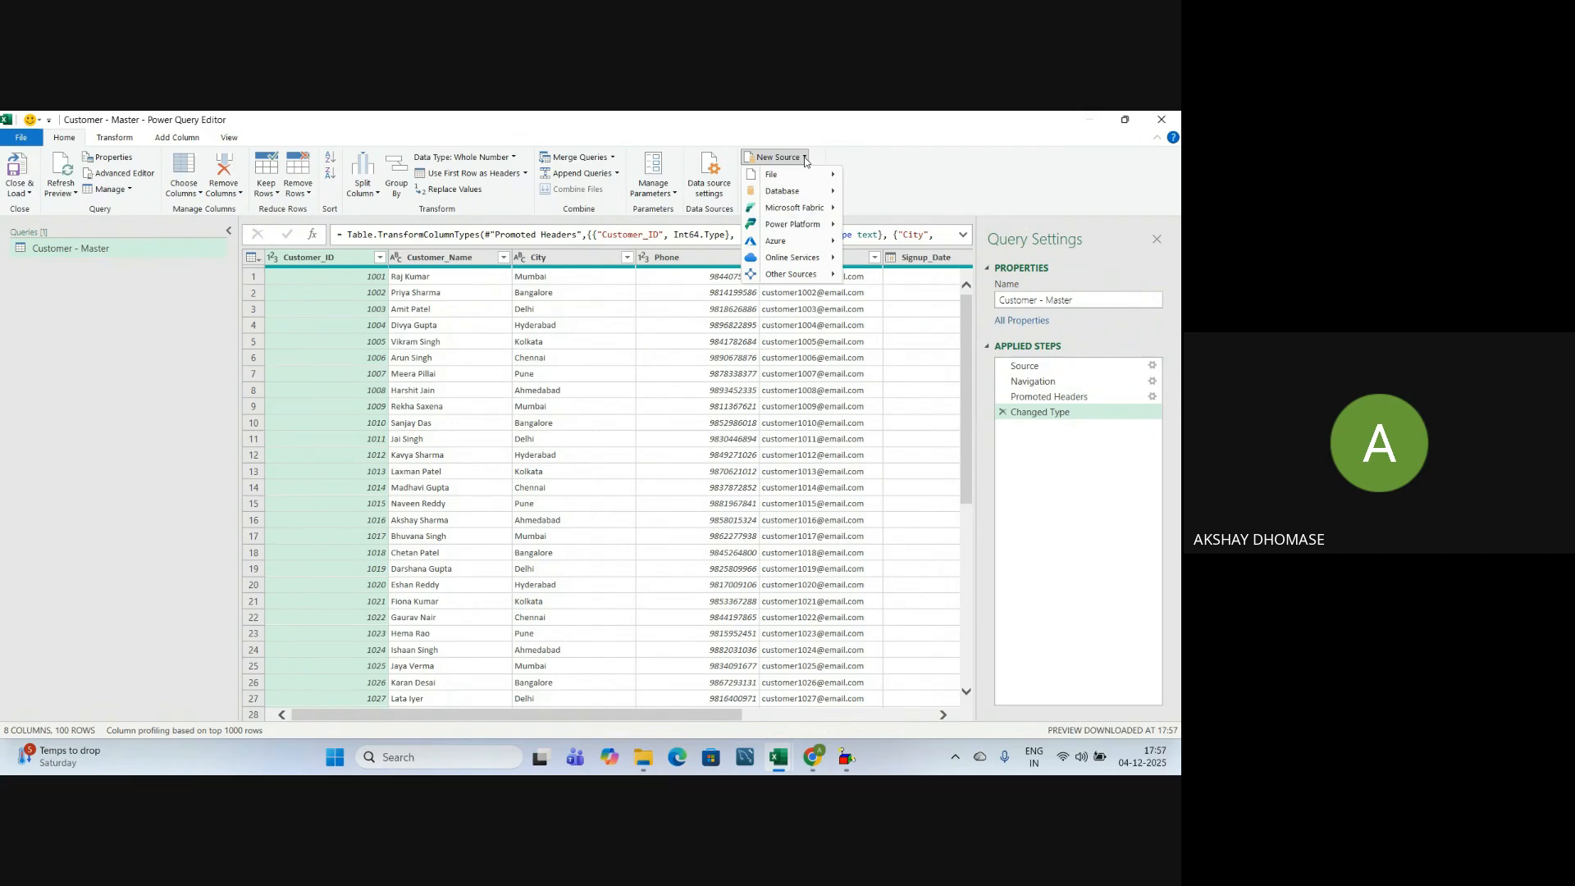
pyautogui.moveTo(779, 176)
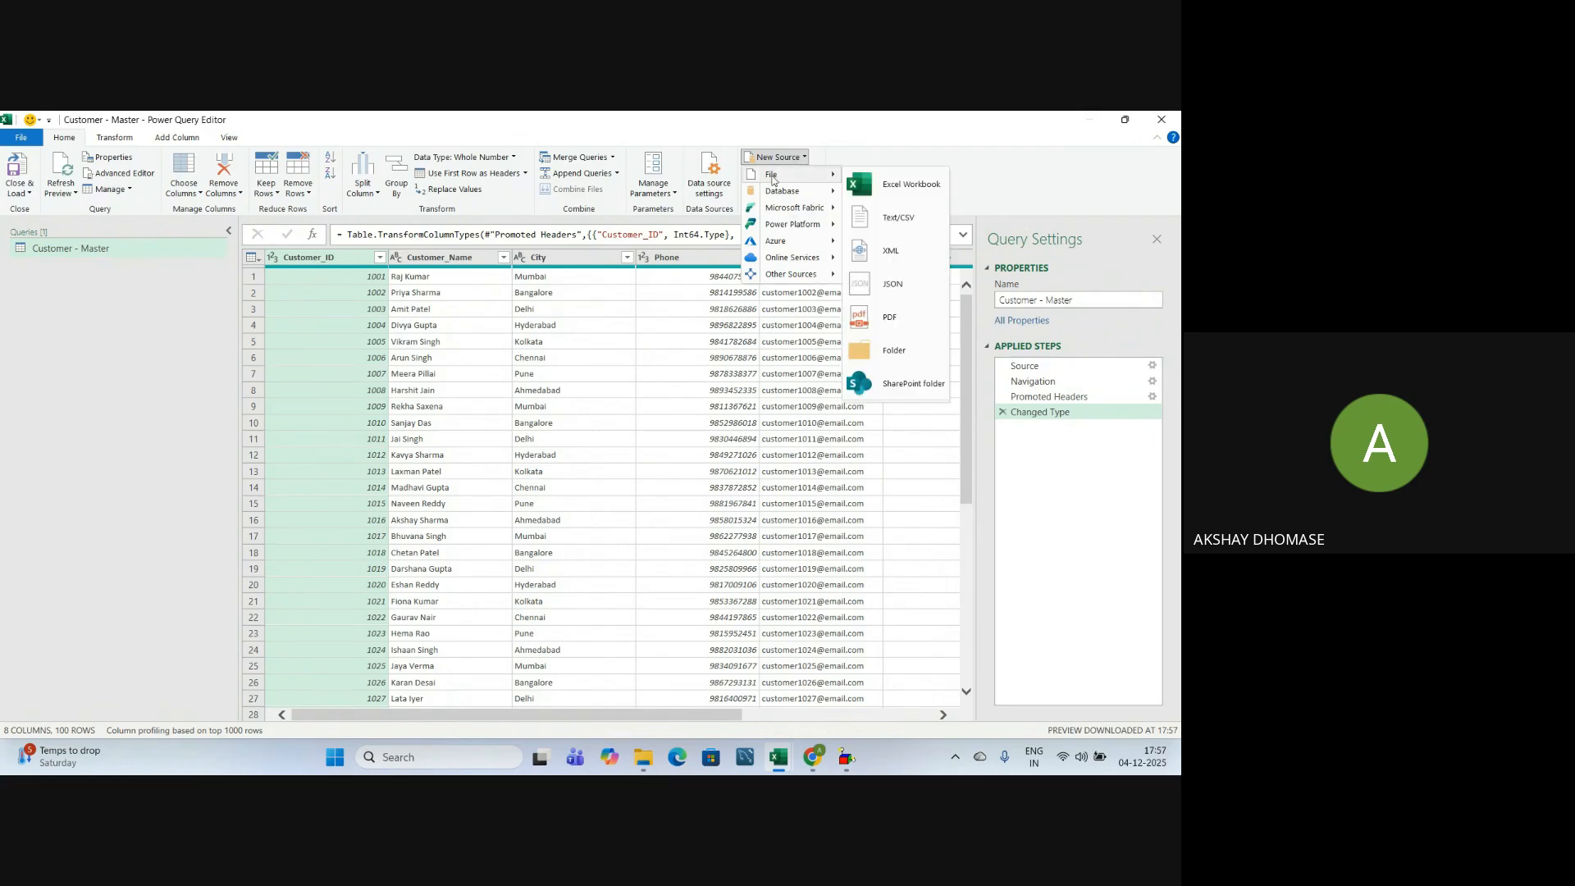
pyautogui.click(902, 218)
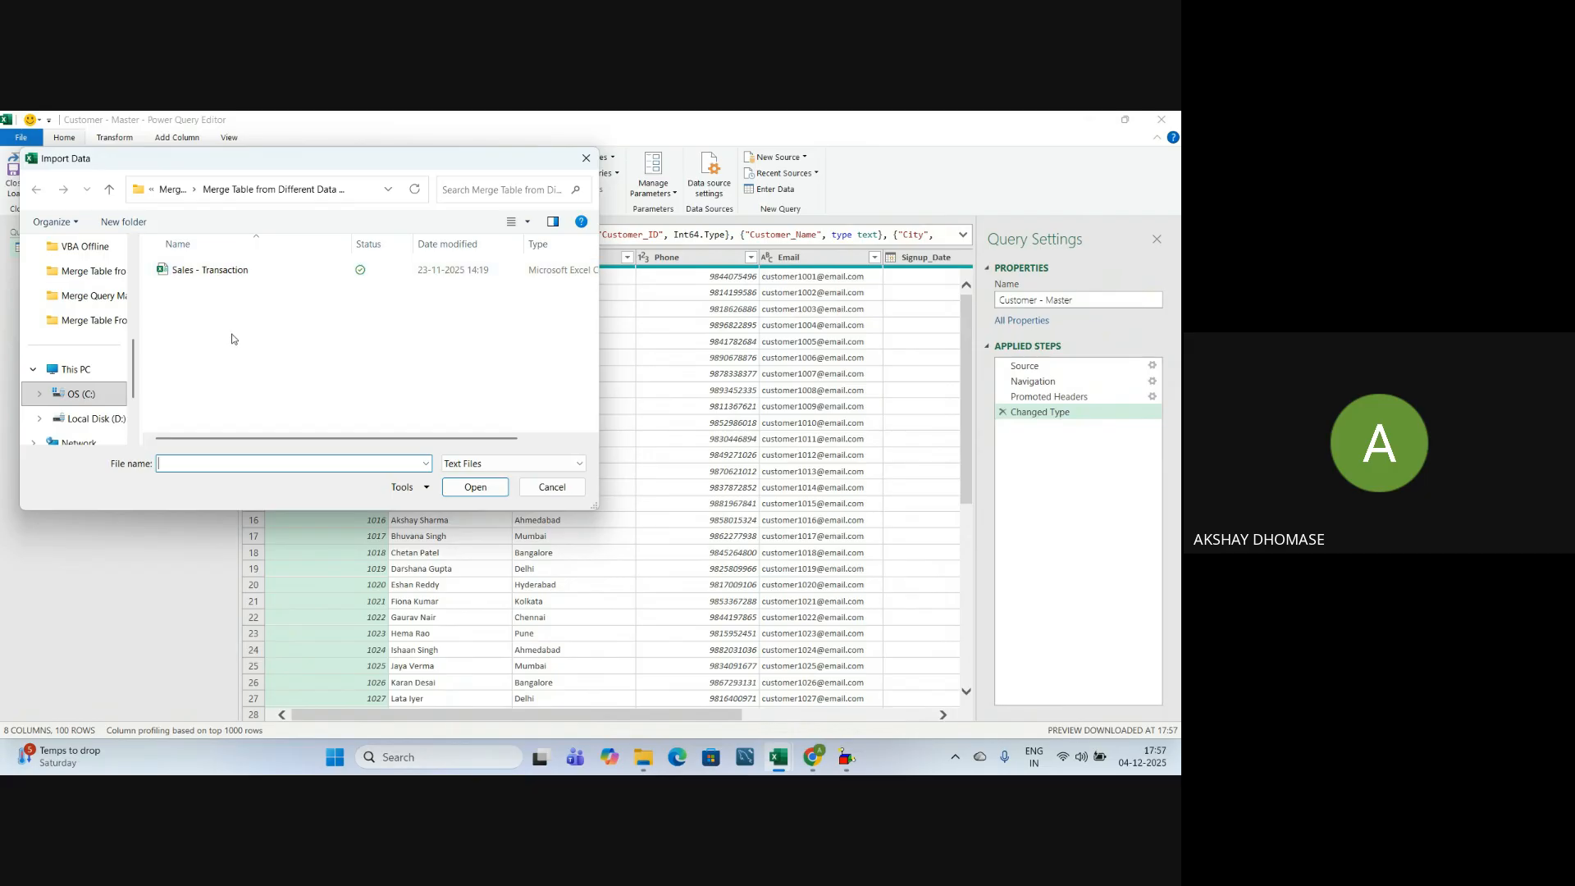
pyautogui.click(203, 276)
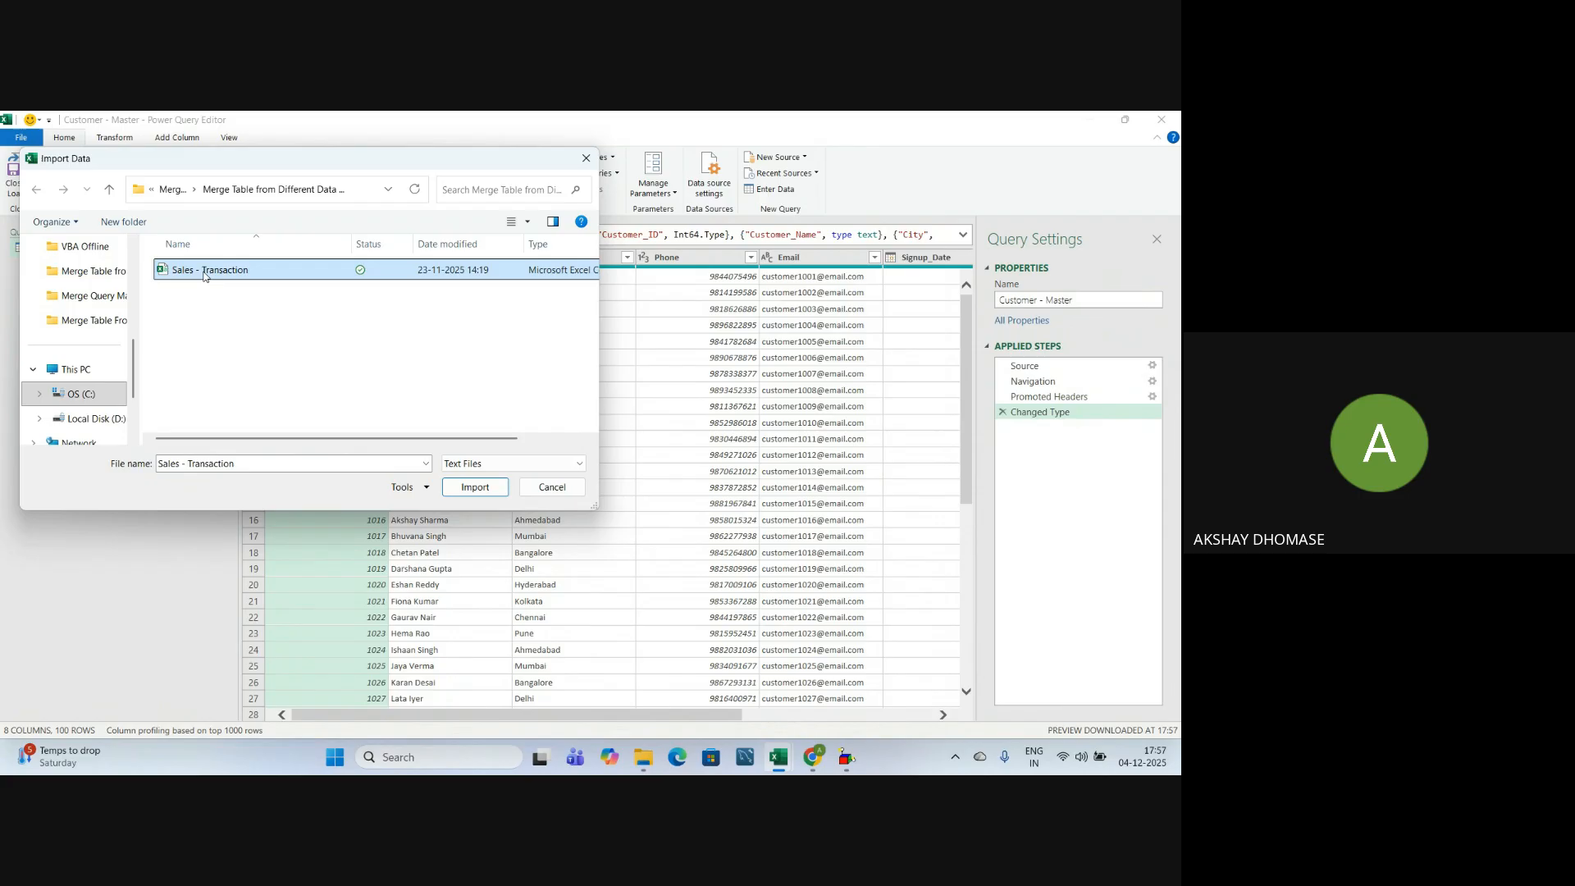
pyautogui.click(481, 495)
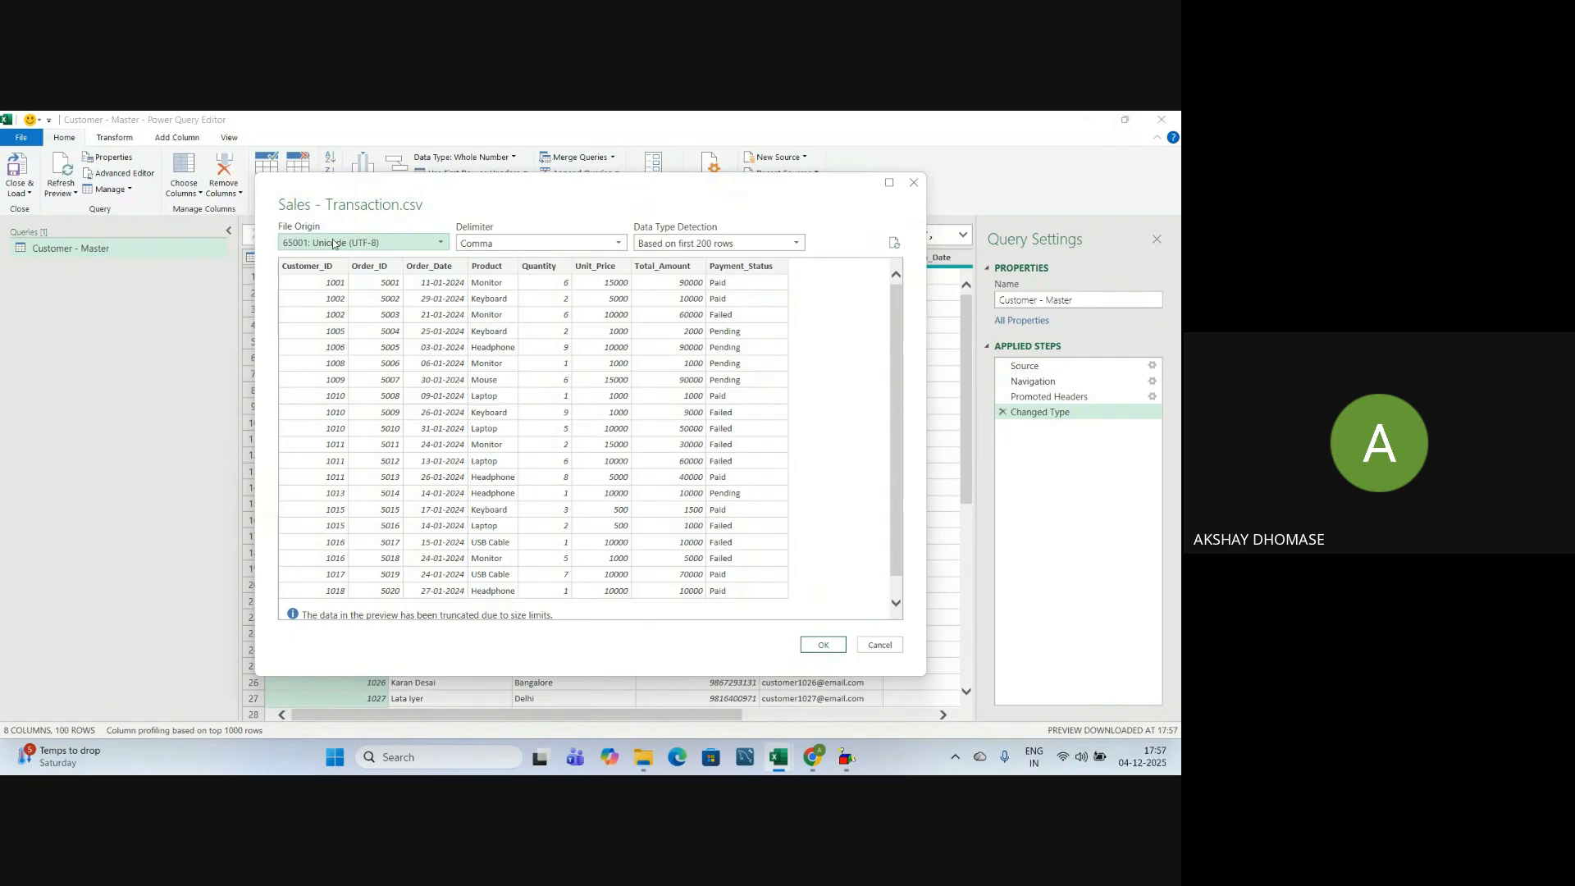
pyautogui.click(821, 643)
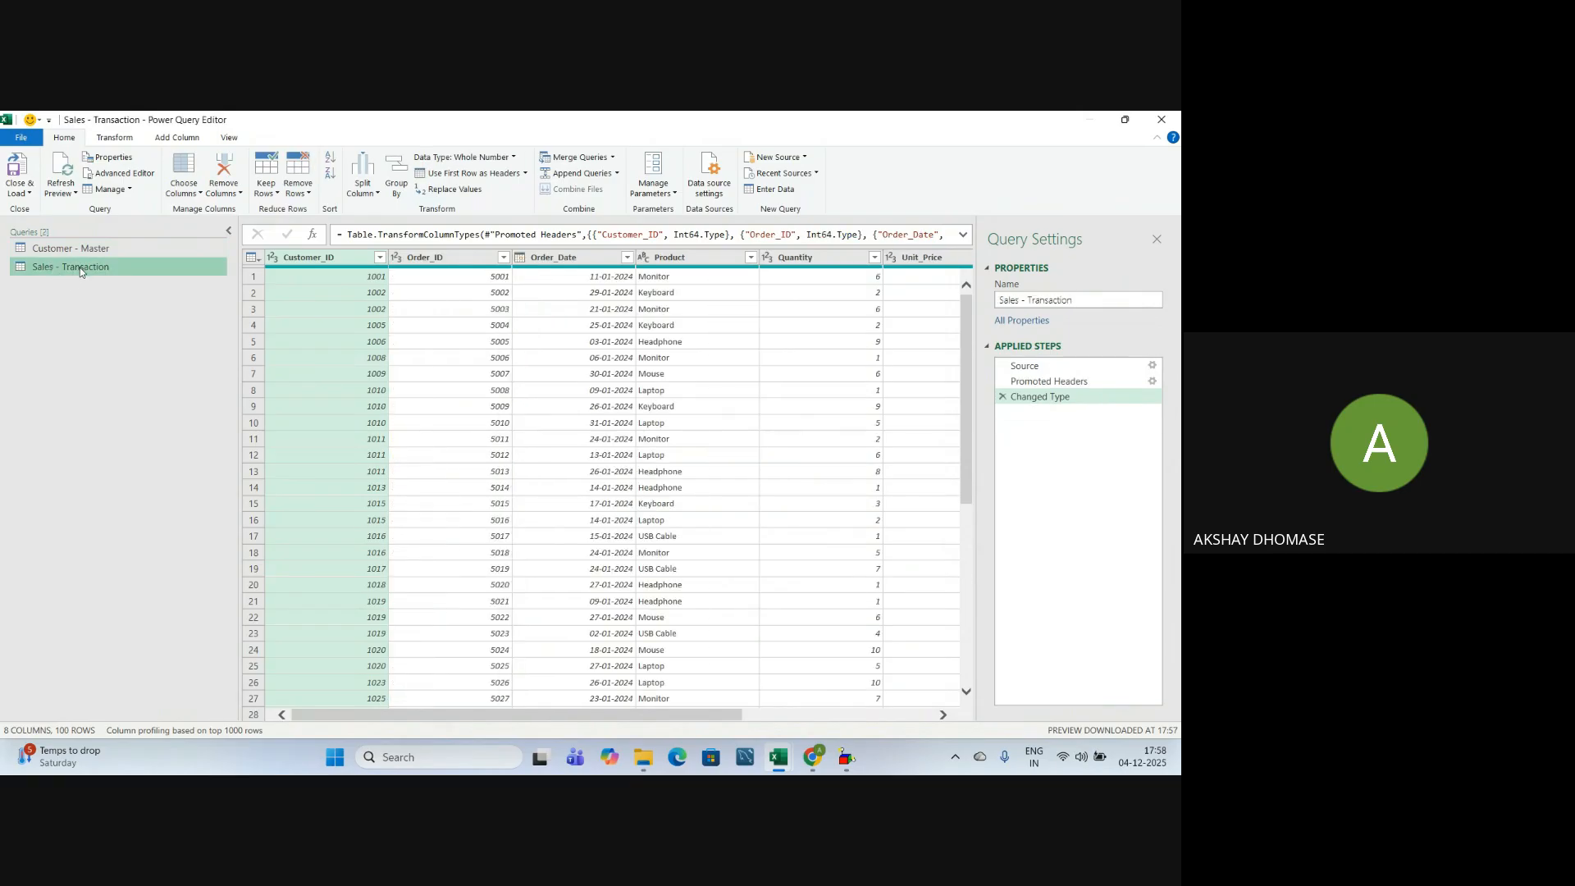
# Start merging queries as new, with Customer - Master as the first table and Sales - Transaction as the second
pyautogui.click(612, 157)
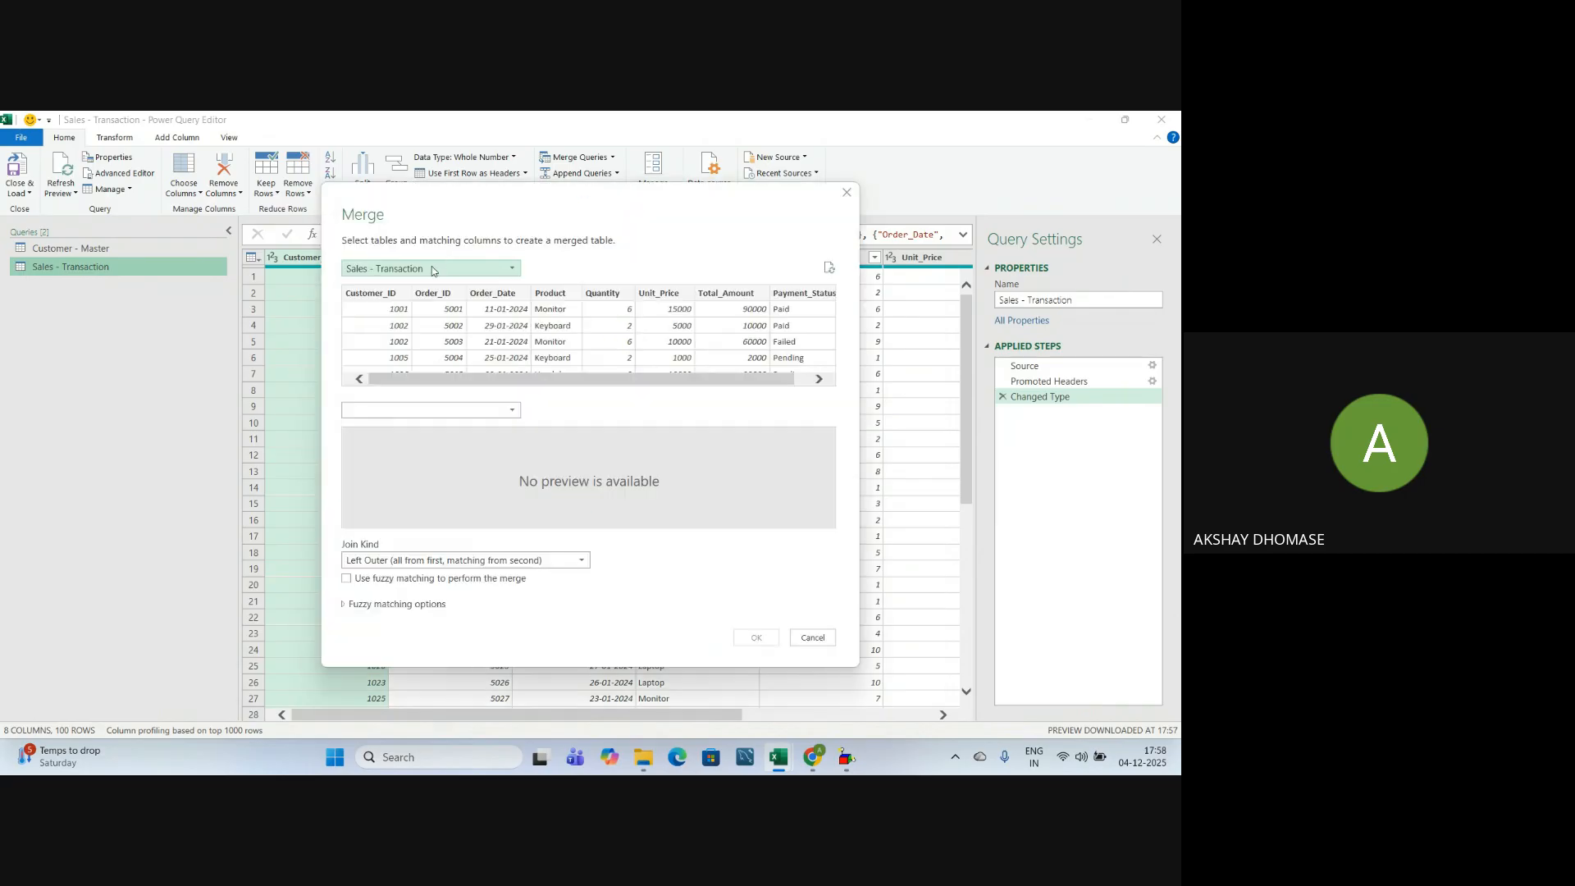
pyautogui.click(399, 273)
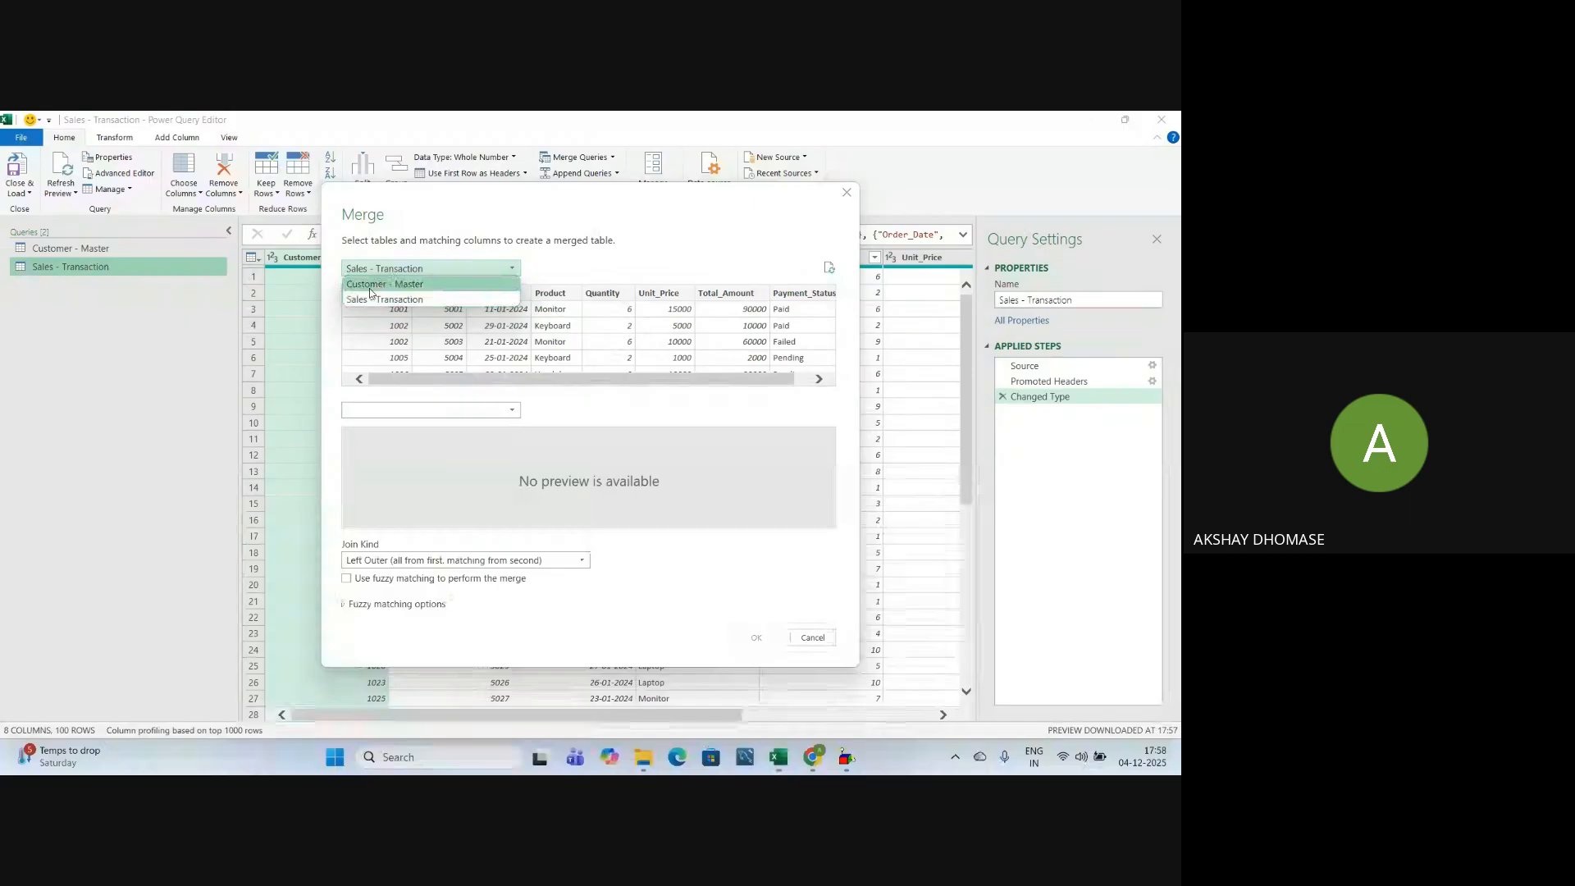
pyautogui.click(373, 283)
pyautogui.click(369, 410)
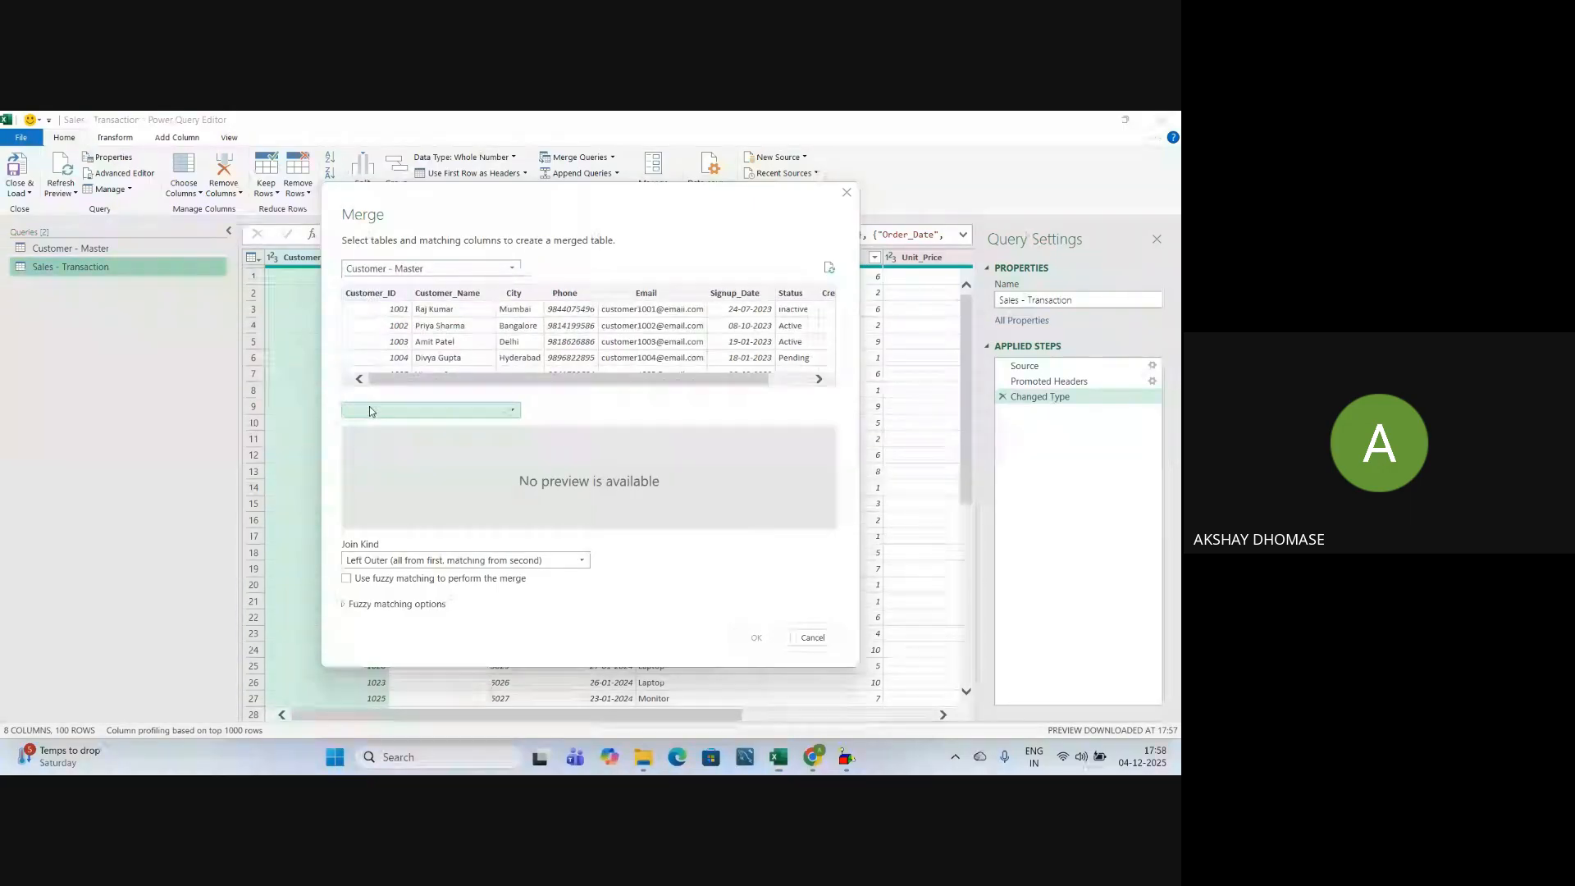
pyautogui.click(365, 442)
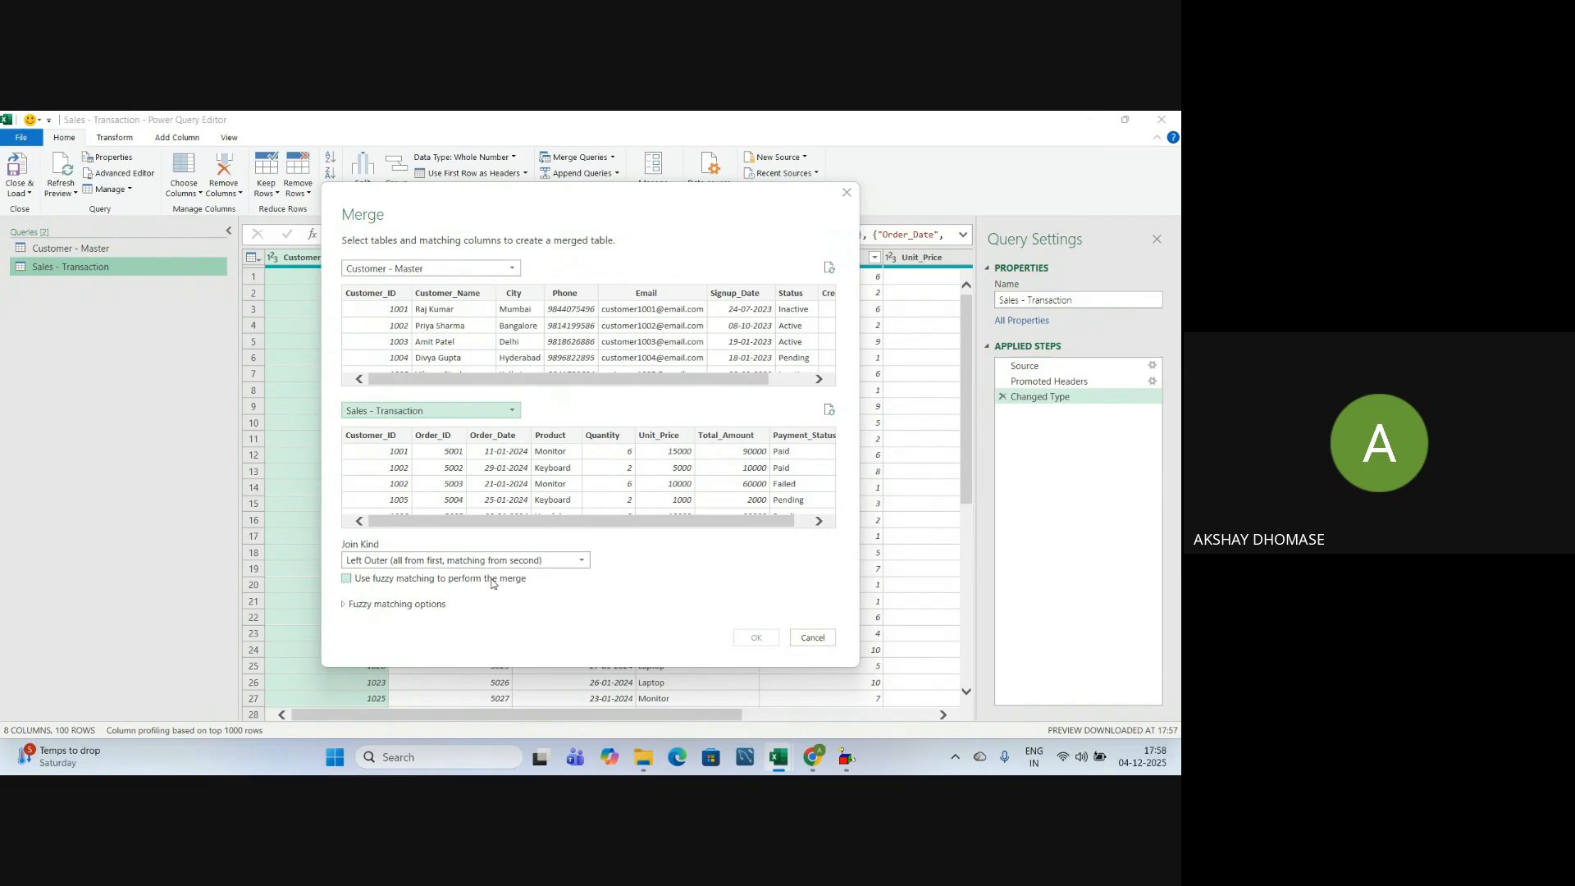
# Match both tables on Customer_ID and create the merged query with an Inner (only matching rows) join
pyautogui.click(377, 296)
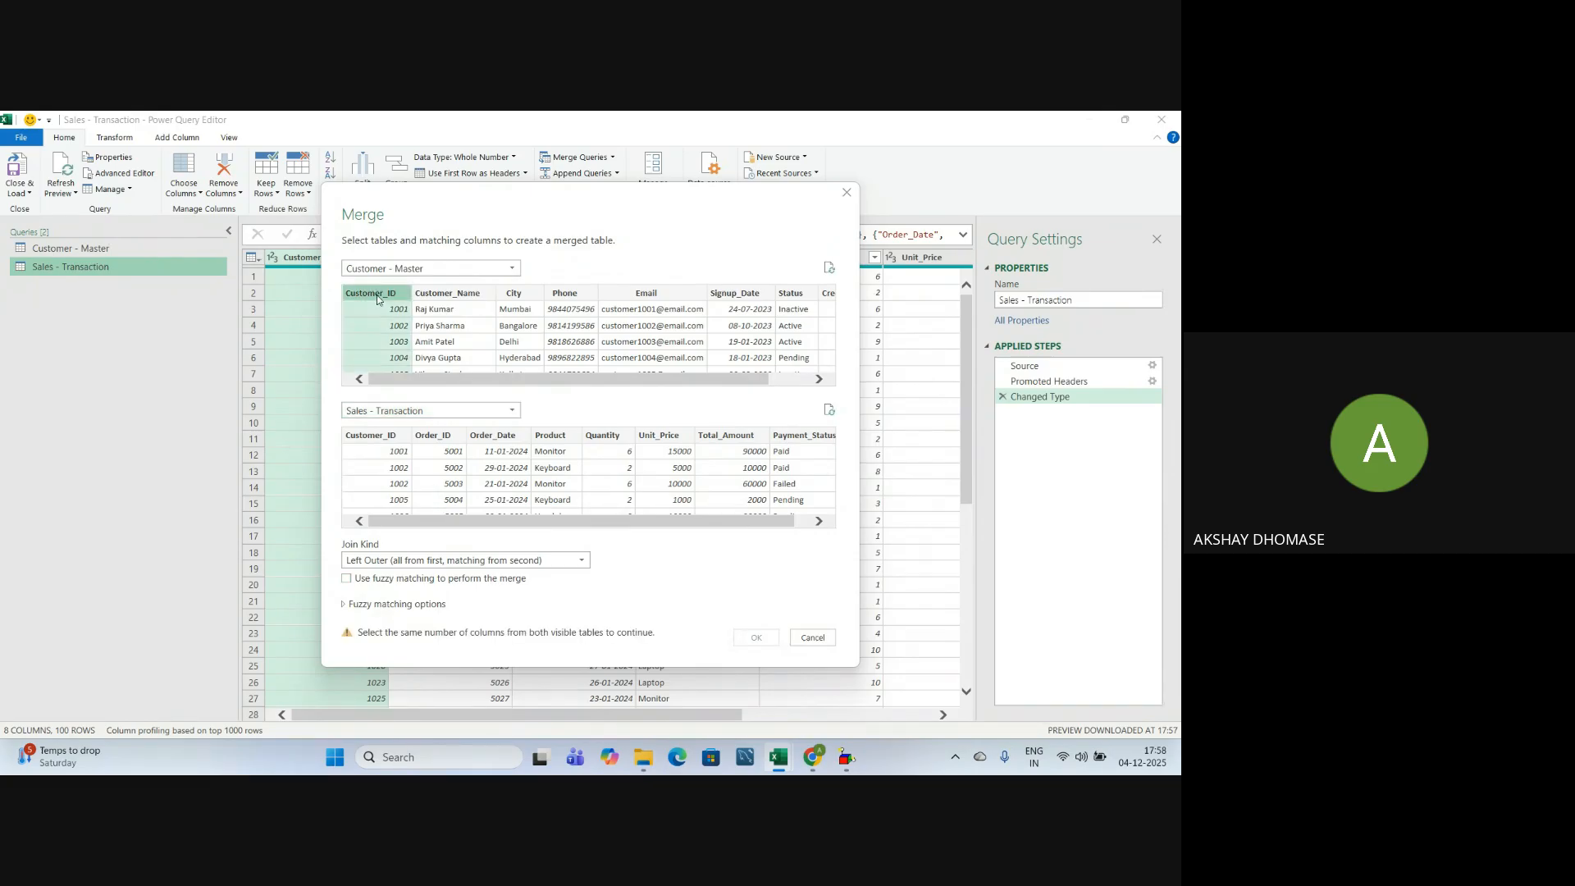
pyautogui.click(361, 438)
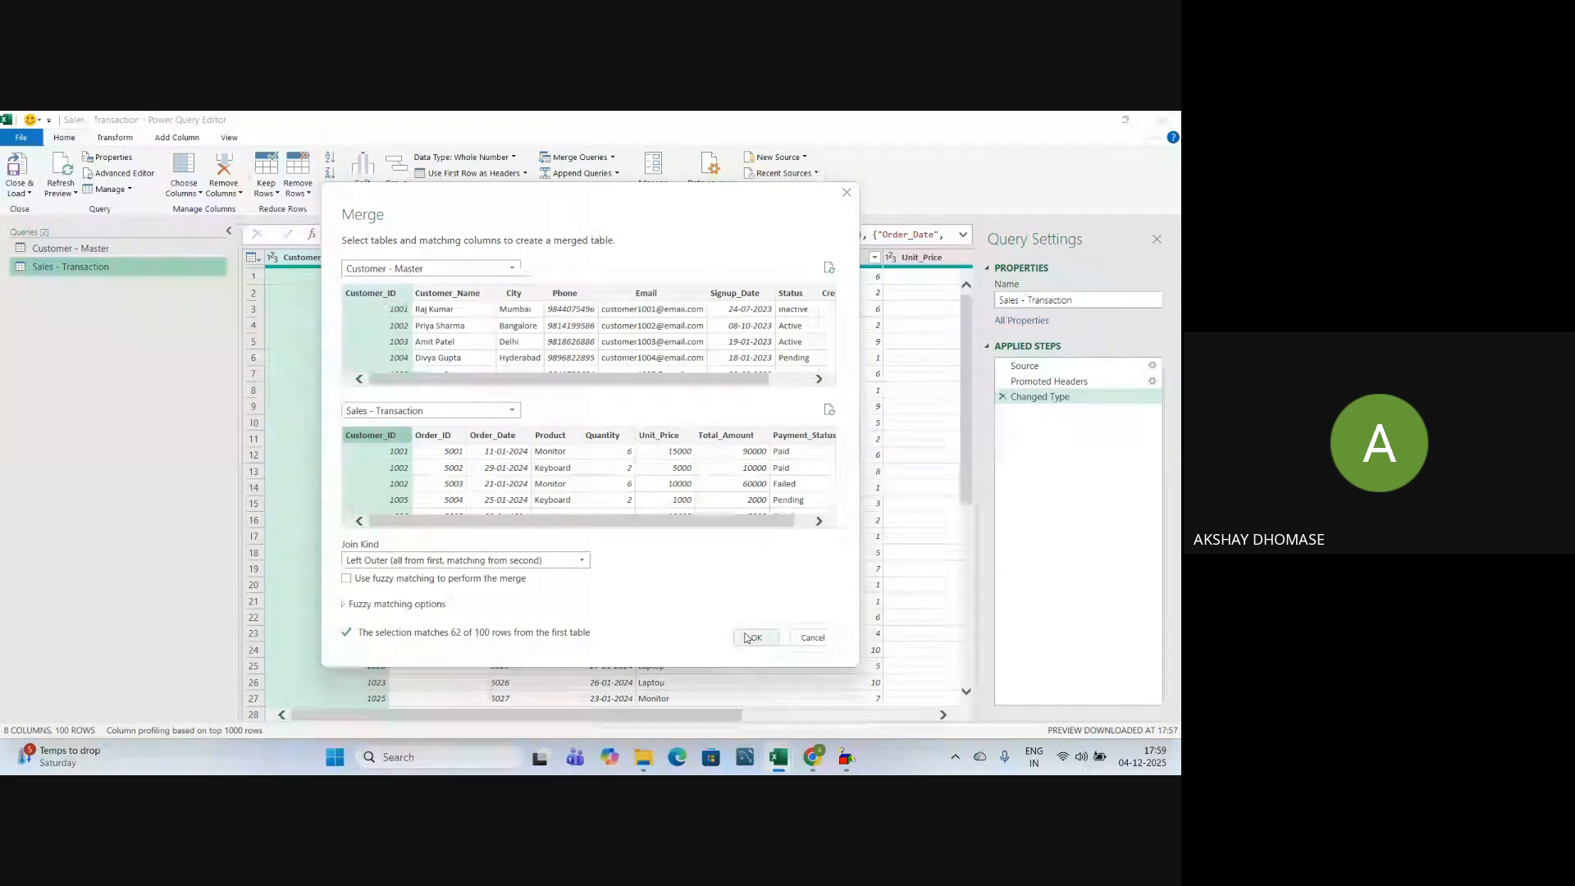
pyautogui.click(365, 560)
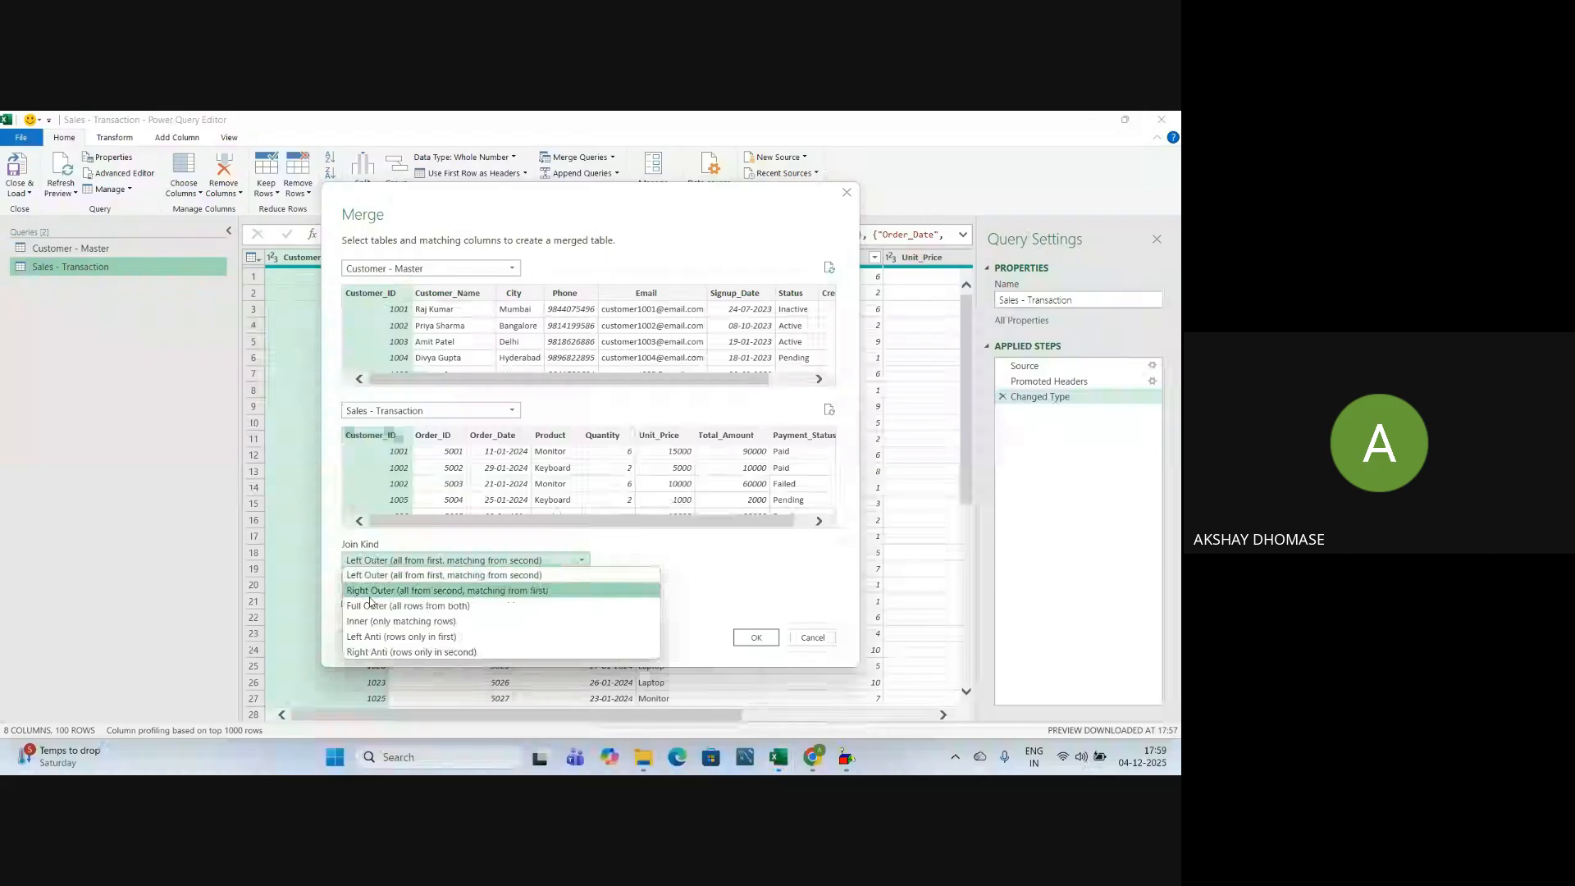
pyautogui.click(361, 622)
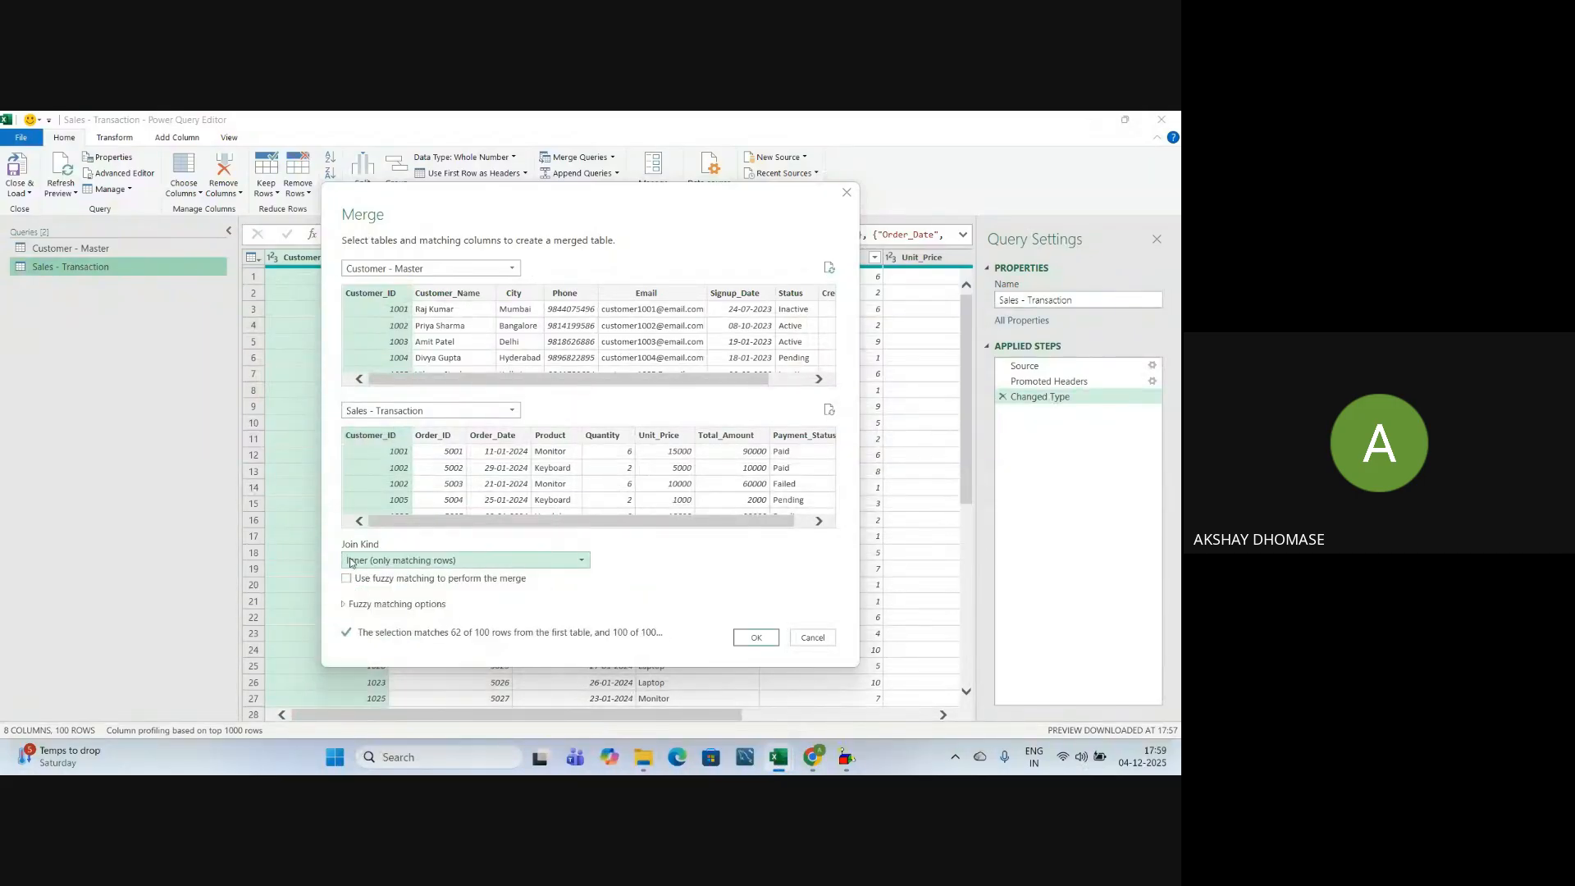
pyautogui.click(756, 638)
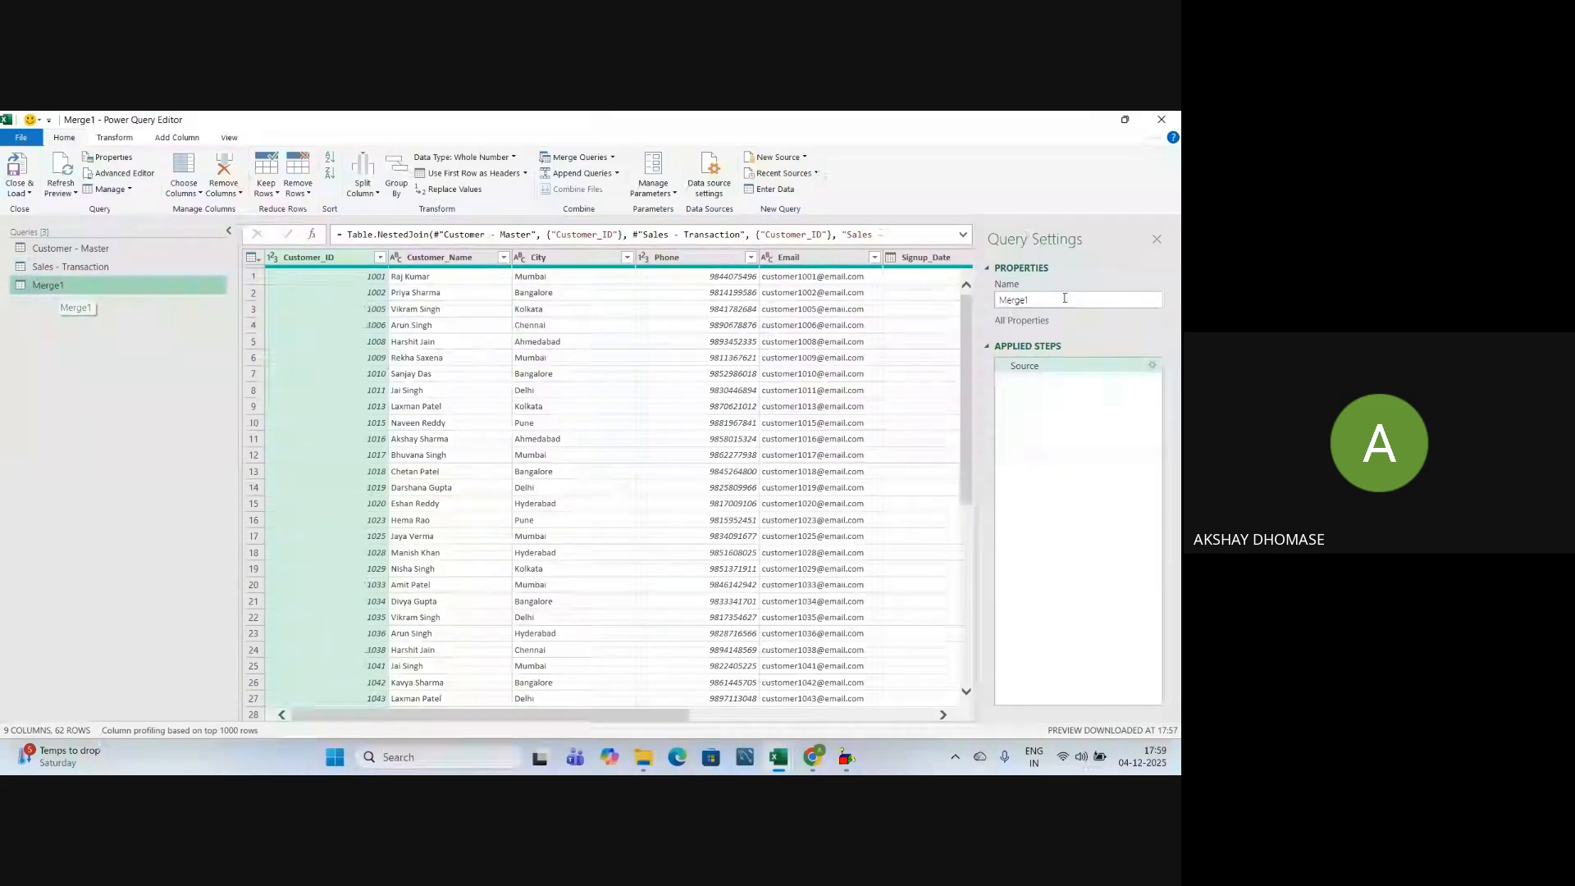
# Rename the merged query as INNER JOIN
pyautogui.click(1062, 301)
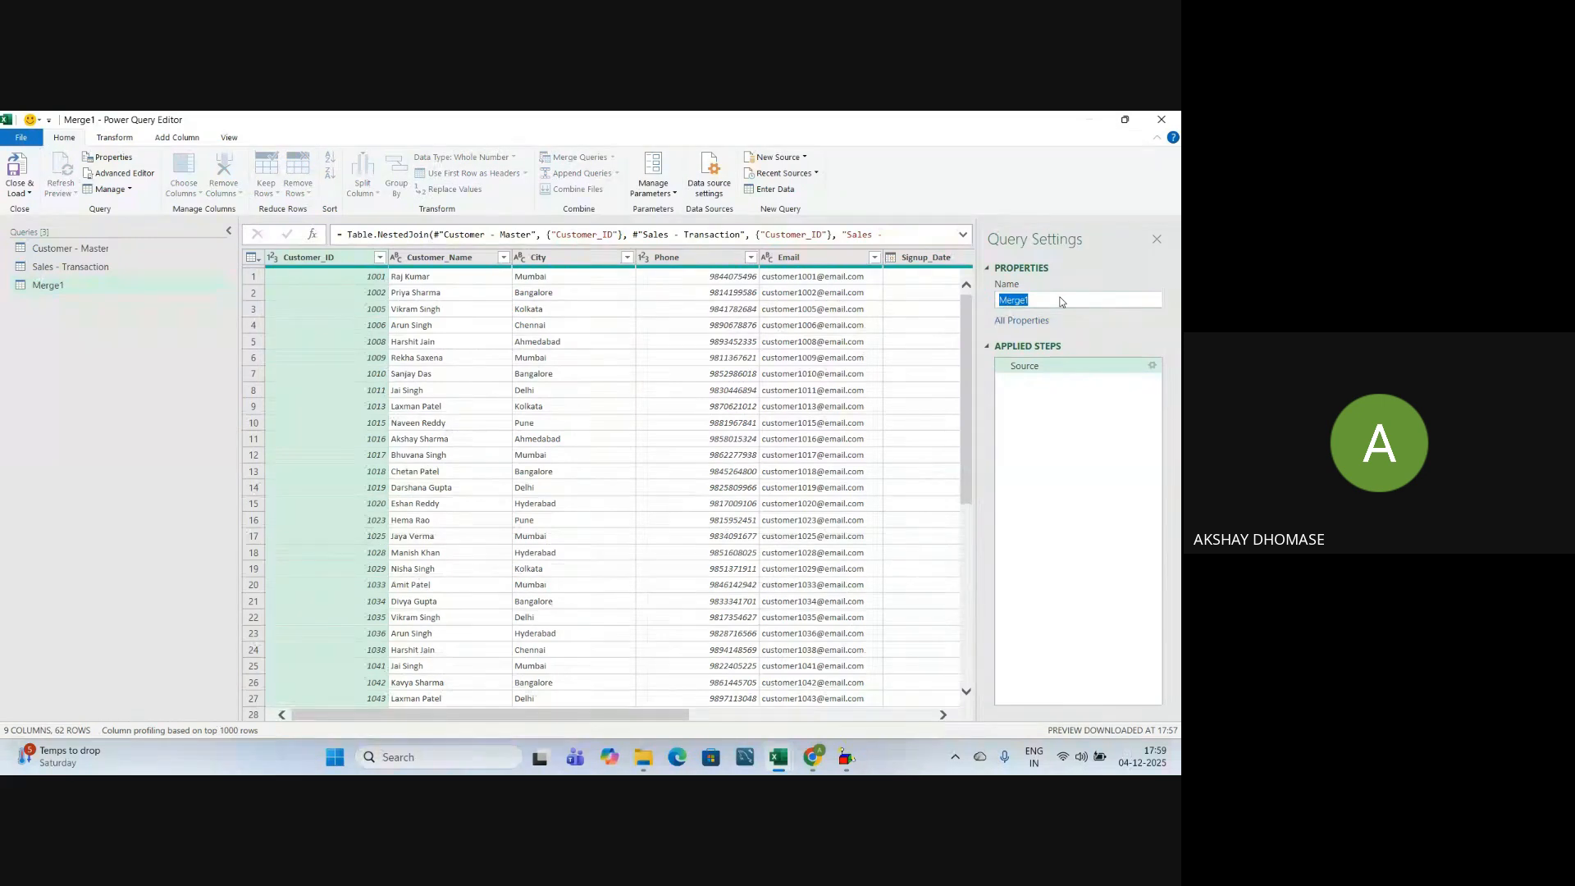
pyautogui.write('inne')
pyautogui.press('BackSpace')
pyautogui.press('BackSpace')
pyautogui.press('BackSpace')
pyautogui.press('BackSpace')
pyautogui.write('INNER JOIN')
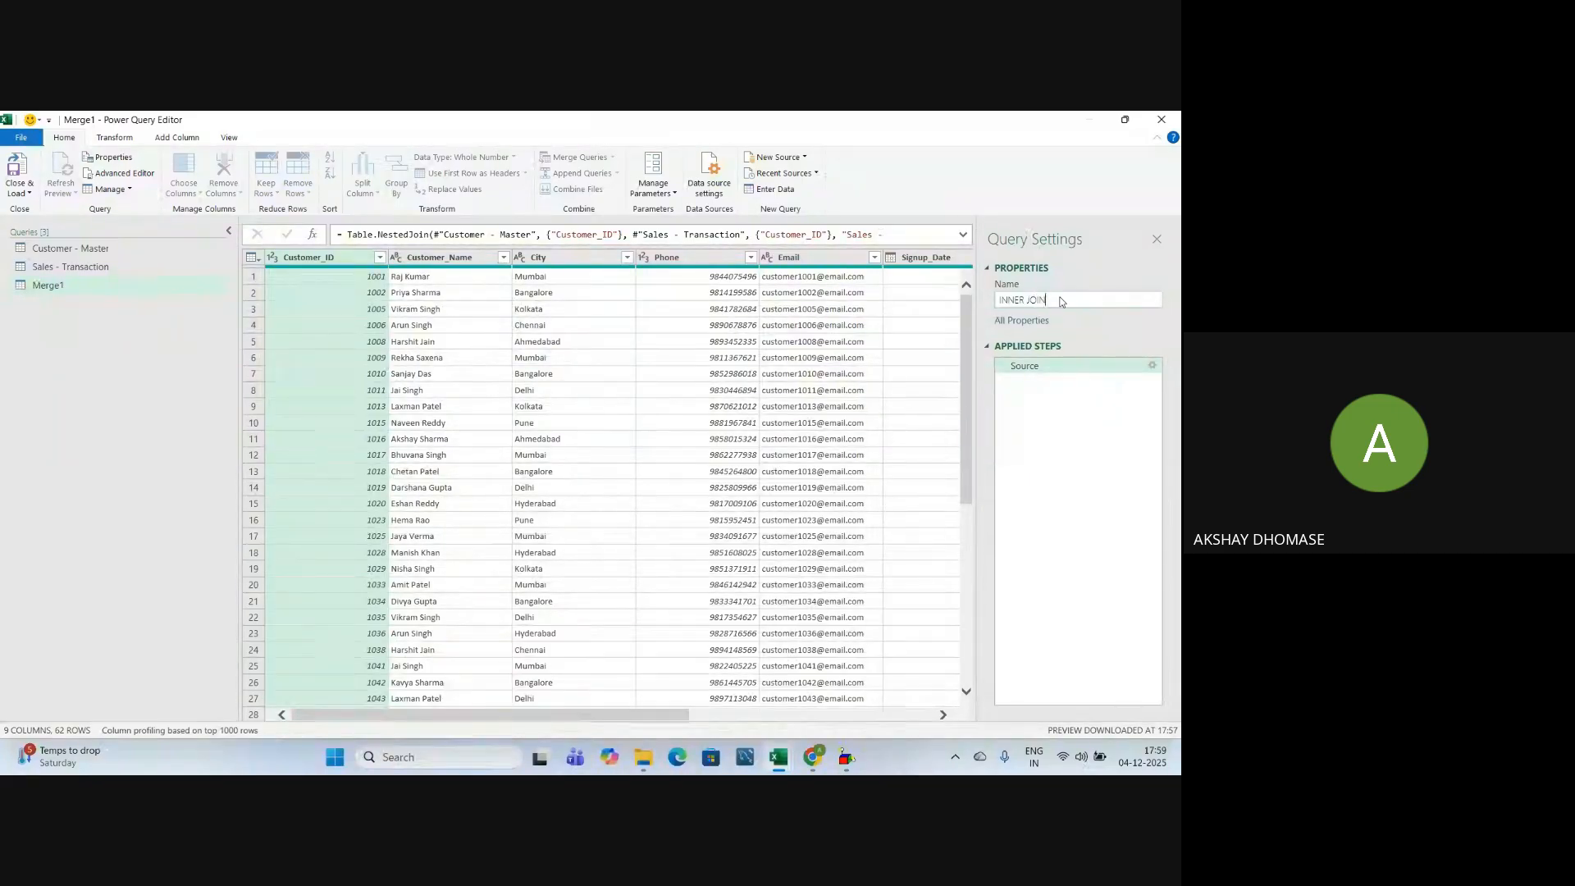
pyautogui.press('Return')
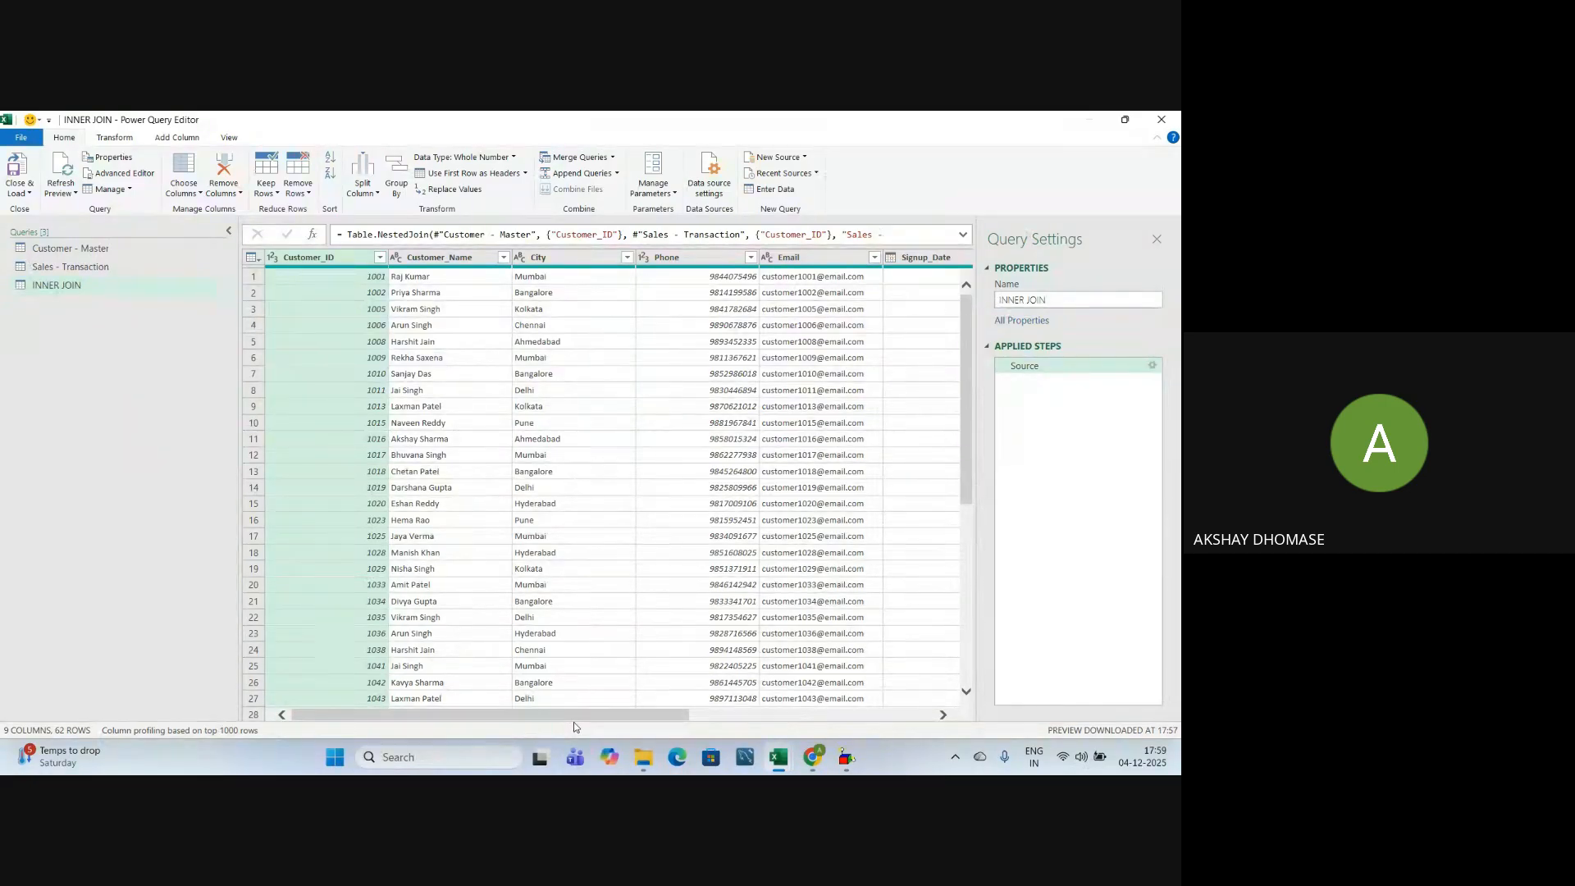
# Expand the Sales - Transaction column to Product, Quantity and Payment_Status without the original column name as prefix
pyautogui.moveTo(652, 714); pyautogui.dragTo(895, 714)
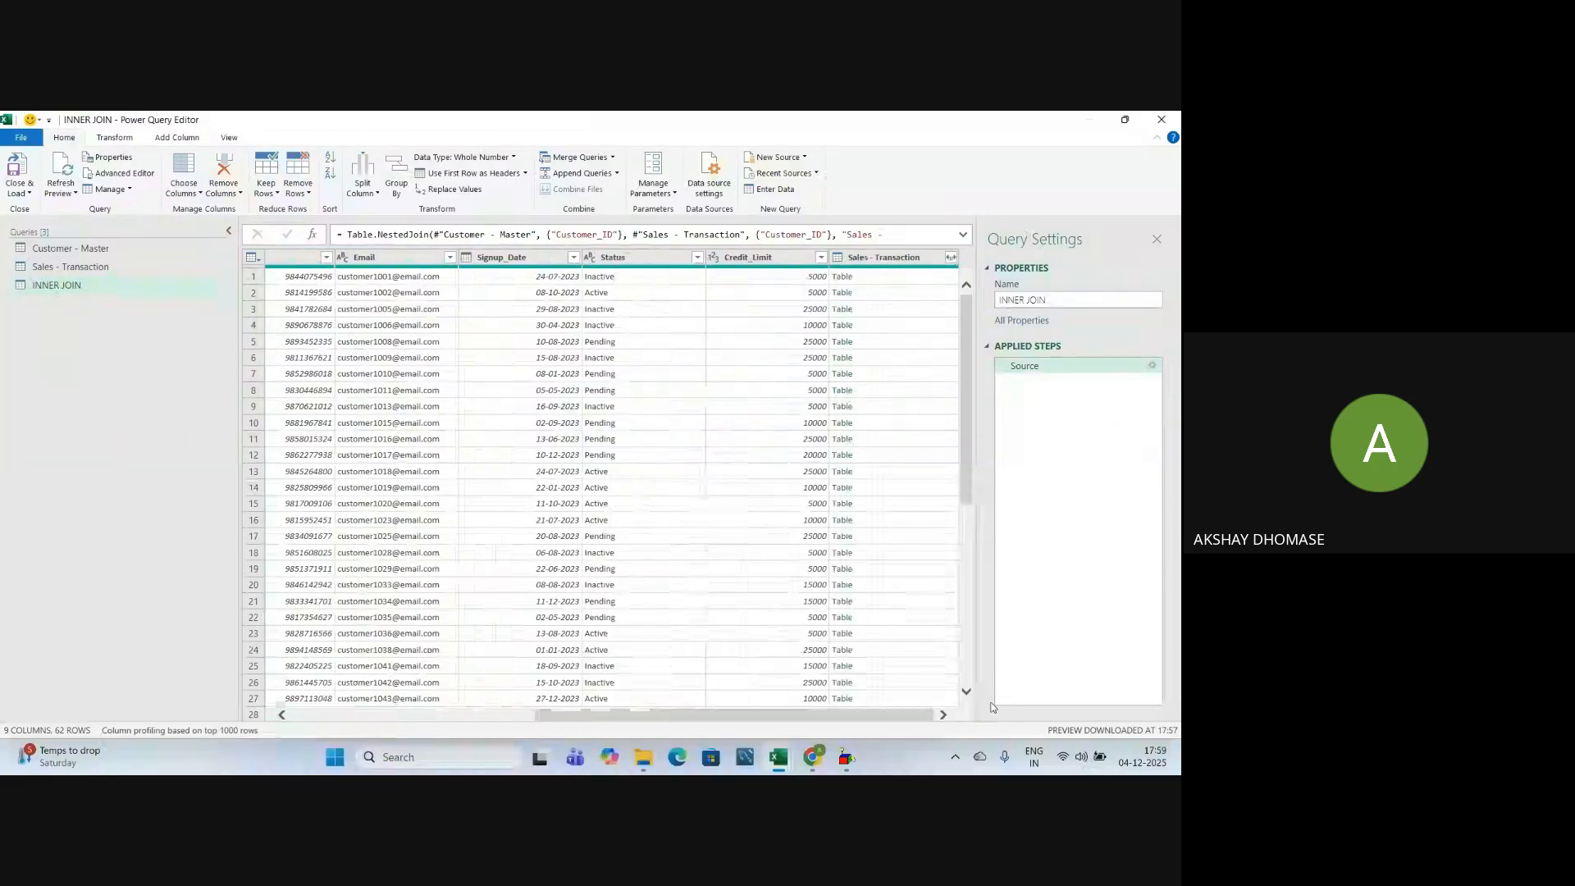
pyautogui.click(950, 257)
pyautogui.click(748, 380)
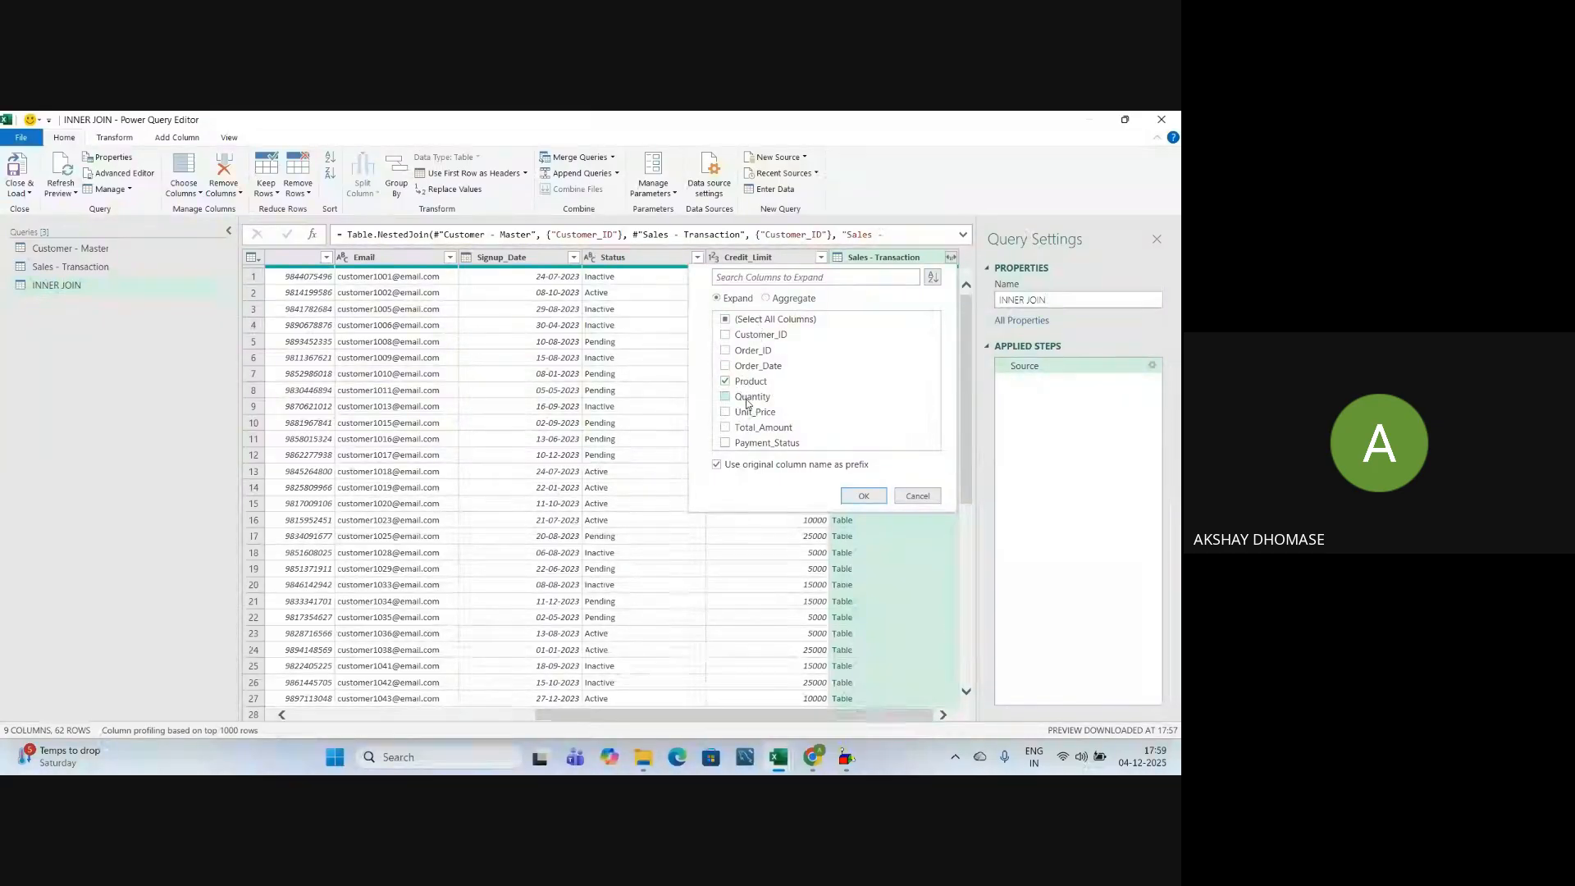
pyautogui.click(748, 399)
pyautogui.click(744, 446)
pyautogui.click(717, 464)
pyautogui.click(861, 498)
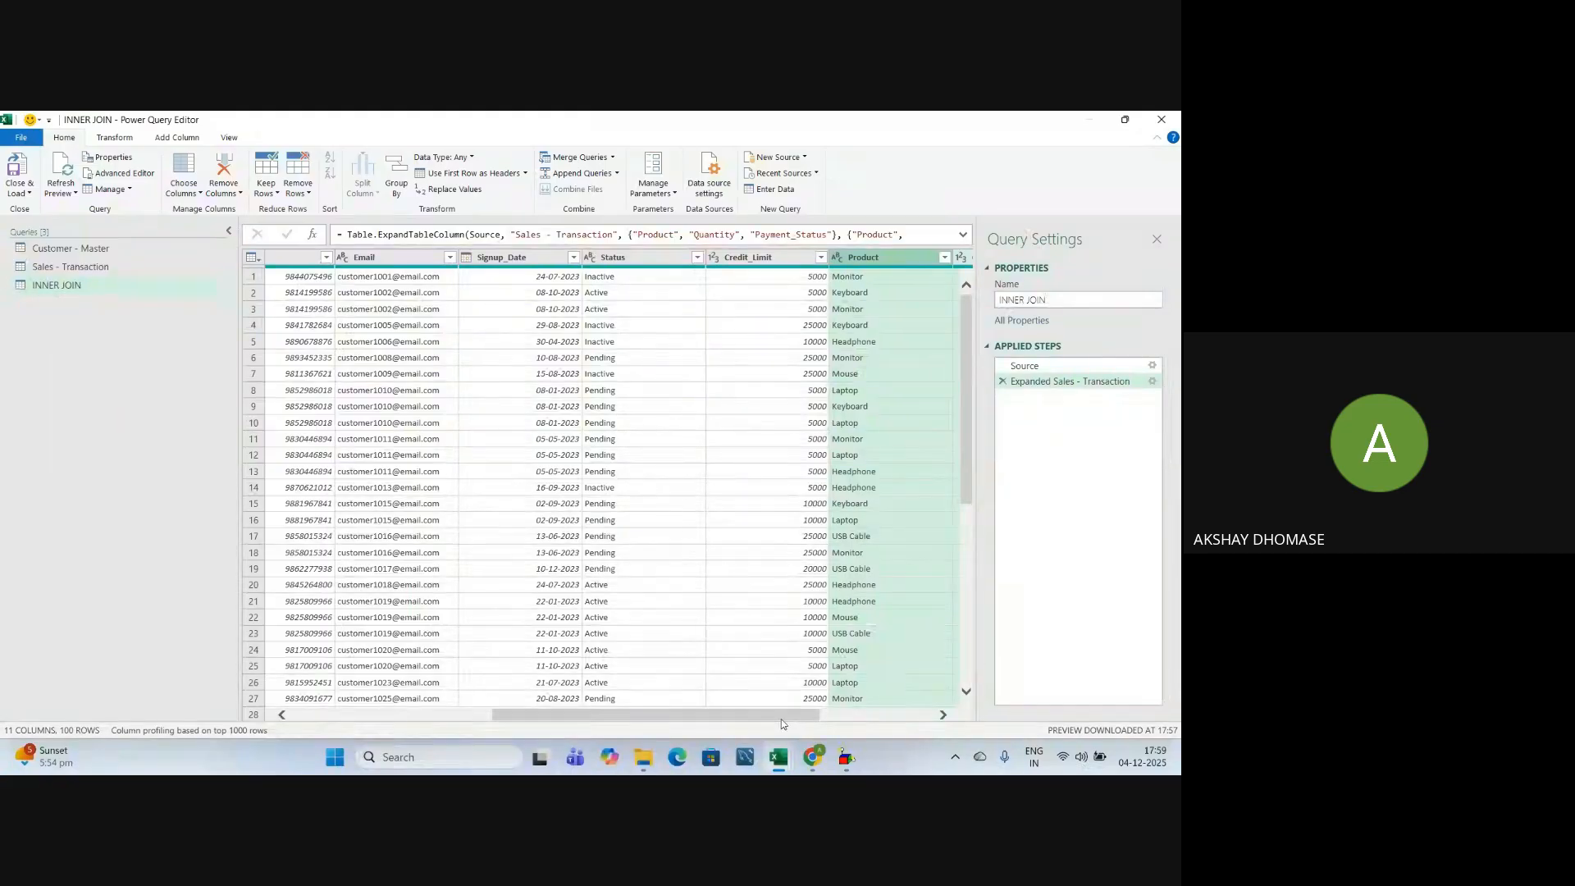
pyautogui.moveTo(785, 715); pyautogui.dragTo(958, 716)
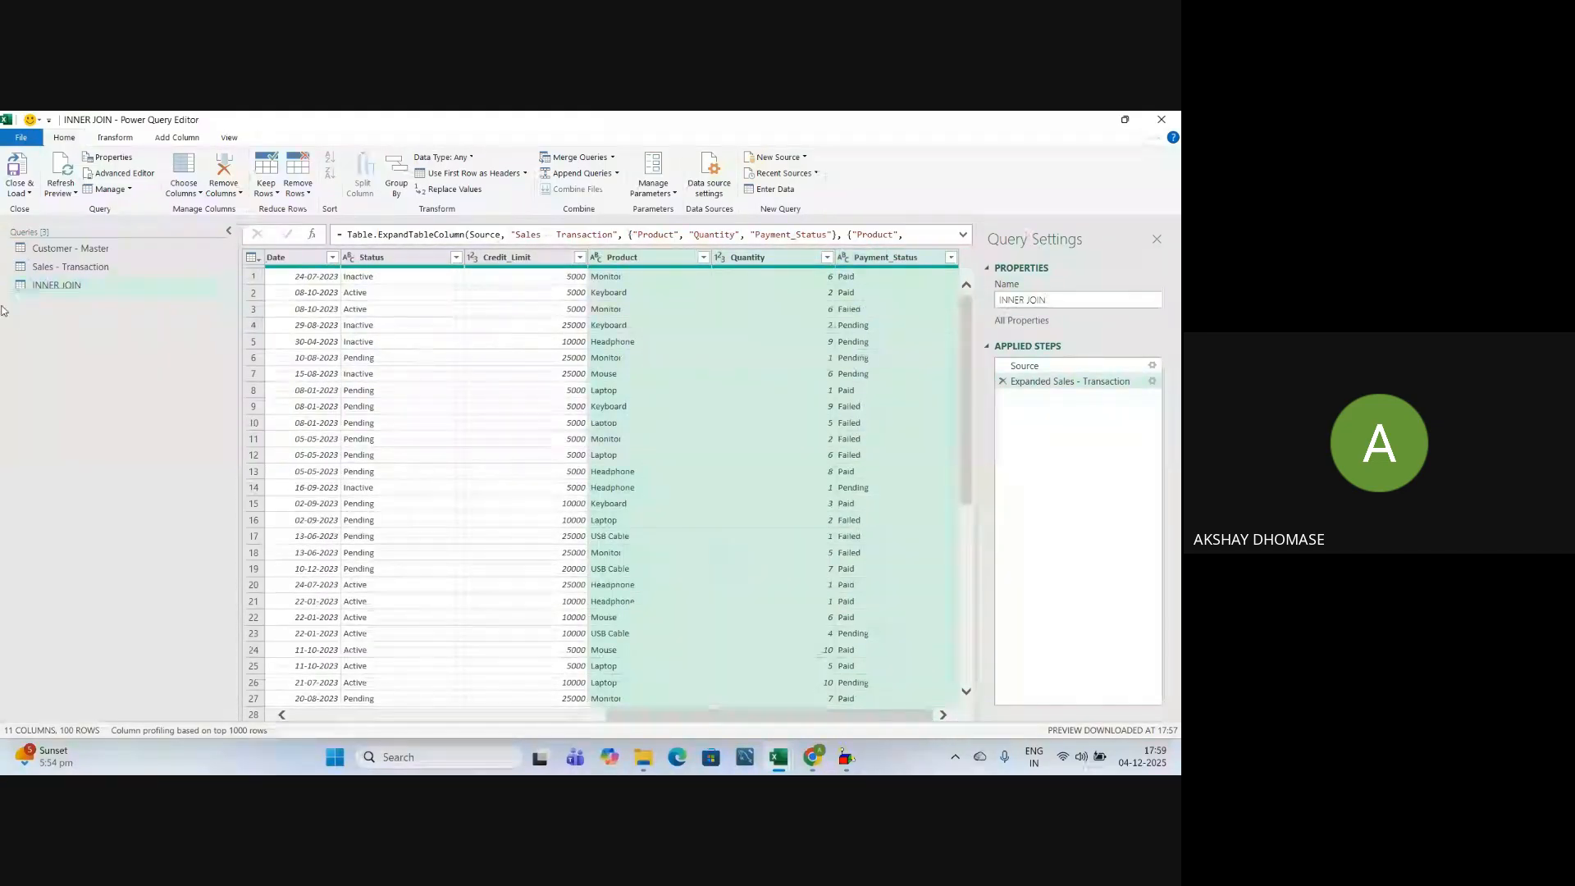
# Load the queries into the workbook, review the INNER JOIN table's rows and close Queries & Connections
pyautogui.click(19, 193)
pyautogui.click(47, 219)
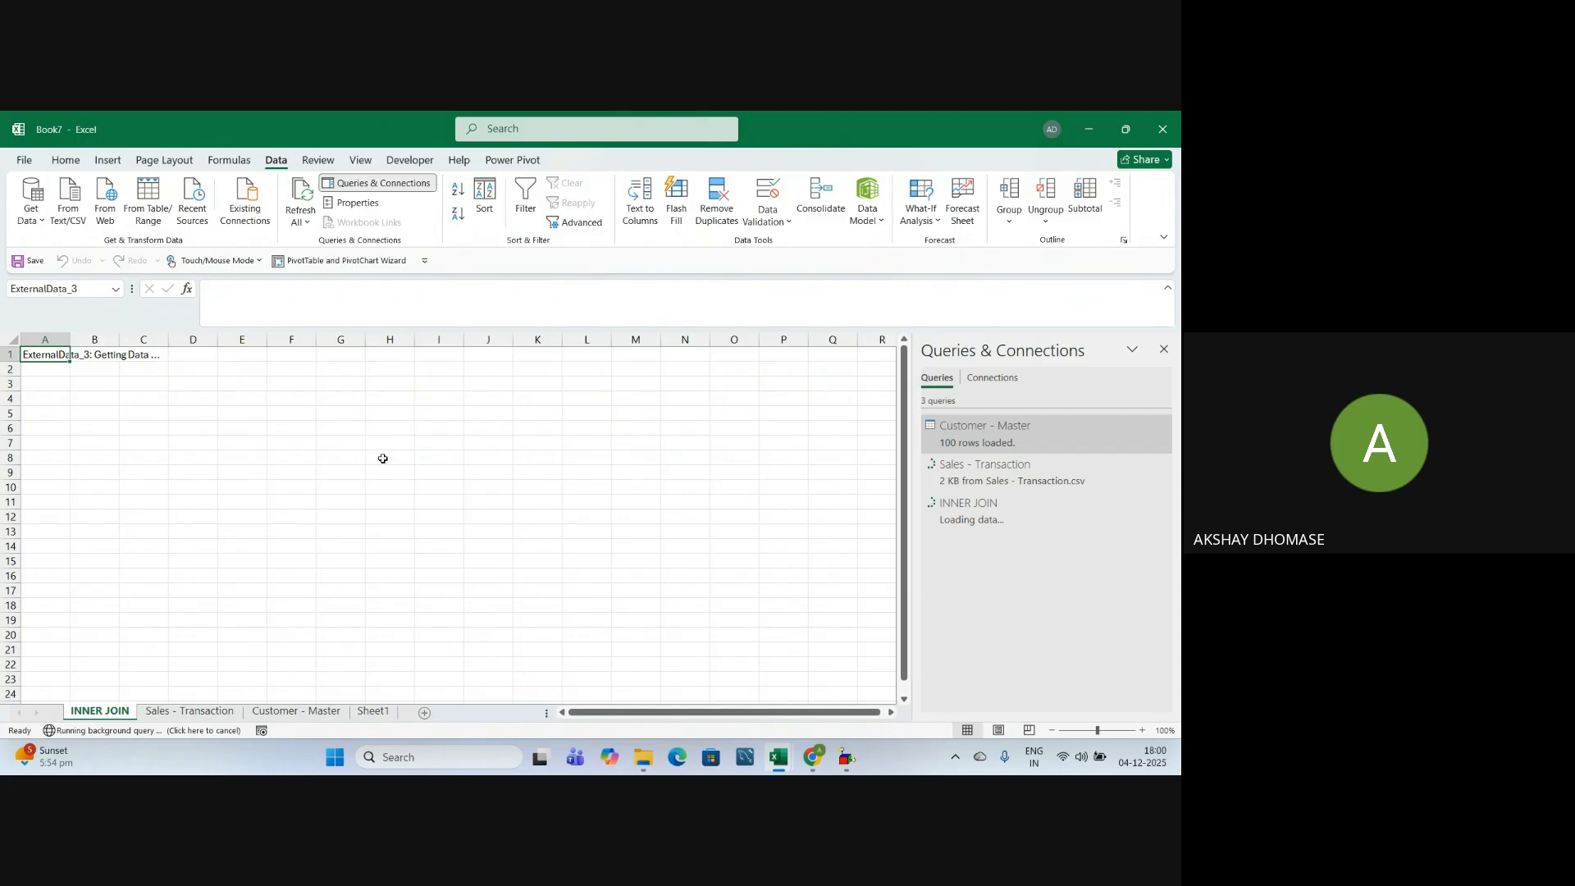
pyautogui.scroll(-3, 361, 501)
pyautogui.scroll(-8, 362, 501)
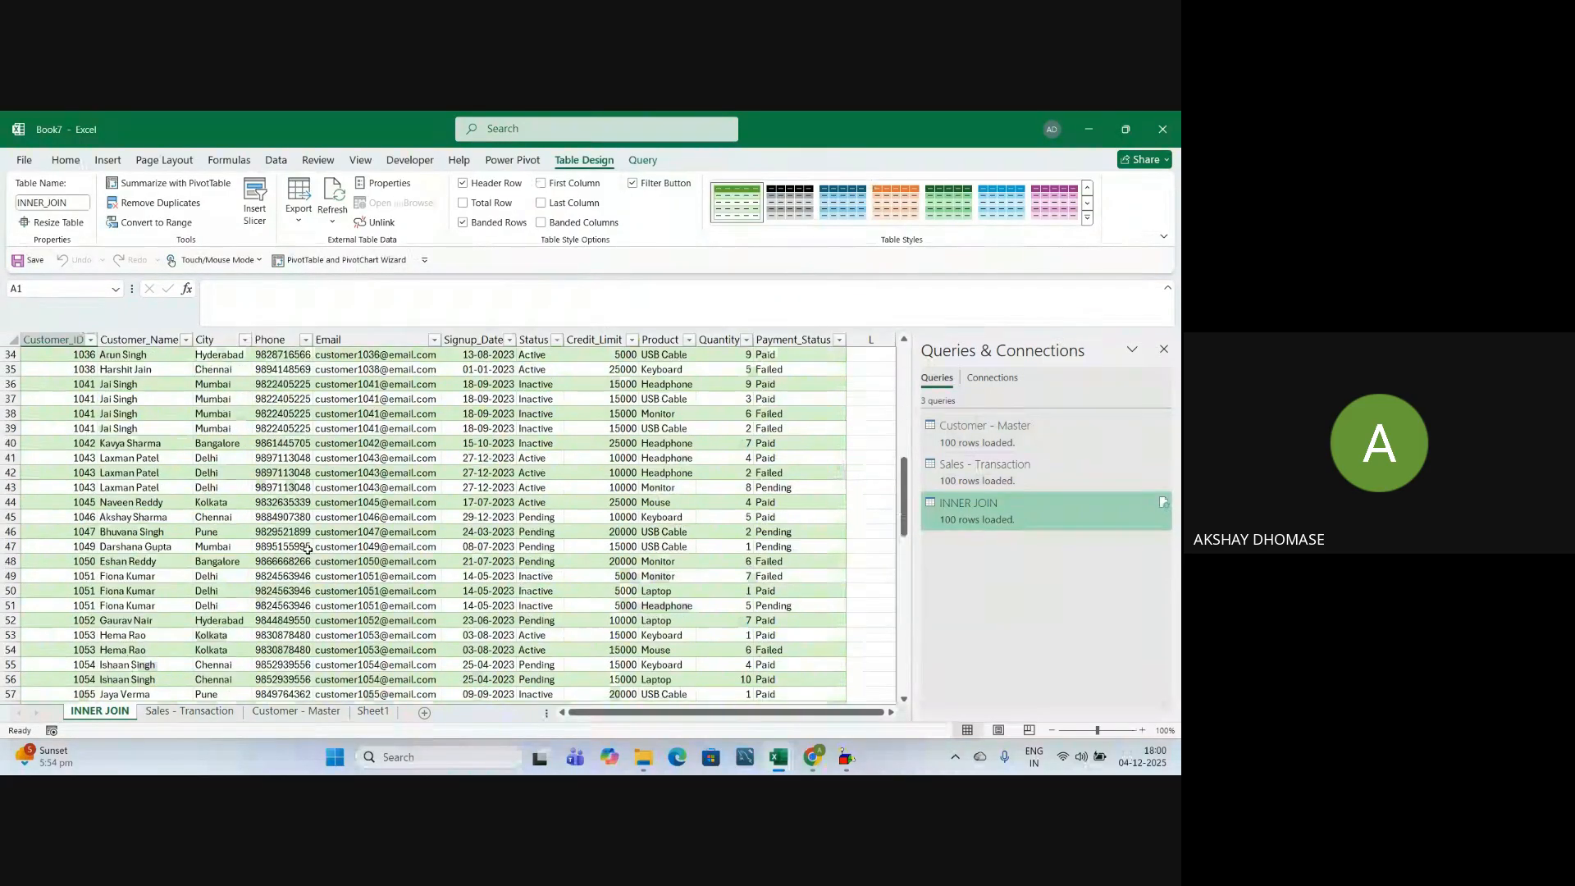
pyautogui.scroll(-5, 228, 500)
pyautogui.scroll(11, 228, 500)
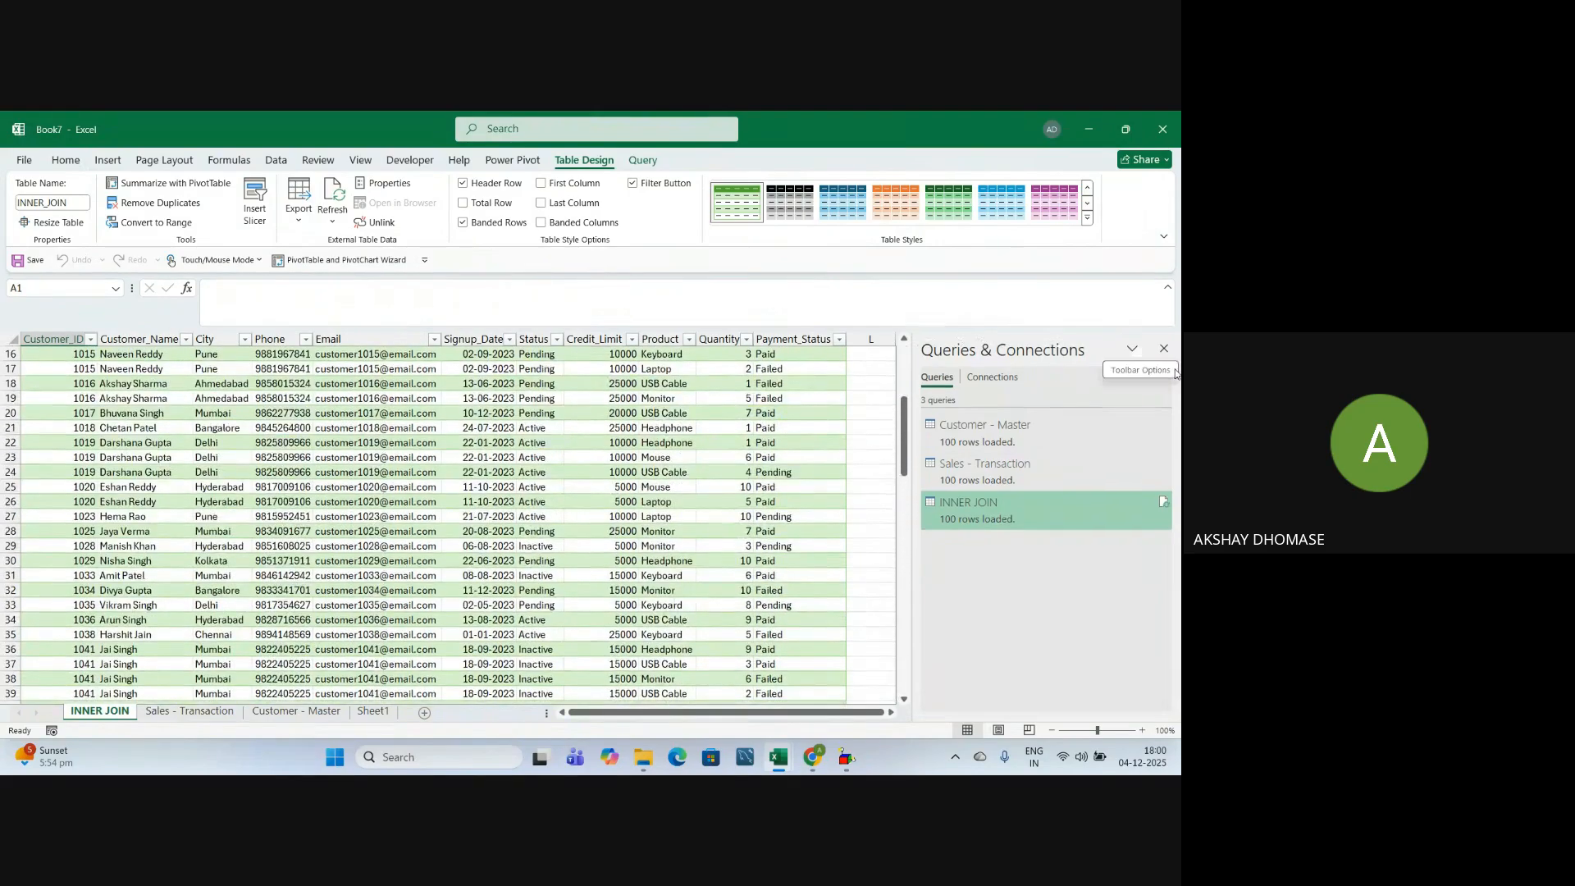
pyautogui.click(1162, 351)
pyautogui.scroll(5, 710, 518)
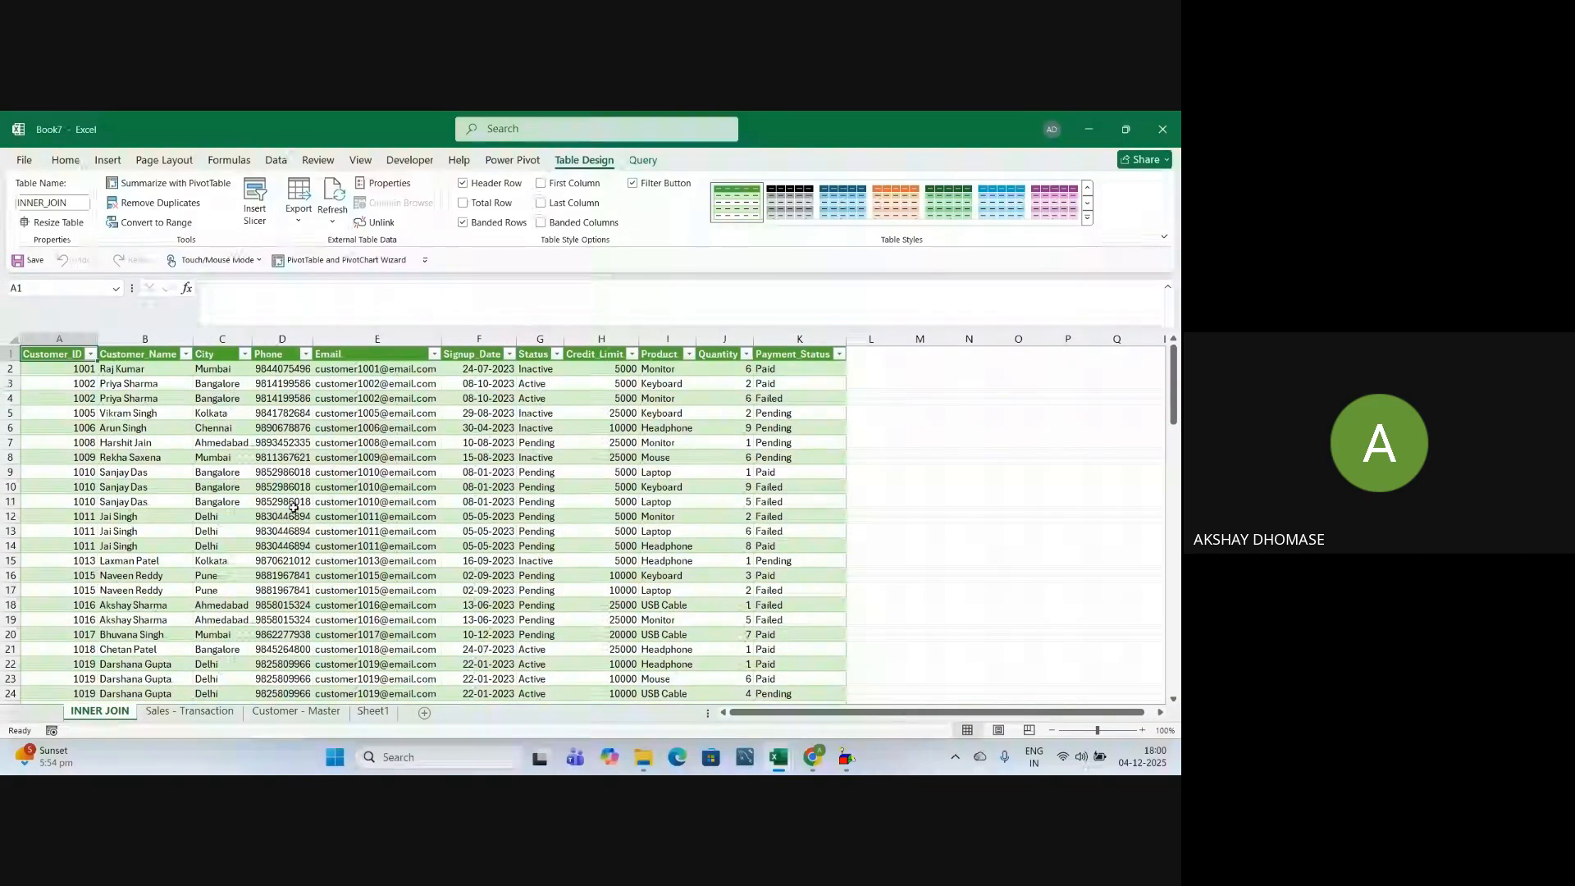
# Save the workbook to the Desktop folder as MERGE QUERY RESULT FROM DIFF SOURCE FILE in Excel Workbook format
pyautogui.click(23, 161)
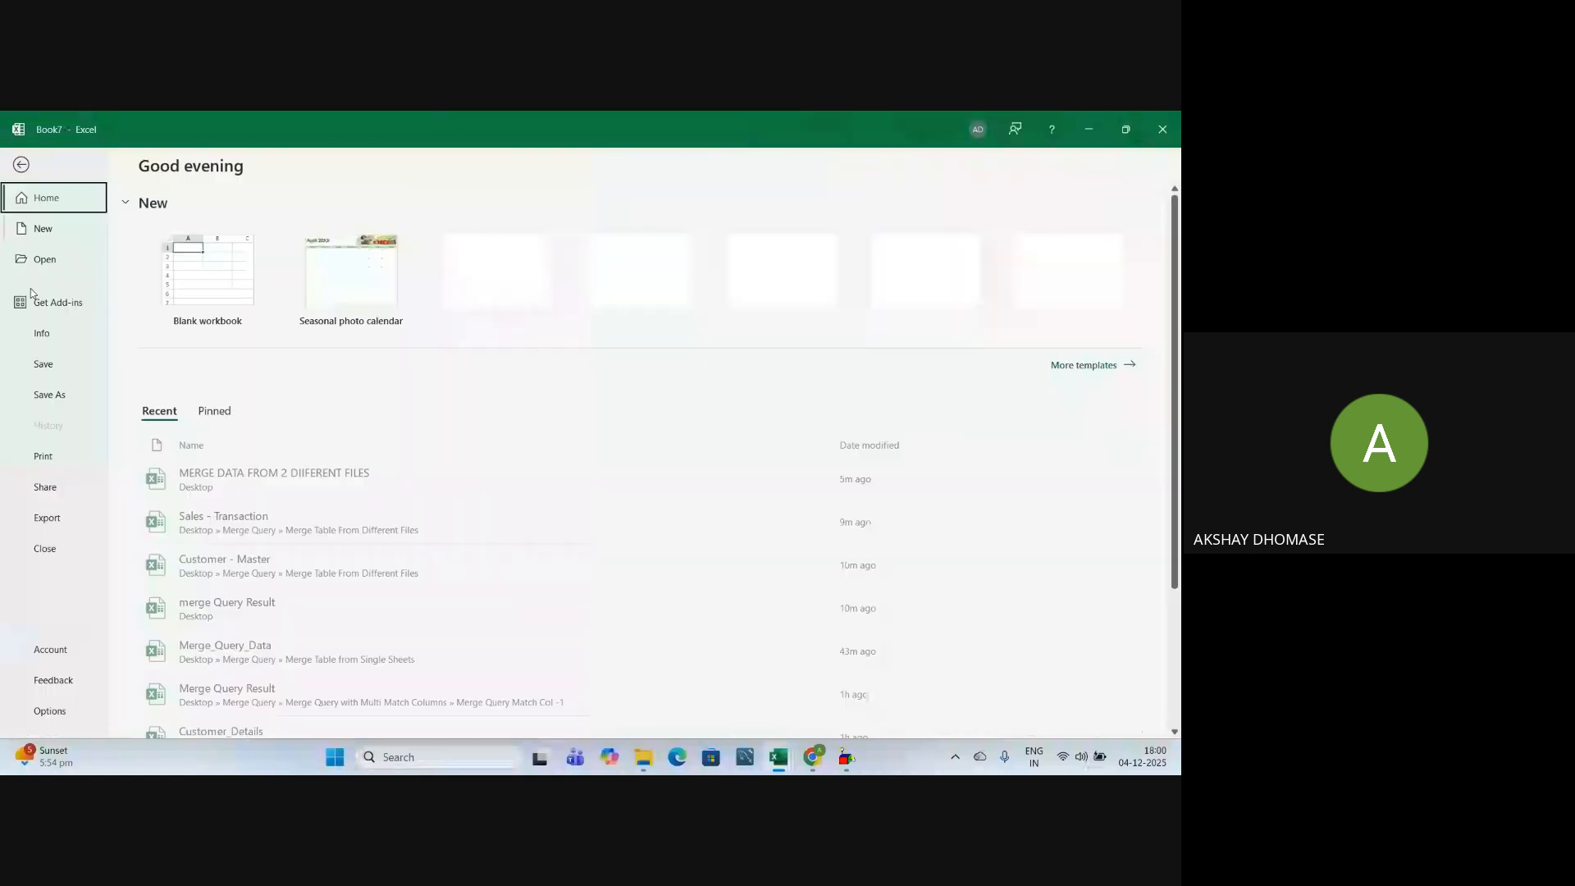
pyautogui.click(48, 396)
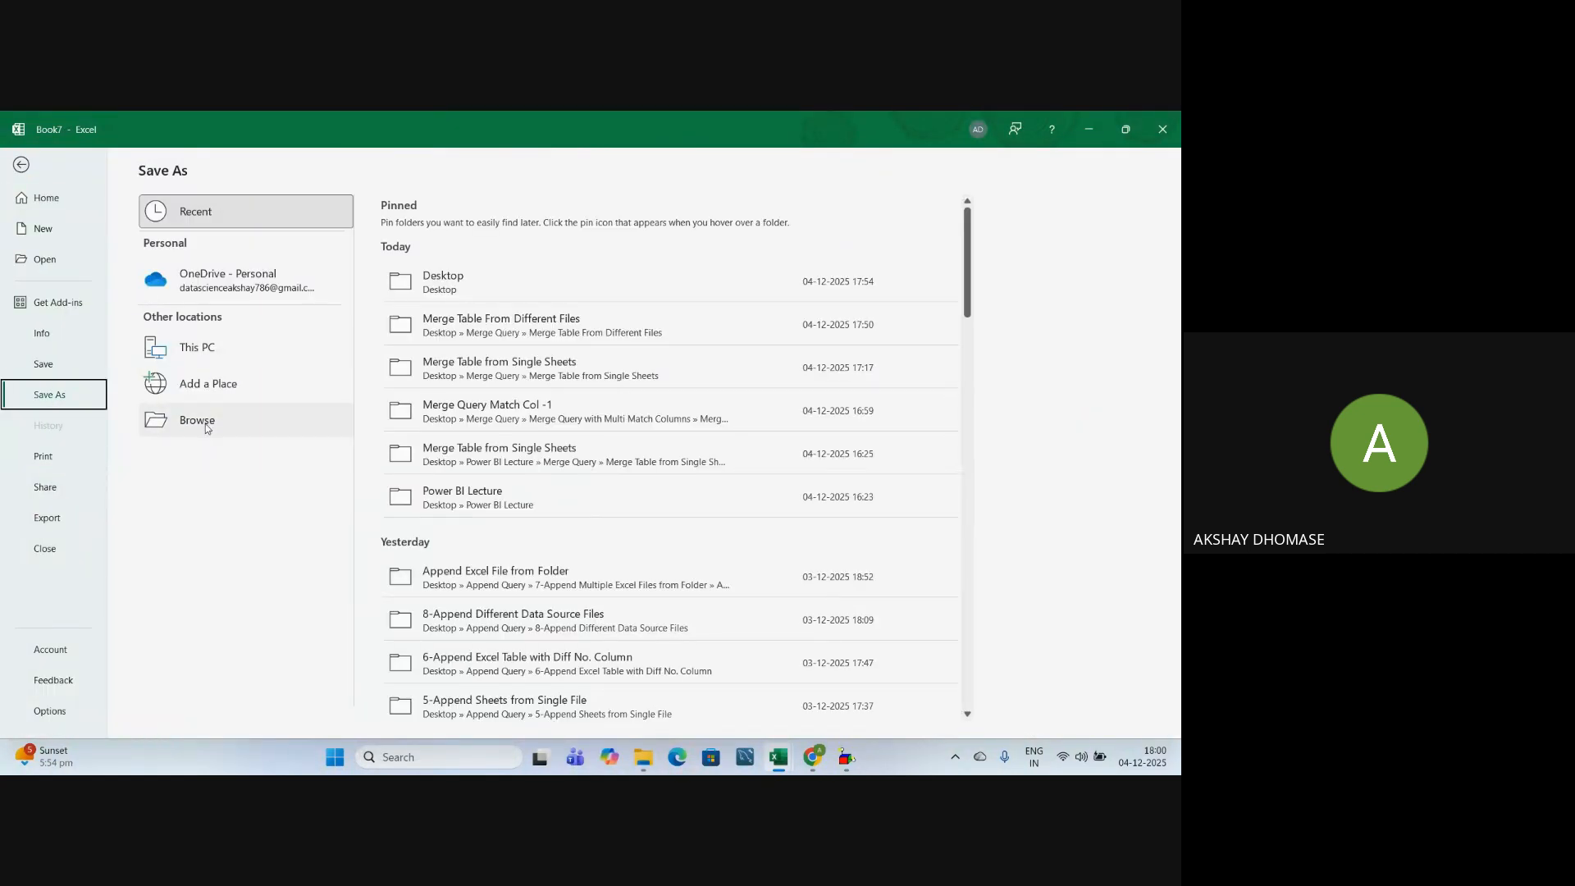
pyautogui.click(214, 424)
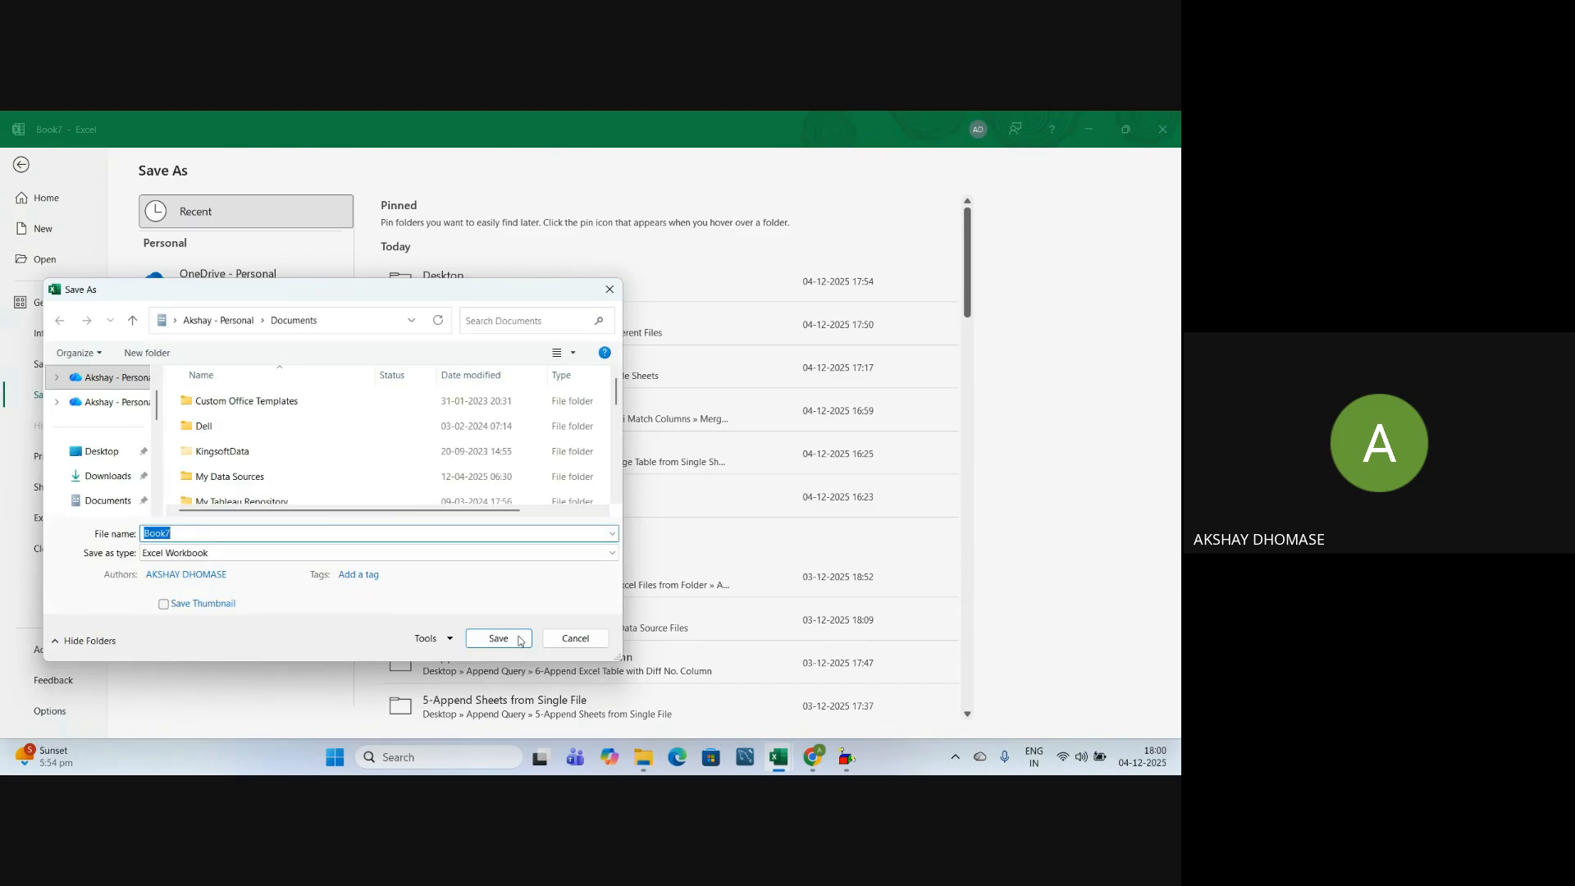
pyautogui.click(576, 639)
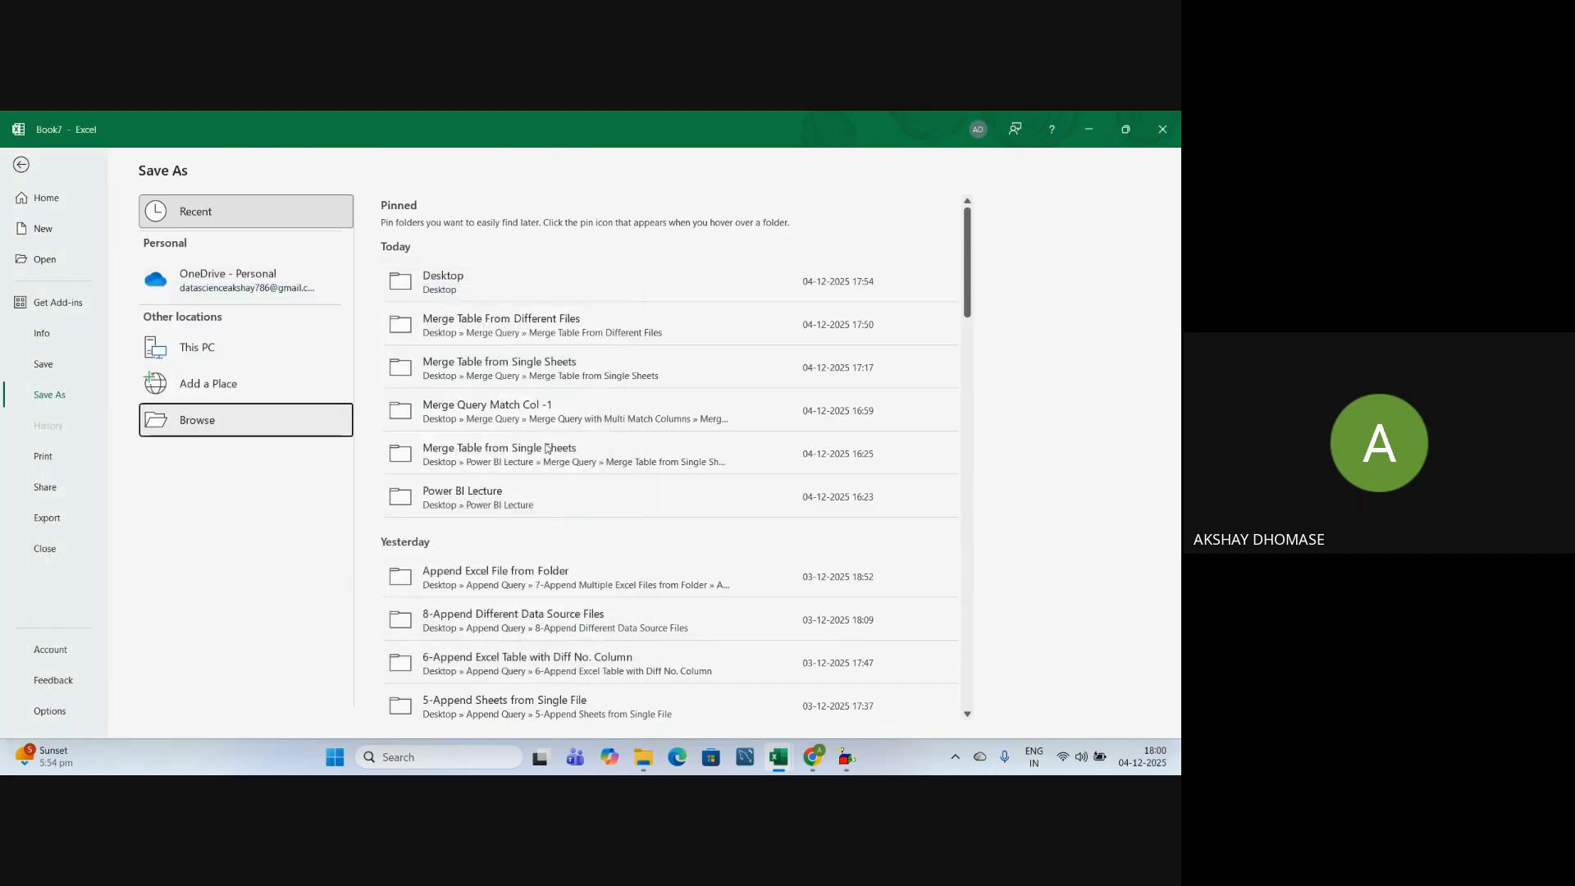
pyautogui.click(480, 279)
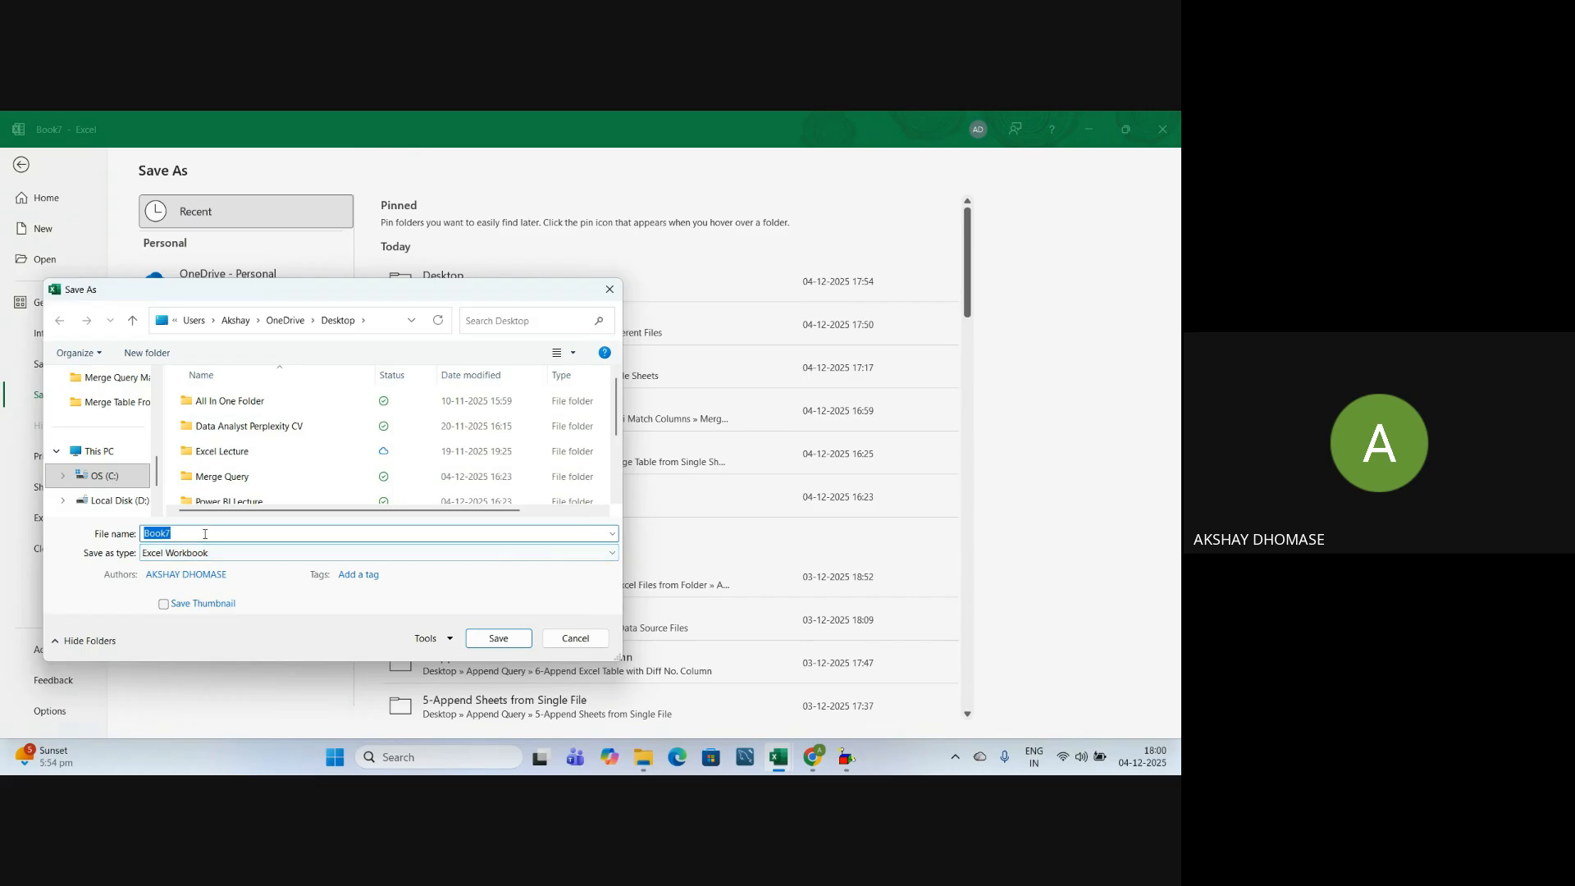
pyautogui.write('mERG')
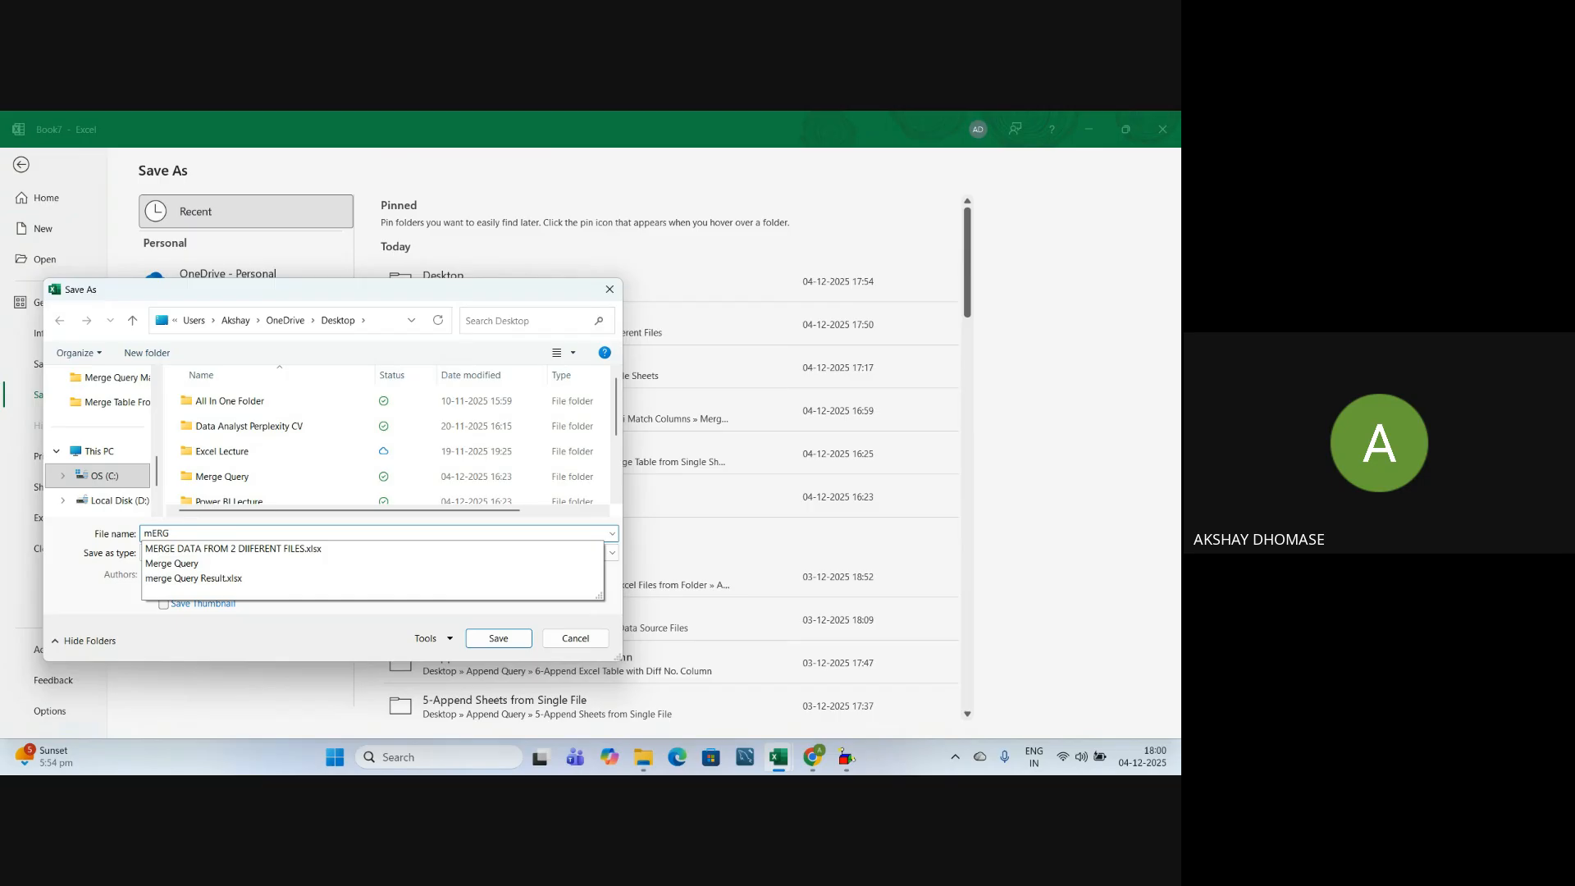
pyautogui.press('BackSpace')
pyautogui.press('BackSpace')
pyautogui.press('BackSpace')
pyautogui.write('MERGE Q')
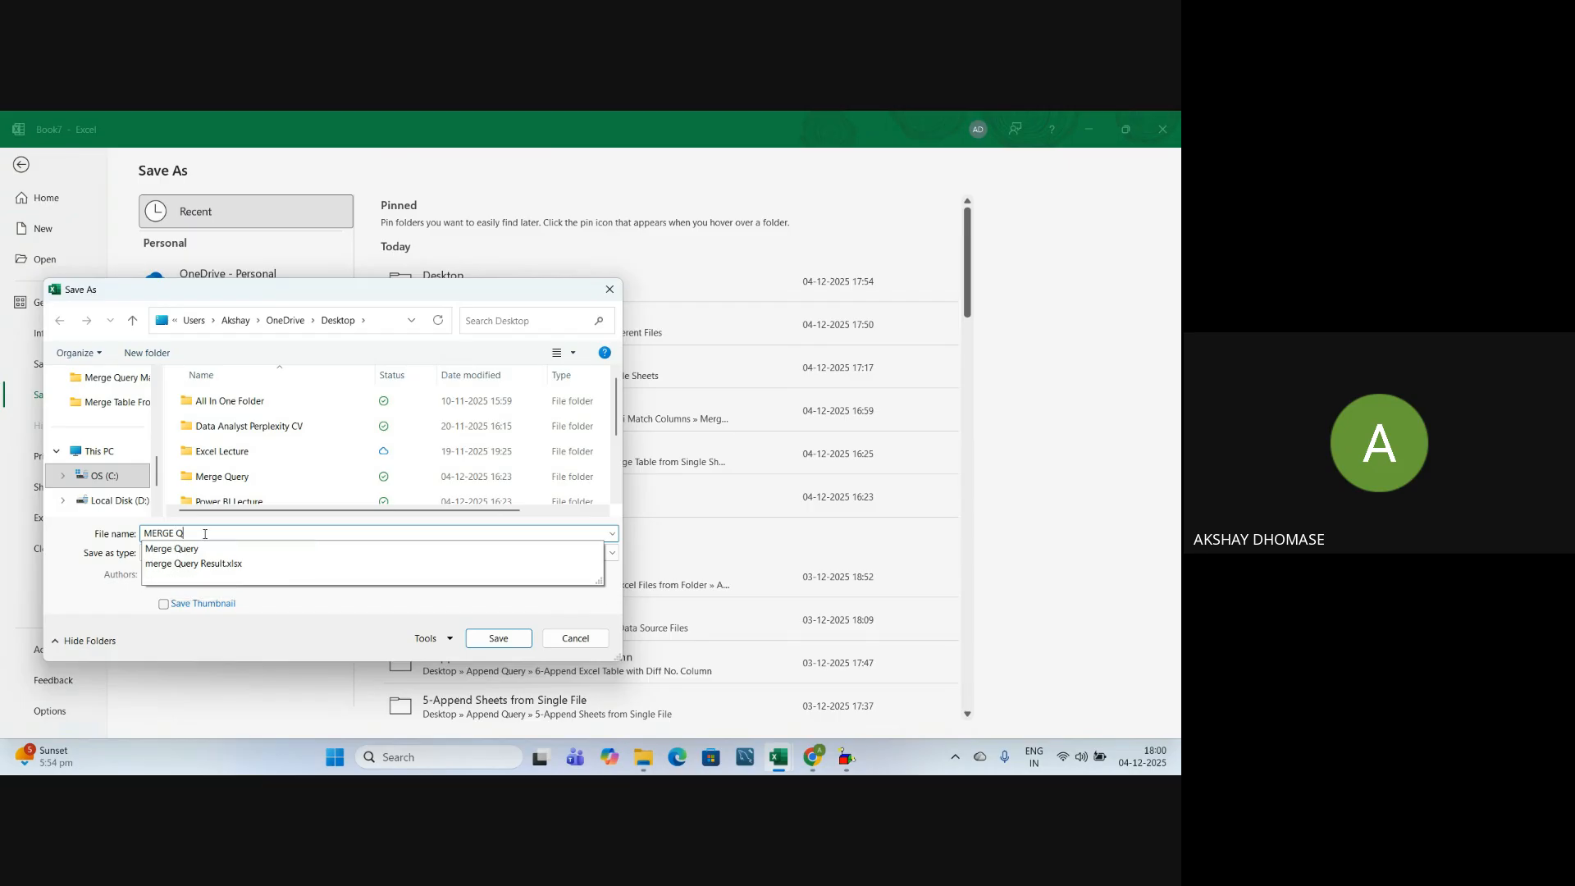
pyautogui.write('UERY R')
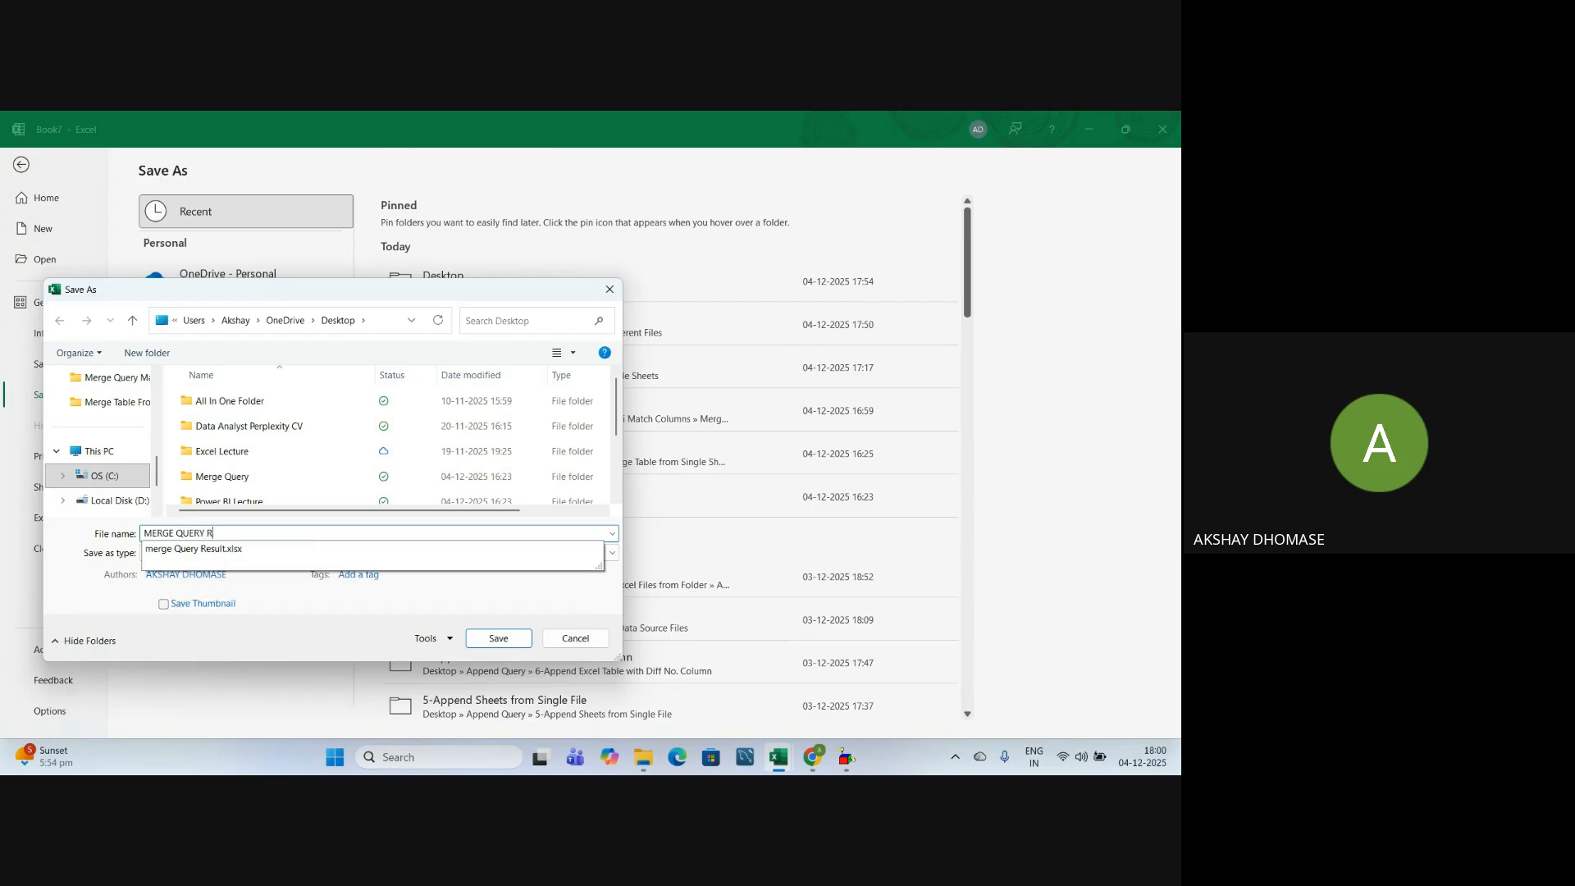
pyautogui.write('ESULT FROM DIFF SOURCE FILE')
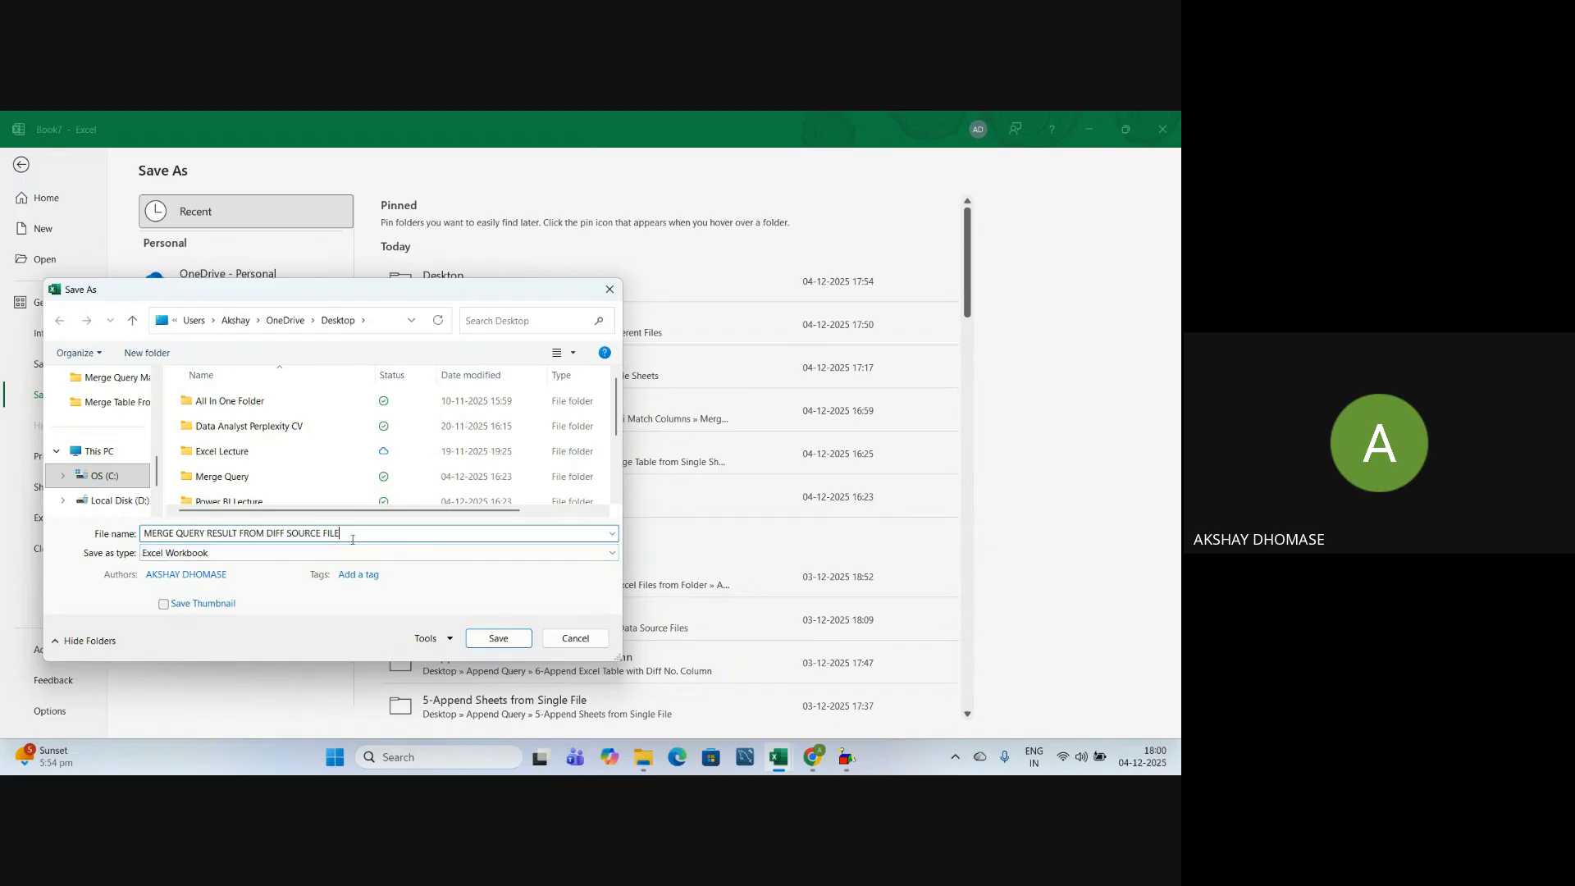
pyautogui.scroll(5, 125, 459)
pyautogui.click(101, 402)
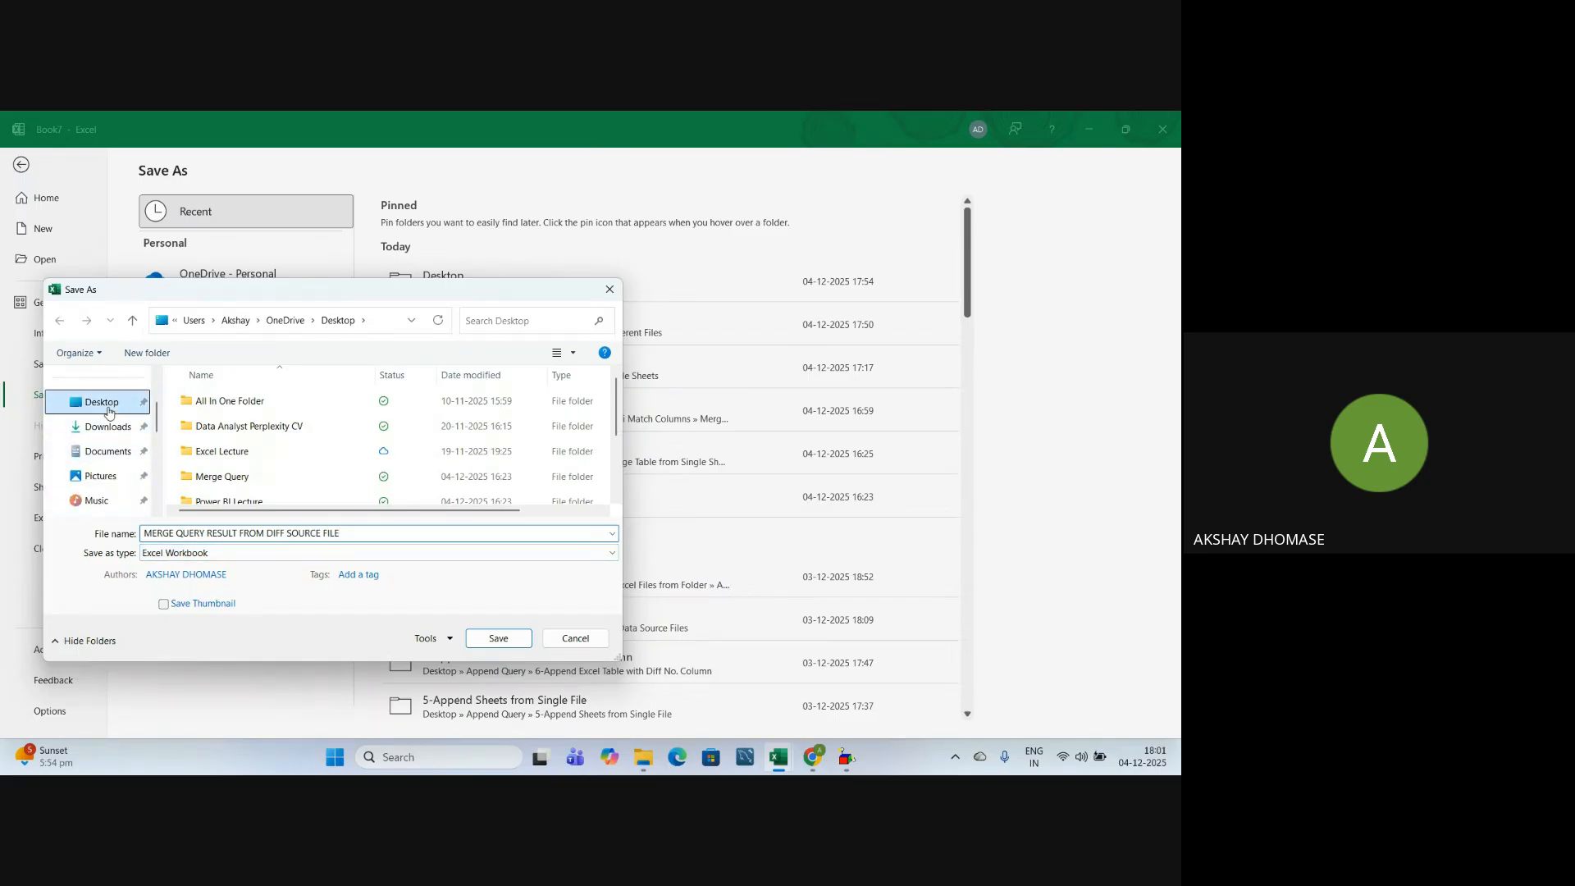
pyautogui.click(492, 638)
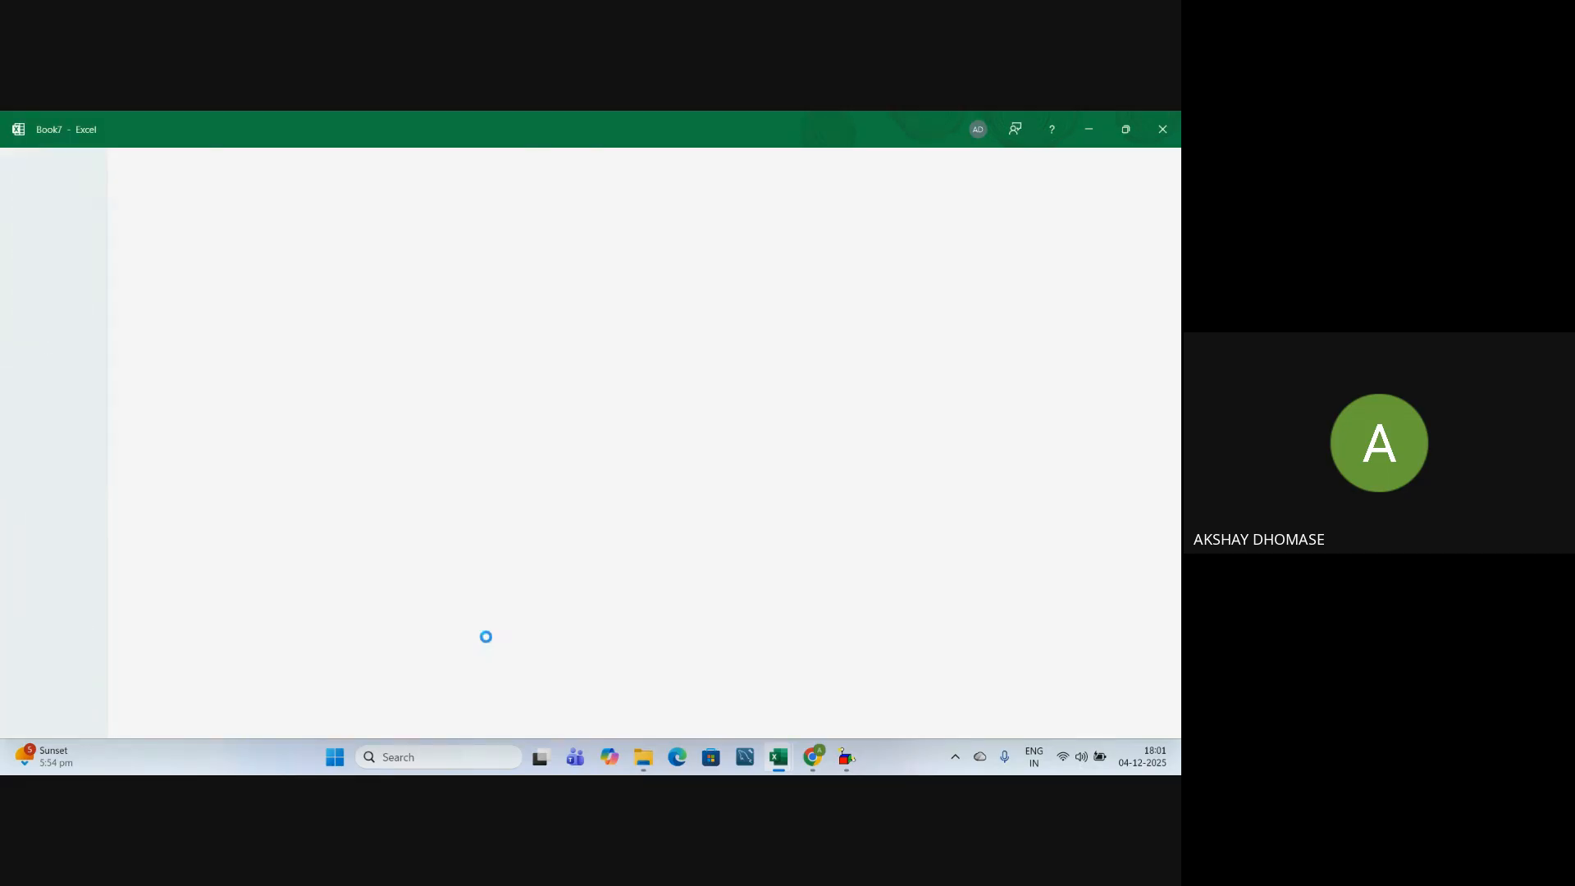
# Close the saved merge result workbook to return to the Power BI Syllabus workbook
pyautogui.click(429, 472)
pyautogui.click(422, 575)
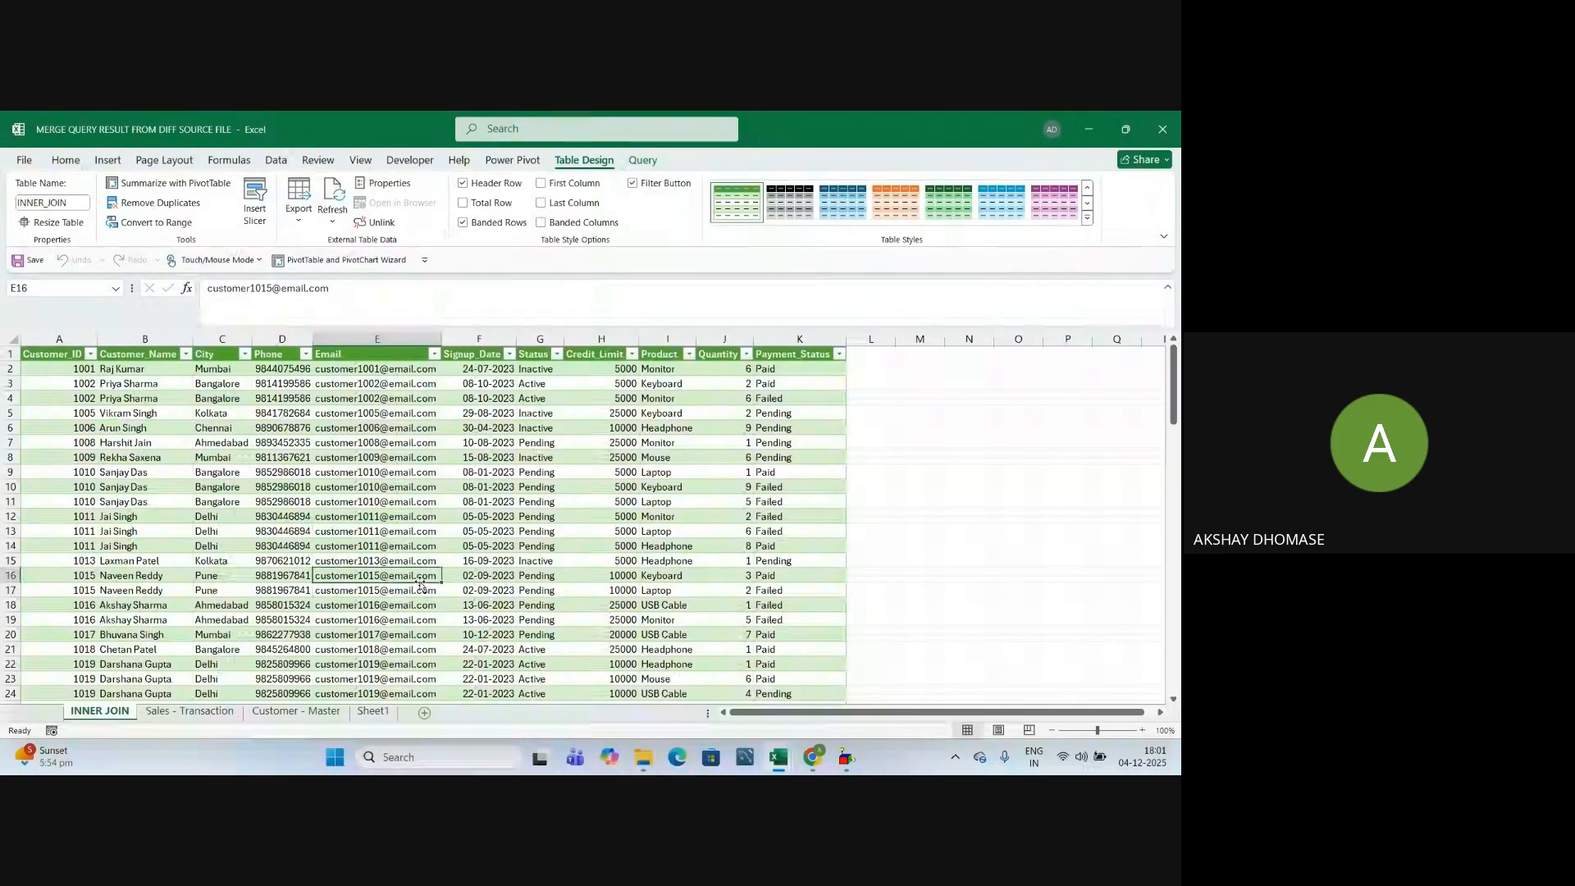
pyautogui.click(379, 502)
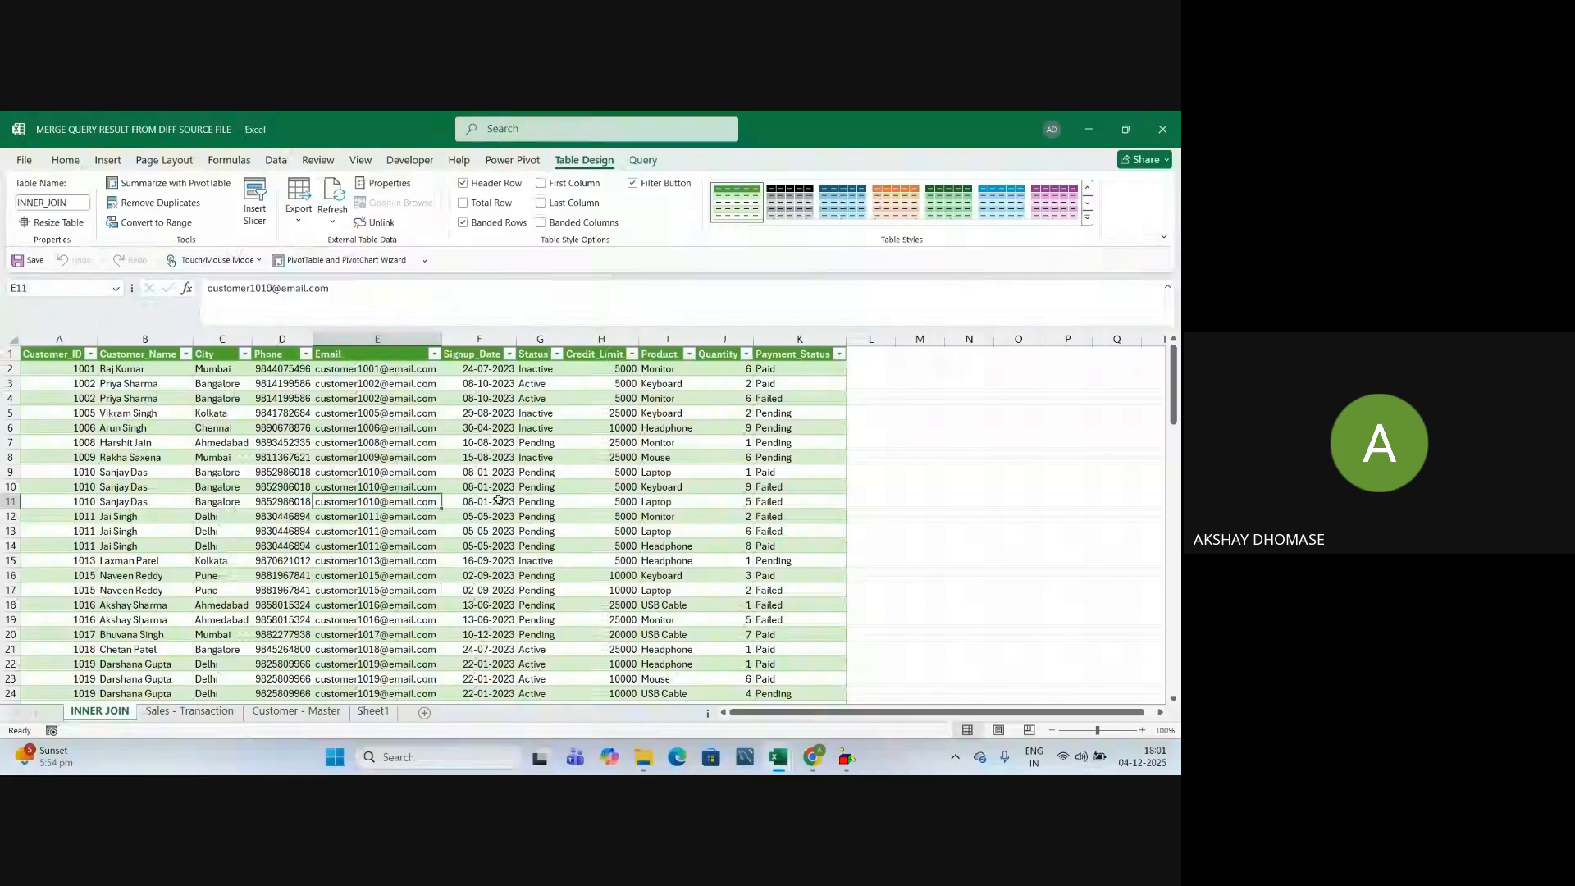
pyautogui.click(1164, 131)
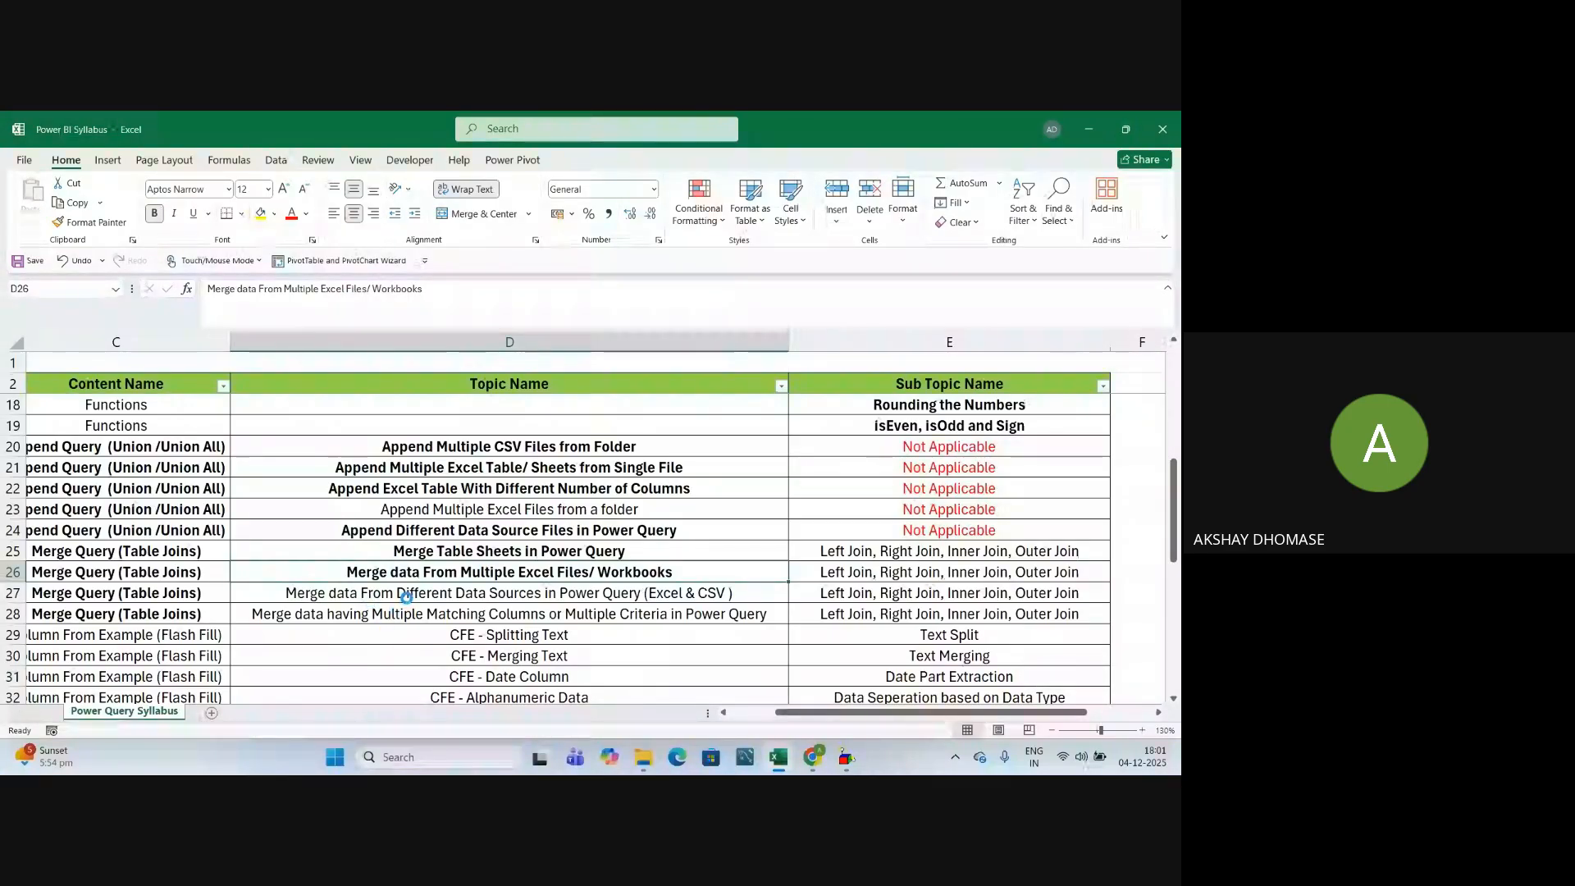
# Bold the topic about merging data from different data sources (Excel & CSV) in cell D27, and select the topic in D28
pyautogui.click(411, 592)
pyautogui.scroll(-1, 411, 592)
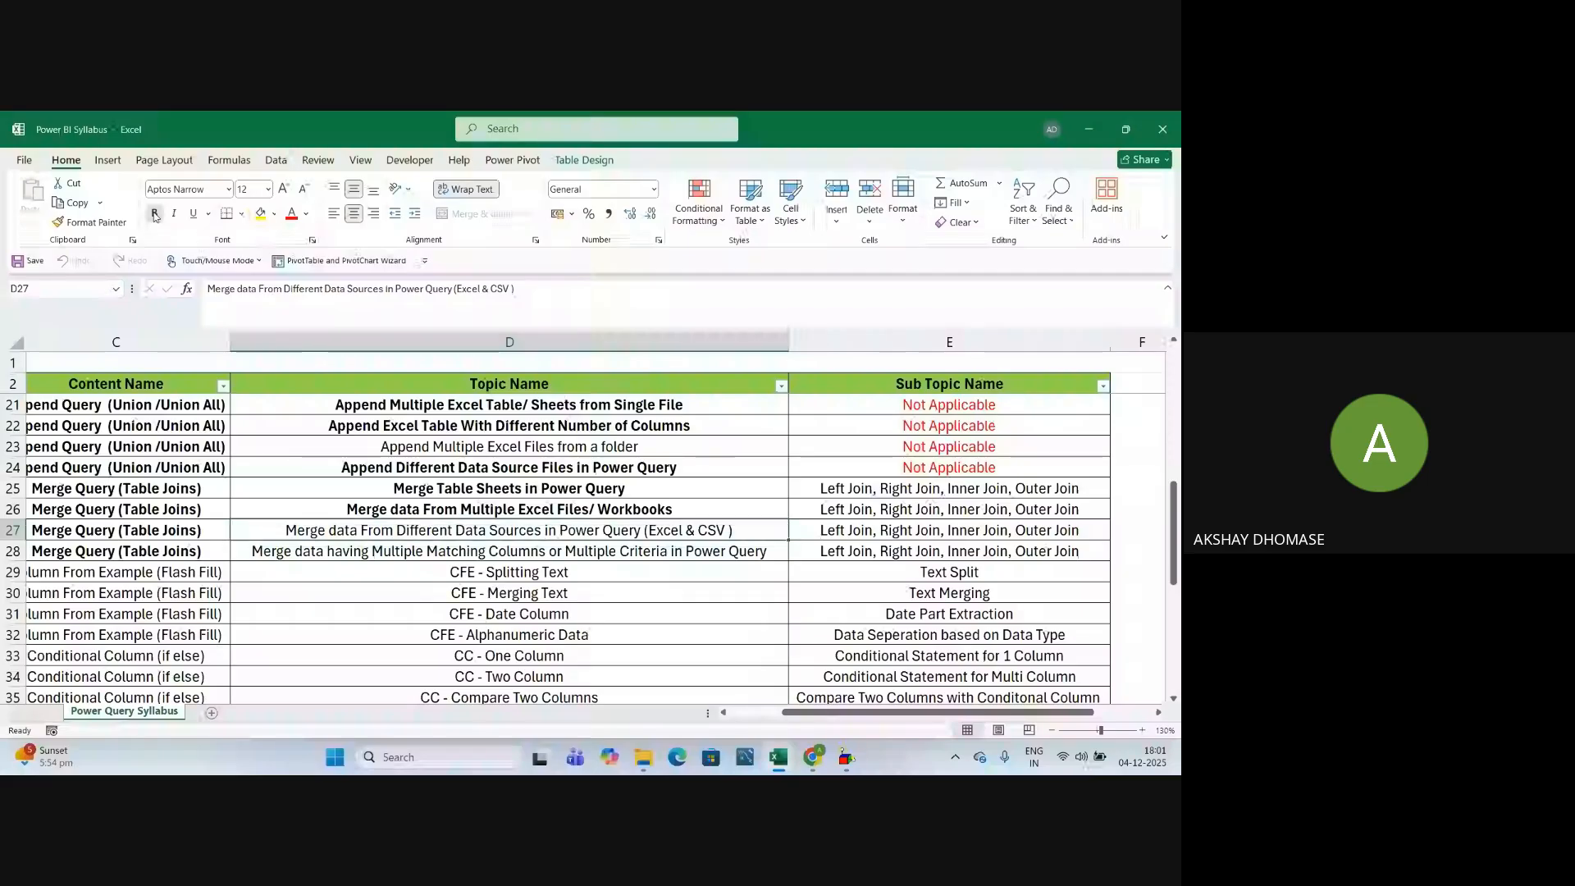
pyautogui.hotkey('ctrl', 'b')
pyautogui.click(361, 548)
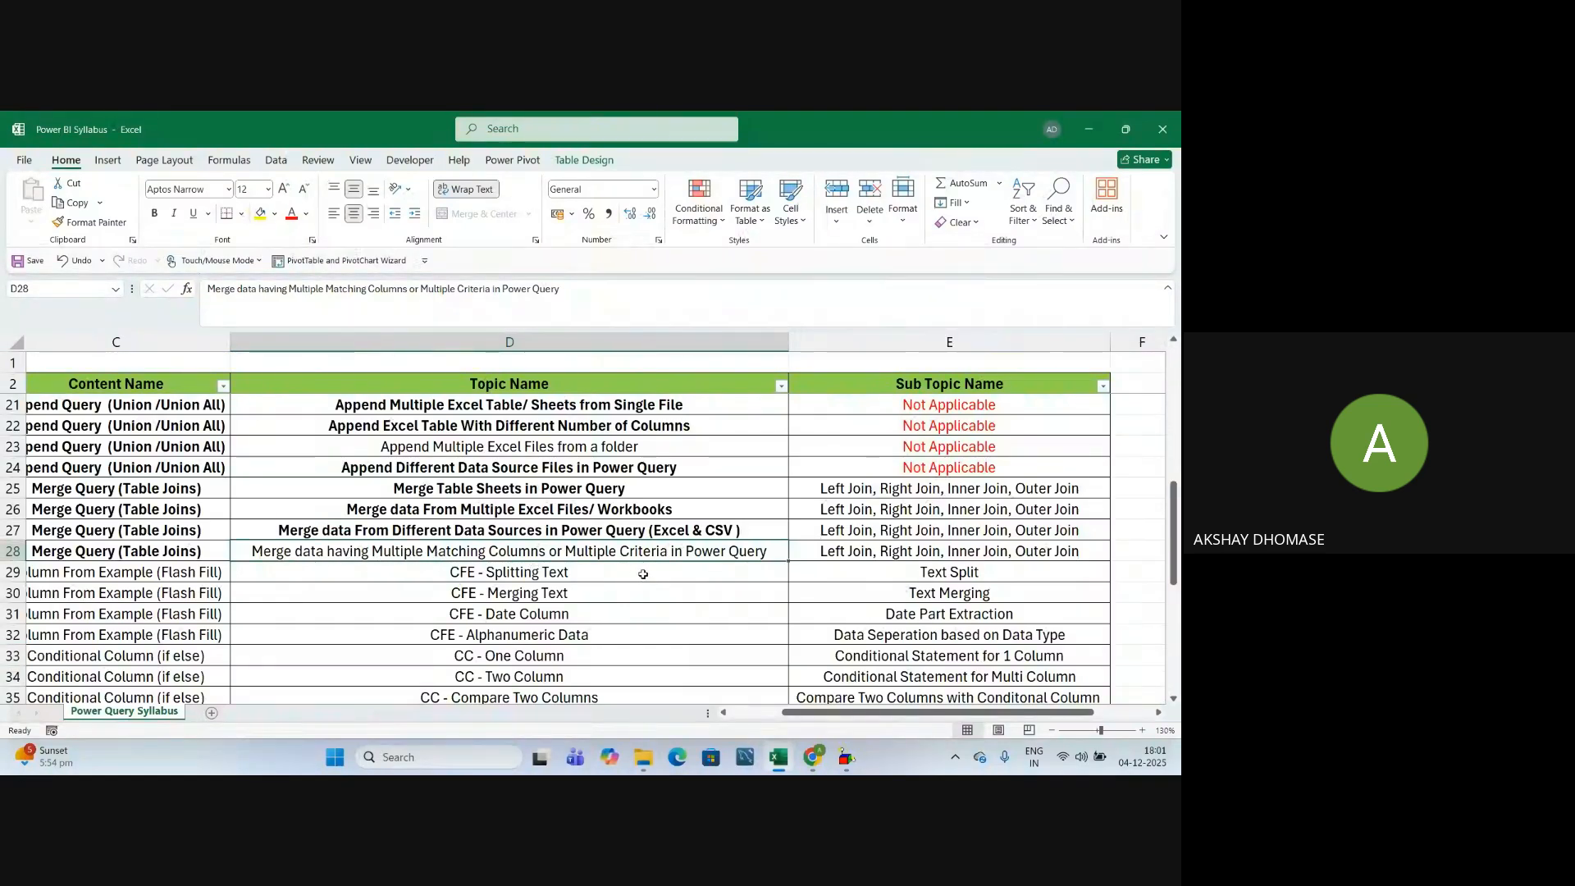
# Switch to the Google Meet call in Chrome and look through the list of meeting participants
pyautogui.hotkey('alt', 'Tab')
pyautogui.hotkey('alt', 'Tab')
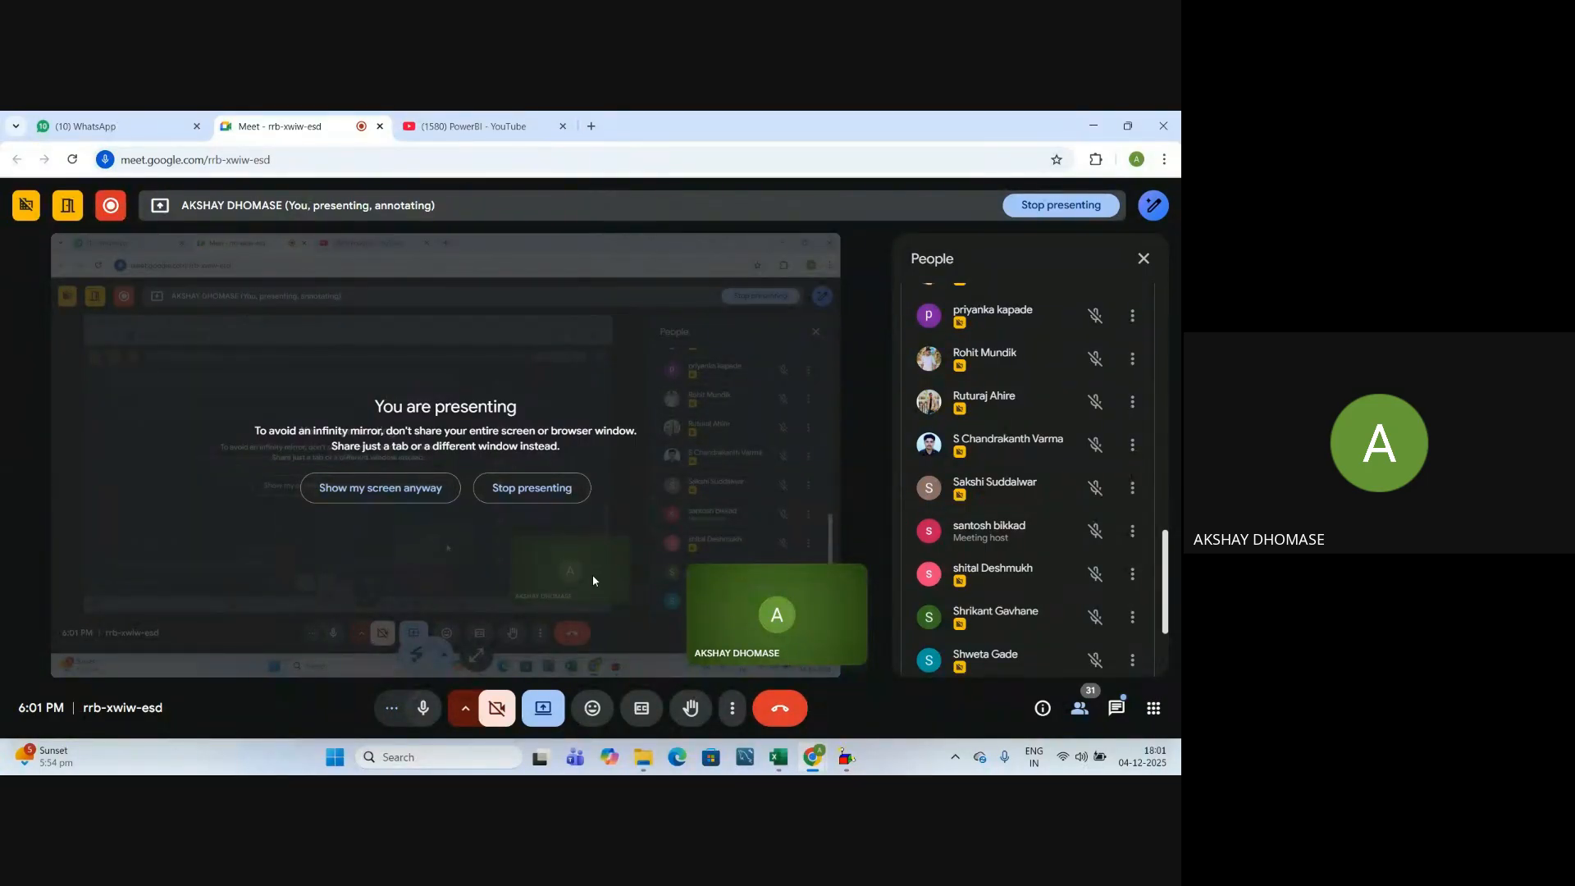
pyautogui.scroll(-2, 1067, 492)
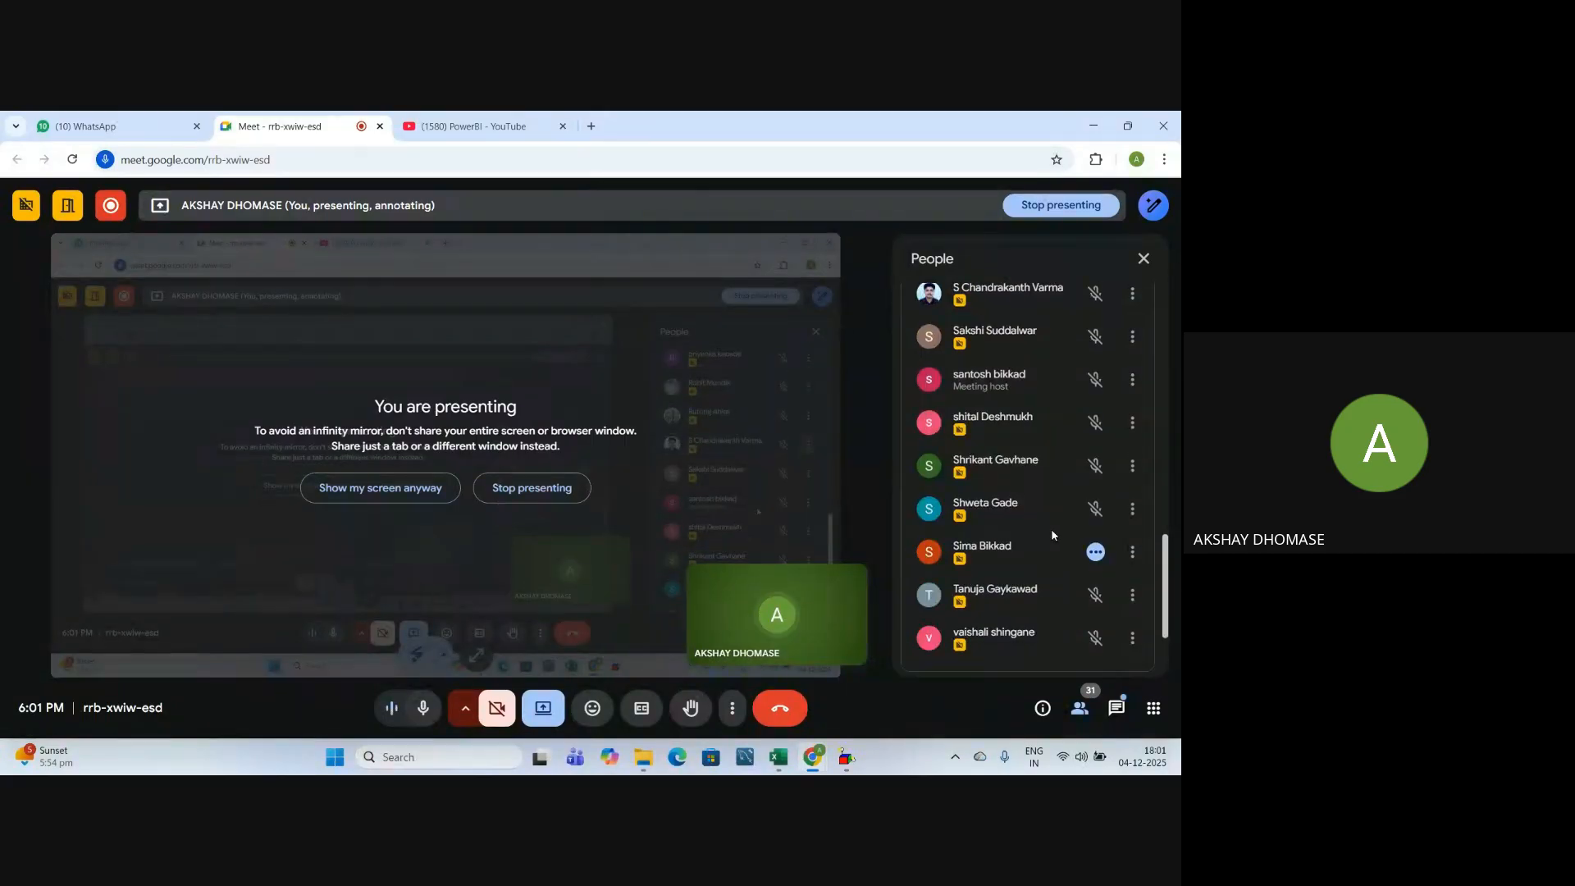
pyautogui.scroll(5, 1025, 533)
pyautogui.scroll(10, 1010, 538)
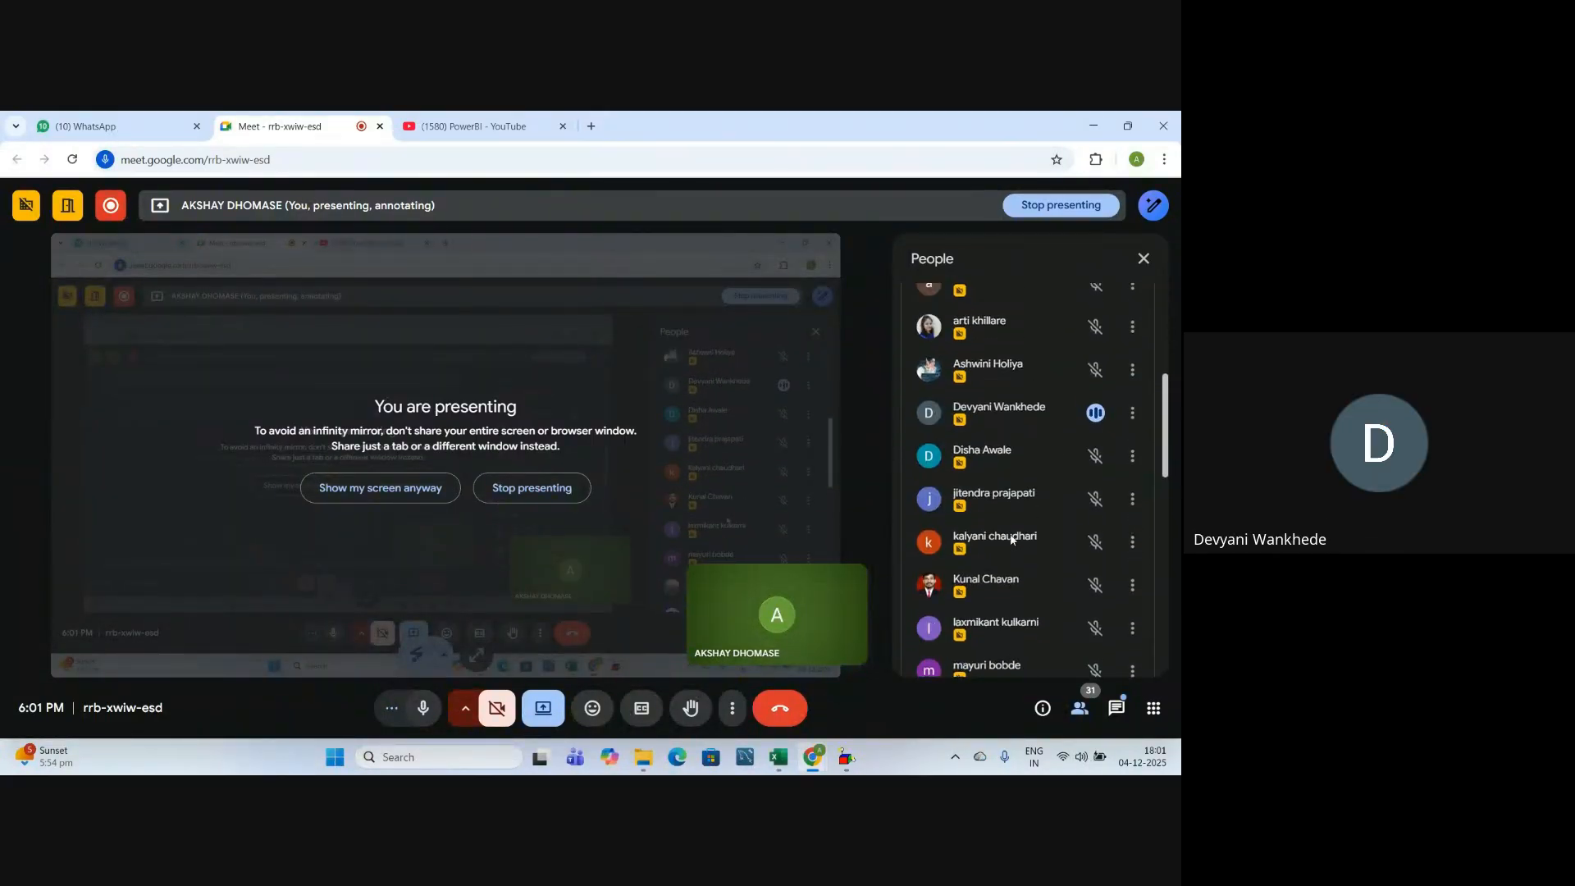
pyautogui.scroll(3, 1010, 533)
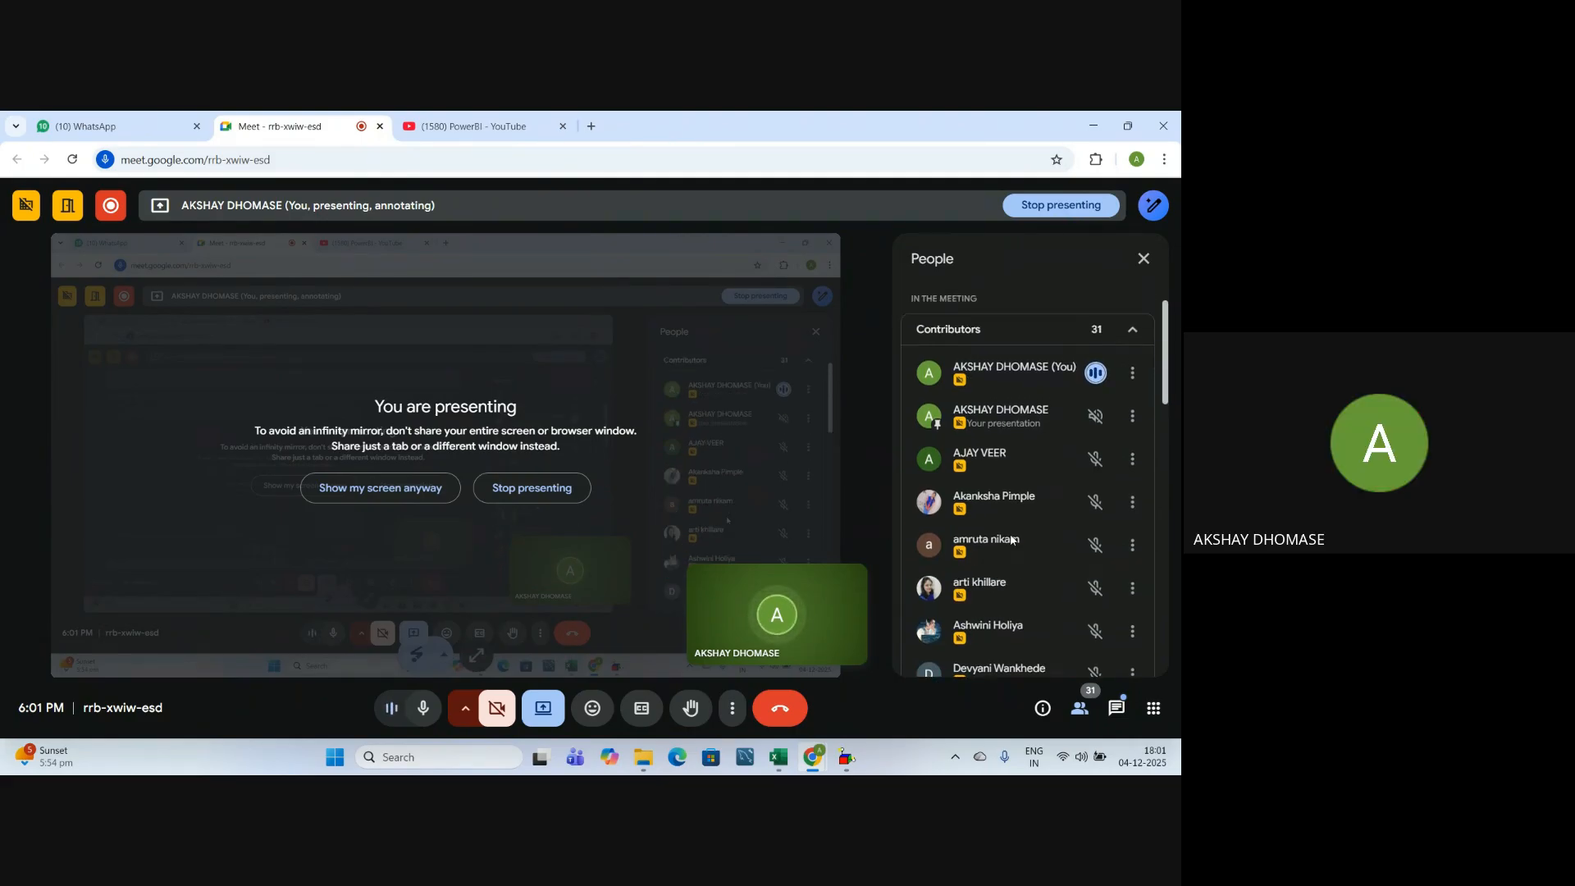
pyautogui.scroll(-15, 1011, 540)
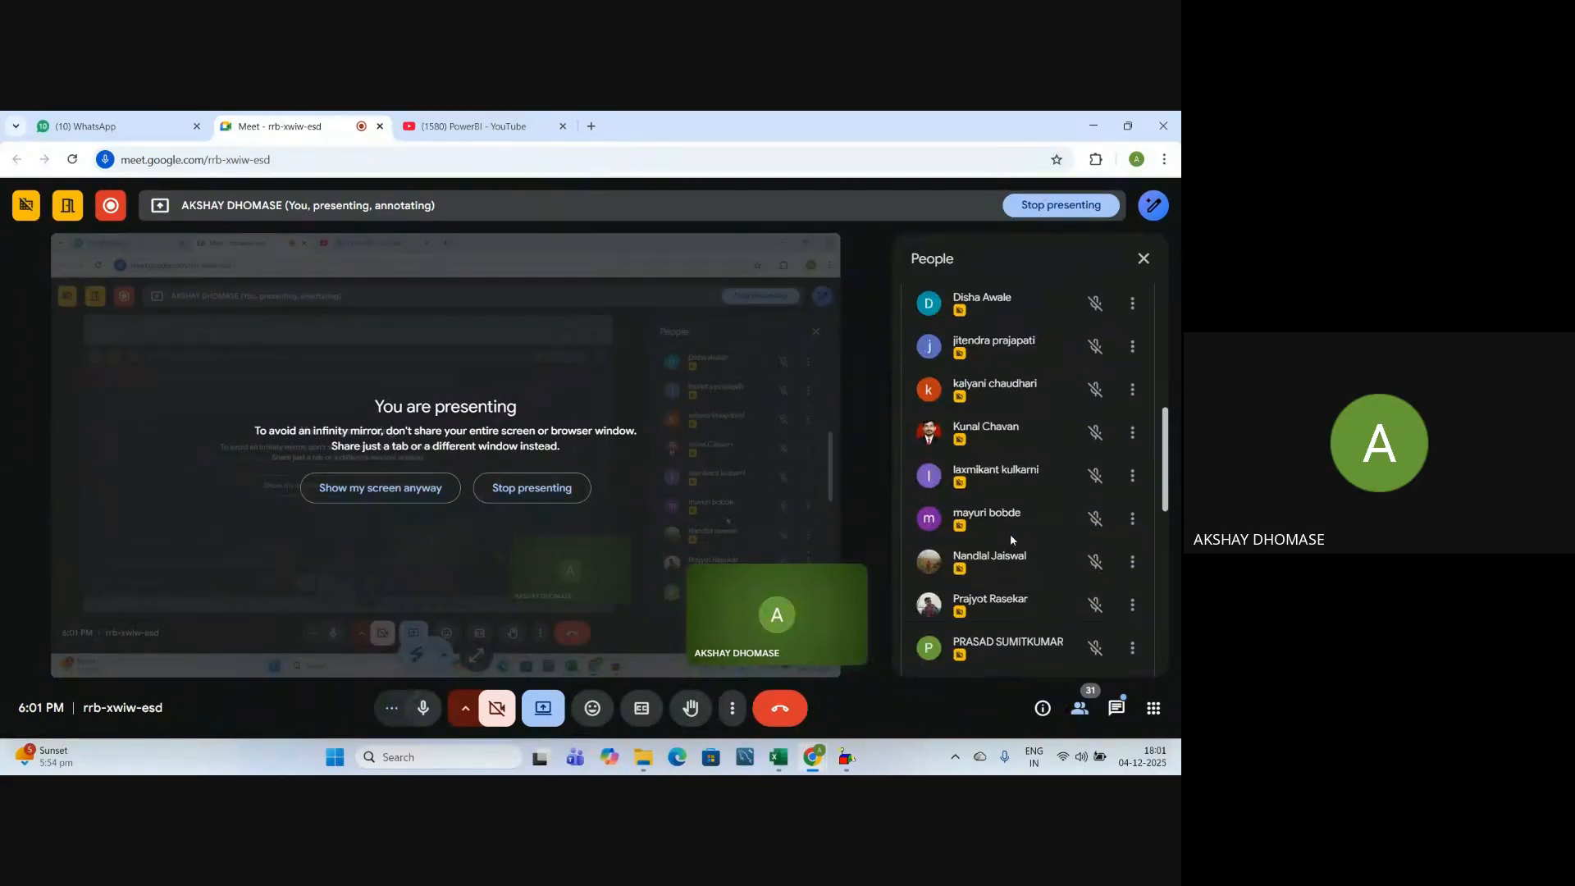
pyautogui.scroll(12, 1011, 538)
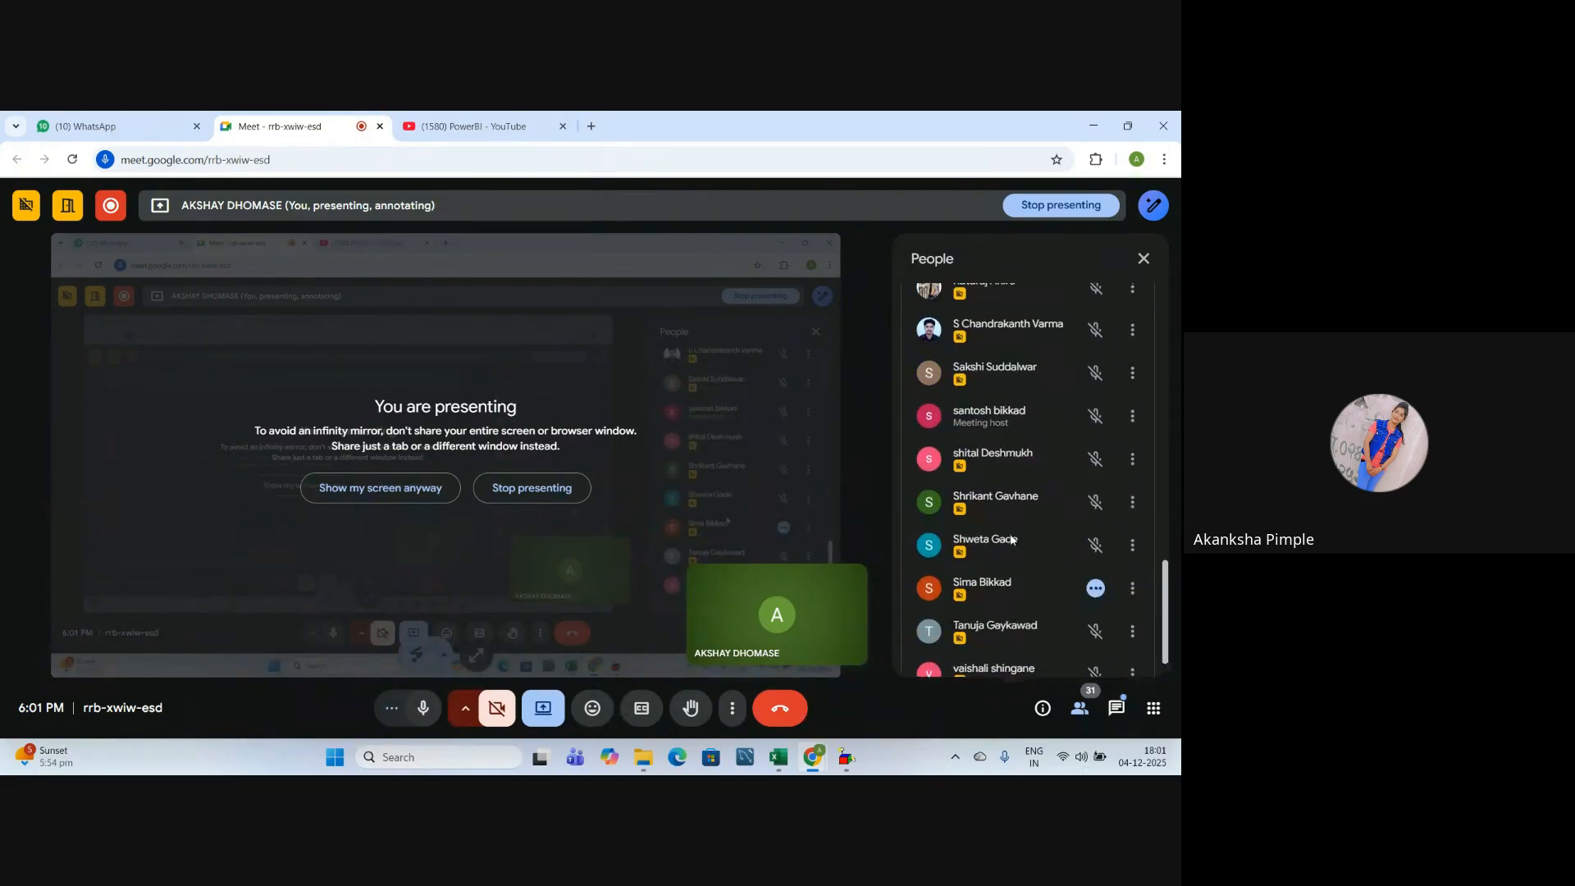
pyautogui.scroll(2, 1010, 539)
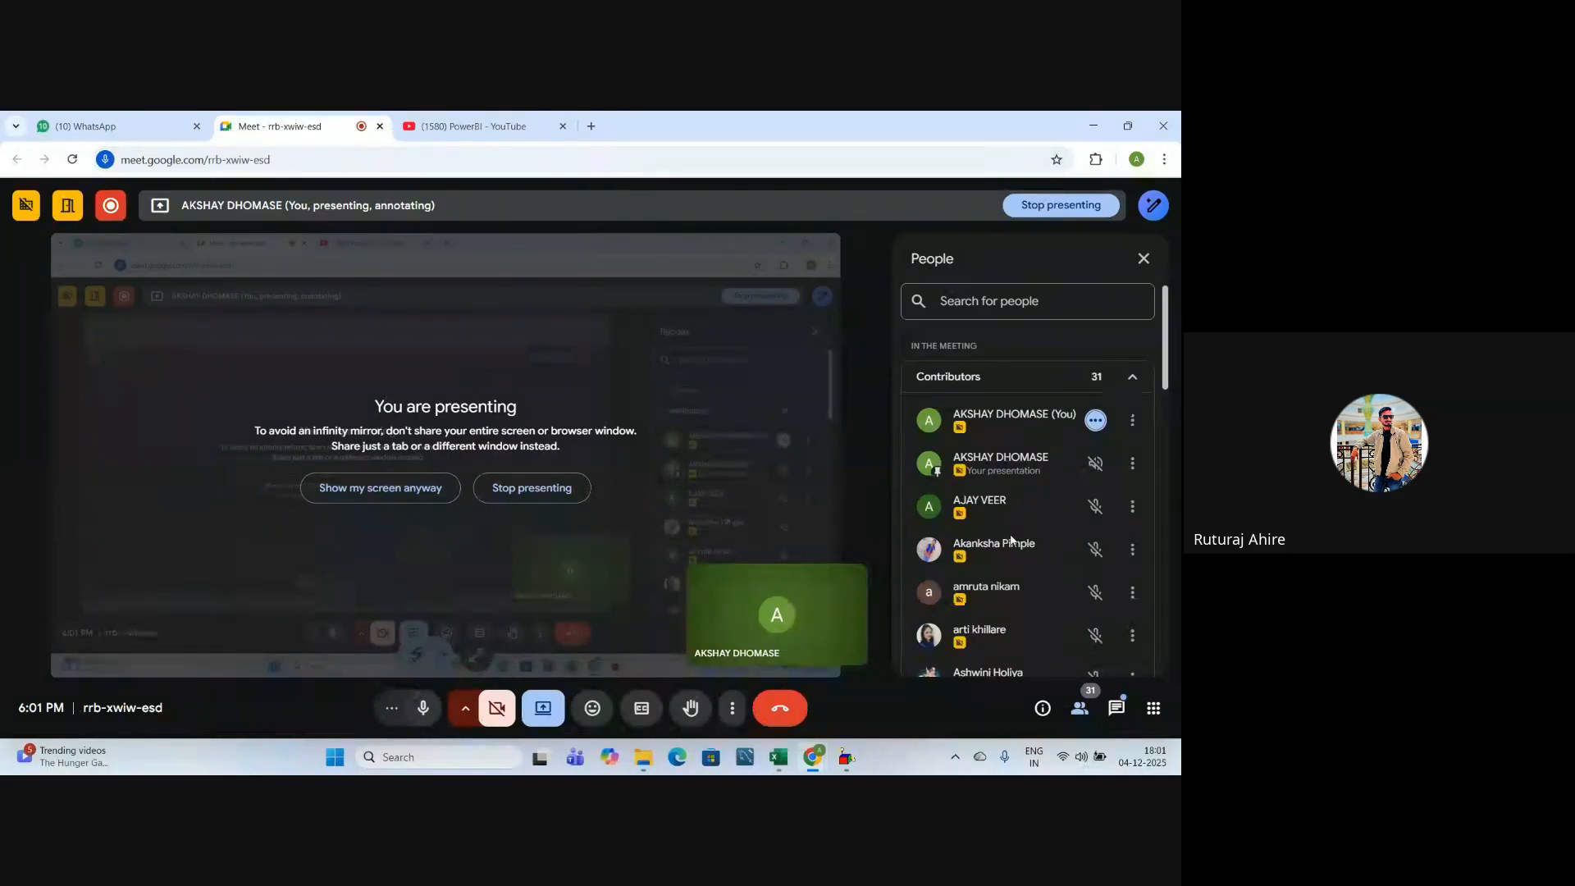
pyautogui.scroll(-4, 1010, 539)
pyautogui.scroll(2, 1011, 539)
pyautogui.scroll(-6, 1010, 539)
pyautogui.scroll(-5, 1011, 539)
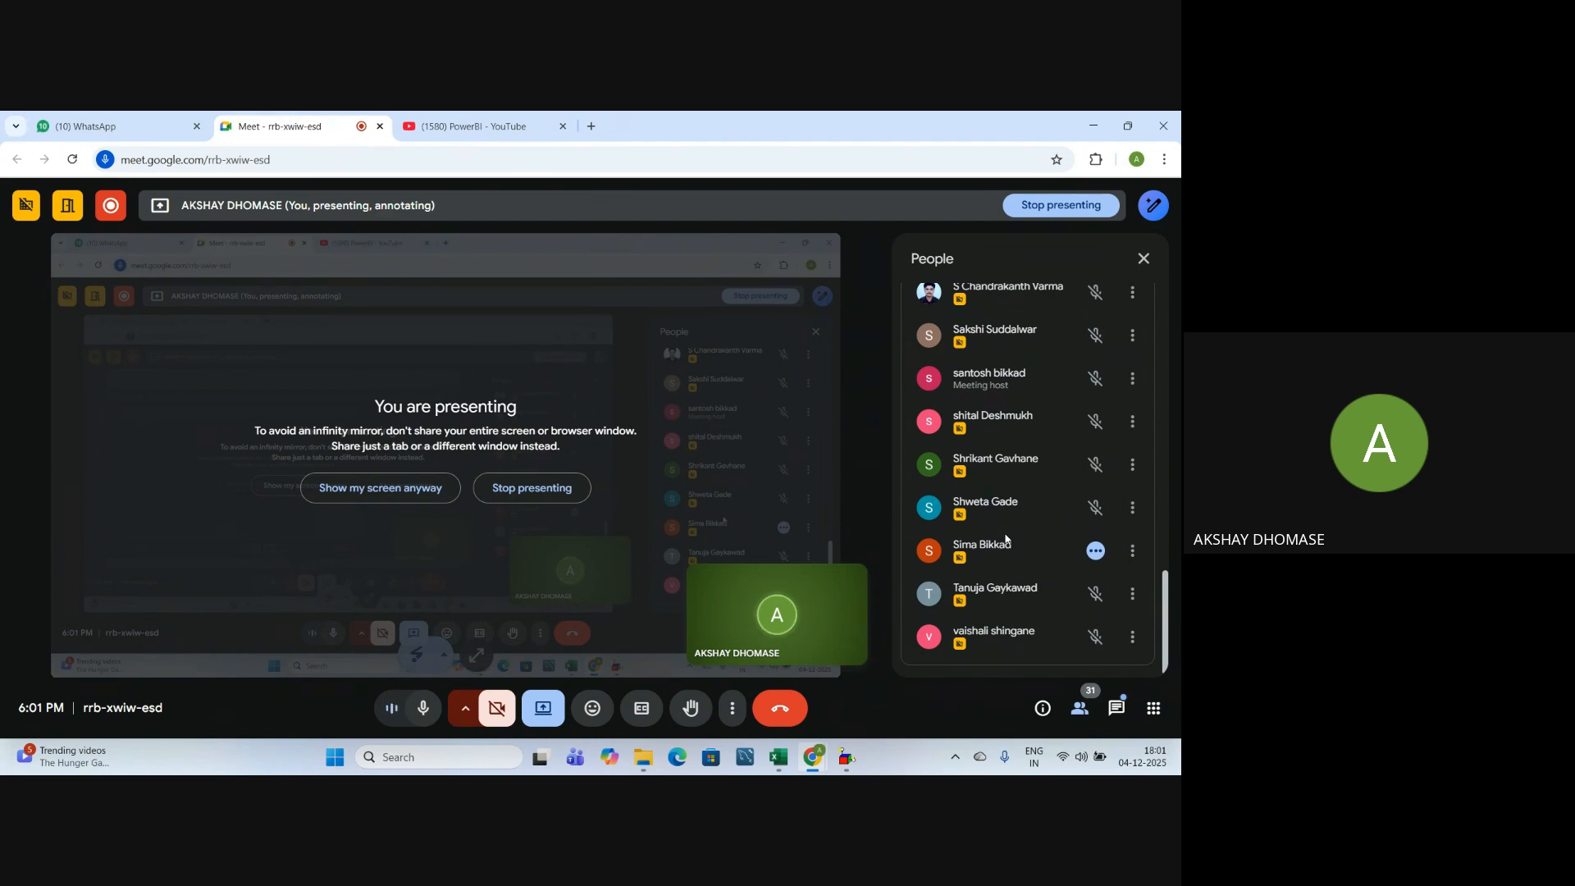
pyautogui.hotkey('alt', 'Tab')
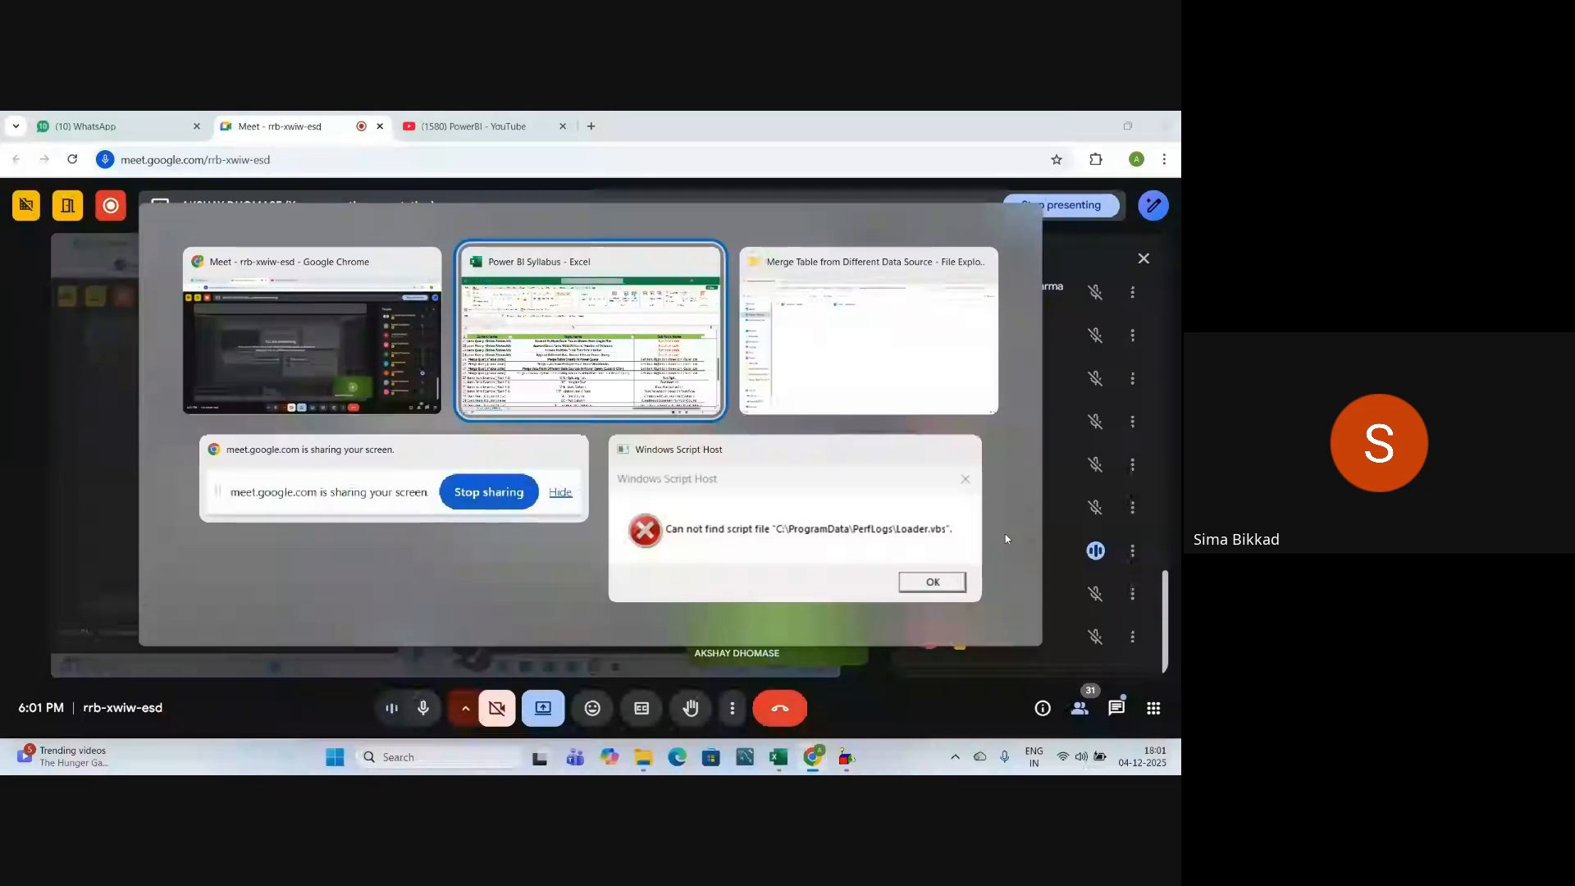
pyautogui.hotkey('alt', 'shift', 'Tab')
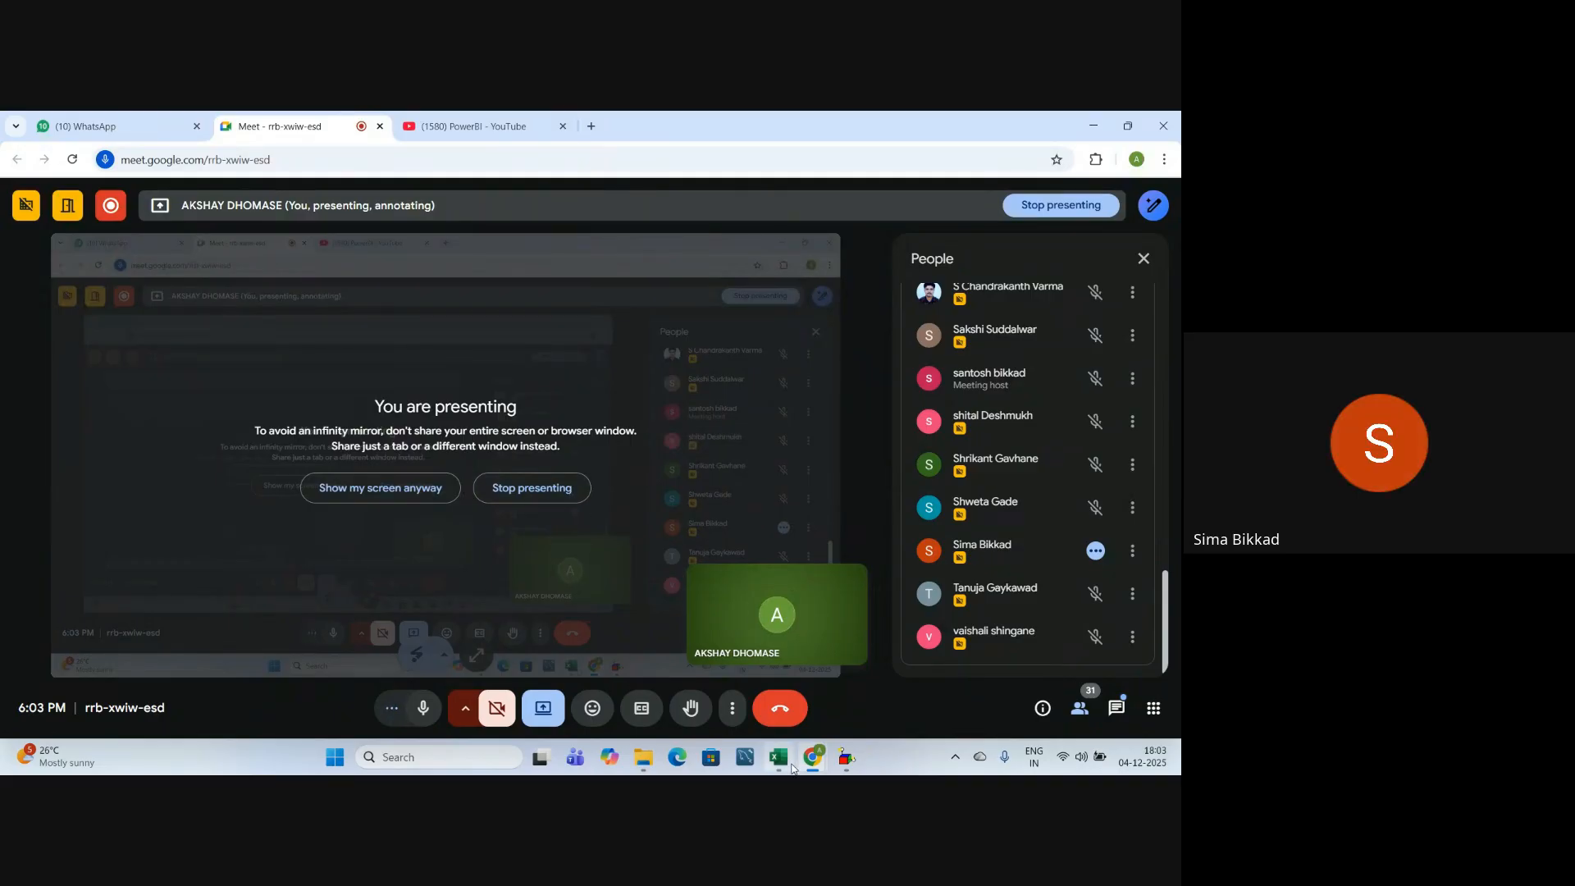
# Switch to File Explorer and open the Merge Query Match Col -1 folder inside Merge Query with Multi Match Columns
pyautogui.moveTo(778, 757)
pyautogui.click(762, 662)
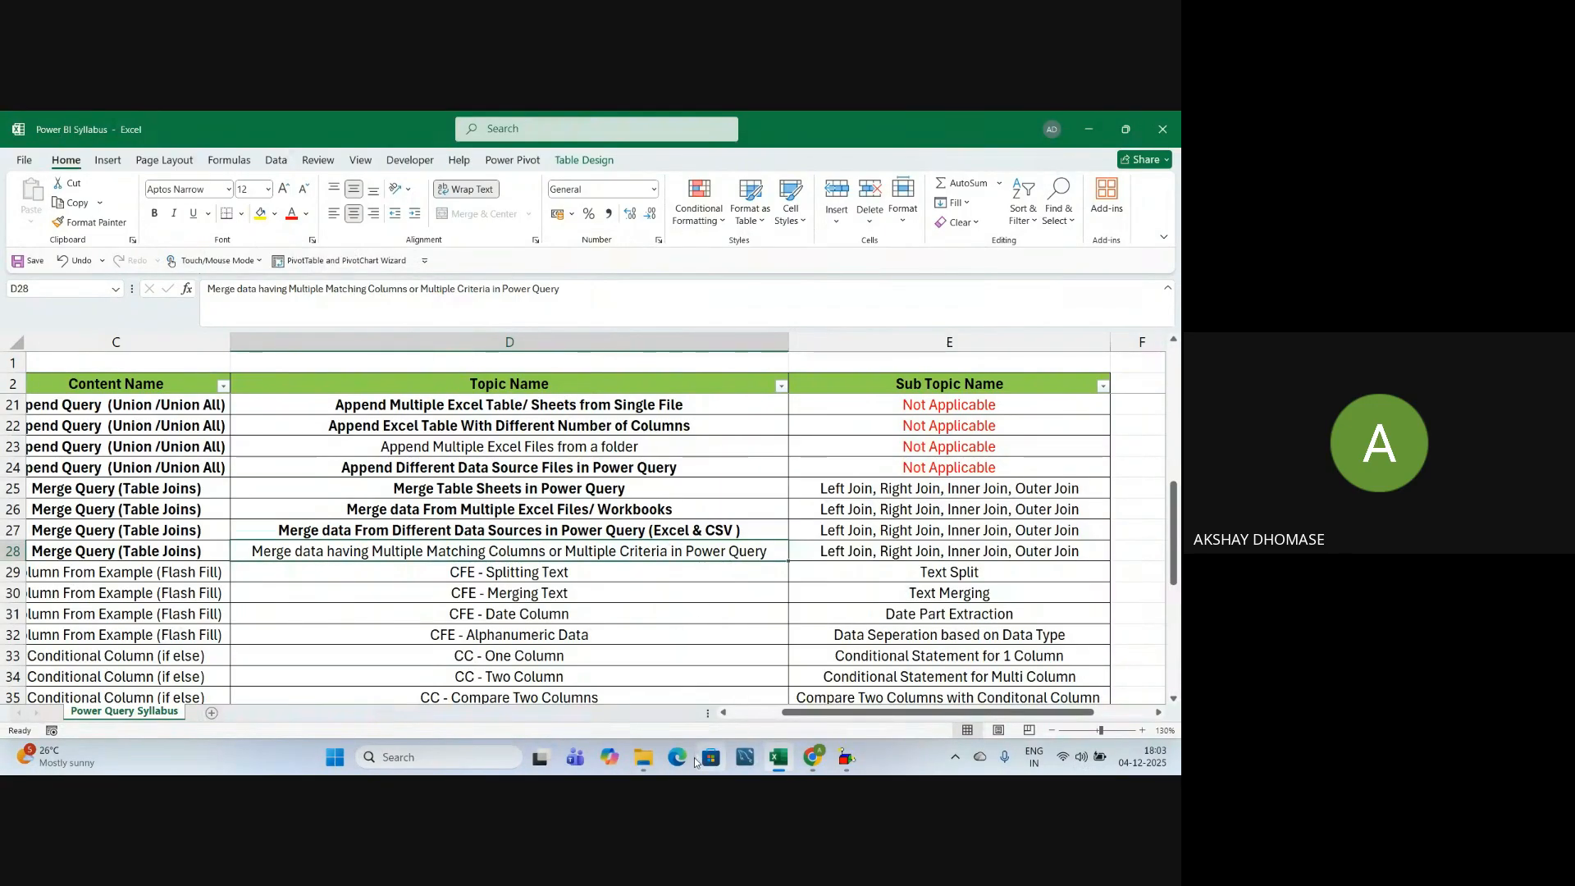
pyautogui.moveTo(638, 764)
pyautogui.click(644, 718)
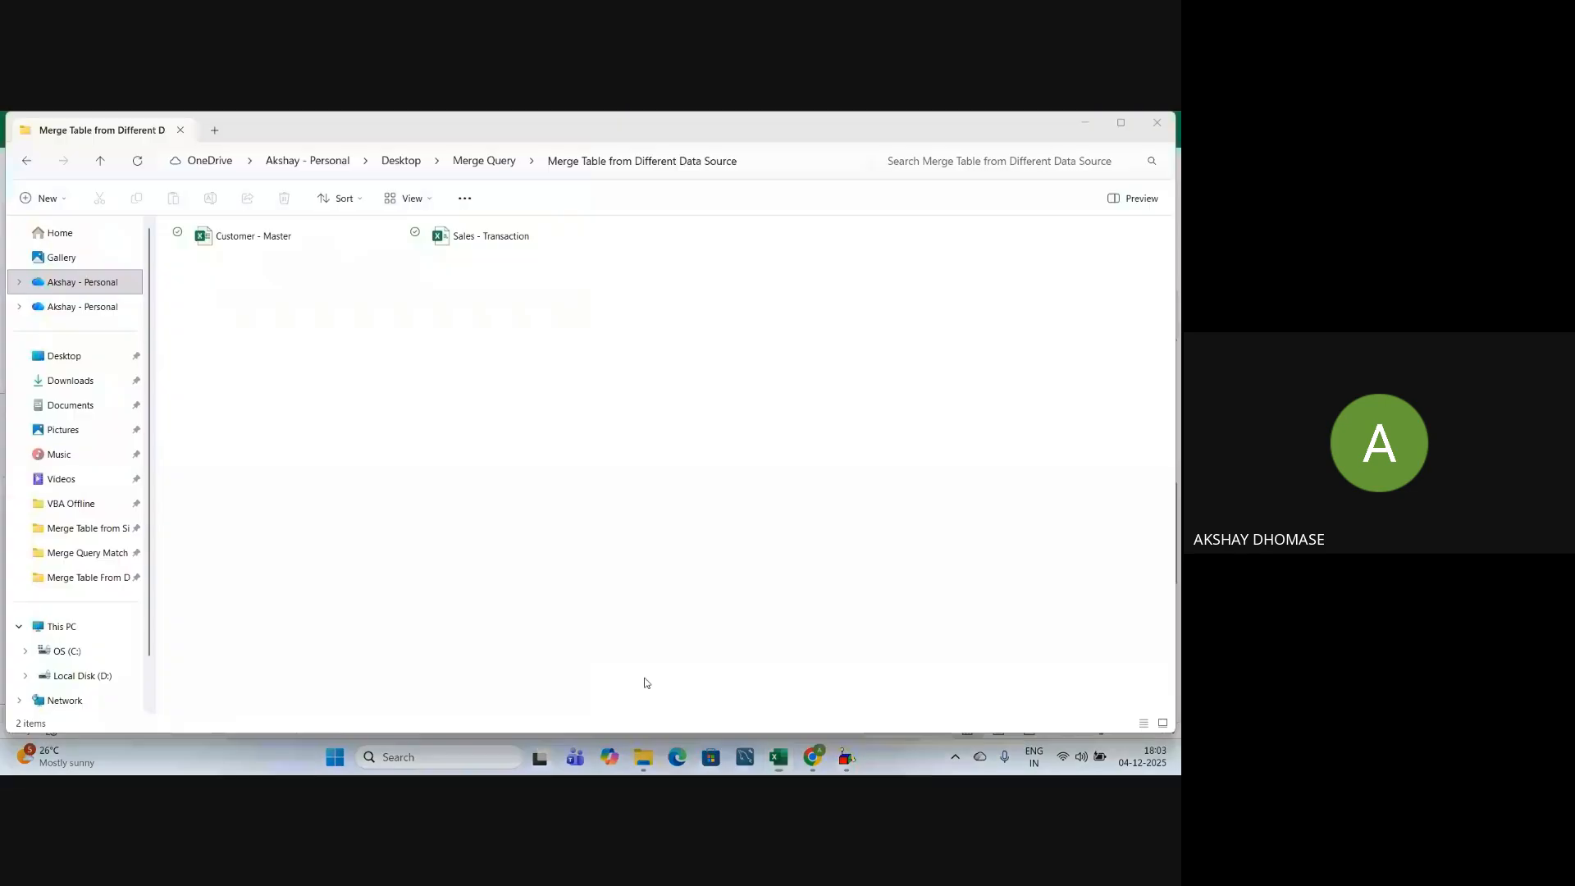
pyautogui.click(30, 161)
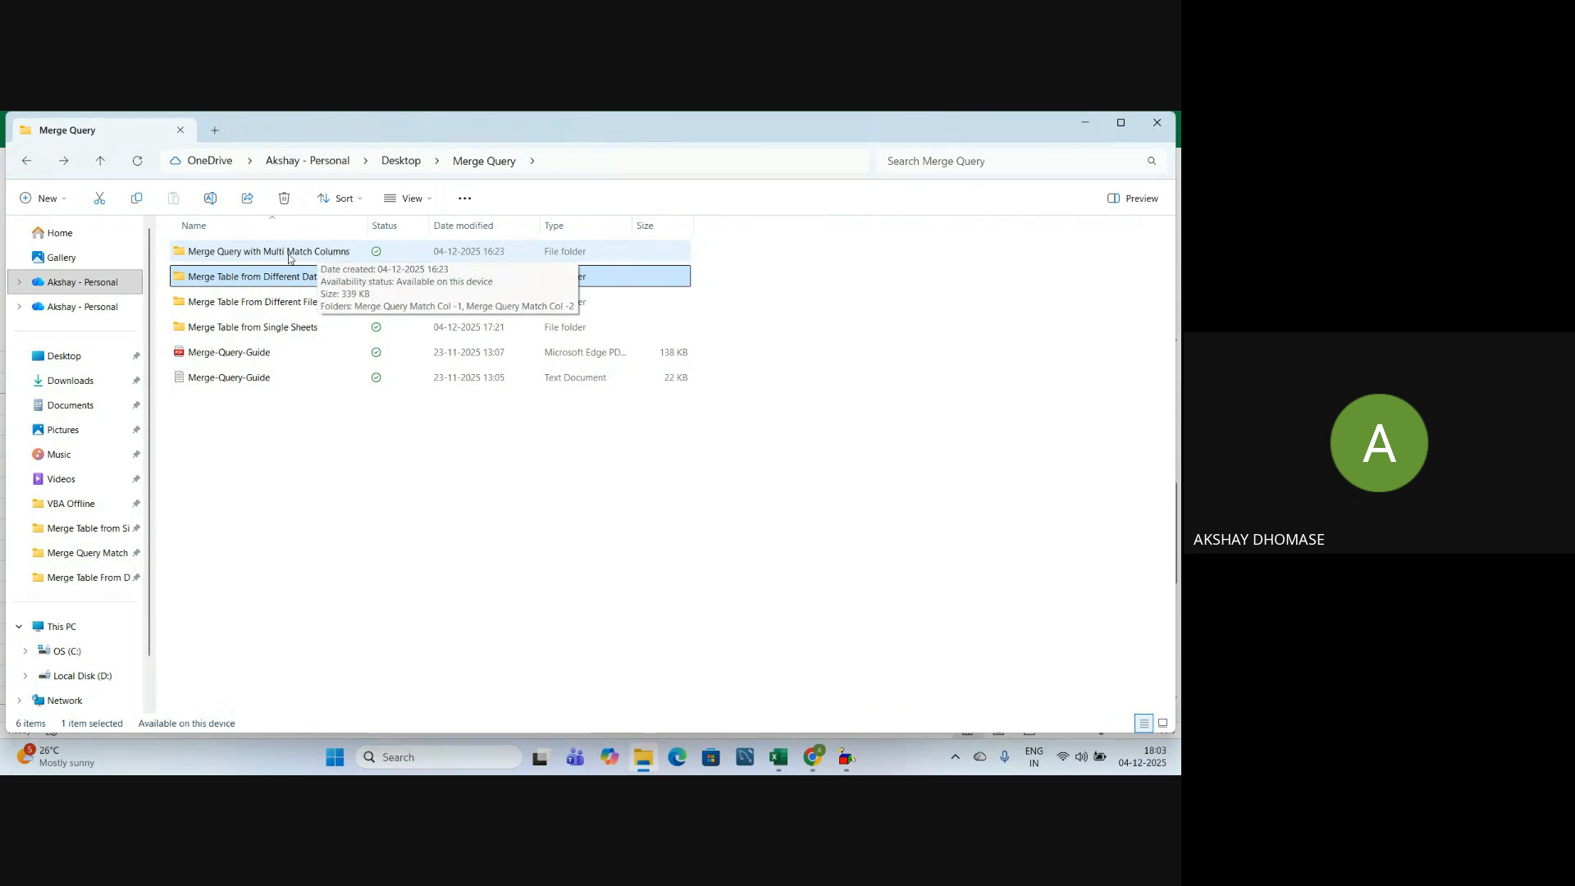
pyautogui.doubleClick(288, 256)
pyautogui.doubleClick(212, 254)
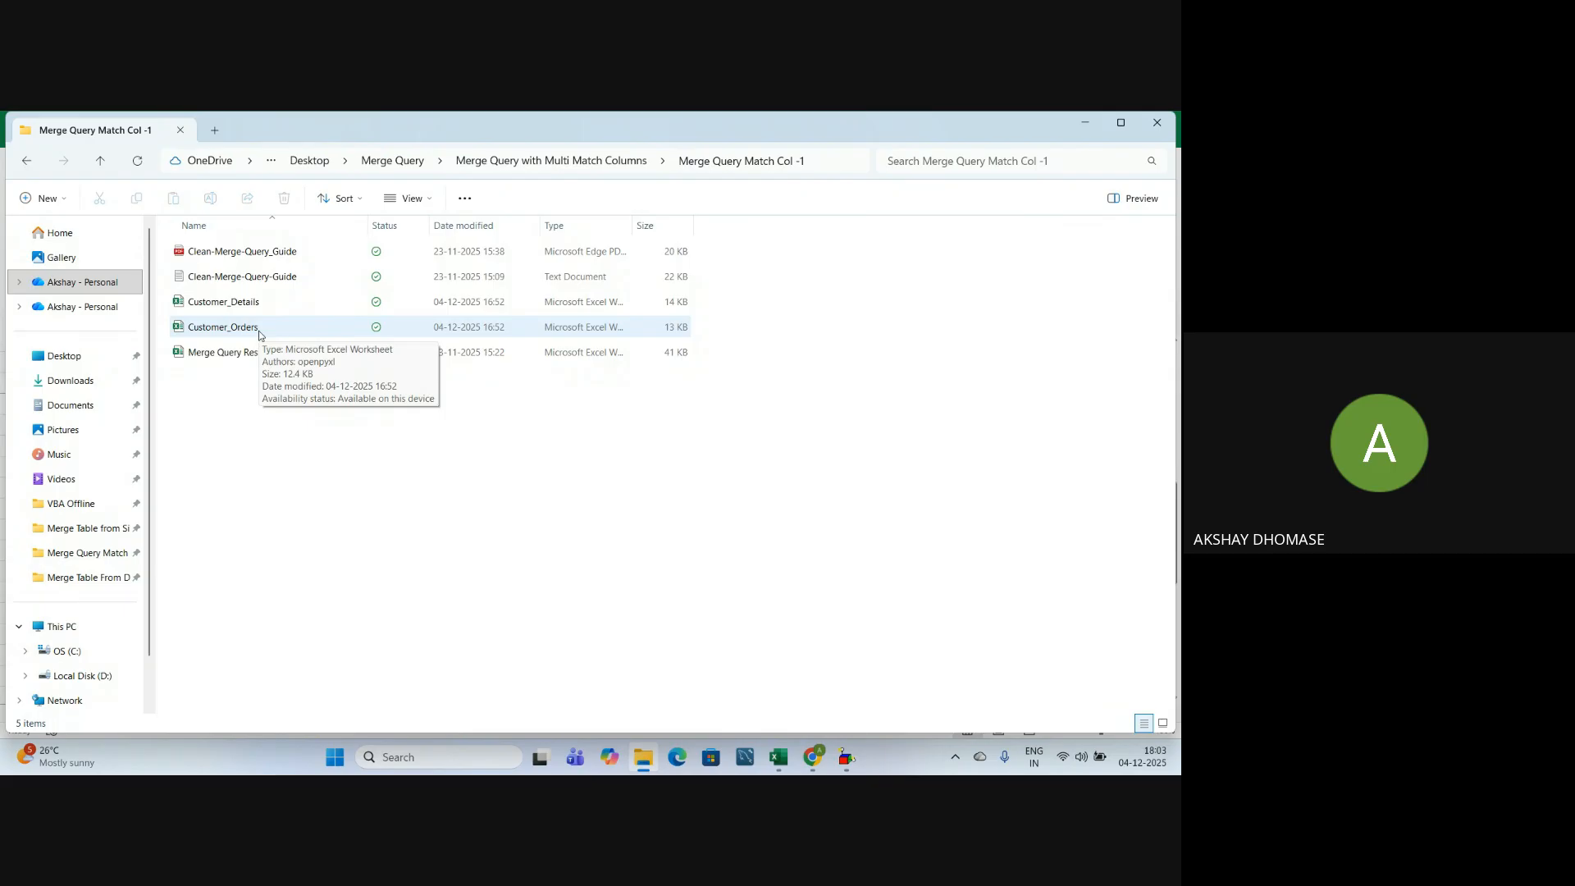
# Copy the Merge Query Match Col -1 folder from Merge Query with Multi Match Columns and paste it into the Desktop folder
pyautogui.click(27, 160)
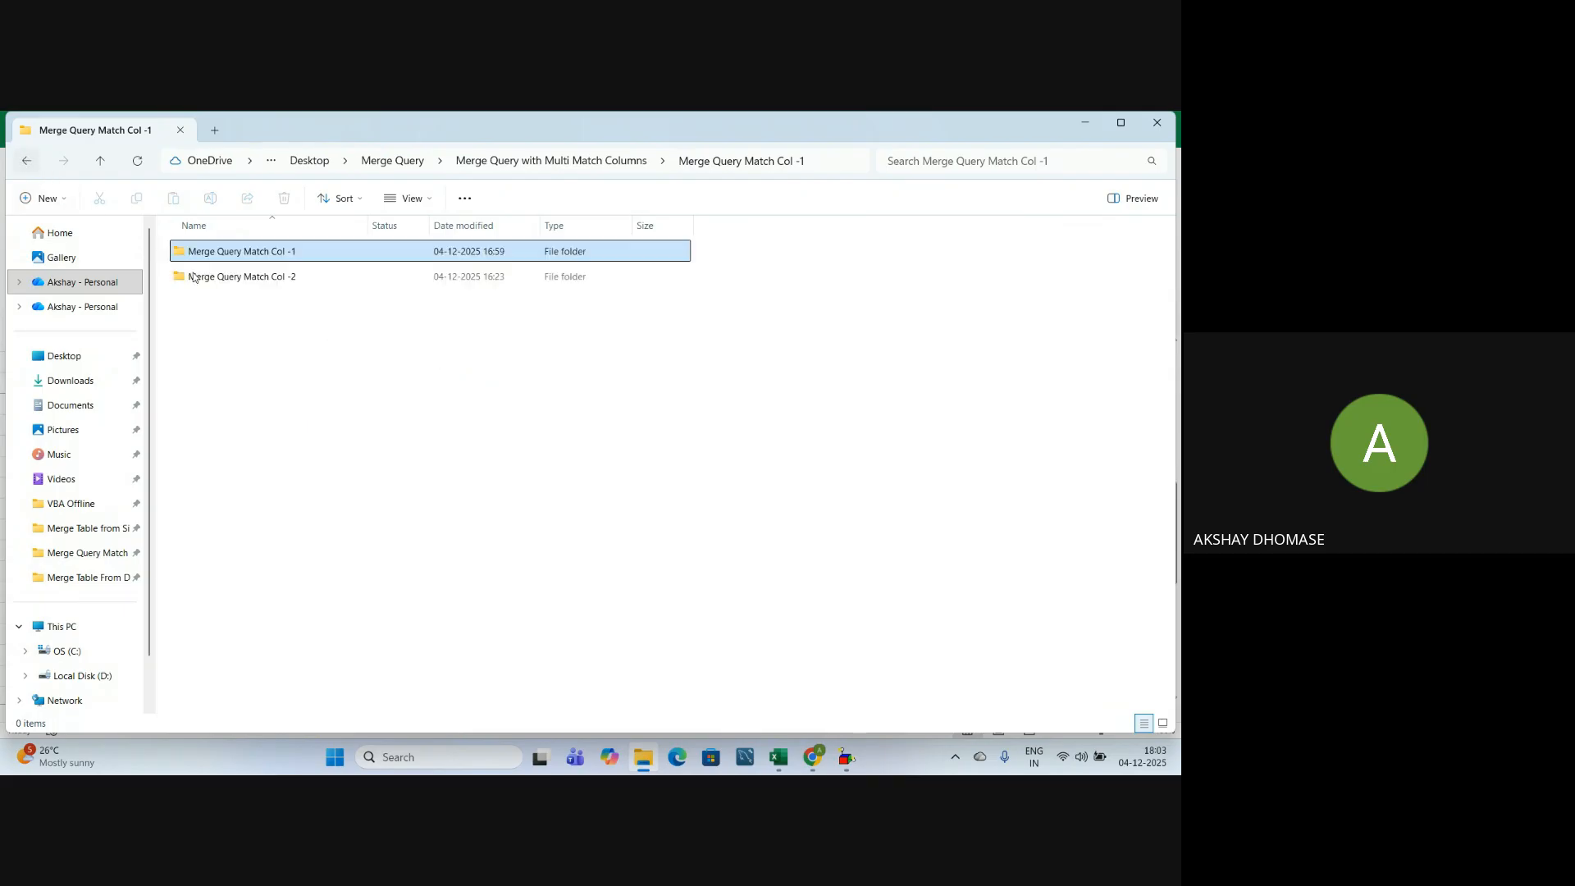
pyautogui.click(247, 251)
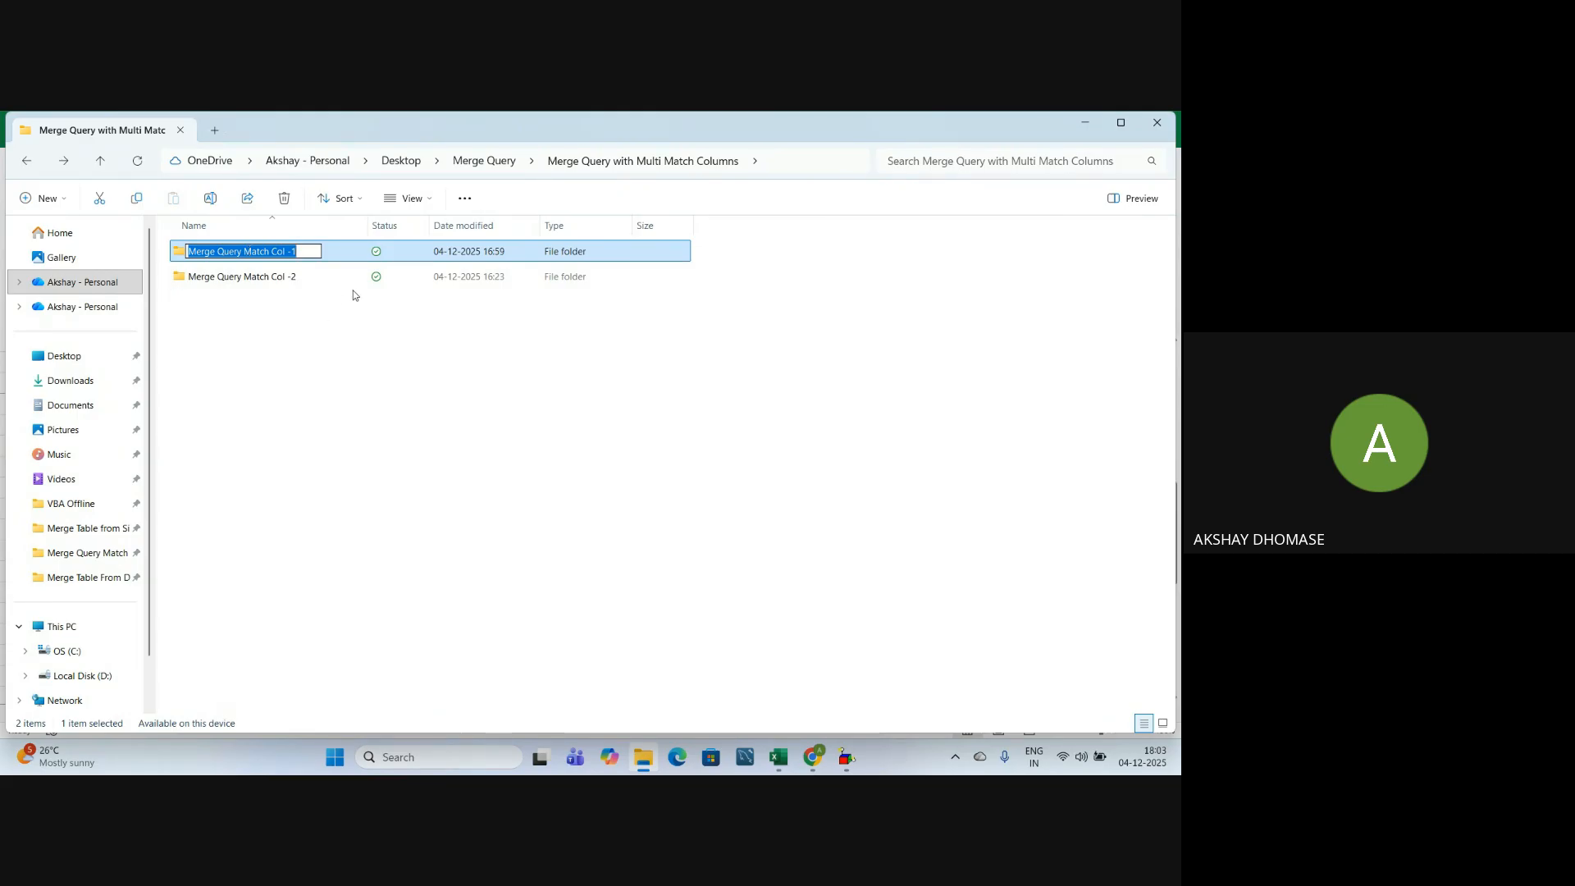
pyautogui.click(345, 253)
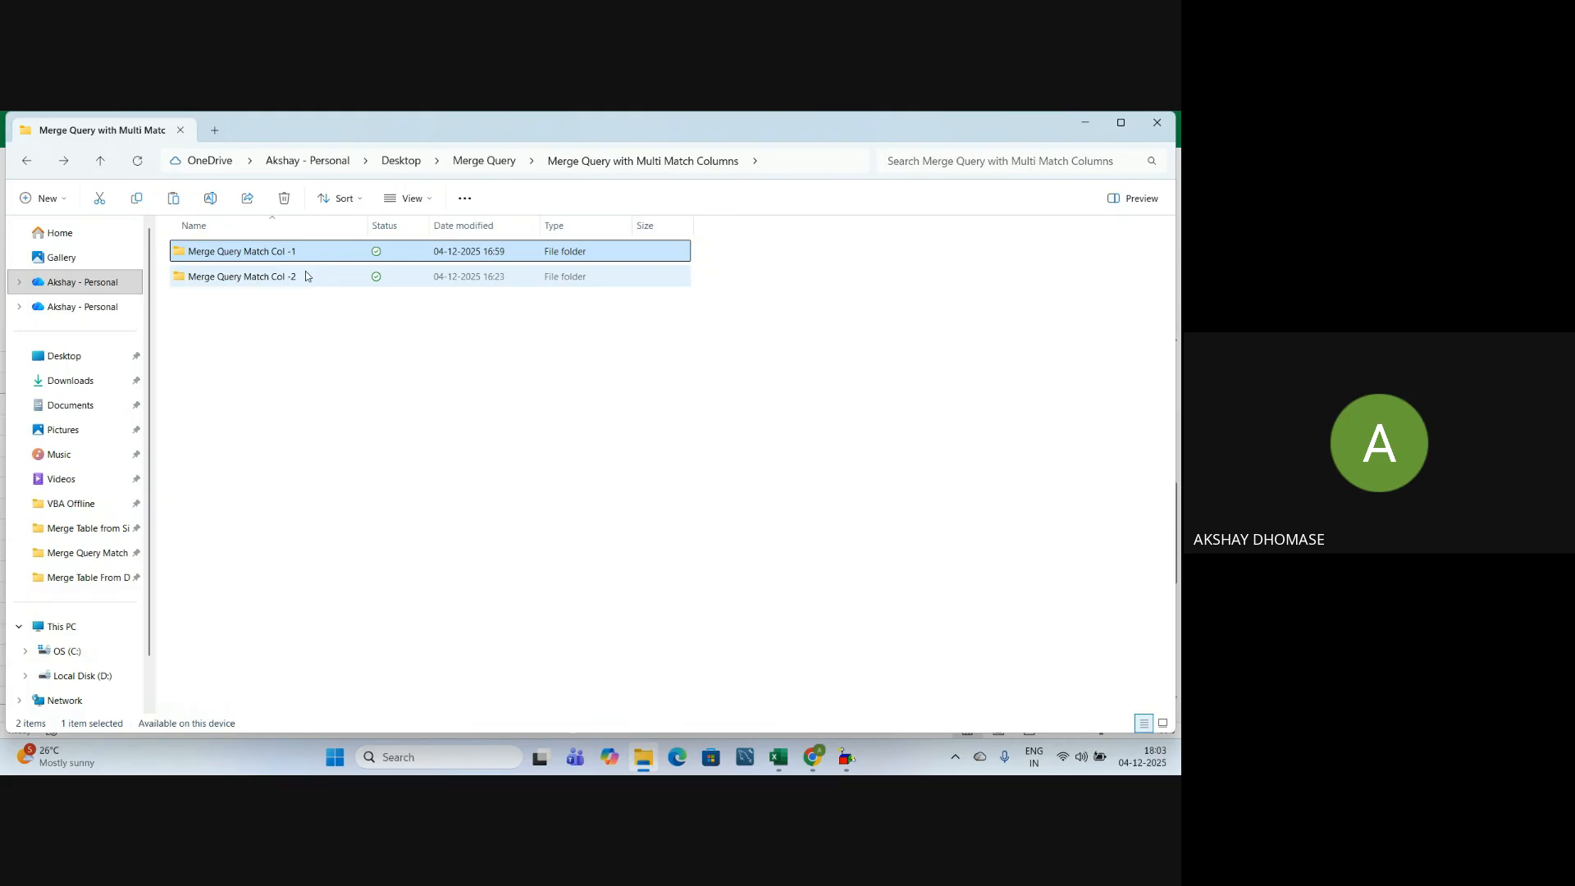
pyautogui.click(69, 365)
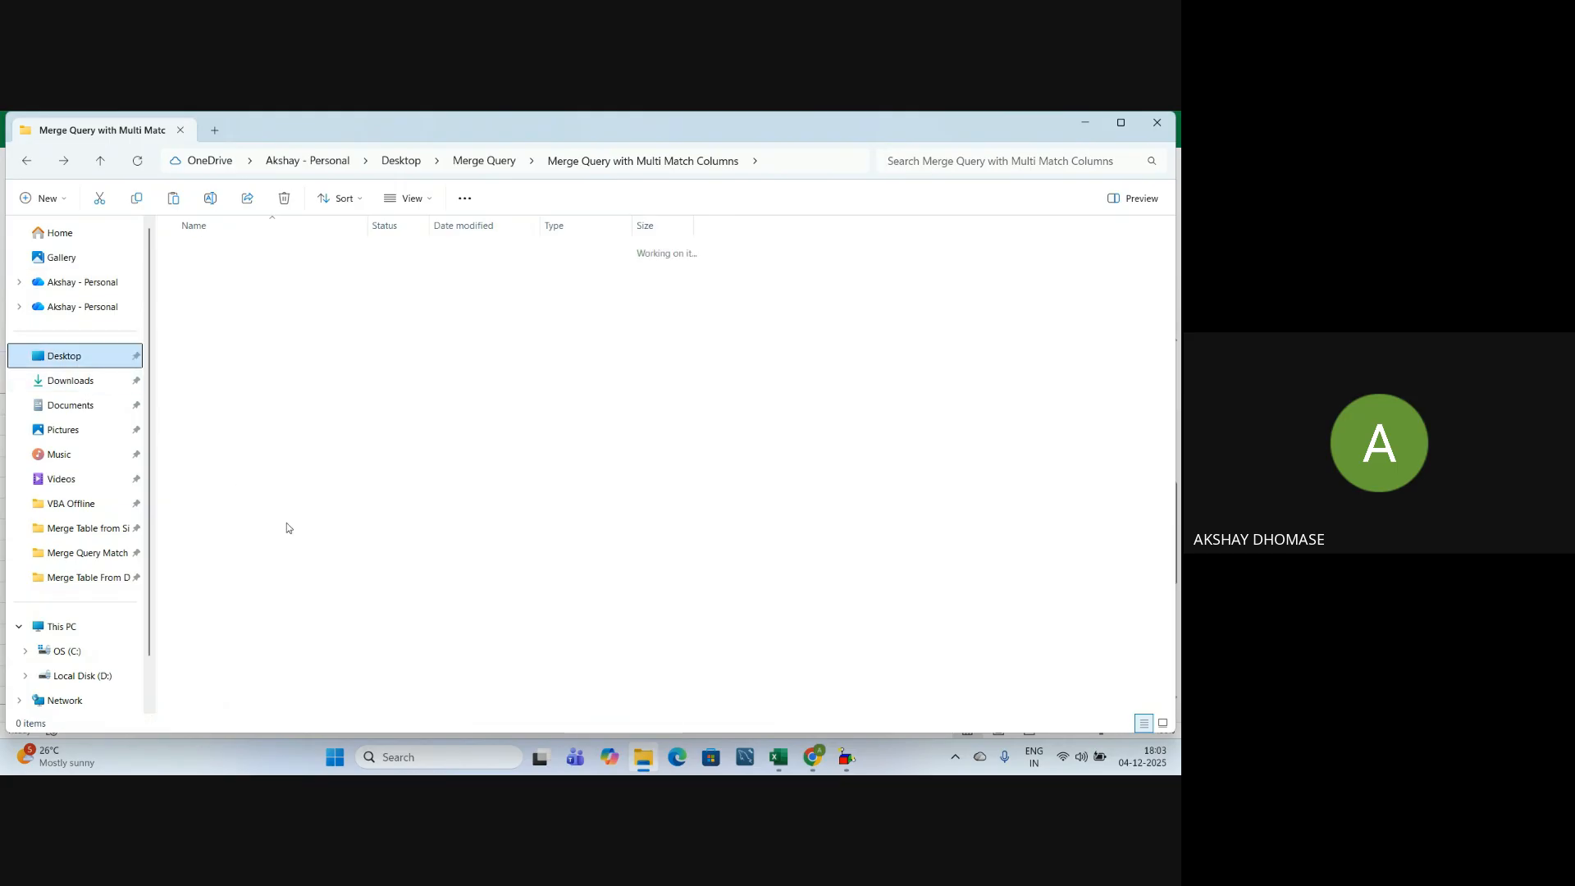
pyautogui.rightClick(273, 586)
pyautogui.click(286, 590)
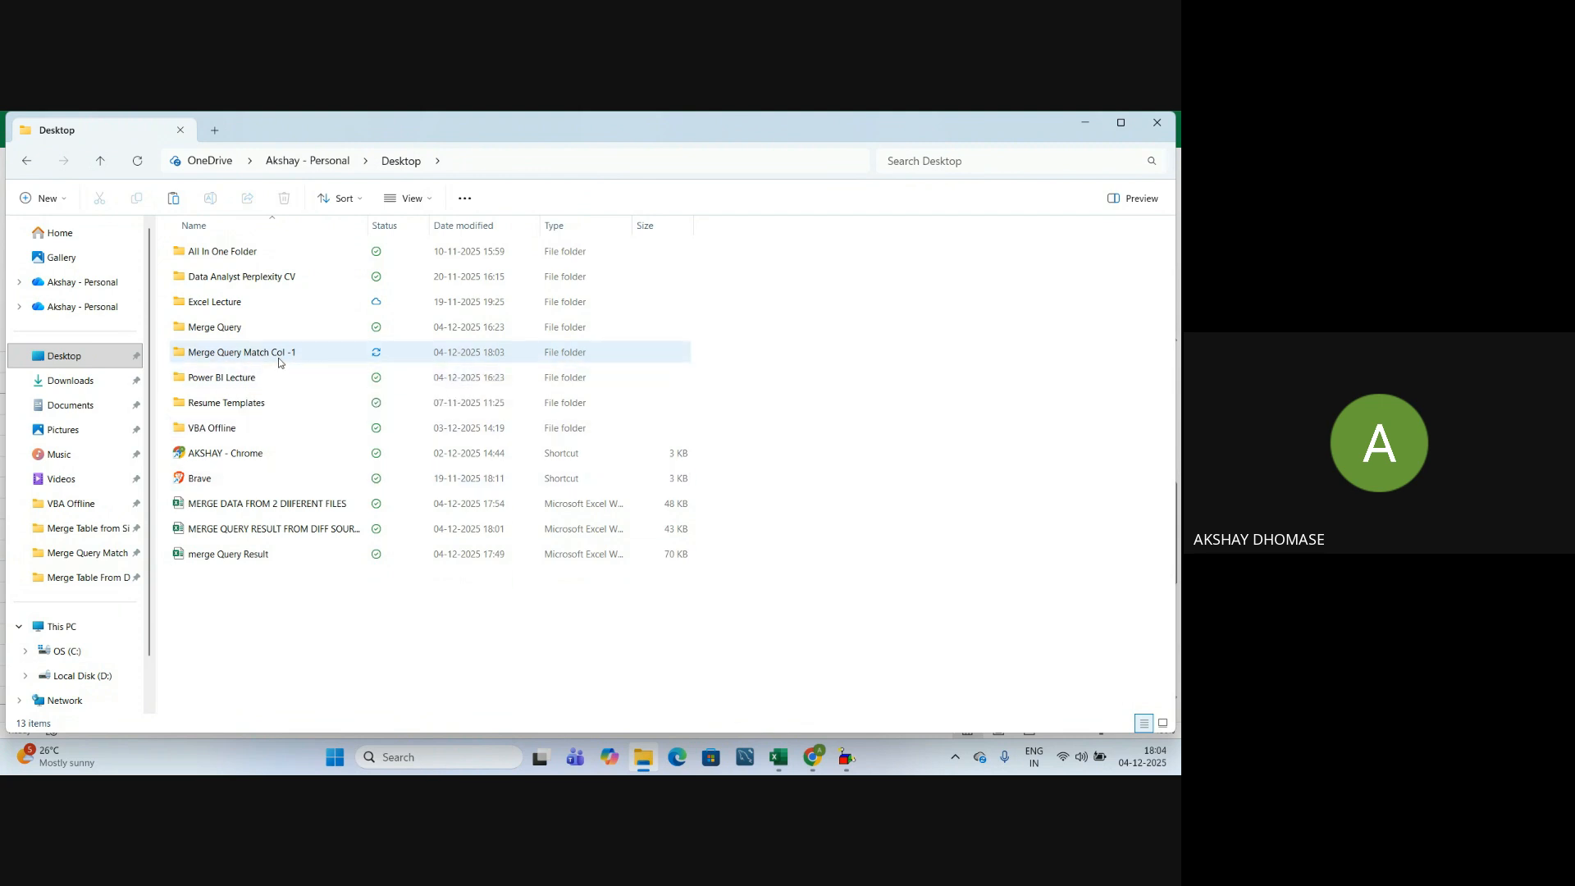
# Open the Customer_Details workbook from the Desktop's Merge Query Match Col -1 folder and enable editing
pyautogui.moveTo(789, 756)
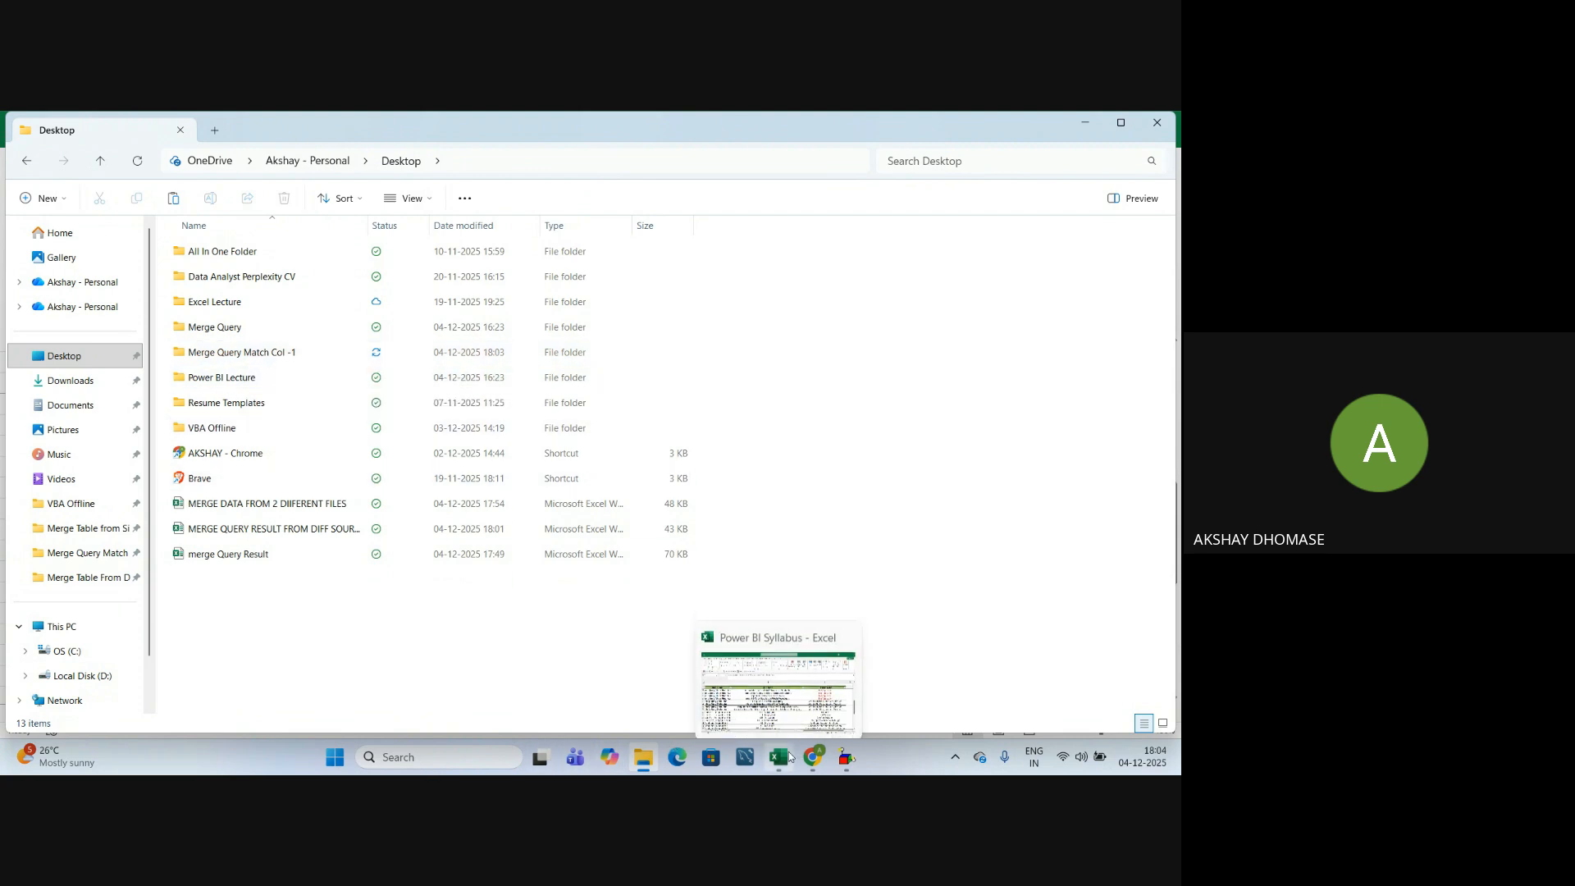
pyautogui.click(773, 675)
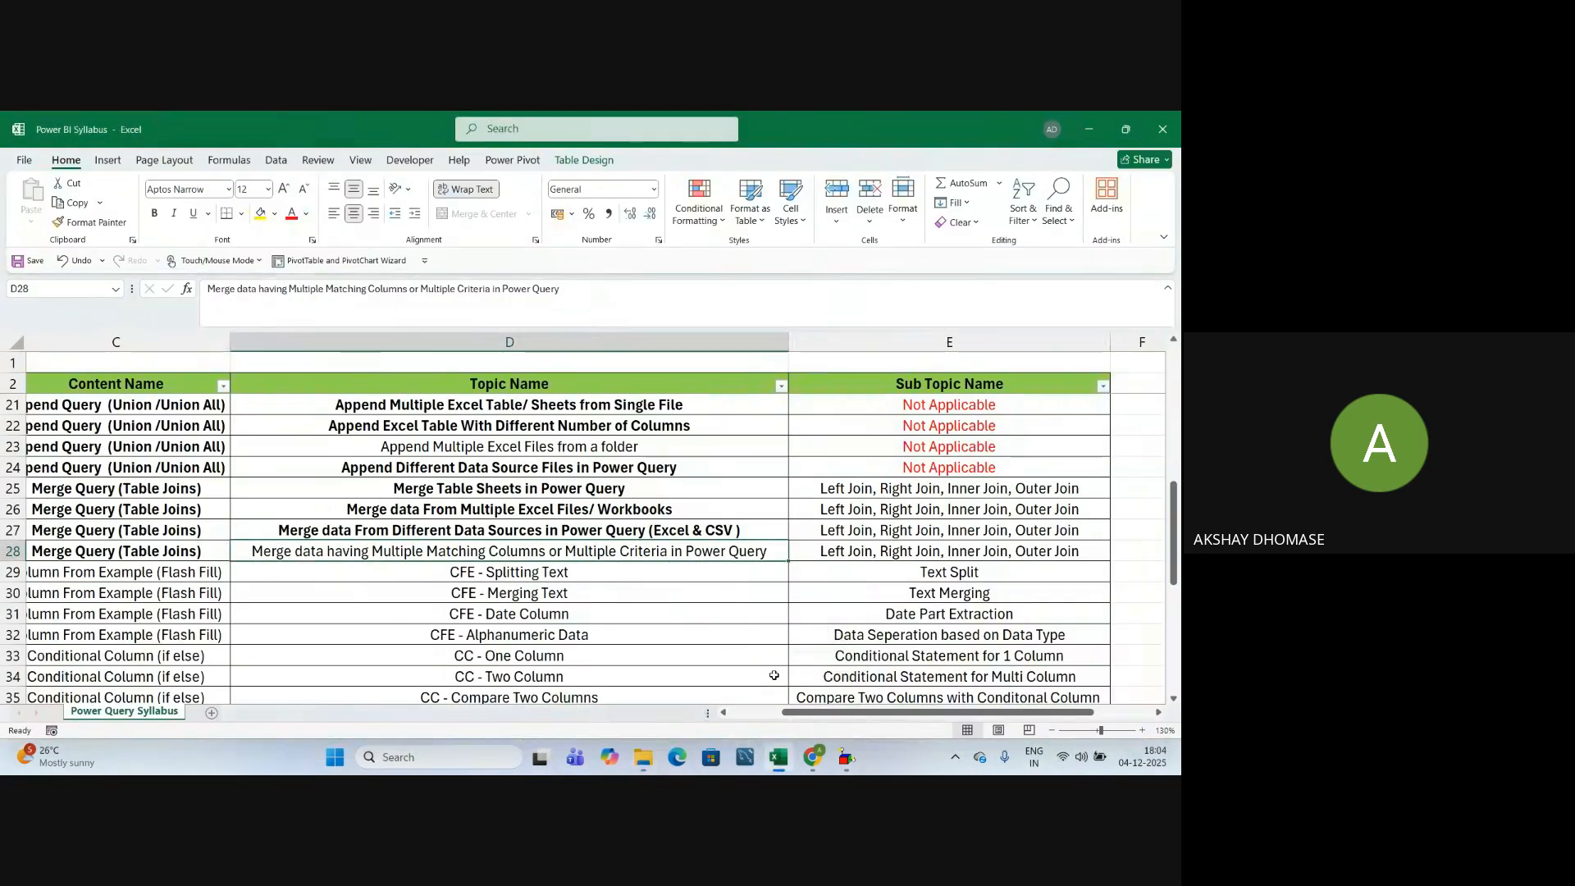
pyautogui.hotkey('alt', 'Tab')
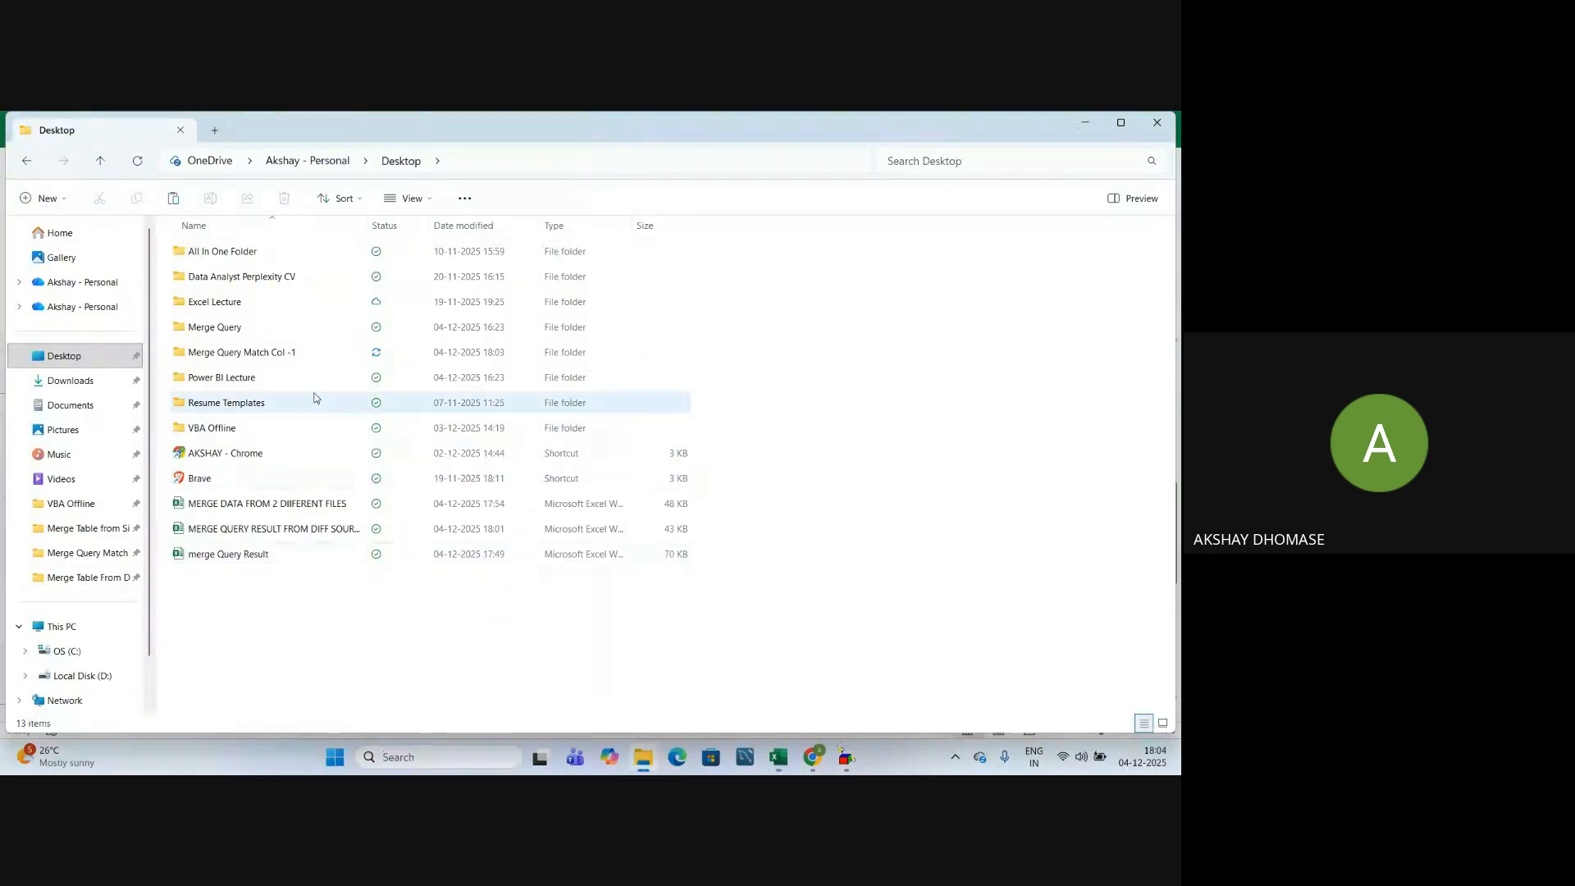
pyautogui.doubleClick(270, 352)
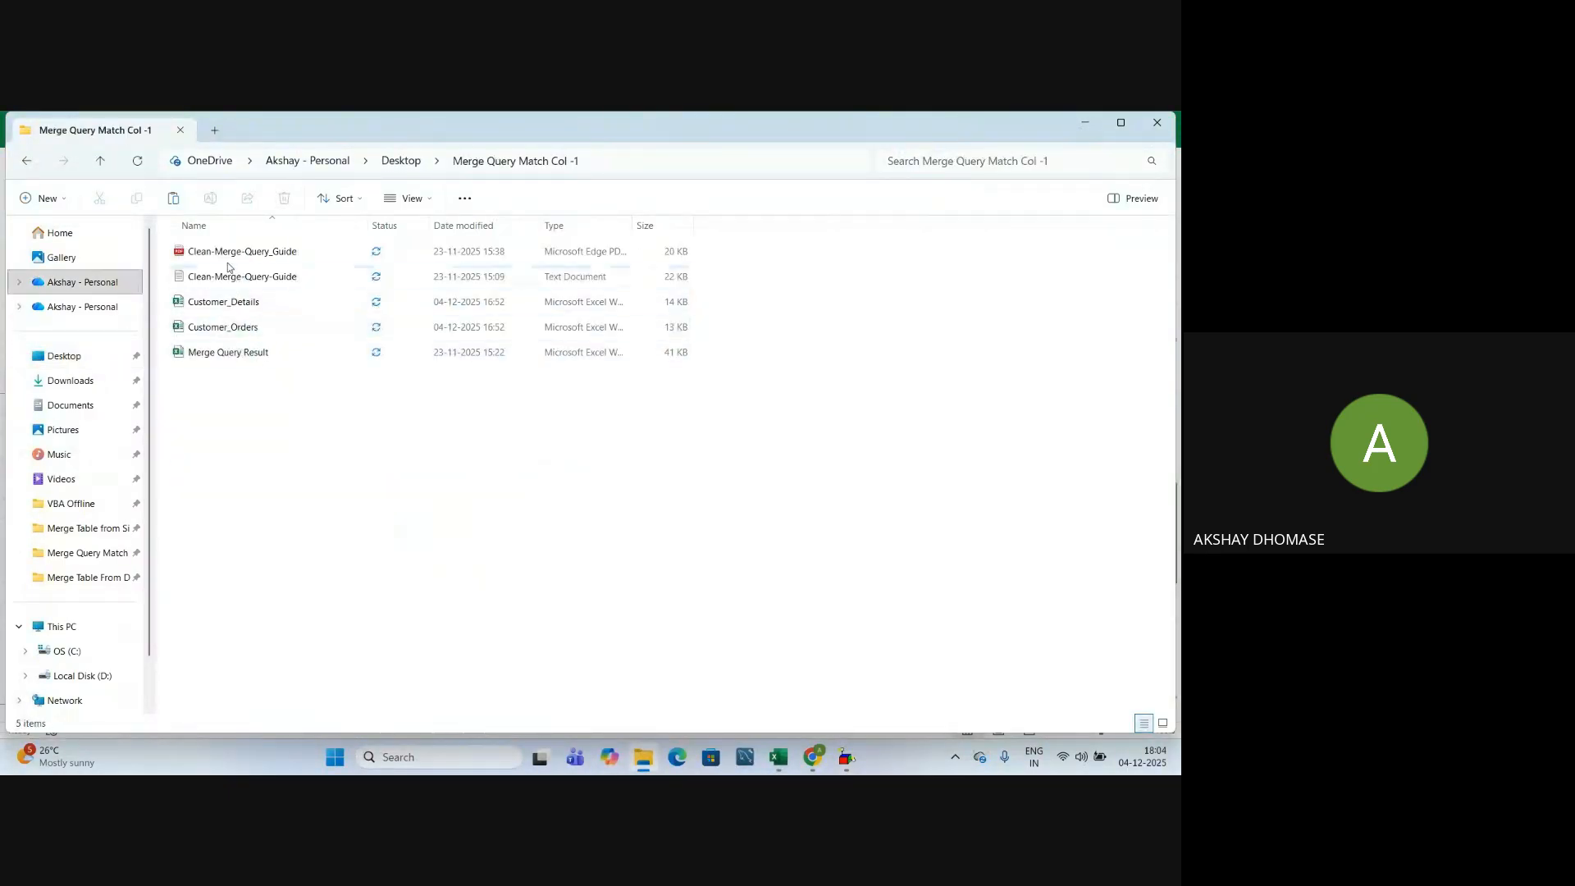
pyautogui.click(233, 302)
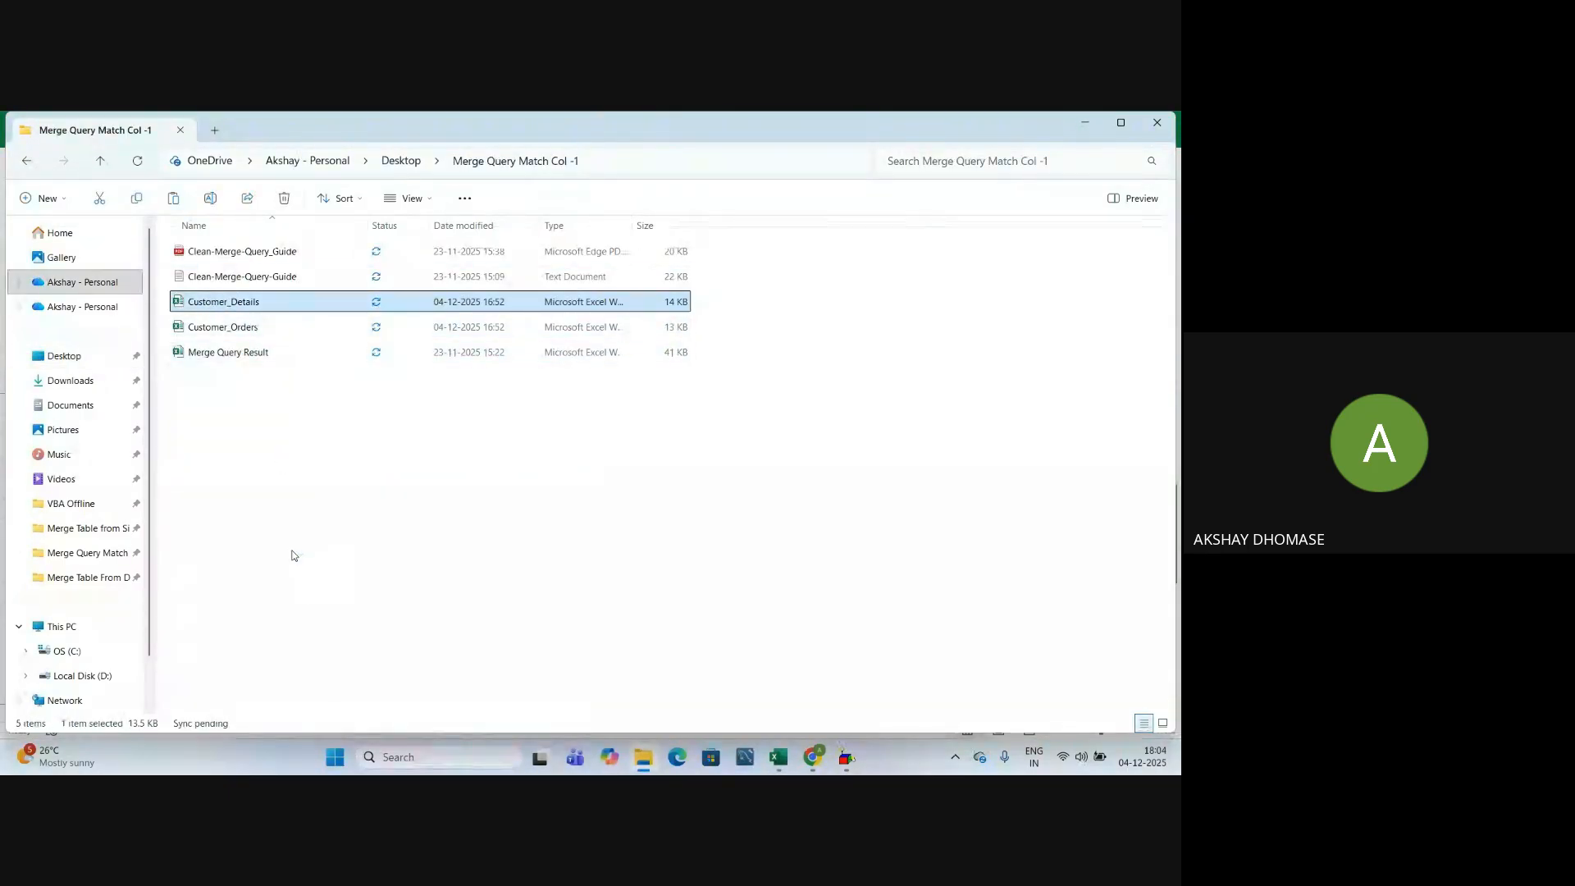
pyautogui.hotkey('alt', 'Tab')
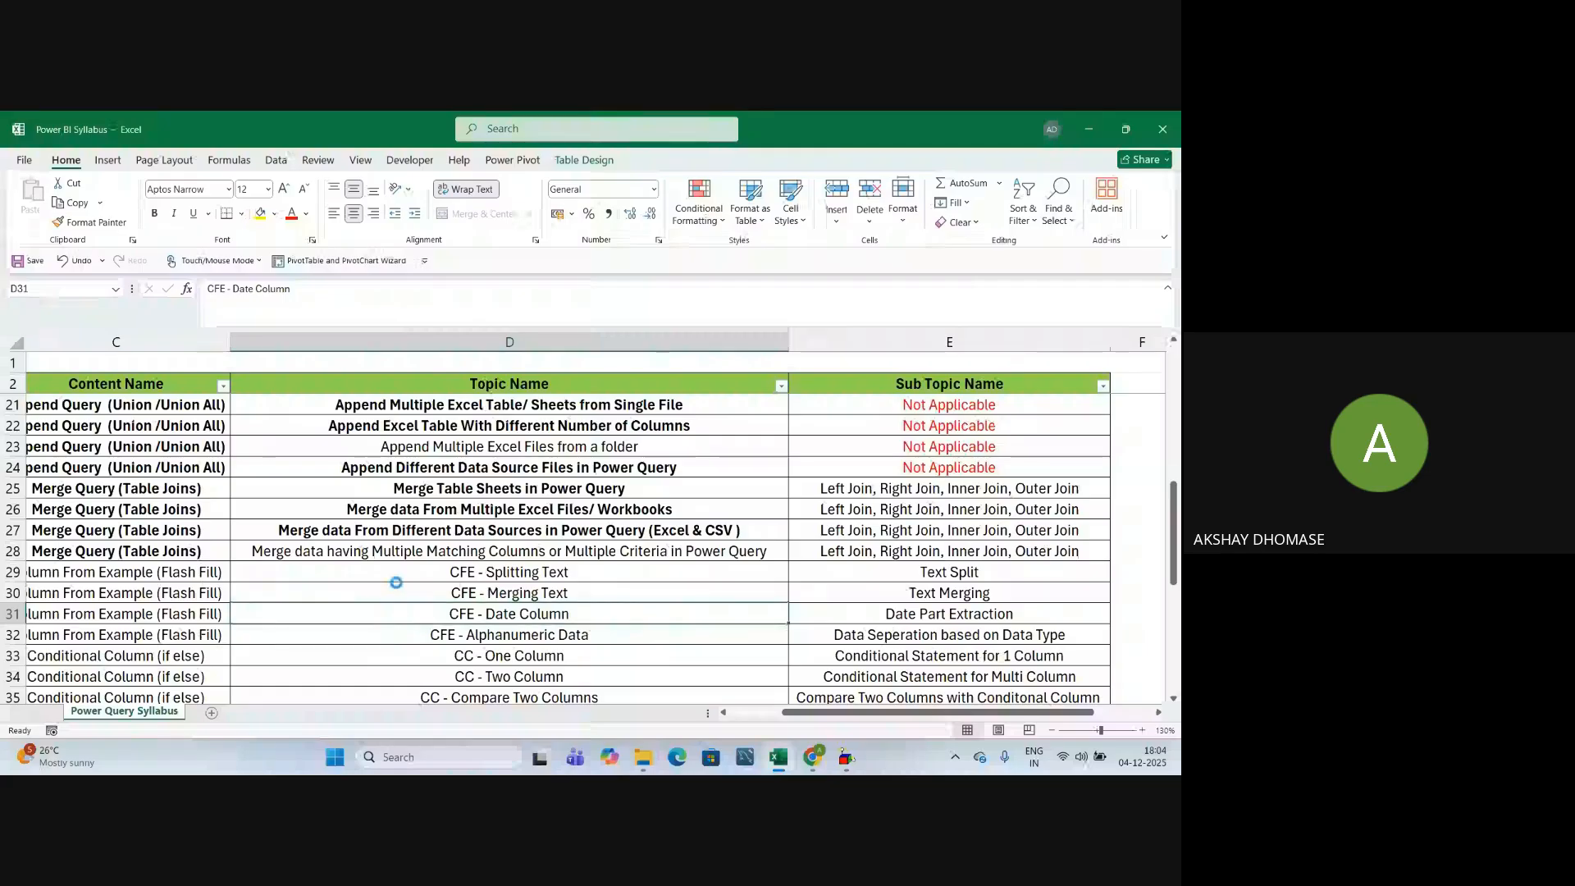
pyautogui.click(774, 761)
pyautogui.moveTo(776, 767)
pyautogui.click(903, 500)
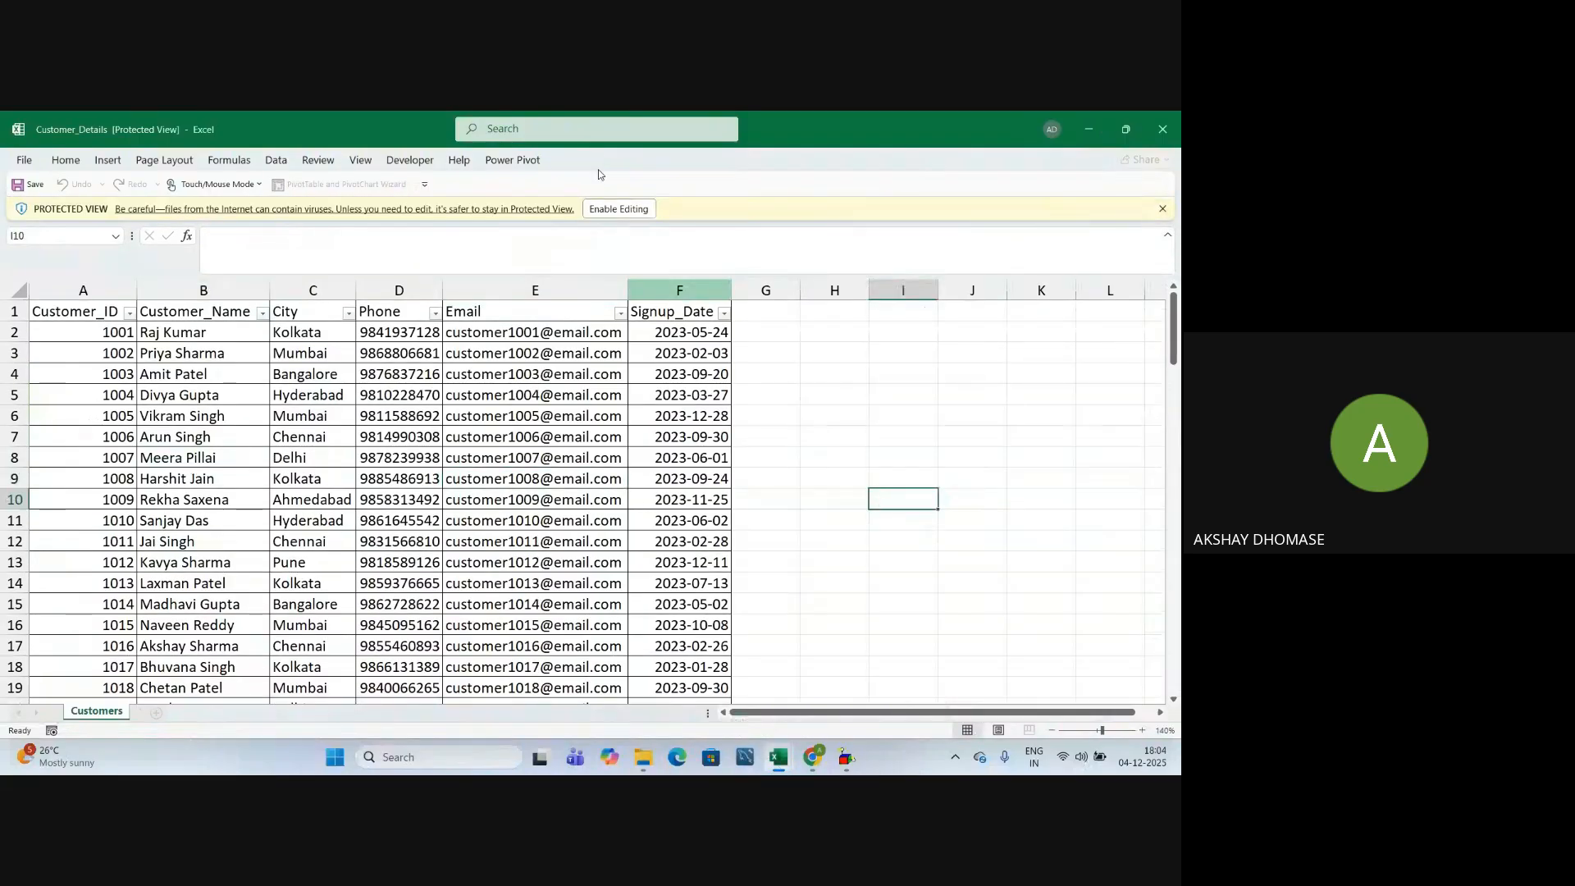
pyautogui.click(619, 209)
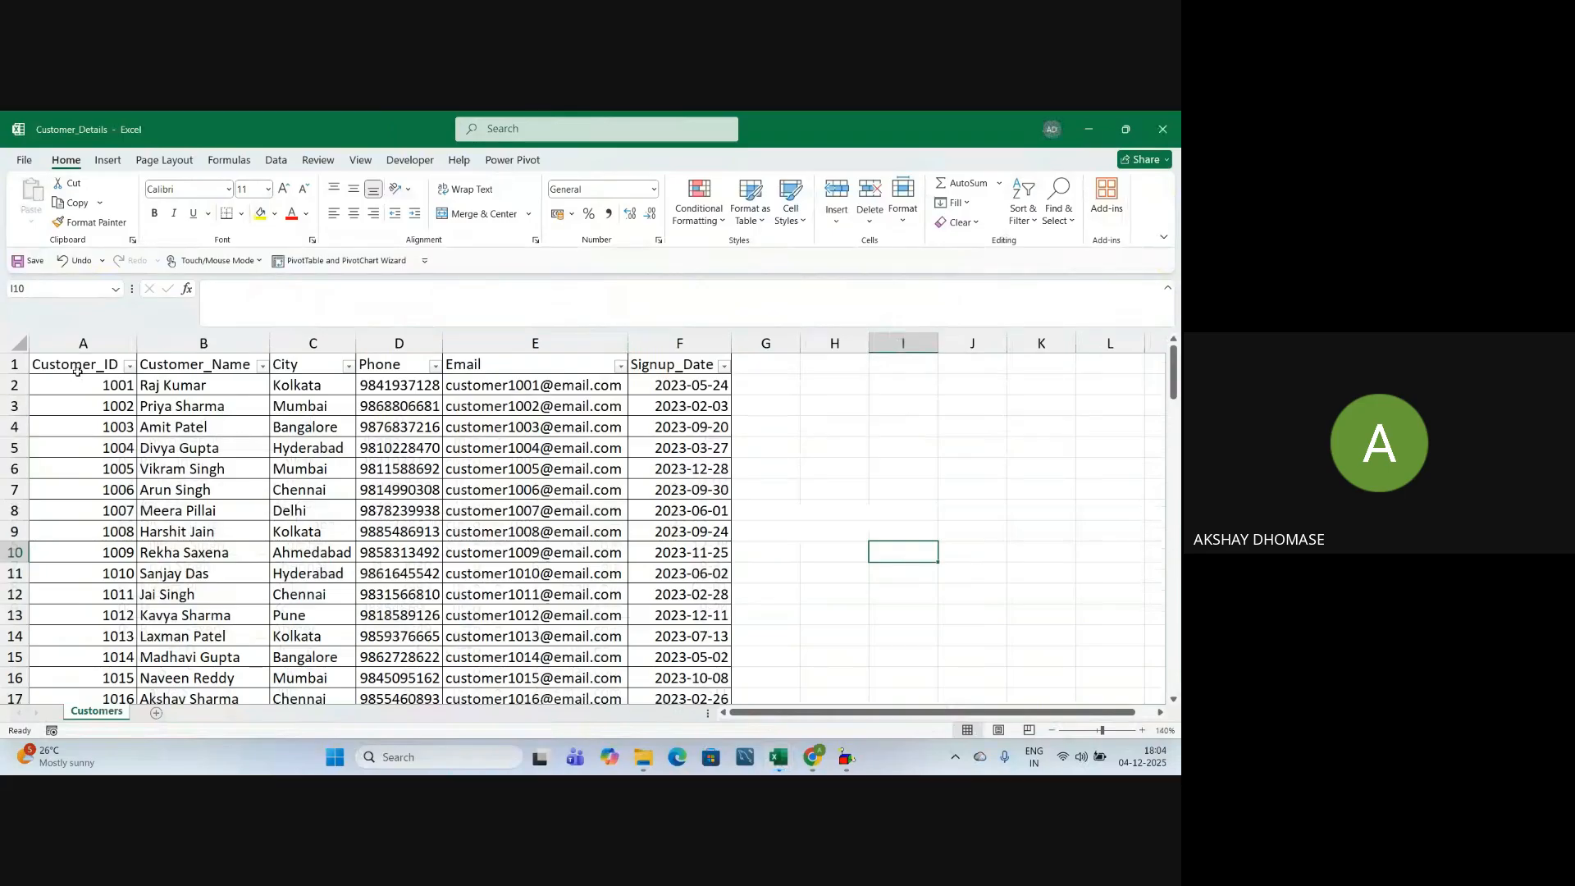
# Review the Customer_Details column headers from Customer_ID to Signup_Date and close the workbook
pyautogui.hotkey('ctrl', 'Home')
pyautogui.click(246, 361)
pyautogui.click(296, 365)
pyautogui.click(392, 361)
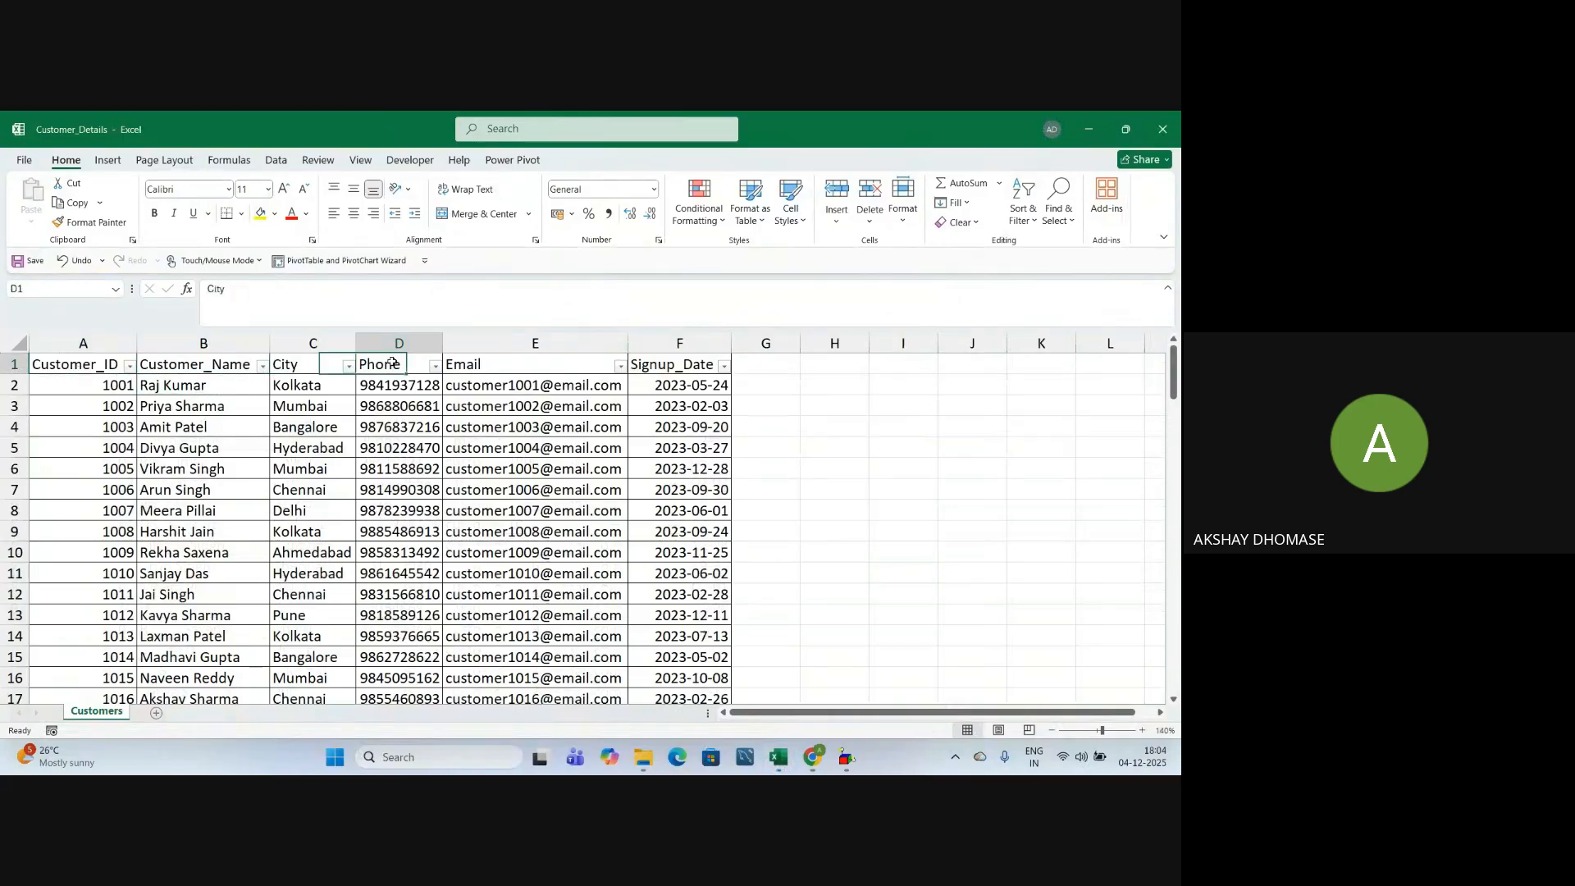
pyautogui.click(475, 359)
pyautogui.click(707, 364)
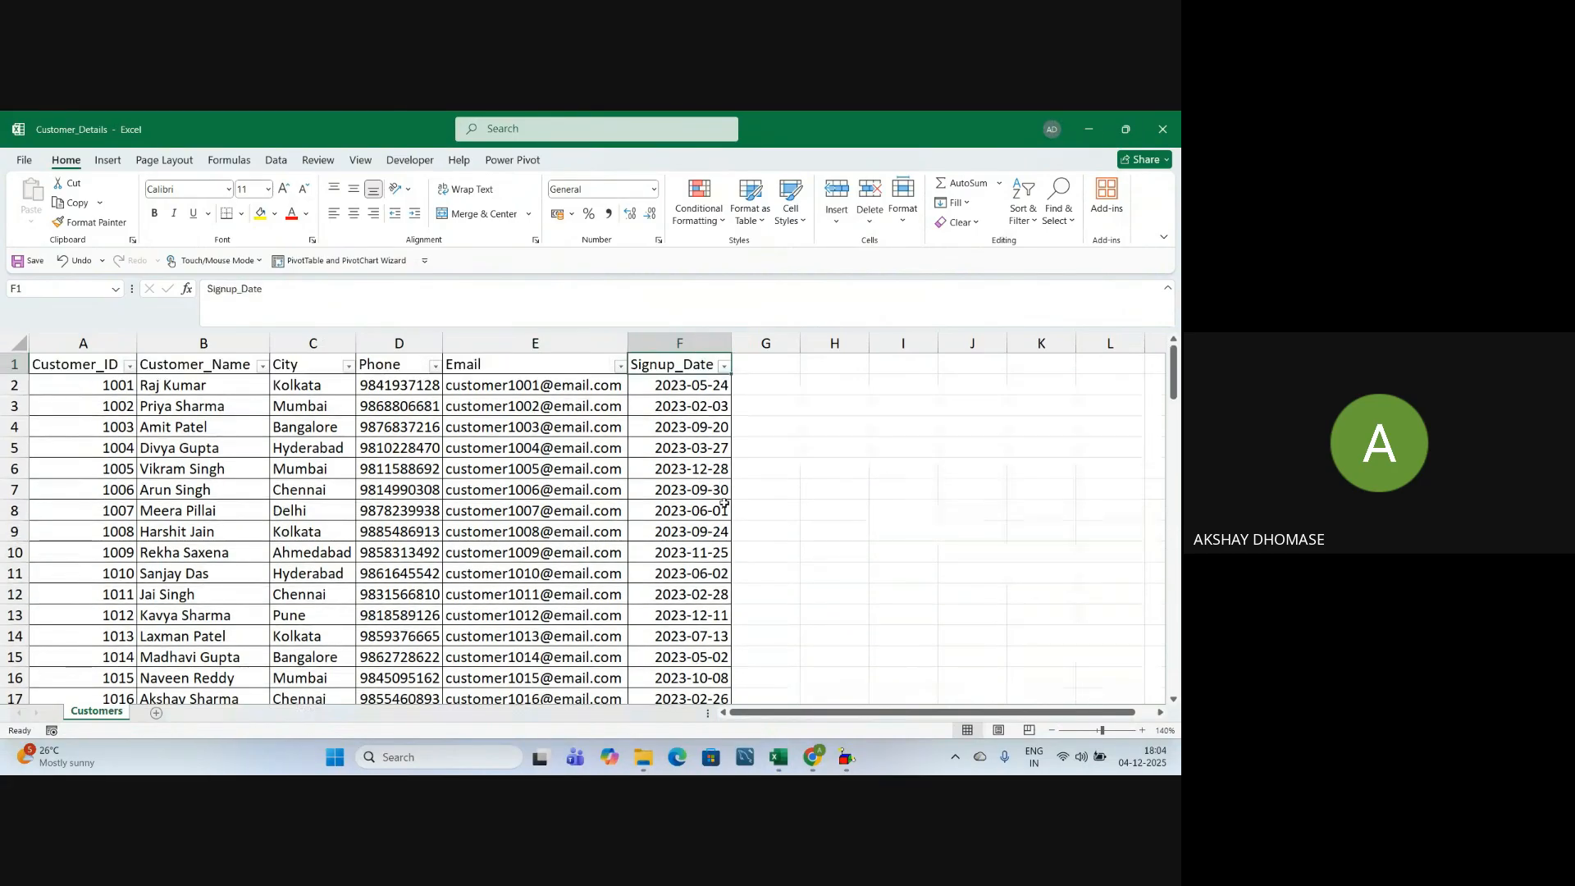
pyautogui.click(671, 405)
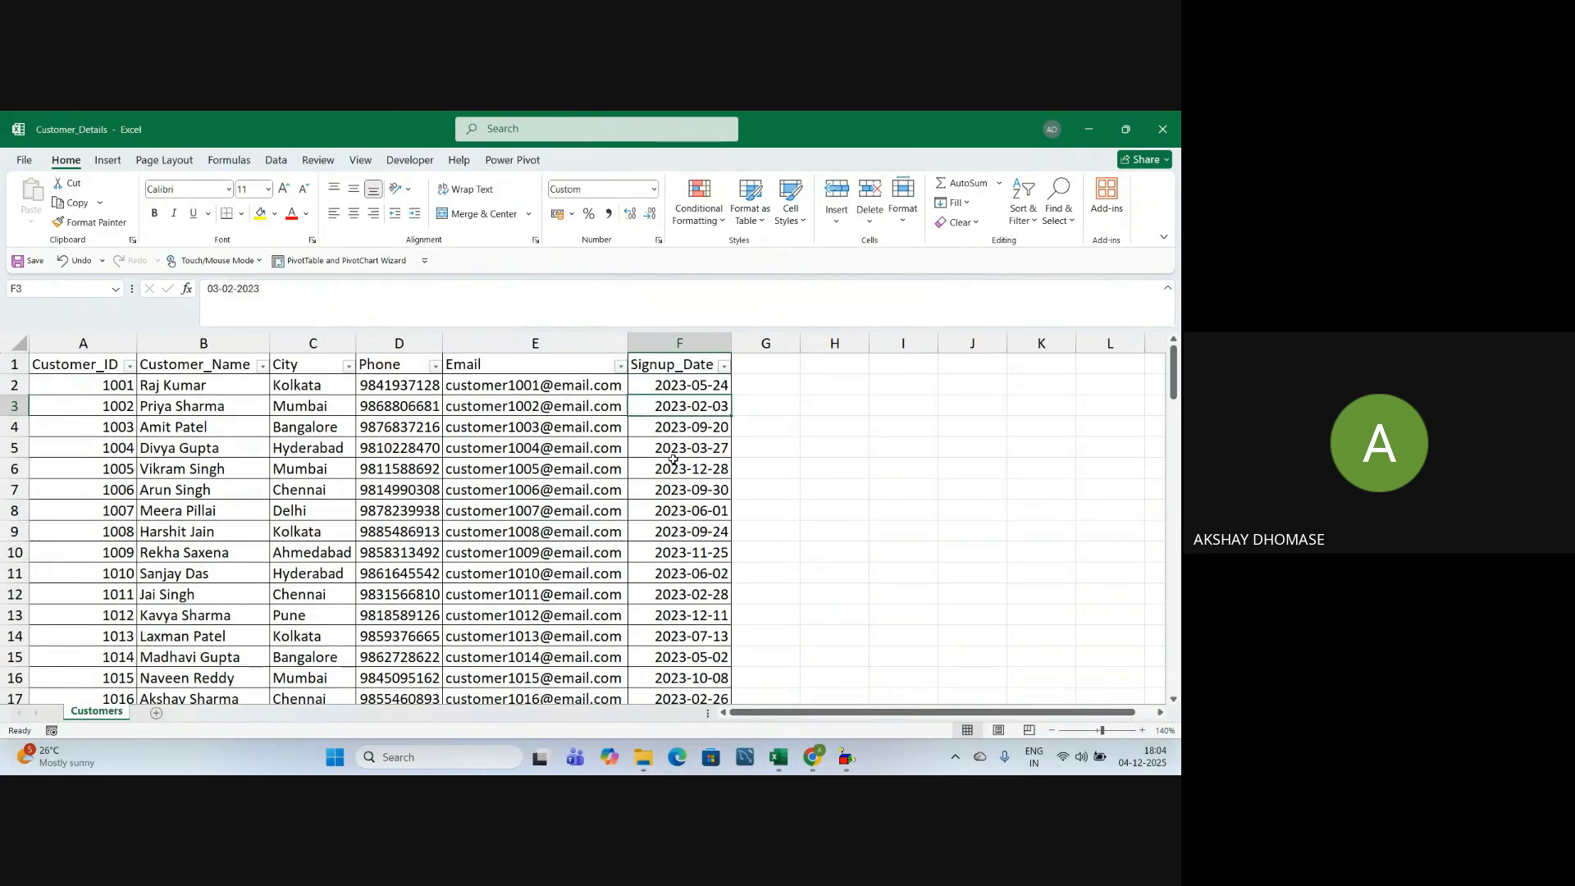
pyautogui.click(1170, 116)
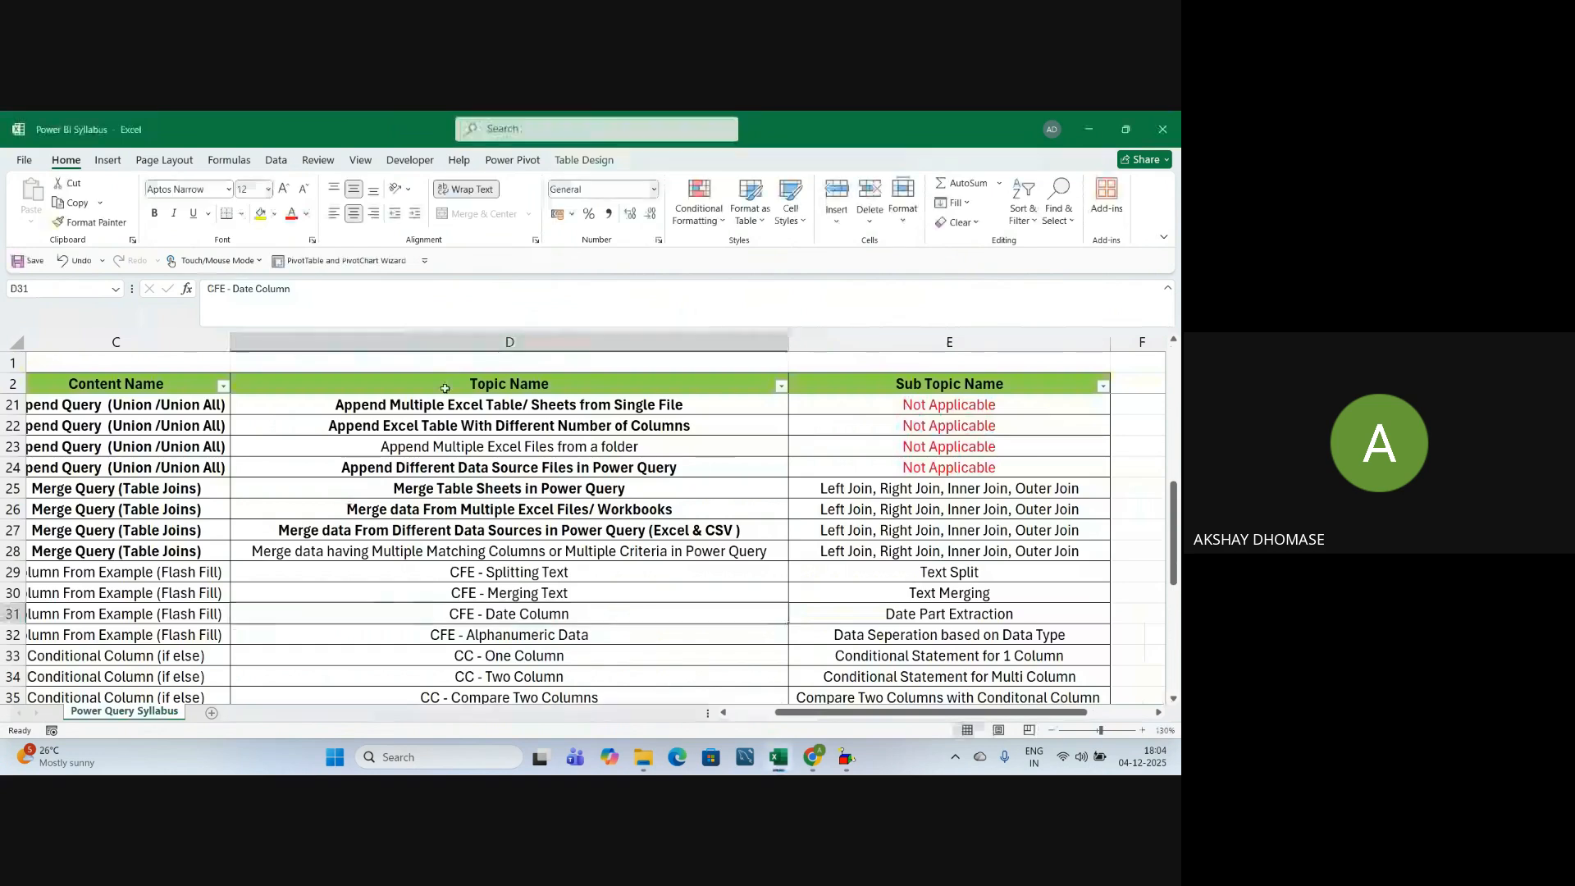
# Open the Customer_Orders workbook from the Merge Query Match Col -1 folder and enable editing
pyautogui.hotkey('alt', 'Tab')
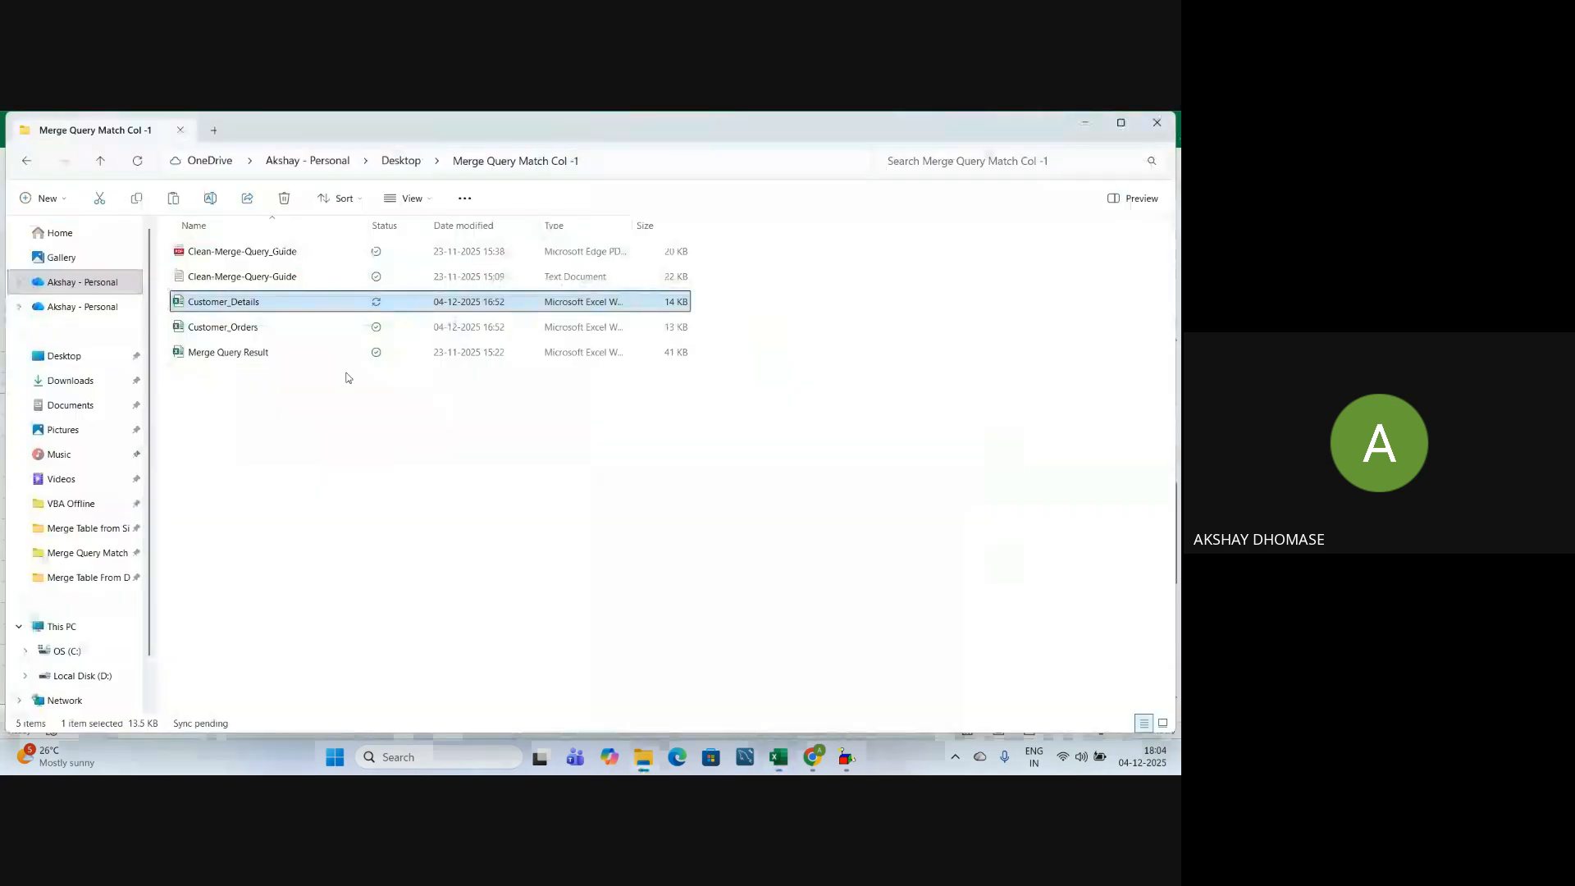
pyautogui.click(222, 333)
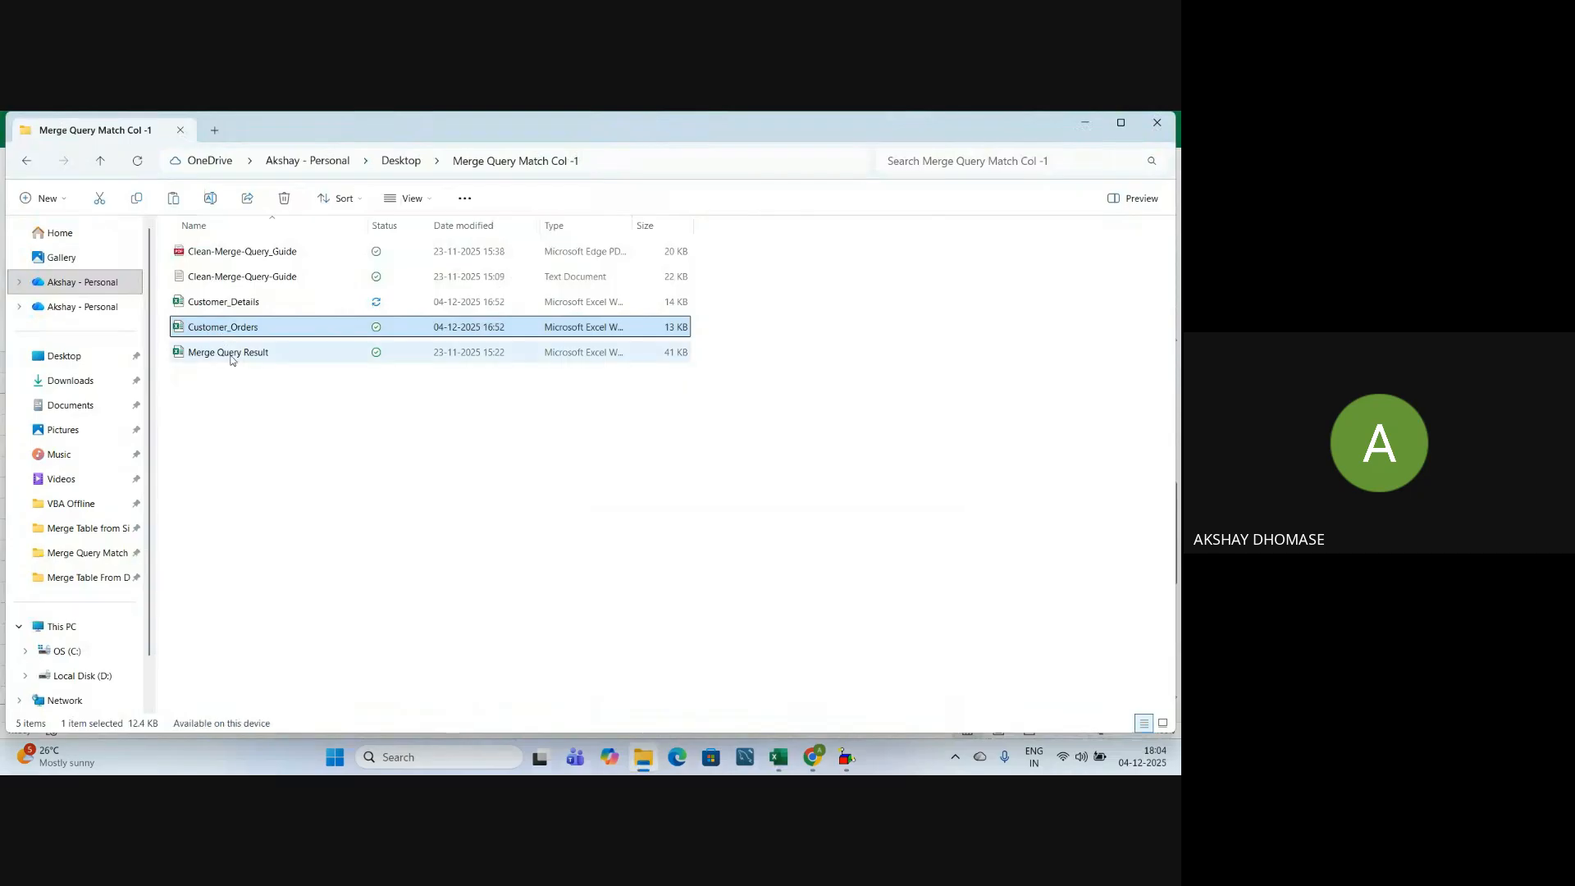
pyautogui.hotkey('alt', 'Tab')
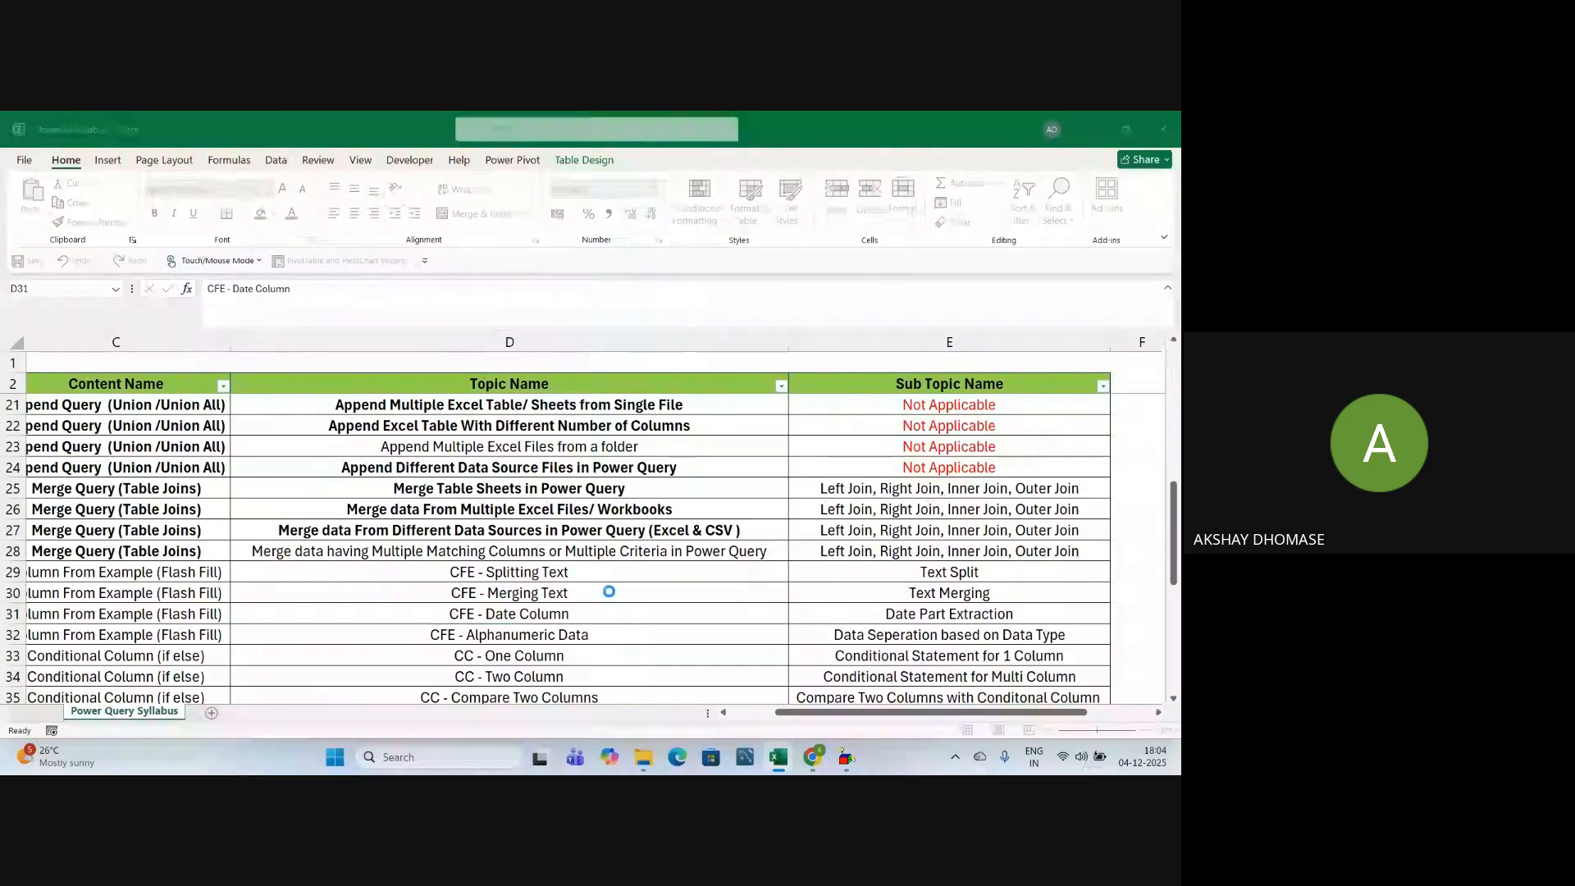
pyautogui.scroll(-1, 692, 213)
pyautogui.scroll(1, 602, 214)
pyautogui.click(618, 209)
pyautogui.scroll(1, 365, 498)
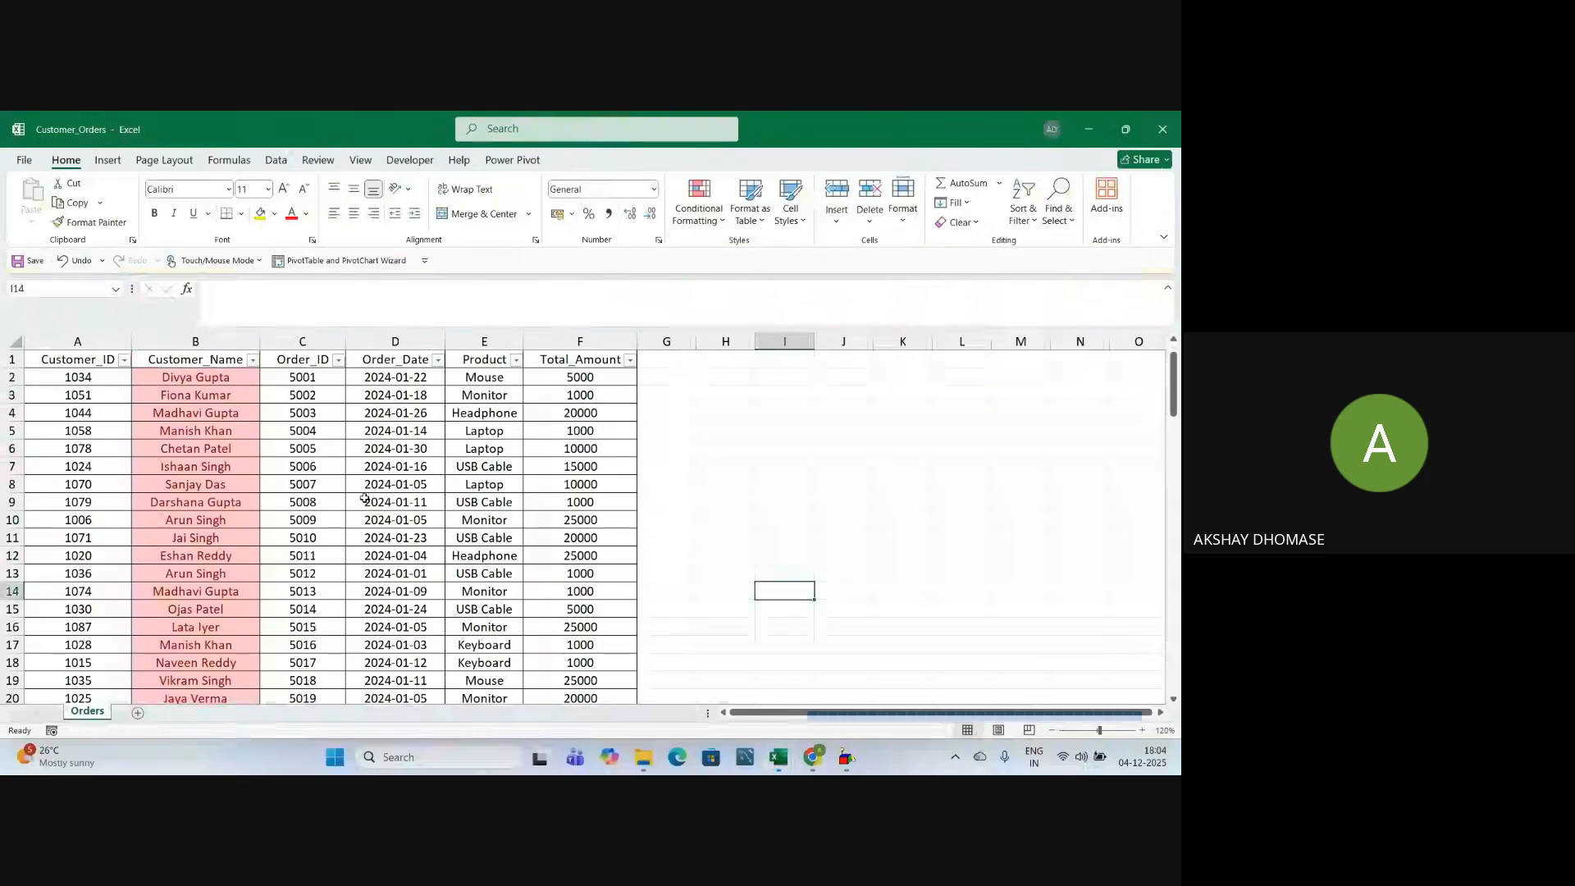
# Review the Customer_ID, Customer_Name, Order_ID, Order_Date, Product and Total_Amount columns in the Orders sheet
pyautogui.click(94, 362)
pyautogui.moveTo(94, 378); pyautogui.dragTo(90, 466)
pyautogui.click(190, 362)
pyautogui.moveTo(316, 364); pyautogui.dragTo(306, 483)
pyautogui.moveTo(387, 368); pyautogui.dragTo(399, 502)
pyautogui.moveTo(484, 361); pyautogui.dragTo(482, 522)
pyautogui.moveTo(568, 363); pyautogui.dragTo(567, 538)
pyautogui.click(550, 461)
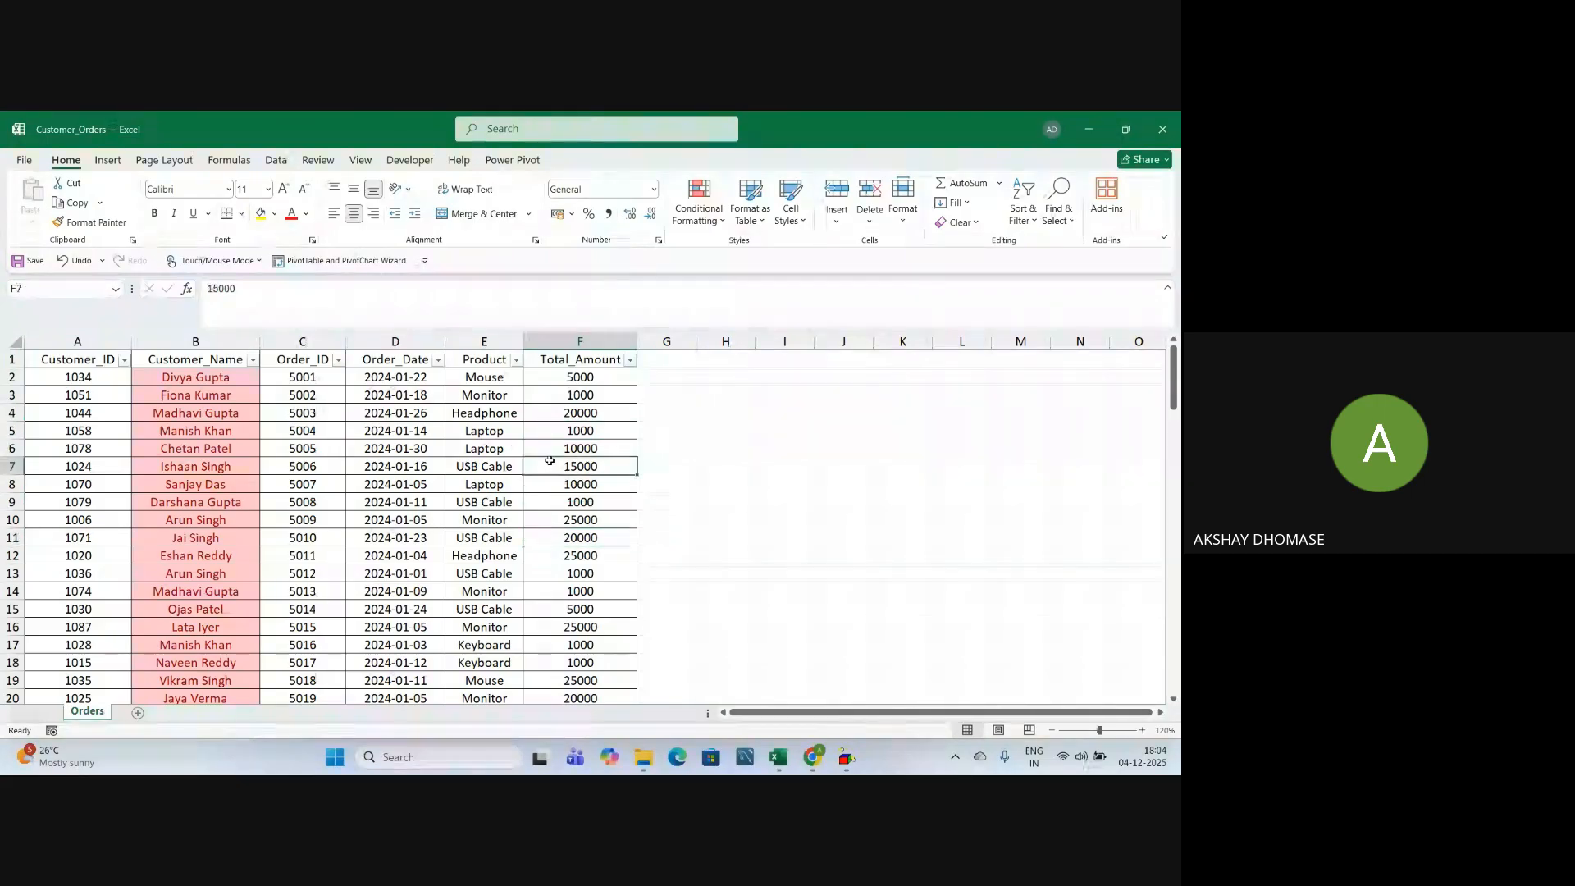
# Filter the Customer_Name column of the Orders sheet by the first name of the customer in row 2
pyautogui.click(199, 356)
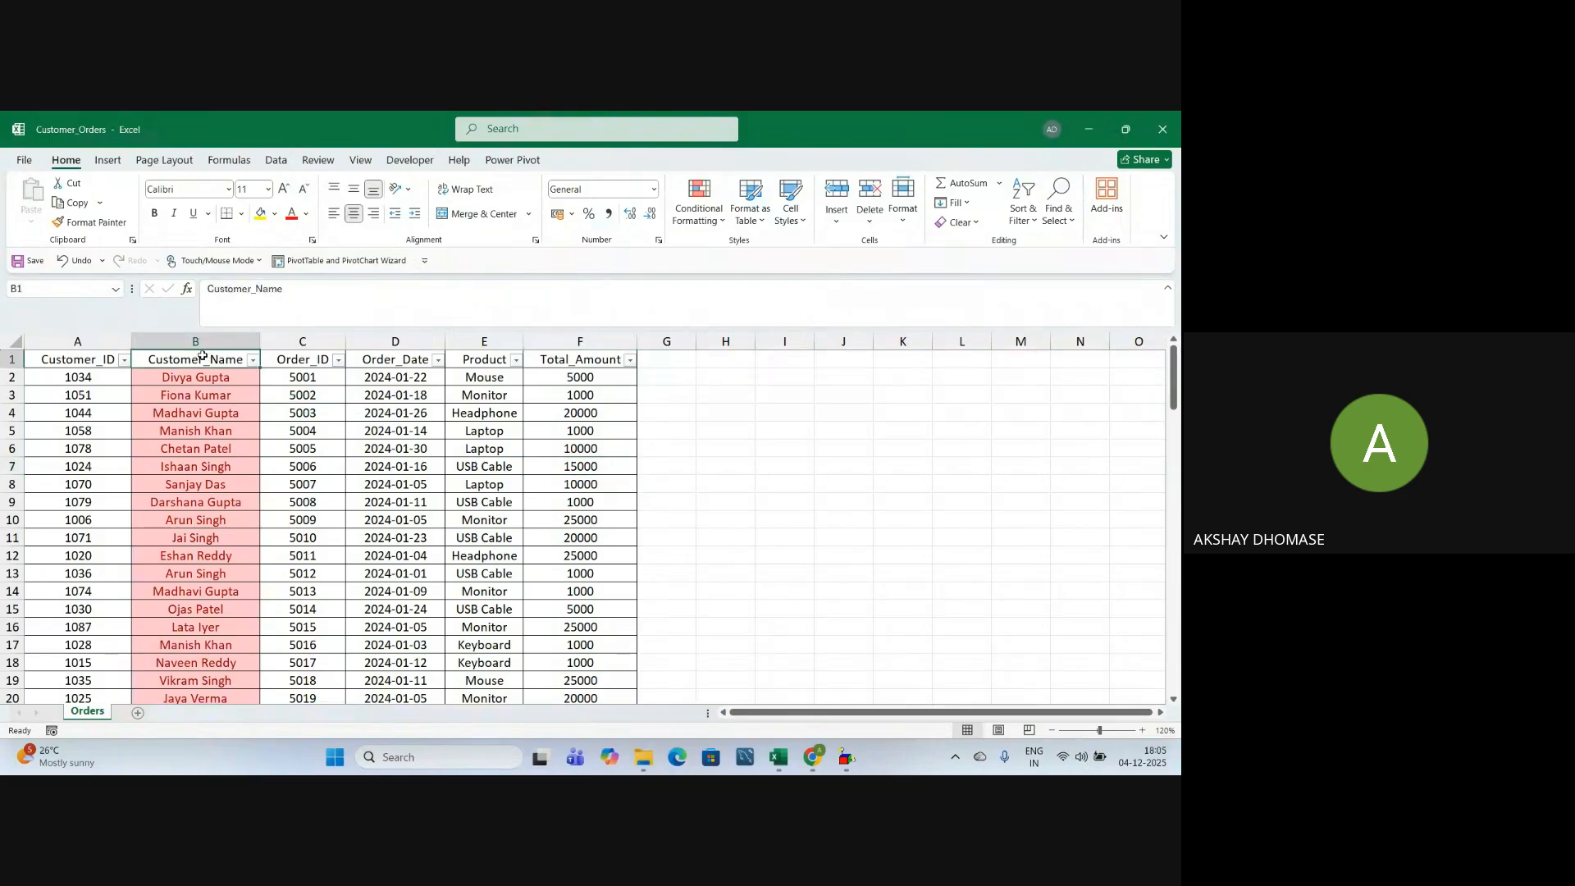
pyautogui.click(194, 382)
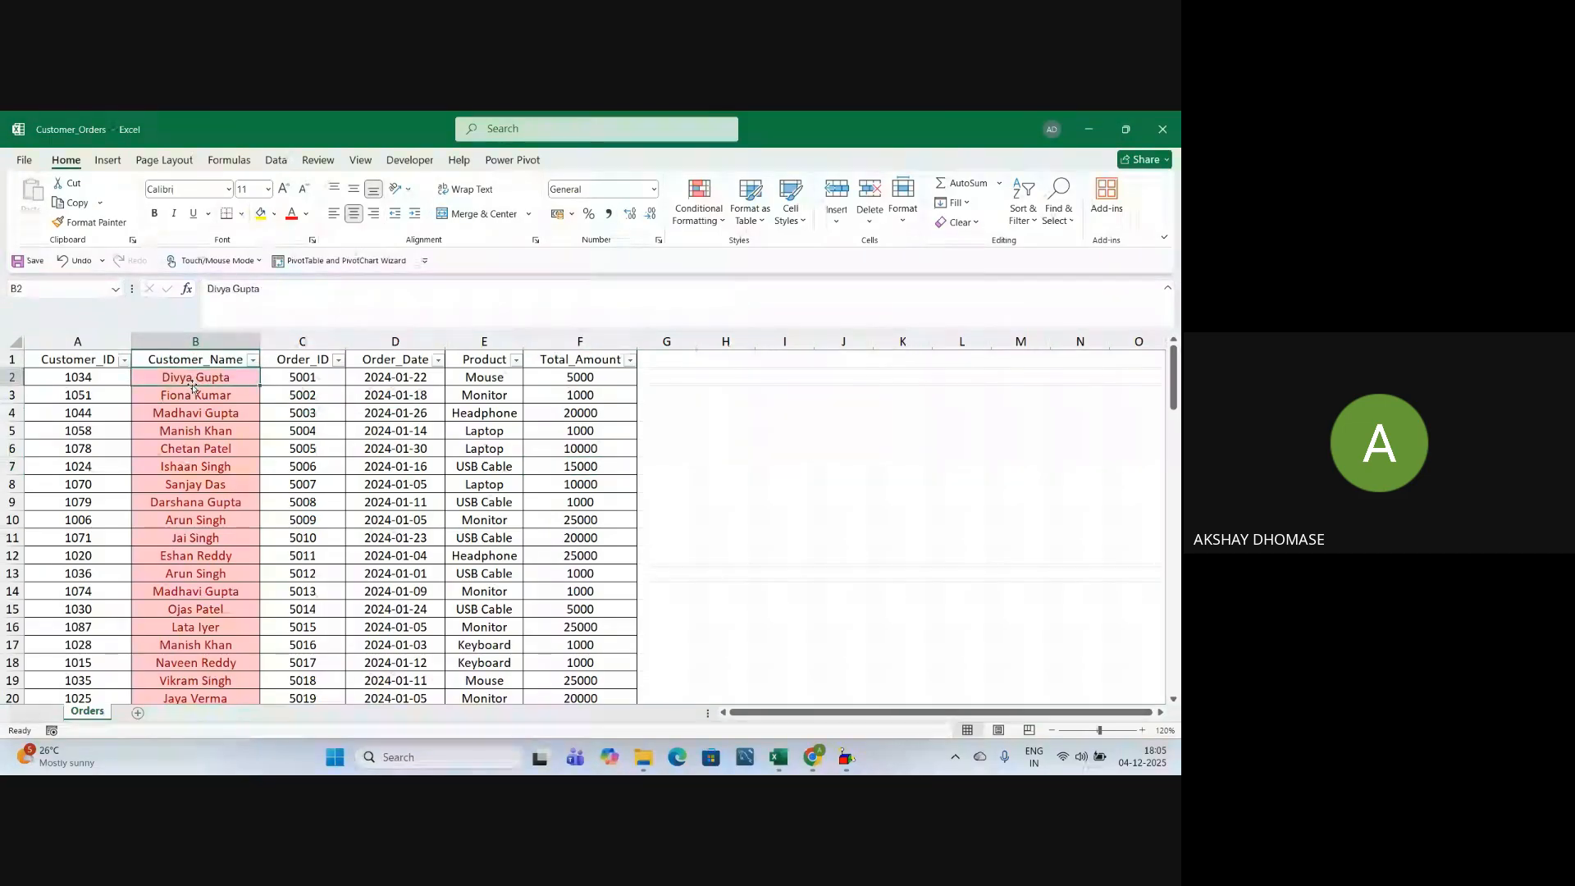
pyautogui.click(252, 360)
pyautogui.click(138, 540)
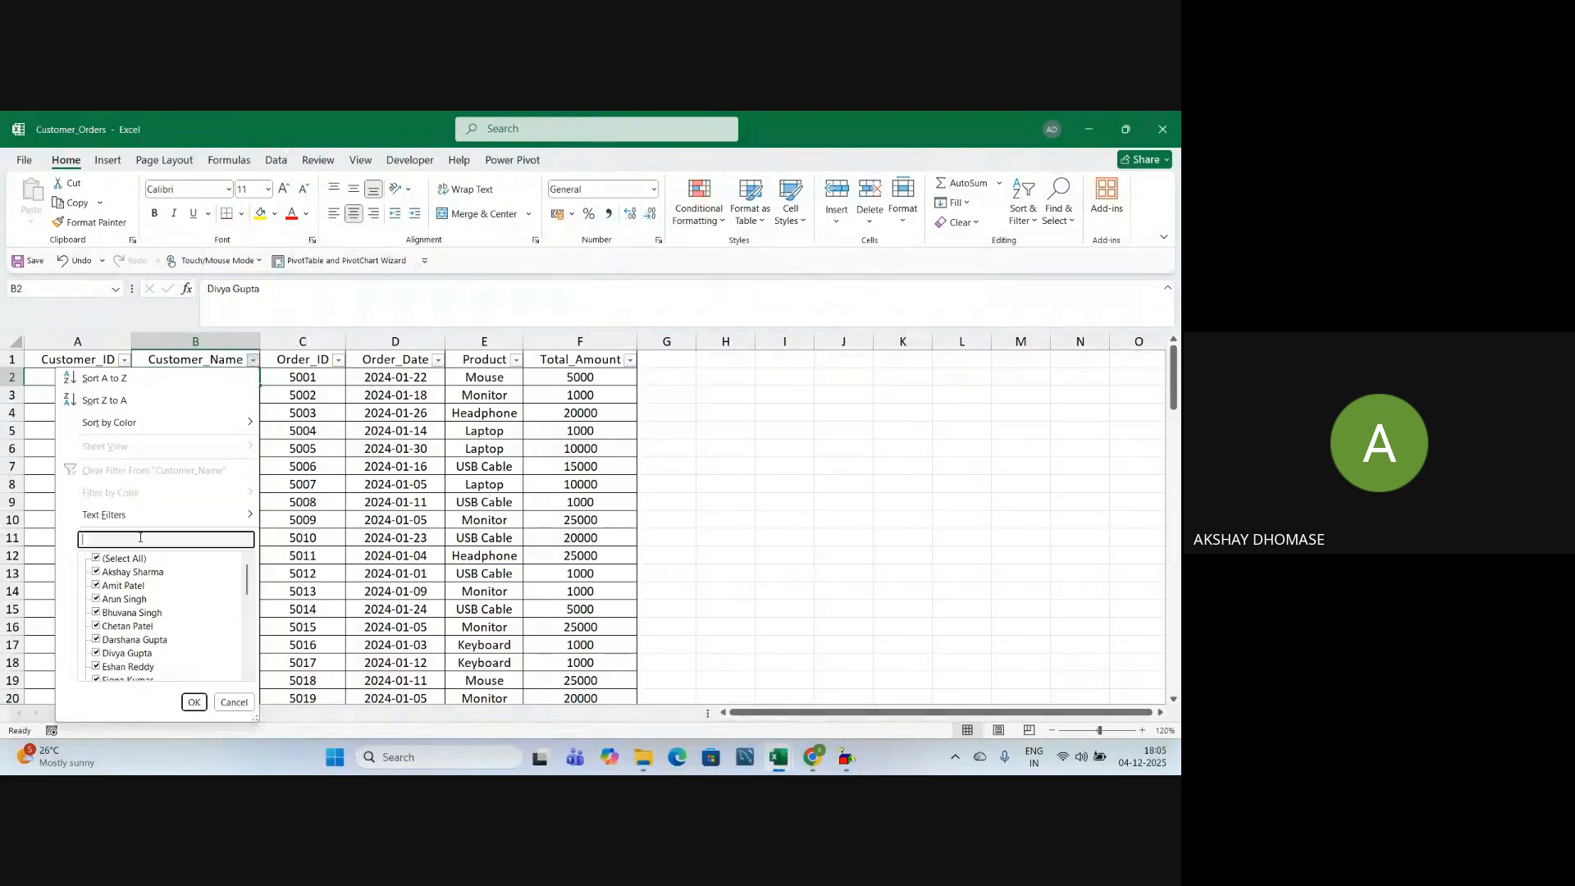
pyautogui.write('Divya')
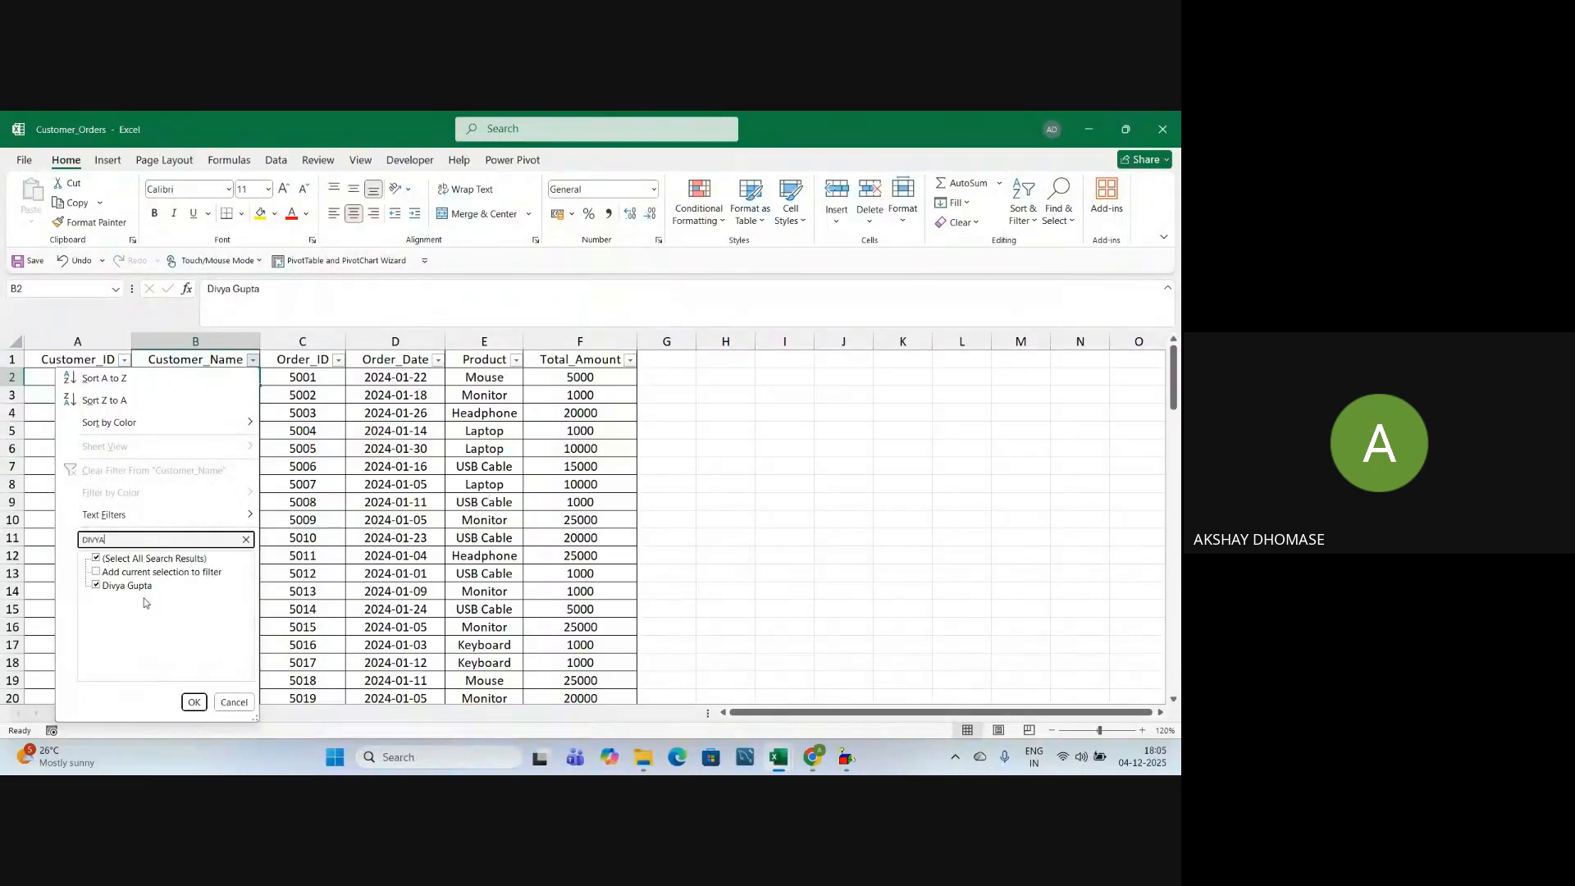
pyautogui.click(193, 701)
pyautogui.click(287, 619)
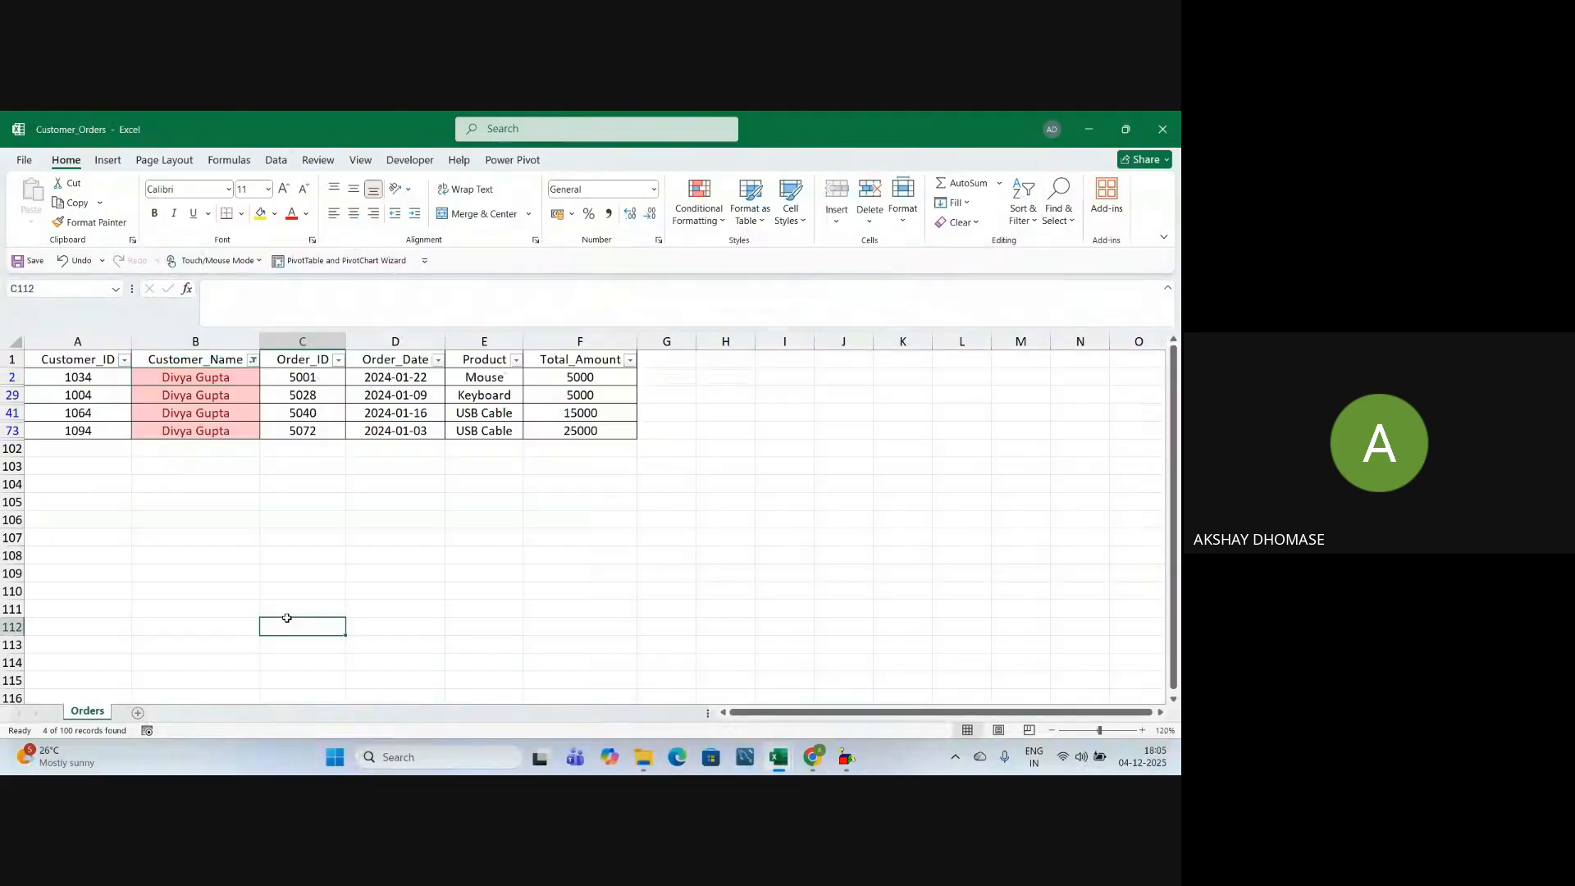
# Compare the Customer_ID and Customer_Name values row by row in the filtered orders
pyautogui.moveTo(178, 377); pyautogui.dragTo(191, 432)
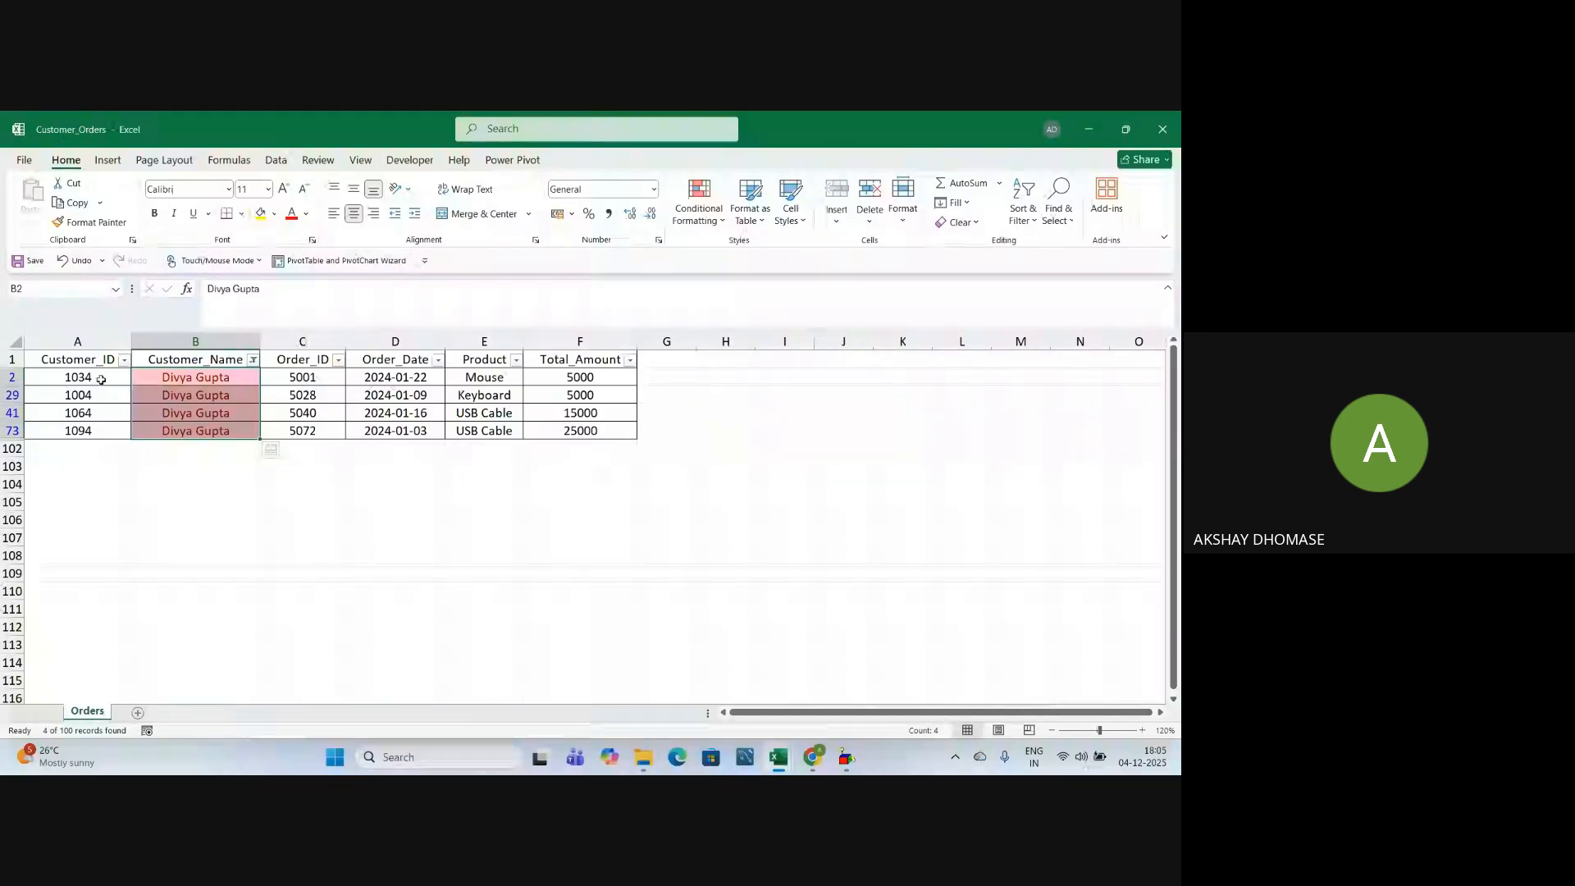
pyautogui.hotkey('ctrl', 'Home')
pyautogui.click(74, 378)
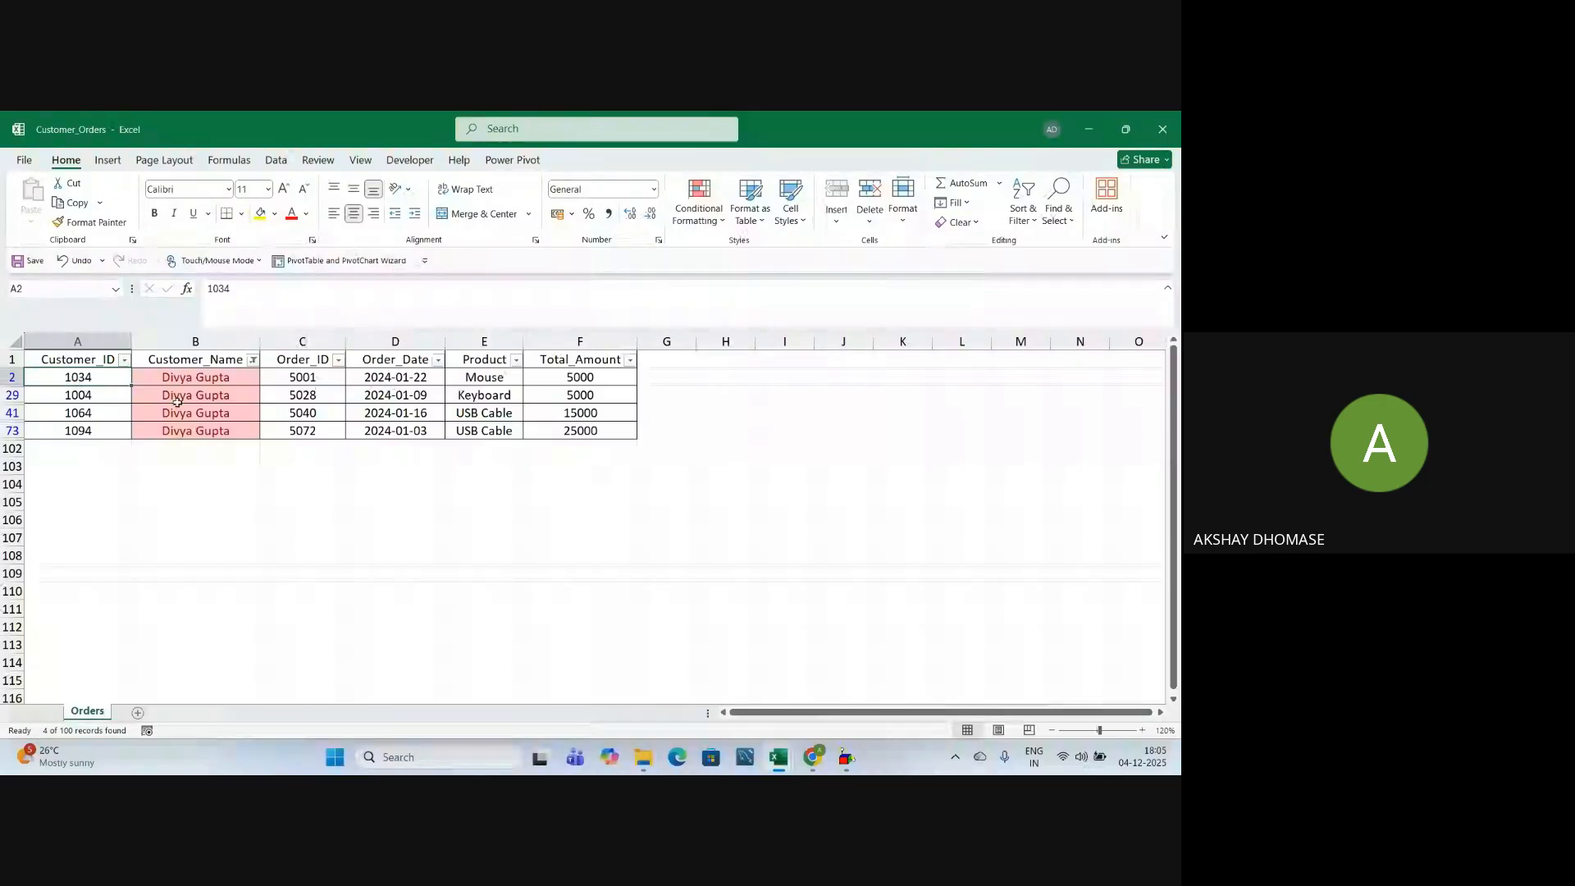
pyautogui.press('Right')
pyautogui.press('Down')
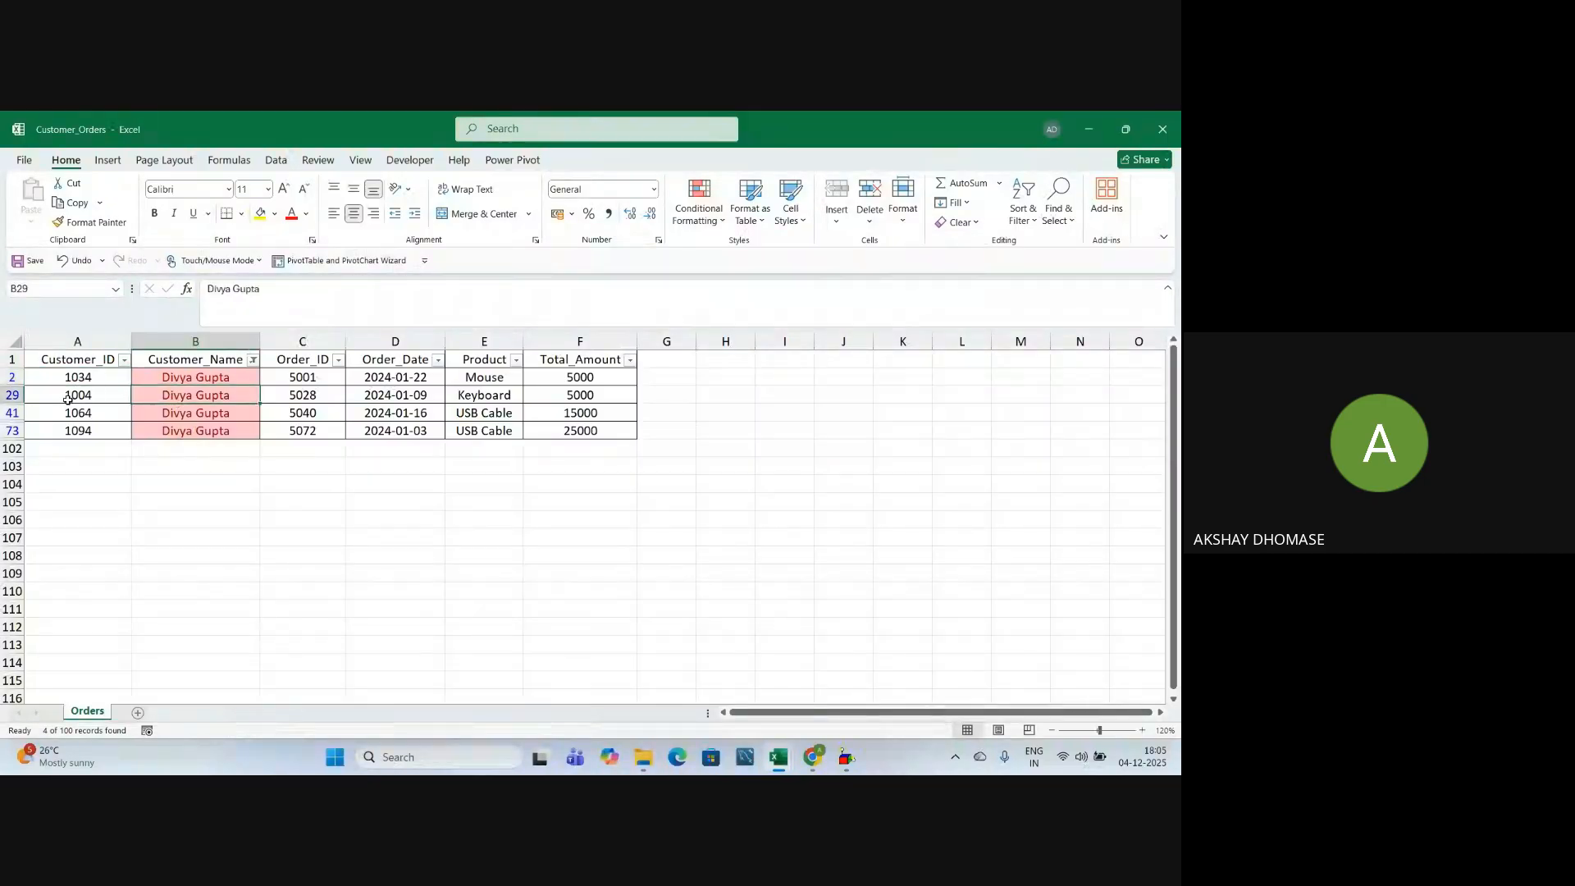
pyautogui.click(72, 396)
pyautogui.click(180, 394)
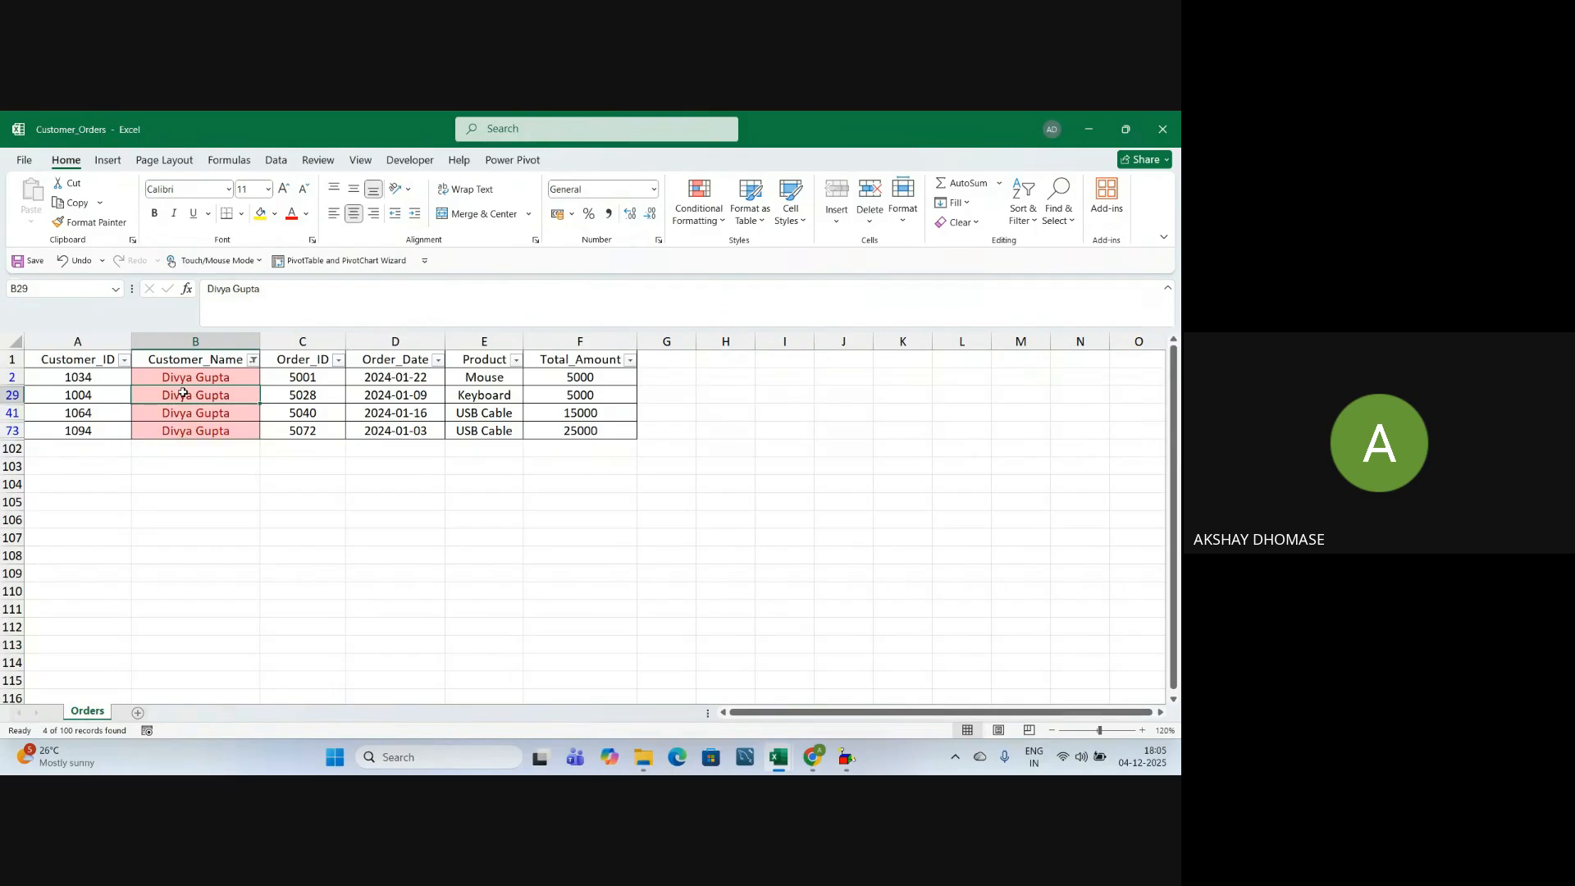
pyautogui.click(76, 414)
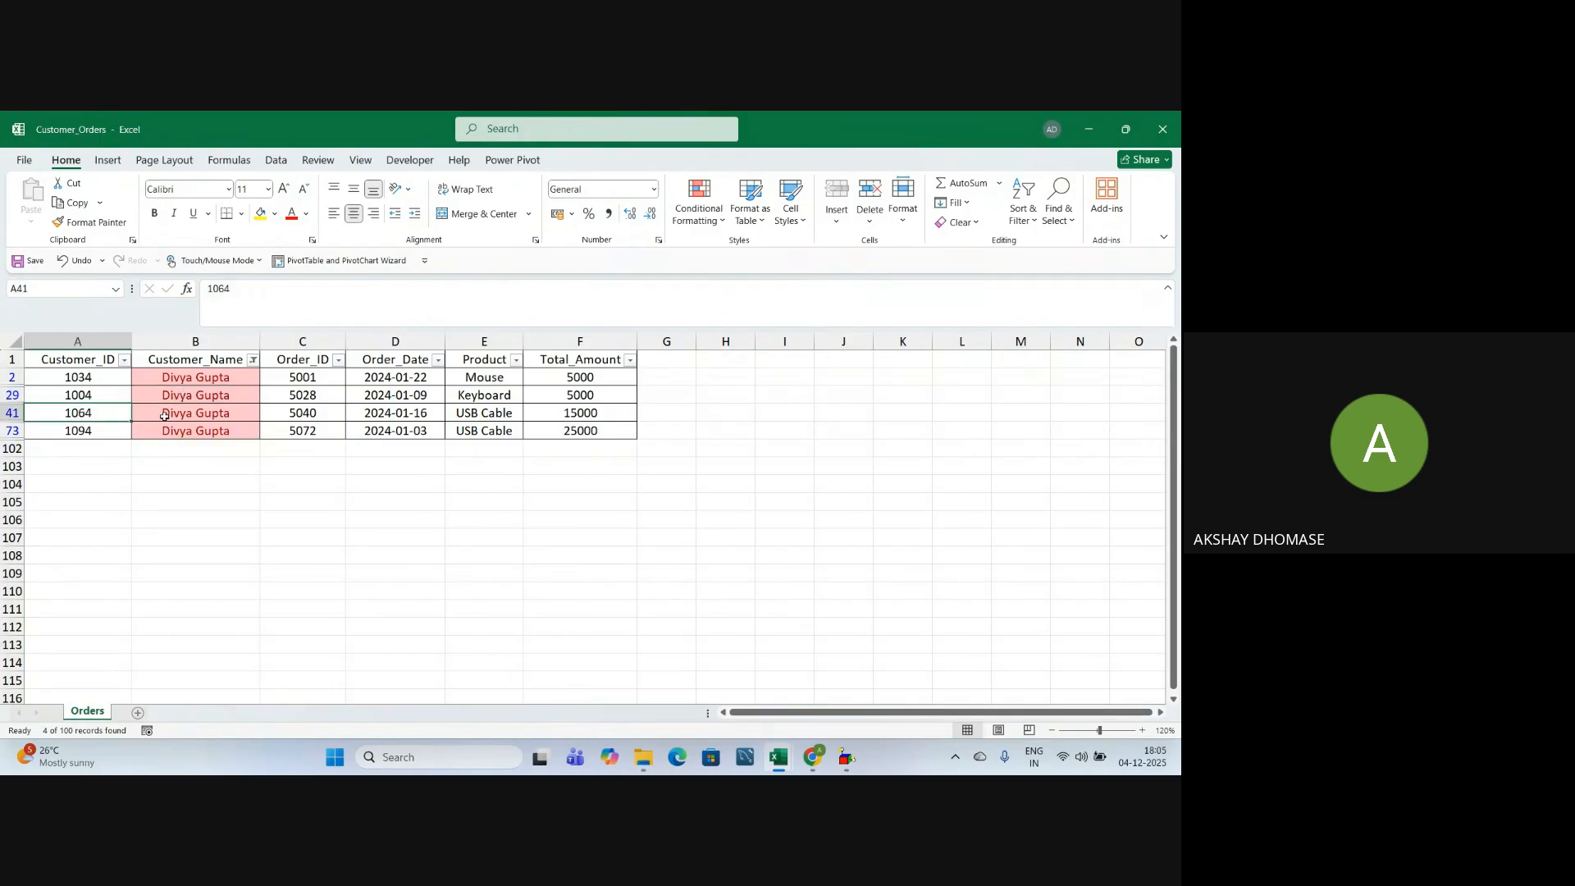
pyautogui.click(89, 434)
pyautogui.click(175, 433)
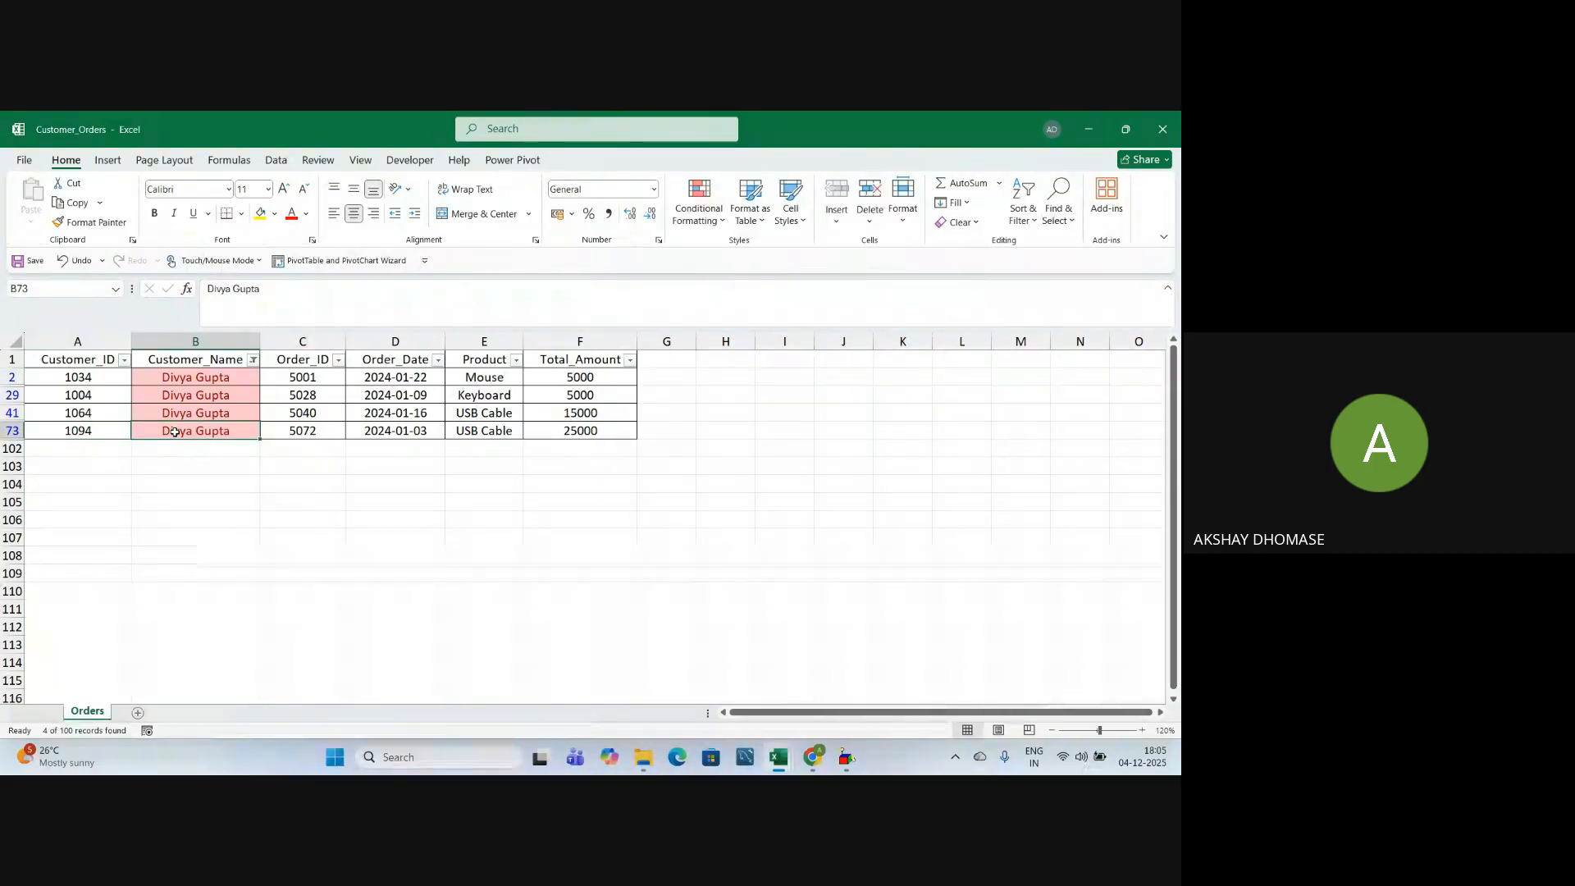
pyautogui.moveTo(184, 378); pyautogui.dragTo(187, 431)
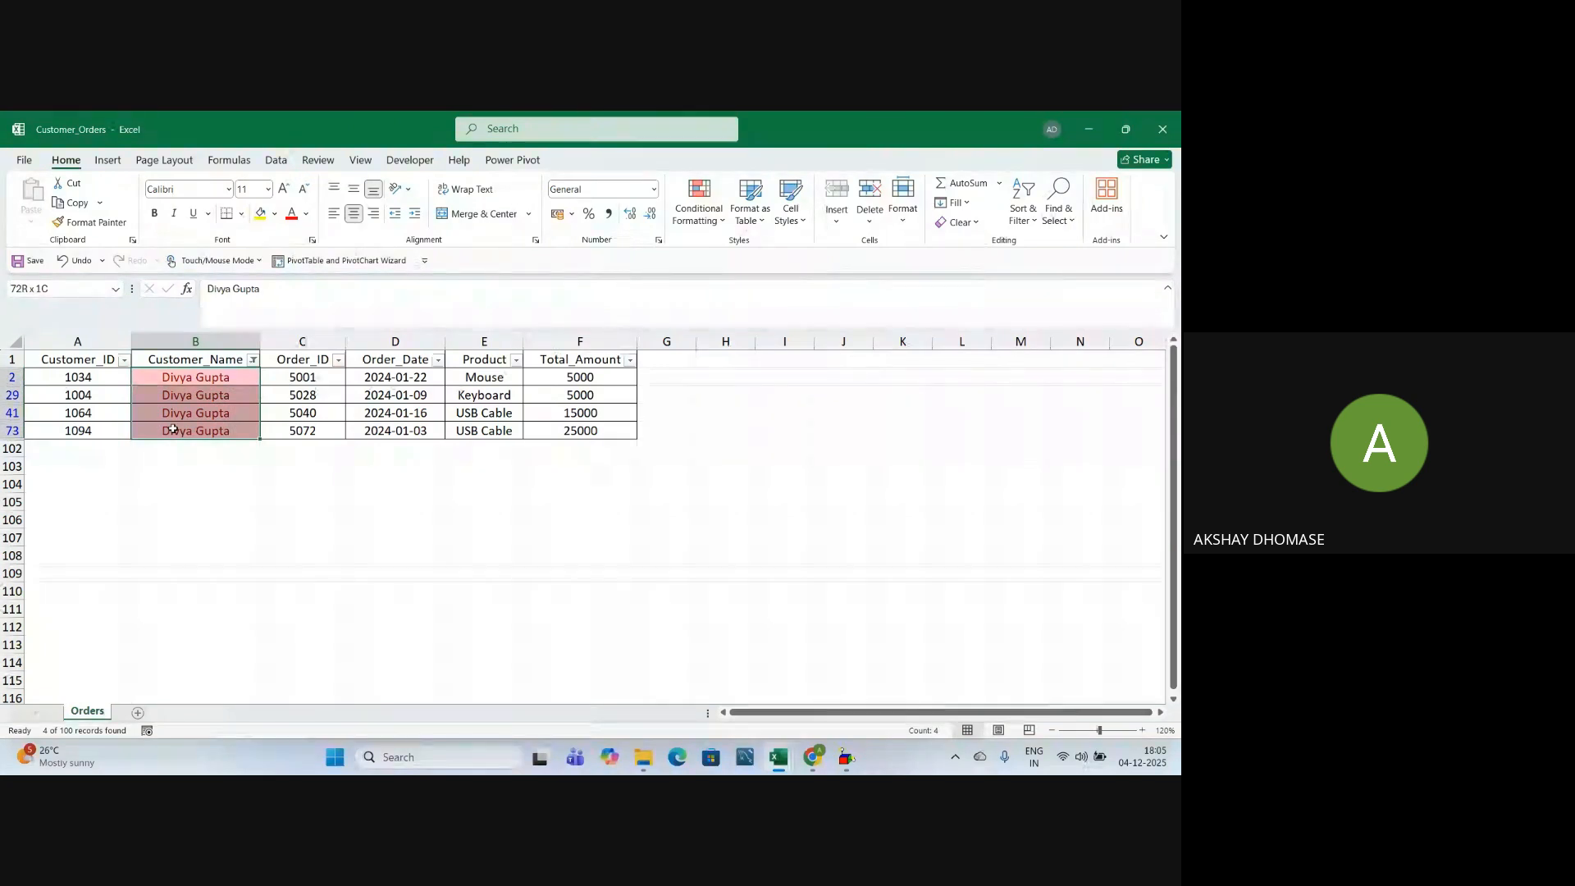
pyautogui.moveTo(72, 377); pyautogui.dragTo(80, 432)
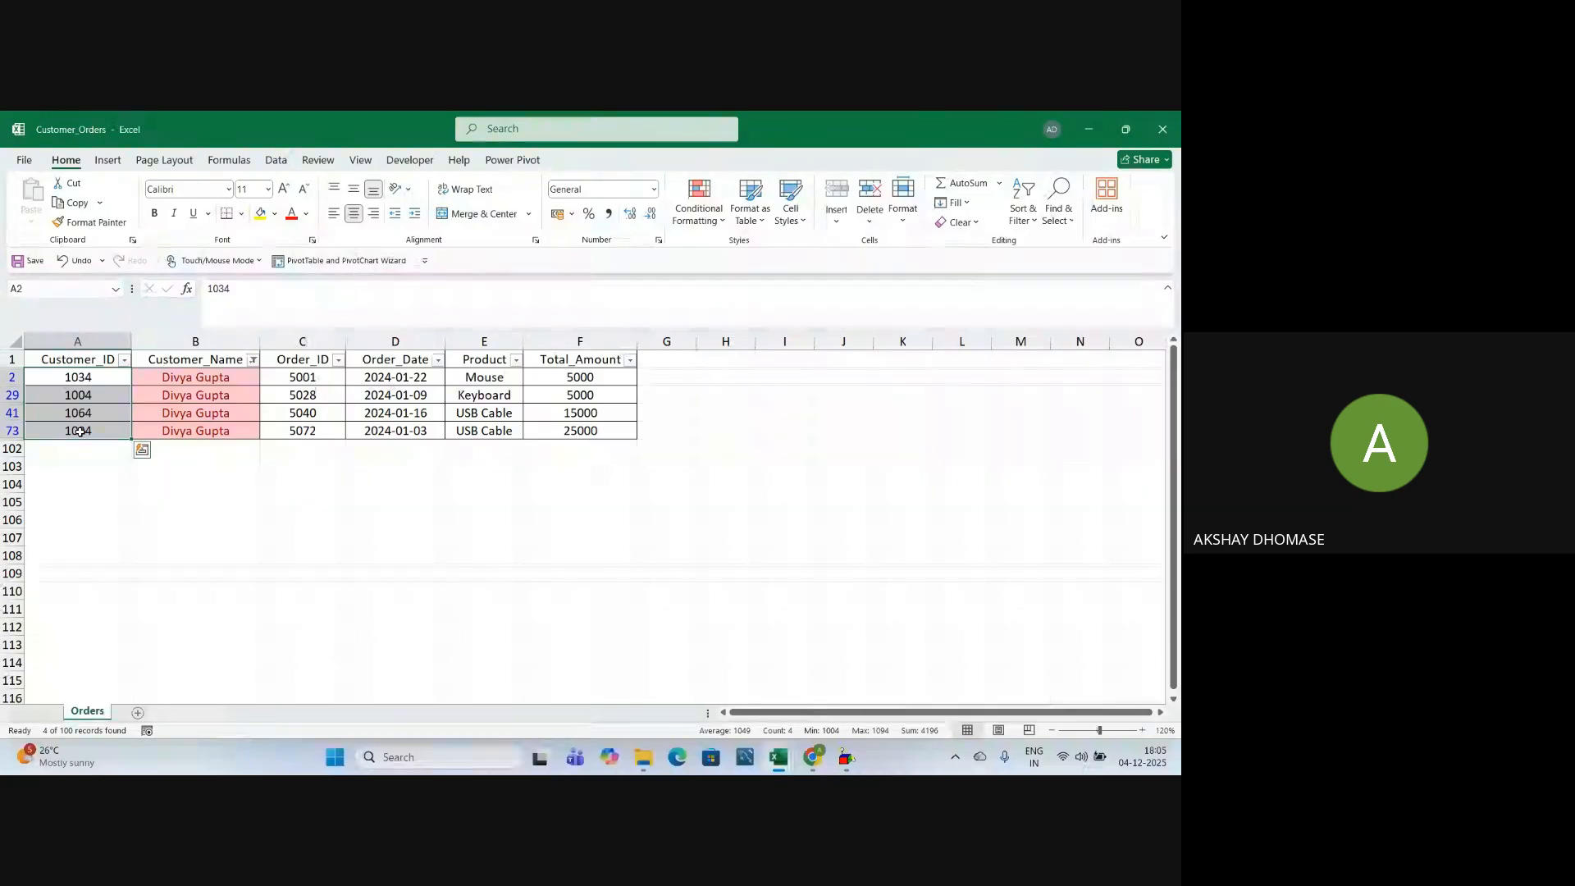
# Clear the filter from the Customer_Name column of the Orders sheet
pyautogui.click(195, 573)
pyautogui.click(253, 359)
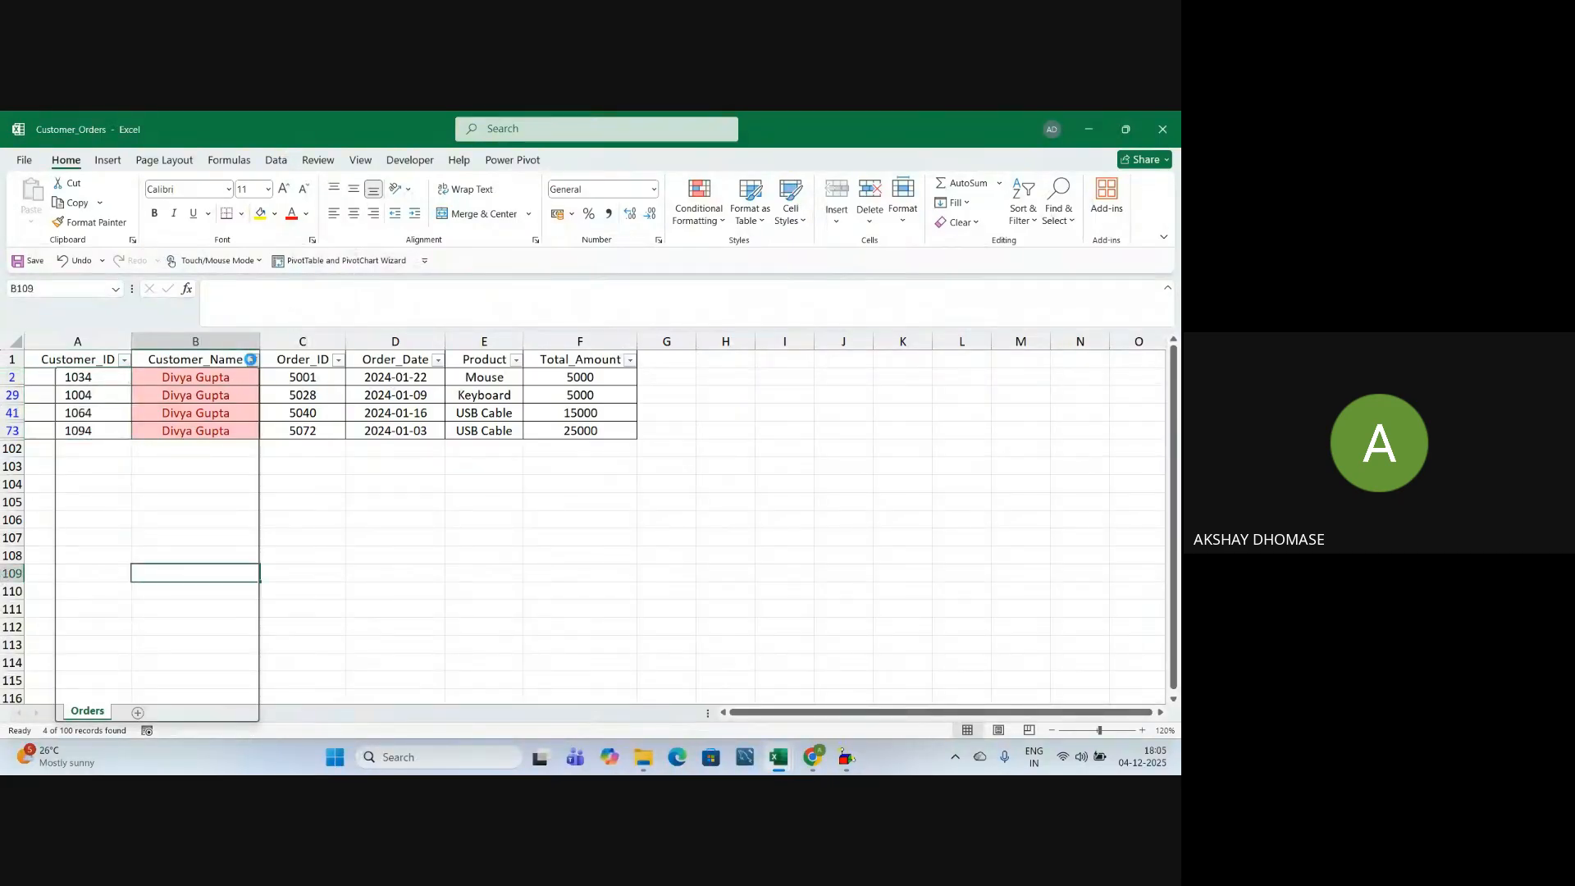
pyautogui.click(123, 470)
pyautogui.click(211, 502)
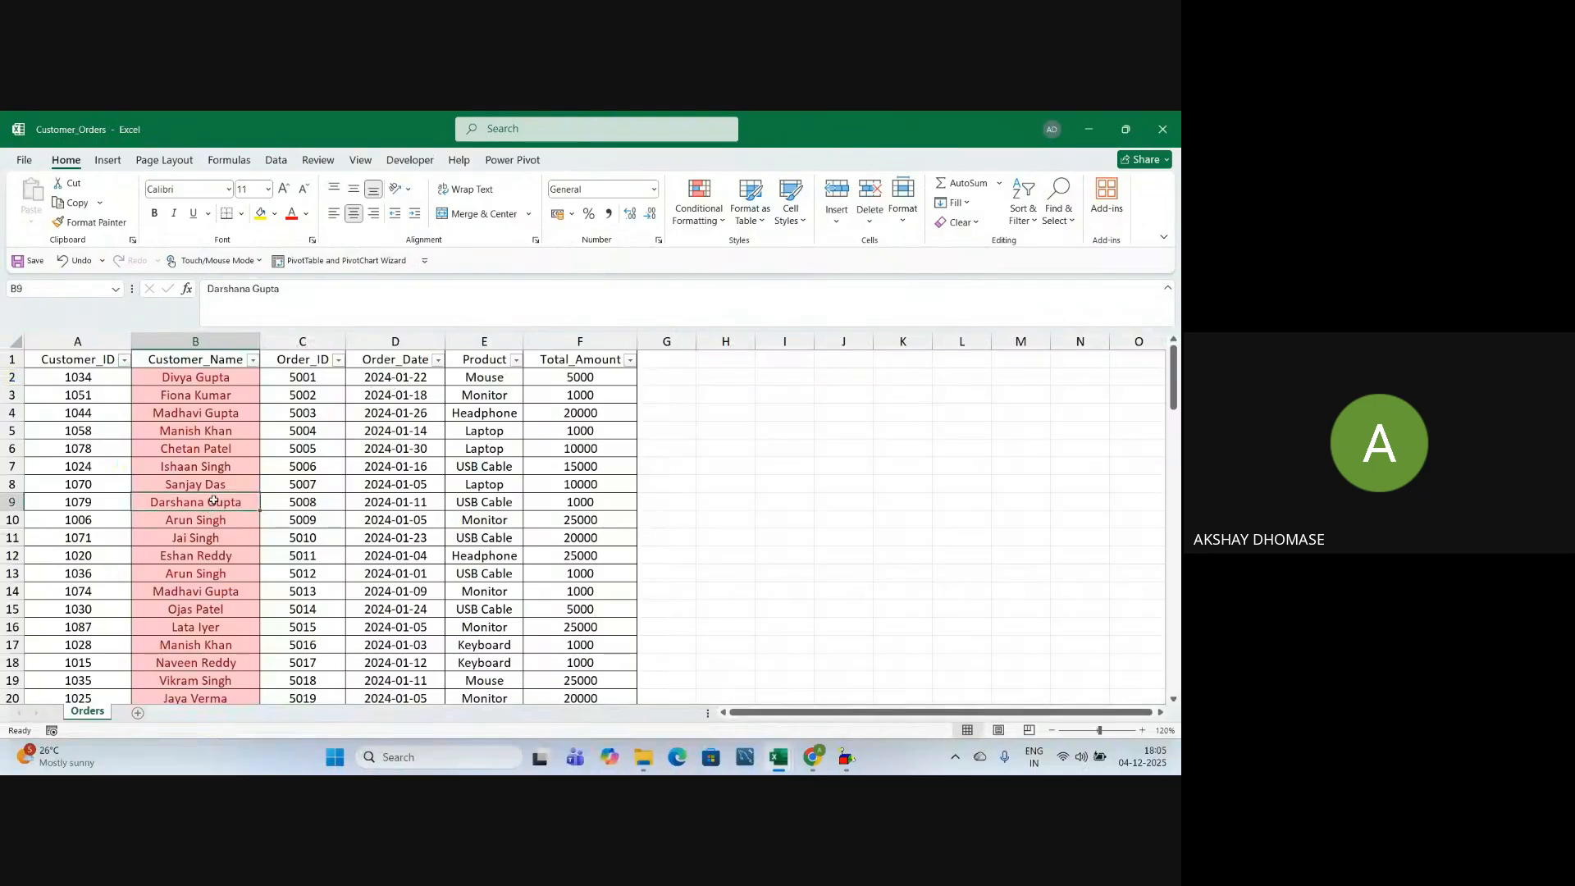
# Close the Customer_Orders workbook with its changes saved and return to its folder in File Explorer
pyautogui.click(1162, 129)
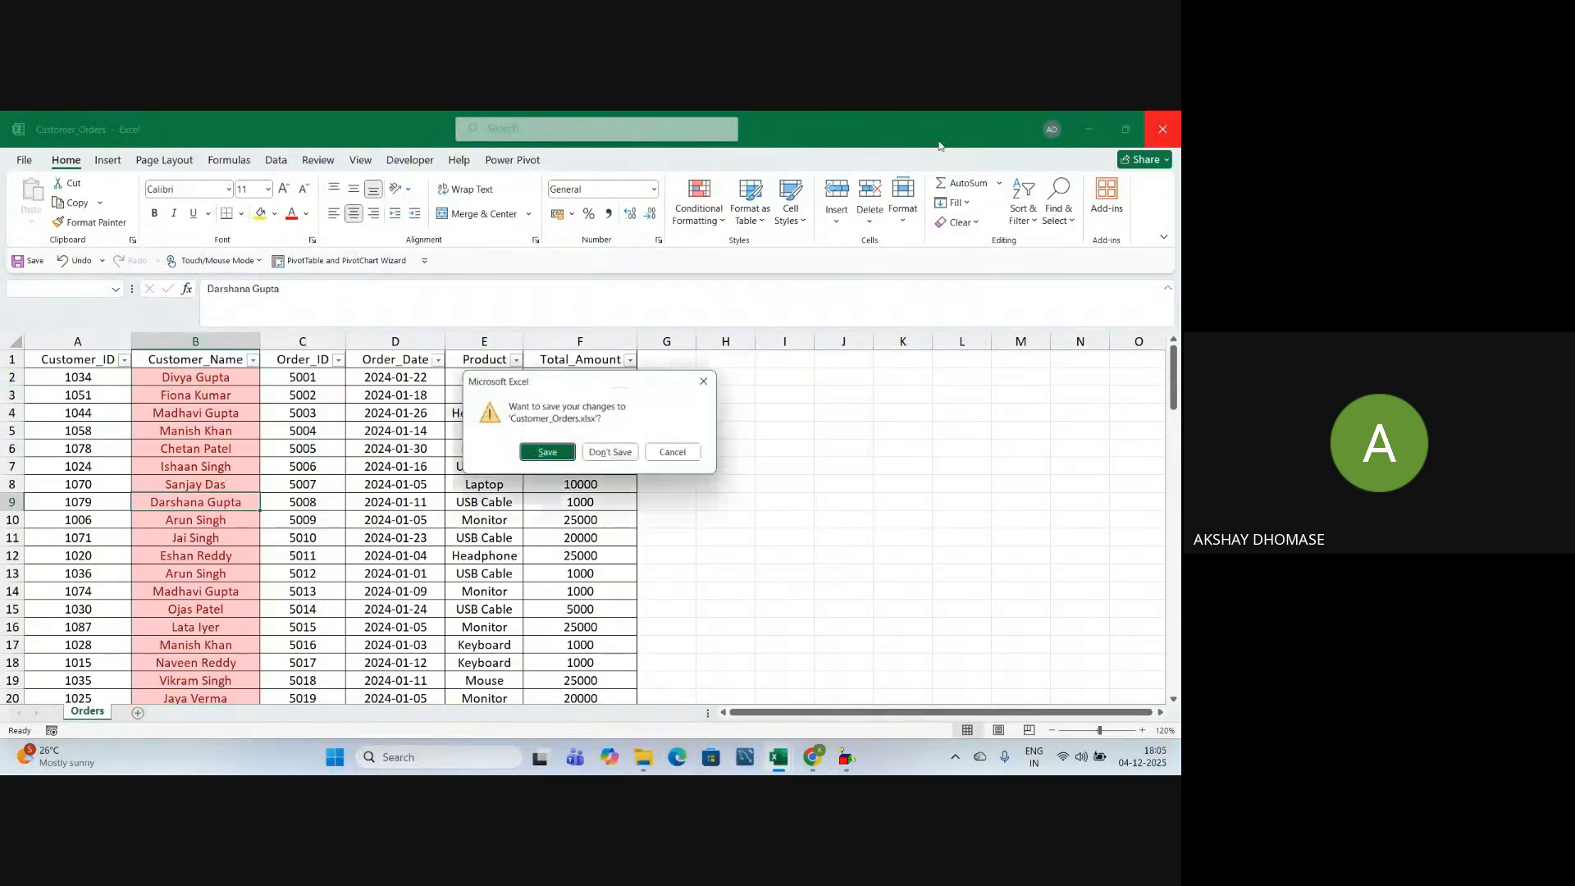
pyautogui.click(573, 454)
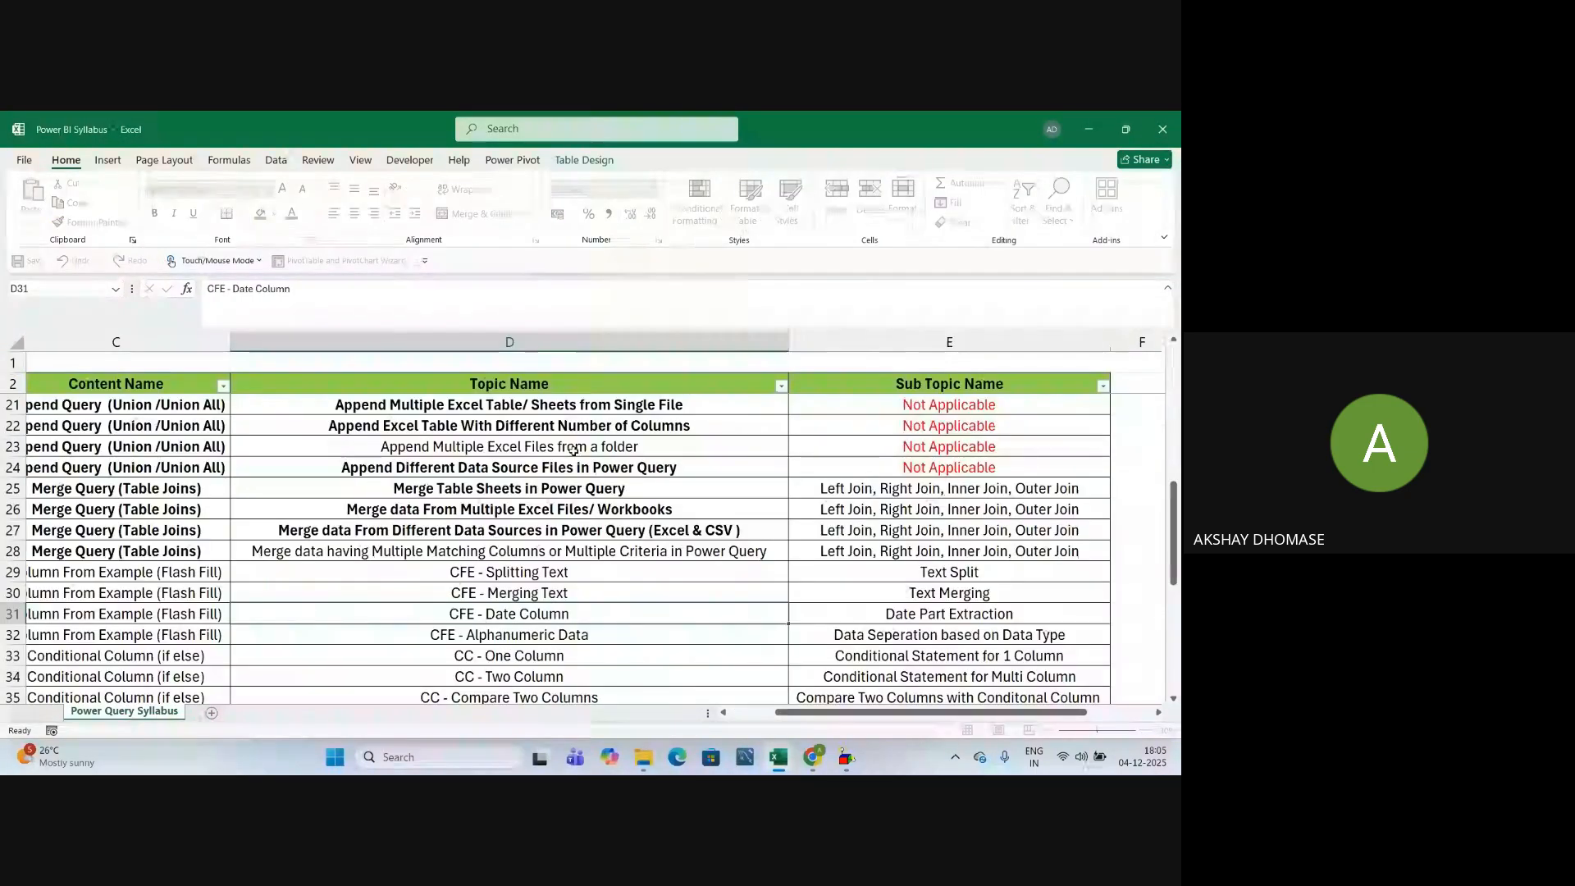
pyautogui.hotkey('alt', 'Tab')
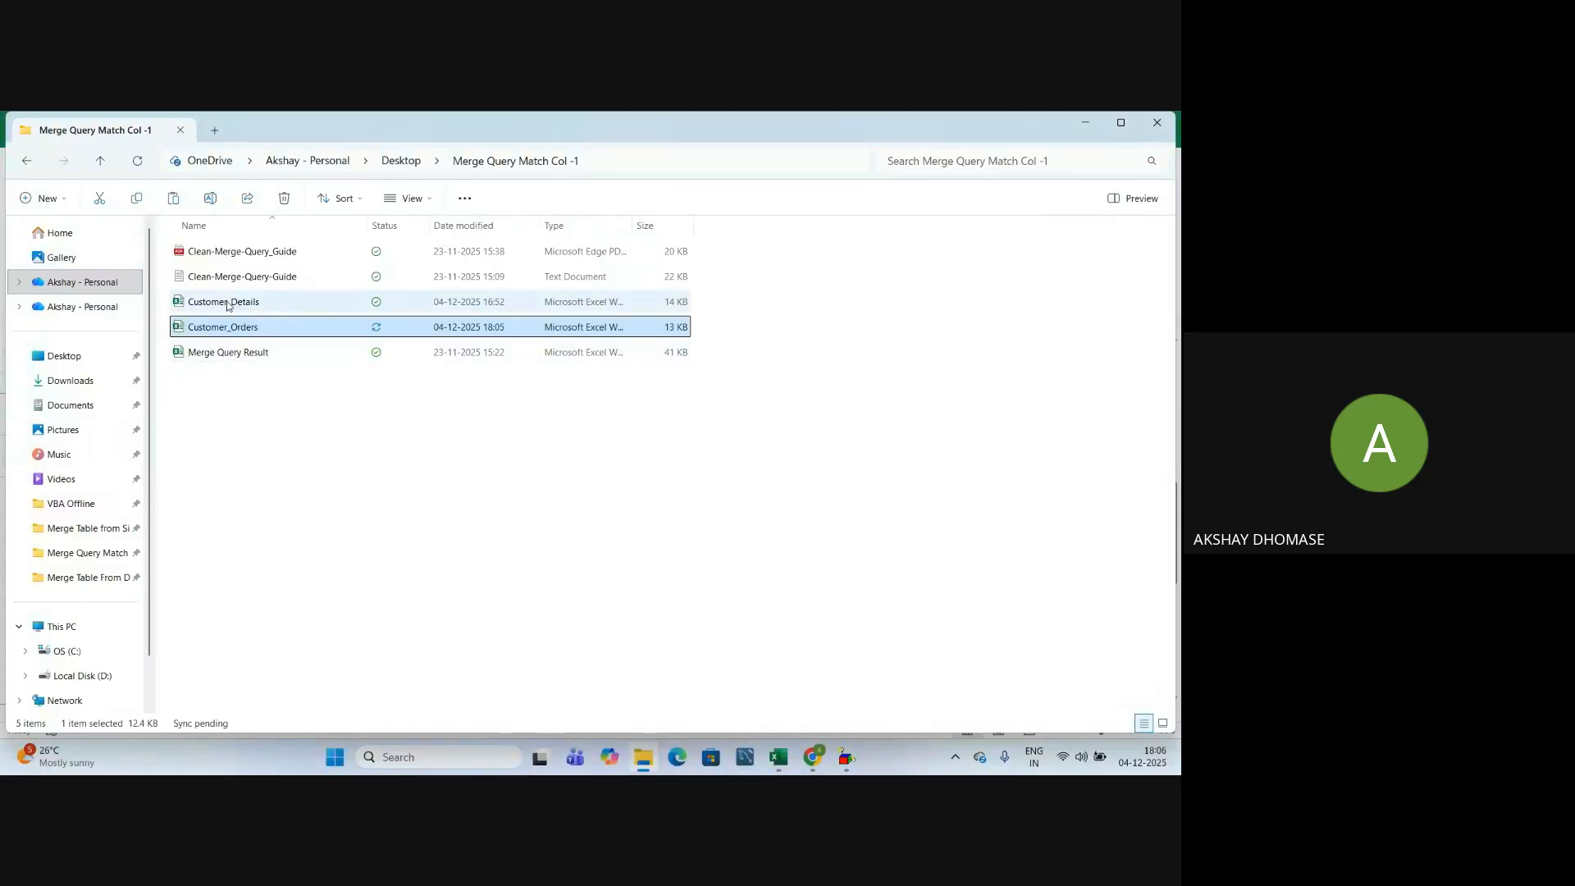
# Open the Customer_Details workbook and filter its Customer_Name column by the first name of the customer in row 5
pyautogui.click(225, 302)
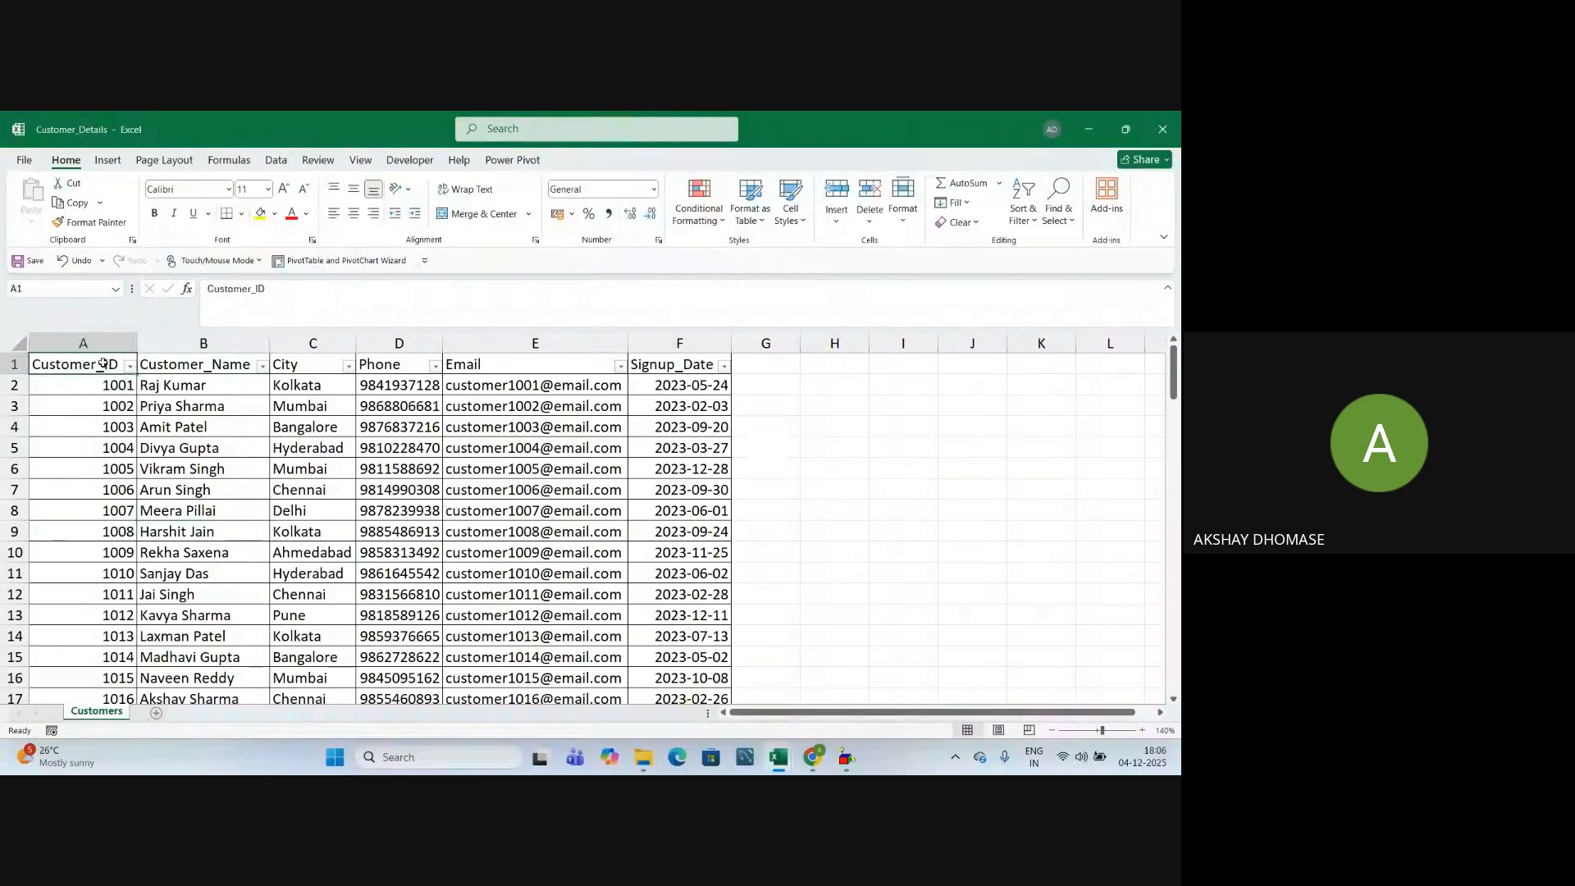
pyautogui.click(222, 369)
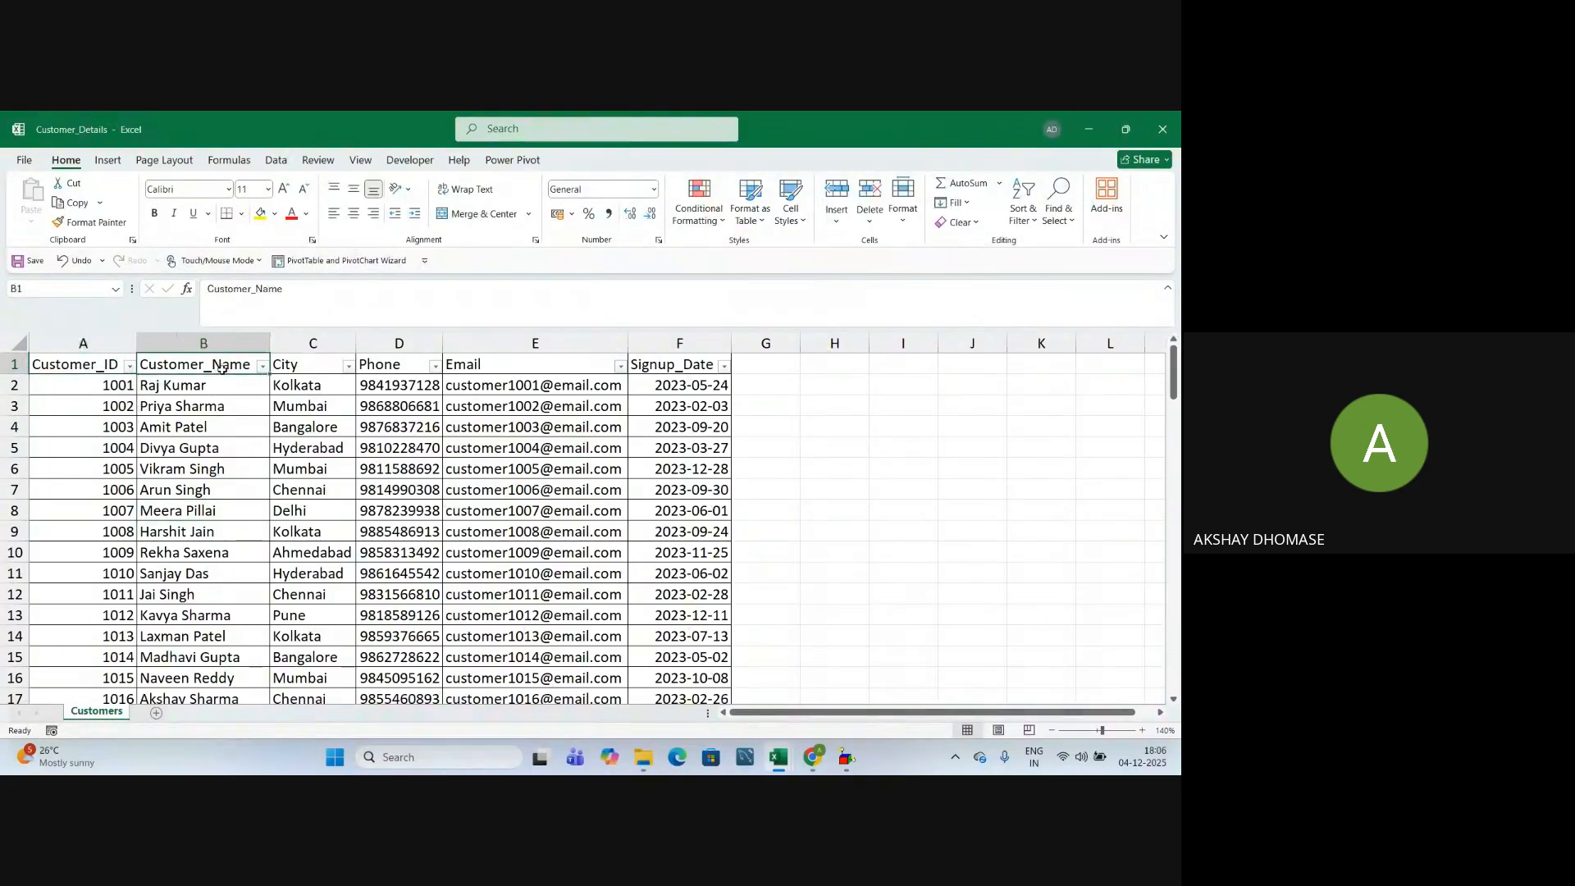
pyautogui.click(263, 365)
pyautogui.click(179, 547)
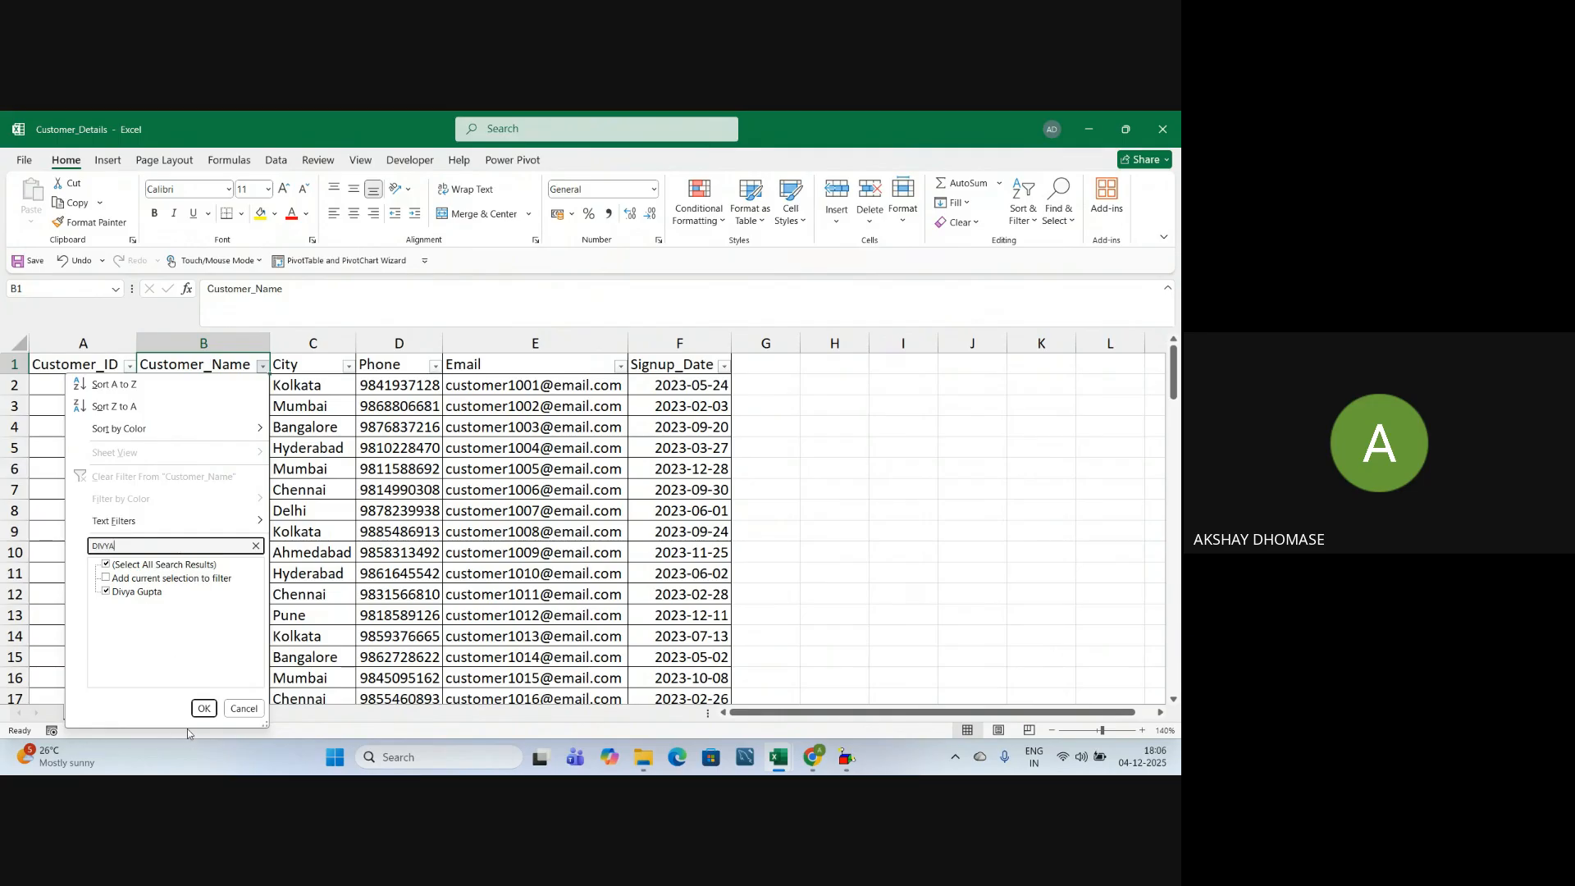
pyautogui.click(204, 708)
pyautogui.click(244, 519)
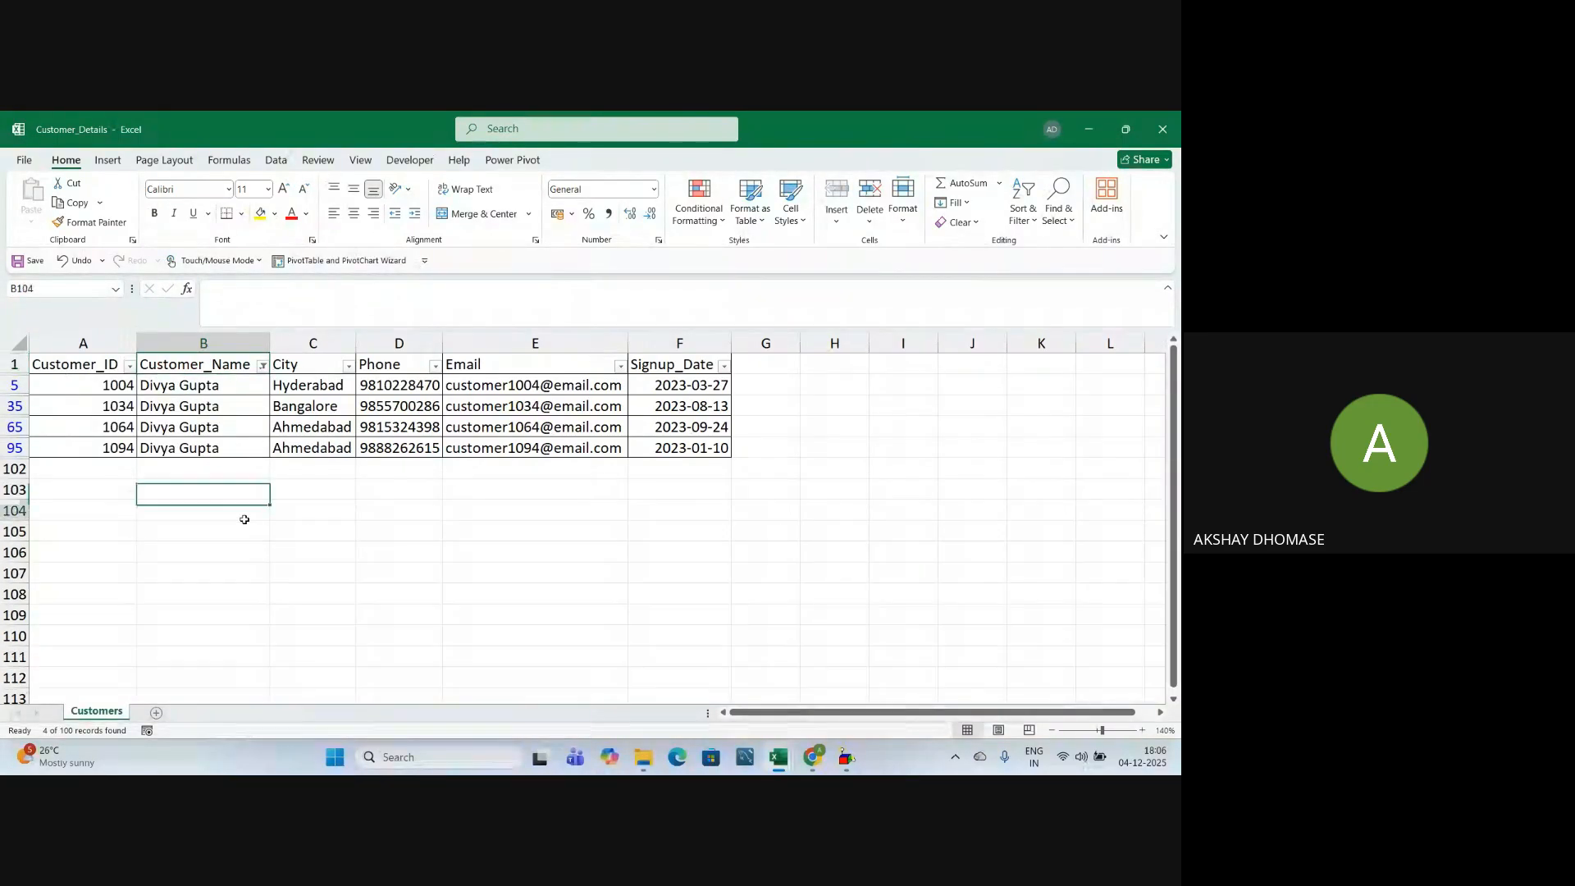
# Compare the Customer_ID, Customer_Name, City, Phone, Email and Signup_Date values across the filtered customer rows
pyautogui.moveTo(161, 387); pyautogui.dragTo(167, 445)
pyautogui.hotkey('ctrl', 'v')
pyautogui.moveTo(106, 389); pyautogui.dragTo(97, 448)
pyautogui.hotkey('ctrl', 'v')
pyautogui.moveTo(190, 393); pyautogui.dragTo(190, 449)
pyautogui.hotkey('ctrl', 'v')
pyautogui.moveTo(95, 385); pyautogui.dragTo(97, 447)
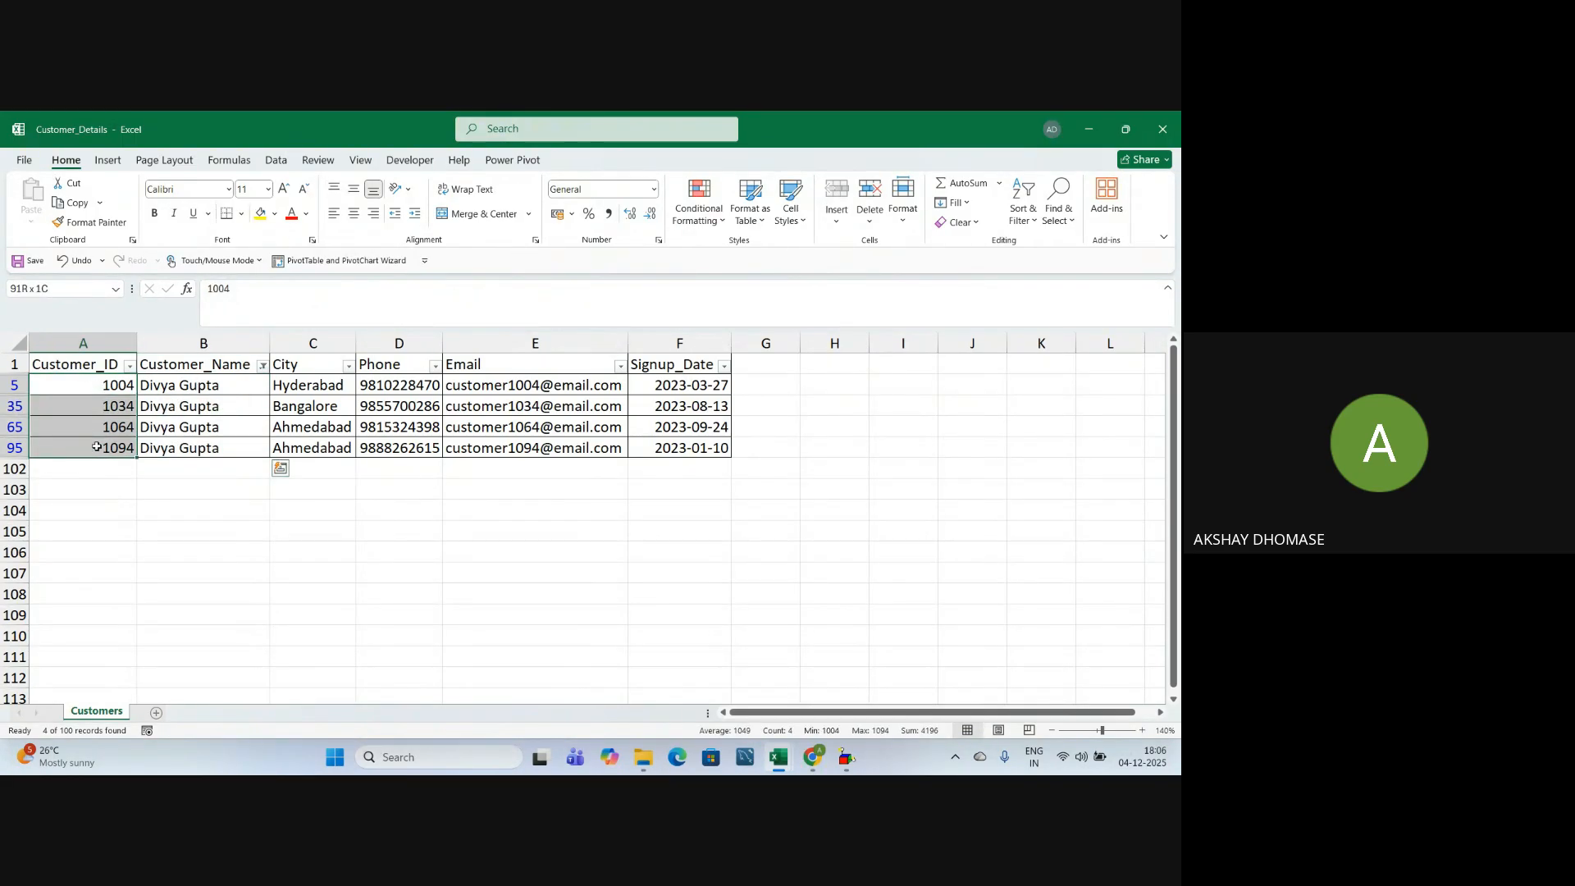
pyautogui.hotkey('ctrl', 'v')
pyautogui.click(177, 525)
pyautogui.moveTo(176, 385); pyautogui.dragTo(174, 449)
pyautogui.moveTo(488, 386); pyautogui.dragTo(474, 447)
pyautogui.moveTo(398, 386); pyautogui.dragTo(389, 448)
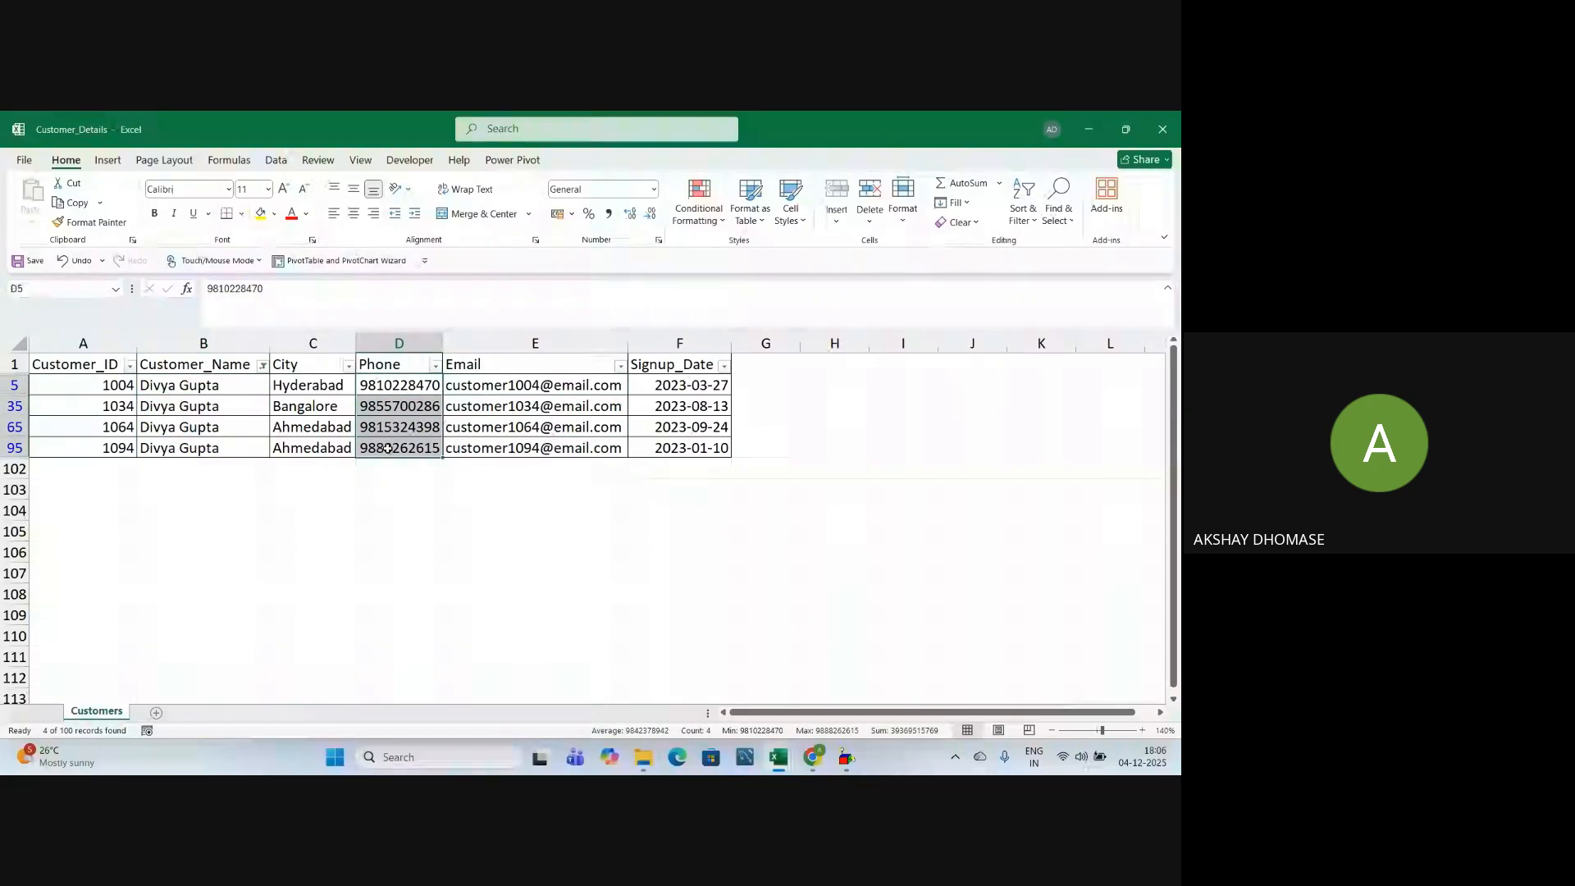
pyautogui.moveTo(651, 384); pyautogui.dragTo(636, 448)
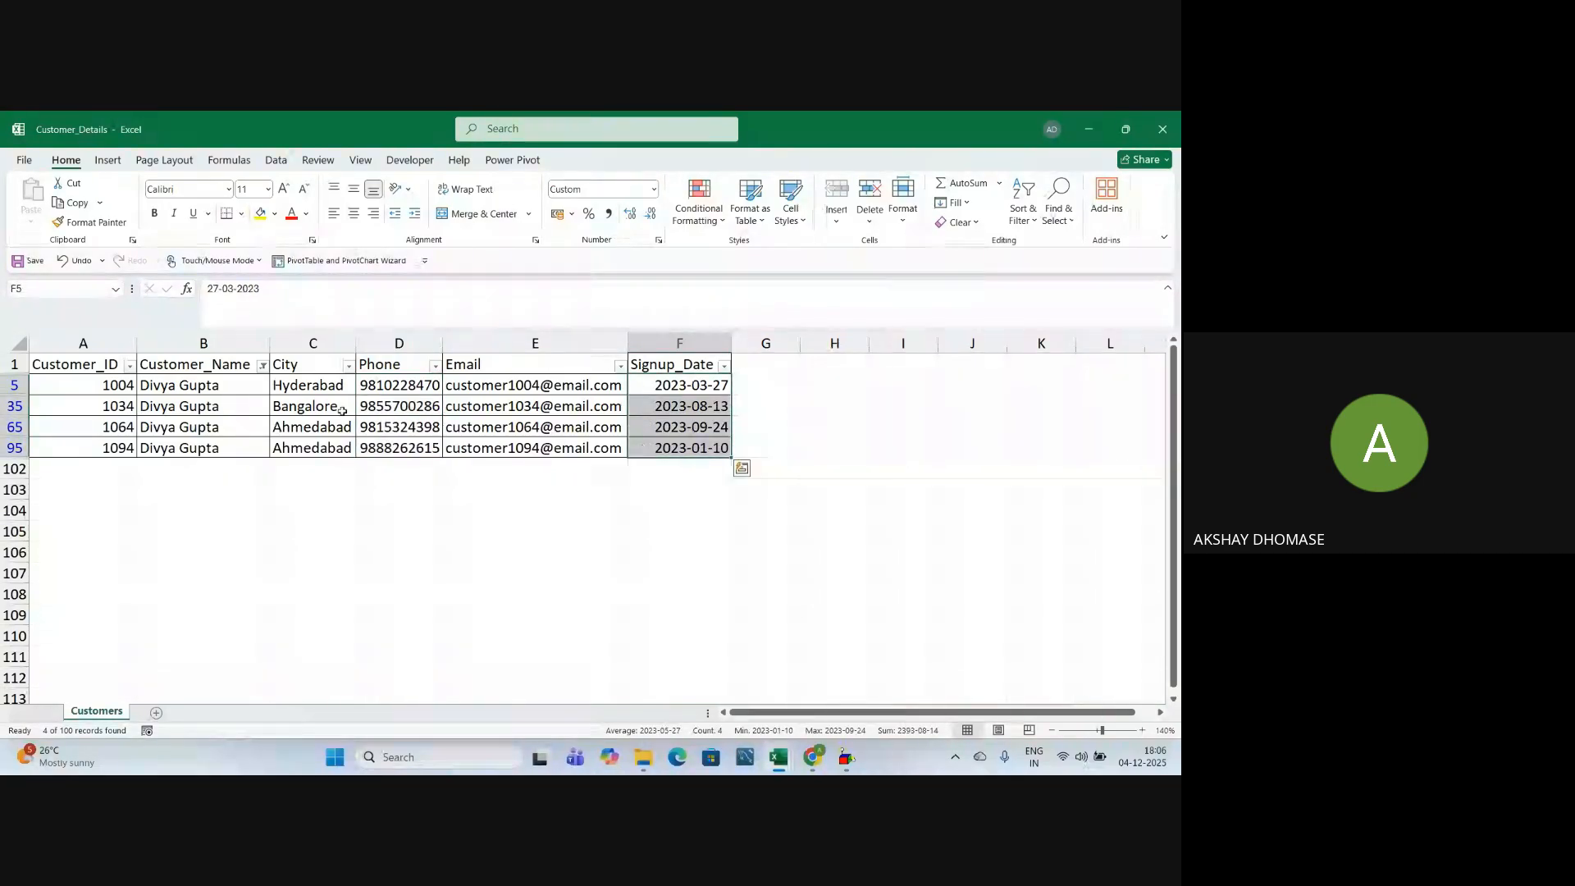
pyautogui.moveTo(308, 386); pyautogui.dragTo(305, 448)
pyautogui.click(304, 508)
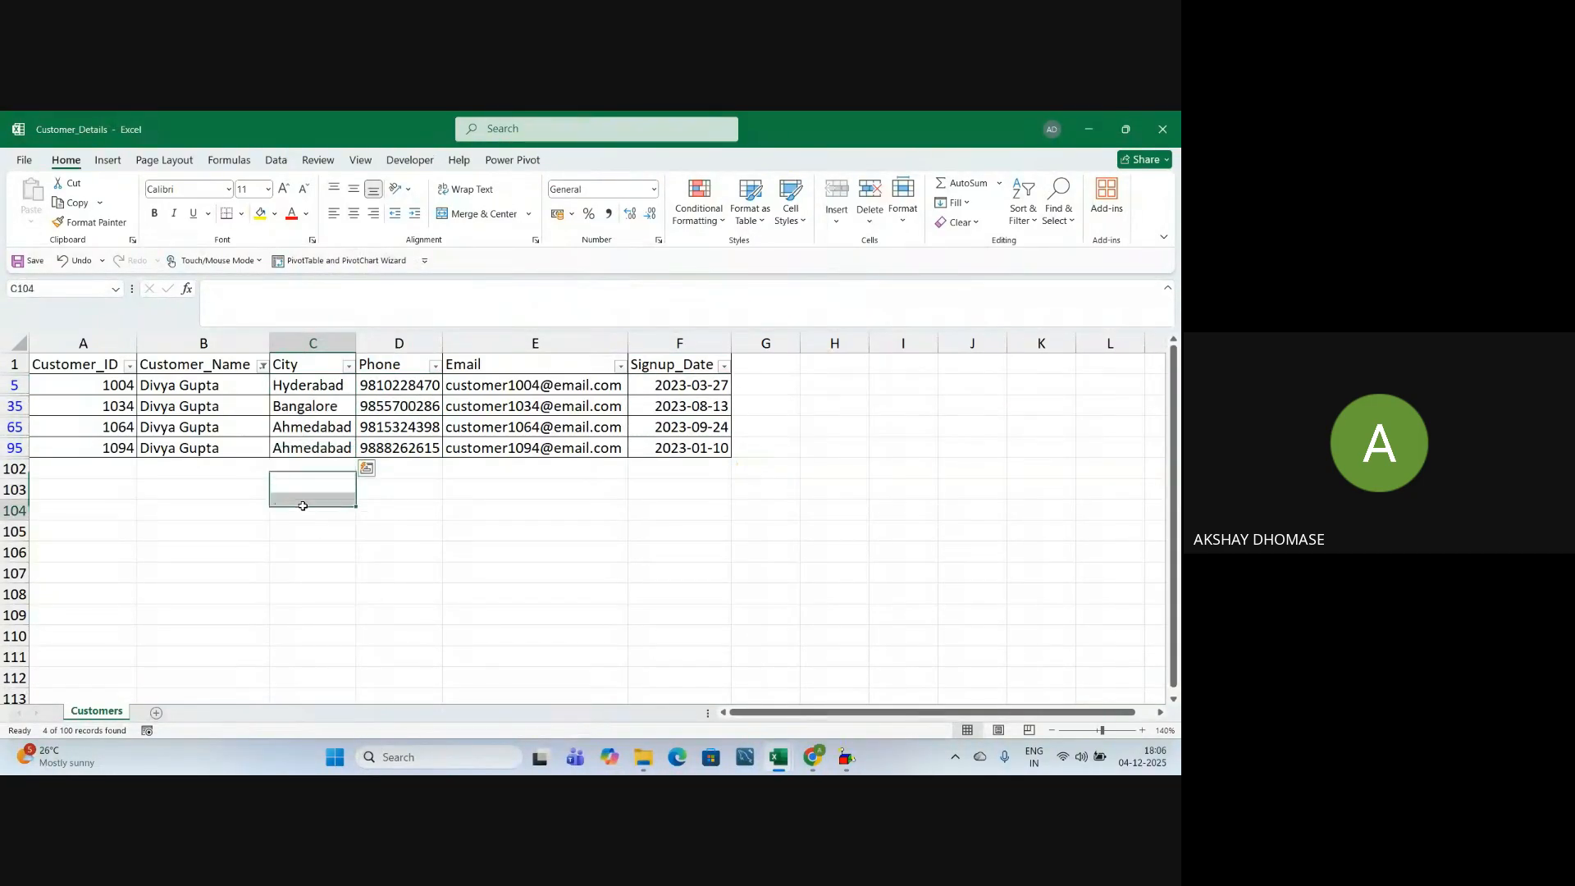
pyautogui.click(369, 450)
# Clear the filter from the Customer_Name column of the Customers sheet
pyautogui.click(261, 365)
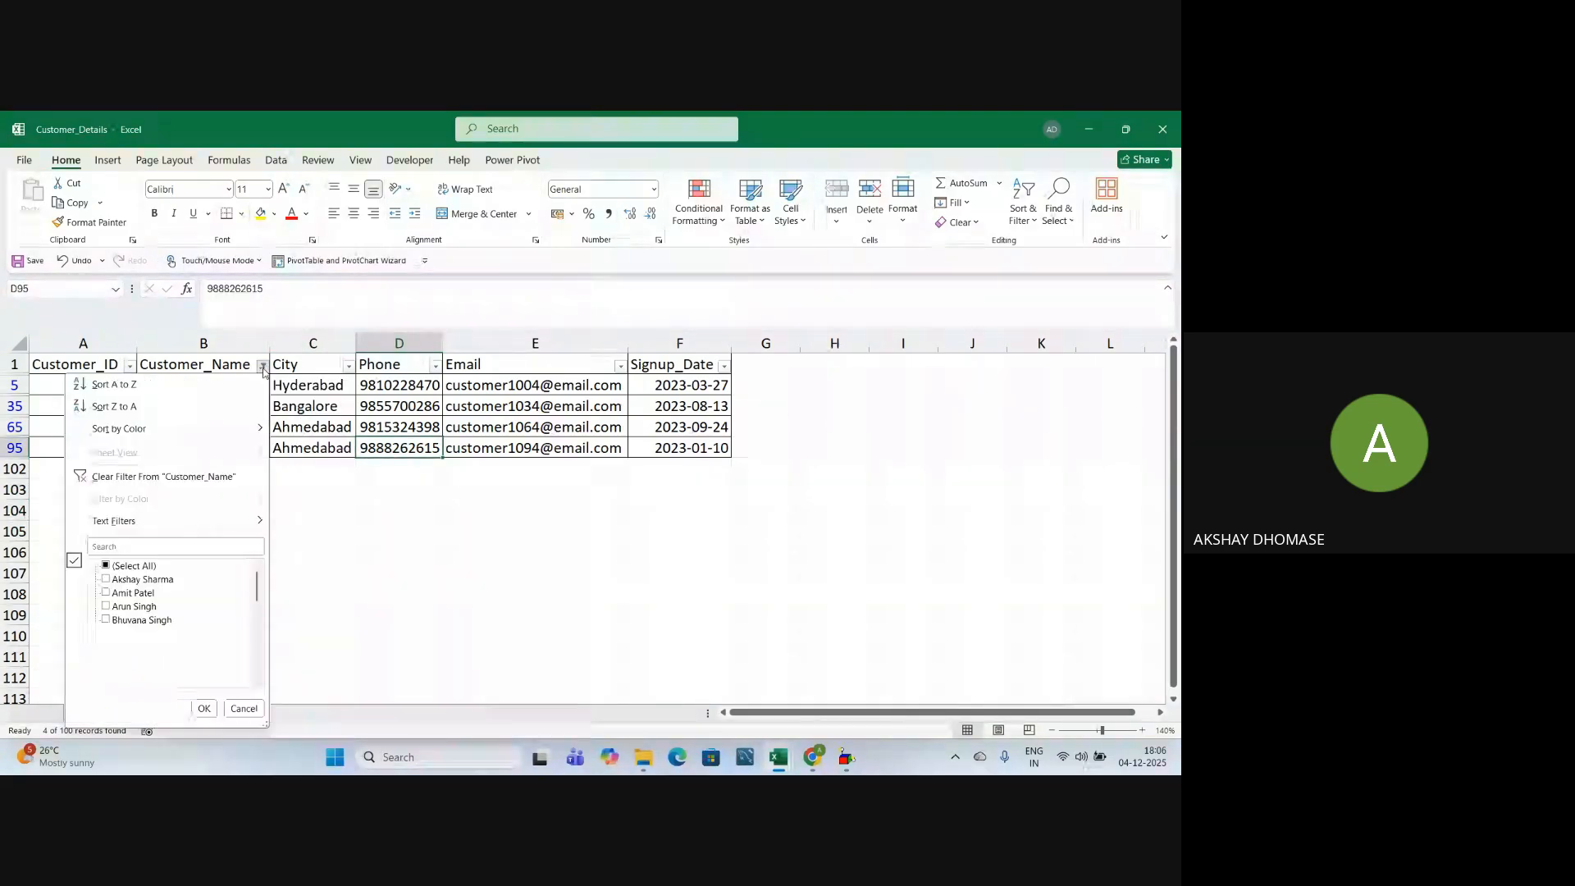
pyautogui.click(131, 477)
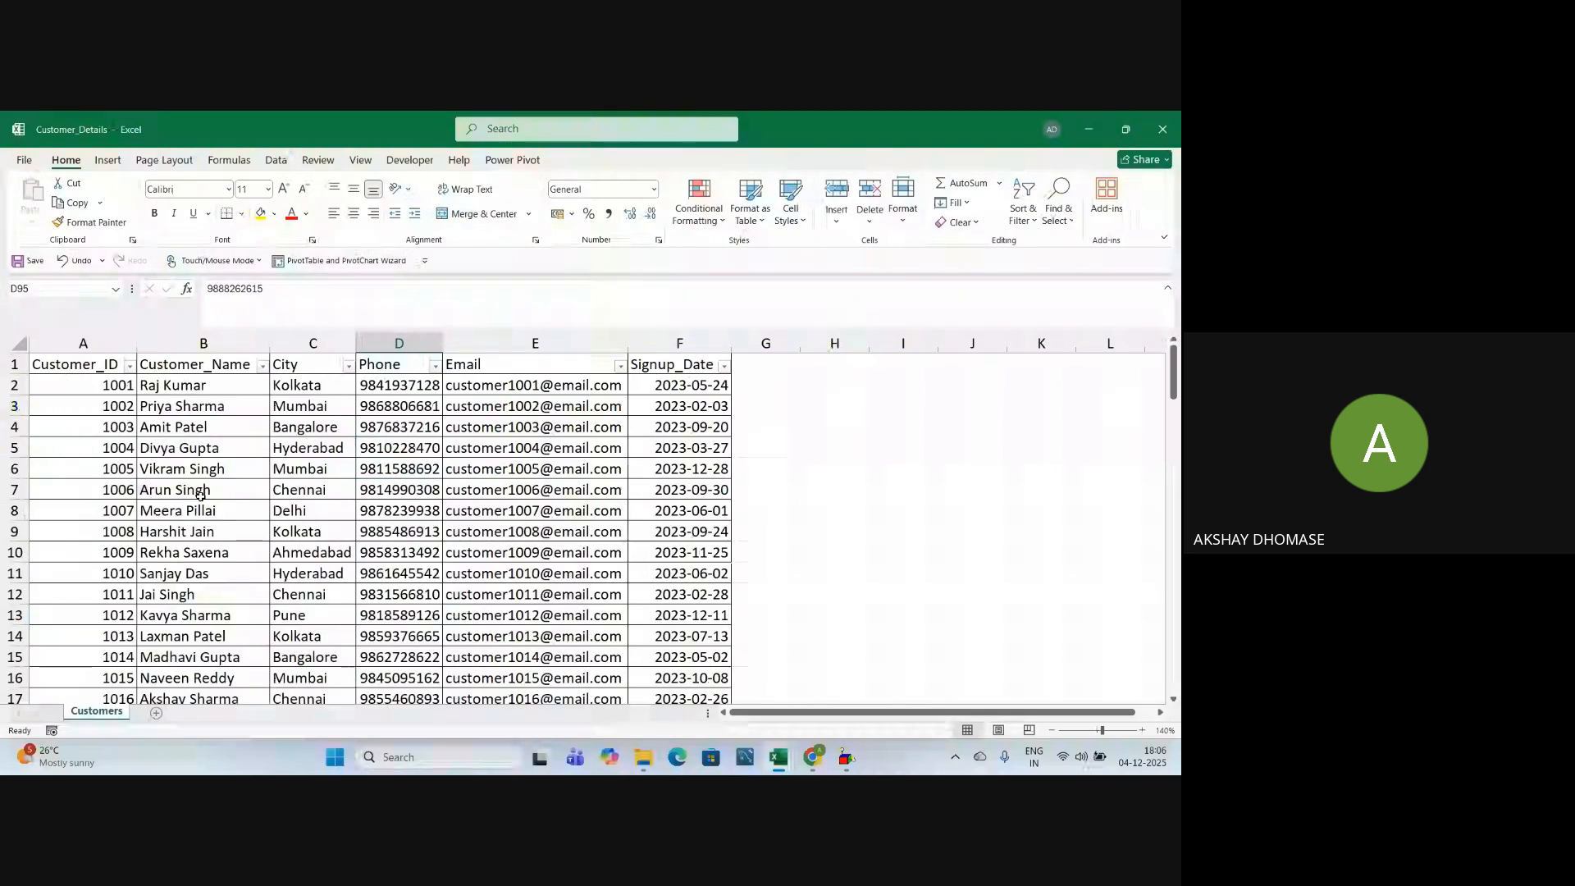
pyautogui.click(262, 526)
pyautogui.scroll(-1, 261, 525)
pyautogui.scroll(1, 261, 525)
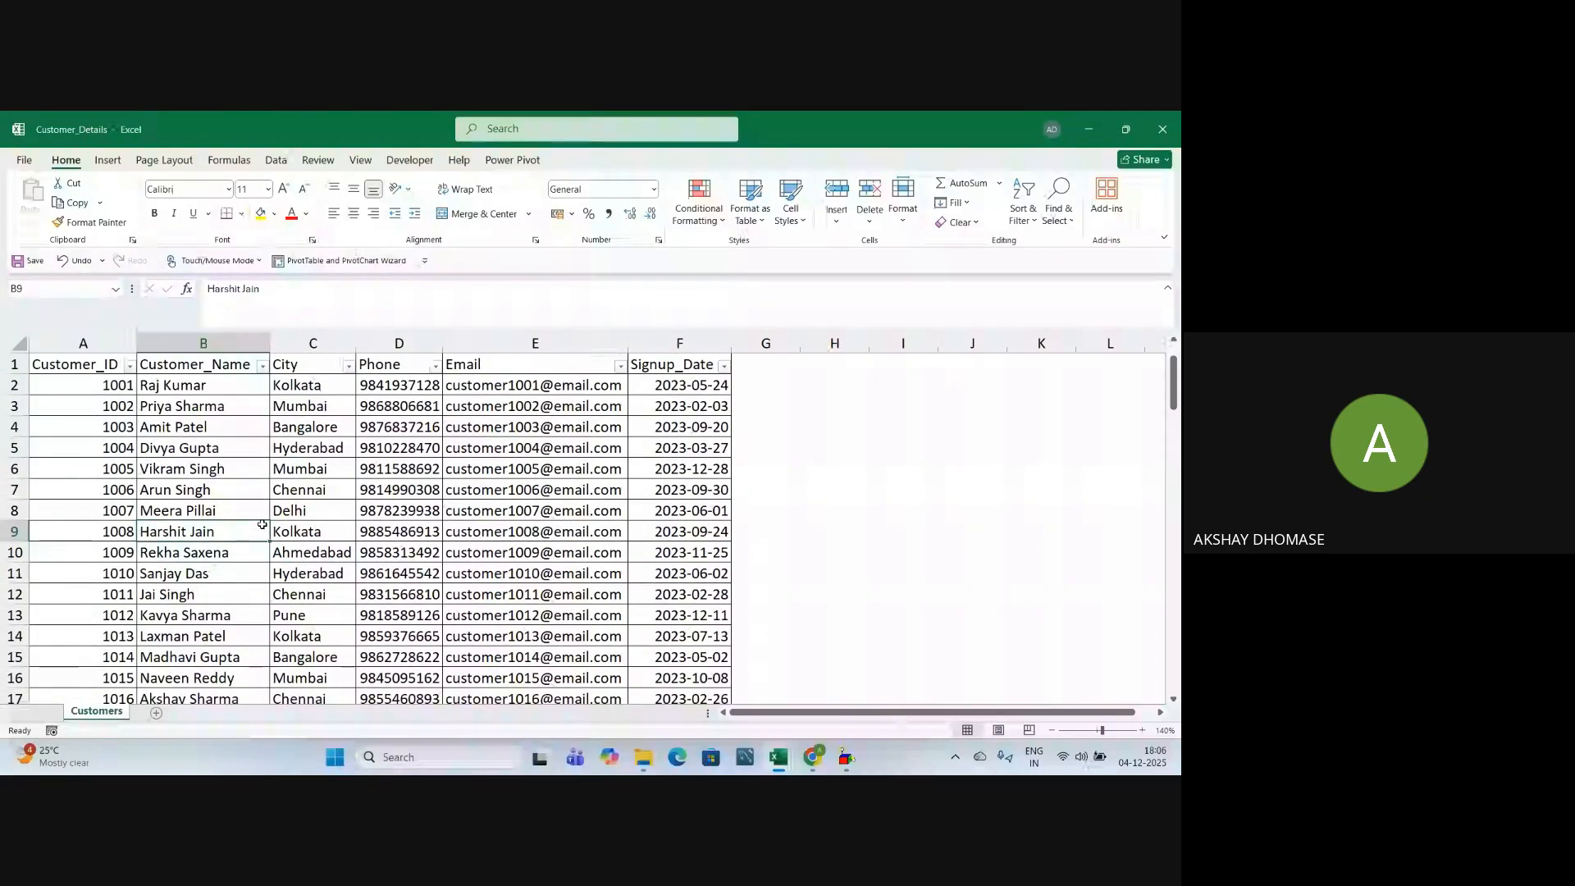
pyautogui.scroll(-1, 262, 525)
pyautogui.scroll(1, 262, 525)
pyautogui.click(256, 448)
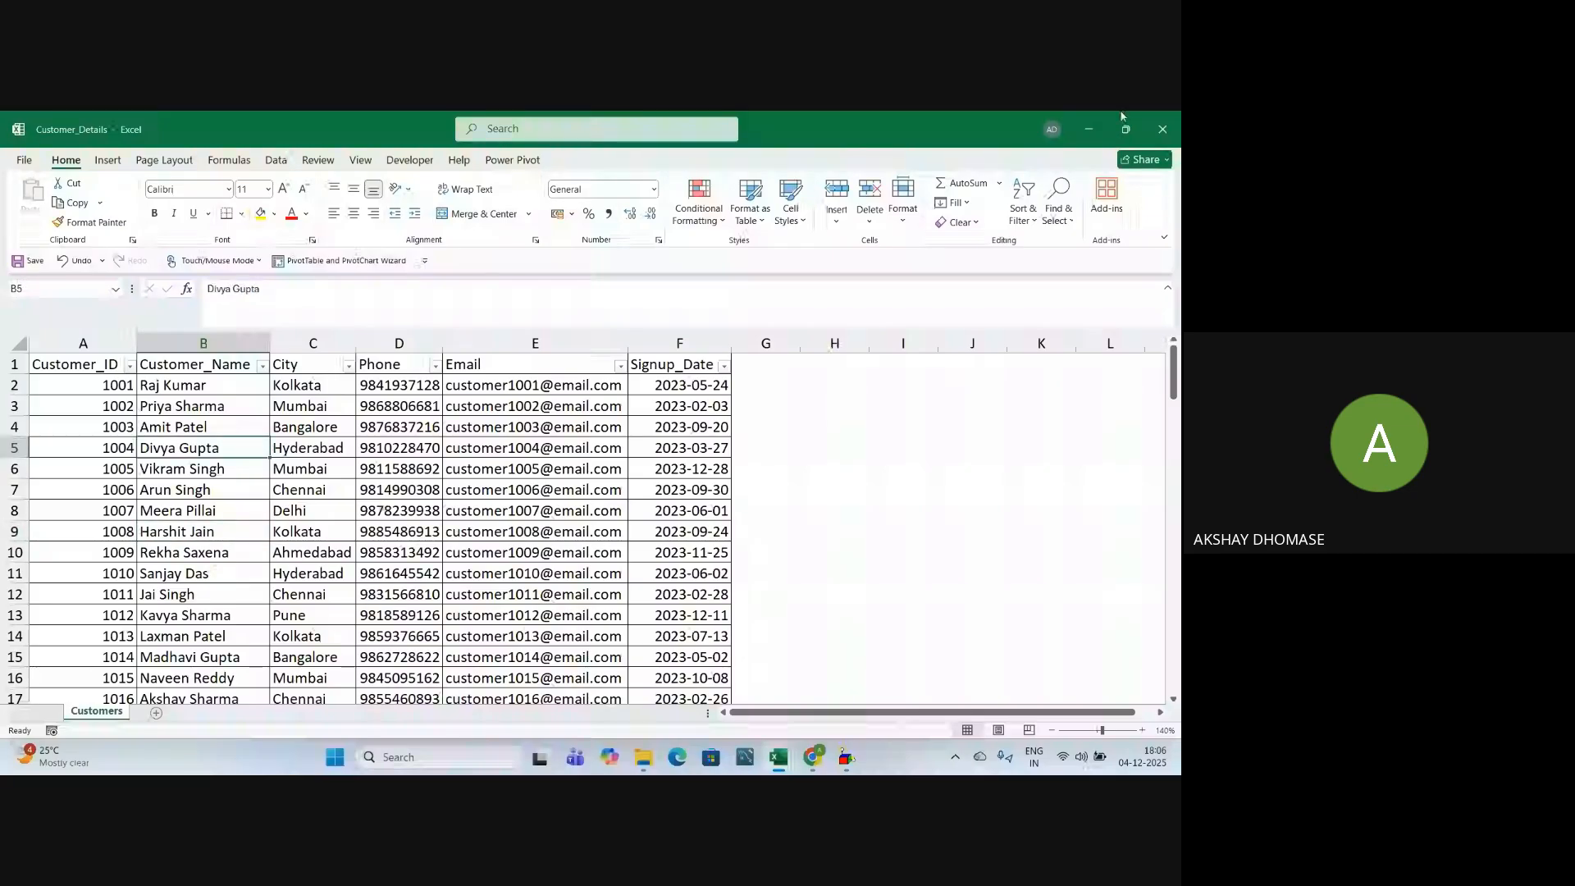
# Close the Customer_Details workbook with its changes saved and create a new blank workbook
pyautogui.click(1171, 128)
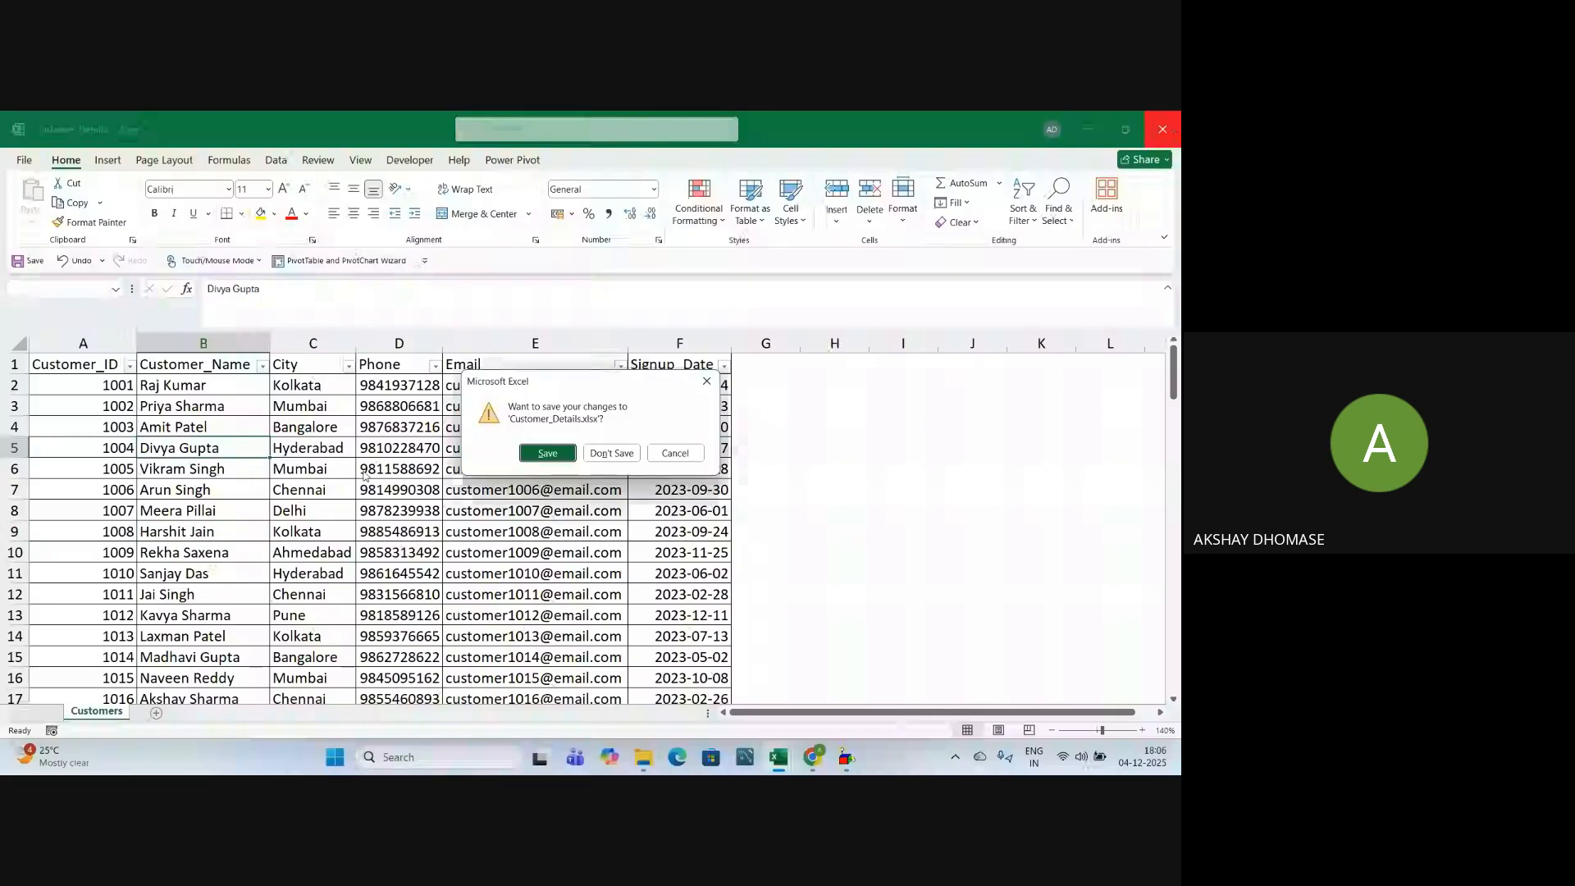
pyautogui.click(541, 457)
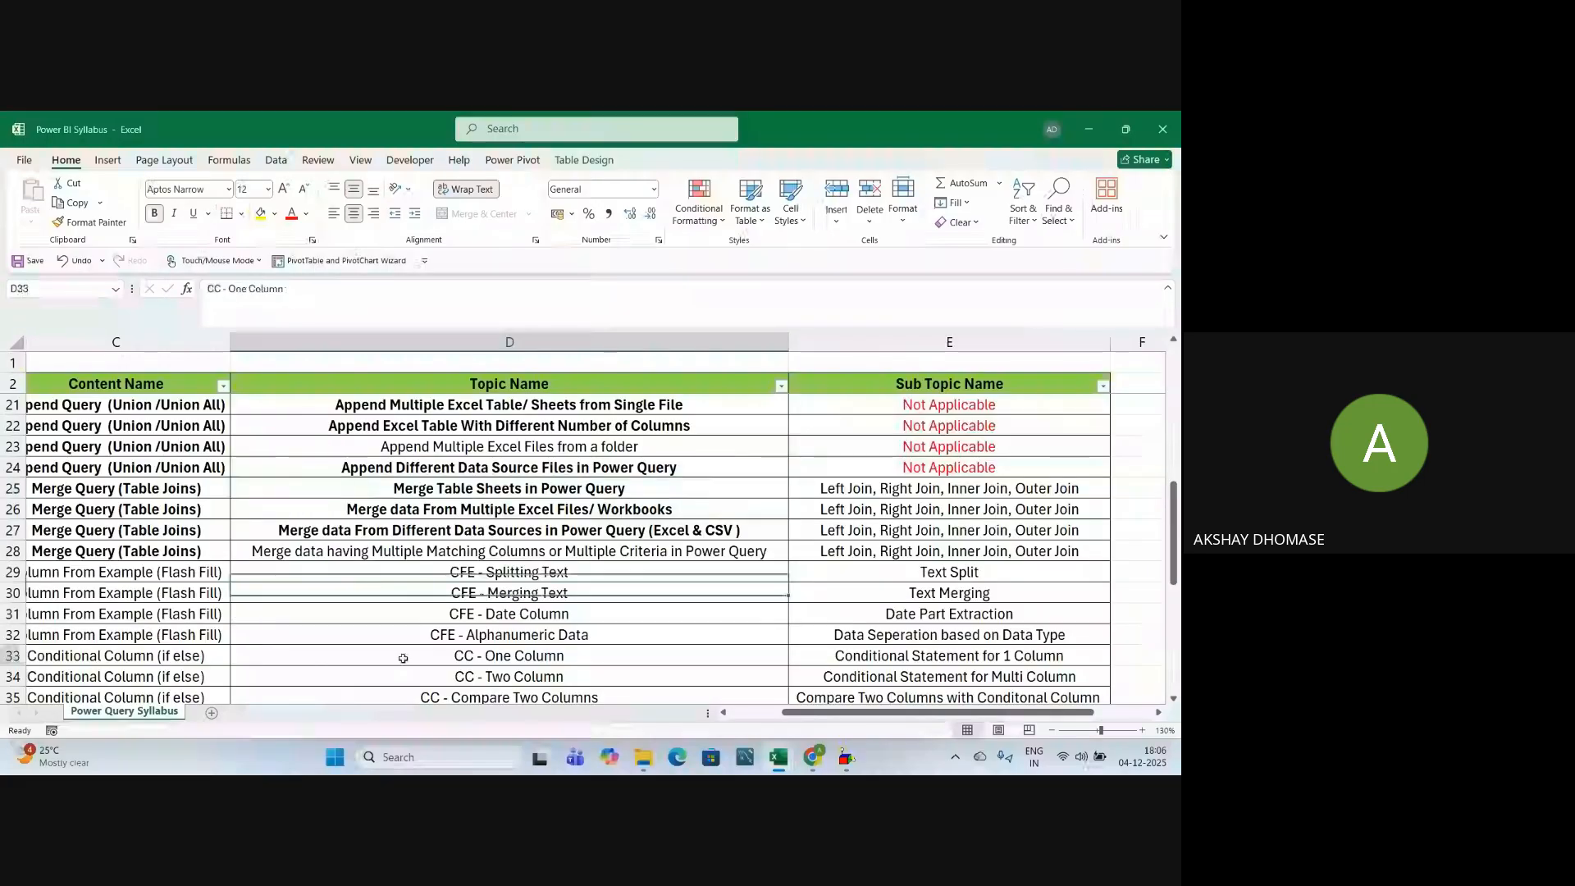
pyautogui.click(396, 557)
pyautogui.click(409, 638)
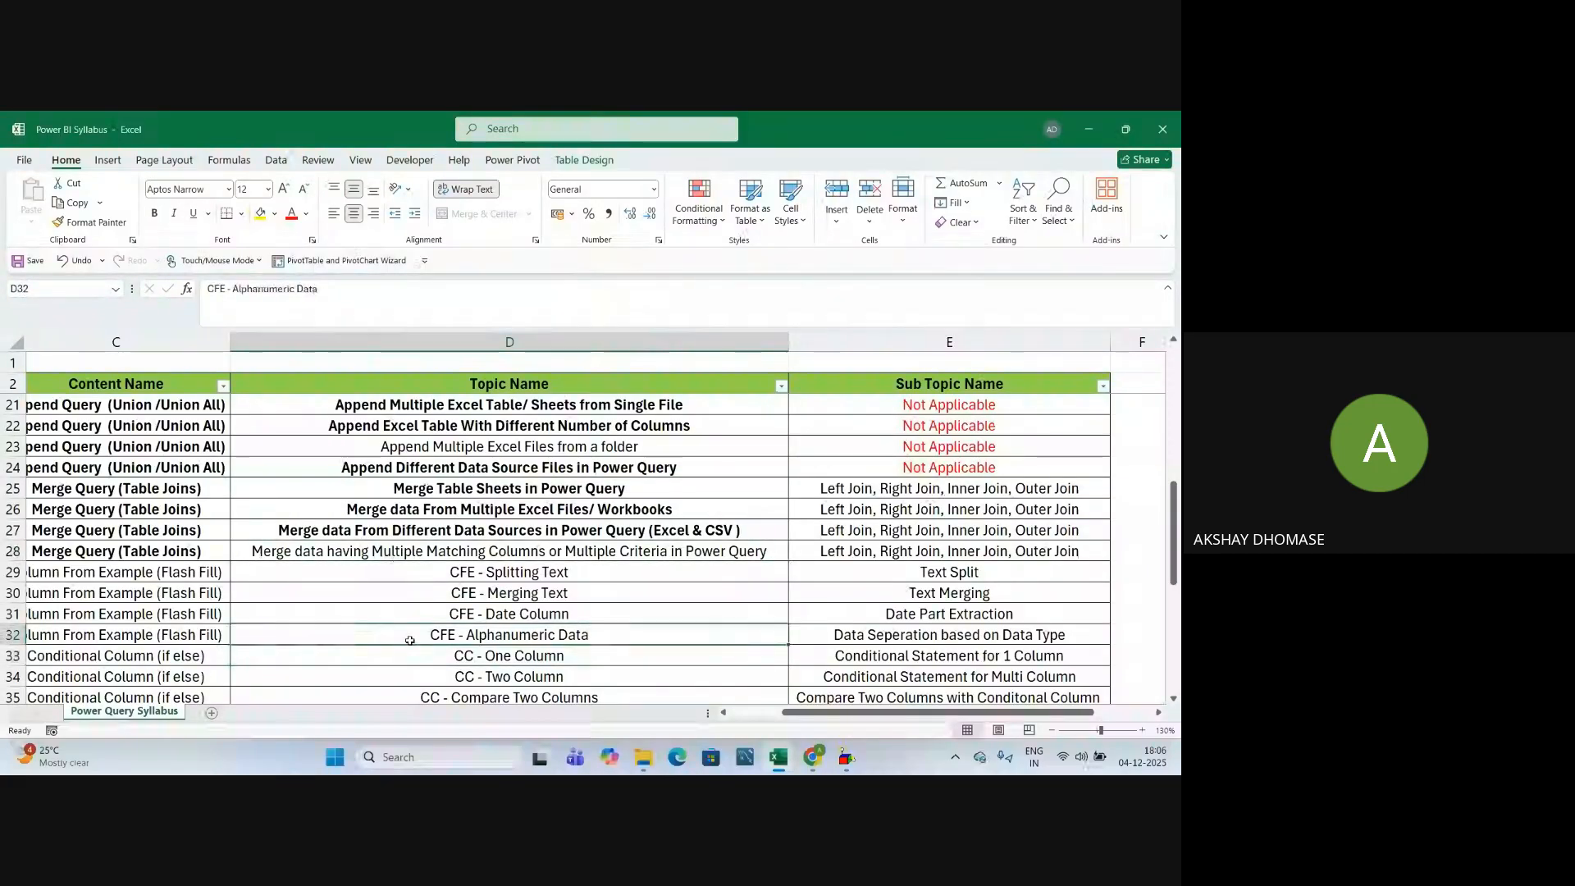
pyautogui.hotkey('ctrl', 'n')
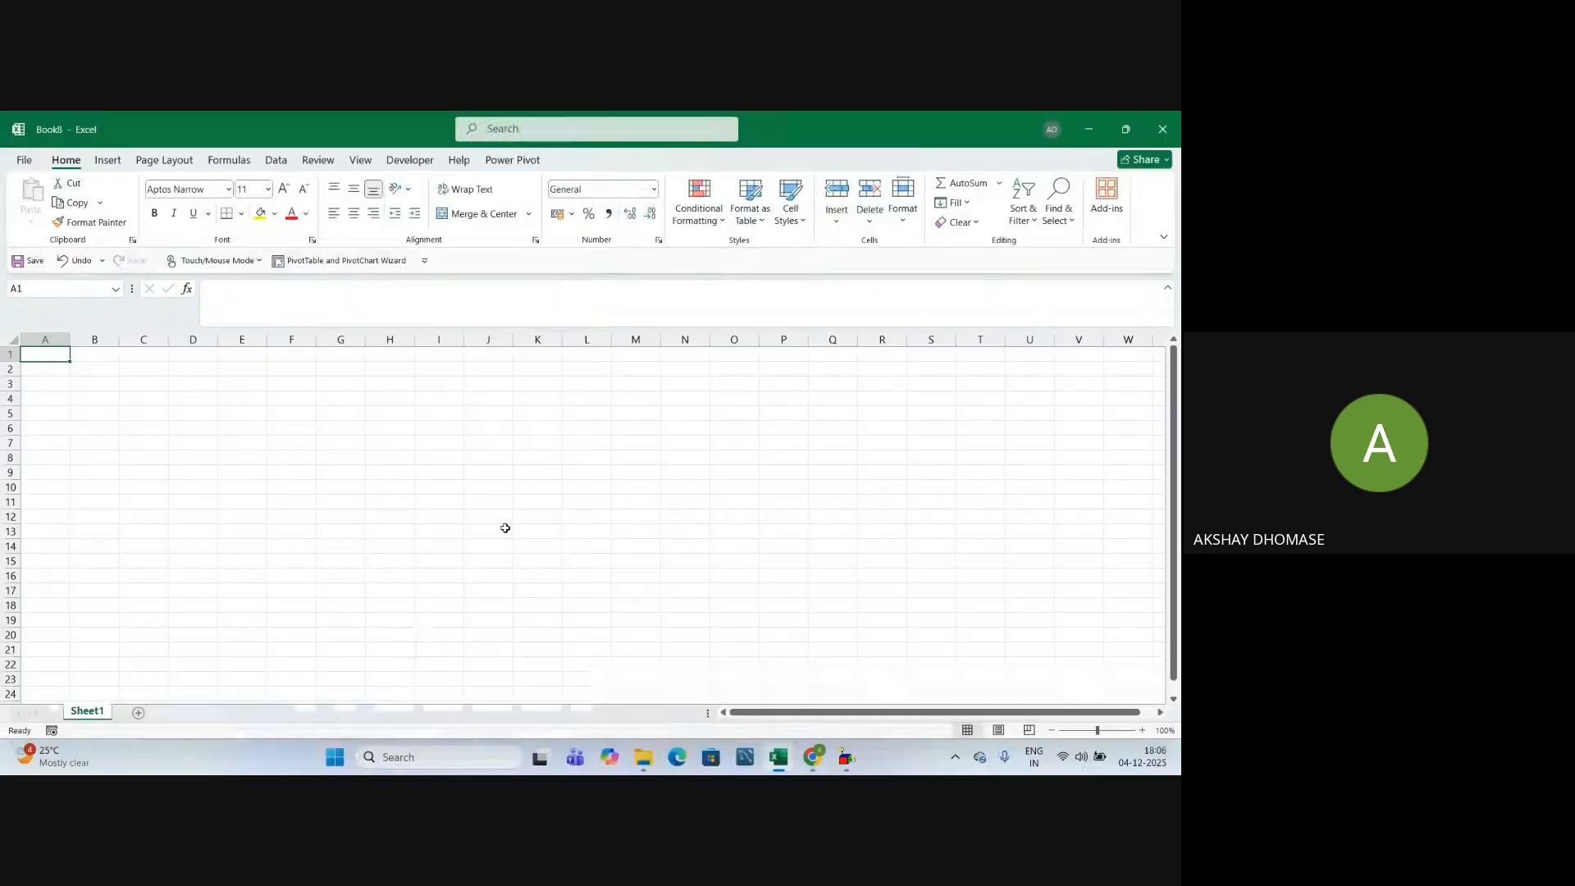
pyautogui.click(510, 517)
# Import the Customer_Details Excel workbook from the Merge Query Match Col -1 folder on the Desktop
pyautogui.click(275, 160)
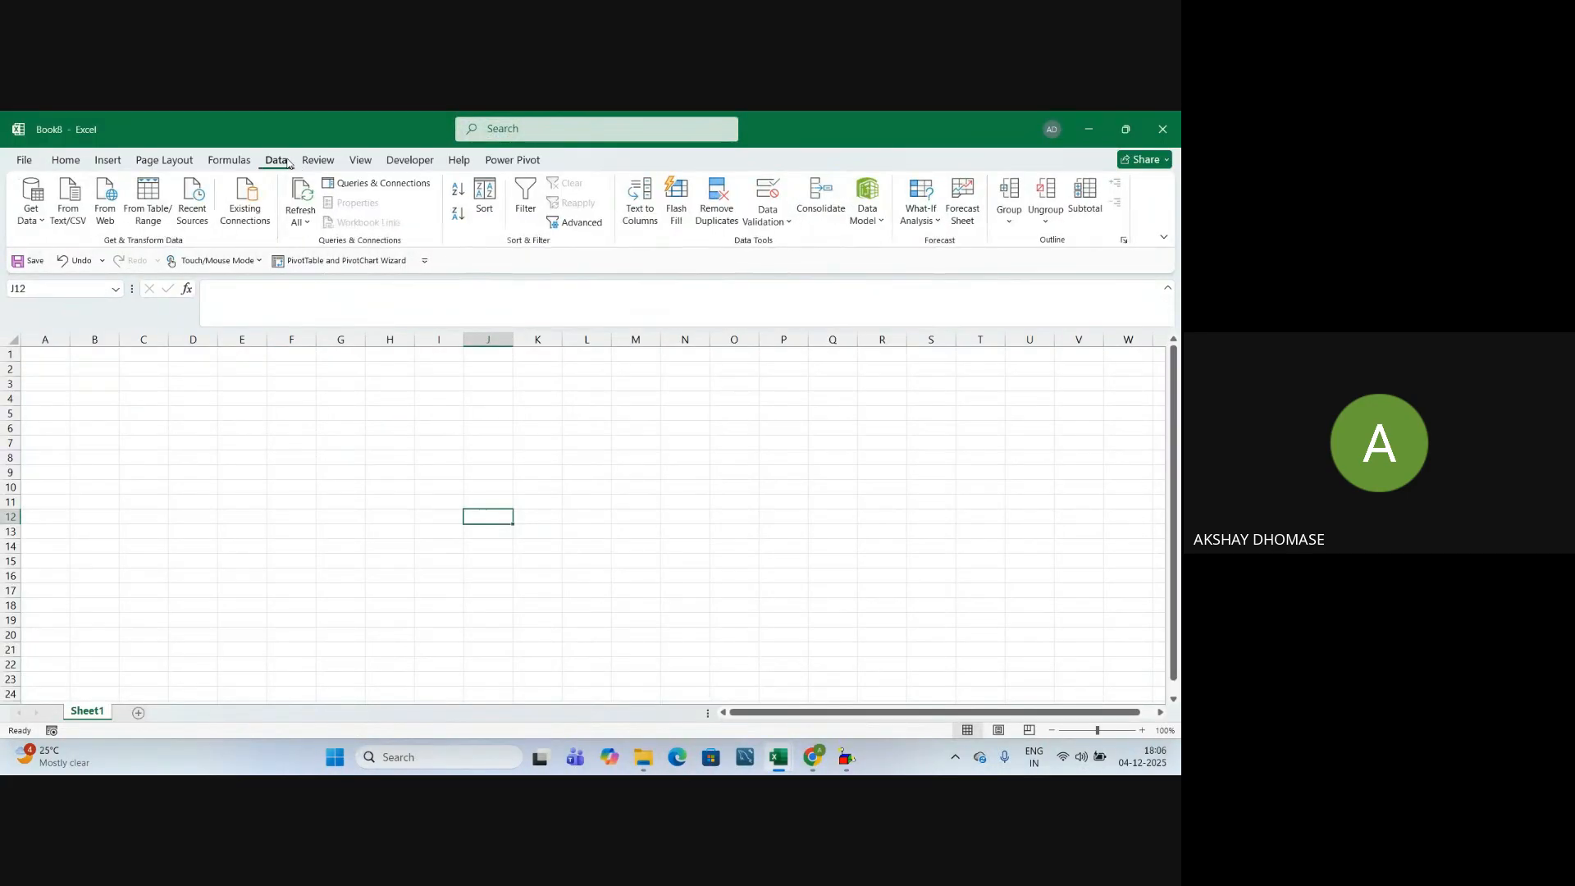
pyautogui.click(31, 203)
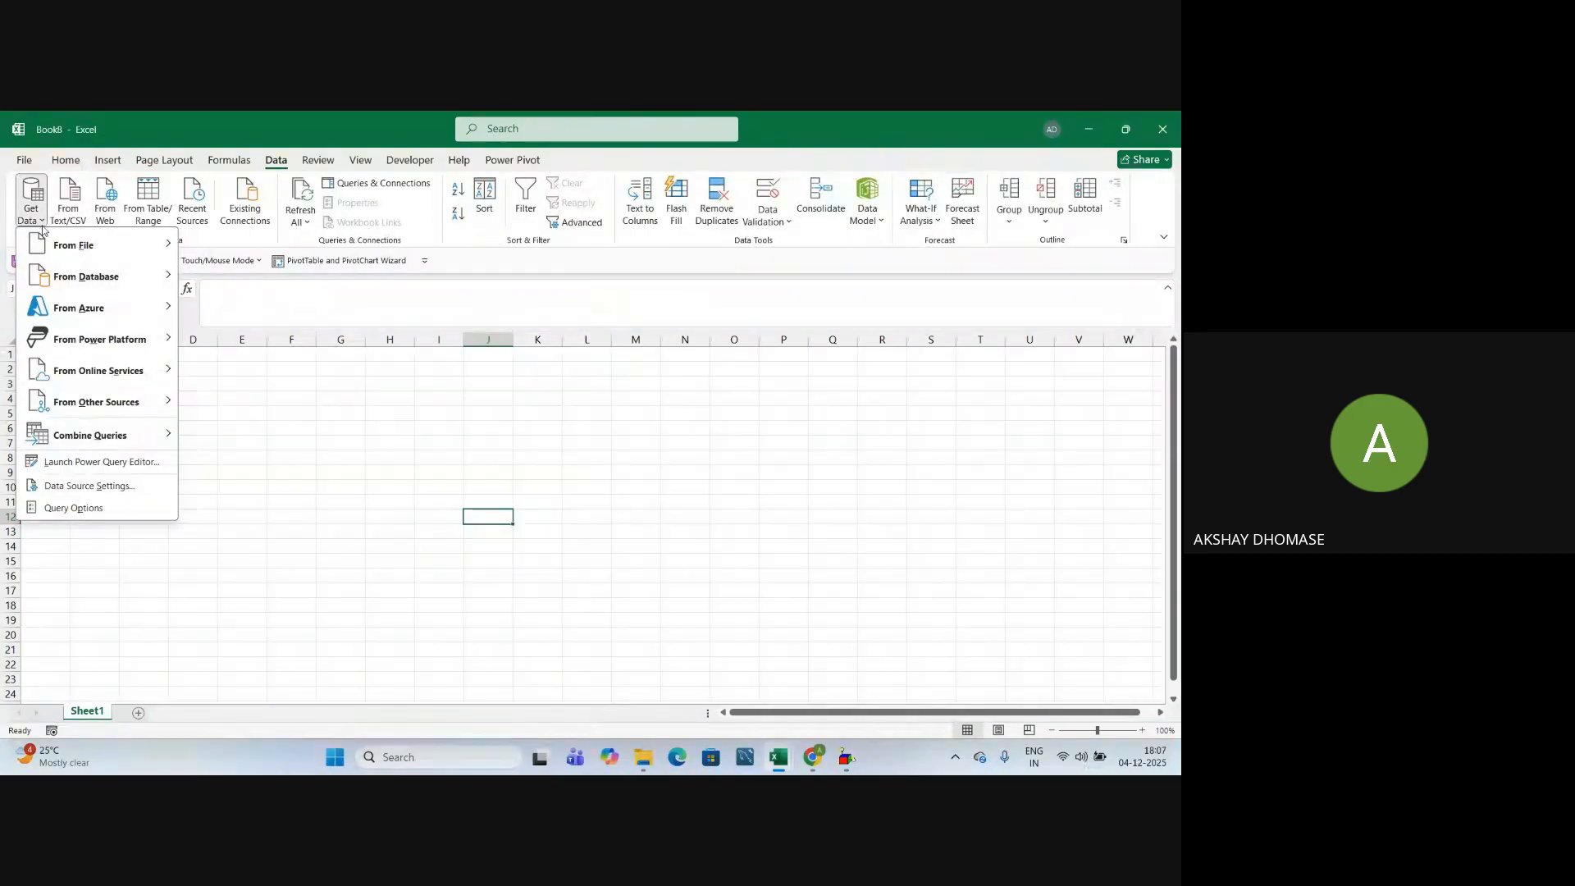
pyautogui.moveTo(71, 250)
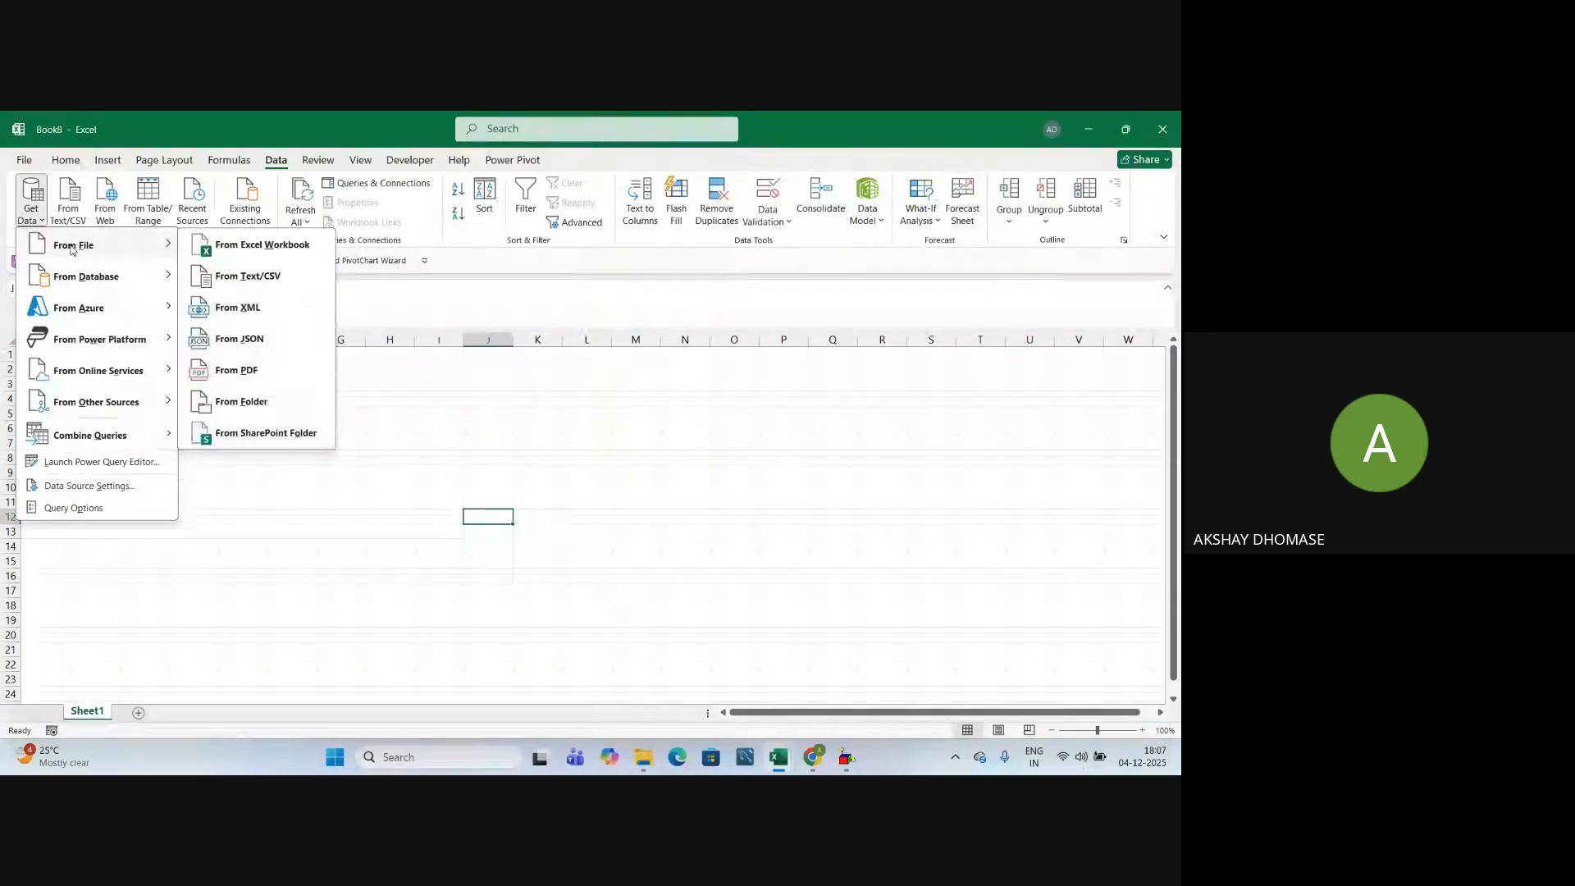
pyautogui.click(257, 247)
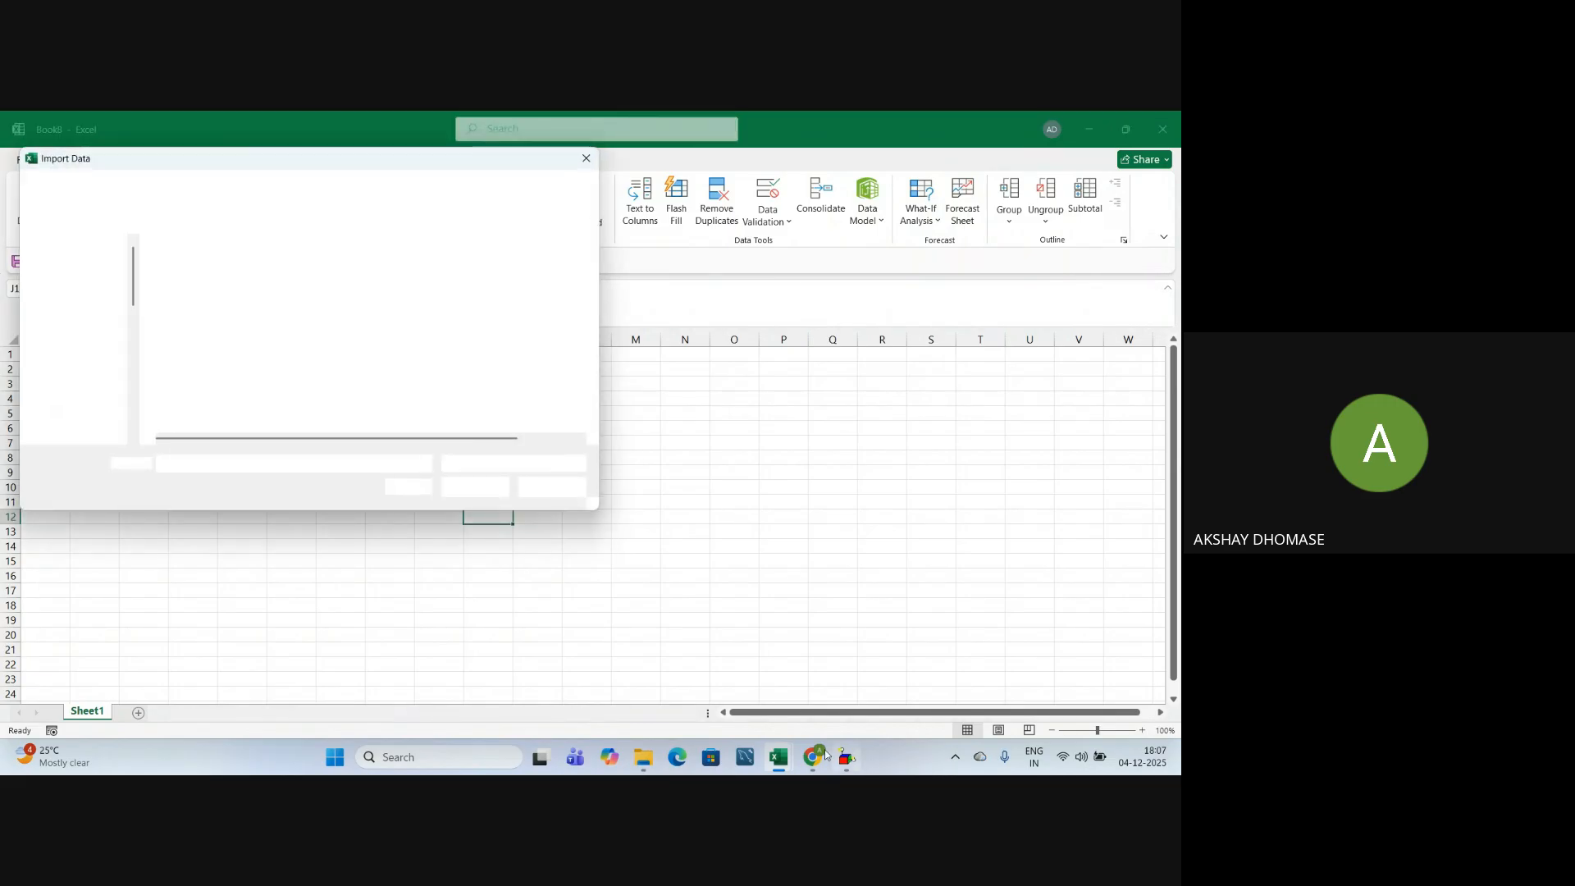
pyautogui.scroll(5, 51, 361)
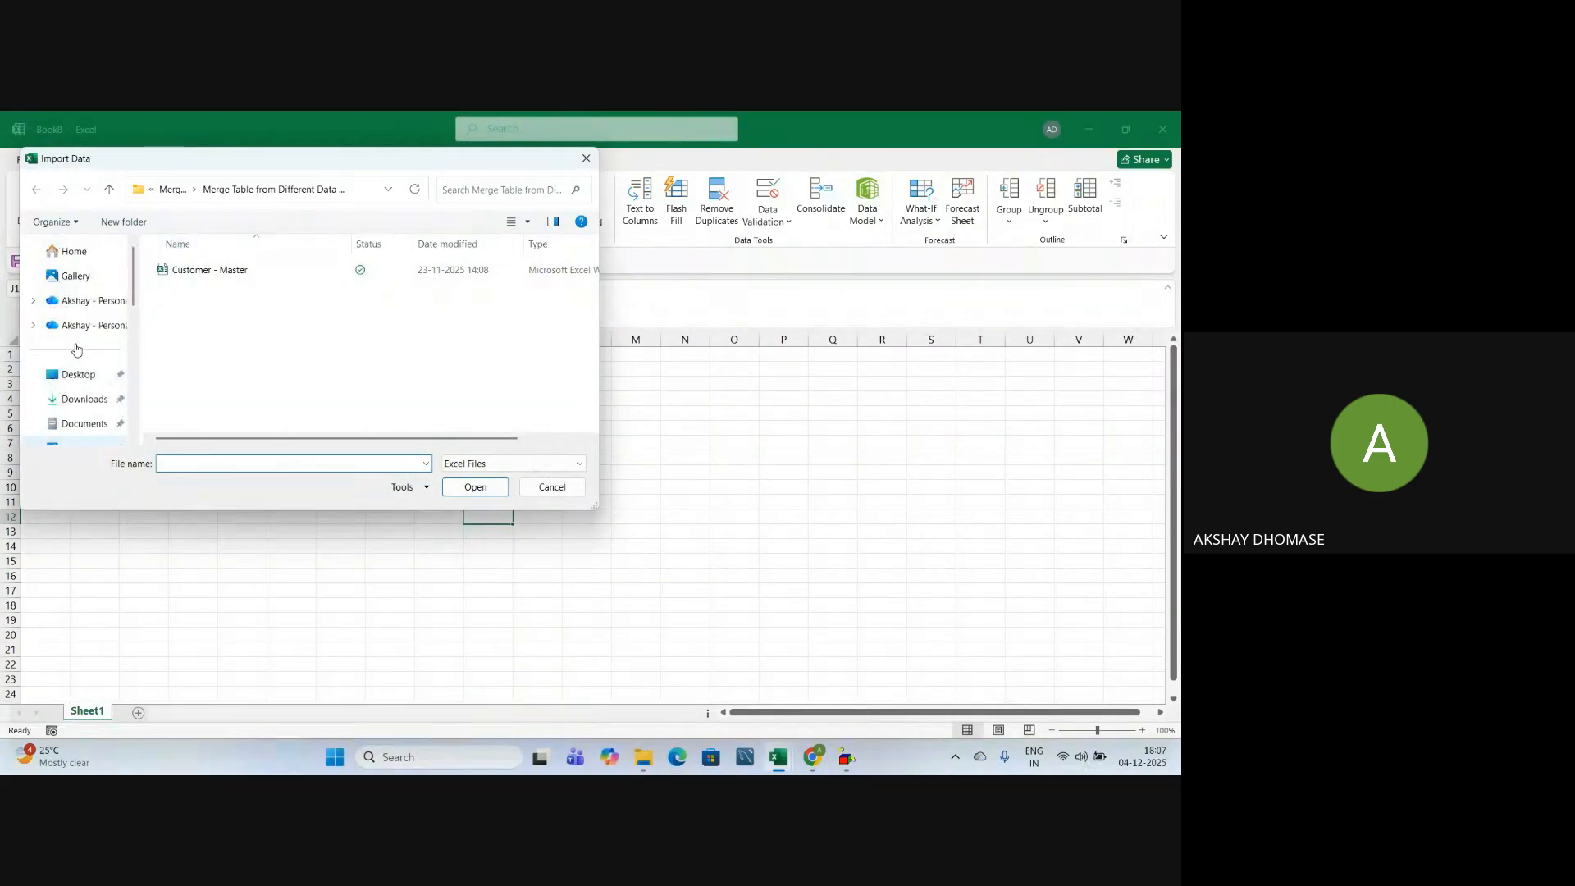
pyautogui.click(77, 375)
pyautogui.scroll(-2, 233, 349)
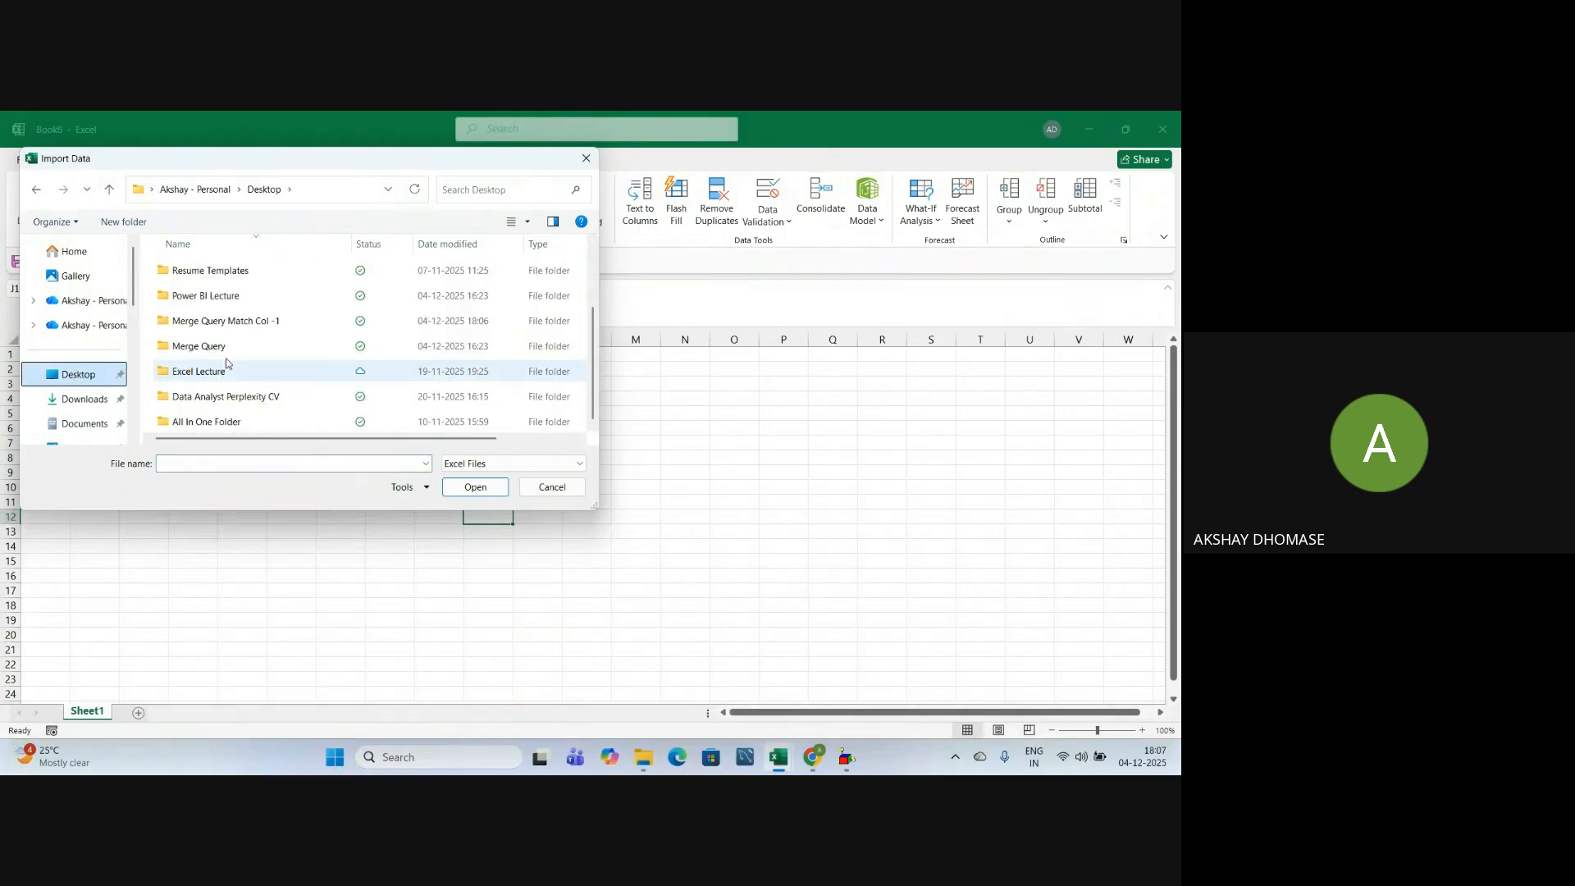
pyautogui.doubleClick(254, 326)
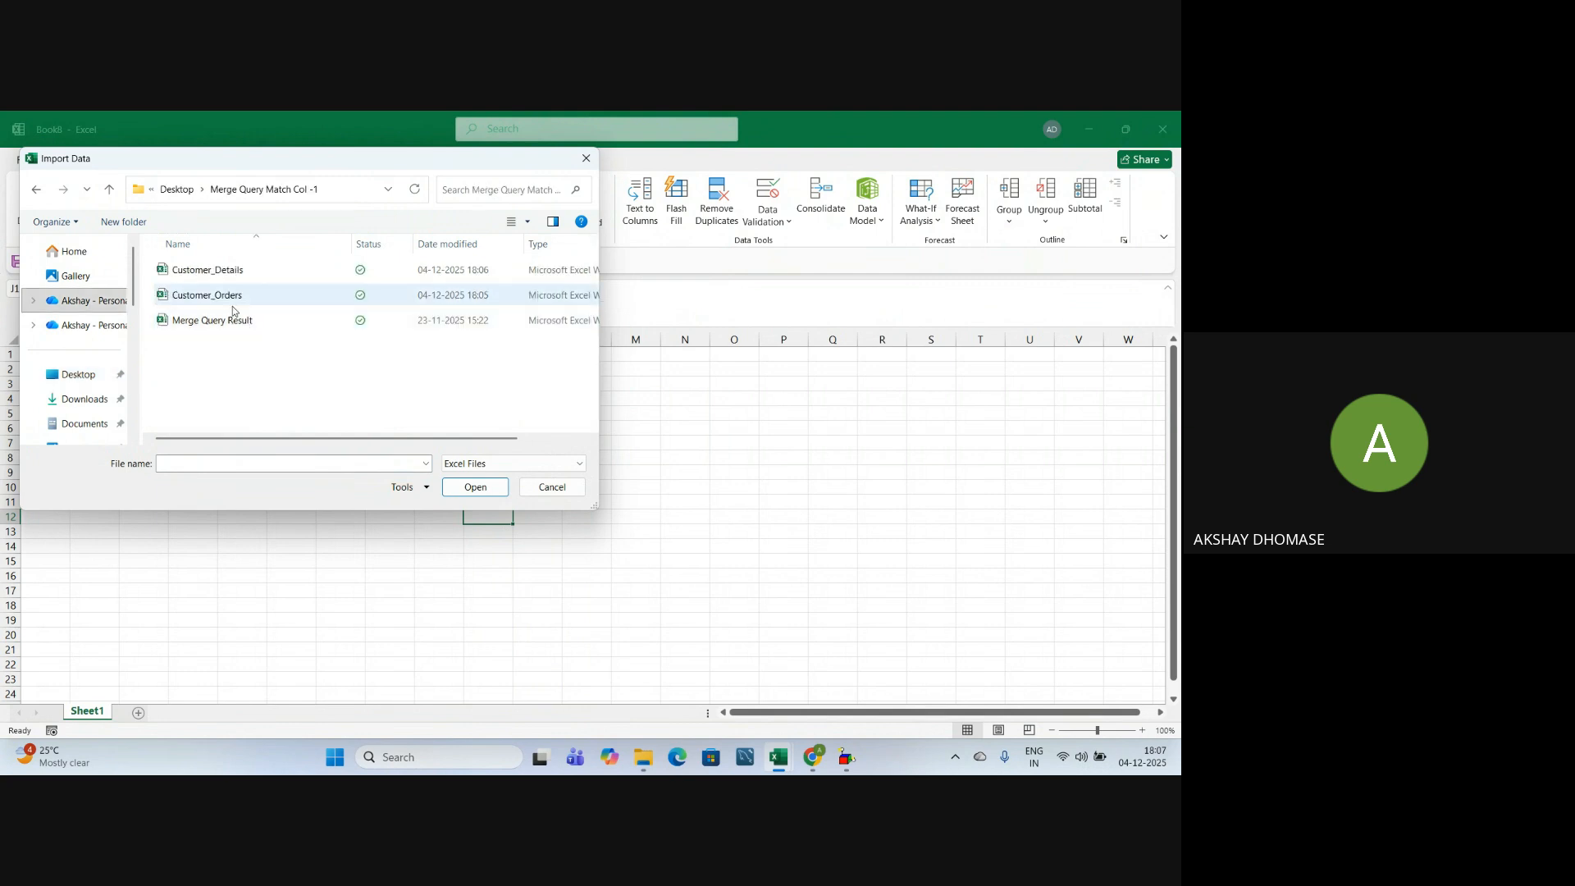
pyautogui.click(205, 274)
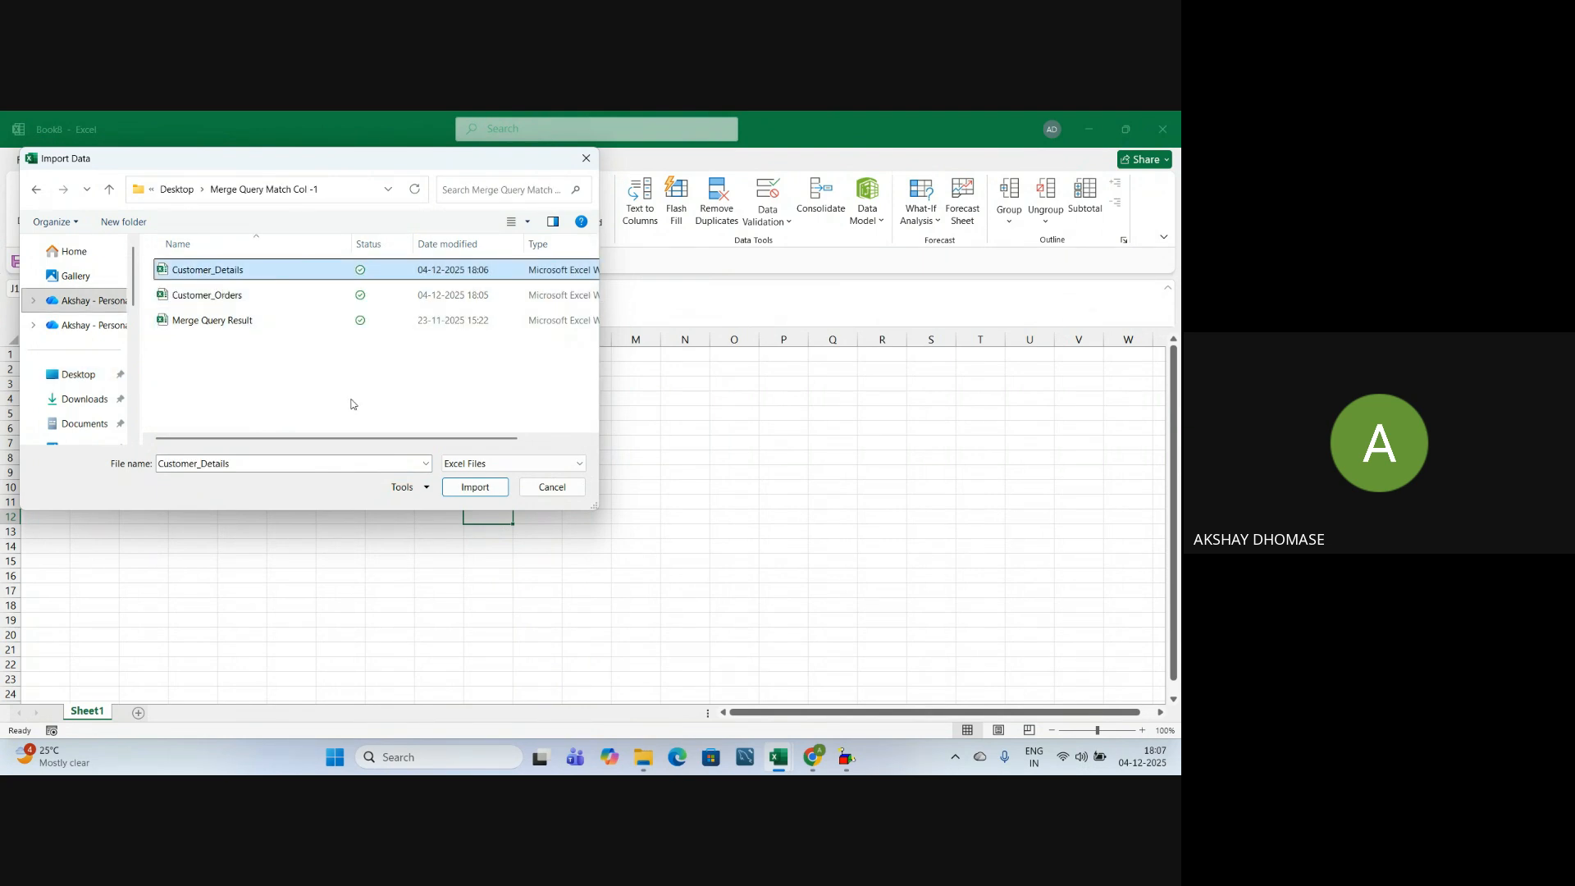
pyautogui.click(468, 488)
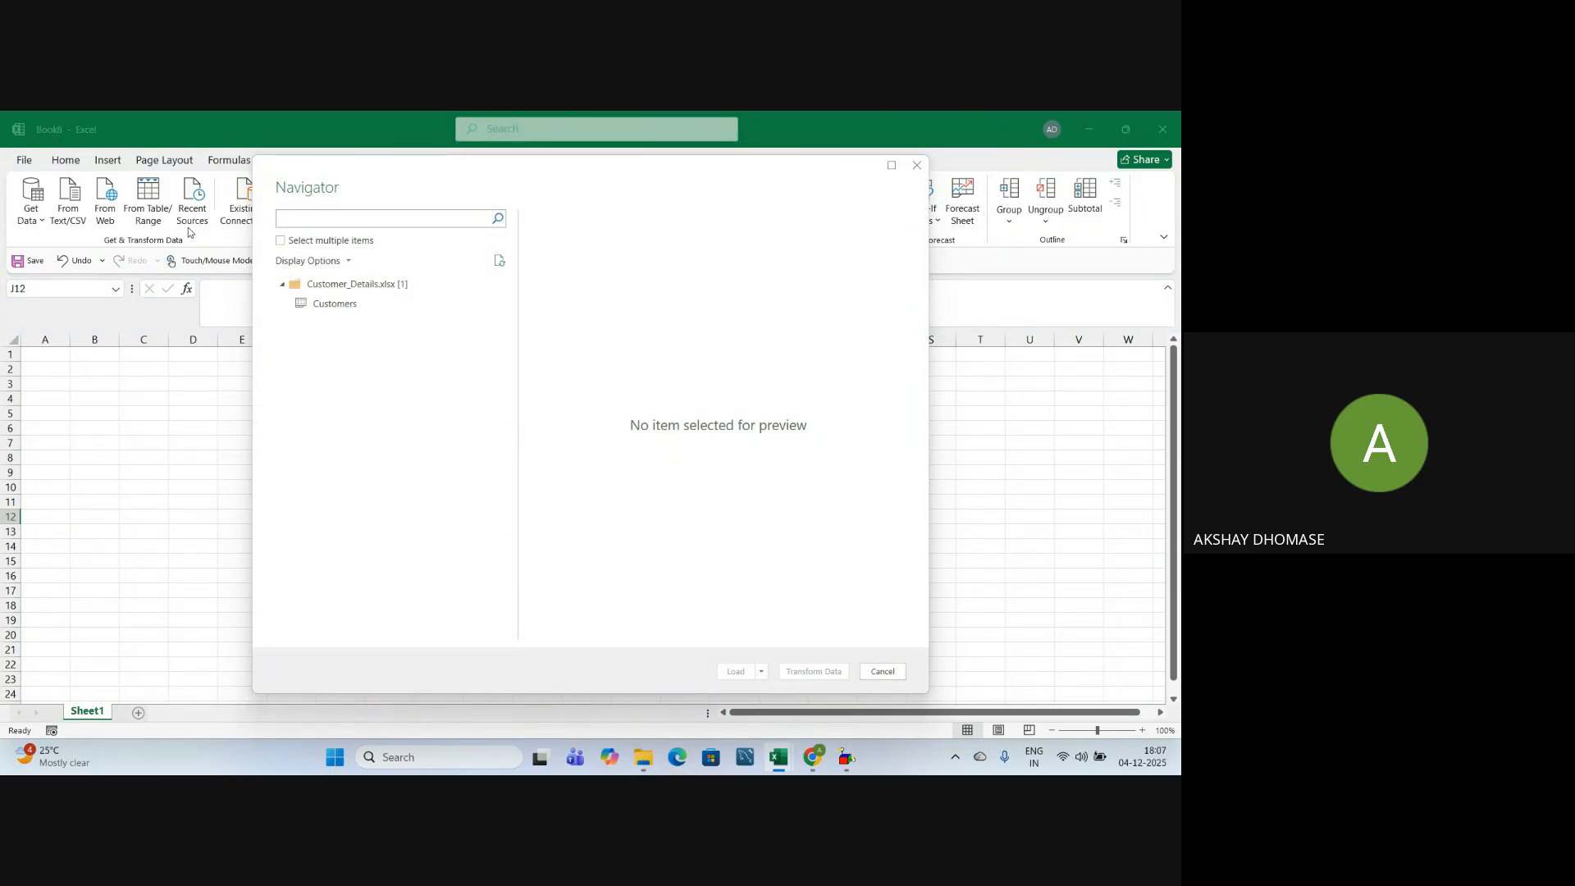
# Enable selecting multiple items, choose the Customers sheet and open it in the Power Query Editor for transformation
pyautogui.click(279, 241)
pyautogui.click(298, 304)
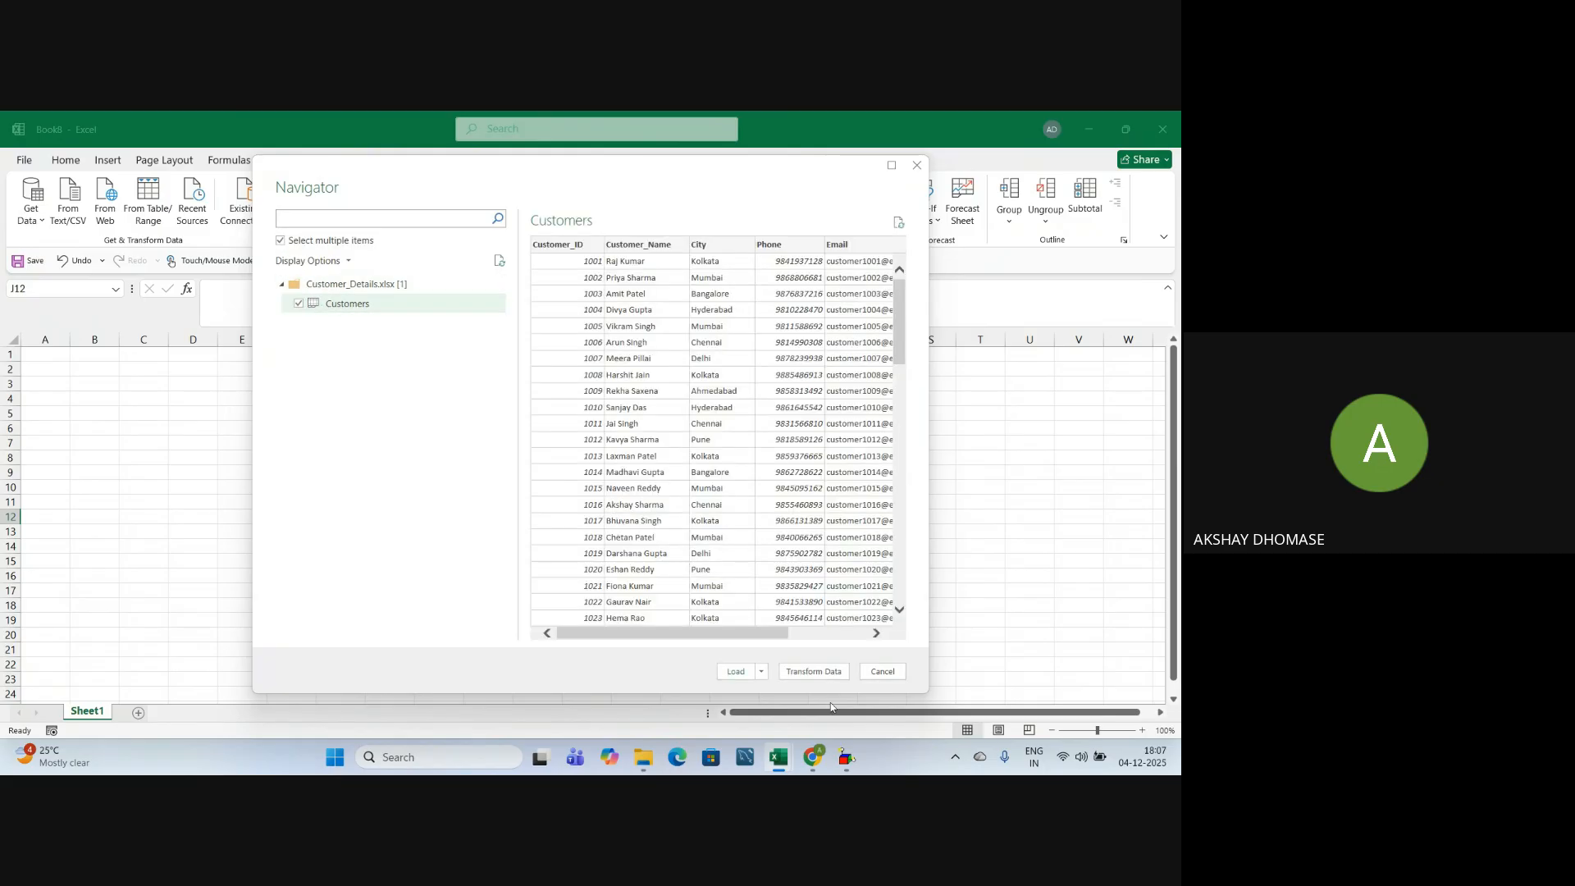
pyautogui.click(818, 674)
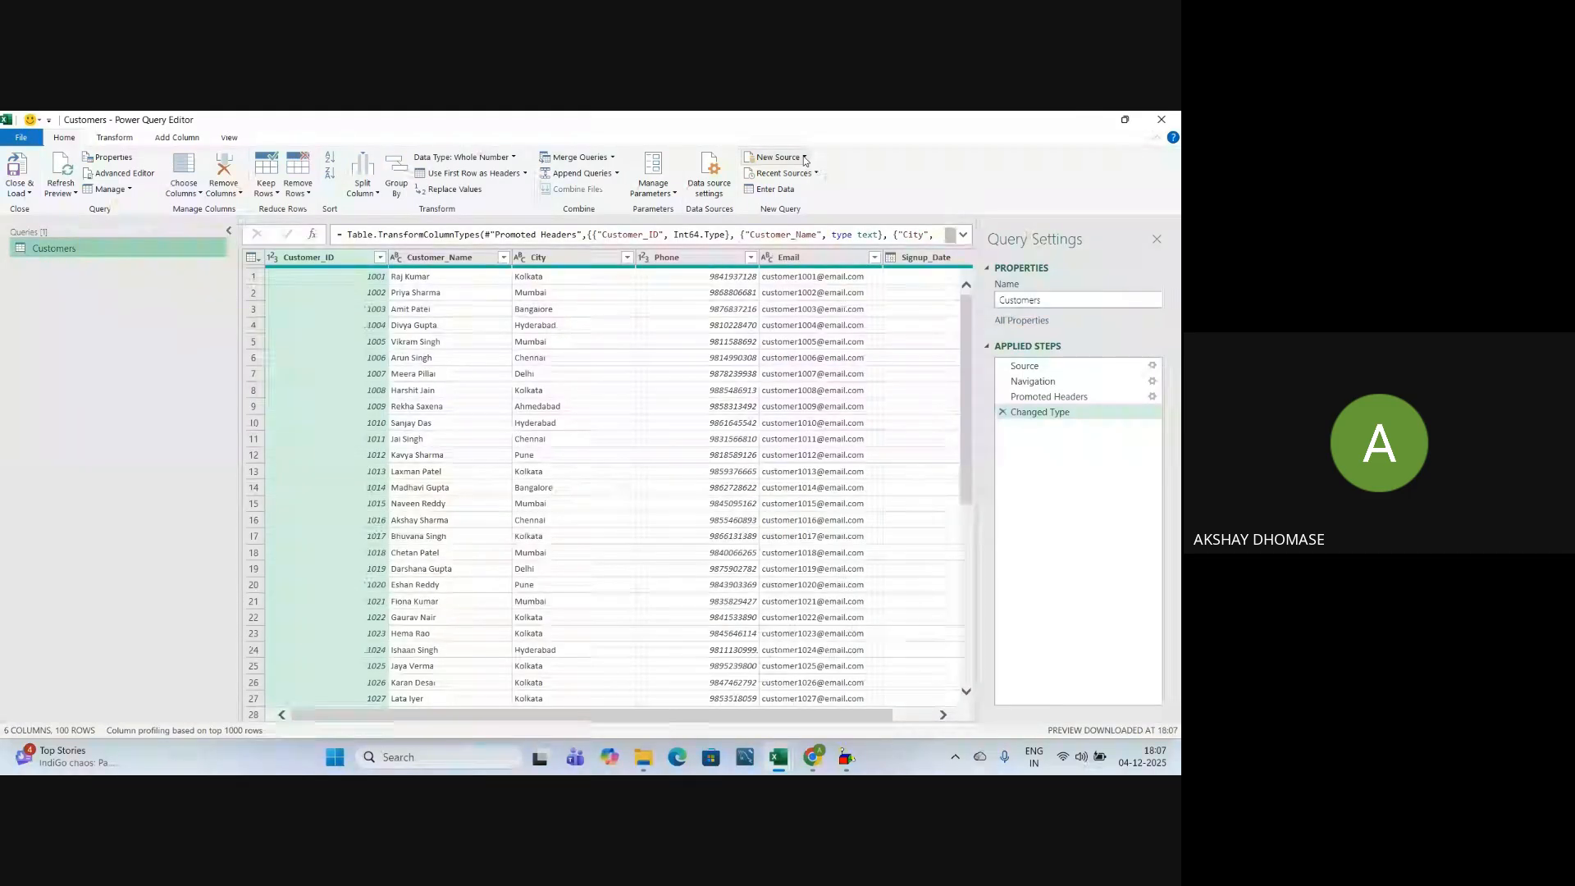
# Add the Orders sheet of the Customer_Orders Excel workbook as a new query source
pyautogui.click(776, 157)
pyautogui.moveTo(768, 176)
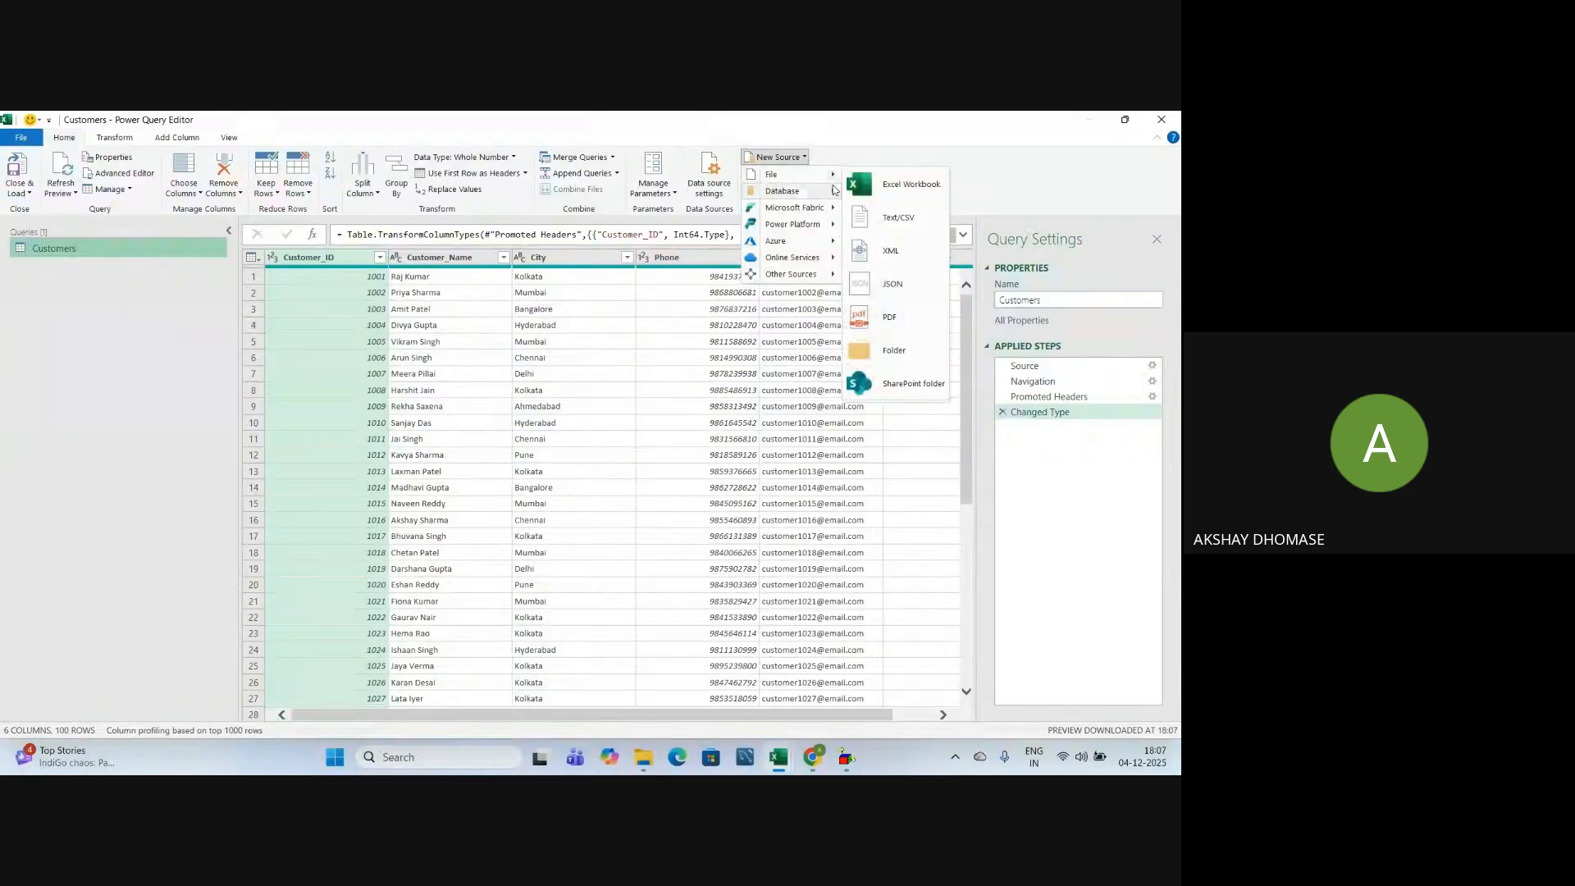
pyautogui.click(898, 182)
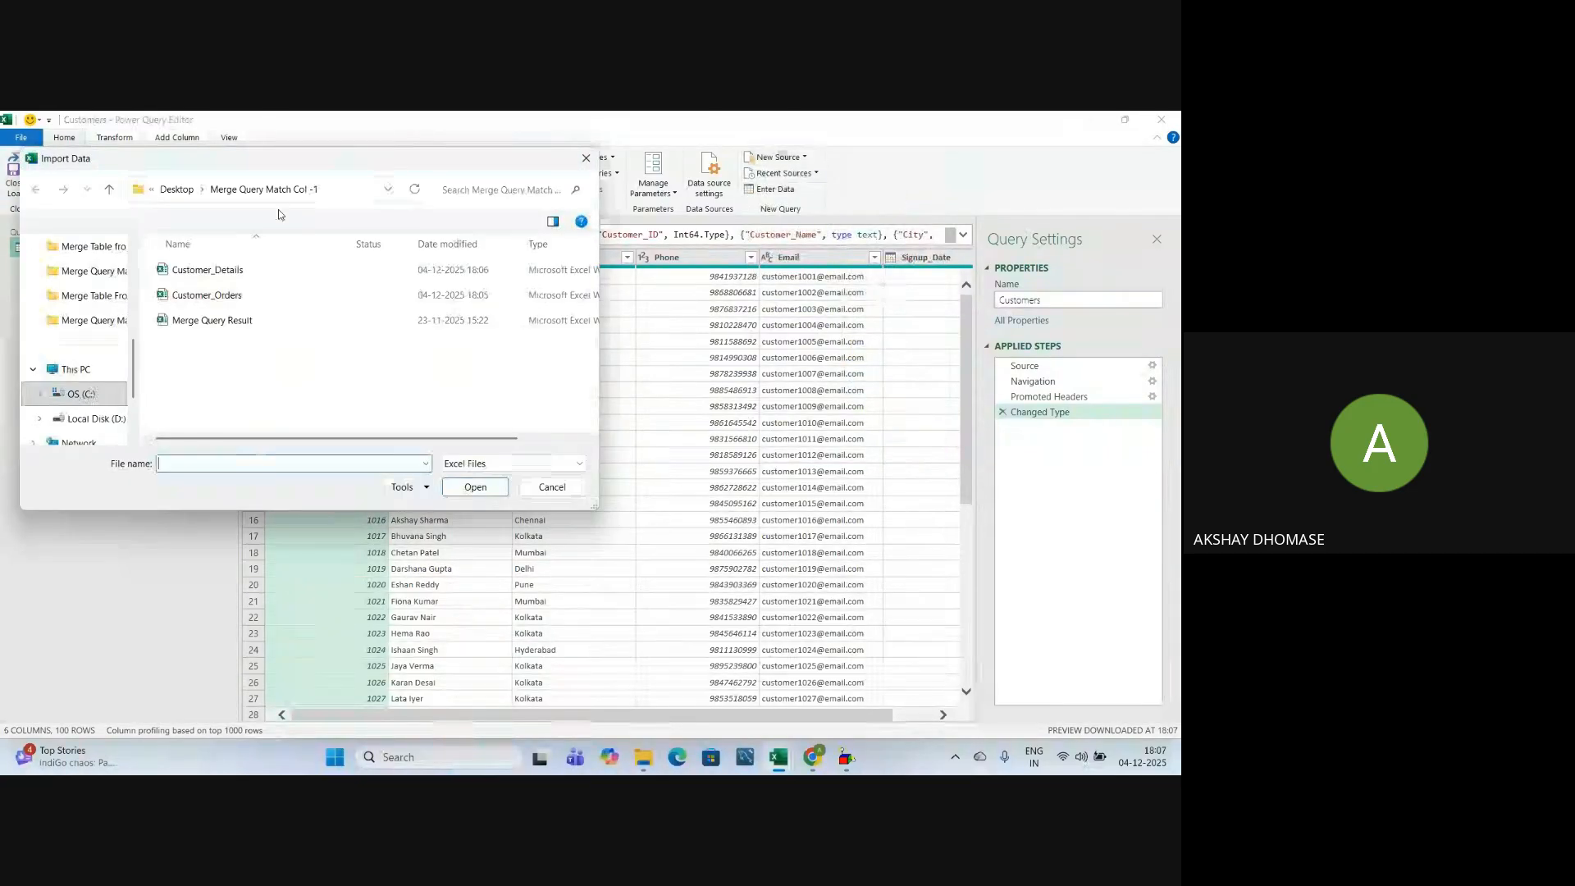
pyautogui.click(195, 297)
pyautogui.click(475, 487)
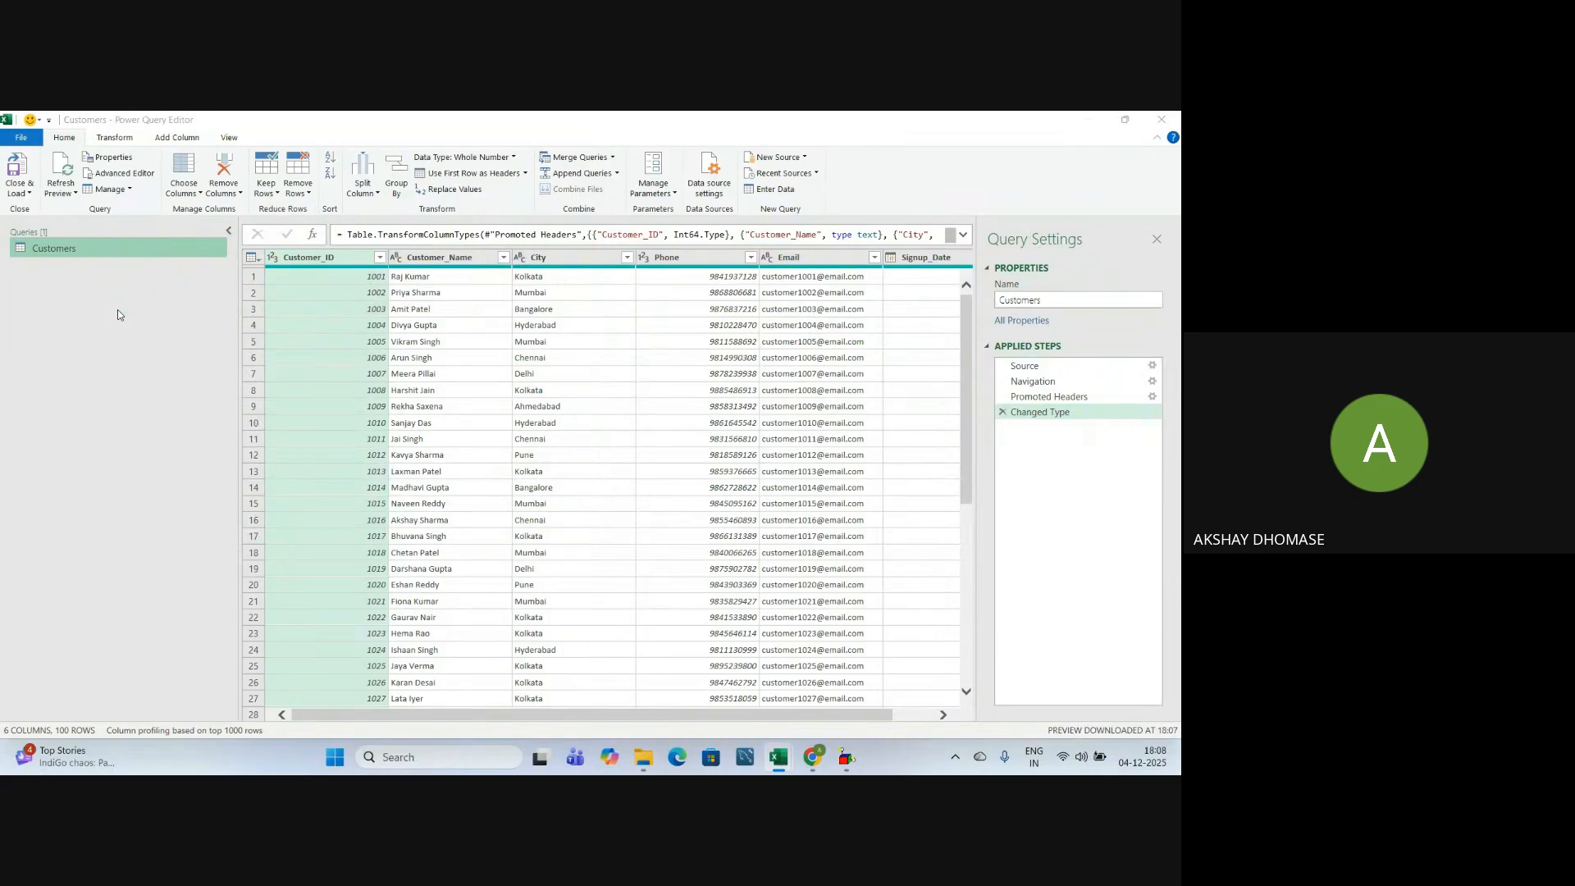
pyautogui.click(280, 241)
pyautogui.click(299, 303)
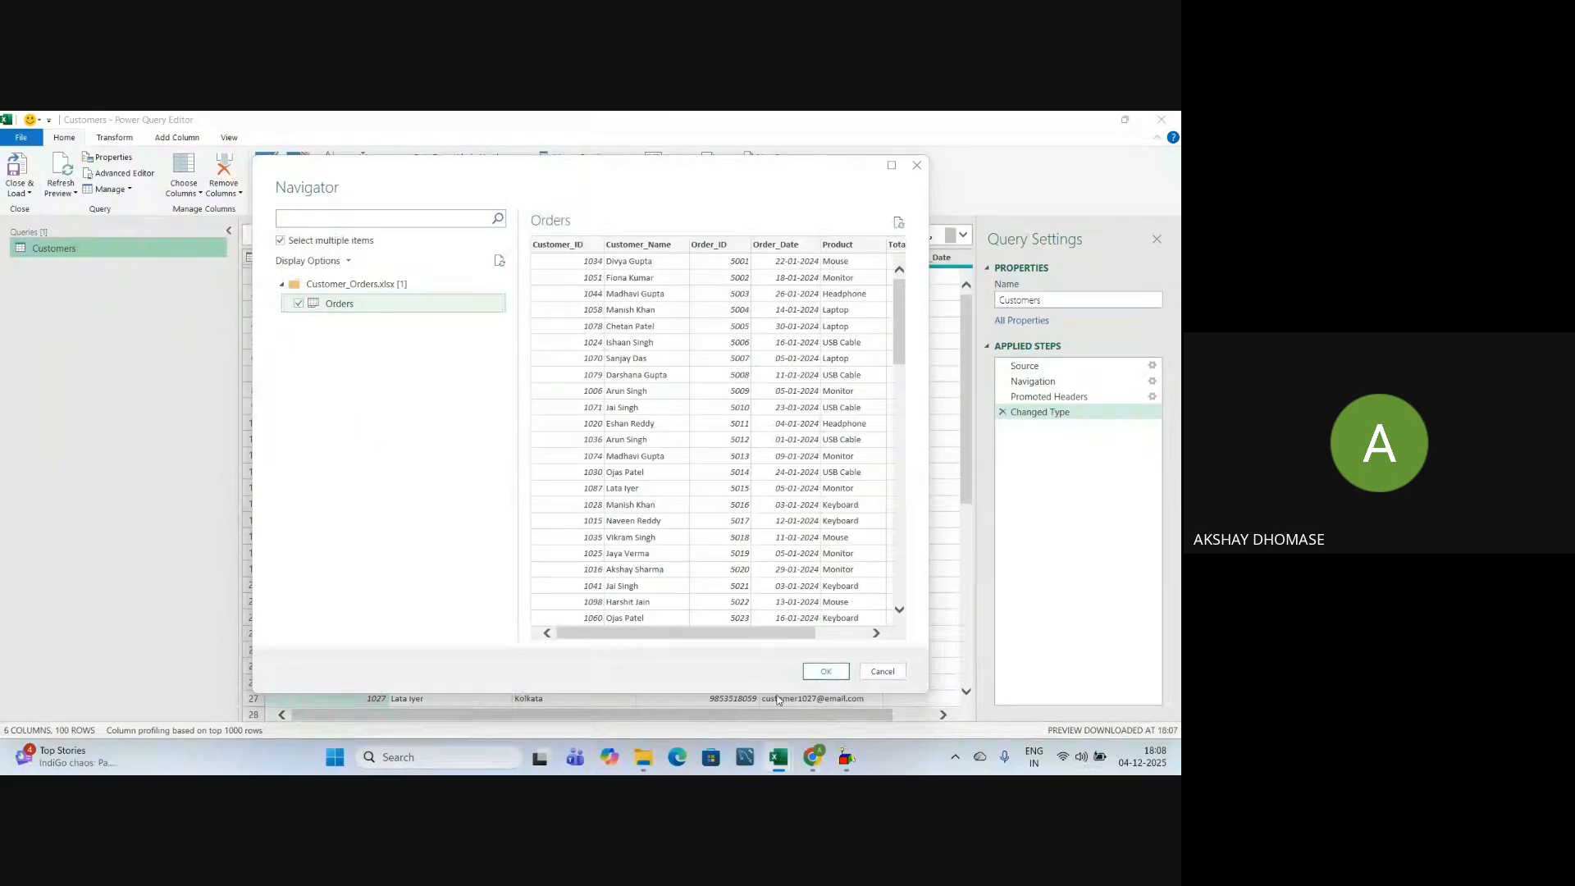
pyautogui.click(829, 671)
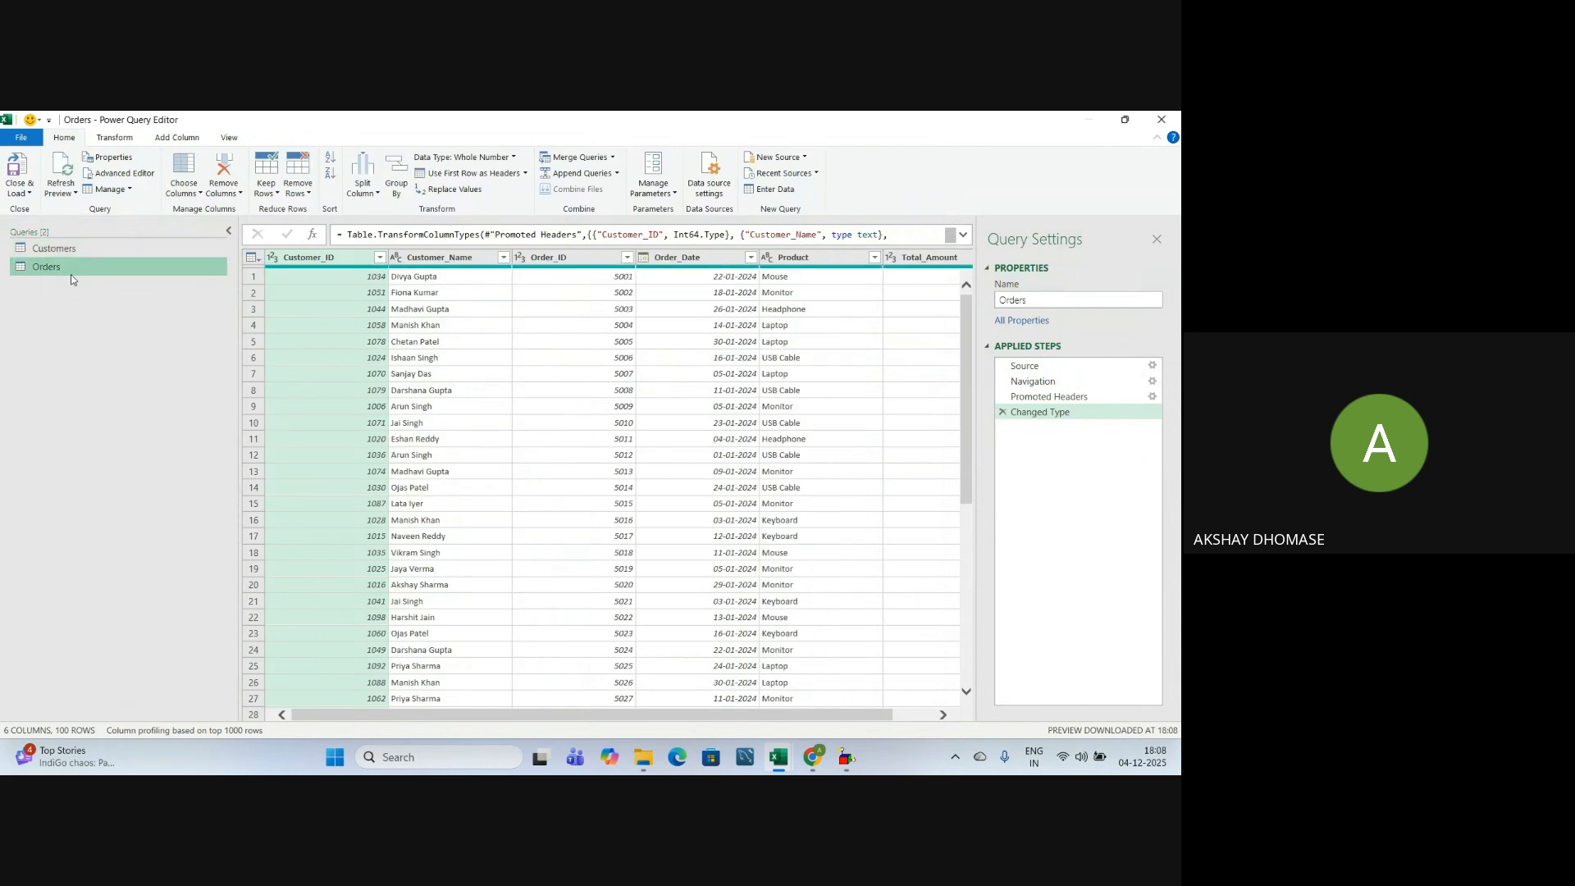
# Display the Customers query and examine its Customer_Name column
pyautogui.moveTo(483, 715)
pyautogui.mouseDown()
pyautogui.moveTo(524, 731)
pyautogui.moveTo(505, 730)
pyautogui.mouseUp()
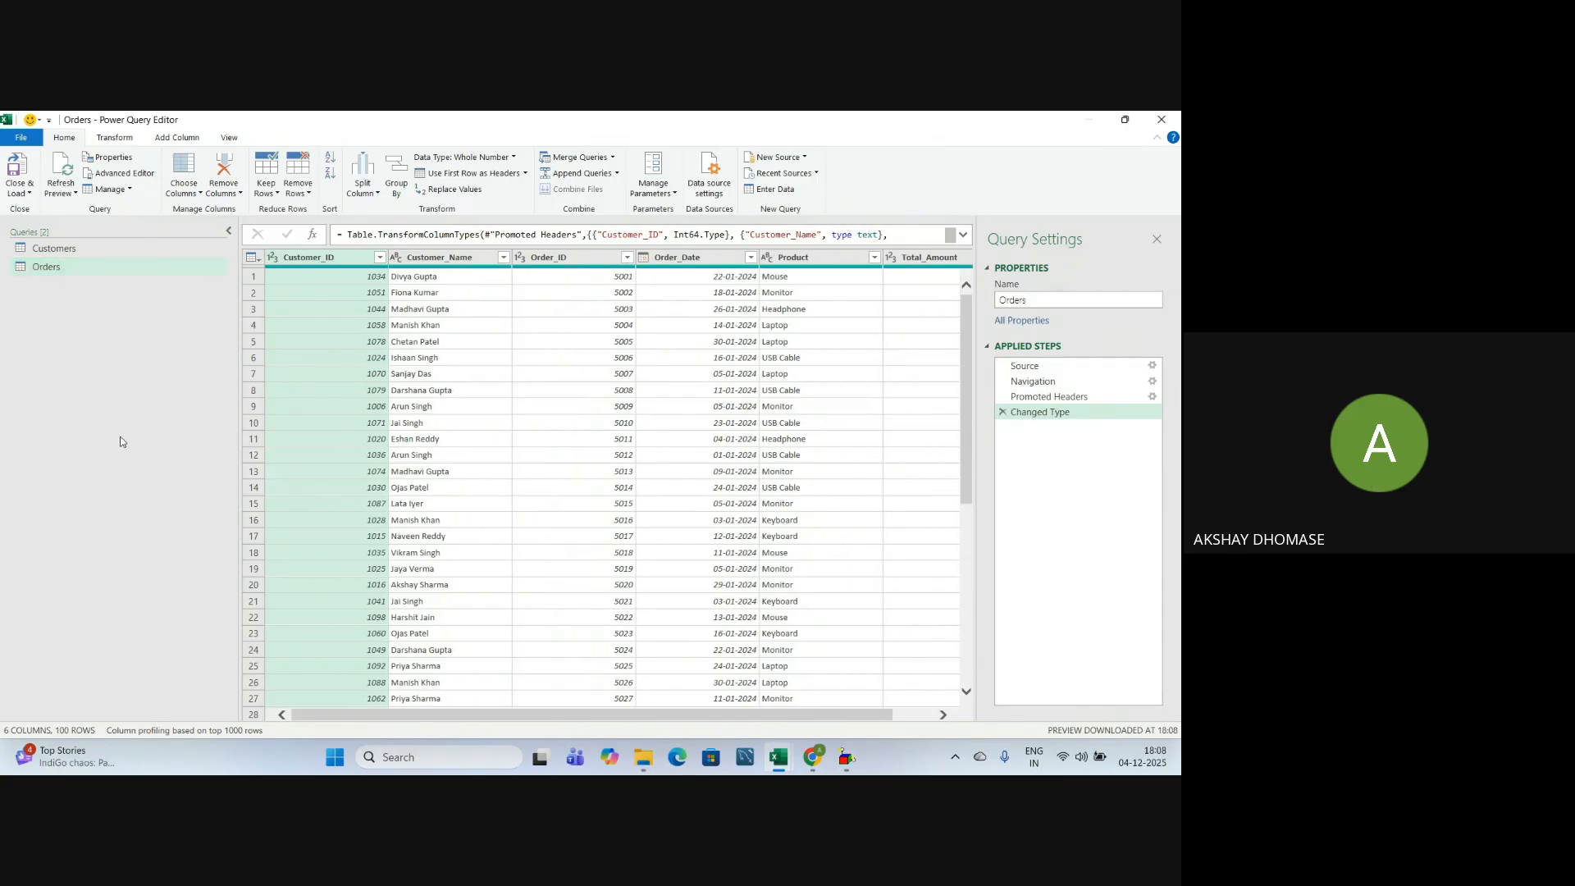
pyautogui.click(80, 255)
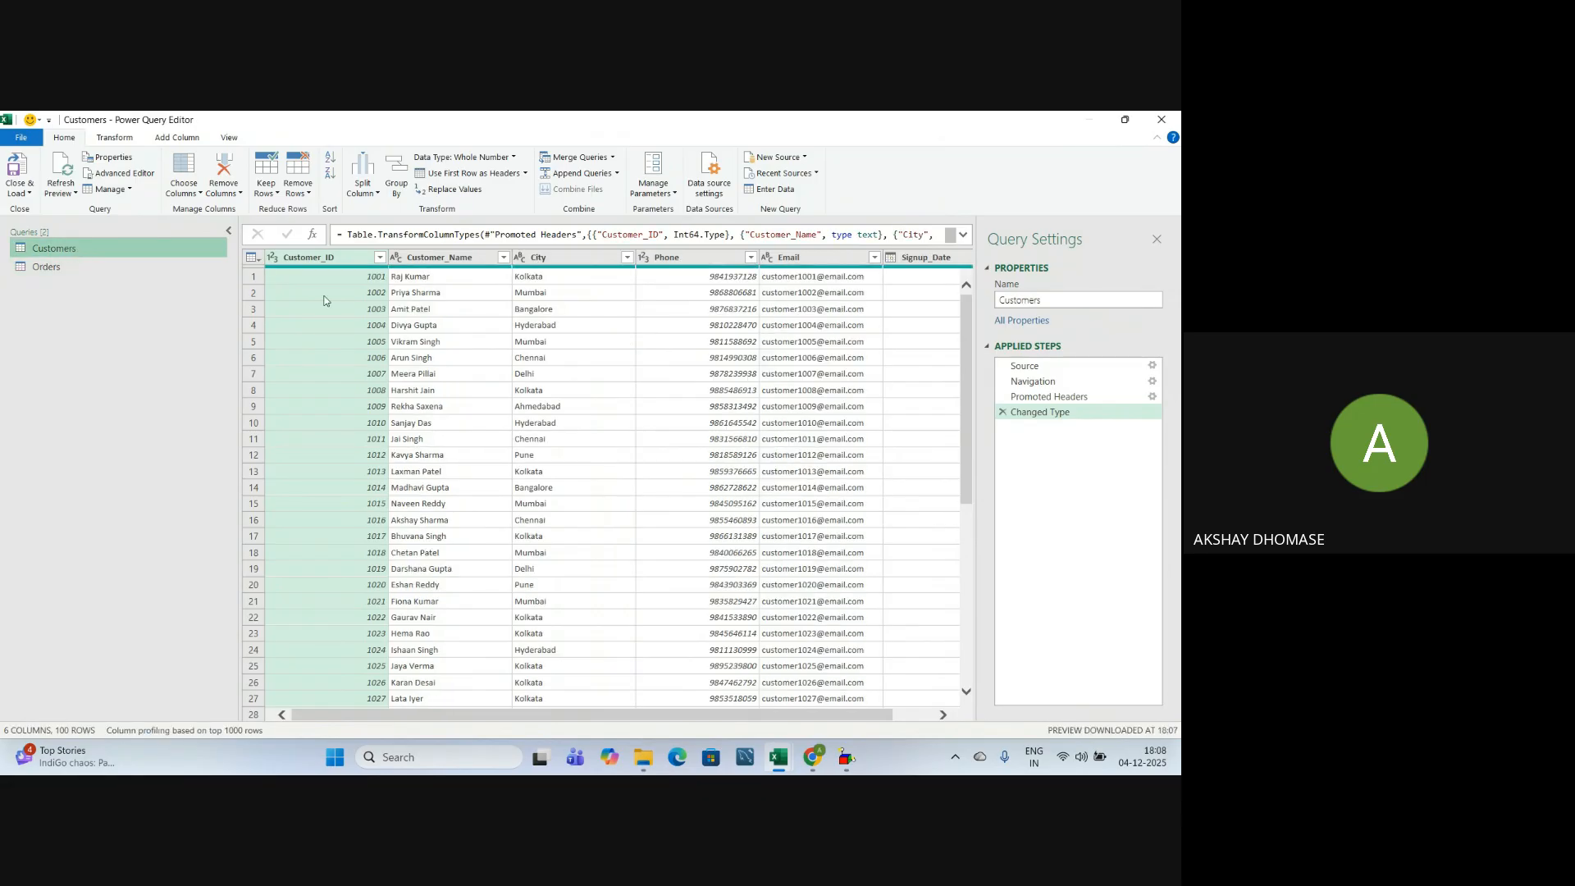
pyautogui.click(474, 261)
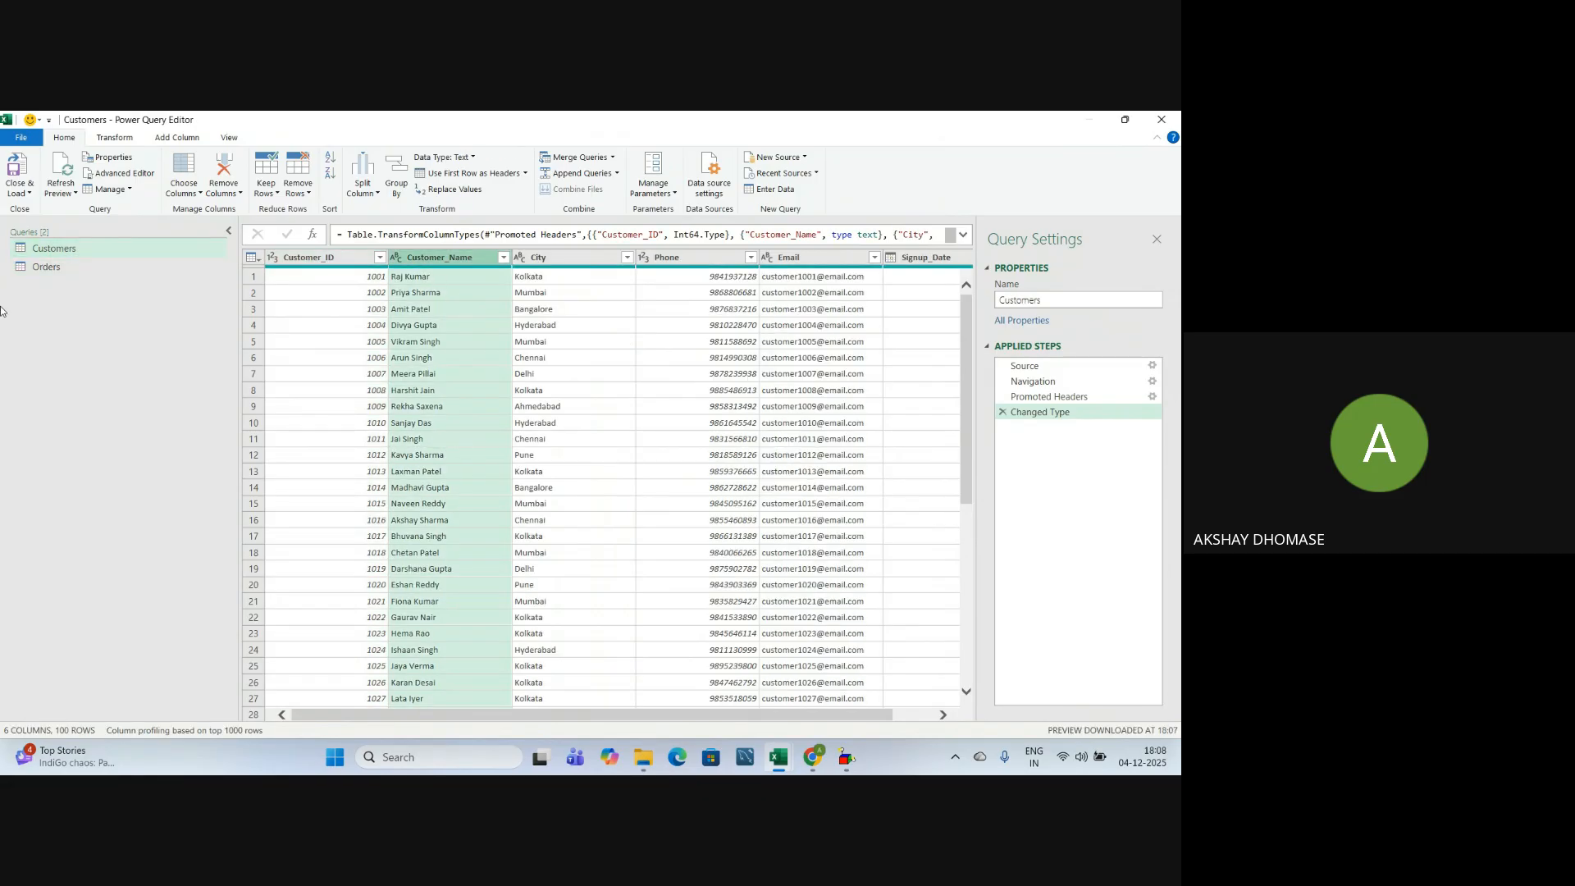
# Display the Orders query and examine its columns from Customer_Name through Total_Amount
pyautogui.click(80, 266)
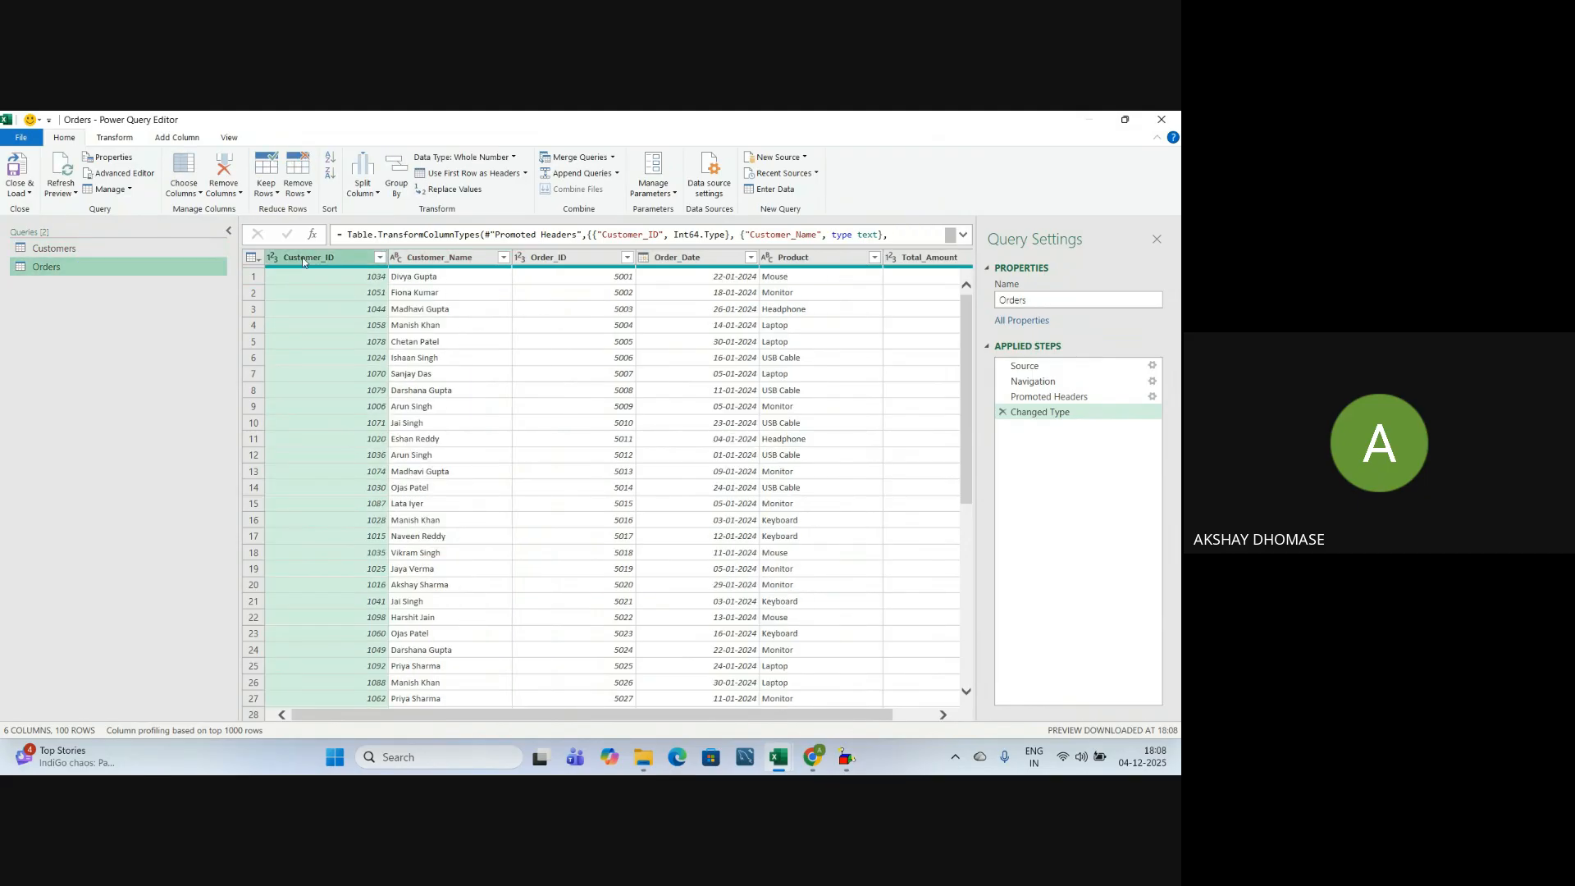
pyautogui.click(446, 260)
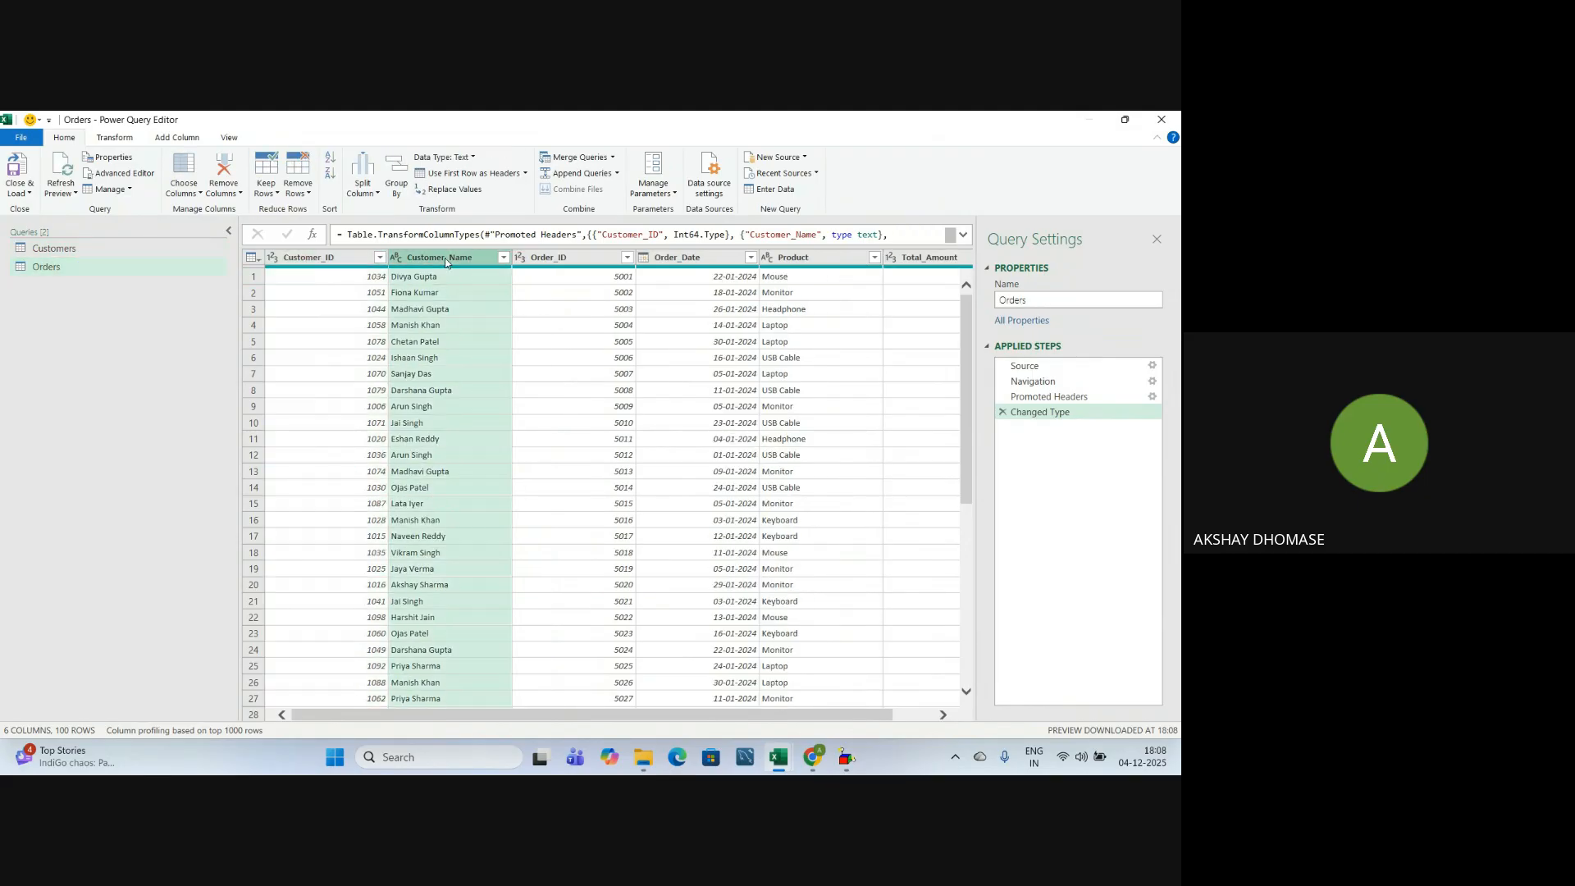
pyautogui.click(550, 261)
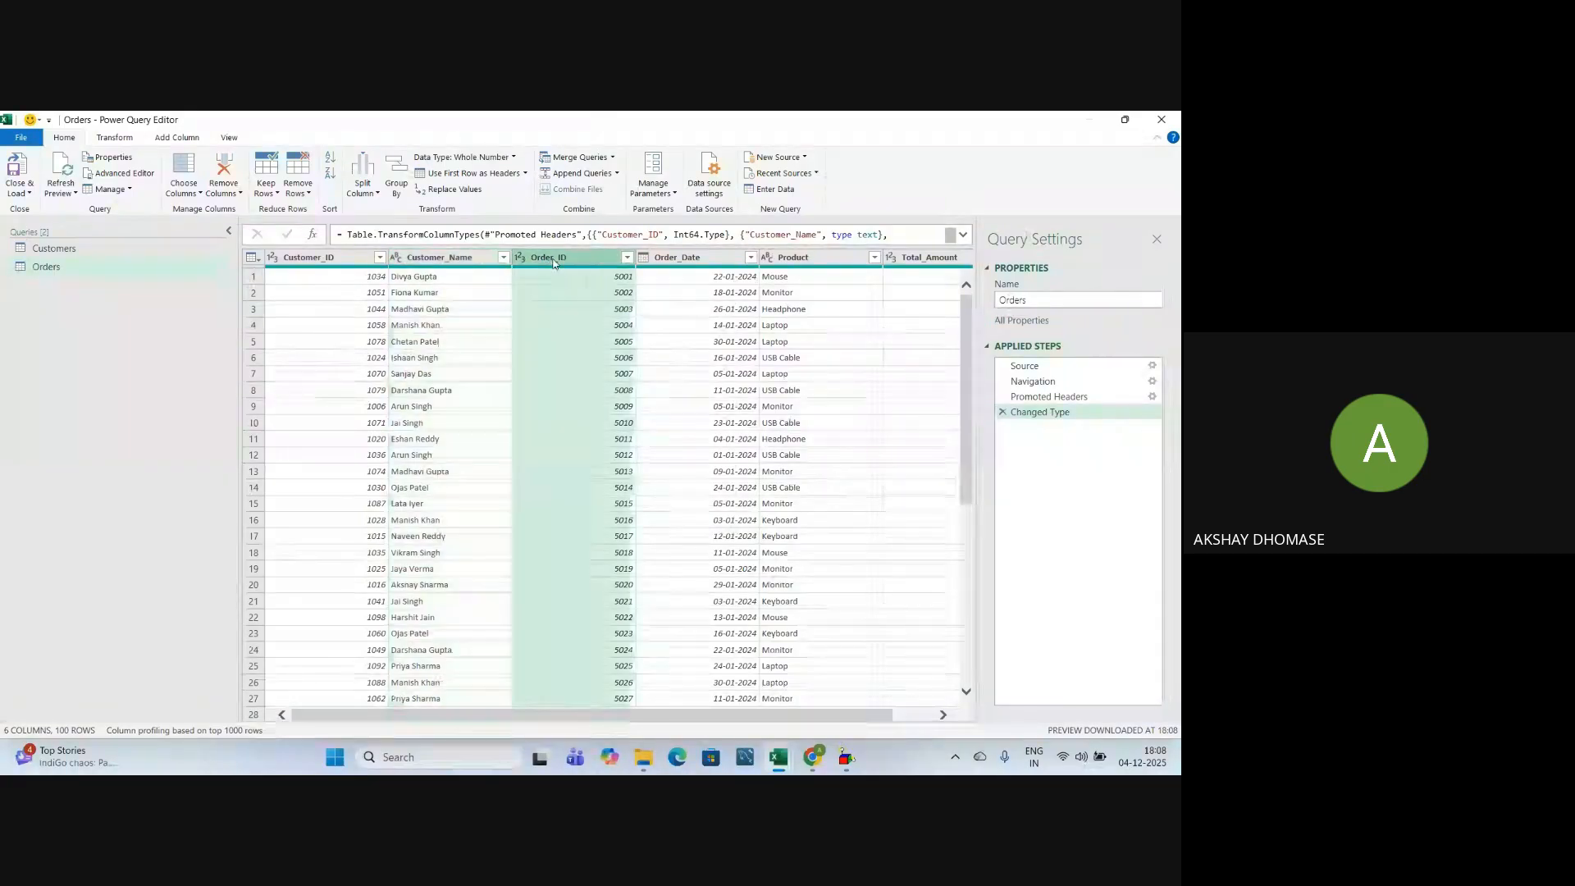
pyautogui.click(681, 260)
pyautogui.click(814, 260)
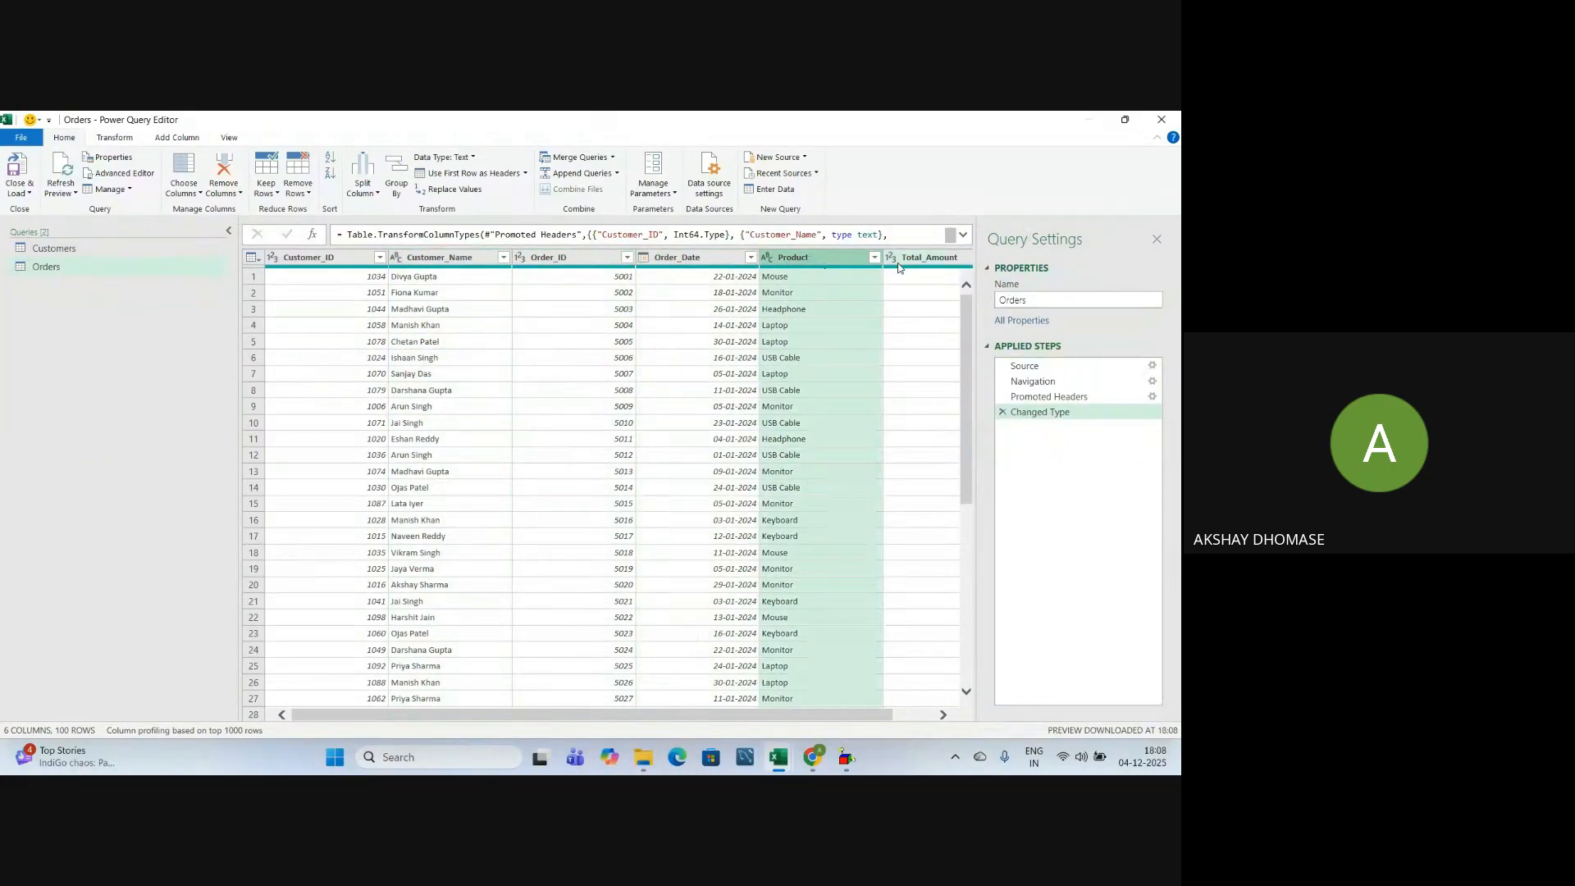
pyautogui.click(918, 259)
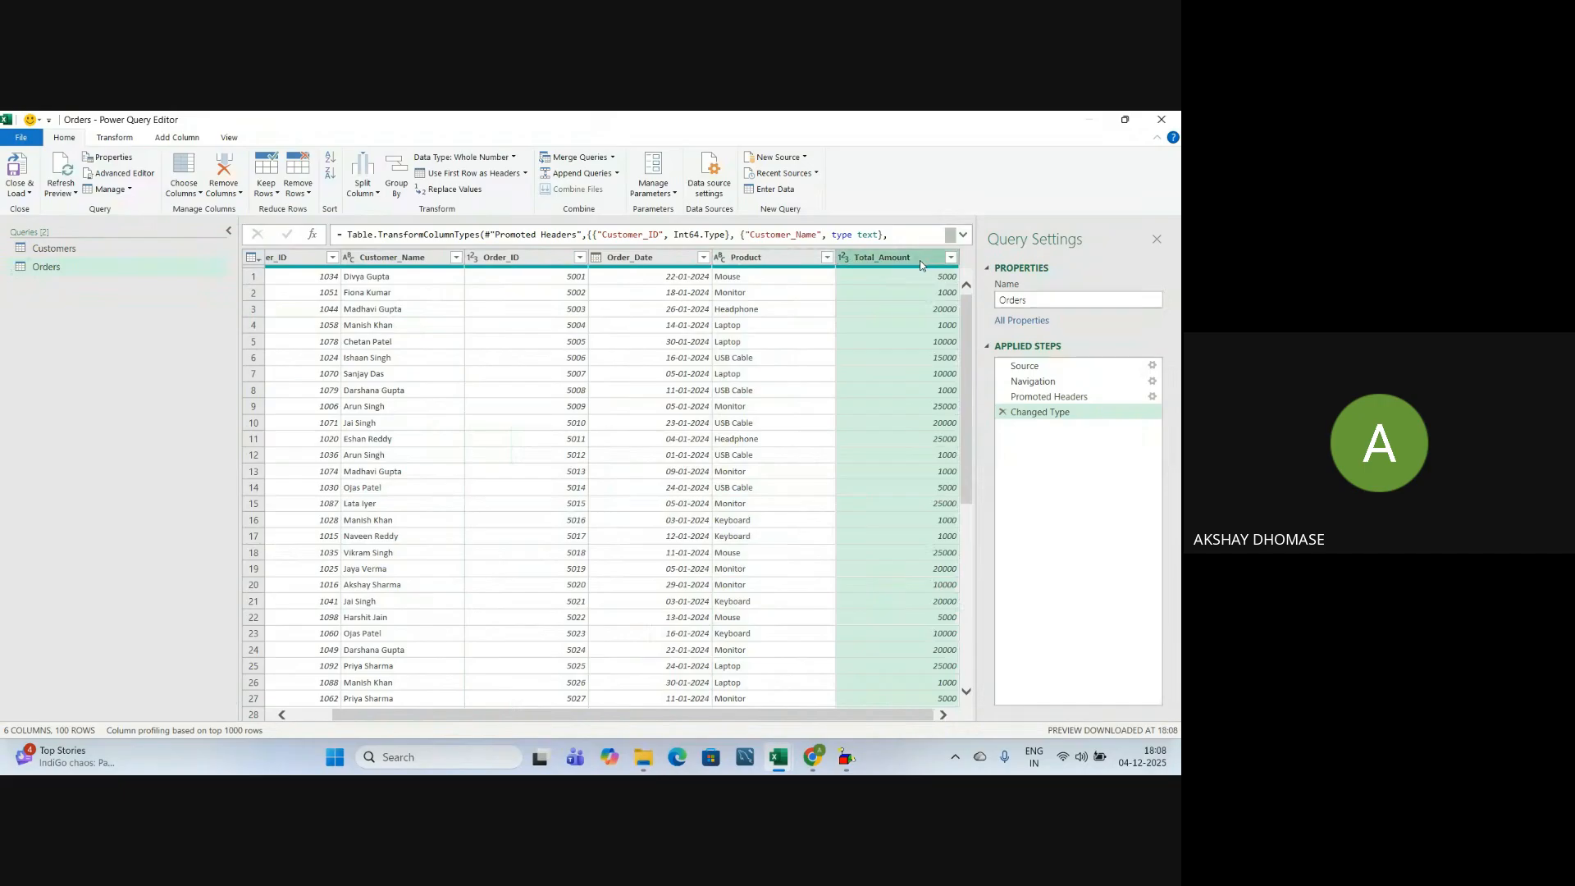
# Examine the City, Phone, Email and Signup_Date columns of the Customers query and compare them with the Orders query
pyautogui.click(47, 248)
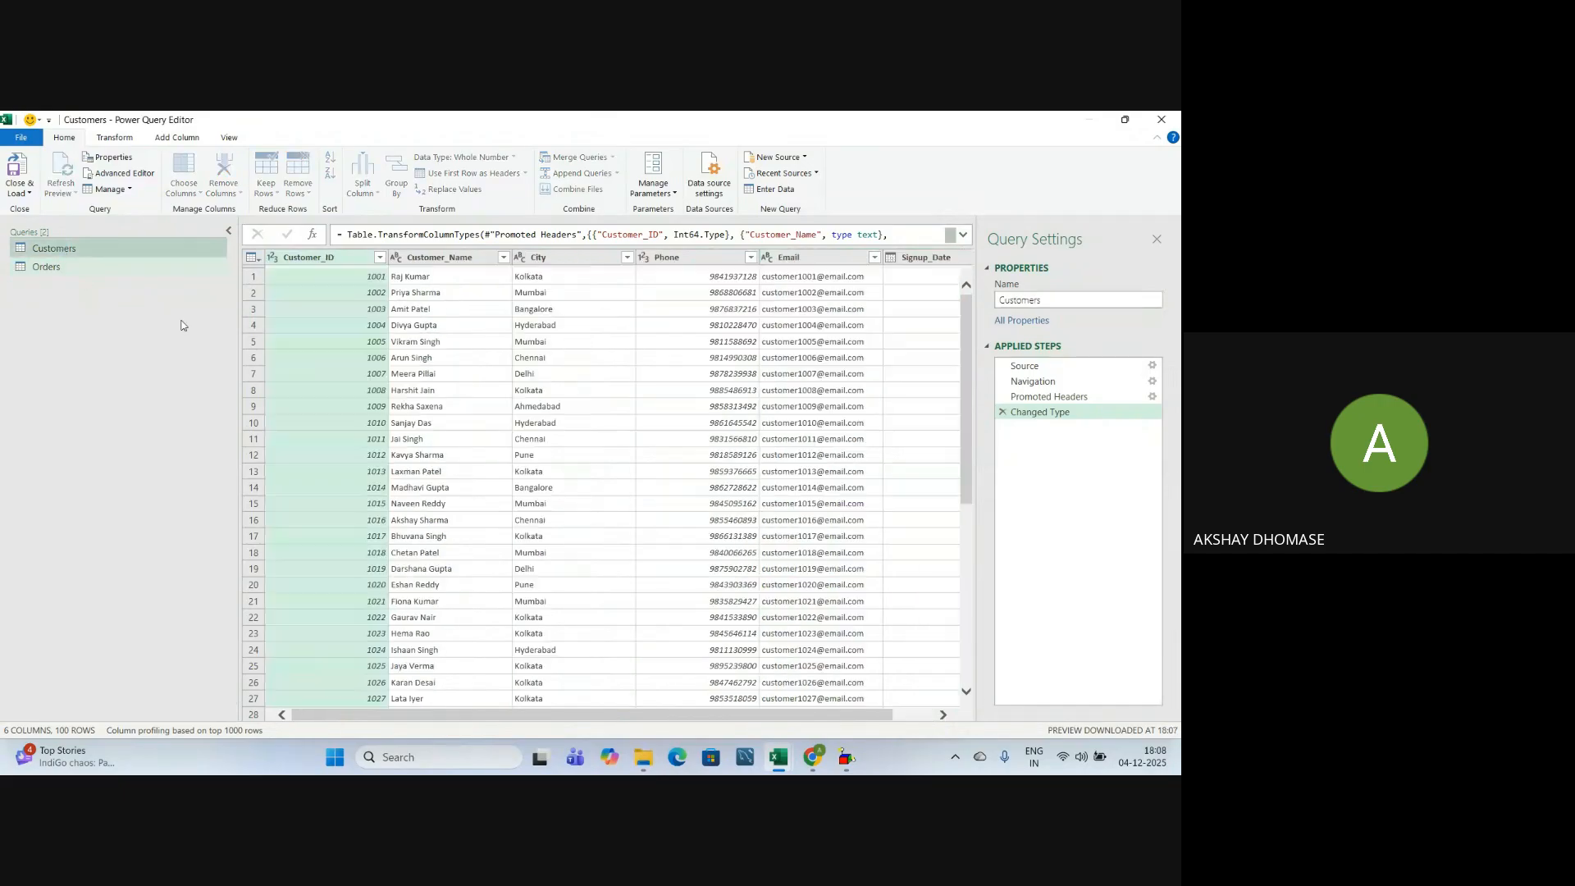
pyautogui.click(557, 259)
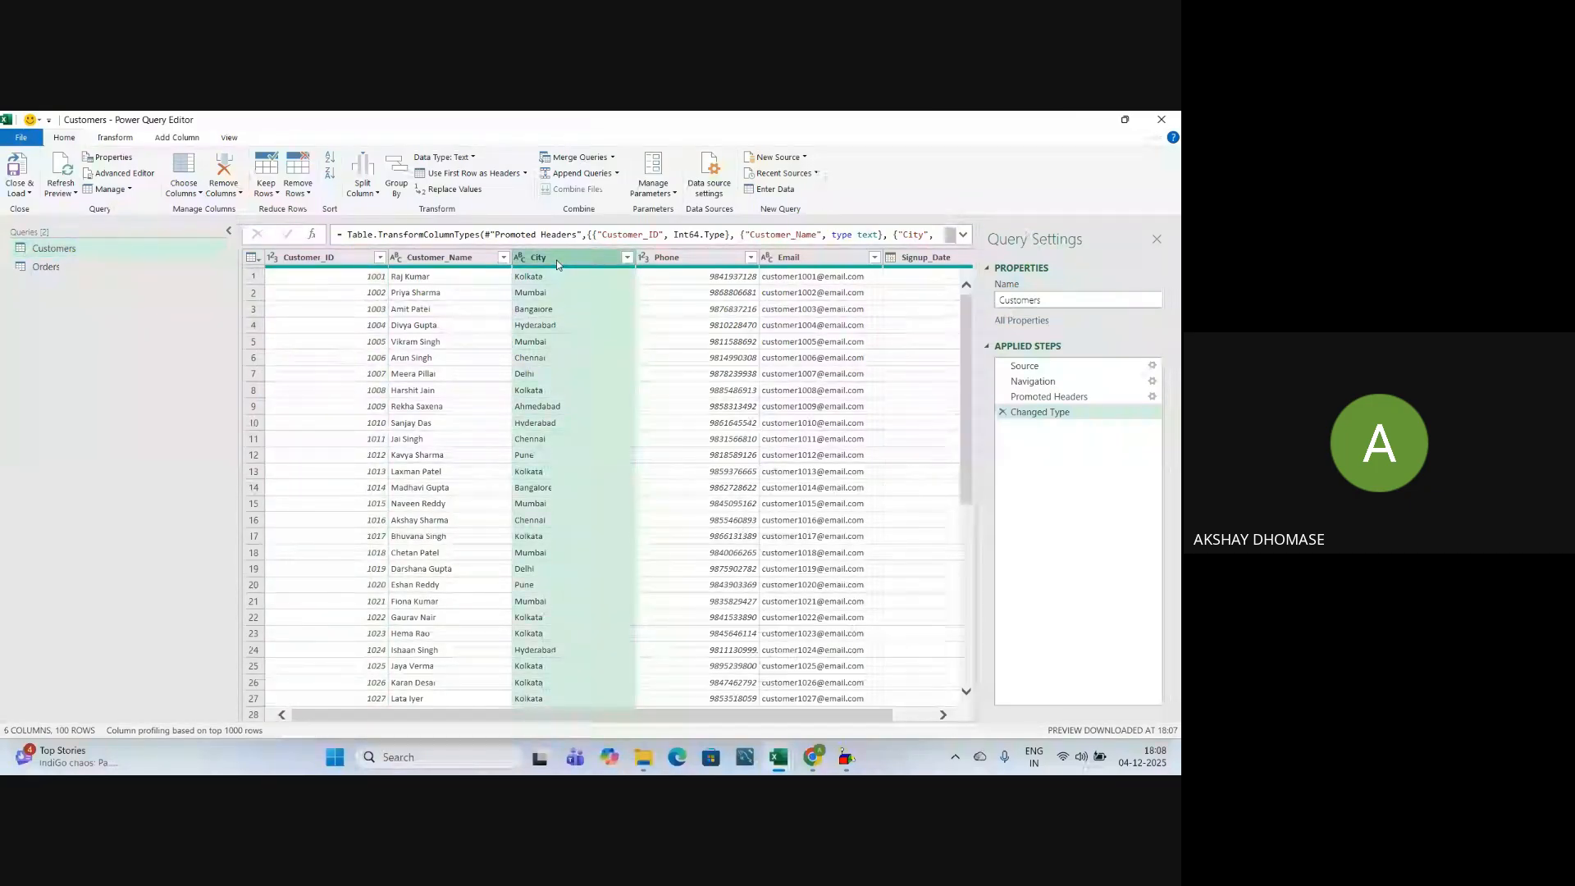
pyautogui.click(648, 258)
pyautogui.click(853, 279)
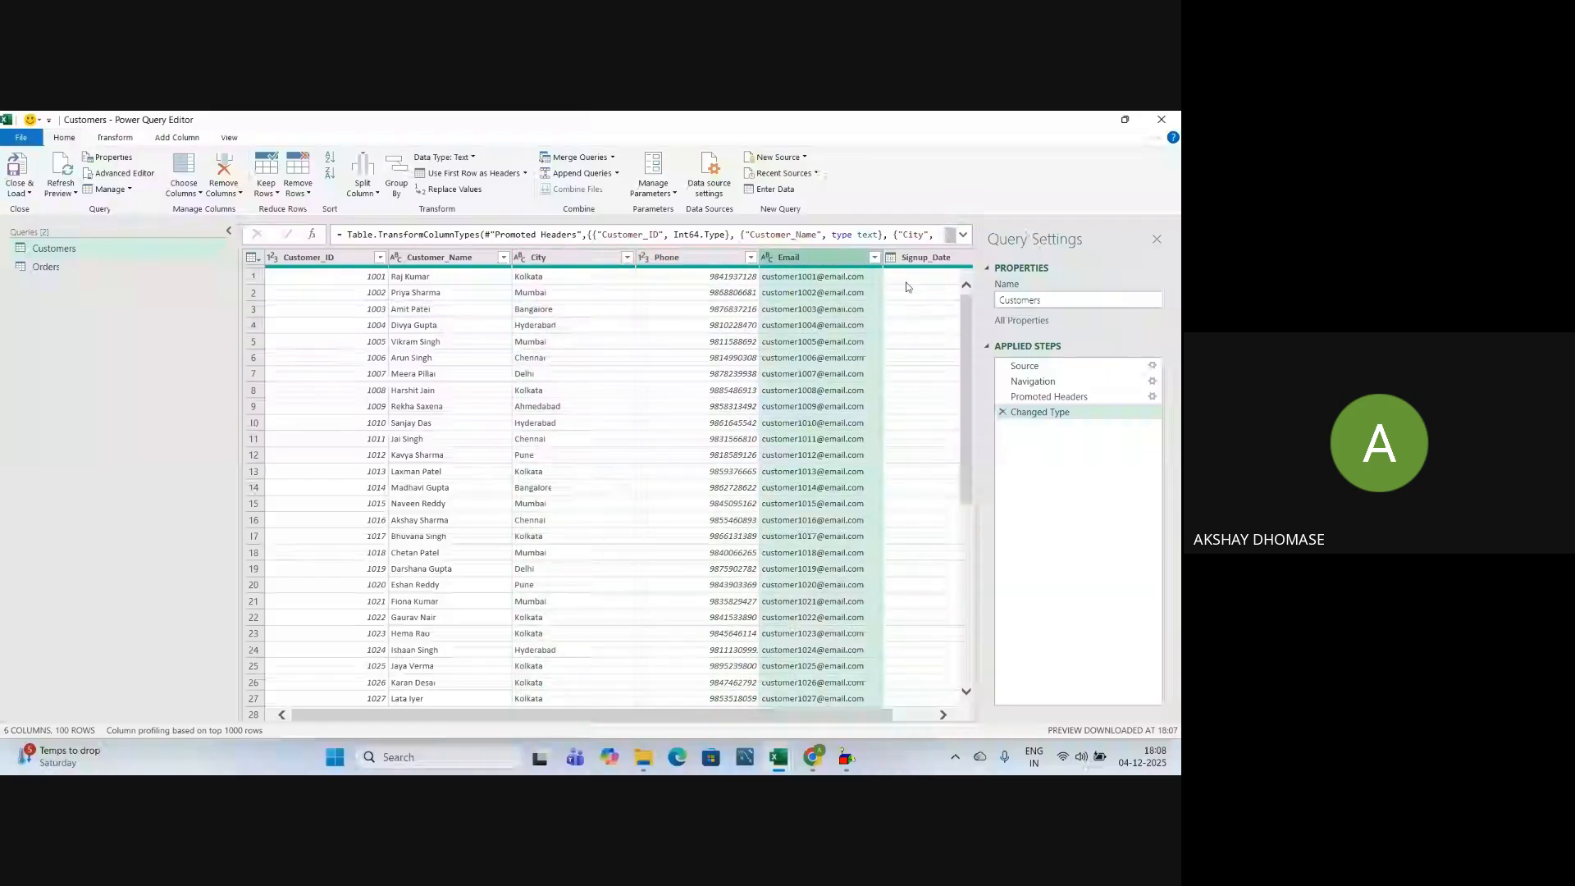
pyautogui.click(918, 273)
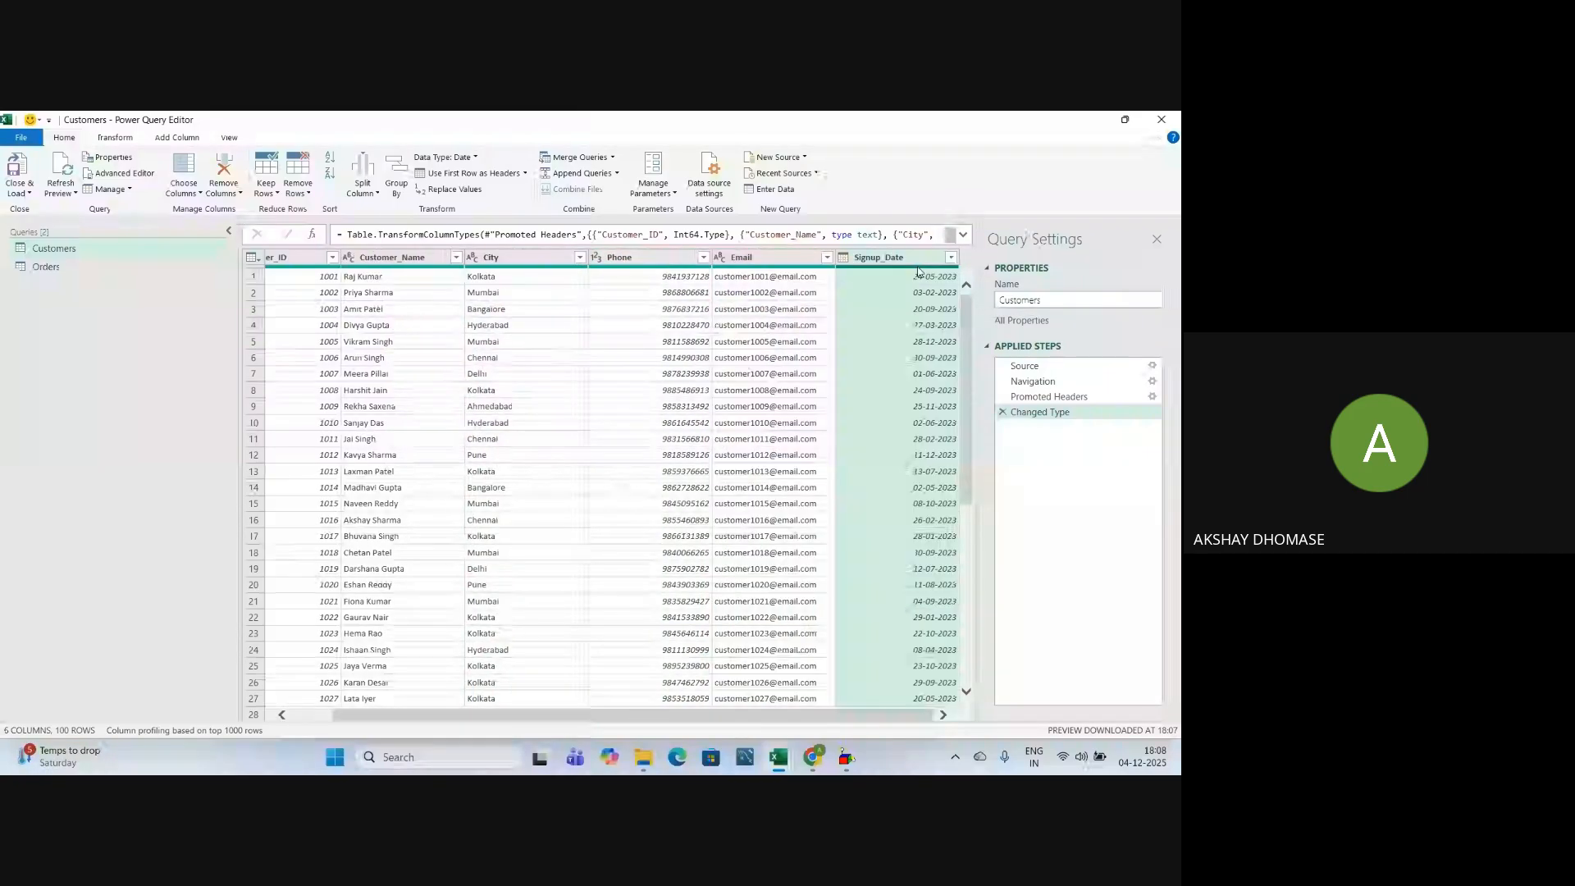
pyautogui.click(504, 257)
pyautogui.click(680, 266)
pyautogui.click(787, 320)
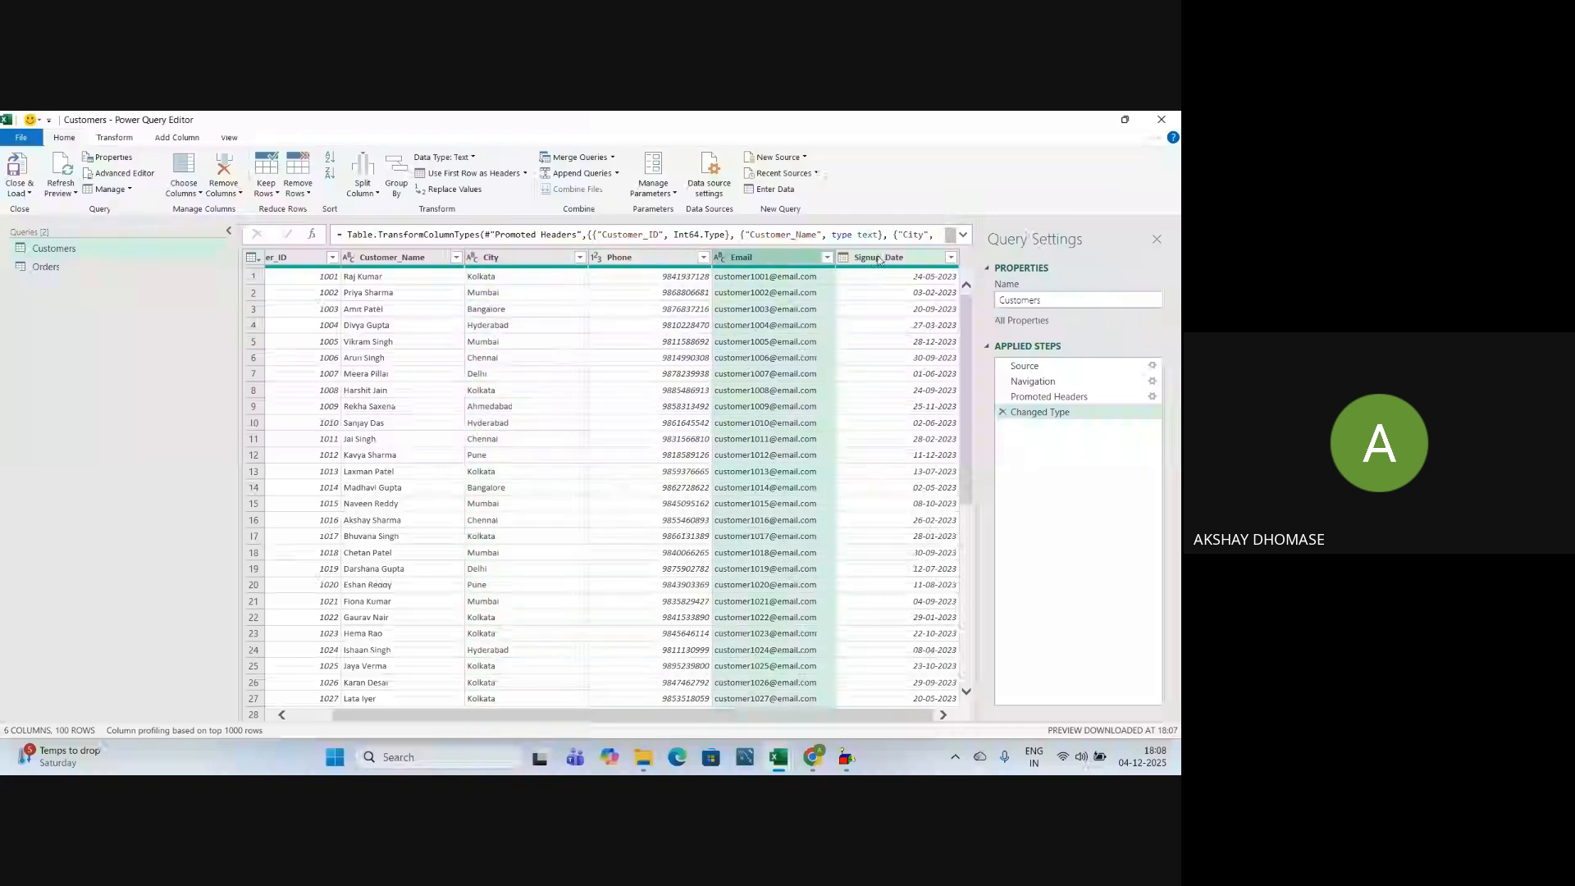
pyautogui.click(902, 363)
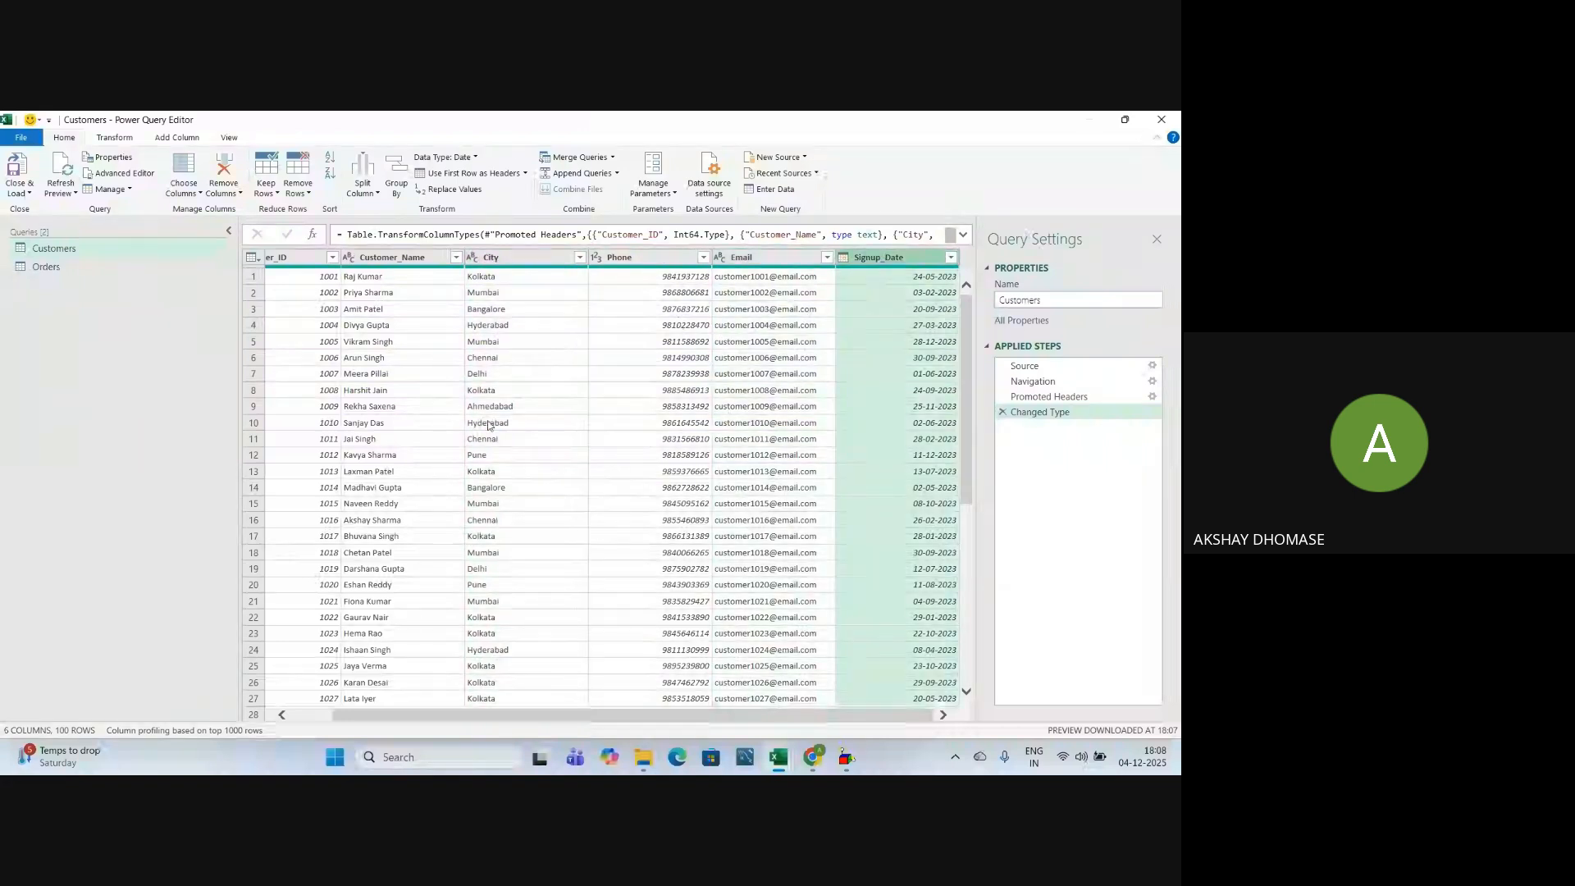
pyautogui.click(72, 267)
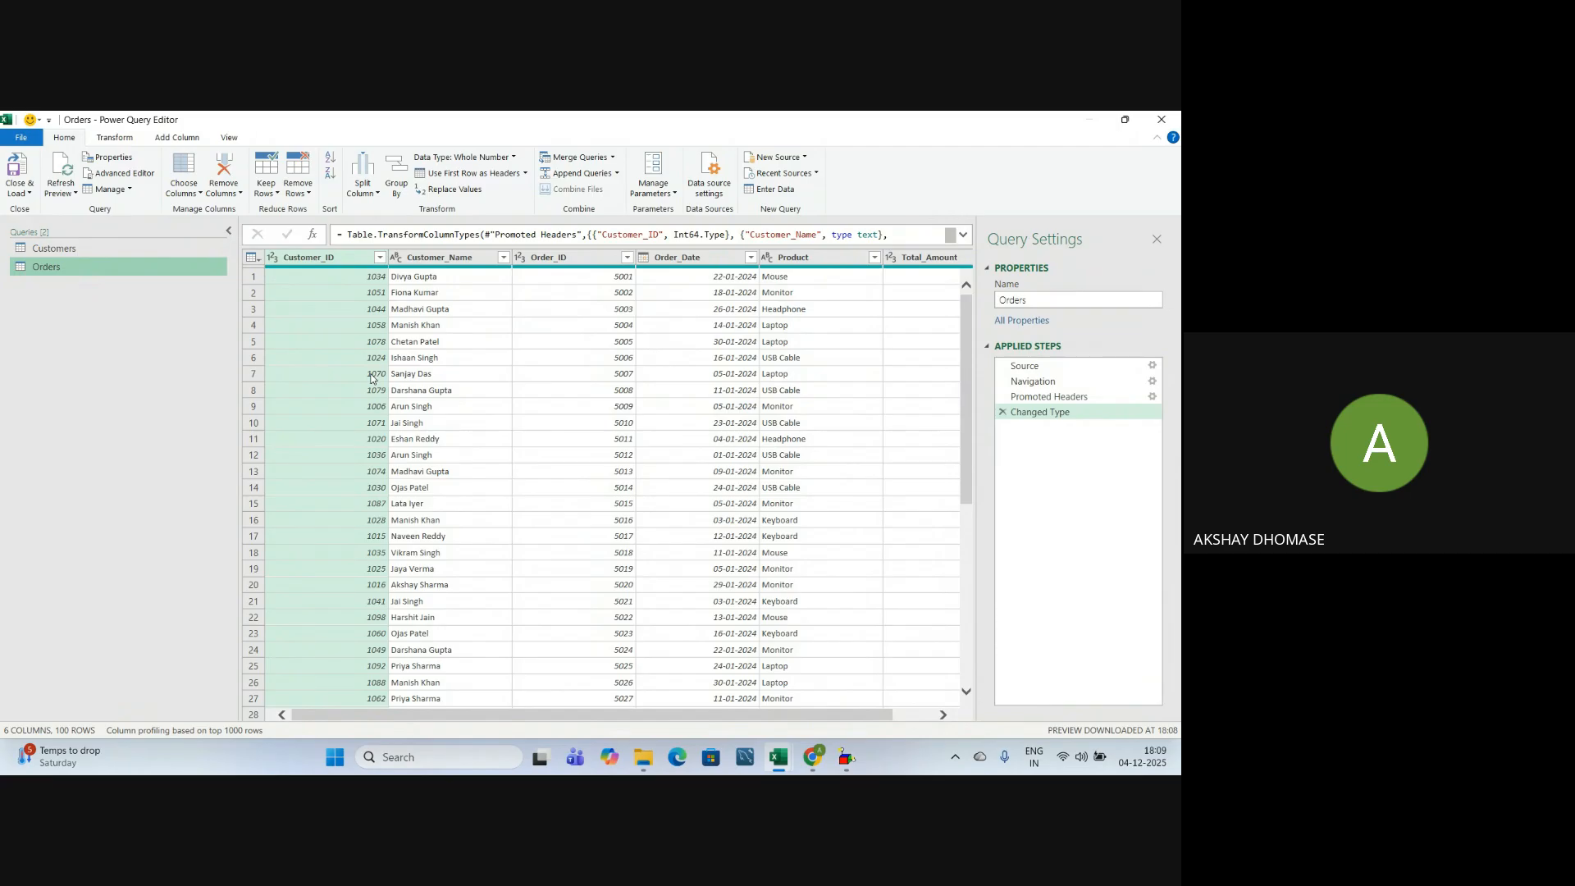
# Start merging queries as new, with Customers as the first table and Orders as the second
pyautogui.click(71, 248)
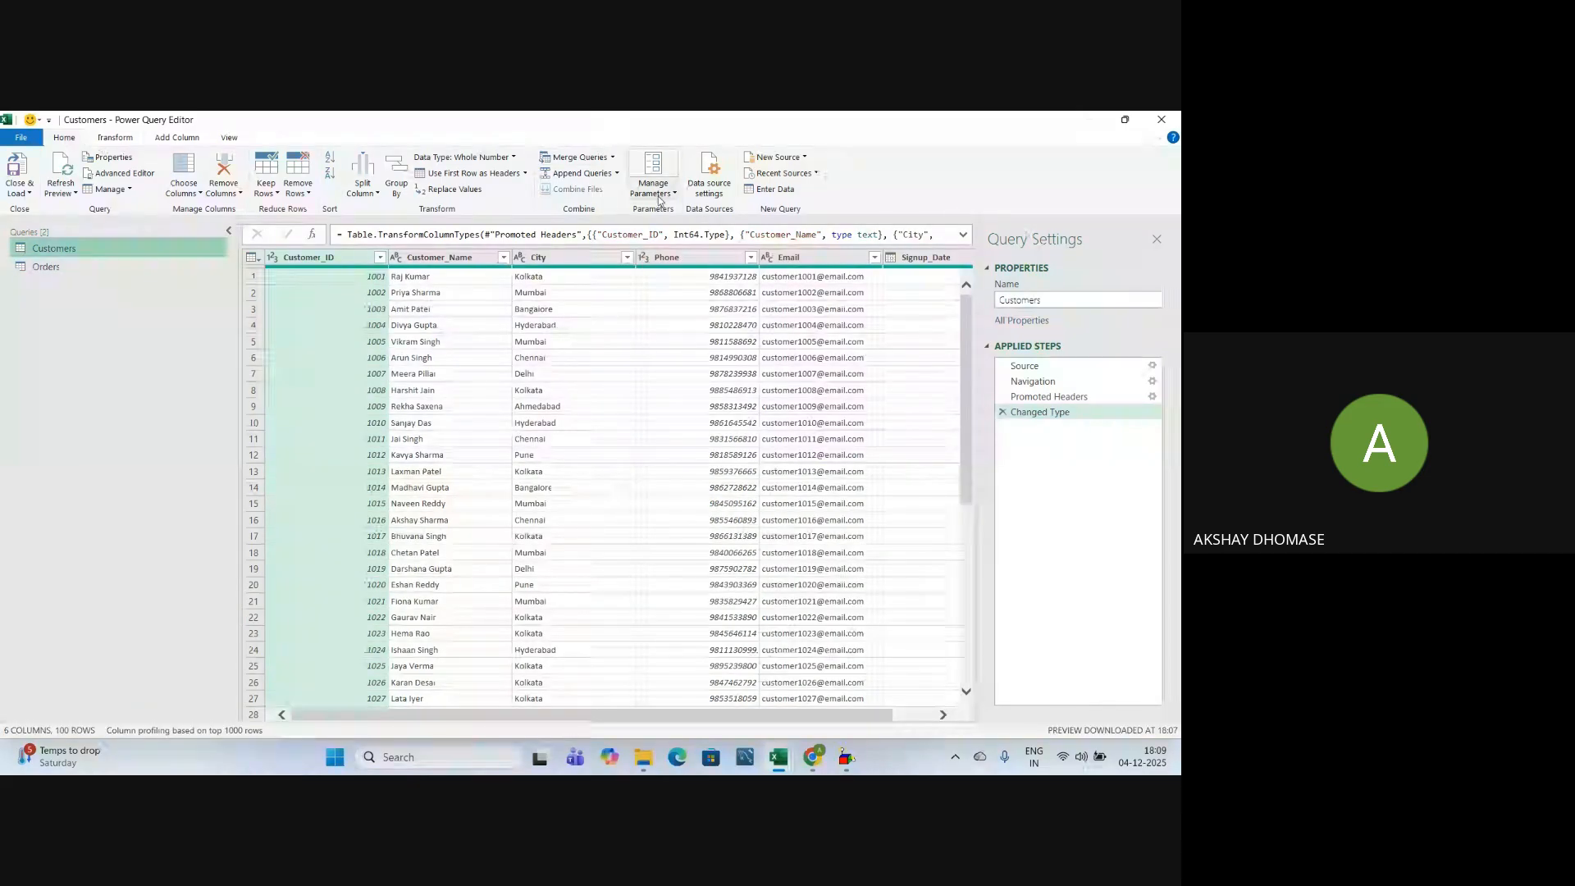
pyautogui.click(612, 157)
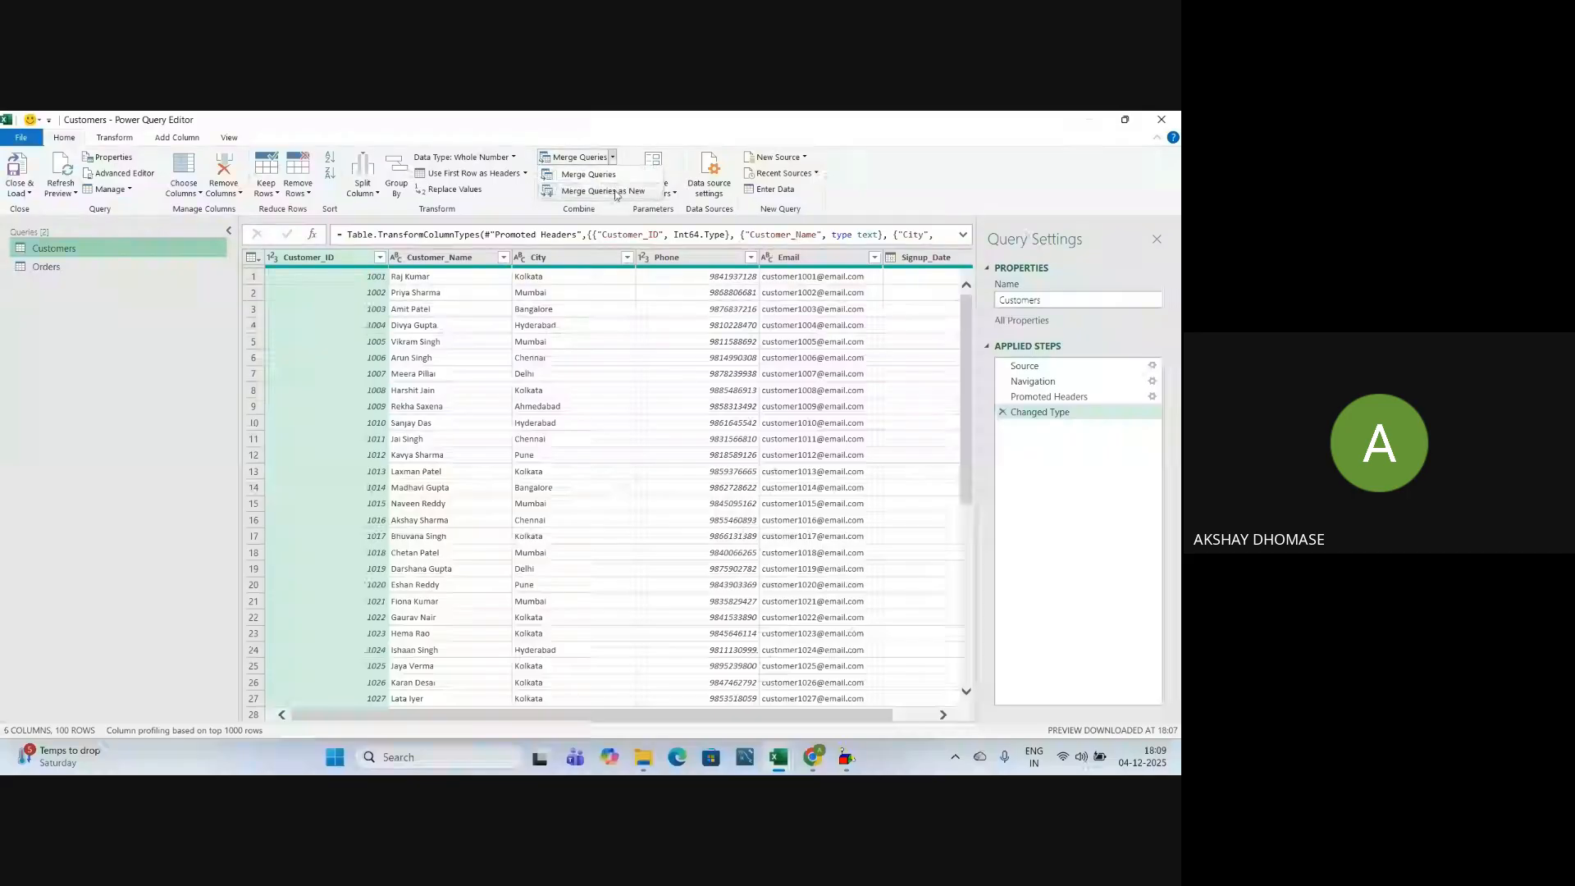
pyautogui.click(616, 193)
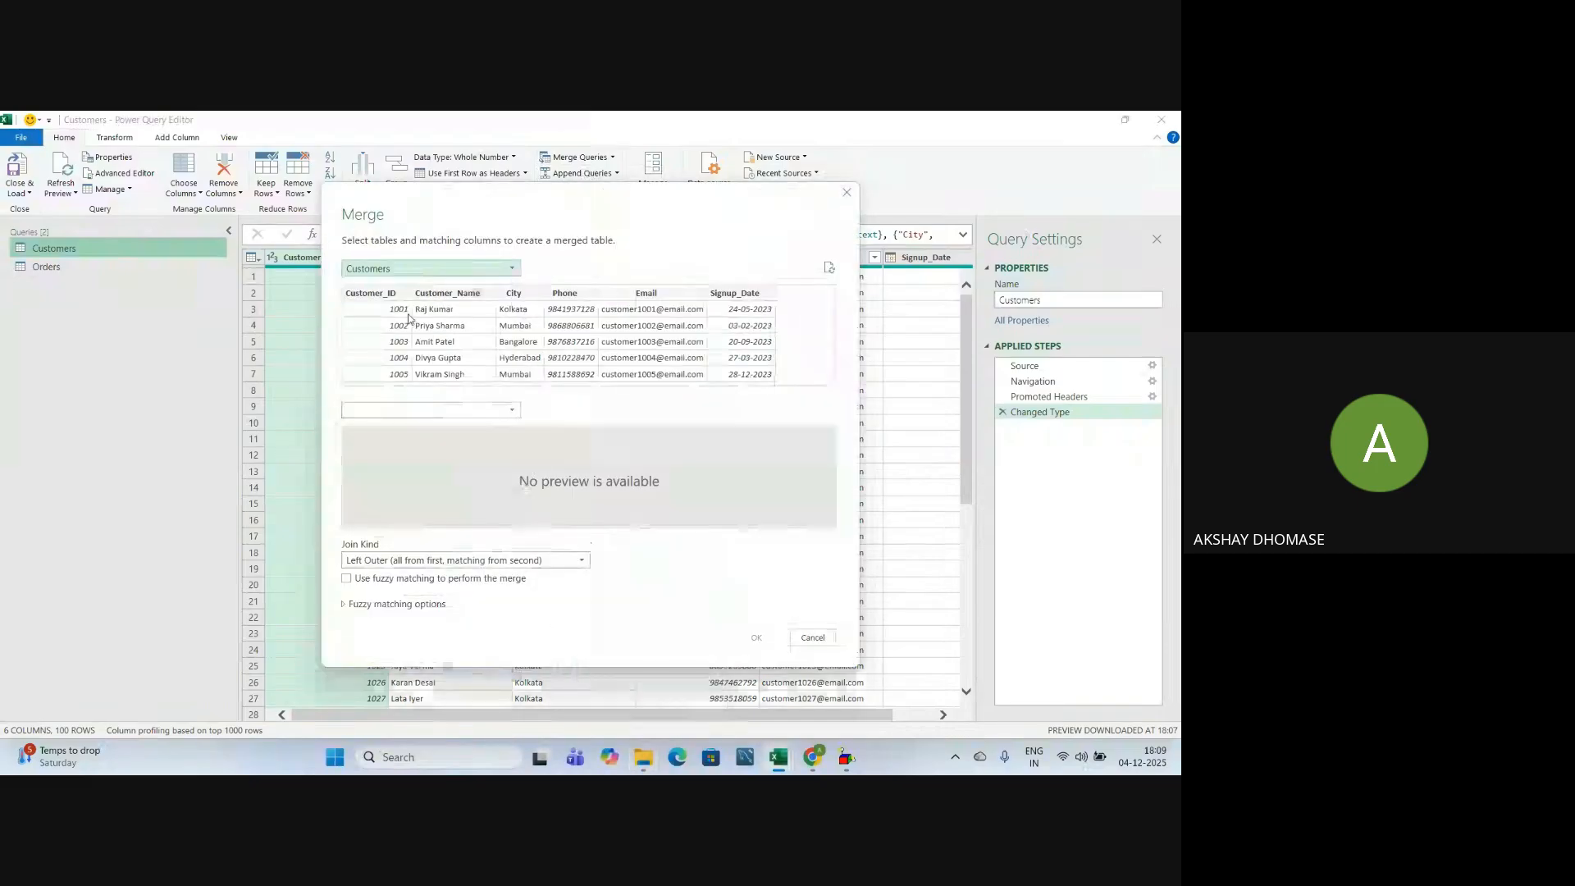
pyautogui.click(395, 267)
pyautogui.click(396, 272)
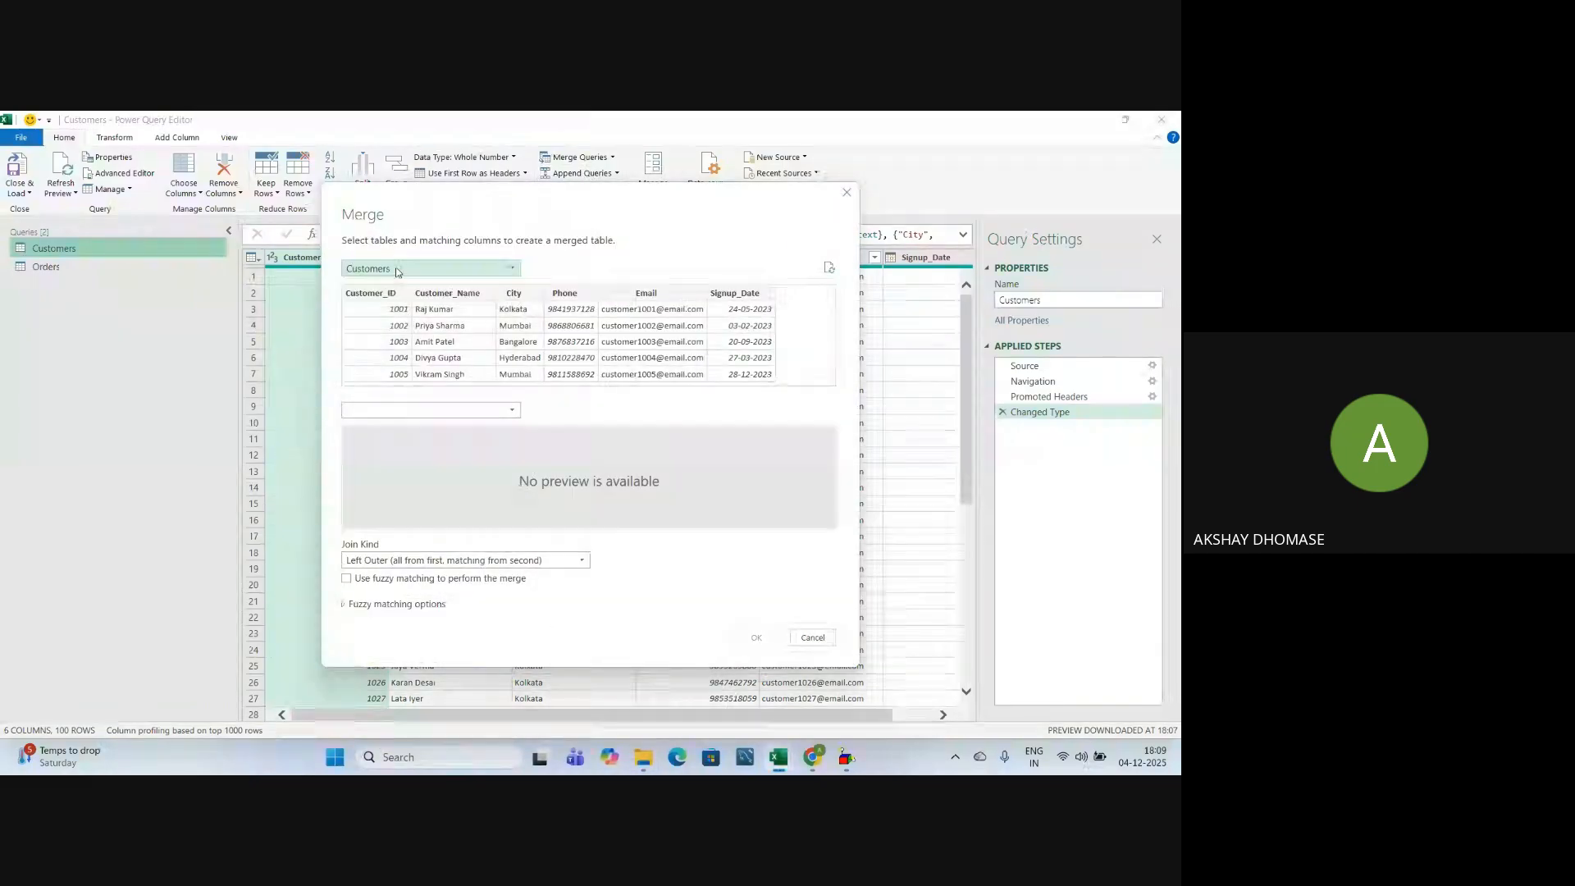
pyautogui.click(394, 410)
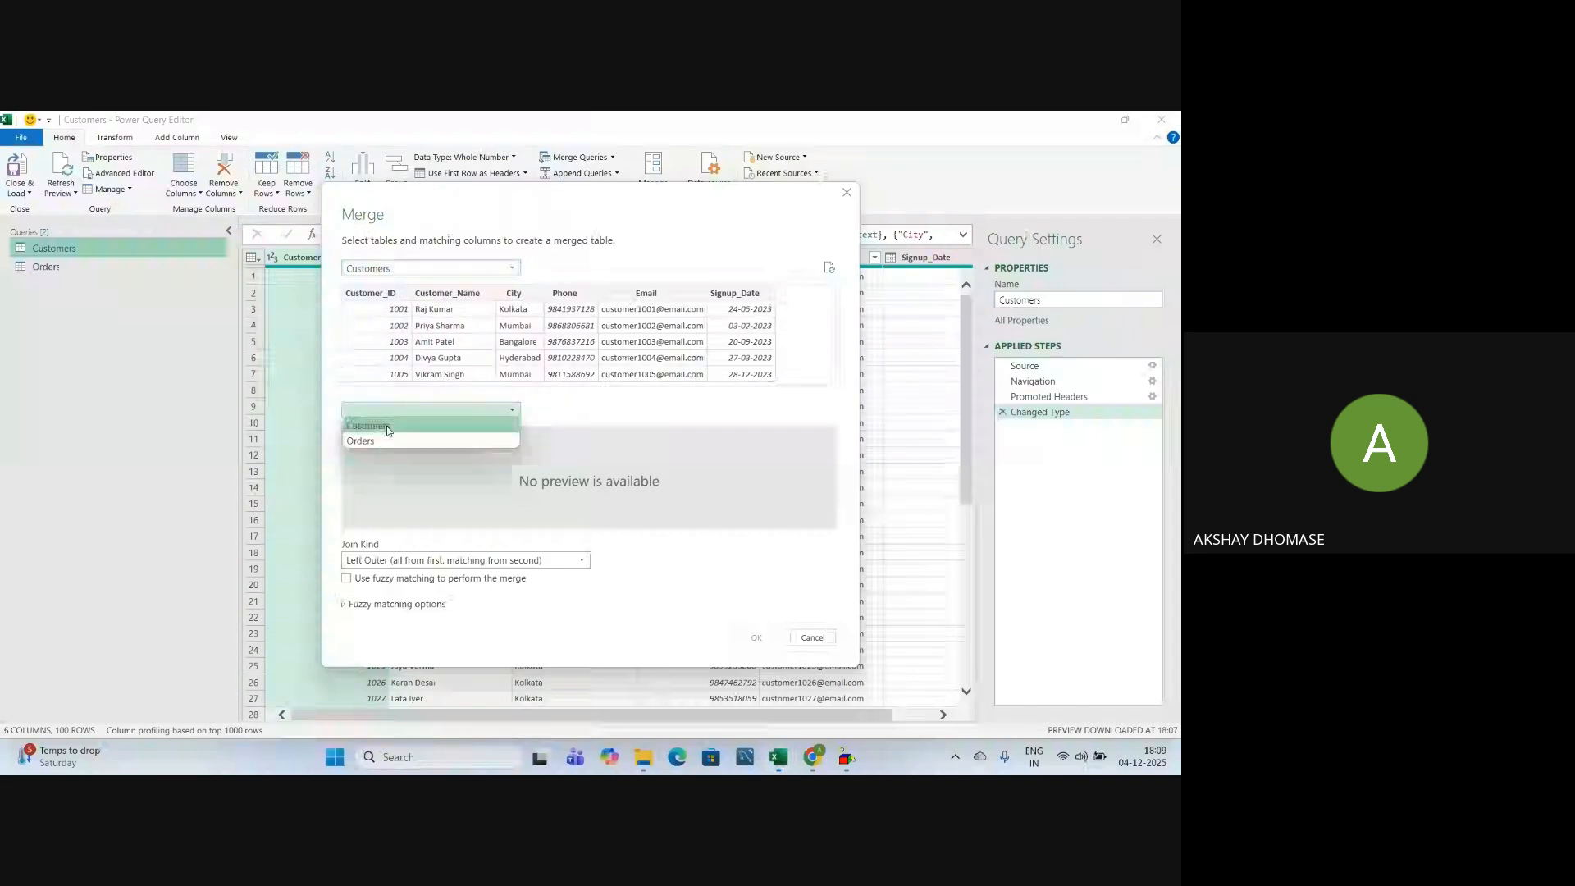
pyautogui.click(371, 443)
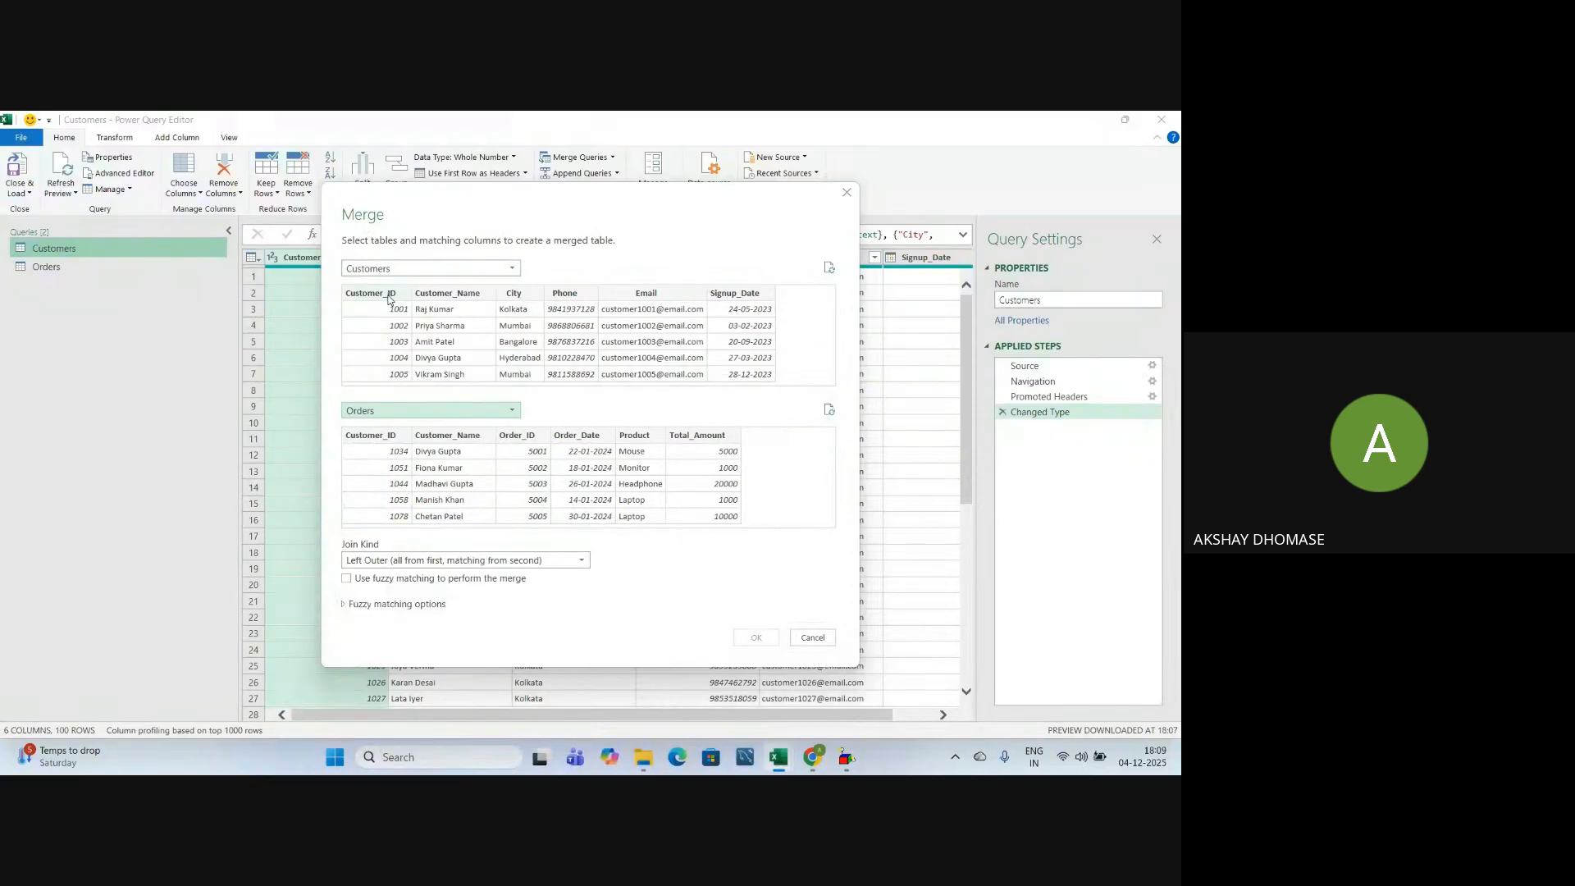
# Select Customer_ID first and Customer_Name second as the matching columns in both tables, and cancel the merge
pyautogui.click(391, 296)
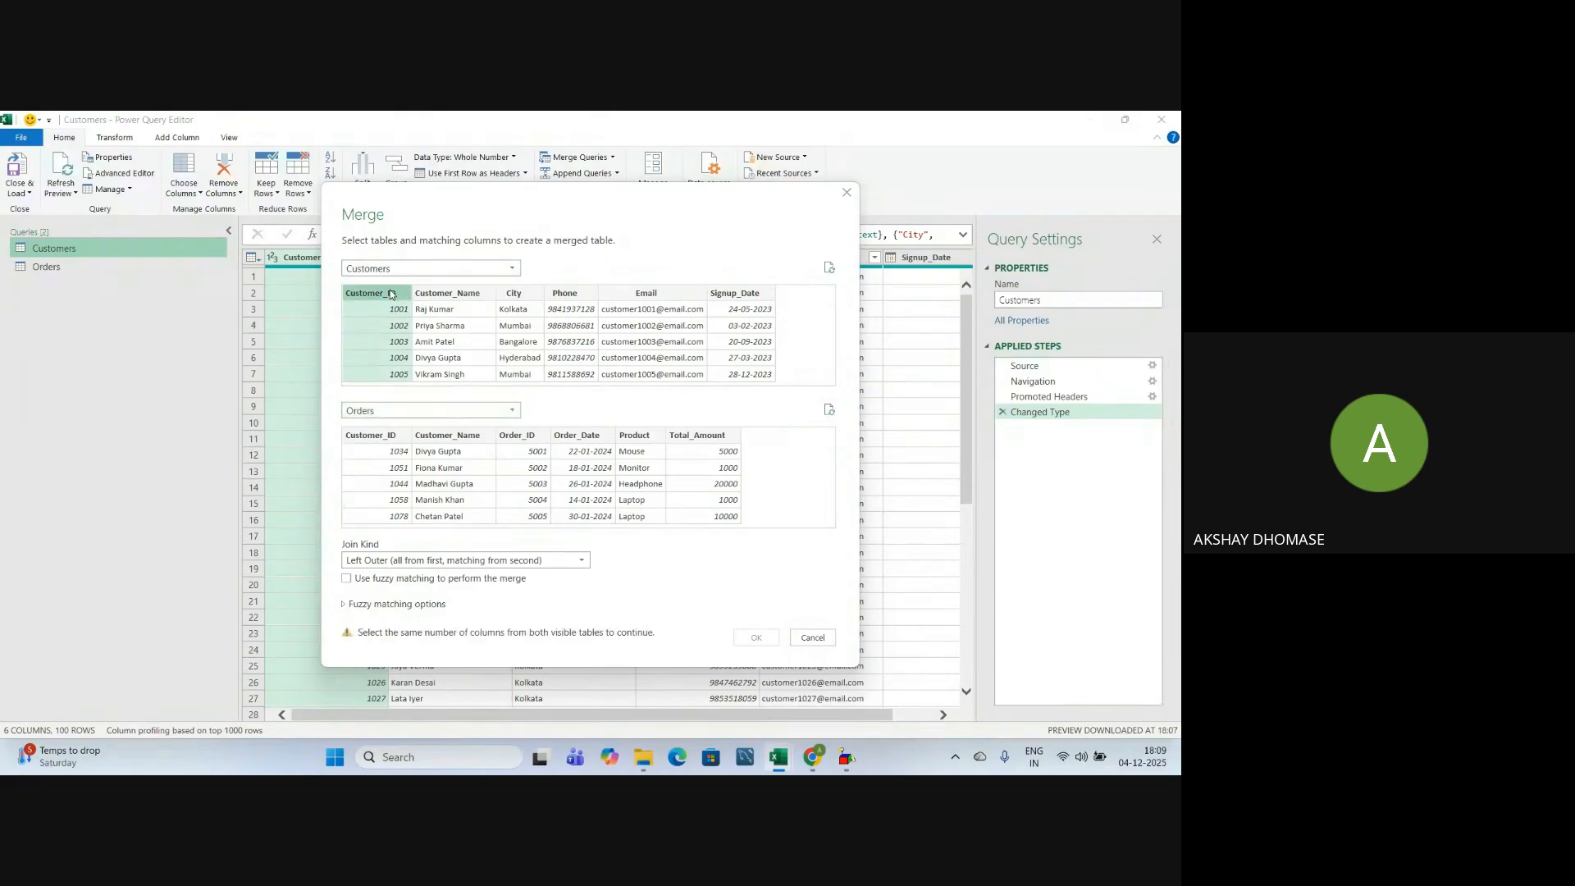
pyautogui.click(441, 300)
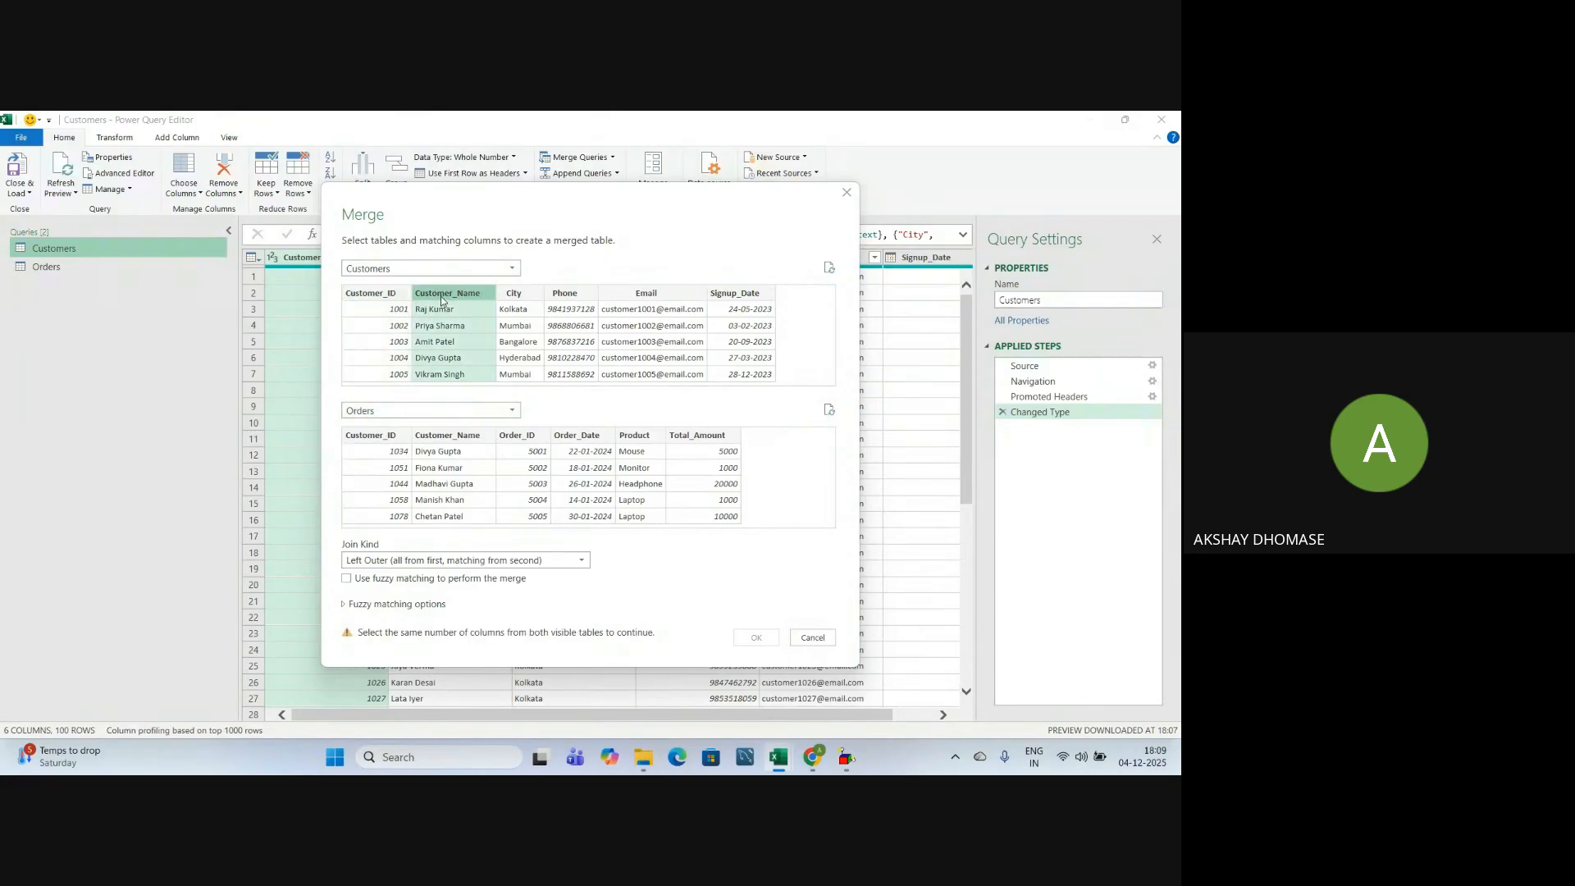
pyautogui.click(402, 290)
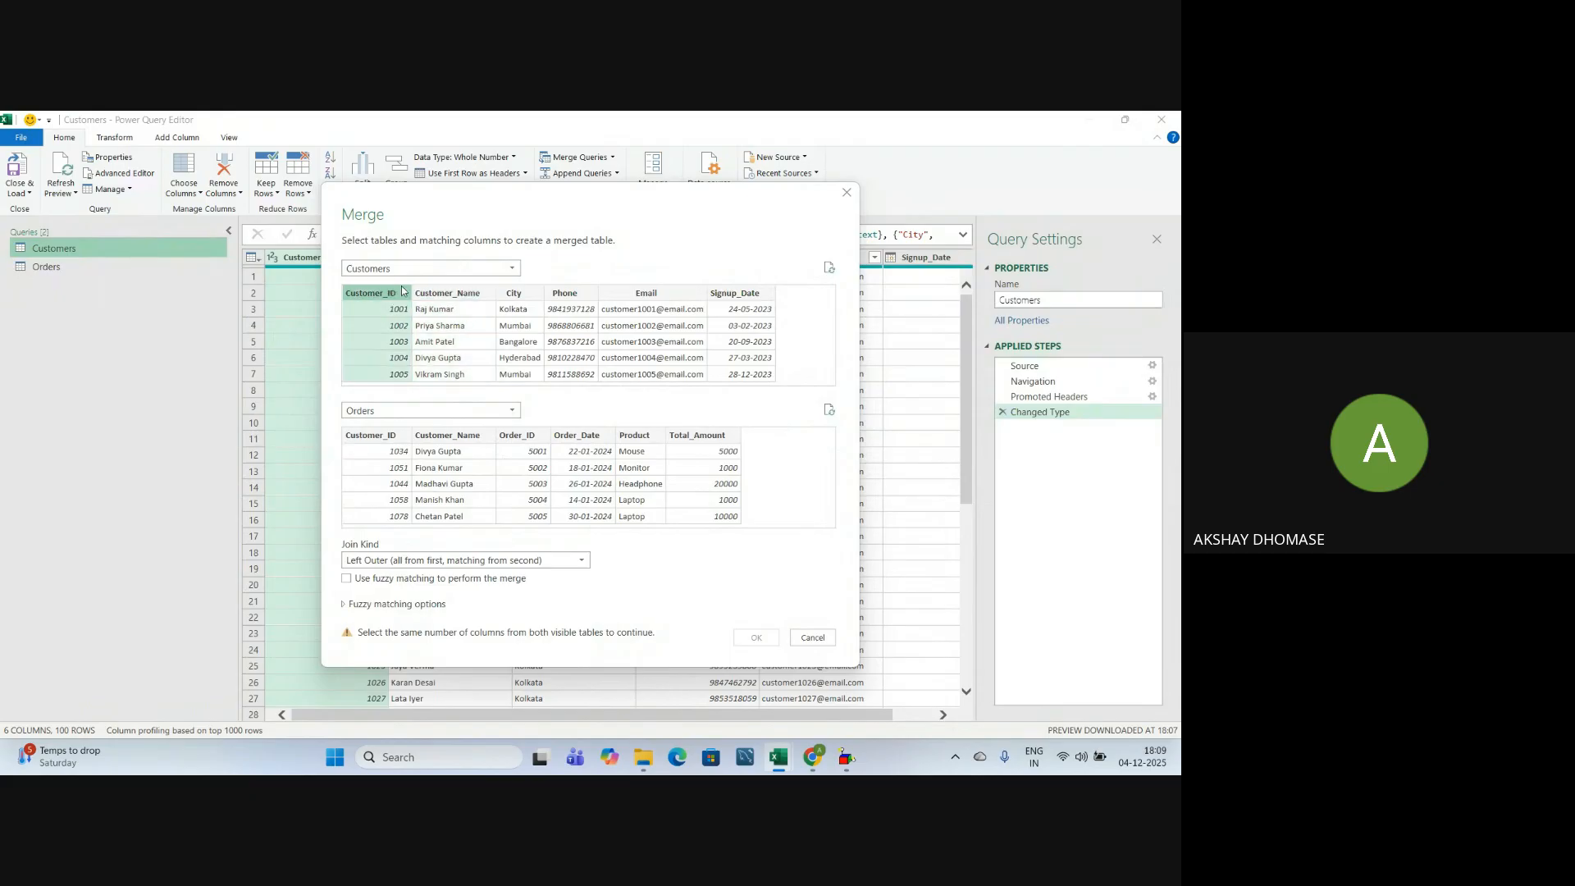
pyautogui.keyDown('ctrl'); pyautogui.click(458, 297); pyautogui.keyUp('ctrl')
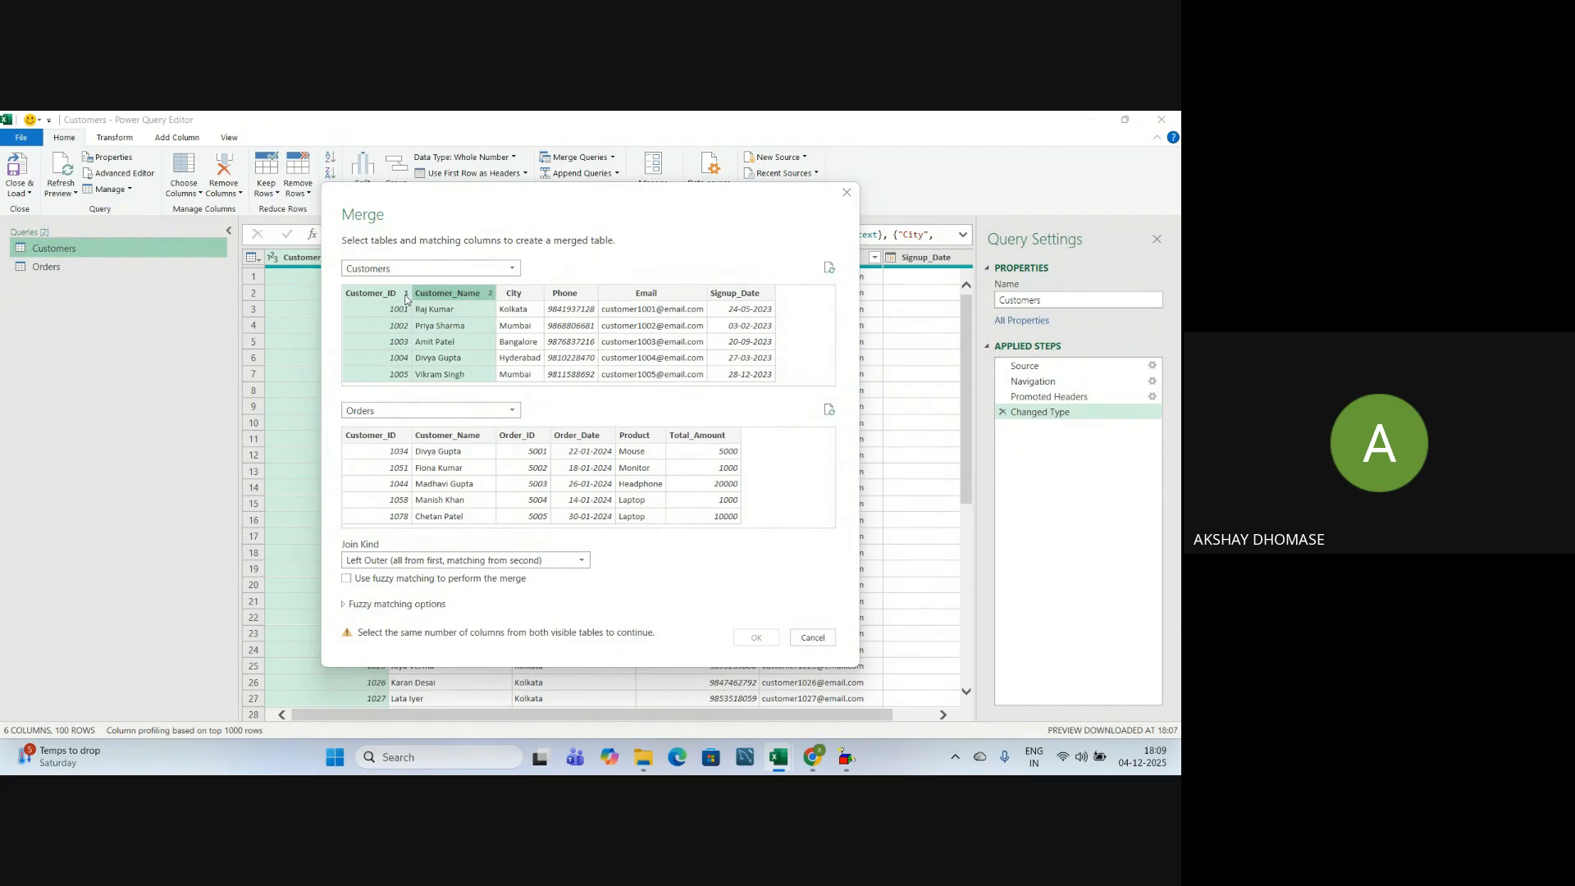
pyautogui.click(375, 436)
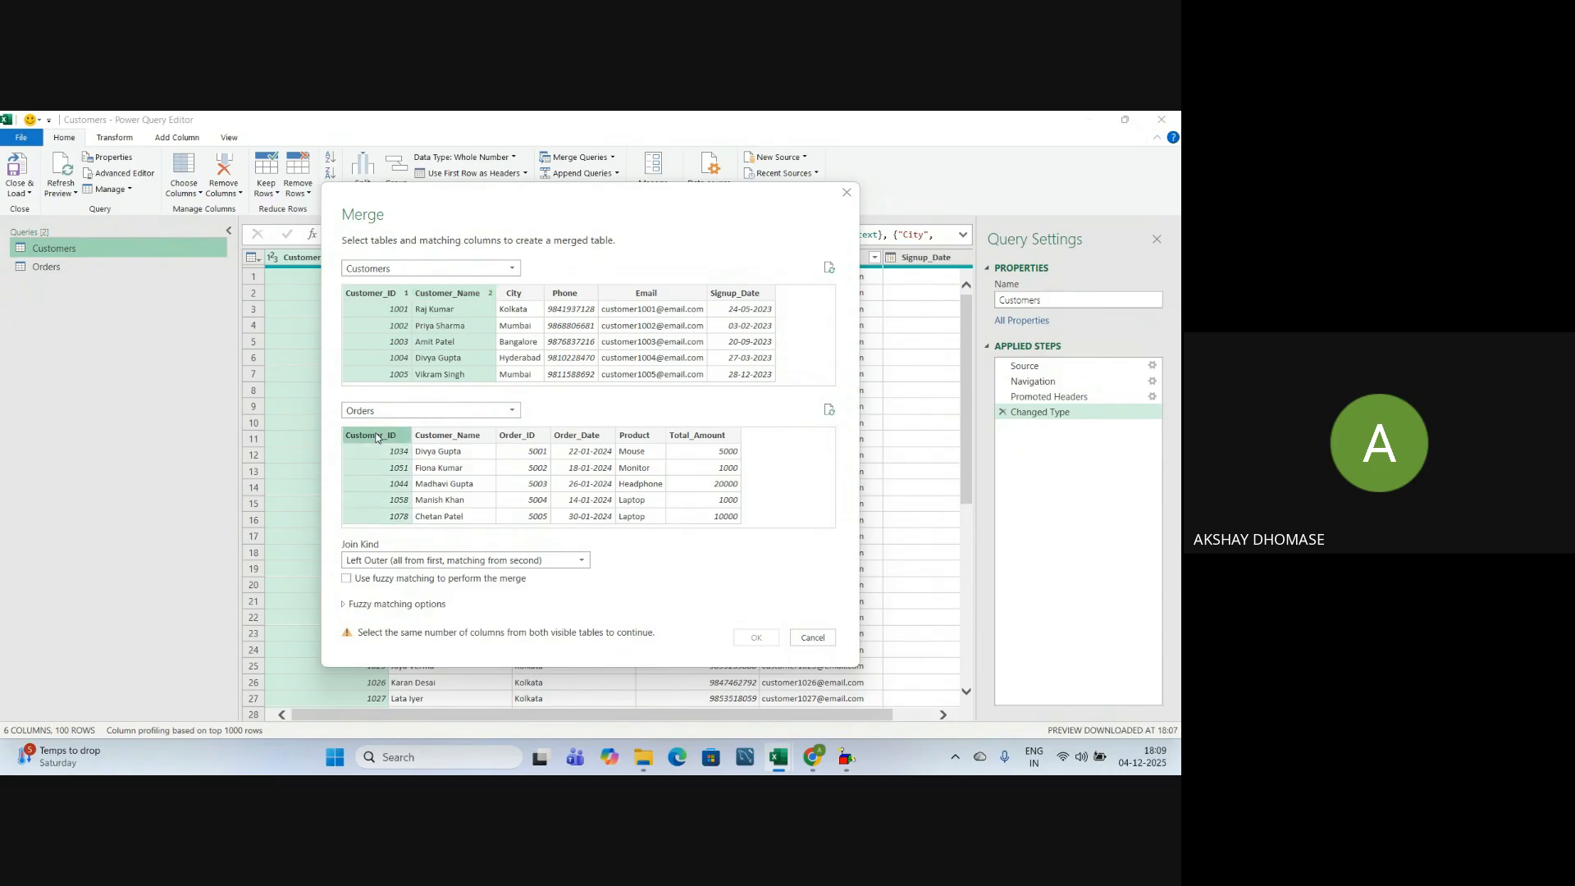
pyautogui.keyDown('ctrl'); pyautogui.click(450, 437); pyautogui.keyUp('ctrl')
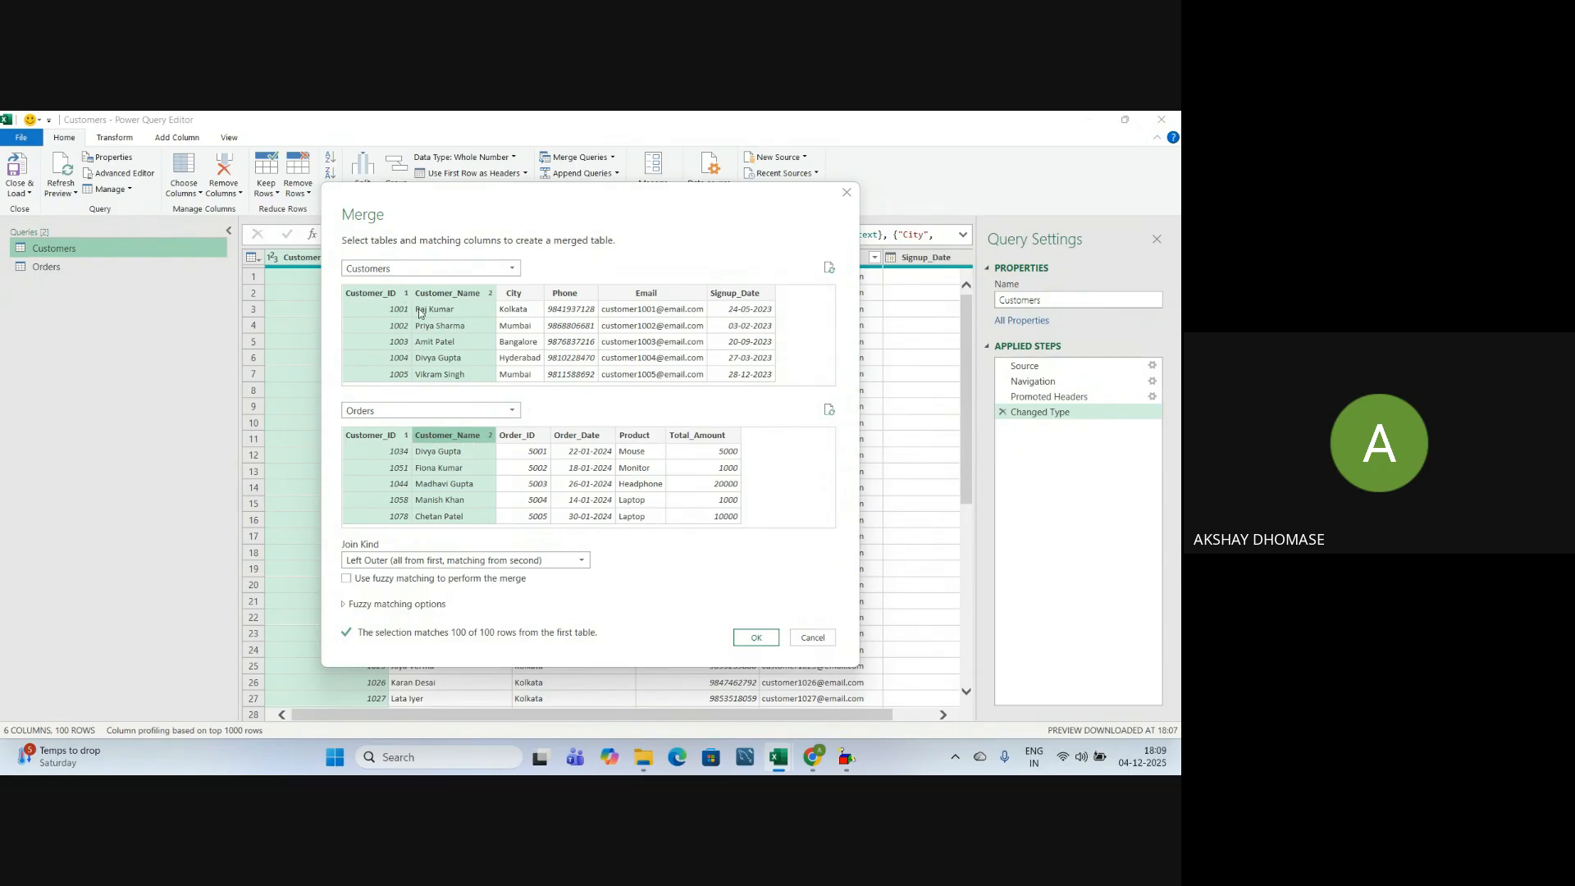
pyautogui.click(812, 636)
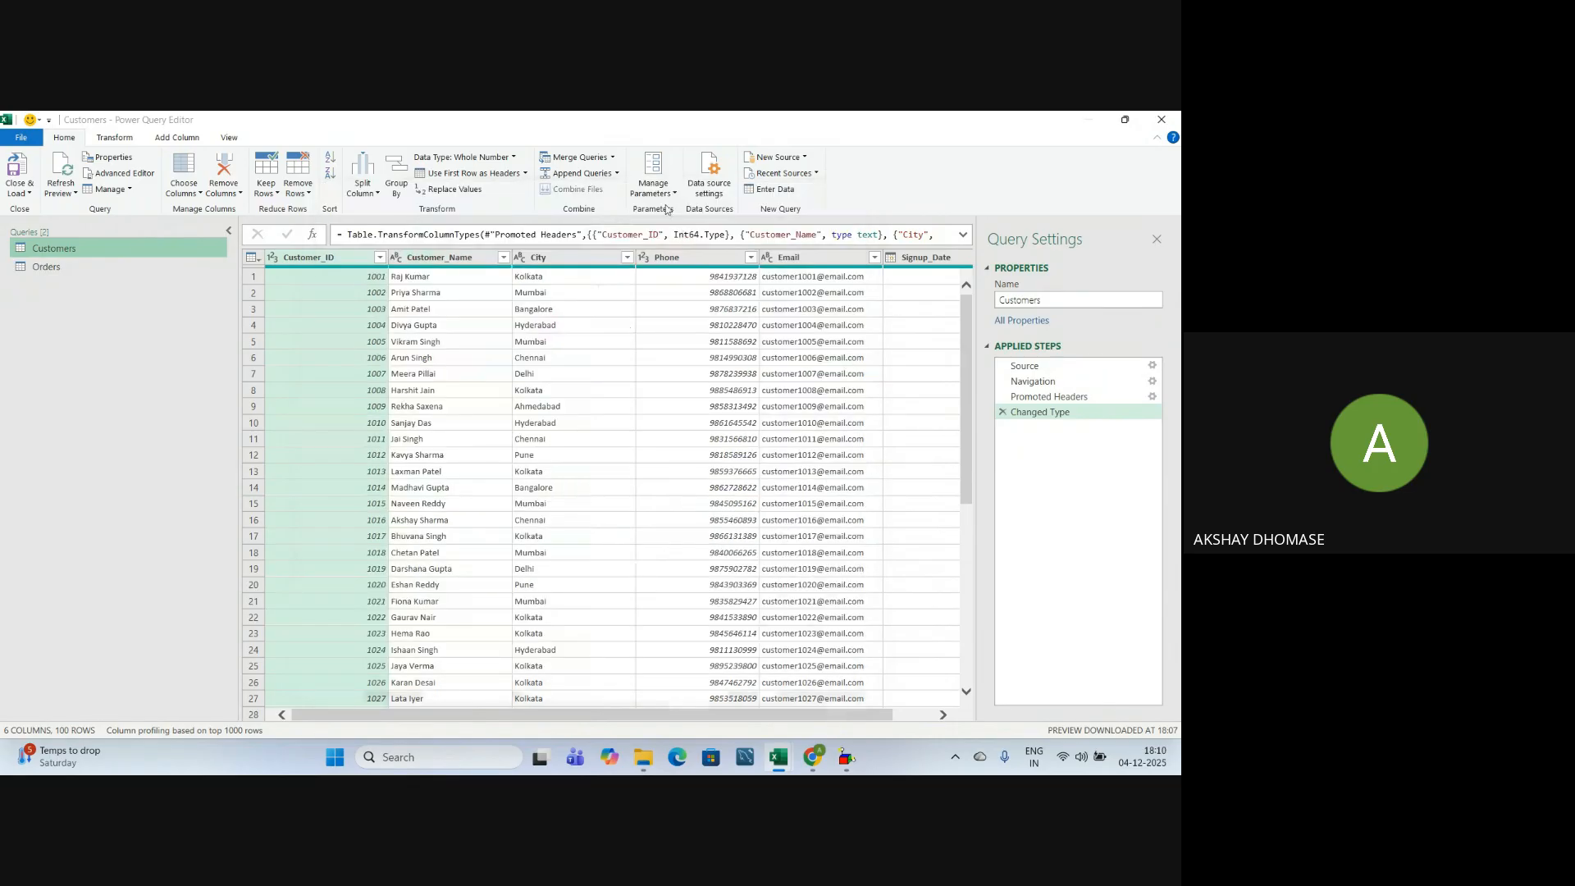
# Set up a merge of Customers with Orders as new, matching Customer_Name first and Customer_ID second, and cancel it
pyautogui.click(613, 157)
pyautogui.click(620, 192)
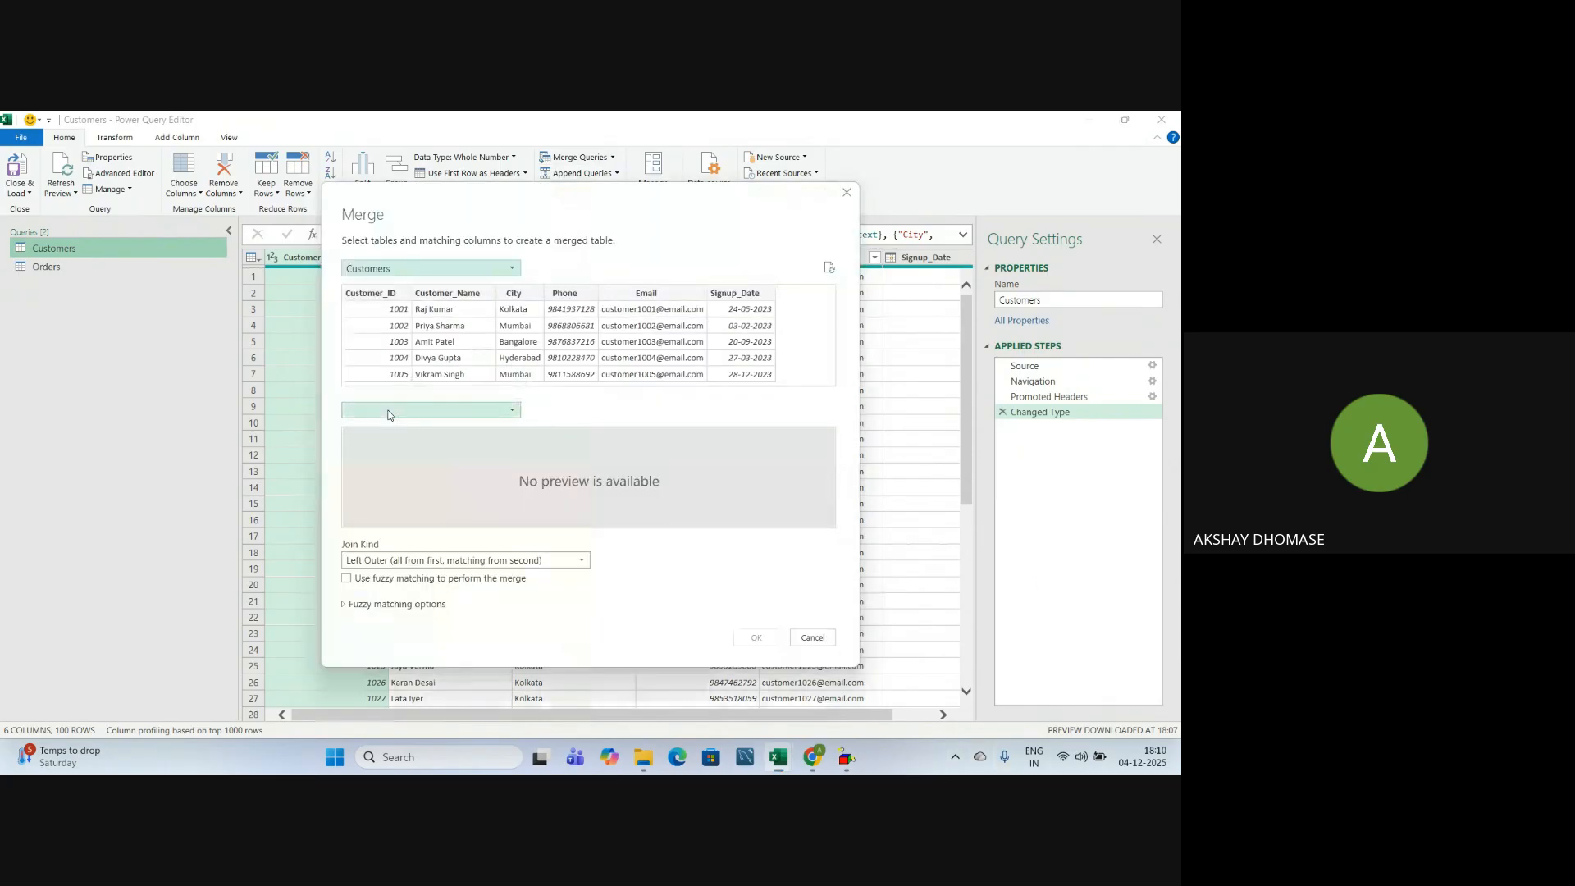
pyautogui.click(435, 410)
pyautogui.click(364, 443)
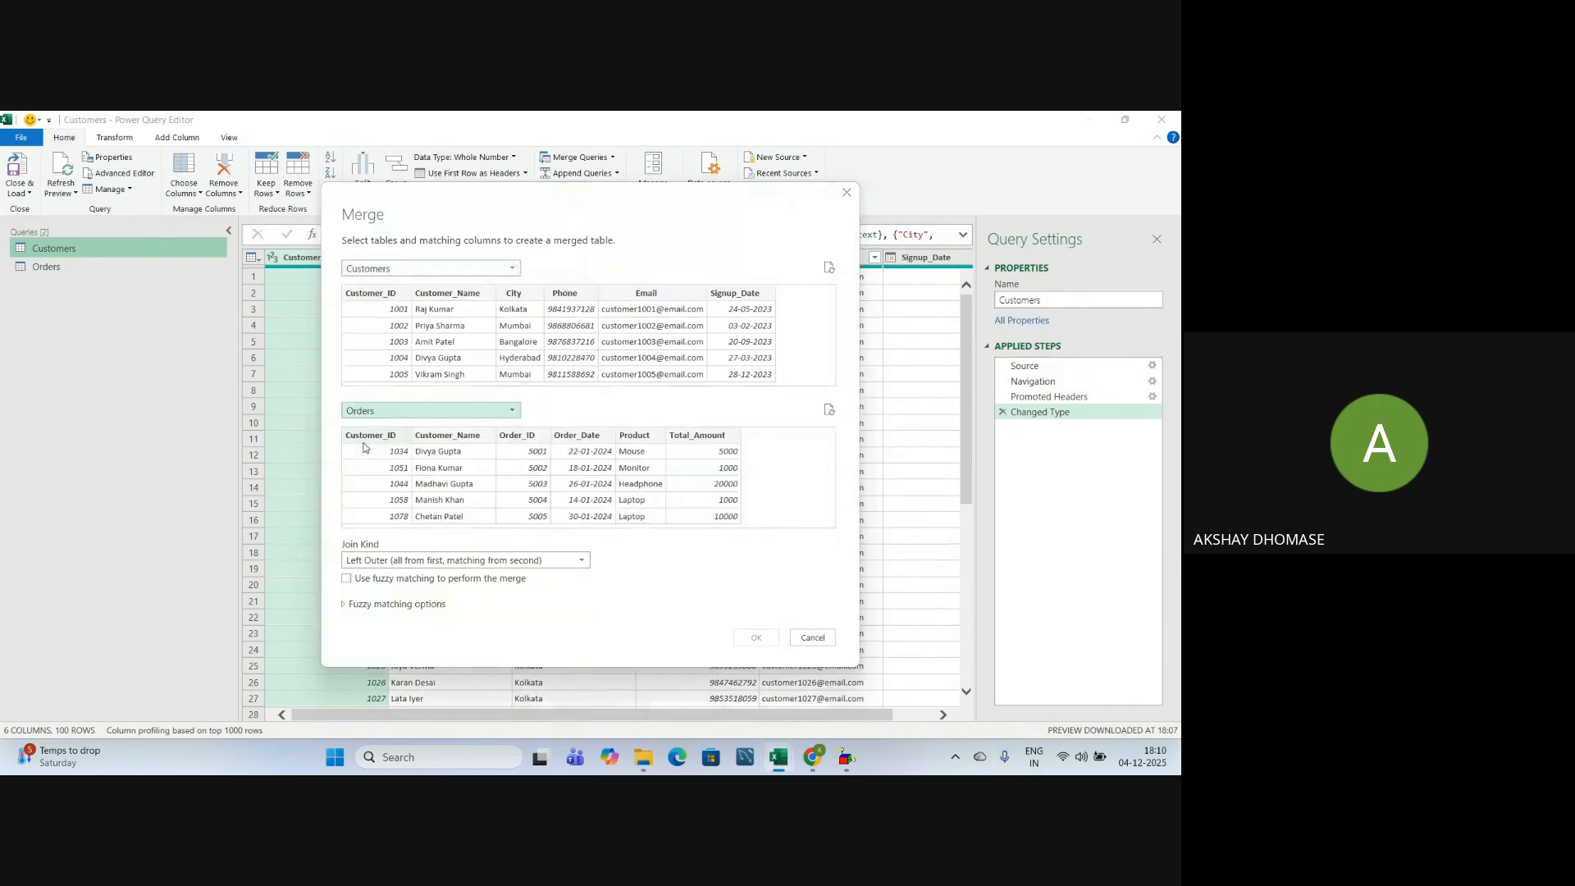
pyautogui.click(460, 296)
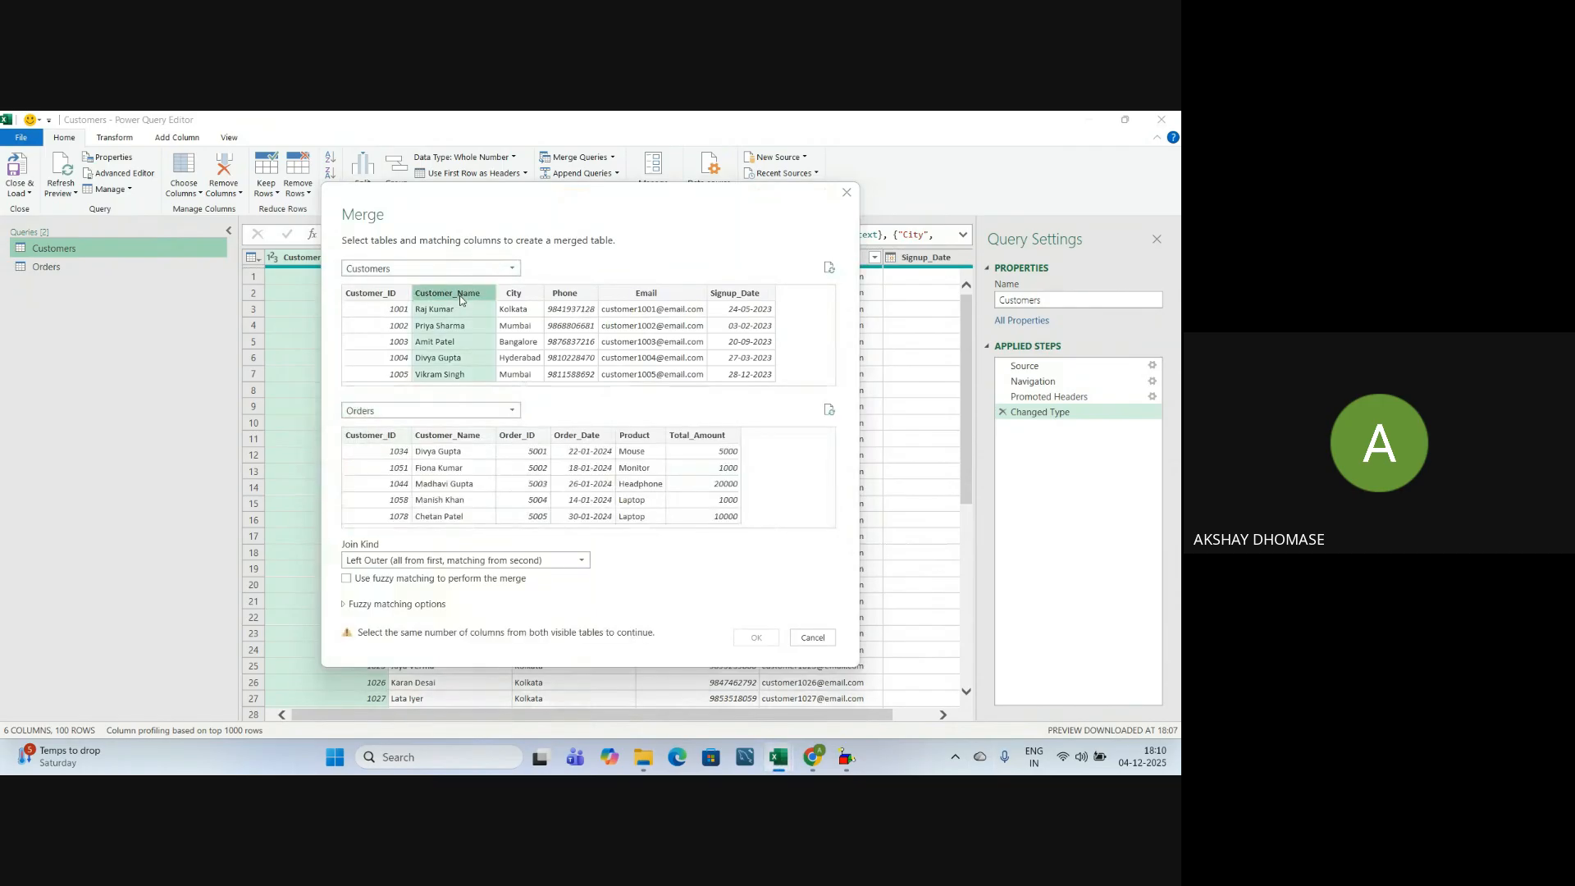
pyautogui.keyDown('ctrl'); pyautogui.click(356, 297); pyautogui.keyUp('ctrl')
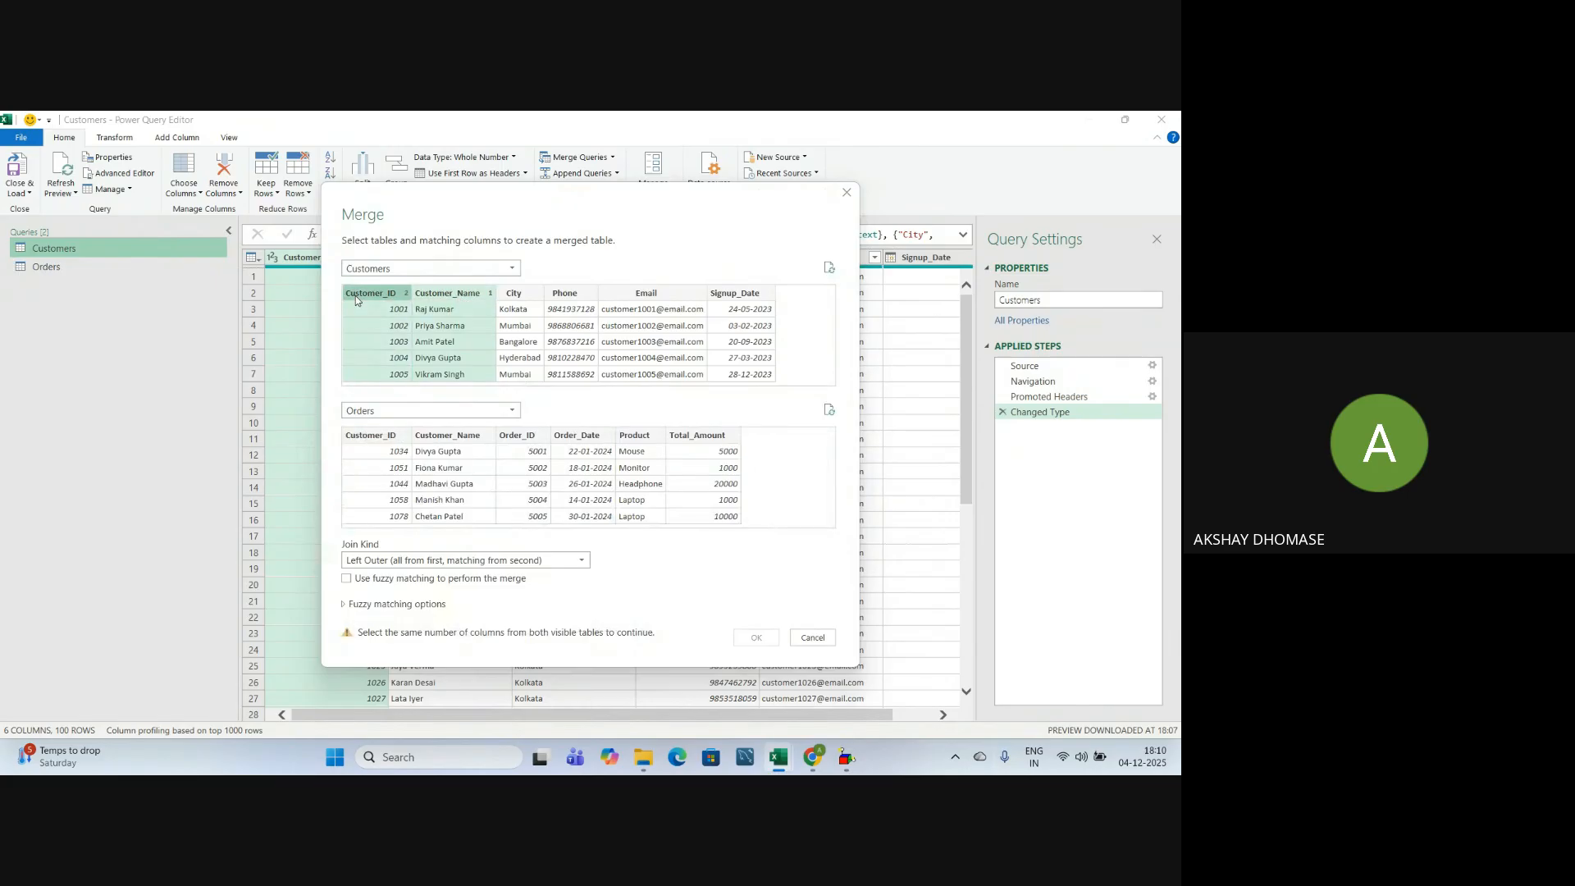
pyautogui.click(460, 440)
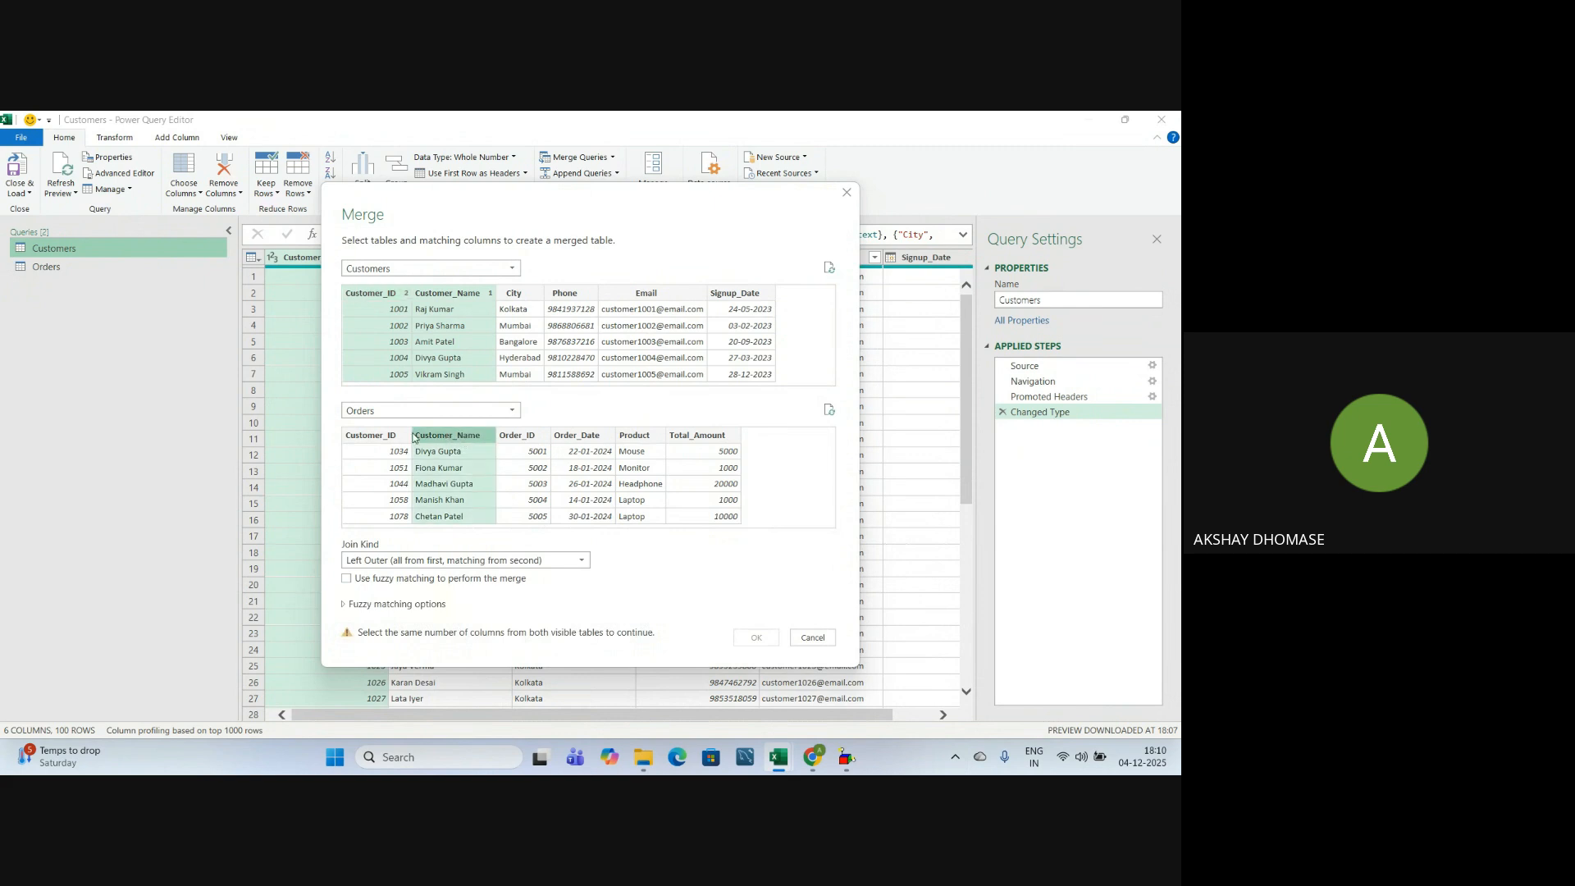
pyautogui.keyDown('ctrl'); pyautogui.click(382, 437); pyautogui.keyUp('ctrl')
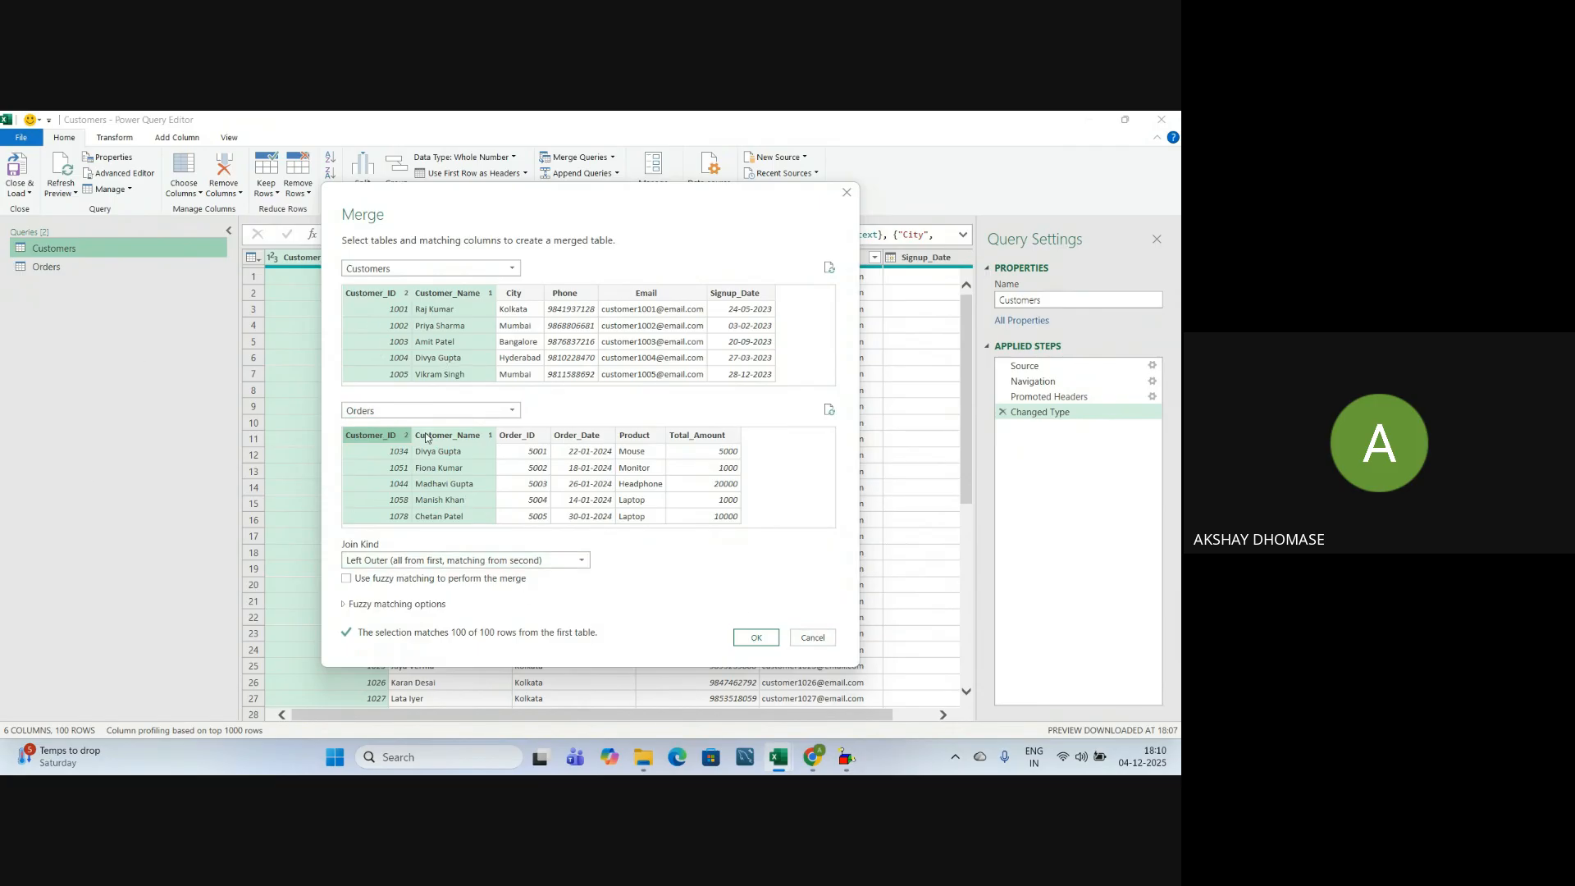
pyautogui.click(810, 637)
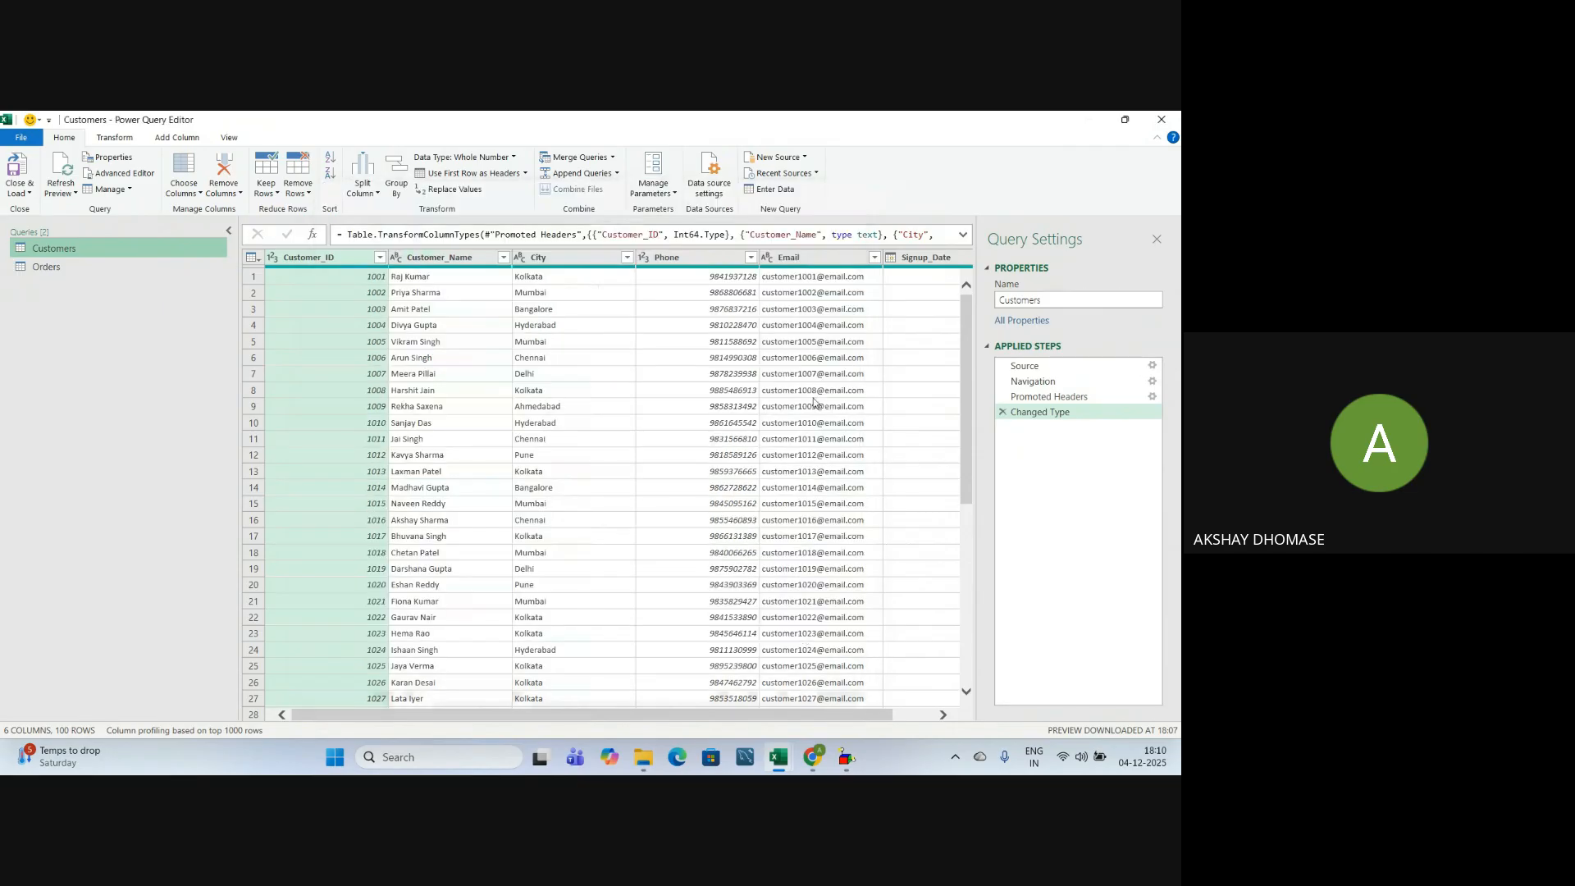
# Merge Customers with Orders as a new query, matching Customer_ID first and Customer_Name second with a Left Outer join
pyautogui.click(612, 157)
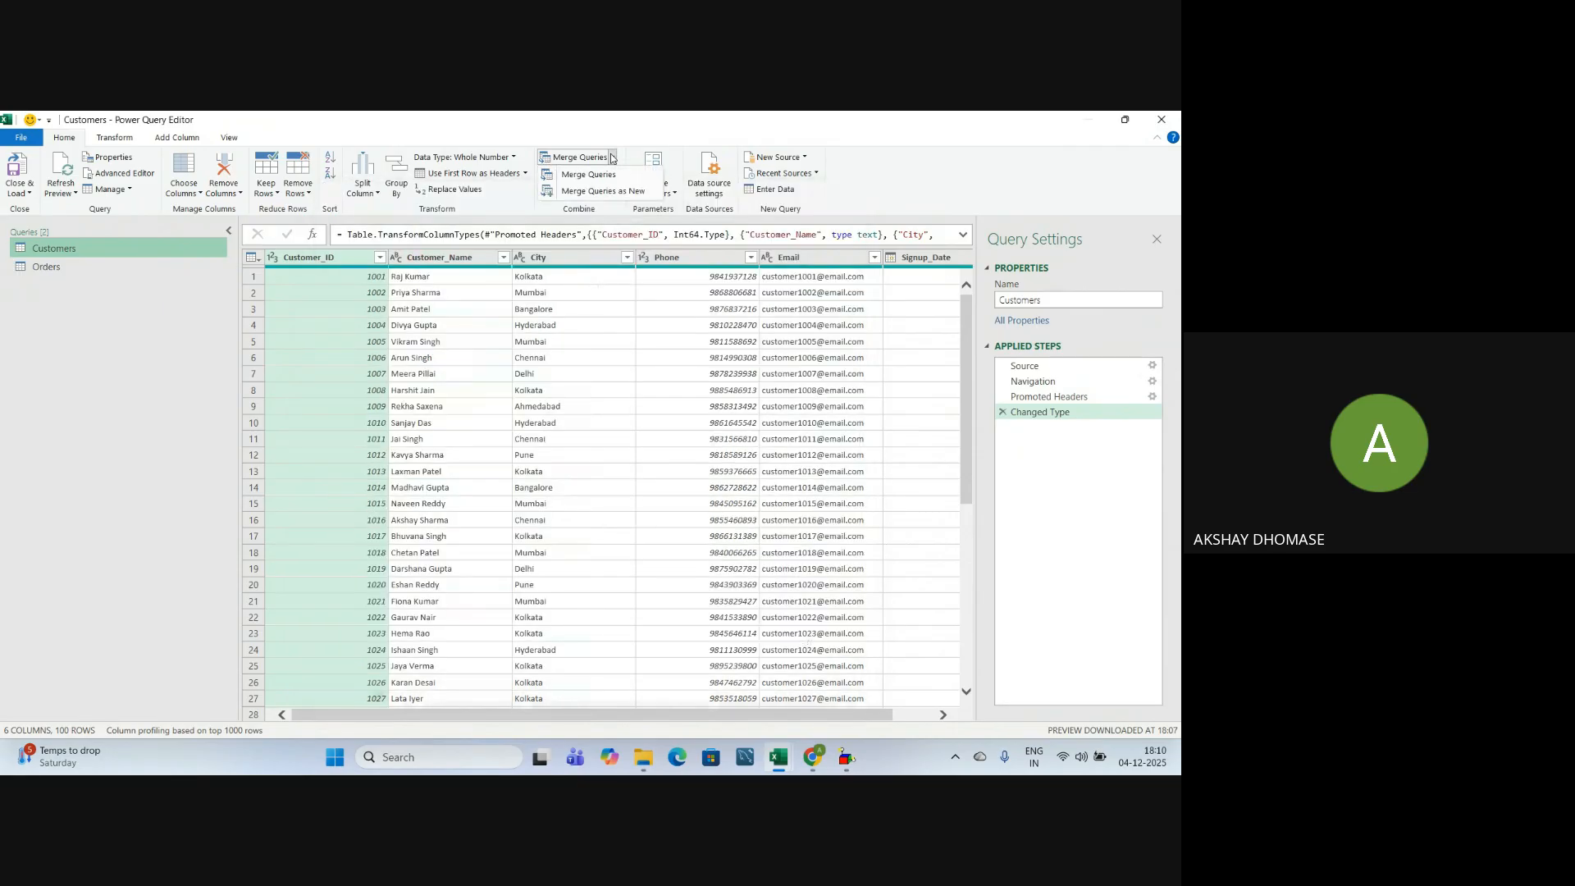
pyautogui.click(619, 192)
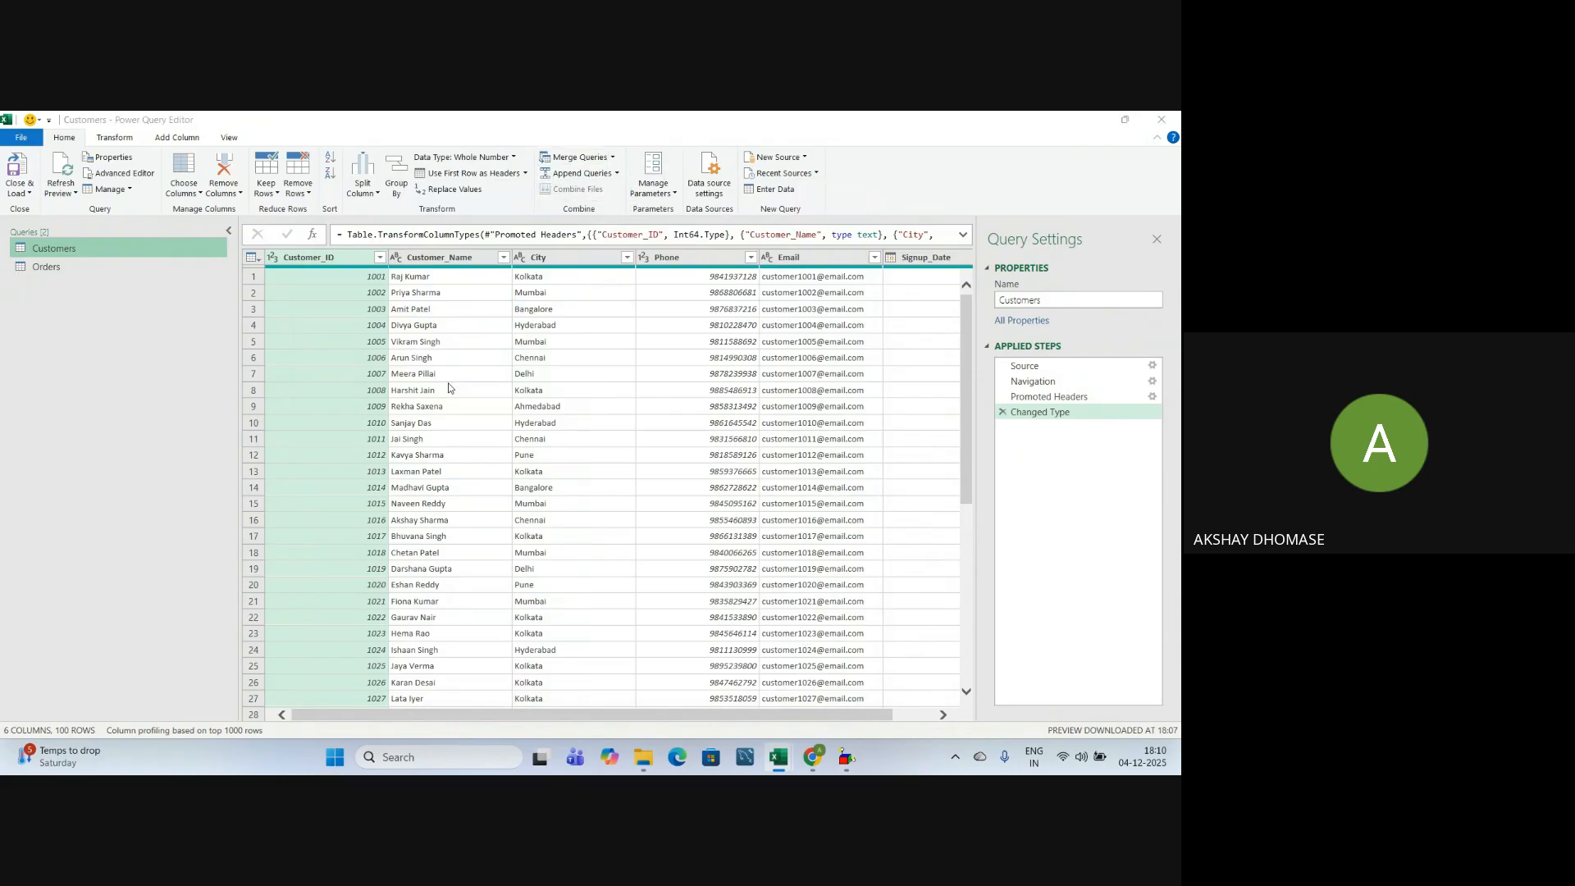
pyautogui.click(389, 412)
pyautogui.click(362, 438)
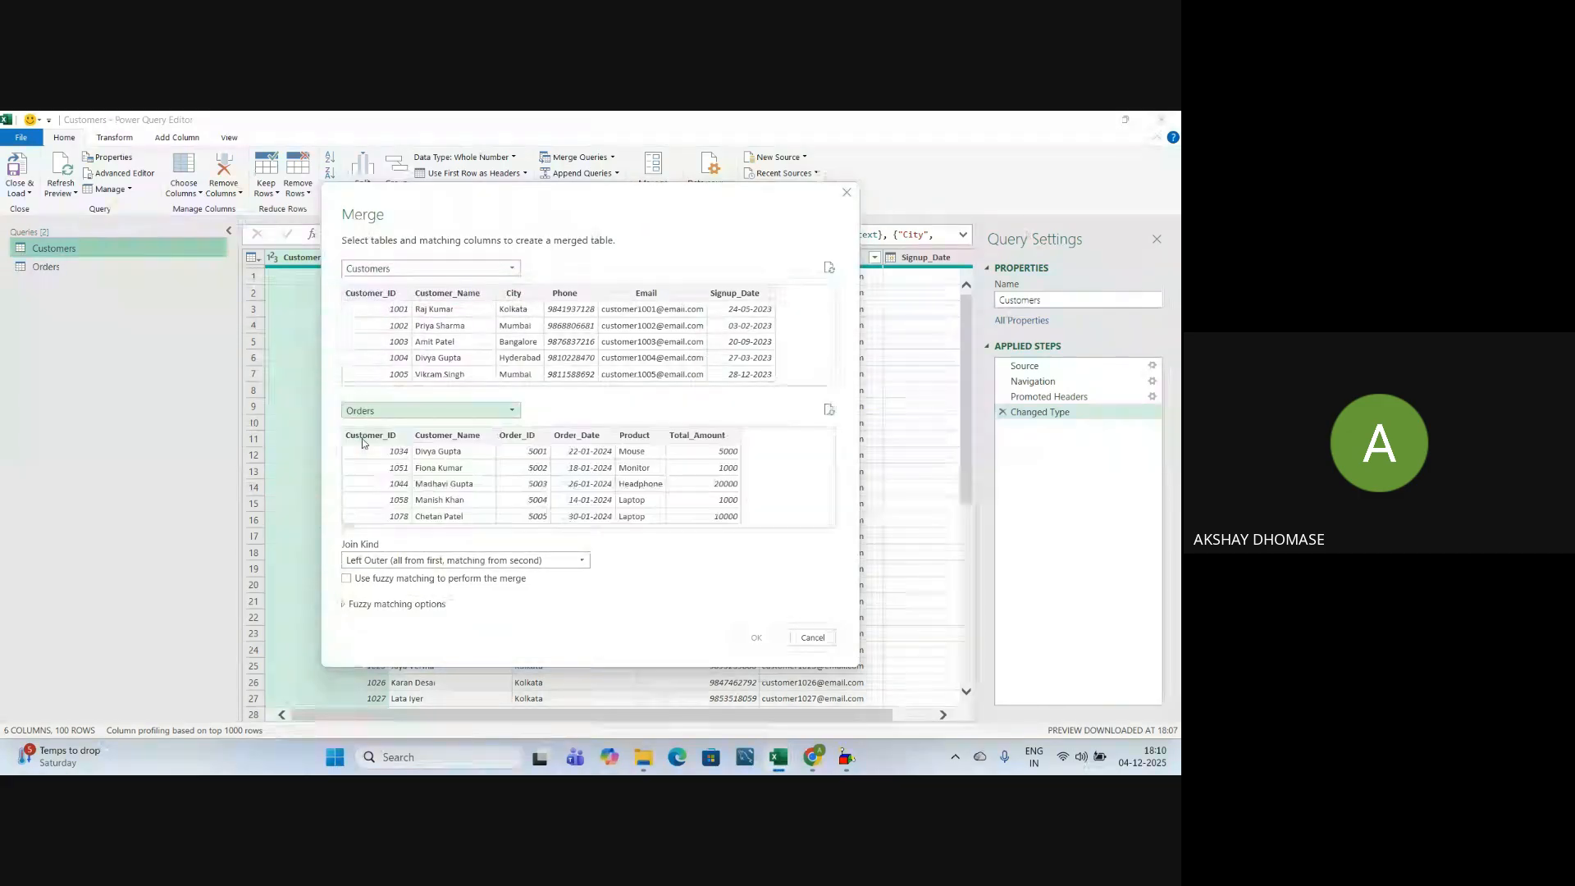
pyautogui.click(379, 295)
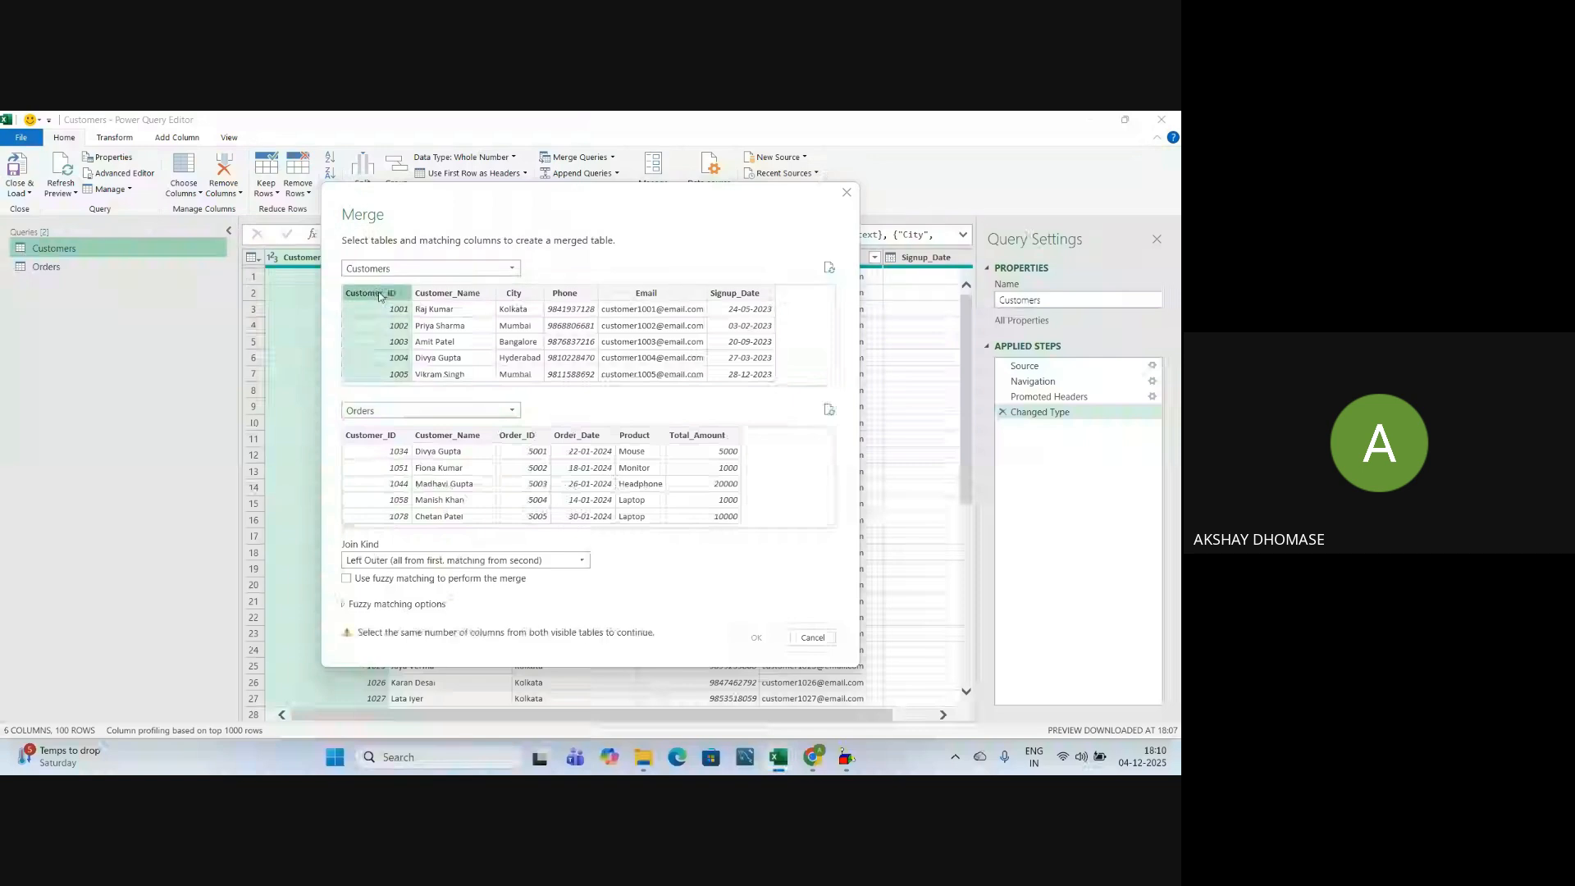
pyautogui.keyDown('ctrl'); pyautogui.click(448, 296); pyautogui.keyUp('ctrl')
pyautogui.click(363, 452)
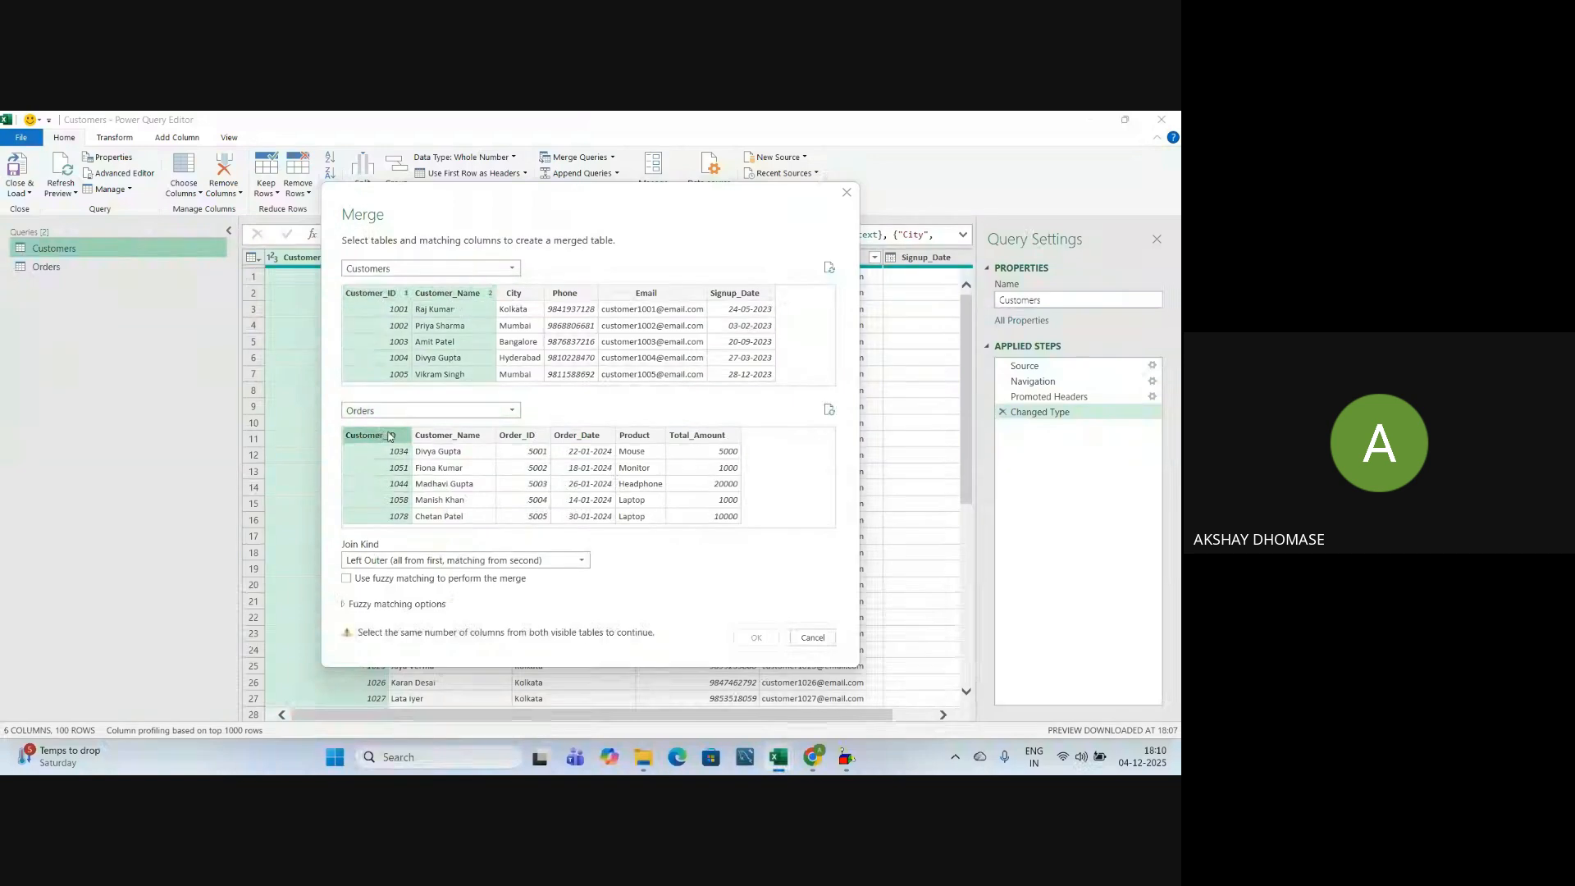
pyautogui.keyDown('ctrl'); pyautogui.click(446, 443); pyautogui.keyUp('ctrl')
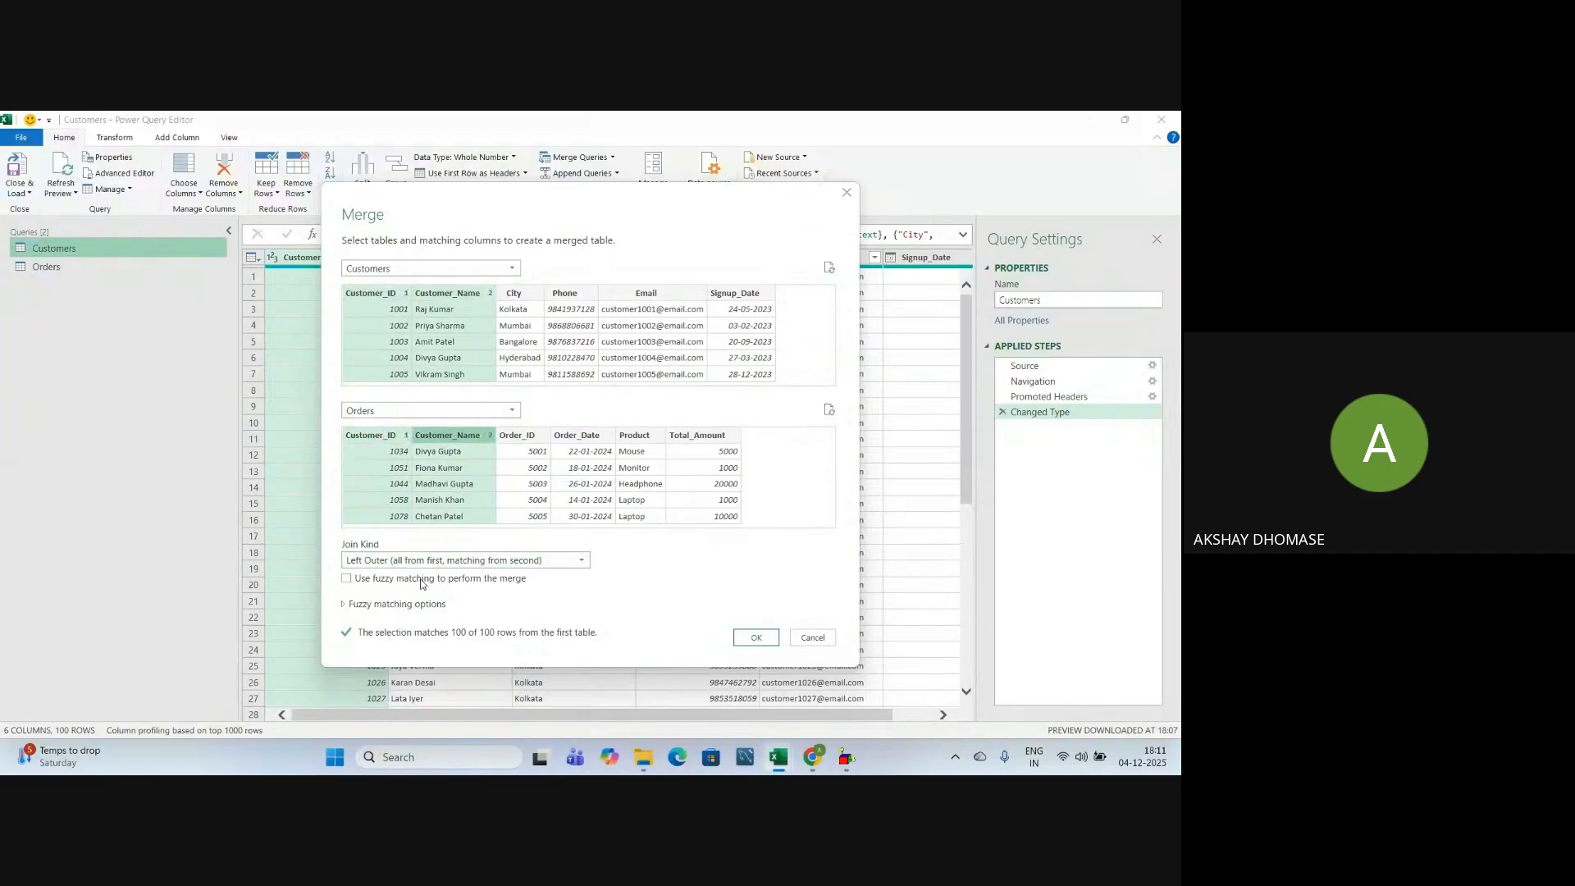
pyautogui.click(751, 640)
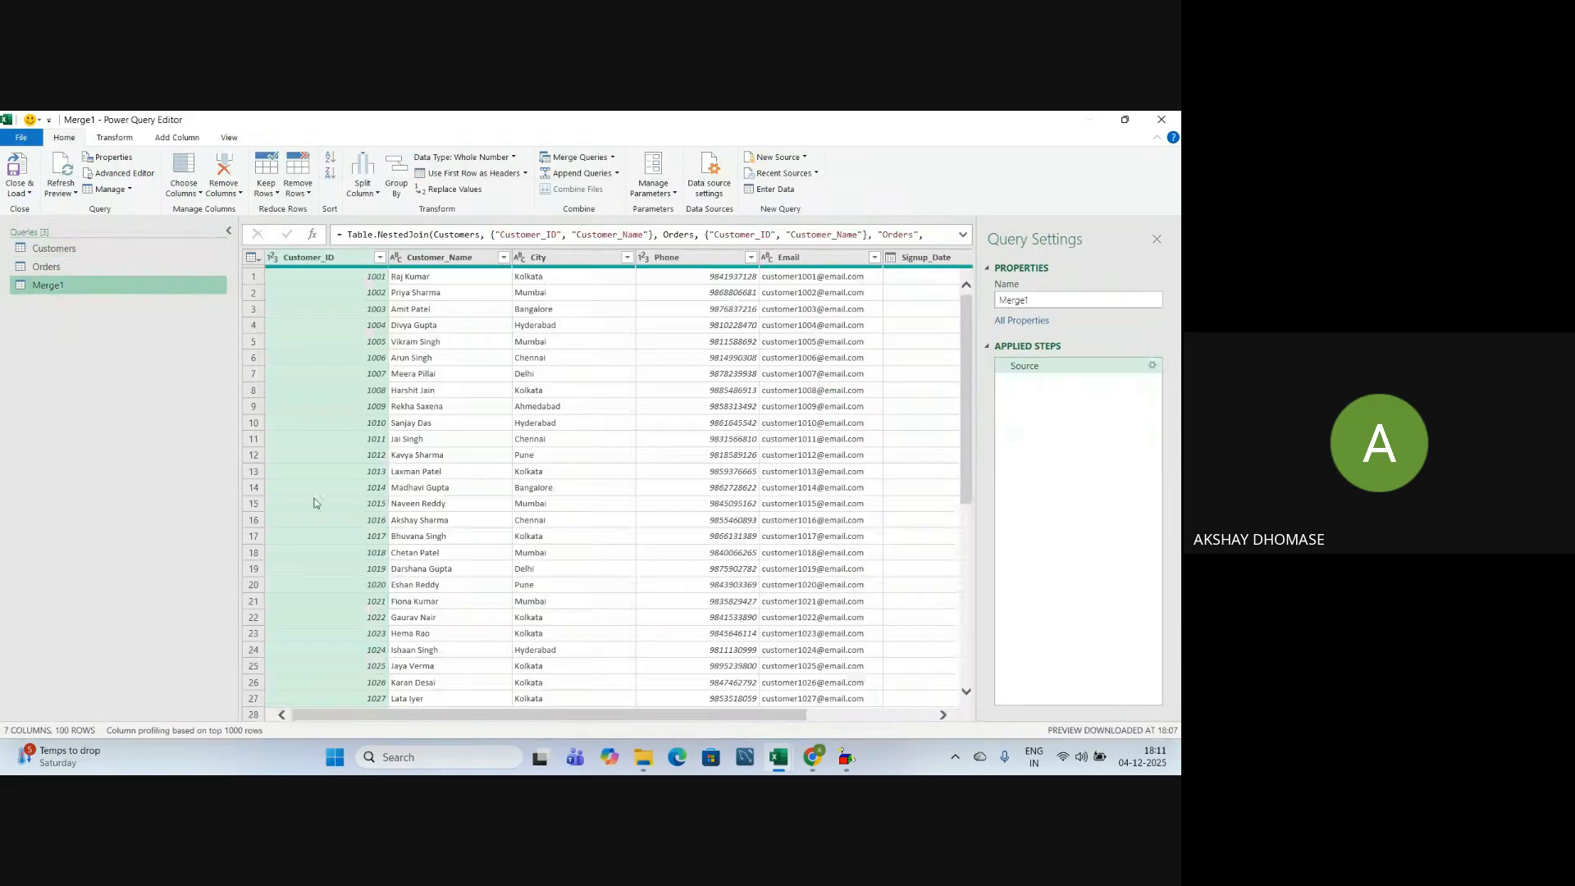
# Expand the merged Orders column to Order_ID, Product and Total_Amount only, without the original column name as prefix
pyautogui.moveTo(615, 716); pyautogui.dragTo(741, 716)
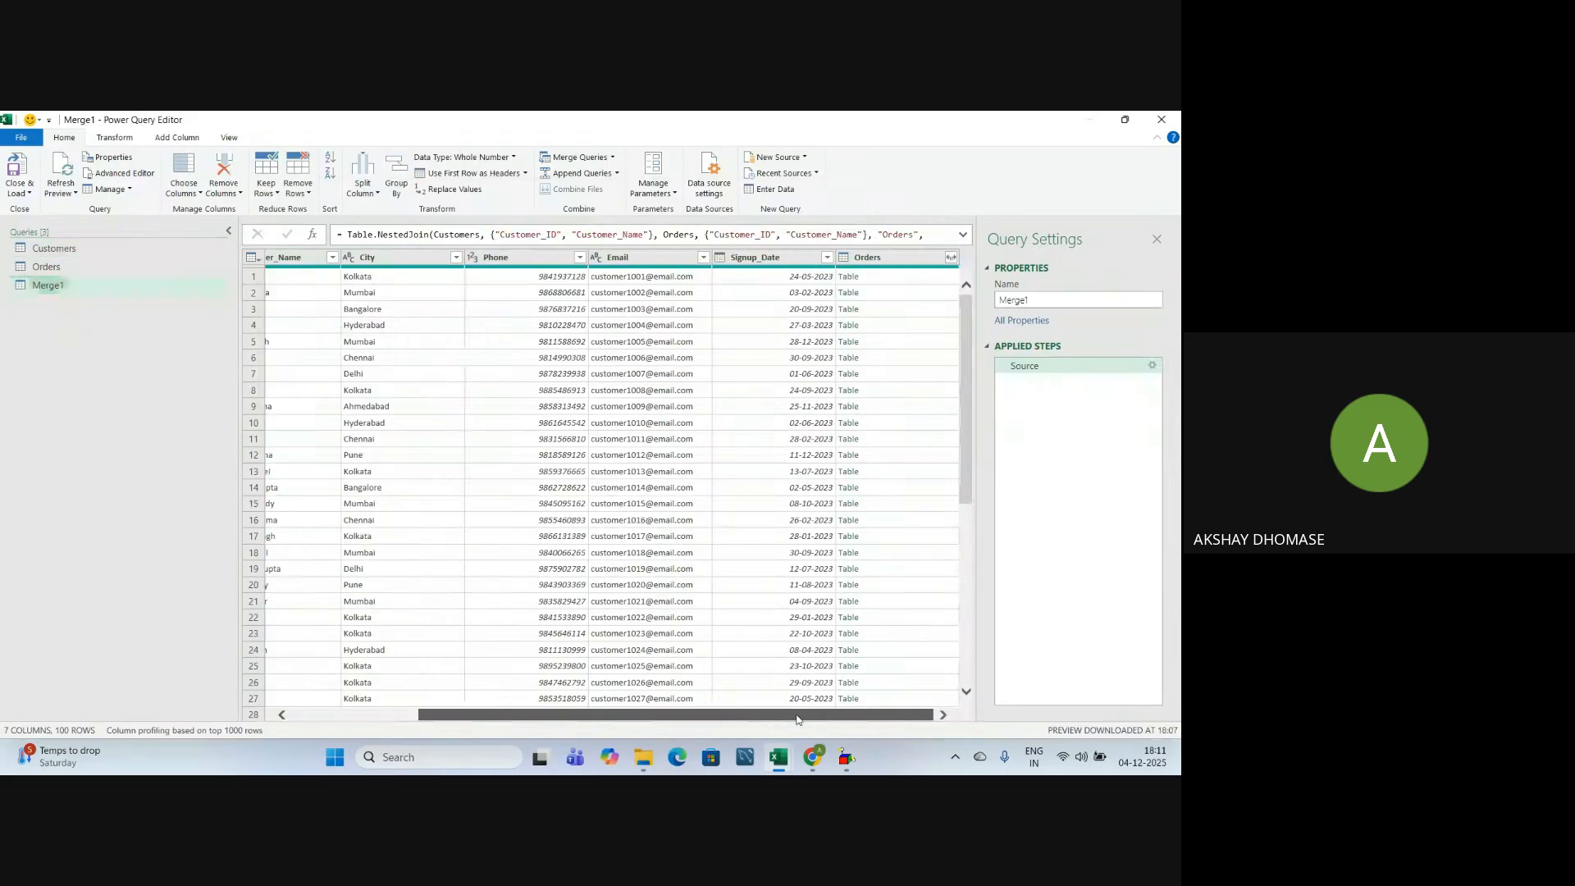
pyautogui.click(950, 256)
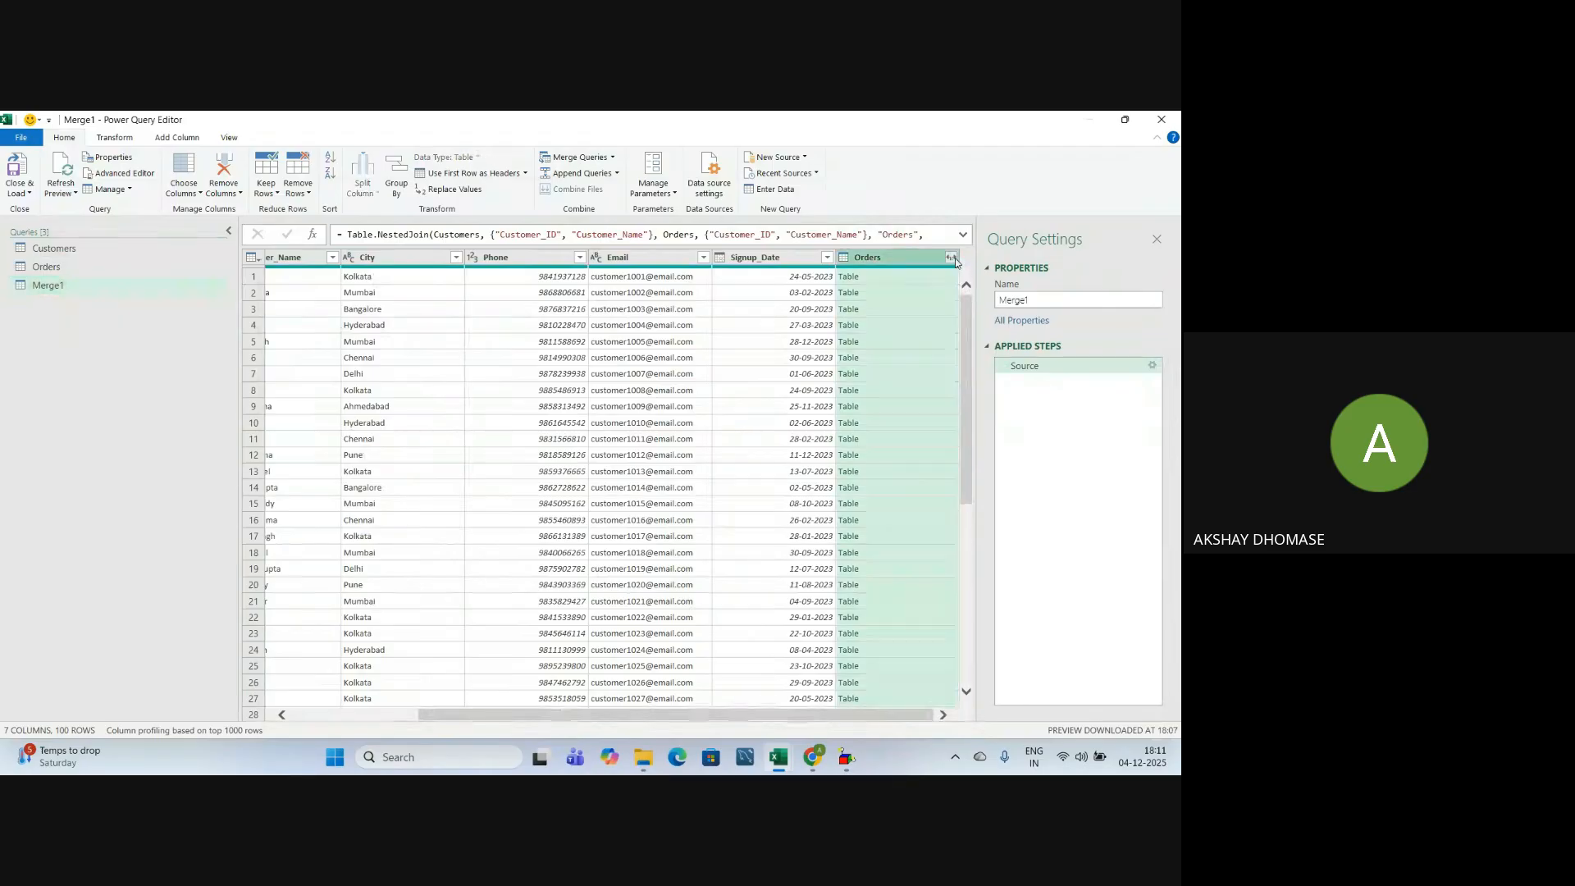
pyautogui.click(746, 319)
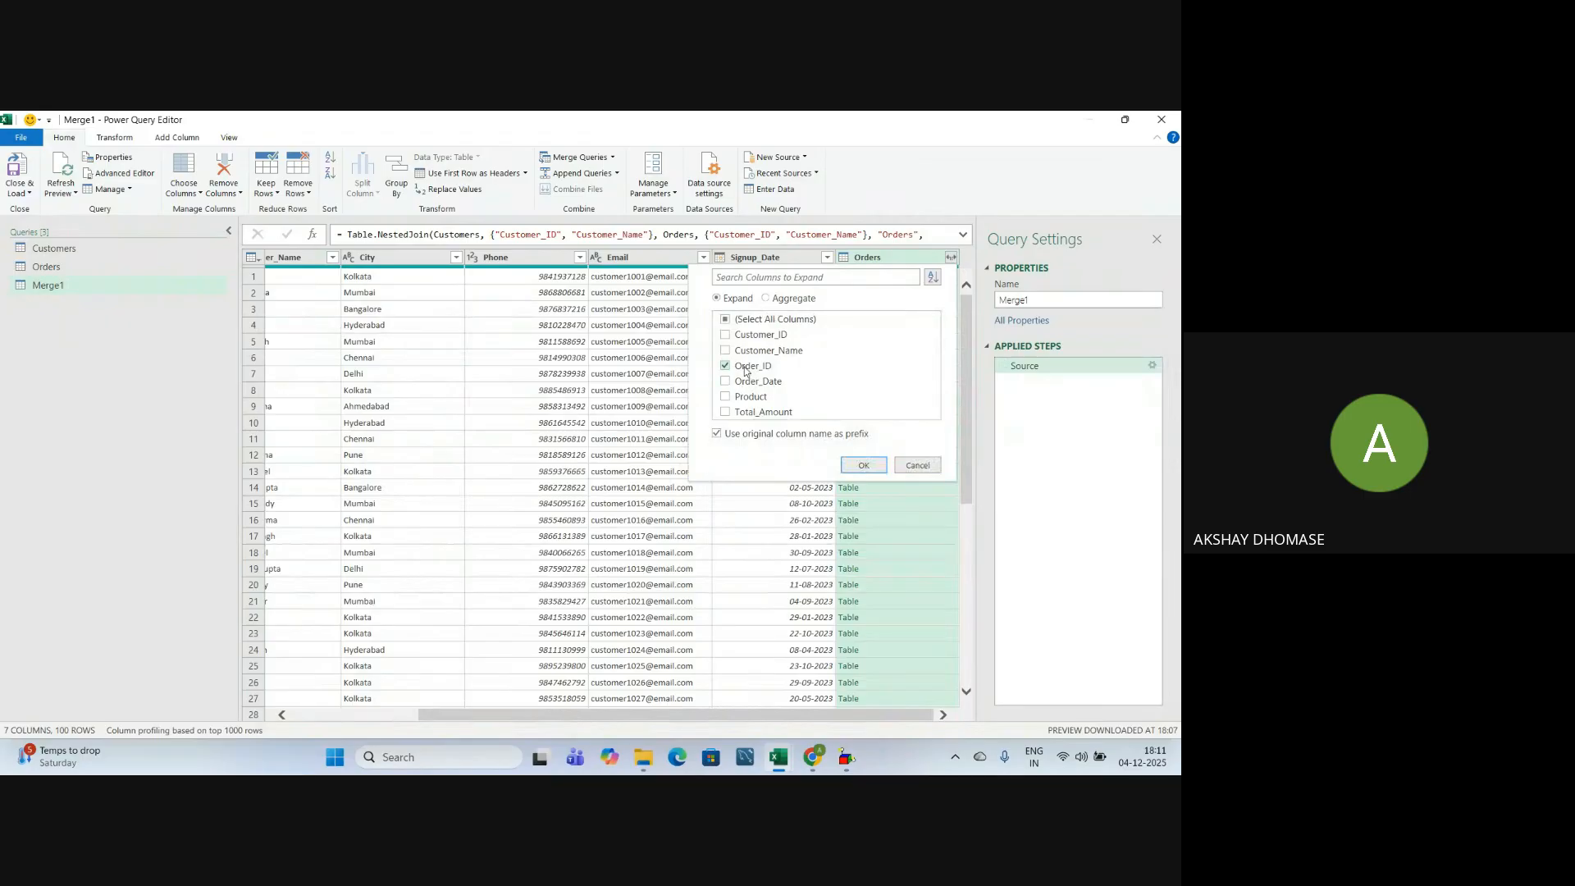
pyautogui.click(746, 412)
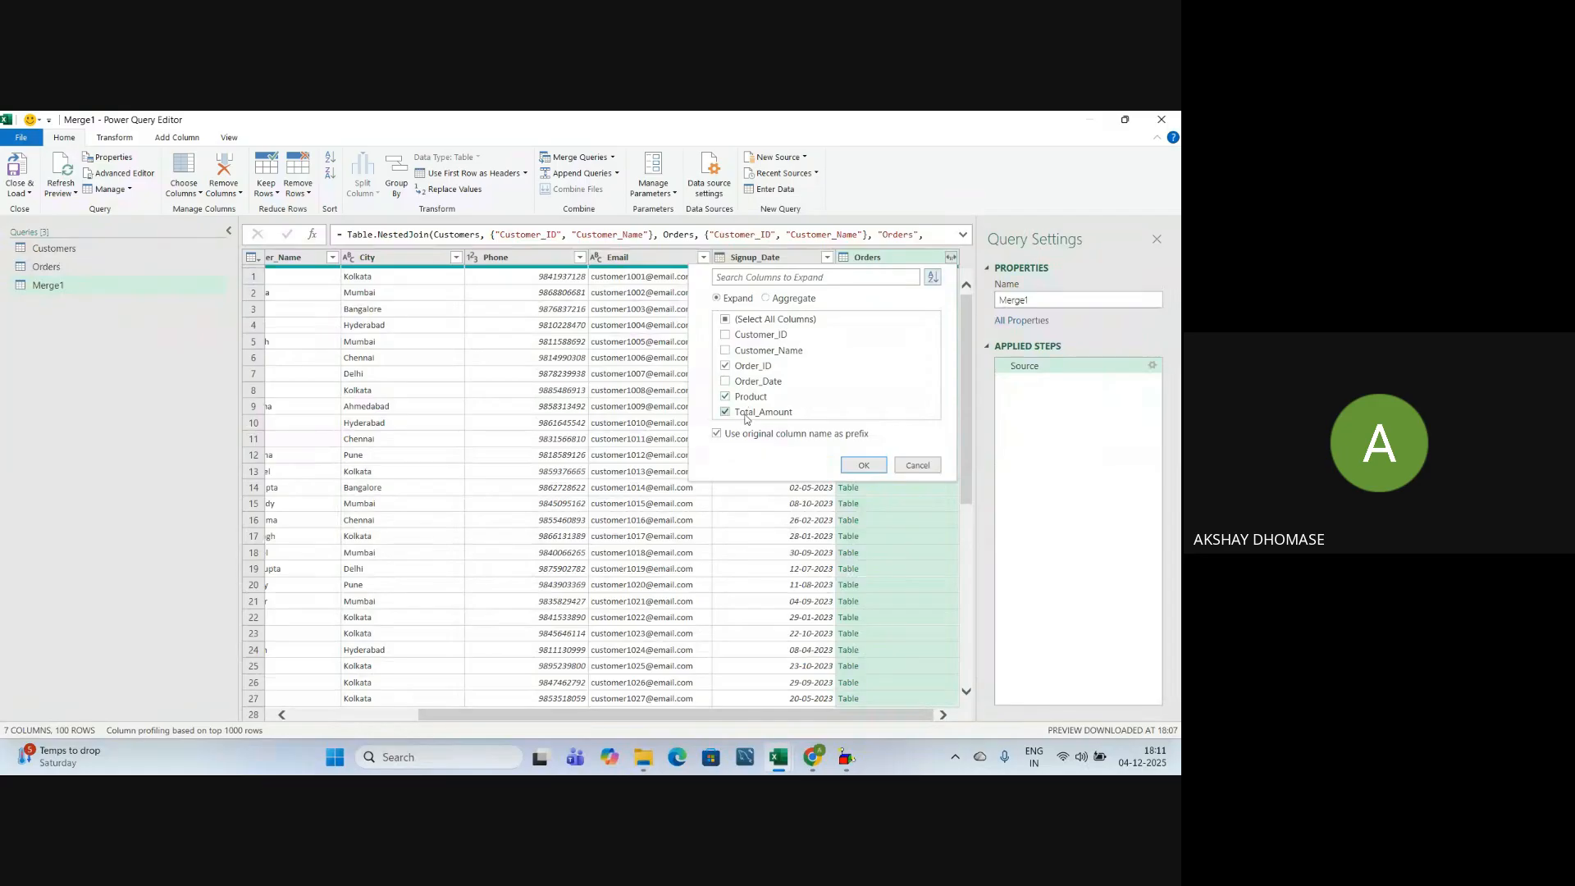
pyautogui.click(716, 436)
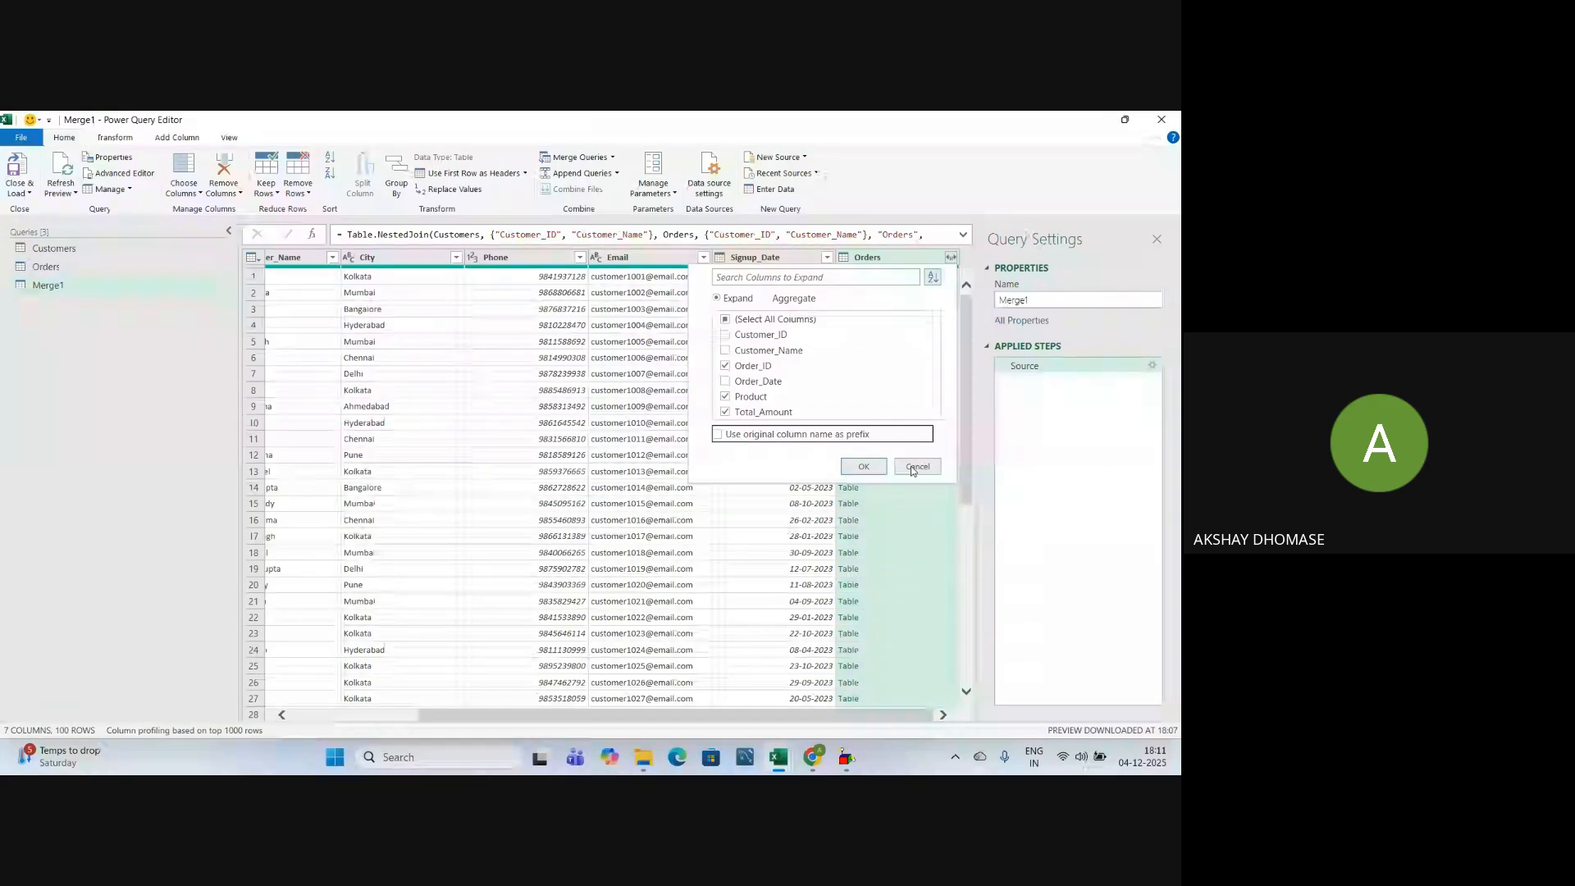
pyautogui.click(863, 466)
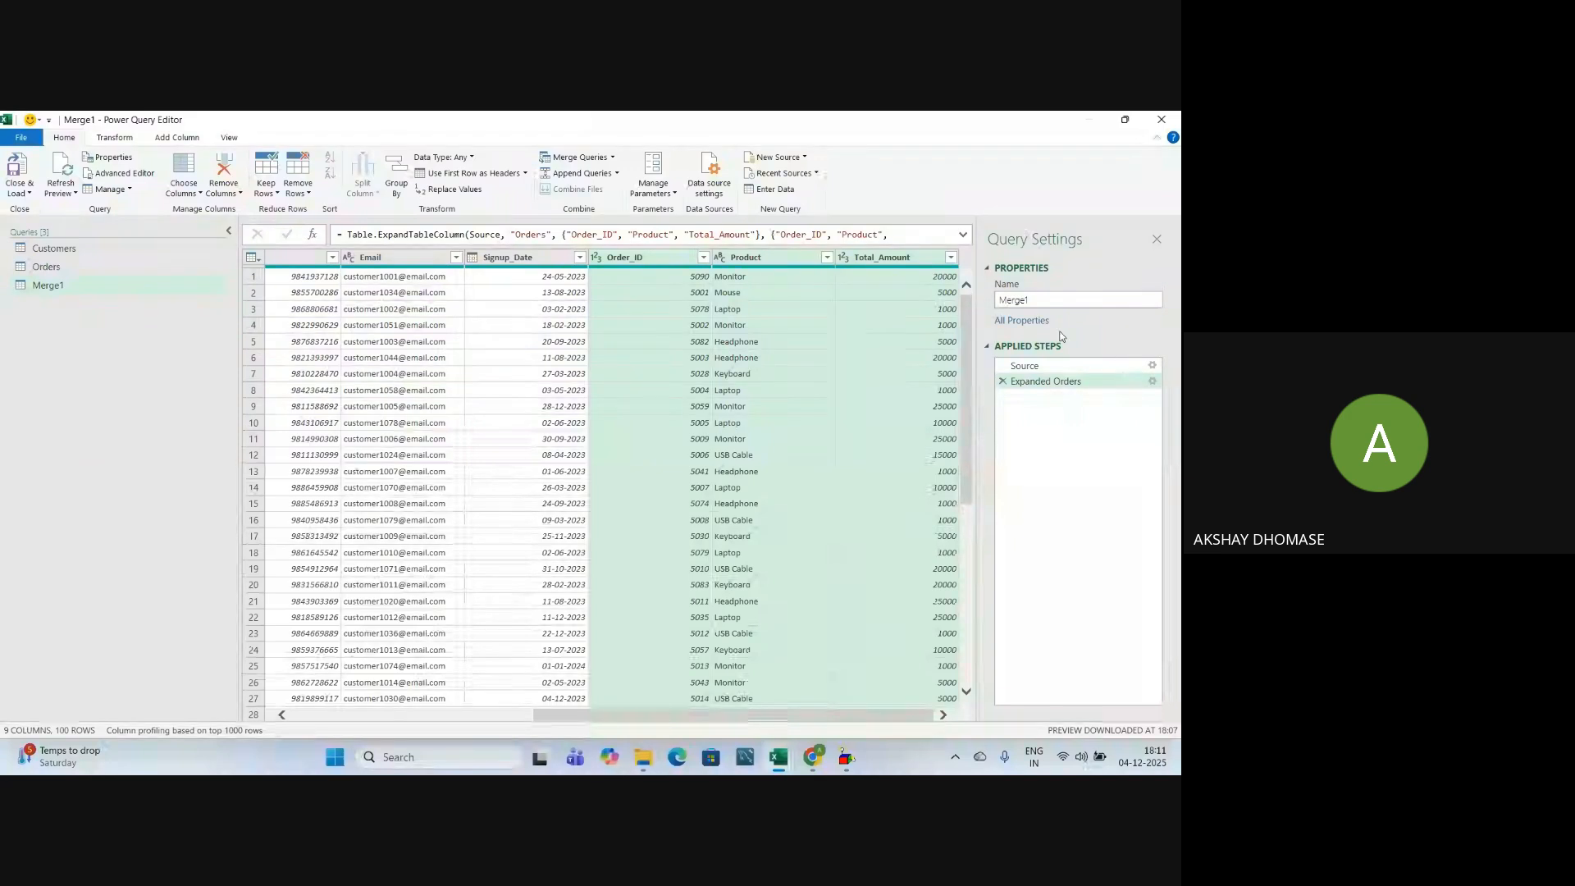
# Rename the merged query as LEFT JOIN
pyautogui.doubleClick(1053, 301)
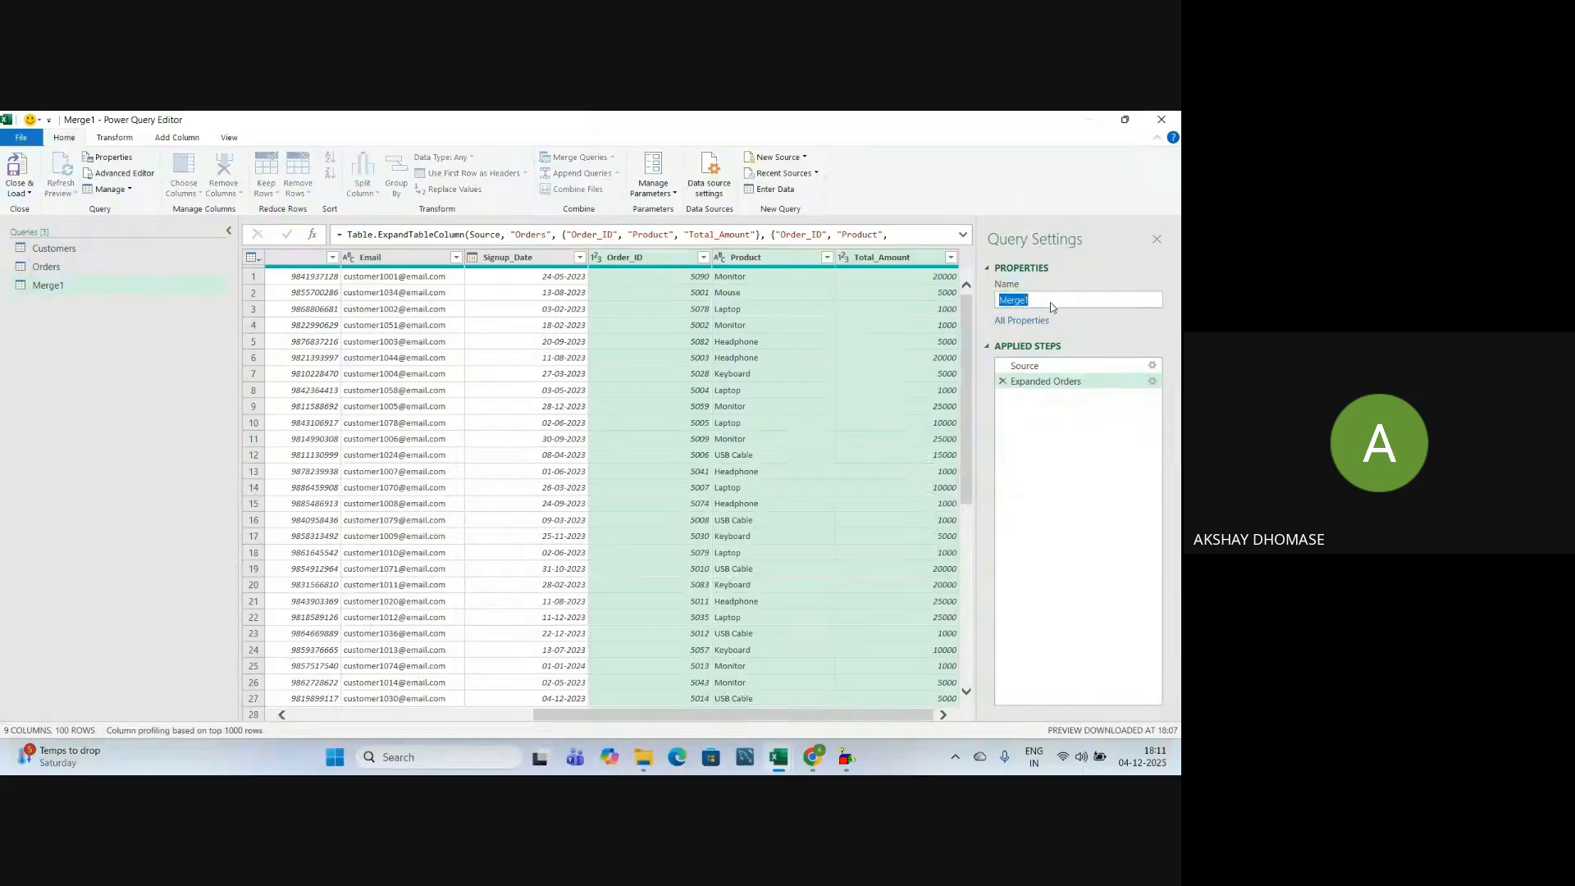
pyautogui.press('BackSpace')
pyautogui.write('LEFT JOIN')
pyautogui.press('BackSpace')
pyautogui.press('BackSpace')
pyautogui.press('BackSpace')
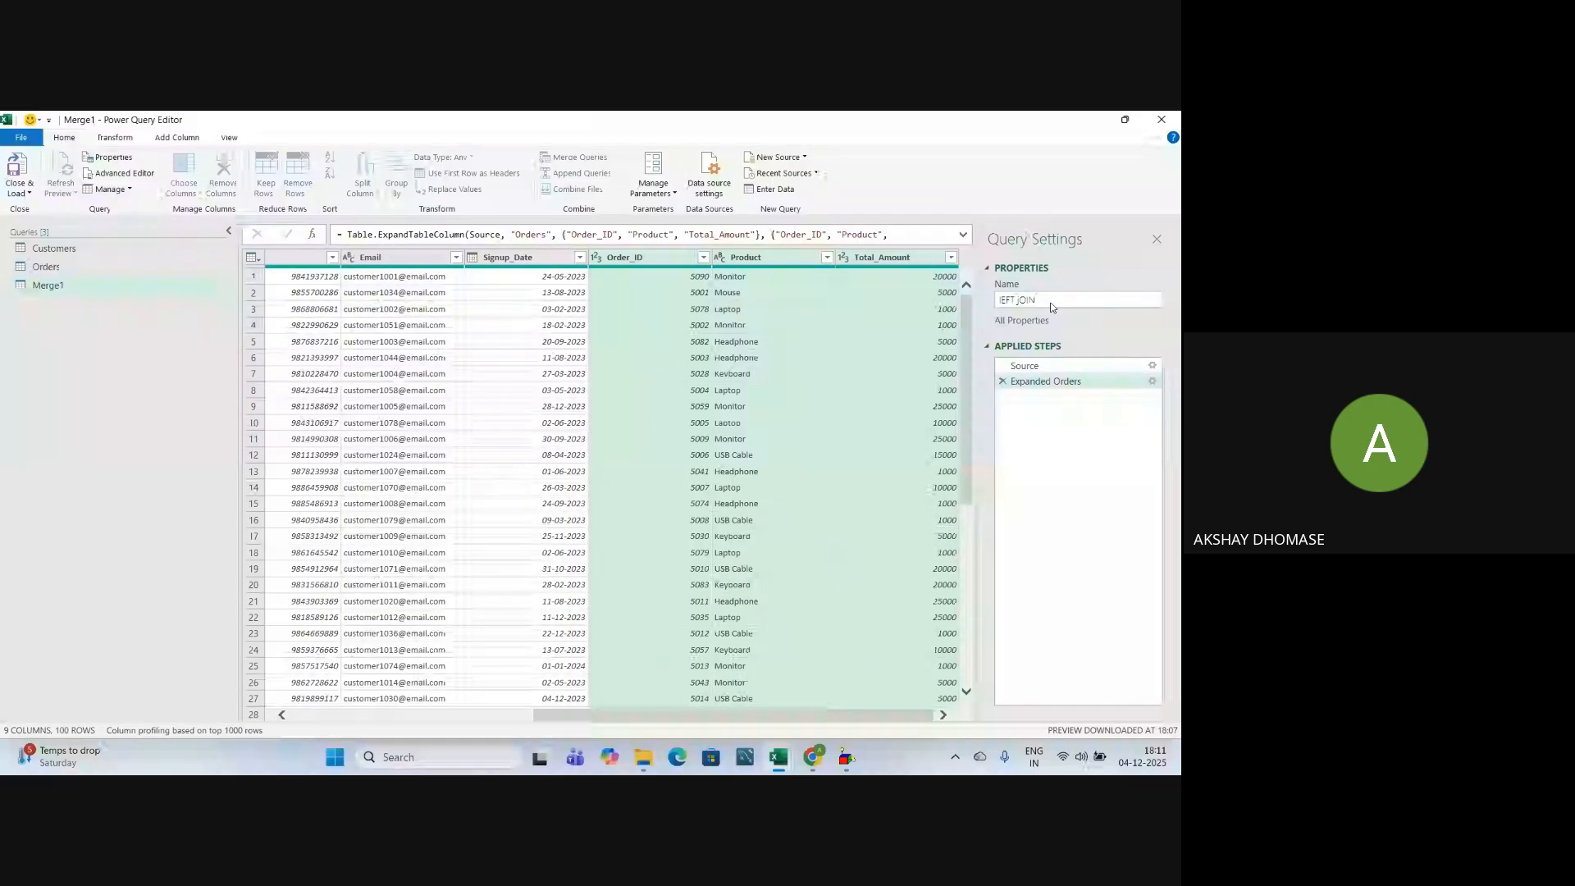
pyautogui.press('BackSpace')
pyautogui.write('JOIN')
pyautogui.press('Return')
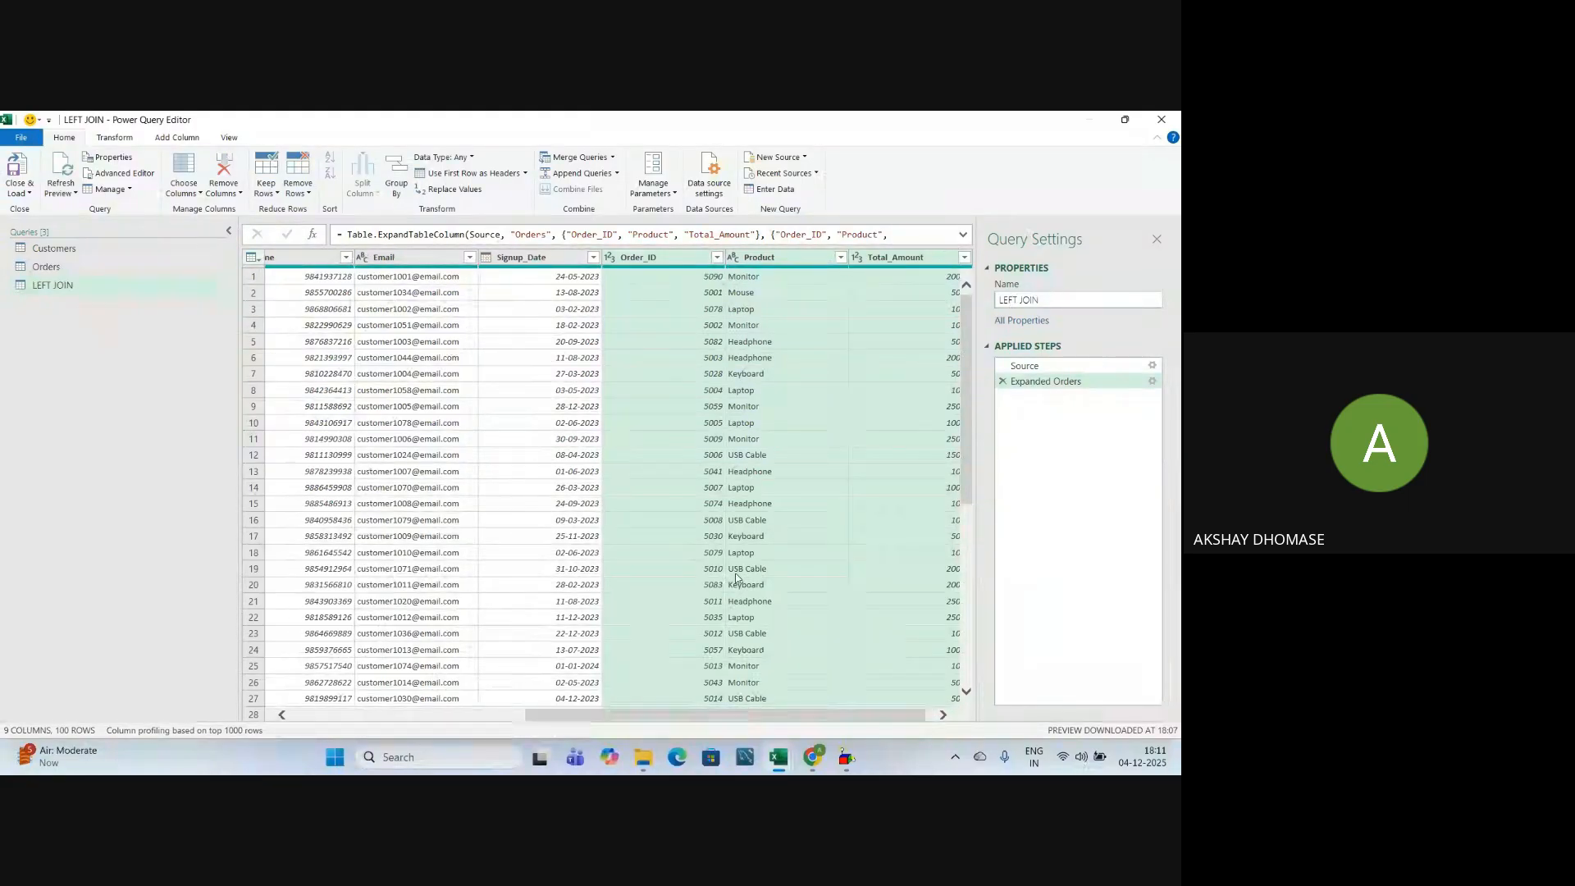
# Close the query editor, load the queries into the workbook, and hide the Queries & Connections pane
pyautogui.click(28, 193)
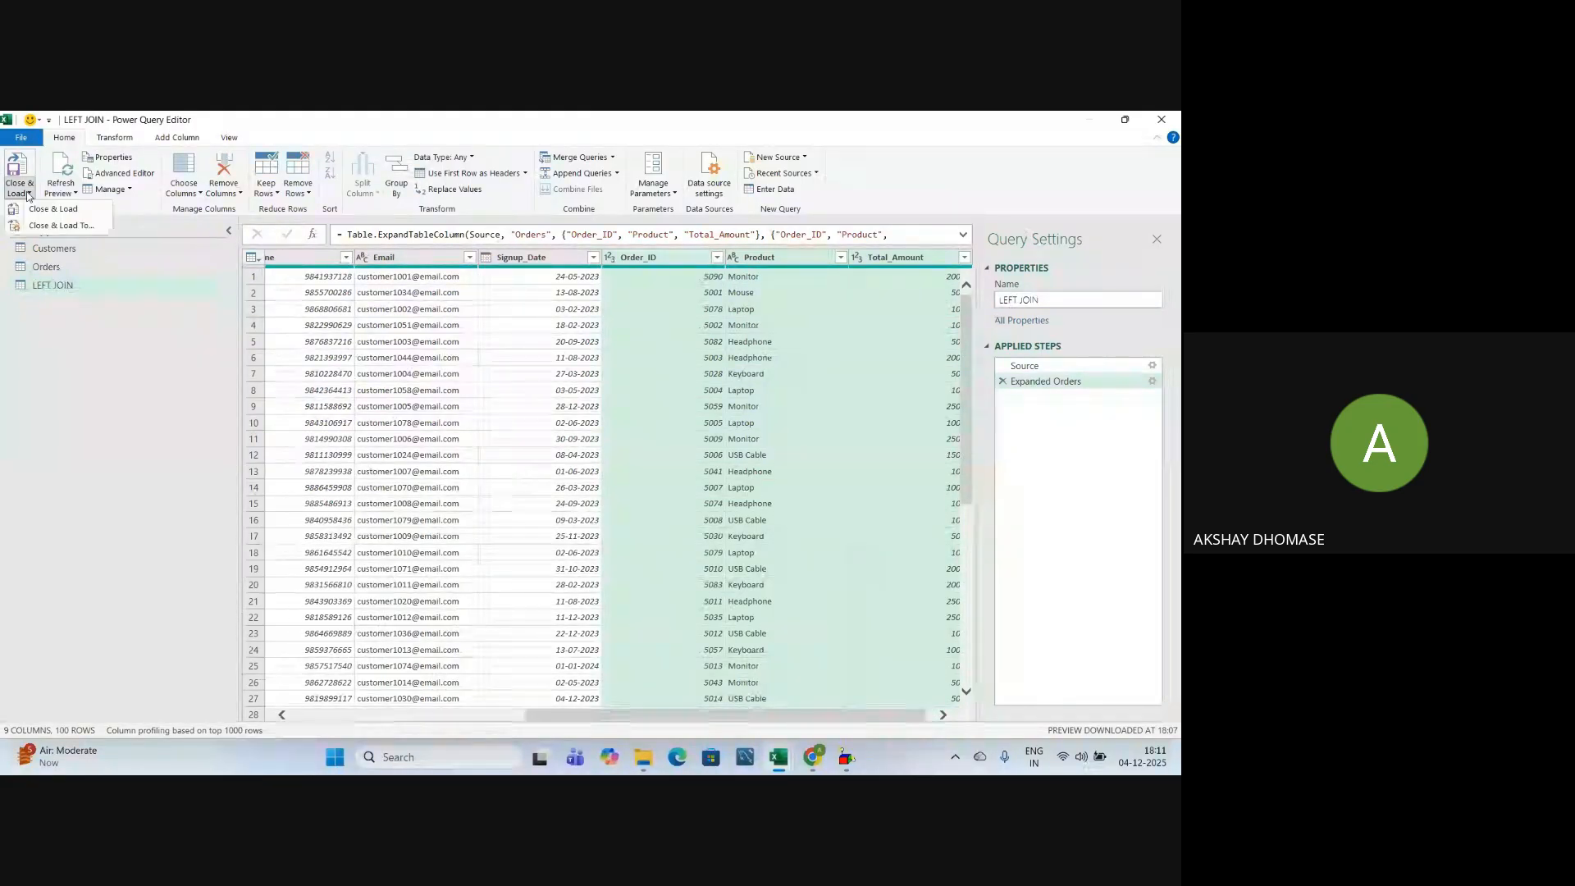
pyautogui.click(40, 210)
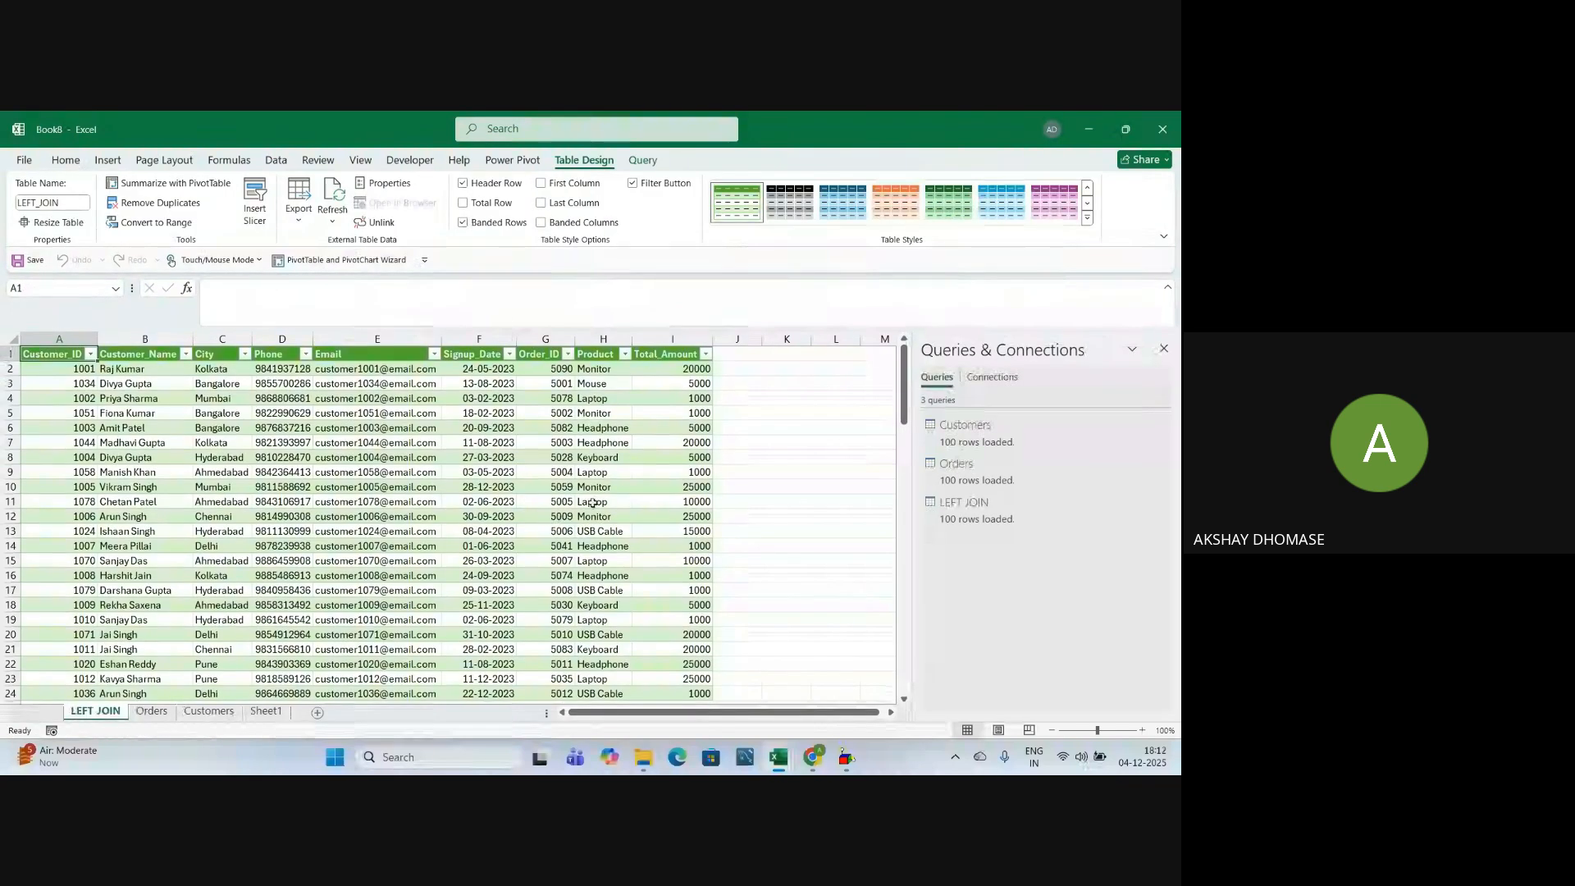
pyautogui.click(1162, 348)
pyautogui.click(836, 545)
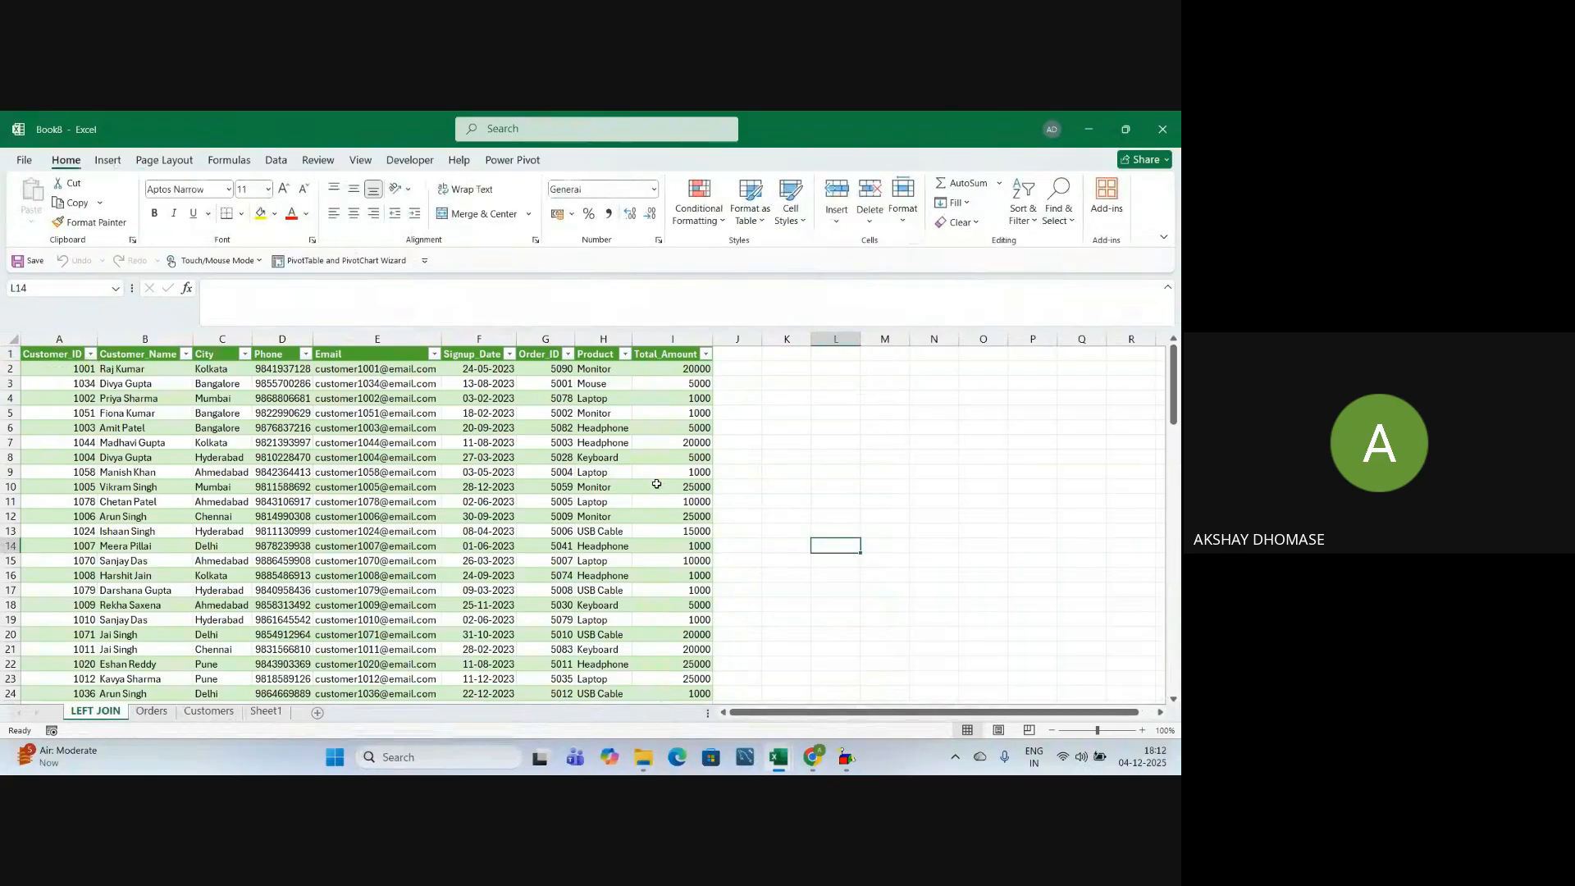
# Filter the Customer_Name column of the Customers sheet by searching for one customer's first name
pyautogui.click(197, 713)
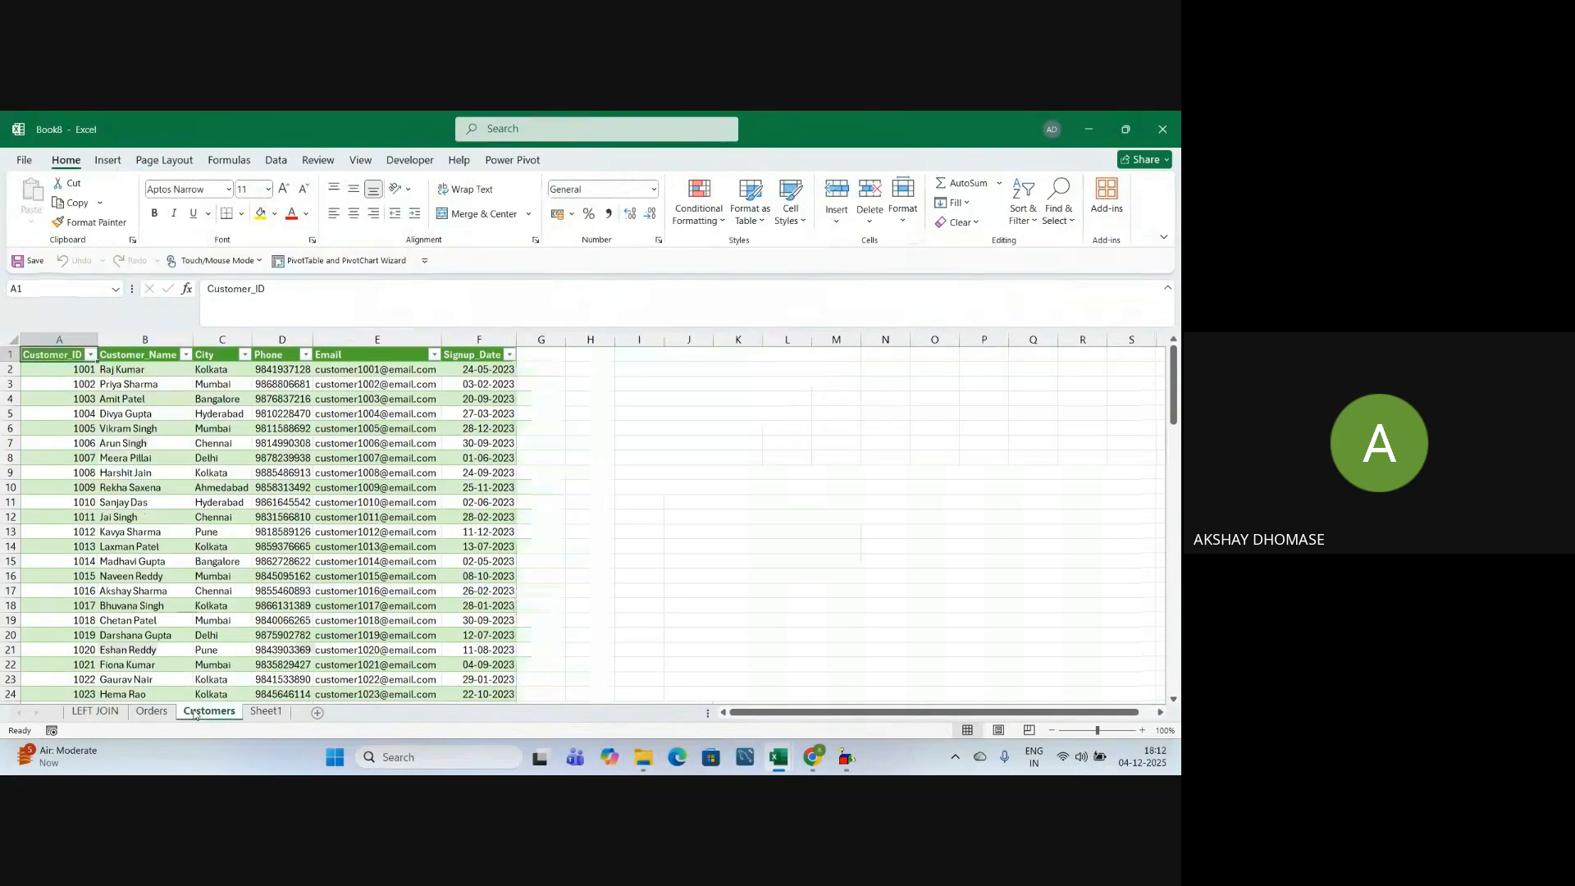
pyautogui.click(185, 354)
pyautogui.click(100, 534)
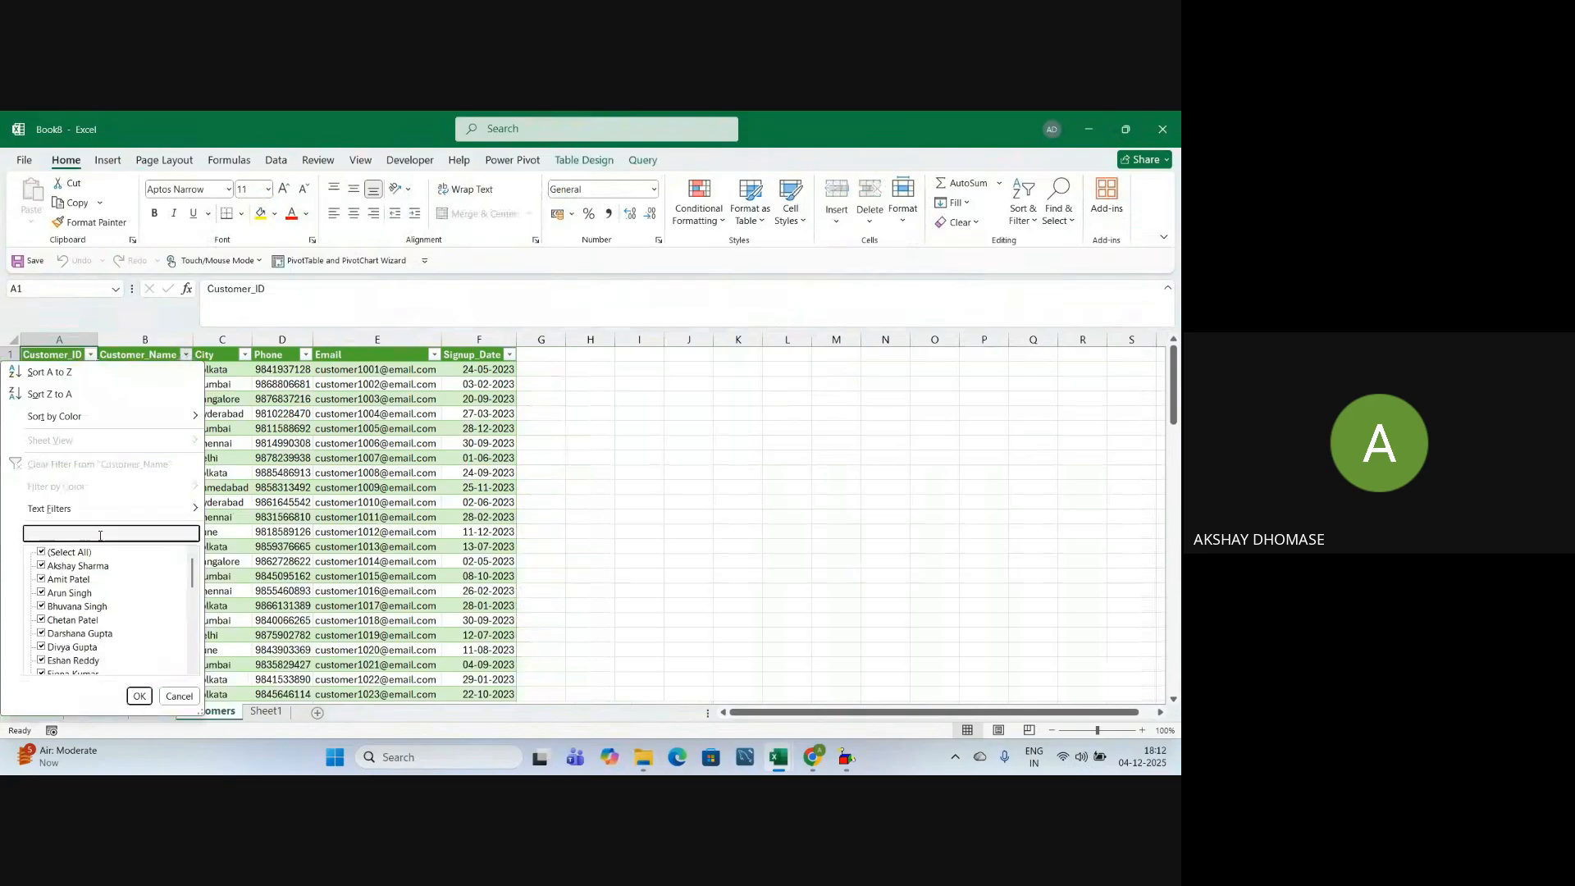
pyautogui.write('DIVYA')
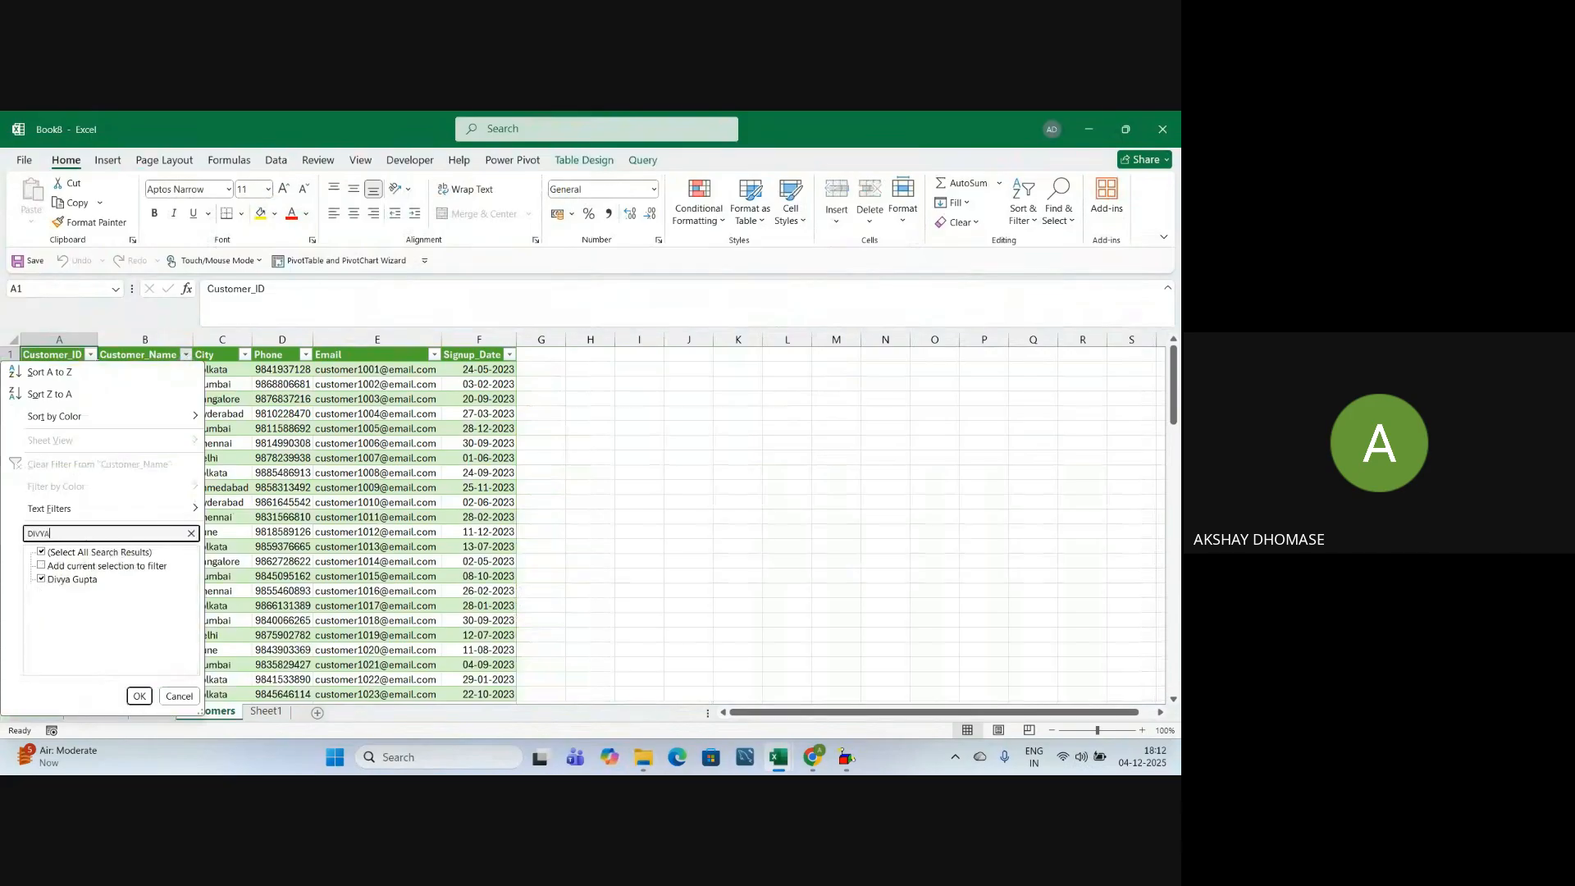
pyautogui.click(138, 695)
pyautogui.click(288, 490)
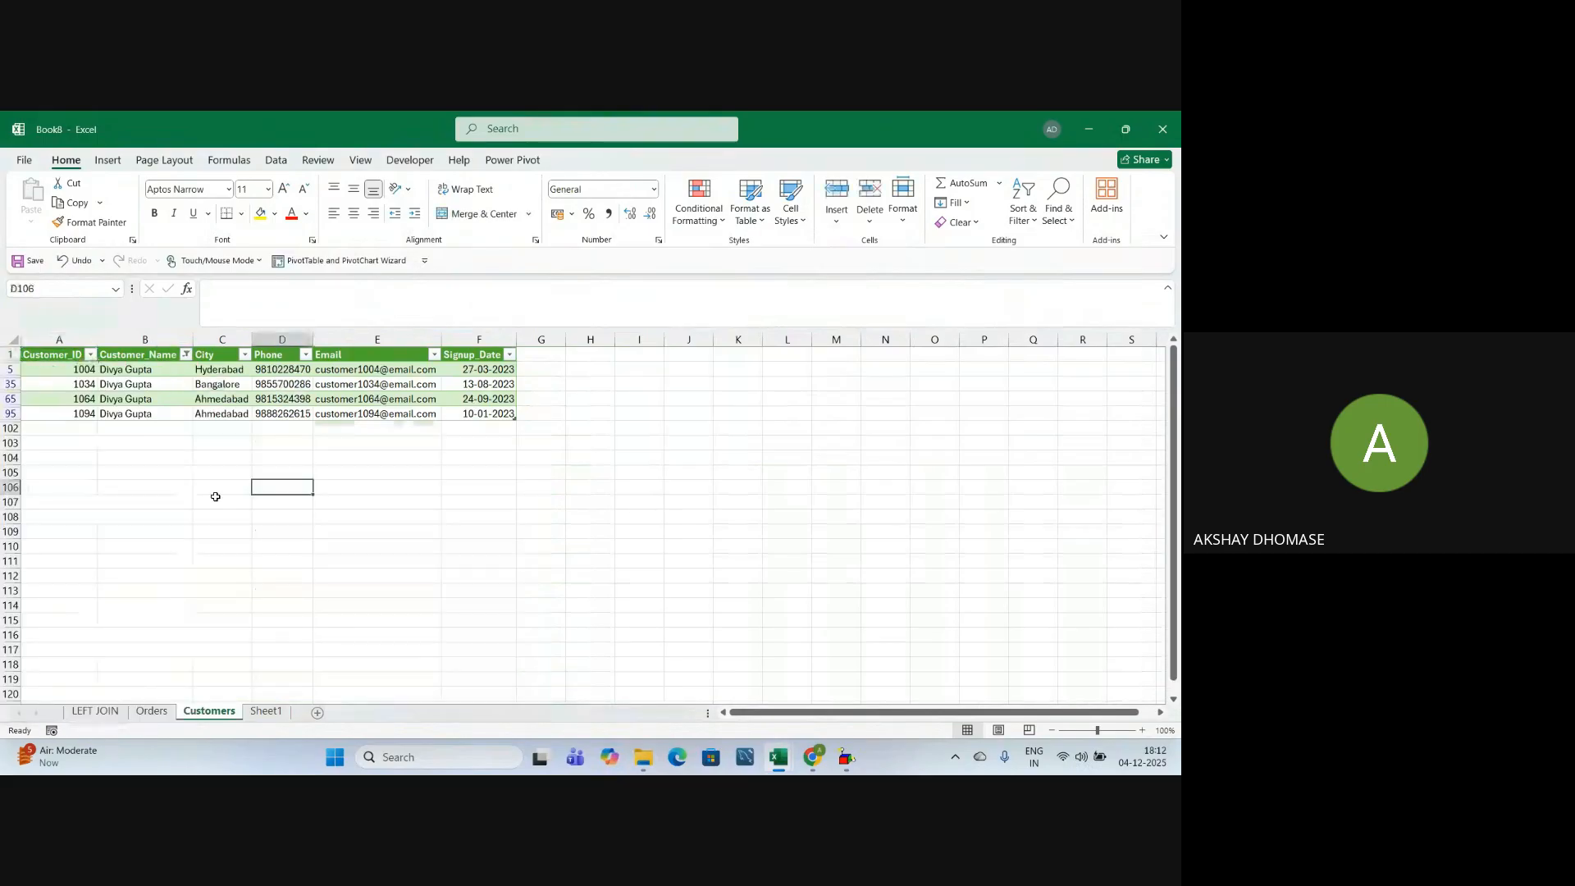
# Compare the Customer_ID, City, Signup_Date and Email values across the filtered rows that share the same customer name
pyautogui.click(131, 371)
pyautogui.hotkey('ctrl', 'shift', 'Down')
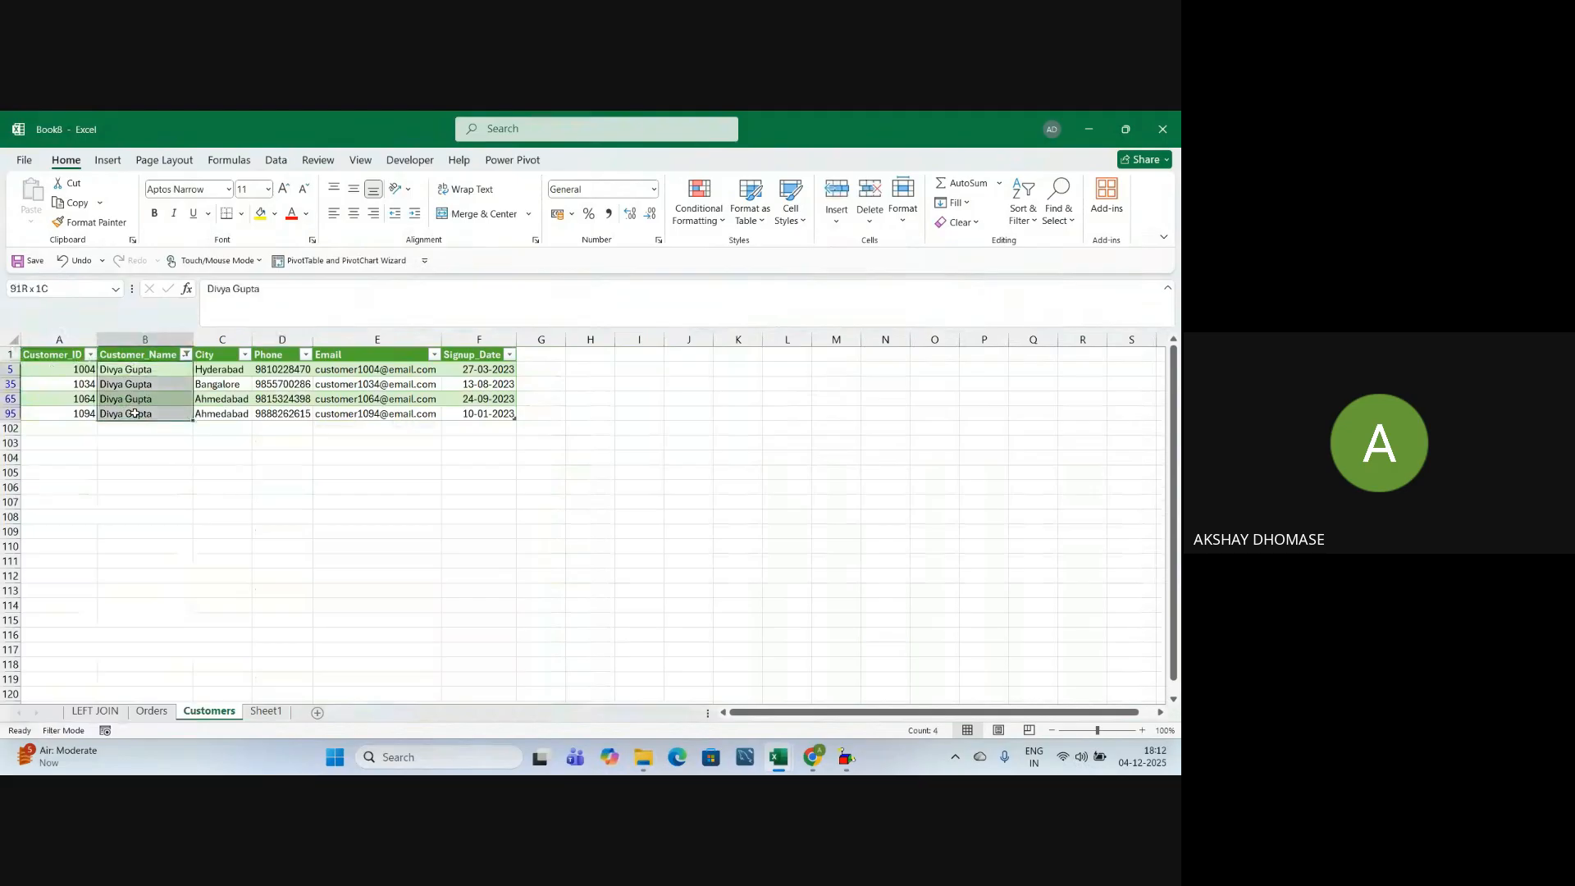
pyautogui.moveTo(71, 370); pyautogui.dragTo(64, 415)
pyautogui.click(145, 458)
pyautogui.moveTo(218, 372); pyautogui.dragTo(221, 414)
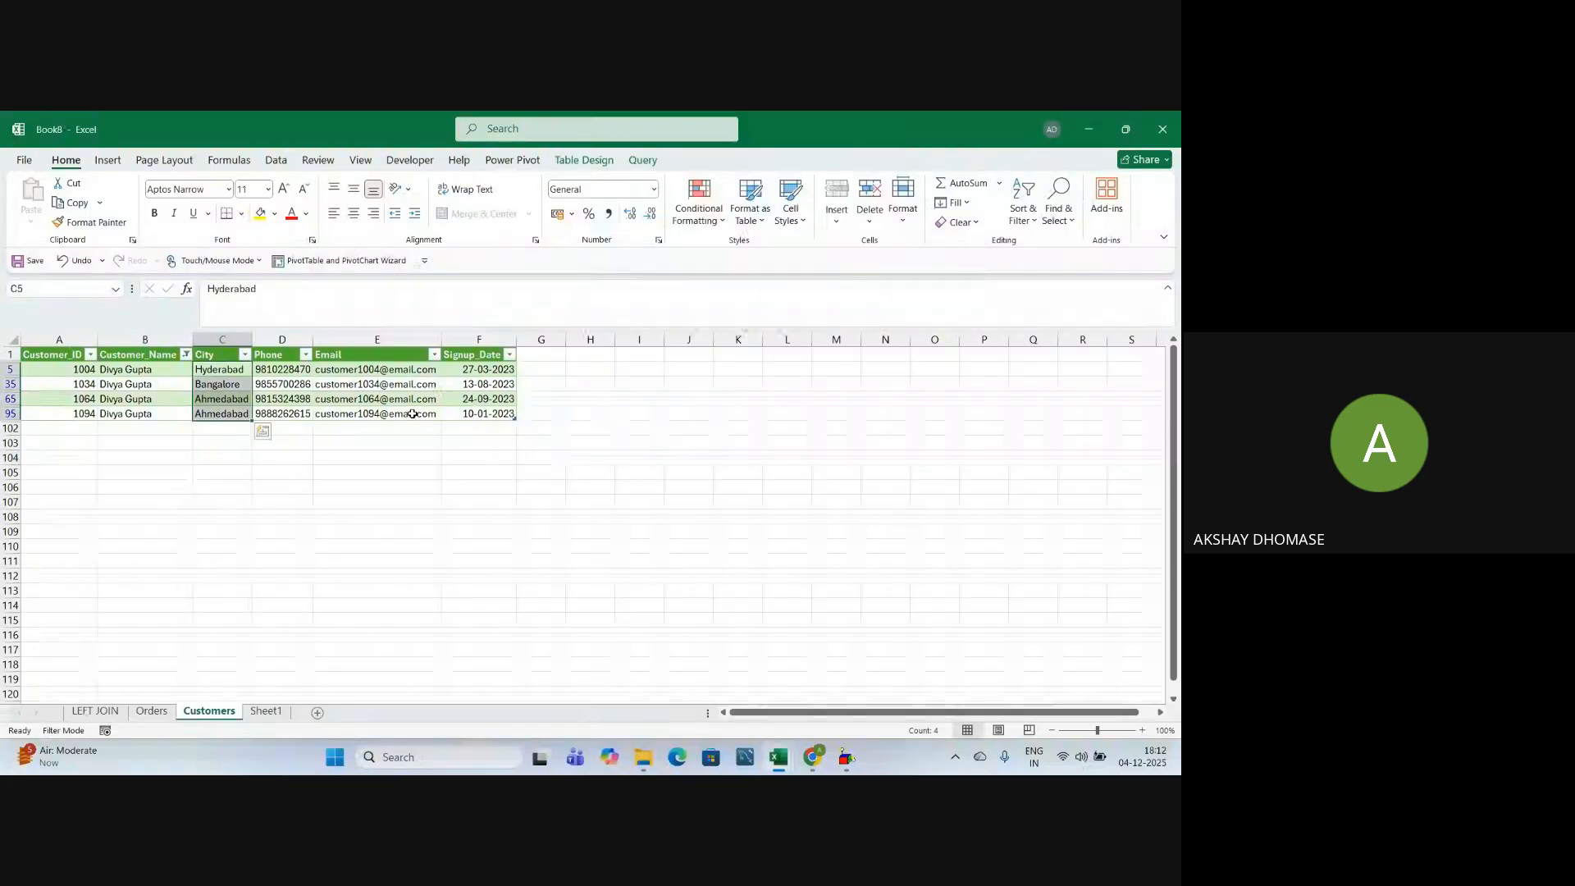
pyautogui.click(499, 373)
pyautogui.moveTo(498, 373); pyautogui.dragTo(493, 414)
pyautogui.moveTo(360, 369); pyautogui.dragTo(362, 415)
pyautogui.click(381, 461)
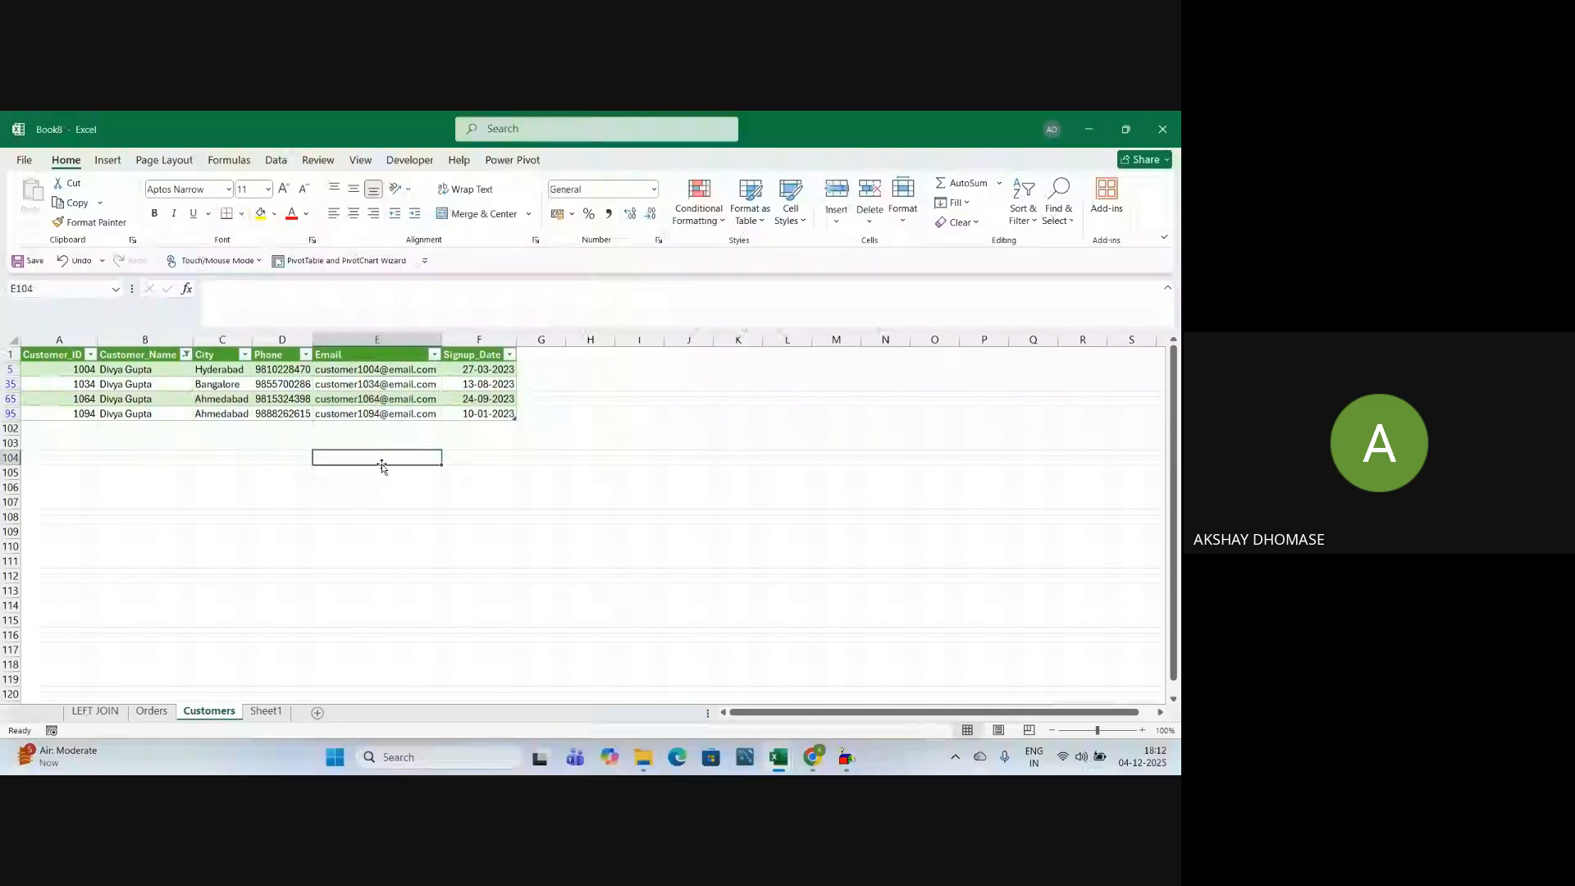
# Check the Orders sheet, and filter Customer_Name on the LEFT JOIN sheet by the same customer's first name
pyautogui.click(150, 712)
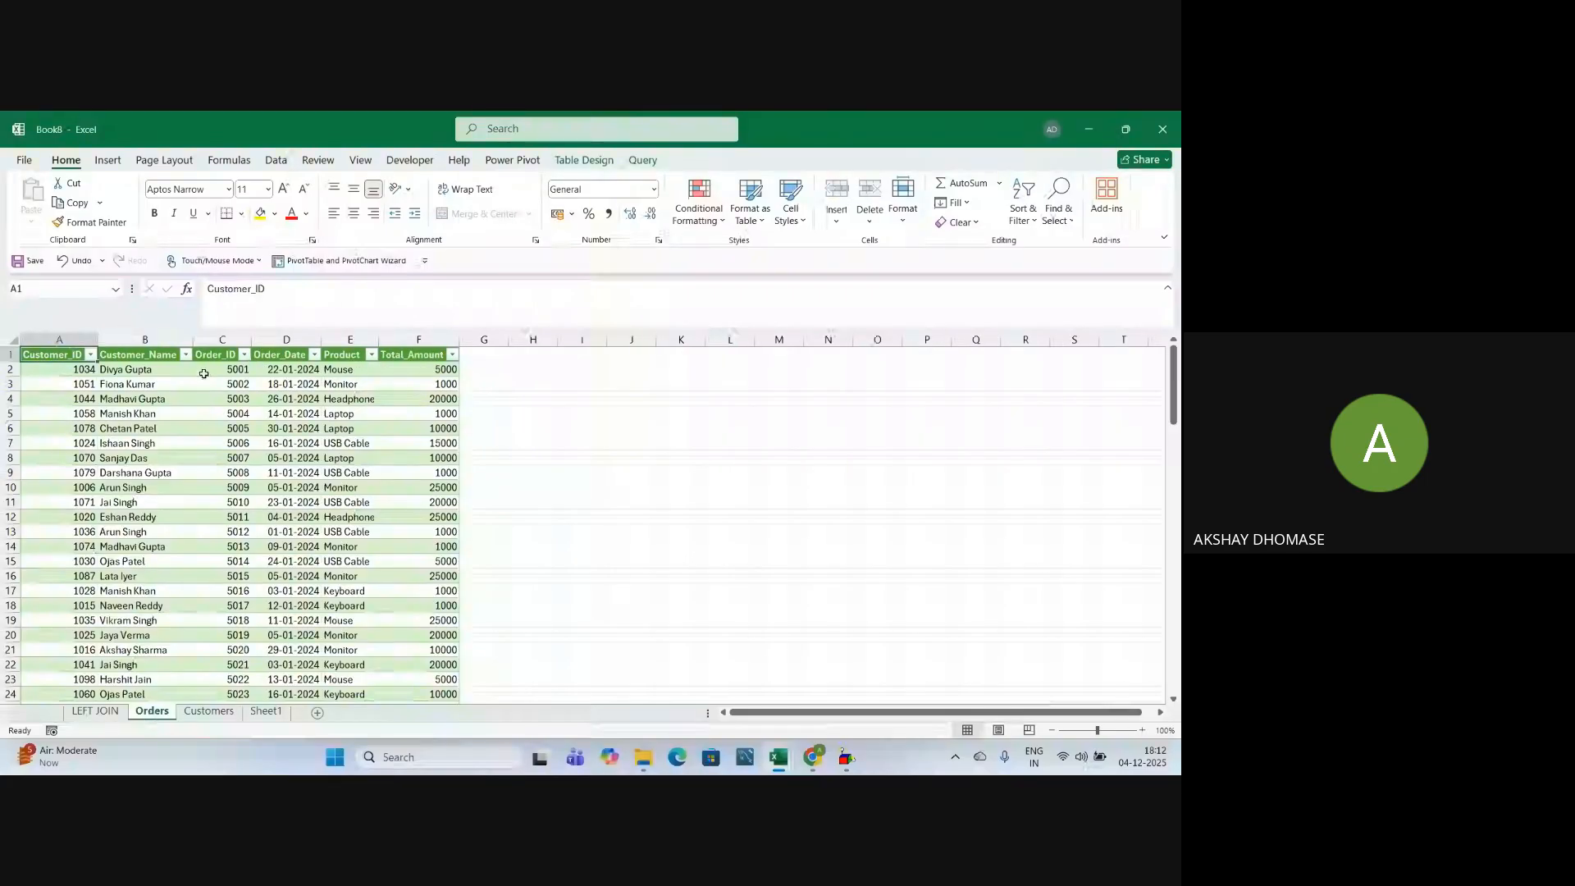
pyautogui.click(107, 719)
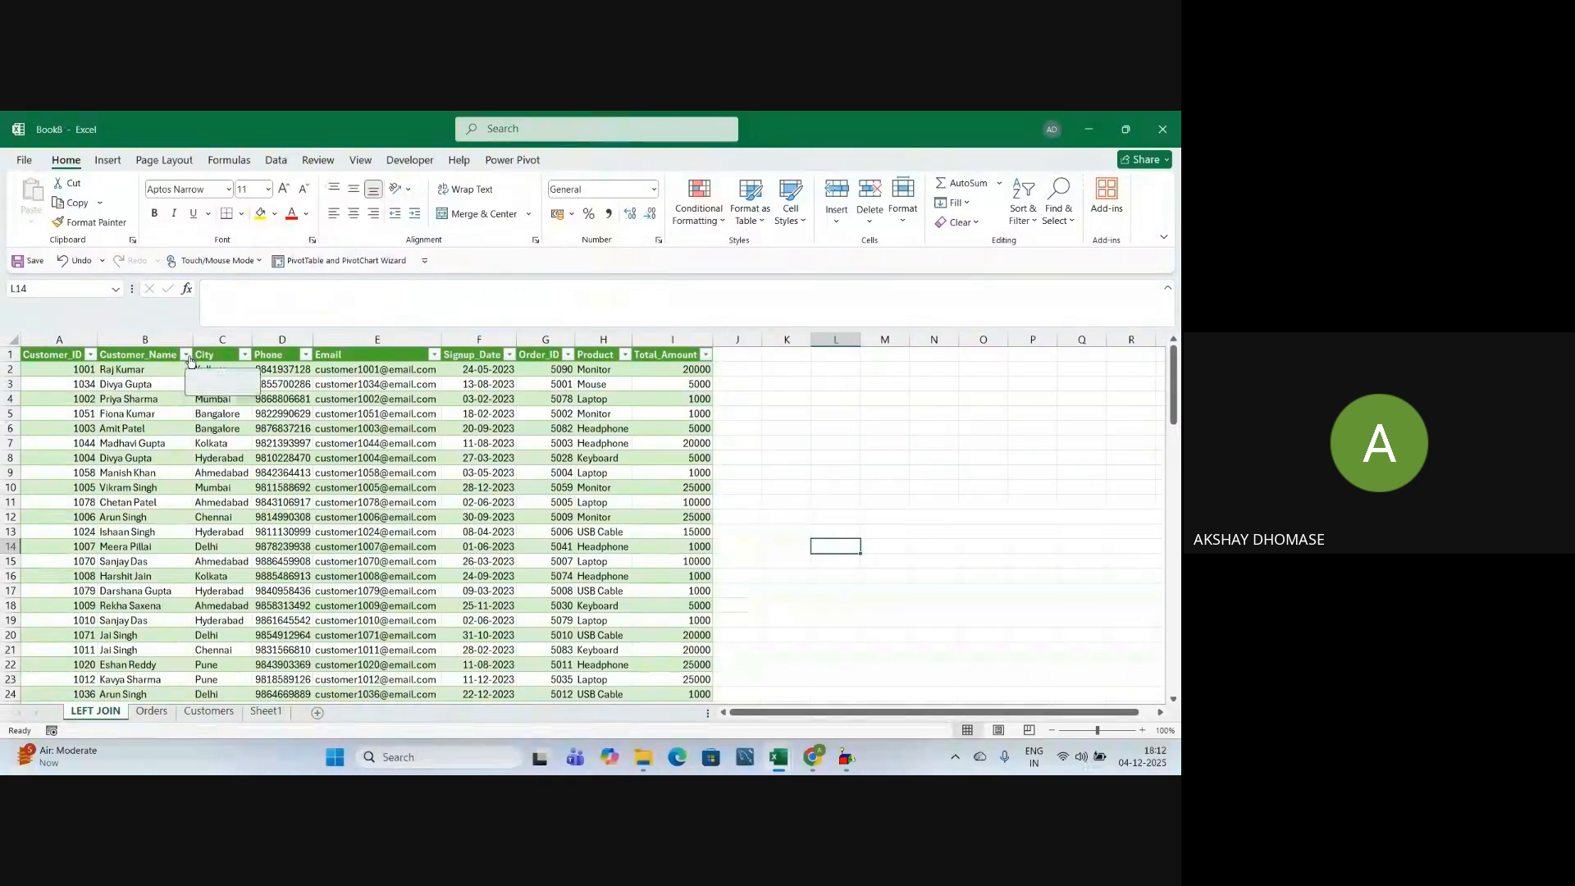
pyautogui.click(187, 355)
pyautogui.click(112, 534)
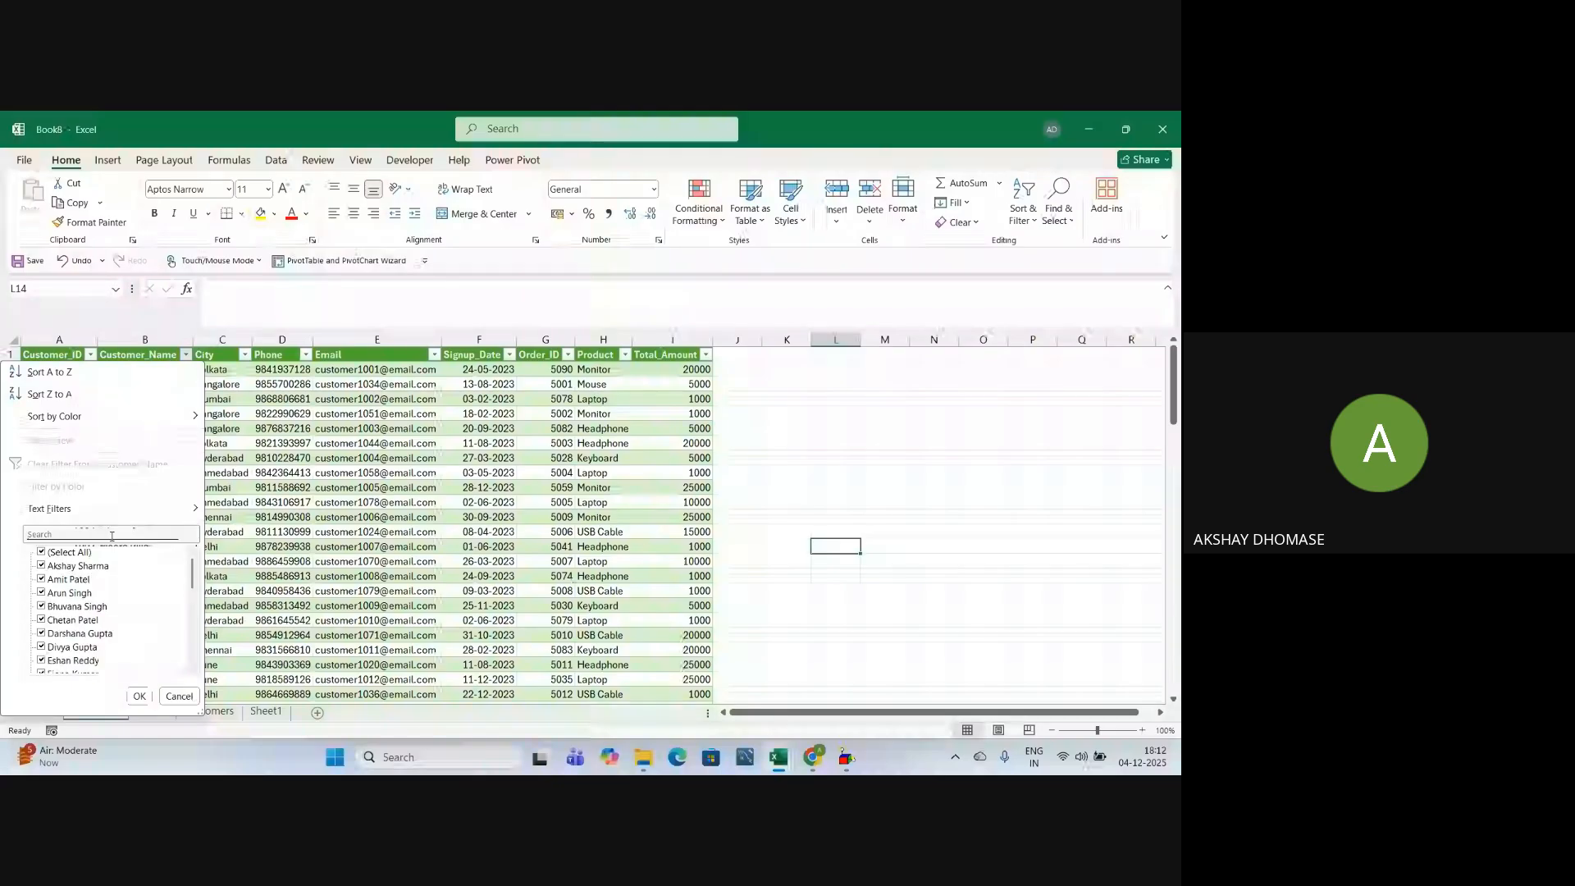
pyautogui.write('Divy')
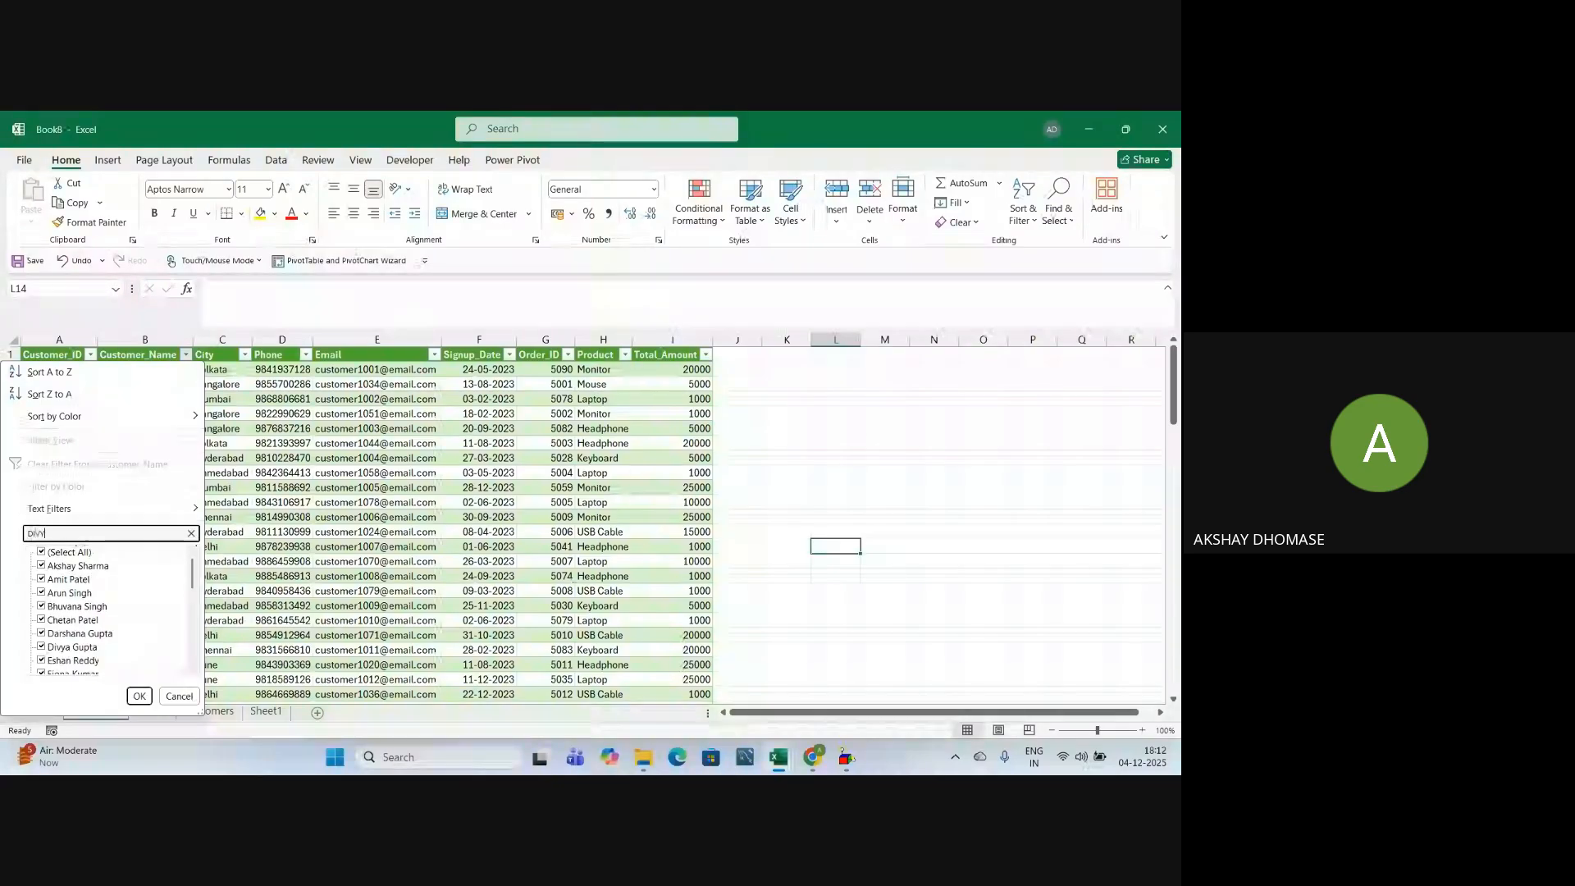
pyautogui.write('a')
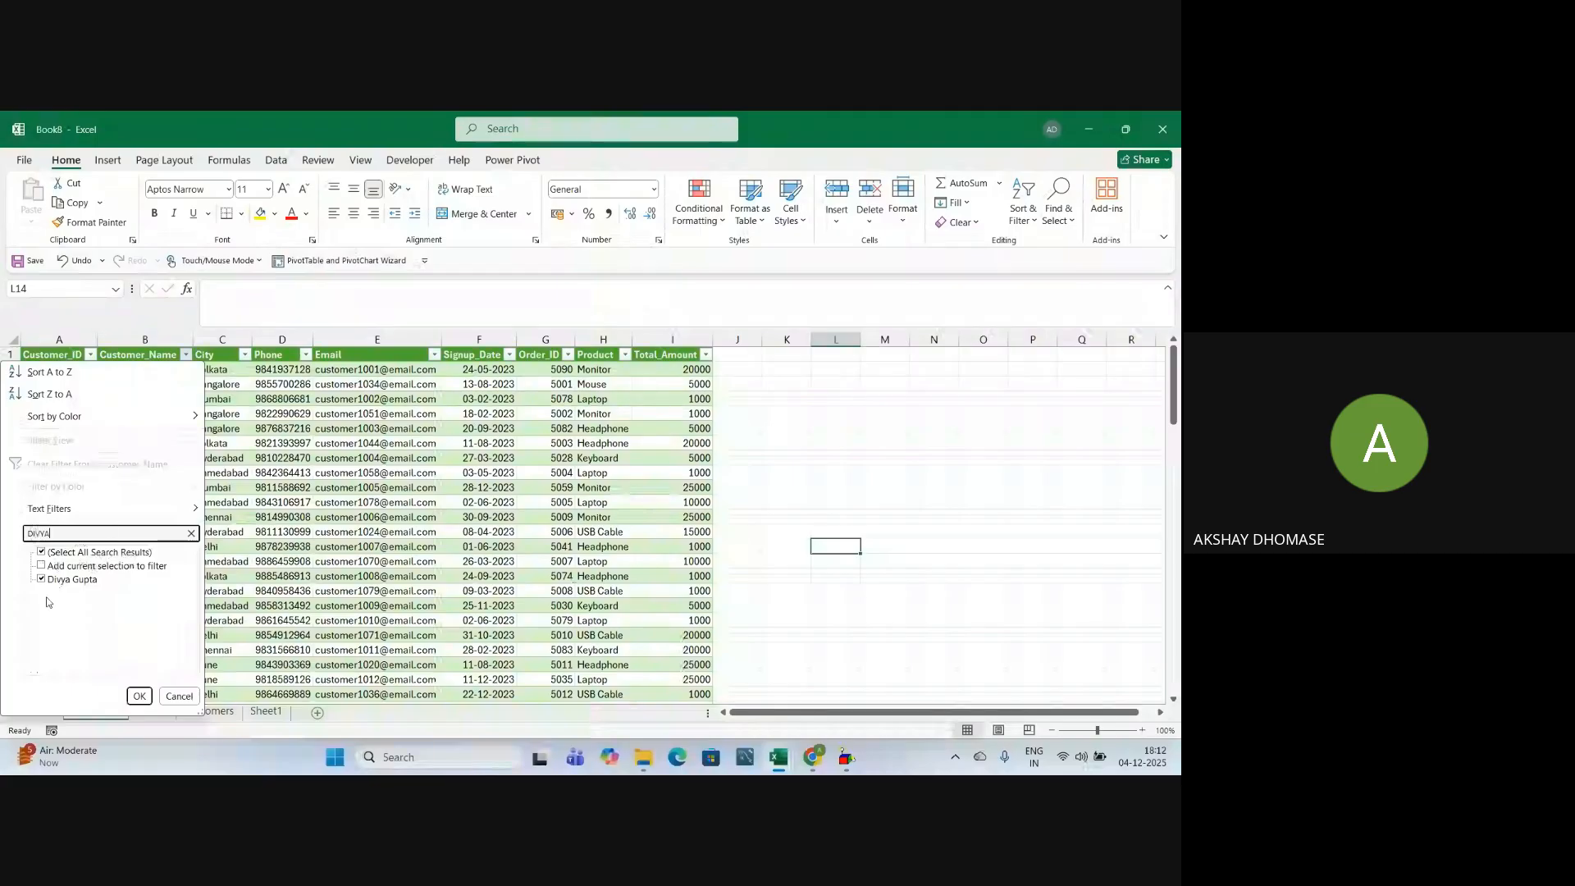
pyautogui.click(148, 697)
pyautogui.click(230, 543)
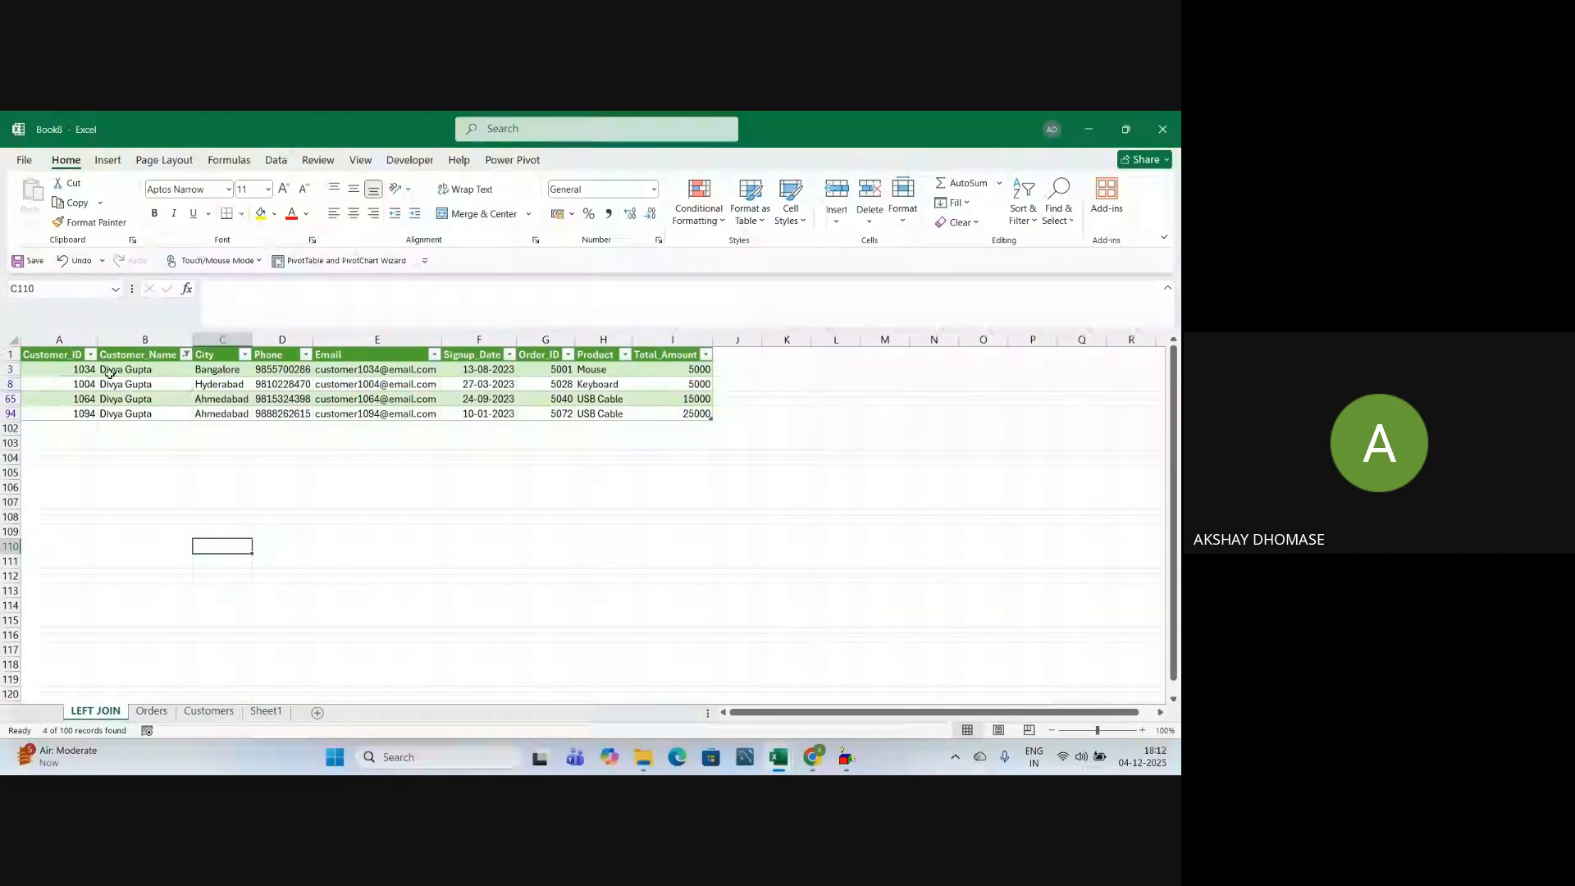
# Check the Customer_Name, Customer_ID and Order_ID values in the first filtered row of the LEFT JOIN sheet
pyautogui.click(109, 374)
pyautogui.click(71, 369)
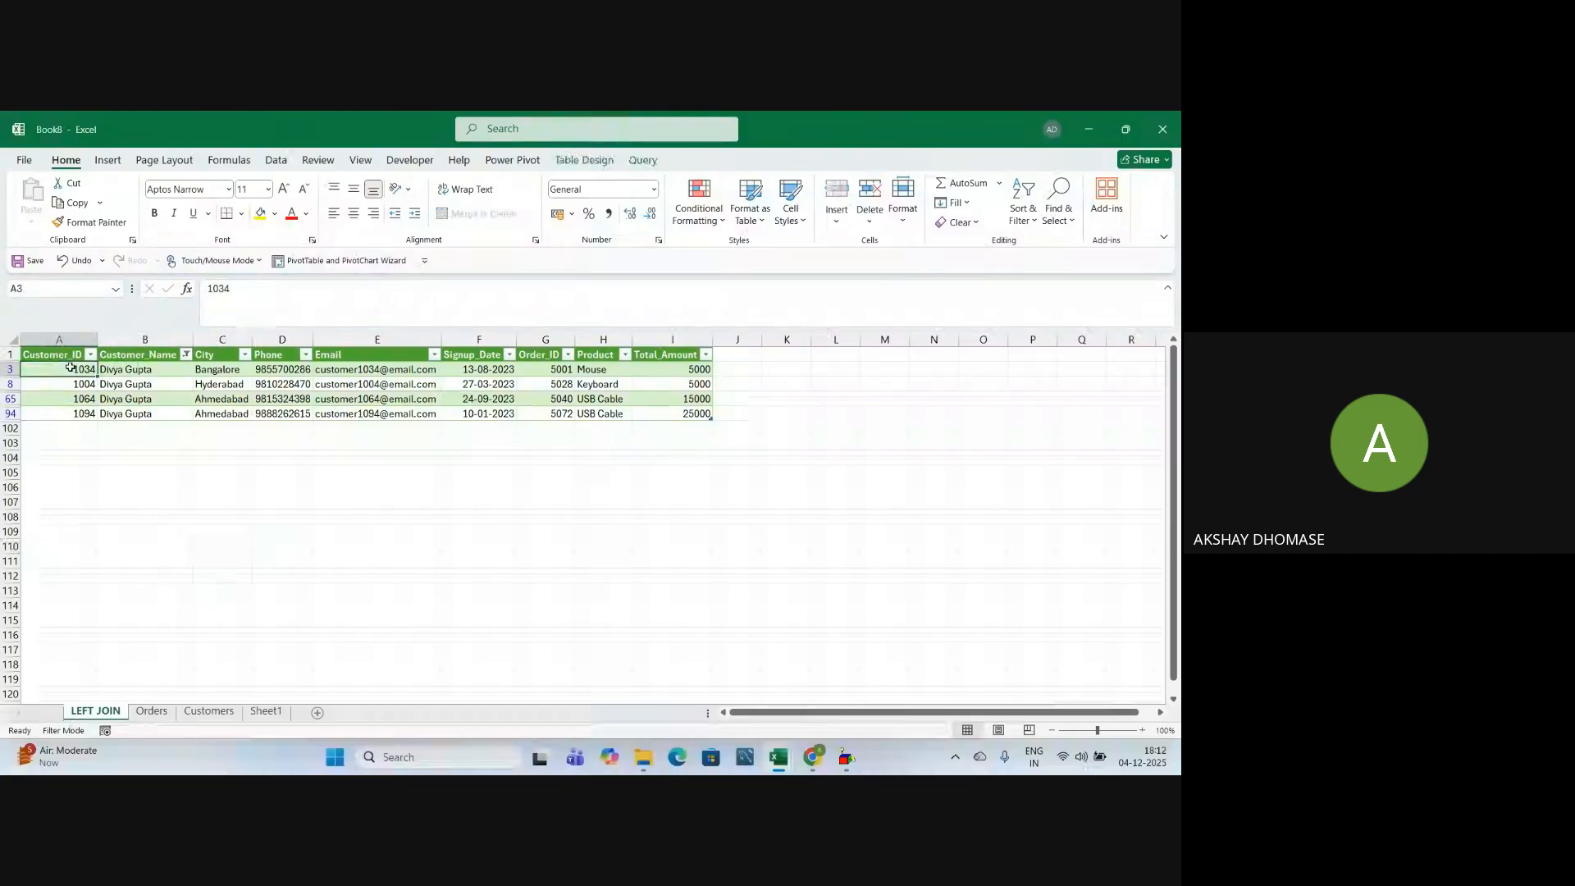
pyautogui.click(551, 370)
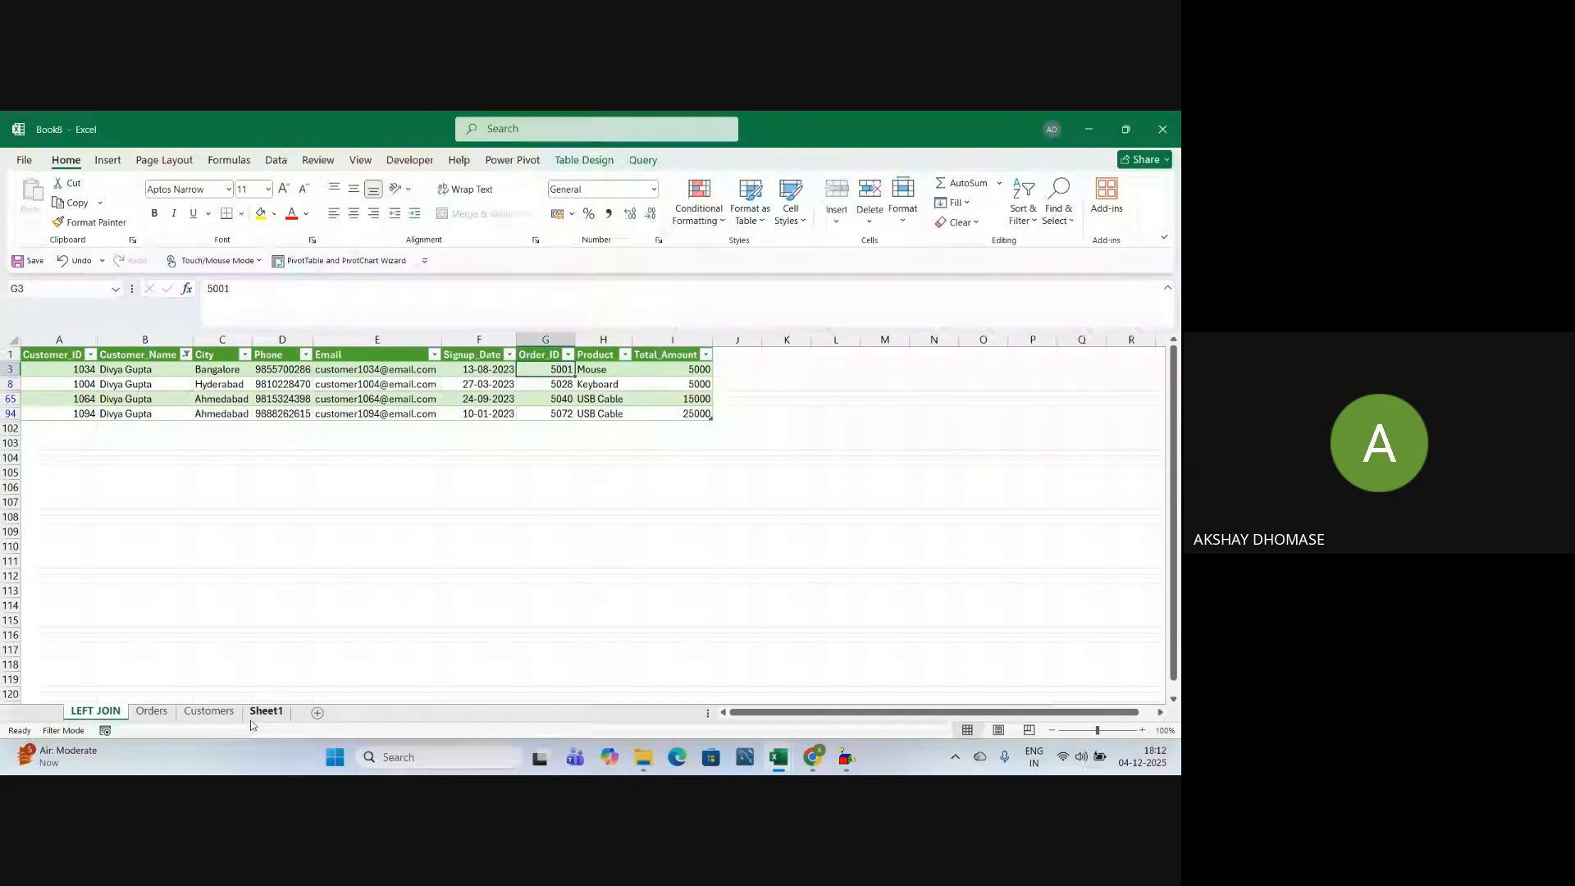
# Filter the Customer_Name column of the Orders sheet by searching for the same customer's first name
pyautogui.click(155, 710)
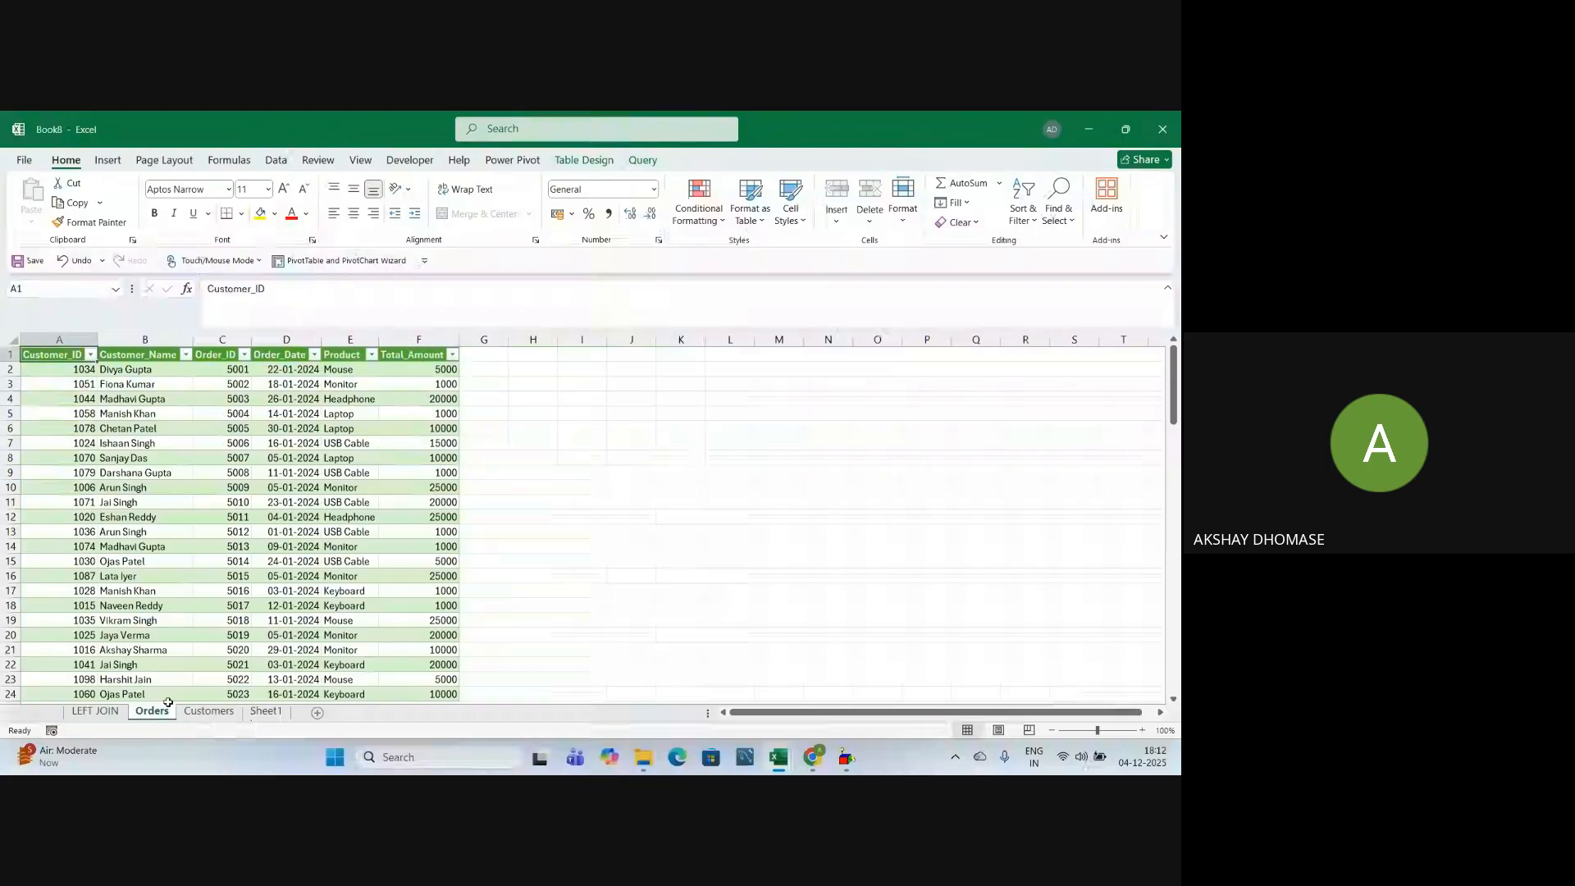
pyautogui.click(186, 354)
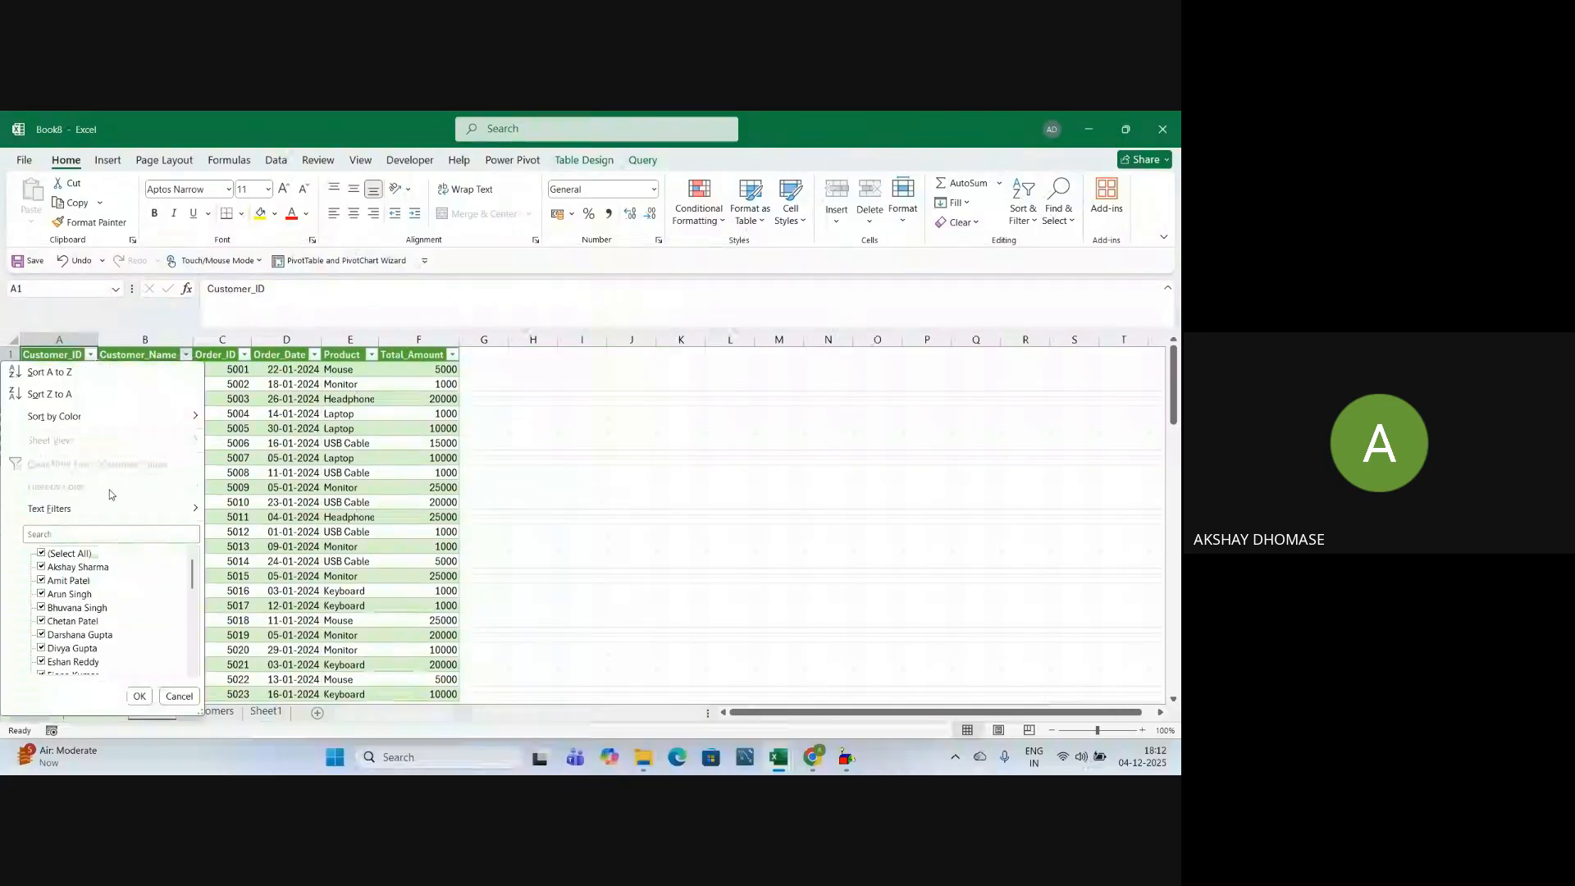
pyautogui.click(109, 534)
pyautogui.write('DI')
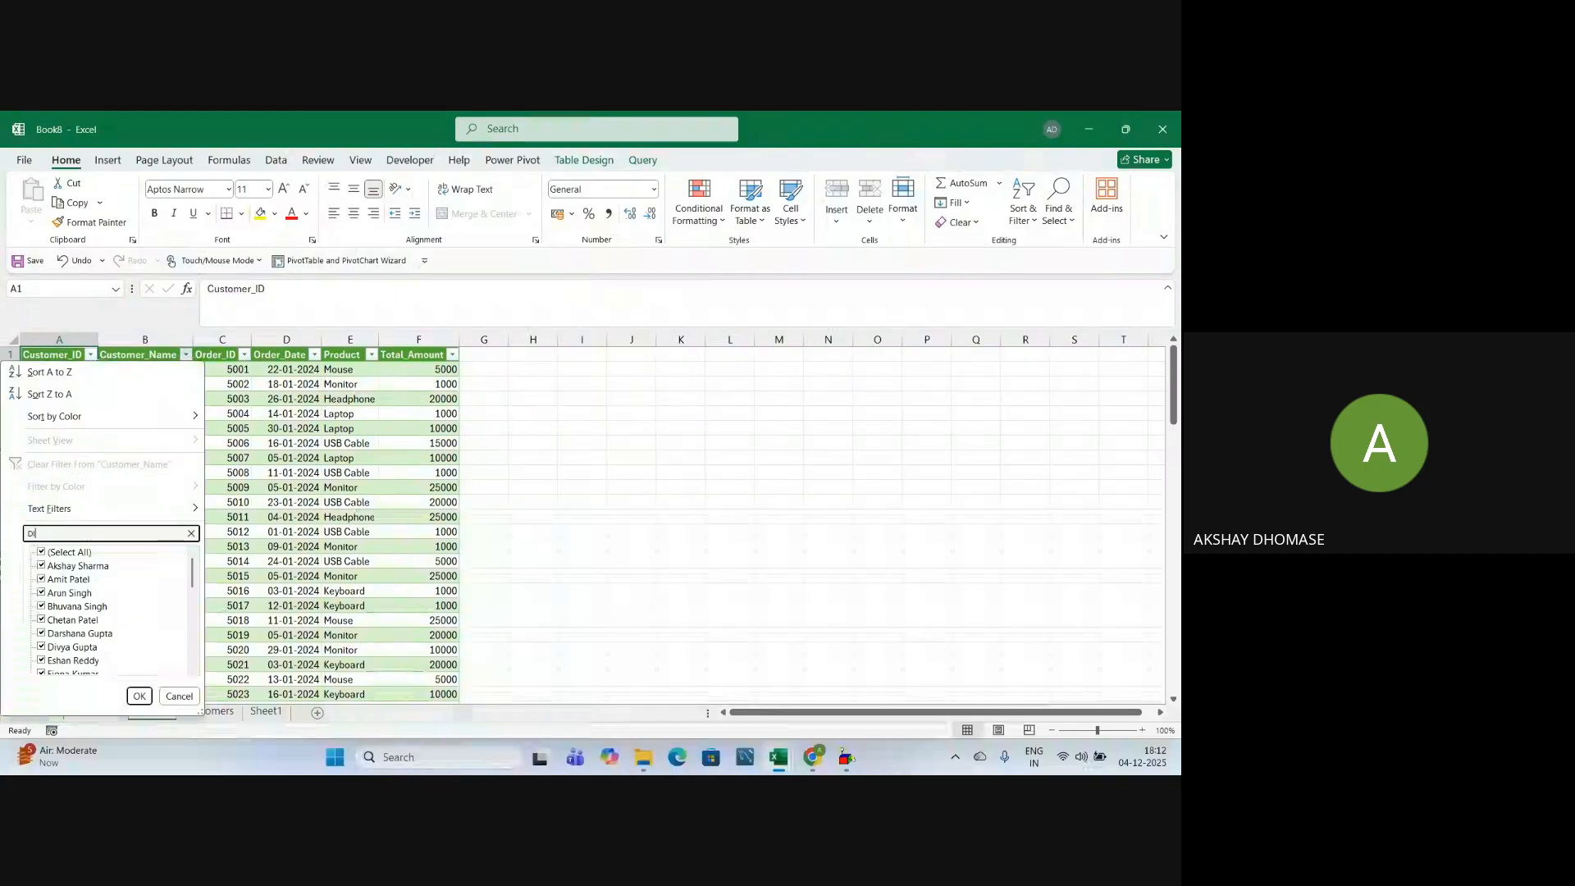
pyautogui.write('VYA')
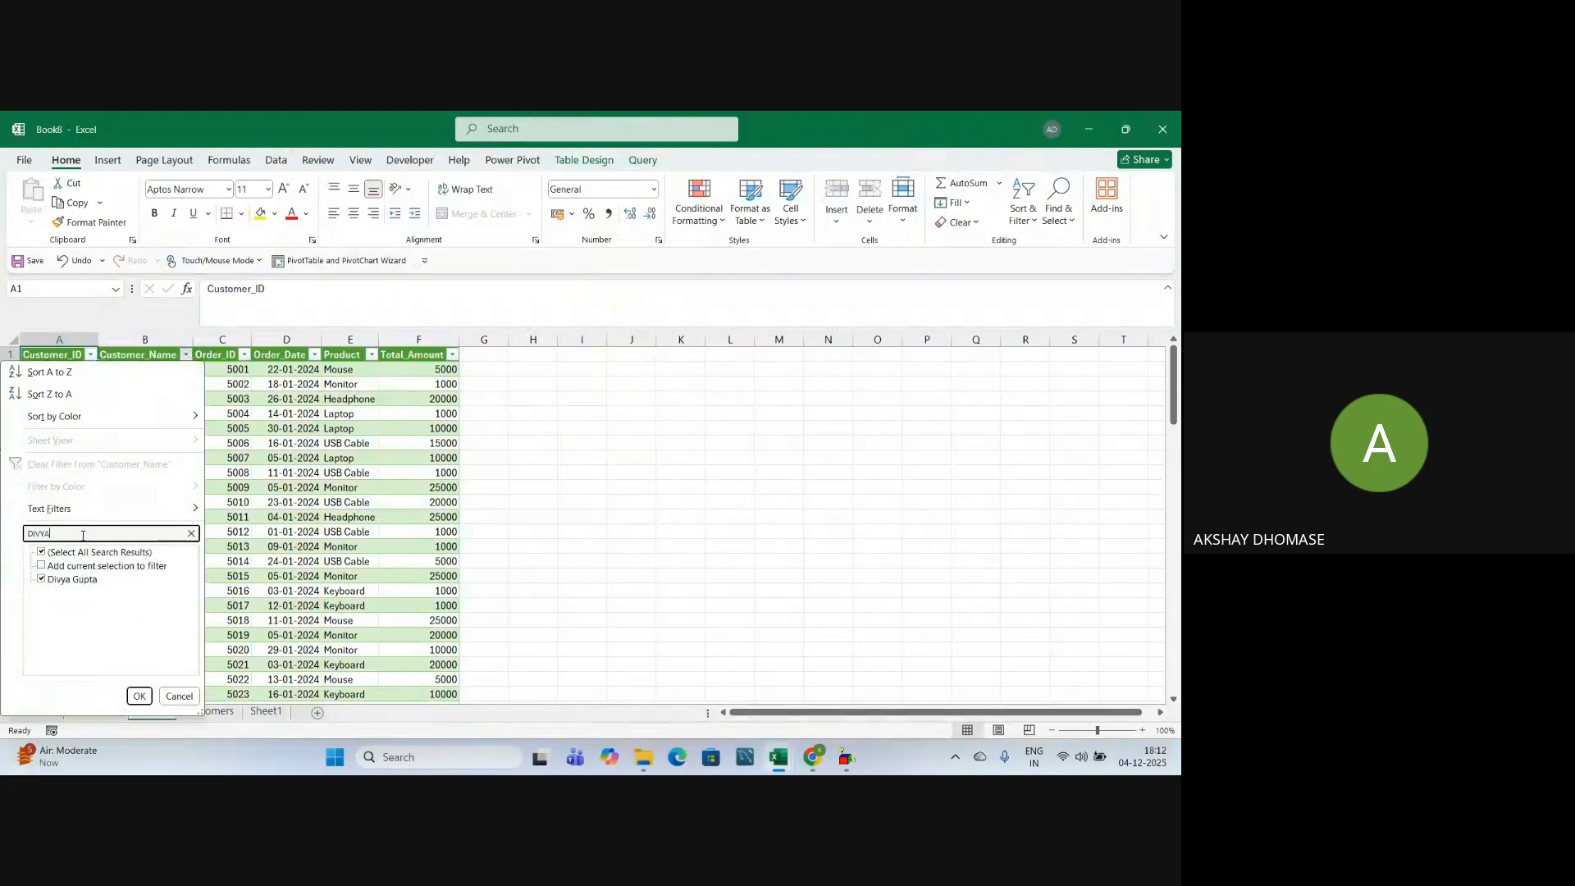
pyautogui.click(139, 695)
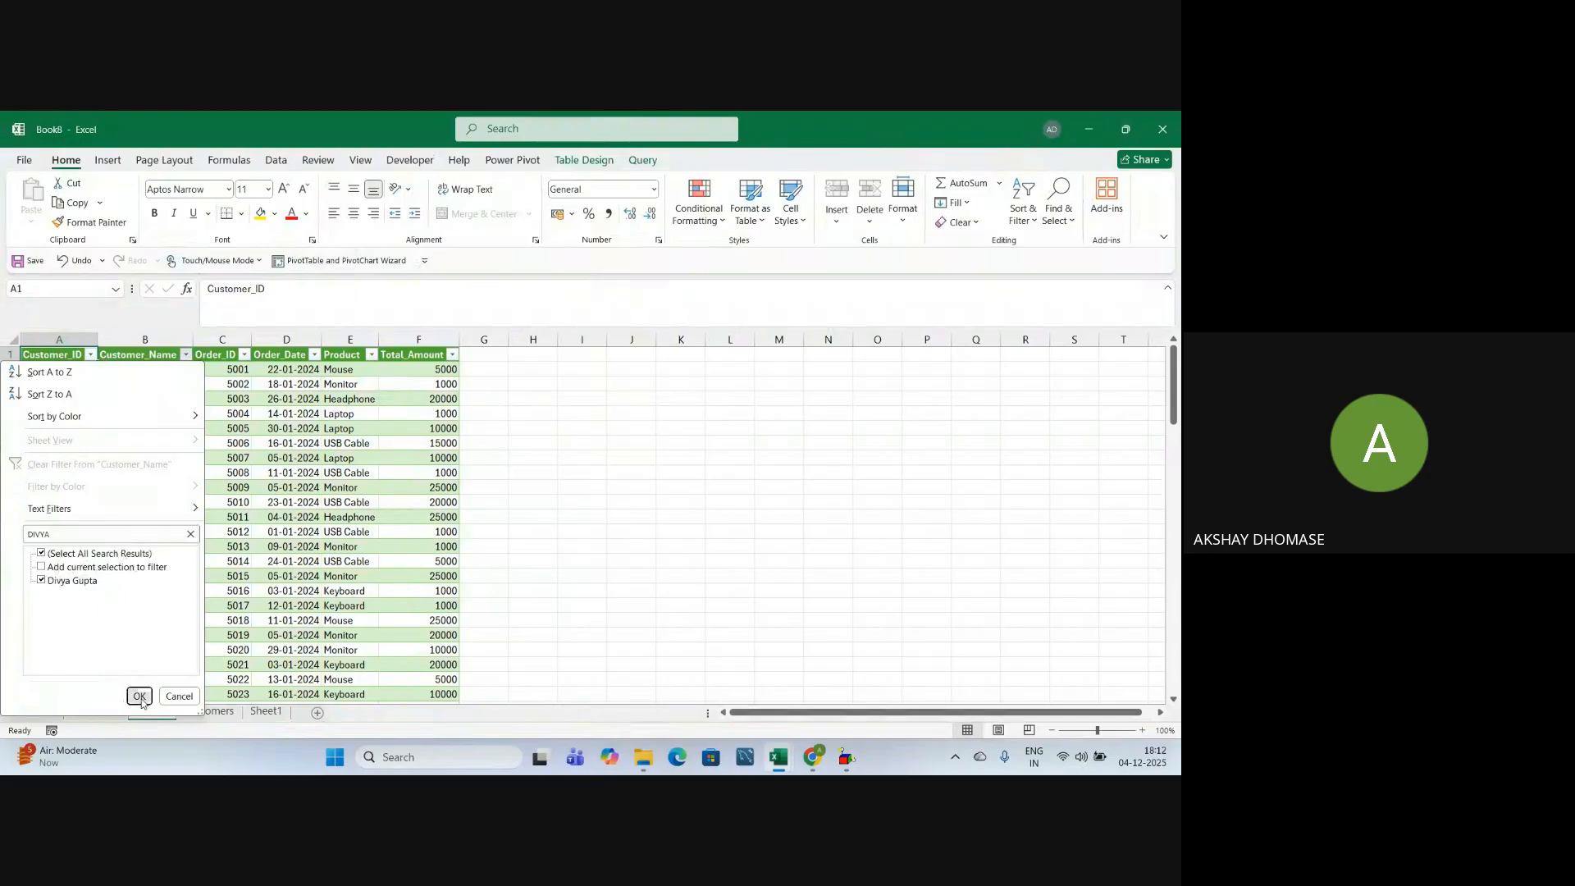
# Check the Order_ID, Customer_ID, Customer_Name and Total_Amount values in the first filtered row of the Orders sheet
pyautogui.click(233, 371)
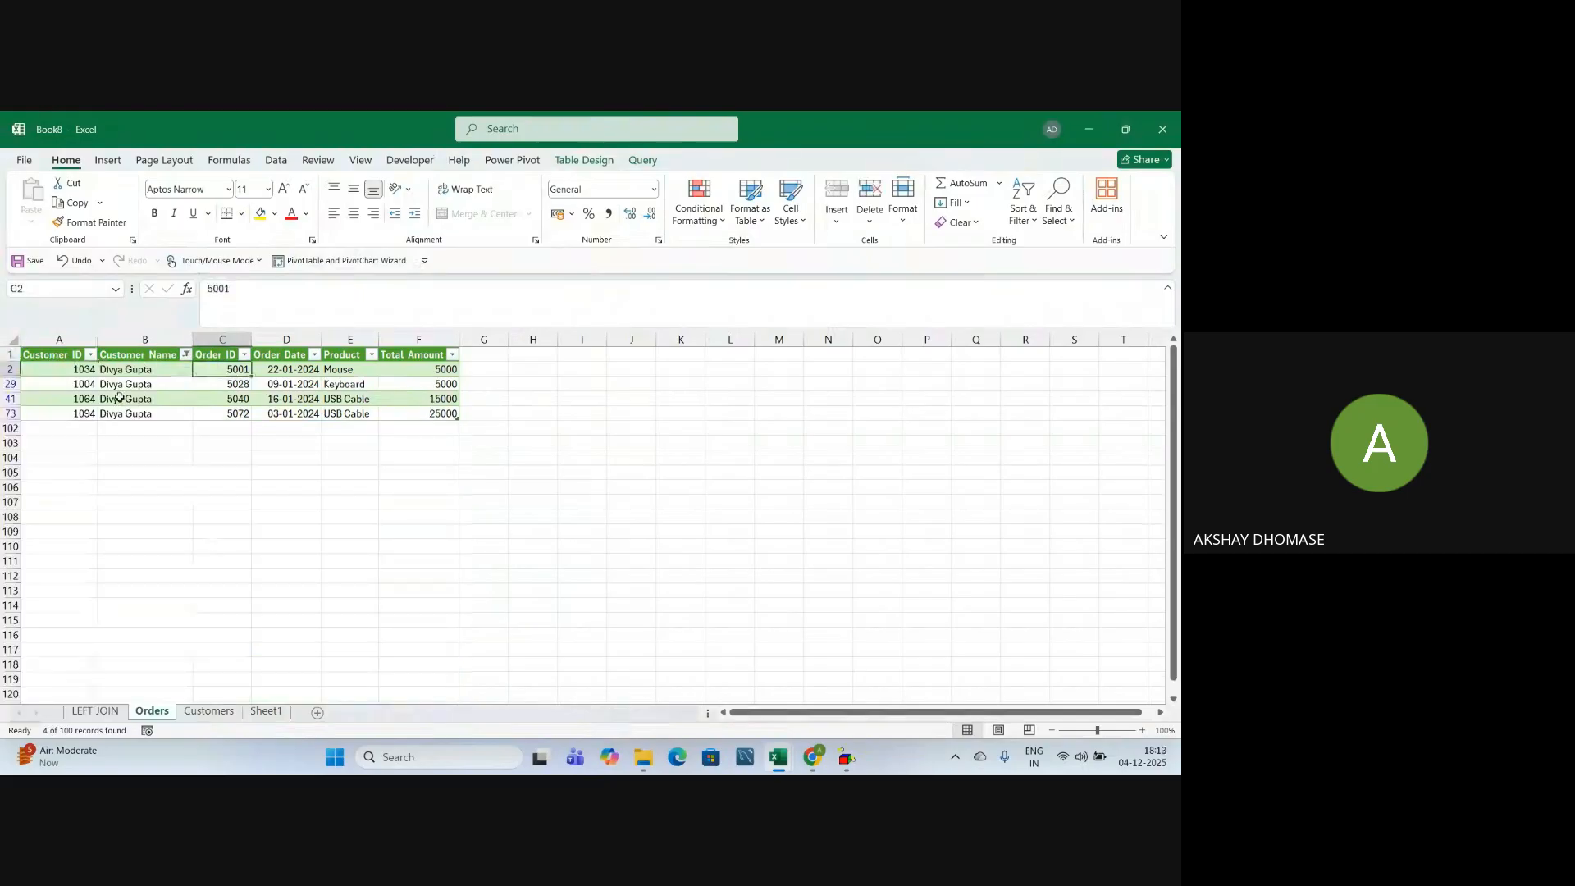
pyautogui.click(73, 371)
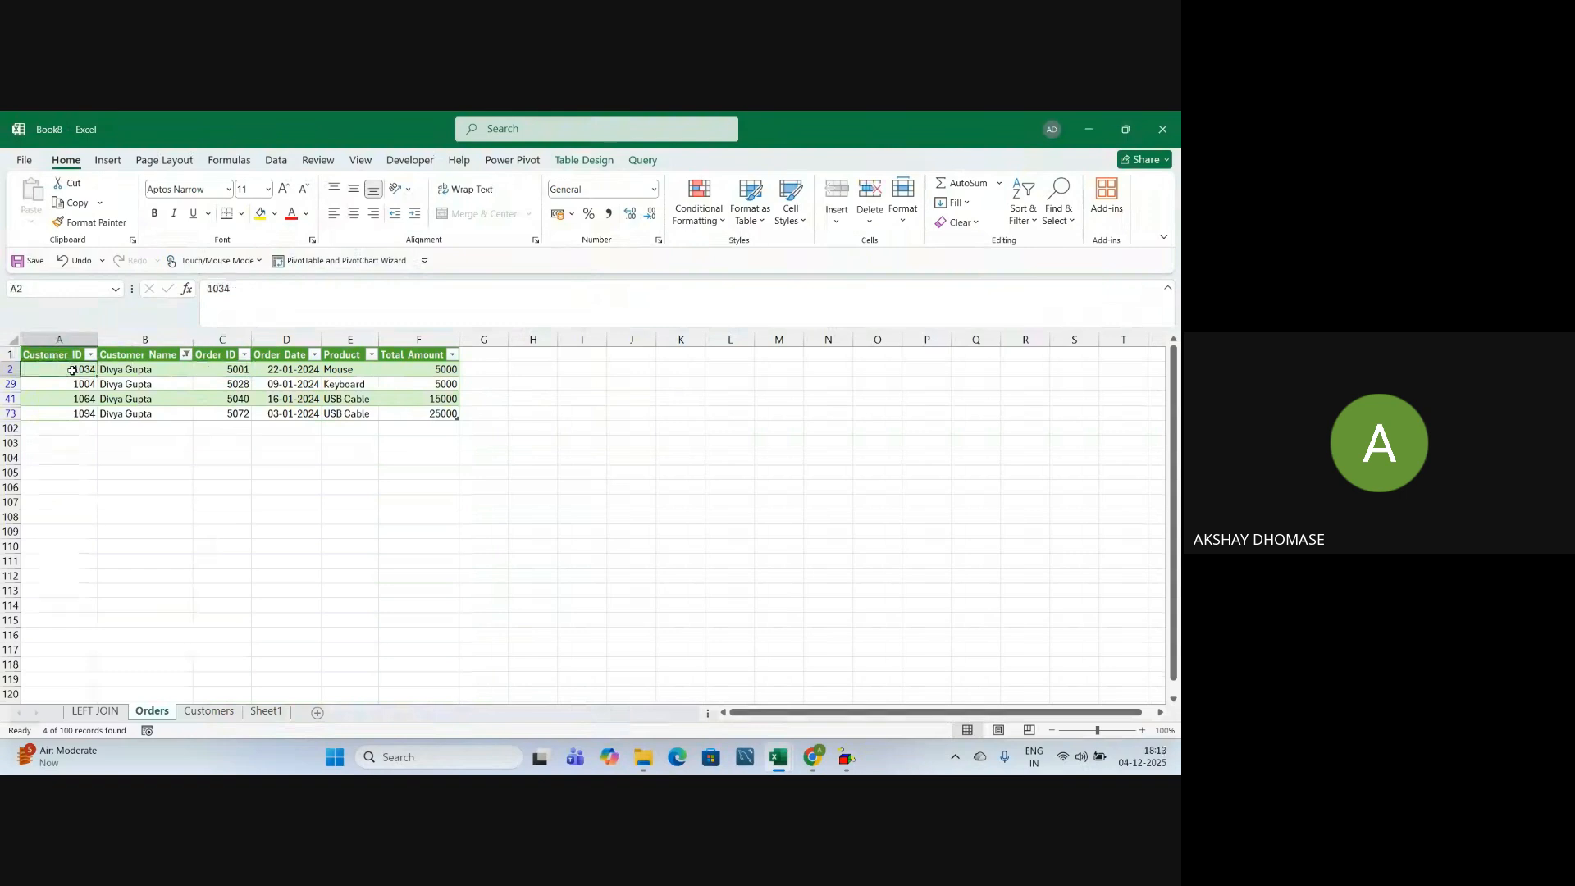
pyautogui.click(123, 373)
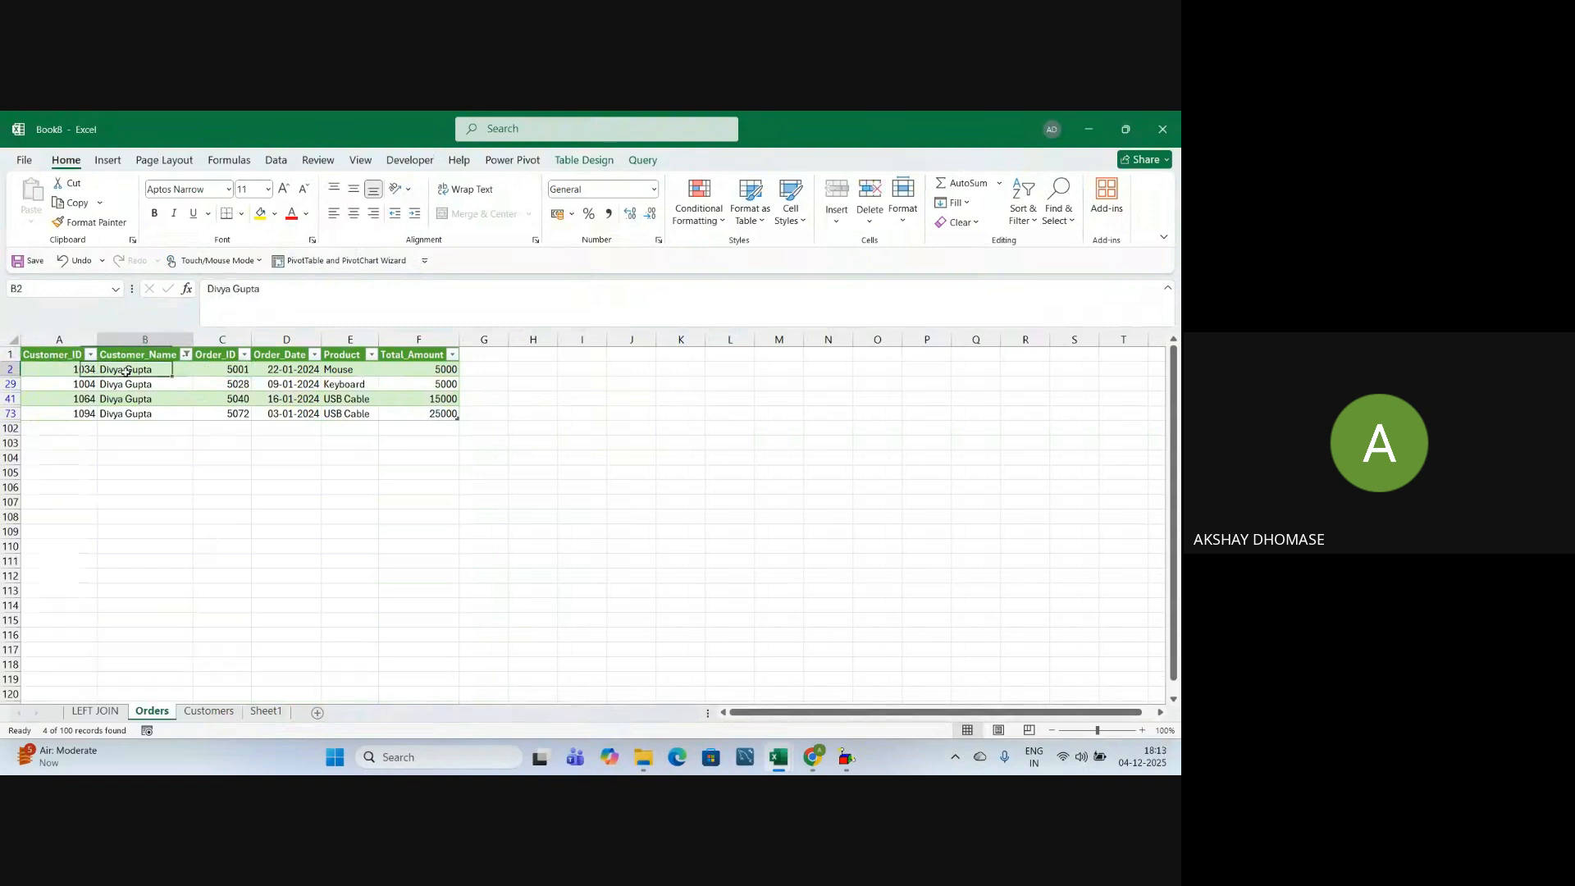
pyautogui.click(229, 374)
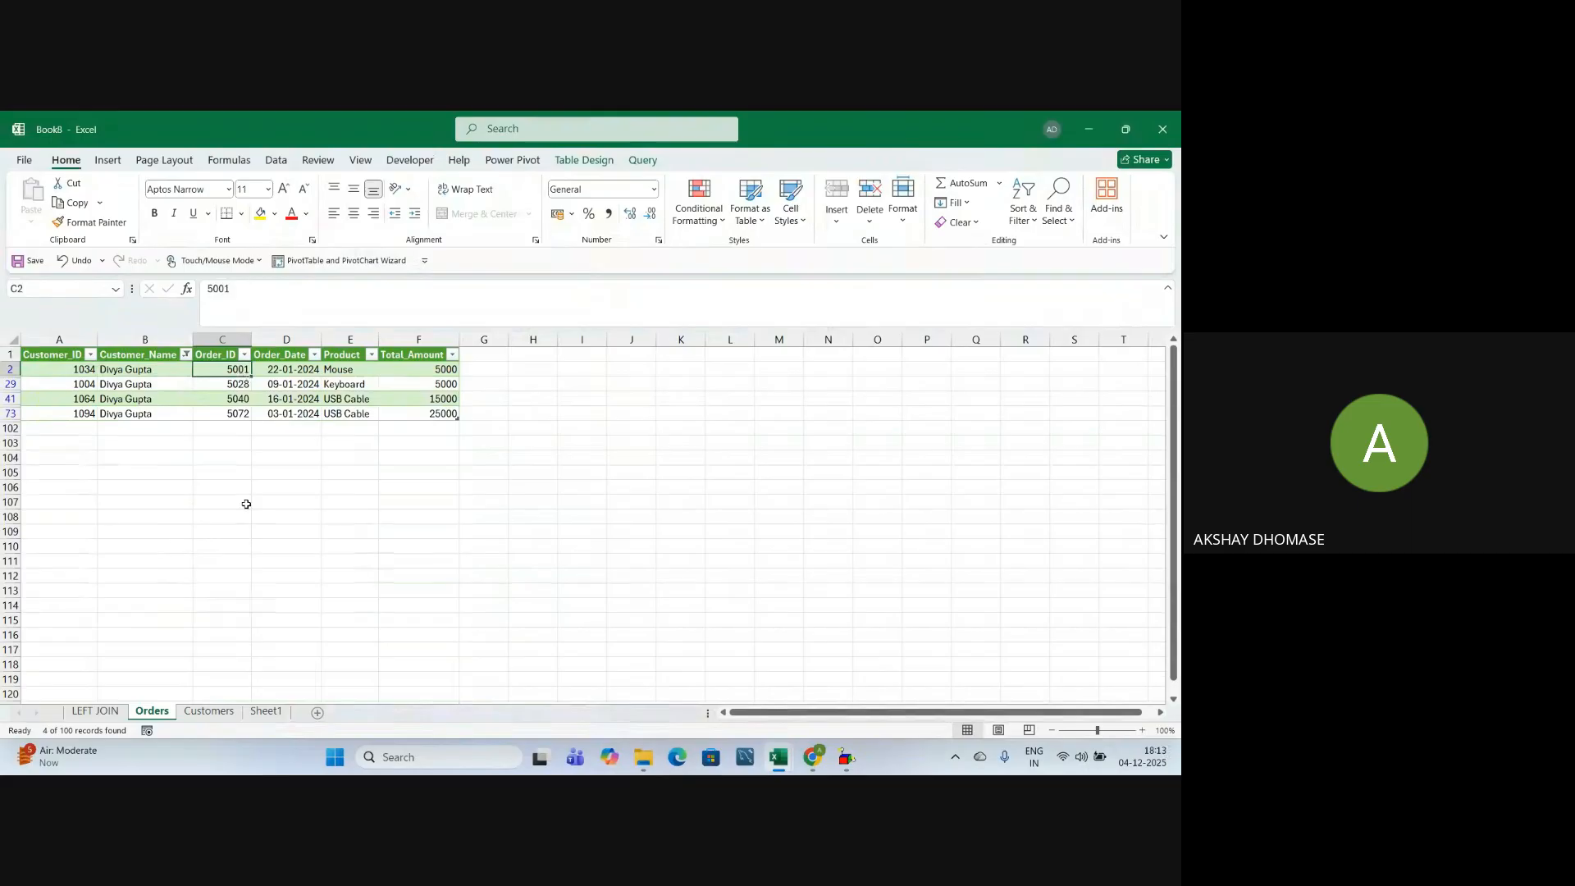
pyautogui.click(412, 370)
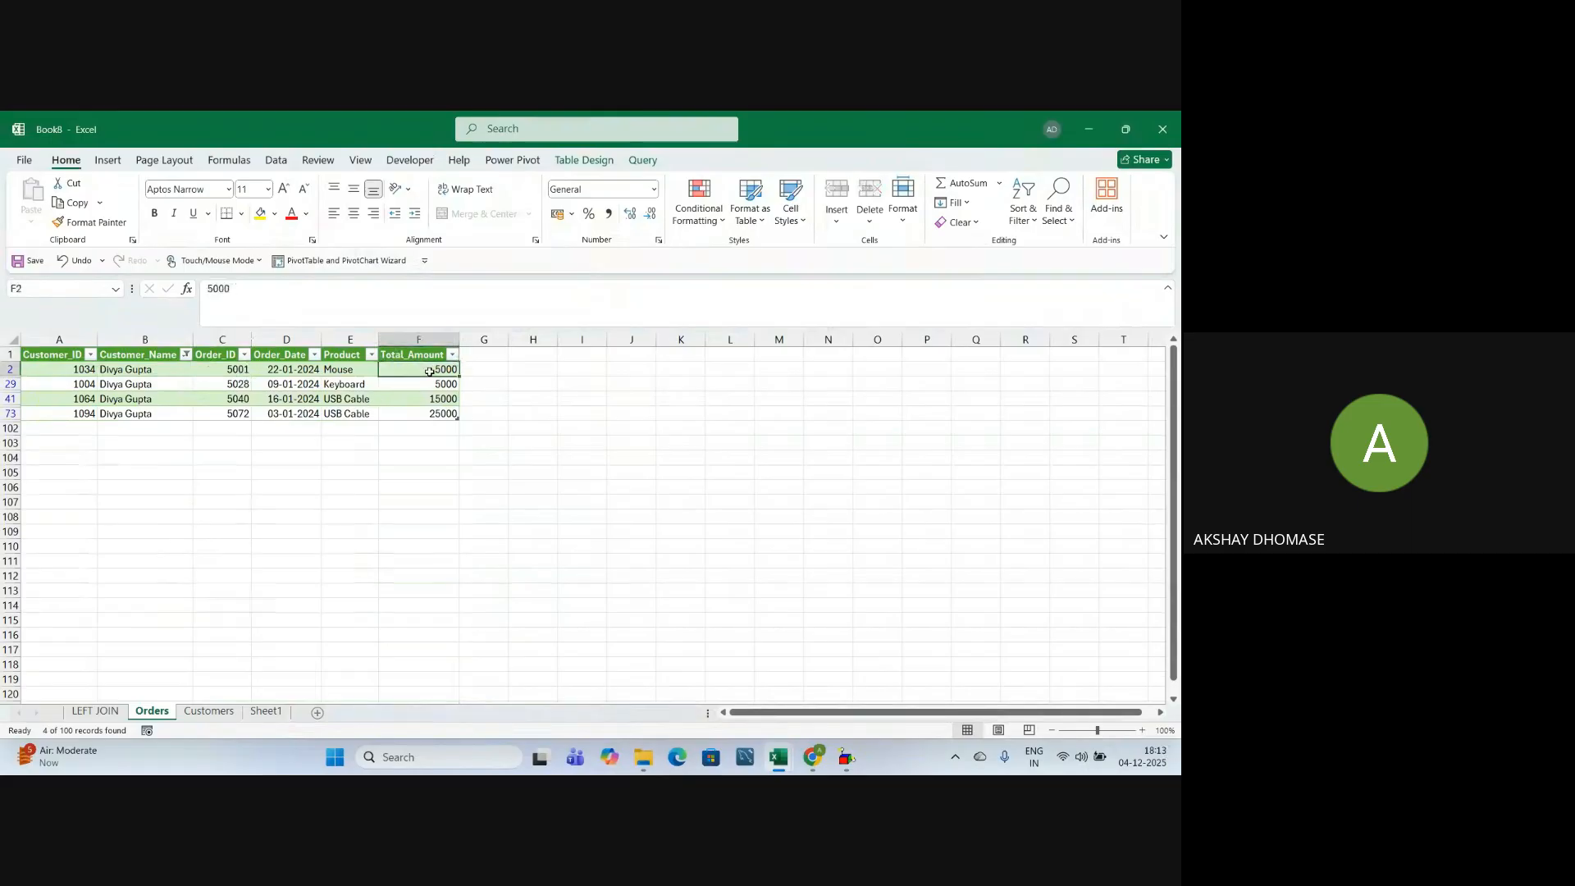
# Compare the first filtered row of the LEFT JOIN sheet with Orders by Customer_ID, Customer_Name, Order_ID and Total_Amount
pyautogui.click(90, 711)
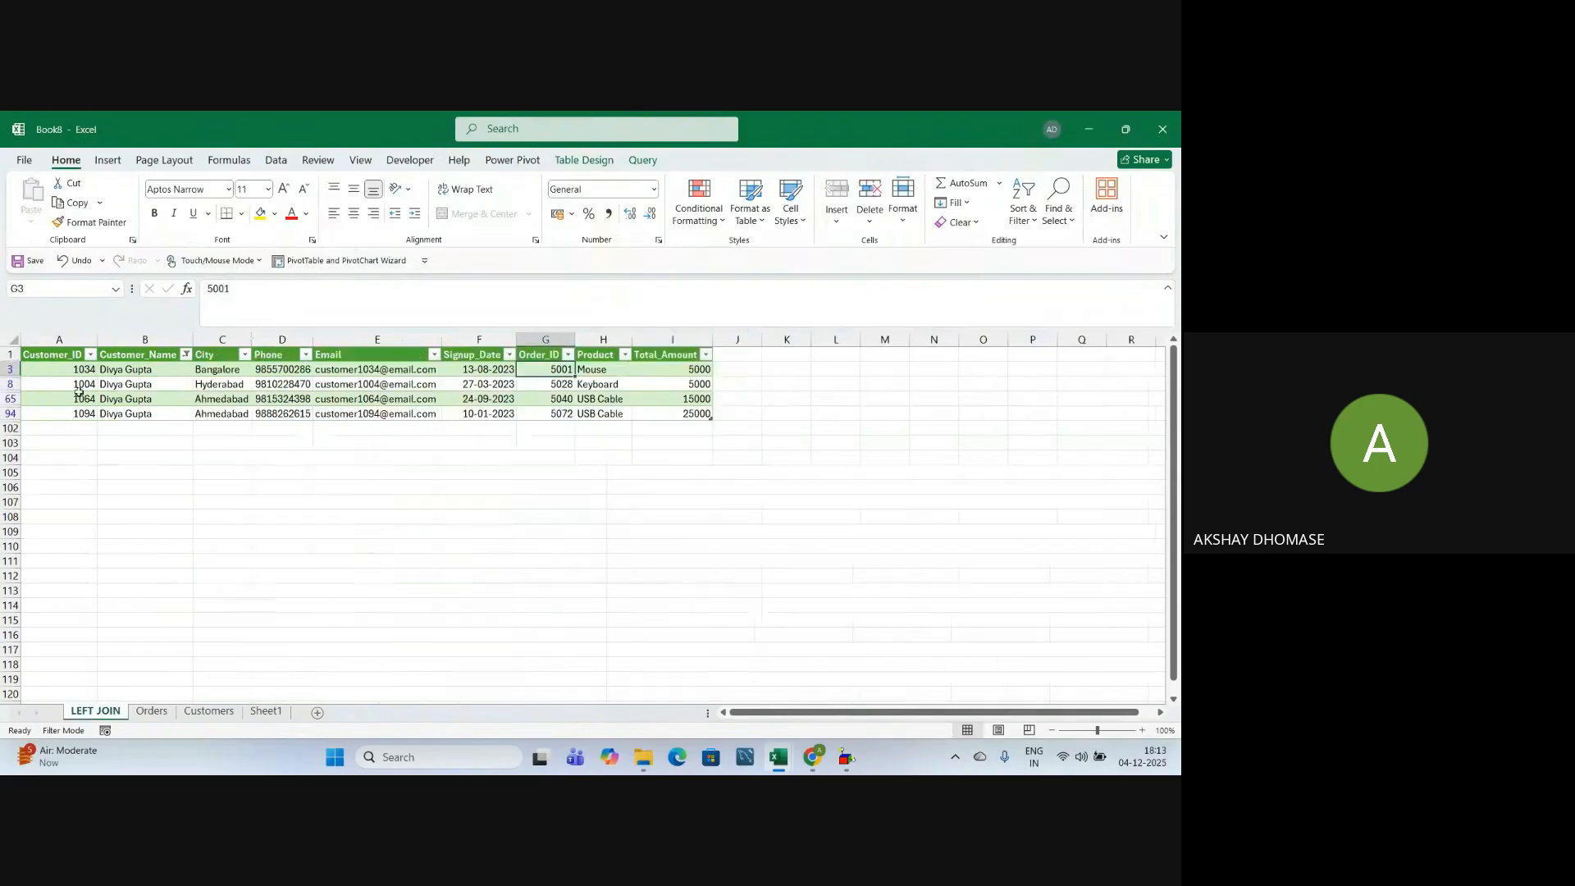
pyautogui.click(81, 375)
pyautogui.click(131, 373)
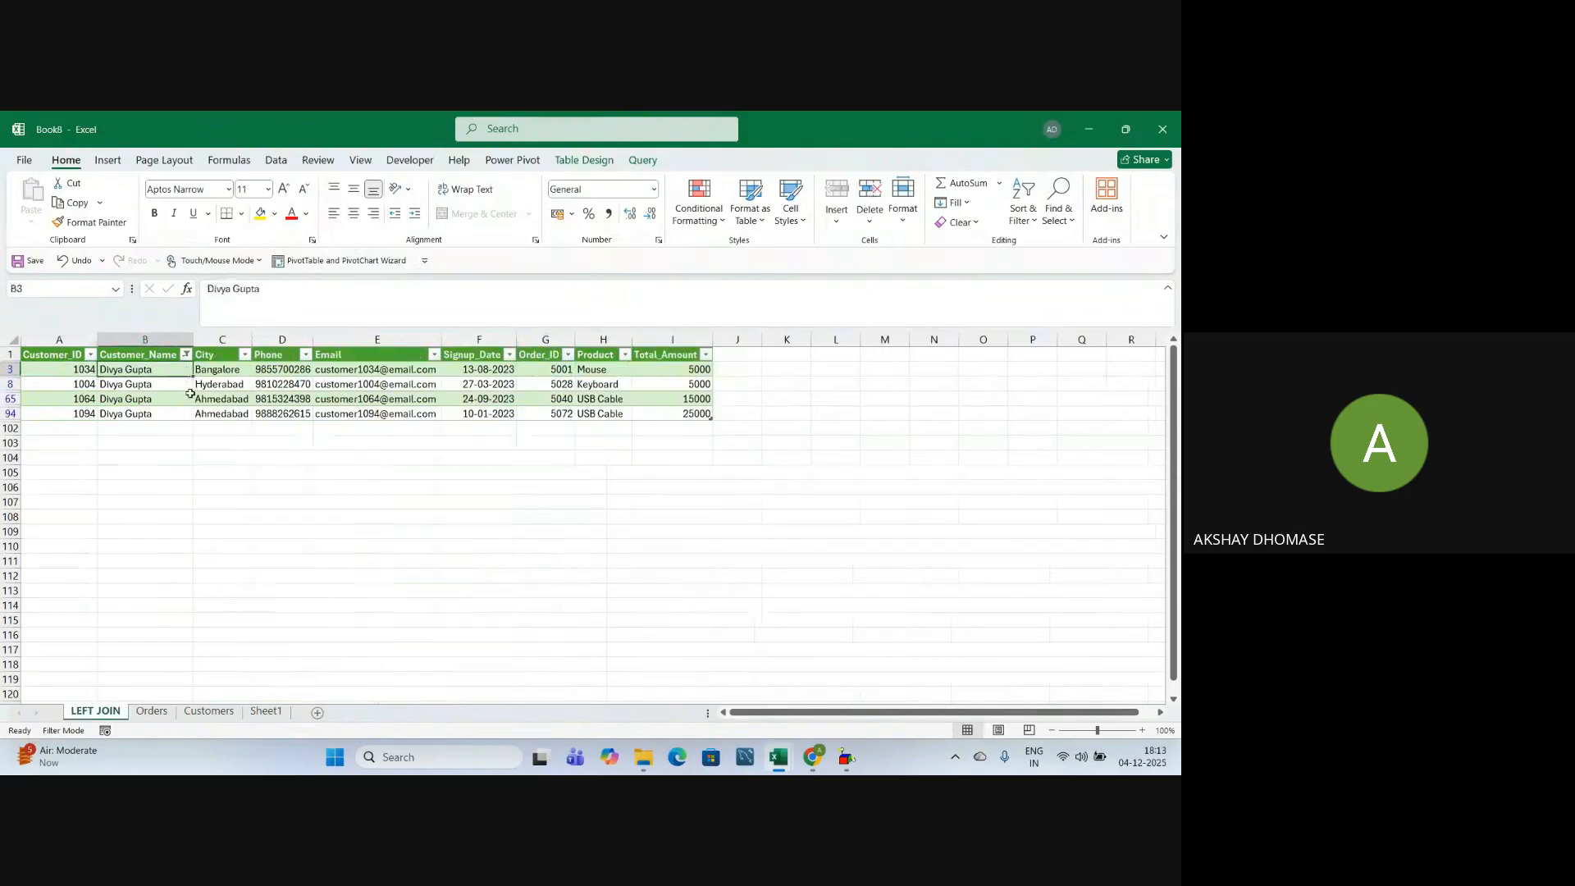
pyautogui.click(559, 370)
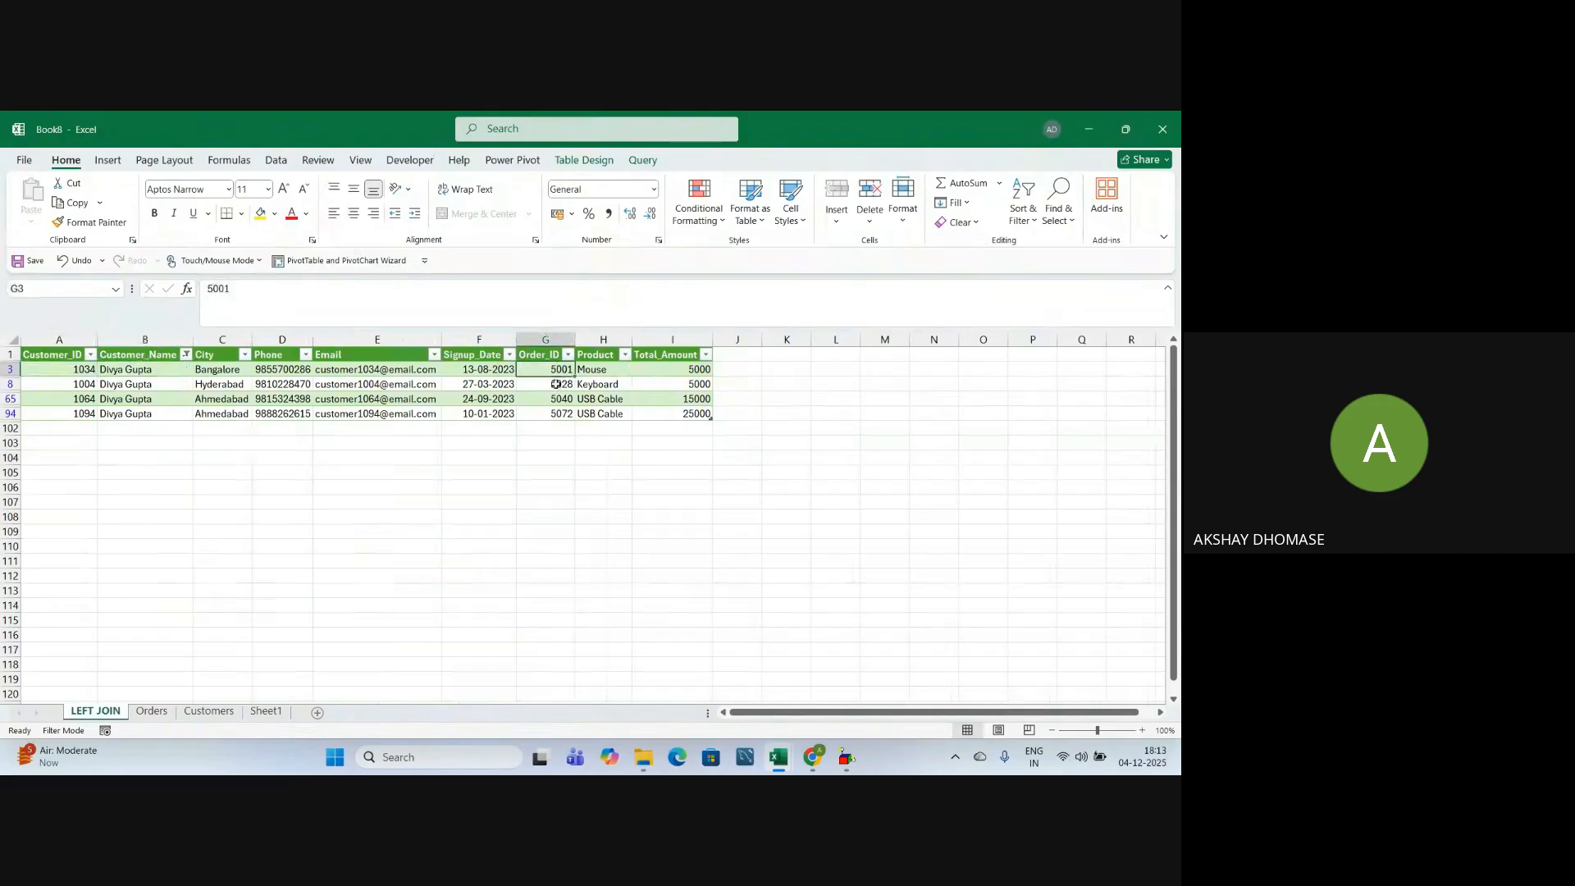
pyautogui.click(682, 371)
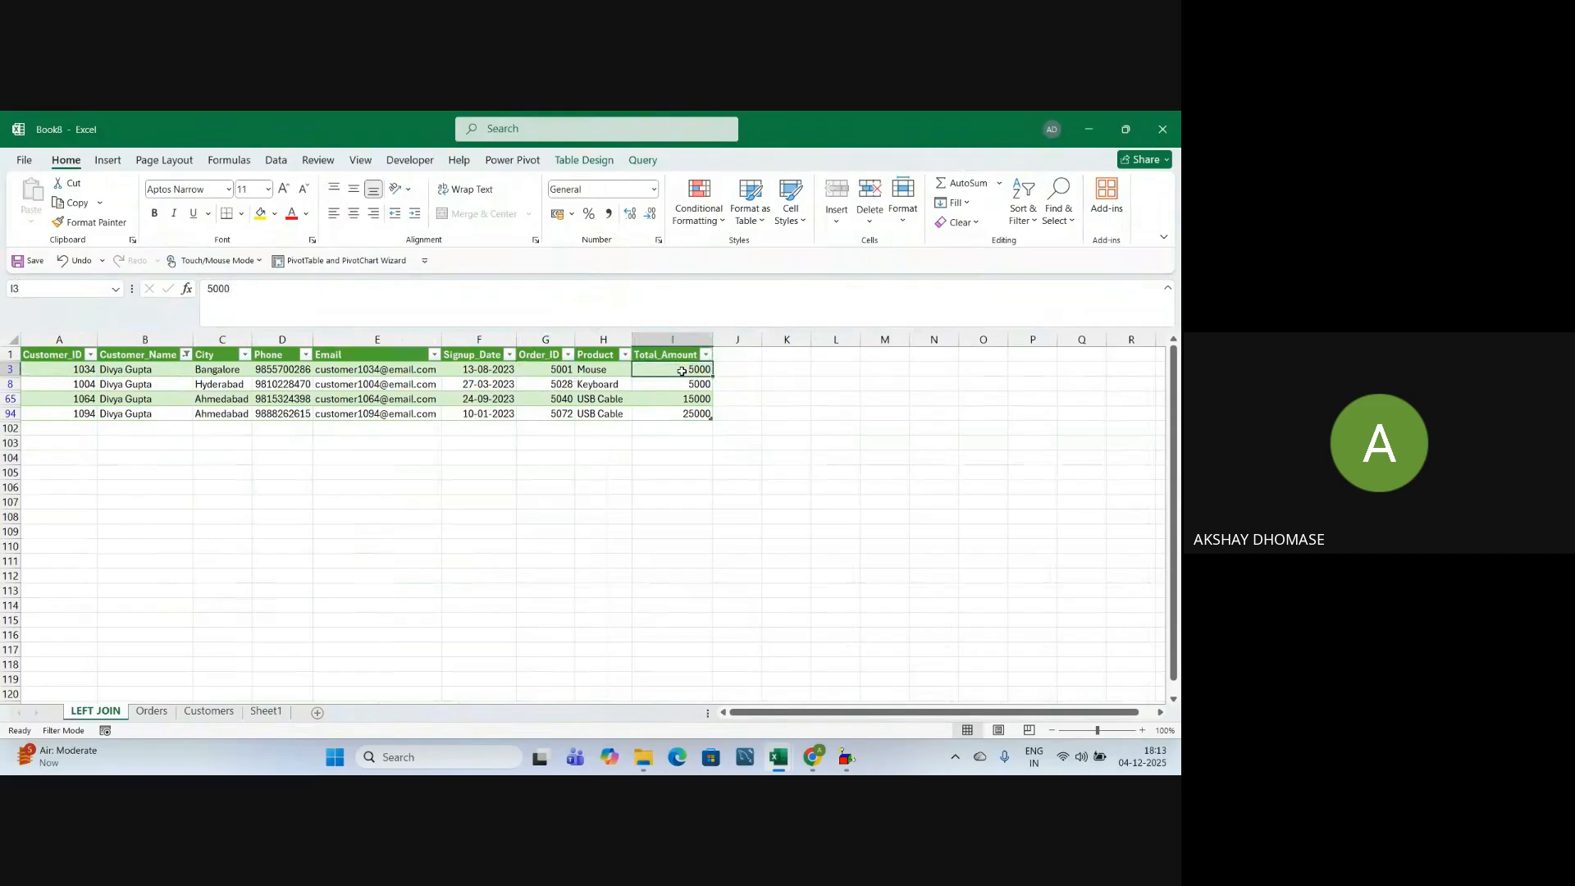
# Check the Customer_ID, Customer_Name and City values in the last filtered row of the Customers sheet
pyautogui.click(152, 712)
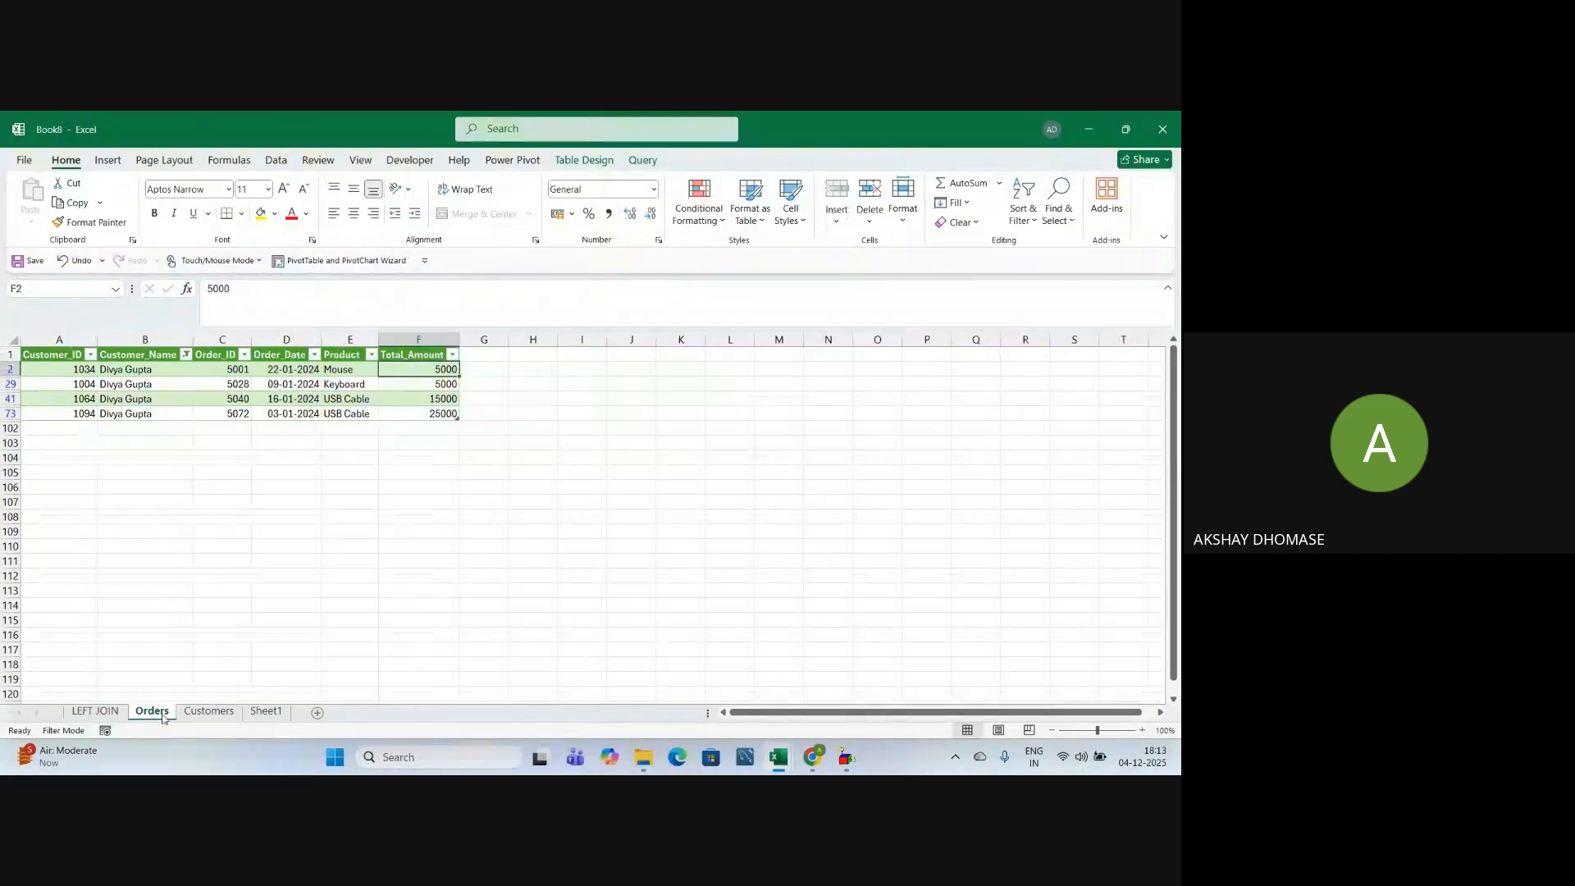
pyautogui.click(208, 711)
pyautogui.click(131, 414)
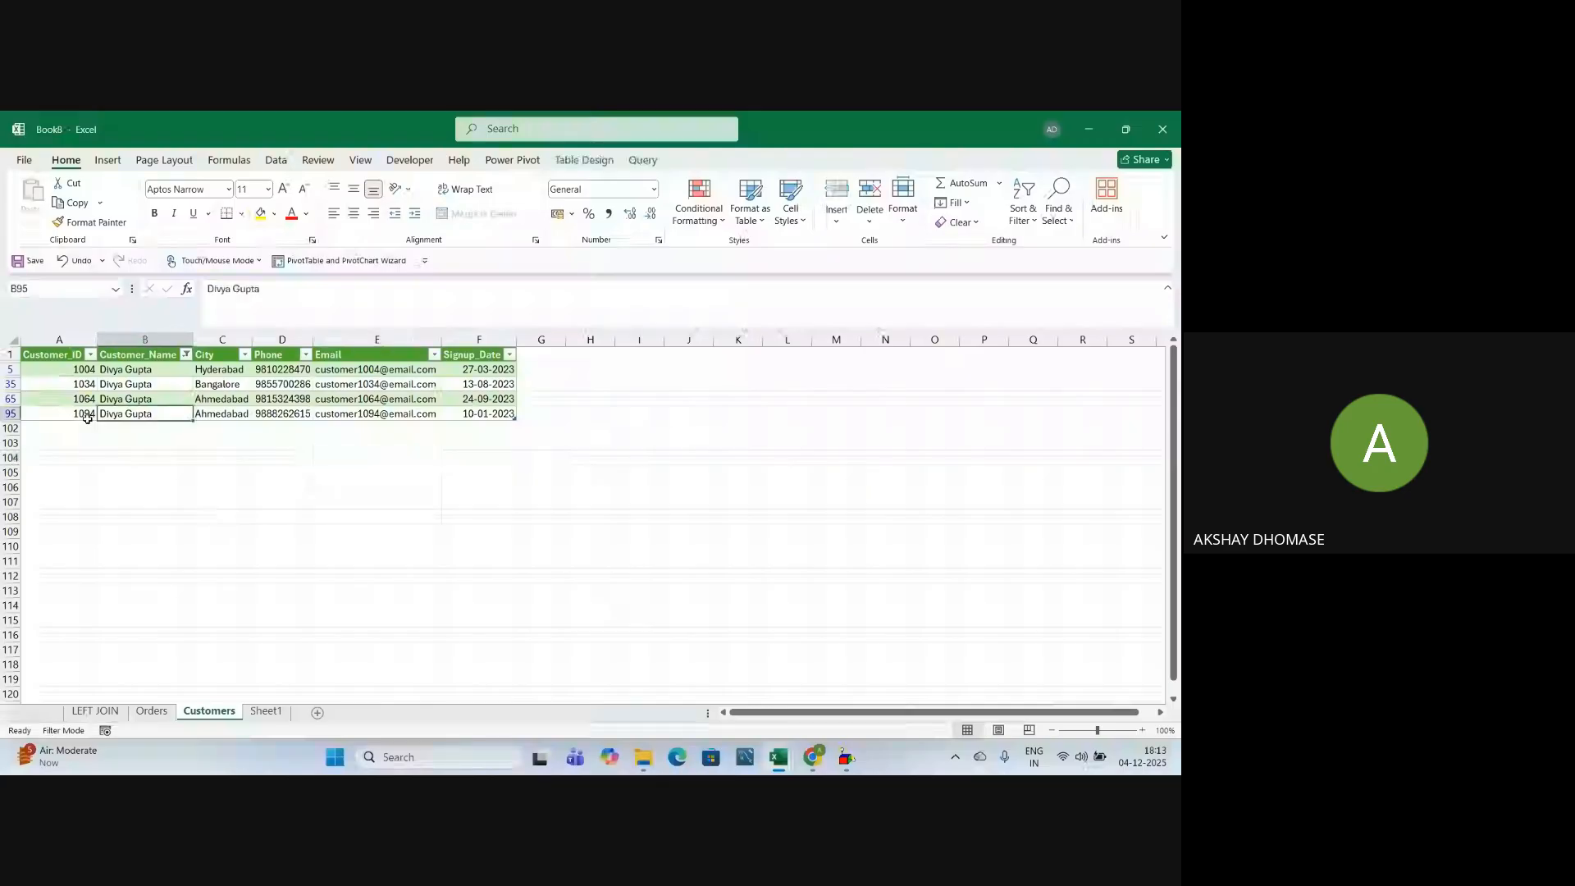
pyautogui.click(74, 419)
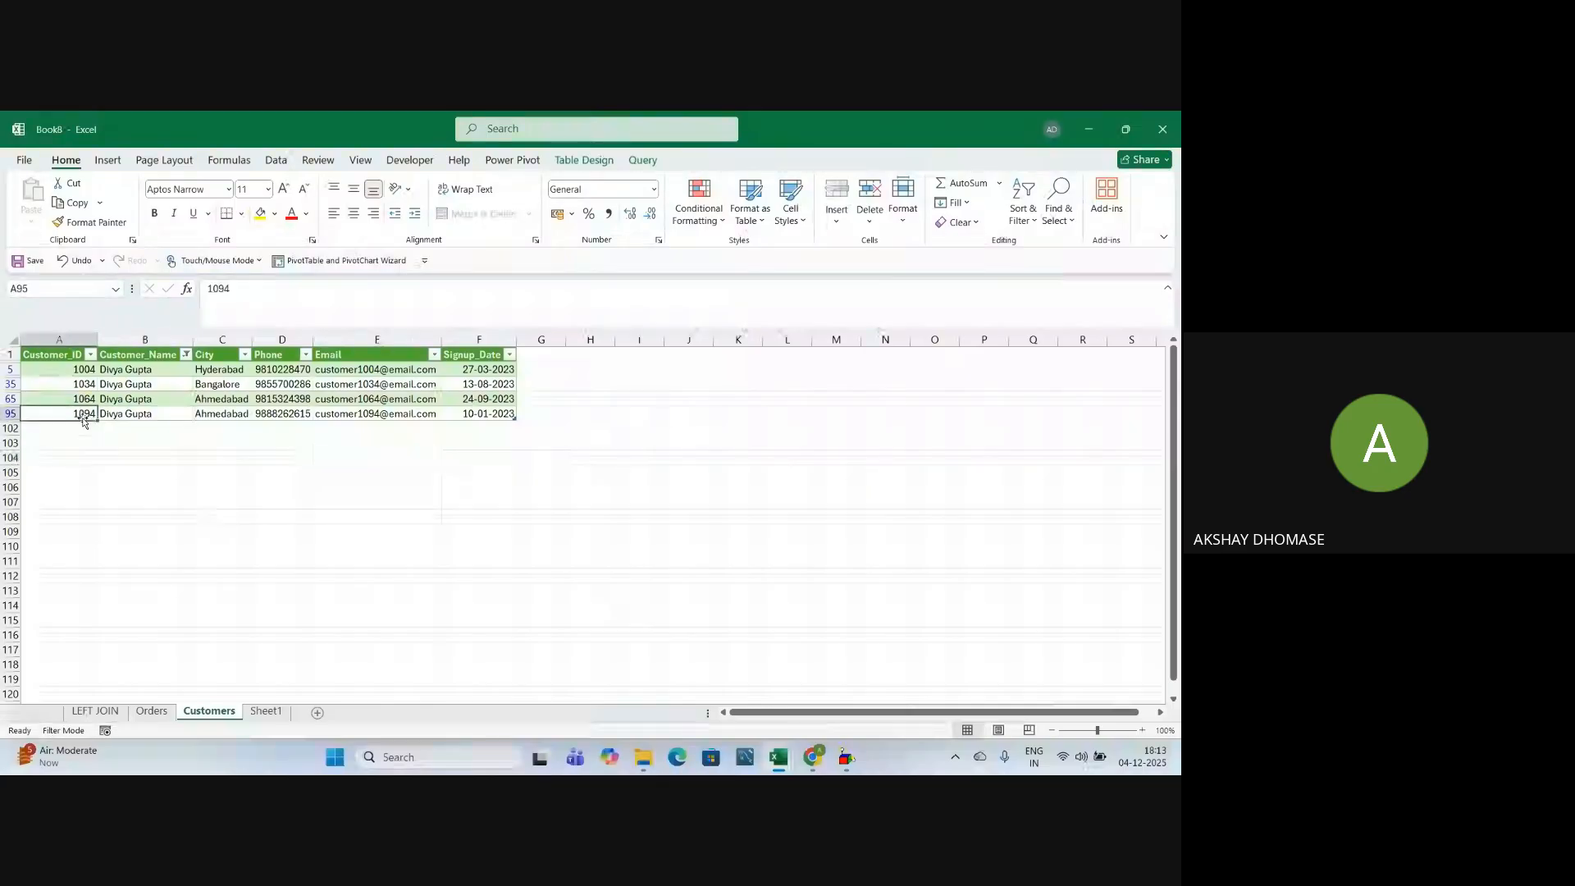
pyautogui.click(107, 418)
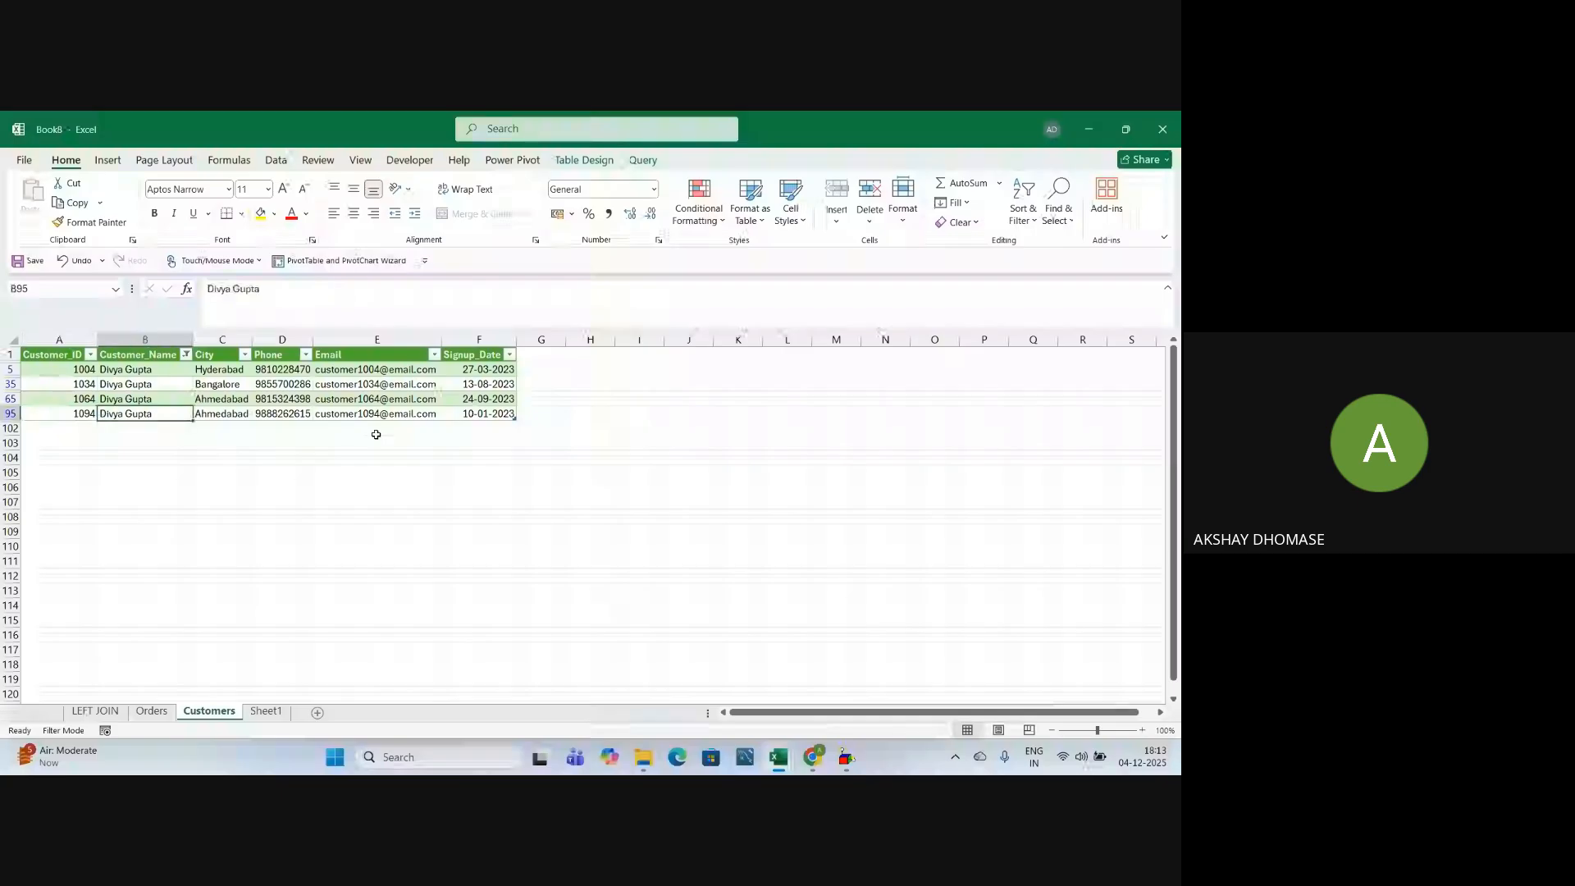
pyautogui.click(248, 419)
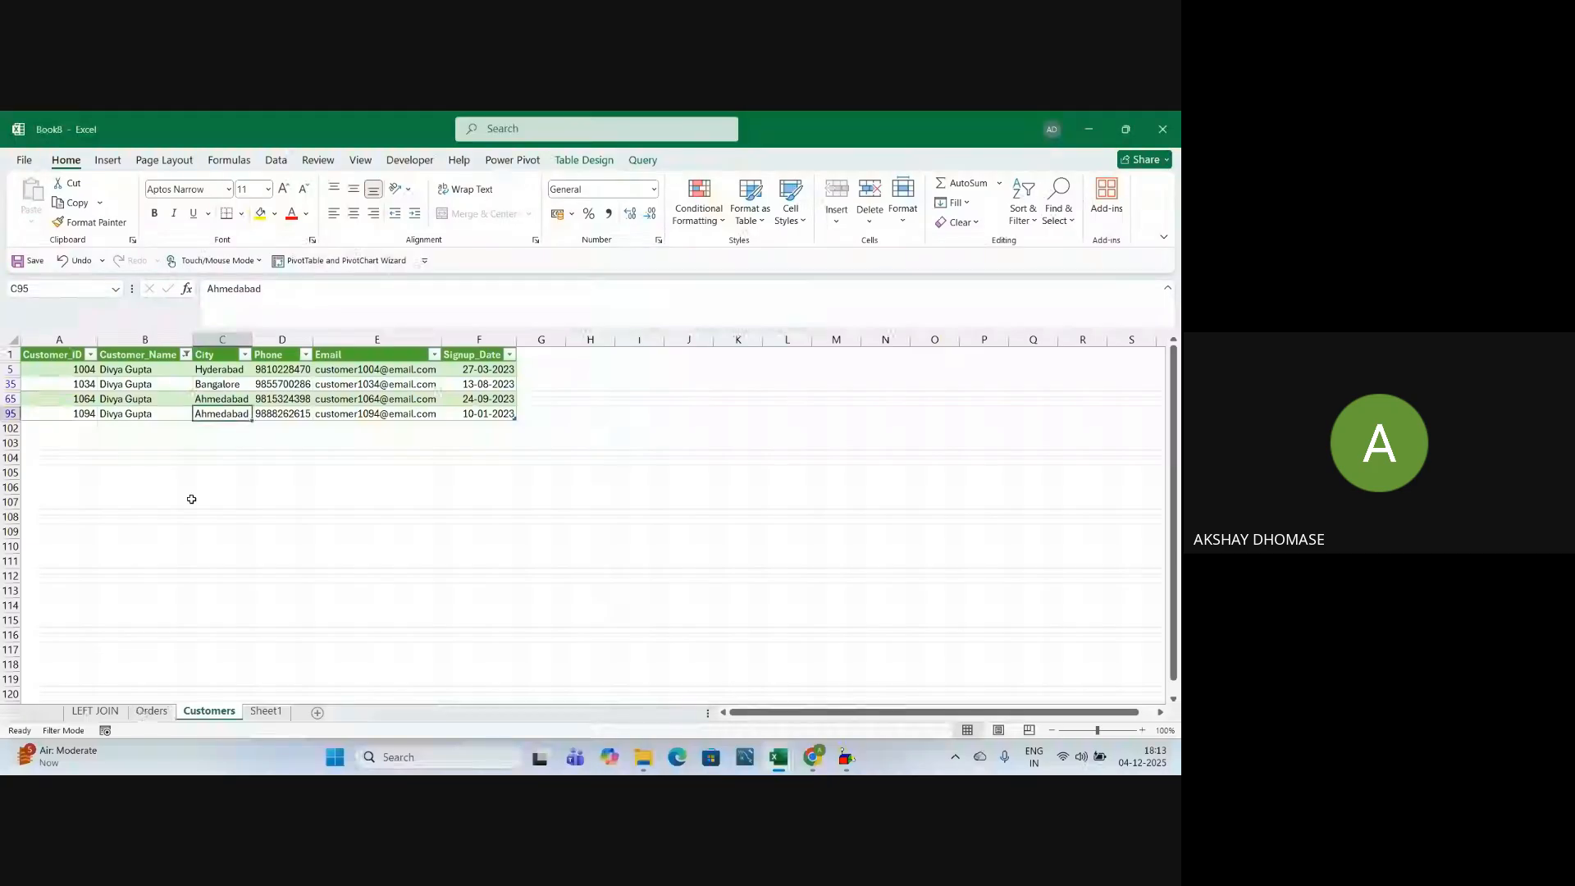
pyautogui.click(197, 500)
# Check the Customer_ID, Customer_Name, Product, Order_ID and Total_Amount values in the last filtered row of the Orders sheet
pyautogui.click(141, 715)
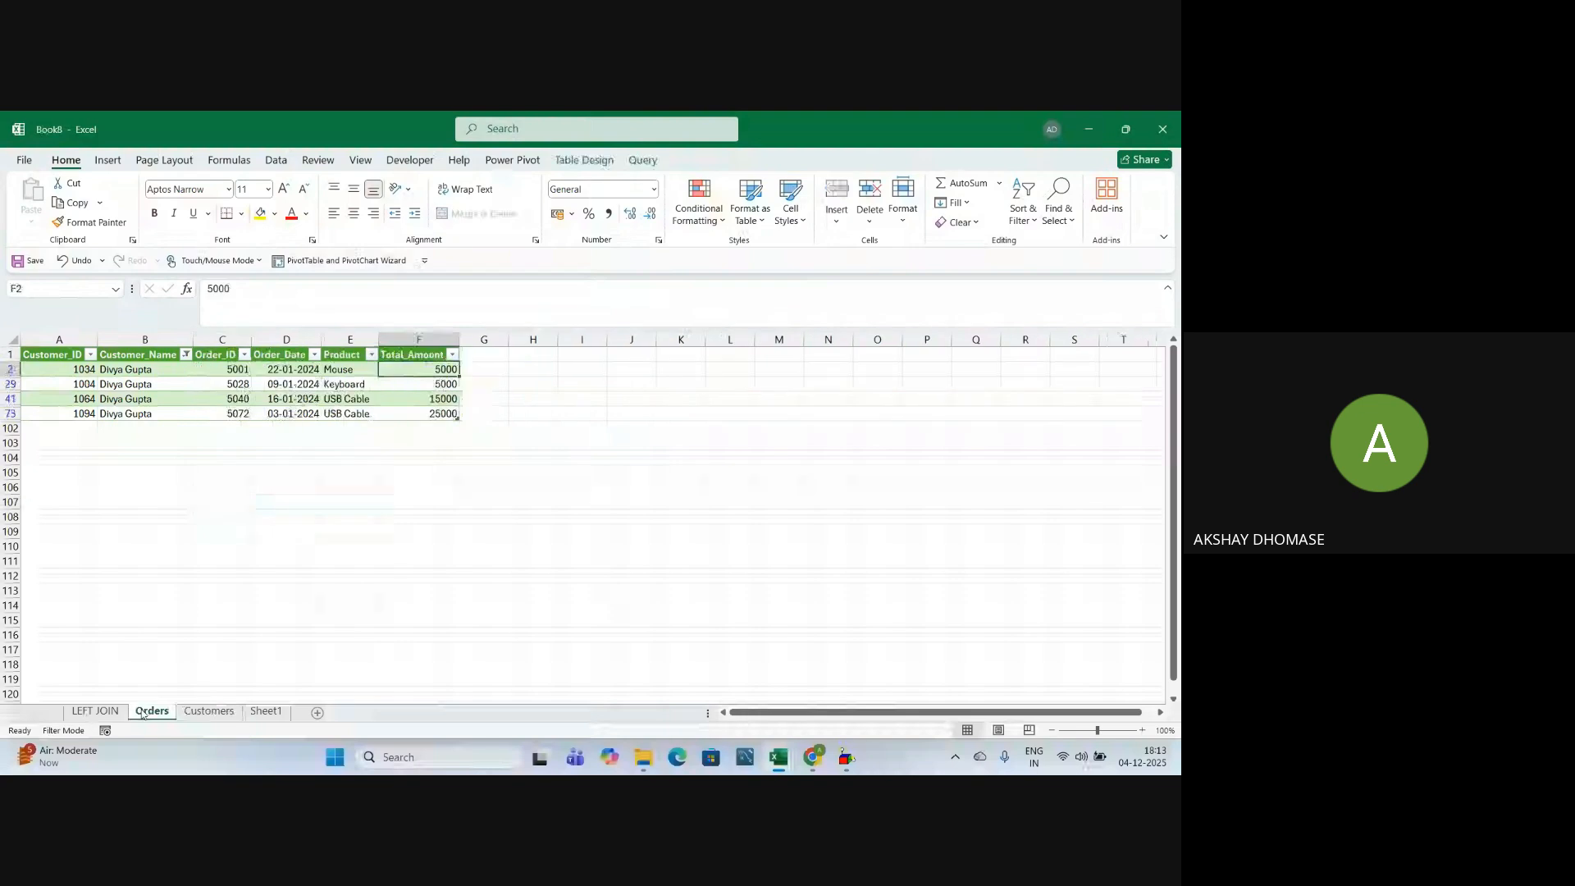
pyautogui.click(82, 416)
pyautogui.click(116, 415)
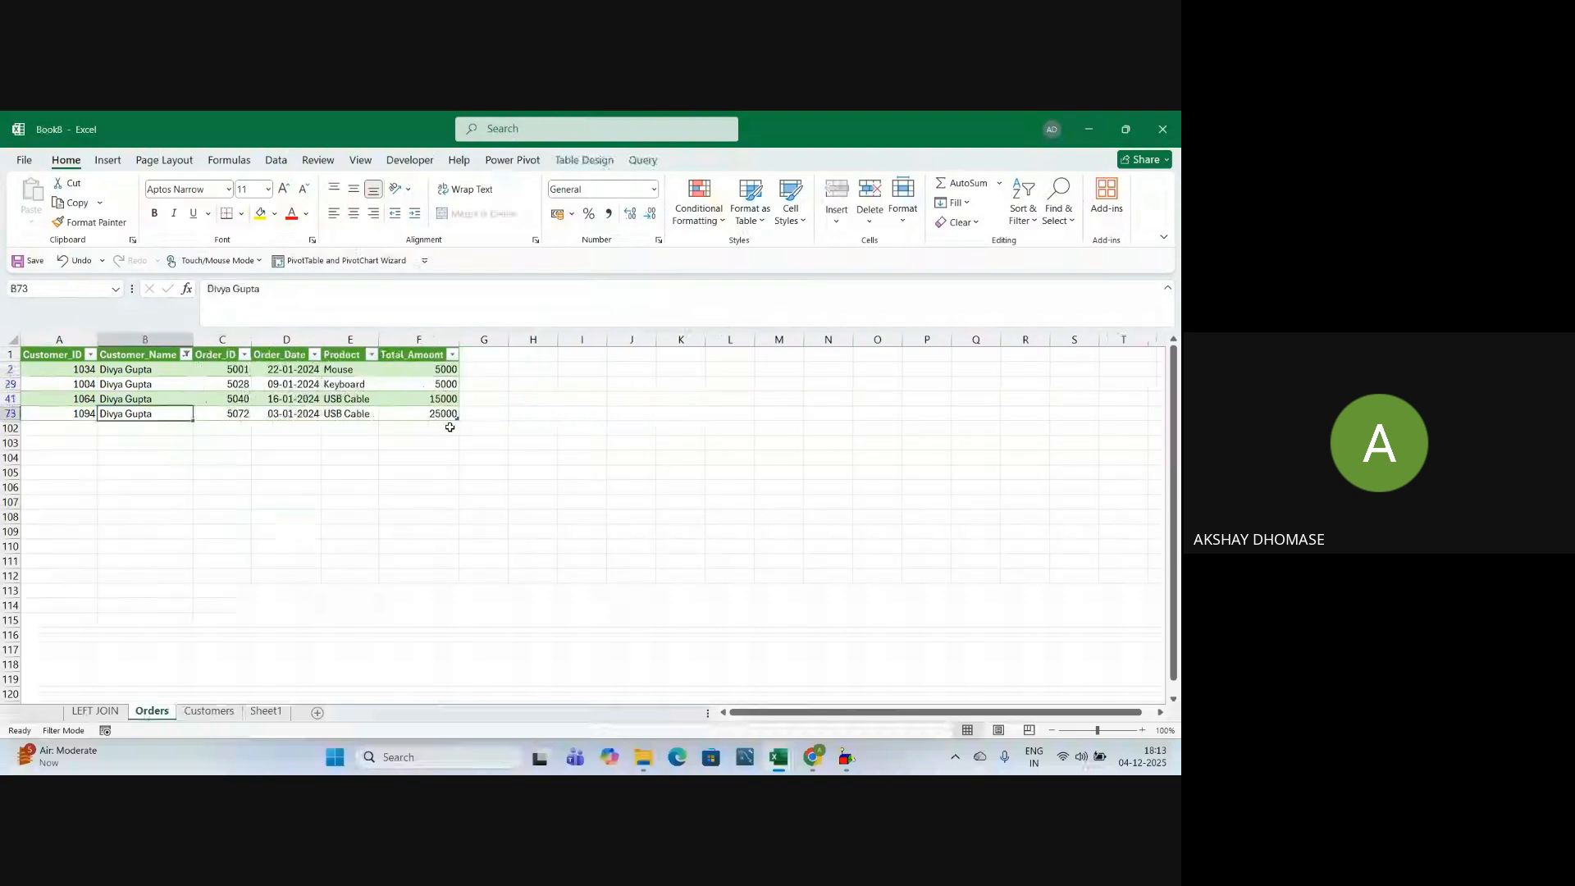
pyautogui.click(343, 413)
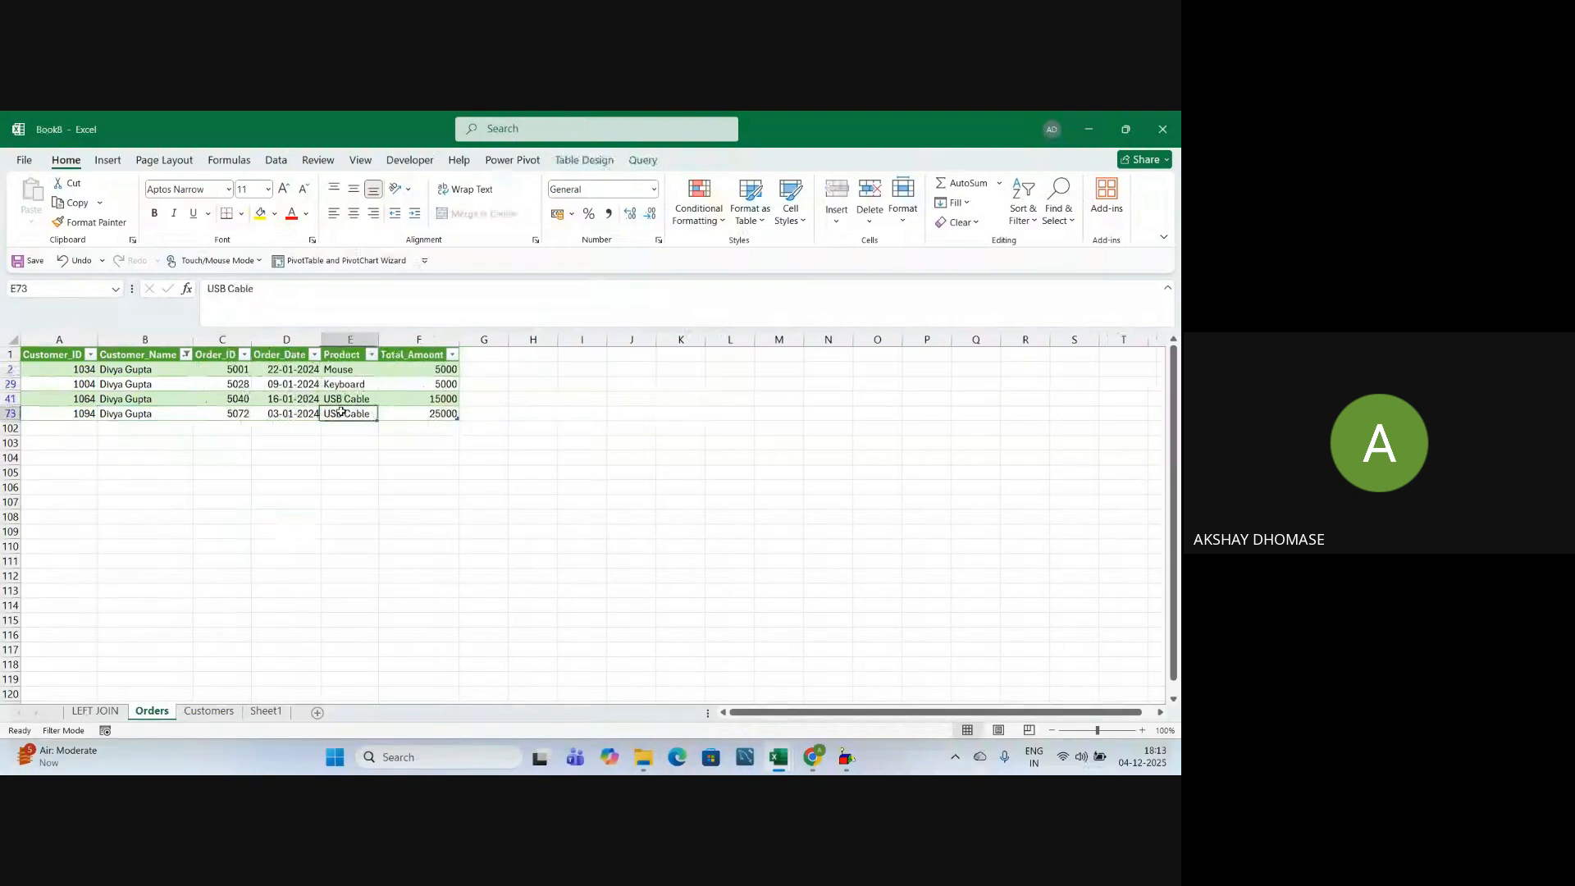
pyautogui.click(240, 418)
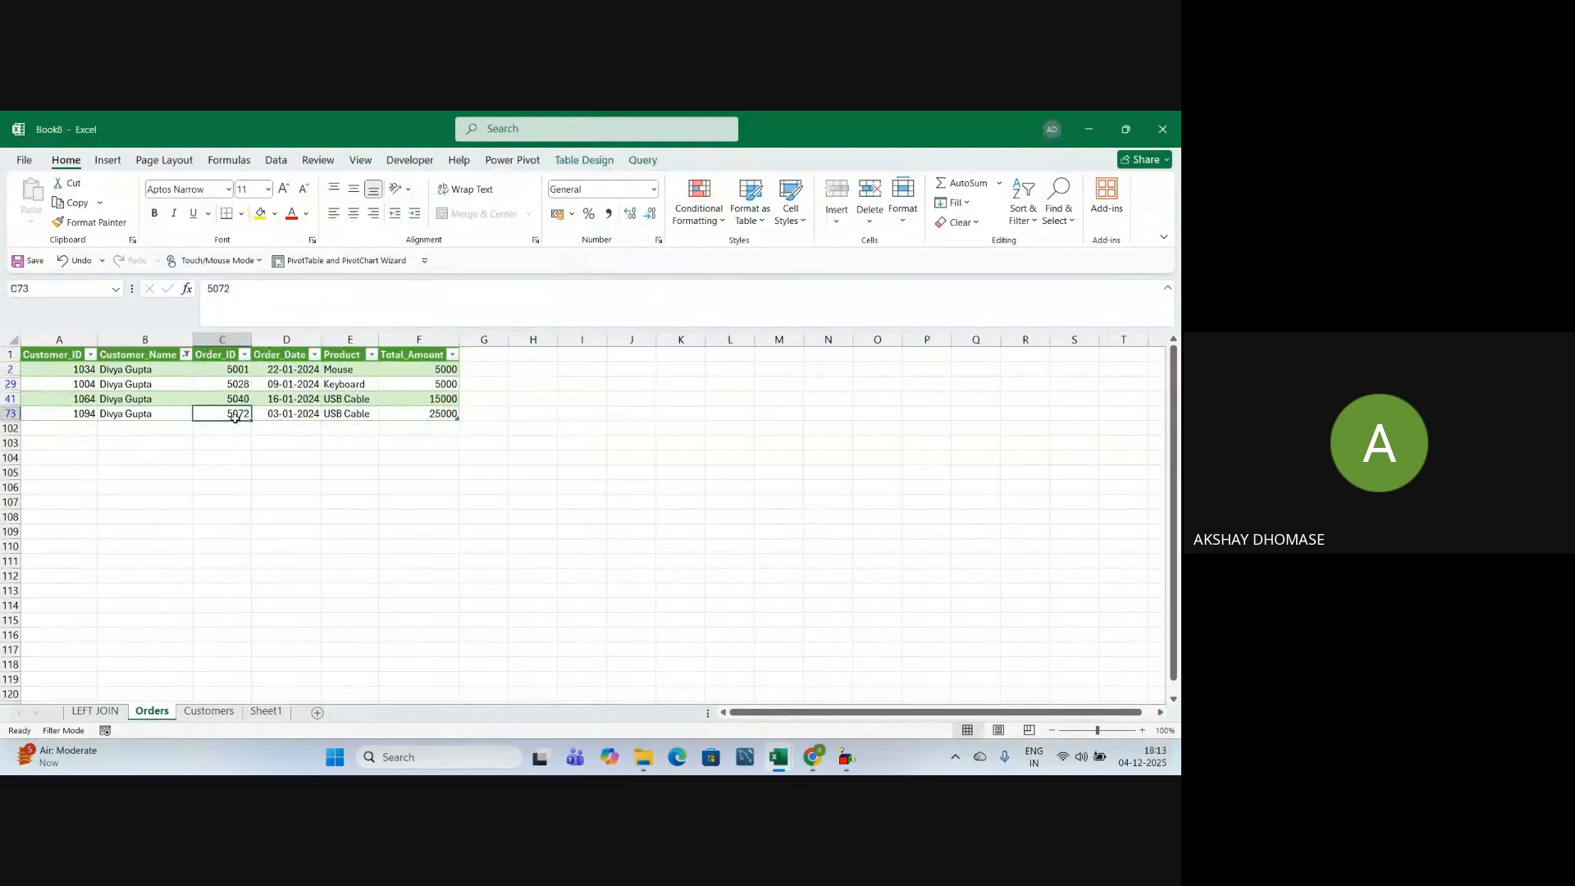
pyautogui.click(439, 415)
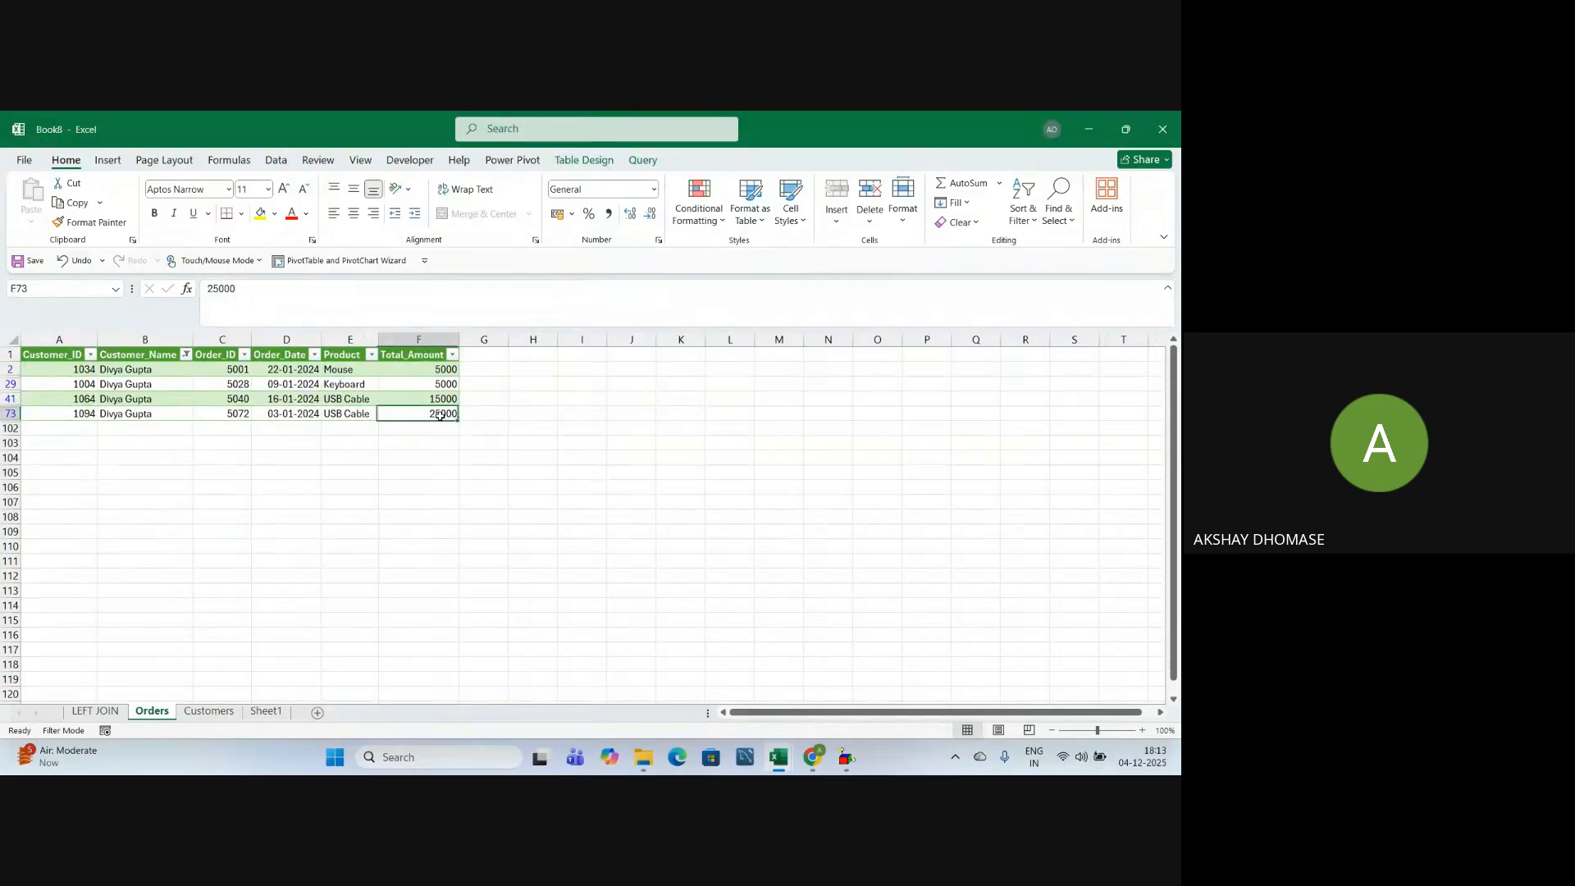
# Verify the last filtered row of the LEFT JOIN sheet by its Customer_Name, Customer_ID, Order_ID, Product and Total_Amount values
pyautogui.click(95, 713)
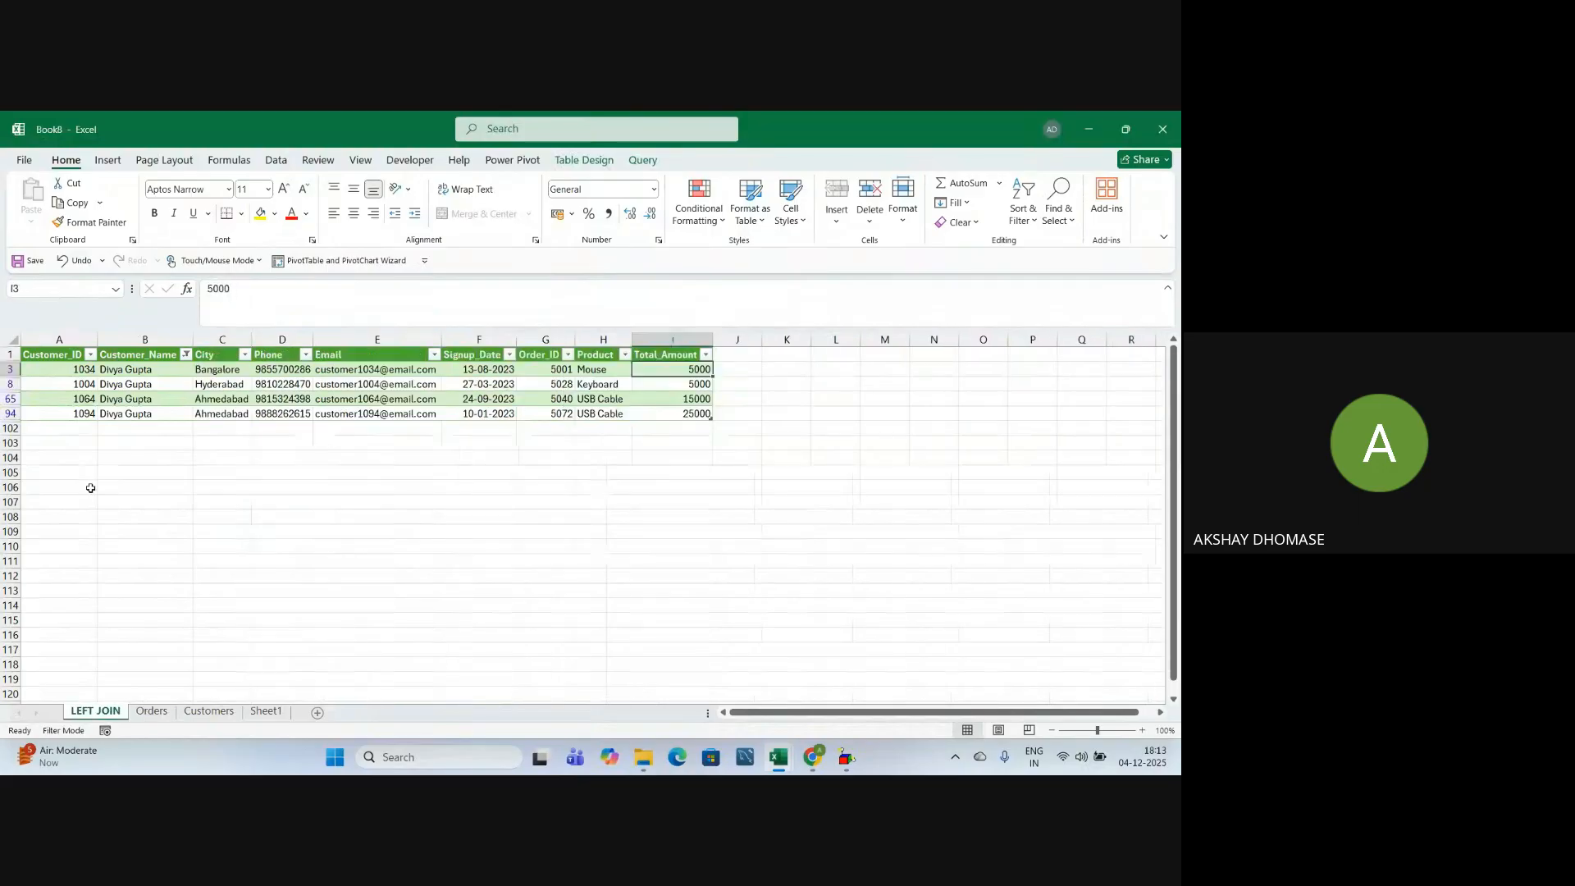
pyautogui.click(110, 416)
pyautogui.click(84, 416)
pyautogui.click(554, 415)
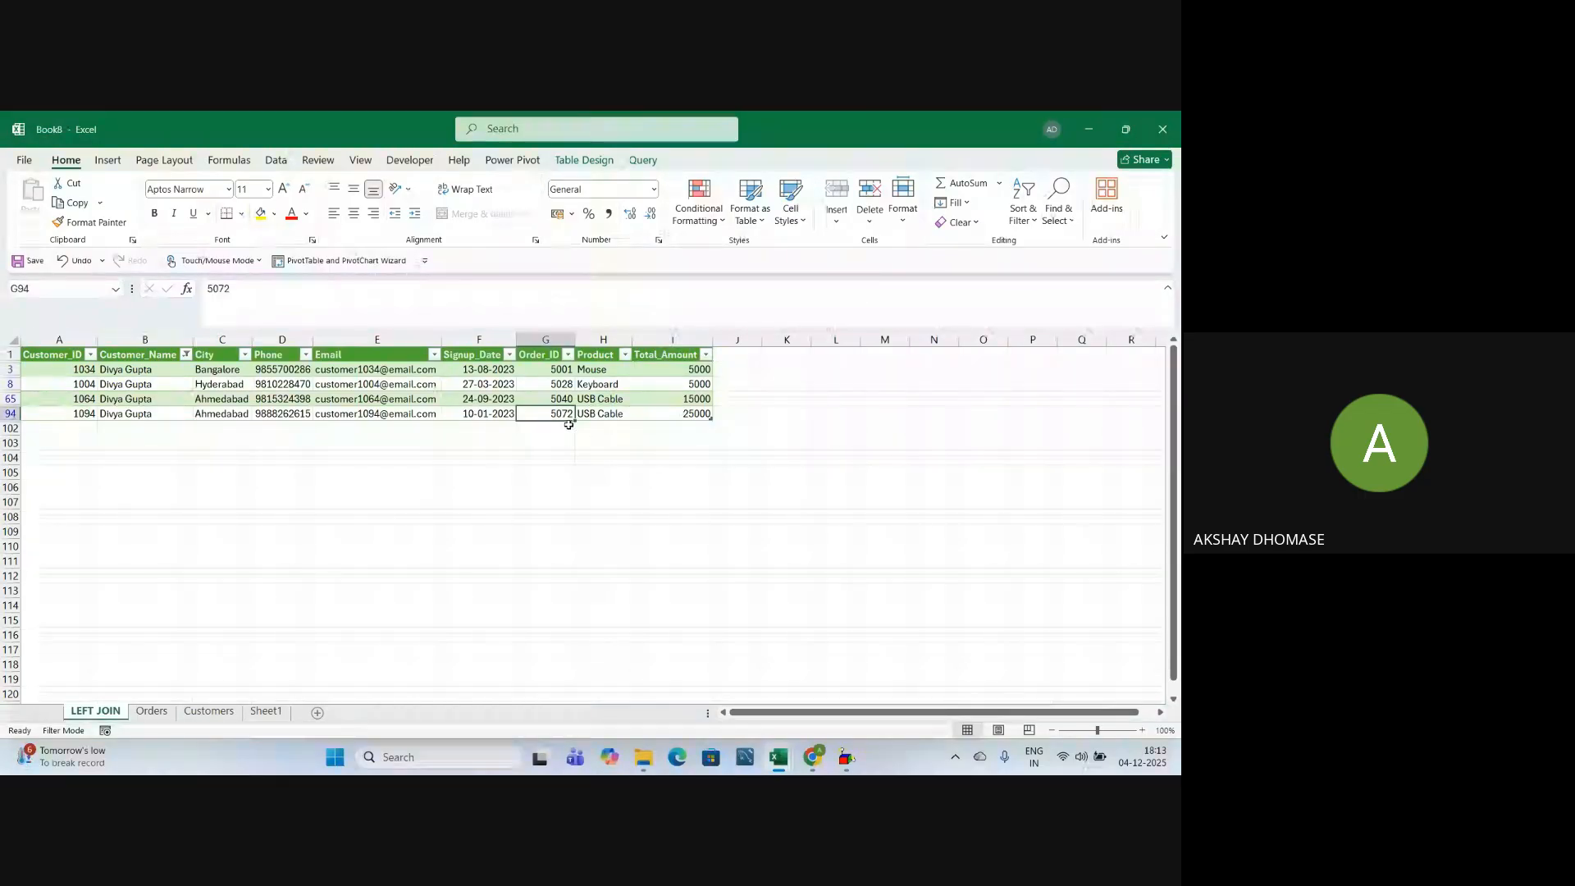
pyautogui.press('Right')
pyautogui.press('Right')
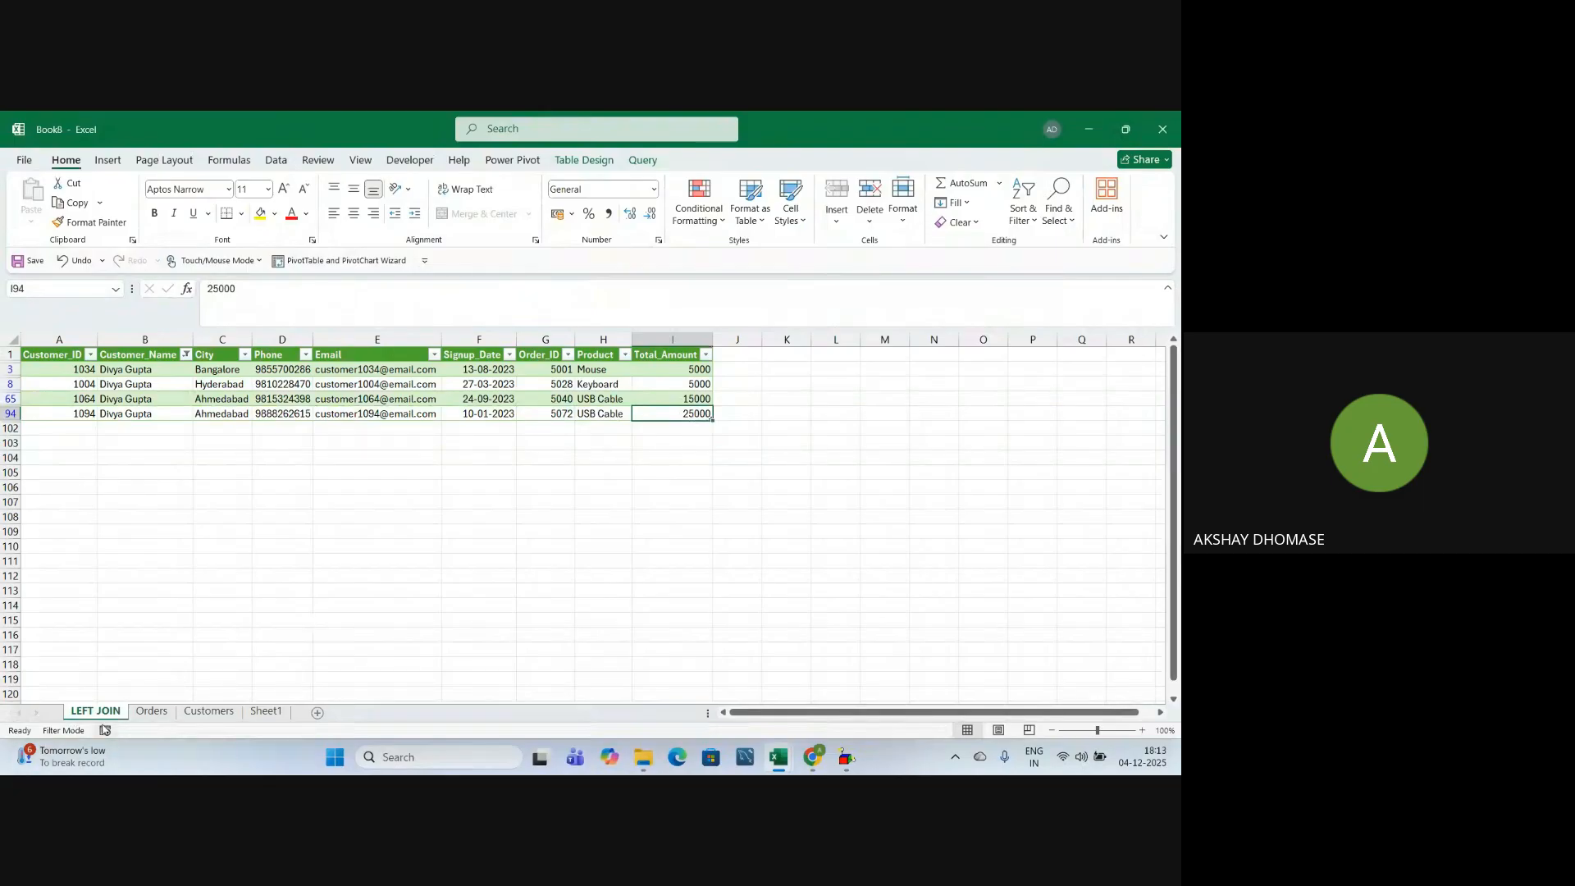
# Clear the Customer_Name filter on the LEFT JOIN sheet
pyautogui.click(187, 354)
pyautogui.click(63, 465)
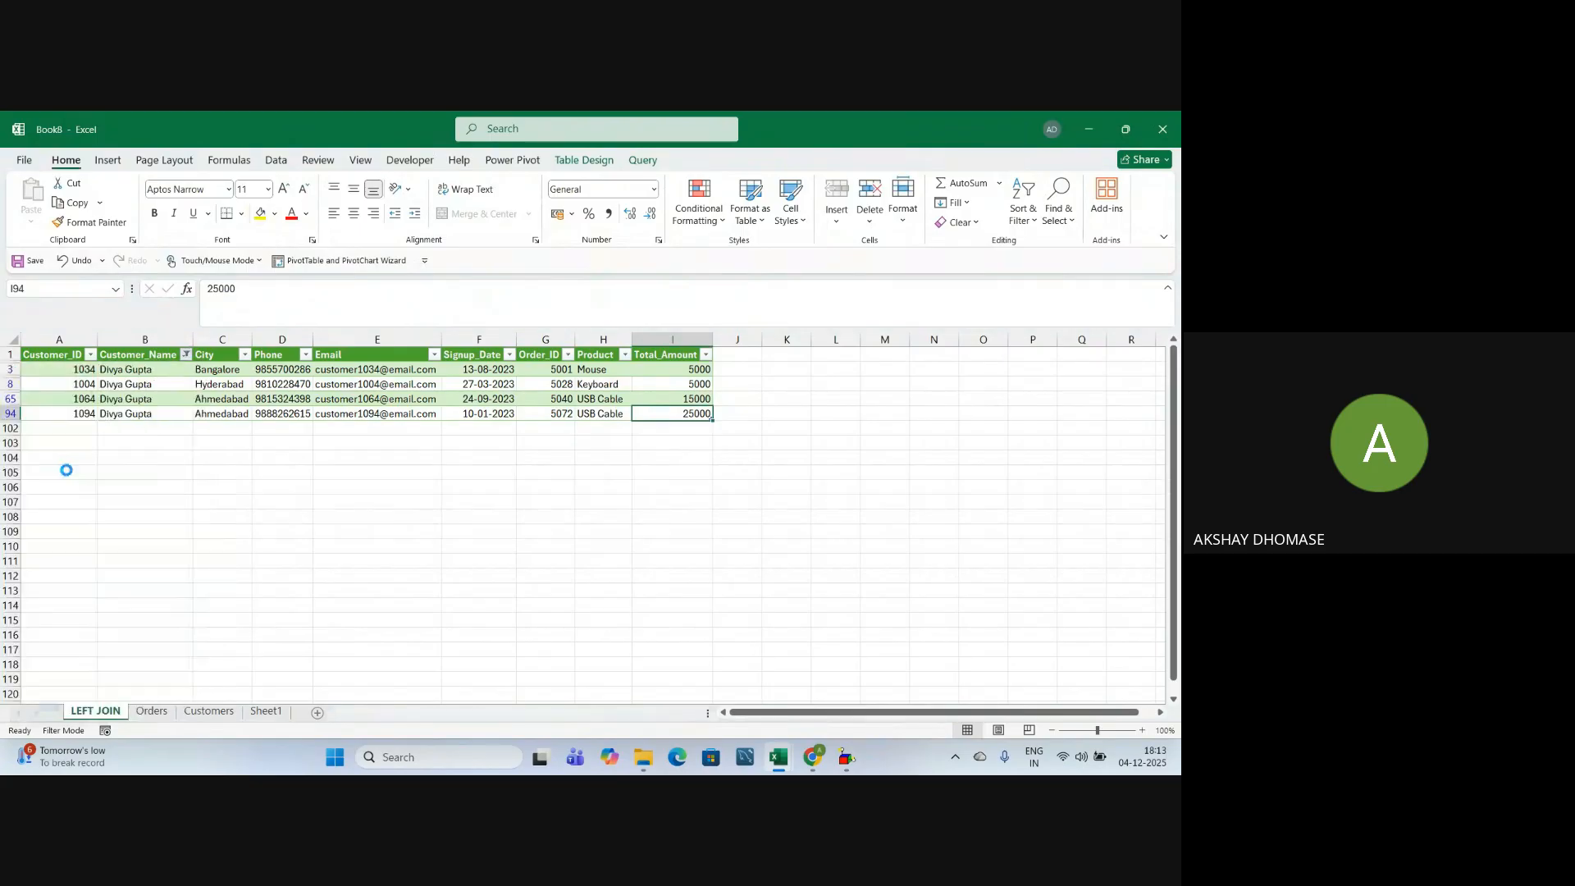
pyautogui.click(368, 577)
pyautogui.click(386, 414)
pyautogui.click(369, 547)
pyautogui.click(353, 475)
pyautogui.click(309, 531)
pyautogui.click(259, 470)
pyautogui.click(205, 460)
pyautogui.click(187, 560)
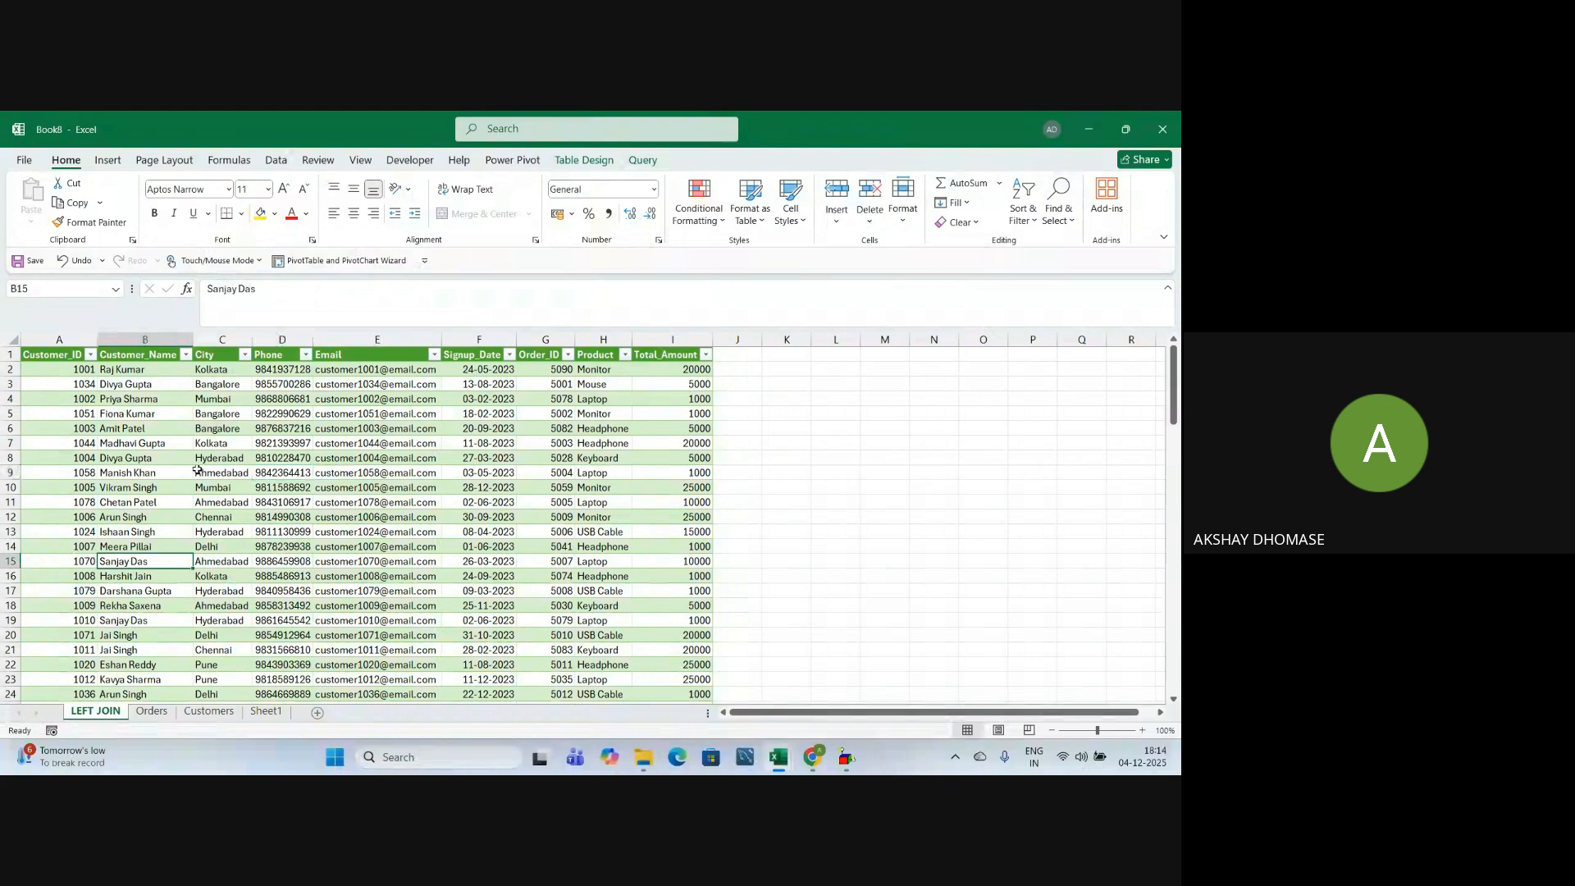
pyautogui.click(246, 462)
pyautogui.click(228, 546)
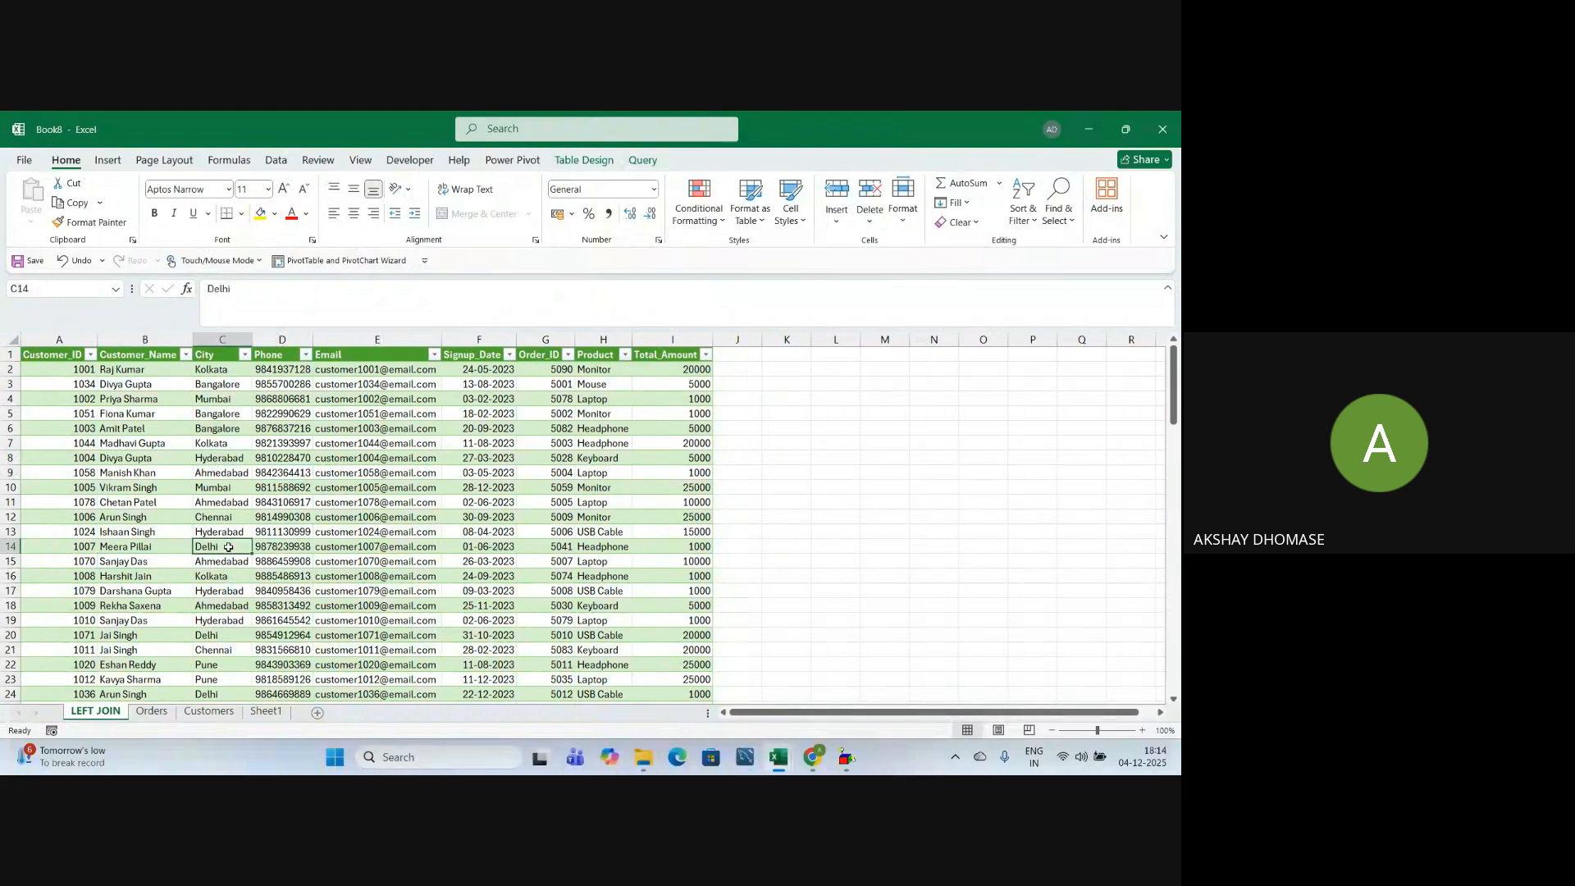
pyautogui.click(218, 470)
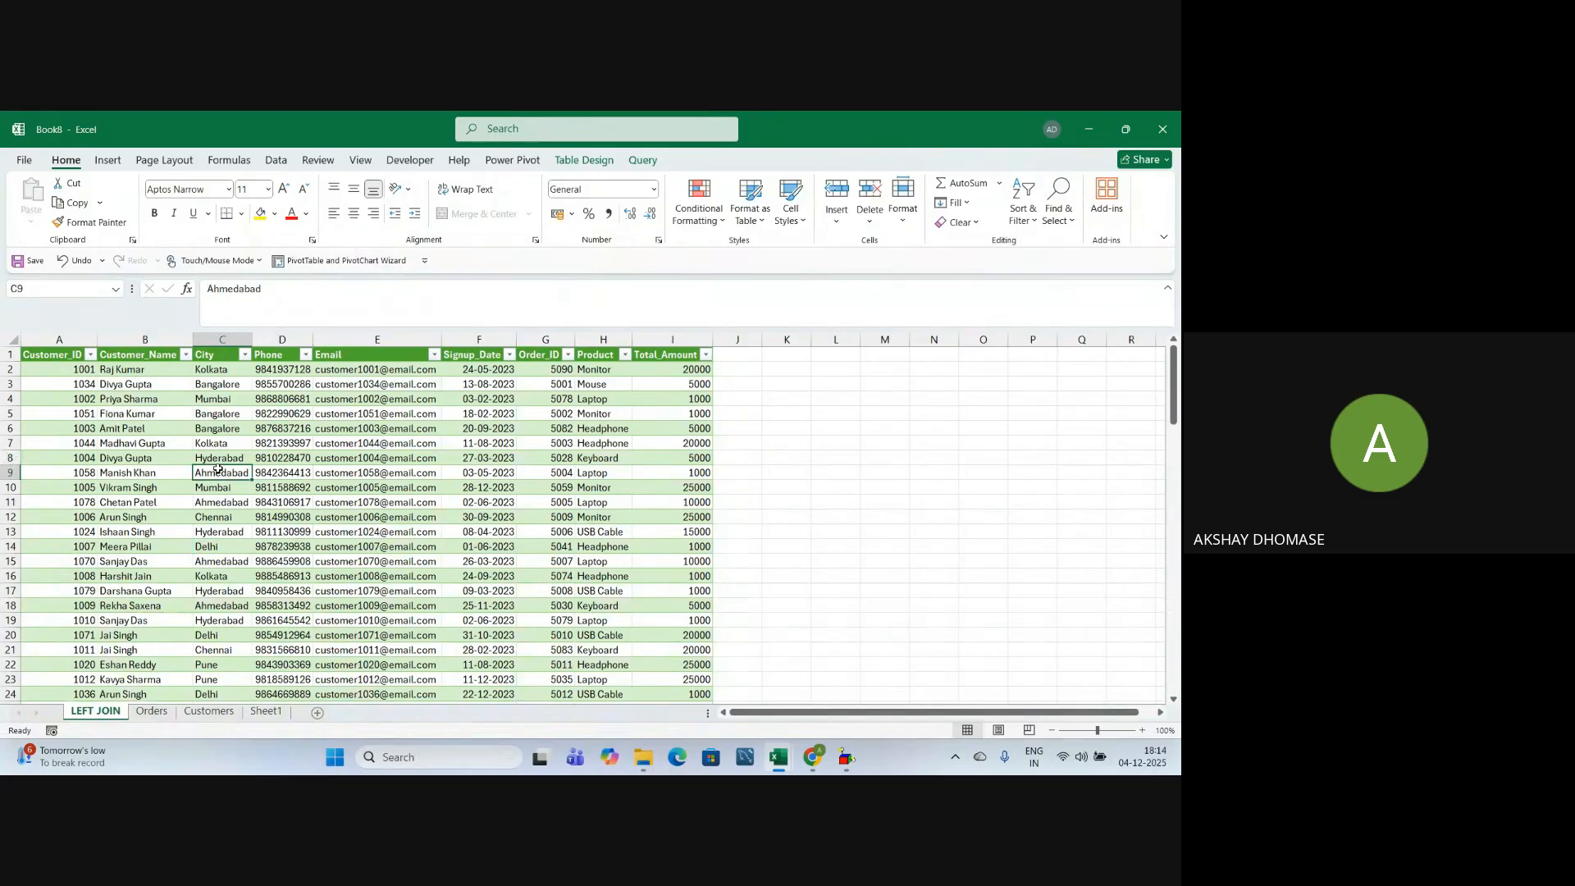
pyautogui.click(180, 574)
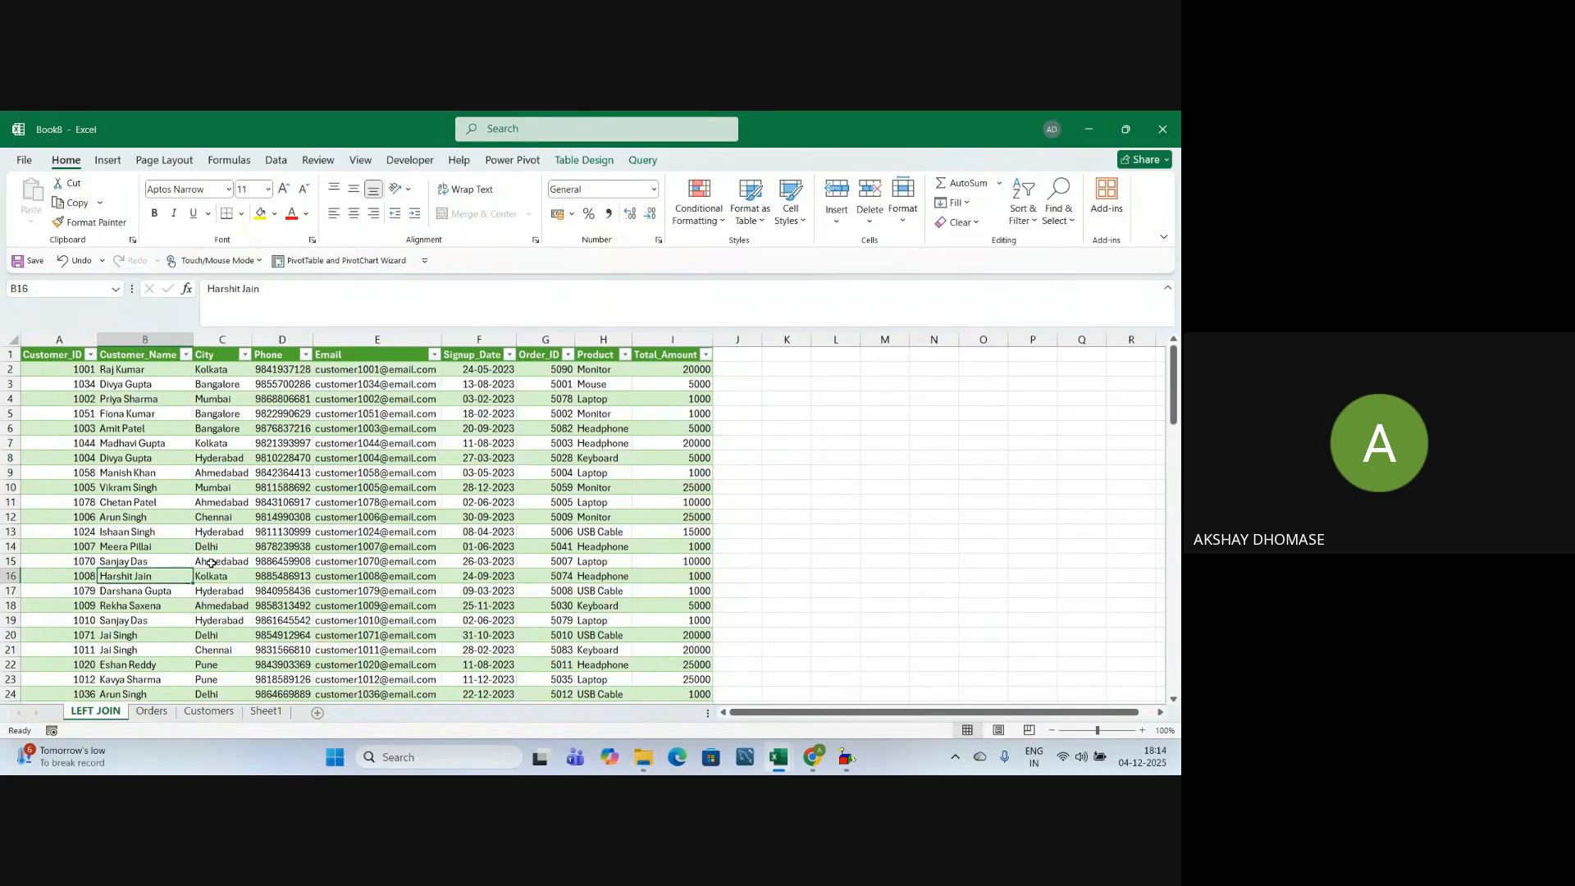
# Save the workbook to the Desktop folder under the name MERGE QUERY WITH MULTIPLE MATCHING COLUMN
pyautogui.click(24, 161)
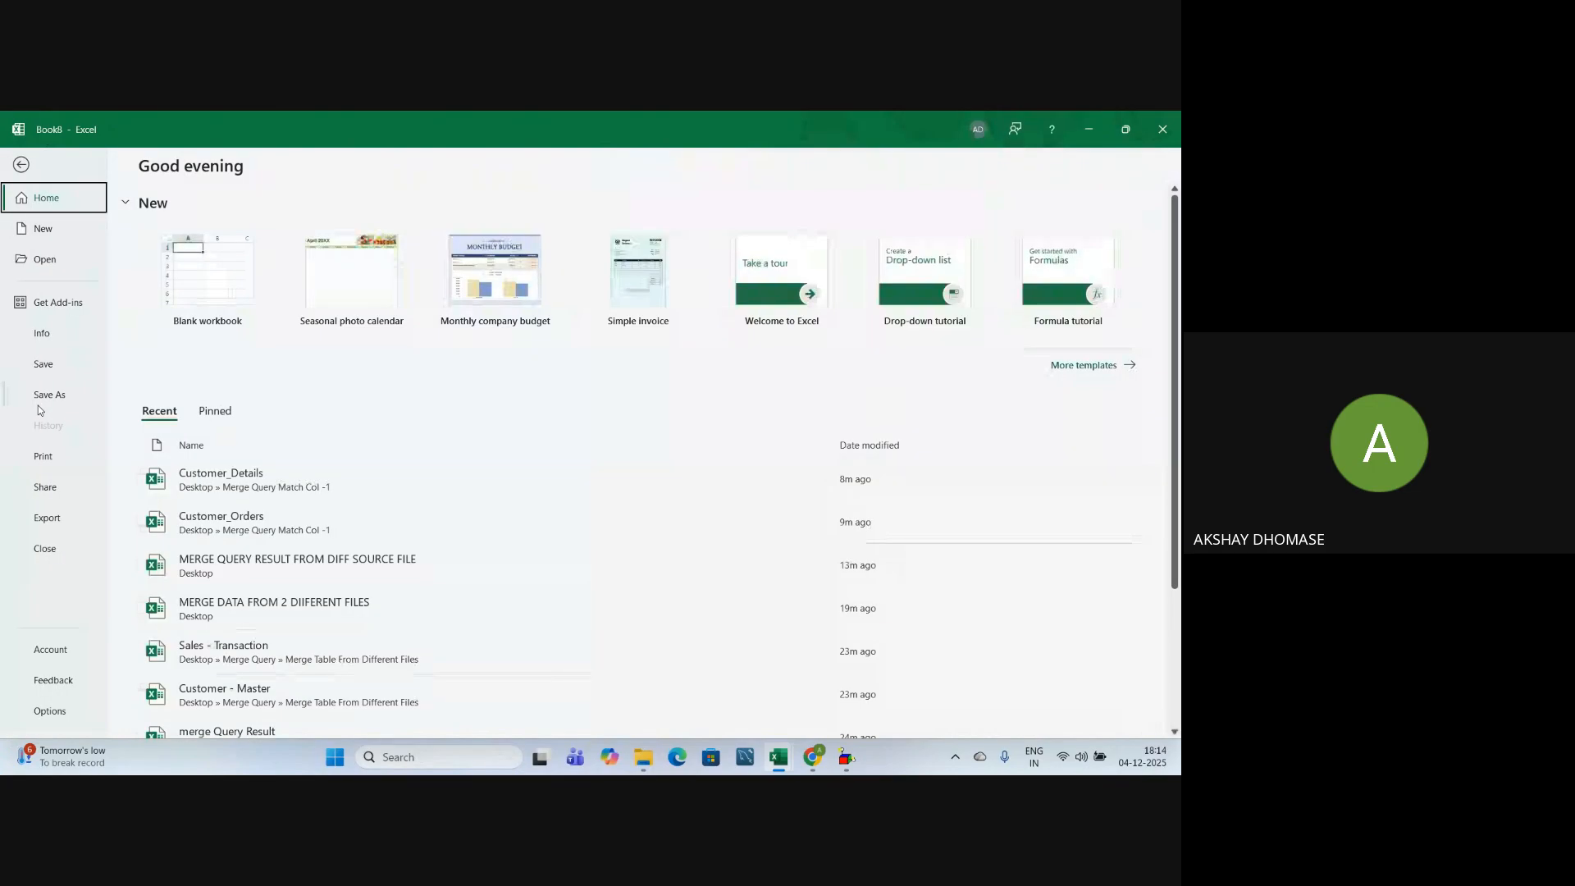
pyautogui.click(41, 398)
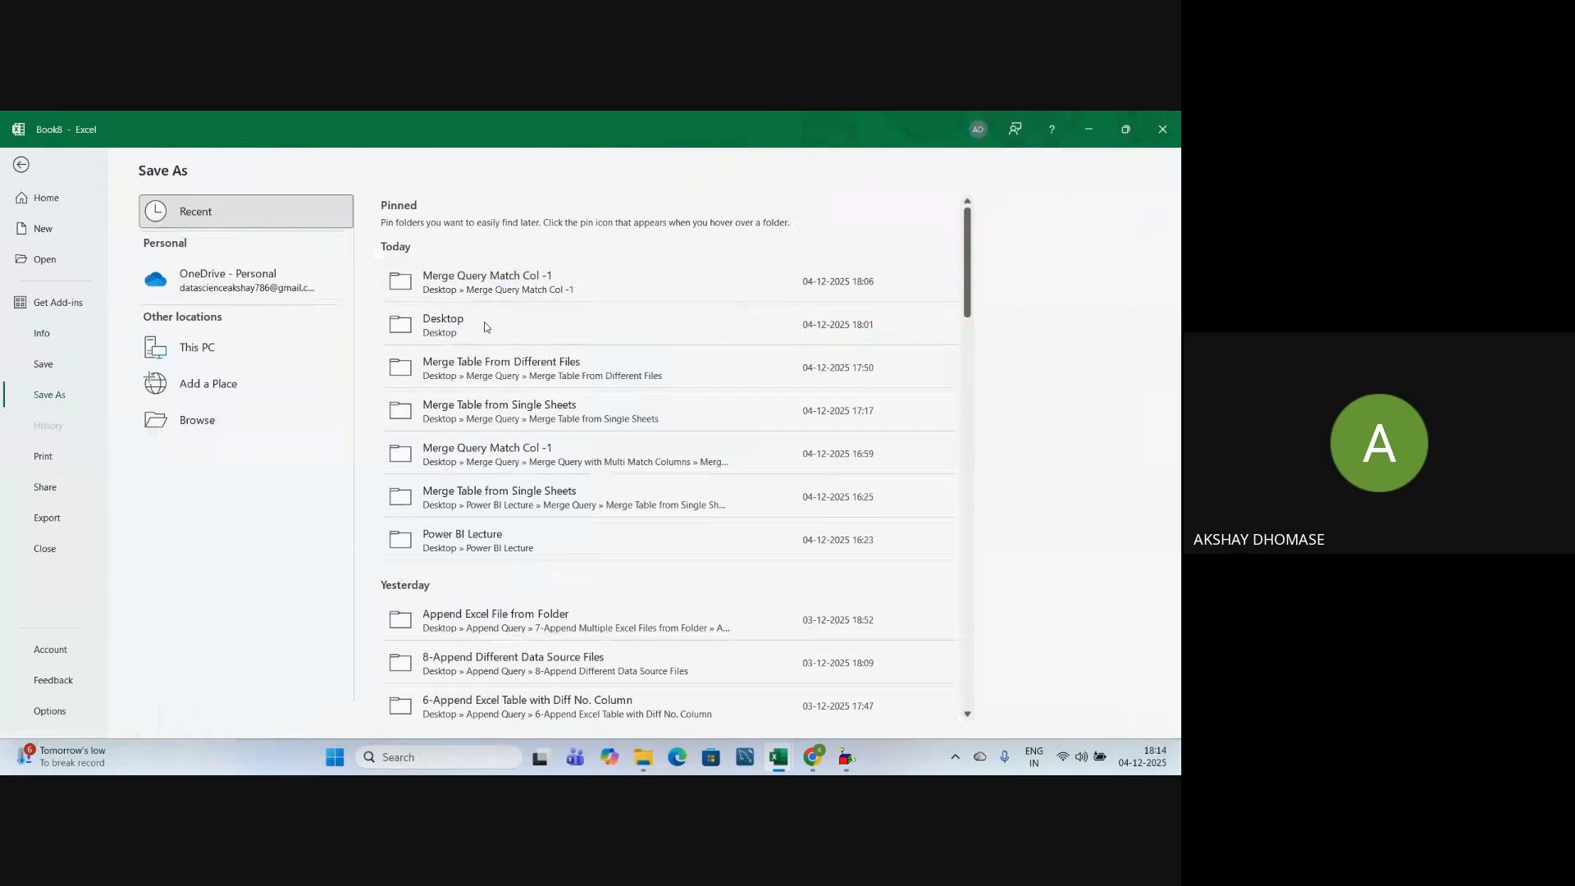
pyautogui.click(93, 453)
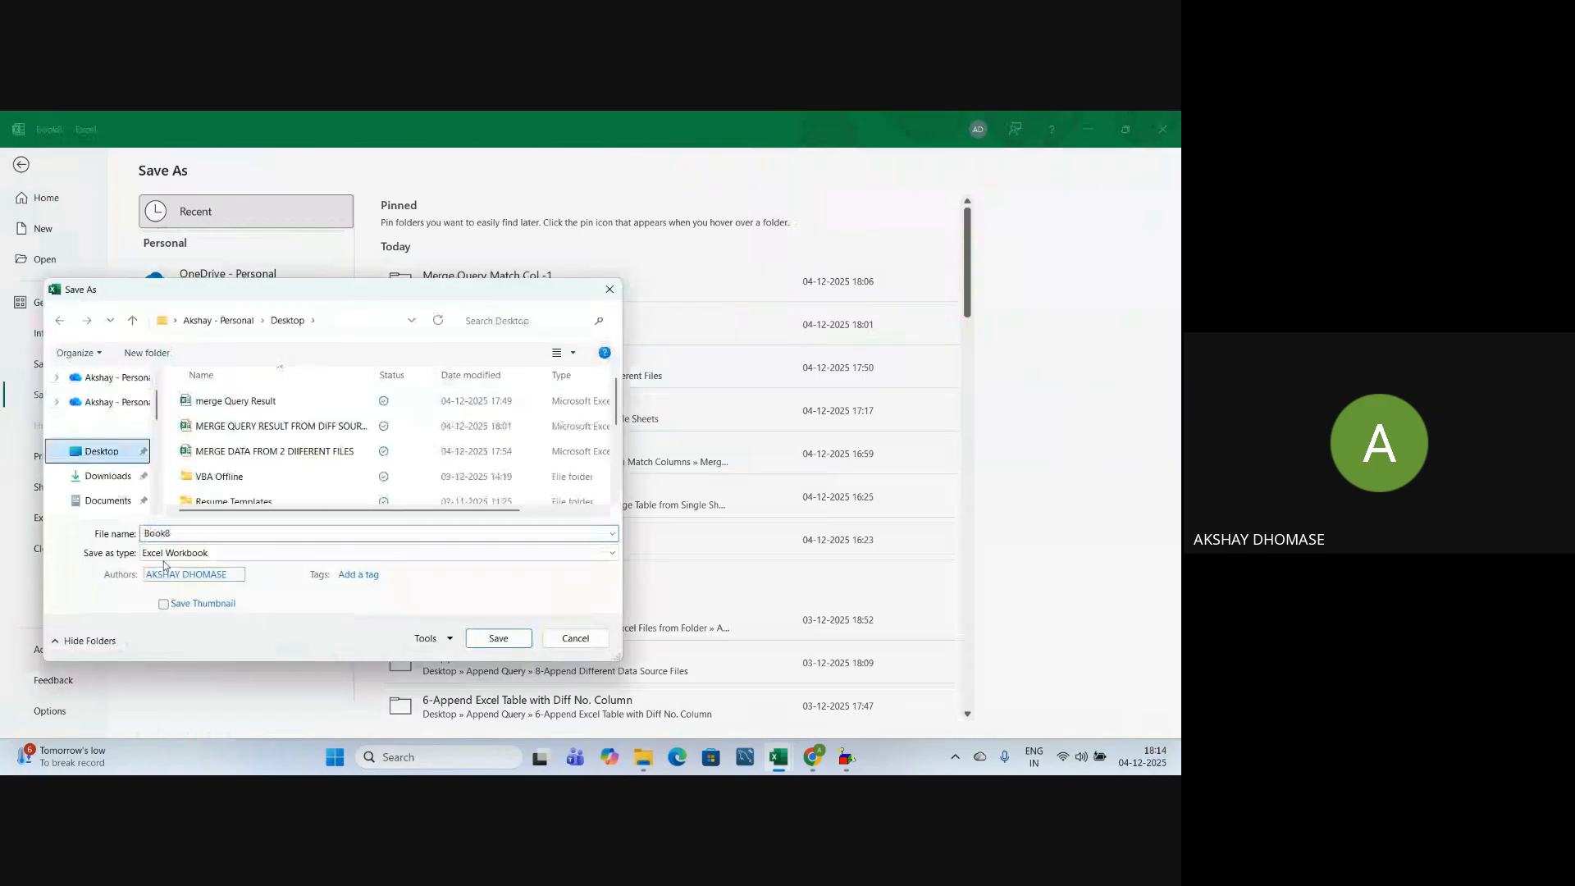
pyautogui.scroll(-3, 254, 483)
pyautogui.doubleClick(184, 531)
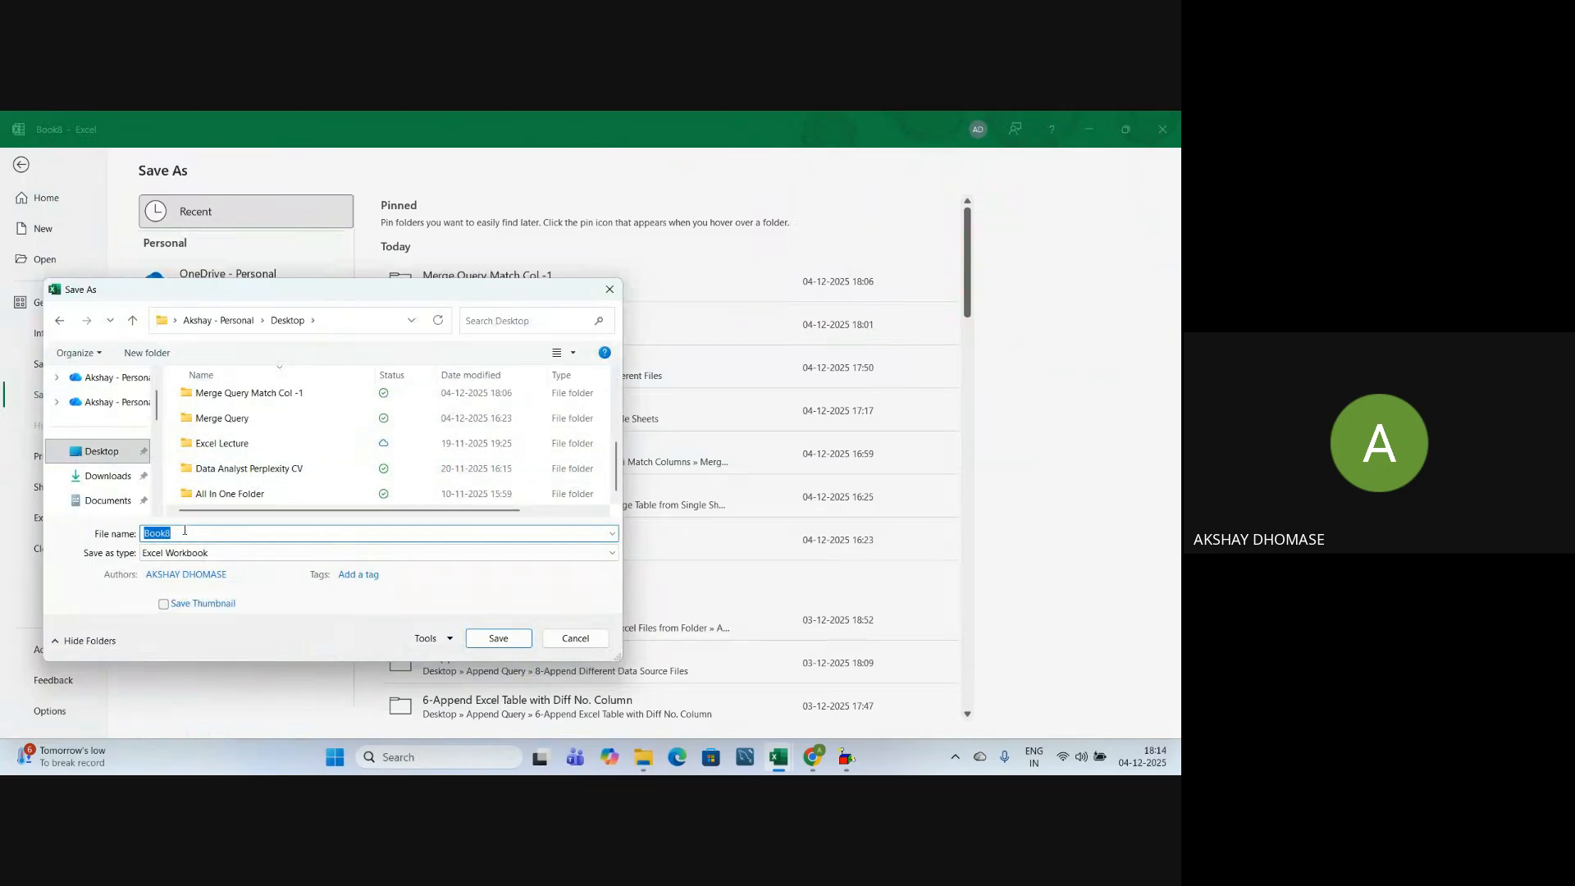
pyautogui.write('MERGE')
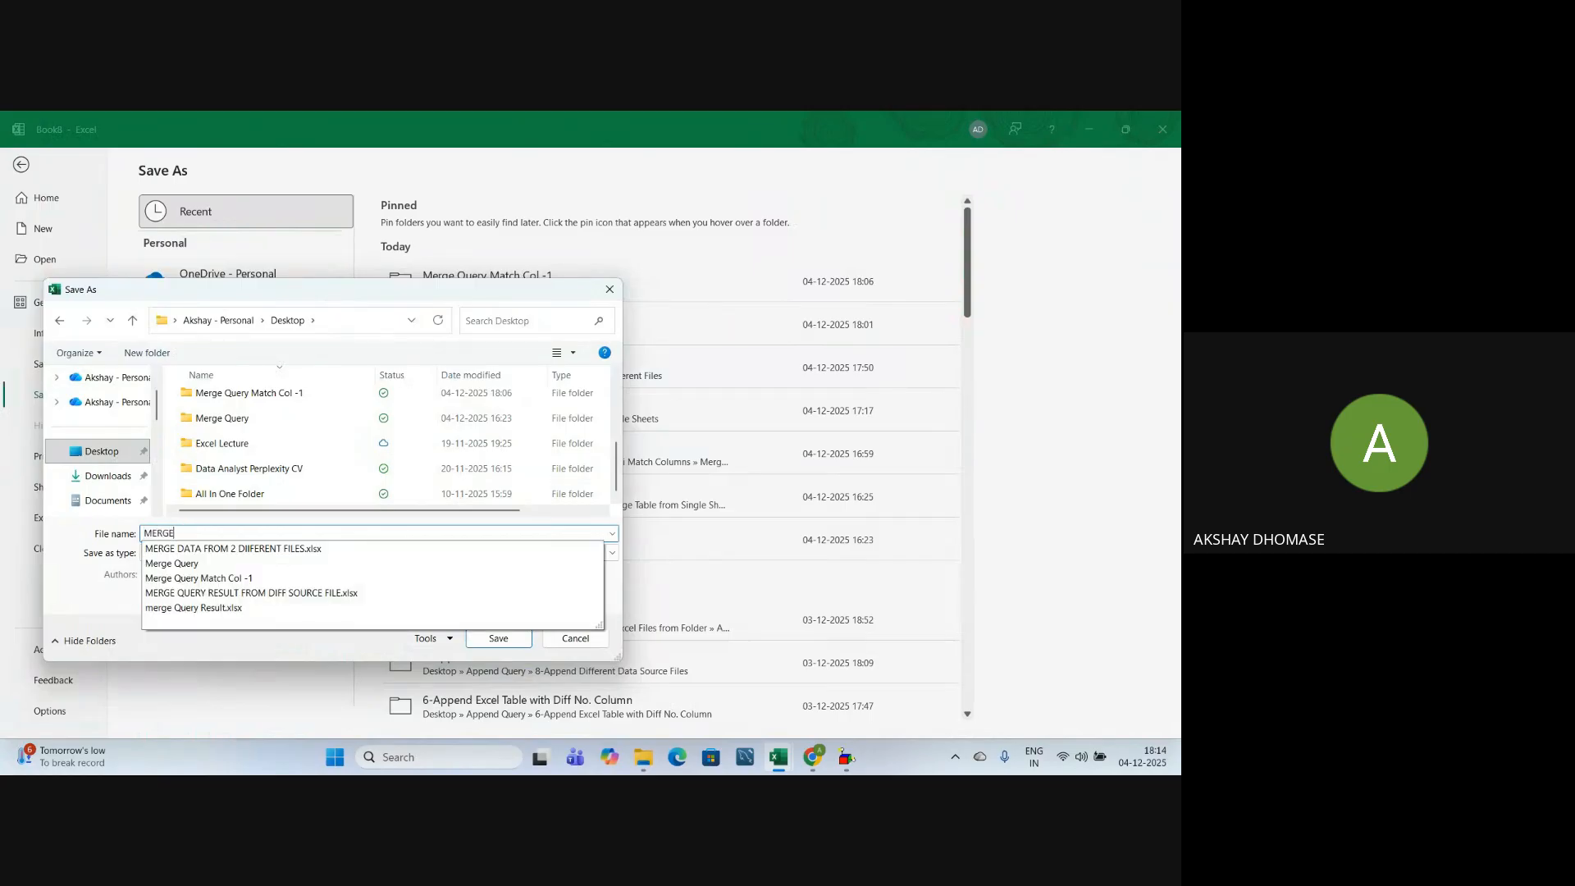
pyautogui.write(' QUERY WITH')
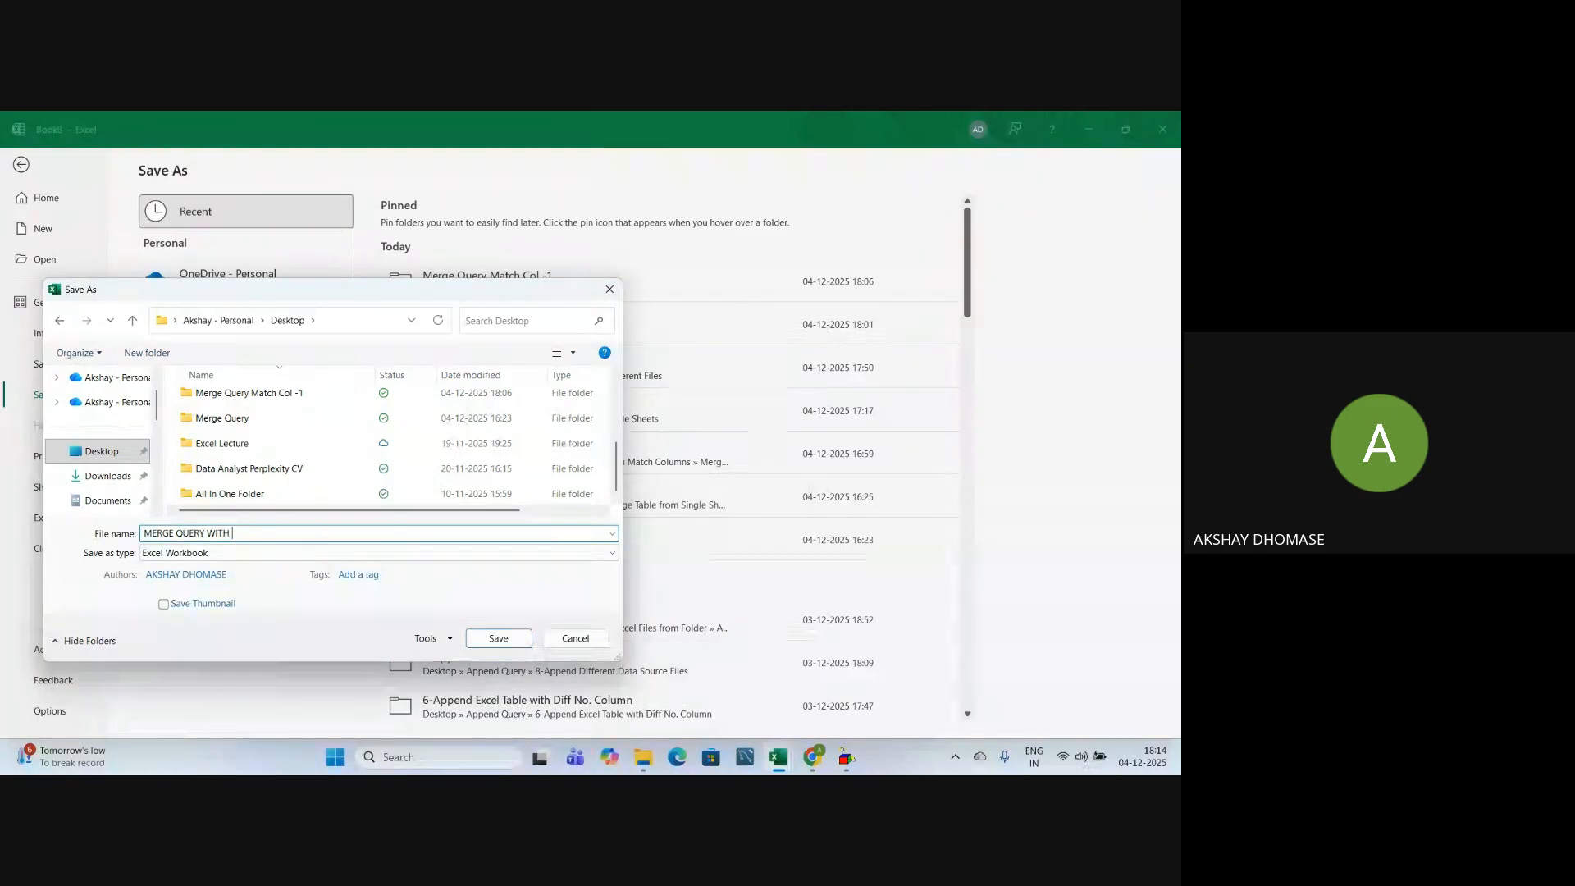
pyautogui.write(' MULTIPLE MATCHING COLUMN')
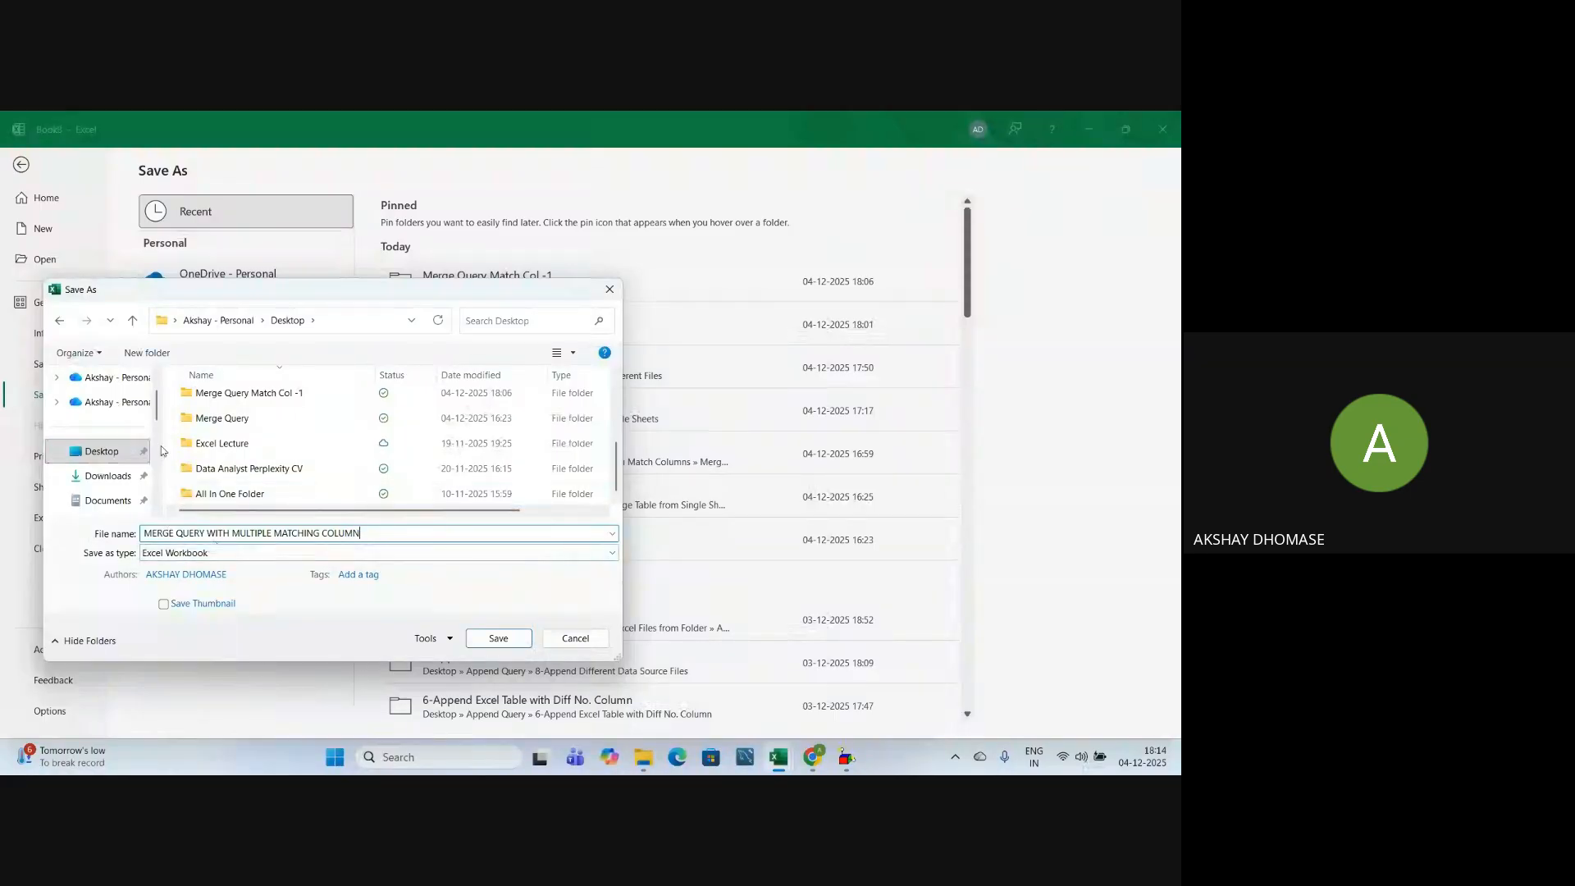
pyautogui.click(492, 638)
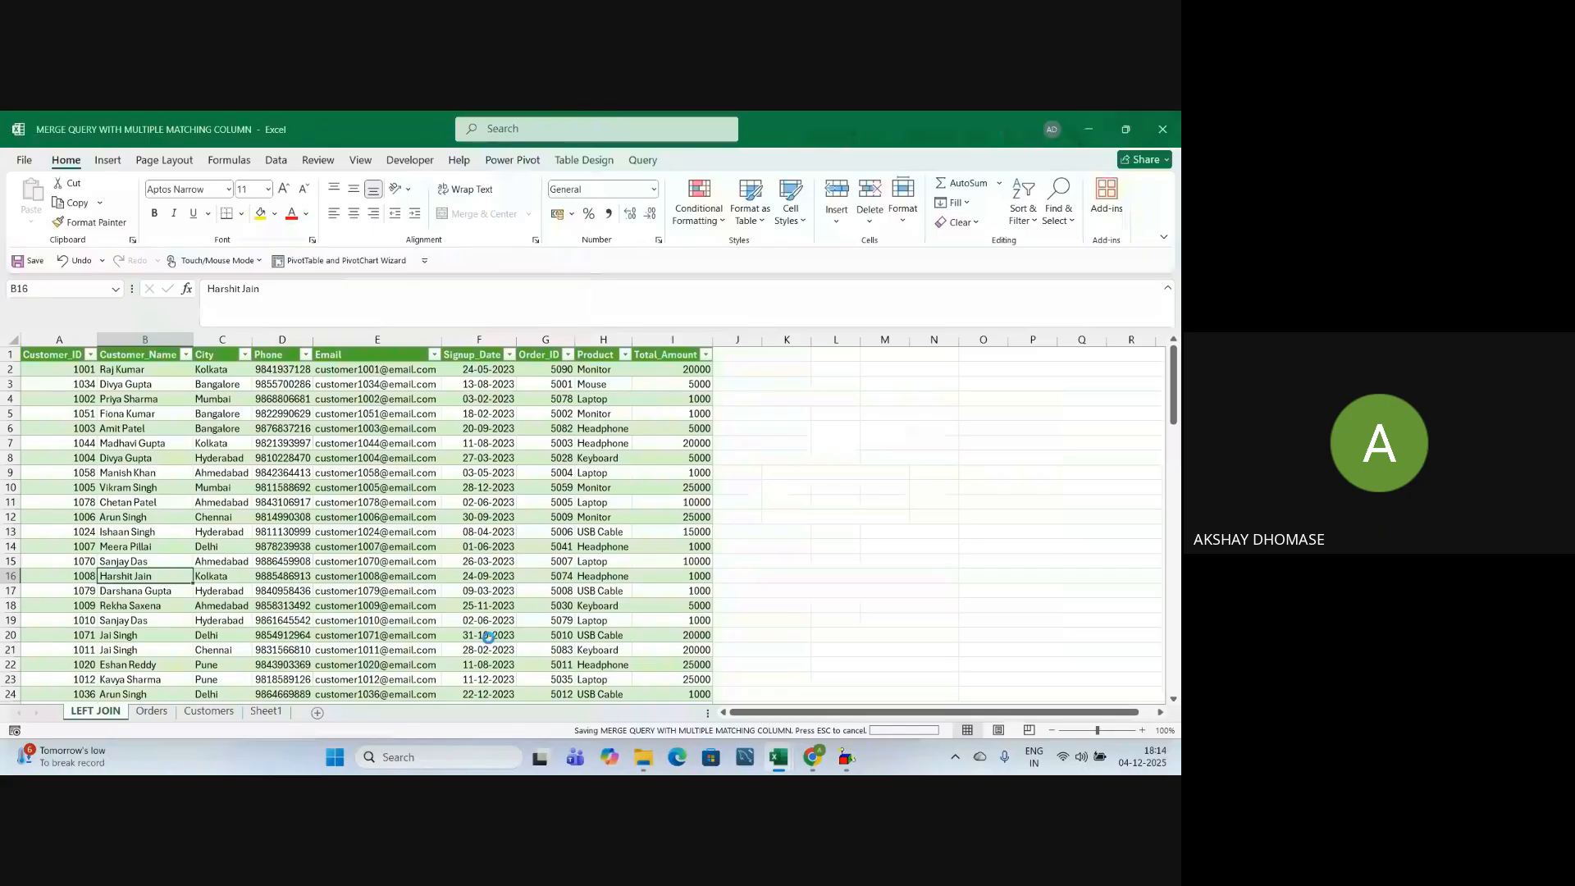
pyautogui.click(528, 473)
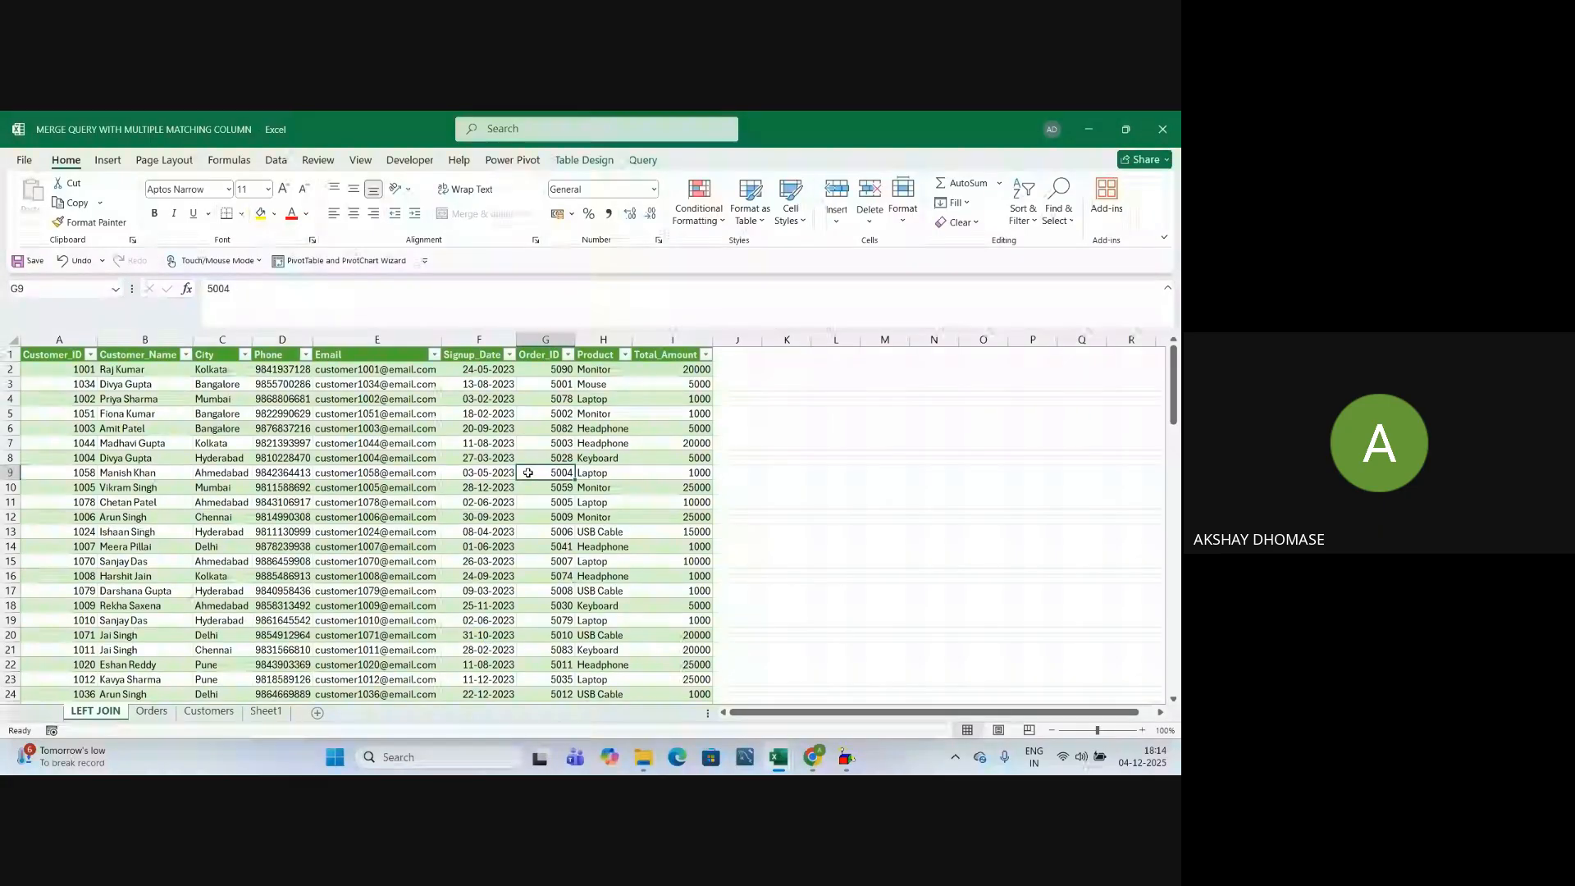
pyautogui.click(759, 473)
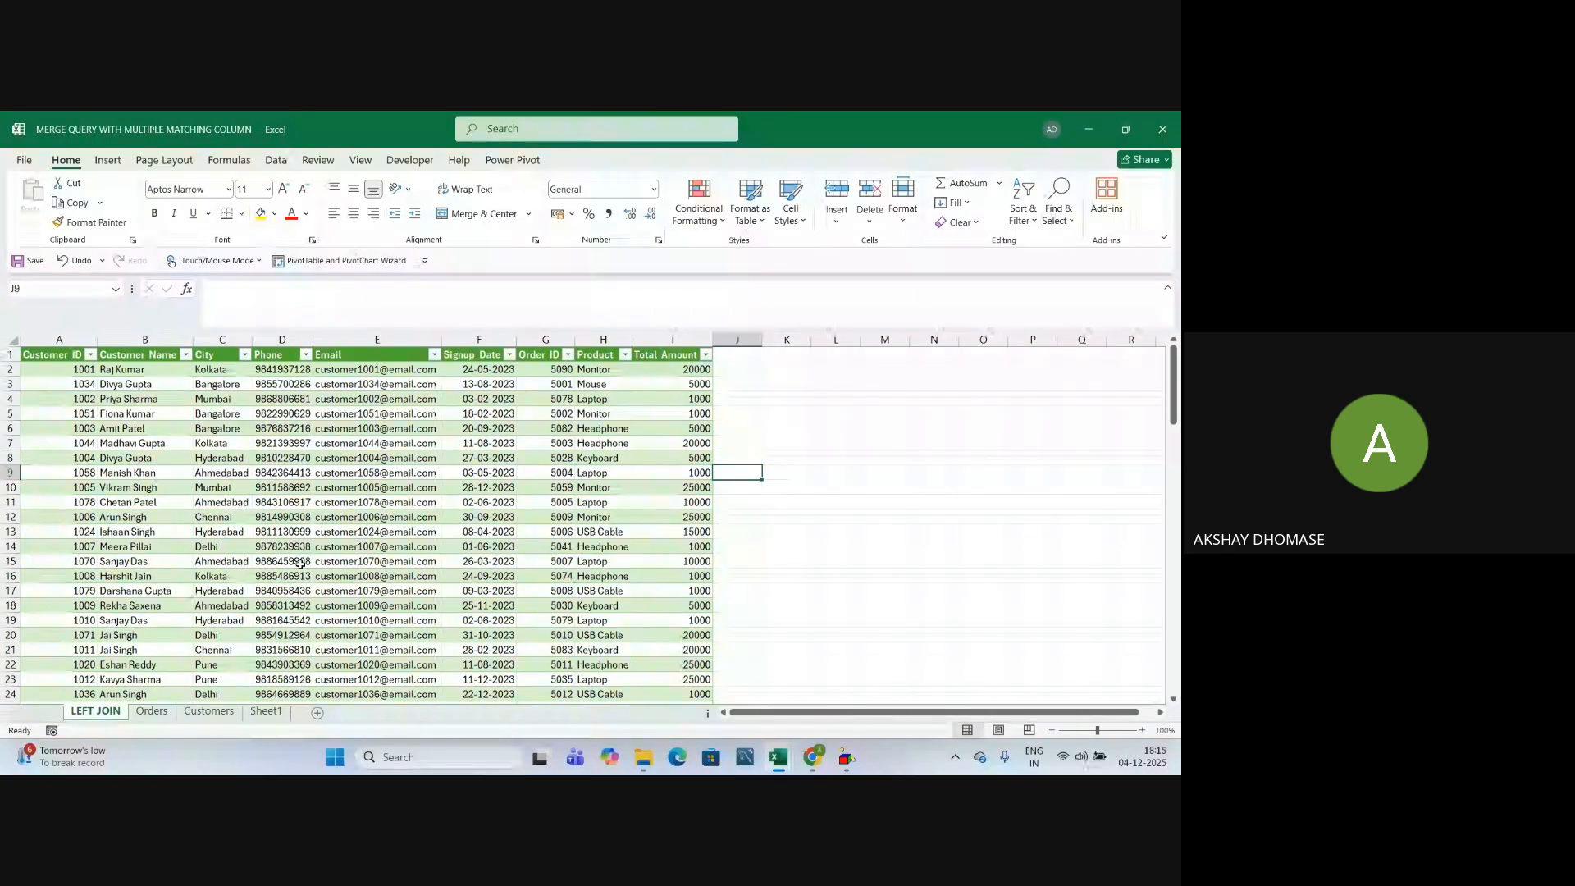
pyautogui.click(355, 503)
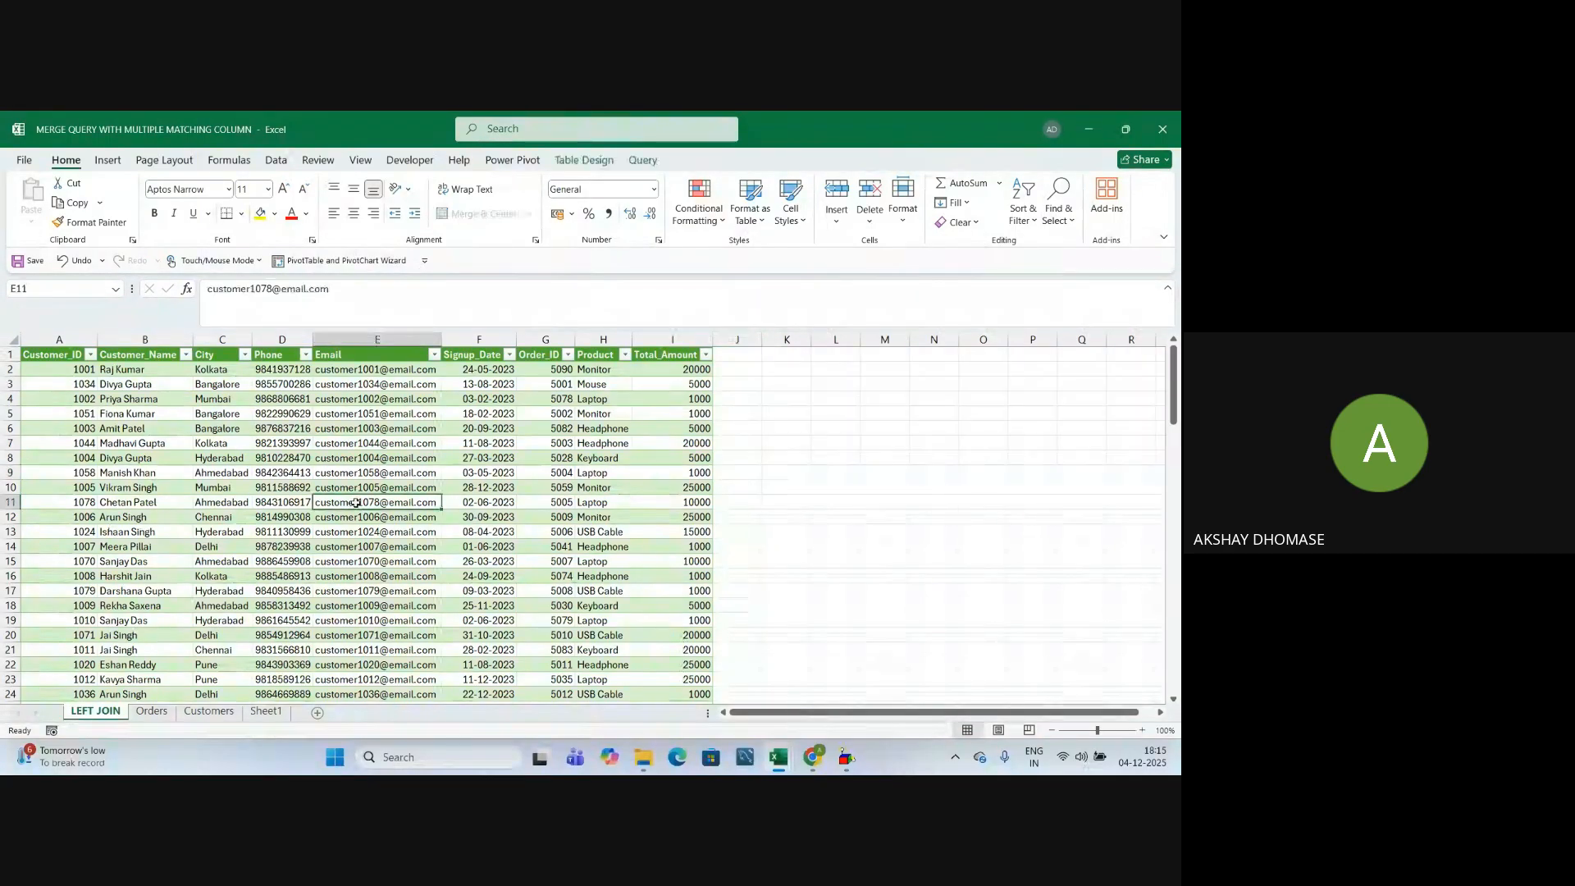
# Switch to the Google Meet call in Chrome and leave the meeting
pyautogui.hotkey('alt', 'Tab')
pyautogui.hotkey('alt', 'Tab')
pyautogui.click(355, 507)
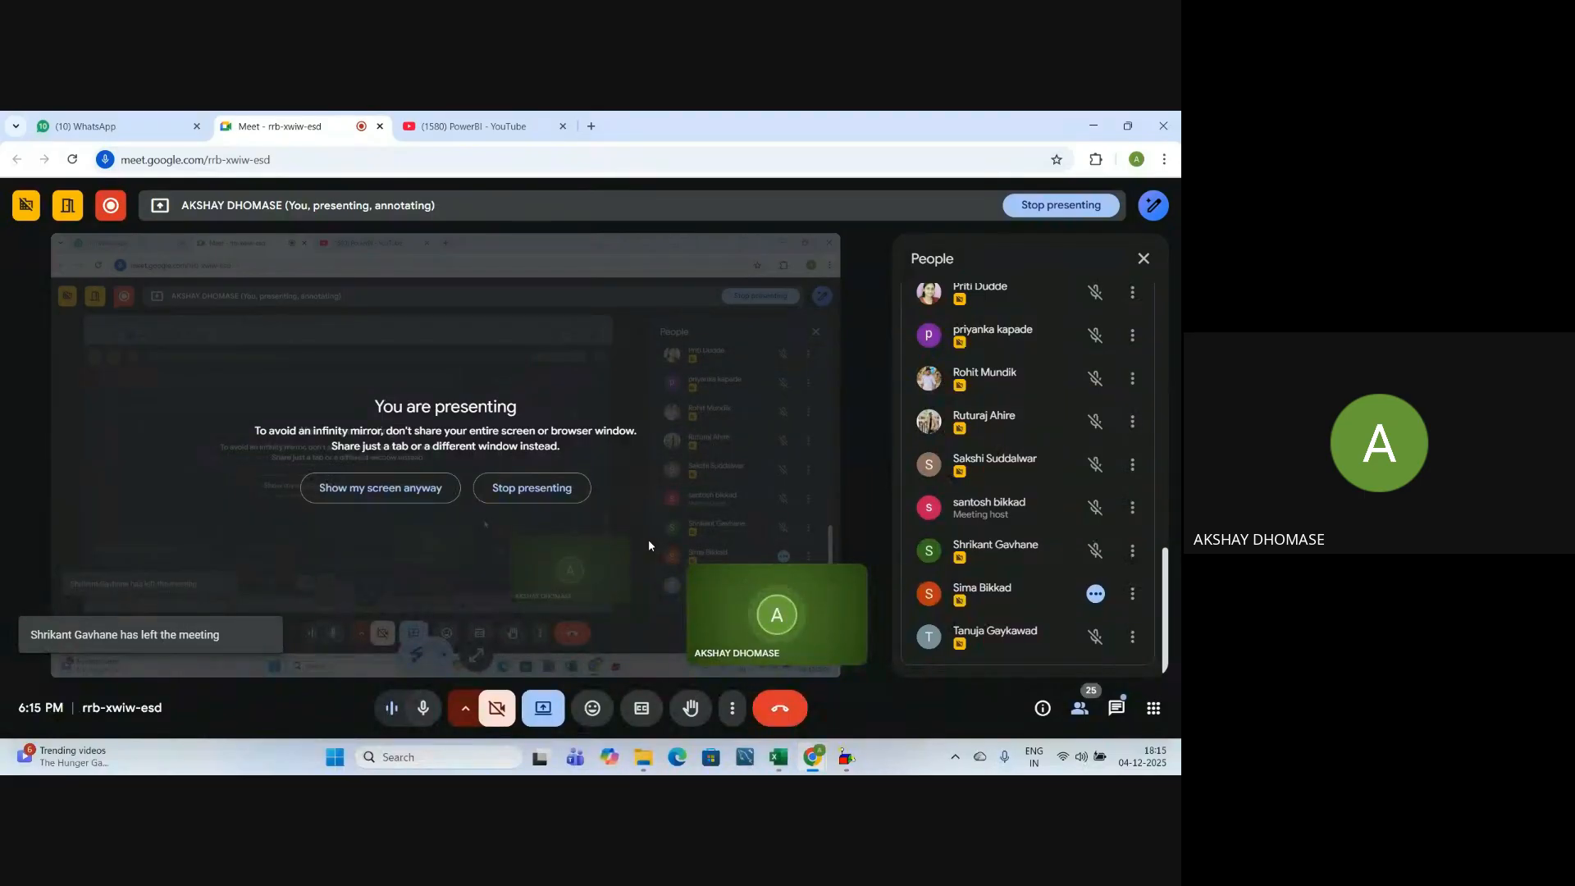
pyautogui.hotkey('alt', 'Tab')
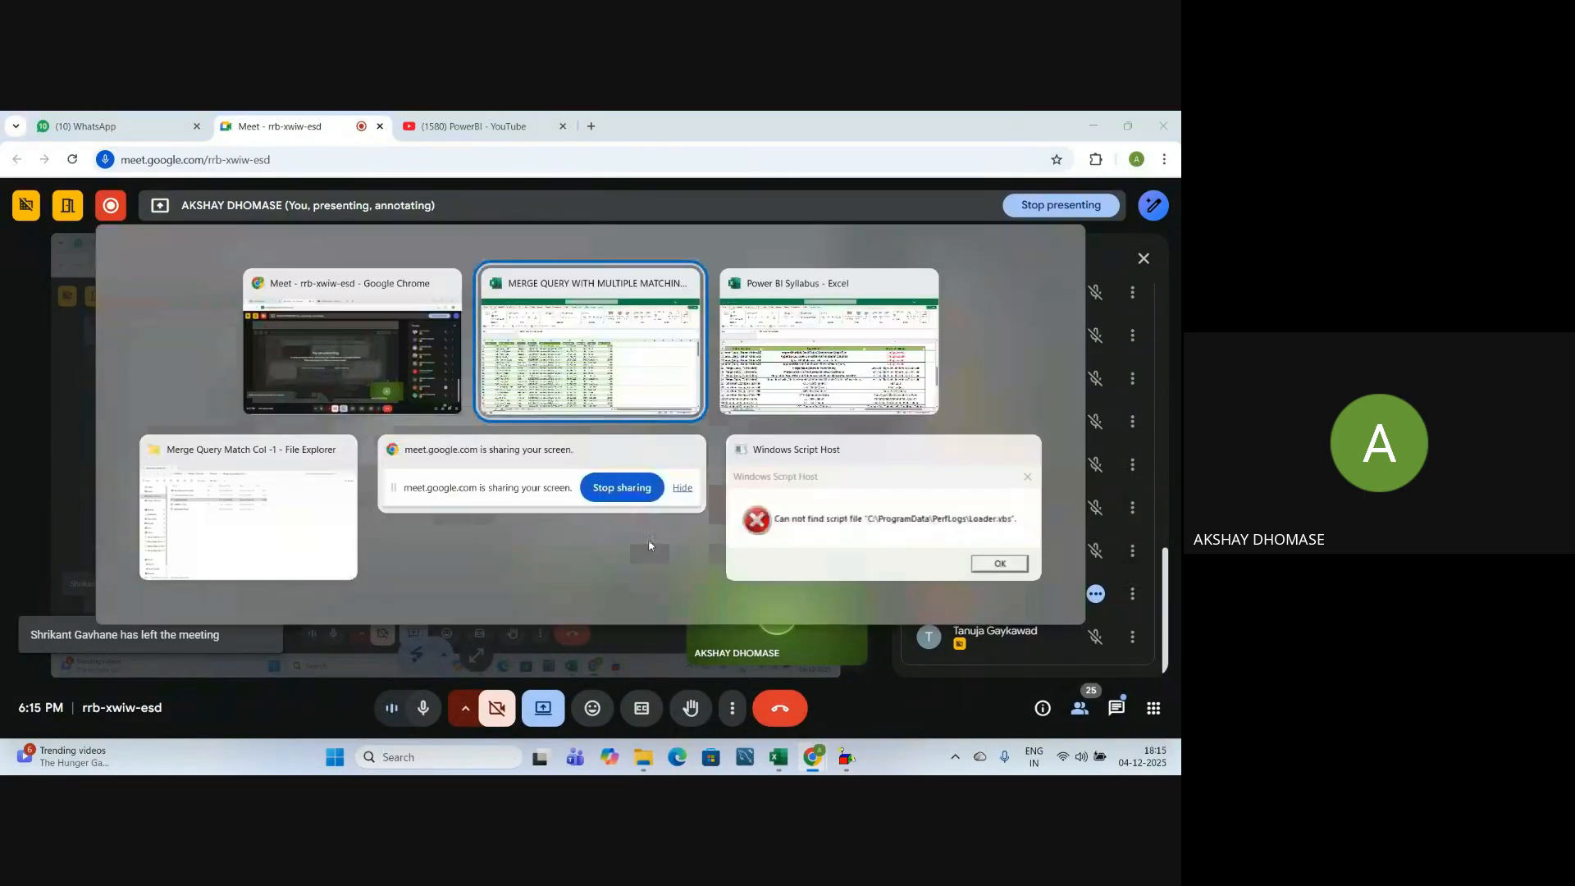
pyautogui.hotkey('alt', 'shift', 'Tab')
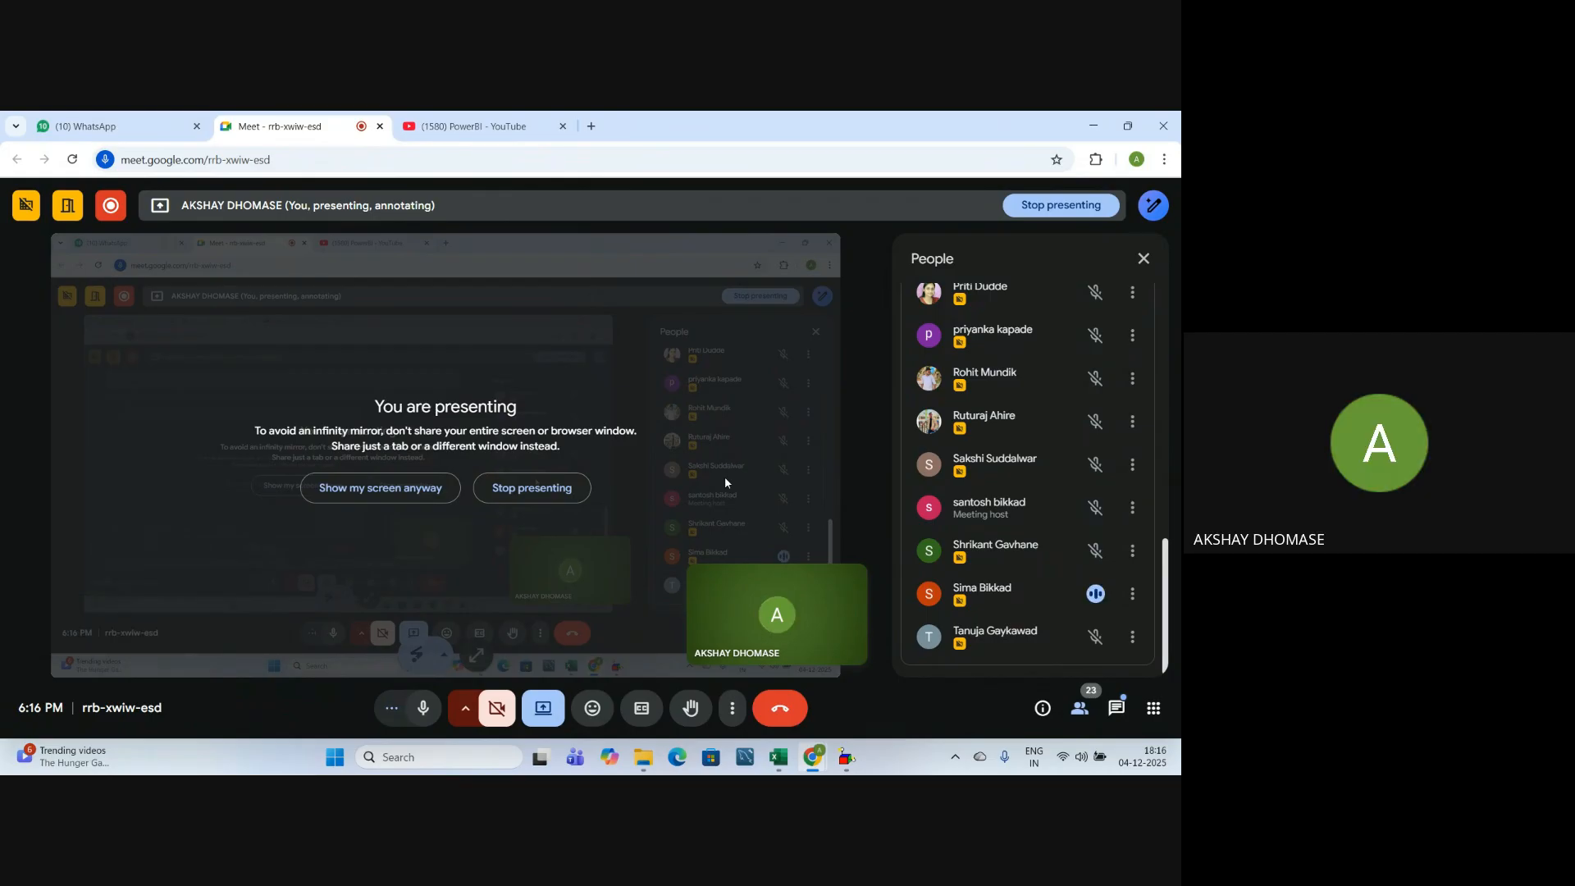
pyautogui.click(780, 714)
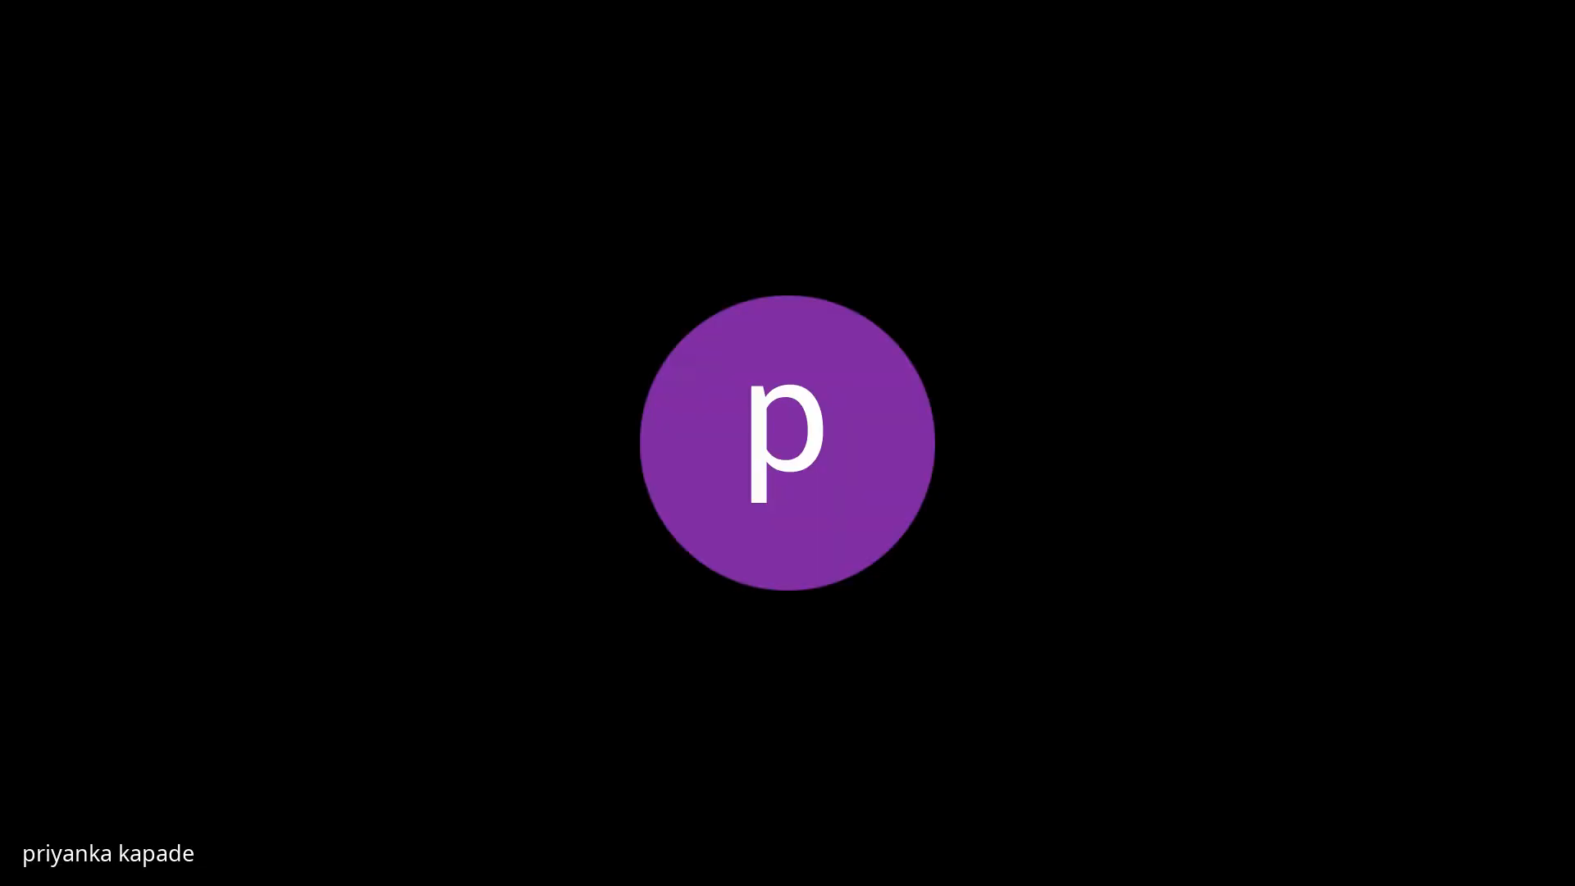